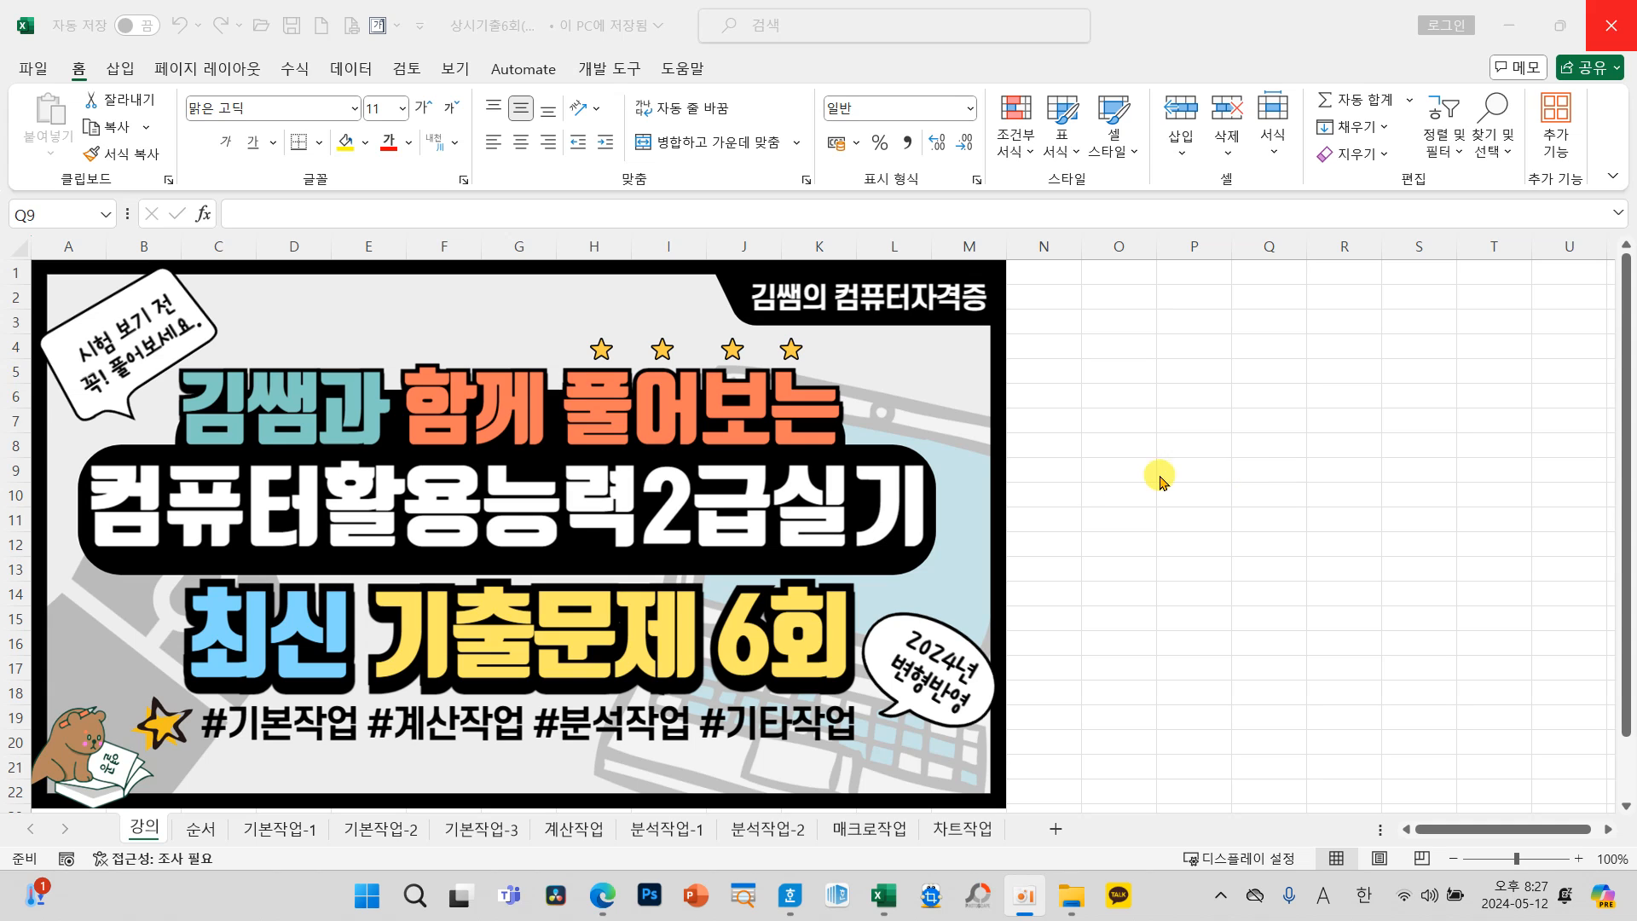
Step: Open the 순서 sheet to review the recommended task order
left_click(201, 832)
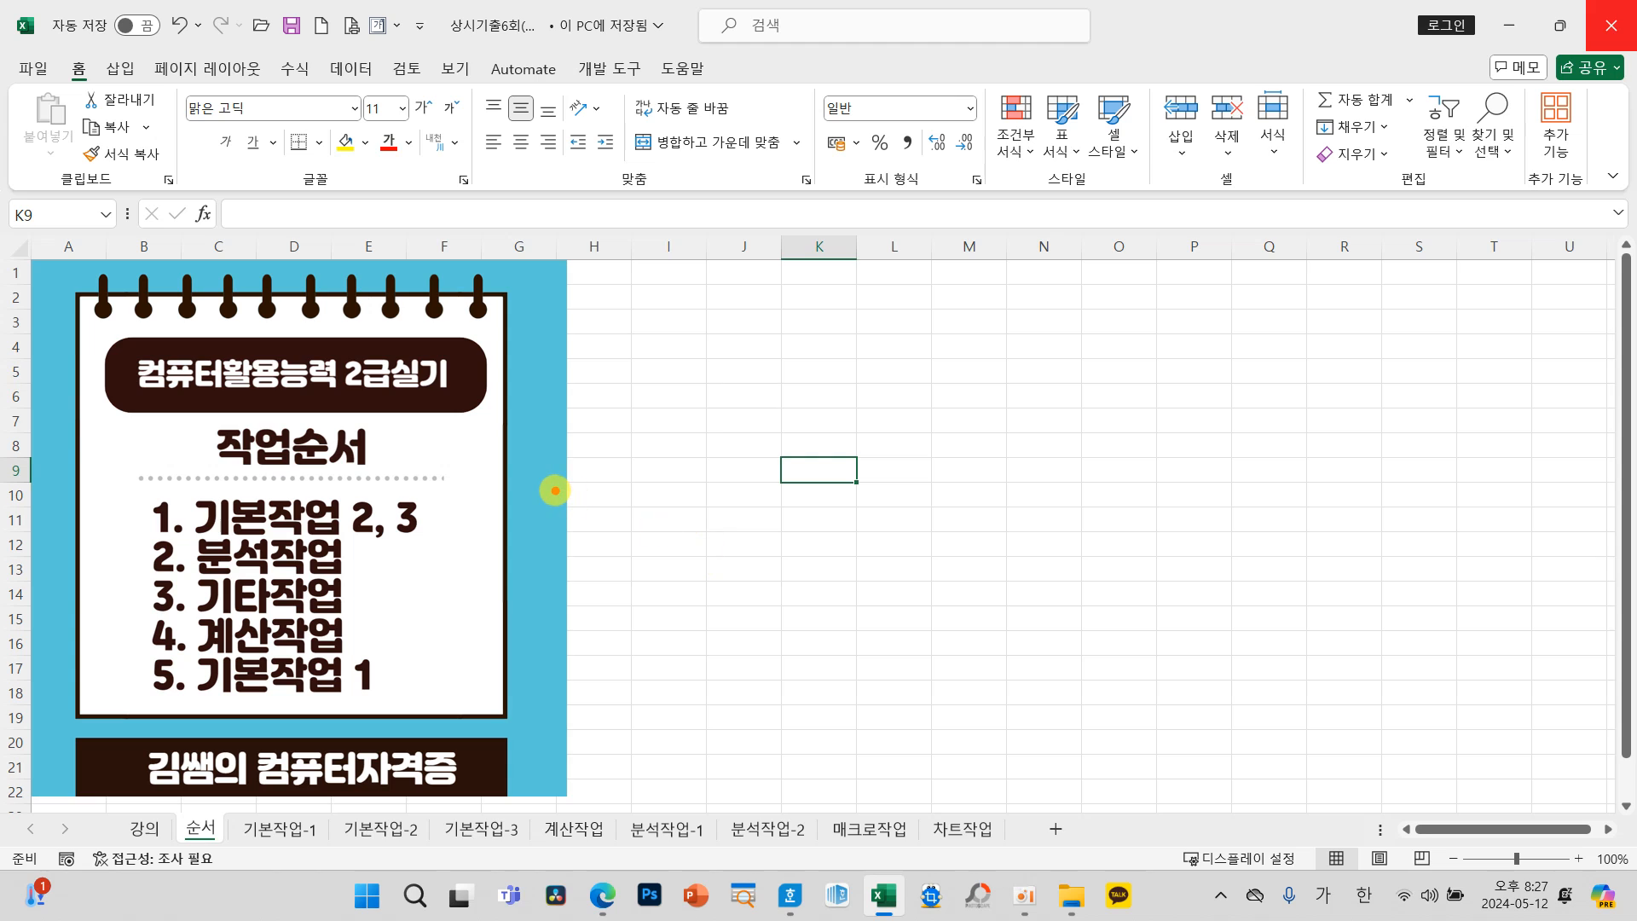
mouse_move(540, 527)
left_mouse_down()
mouse_move(469, 578)
mouse_move(550, 578)
mouse_move(522, 637)
mouse_move(585, 556)
mouse_move(644, 514)
mouse_move(666, 536)
left_mouse_up()
mouse_move(628, 595)
left_mouse_down()
mouse_move(674, 577)
mouse_move(637, 656)
mouse_move(678, 649)
left_mouse_up()
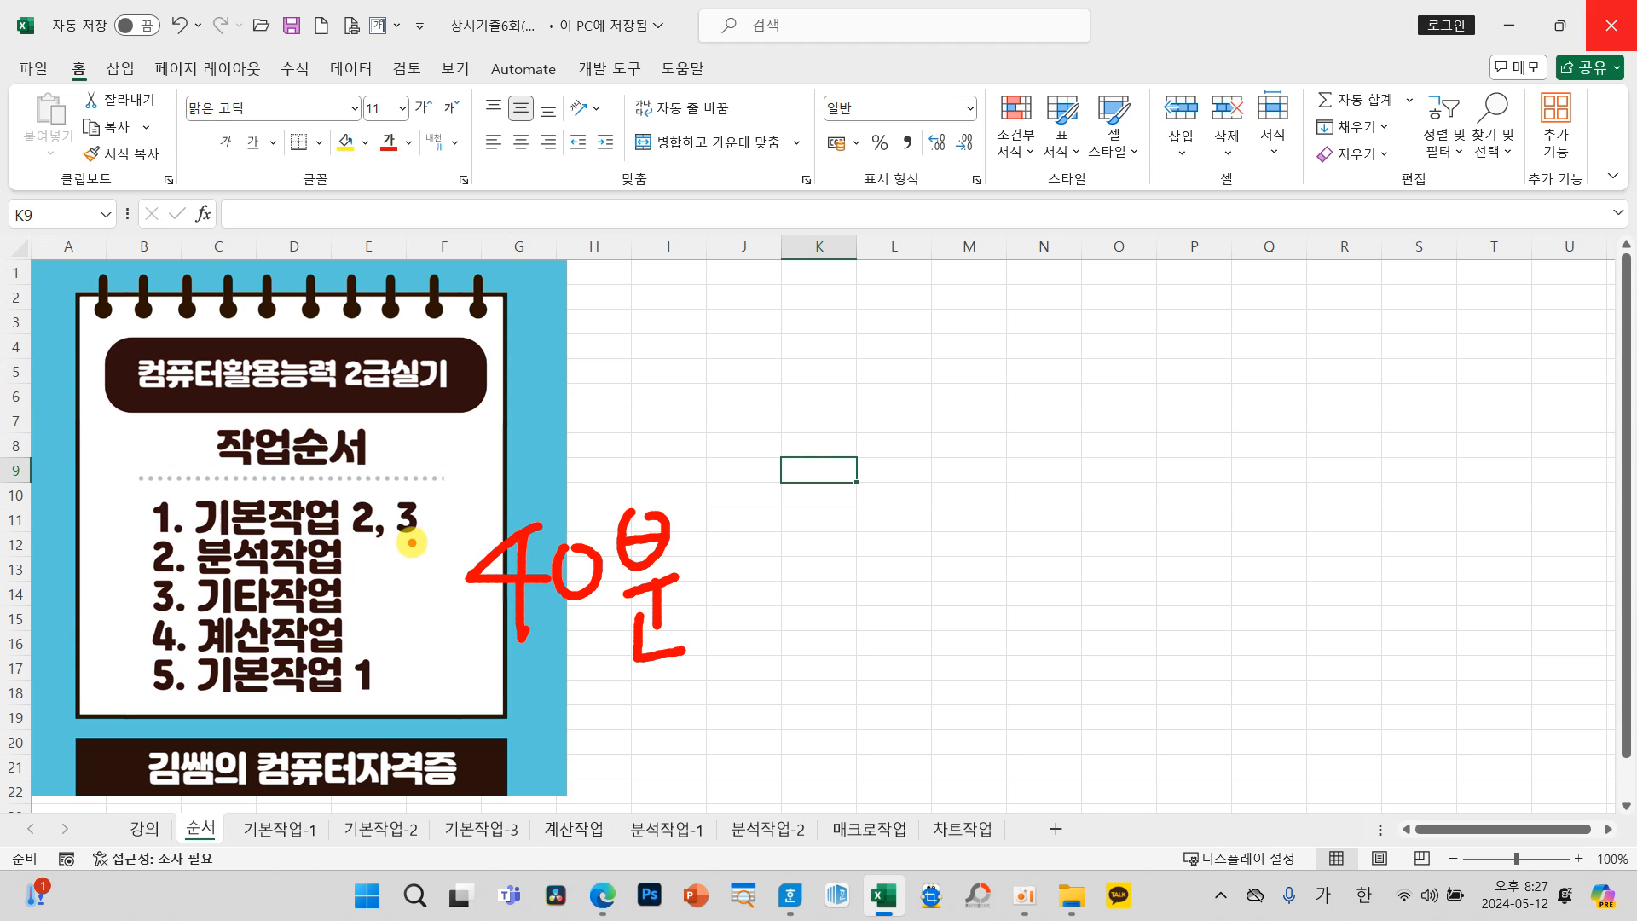
mouse_move(171, 545)
left_mouse_down()
mouse_move(110, 555)
mouse_move(131, 532)
mouse_move(137, 573)
mouse_move(182, 539)
left_mouse_up()
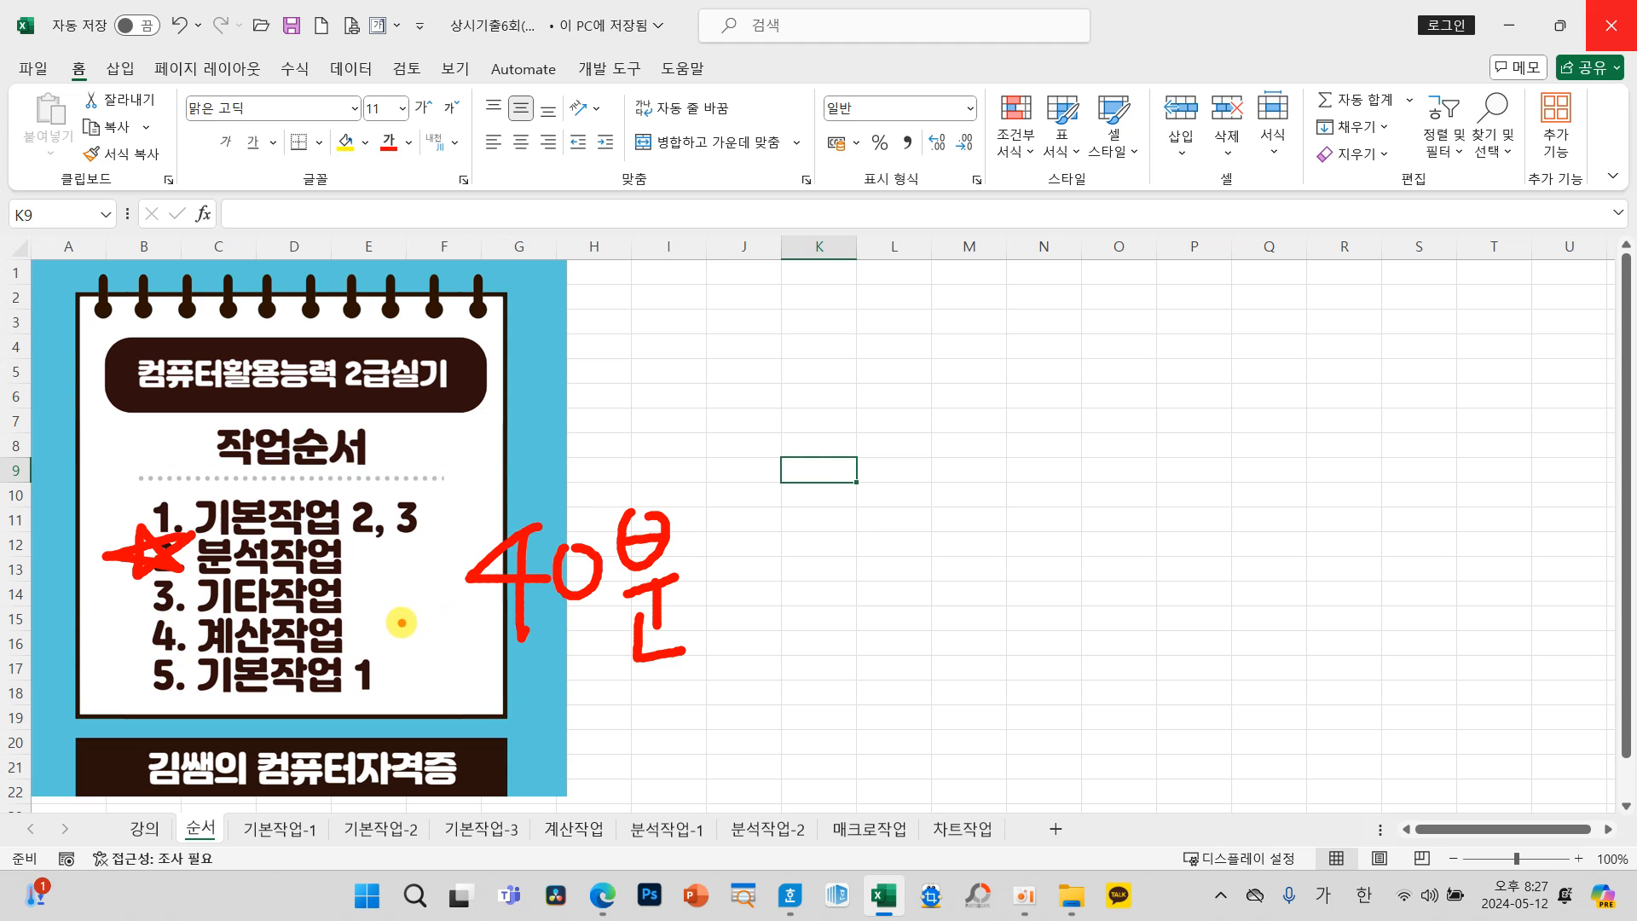
mouse_move(365, 607)
left_mouse_down()
mouse_move(386, 635)
mouse_move(367, 655)
mouse_move(388, 613)
left_mouse_up()
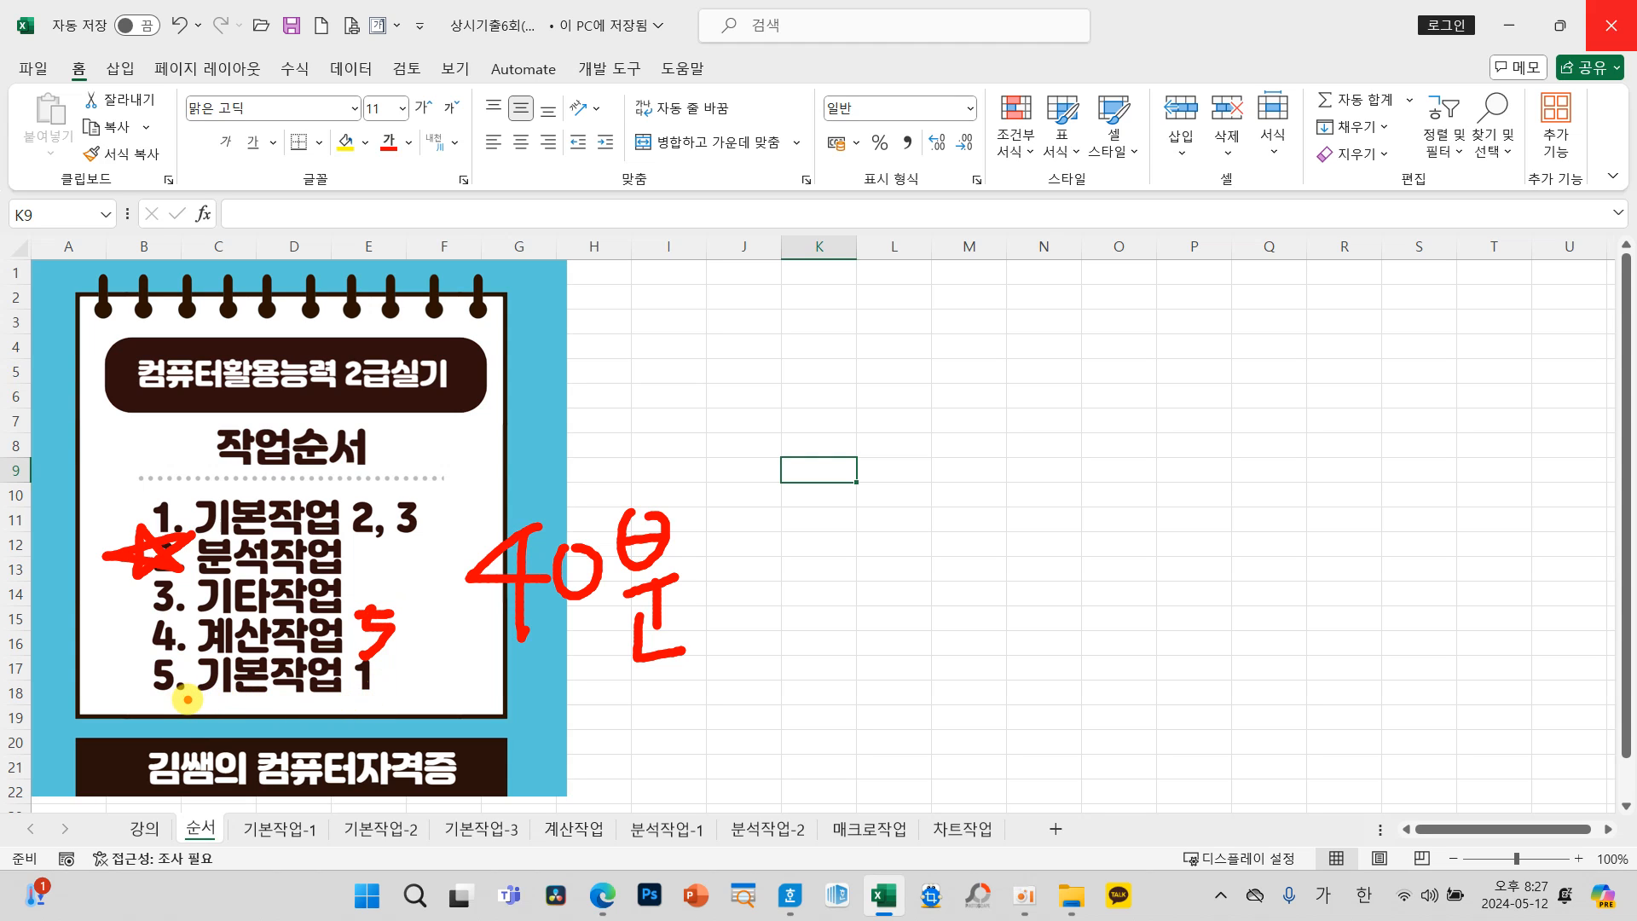
mouse_move(145, 667)
left_mouse_down()
mouse_move(154, 680)
mouse_move(207, 648)
left_mouse_up()
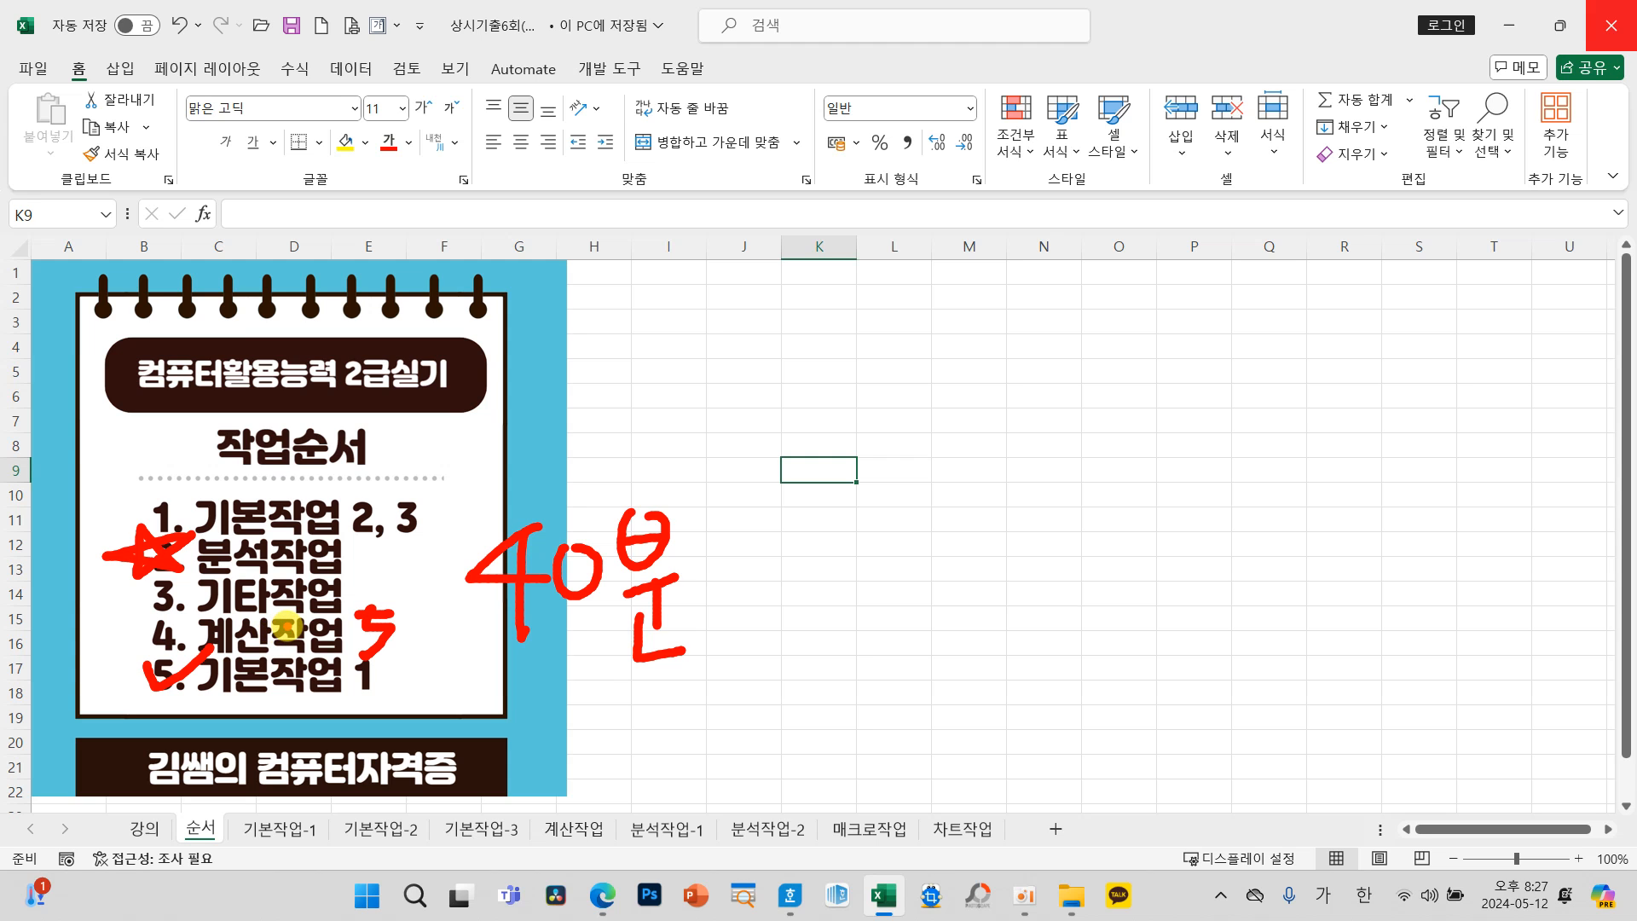
key("Escape")
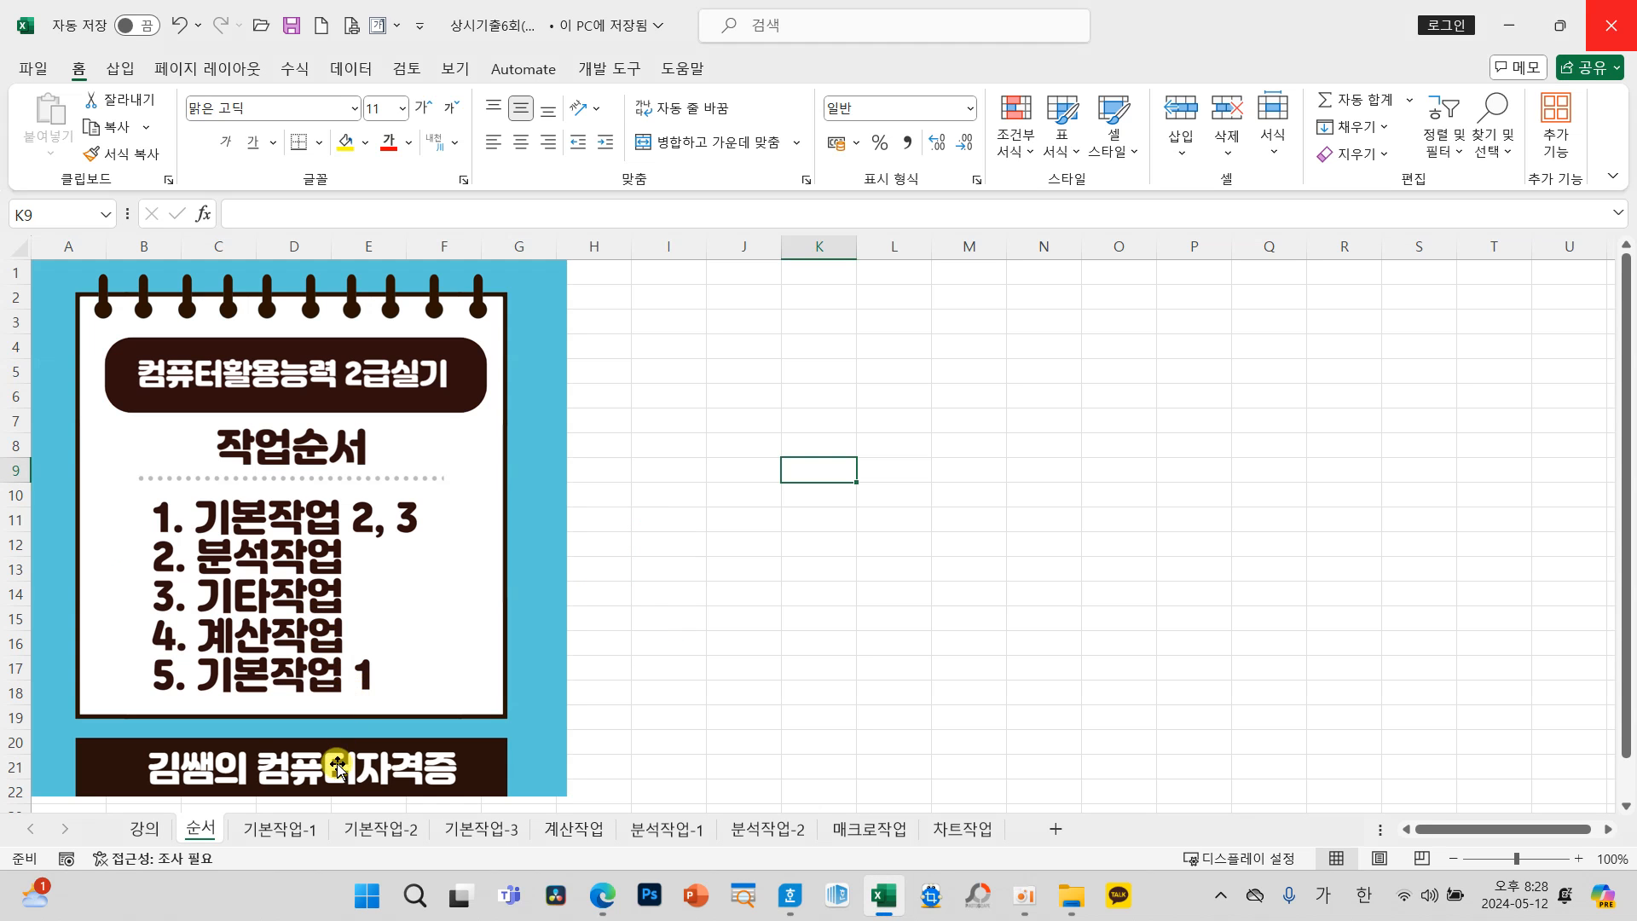
Step: On the 기본작업-1 sheet, enter the heading 리조트명 in A3 and 델피노 in A4
left_click(282, 829)
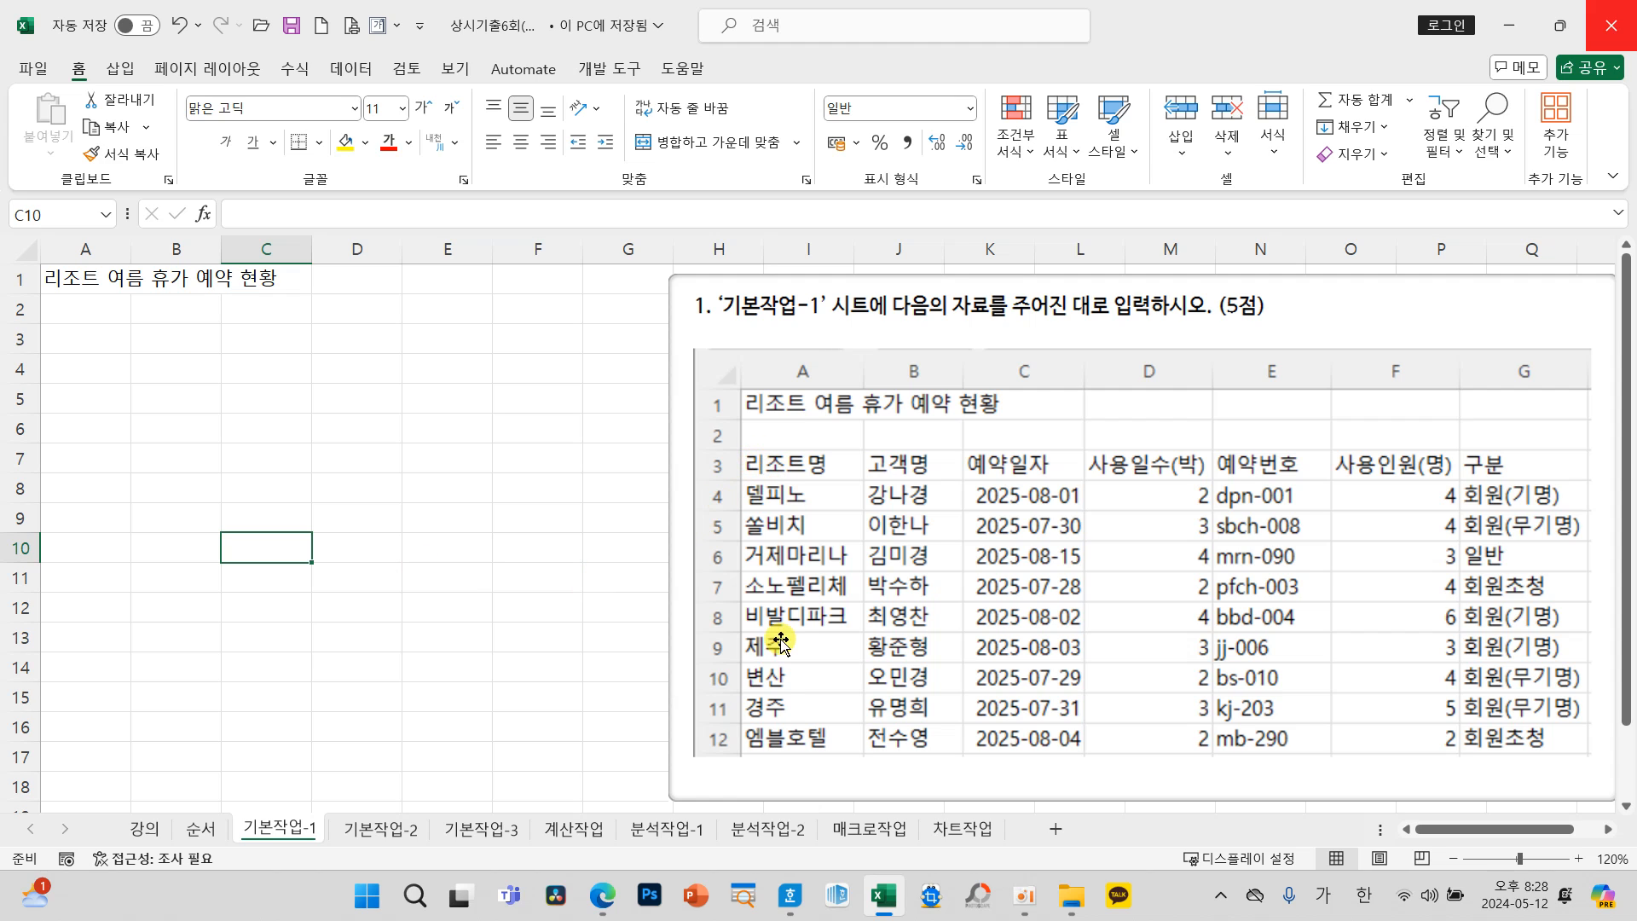
mouse_move(819, 448)
left_mouse_down()
mouse_move(689, 673)
mouse_move(846, 730)
mouse_move(814, 449)
mouse_move(749, 450)
mouse_move(723, 409)
mouse_move(341, 308)
mouse_move(111, 317)
mouse_move(96, 343)
mouse_move(134, 341)
mouse_move(73, 475)
mouse_move(66, 688)
left_mouse_up()
key("Escape")
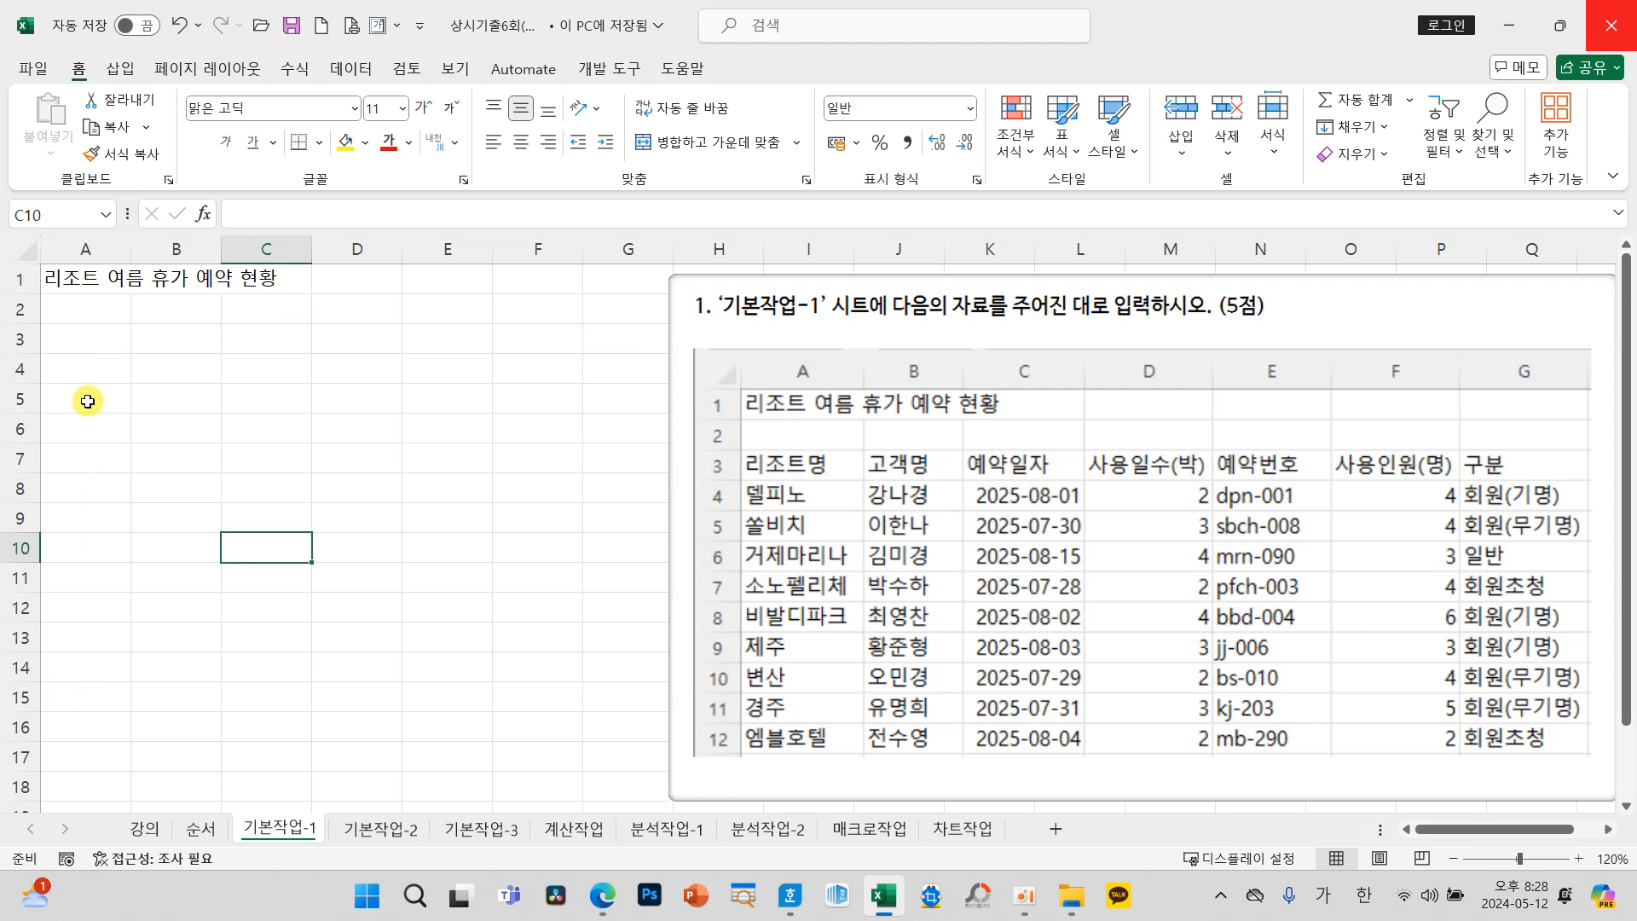
left_click(87, 341)
type("리조트며")
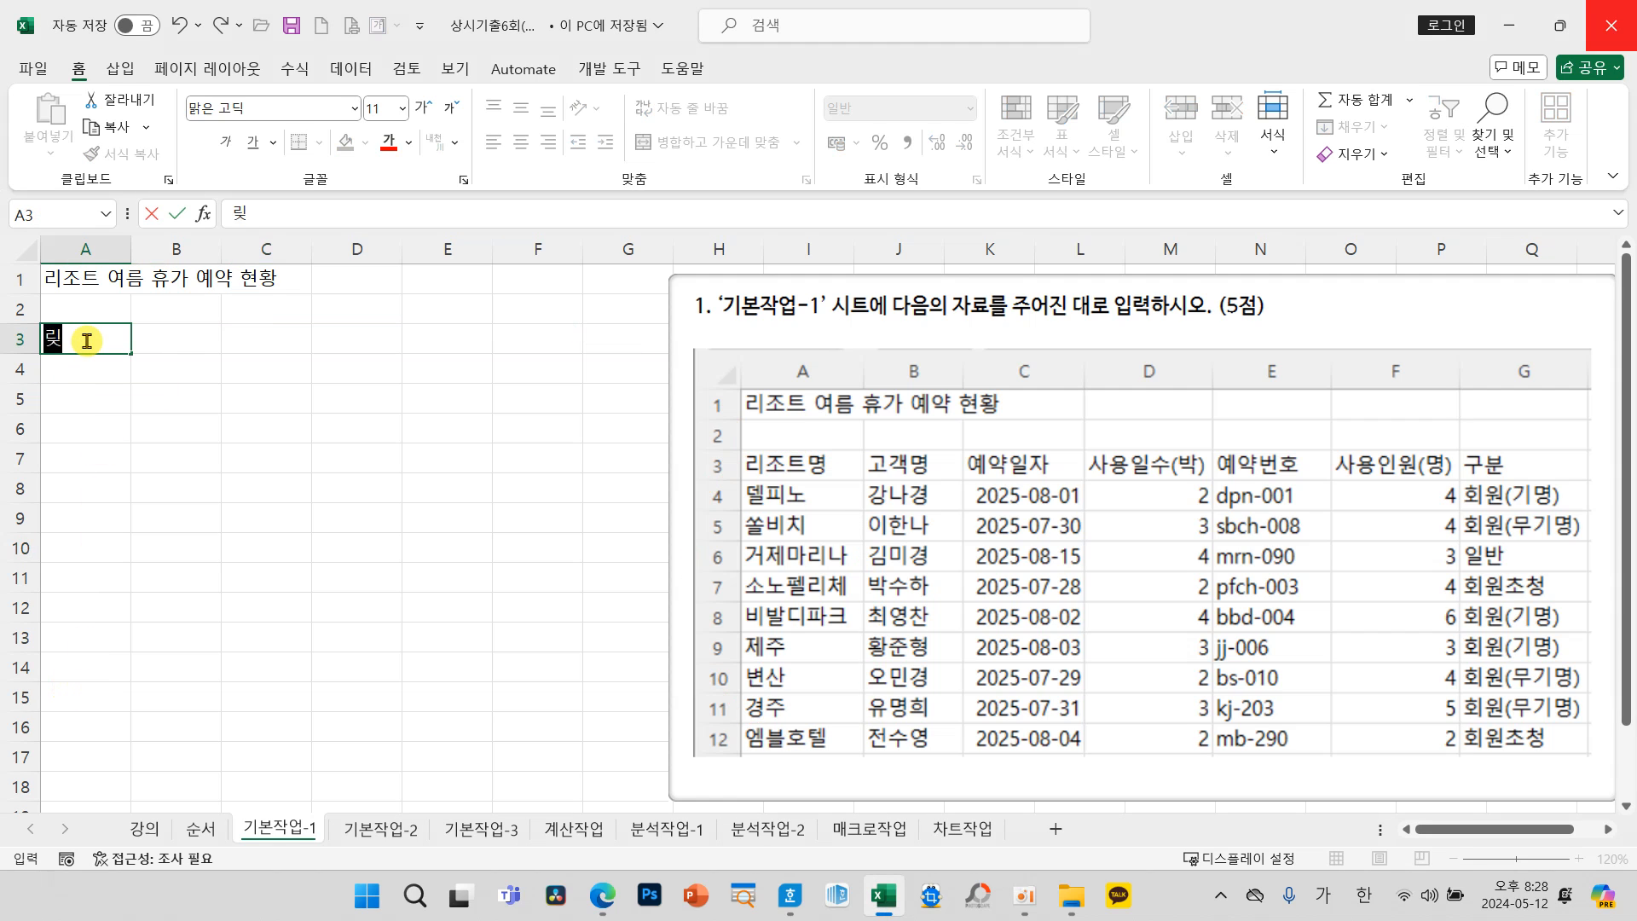
type("ㅇ")
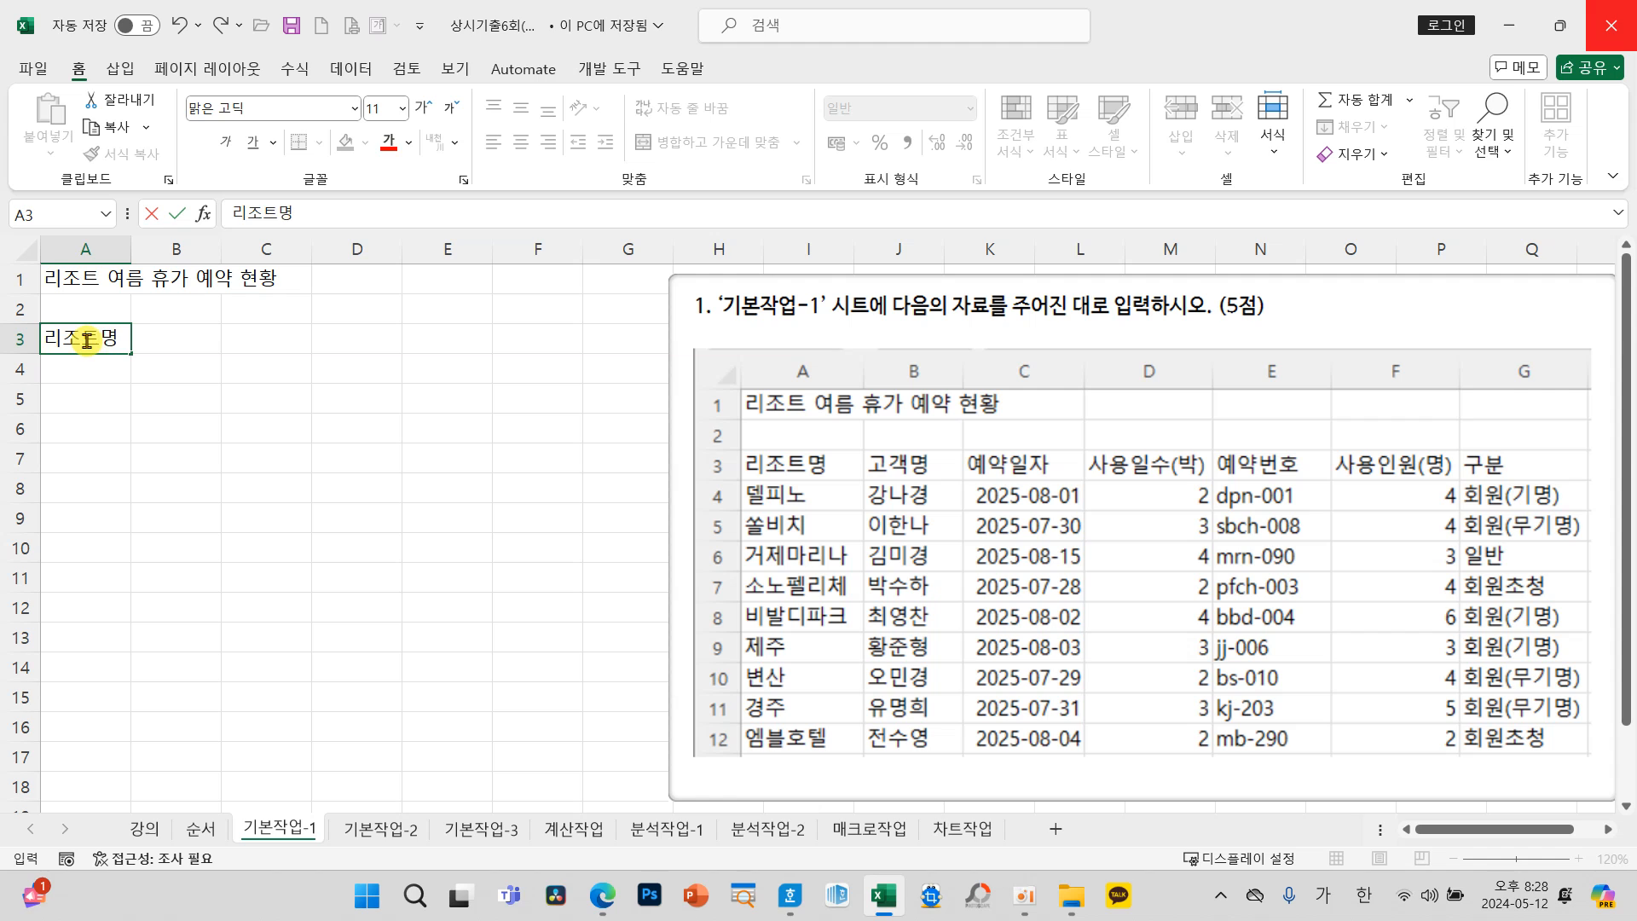
key("Return")
type("델피노")
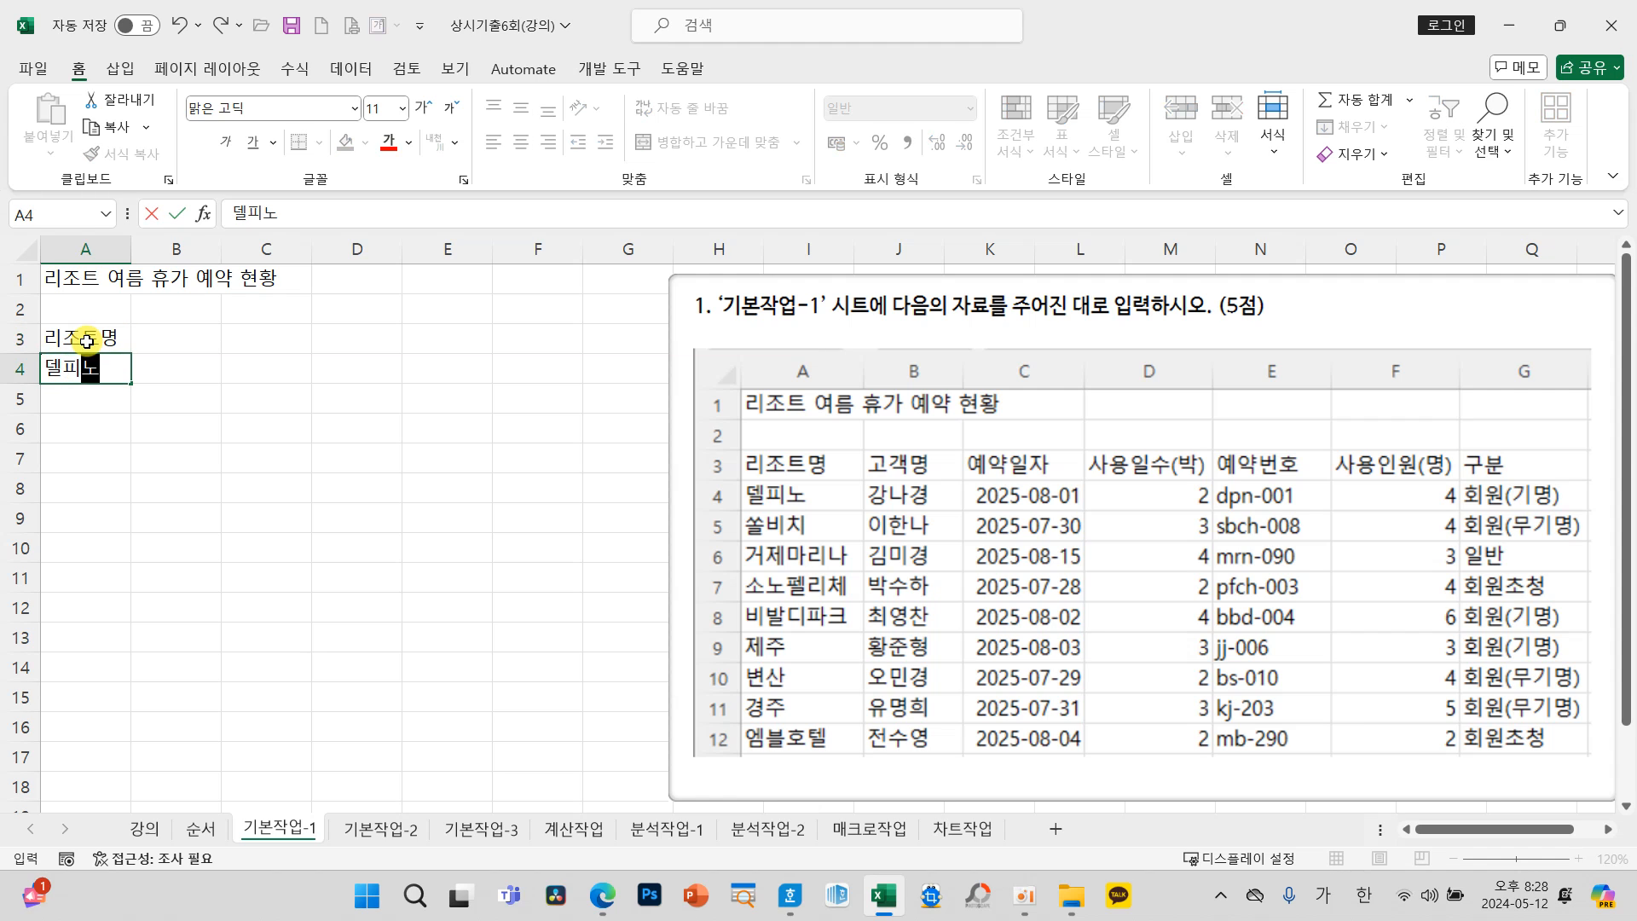
key("Return")
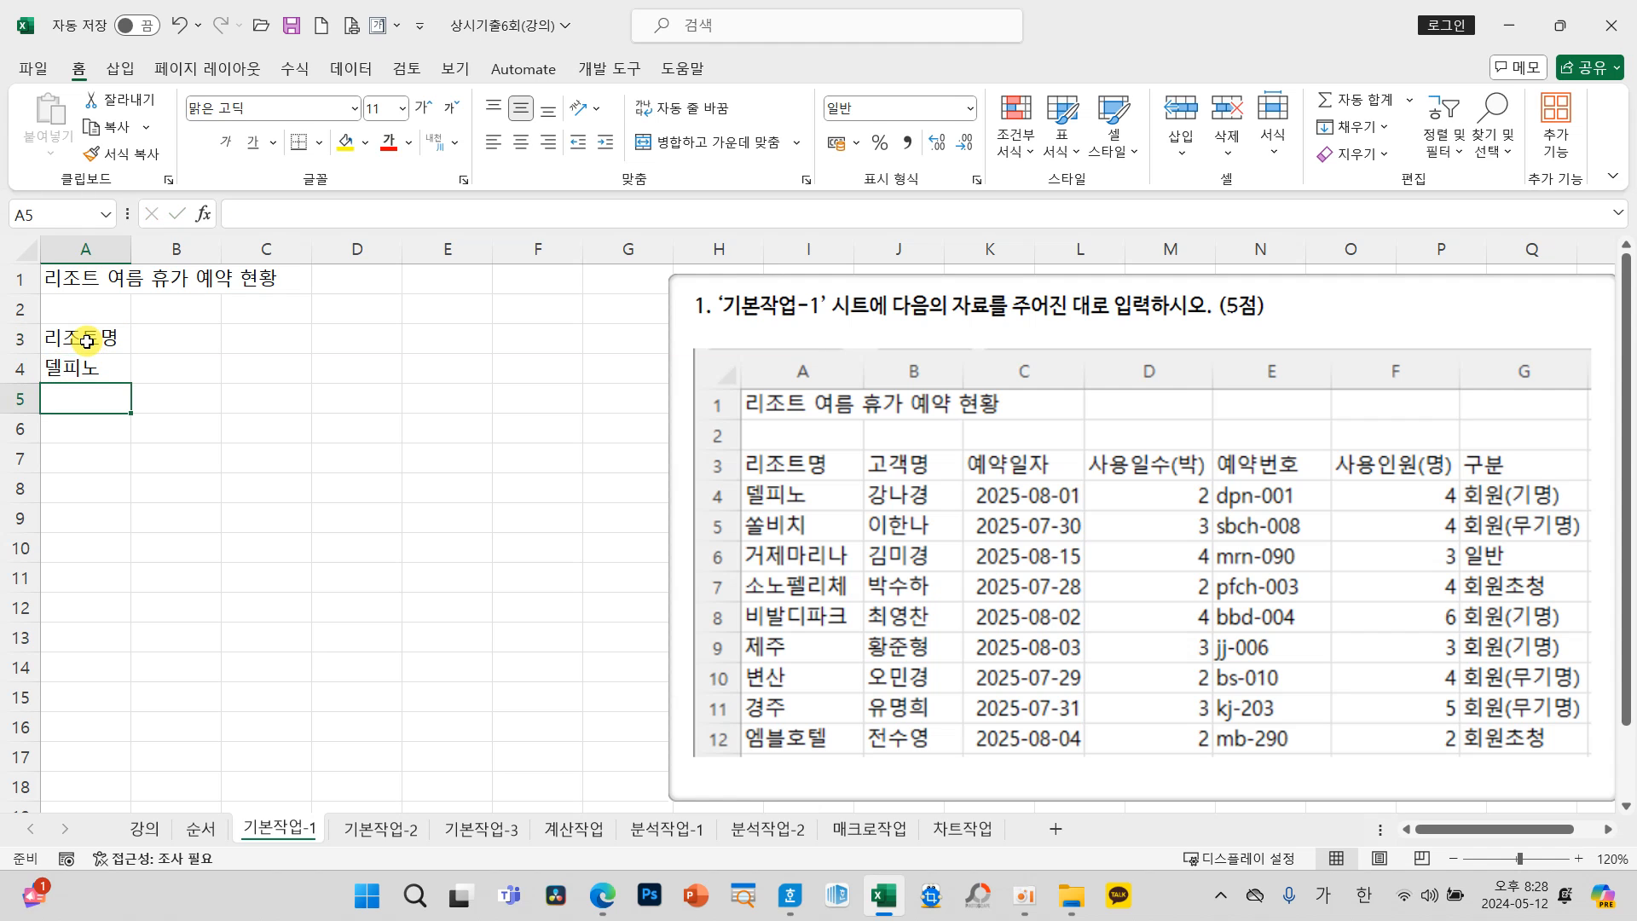
Step: Enter the heading 예약일자 in C3 and the date 25-08-01 in C4
left_click(280, 347)
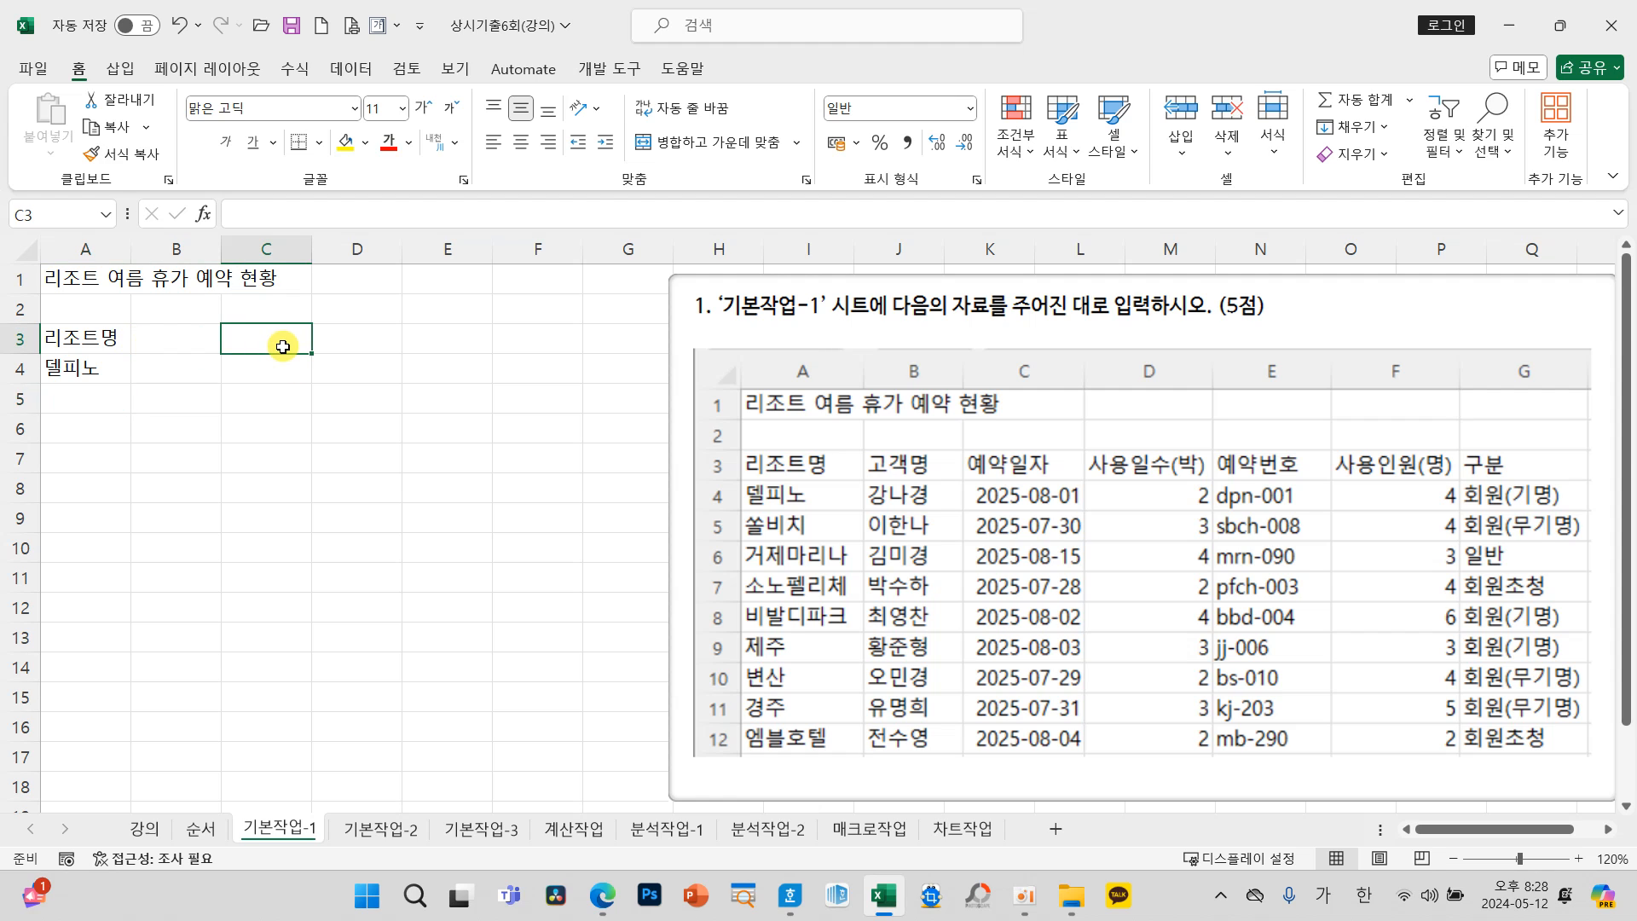
type("옝8")
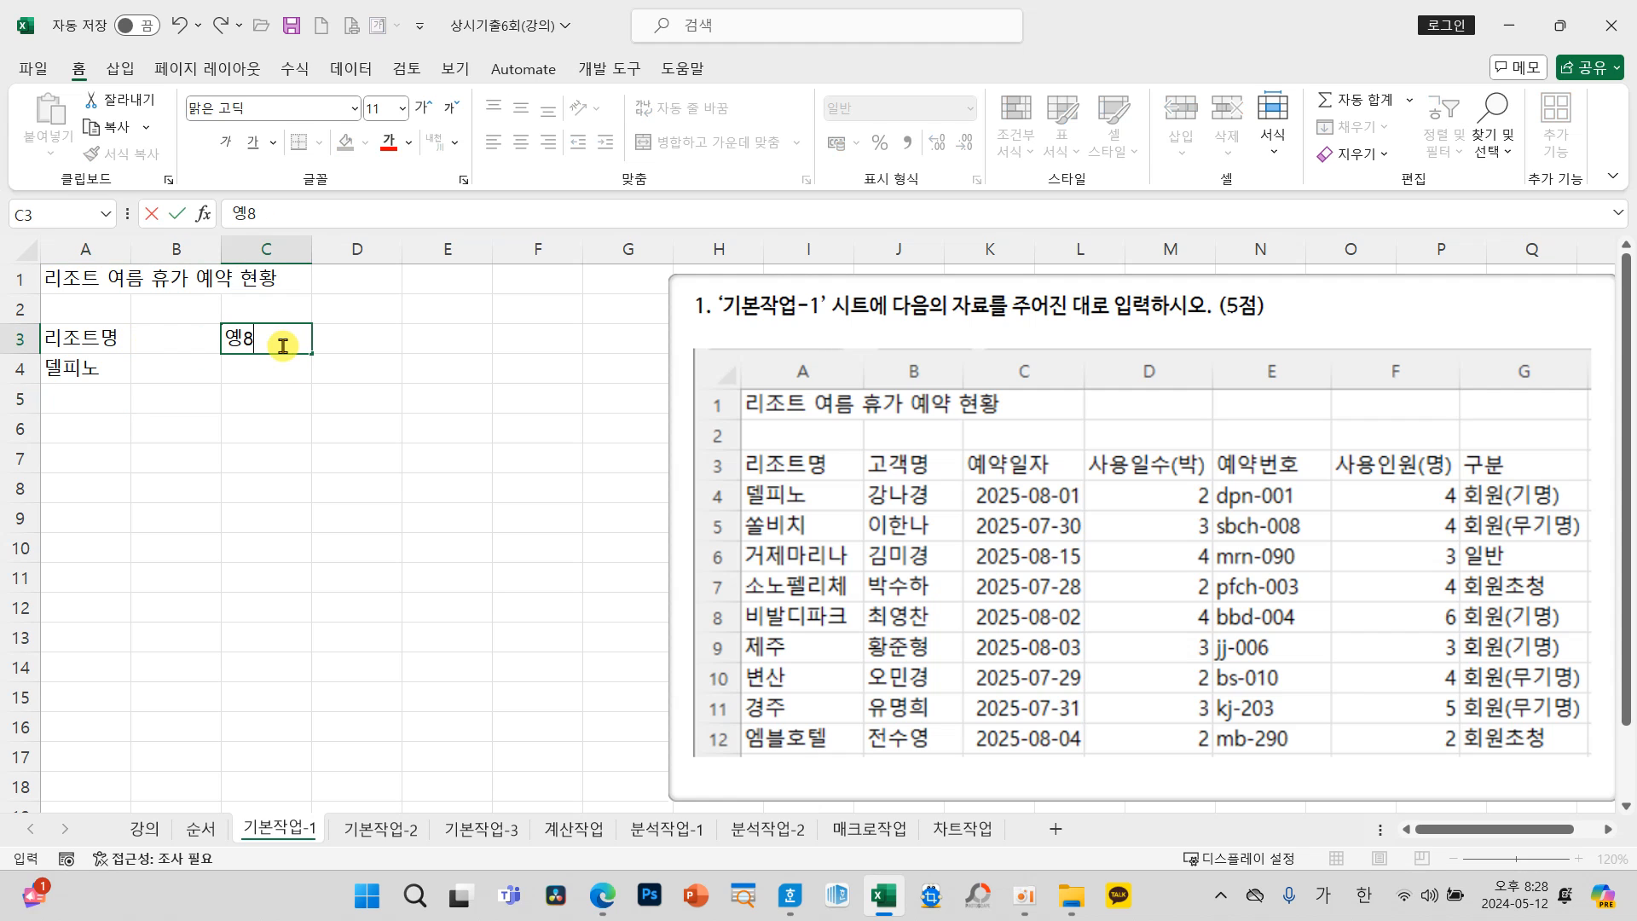
key("BackSpace")
key("BackSpace")
key("BackSpace")
type("옝")
type("약일자")
key("Return")
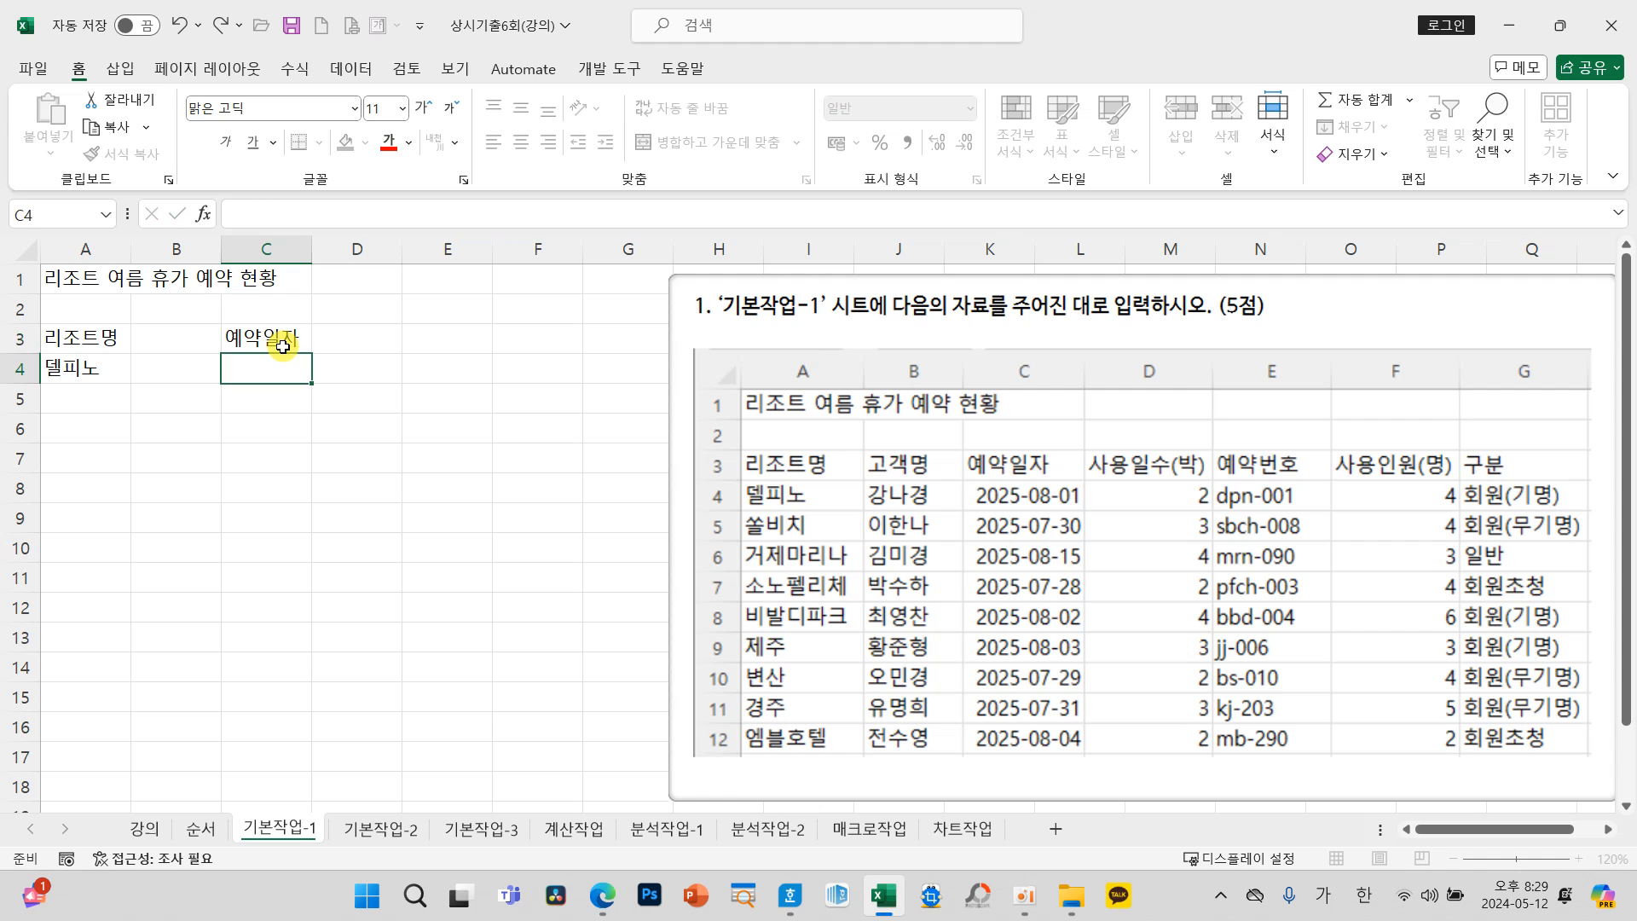
type("2")
type("5-08-01")
key("Return")
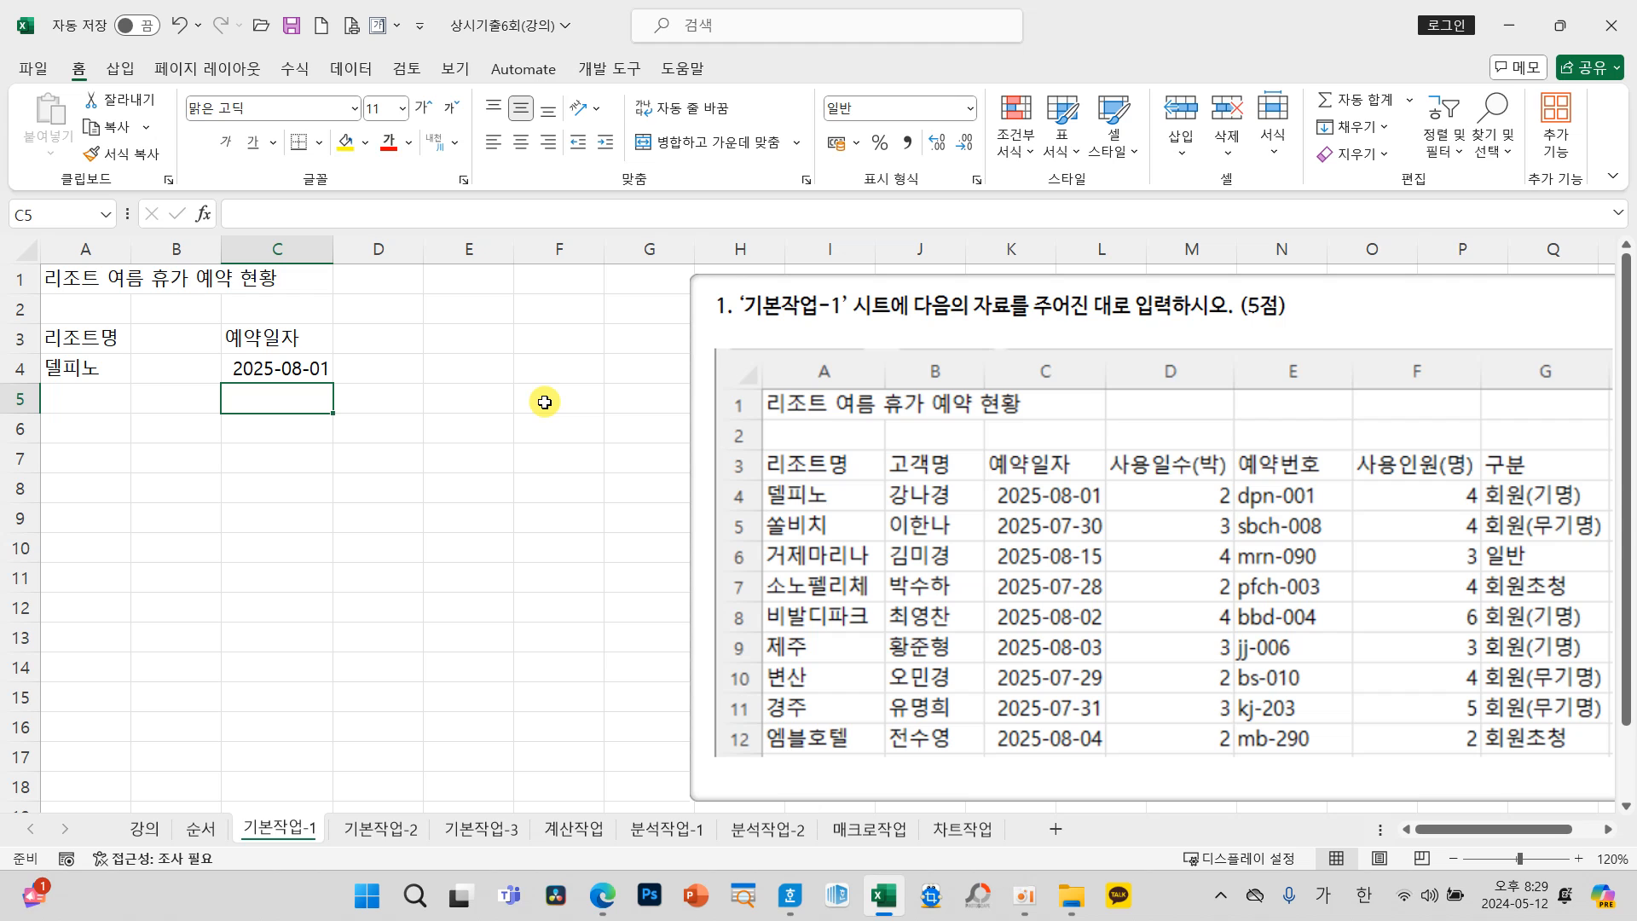
Step: Shift the question picture slightly away from column G and enter the heading 구분 in G3
left_click_drag(765, 343, 773, 341)
left_click(631, 341)
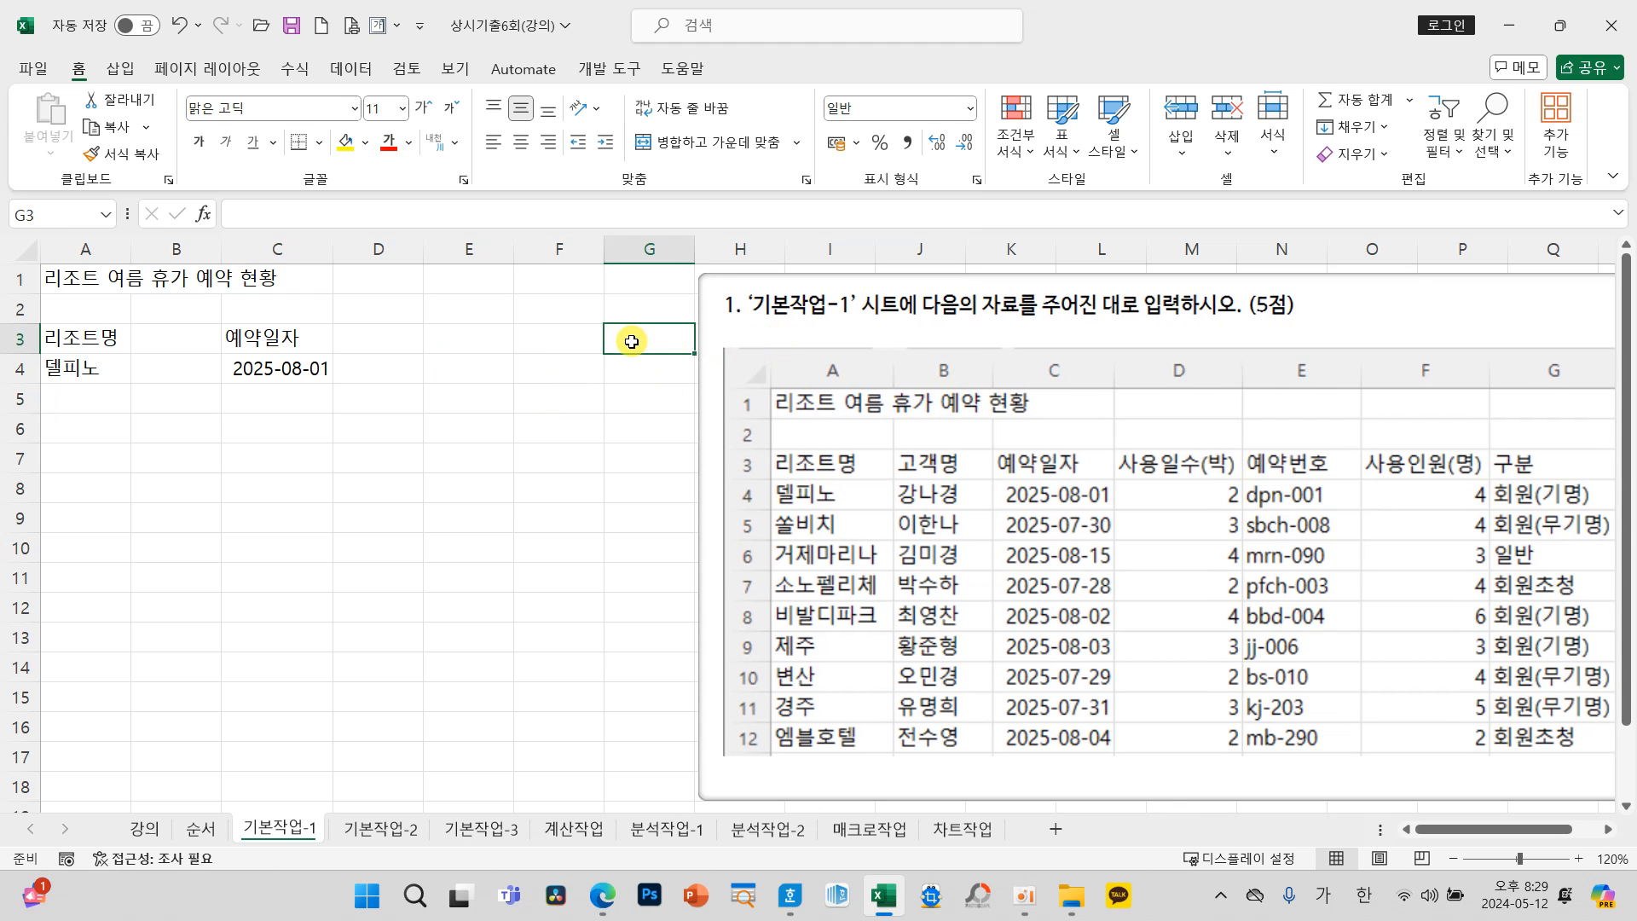
type("구분")
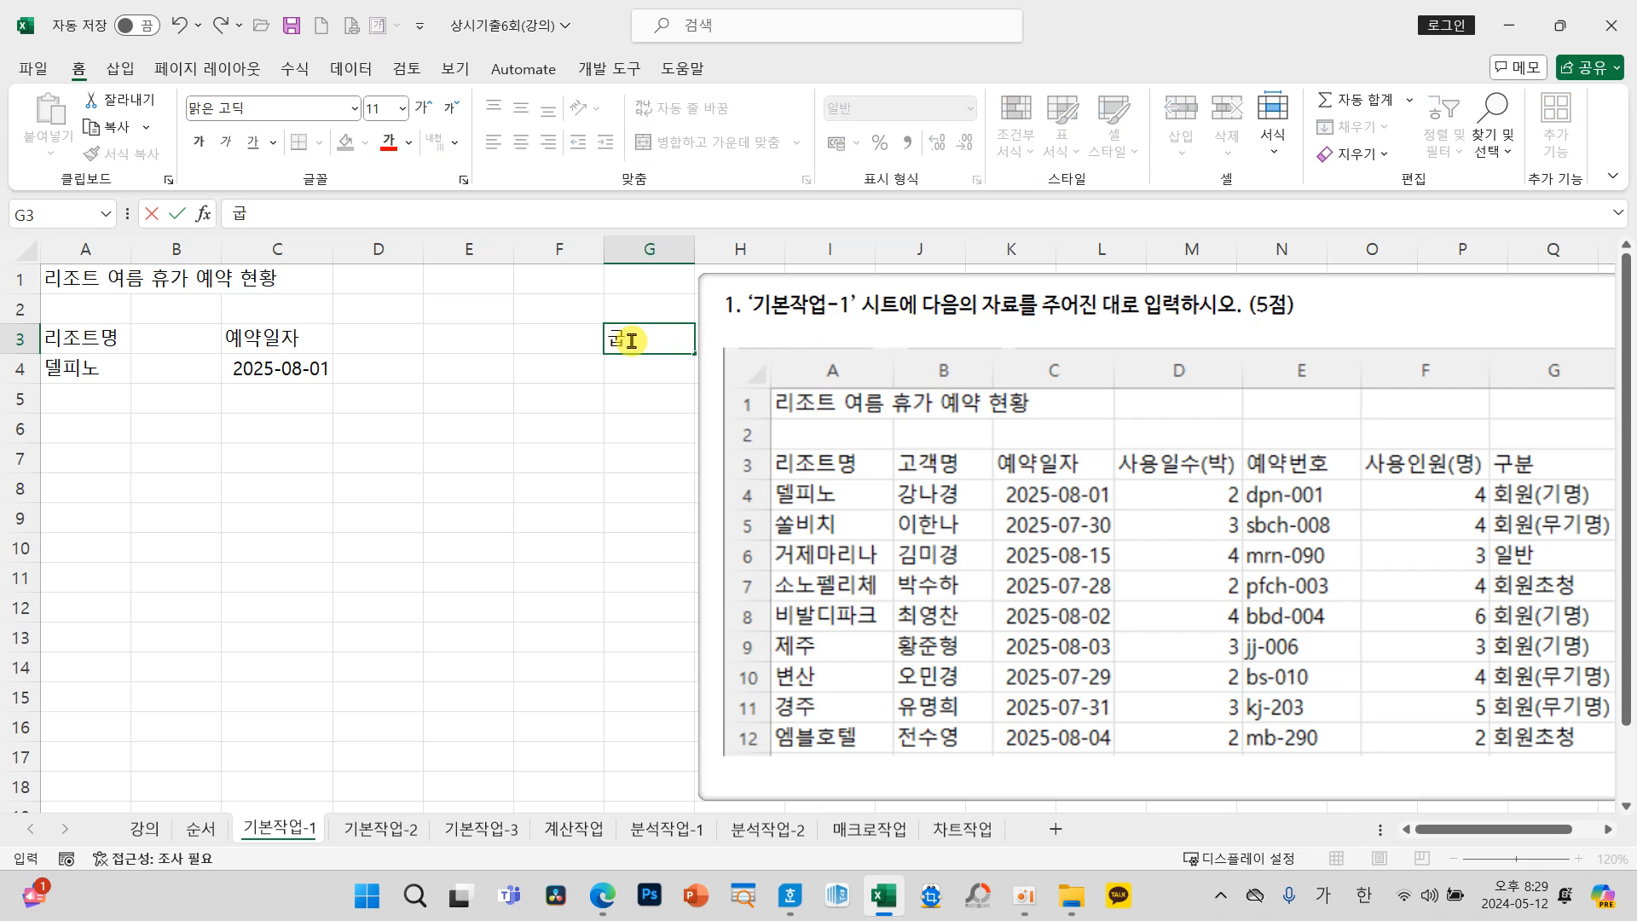
key("Return")
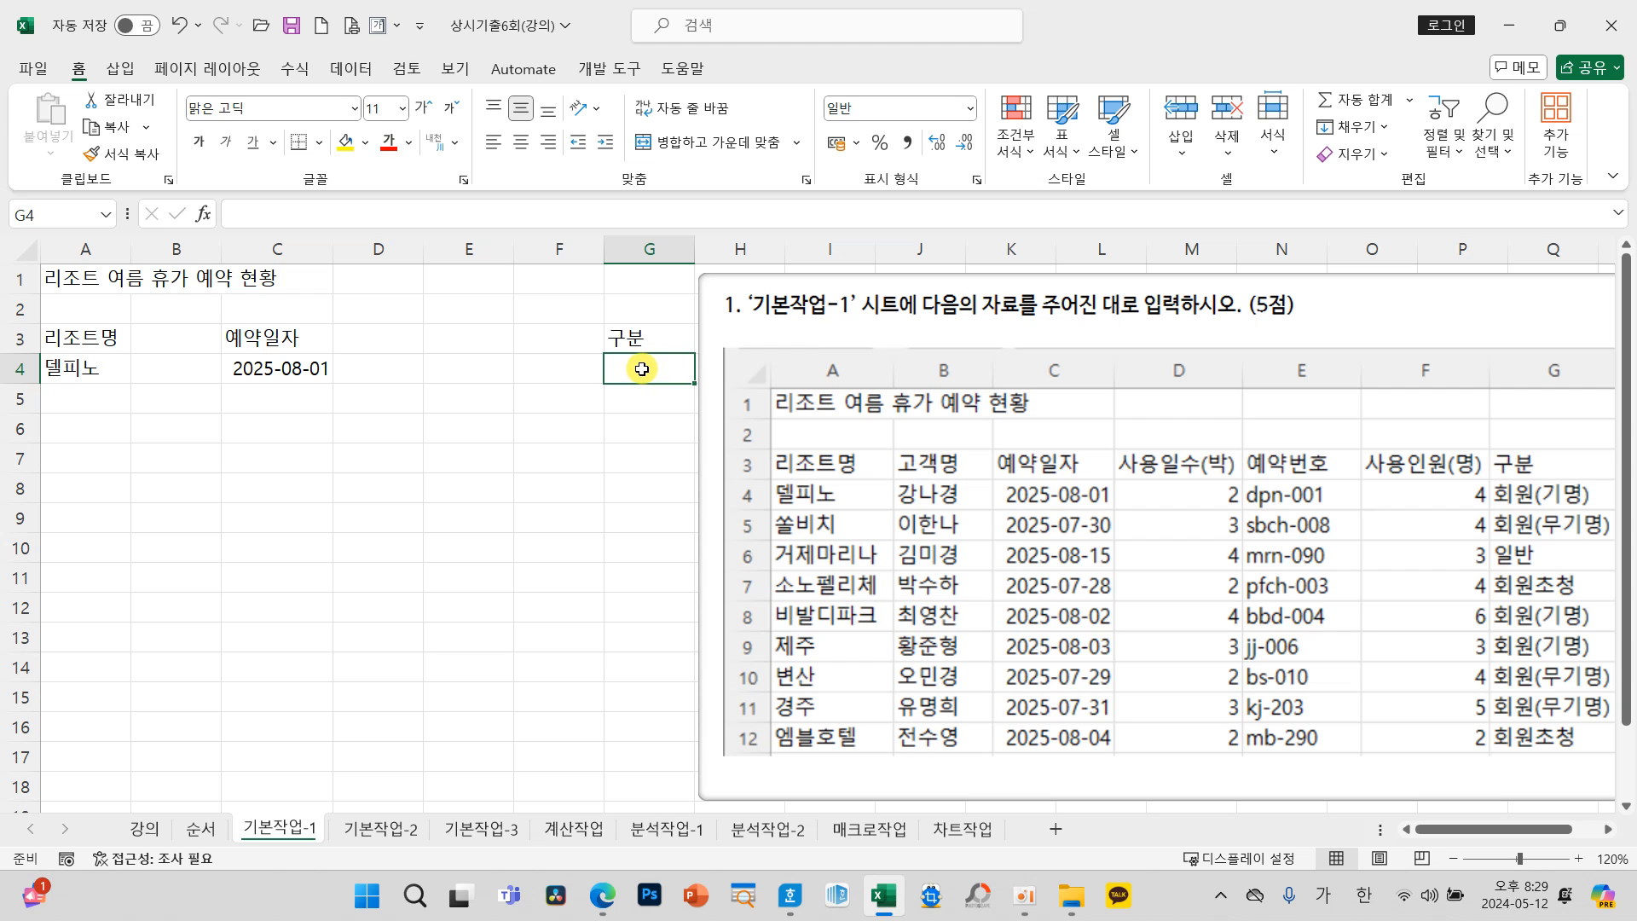
Step: Fill the separate cells G4, G8 and G9 at once with 회원(기명) and nudge the question picture further from column G
left_click(639, 486, "ctrl")
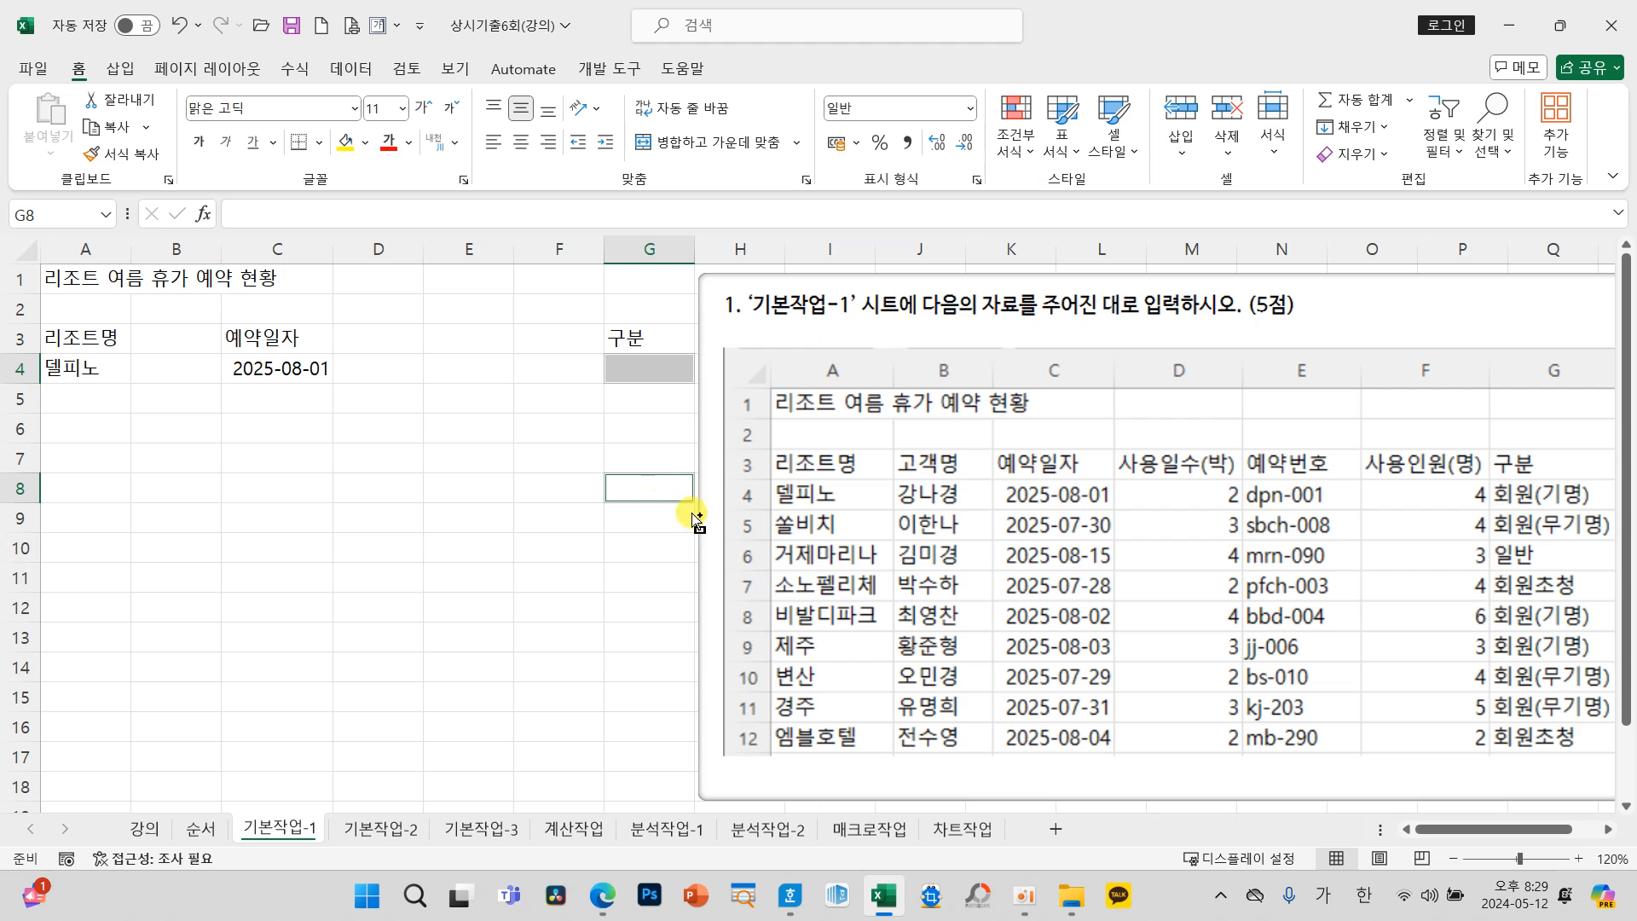
left_click(649, 512, "ctrl")
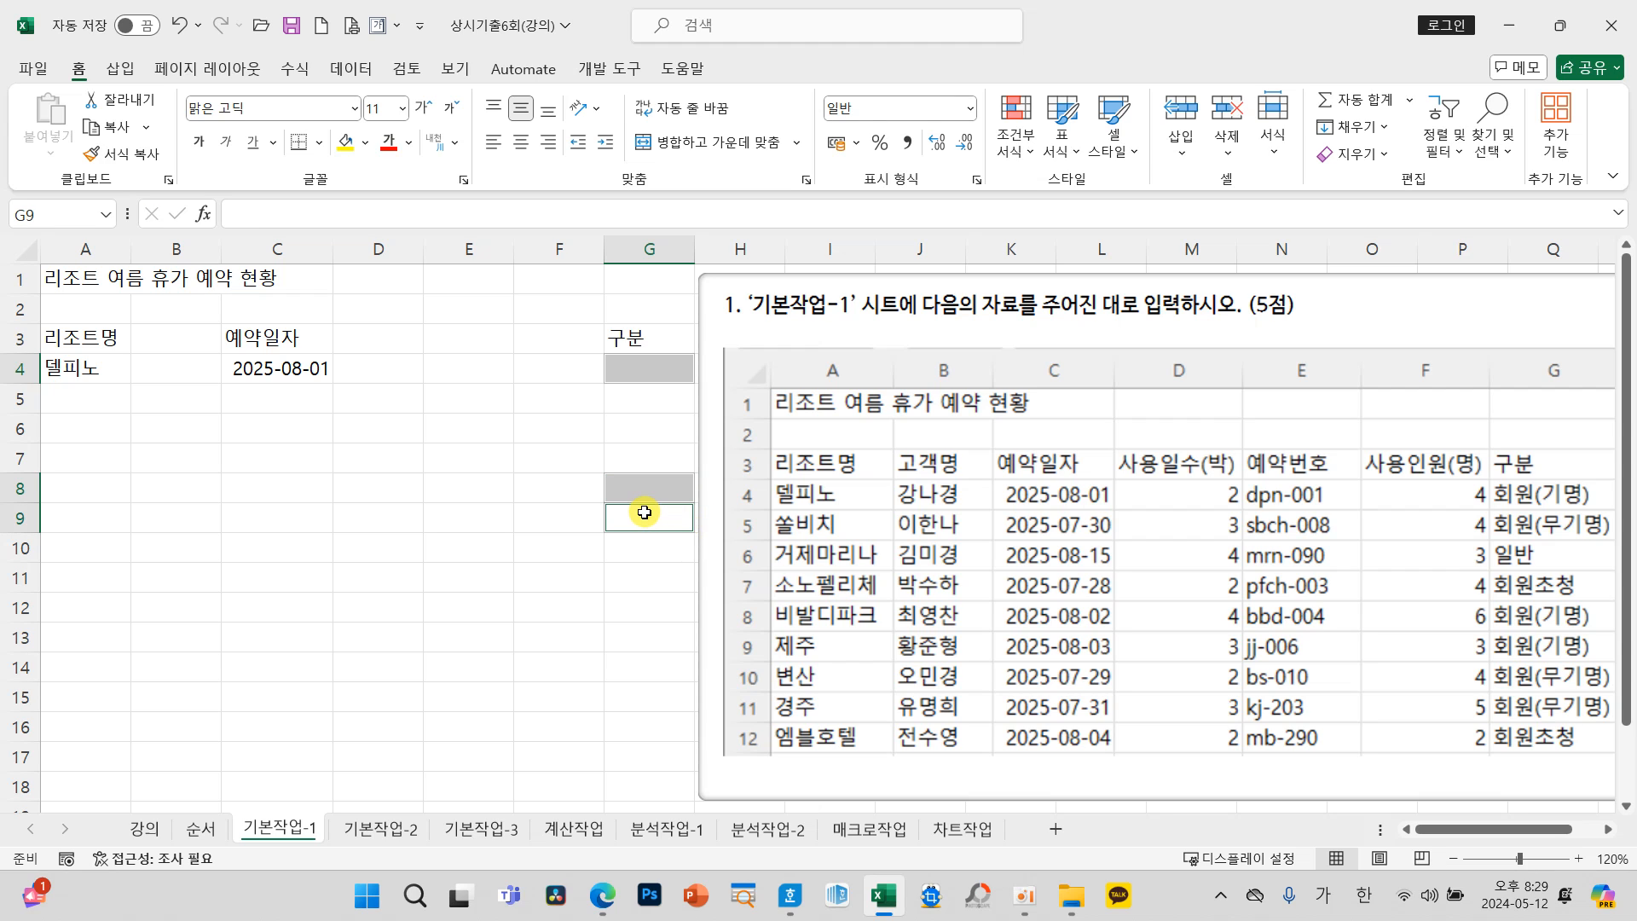
type("회원(기명)")
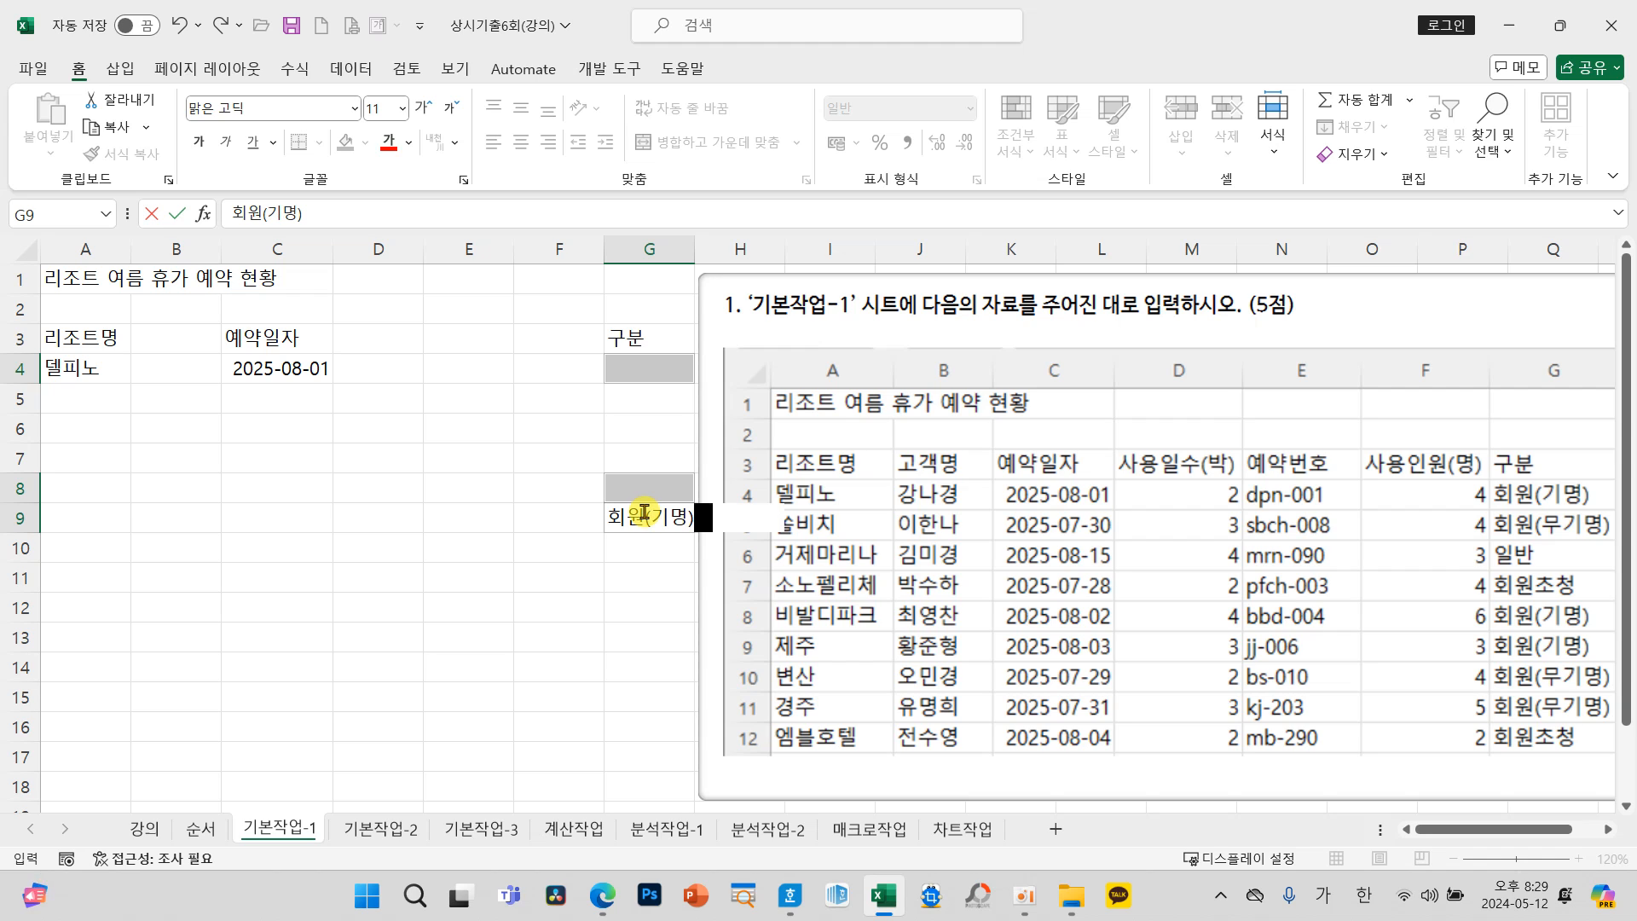
key("ctrl+Return")
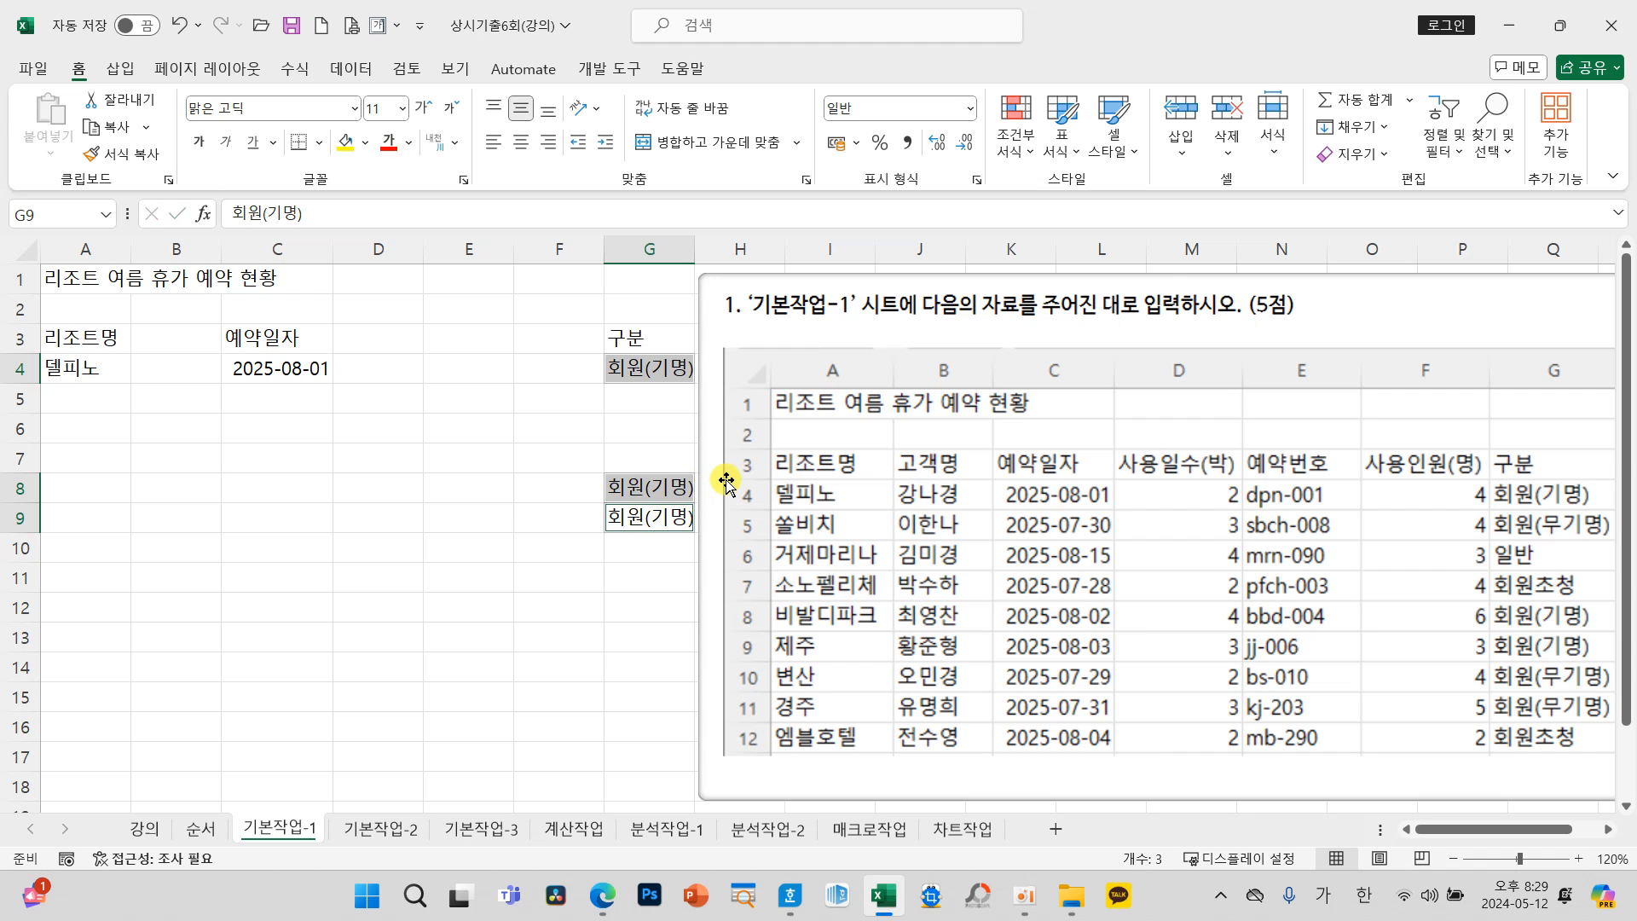
left_click_drag(726, 483, 731, 484)
left_click(563, 442)
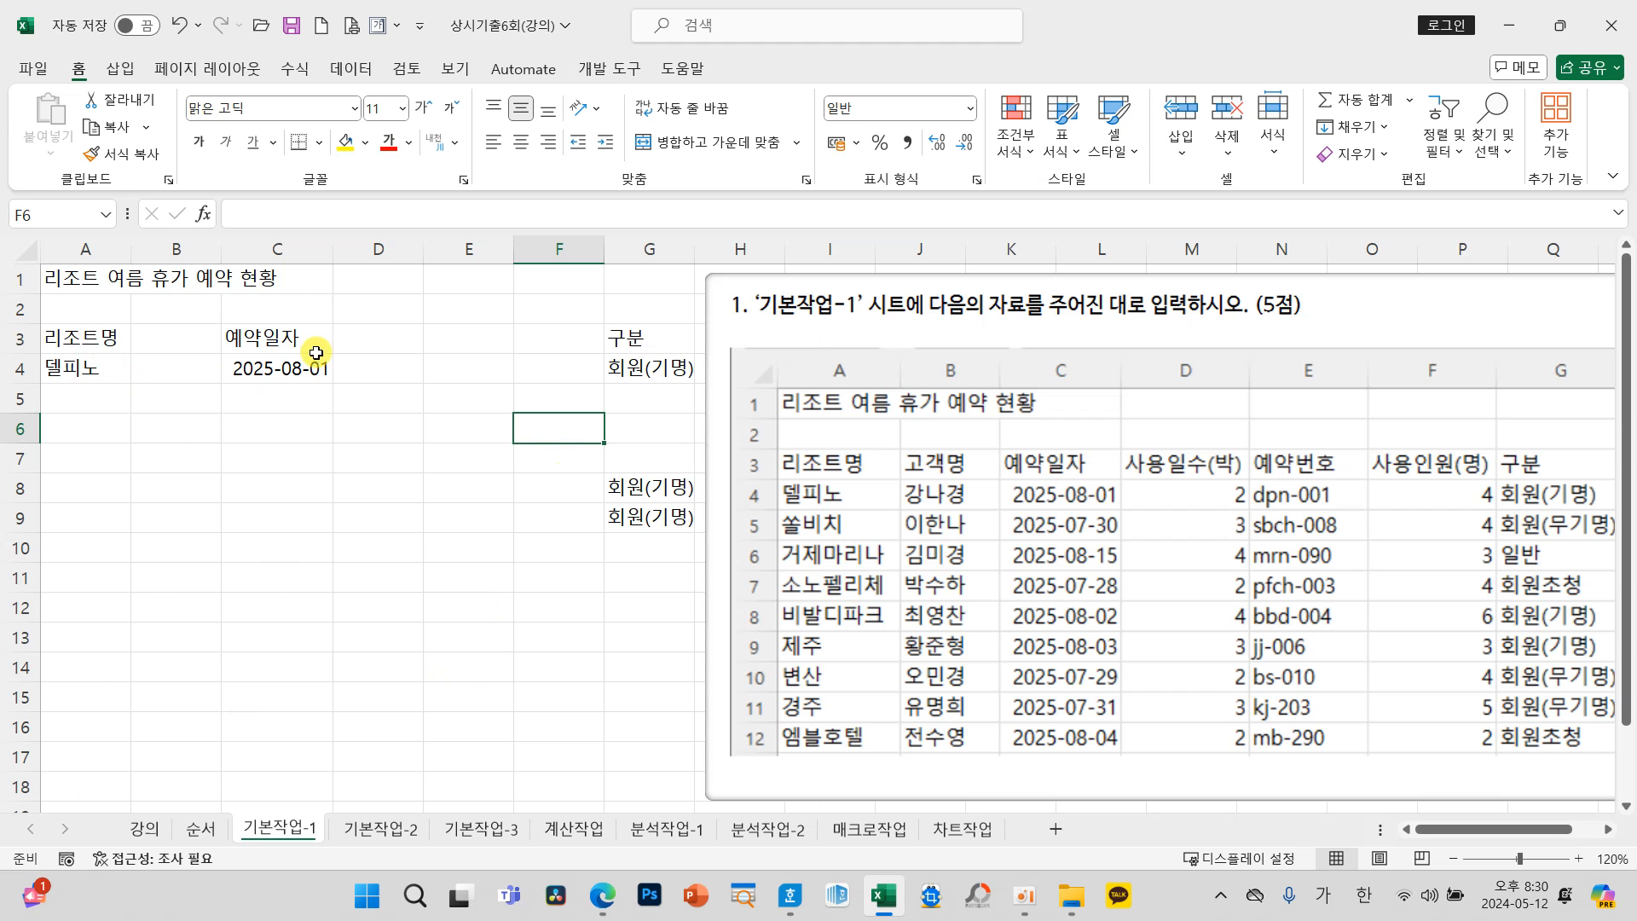
Step: Open the 기본작업-2 sheet and read its formatting instructions and point allocation
left_click(379, 831)
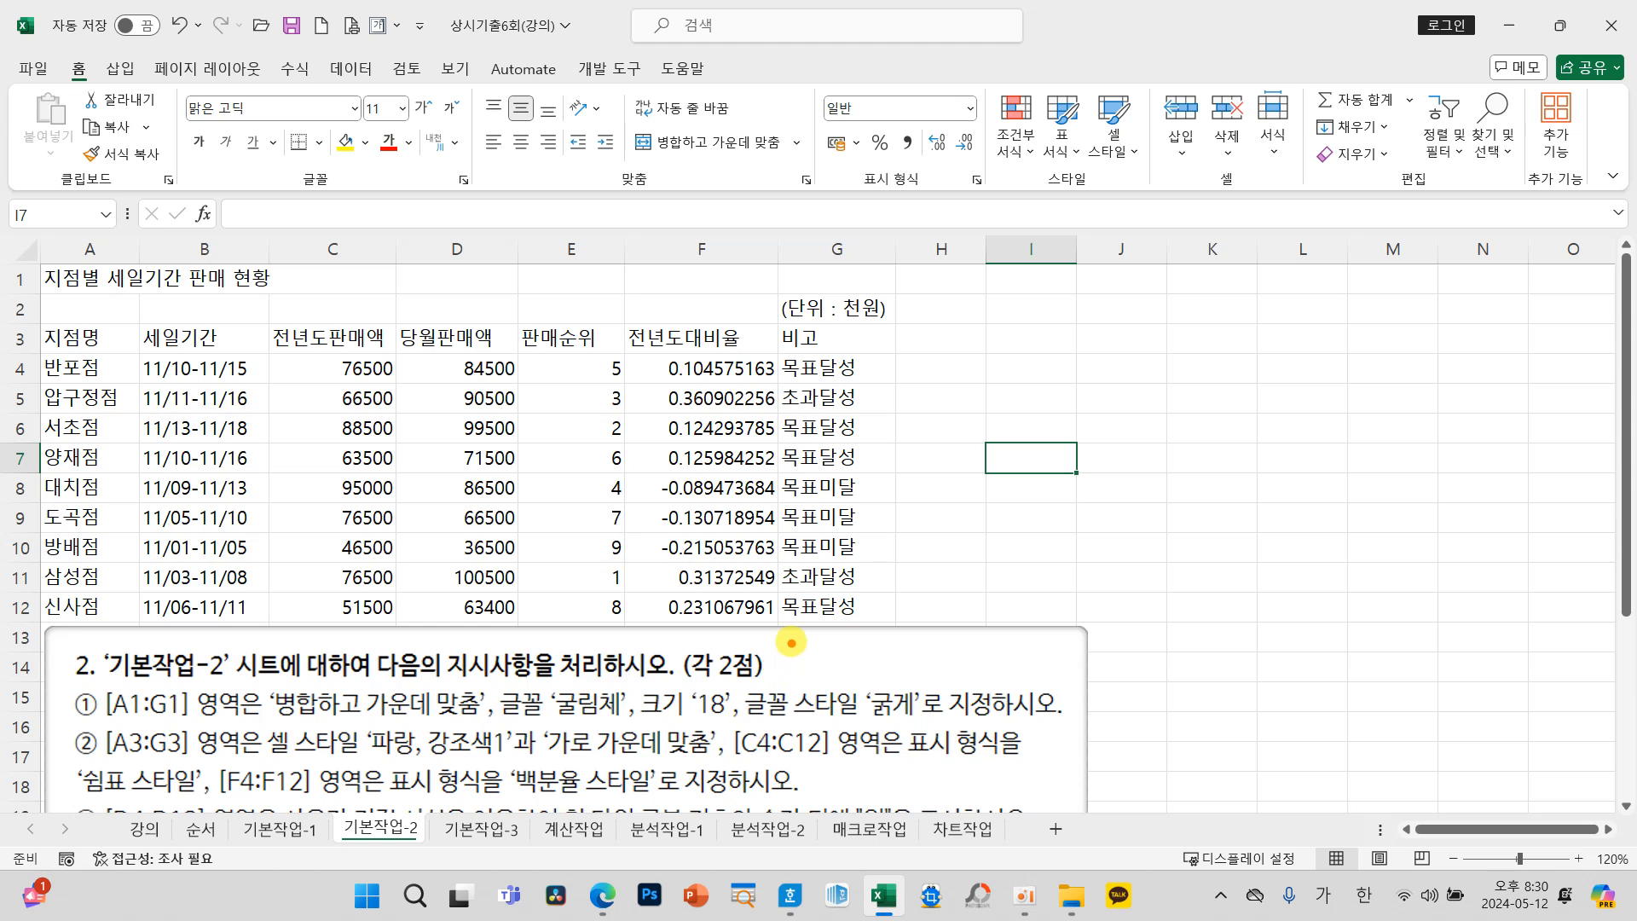
mouse_move(770, 651)
left_mouse_down()
mouse_move(780, 686)
mouse_move(831, 644)
mouse_move(921, 680)
left_mouse_up()
mouse_move(947, 629)
left_mouse_down()
mouse_move(935, 717)
mouse_move(1011, 682)
mouse_move(994, 620)
left_mouse_up()
mouse_move(1028, 627)
left_mouse_down()
mouse_move(1057, 611)
mouse_move(1079, 652)
mouse_move(1133, 607)
mouse_move(1143, 686)
mouse_move(1112, 701)
mouse_move(1136, 676)
left_mouse_up()
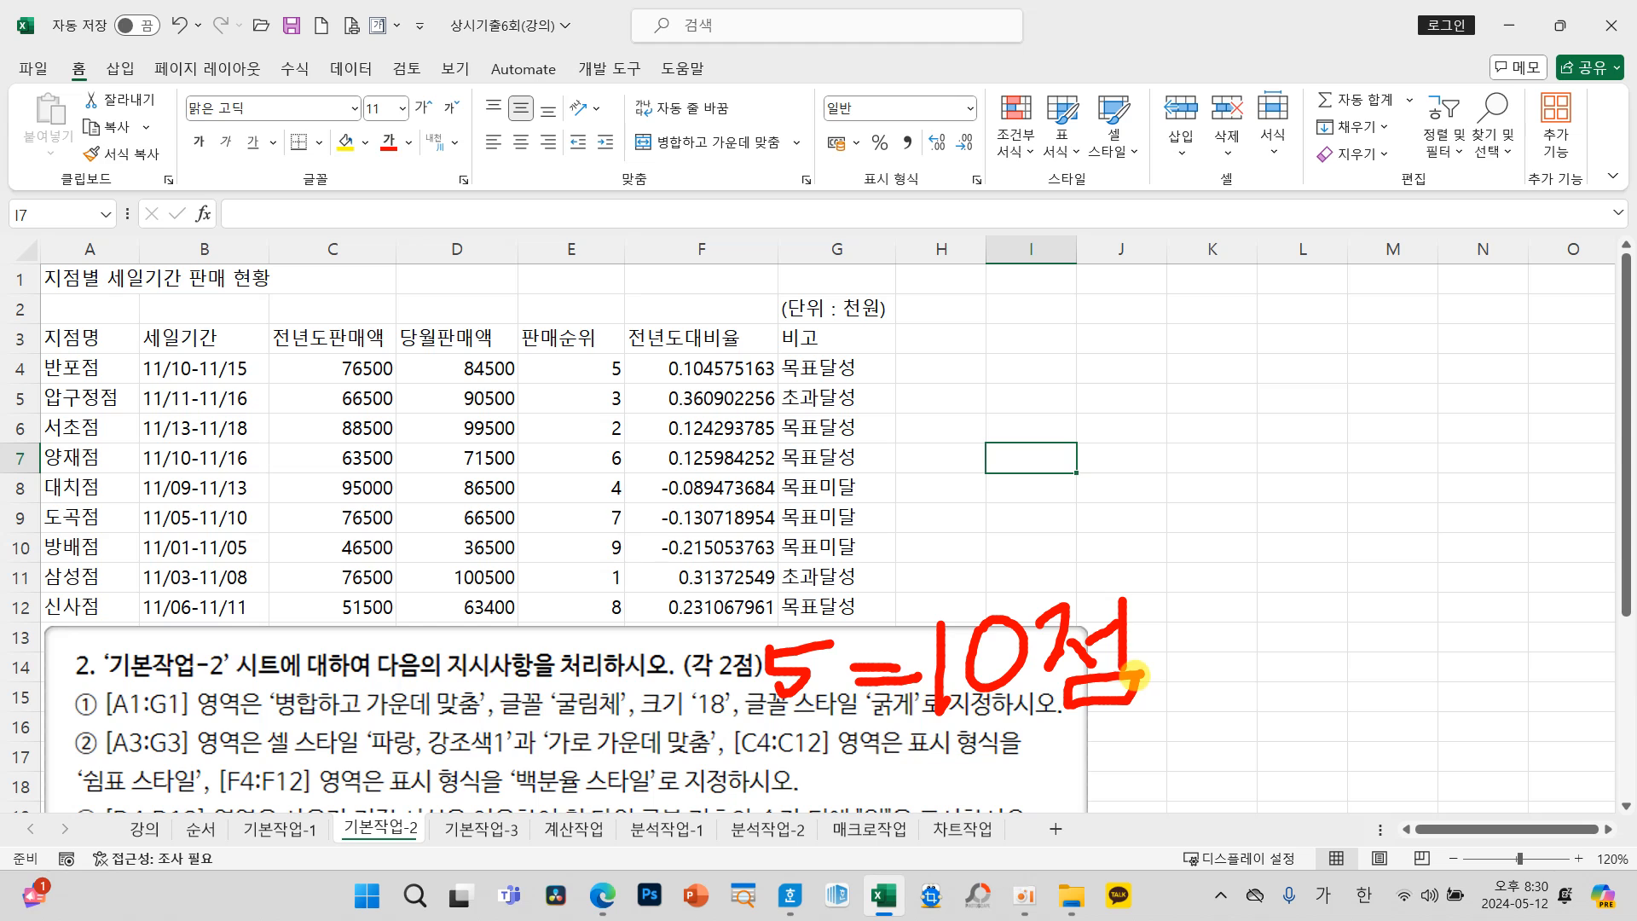
key("Escape")
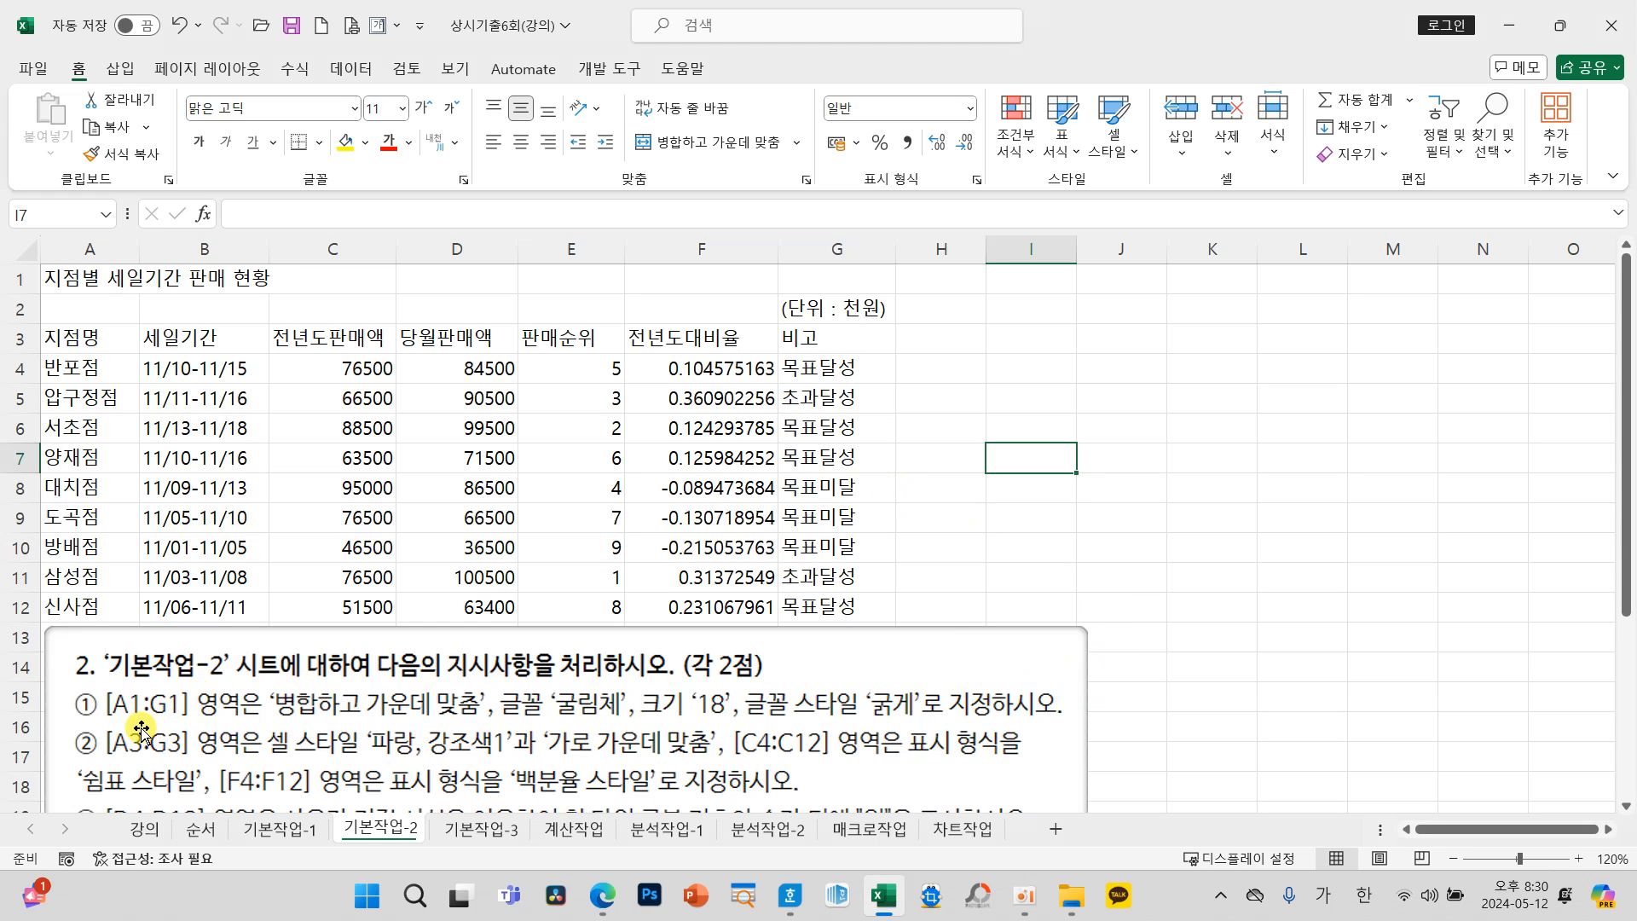
Step: Merge and center the title across A1:G1
left_click(85, 277)
left_click_drag(85, 277, 808, 276)
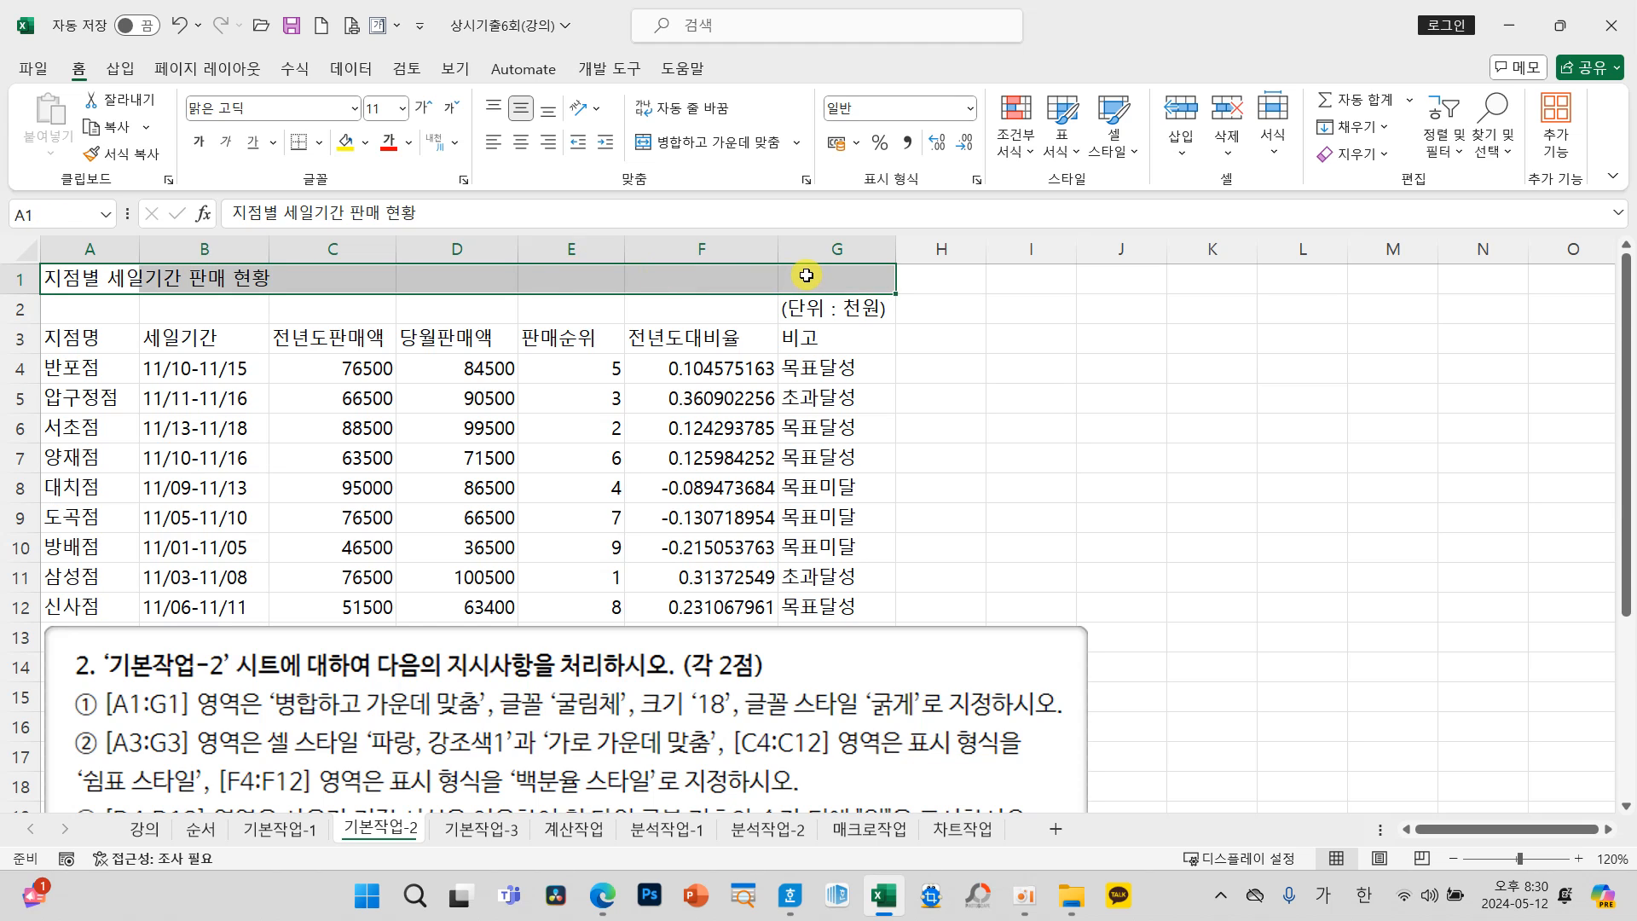
left_click(793, 145)
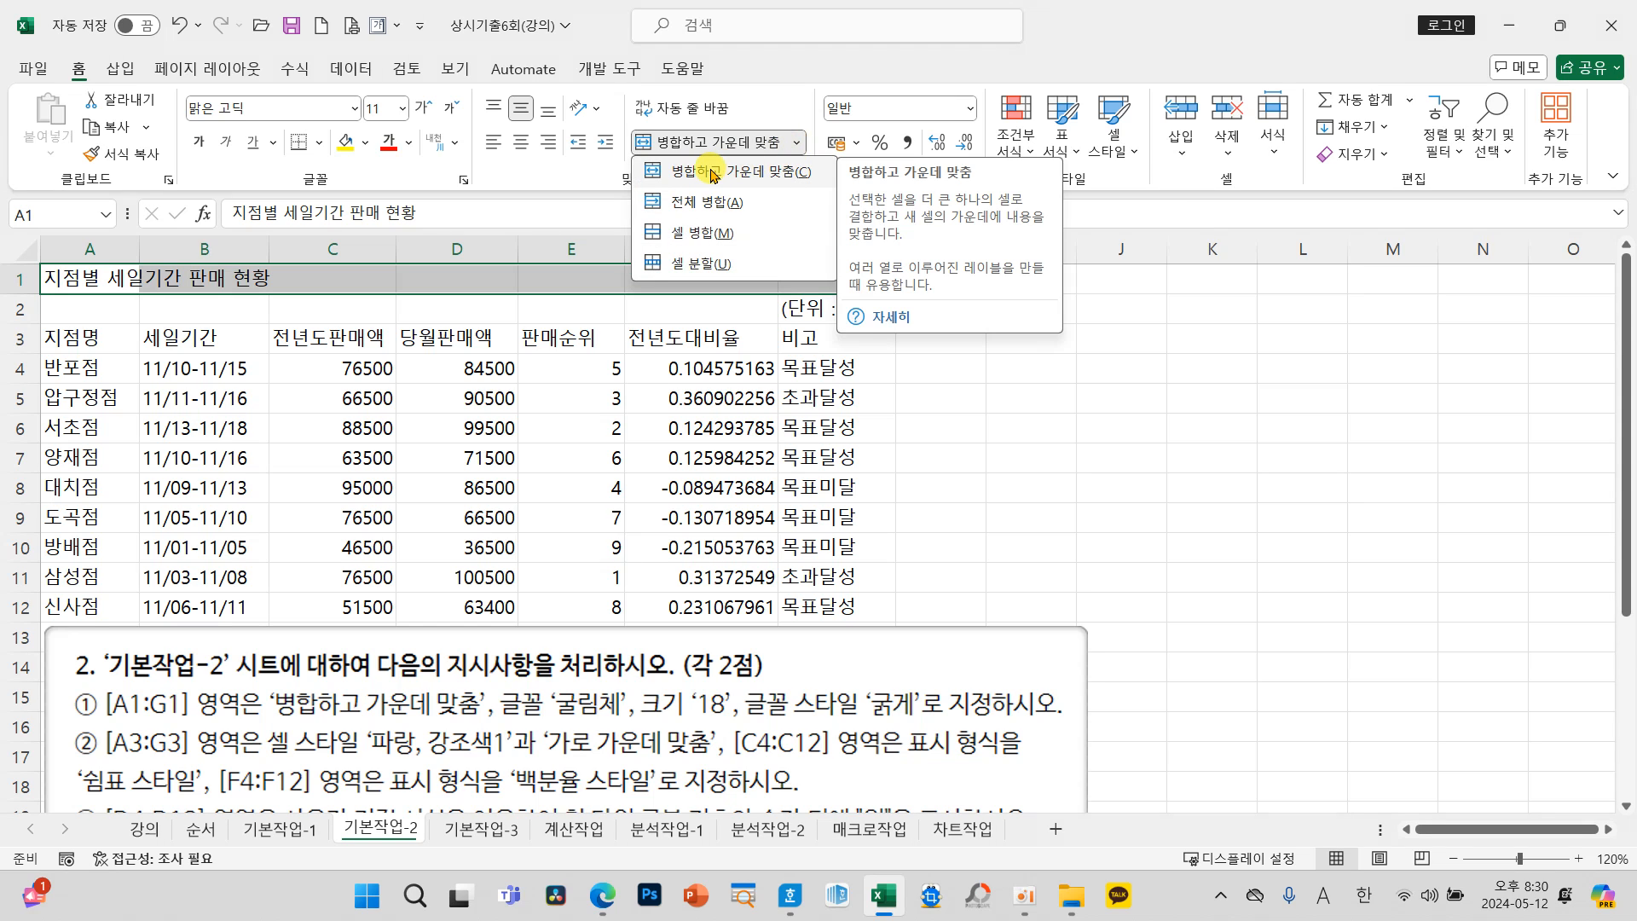
left_click(707, 172)
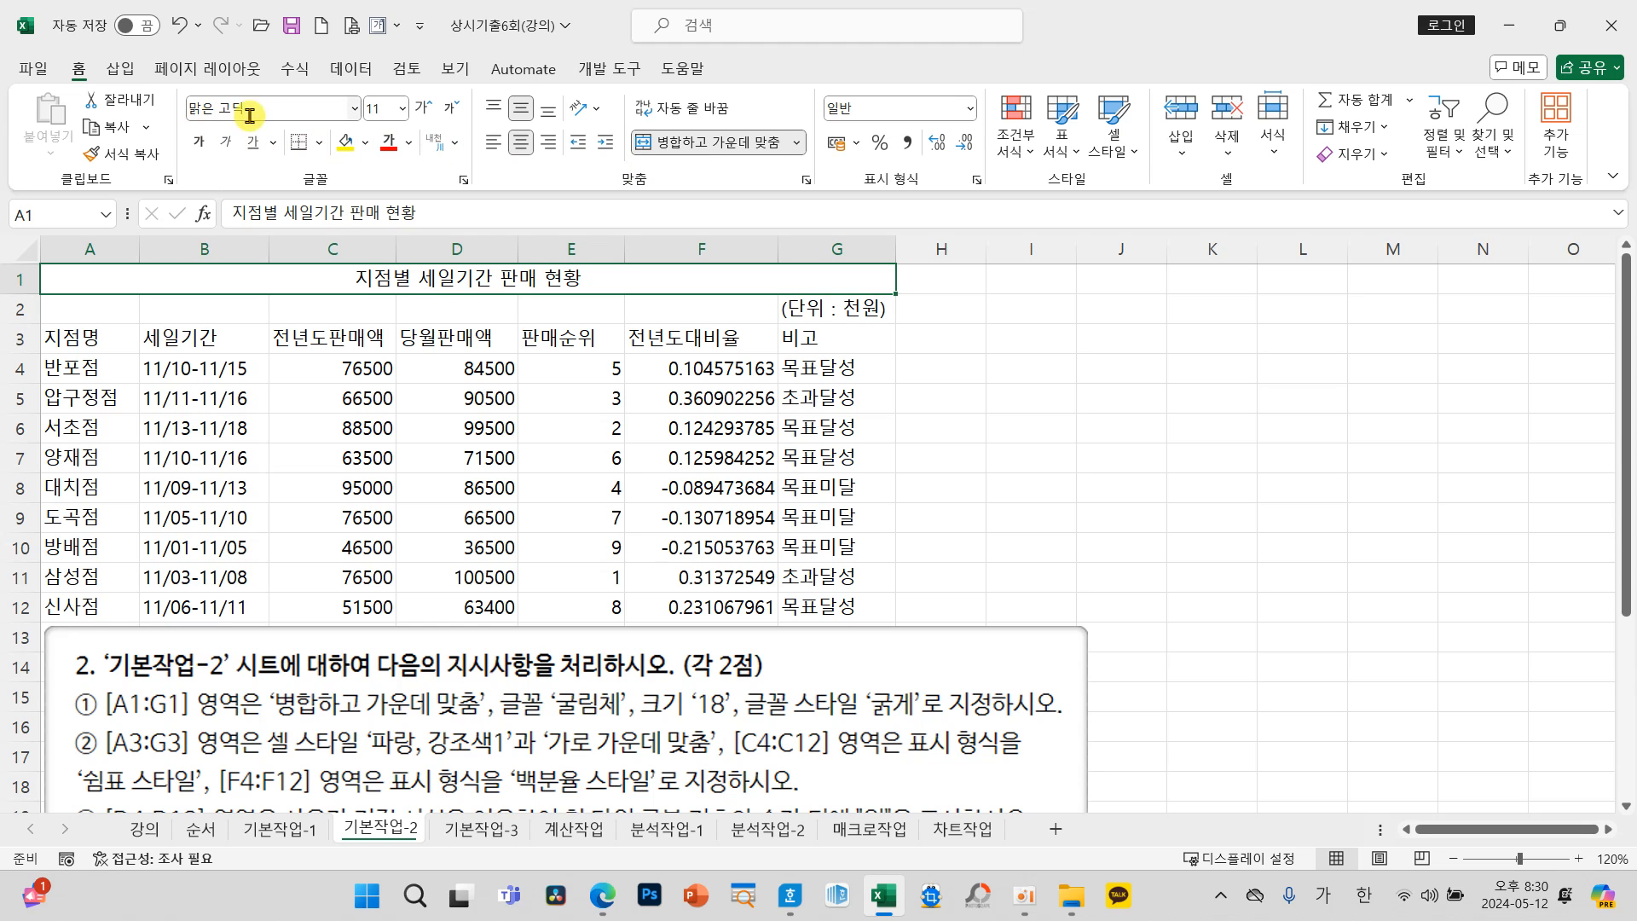
Step: Set the merged title's font to 굴림체 and its size to 18
left_click(353, 110)
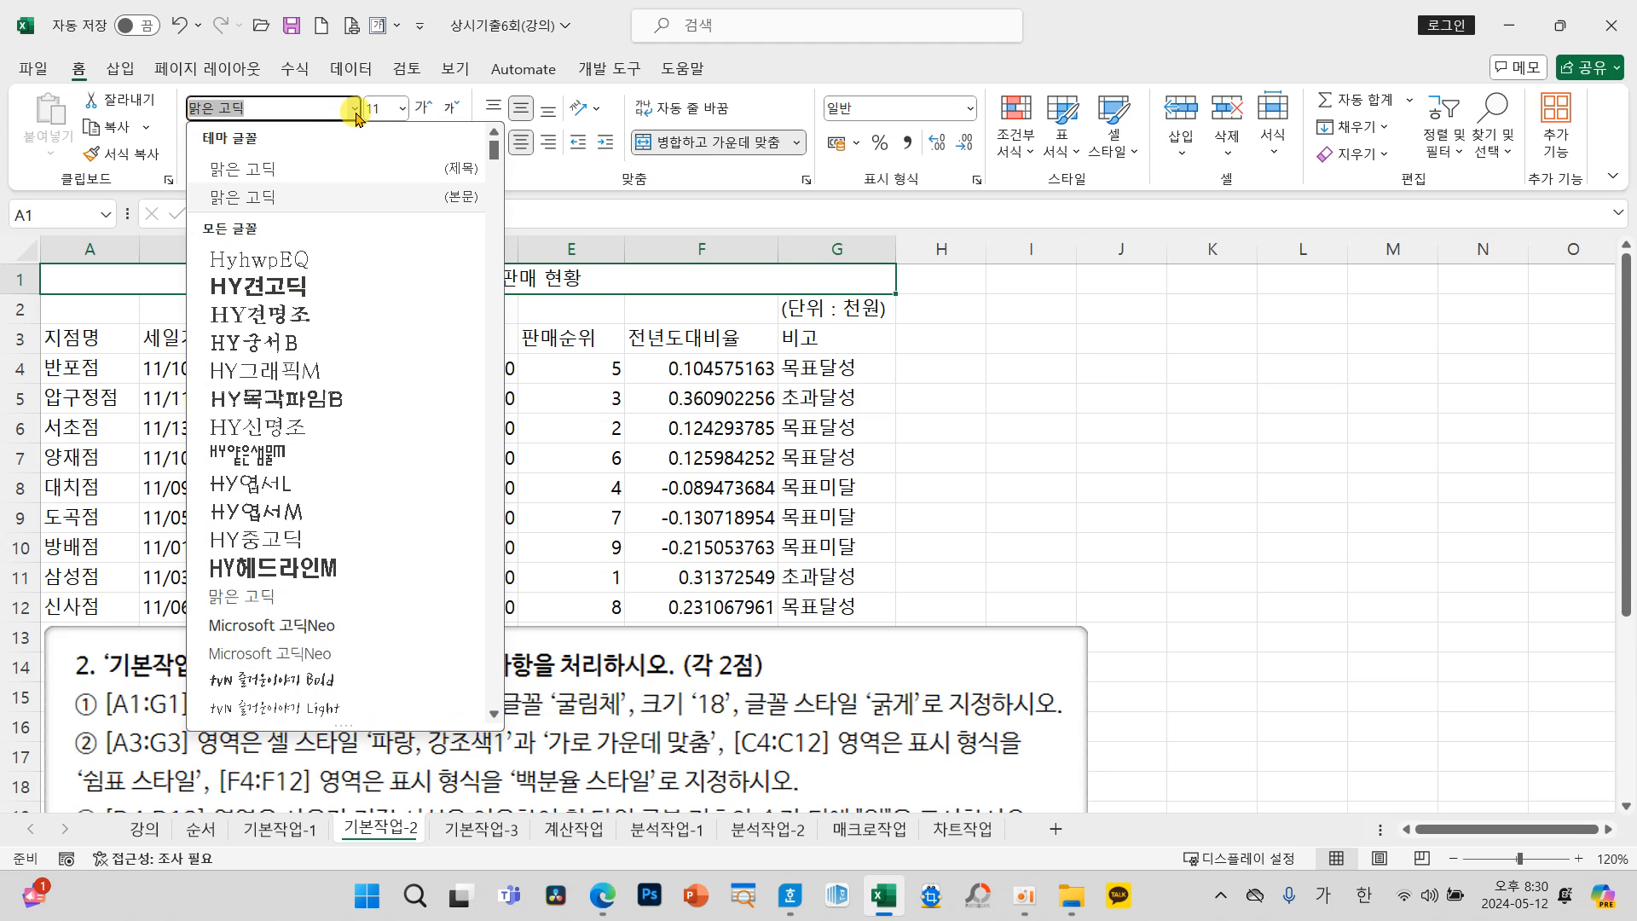
type("굴림체")
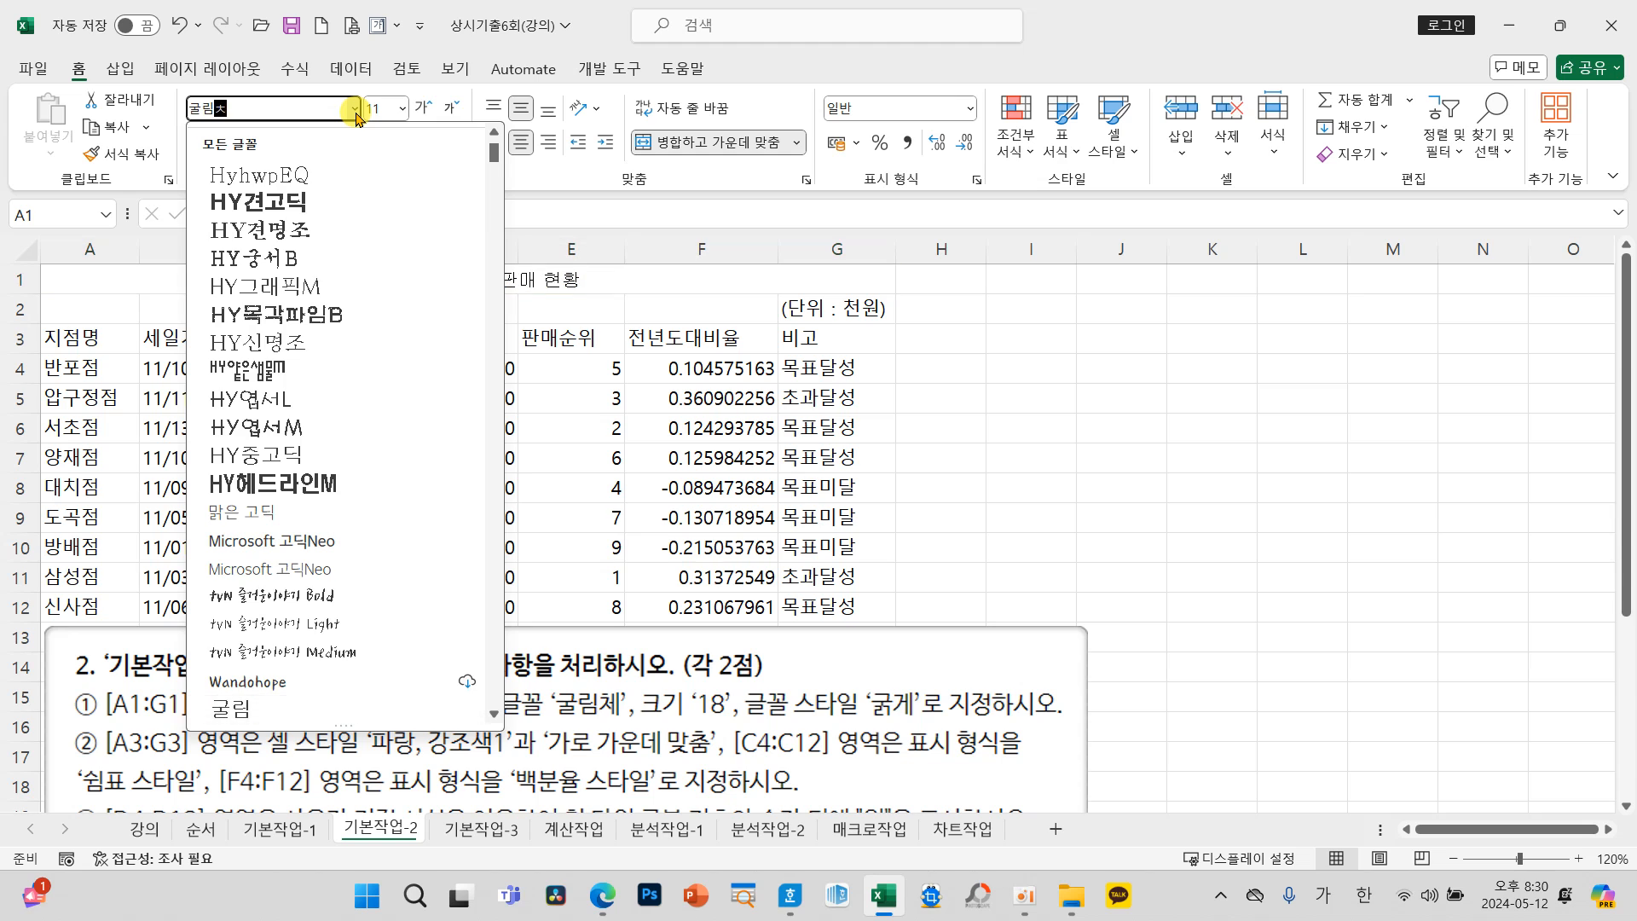
key("Return")
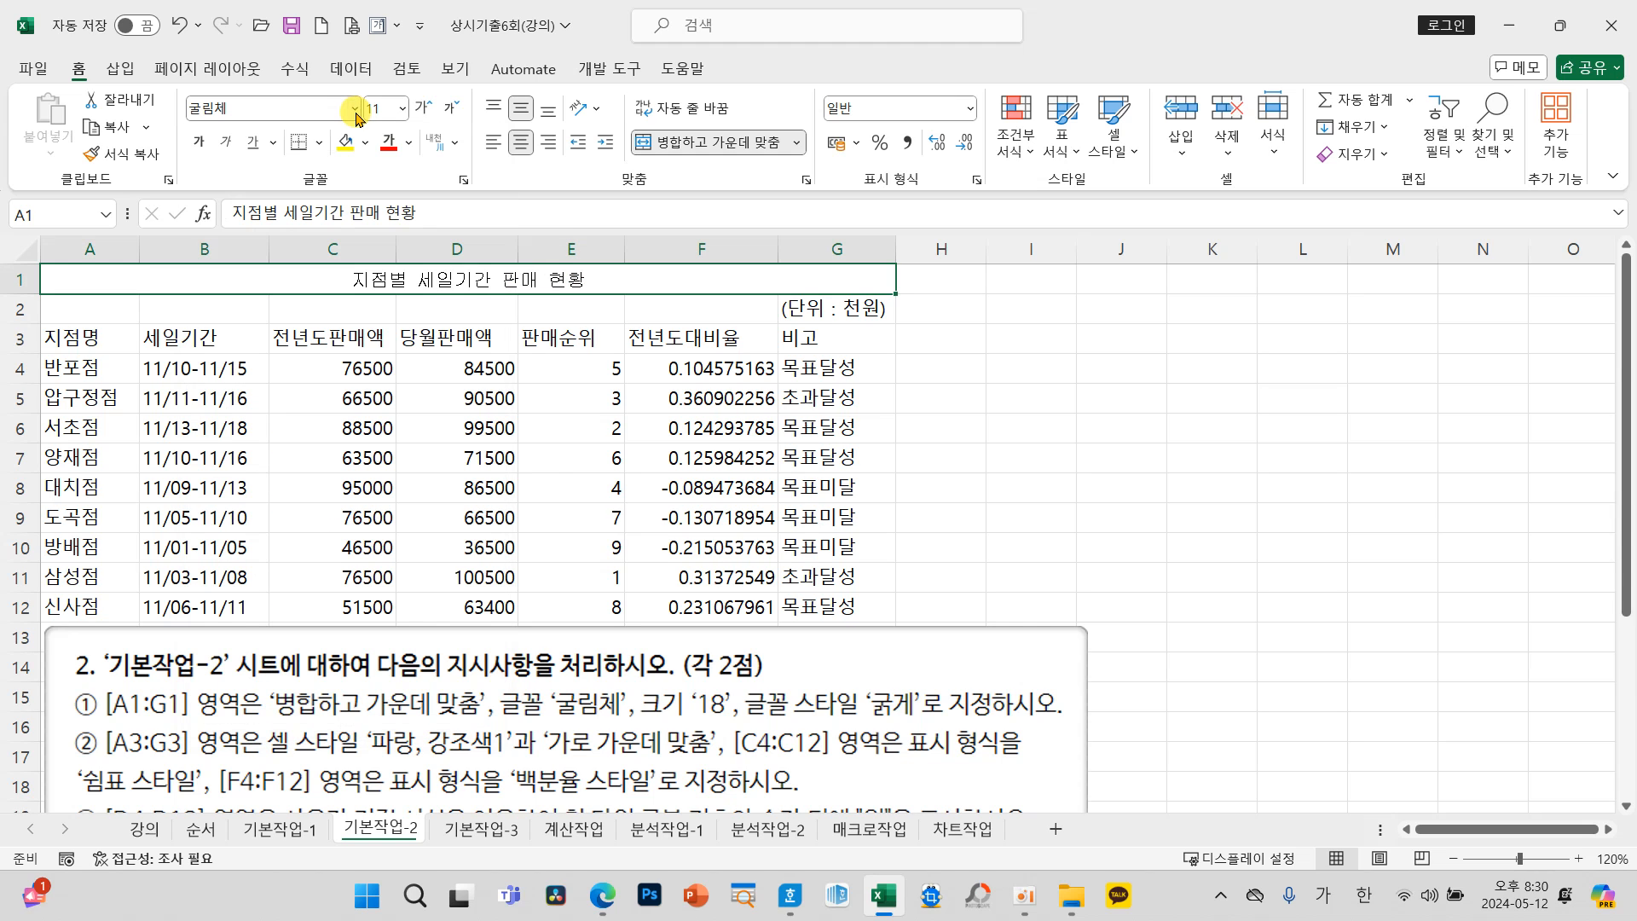
left_click(404, 109)
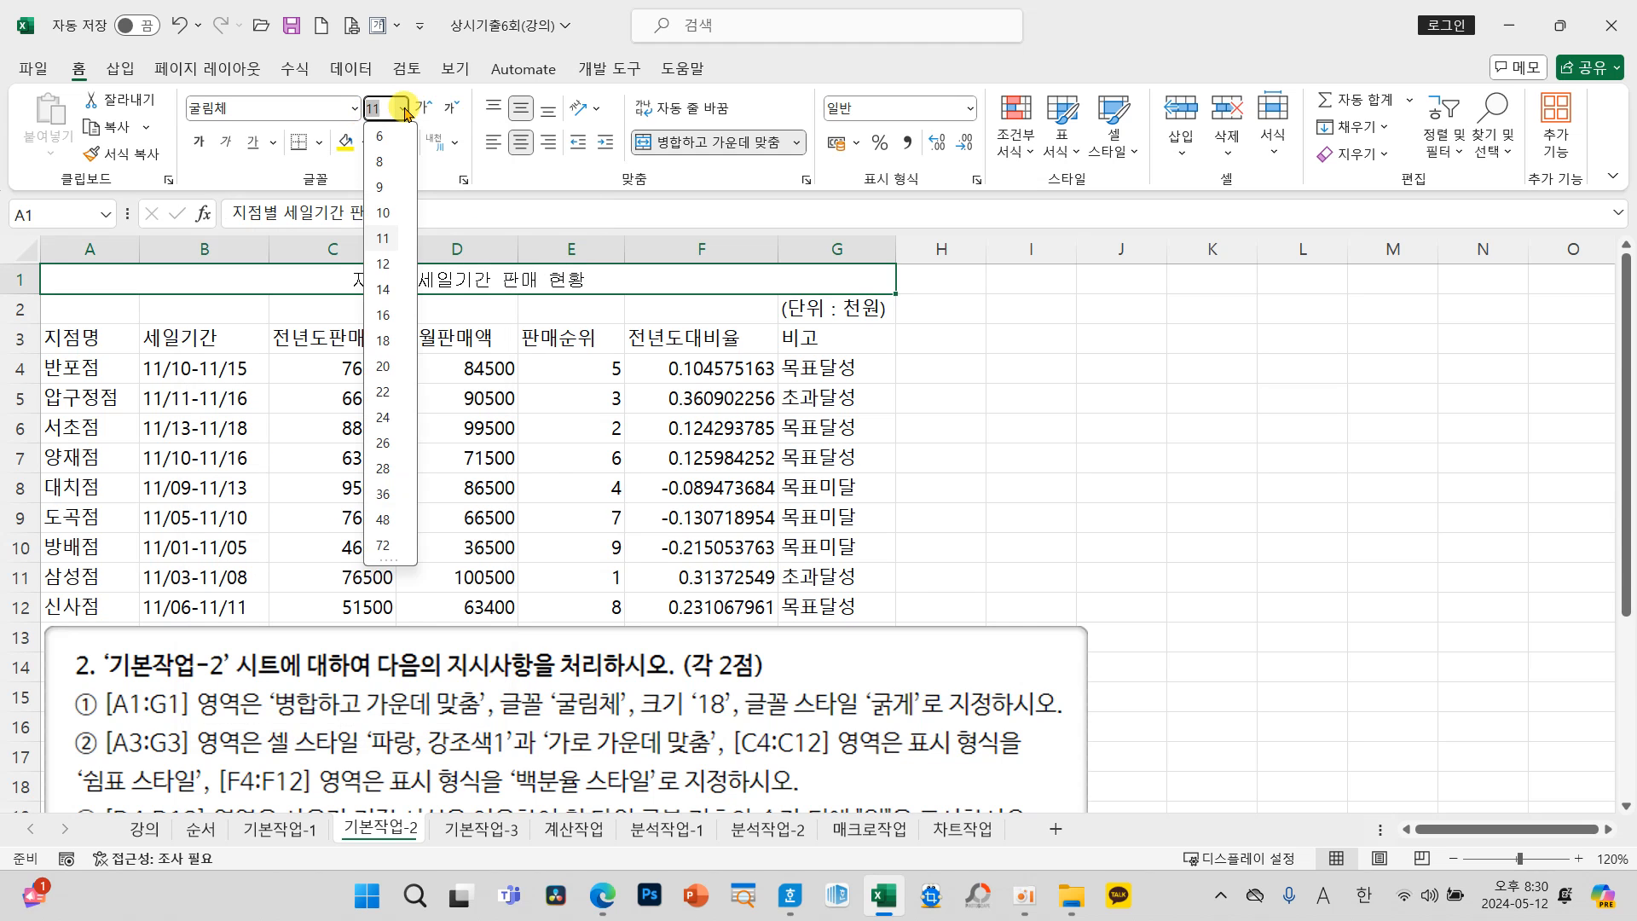
left_click(386, 342)
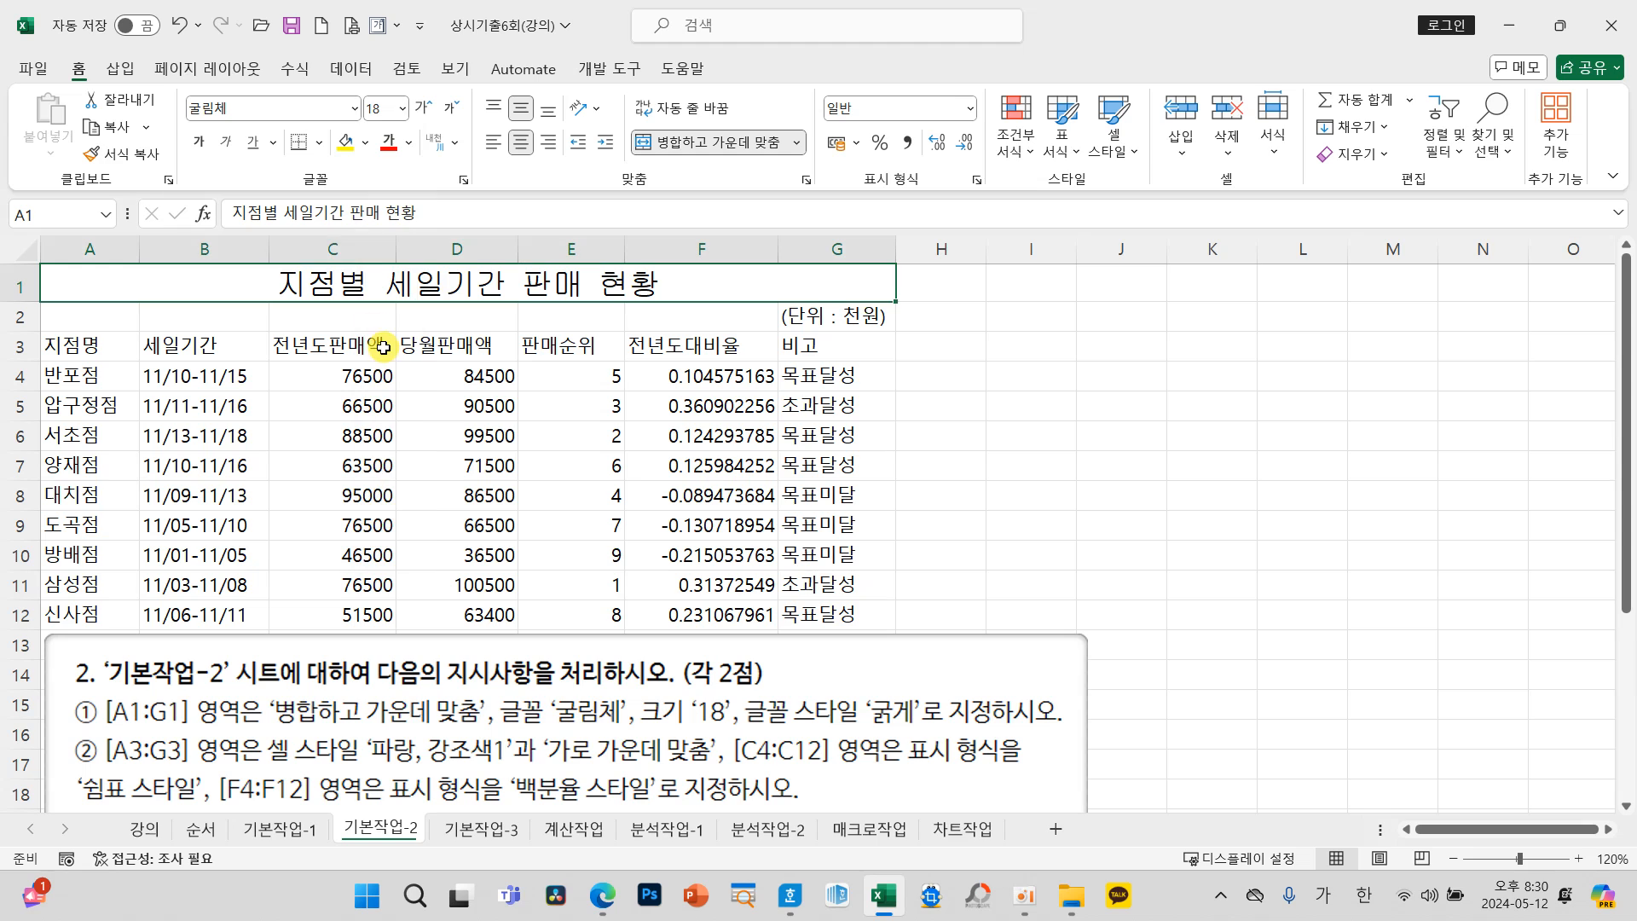
Step: Make the merged title in A1:G1 bold
left_click(199, 145)
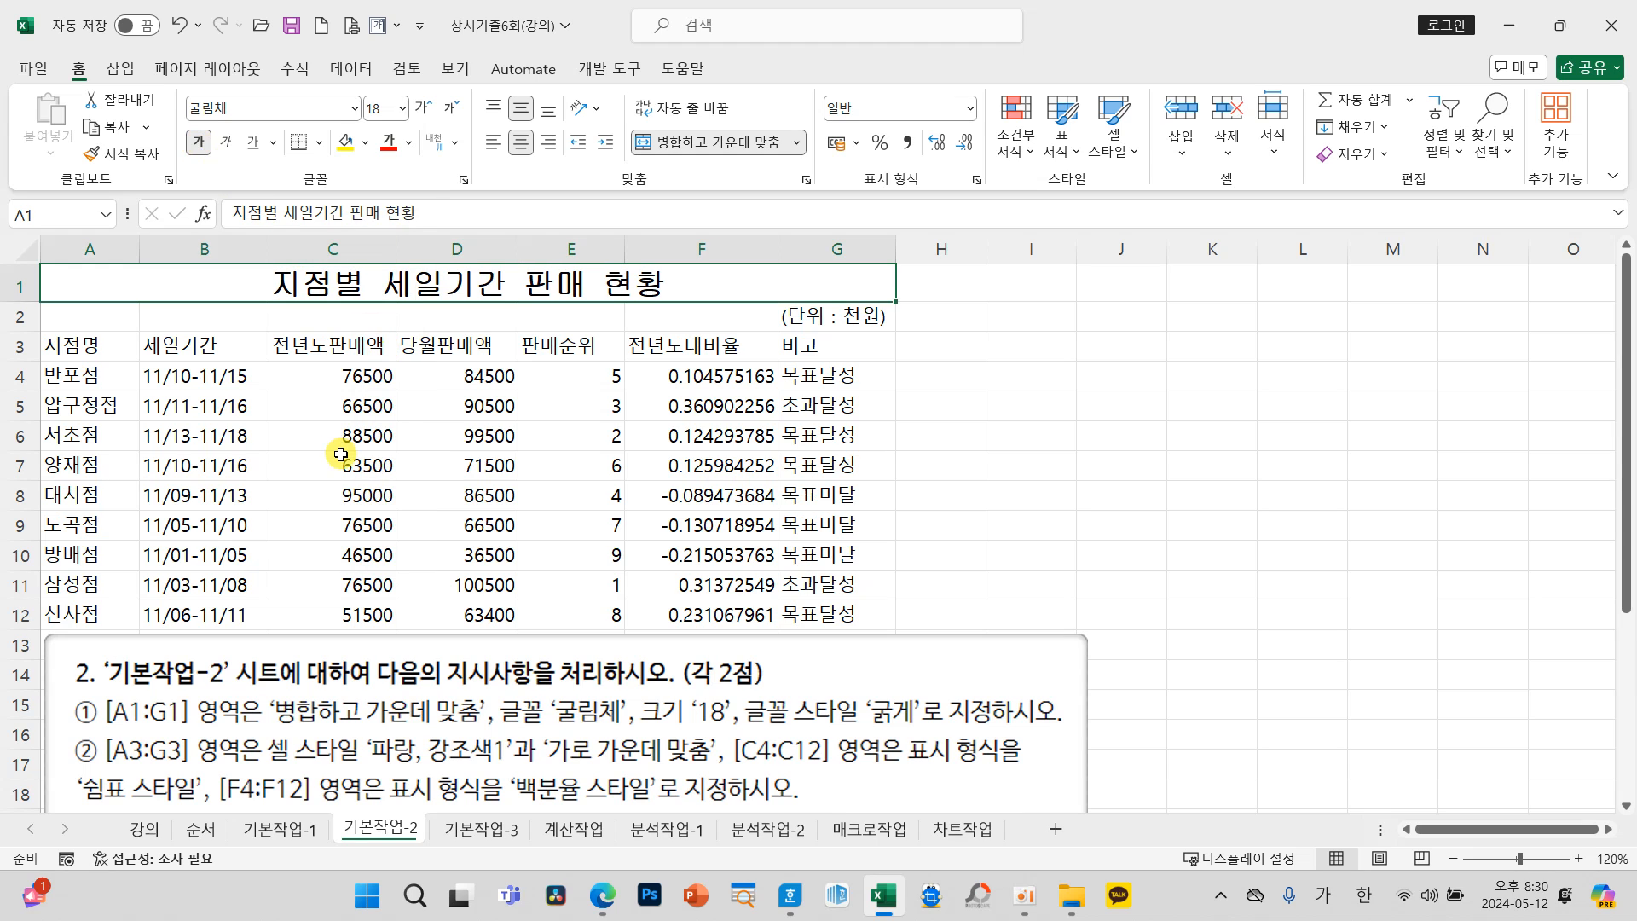
mouse_move(256, 689)
left_mouse_down()
mouse_move(281, 708)
mouse_move(662, 732)
mouse_move(925, 730)
left_mouse_up()
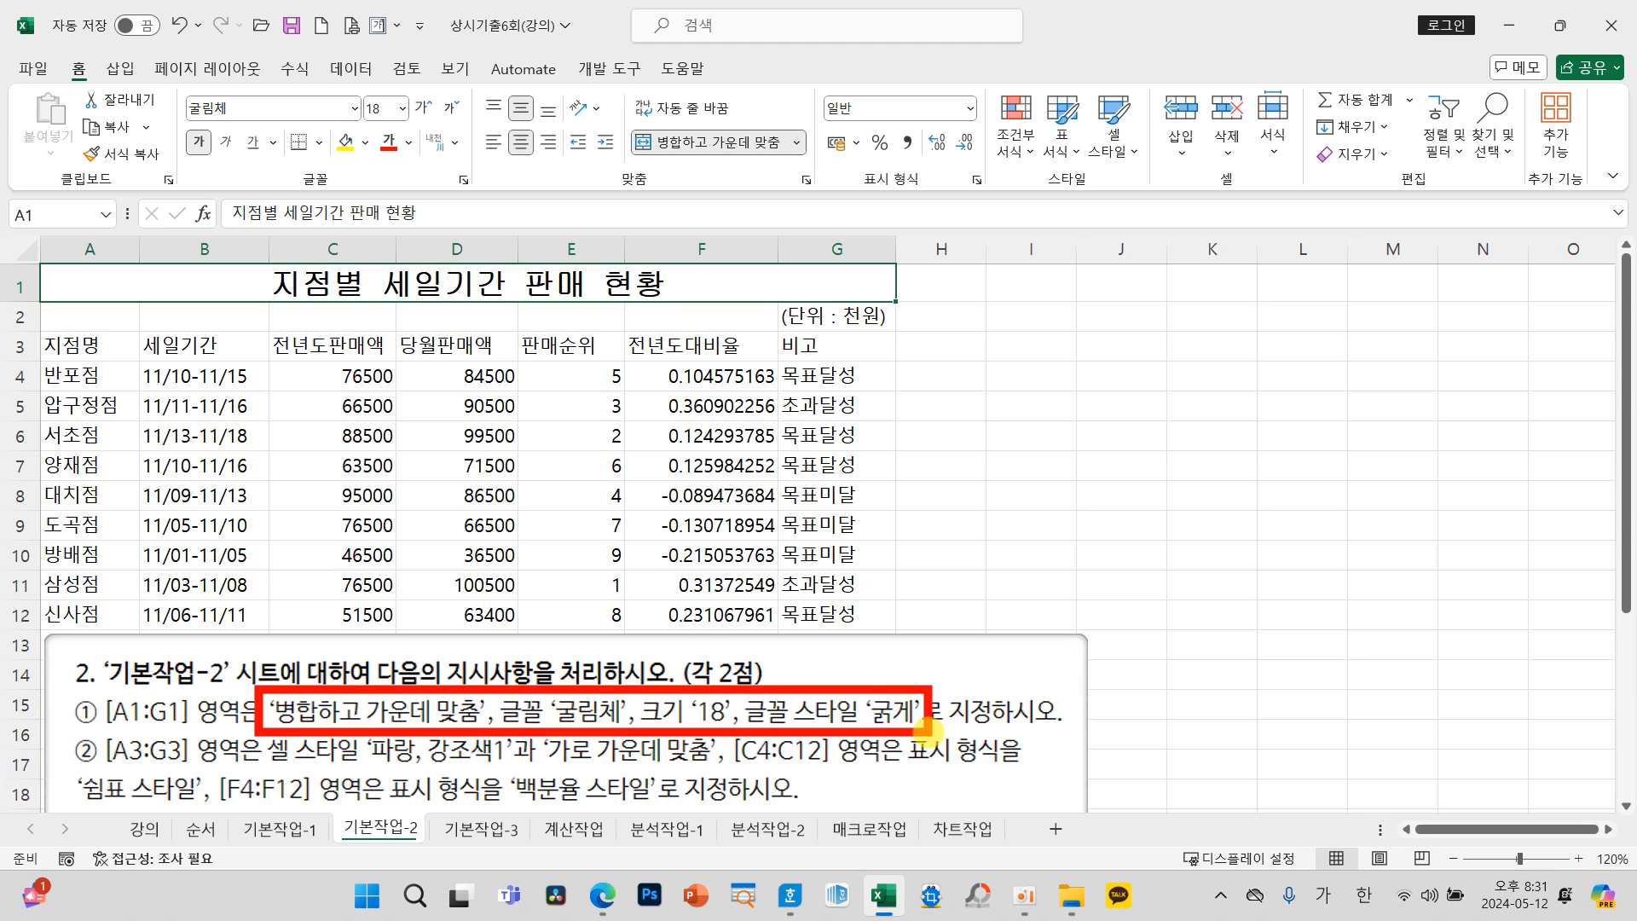
key("Escape")
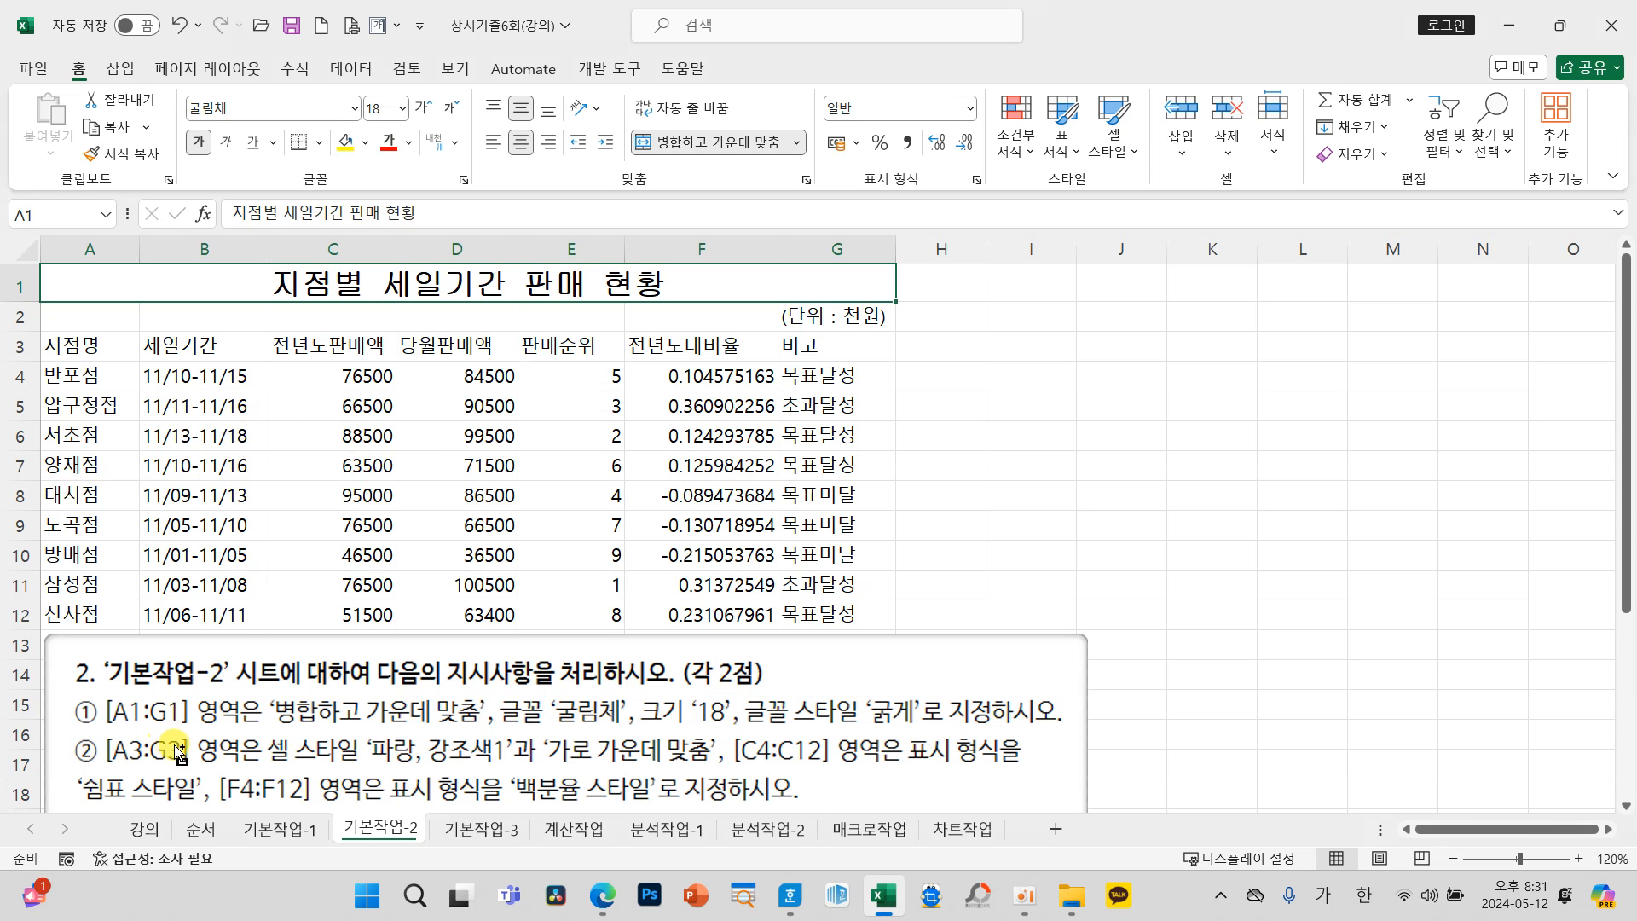
Step: Apply the cell style 파랑, 강조색1 to the header row A3:G3 and center its text horizontally
left_click_drag(91, 725, 201, 771)
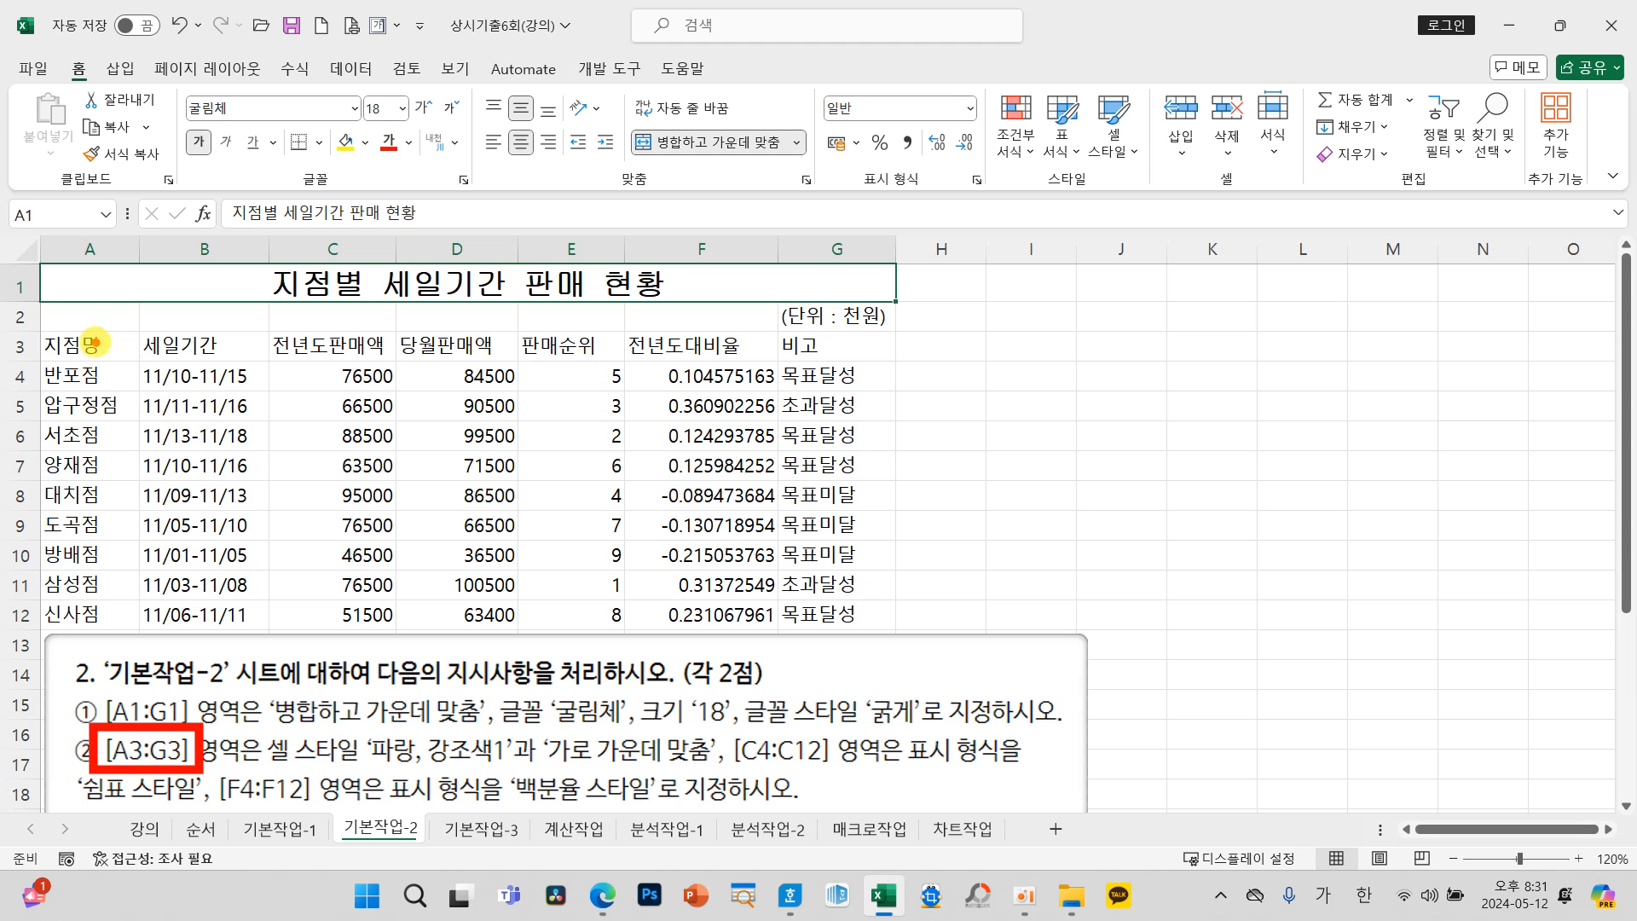
key("Escape")
left_click_drag(92, 346, 826, 349)
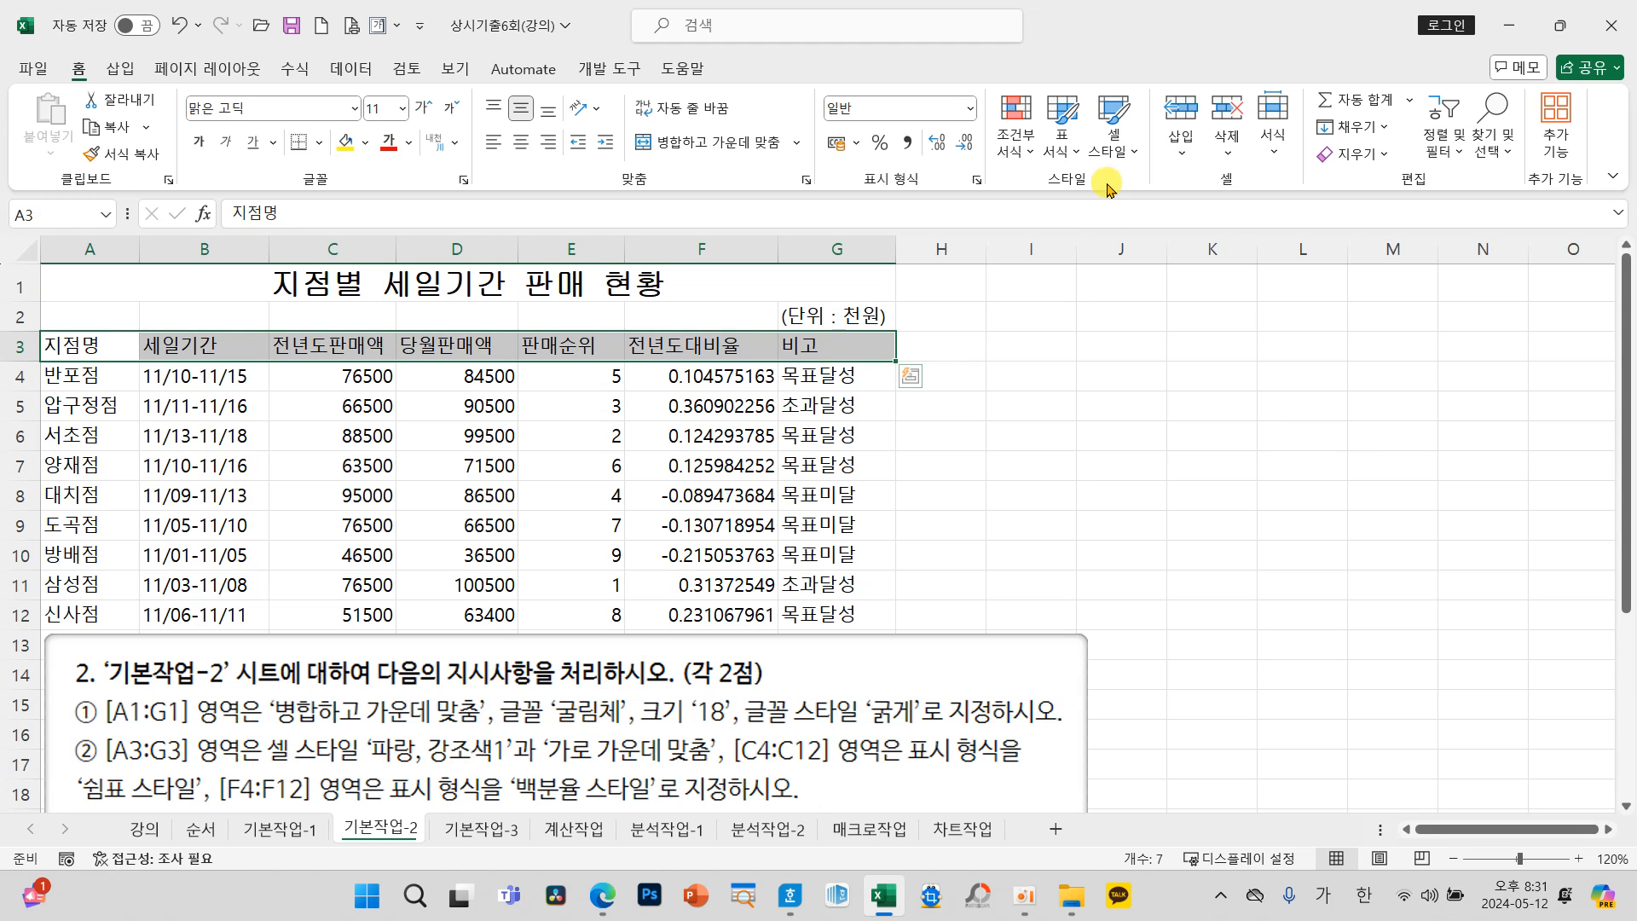
left_click(1112, 143)
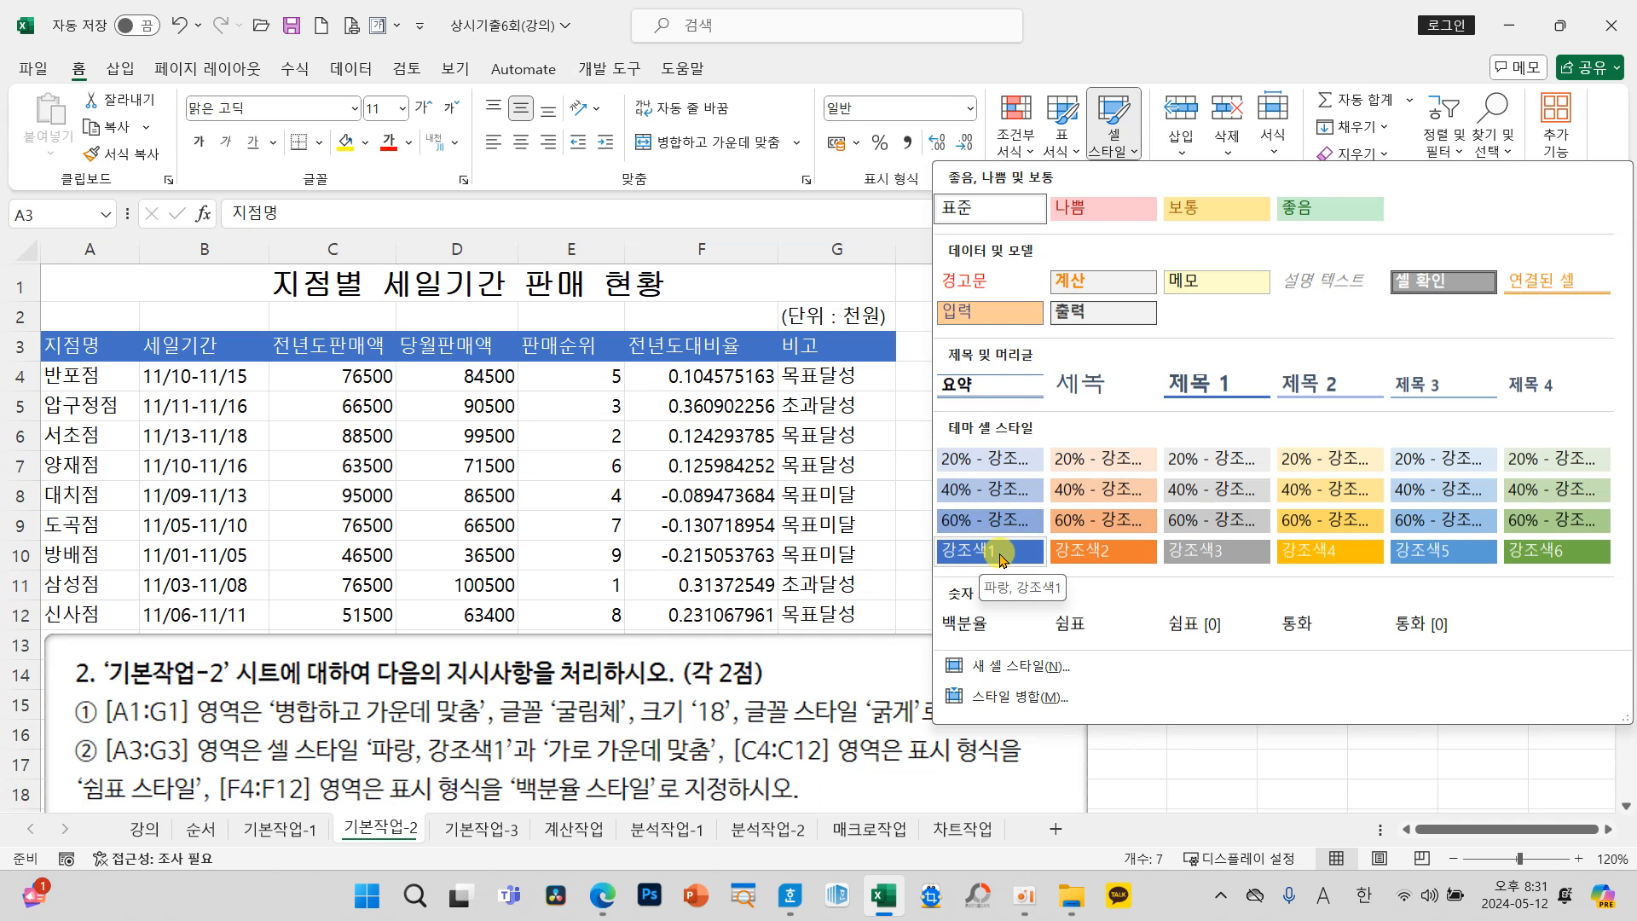
left_click(1002, 559)
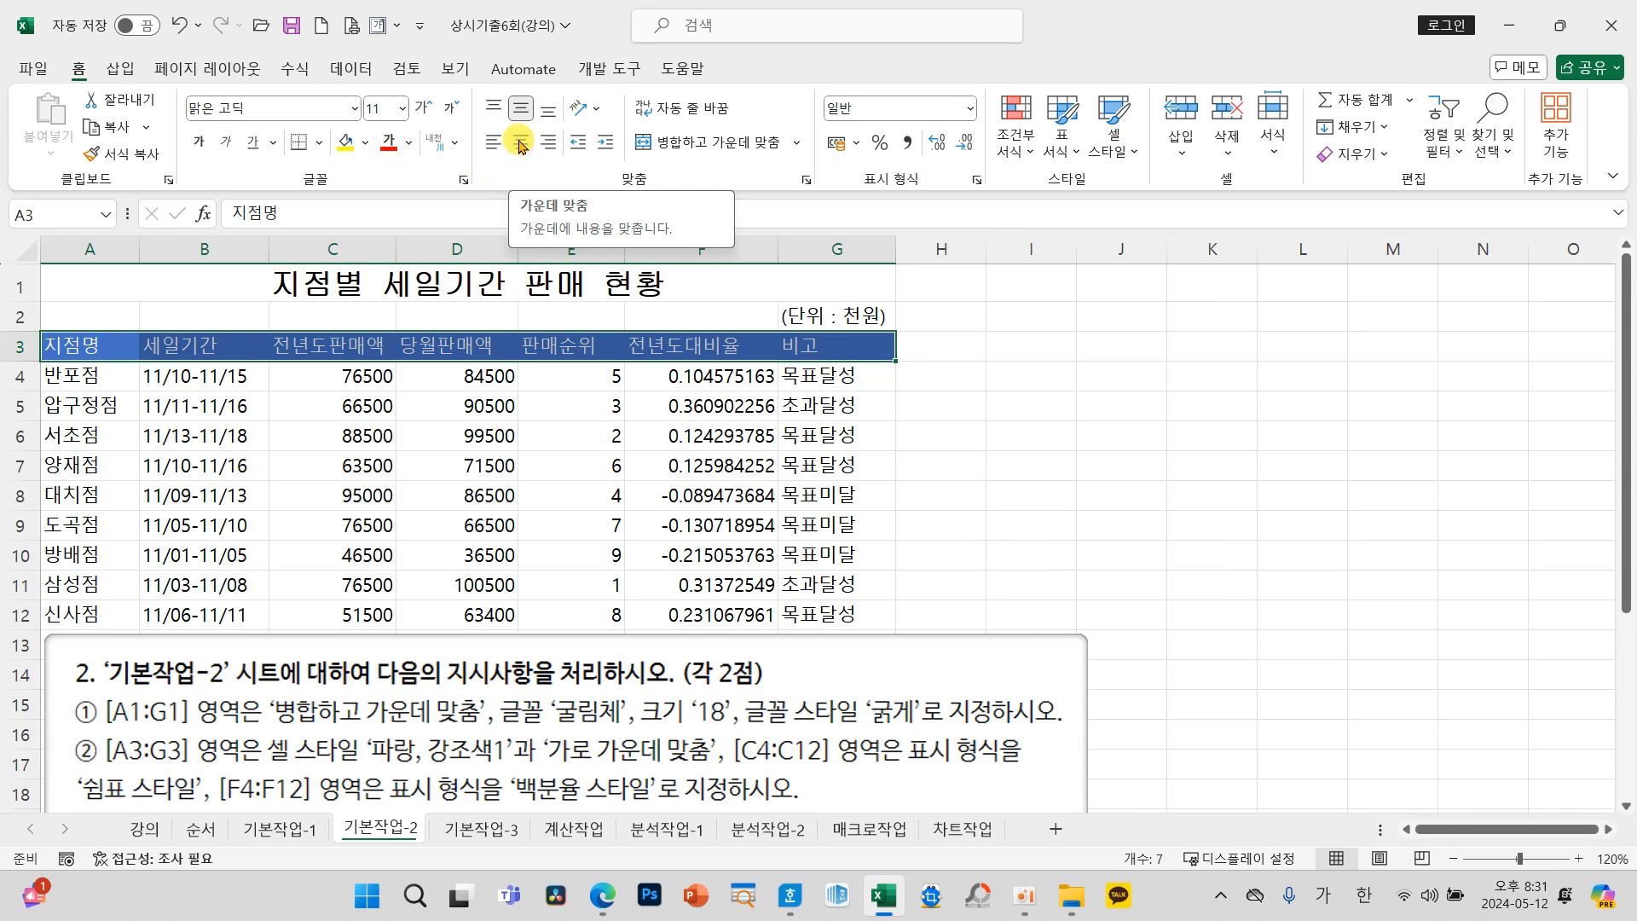
left_click(521, 141)
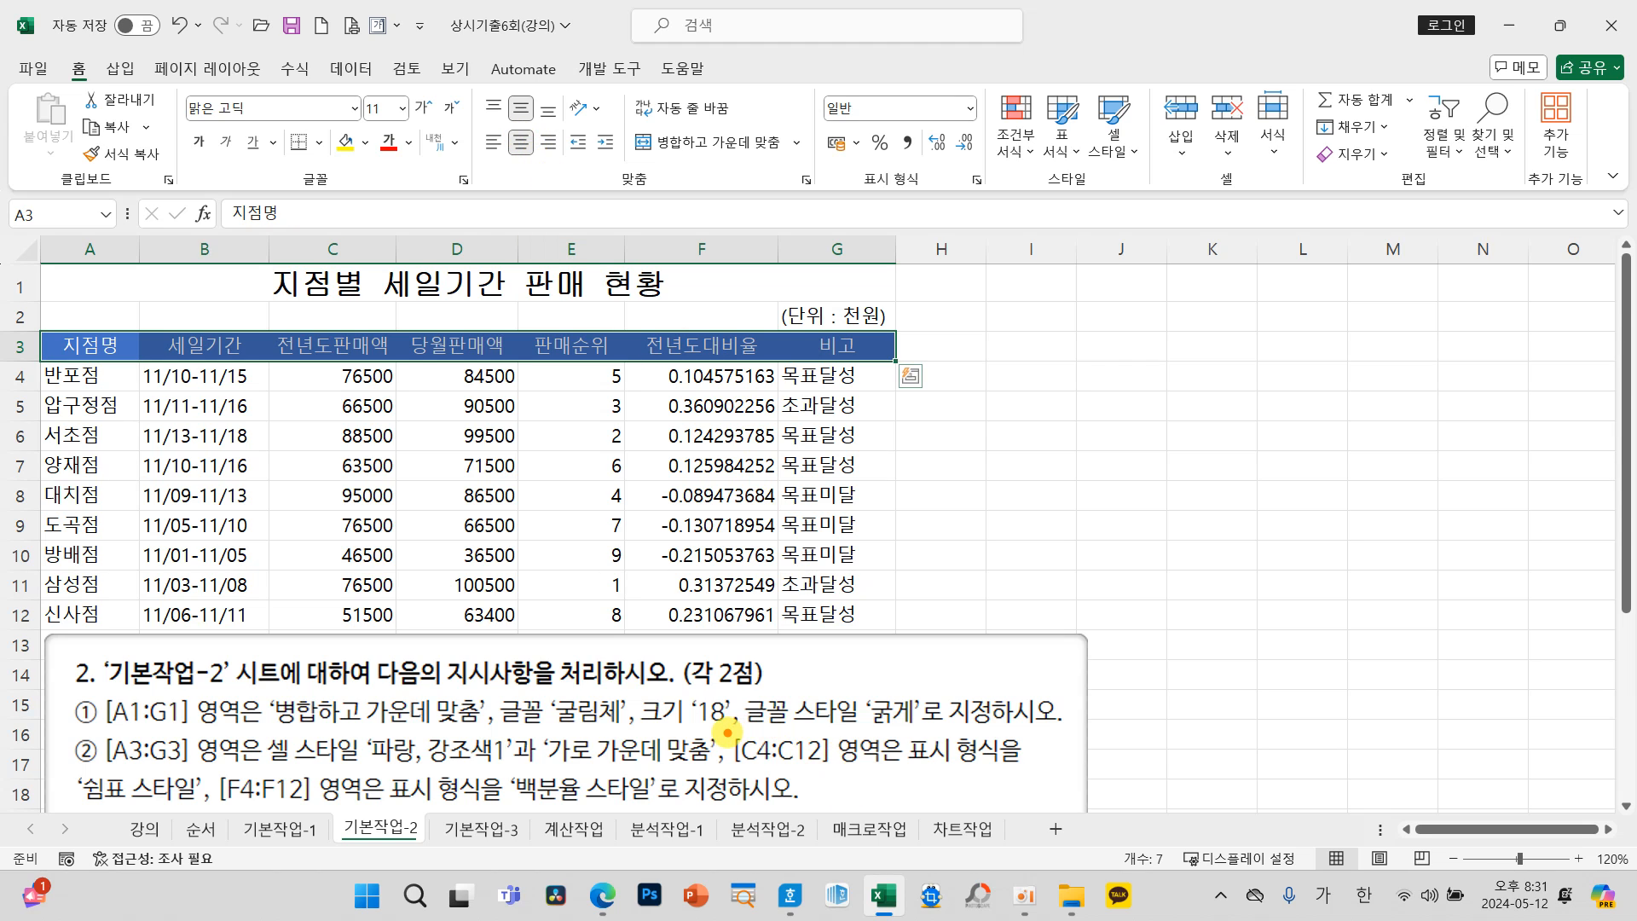
Step: Apply the comma style (쉼표 스타일) to the previous-year sales figures in C4:C12
left_click_drag(730, 731, 849, 774)
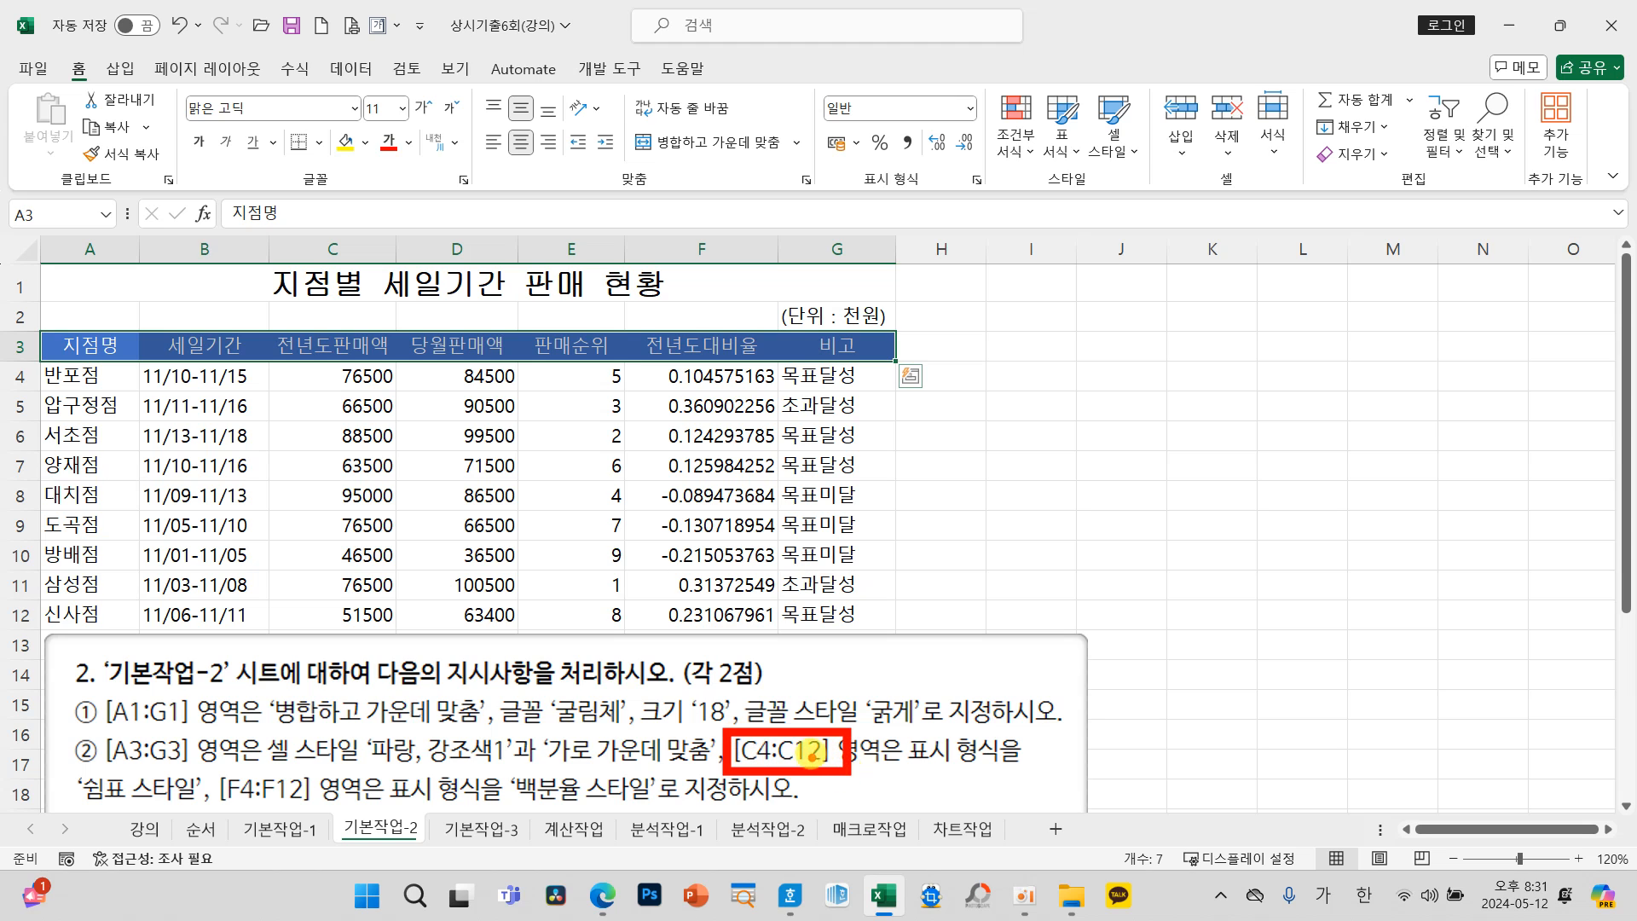
left_click_drag(354, 375, 341, 614)
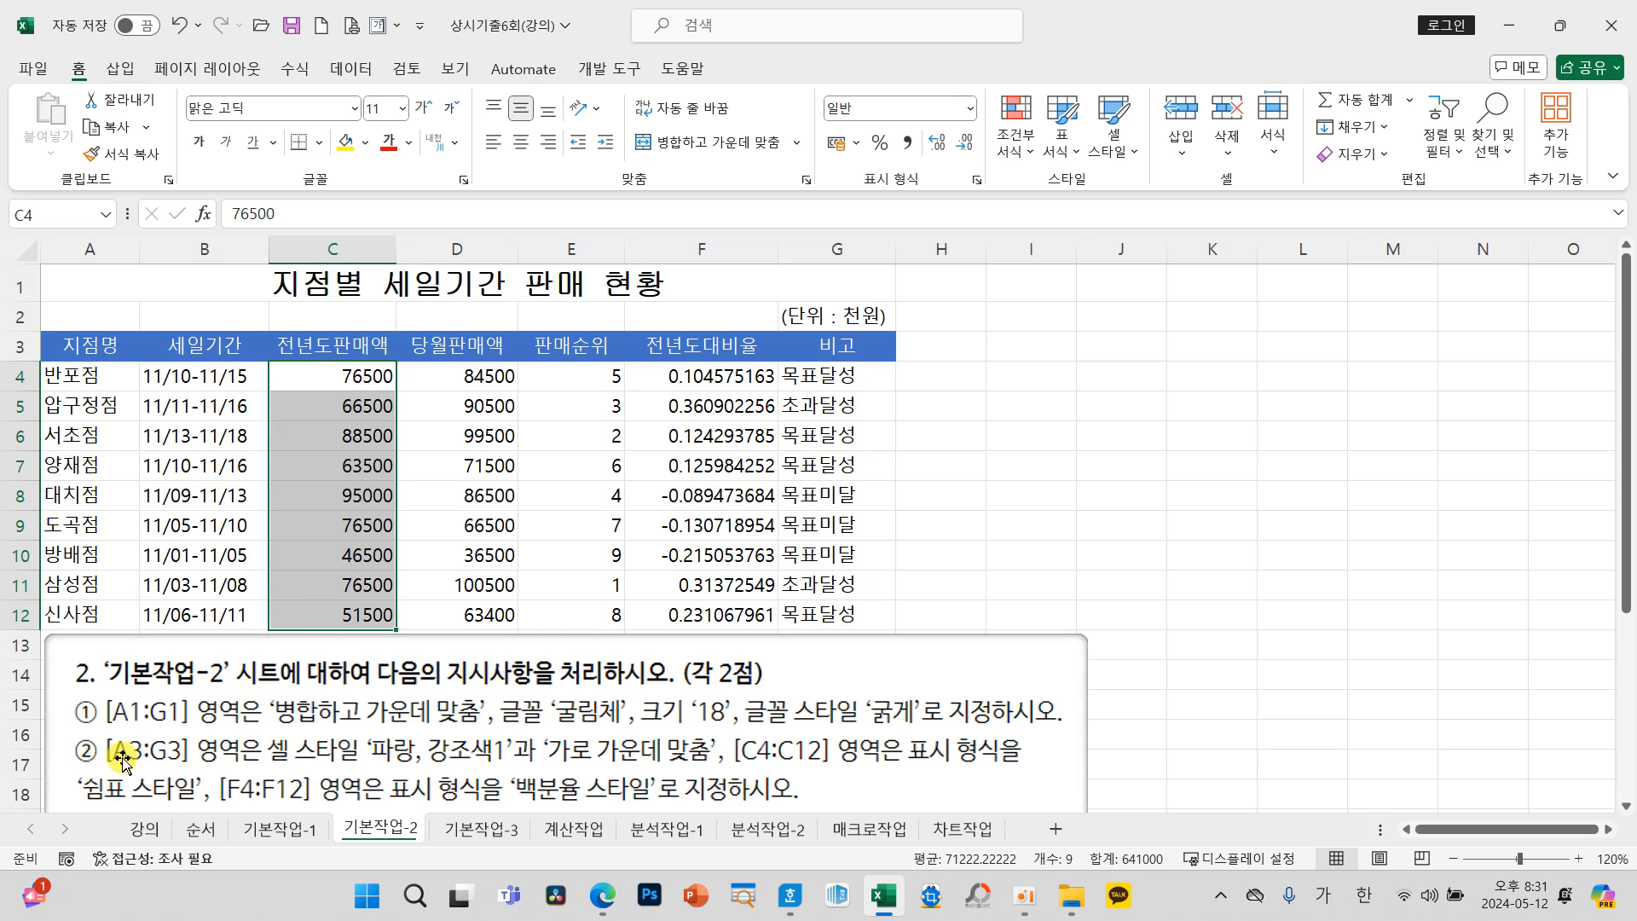
left_click(909, 145)
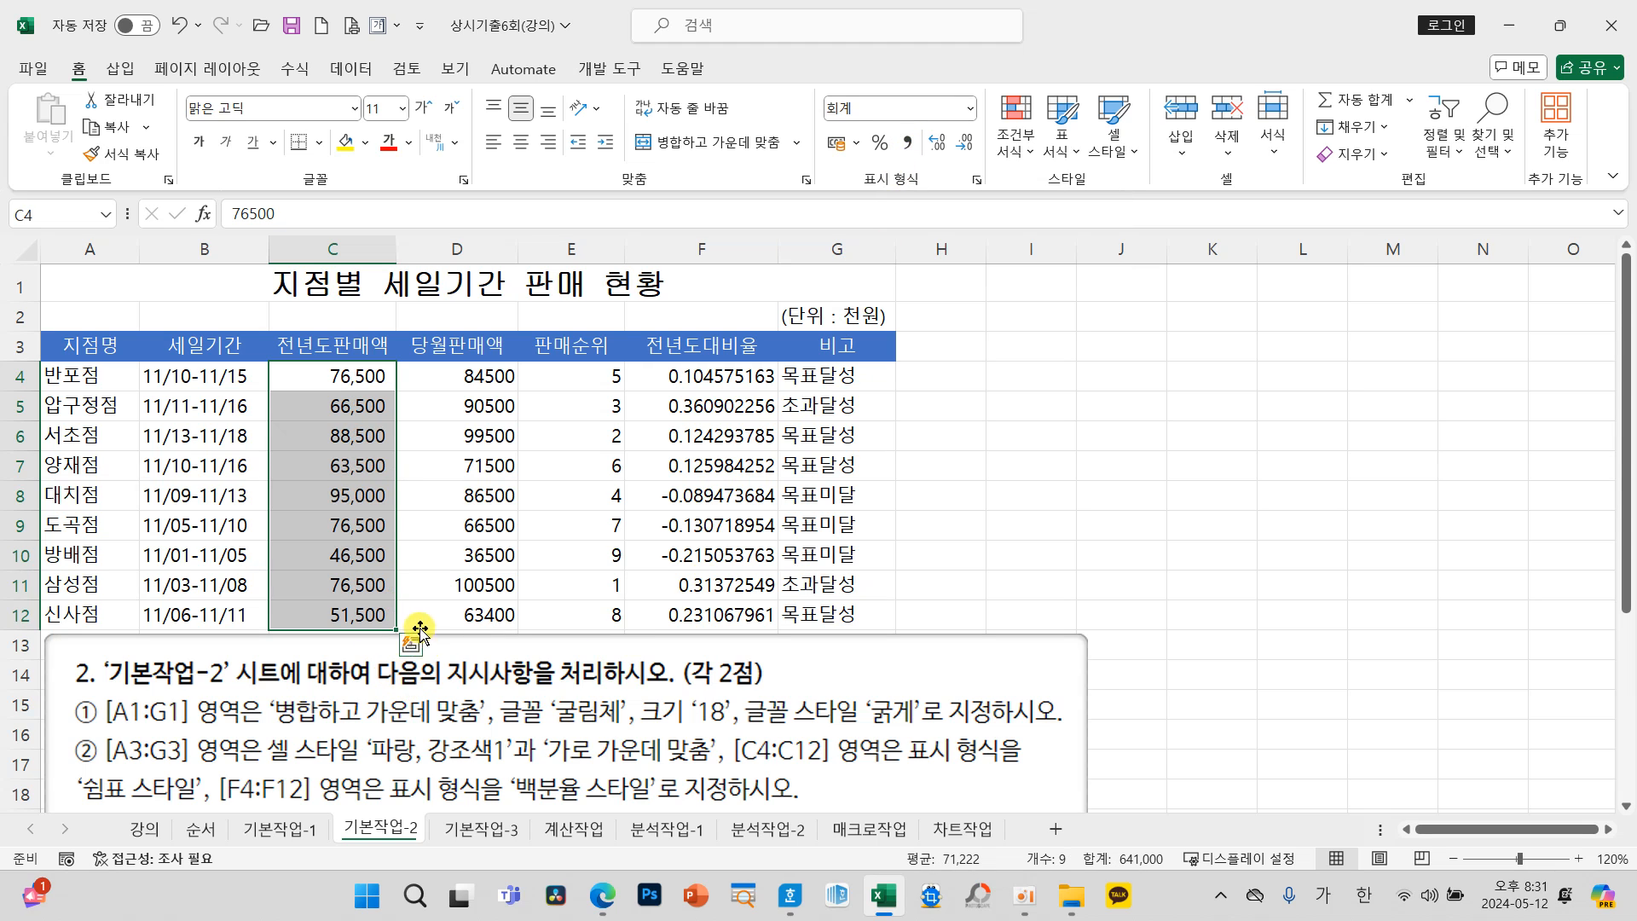
Step: Apply the percent style (백분율 스타일) to the year-on-year ratios in F4:F12
left_click_drag(199, 758, 322, 809)
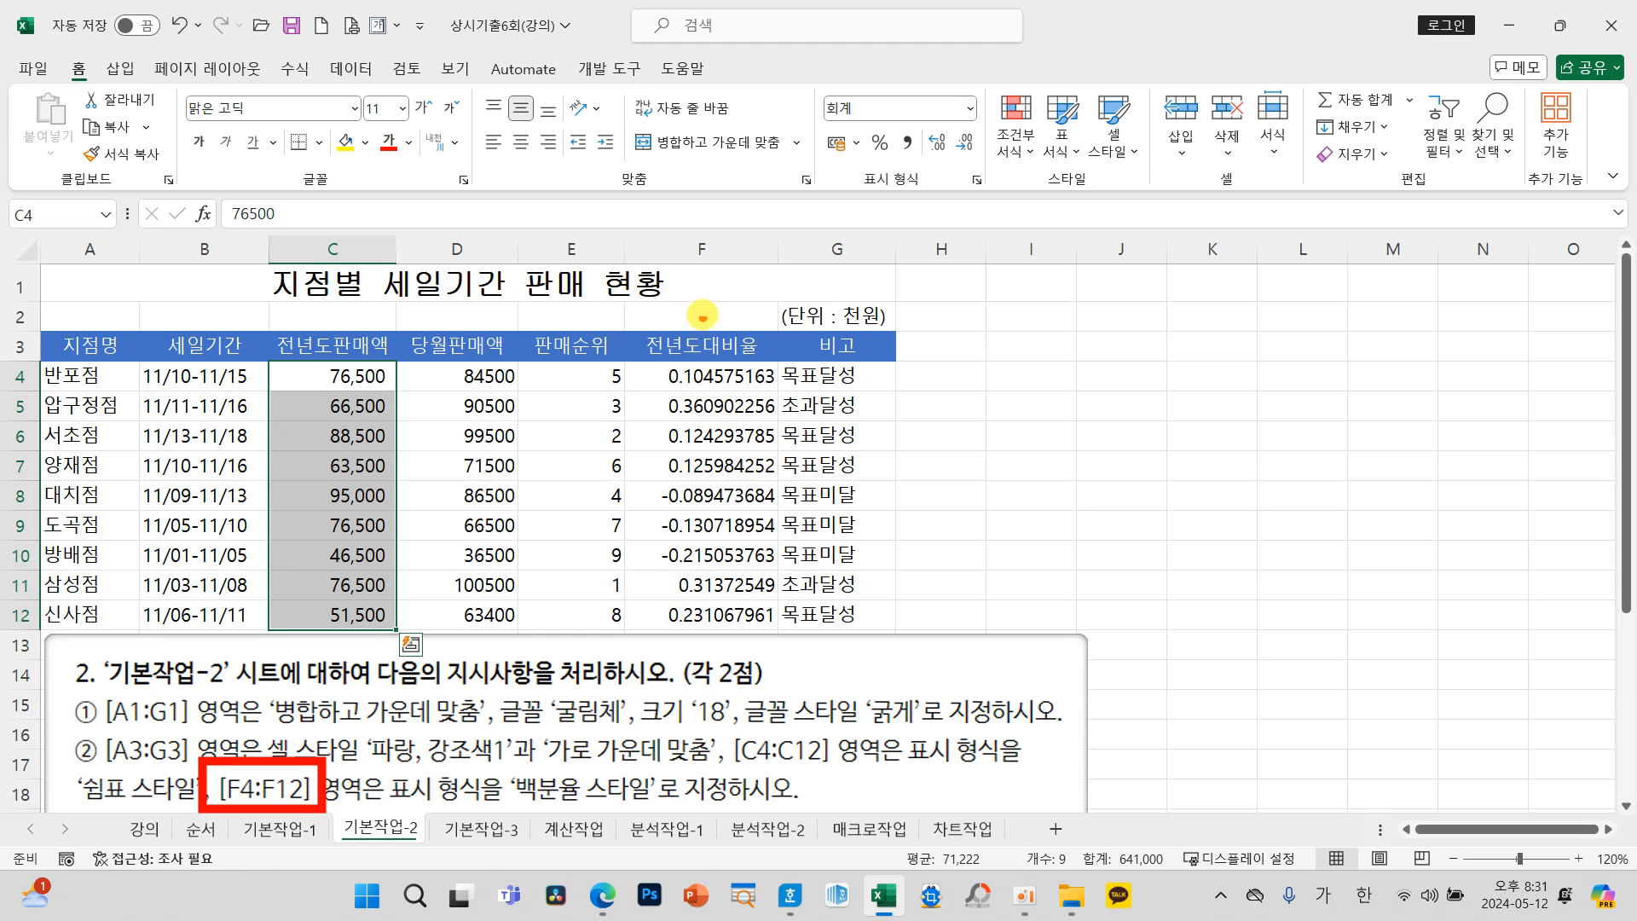
mouse_move(631, 364)
left_mouse_down()
mouse_move(707, 441)
mouse_move(779, 631)
left_mouse_up()
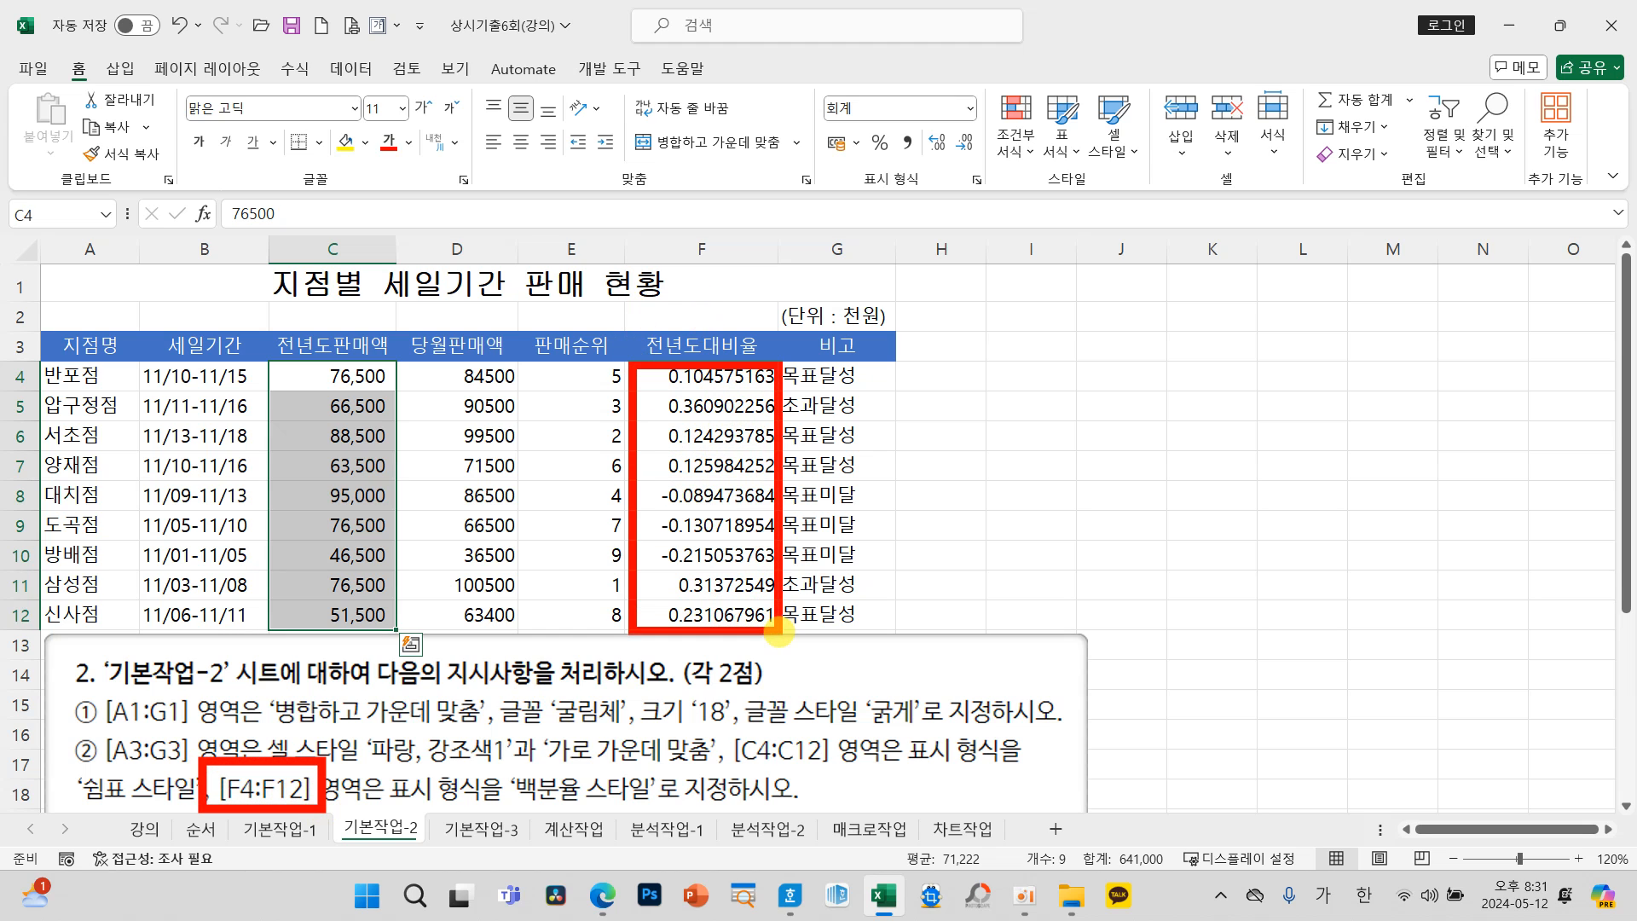
mouse_move(592, 806)
left_mouse_down()
mouse_move(548, 750)
mouse_move(580, 808)
left_mouse_up()
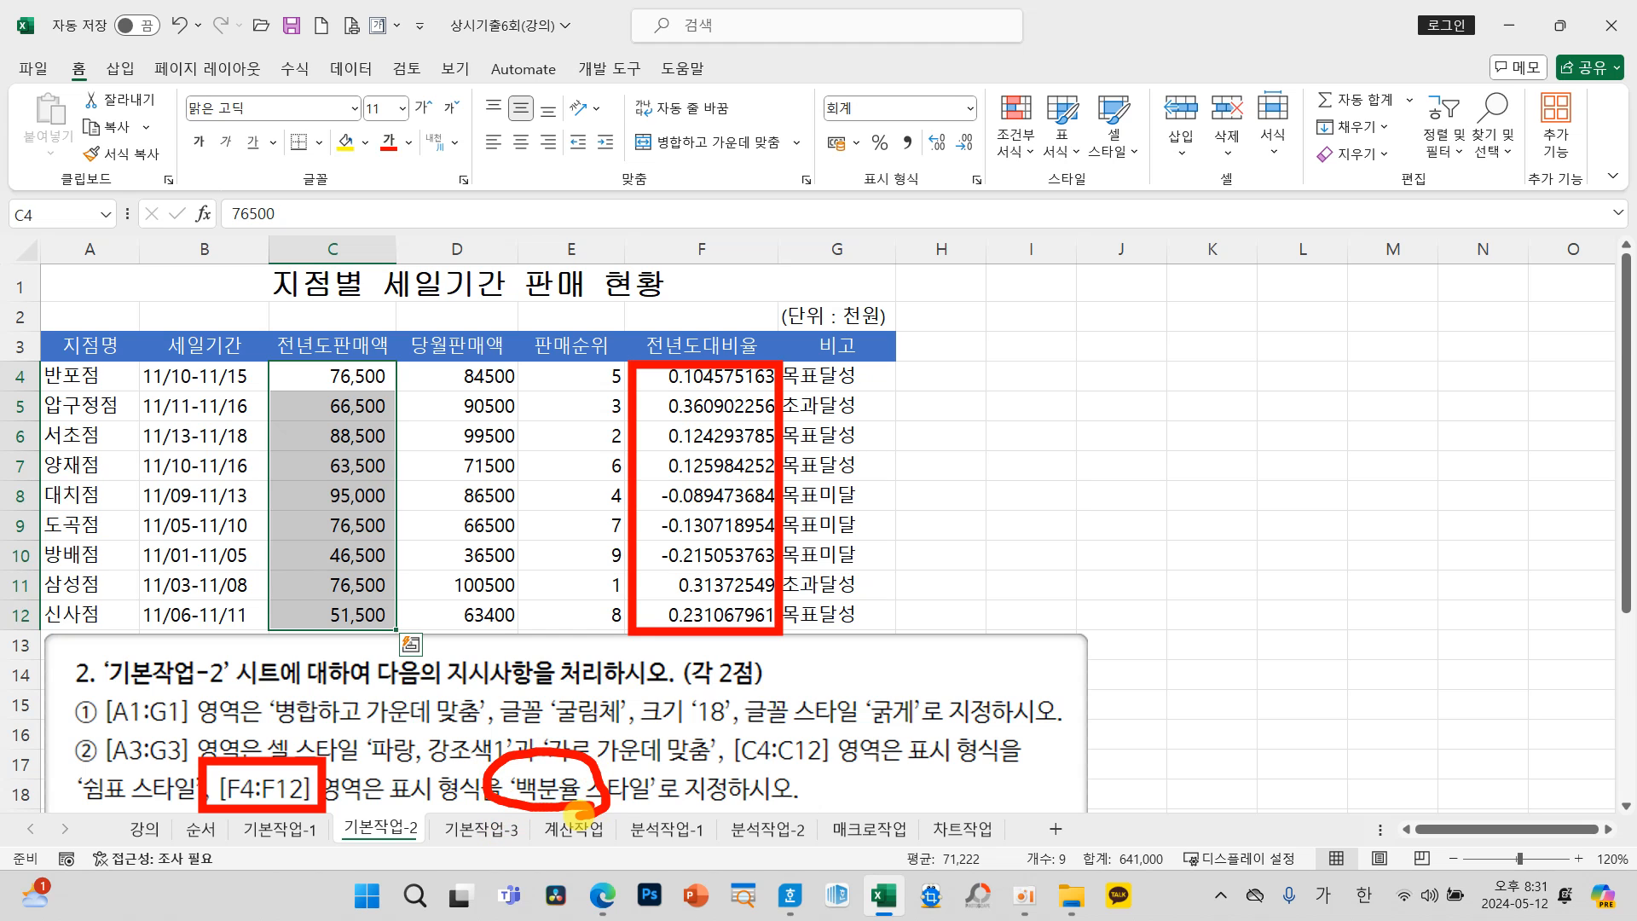
key("Escape")
left_click_drag(721, 384, 702, 610)
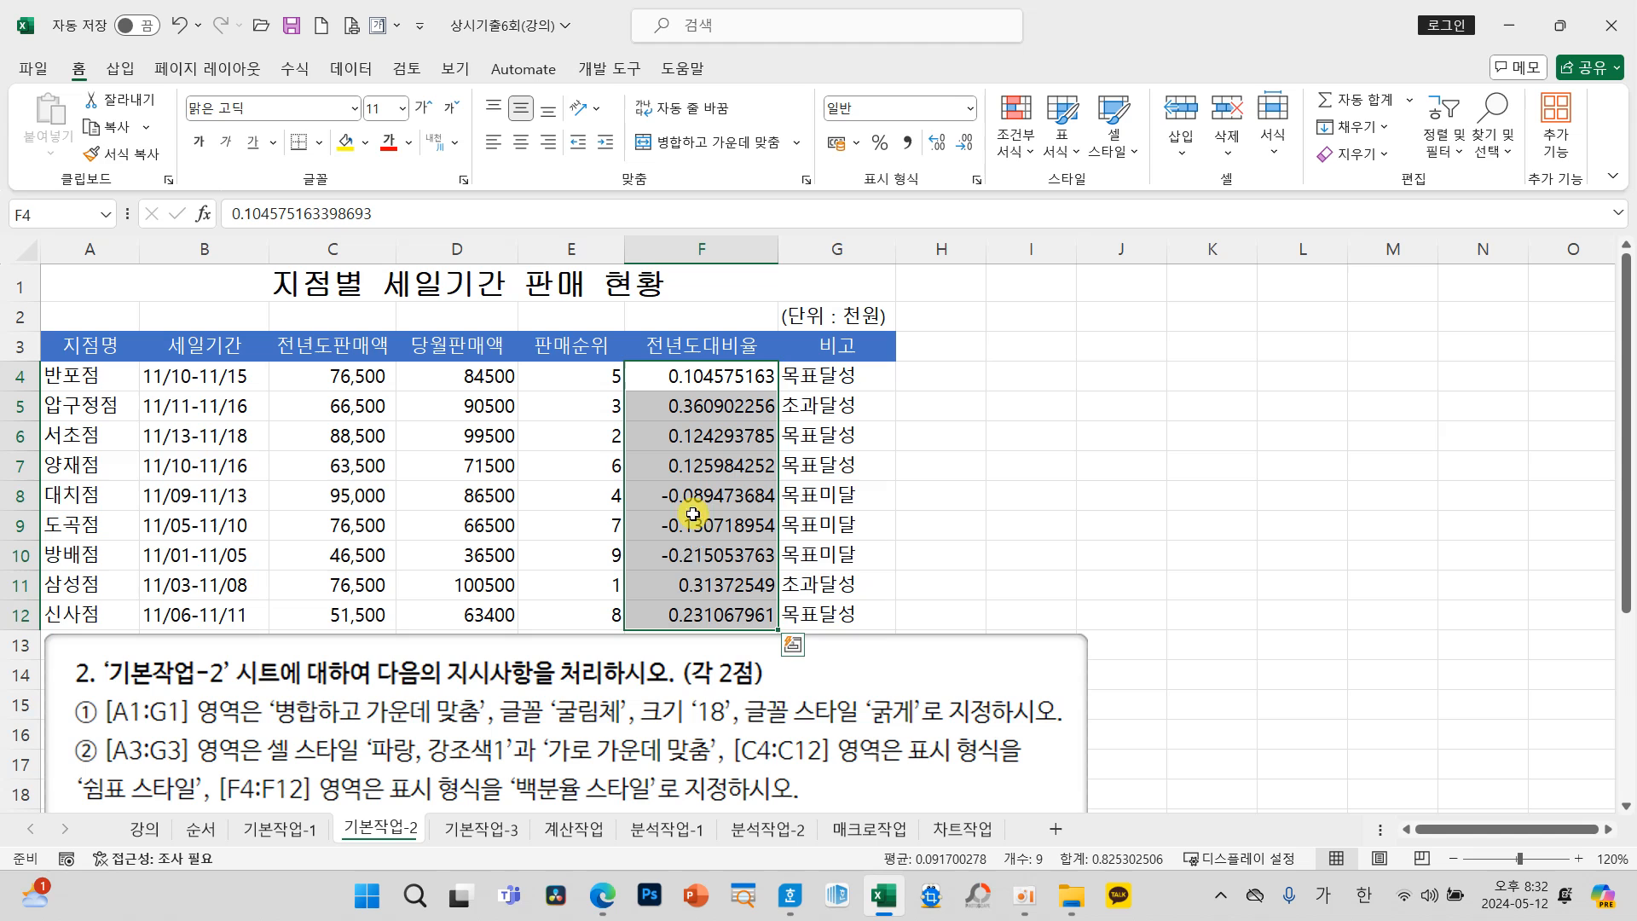
left_click(878, 142)
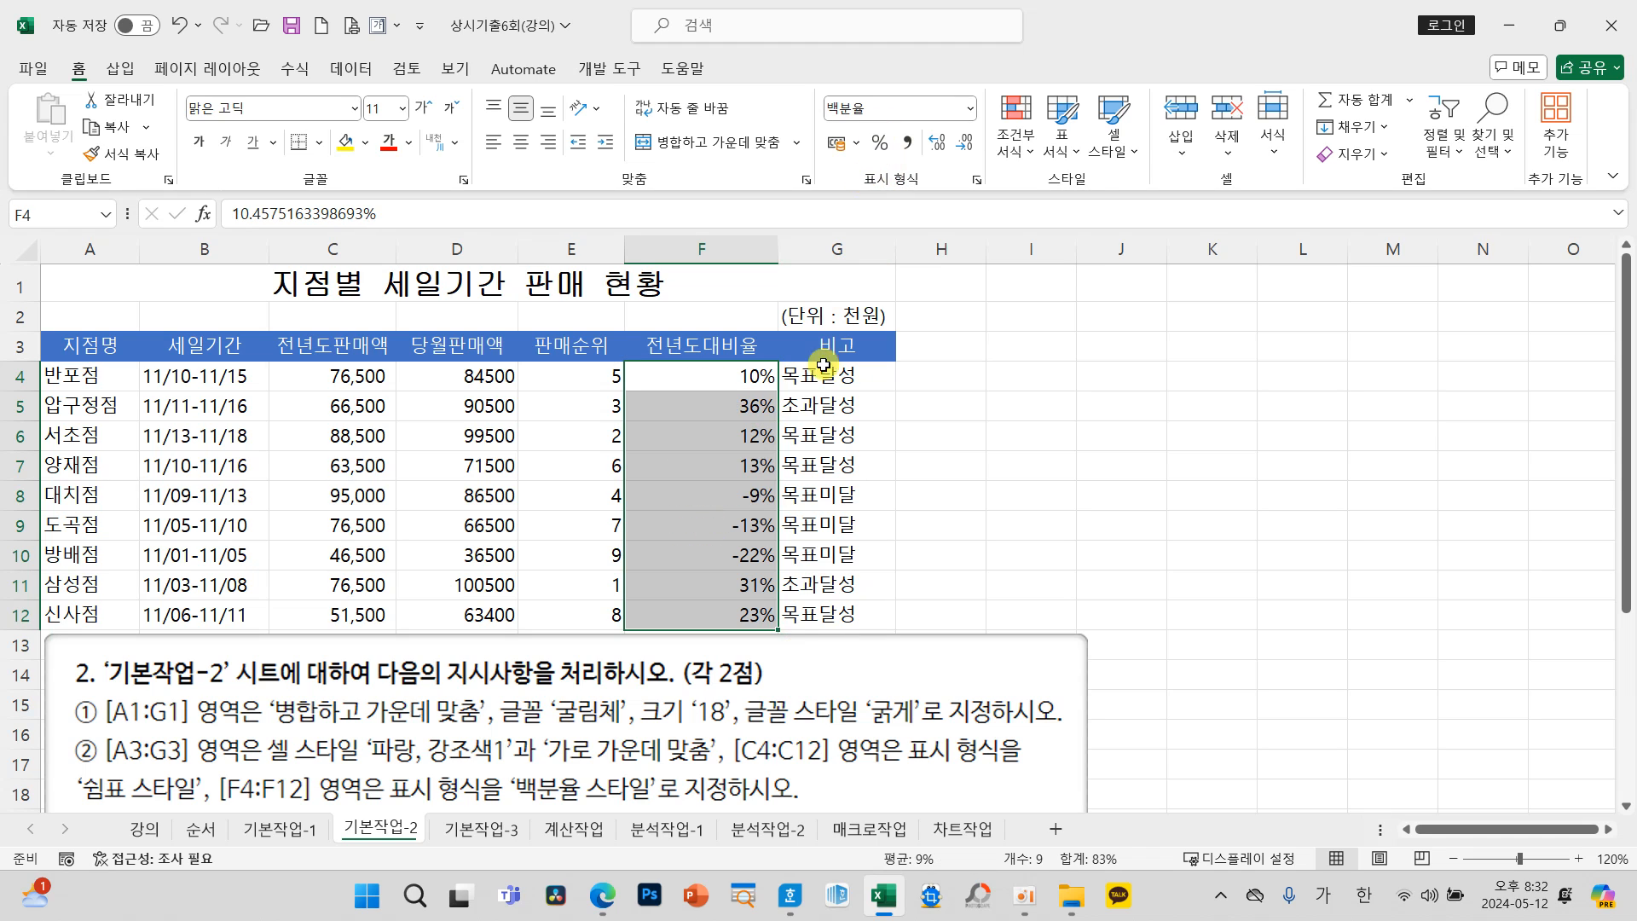
left_click(723, 505)
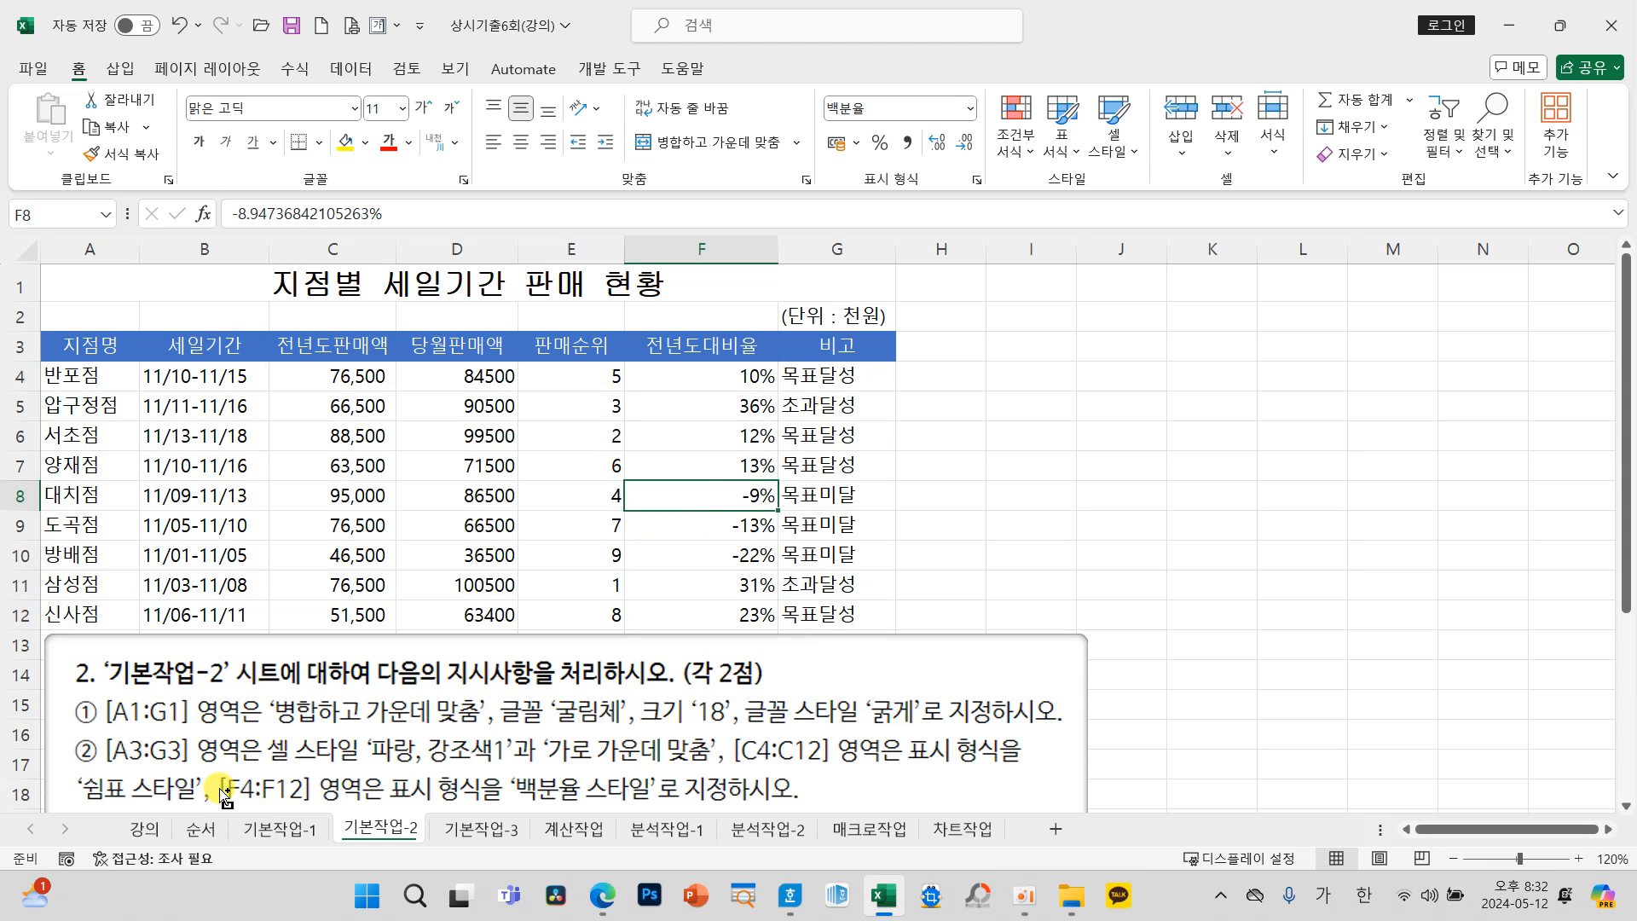
mouse_move(59, 735)
left_mouse_down()
mouse_move(81, 754)
mouse_move(63, 779)
mouse_move(108, 723)
mouse_move(167, 770)
left_mouse_up()
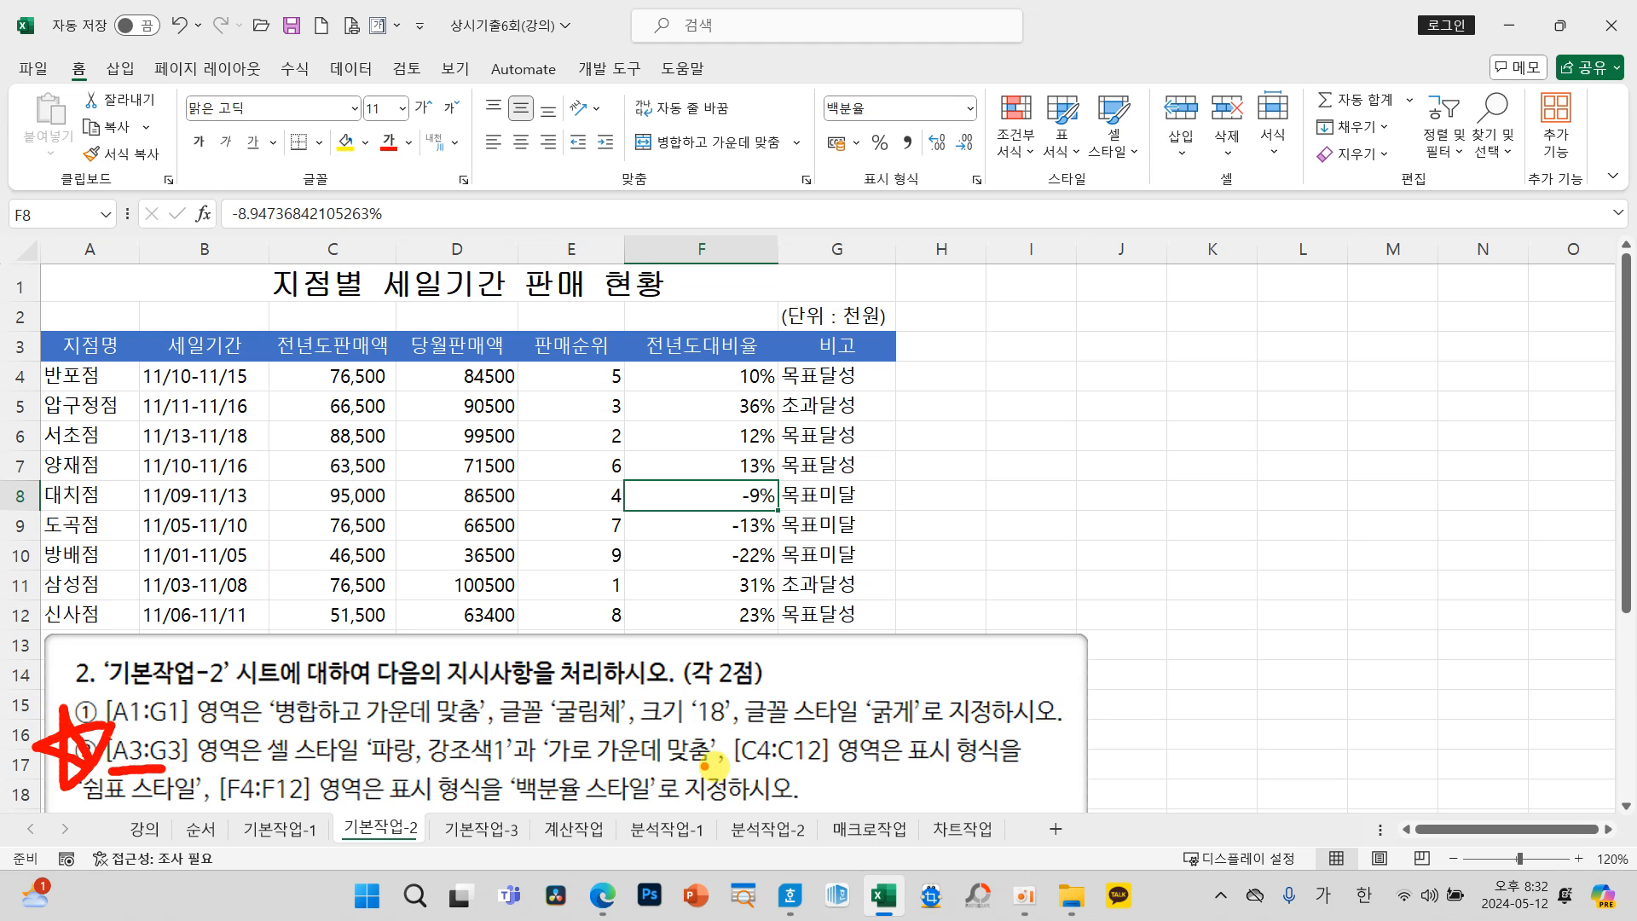
left_click_drag(731, 767, 825, 764)
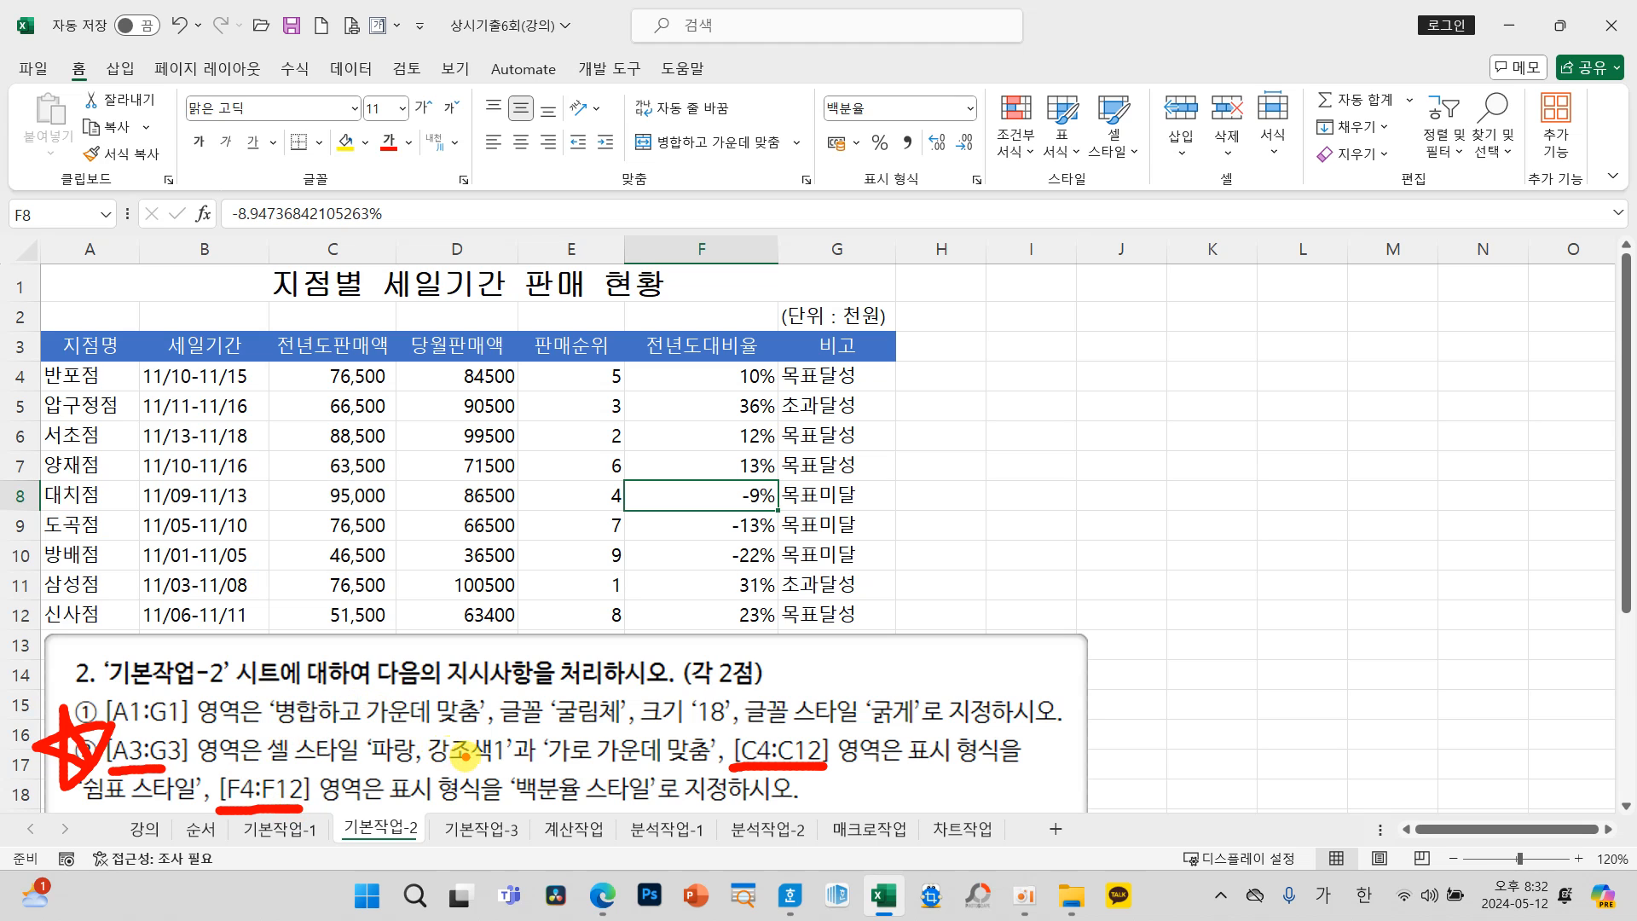
key("Escape")
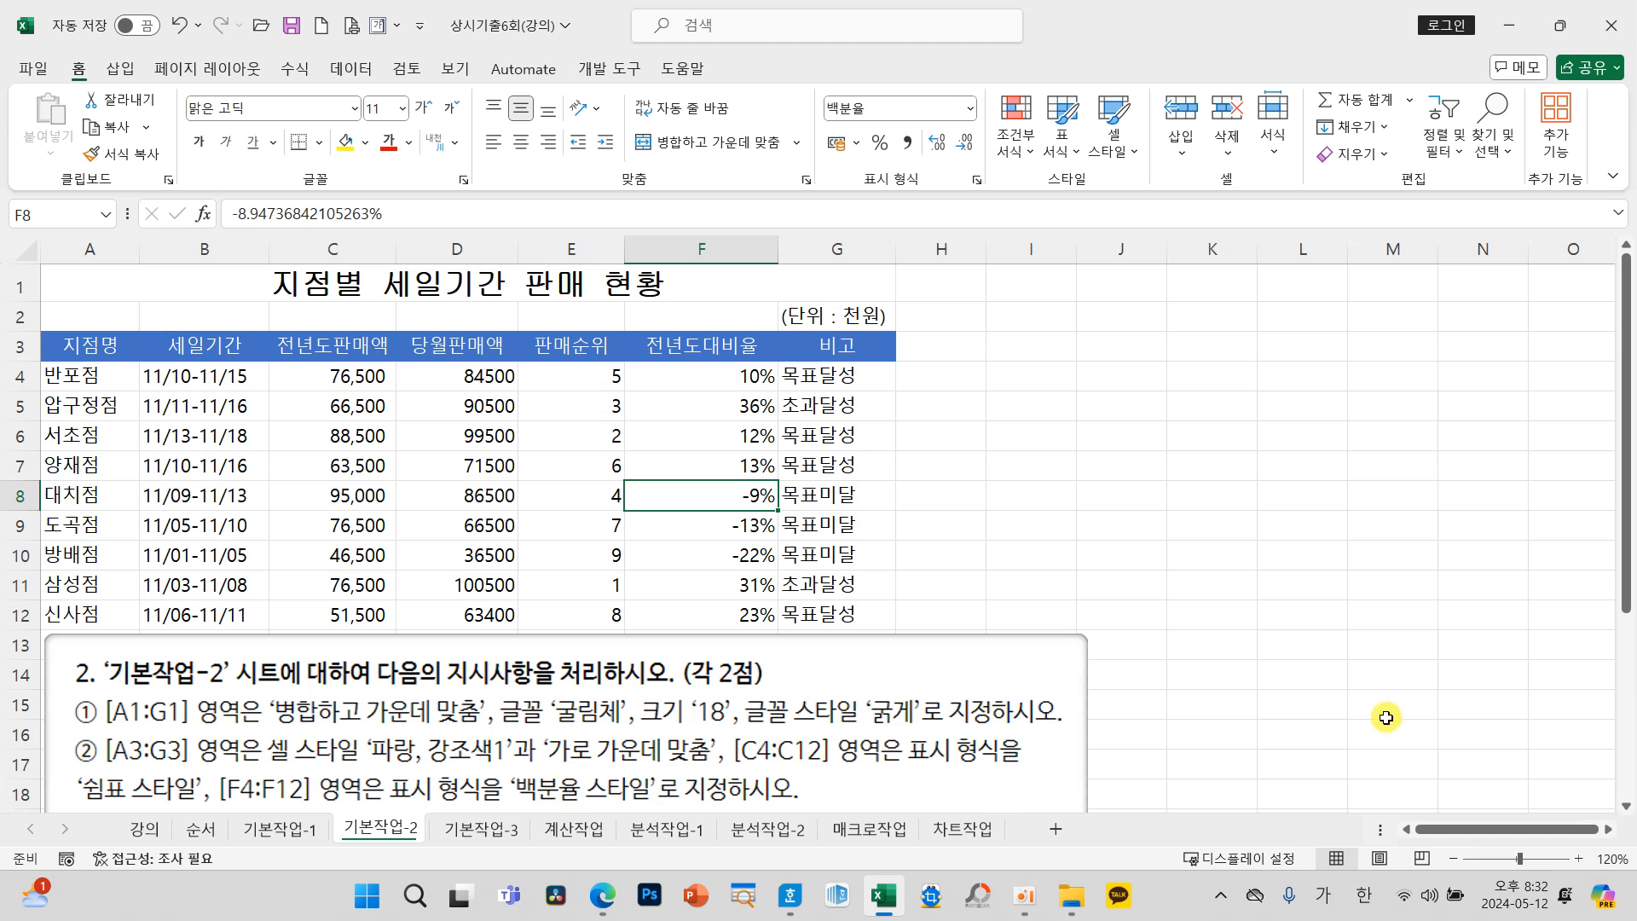
left_click(1153, 498)
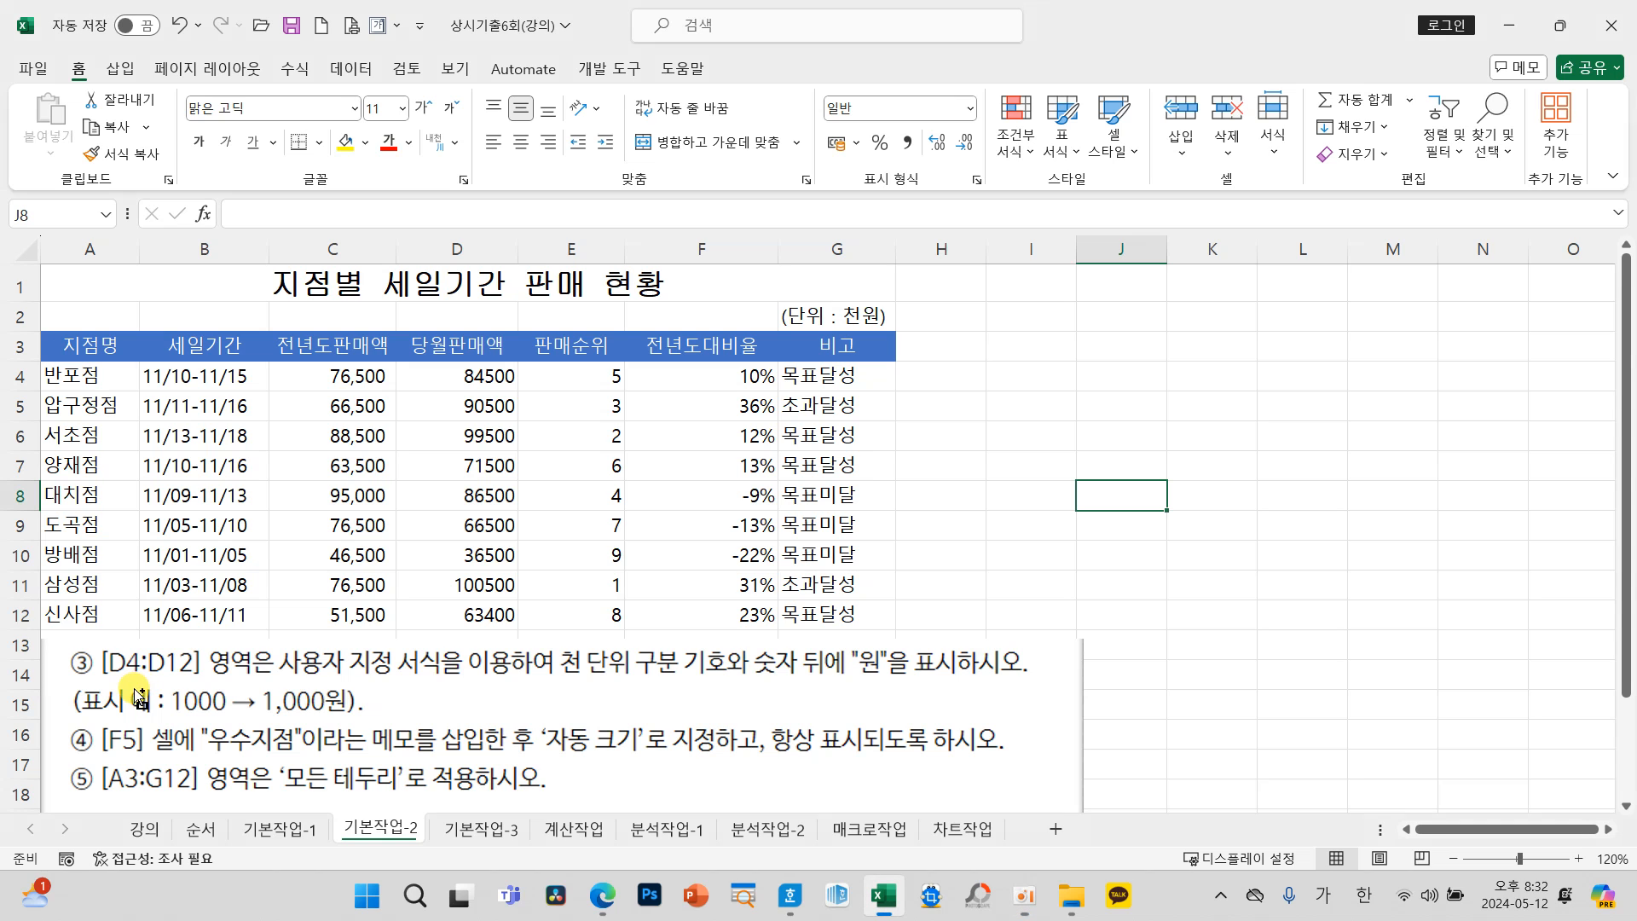
Step: Open the cell format settings for D4:D12 and choose the 사용자 지정 number category
left_click_drag(403, 365, 520, 631)
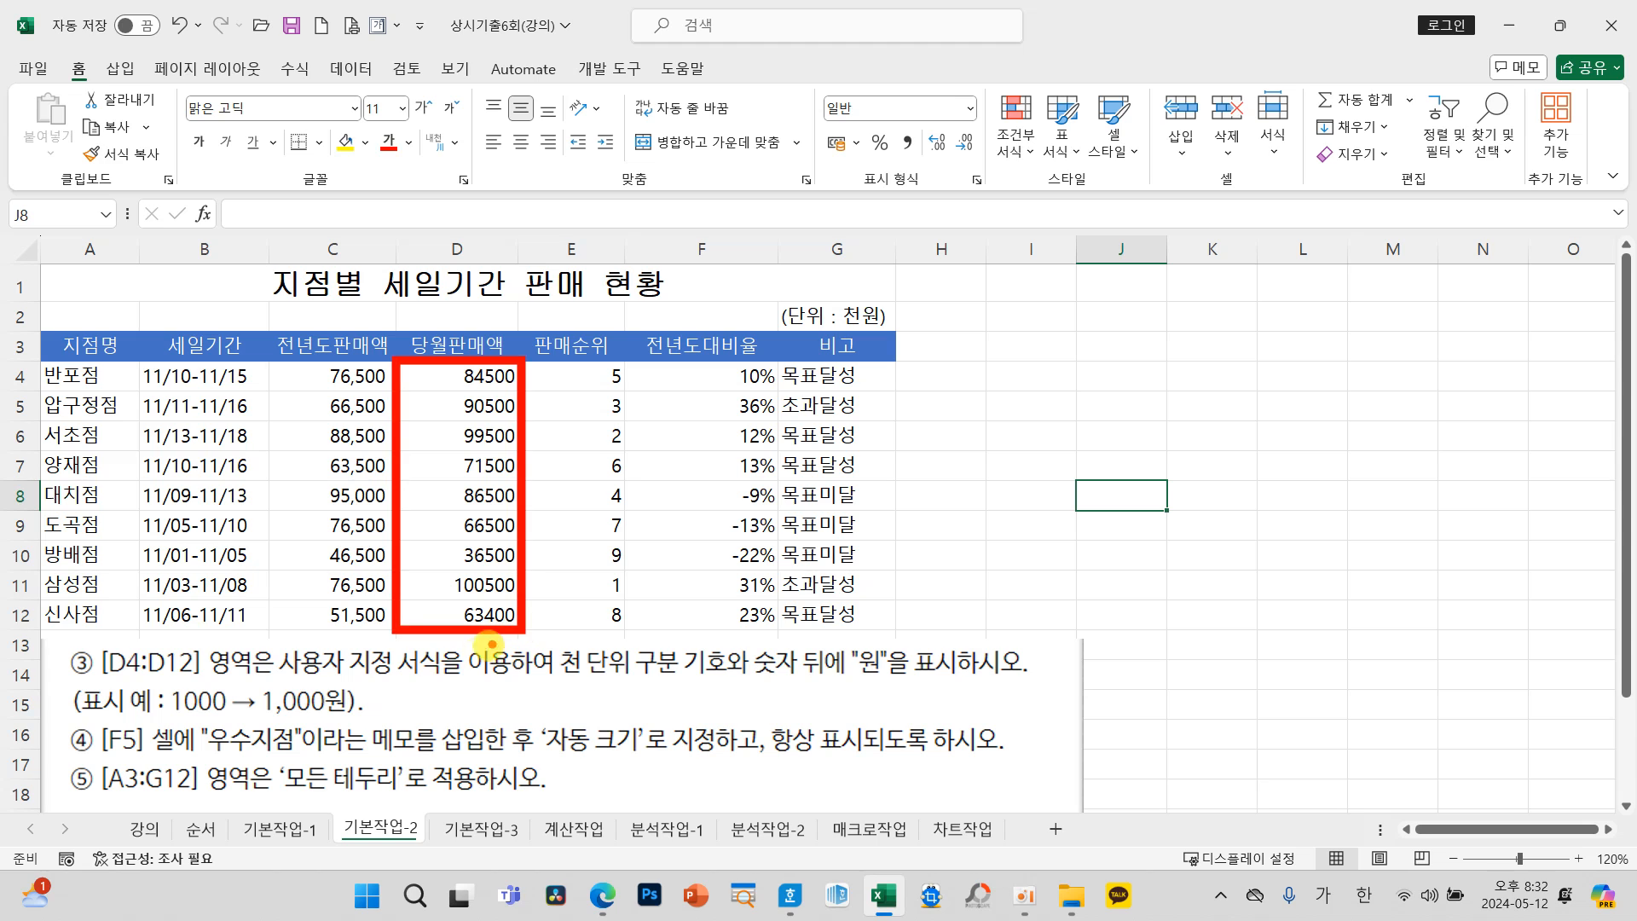
left_click_drag(561, 682, 707, 689)
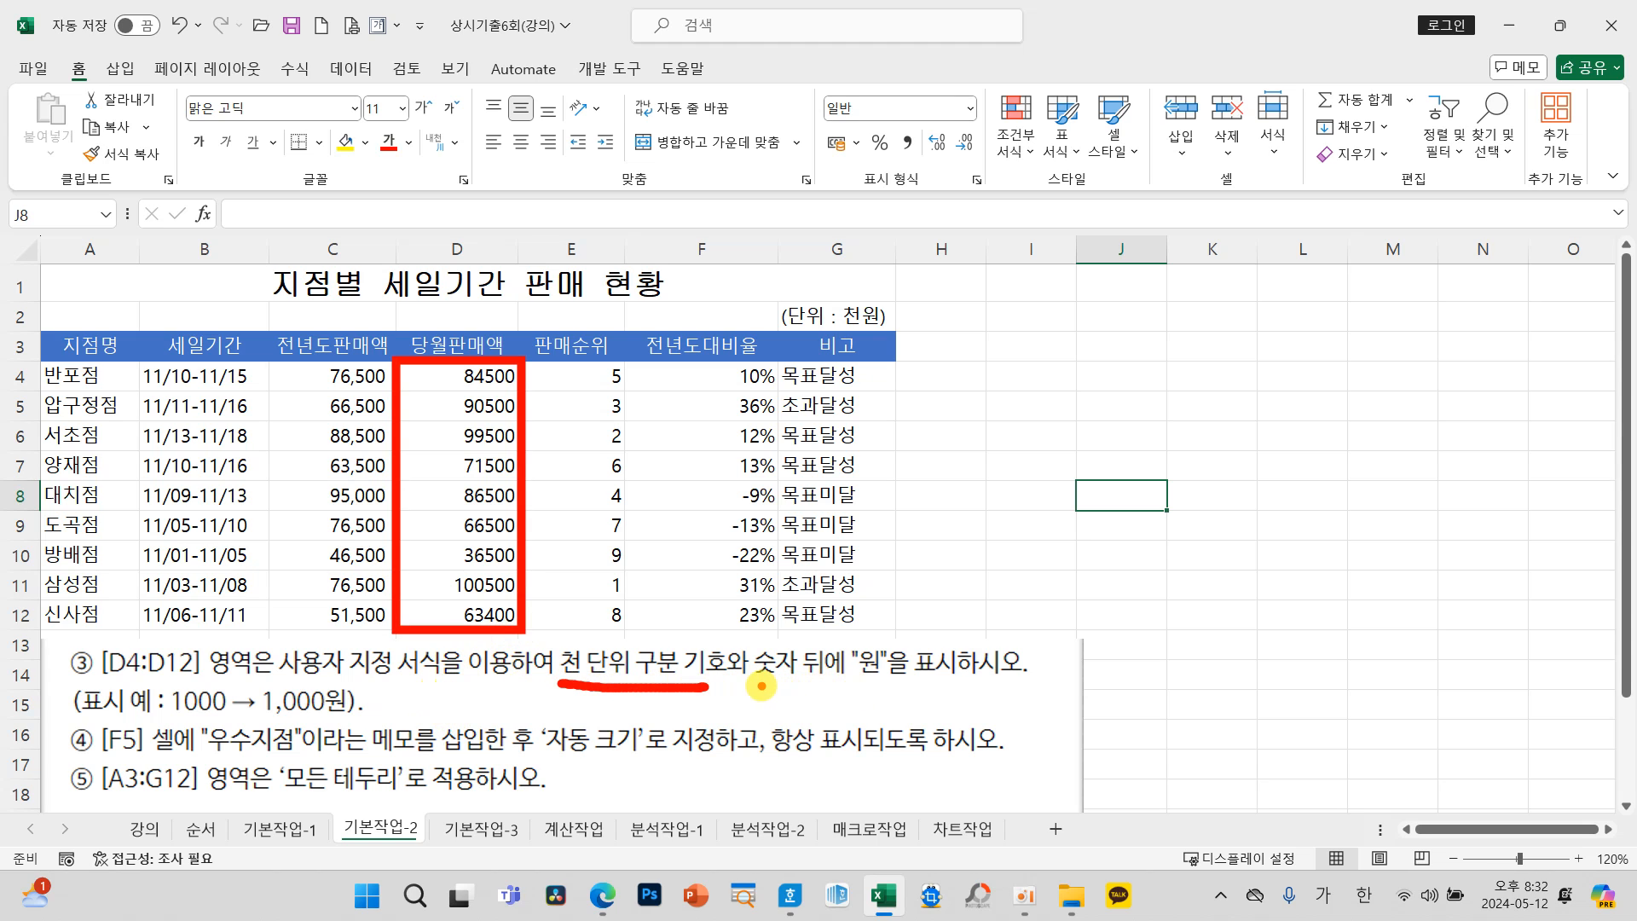
left_click_drag(827, 690, 904, 695)
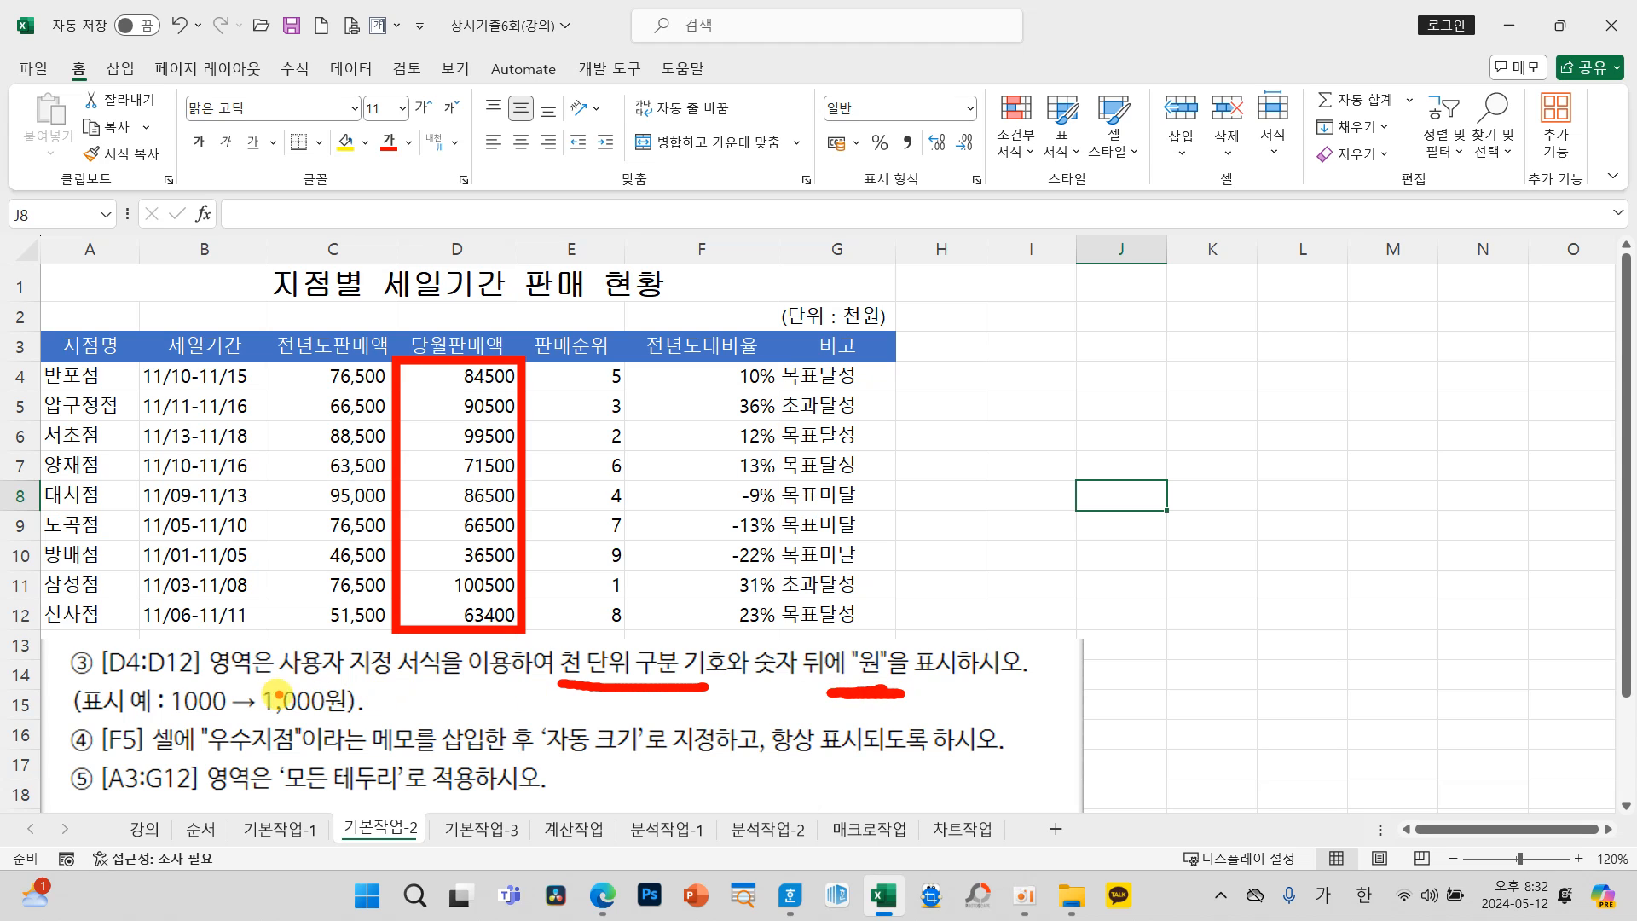
left_click_drag(58, 679, 357, 715)
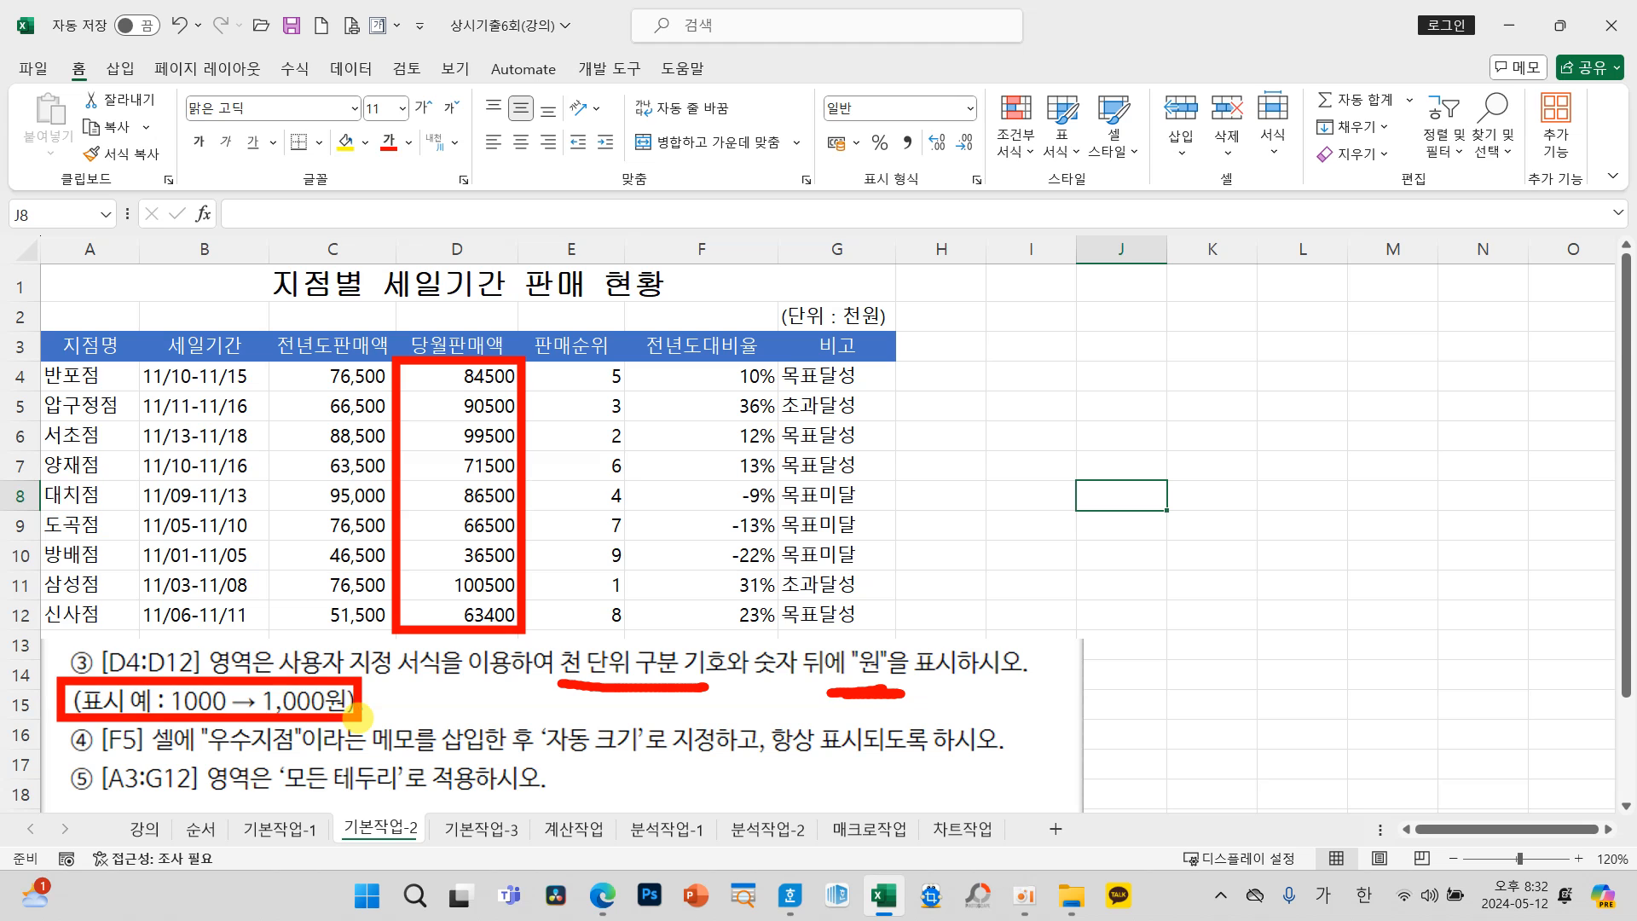
key("Escape")
left_click_drag(461, 385, 445, 620)
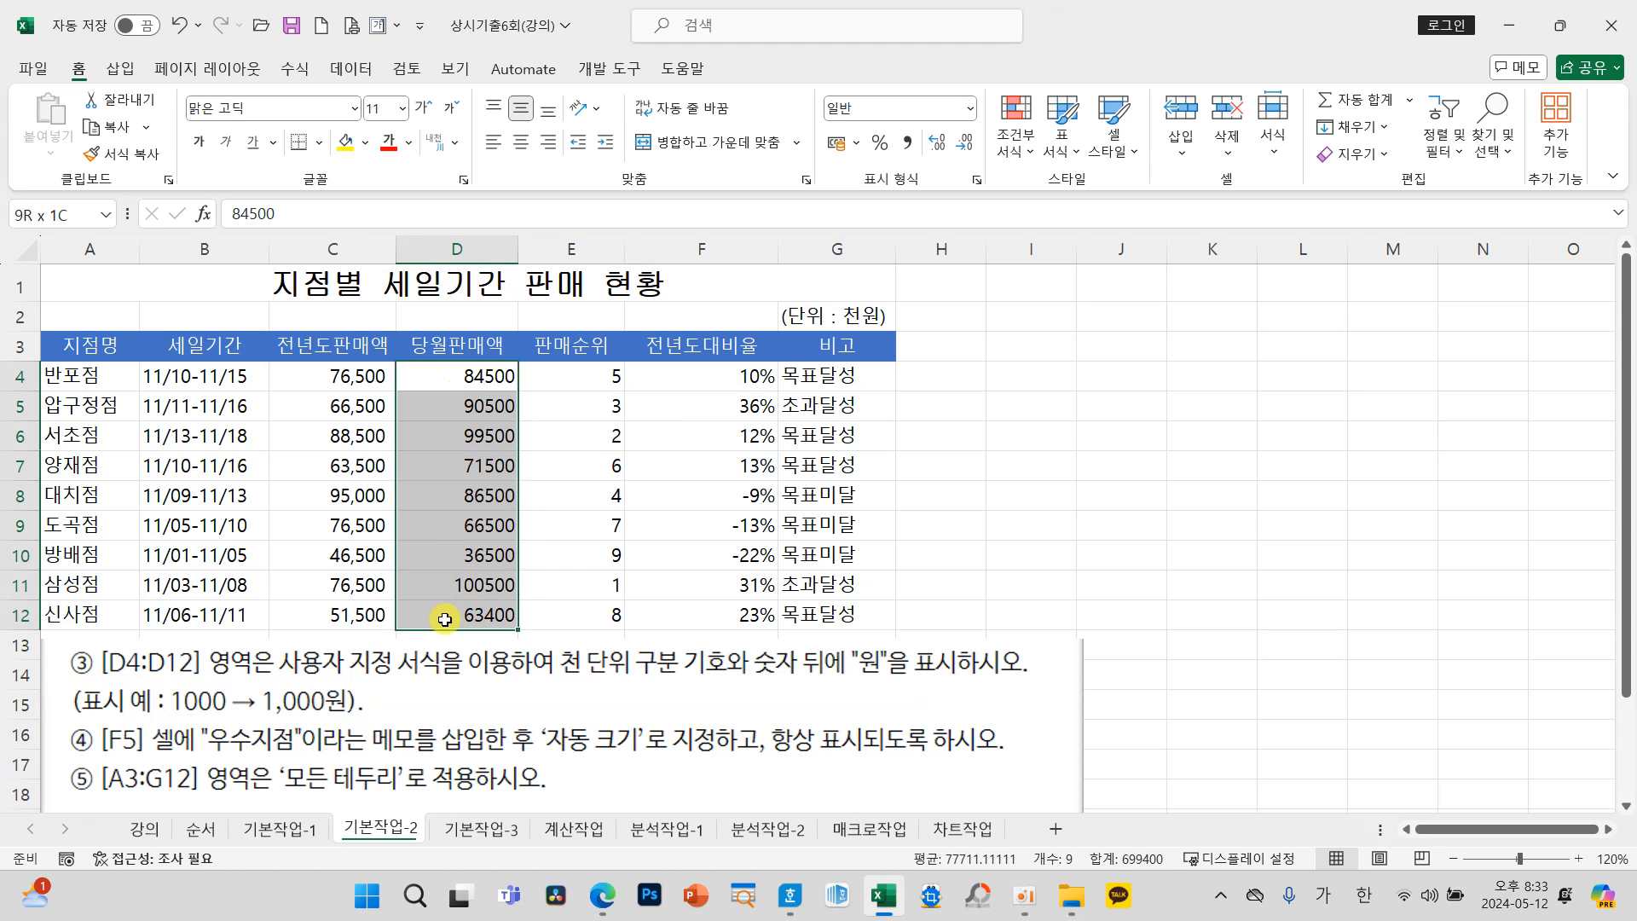
right_click(442, 520)
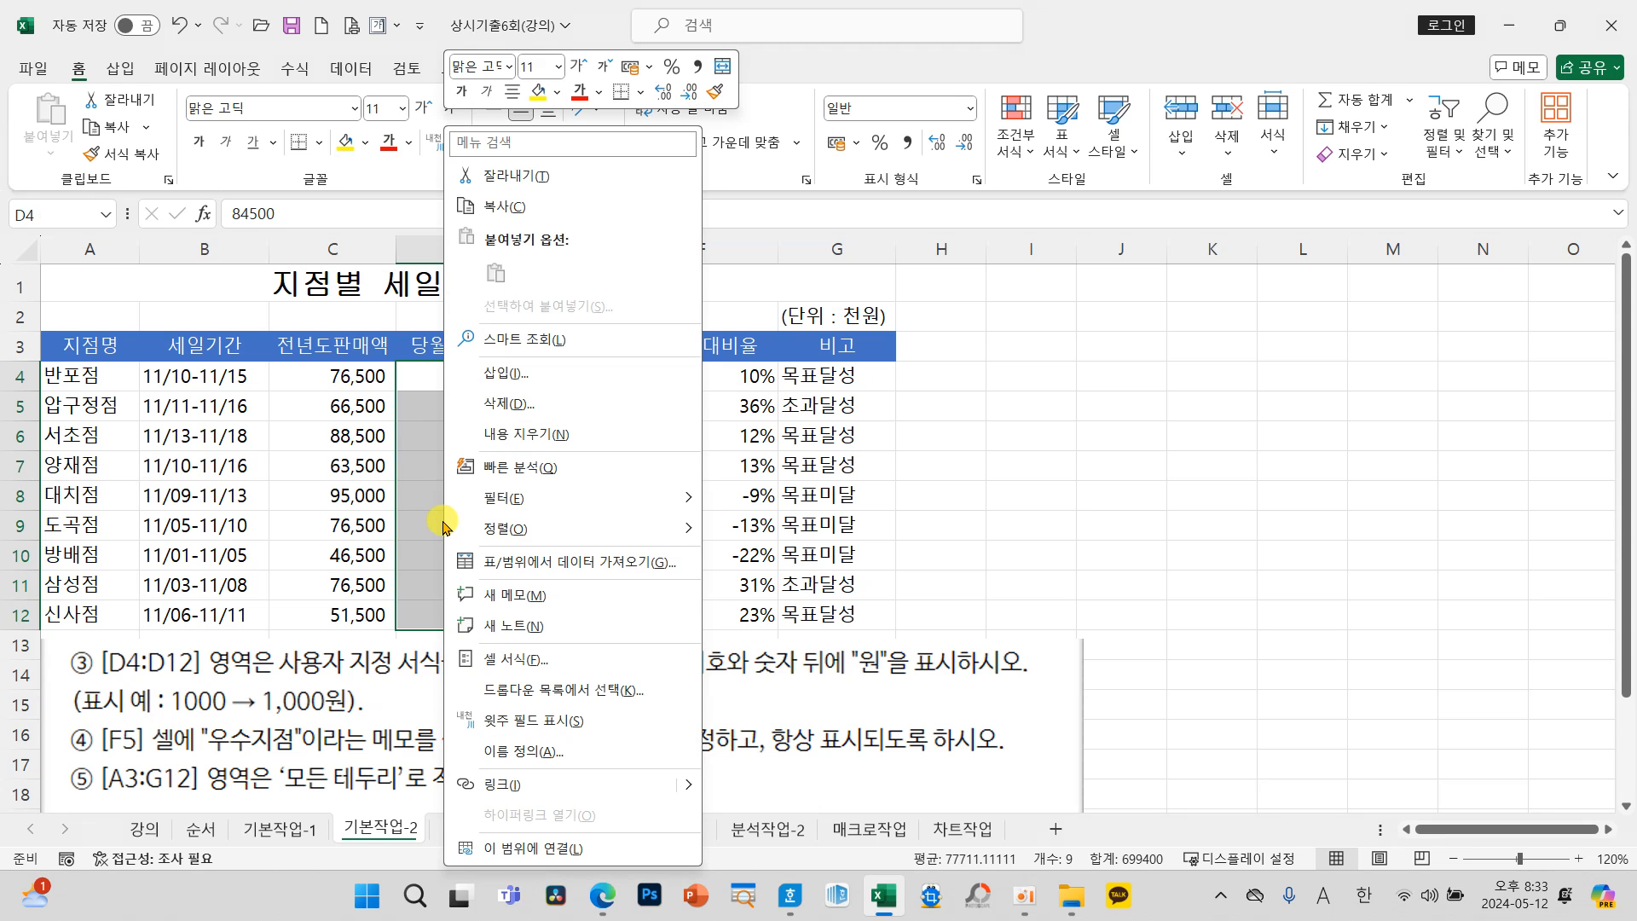
left_click(550, 663)
left_click_drag(533, 248, 827, 84)
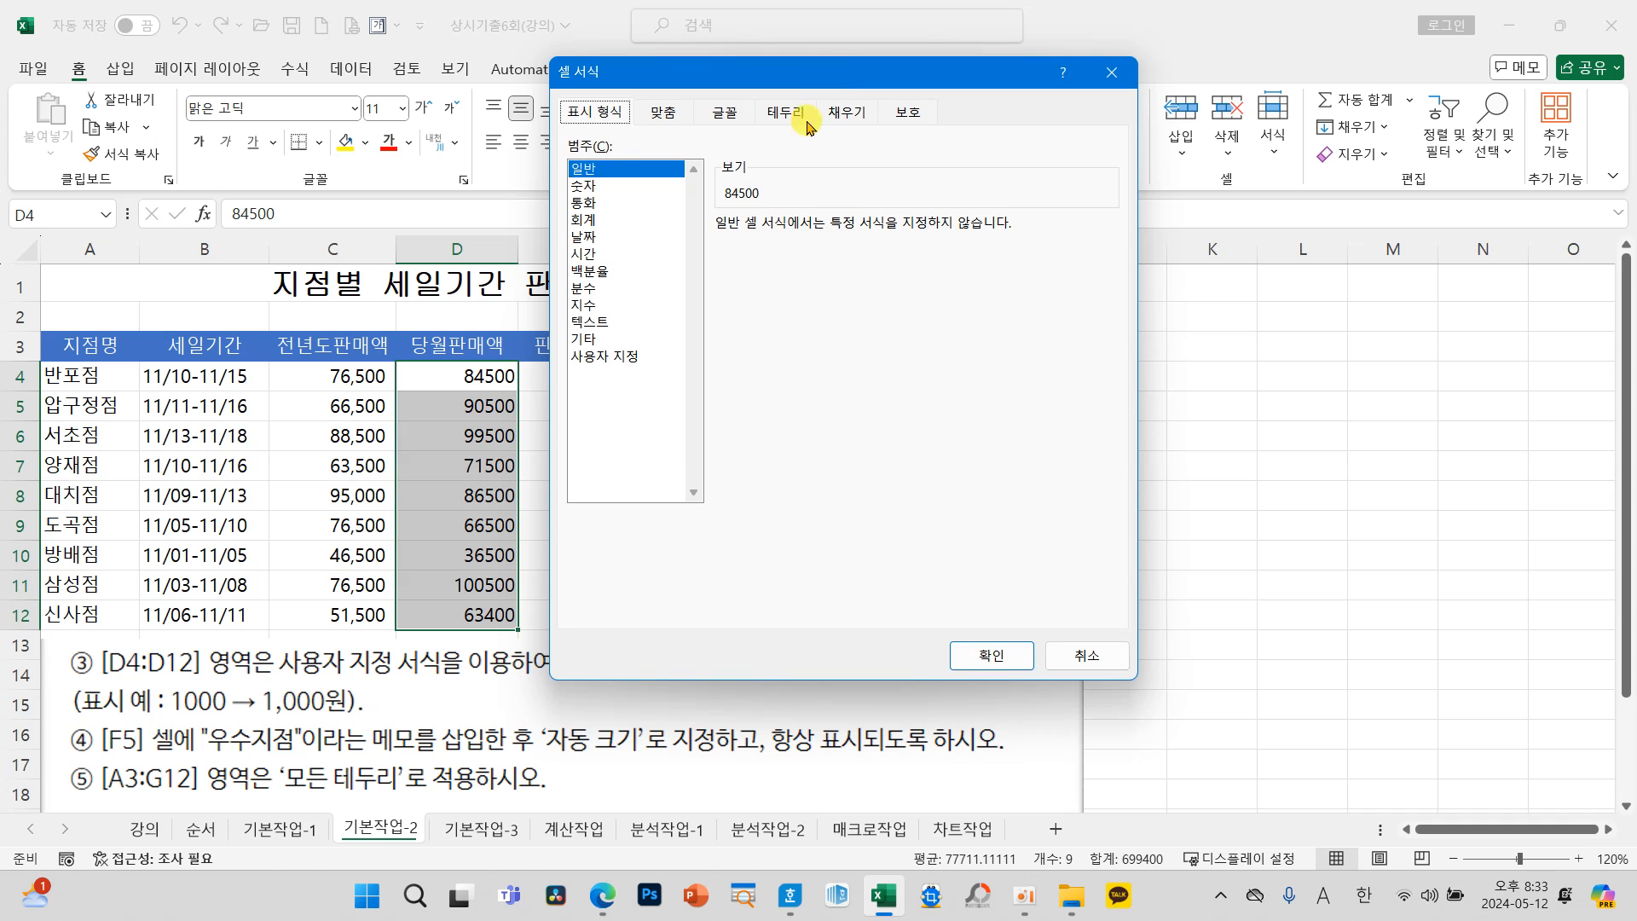
left_click(630, 358)
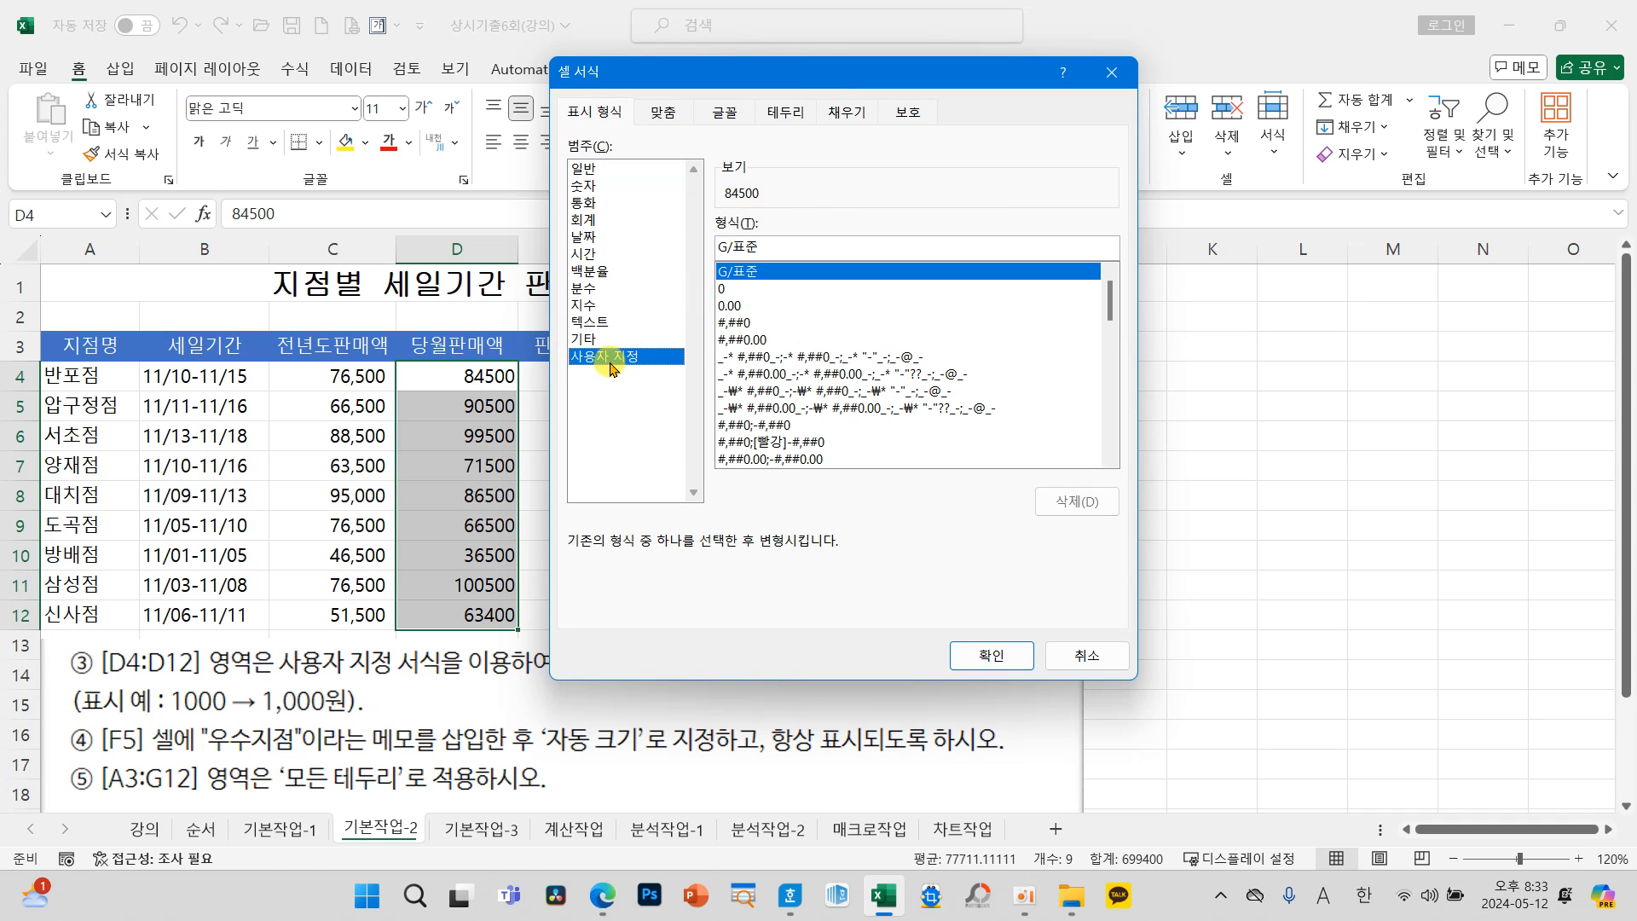
Step: Apply the custom number format #,##0"원" to the current-month sales figures in D4:D12
left_click(732, 324)
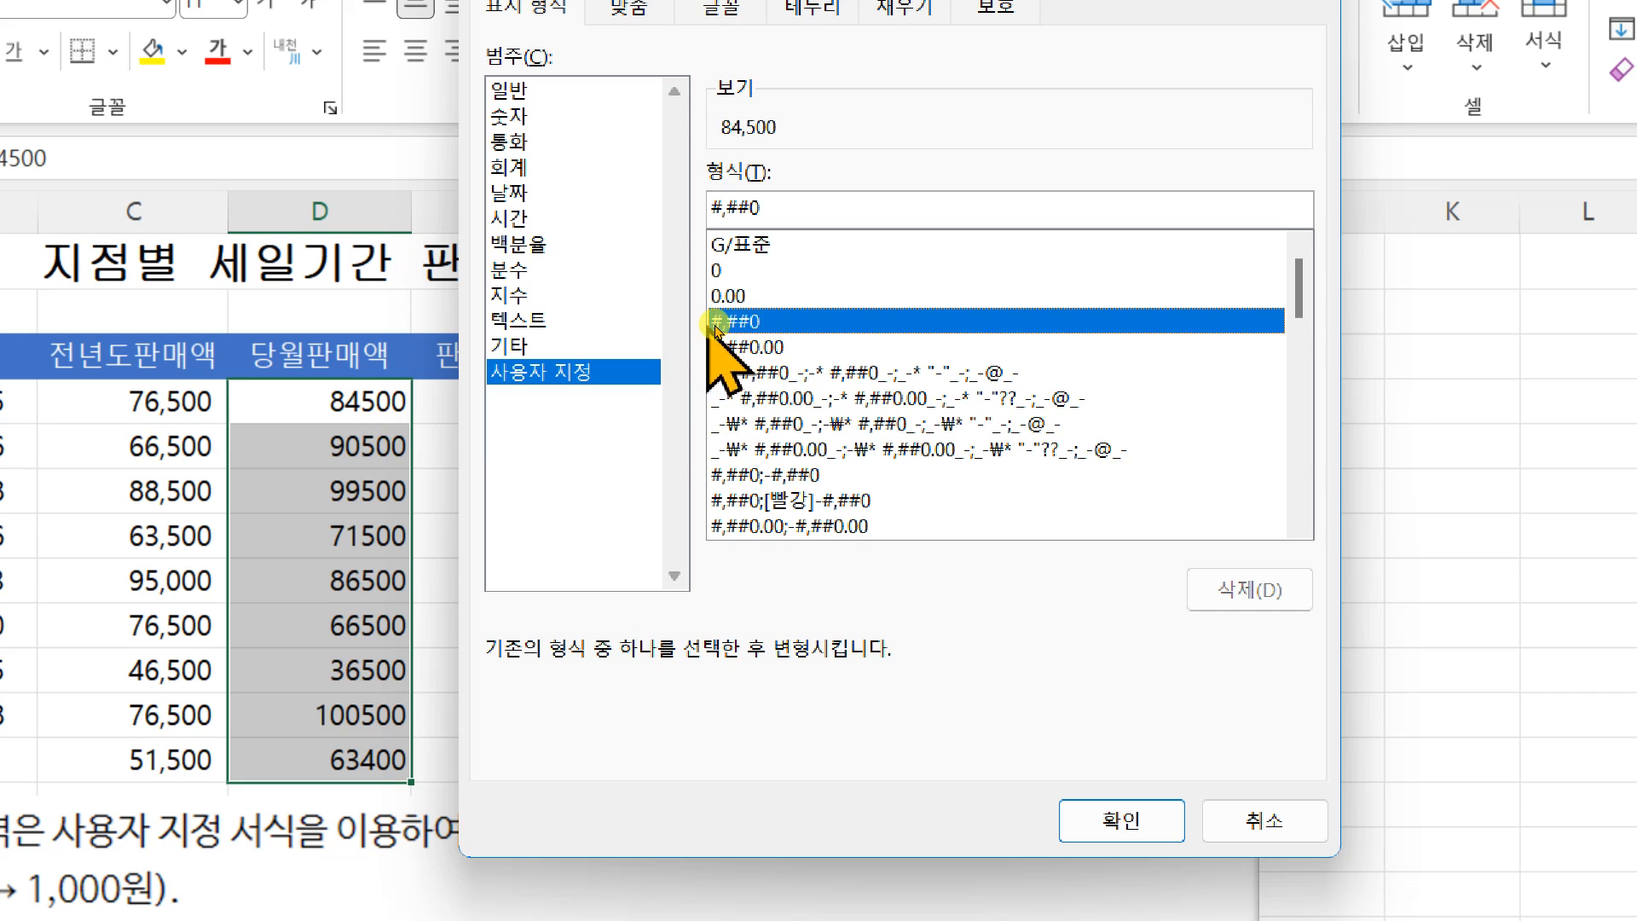
left_click(771, 206)
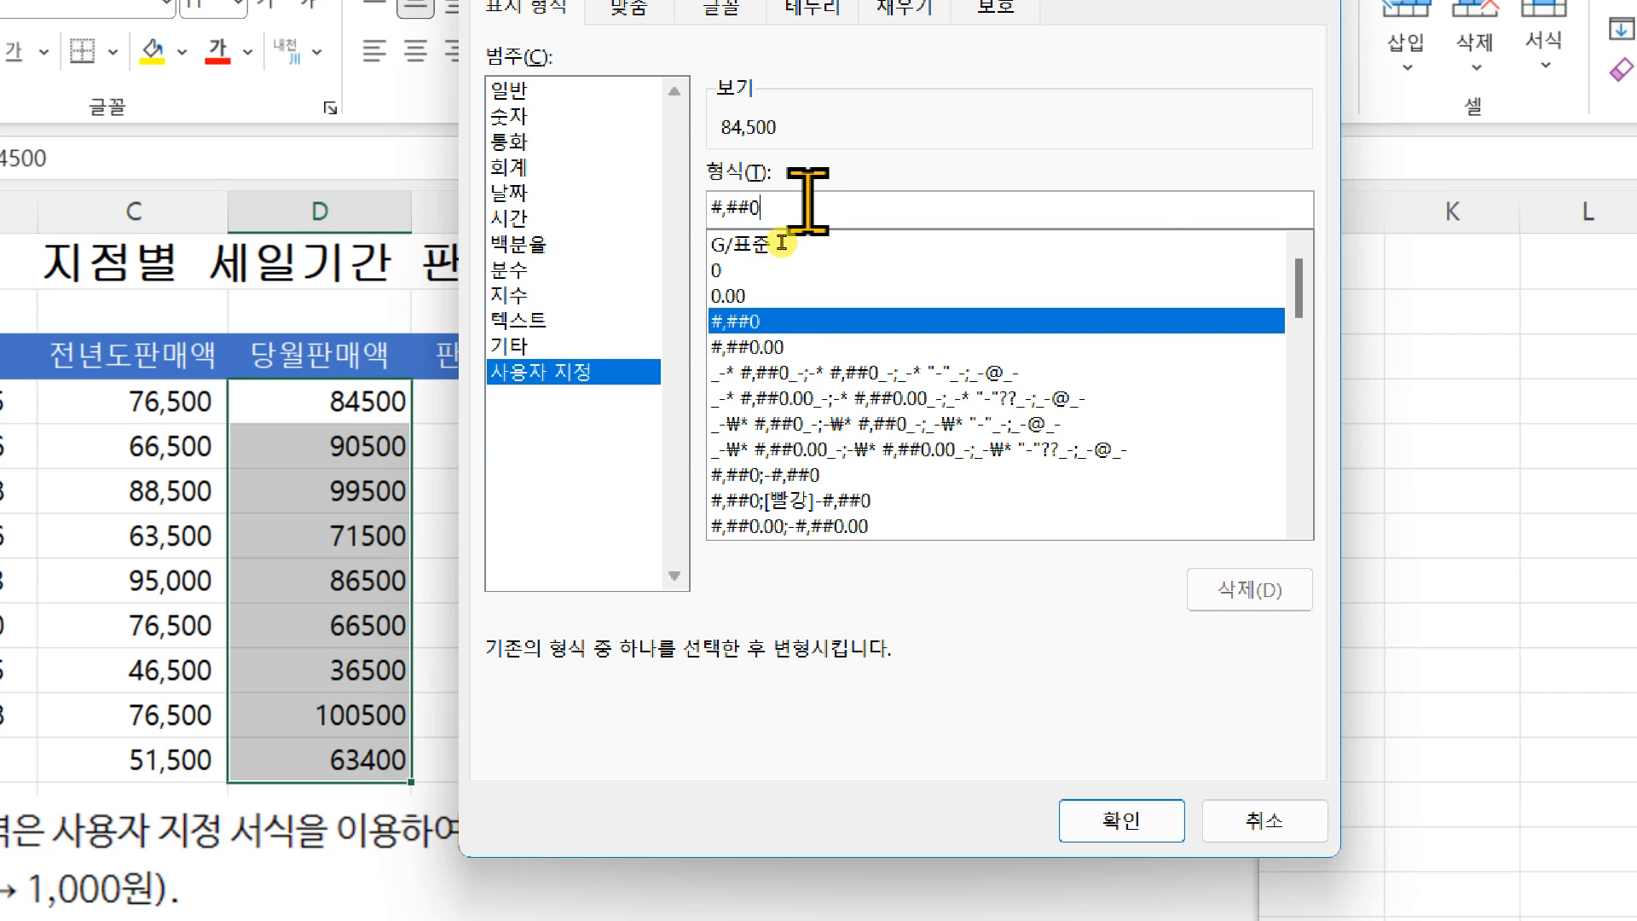
type("\"원")
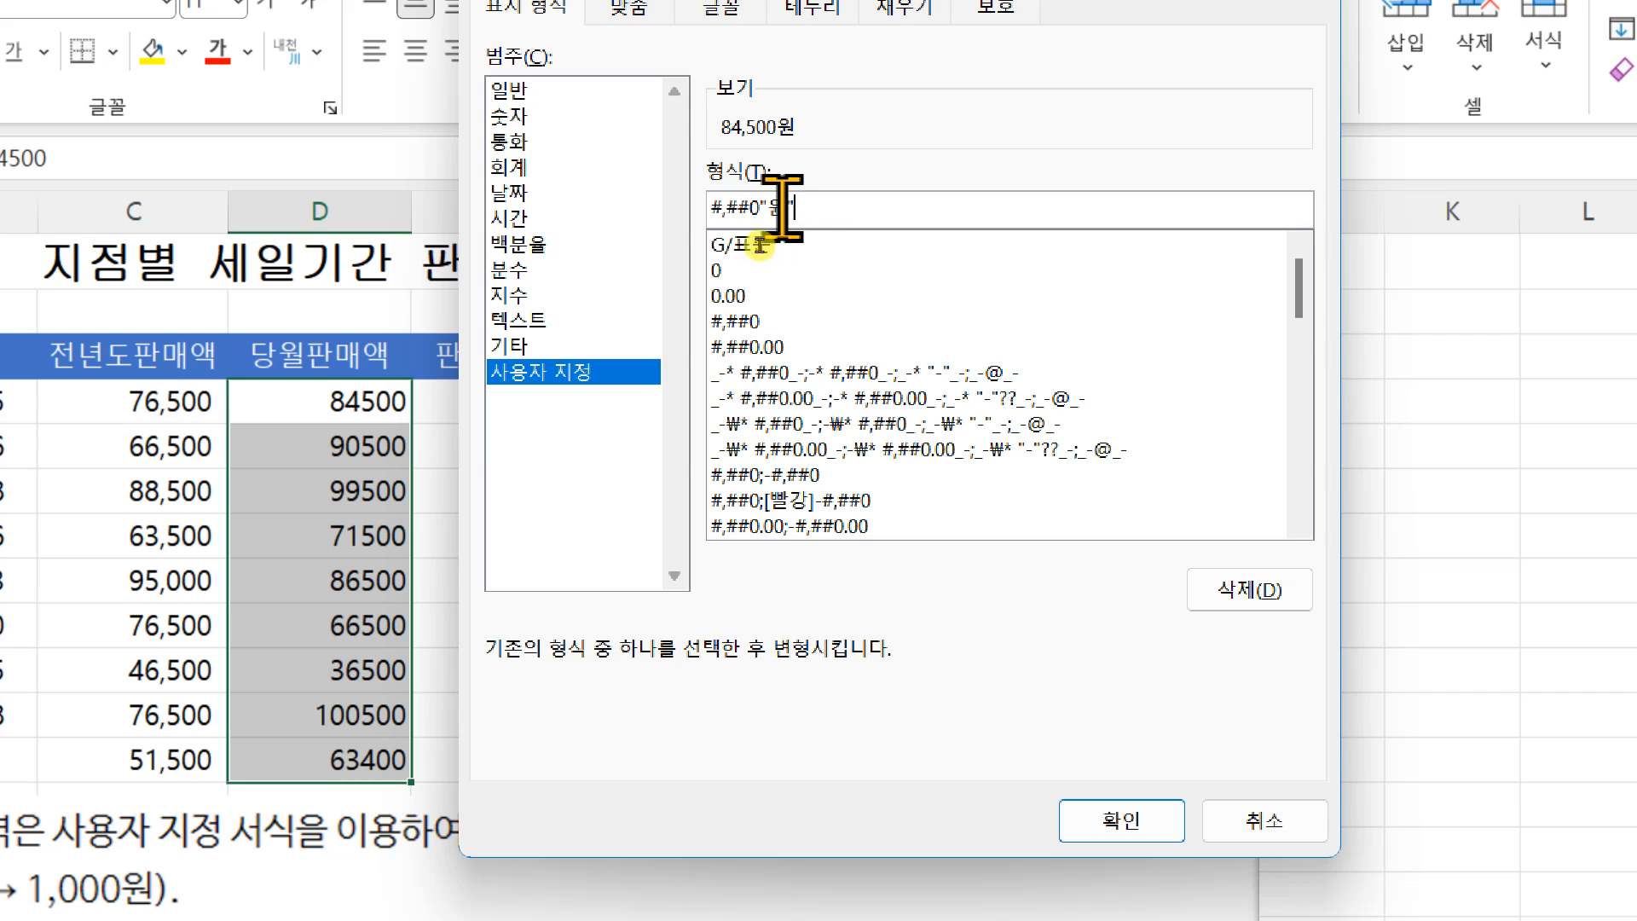
mouse_move(680, 183)
left_mouse_down()
mouse_move(820, 242)
mouse_move(858, 173)
mouse_move(821, 133)
mouse_move(836, 120)
left_mouse_up()
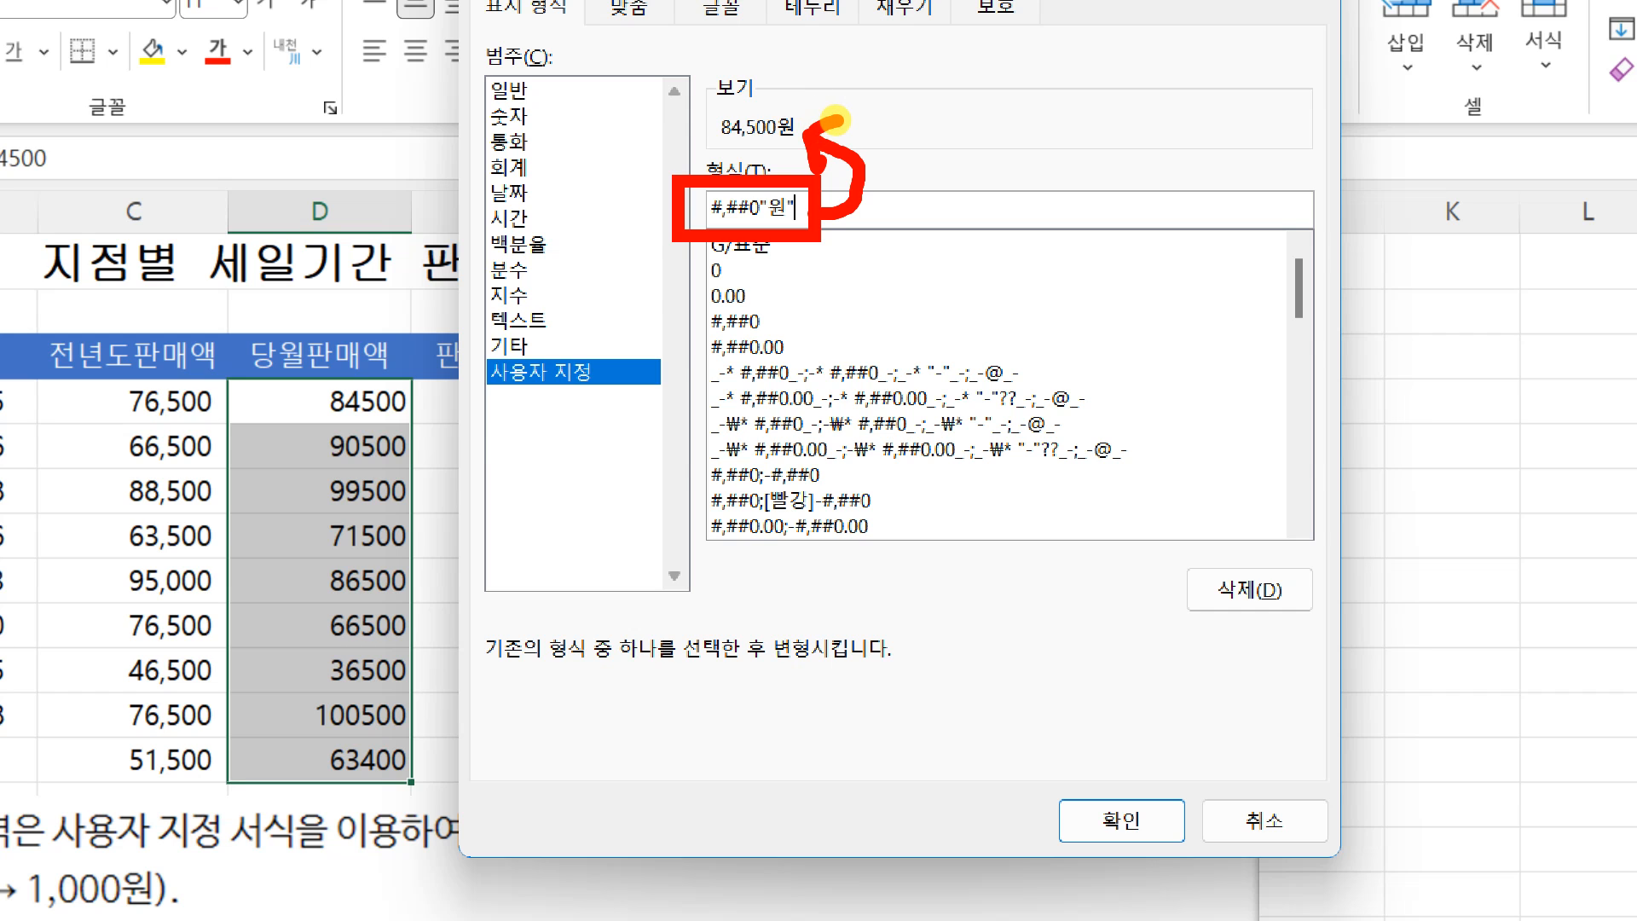
key("Escape")
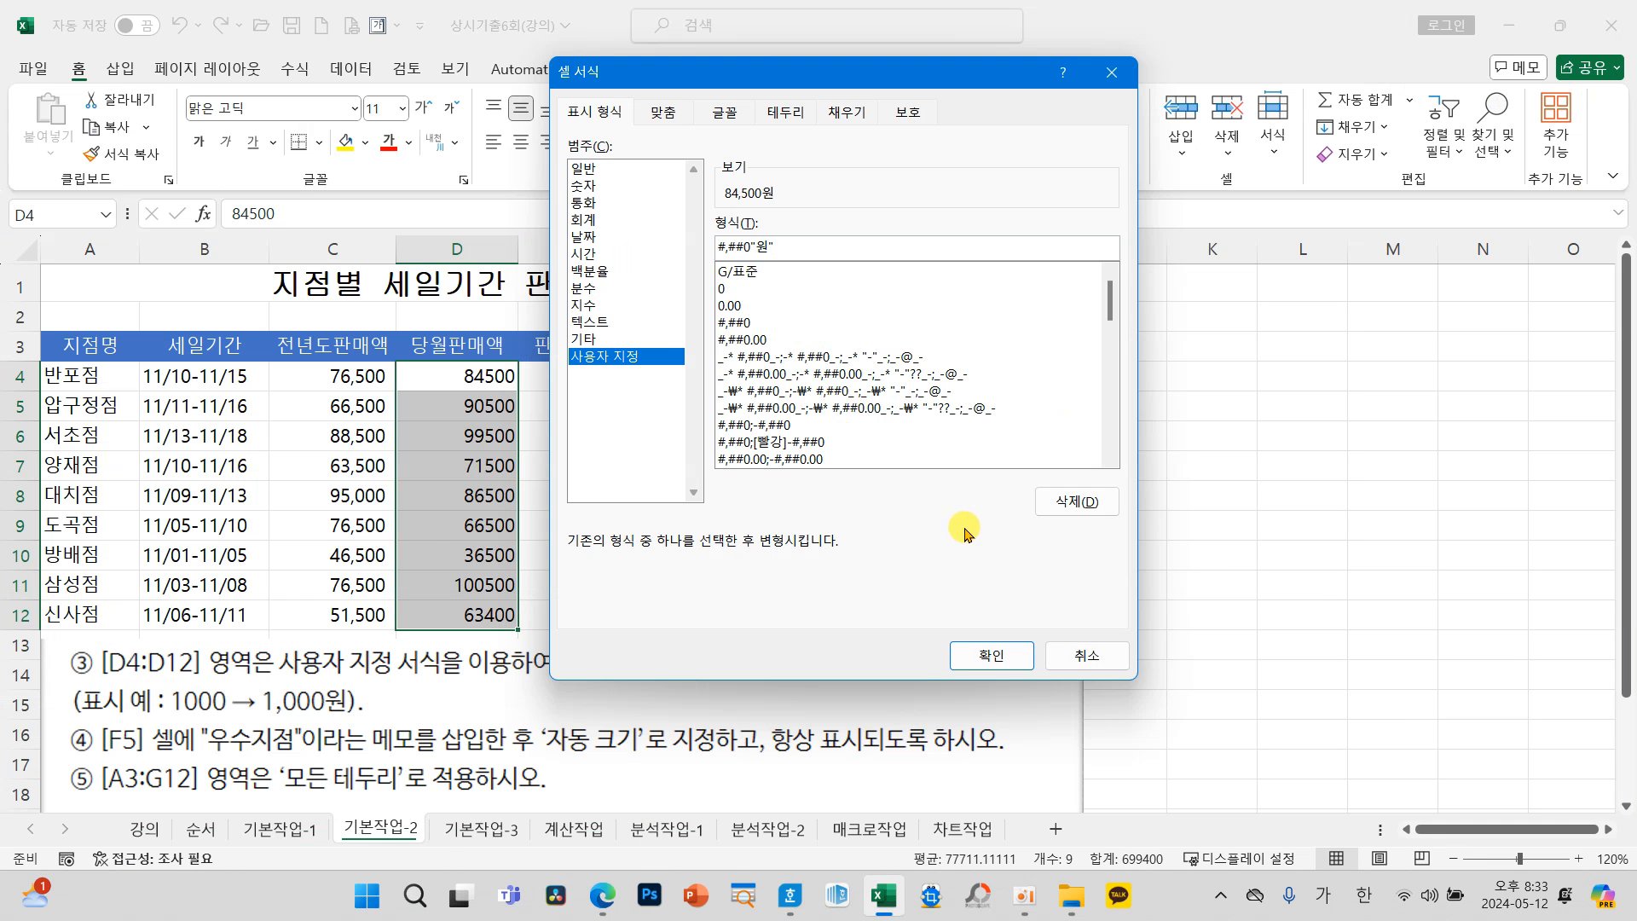
key("ctrl+4")
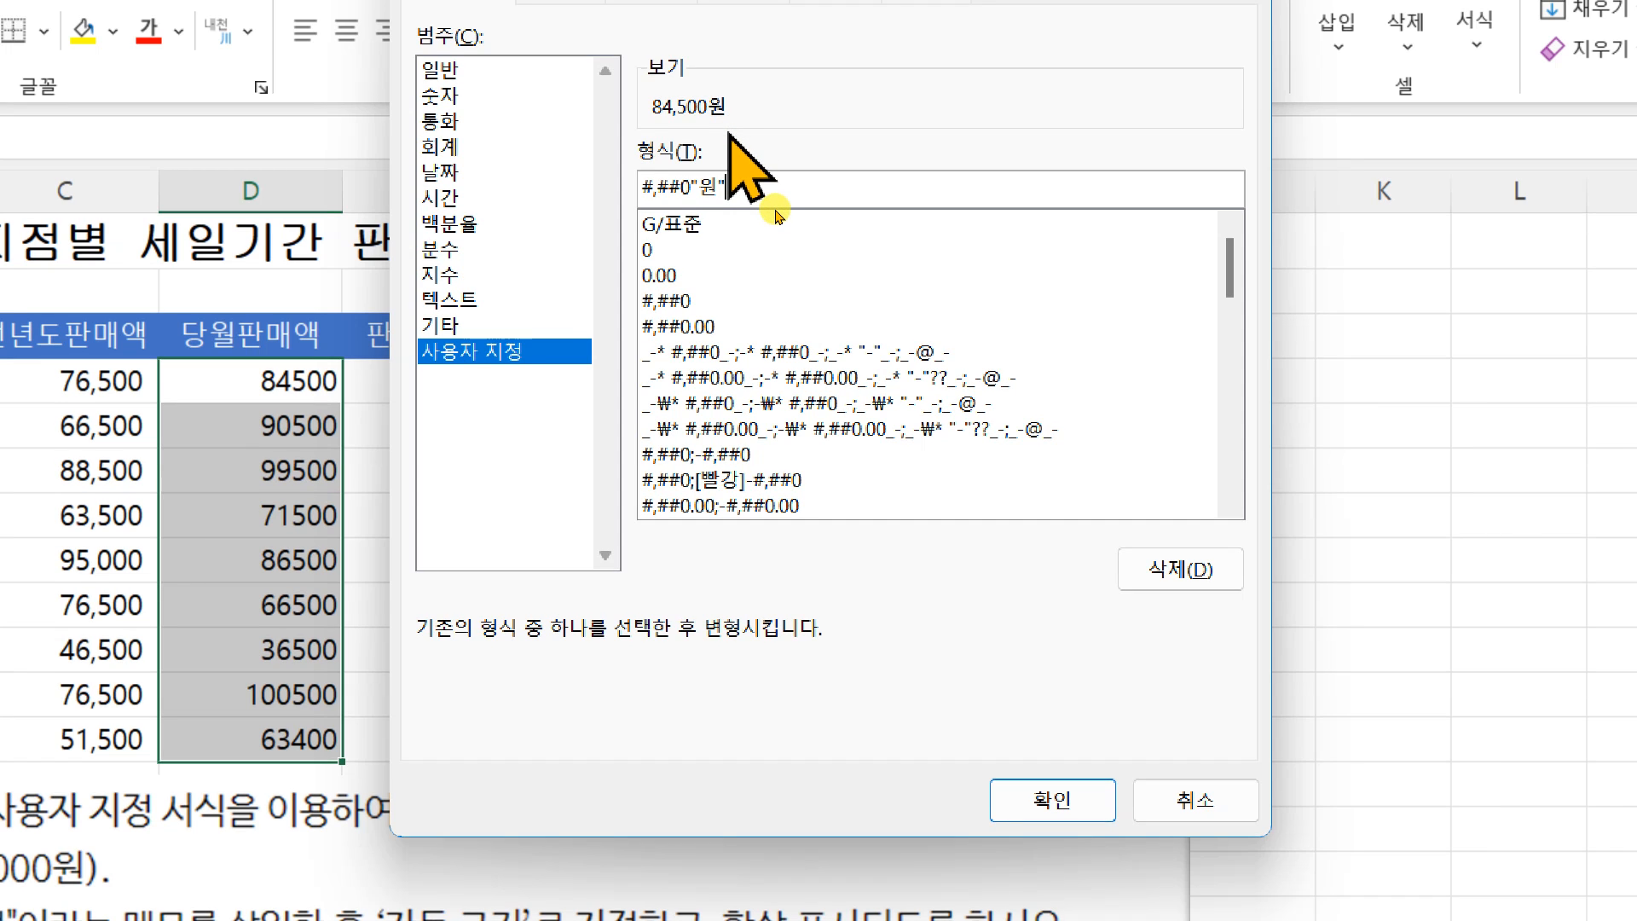
key("Escape")
left_click(976, 655)
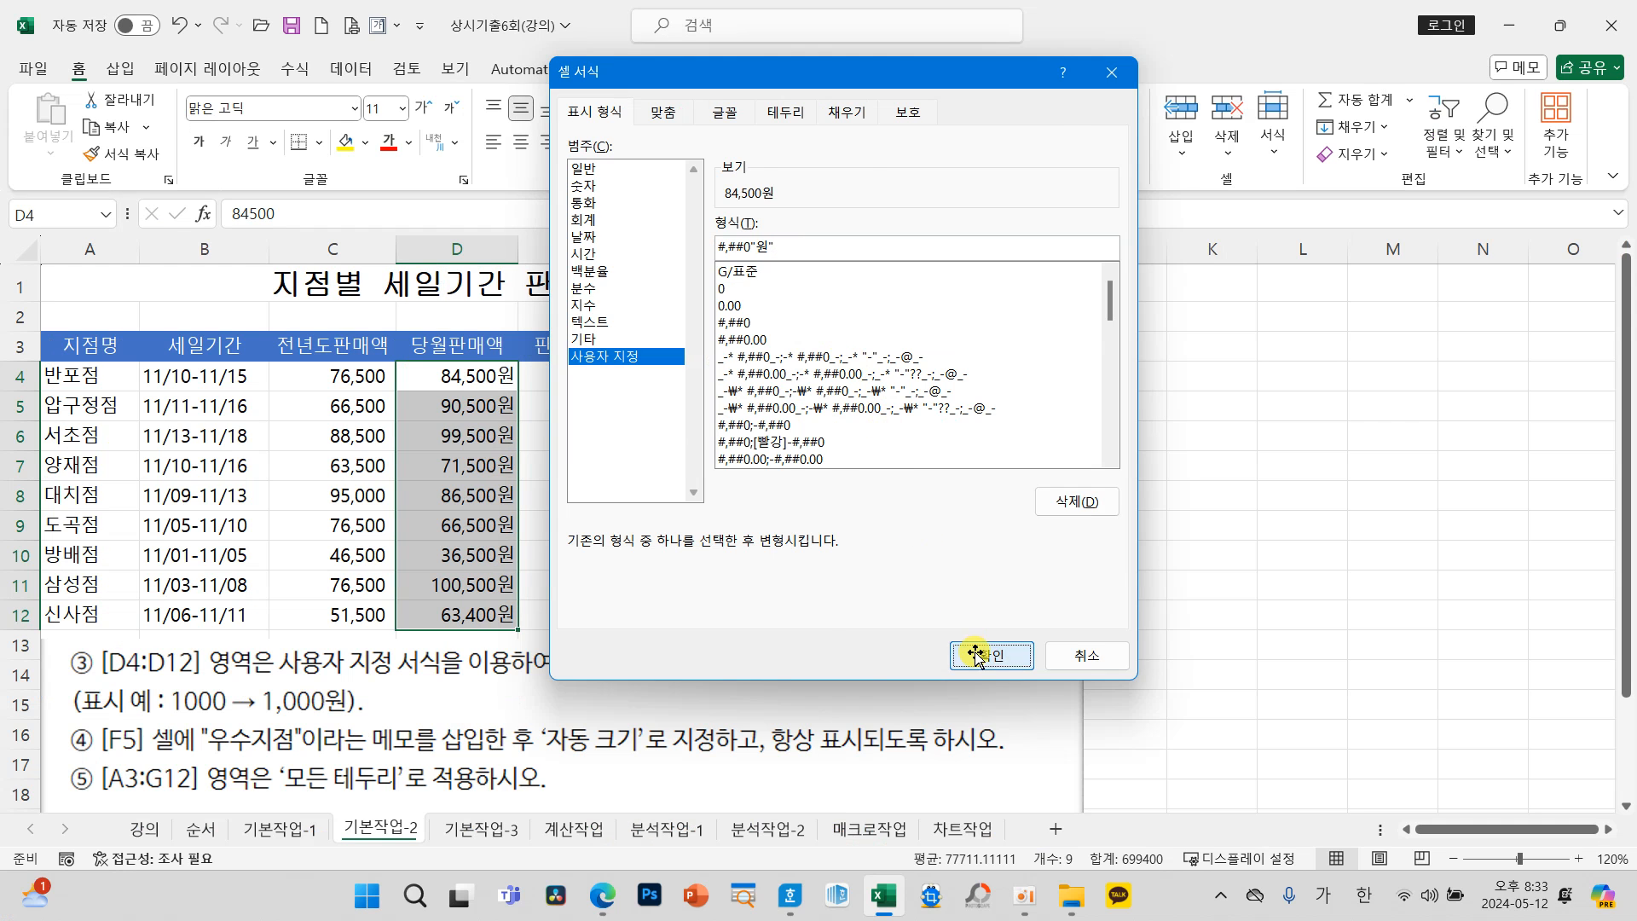
left_click(477, 566)
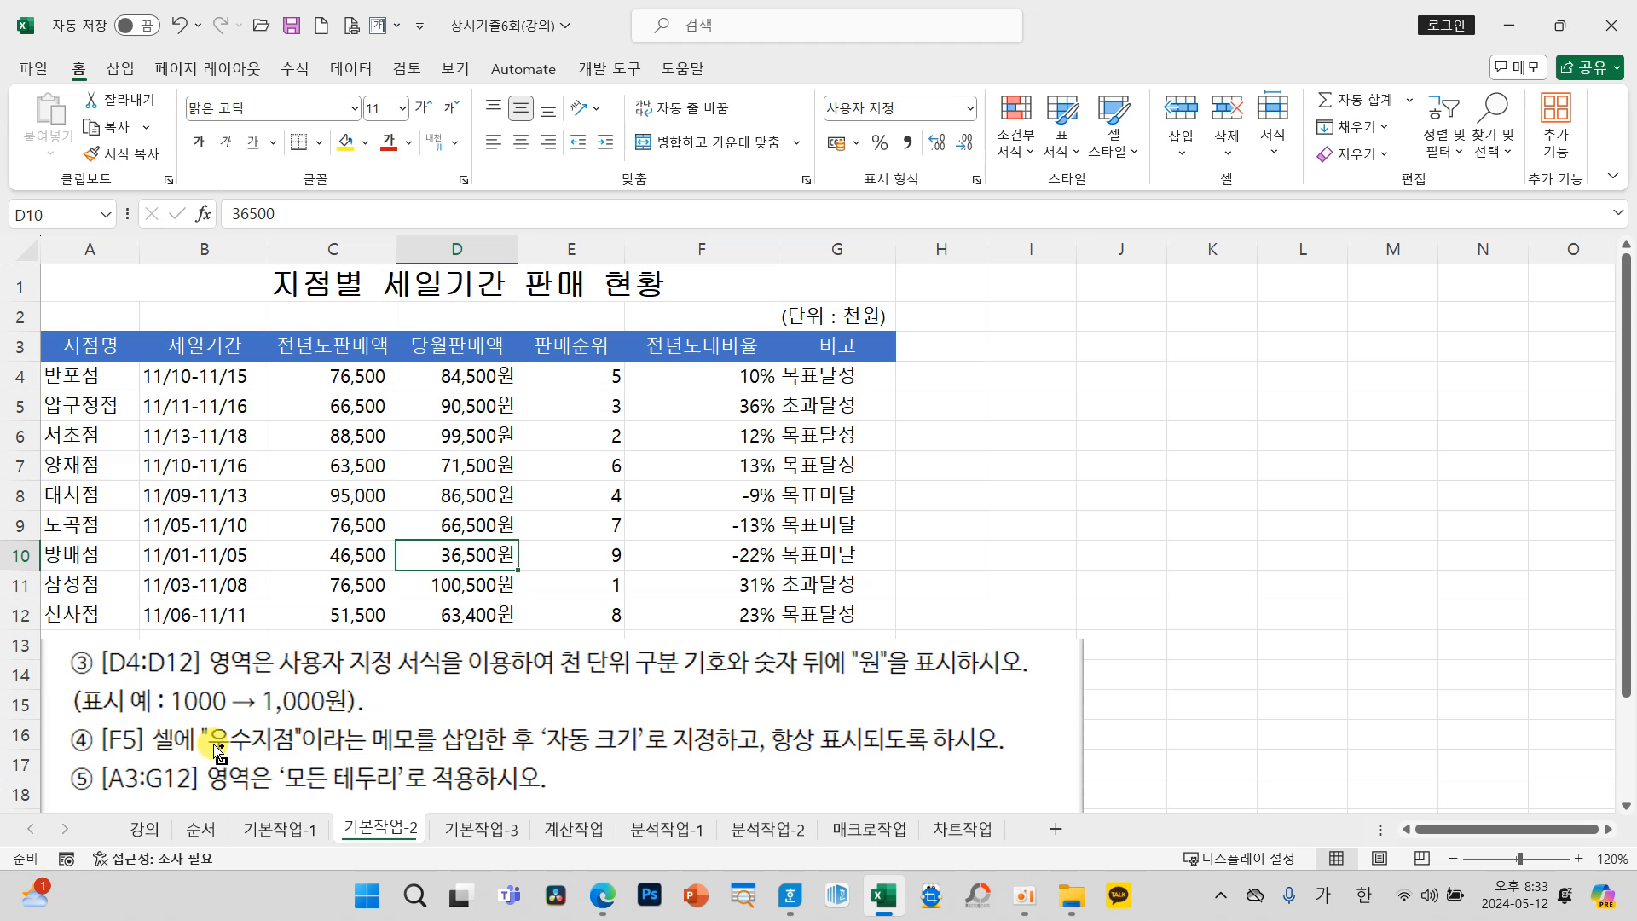
left_click_drag(73, 714, 158, 762)
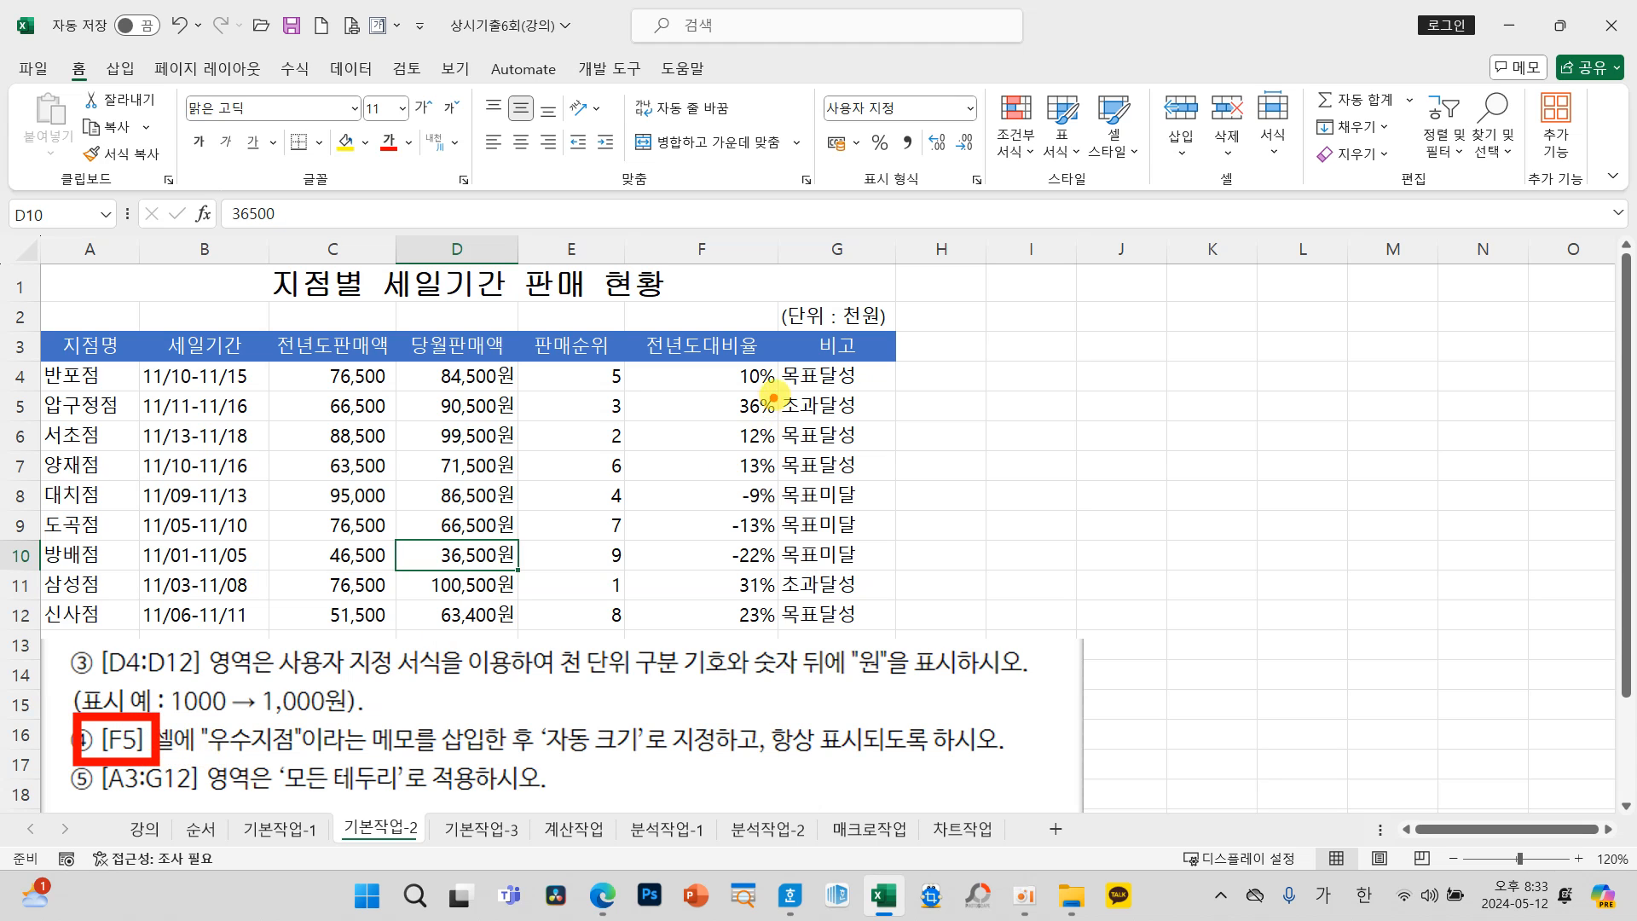
mouse_move(721, 391)
left_mouse_down()
mouse_move(641, 409)
mouse_move(739, 395)
left_mouse_up()
left_click(691, 406)
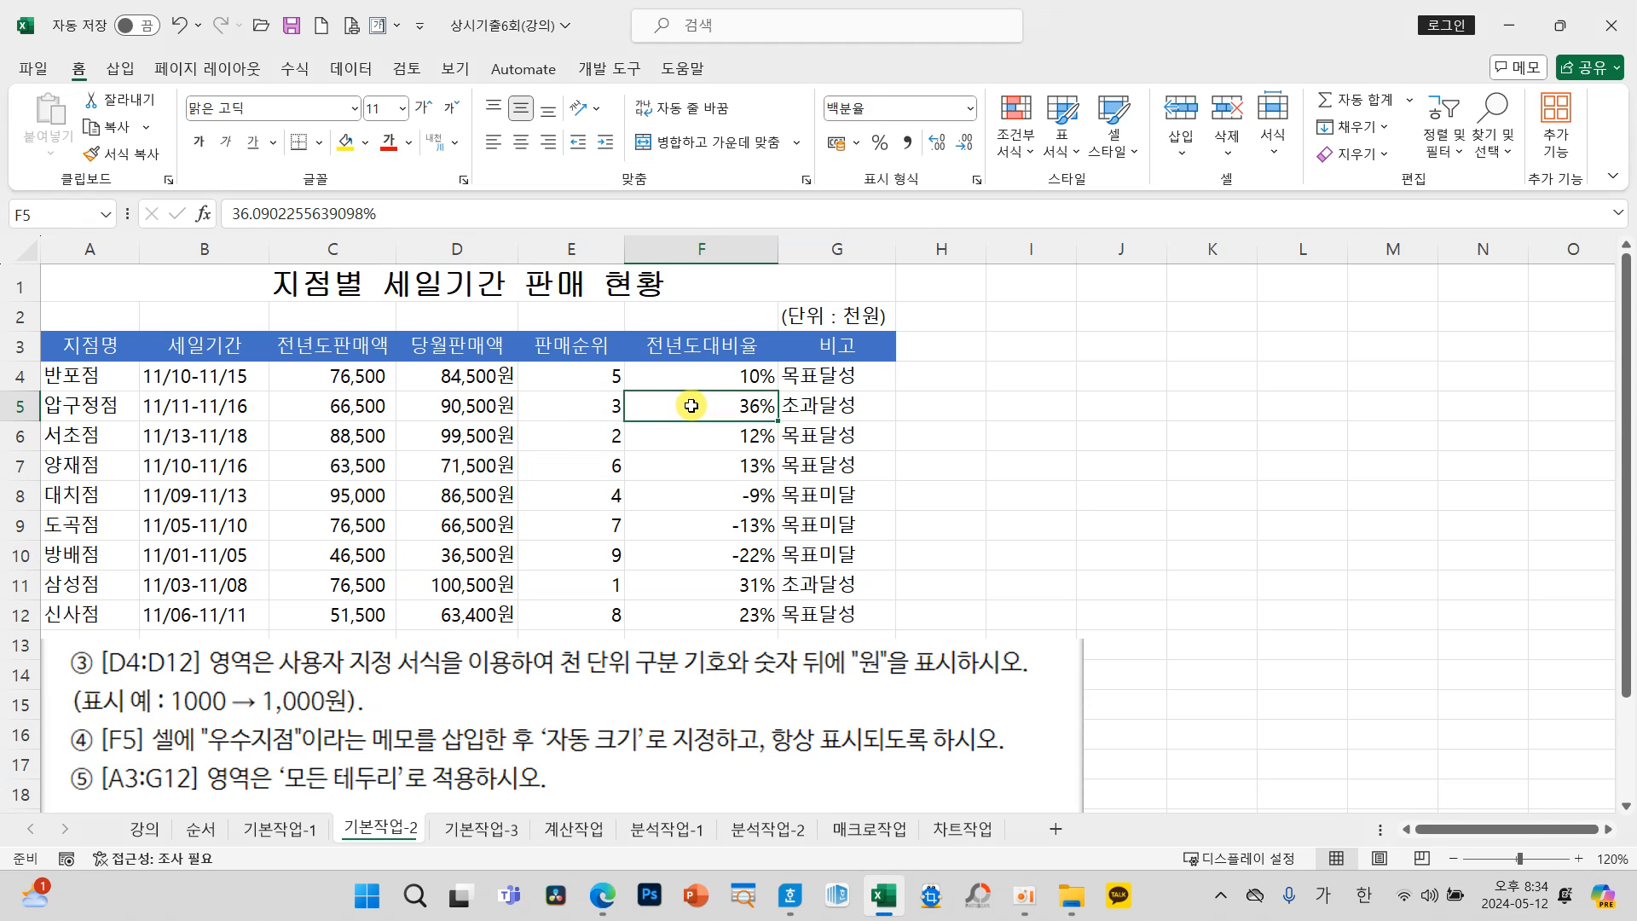
mouse_move(672, 410)
left_mouse_down()
mouse_move(473, 388)
mouse_move(68, 248)
mouse_move(80, 281)
left_mouse_up()
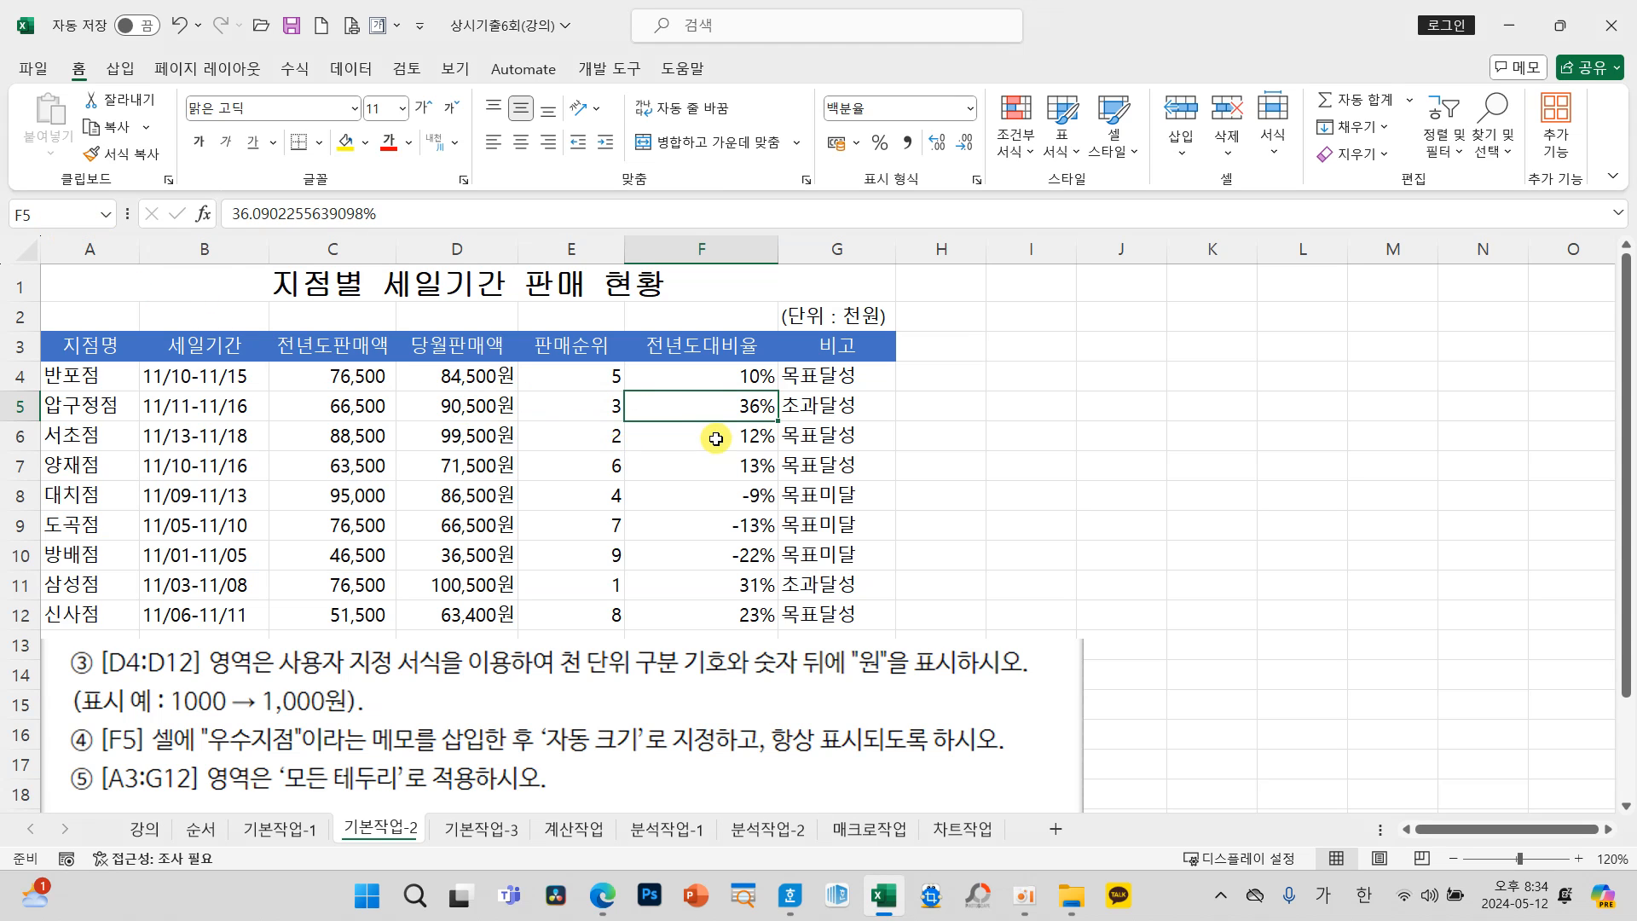
right_click(705, 411)
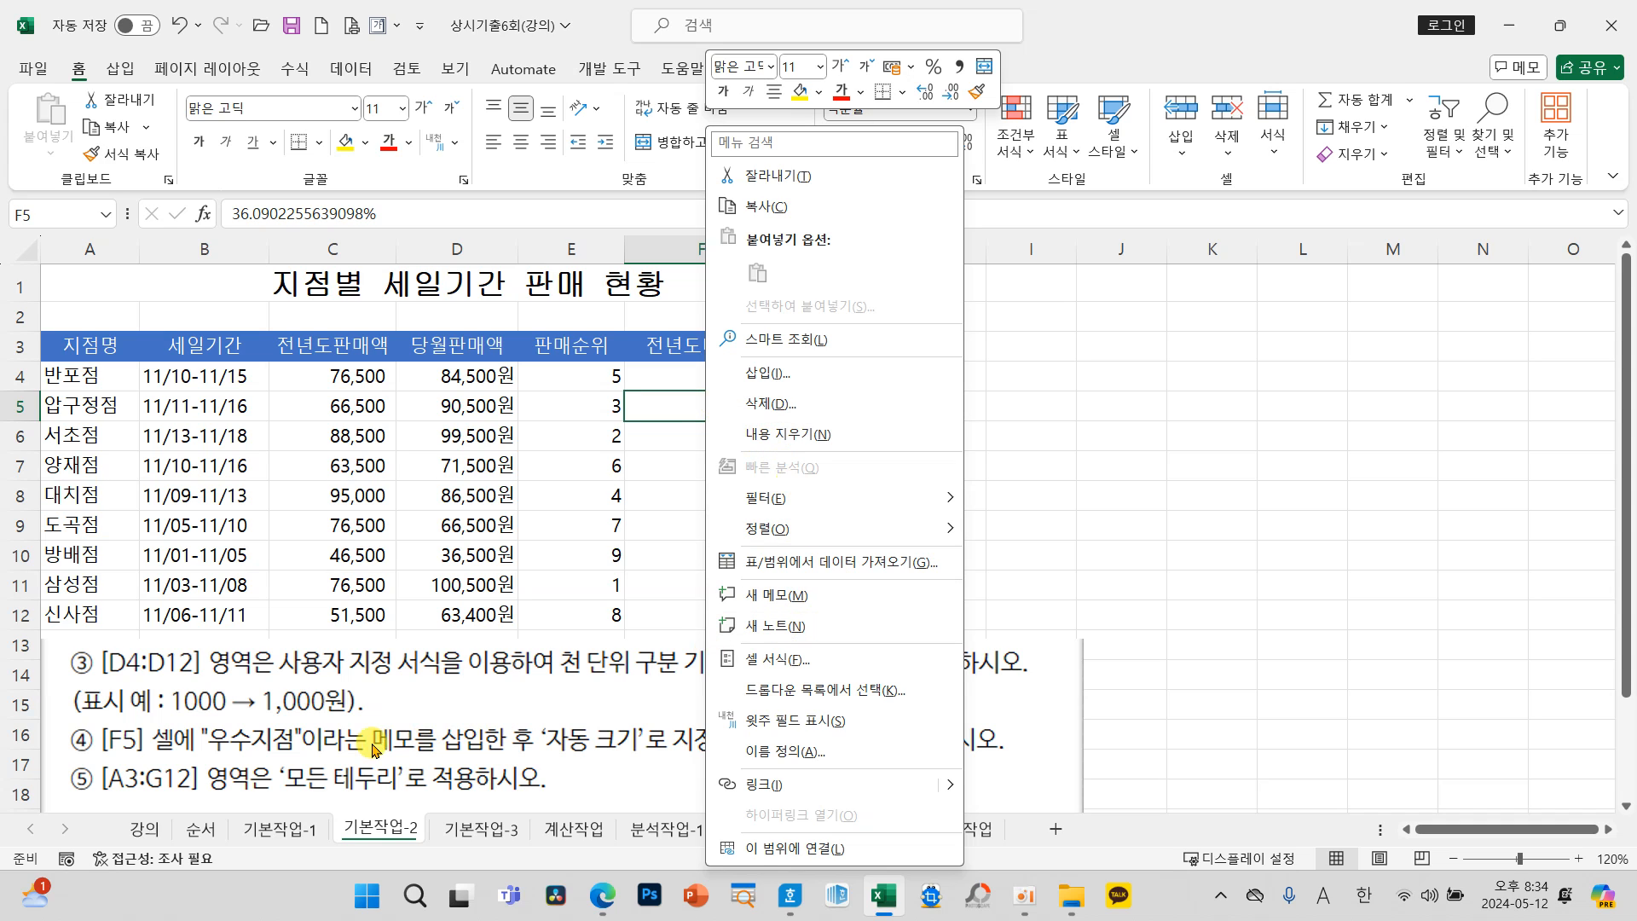
mouse_move(350, 715)
left_mouse_down()
mouse_move(446, 772)
mouse_move(507, 763)
left_mouse_up()
mouse_move(435, 715)
left_mouse_down()
mouse_move(612, 636)
mouse_move(699, 632)
left_mouse_up()
left_click_drag(701, 638, 677, 662)
left_click_drag(710, 604, 829, 645)
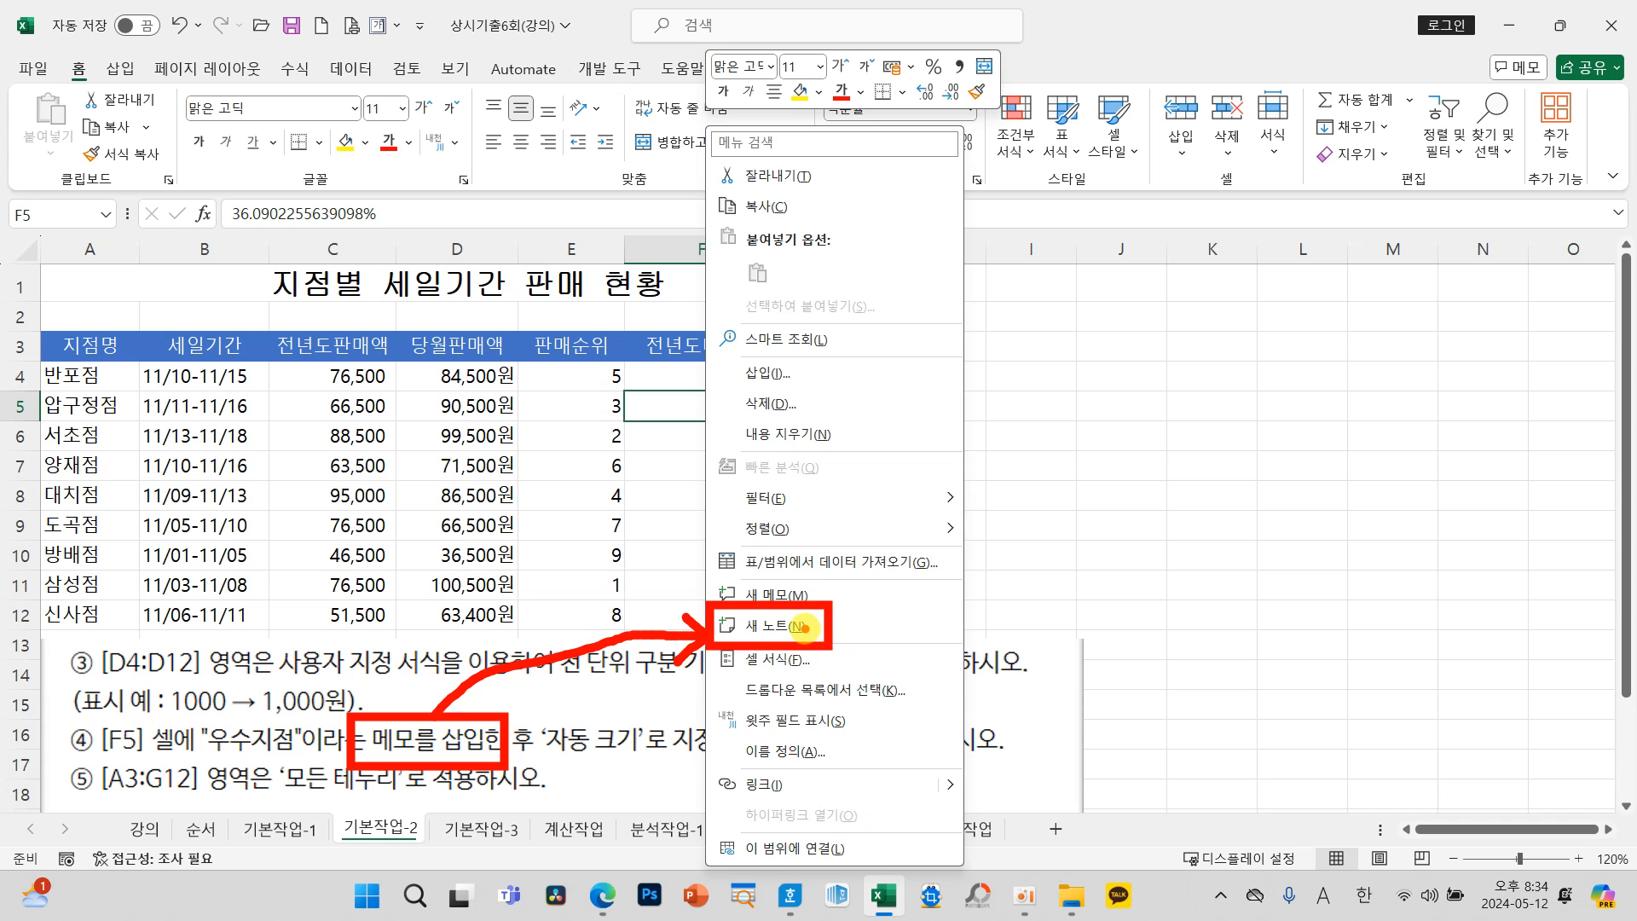
key("Escape")
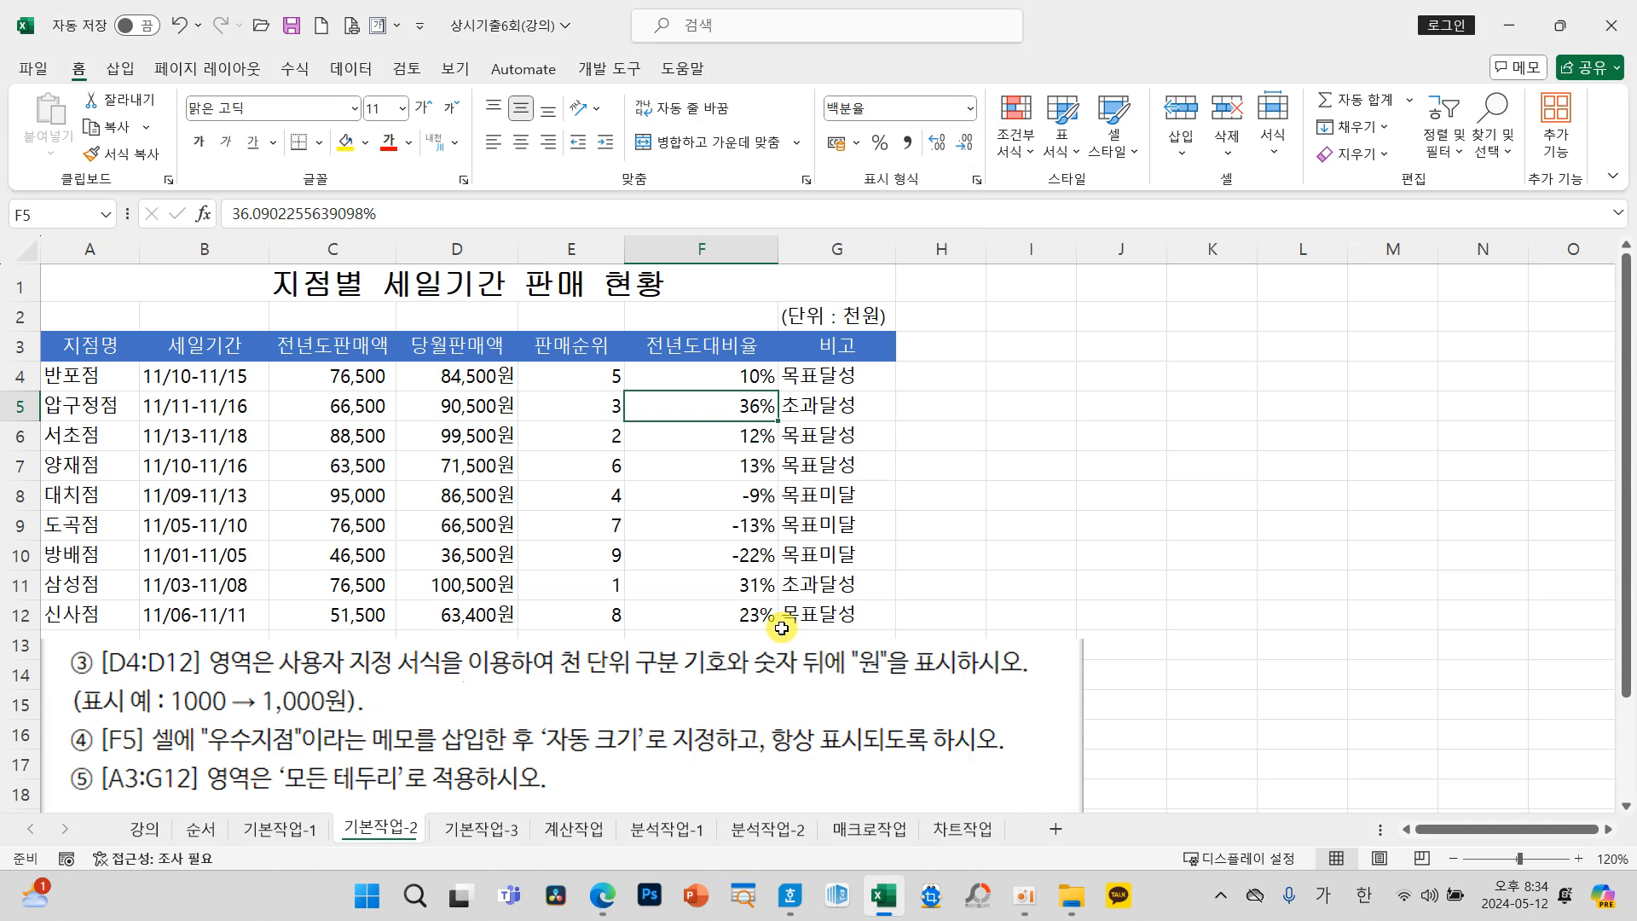
Step: Insert a note in cell F5, clear its default author text and enter 우수지점
right_click(723, 407)
left_click(815, 625)
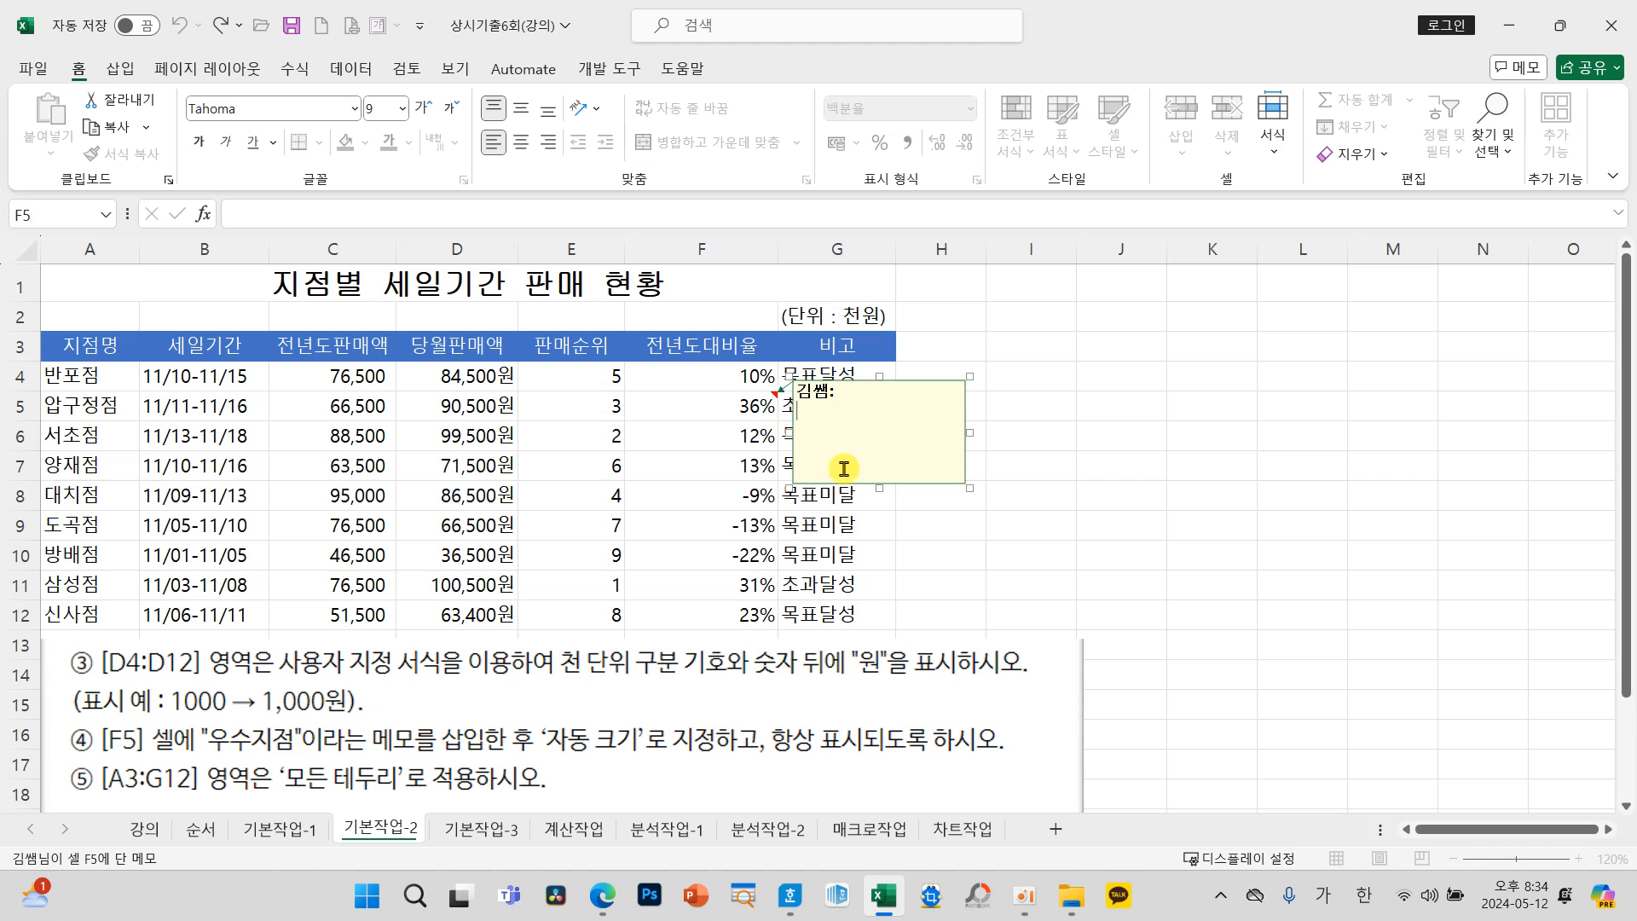
key("BackSpace")
key("BackSpace")
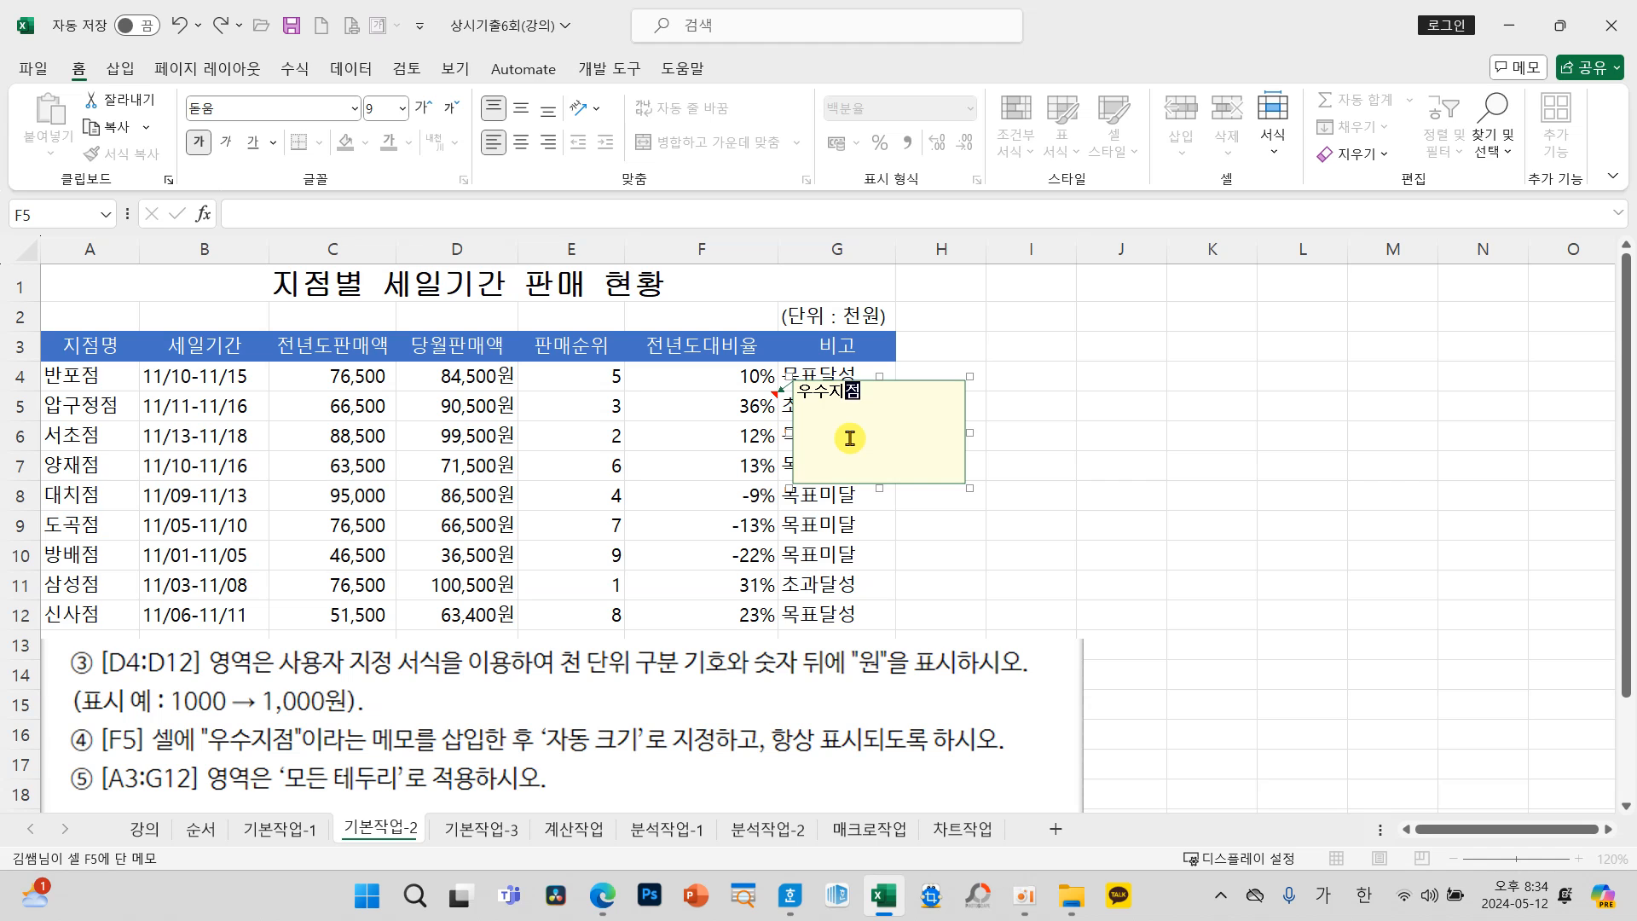
left_click(1150, 465)
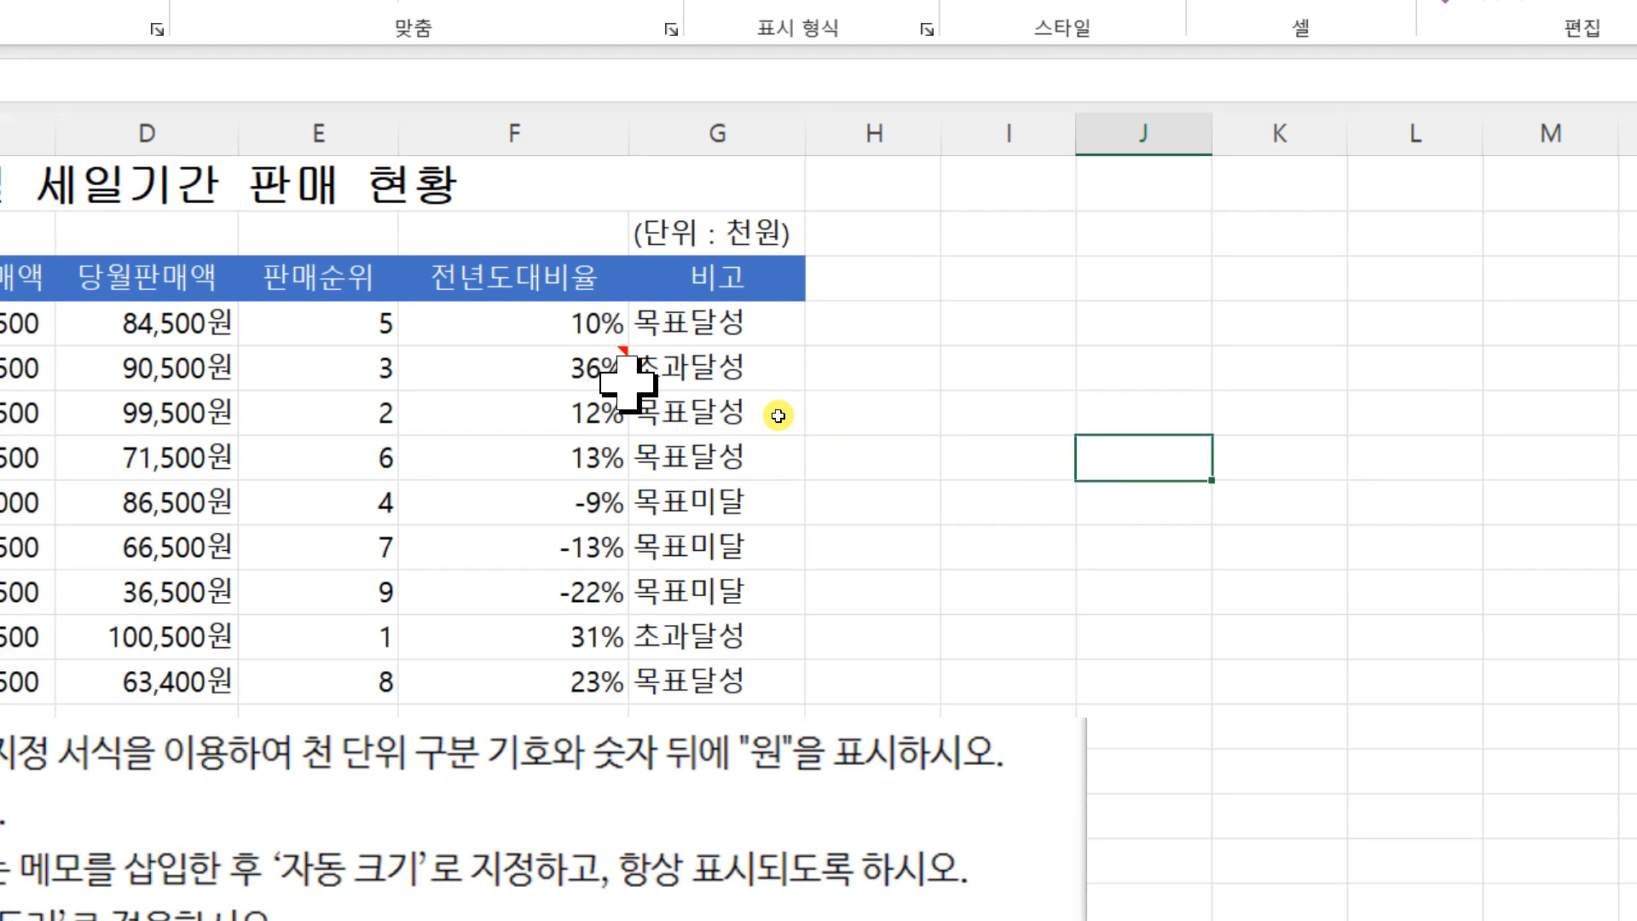
Step: Set the note on cell F5 to be always displayed
mouse_move(775, 399)
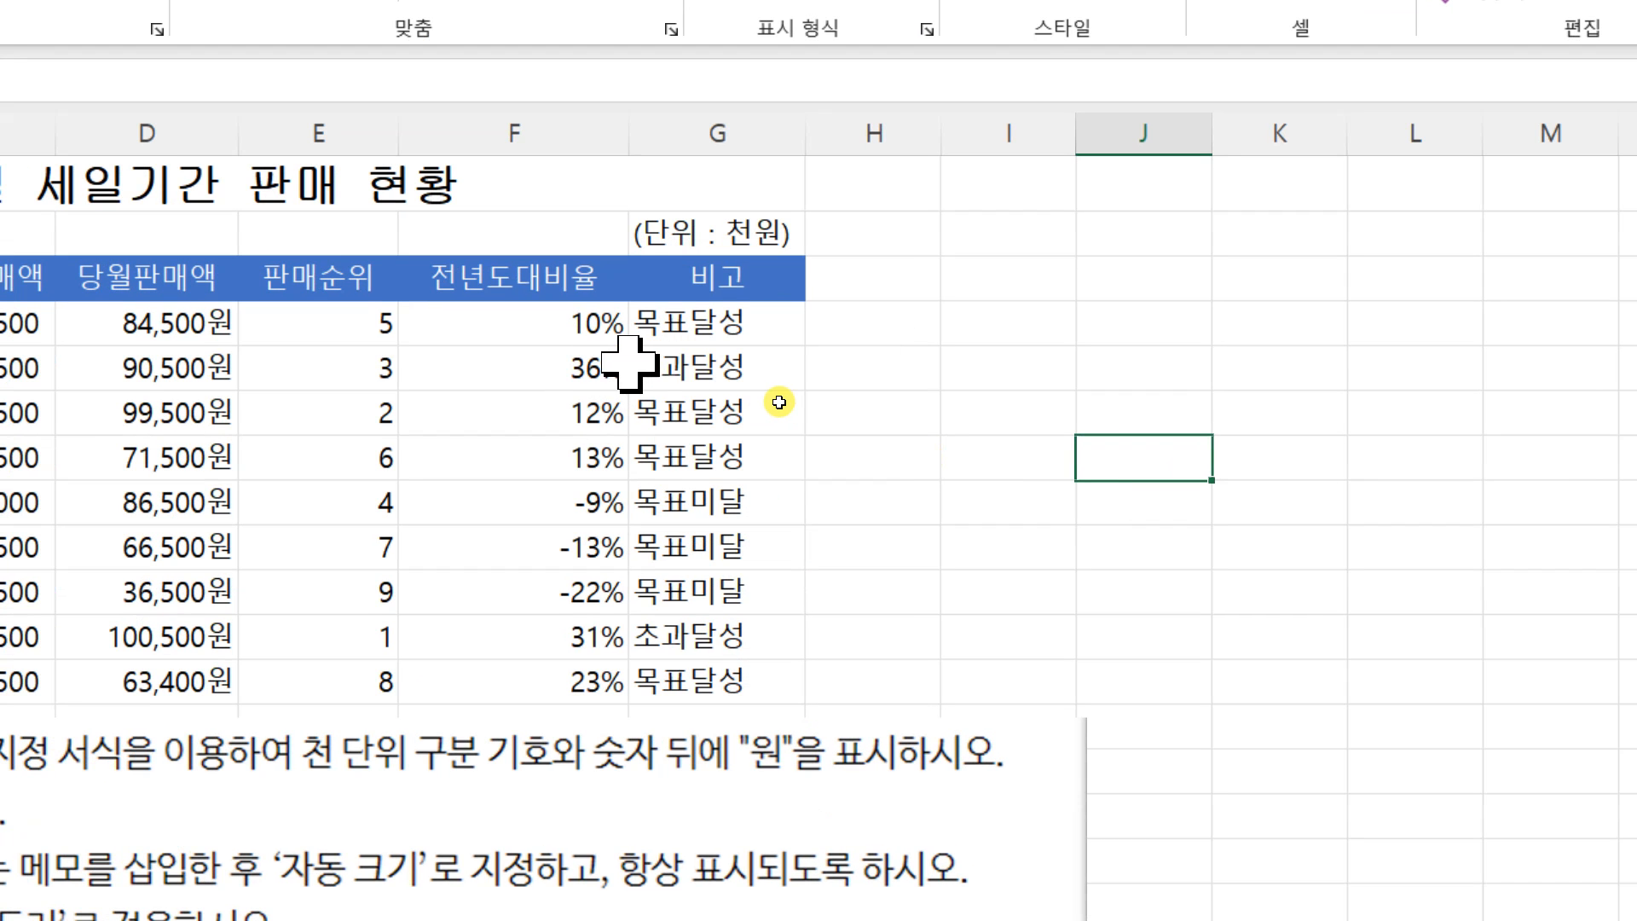
mouse_move(597, 366)
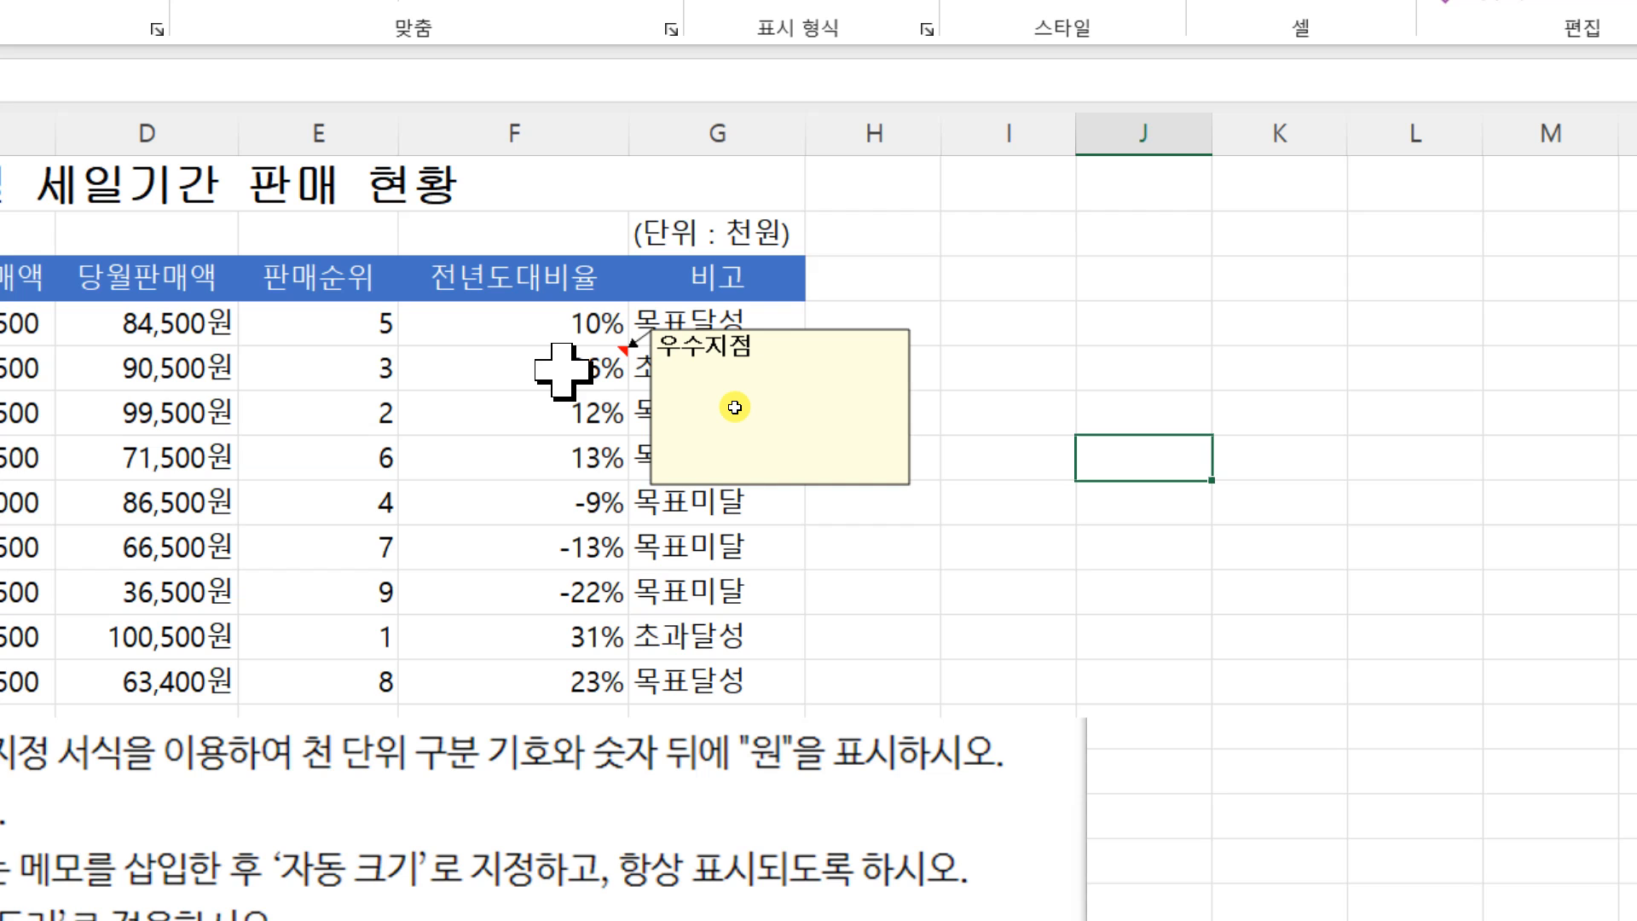
right_click(553, 375)
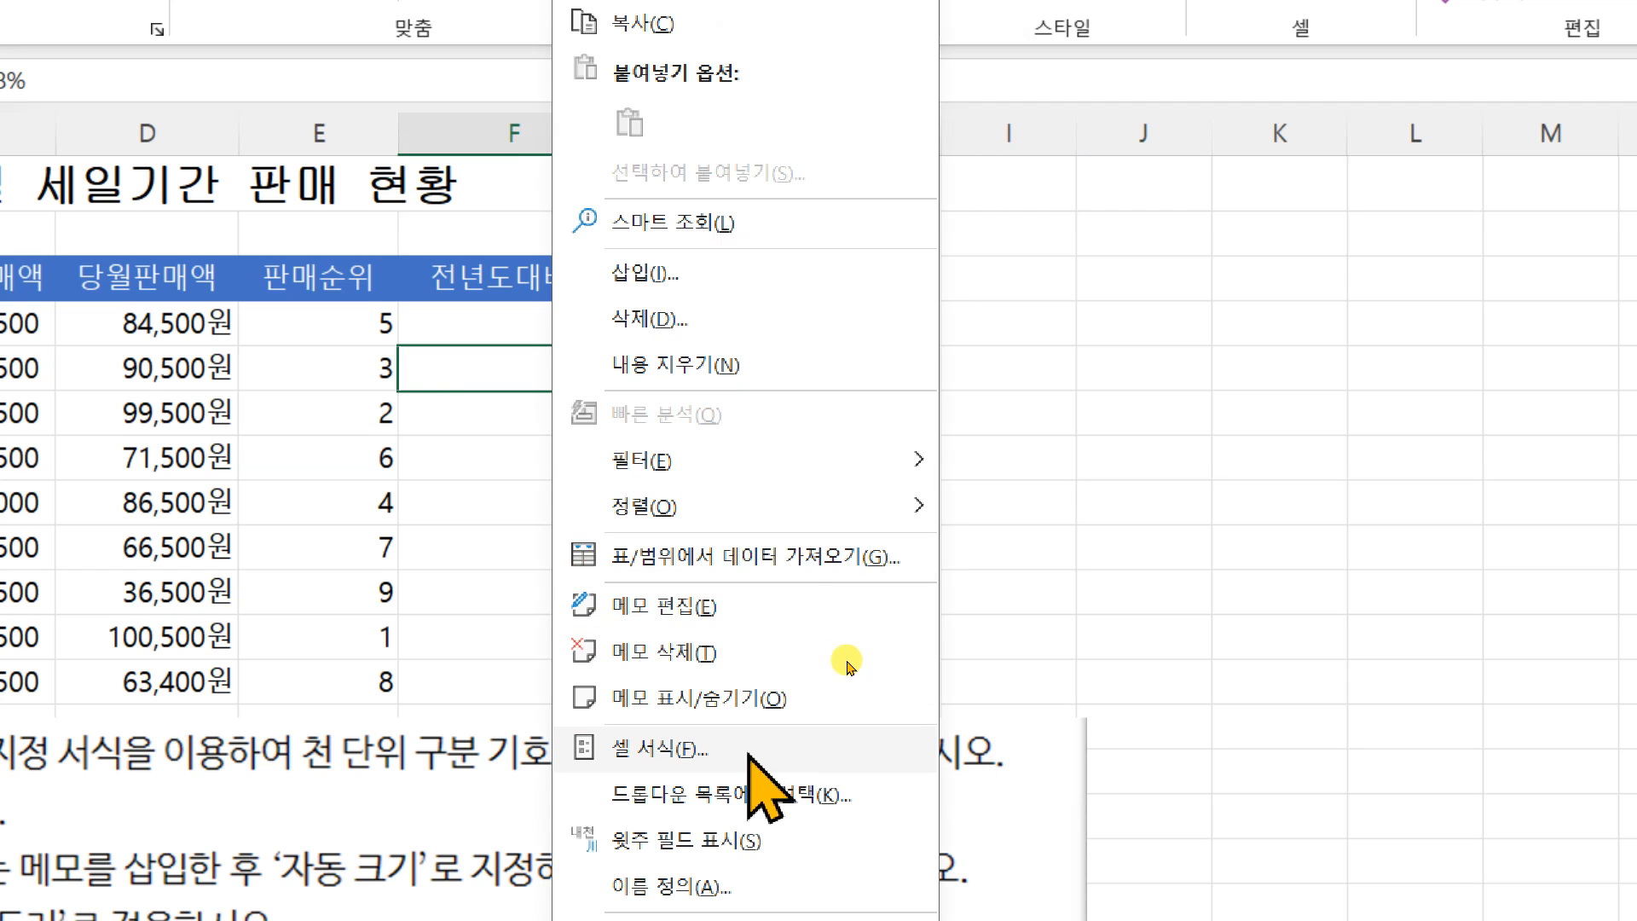
left_click(712, 699)
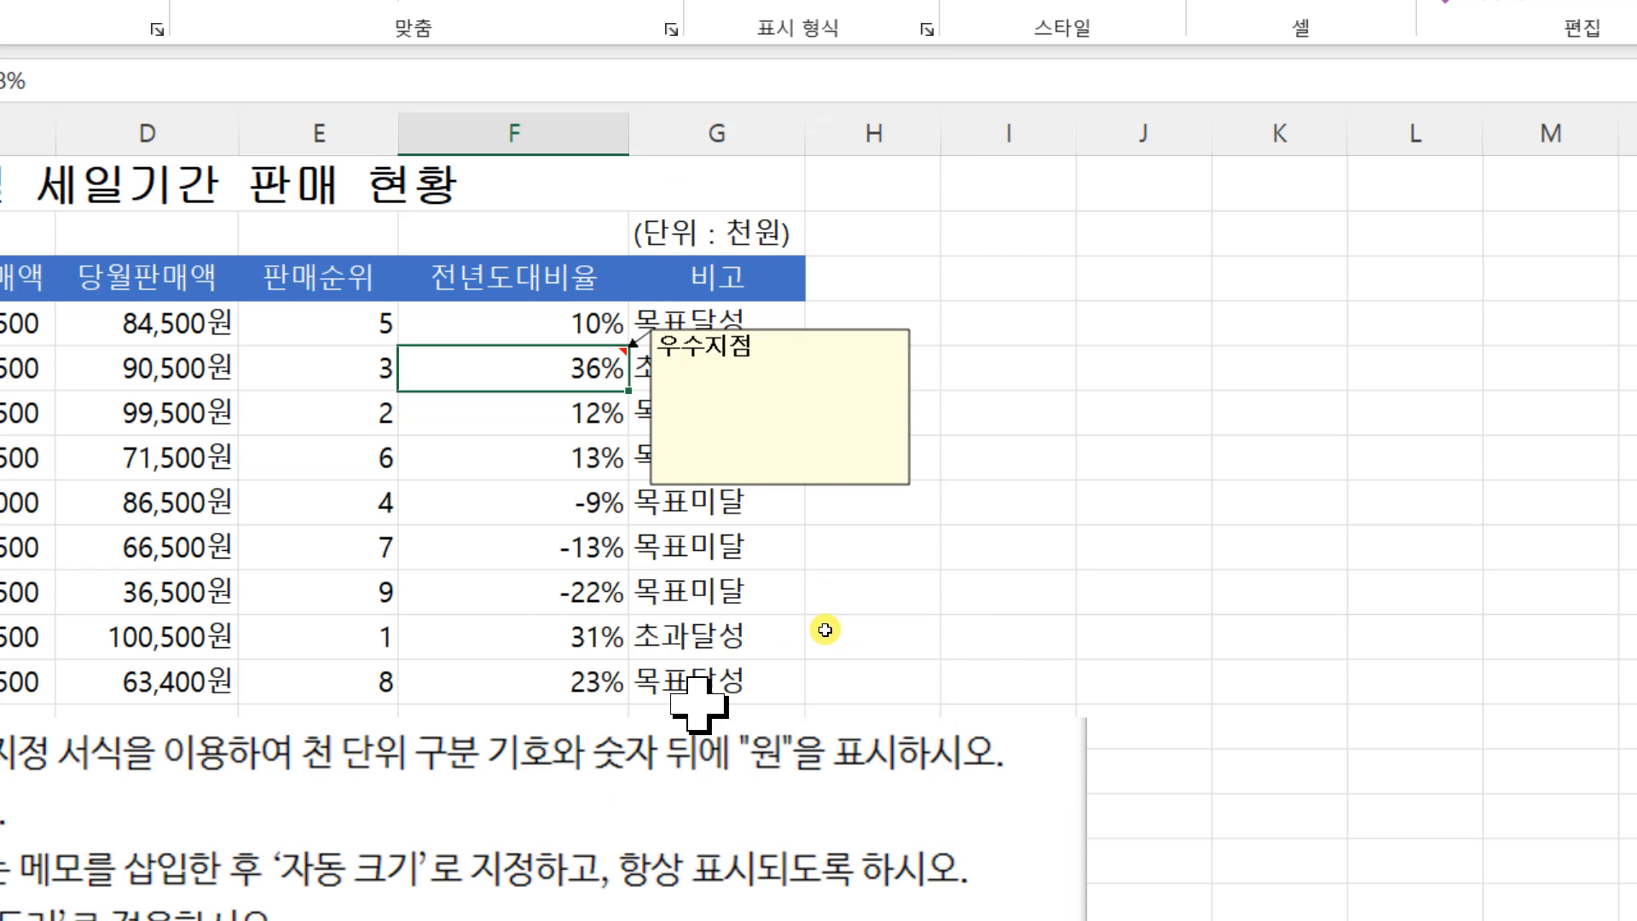
left_click(1015, 588)
left_click(1053, 281)
left_click(1140, 503)
left_click(972, 589)
left_click(1023, 371)
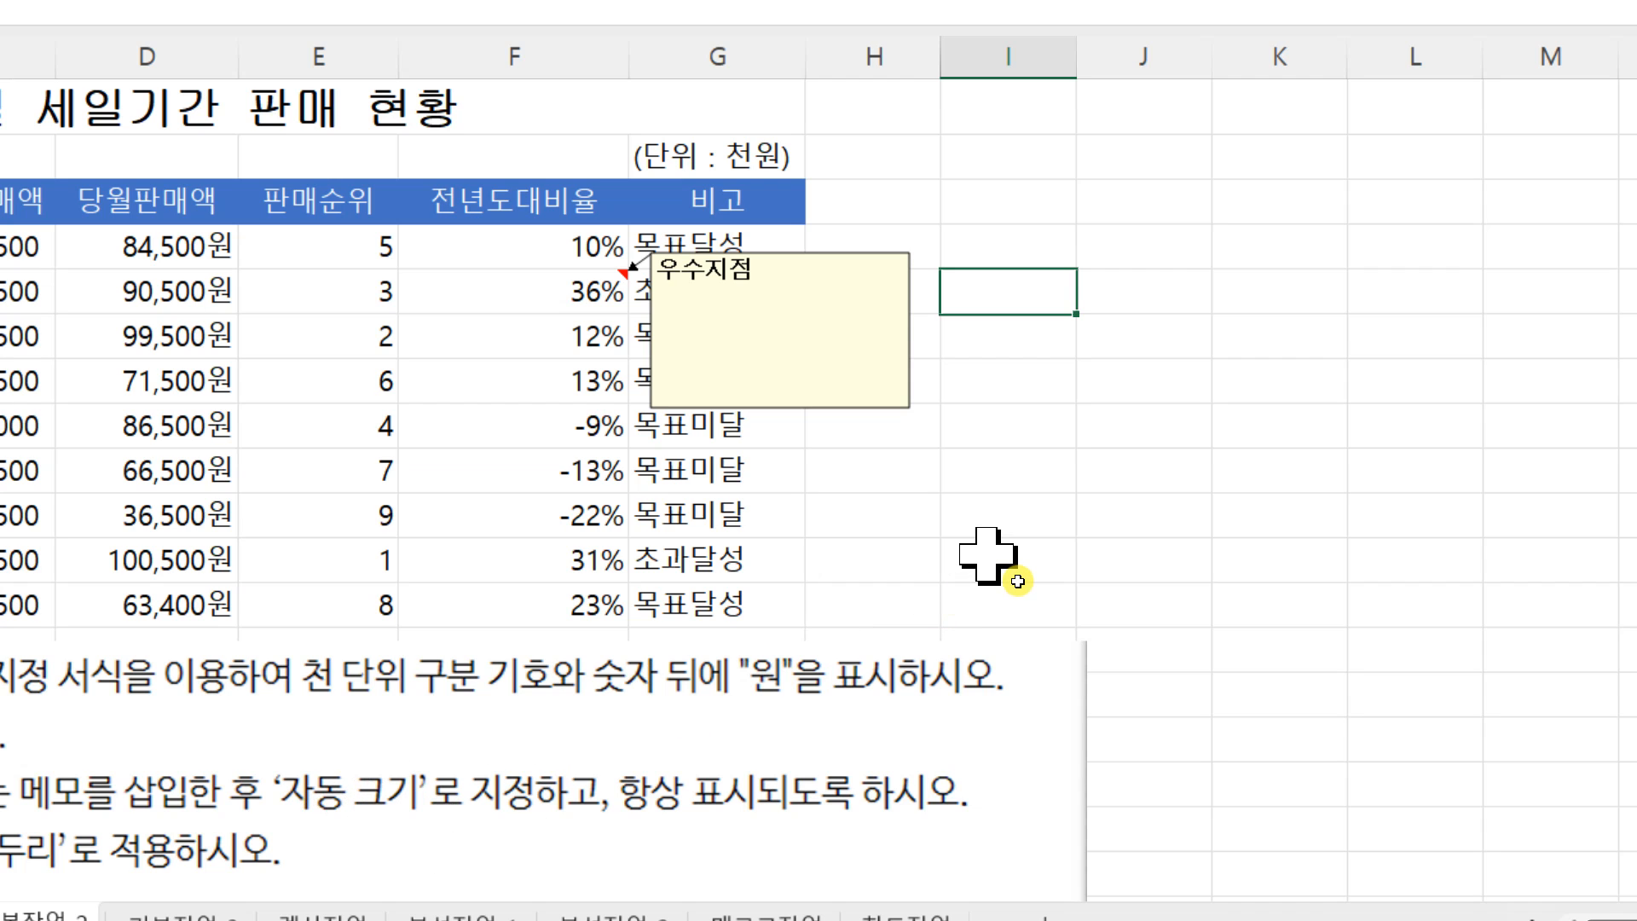
left_click(880, 405)
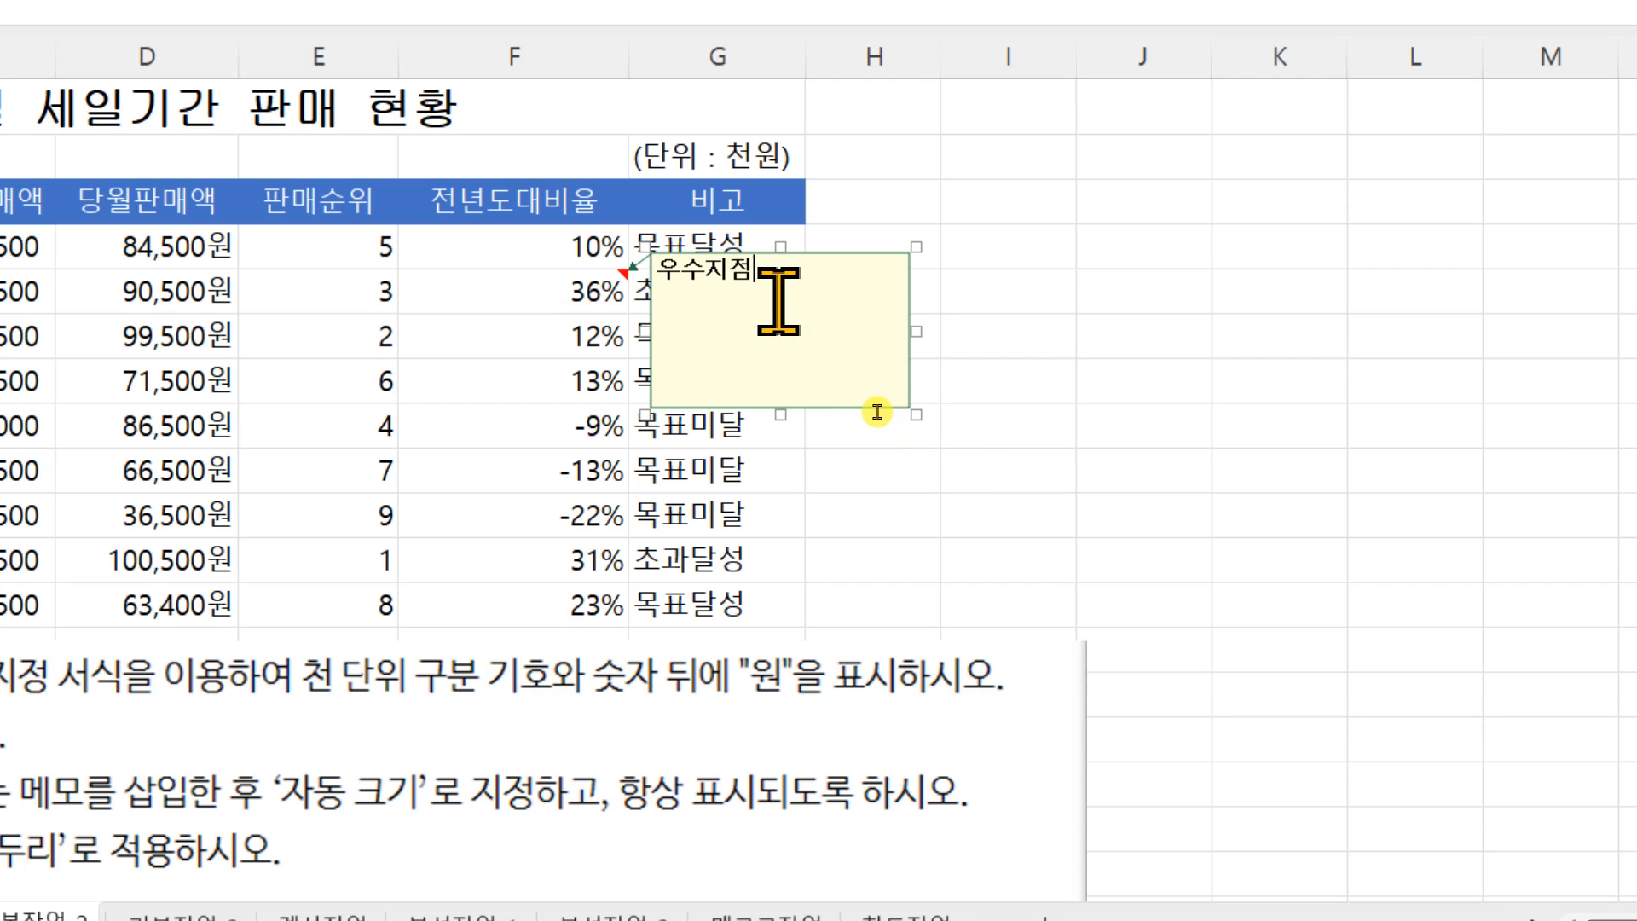
right_click(781, 307)
left_click(904, 761)
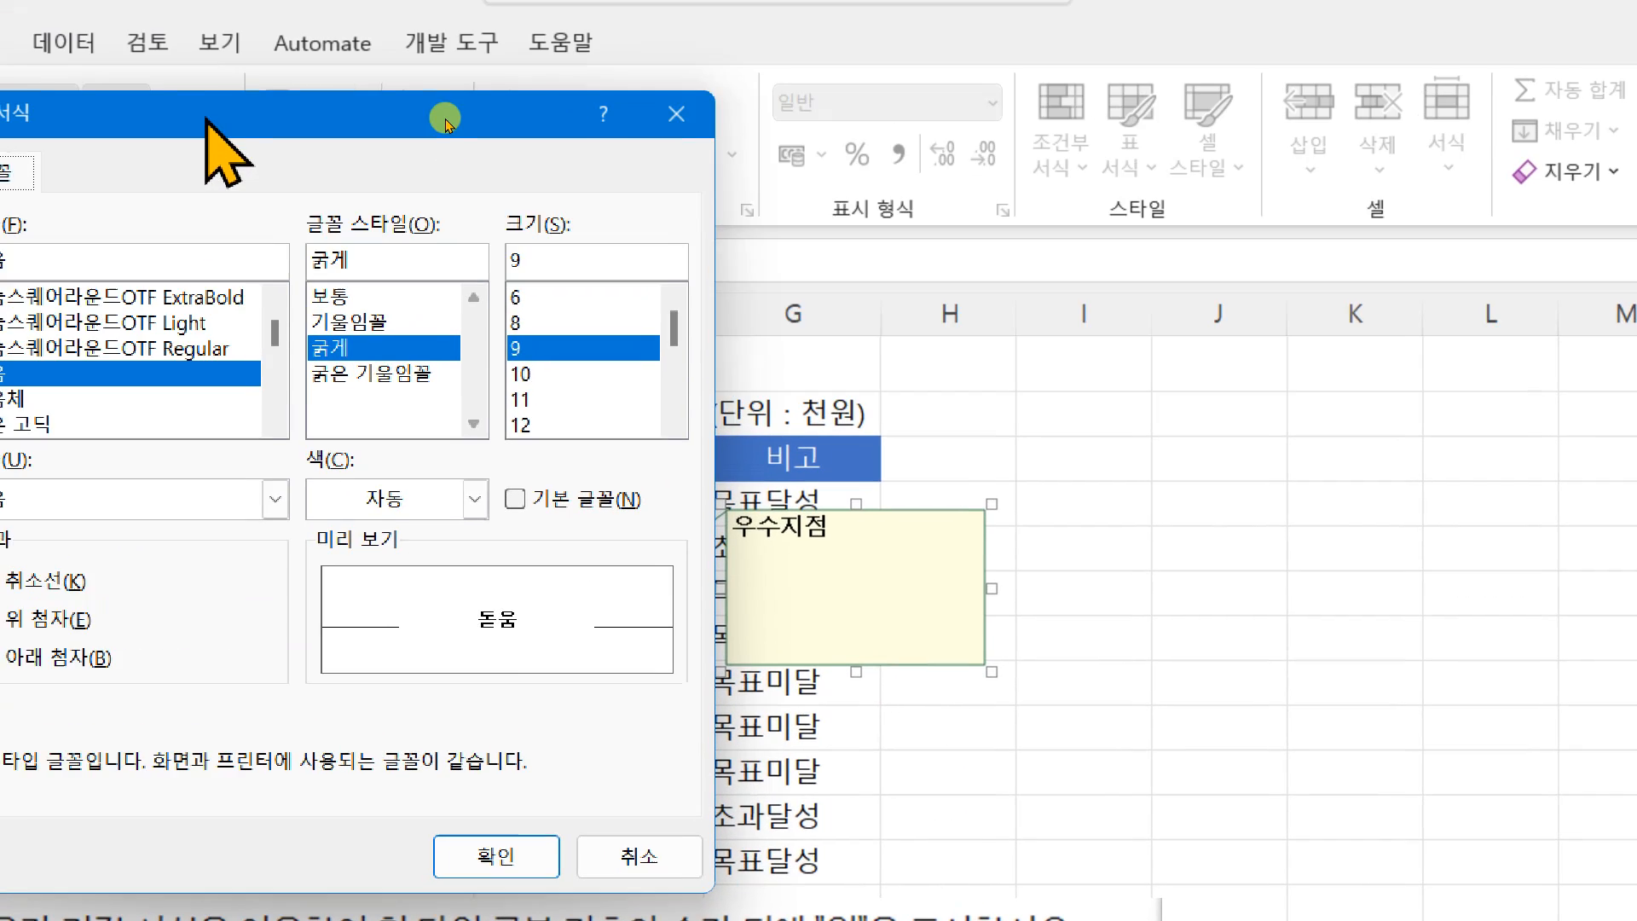
left_click_drag(445, 120, 1002, 224)
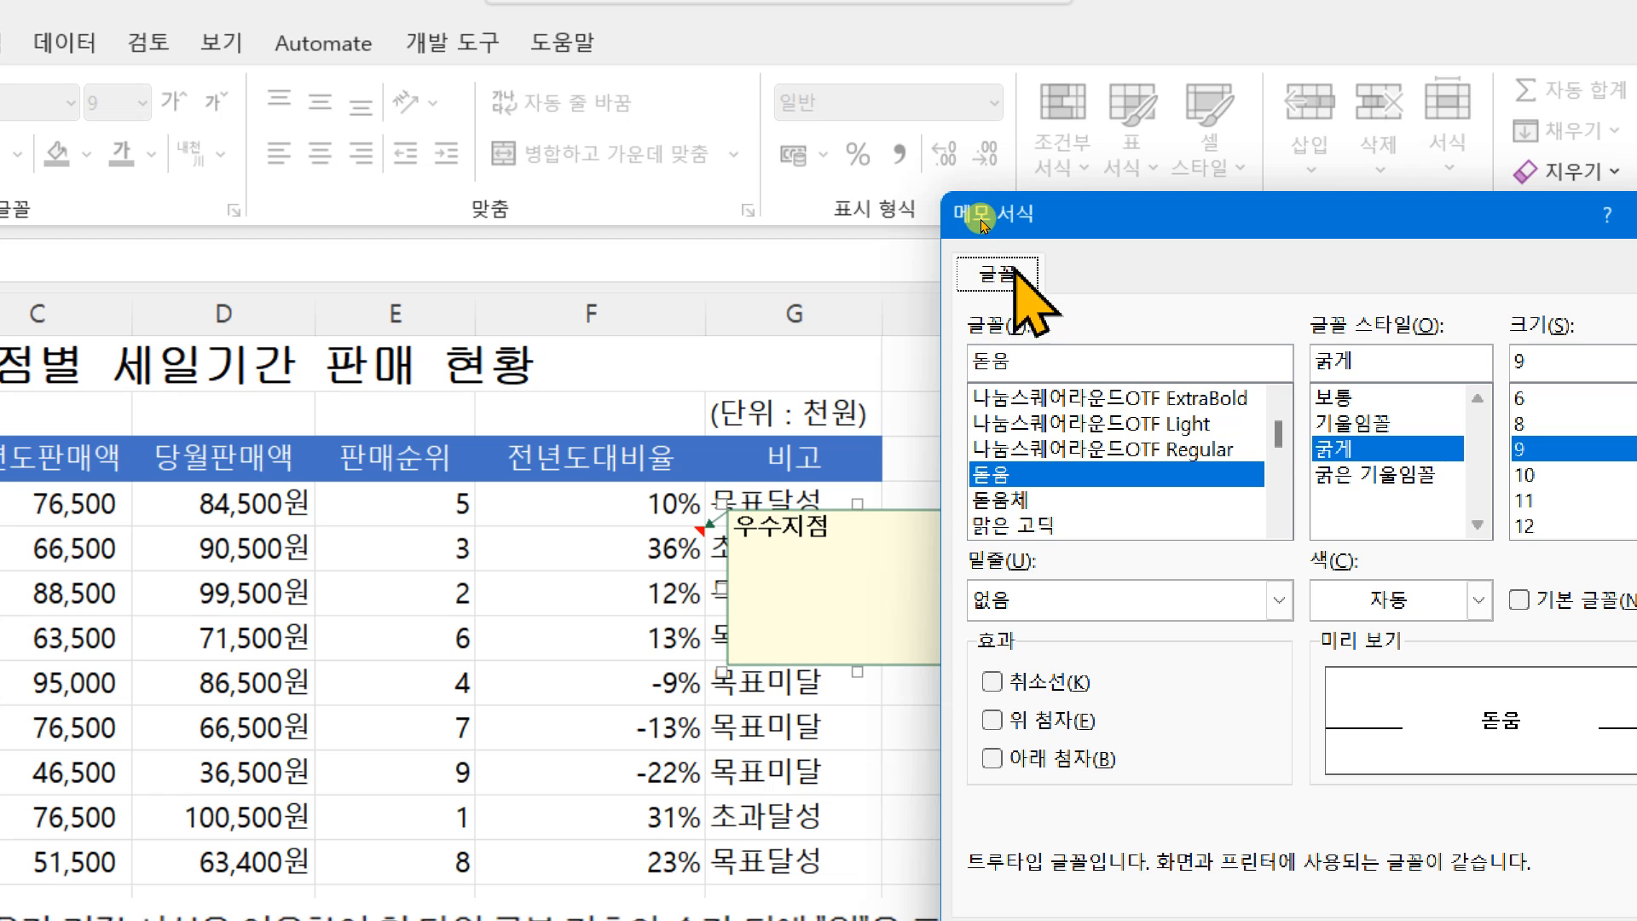
left_click_drag(1058, 220, 866, 155)
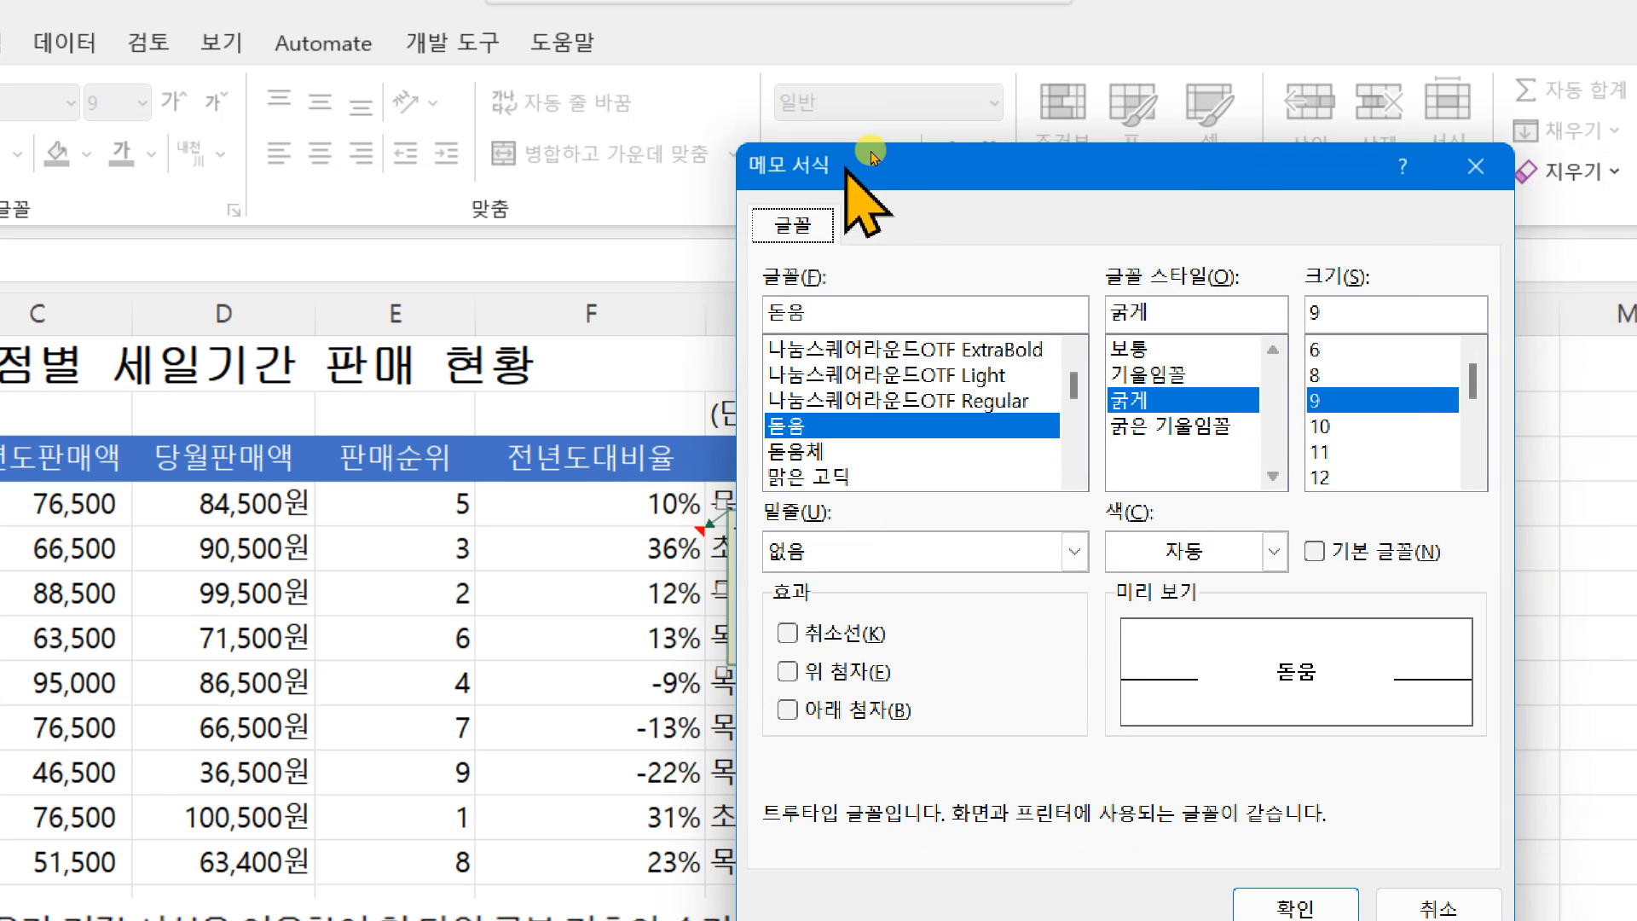
left_click(1401, 166)
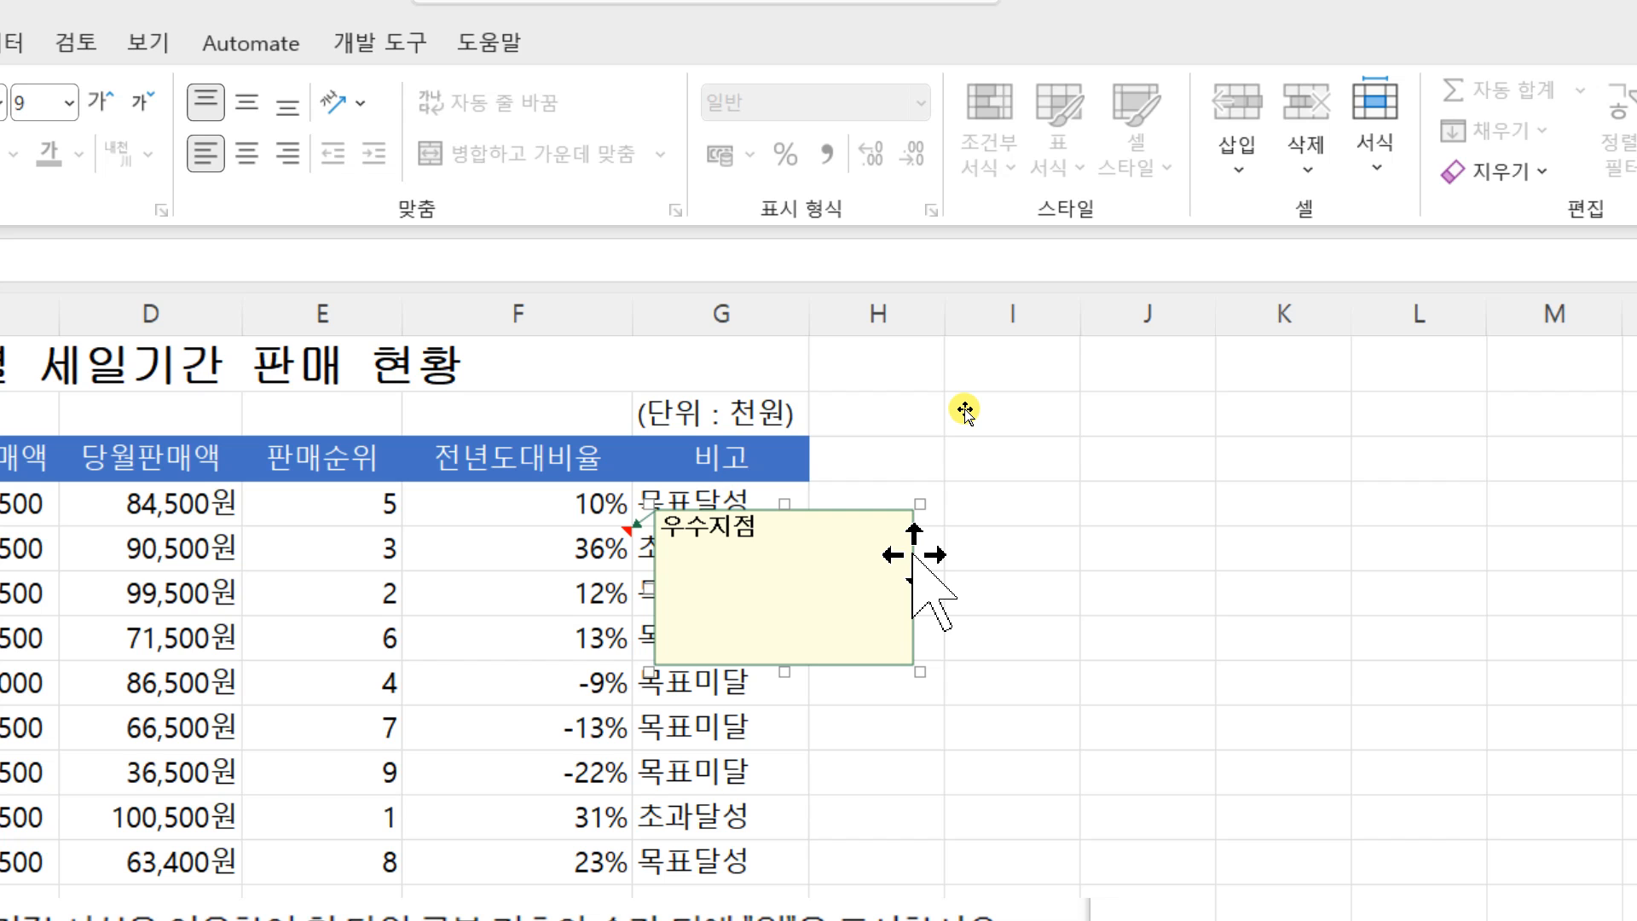
Step: Turn on 자동 크기 in the alignment settings of the 우수지점 note and deselect the note
right_click(912, 552)
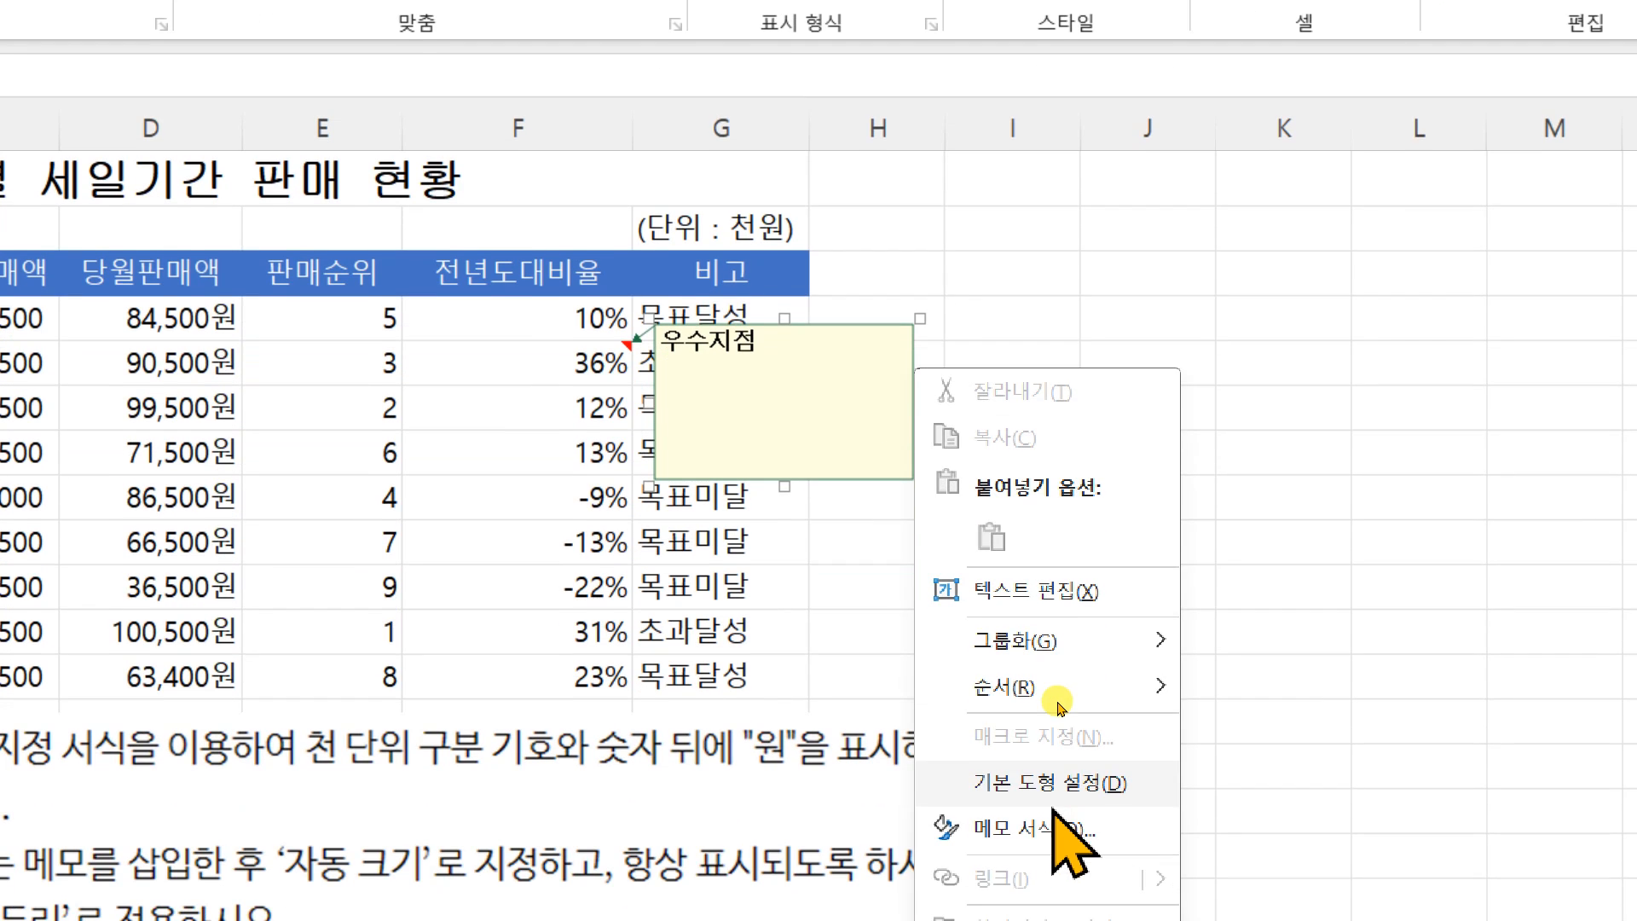
left_click(1053, 828)
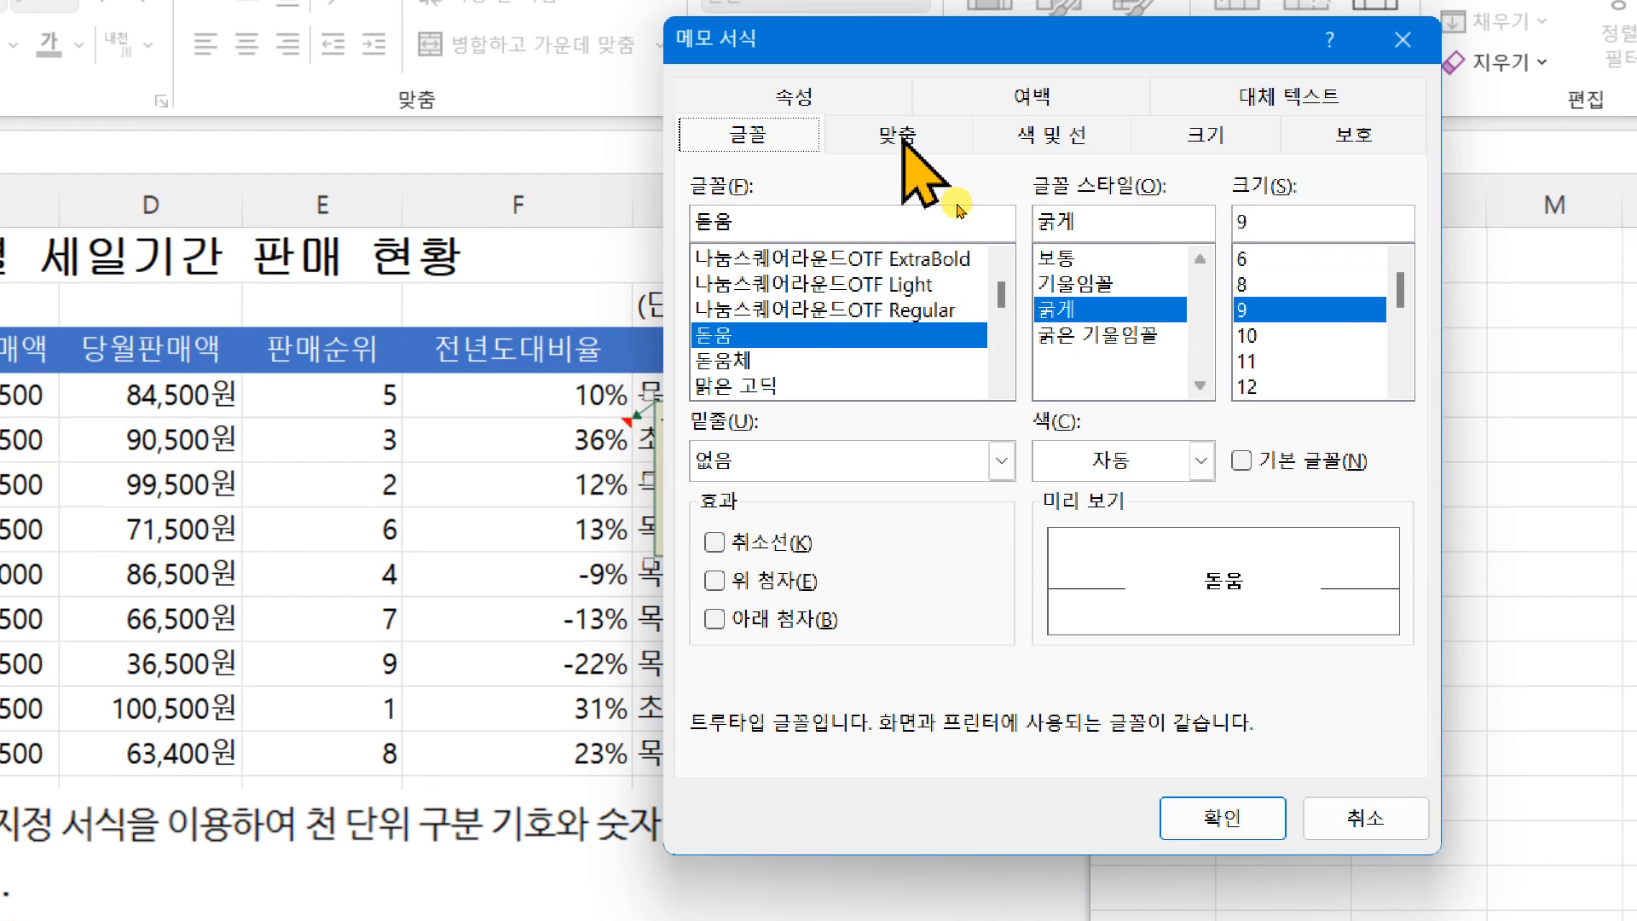
left_click(904, 45)
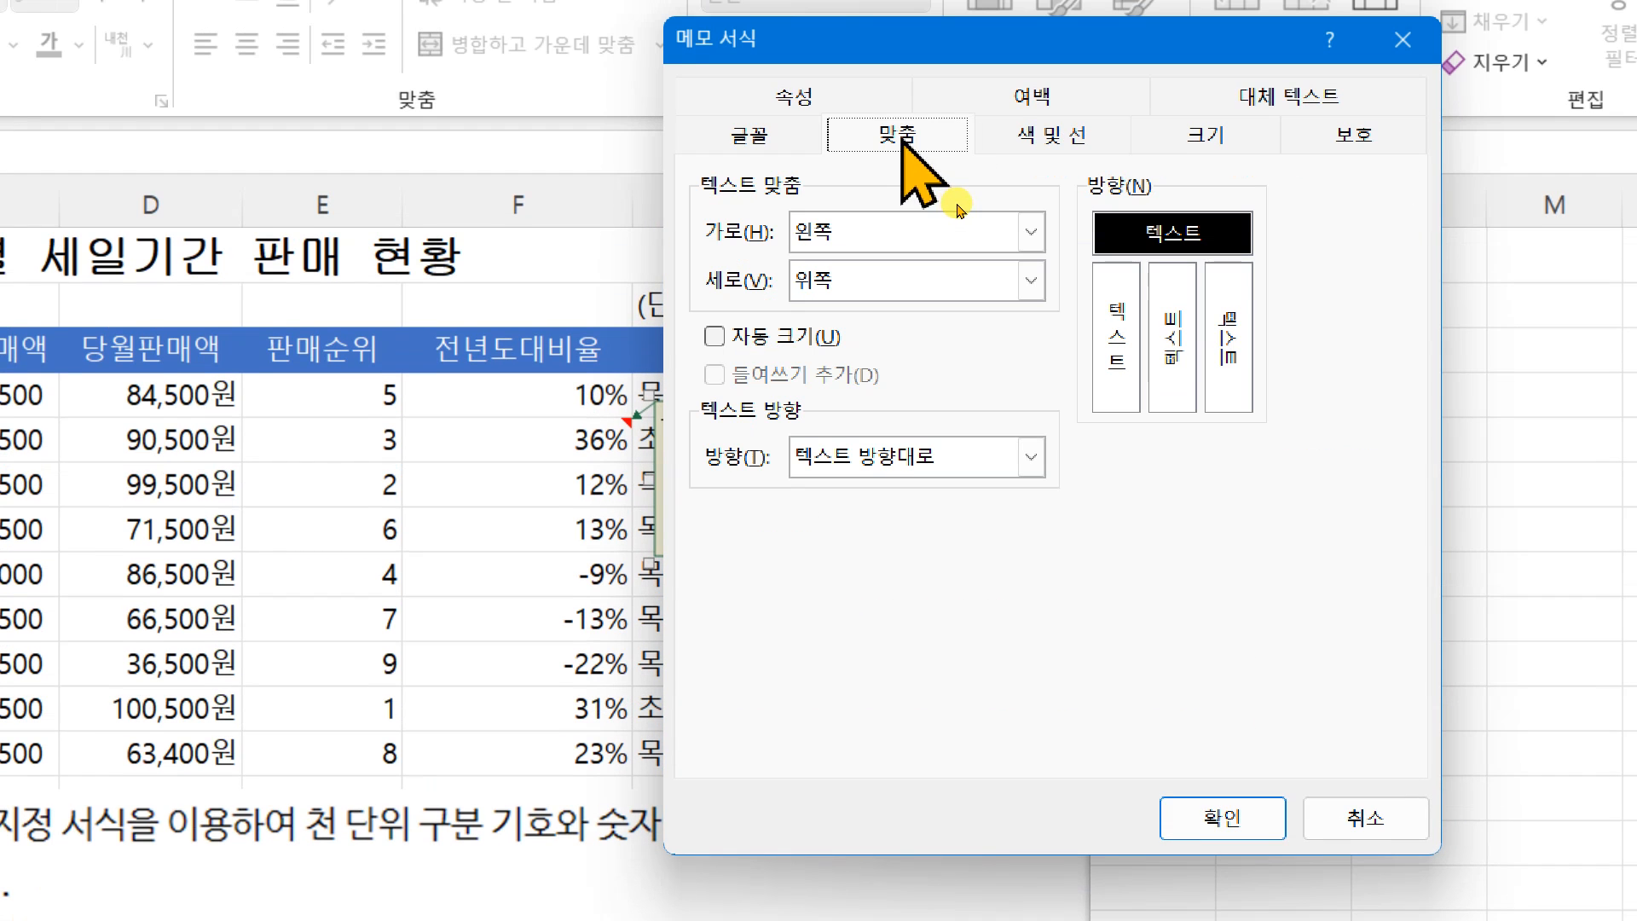
left_click(838, 341)
left_click(1190, 814)
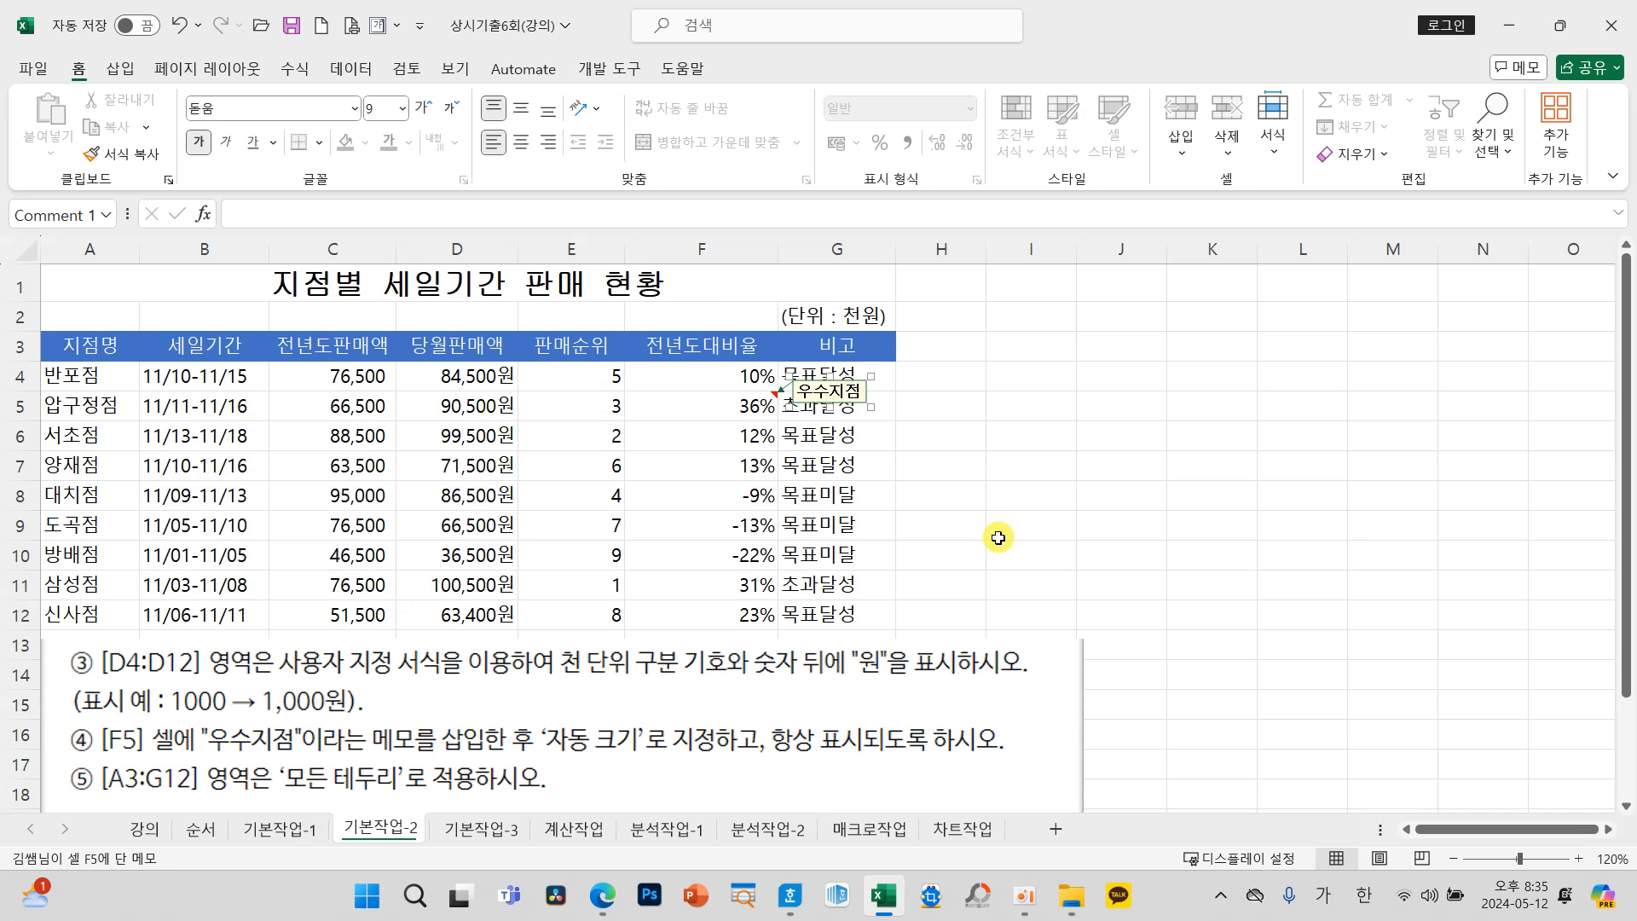
left_click(935, 565)
left_click(953, 403)
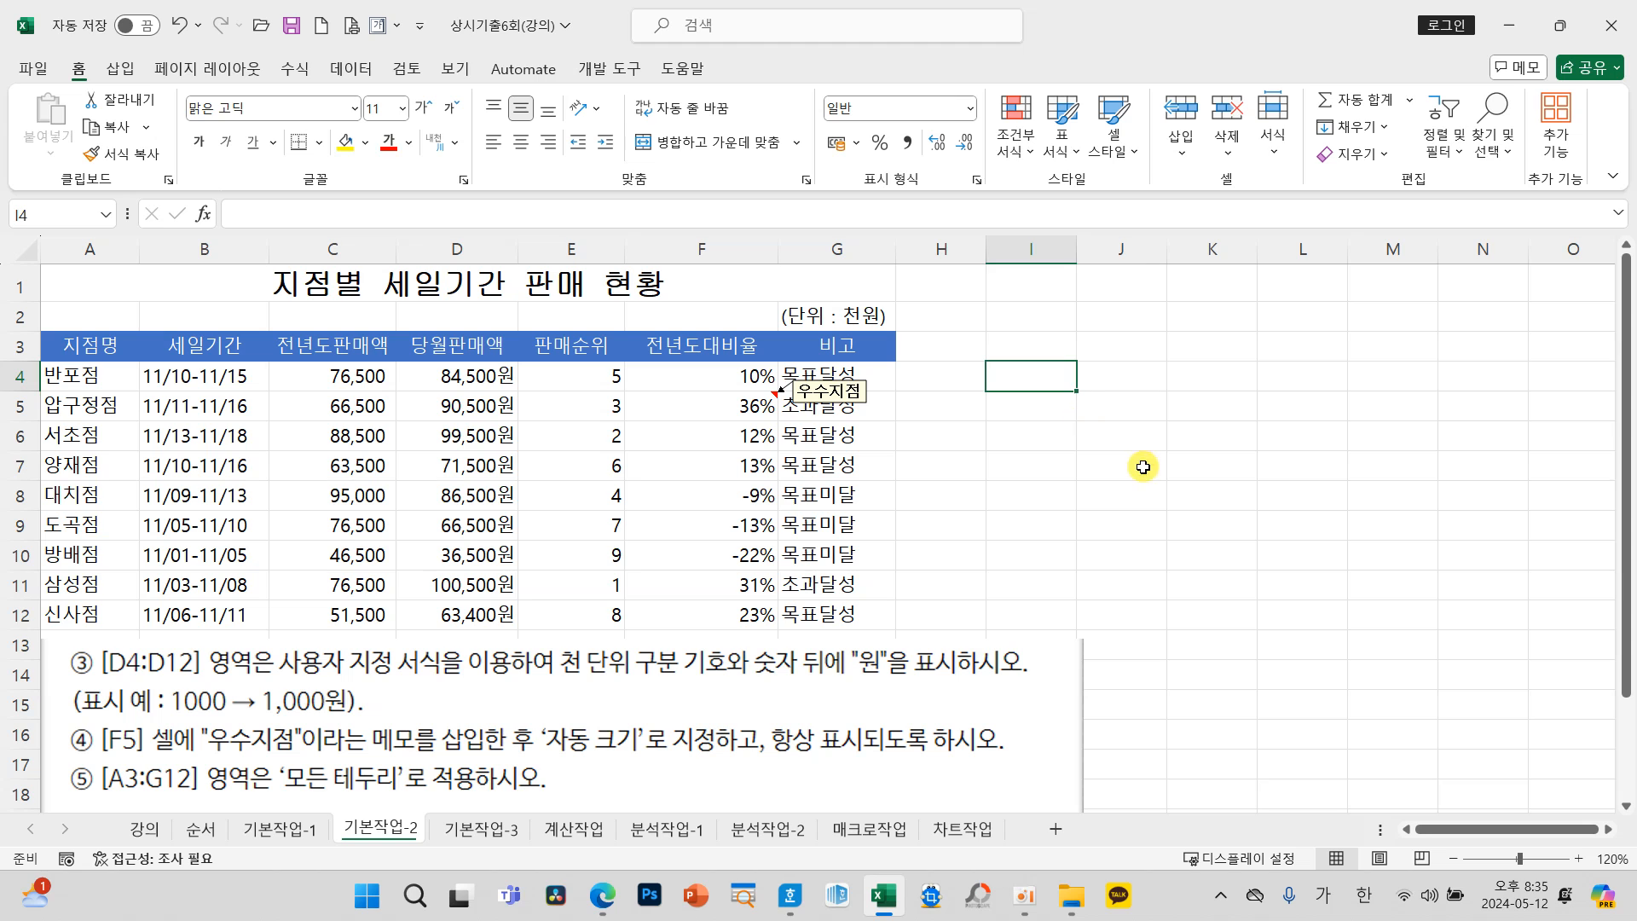
left_click(1143, 465)
left_click(1080, 516)
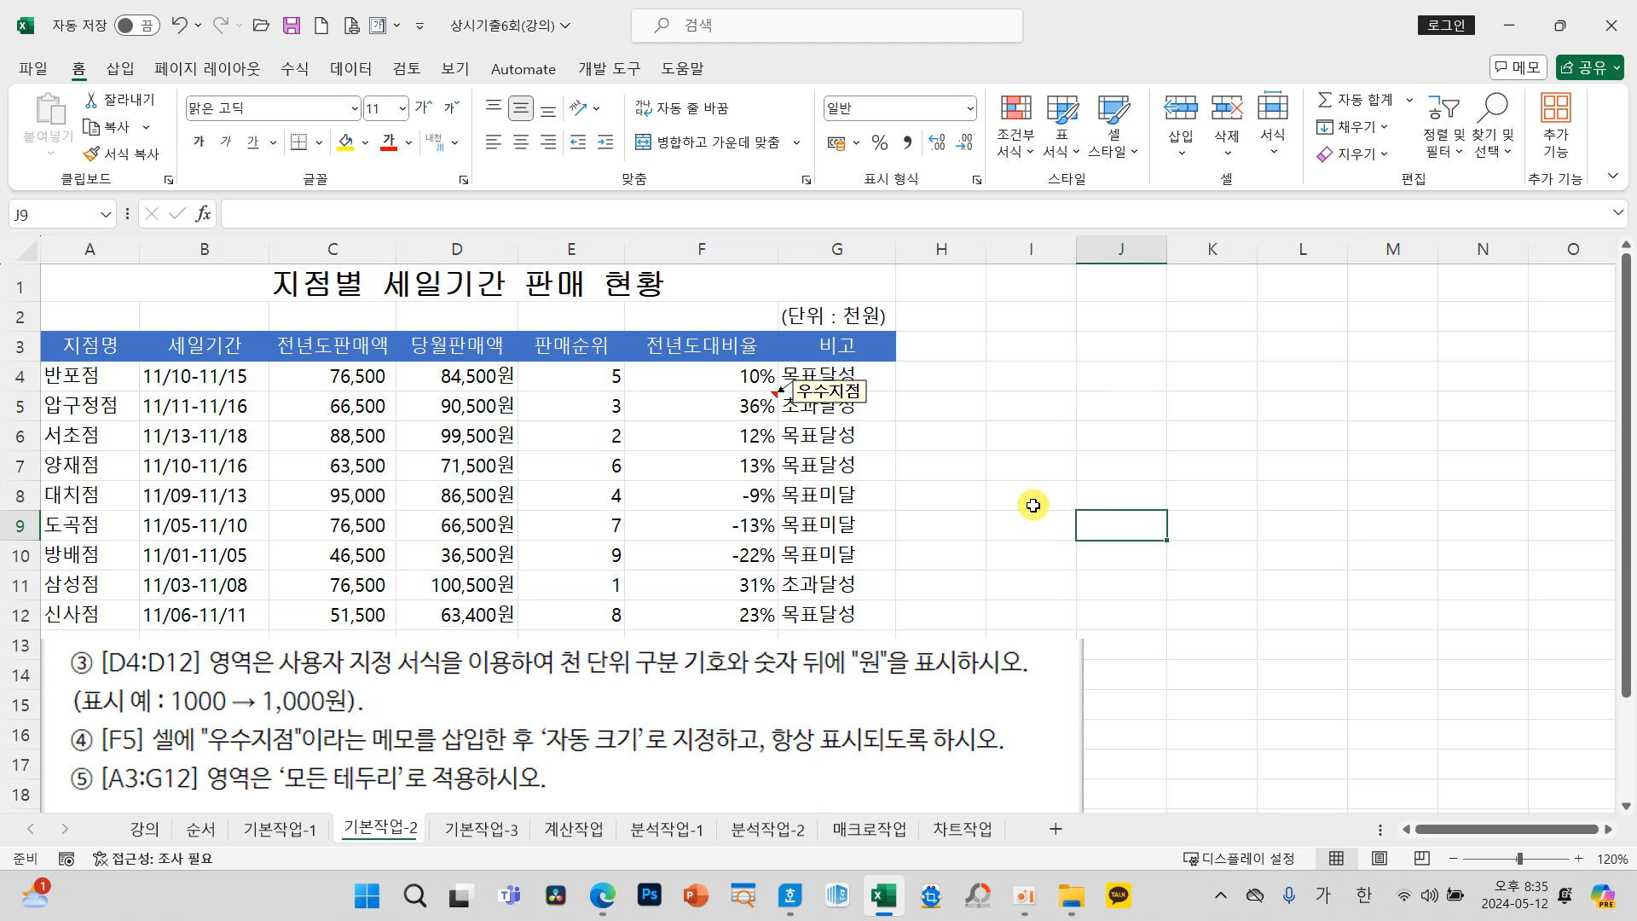
Step: Apply 모든 테두리 to the table range A3:G12 and deselect the range
left_click(99, 348)
left_click_drag(118, 354, 820, 602)
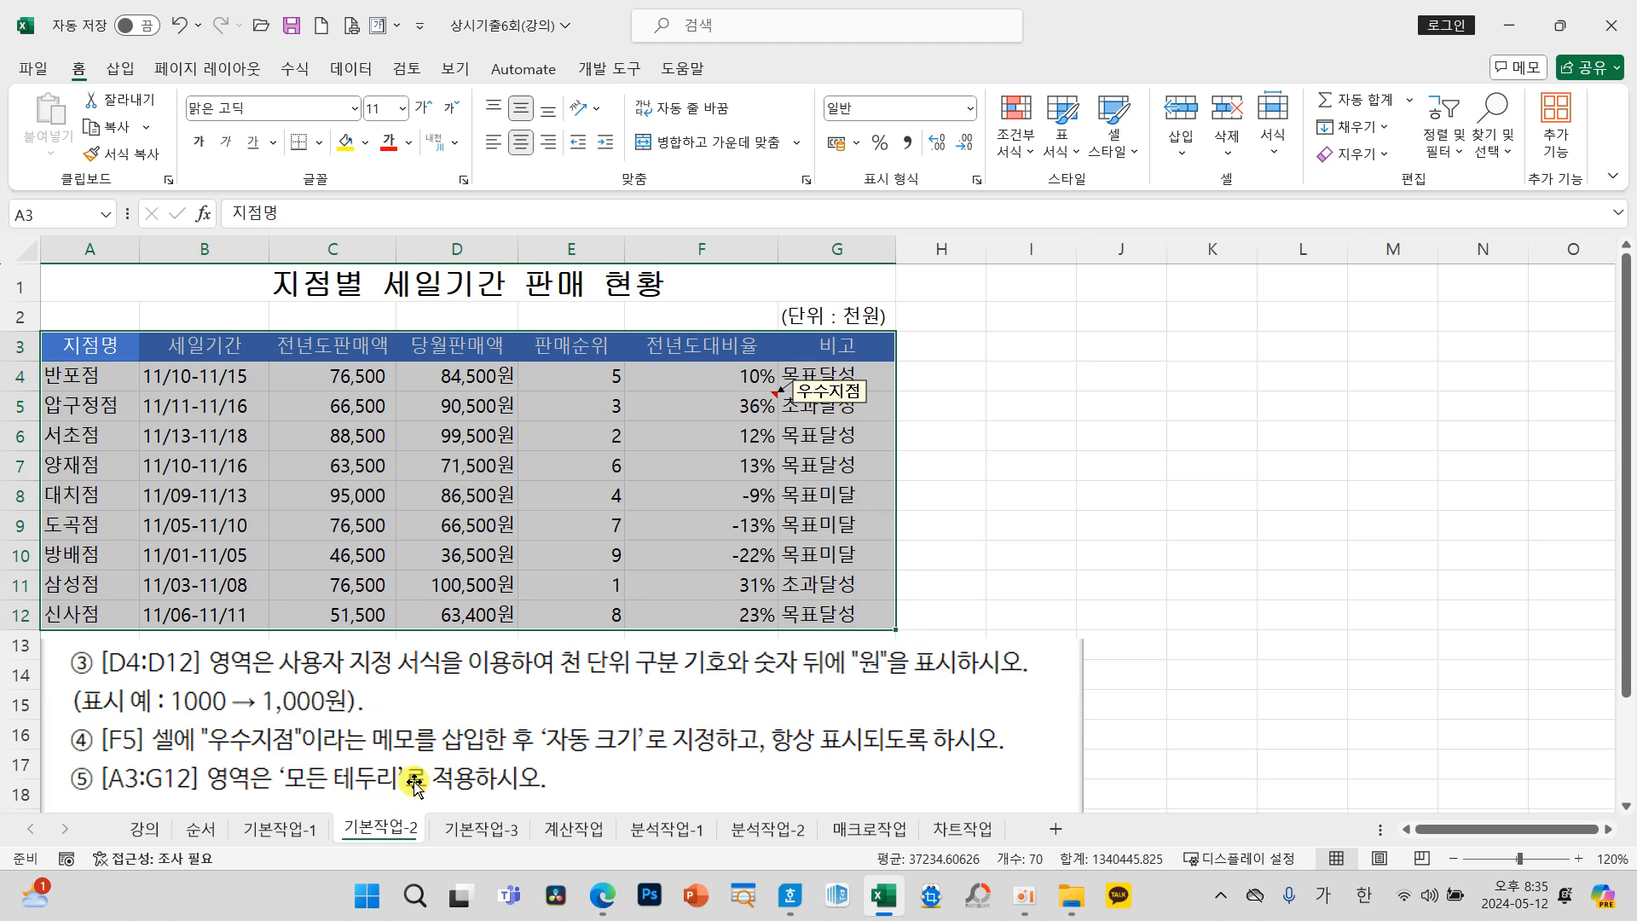
left_click(318, 144)
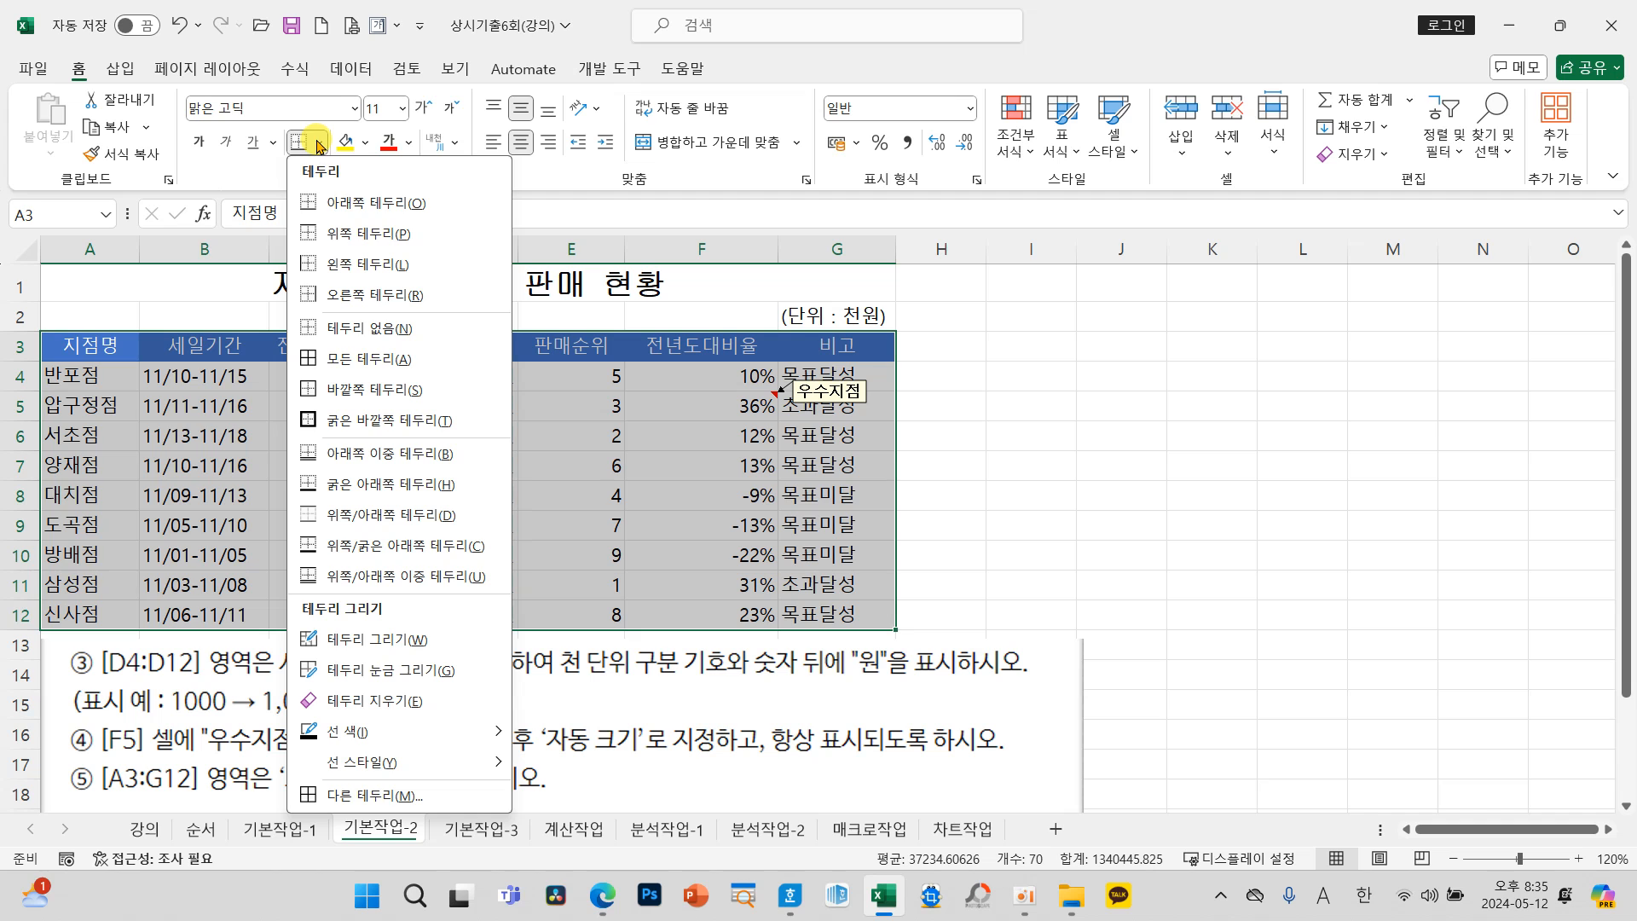
left_click(349, 361)
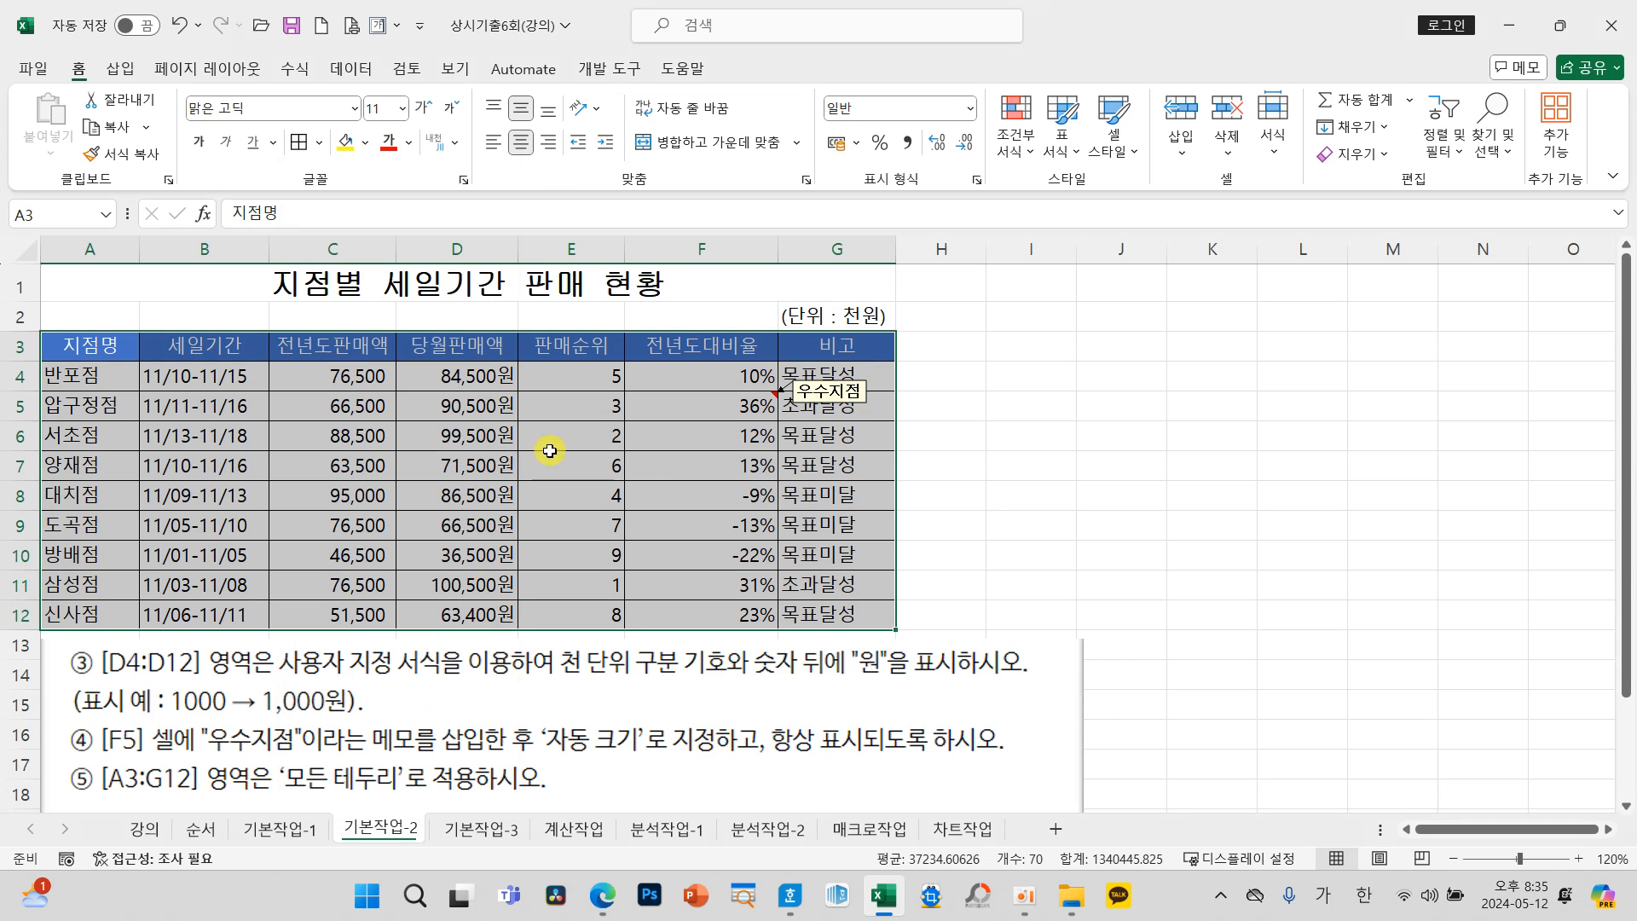
left_click(979, 496)
left_click(1212, 440)
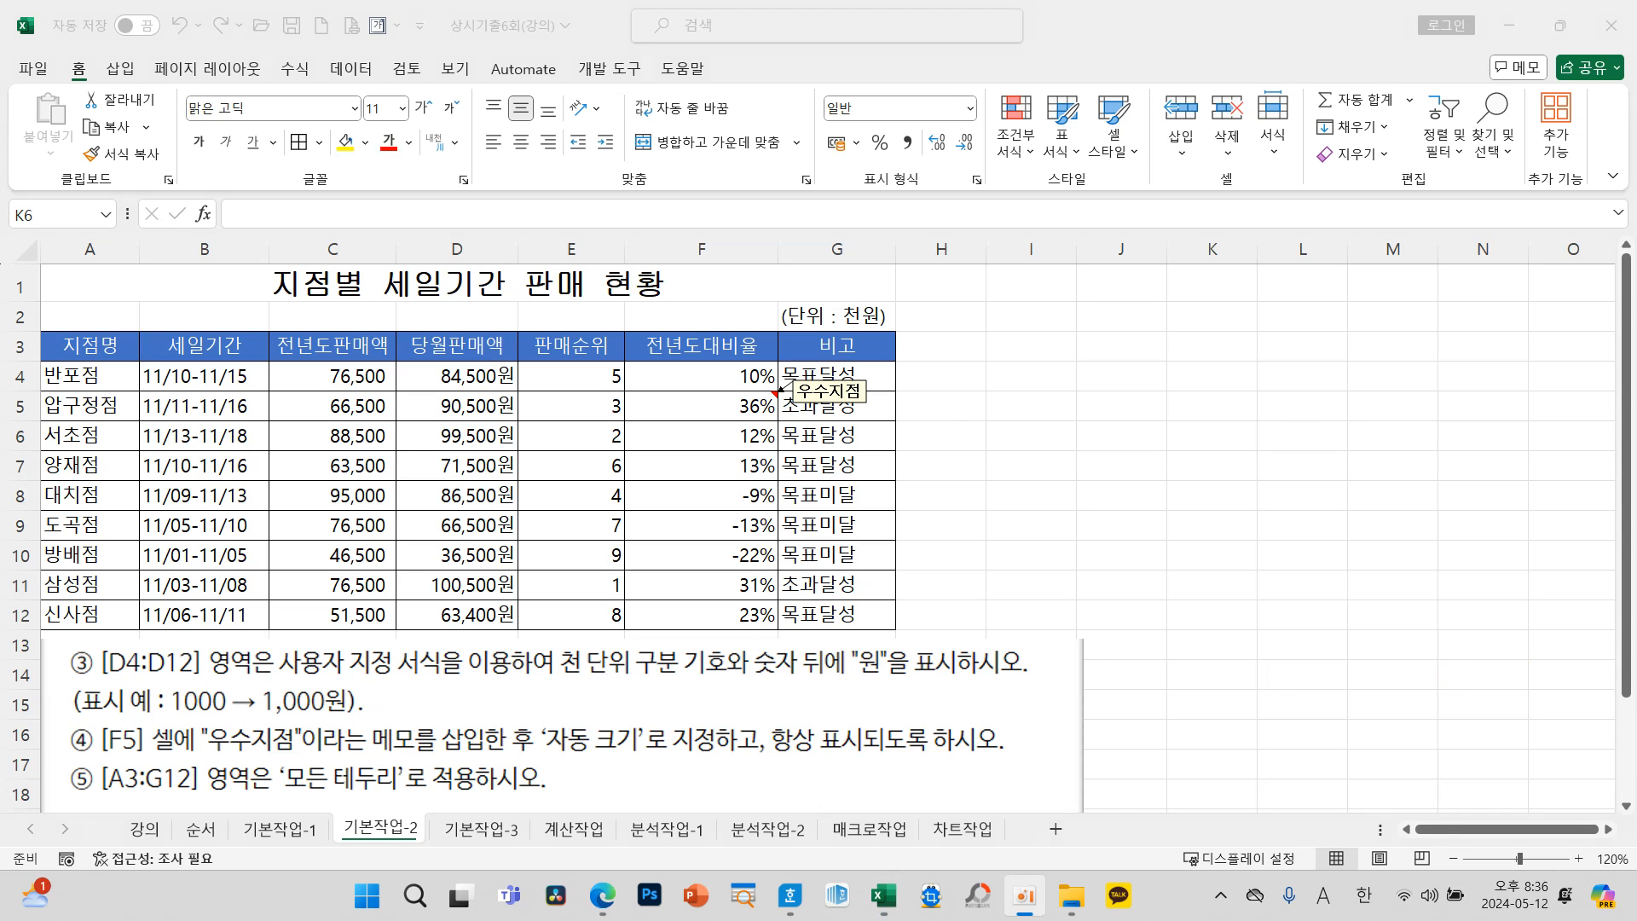
Step: Switch to the 기본작업-3 sheet and move the instruction picture so that its full text fits in view
left_click(475, 829)
left_click(474, 828)
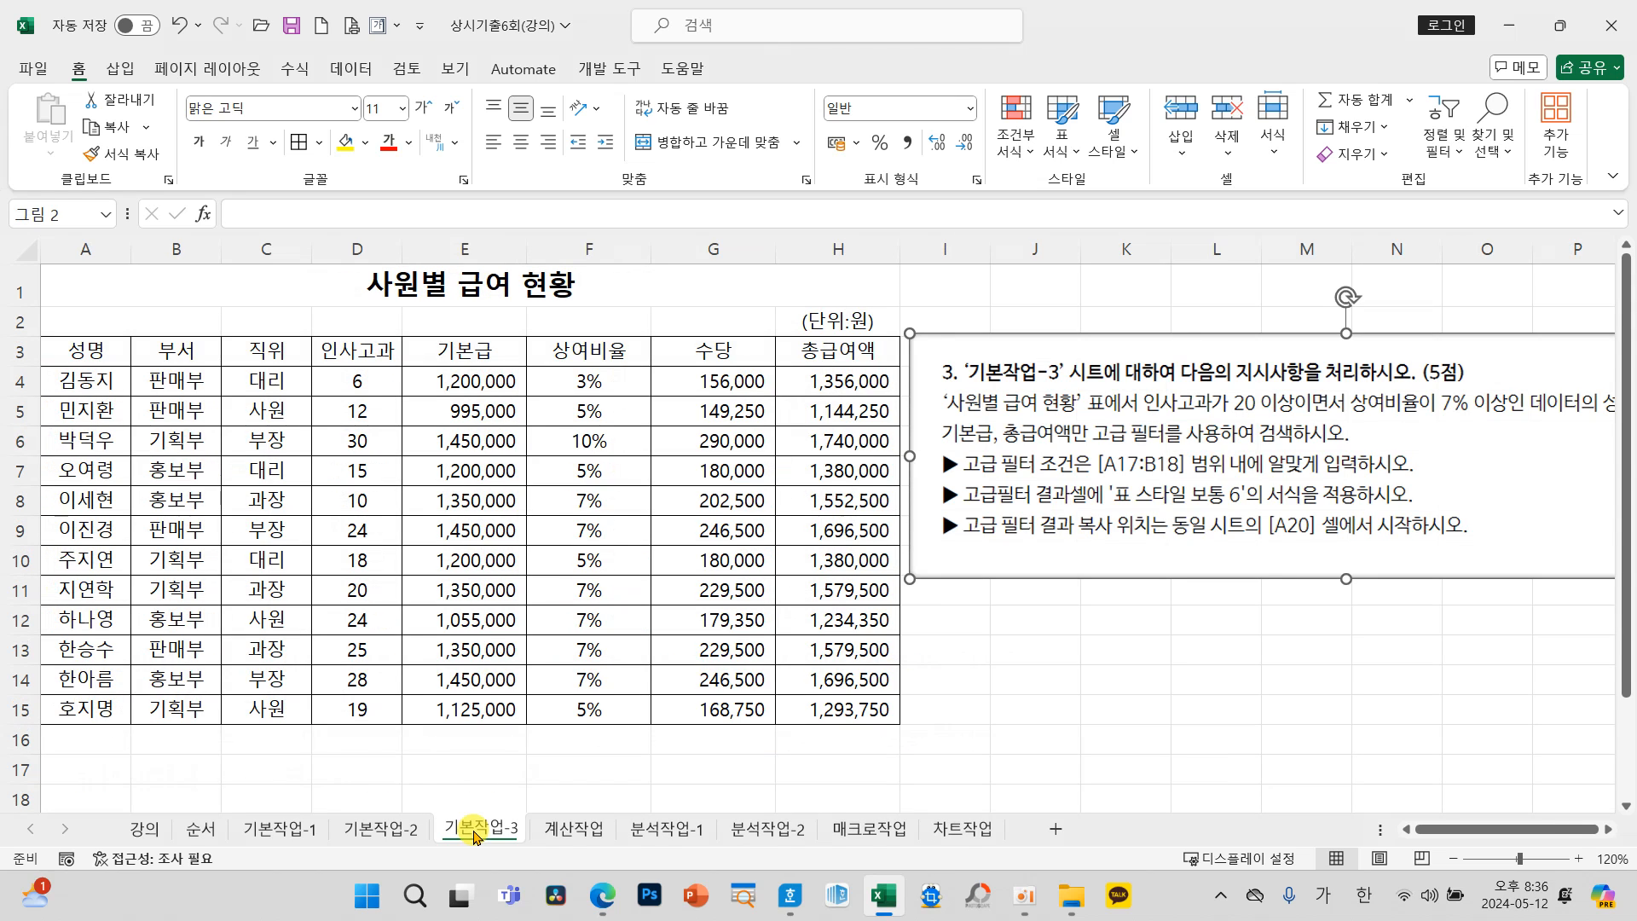
left_click(1002, 740)
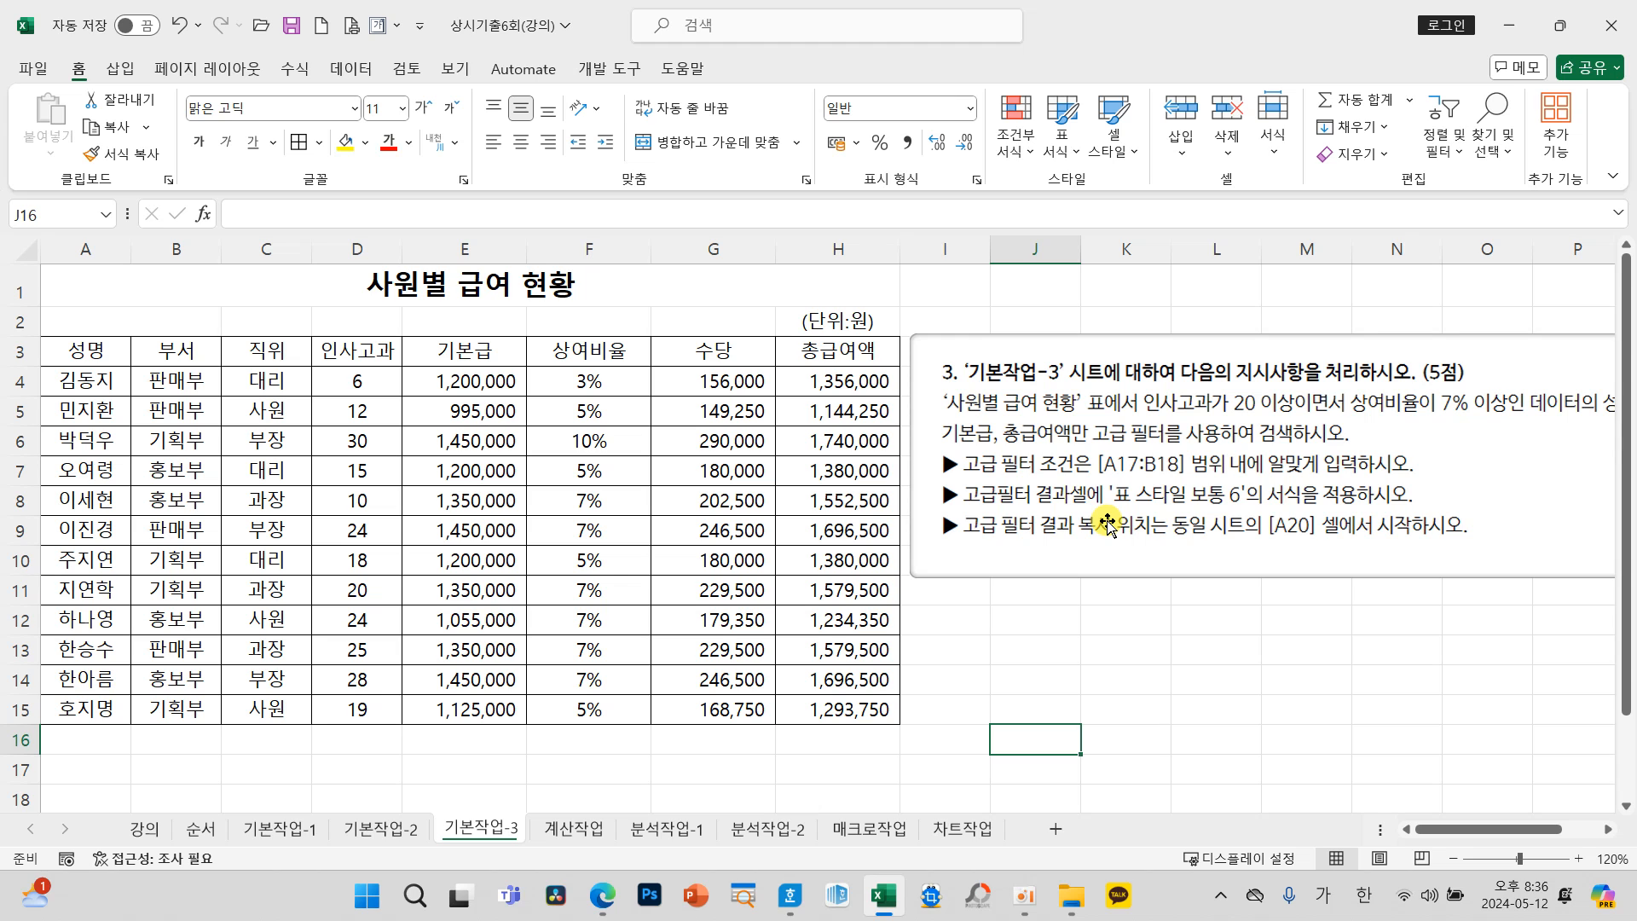
left_click_drag(1101, 516, 900, 435)
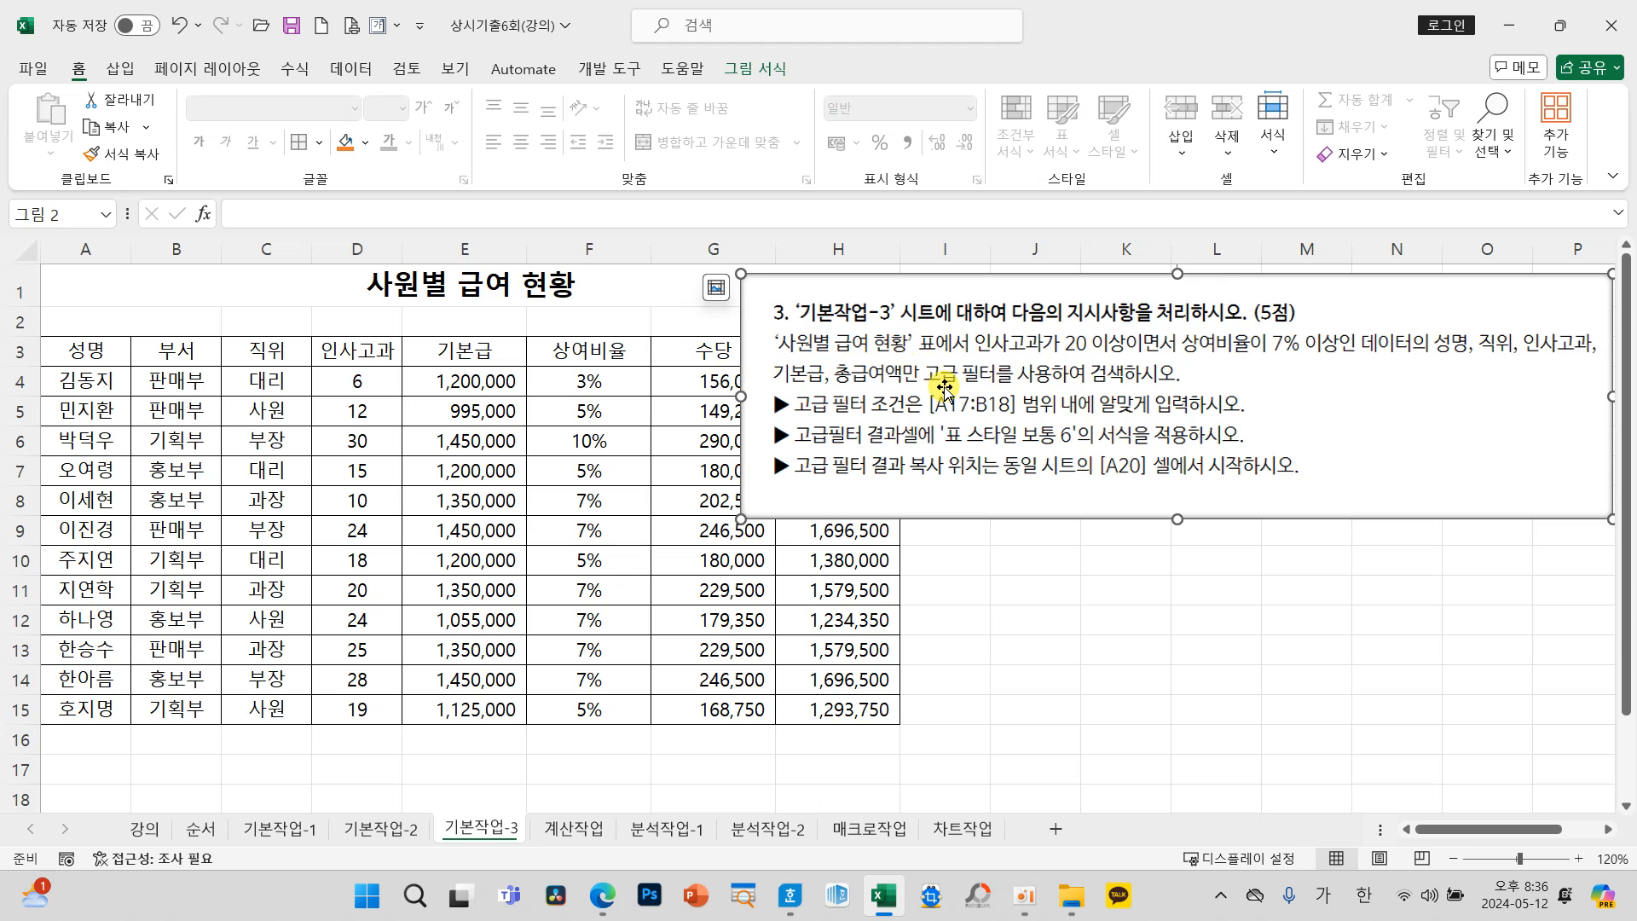
left_click(967, 329)
mouse_move(968, 329)
left_mouse_down()
mouse_move(1187, 361)
mouse_move(1181, 192)
mouse_move(1228, 226)
left_mouse_up()
mouse_move(1181, 115)
left_mouse_down()
mouse_move(1152, 147)
mouse_move(1215, 158)
mouse_move(1279, 132)
mouse_move(1318, 160)
left_mouse_up()
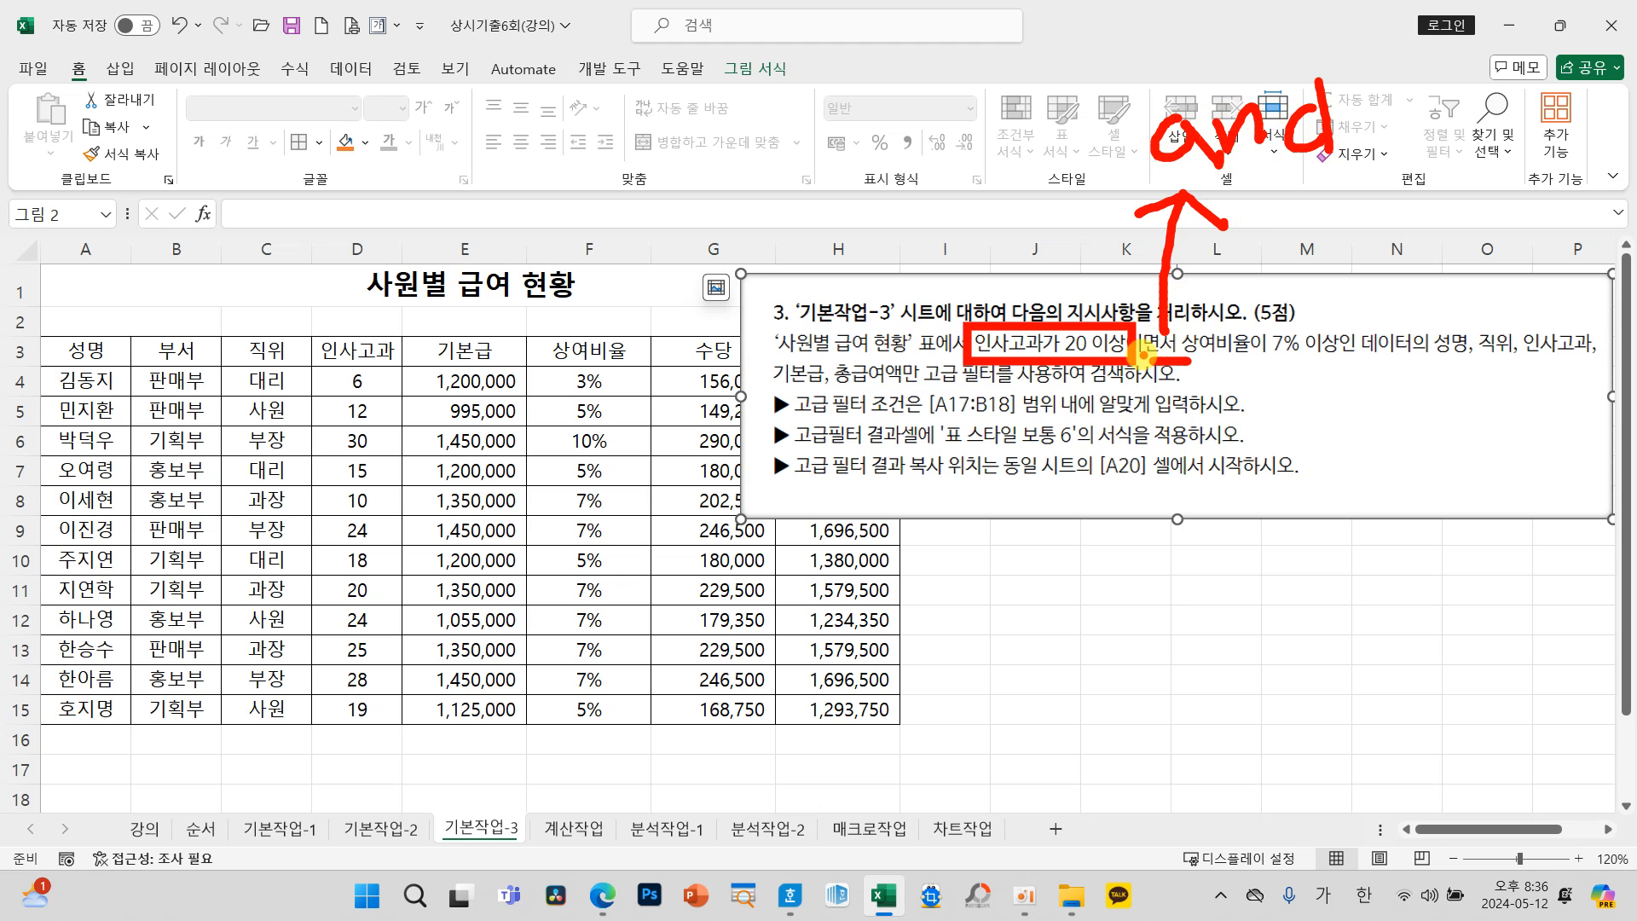
left_click_drag(1141, 373, 1175, 376)
mouse_move(393, 172)
left_mouse_down()
mouse_move(512, 184)
mouse_move(550, 230)
mouse_move(597, 213)
mouse_move(631, 154)
mouse_move(663, 218)
mouse_move(695, 183)
mouse_move(723, 183)
left_mouse_up()
mouse_move(789, 147)
left_mouse_down()
mouse_move(755, 213)
mouse_move(791, 152)
mouse_move(819, 243)
mouse_move(838, 203)
left_mouse_up()
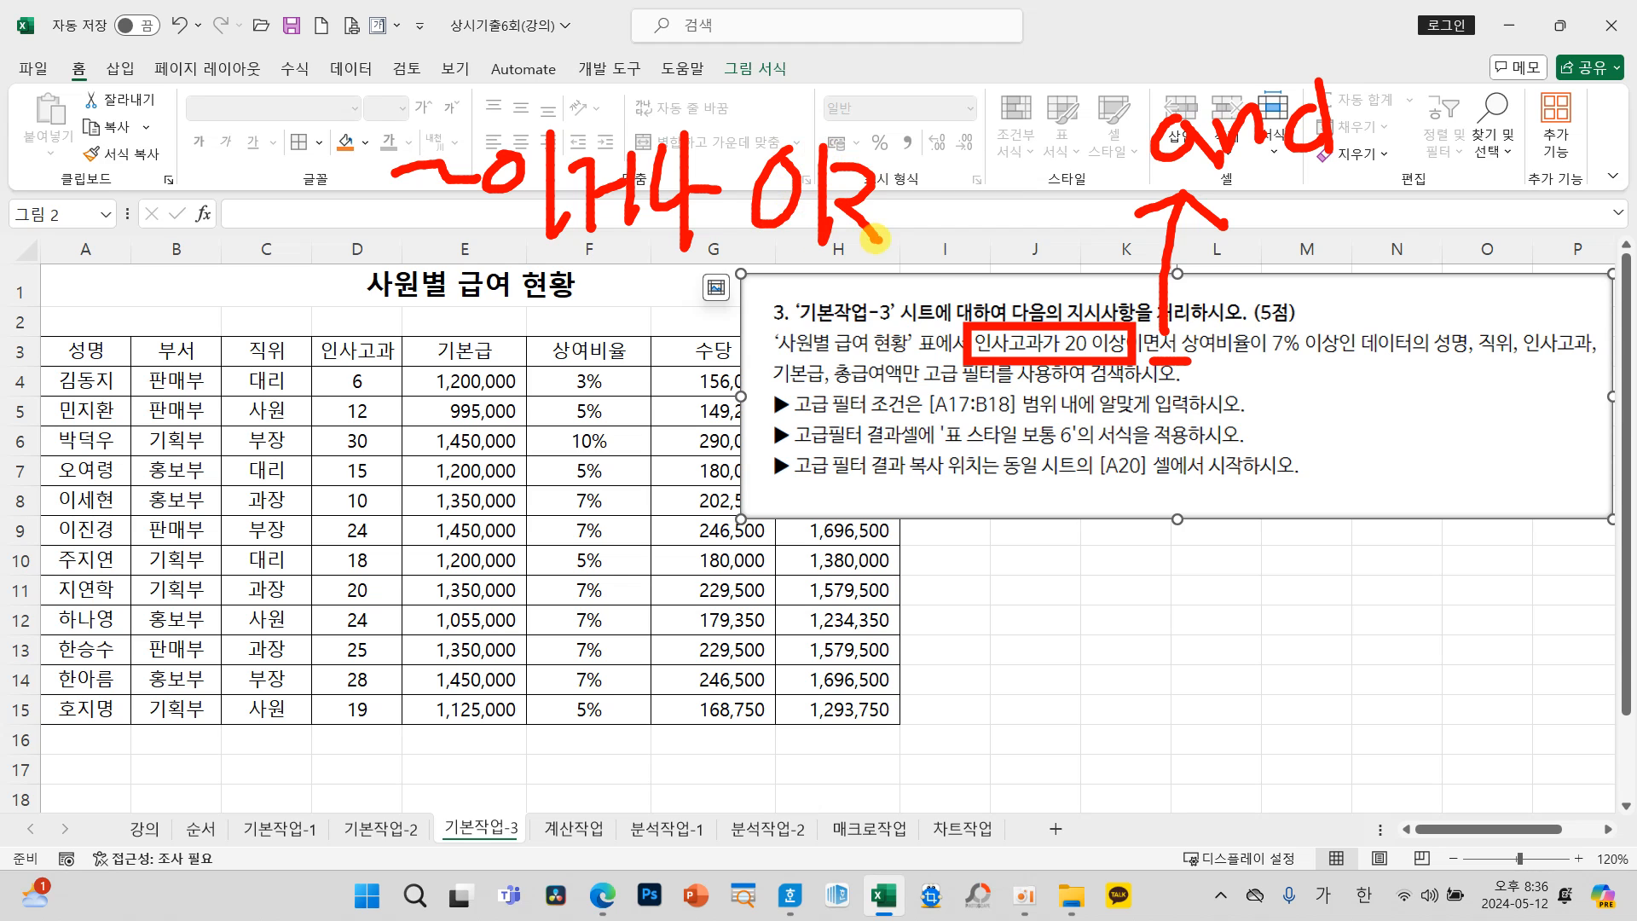
mouse_move(1182, 326)
left_mouse_down()
mouse_move(1343, 325)
mouse_move(1349, 361)
mouse_move(1580, 361)
left_mouse_up()
left_click_drag(776, 386, 919, 396)
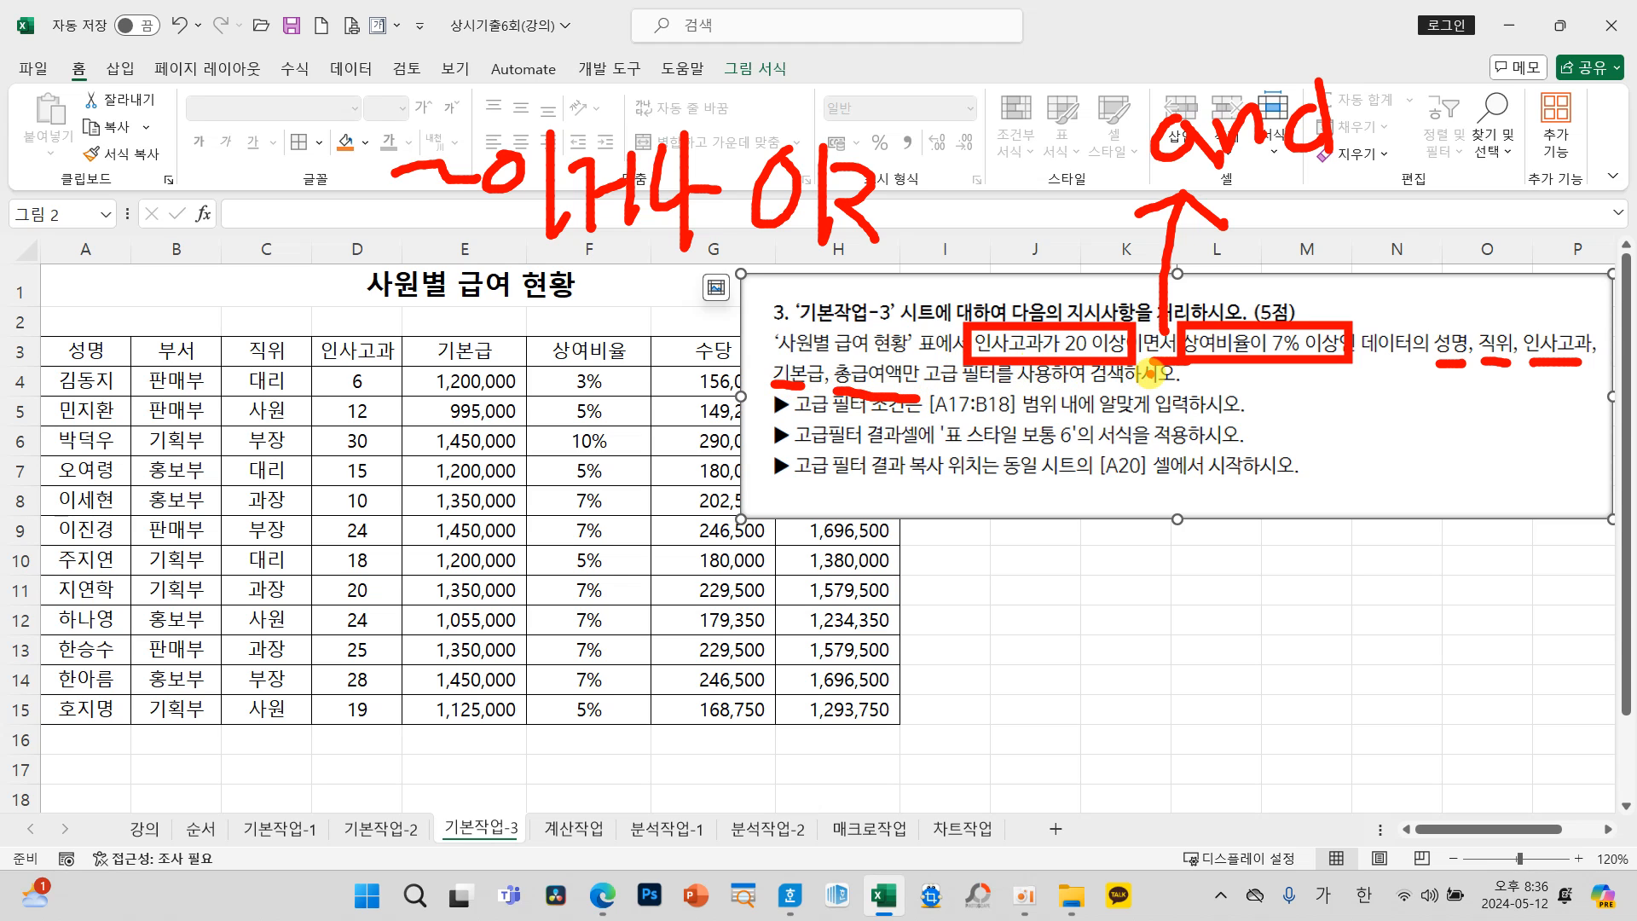
mouse_move(1028, 416)
left_mouse_down()
mouse_move(993, 423)
mouse_move(1002, 385)
left_mouse_up()
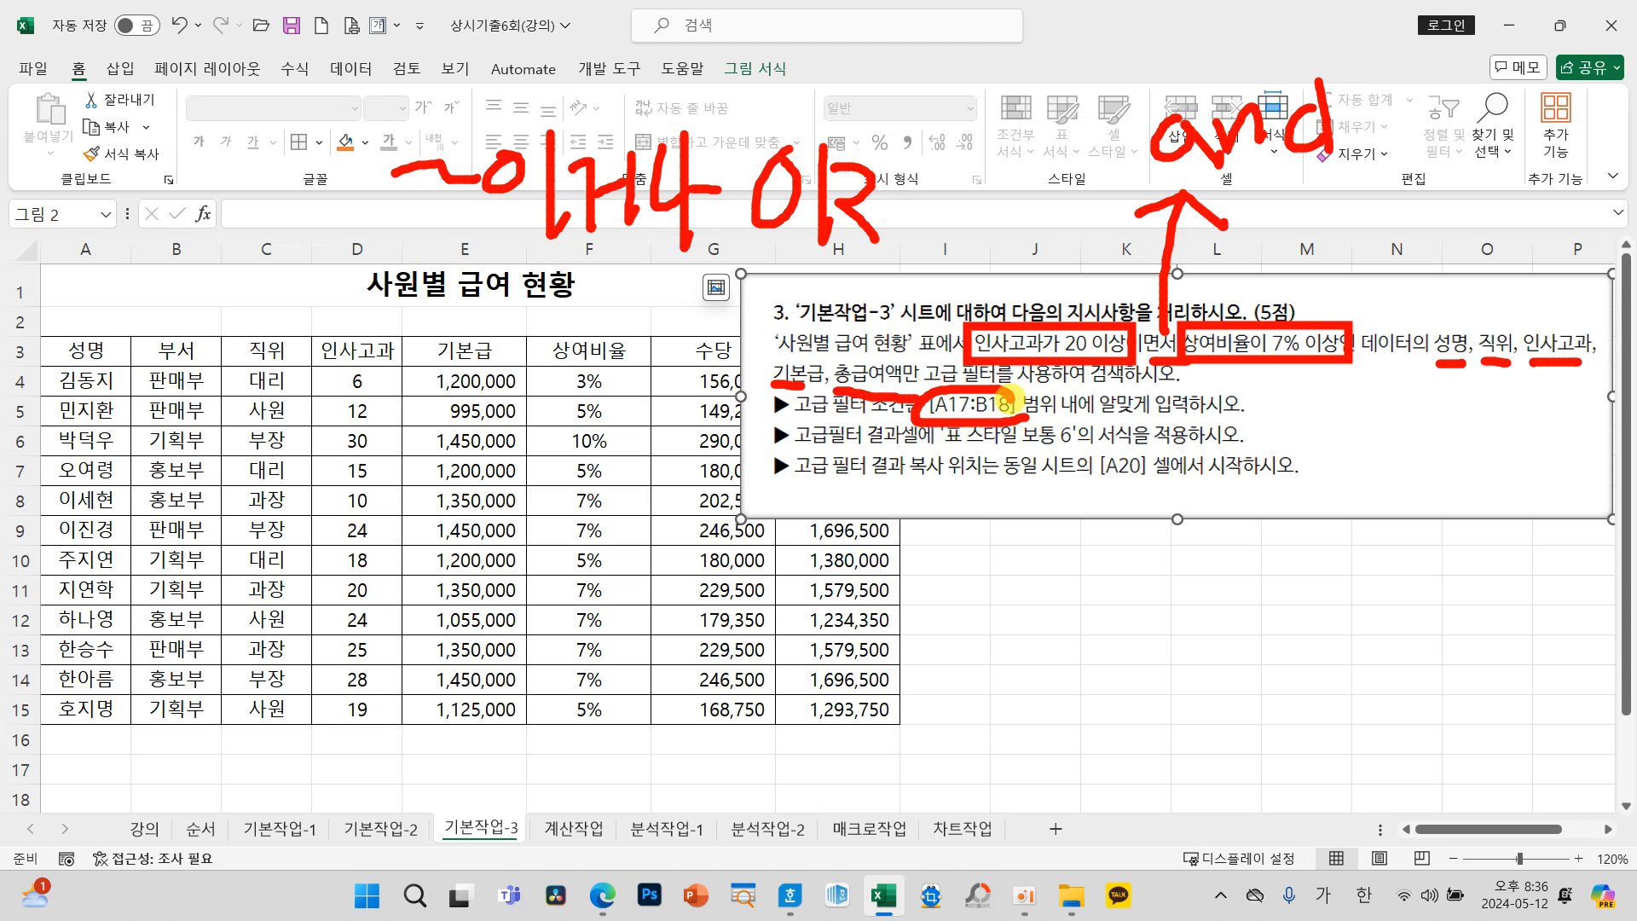
key("Escape")
Step: Fill A17 and B17 with references to the 인사고과 and 상여비율 headers in D3 and F3, and select A18
left_click(97, 770)
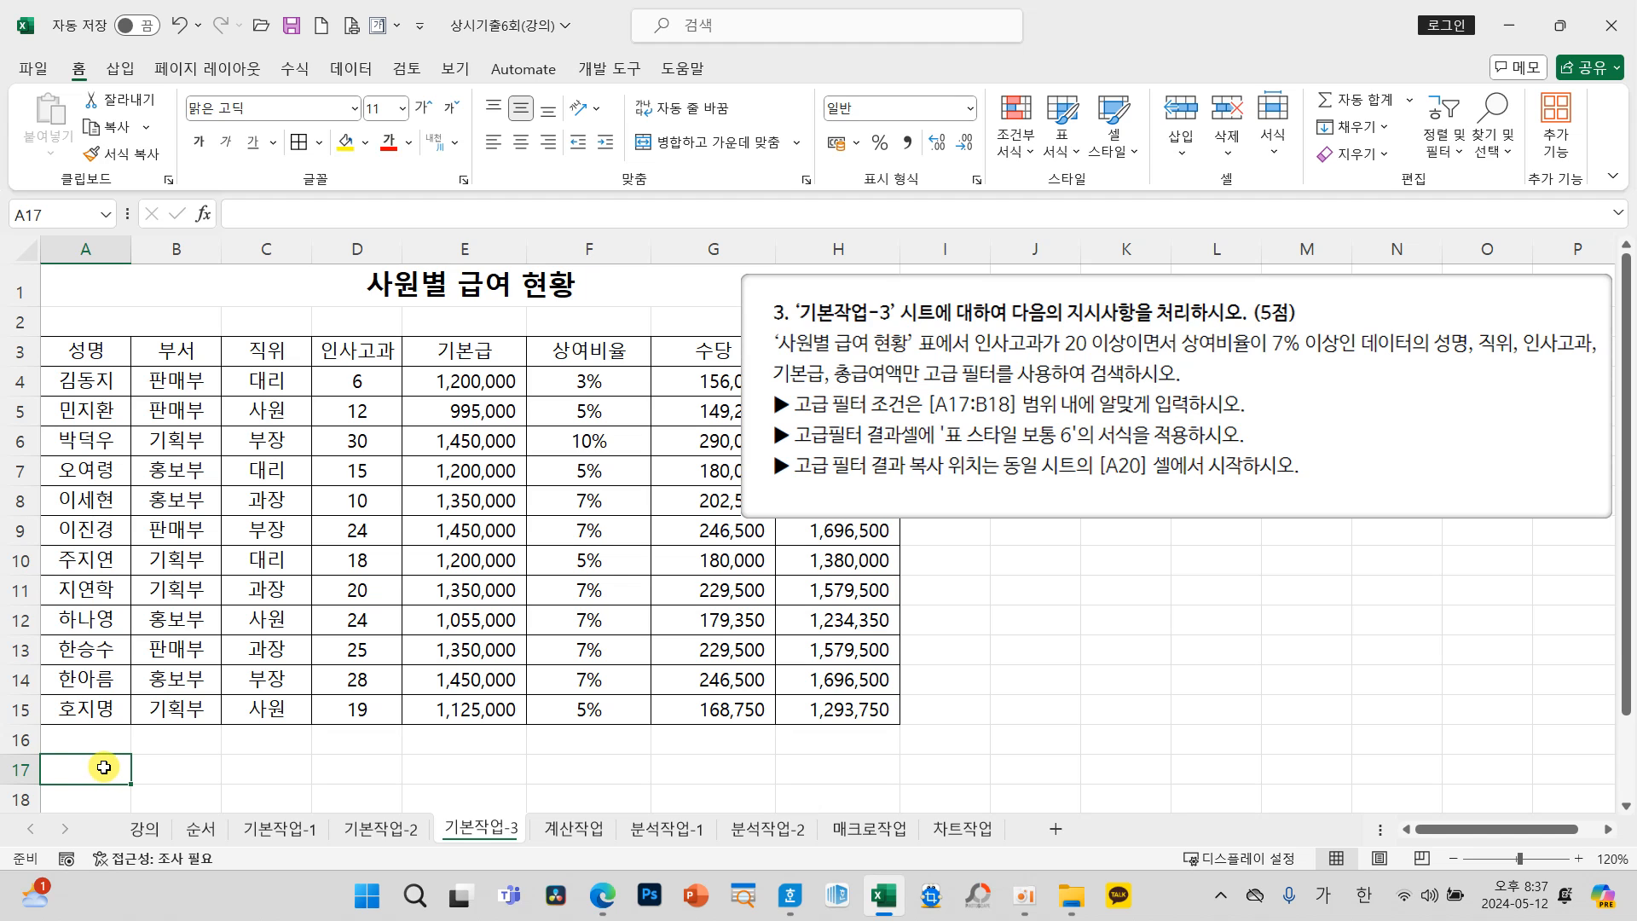
type("=")
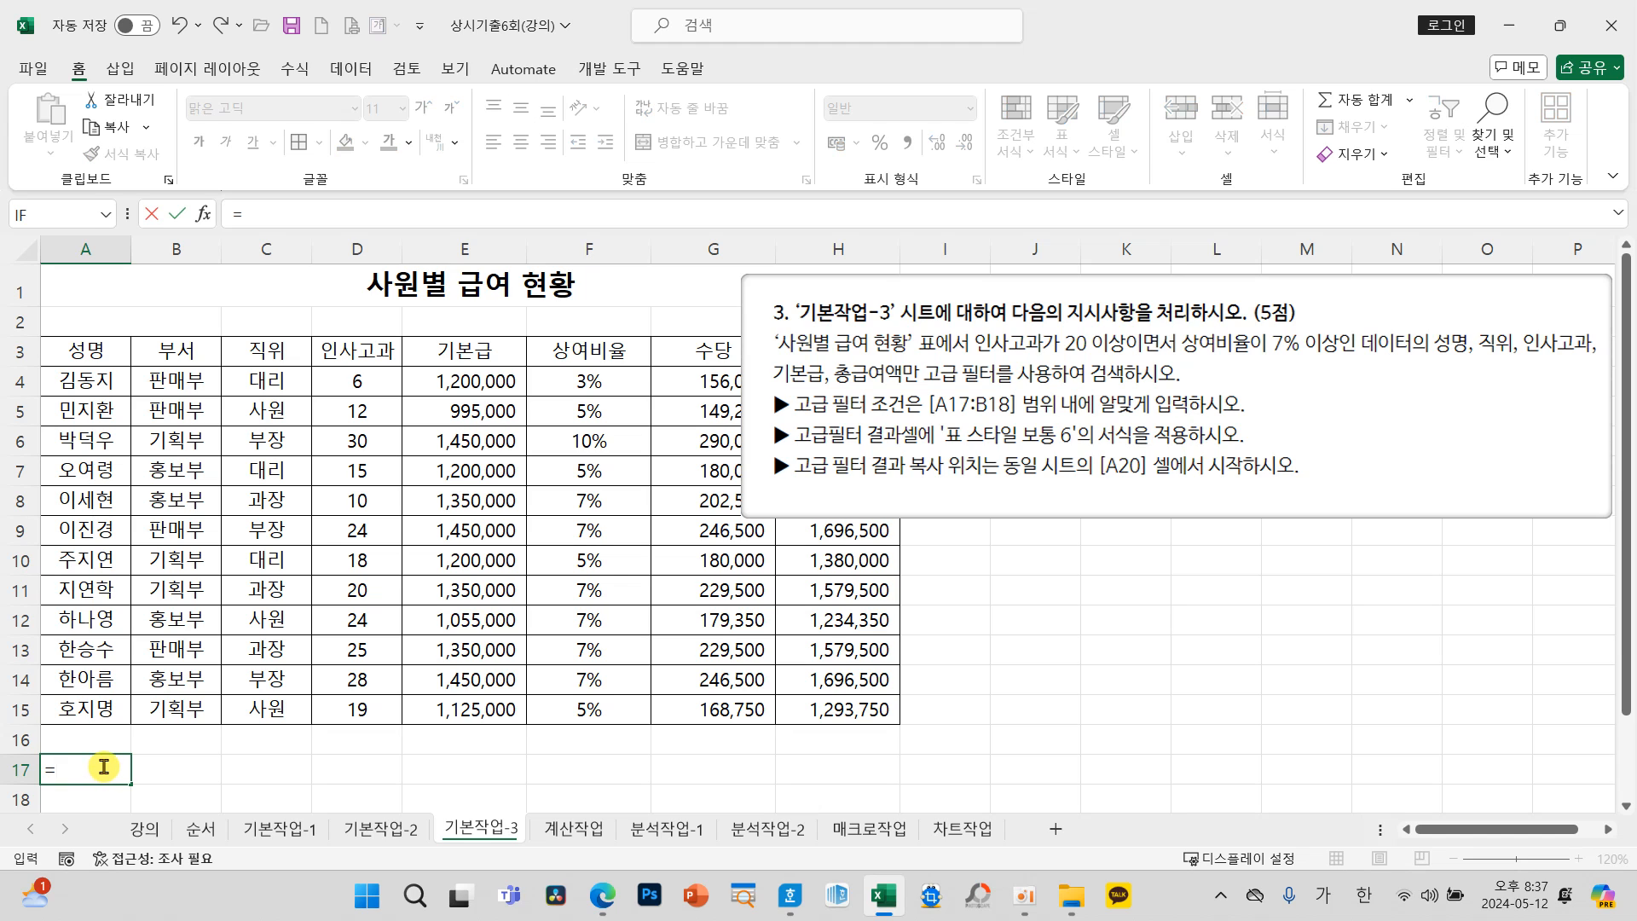
left_click(360, 359)
key("Return")
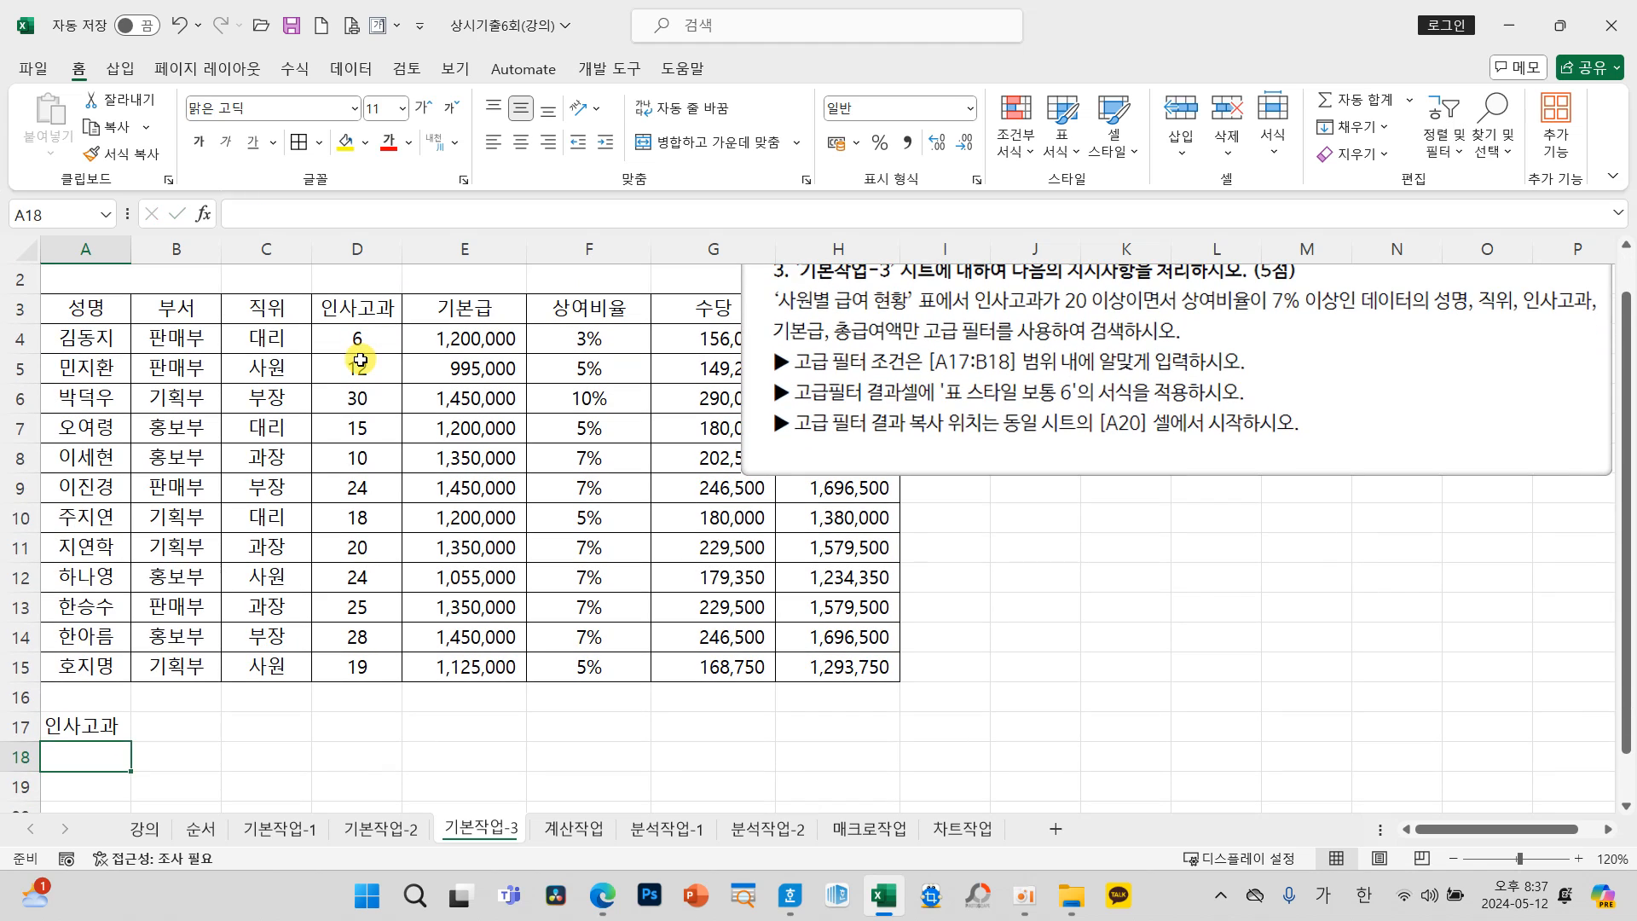
left_click(194, 732)
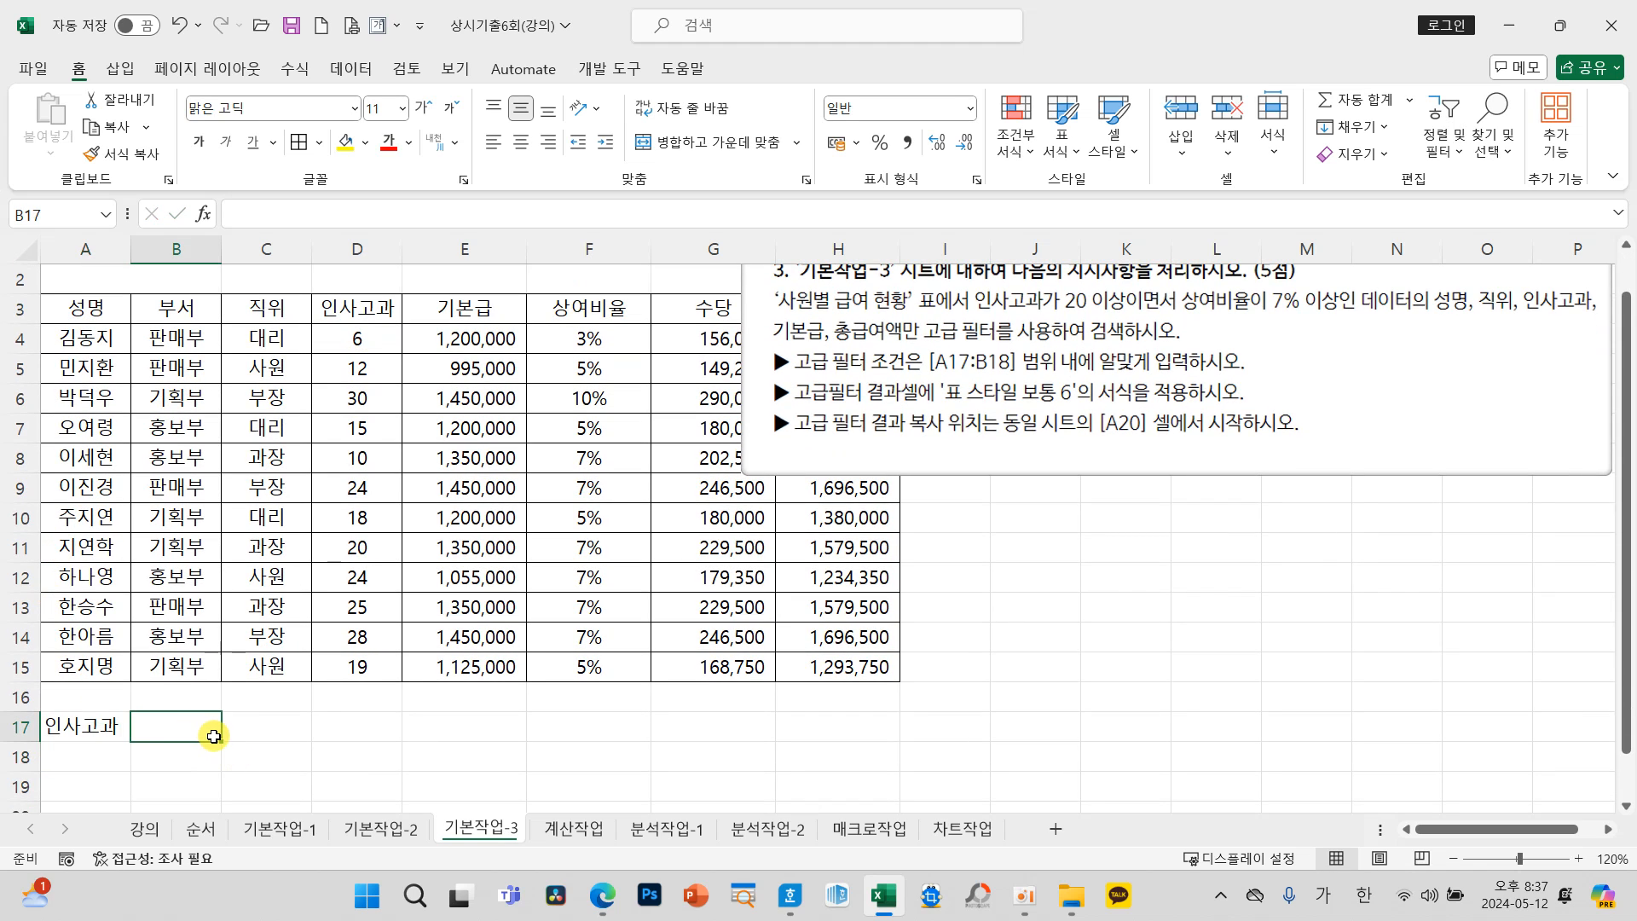
type("=")
left_click(590, 309)
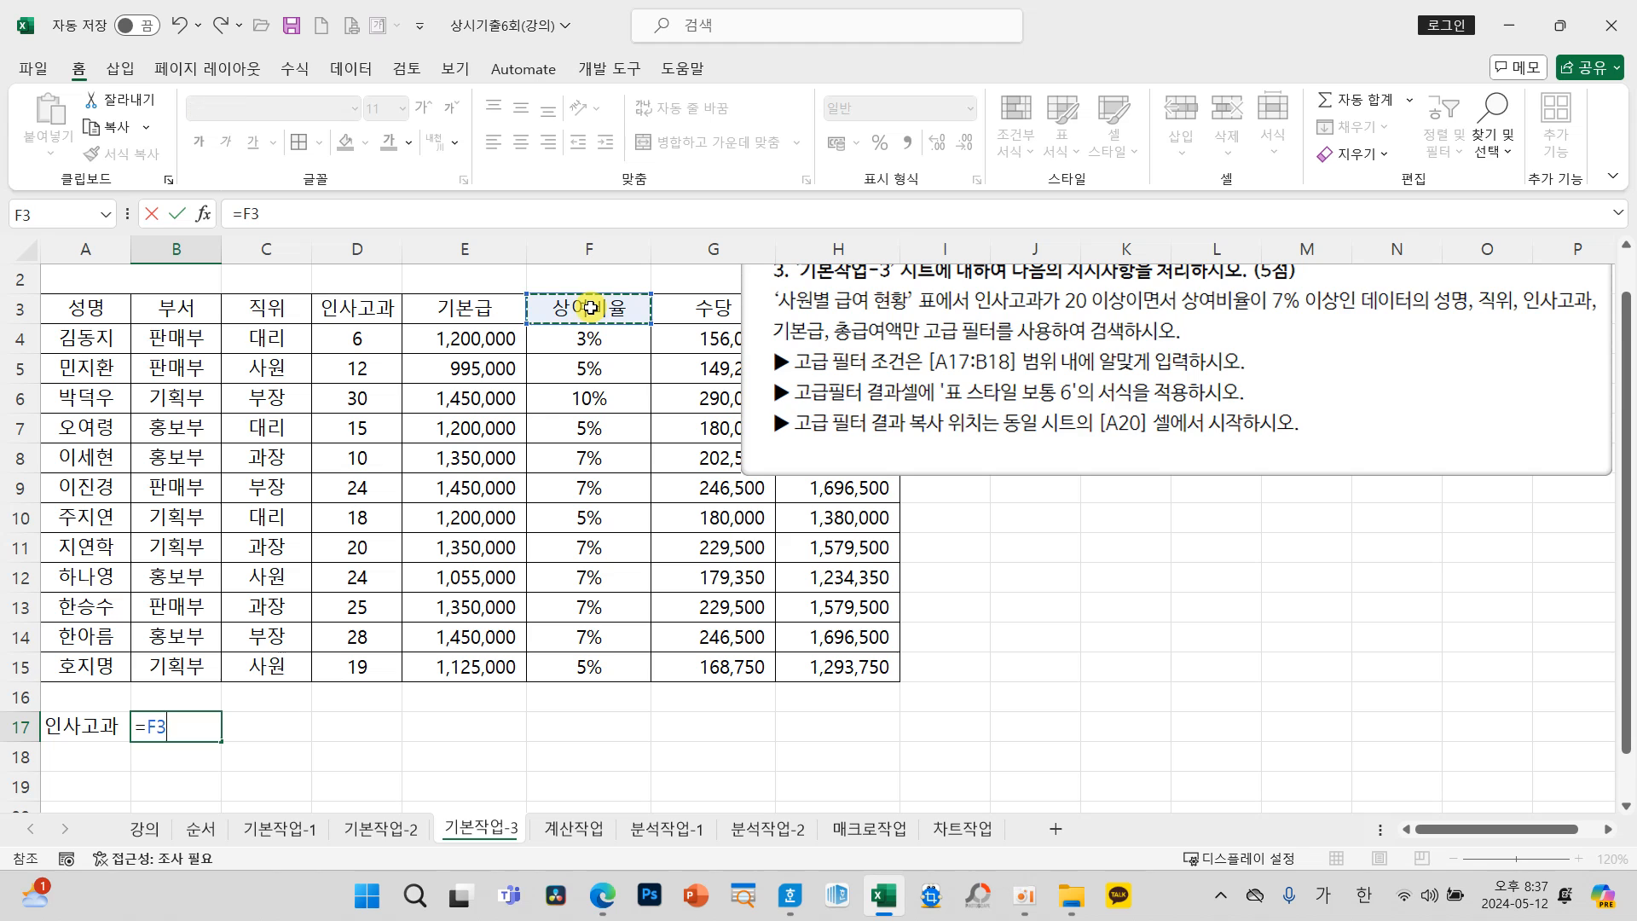
key("Return")
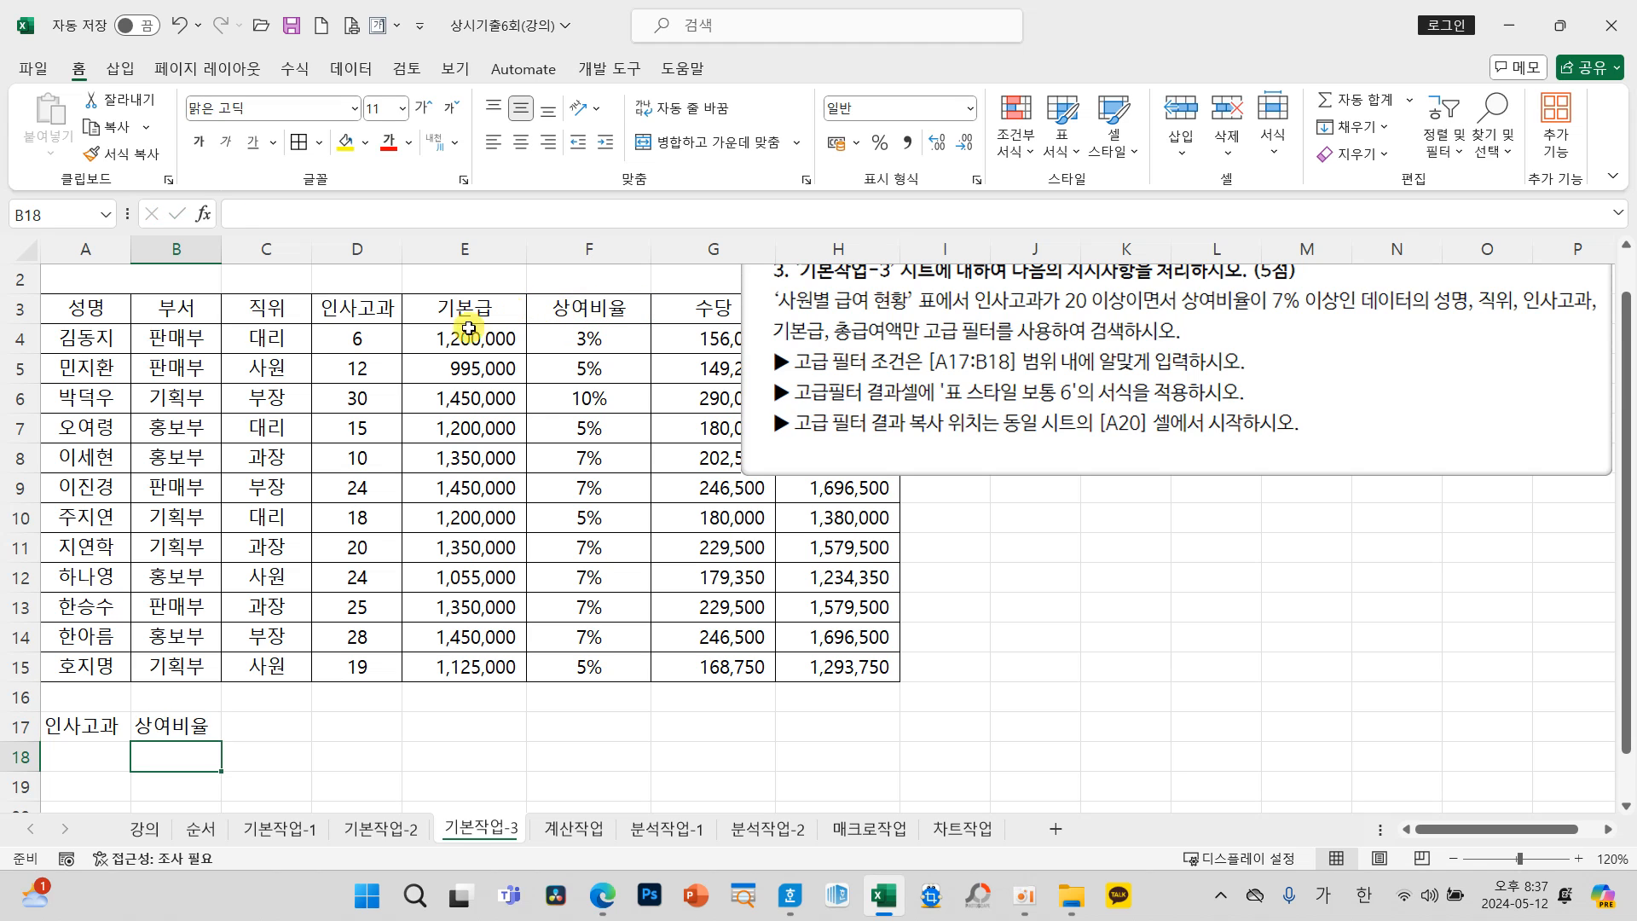
left_click(99, 759)
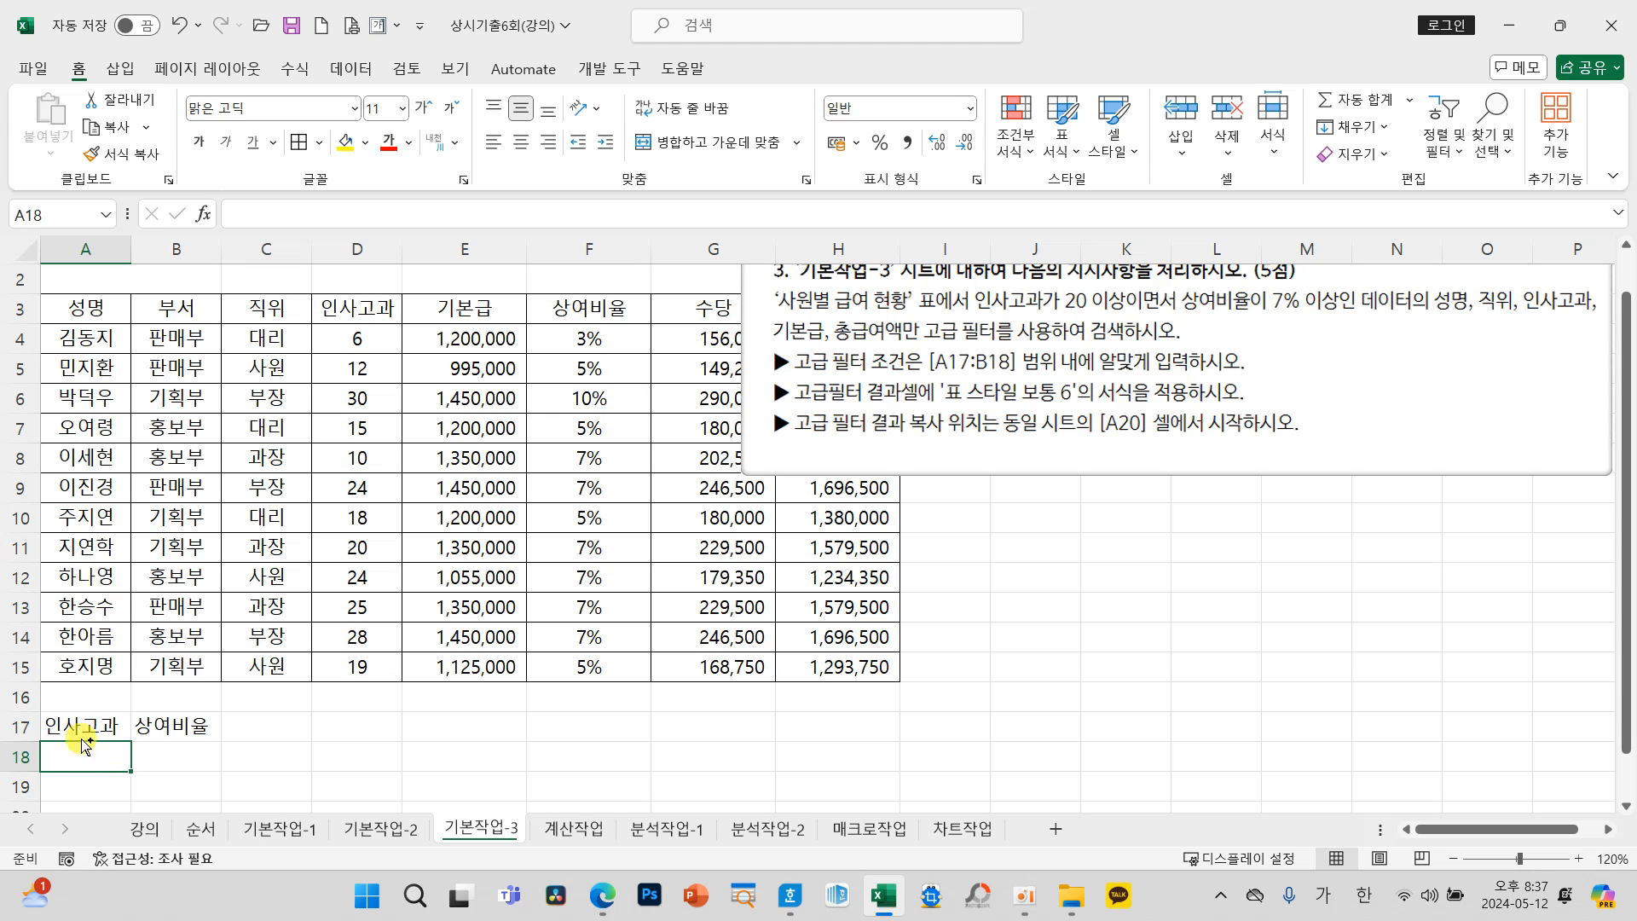
left_click_drag(154, 516, 167, 658)
mouse_move(254, 564)
left_mouse_down()
mouse_move(330, 537)
mouse_move(321, 569)
left_mouse_up()
mouse_move(358, 506)
left_mouse_down()
mouse_move(410, 512)
mouse_move(446, 566)
left_mouse_up()
left_click_drag(482, 514, 510, 520)
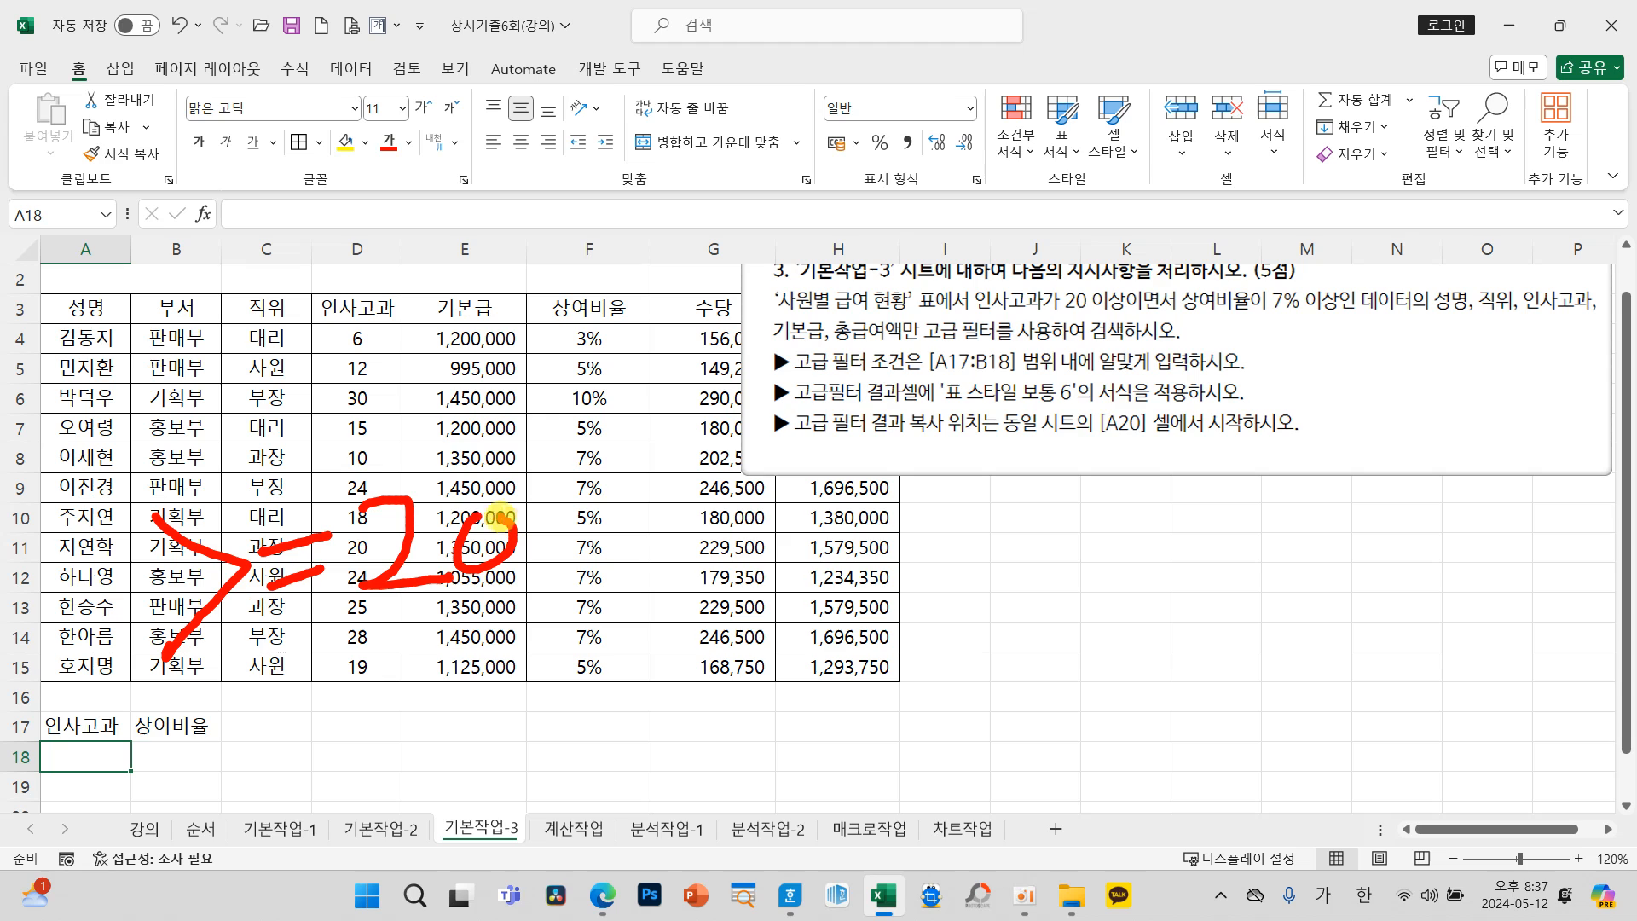
key("Escape")
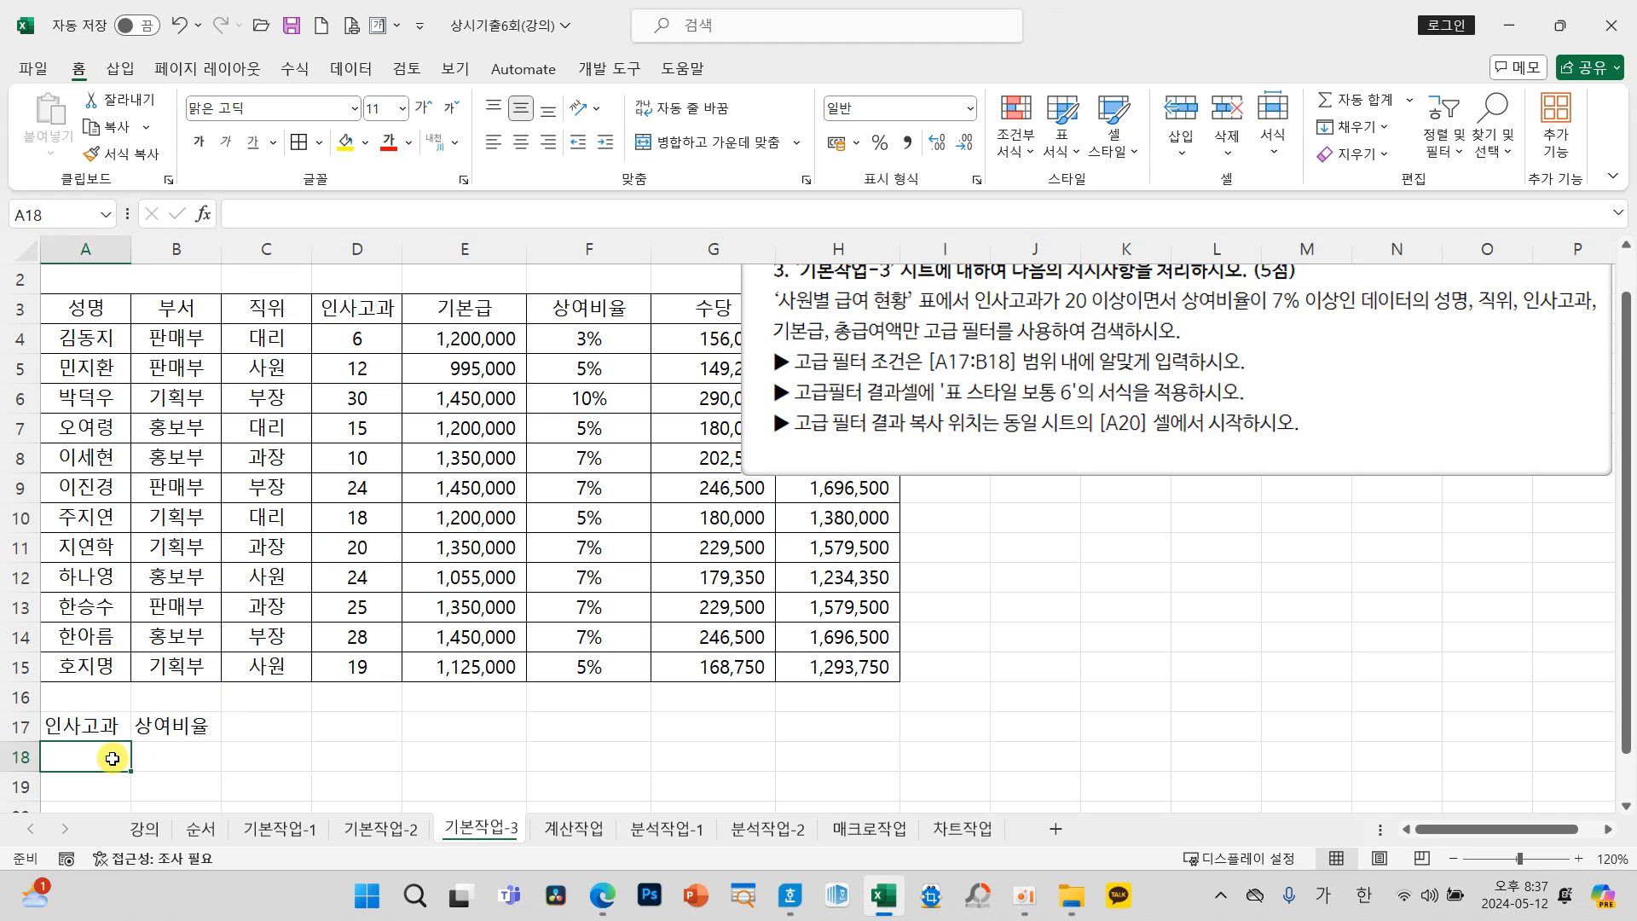
Step: Enter the filter criteria >=20 in A18 under 인사고과 and >=7% in B18 under 상여비율
type(">=20")
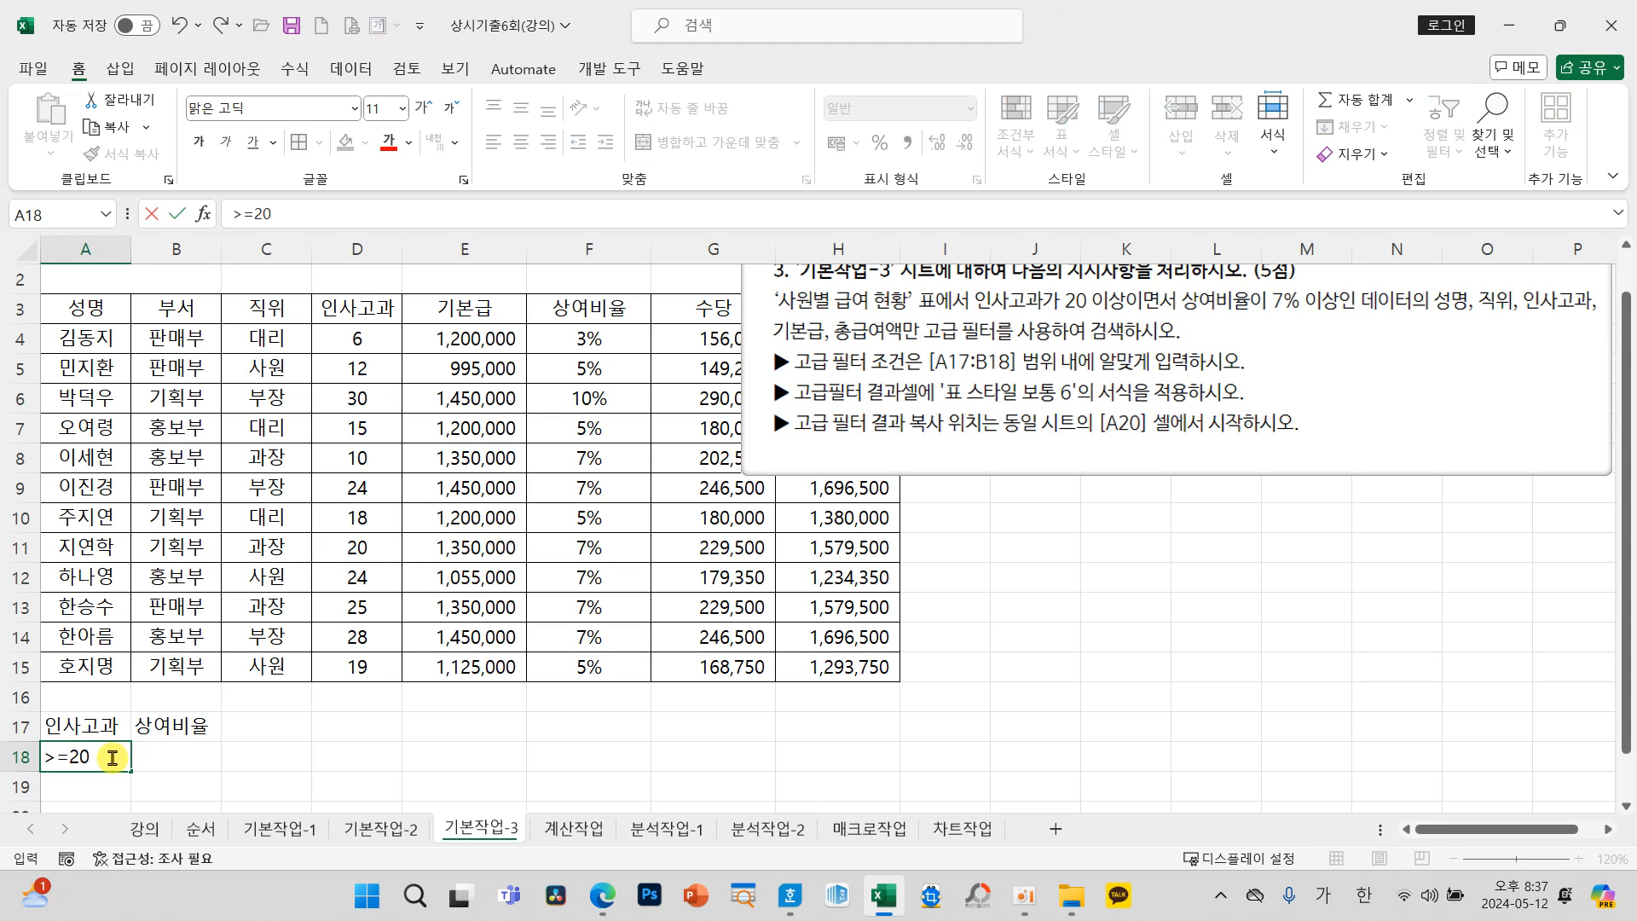
left_click(176, 757)
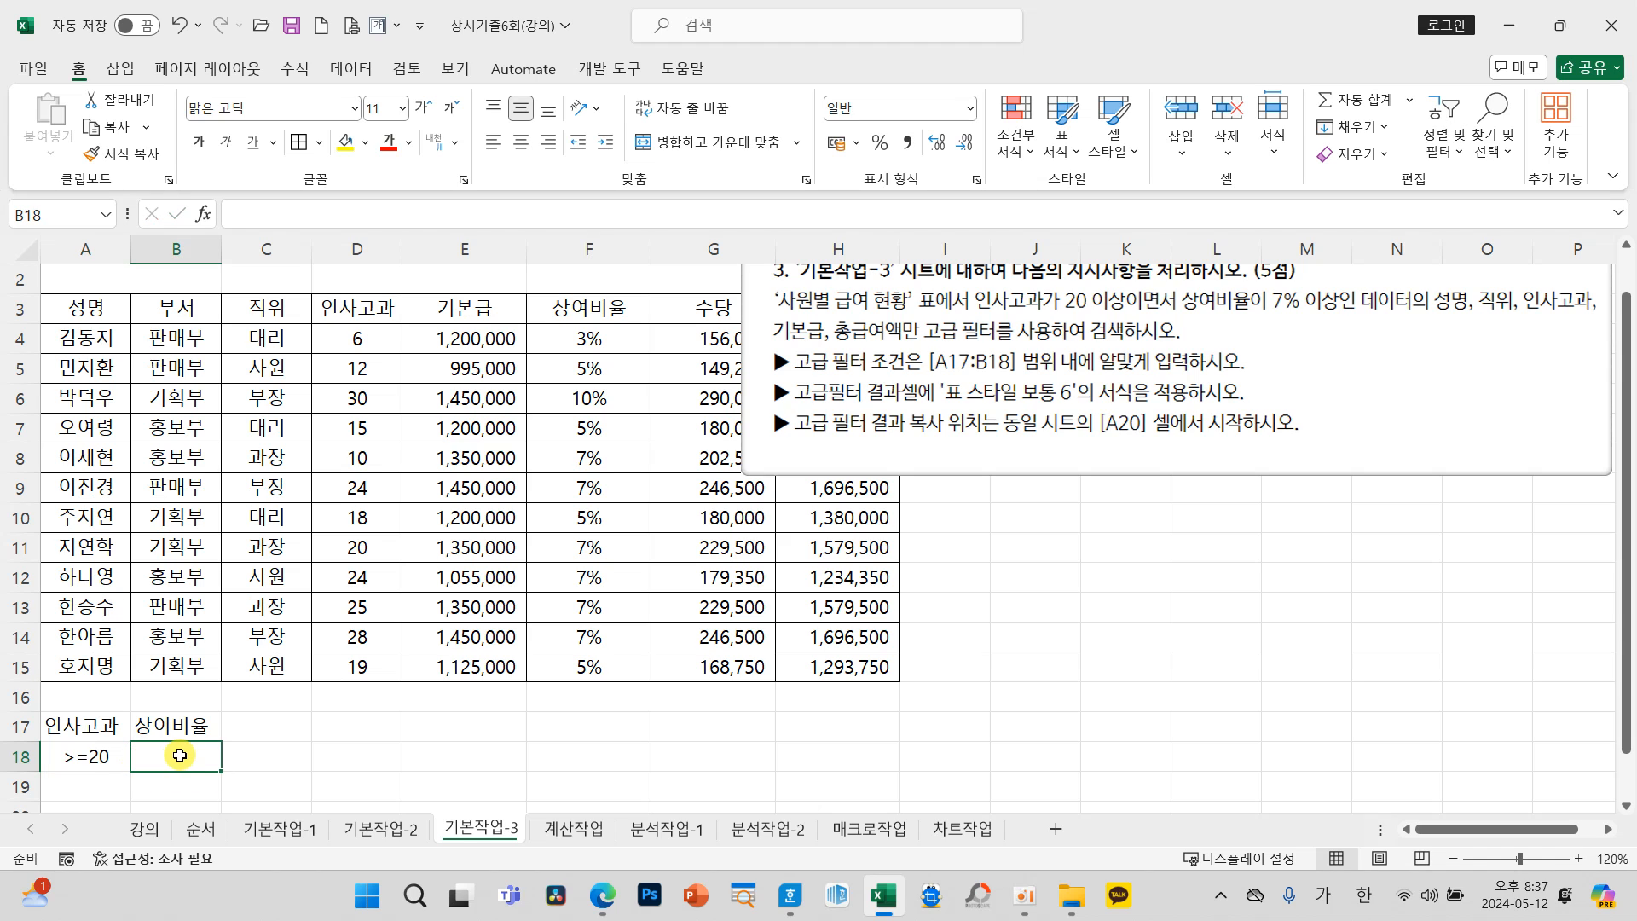
type(">=7")
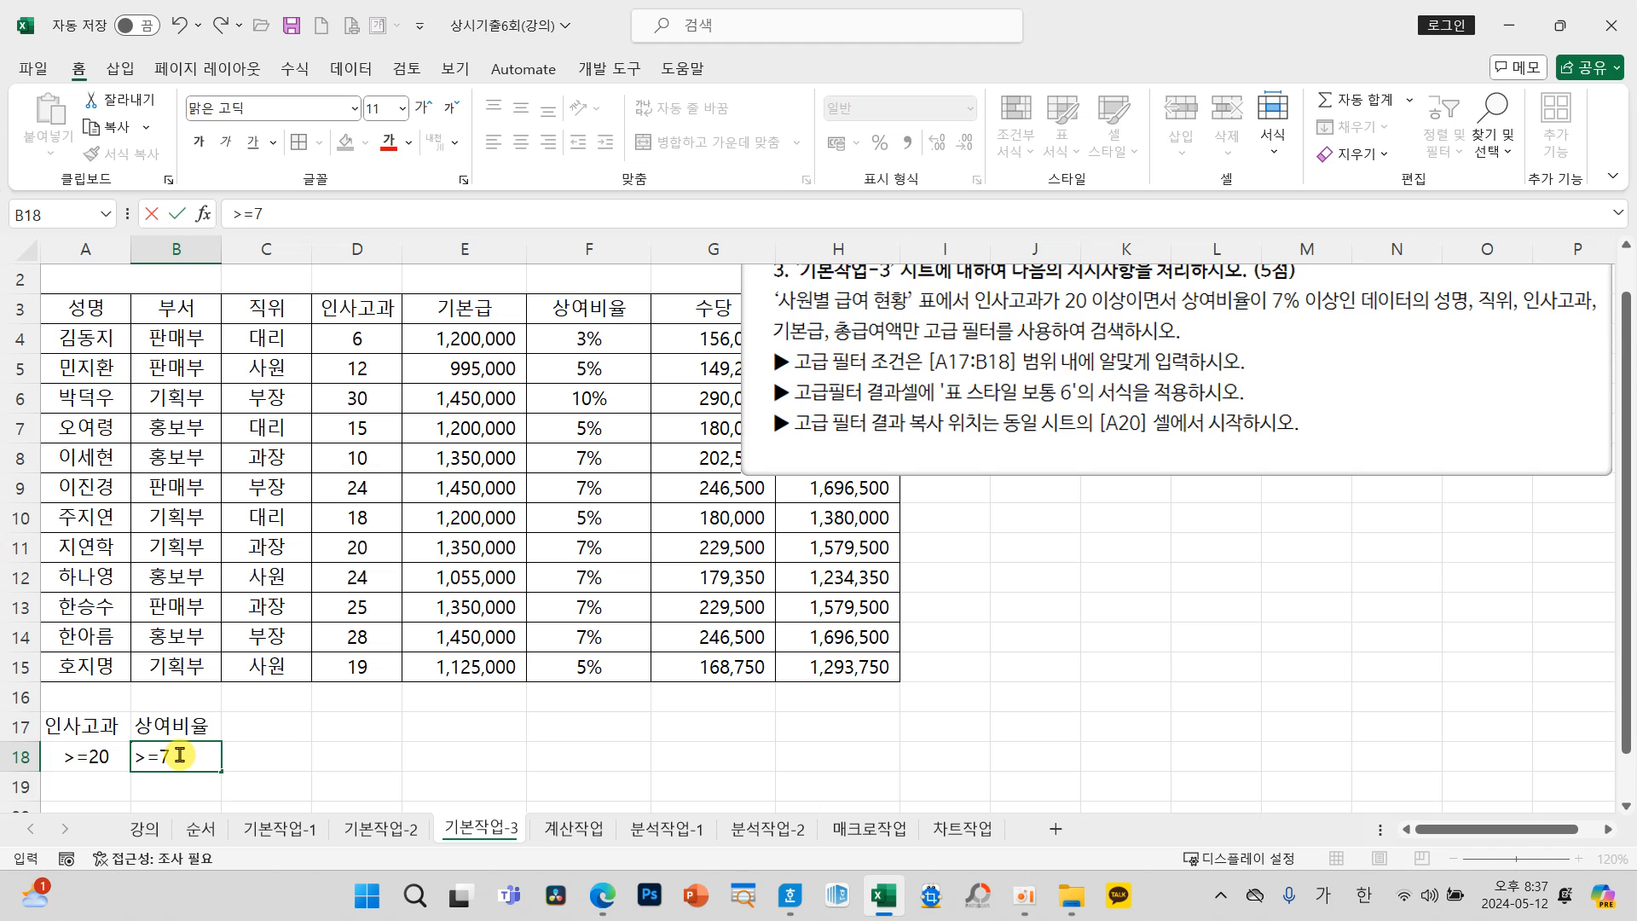
key("Return")
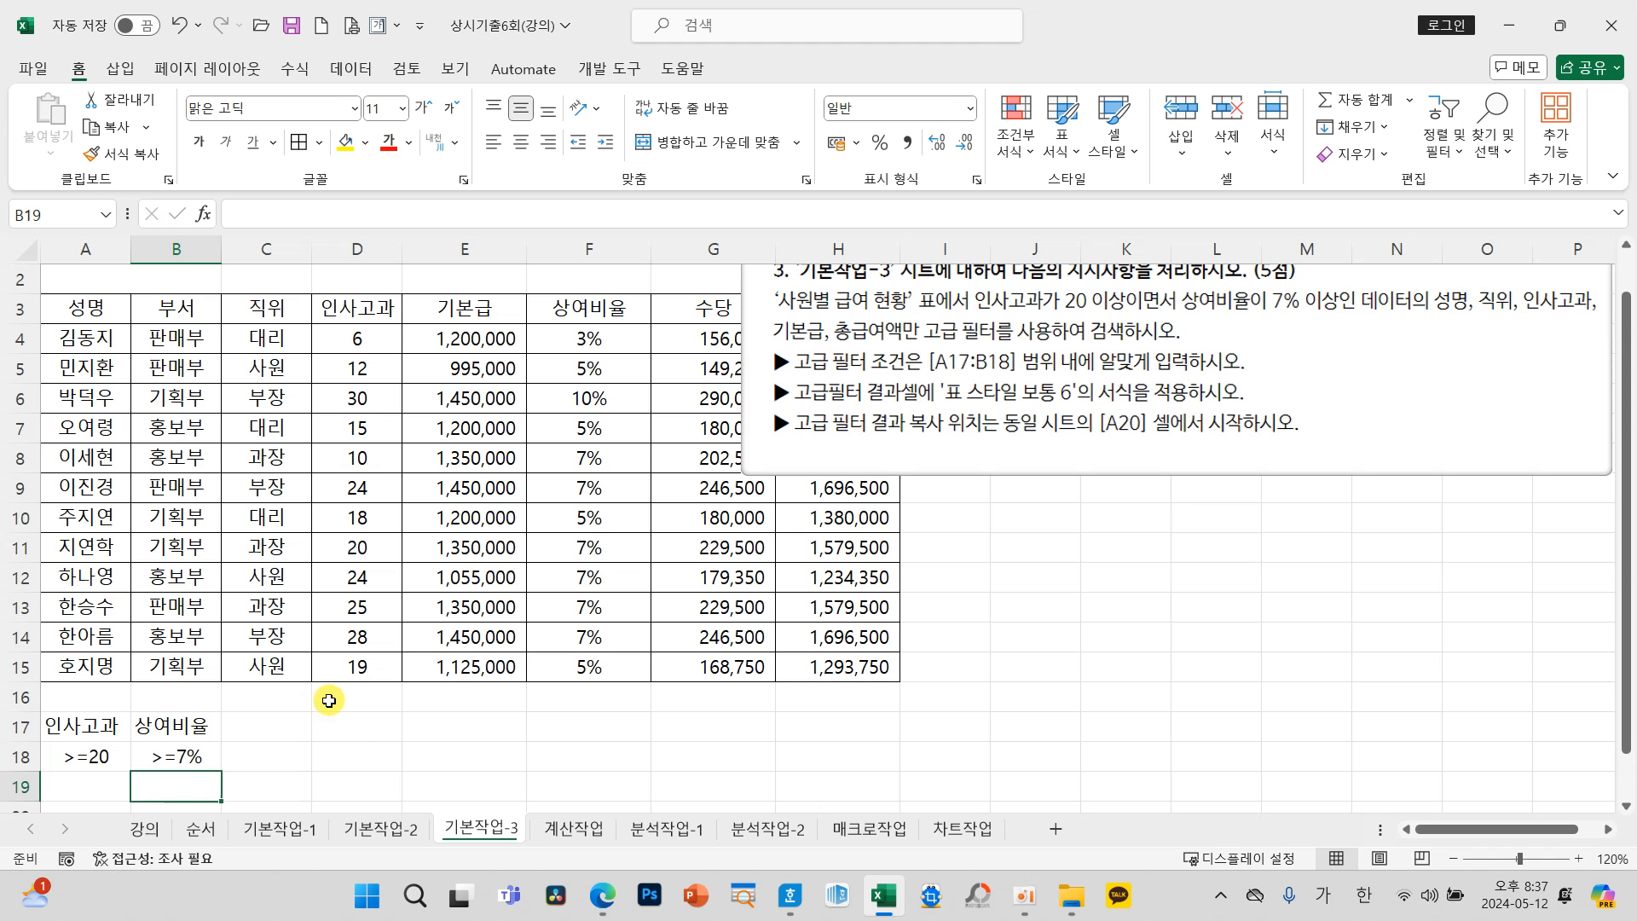
Step: Move the >=7% criterion from B18 down to B19 to show the OR layout
left_click(350, 747)
scroll(350, 743, "down", 2)
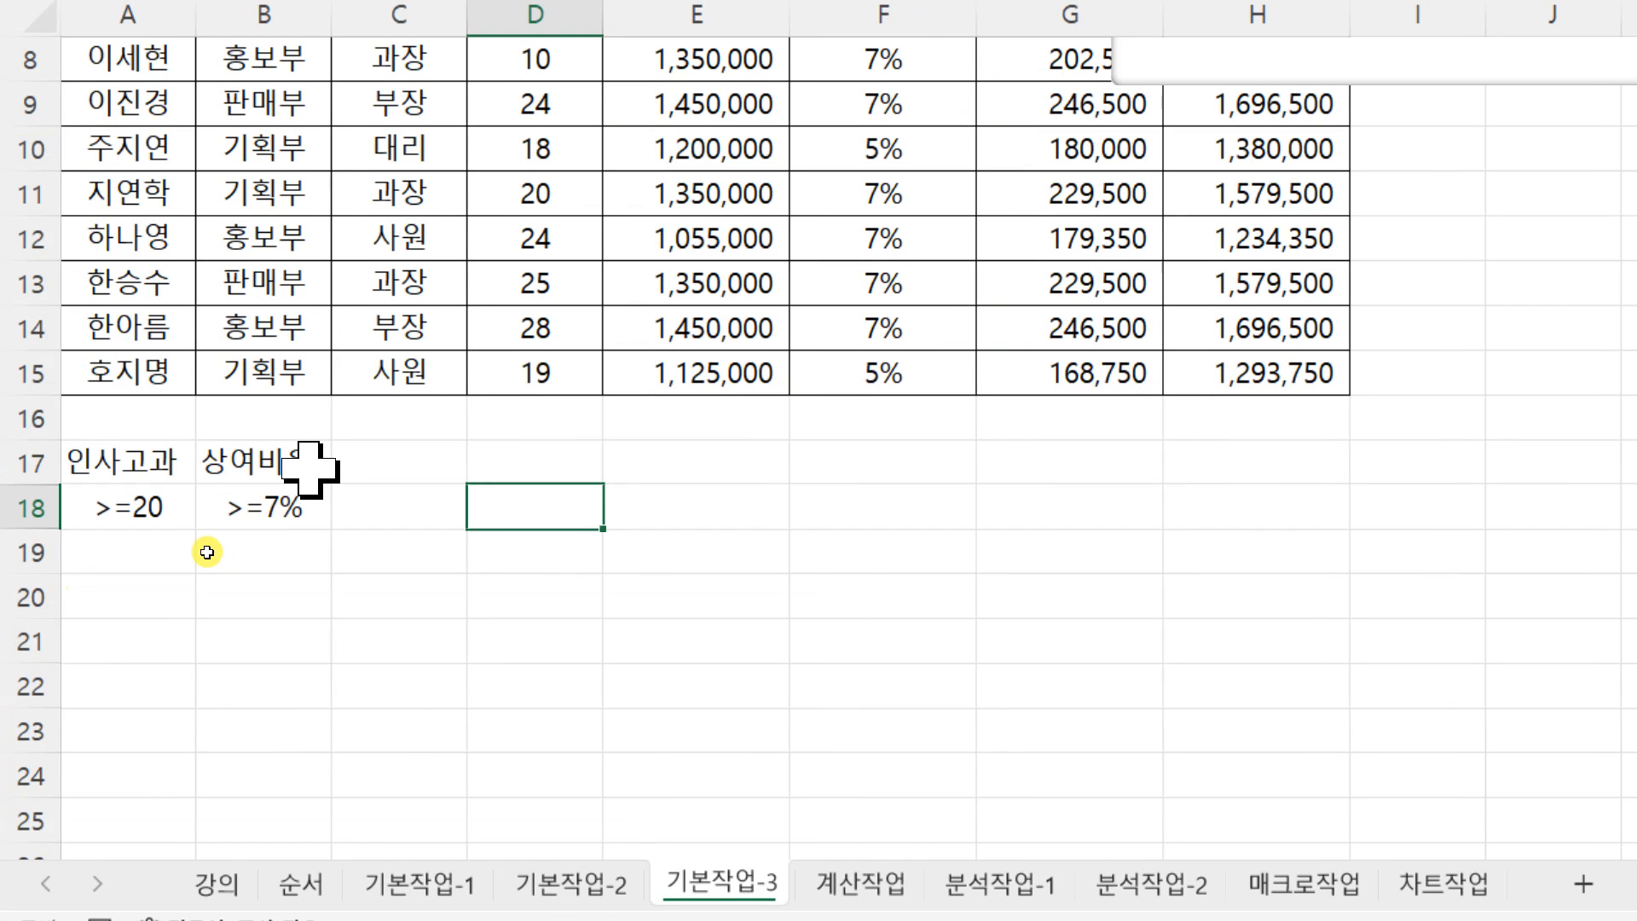
left_click(274, 510)
left_click_drag(281, 529, 288, 573)
left_click(438, 559)
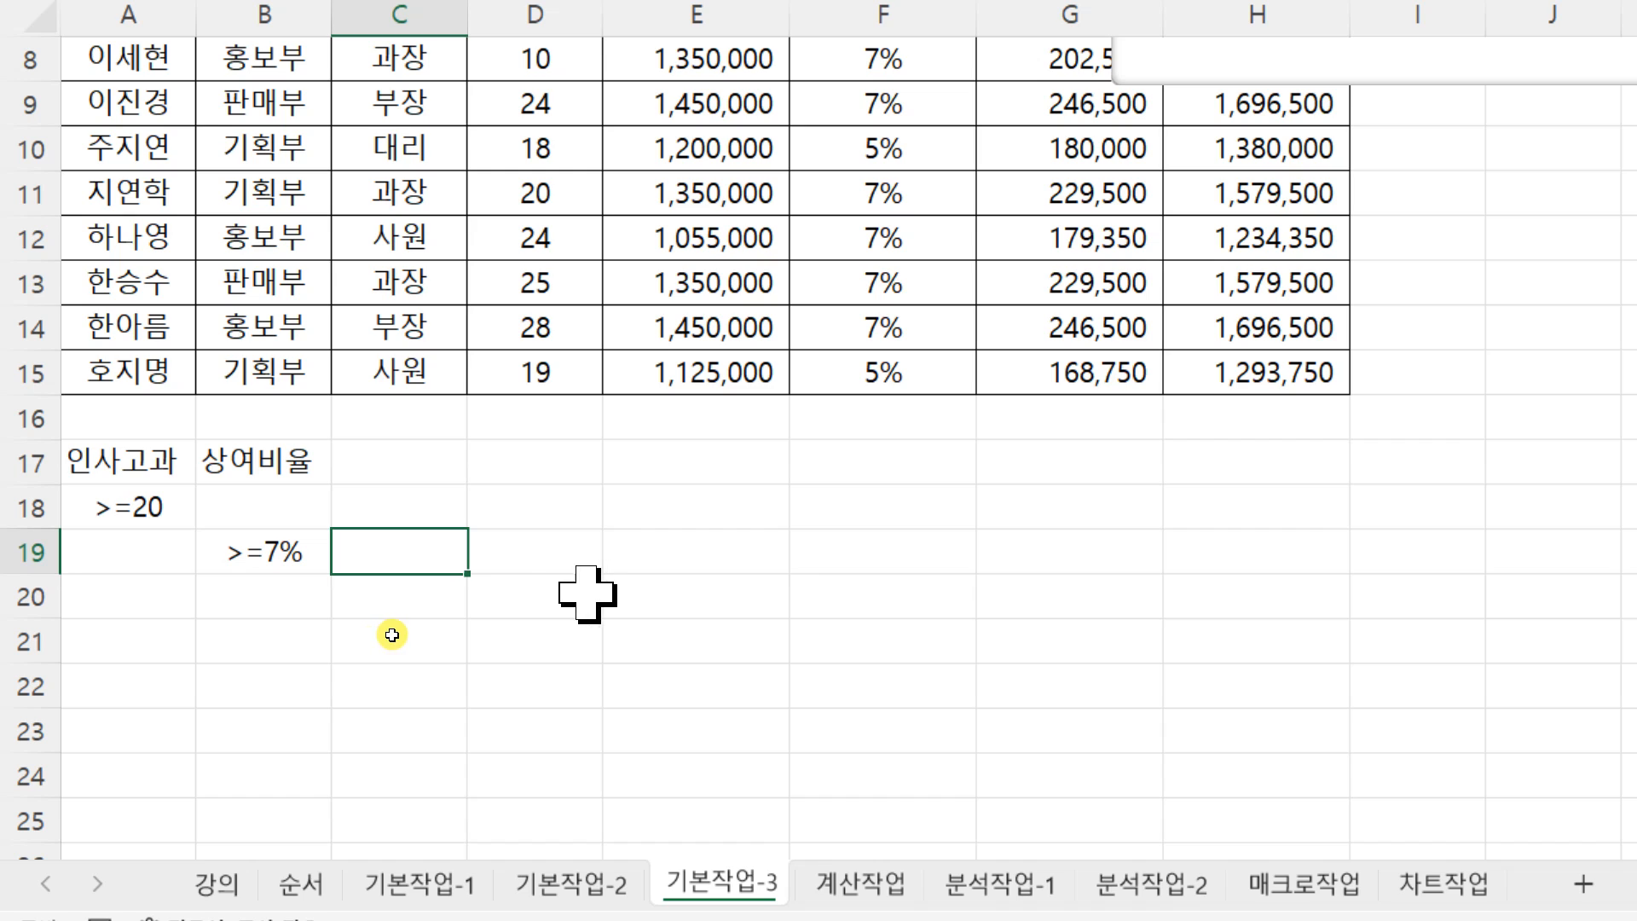
left_click(607, 565)
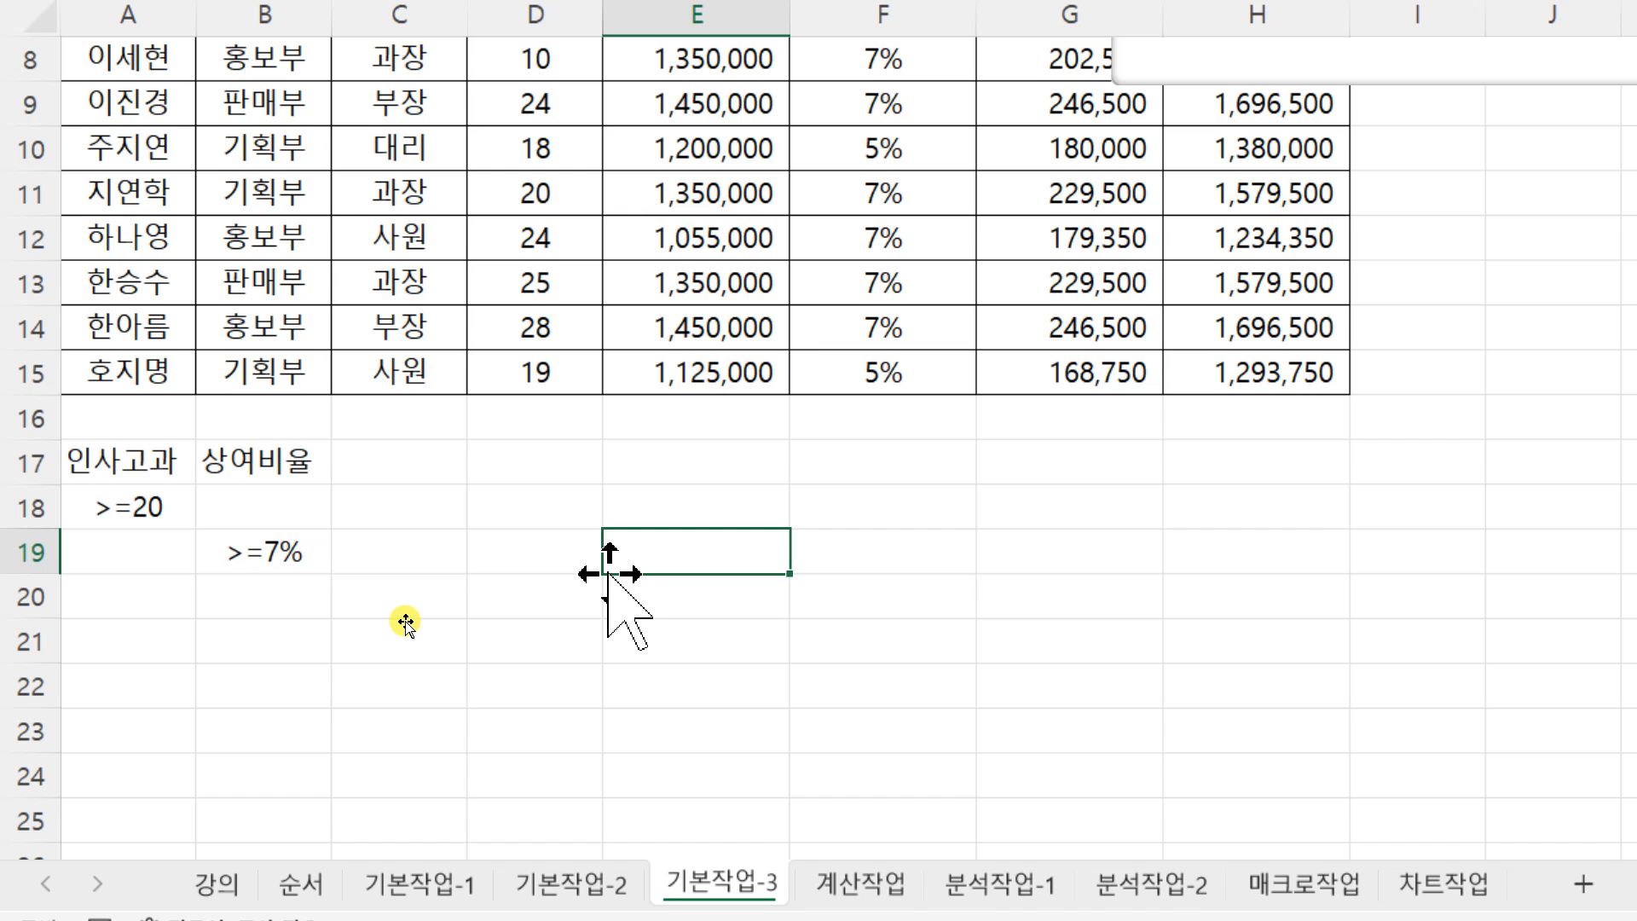
Step: Move the >=7% criterion back to B18 to restore the AND layout
left_click(256, 552)
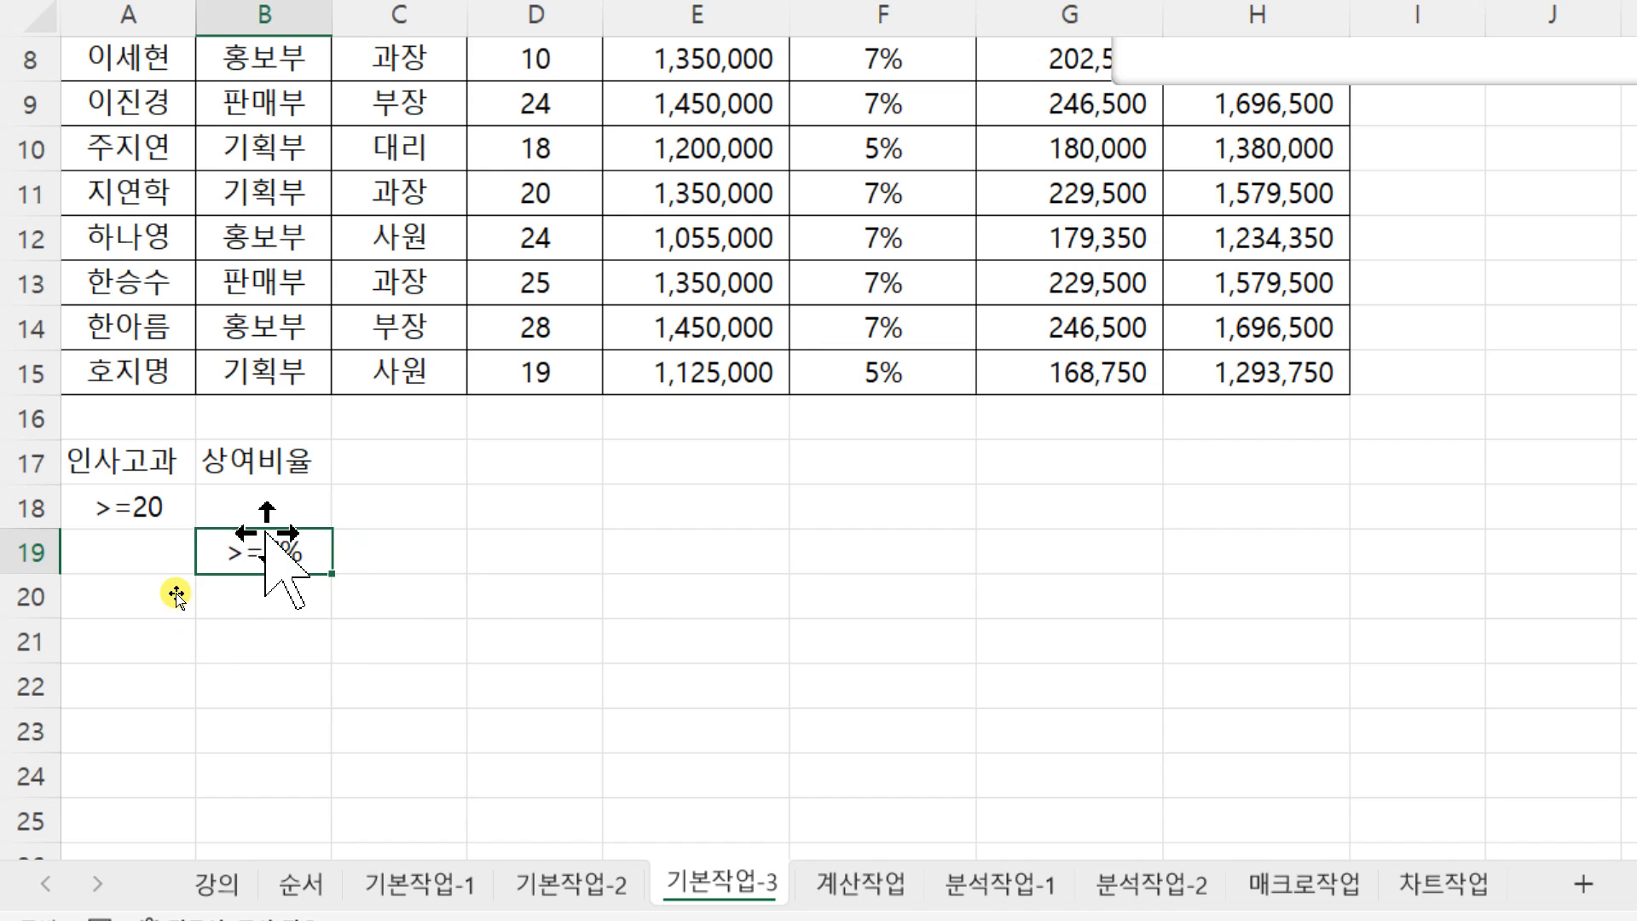
left_click_drag(264, 534, 261, 489)
left_click(585, 550)
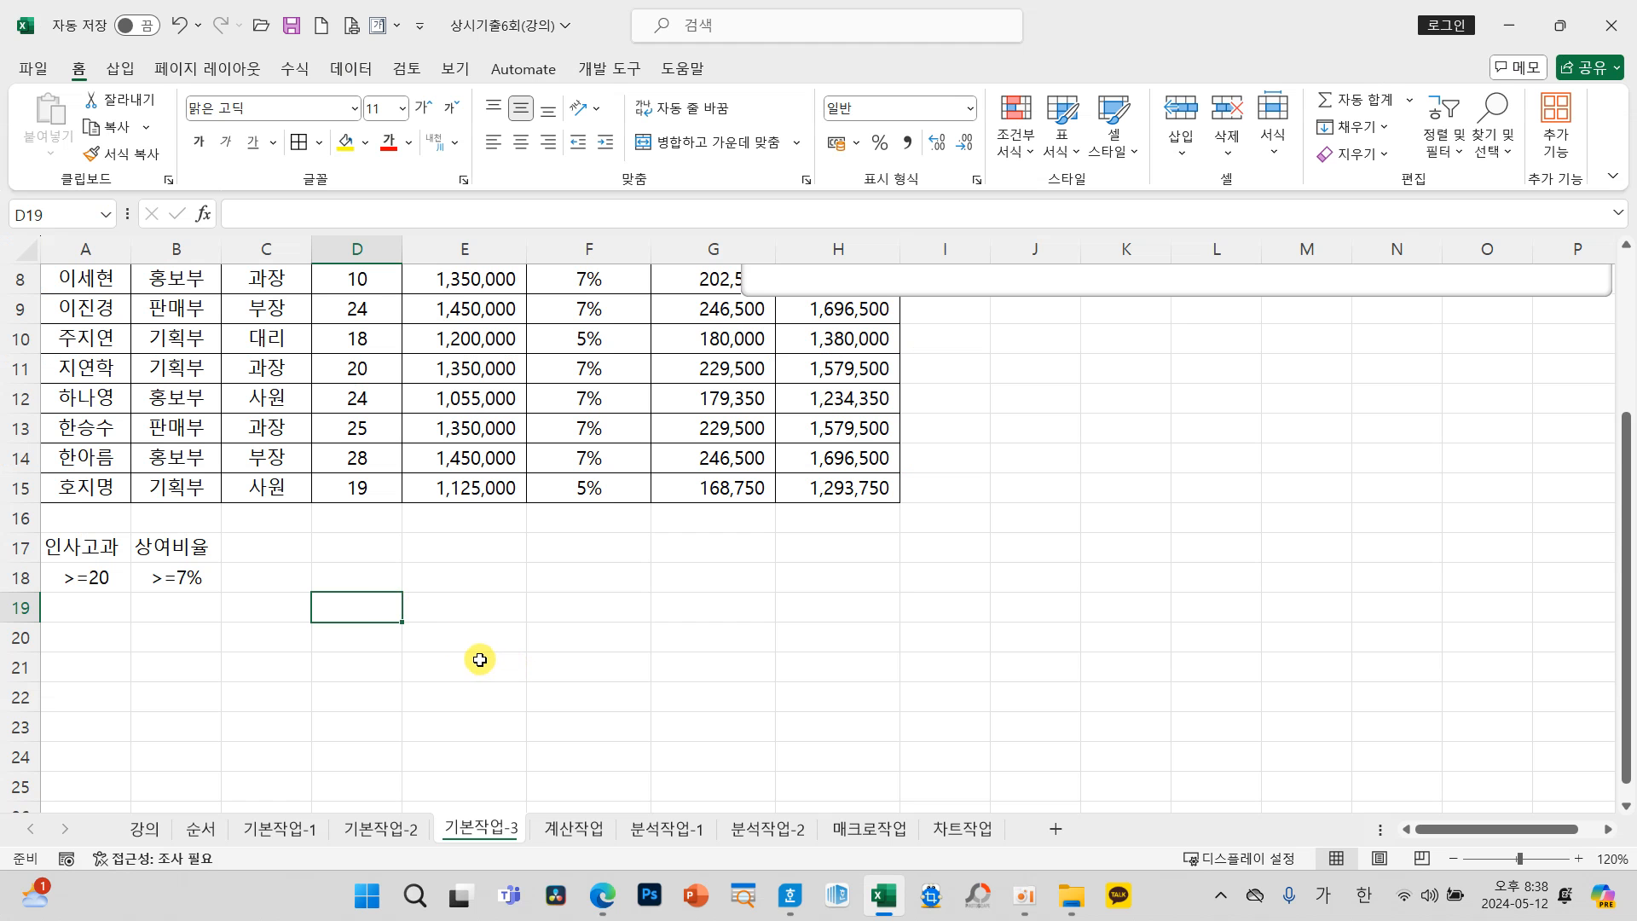
Step: Open the advanced filter (고급 필터) with A3:H15 as its list range and reposition the dialog over the table
scroll(716, 635, "up", 3)
left_click_drag(100, 352, 829, 704)
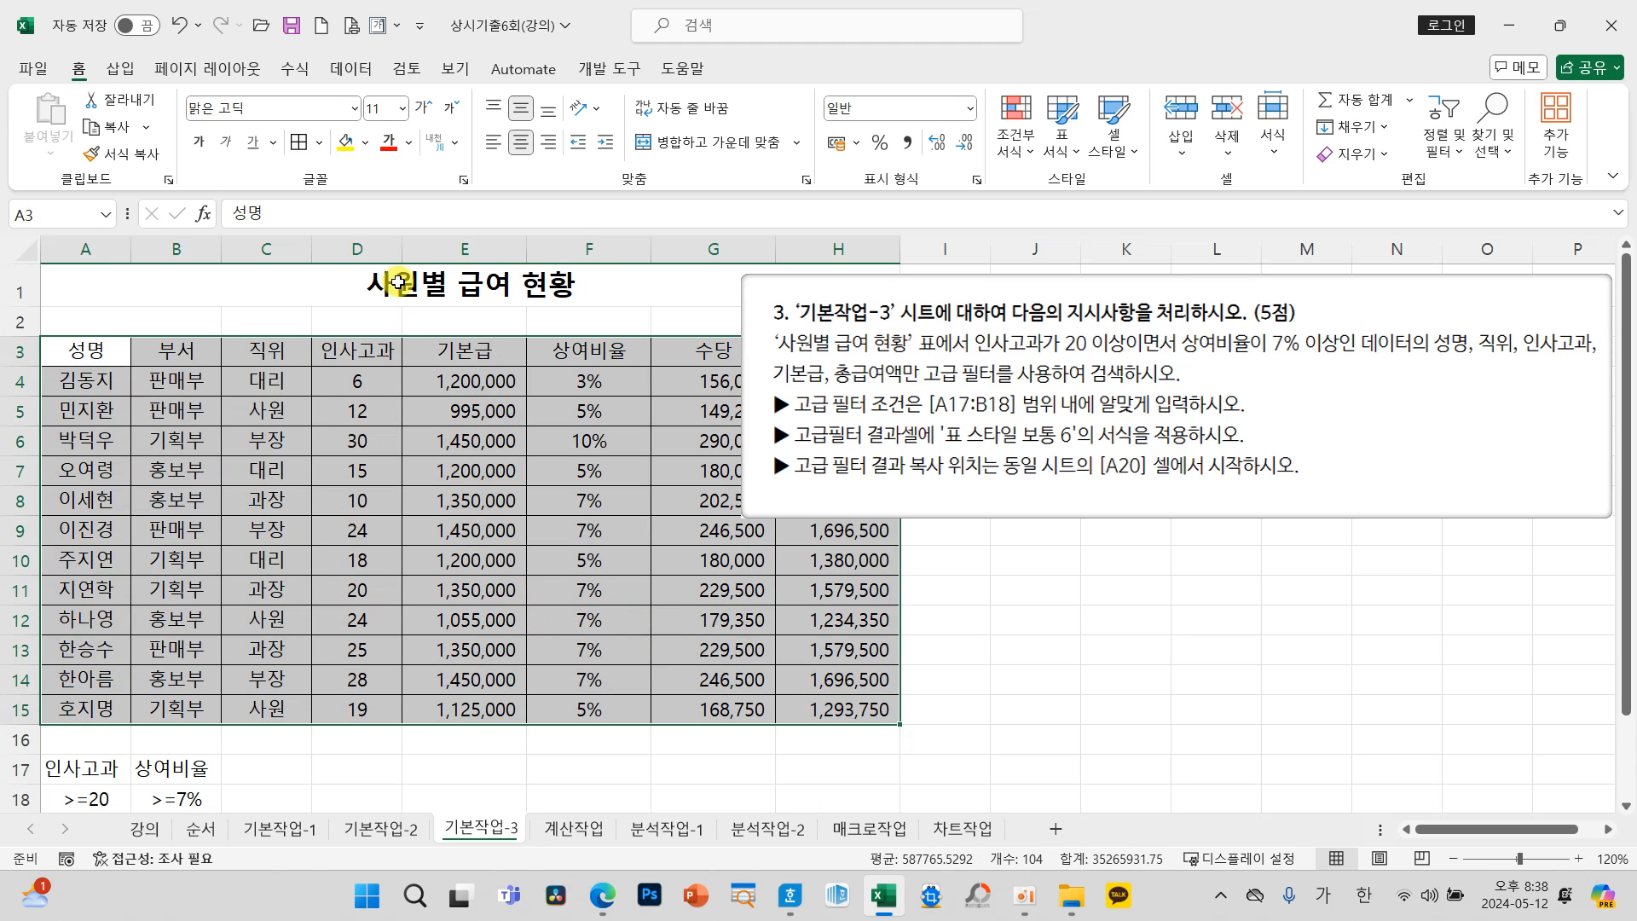
left_click(356, 68)
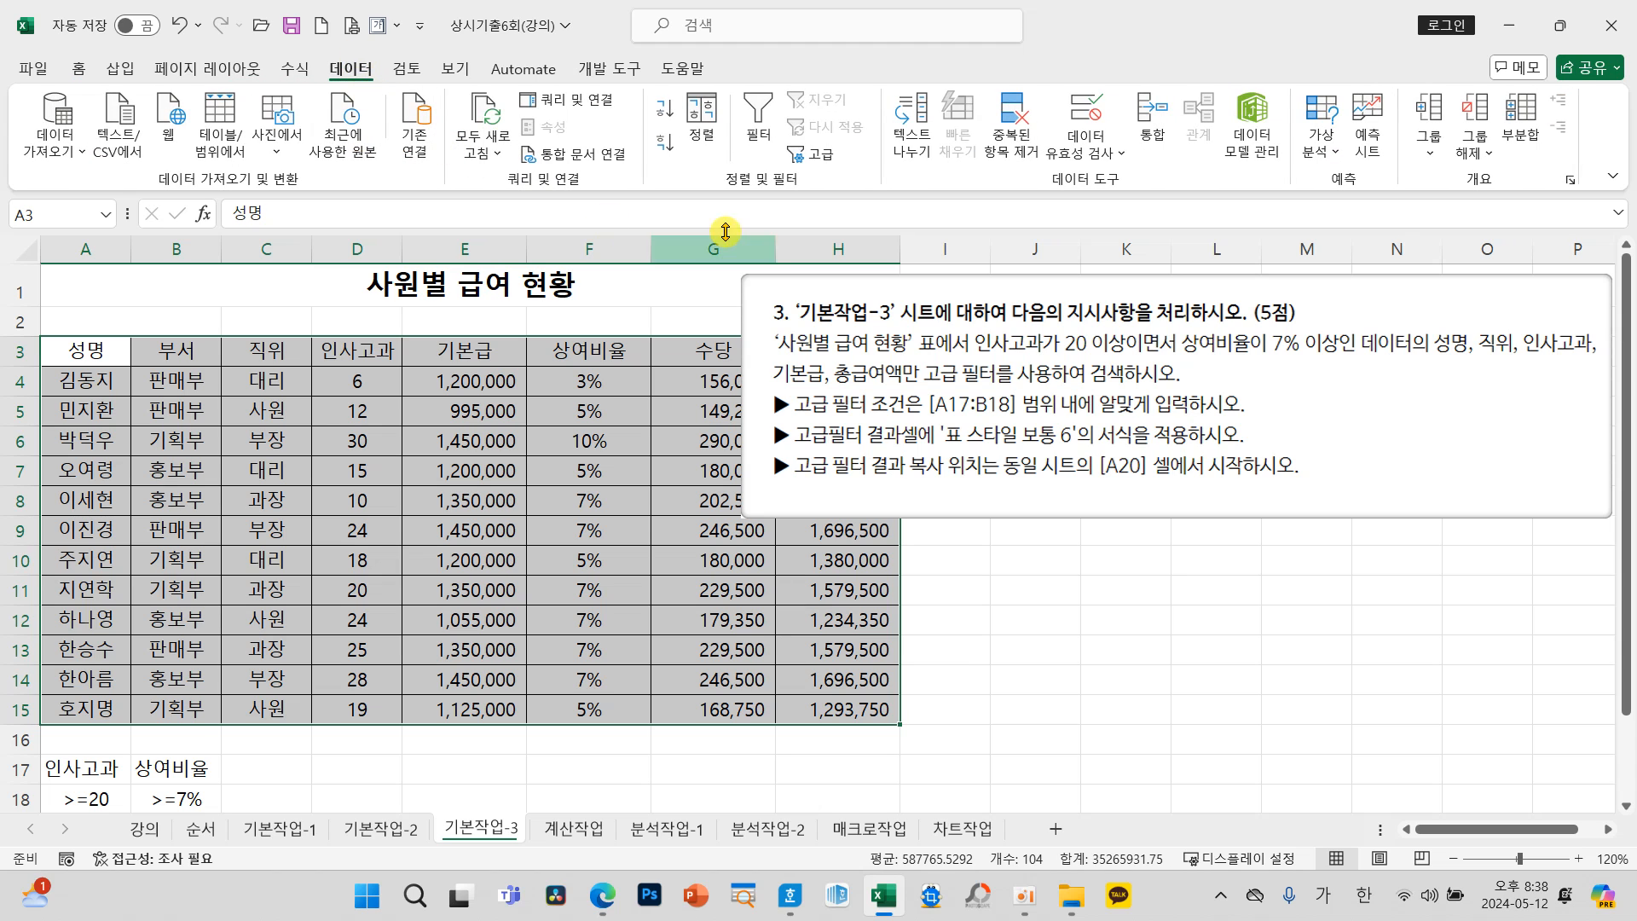
left_click(816, 166)
left_click_drag(976, 273, 455, 440)
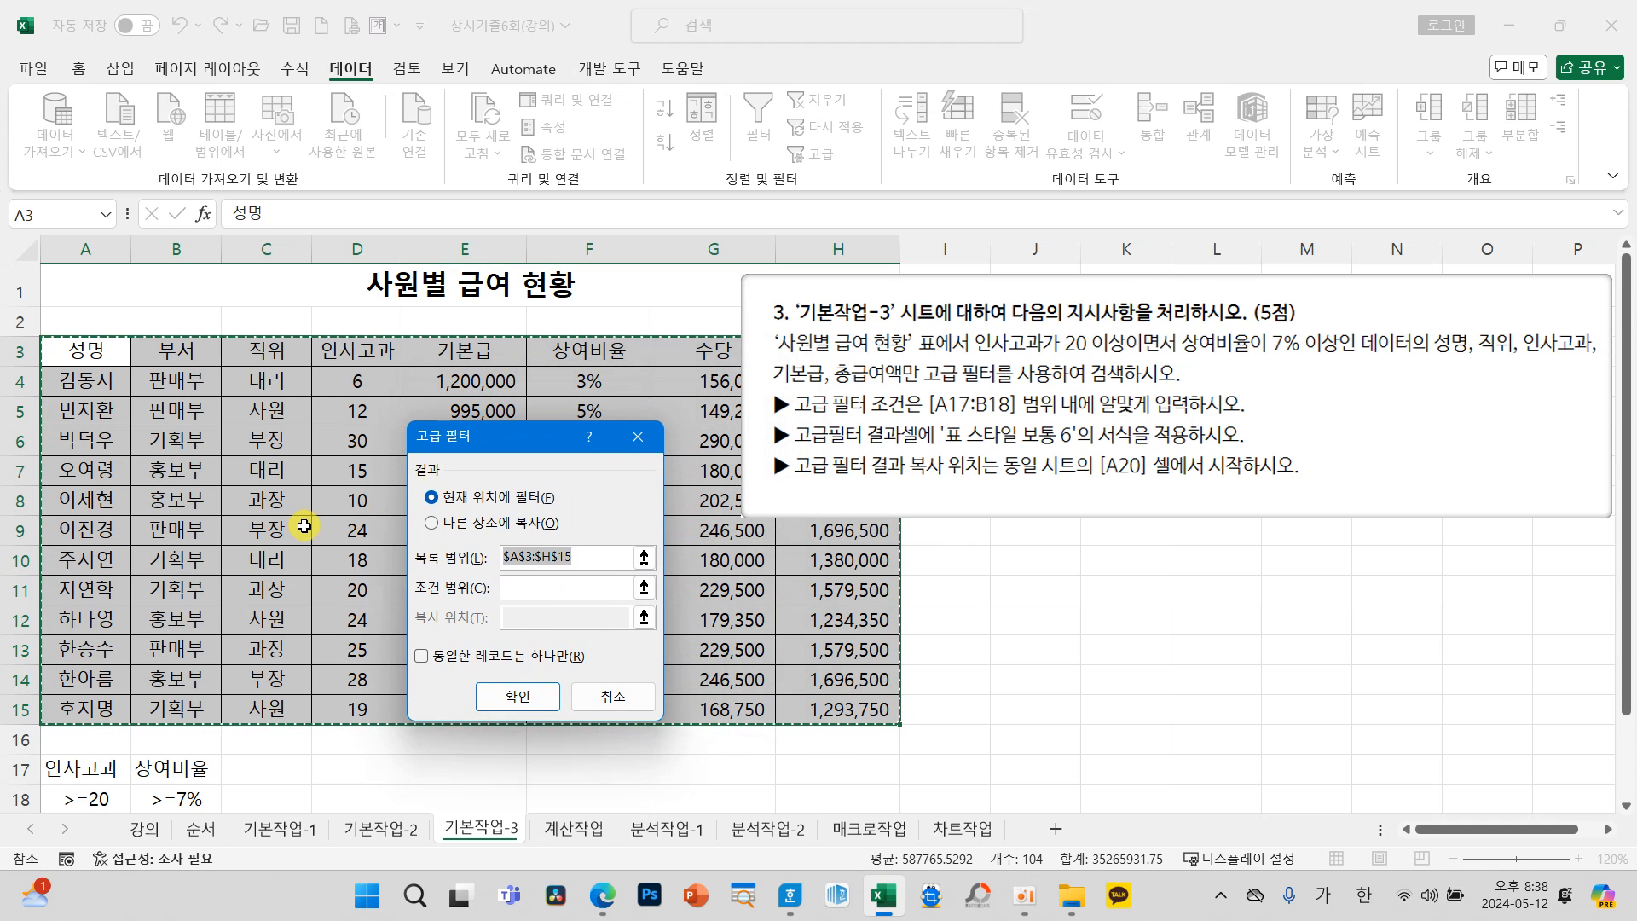
scroll(298, 512, "down", 2)
scroll(296, 506, "up", 1)
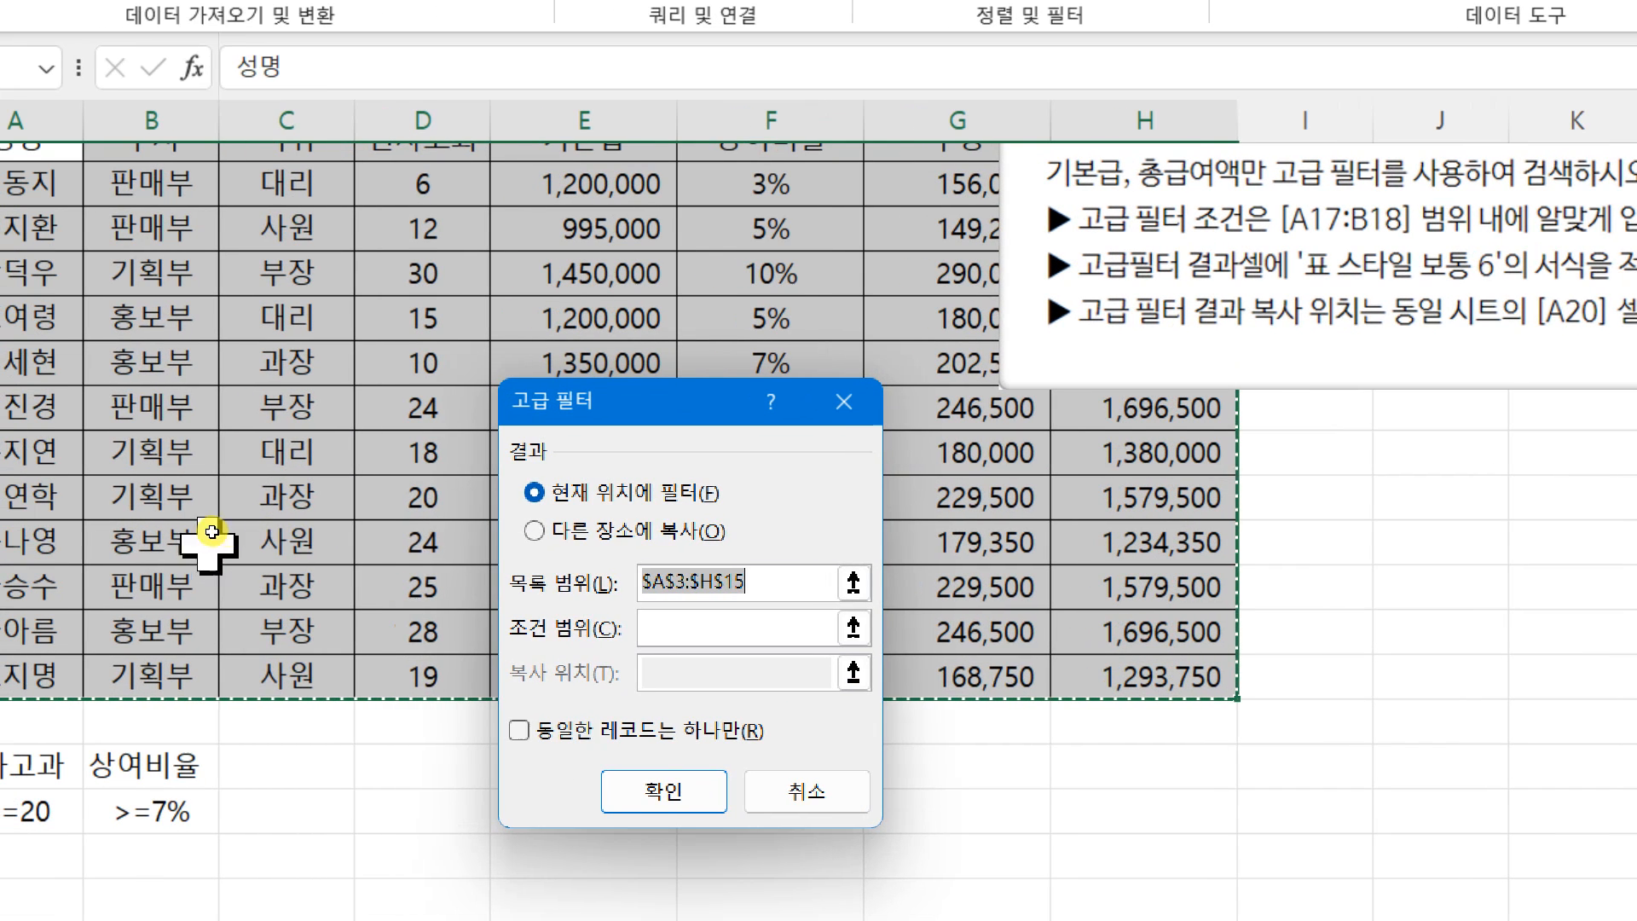
Step: Run the advanced filter to copy results to another location, with criteria range A17:B18 and copy destination A20
left_click(457, 525)
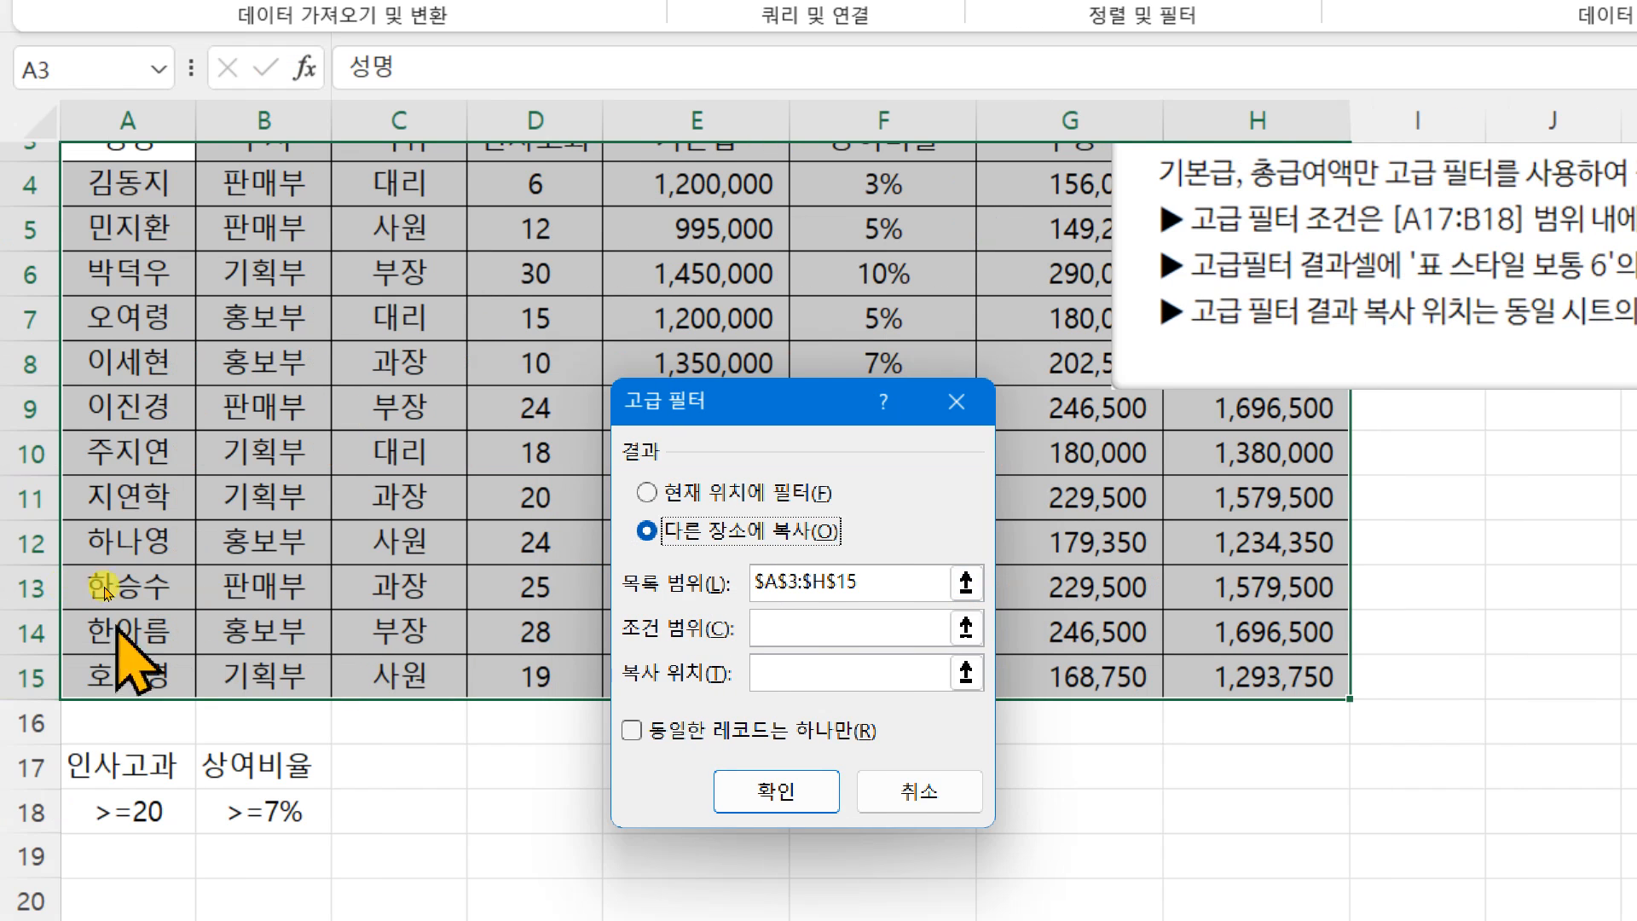
left_click(651, 631)
left_click_drag(137, 767, 230, 808)
left_click(776, 670)
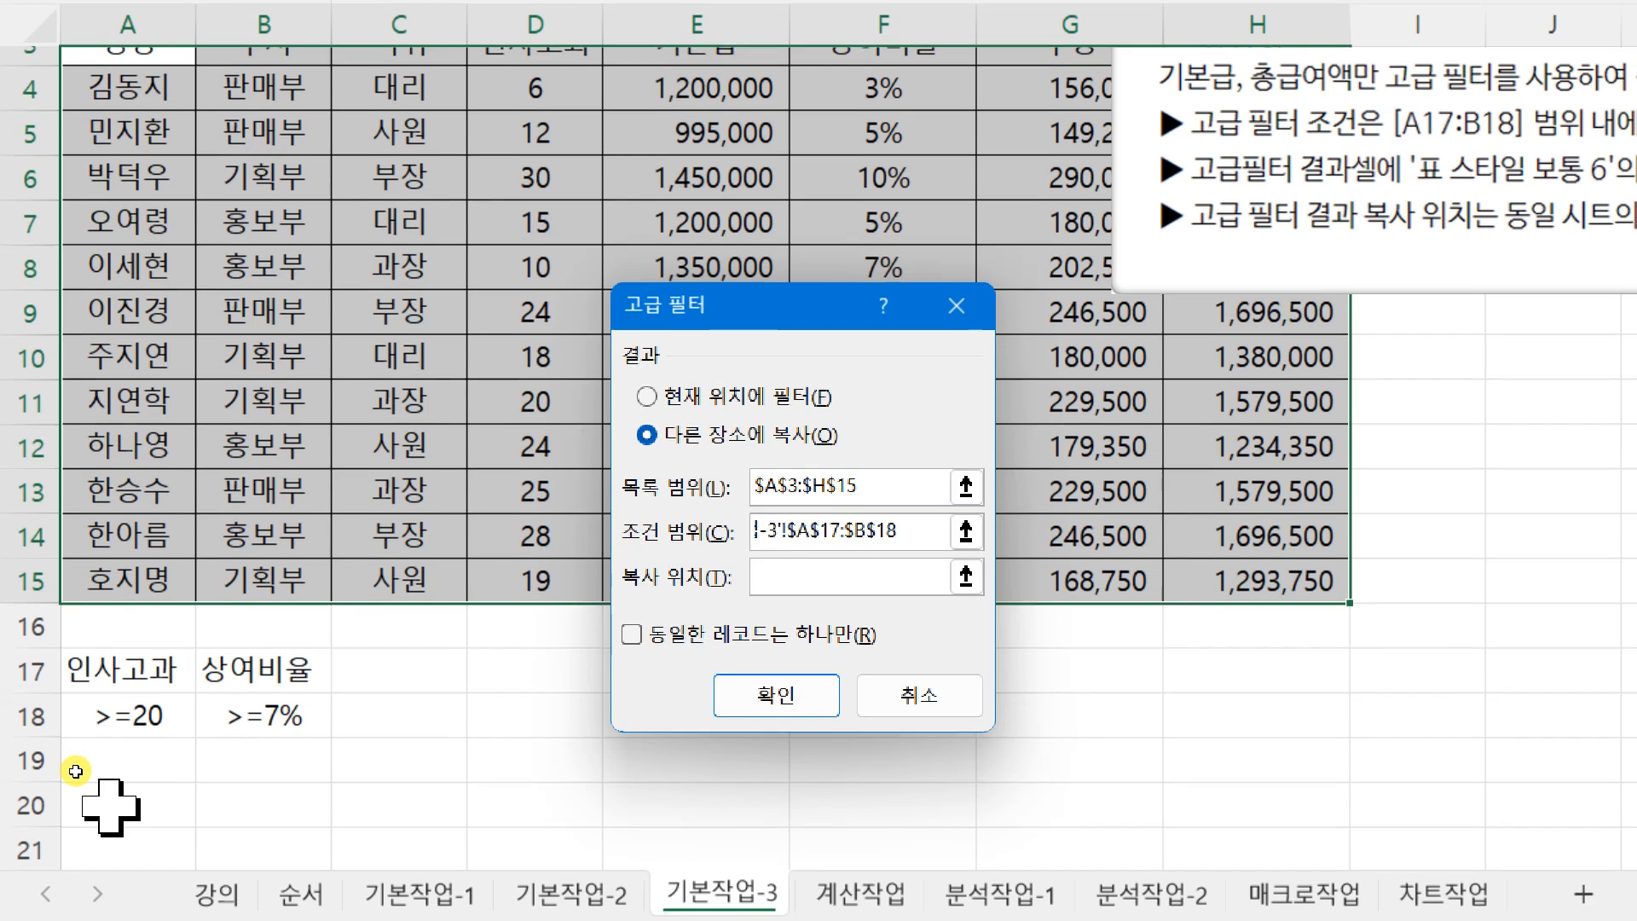
left_click(111, 806)
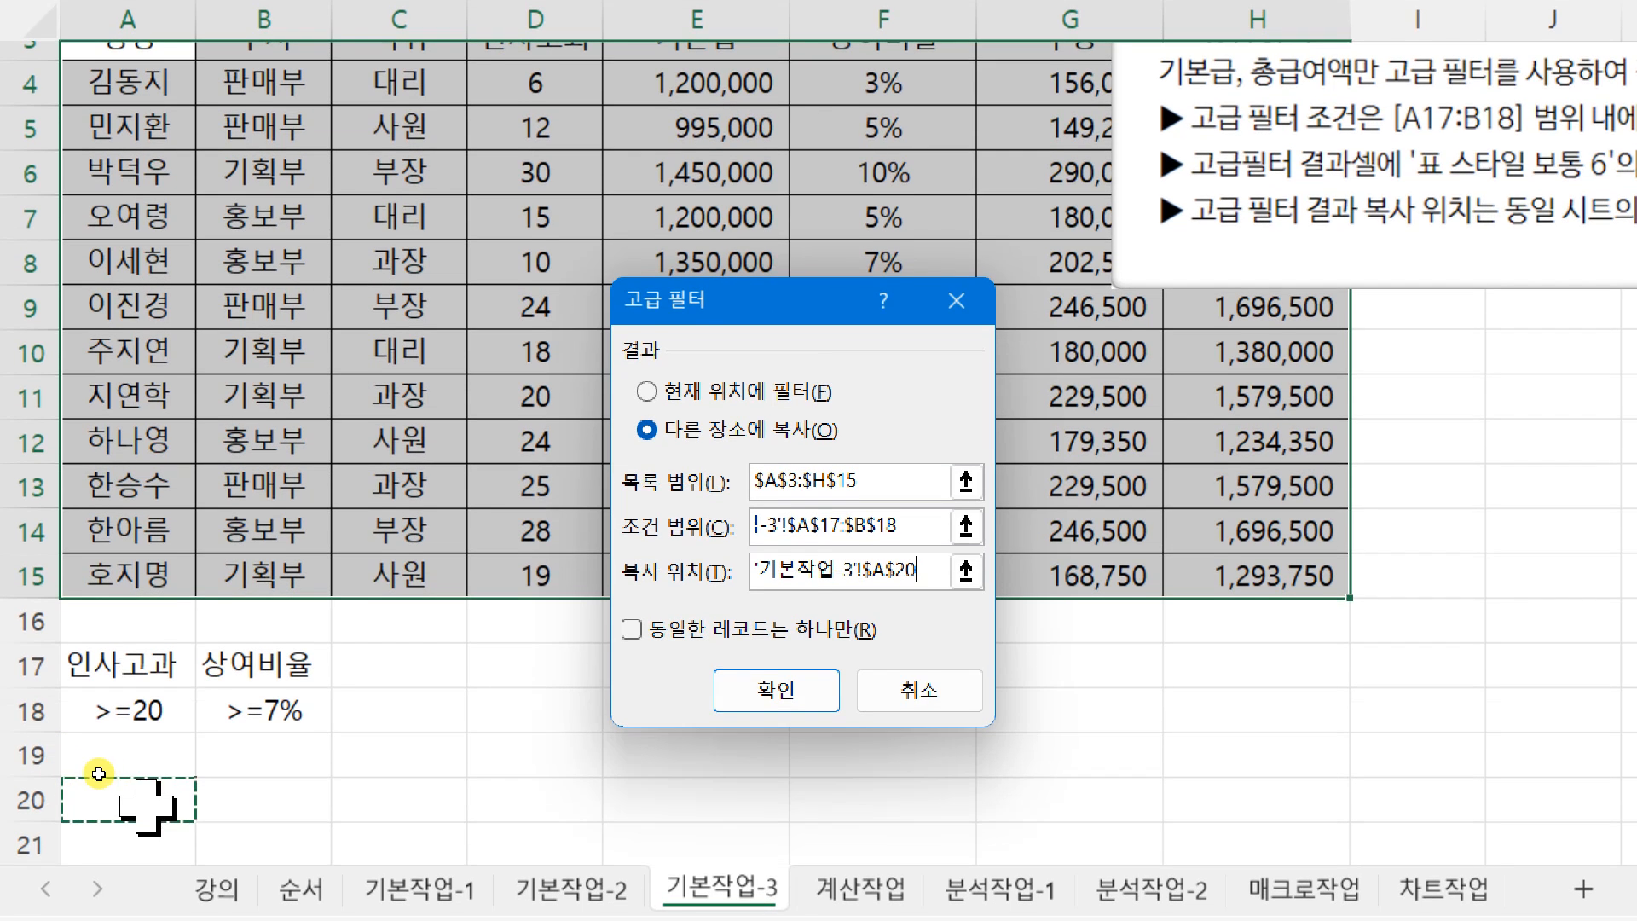
left_click(777, 690)
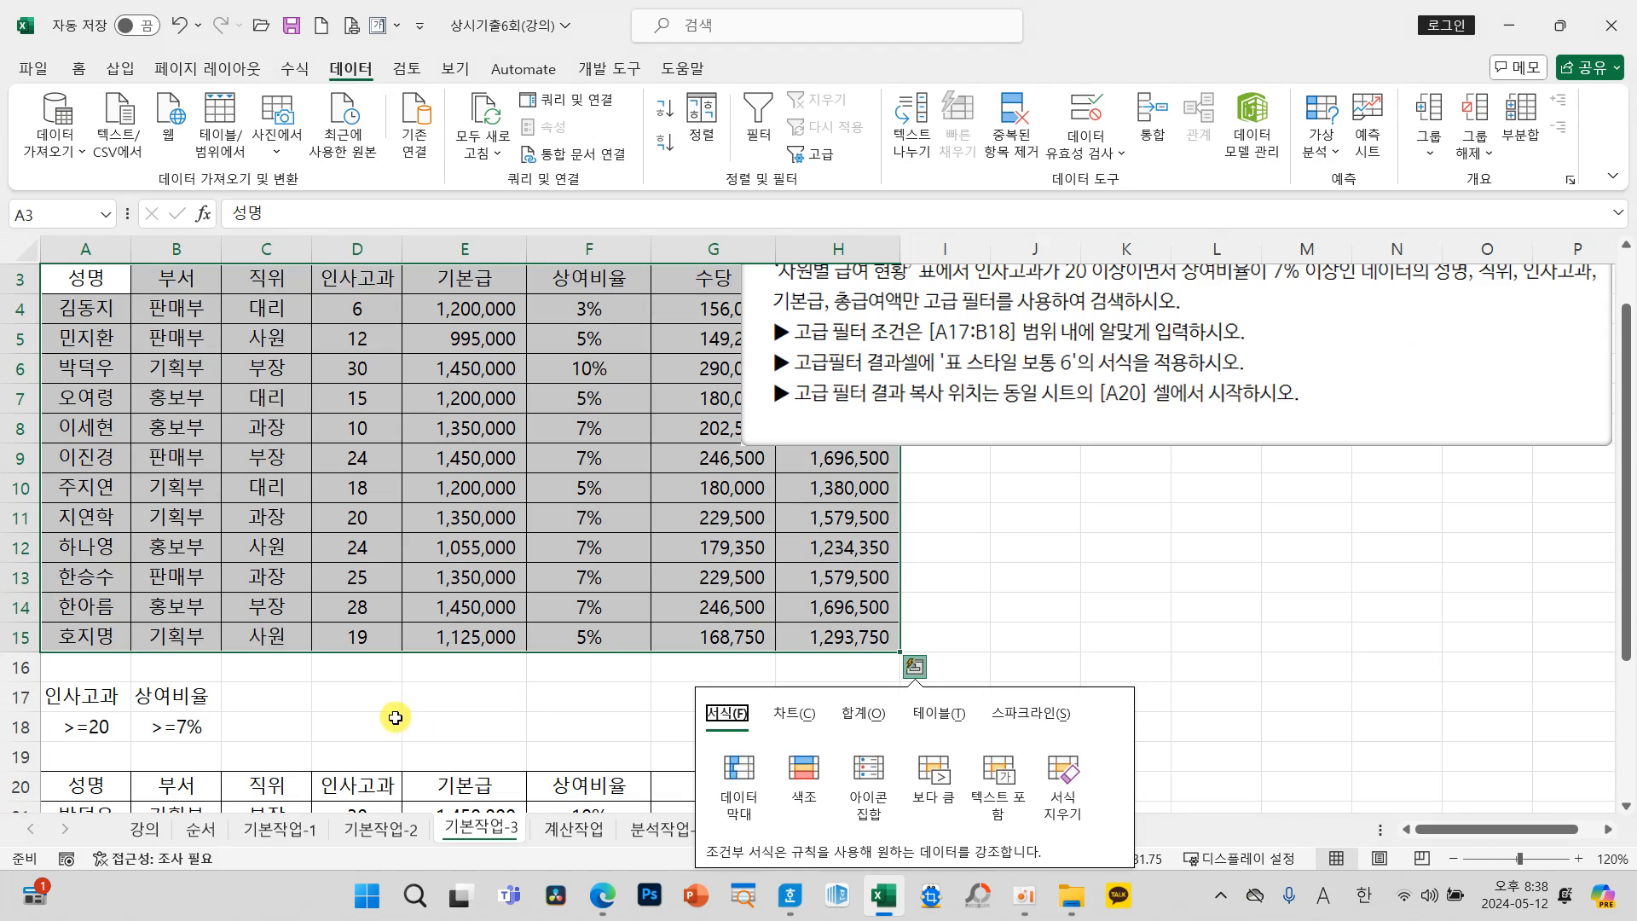
left_click(650, 688)
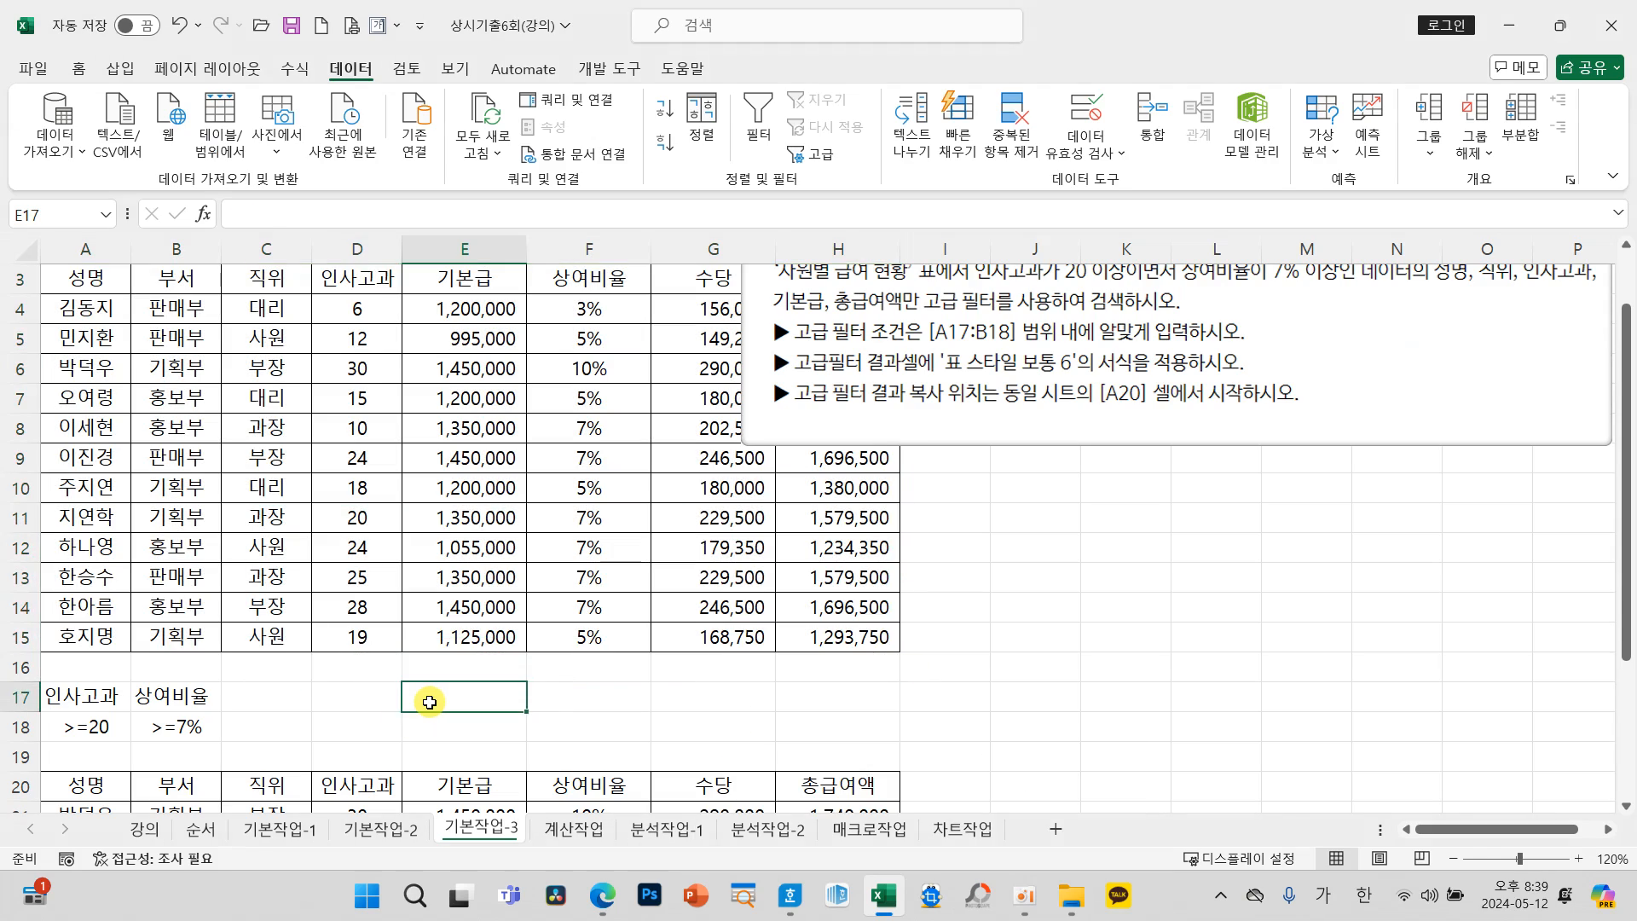
Step: Review the filtered records below the criteria and move the instruction picture down over the salary table, just above them
scroll(644, 692, "down", 1)
scroll(429, 701, "down", 2)
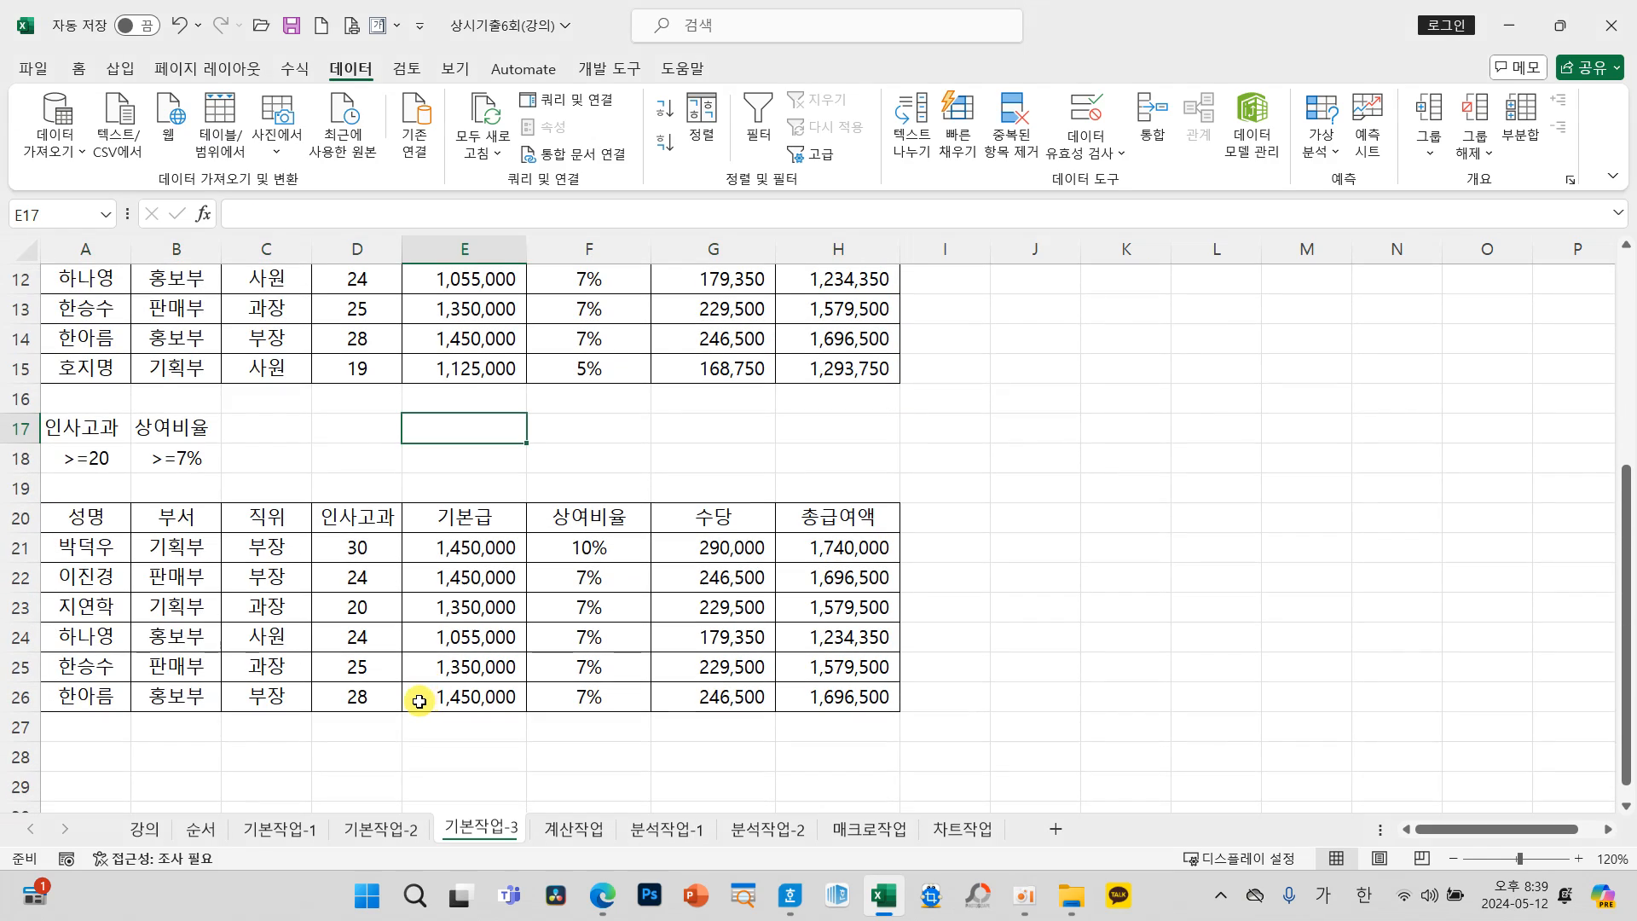
scroll(420, 701, "up", 1)
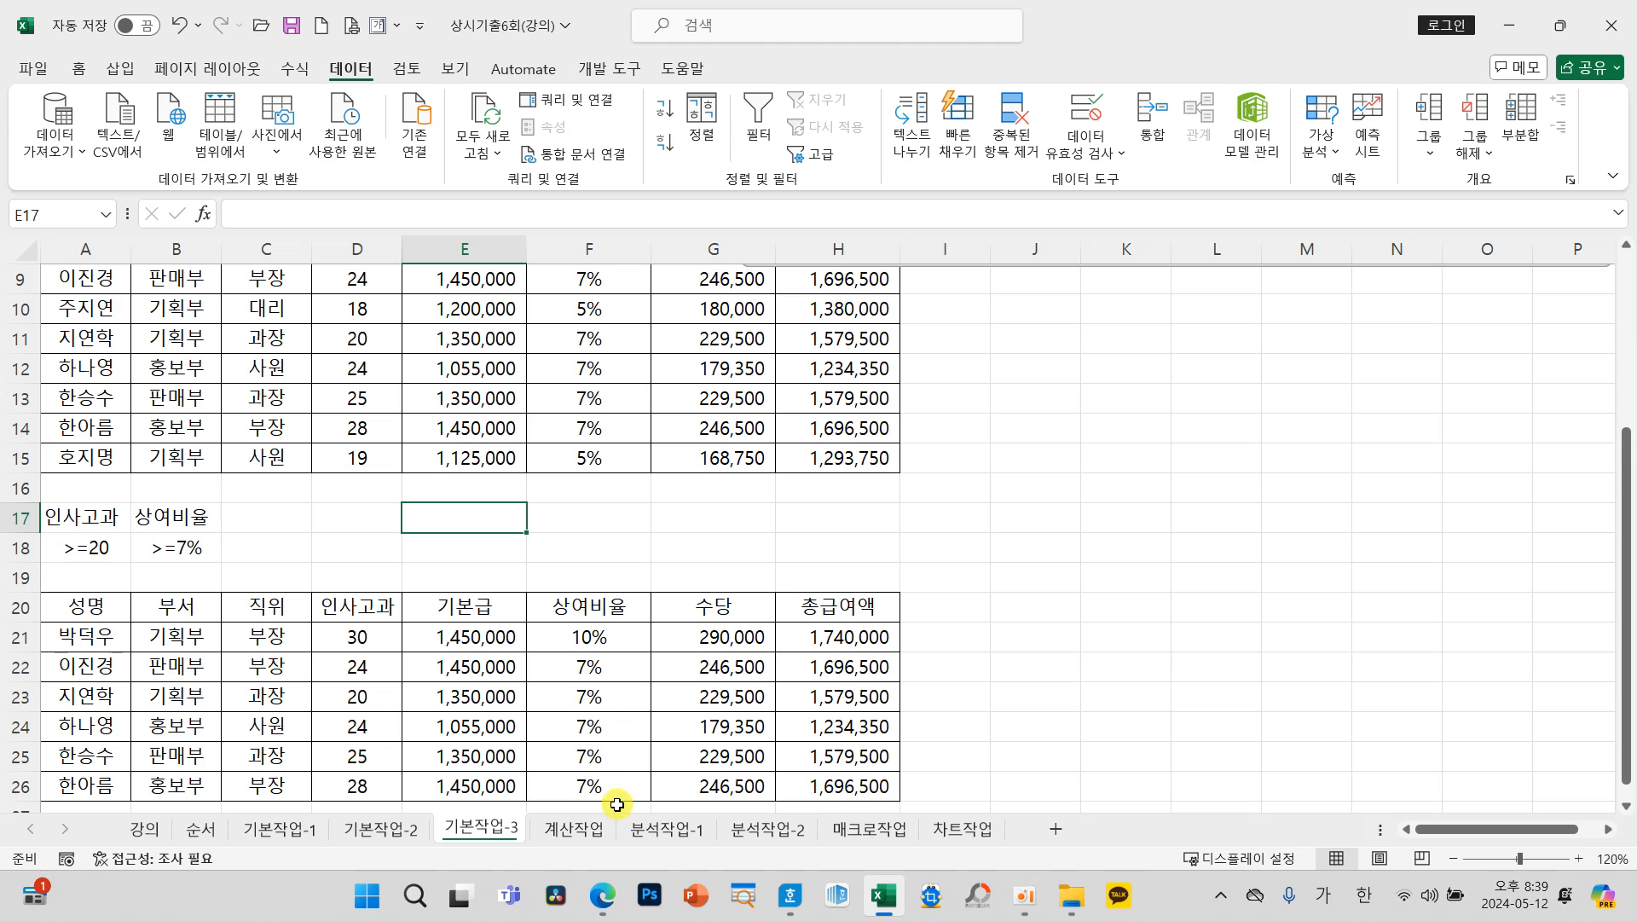
scroll(639, 729, "up", 3)
left_click_drag(901, 477, 452, 738)
scroll(451, 736, "down", 2)
scroll(451, 737, "down", 2)
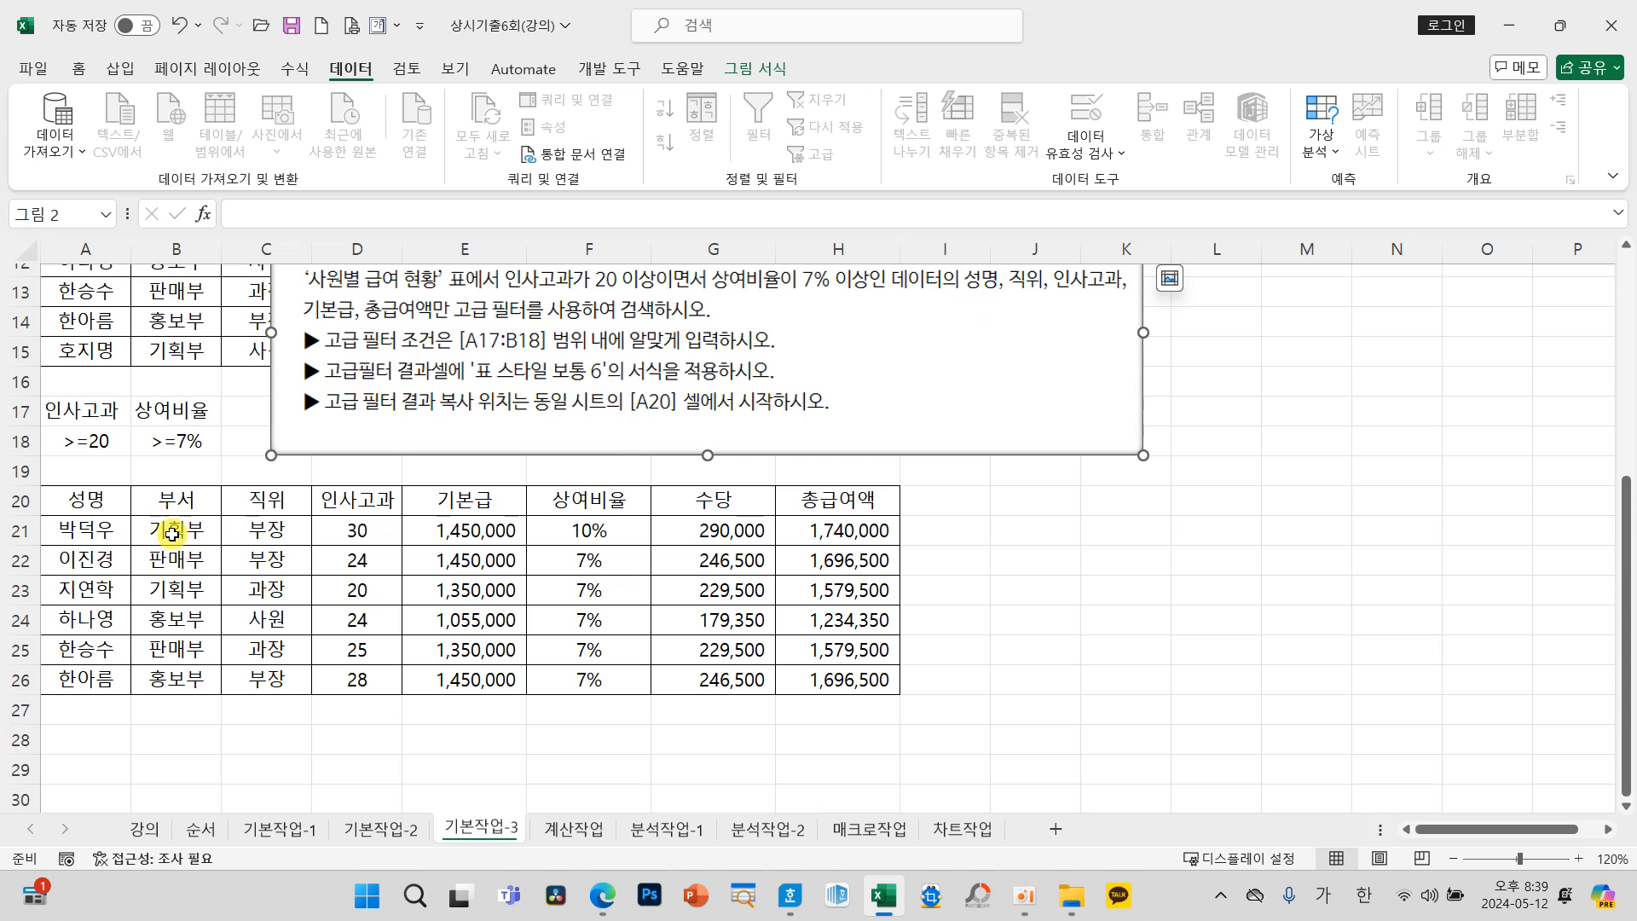
Step: Delete the 부서, 상여비율 and 수당 cells (B20:B26 and F20:G26) from the filter results, shifting the remaining cells left
left_click_drag(176, 501, 174, 679)
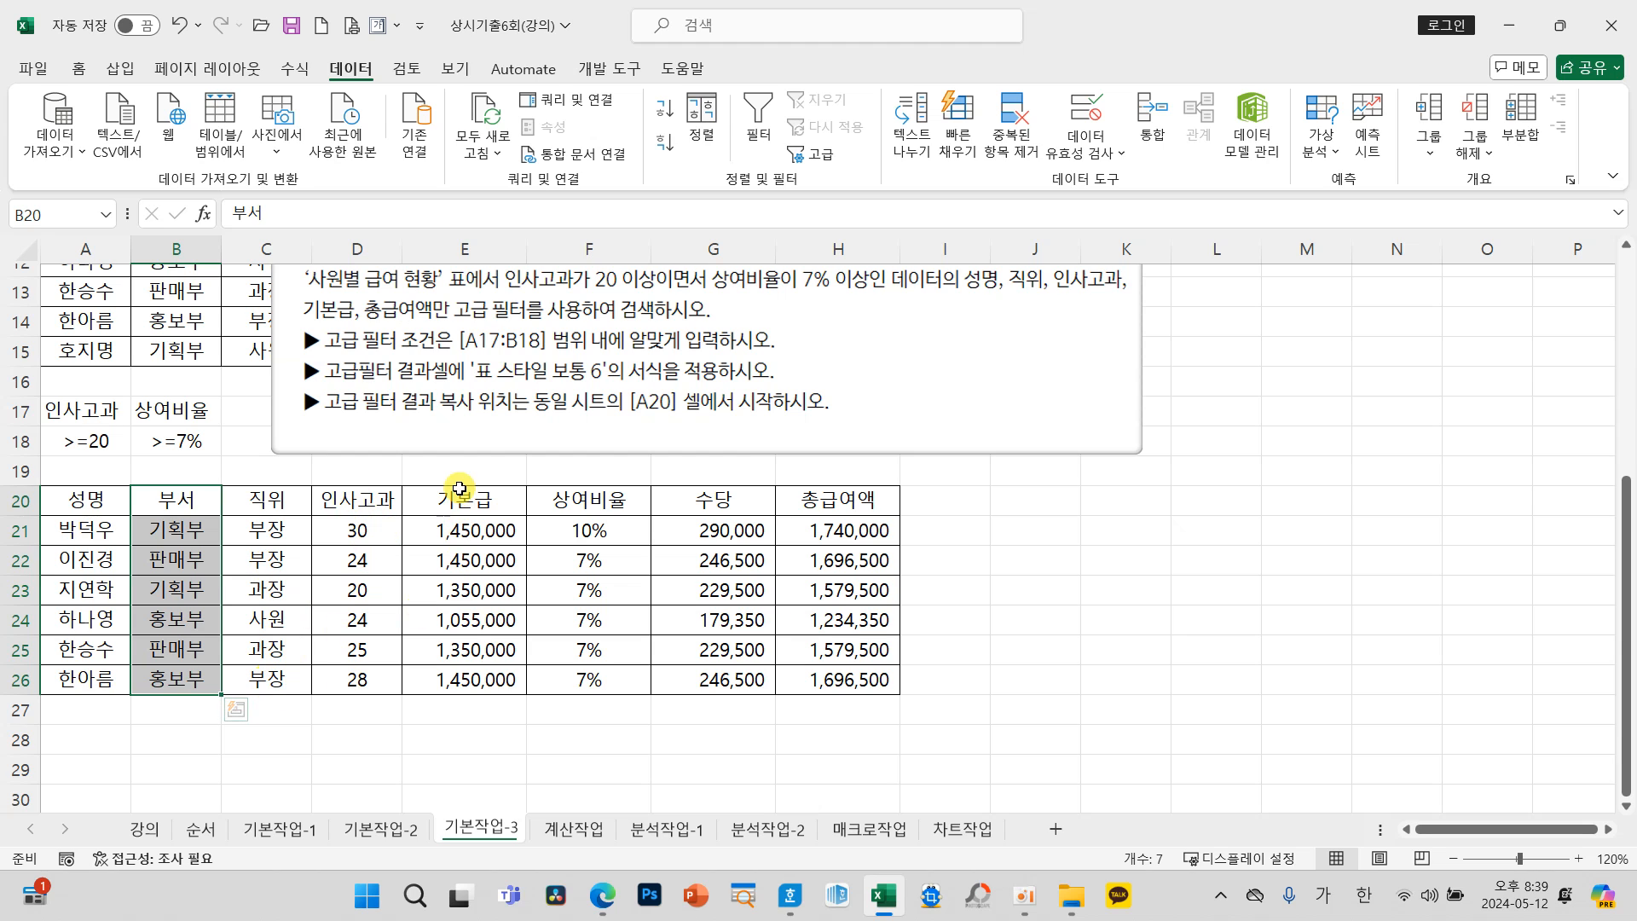
left_click_drag(584, 500, 712, 682)
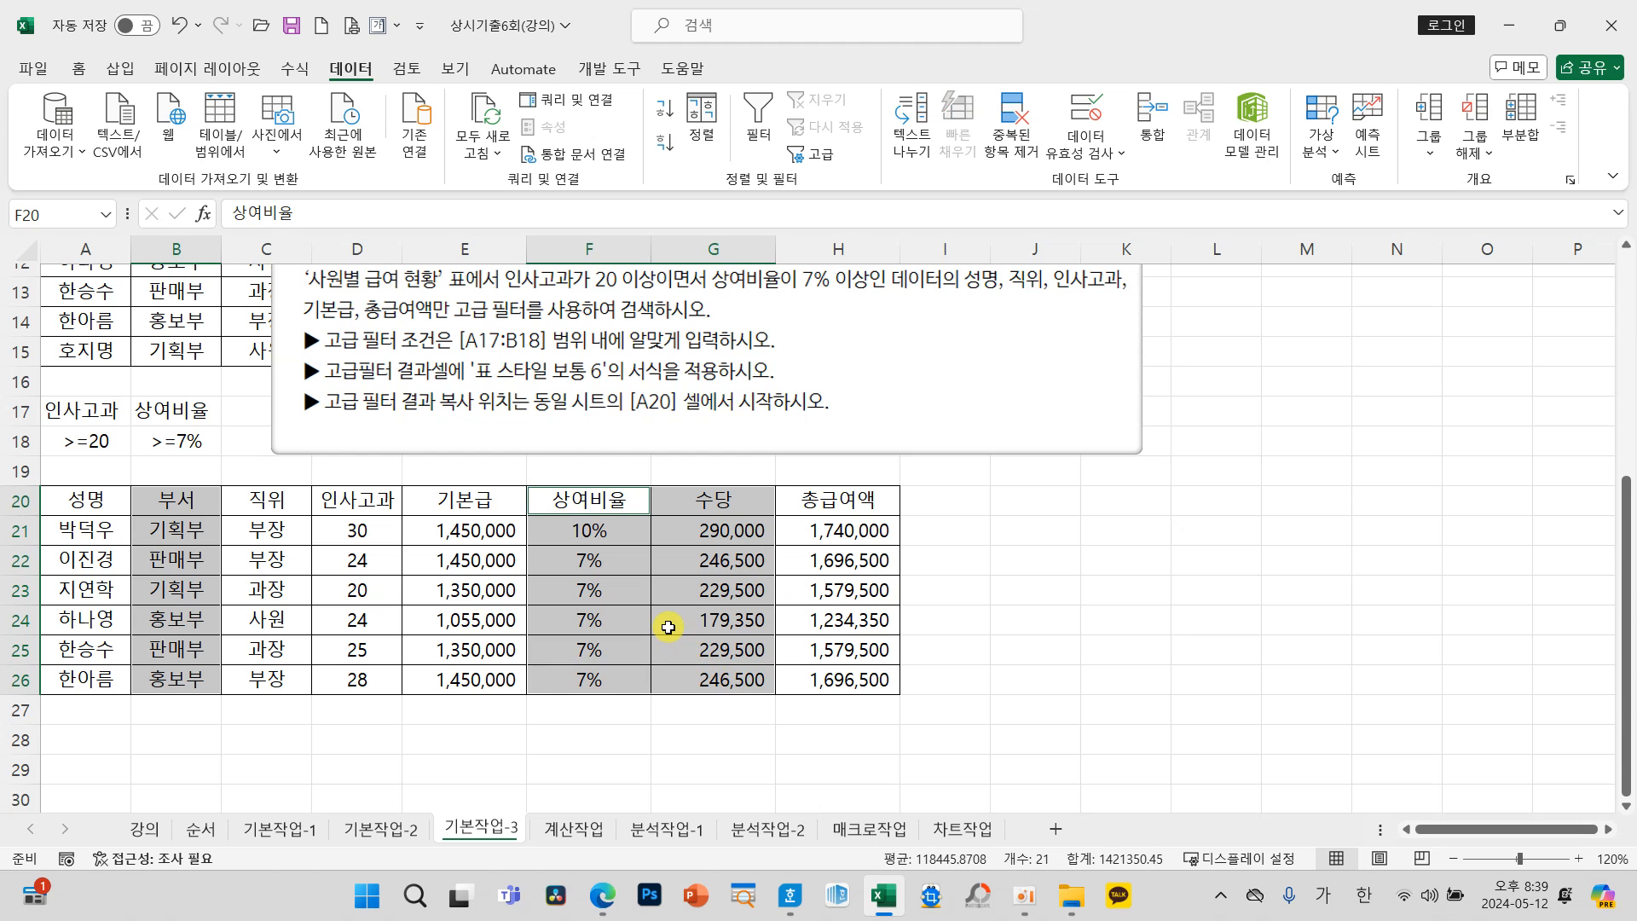
right_click(593, 590)
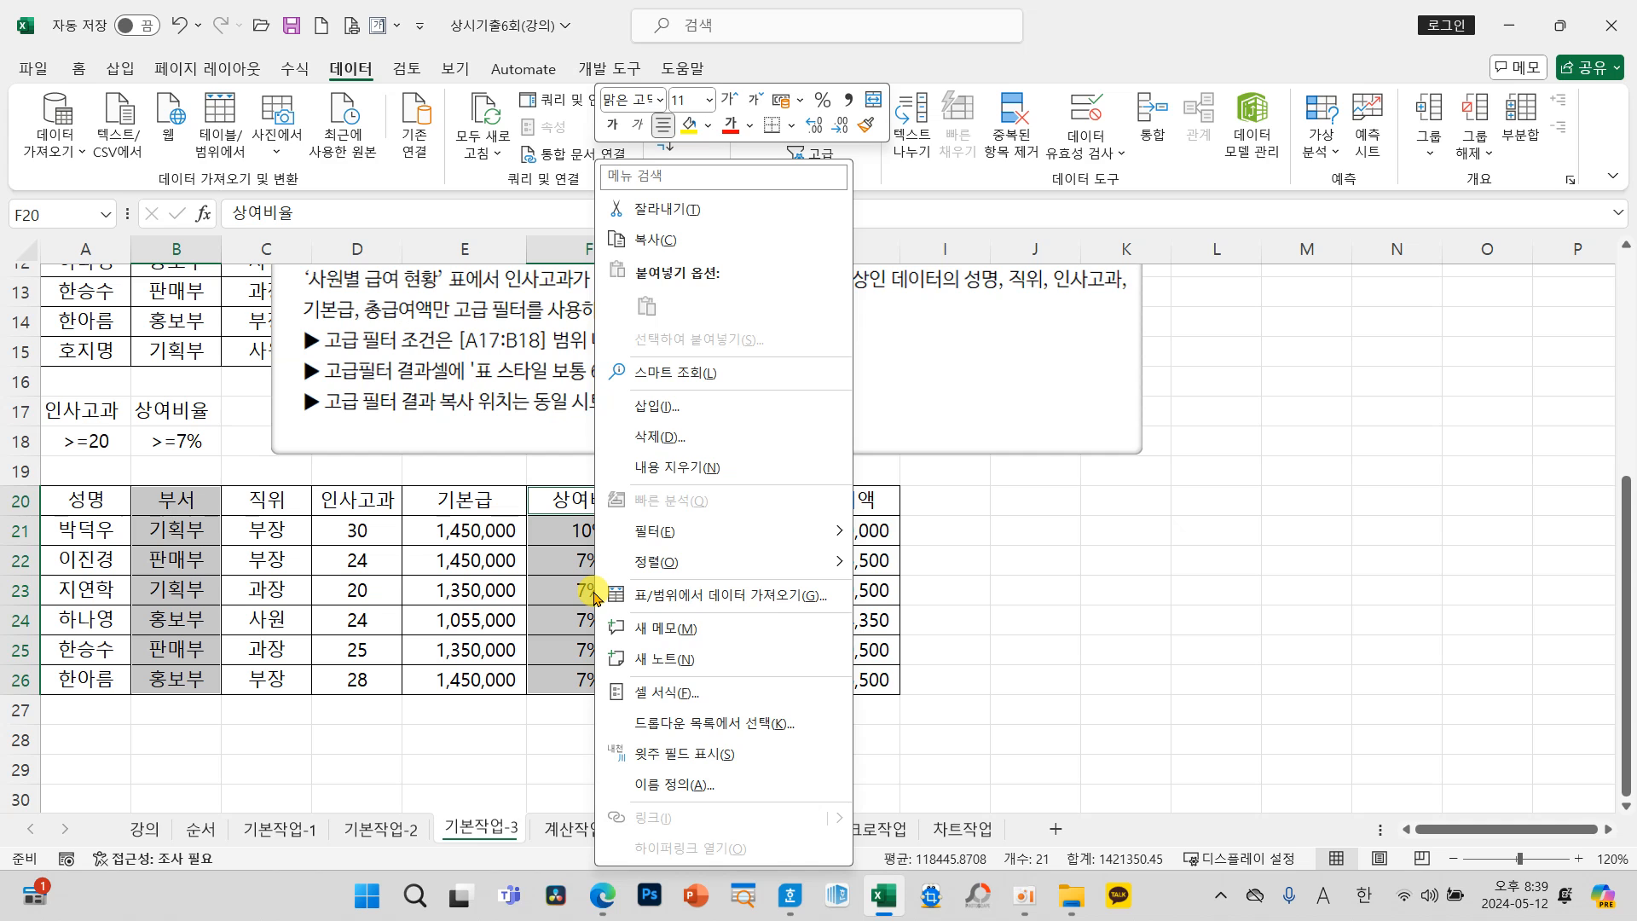
left_click(669, 437)
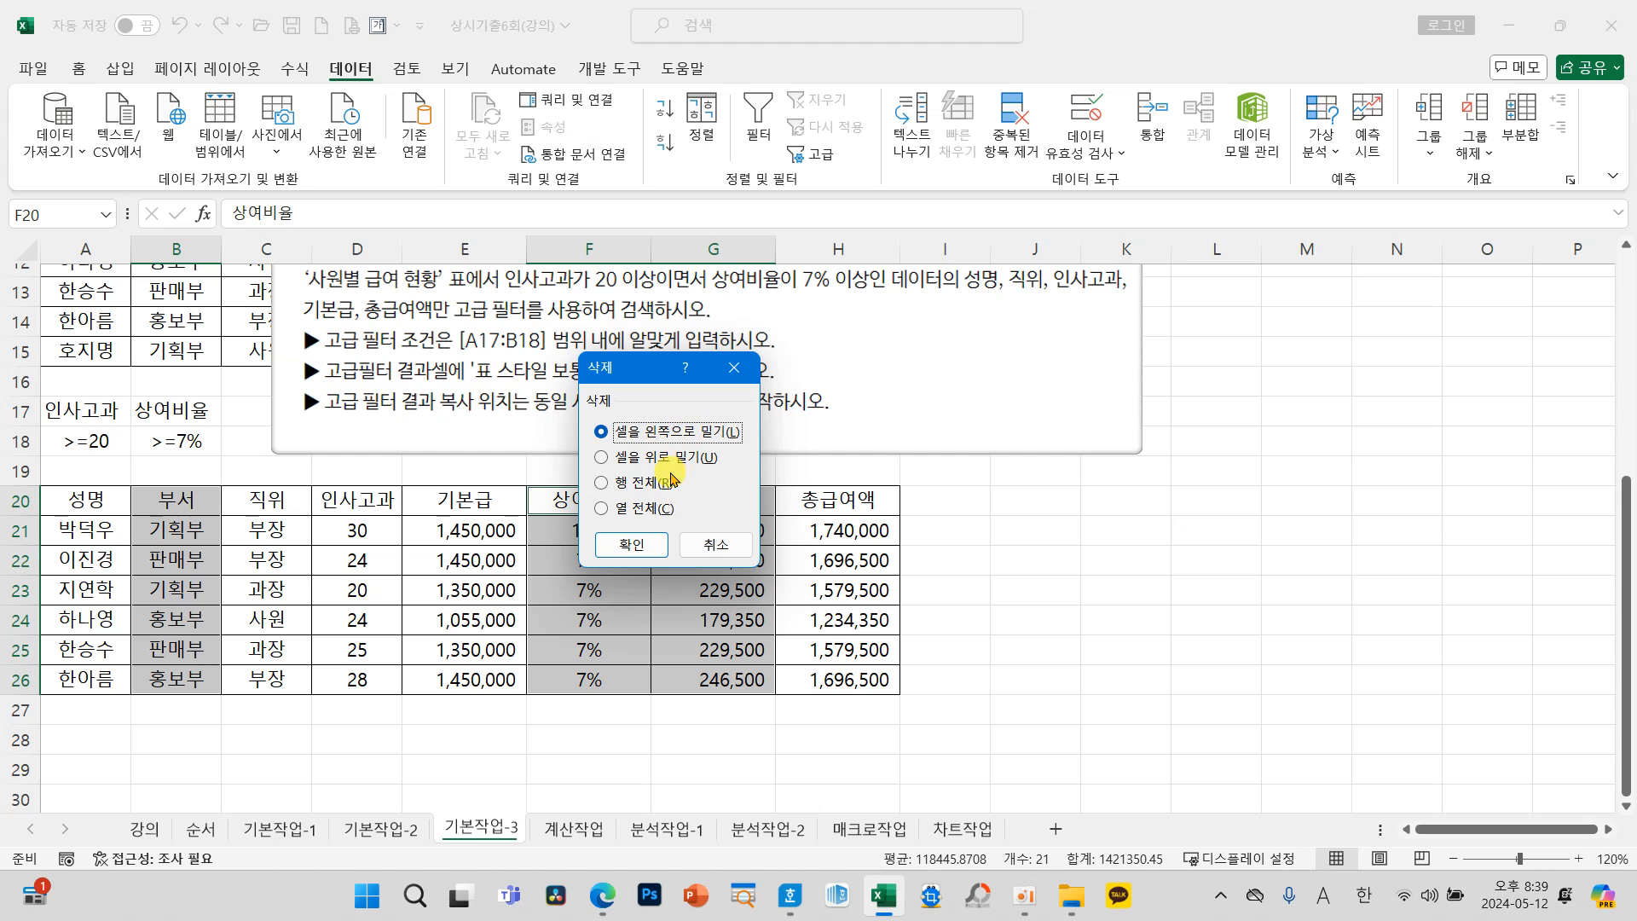
left_click(629, 542)
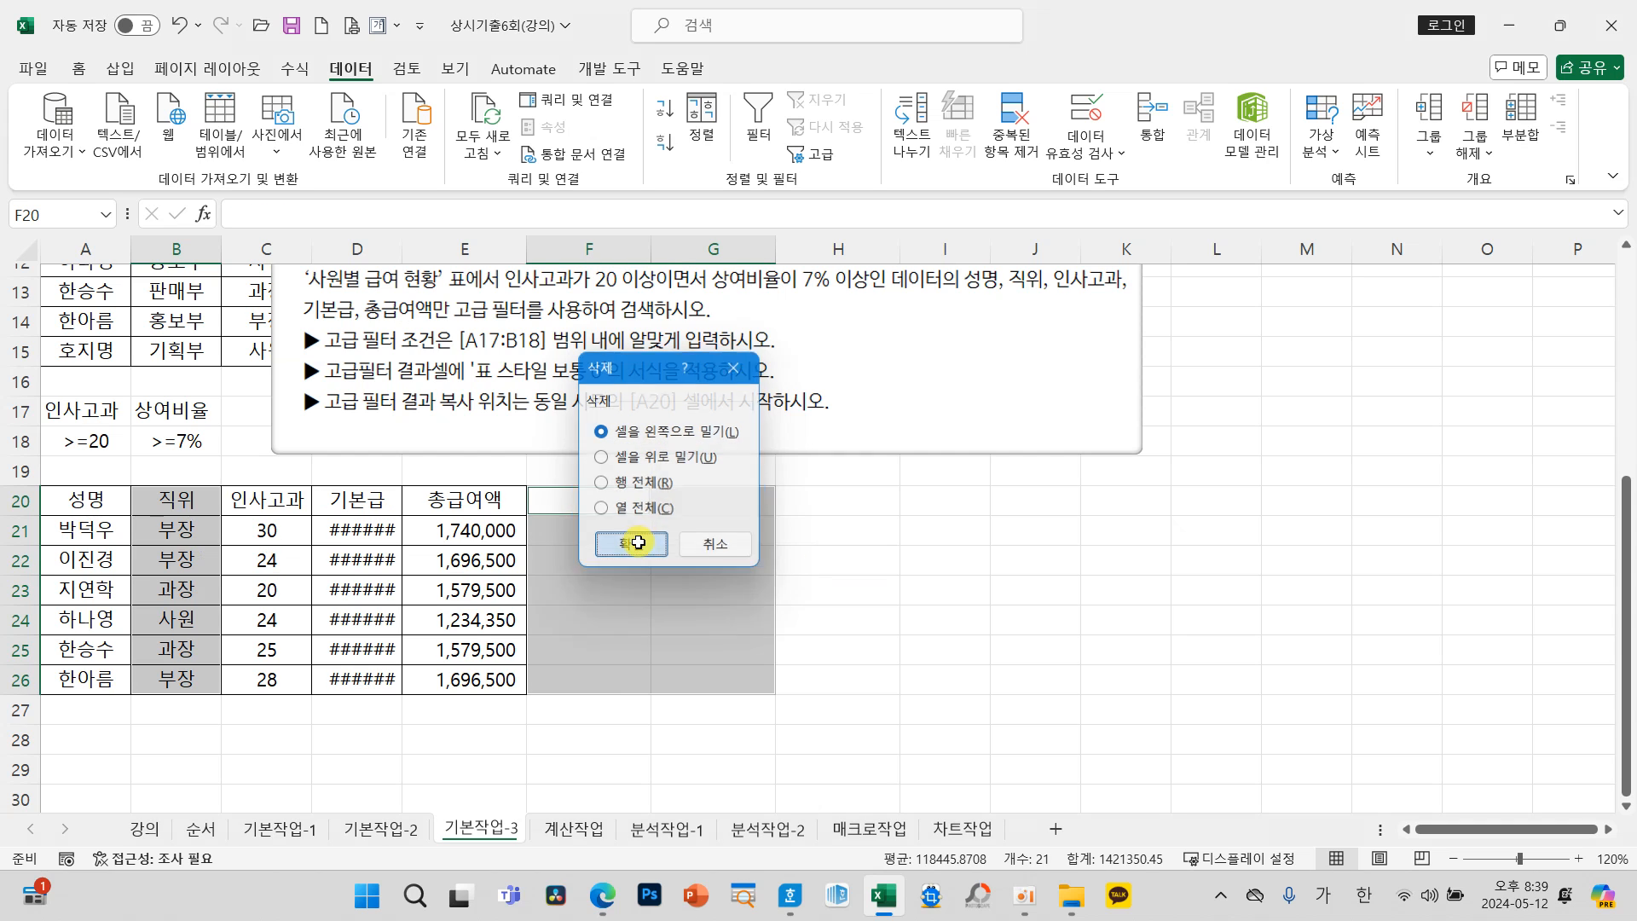
Step: Auto-fit the width of column D so the 기본급 amounts in the filter results fit
left_click(472, 619)
double_click(398, 252)
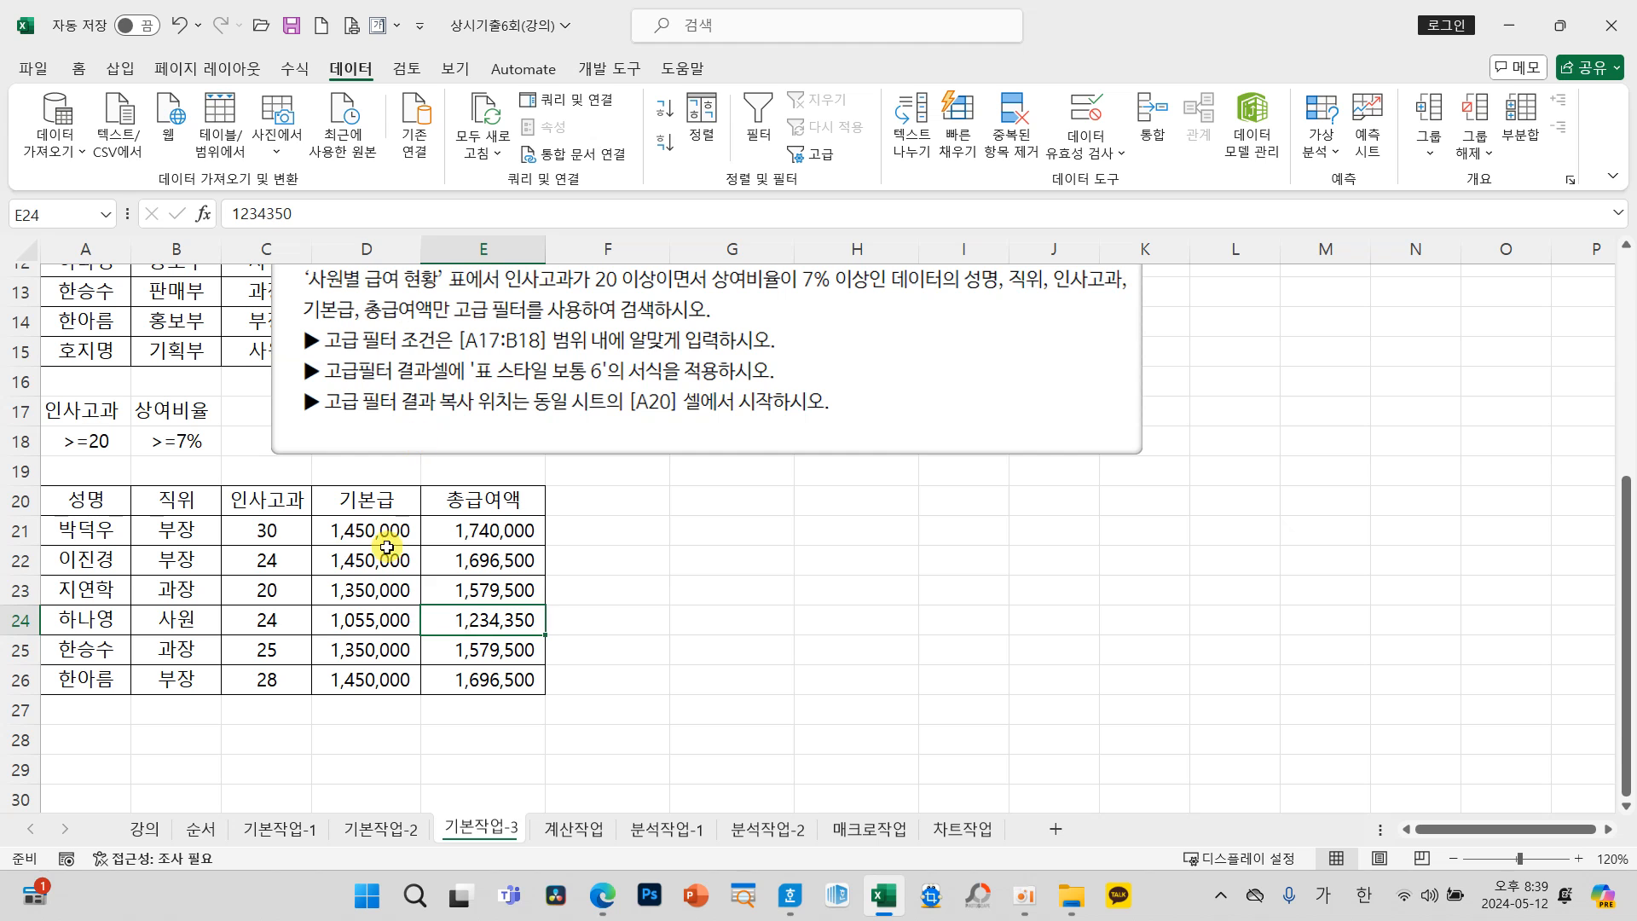
left_click(354, 569)
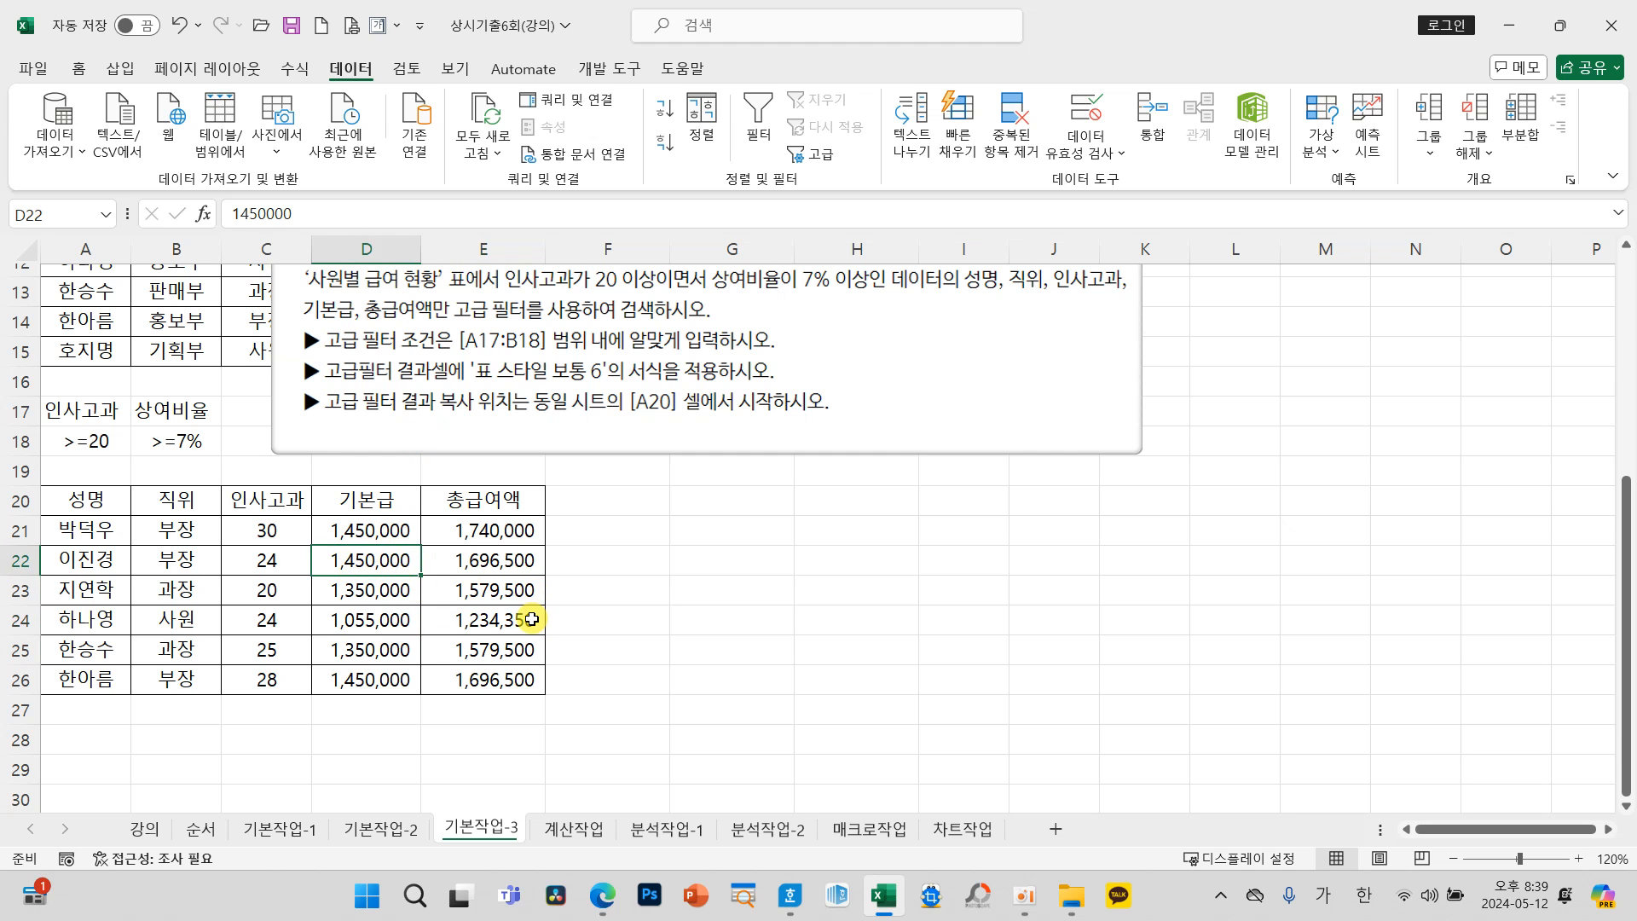
Step: Move the instruction picture to the empty area beside the filter results and deselect it
scroll(499, 456, "up", 1)
left_click_drag(520, 412, 905, 689)
scroll(837, 717, "down", 2)
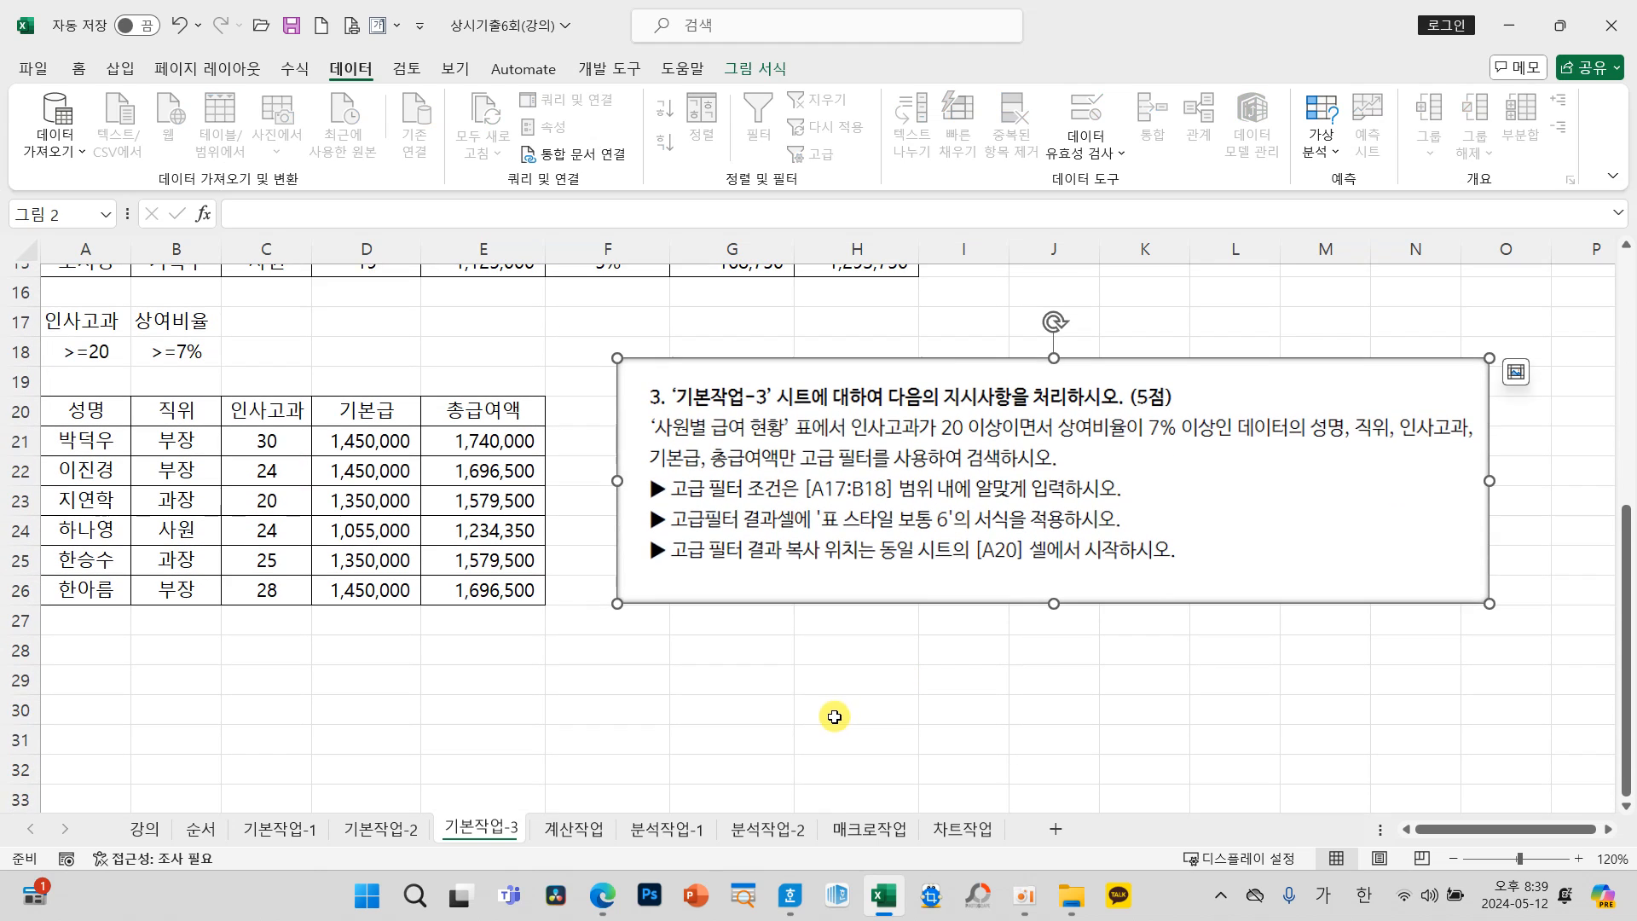
left_click(836, 718)
mouse_move(693, 516)
left_mouse_down()
mouse_move(955, 544)
mouse_move(1164, 550)
mouse_move(1156, 540)
left_mouse_up()
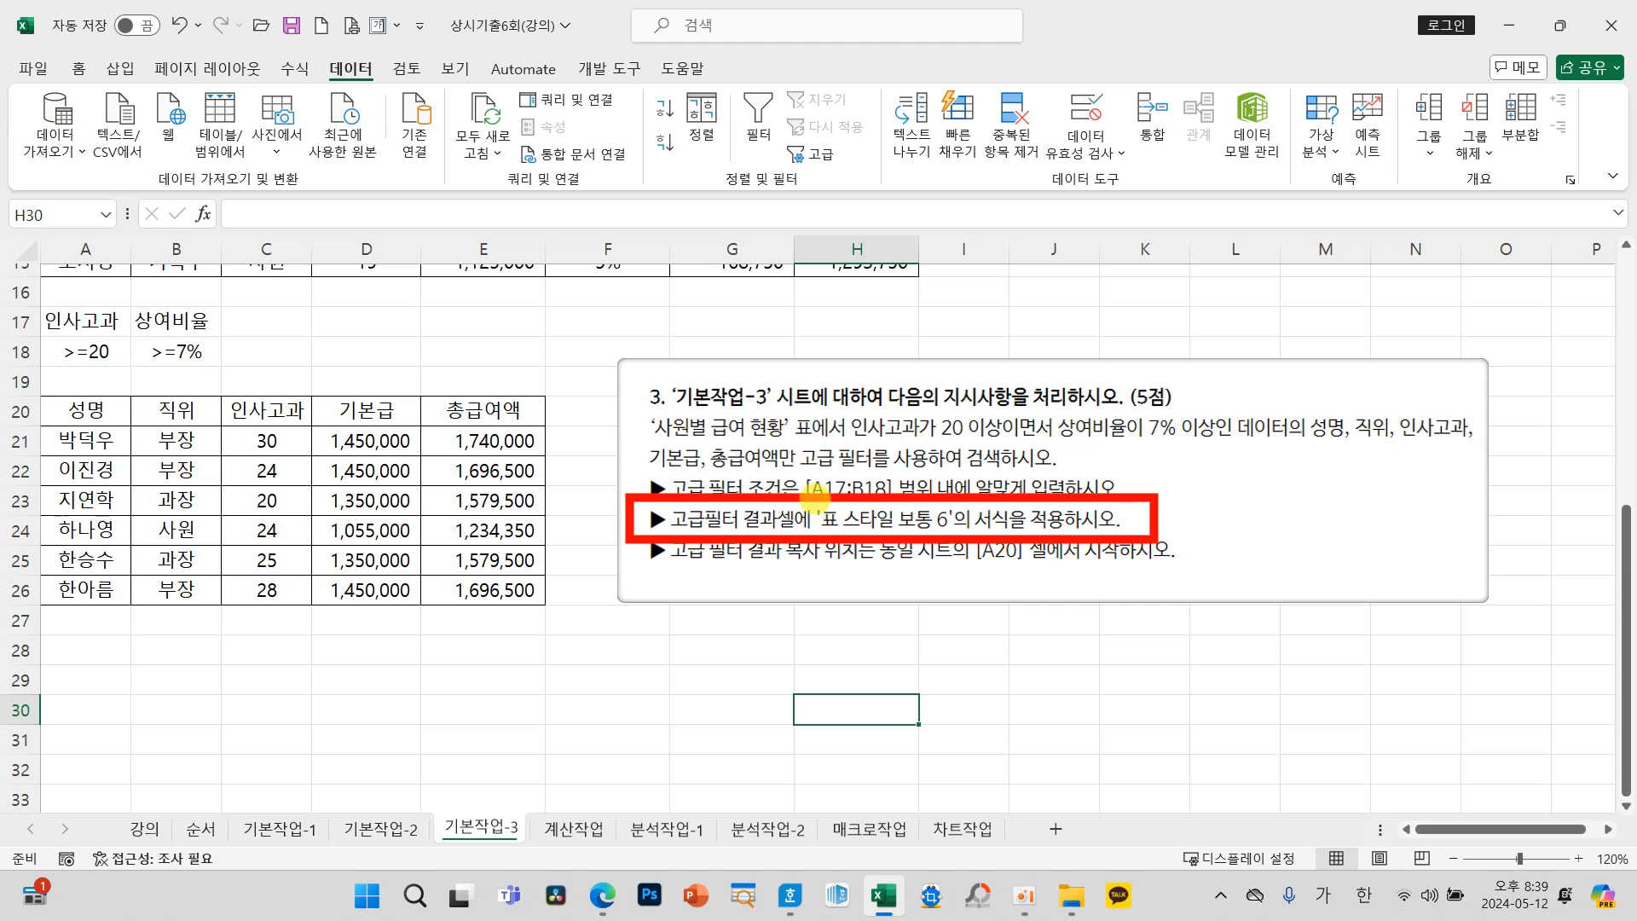
mouse_move(627, 520)
left_mouse_down()
mouse_move(507, 527)
mouse_move(567, 587)
left_mouse_up()
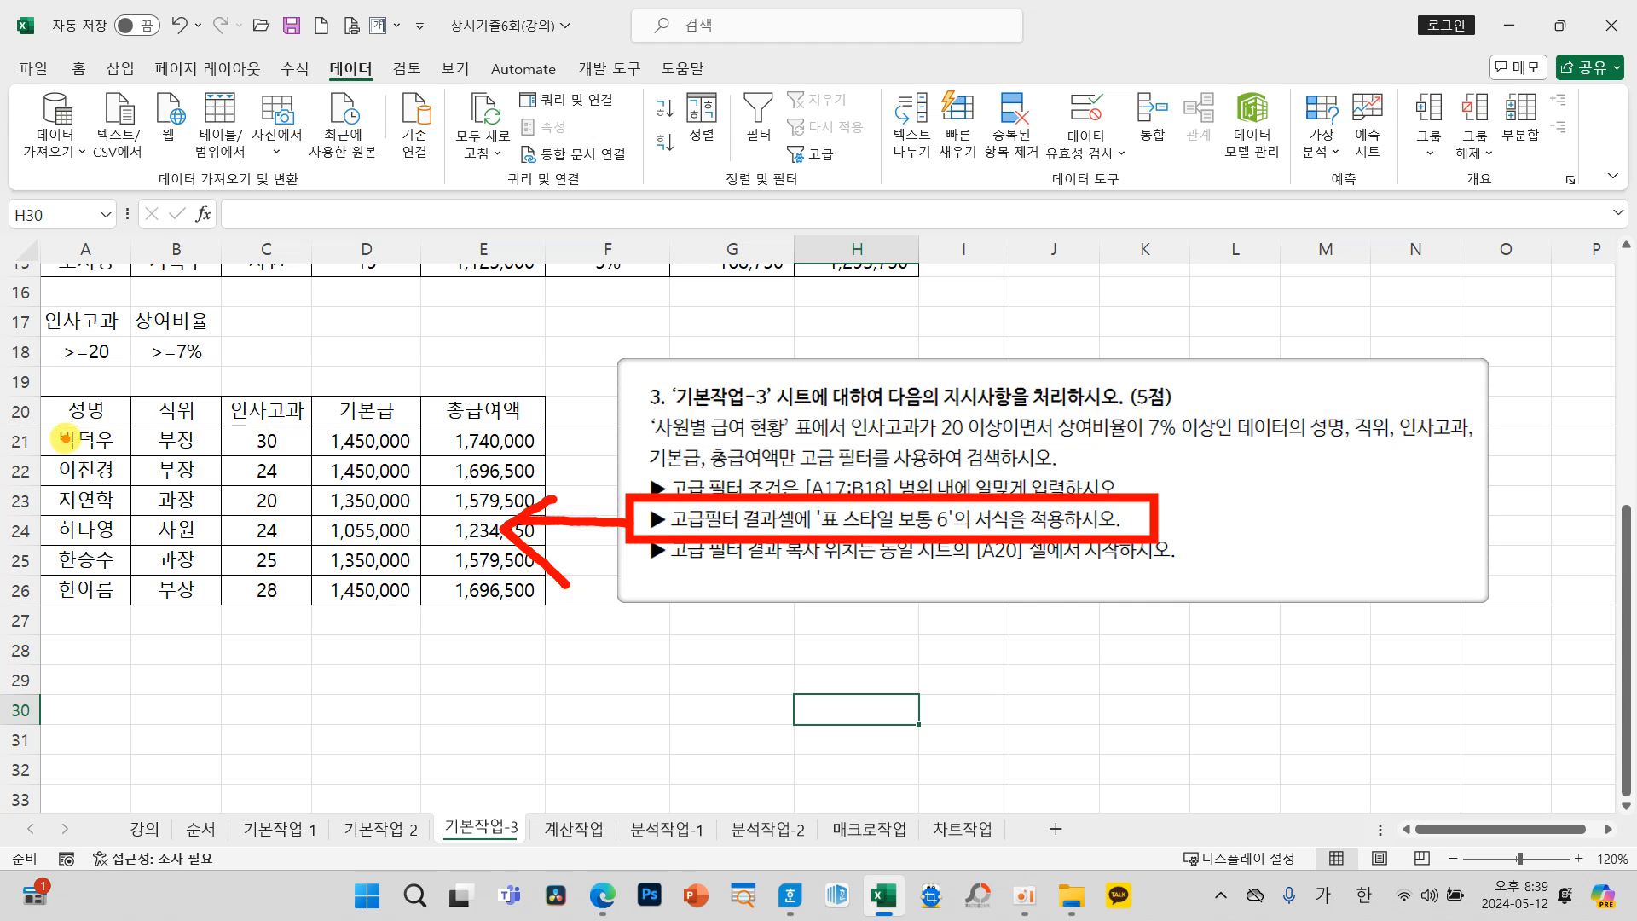
key("Escape")
Step: Format the filter results A20:E26 as a table with headers, using the 표 스타일 보통 6 style
left_click_drag(81, 410, 477, 588)
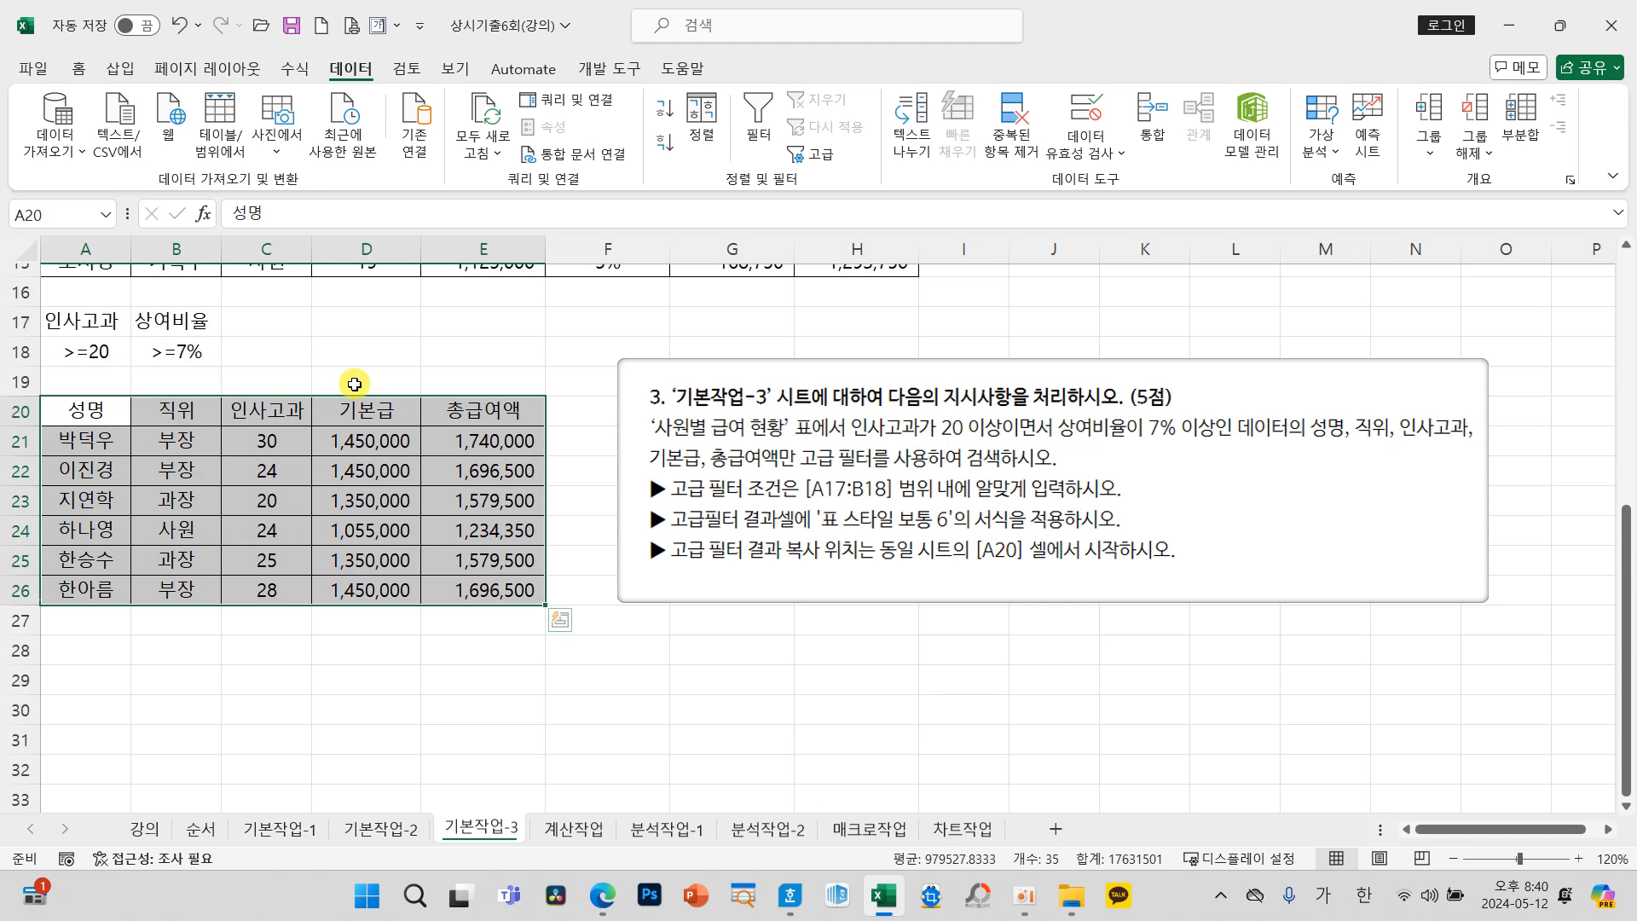
left_click(78, 69)
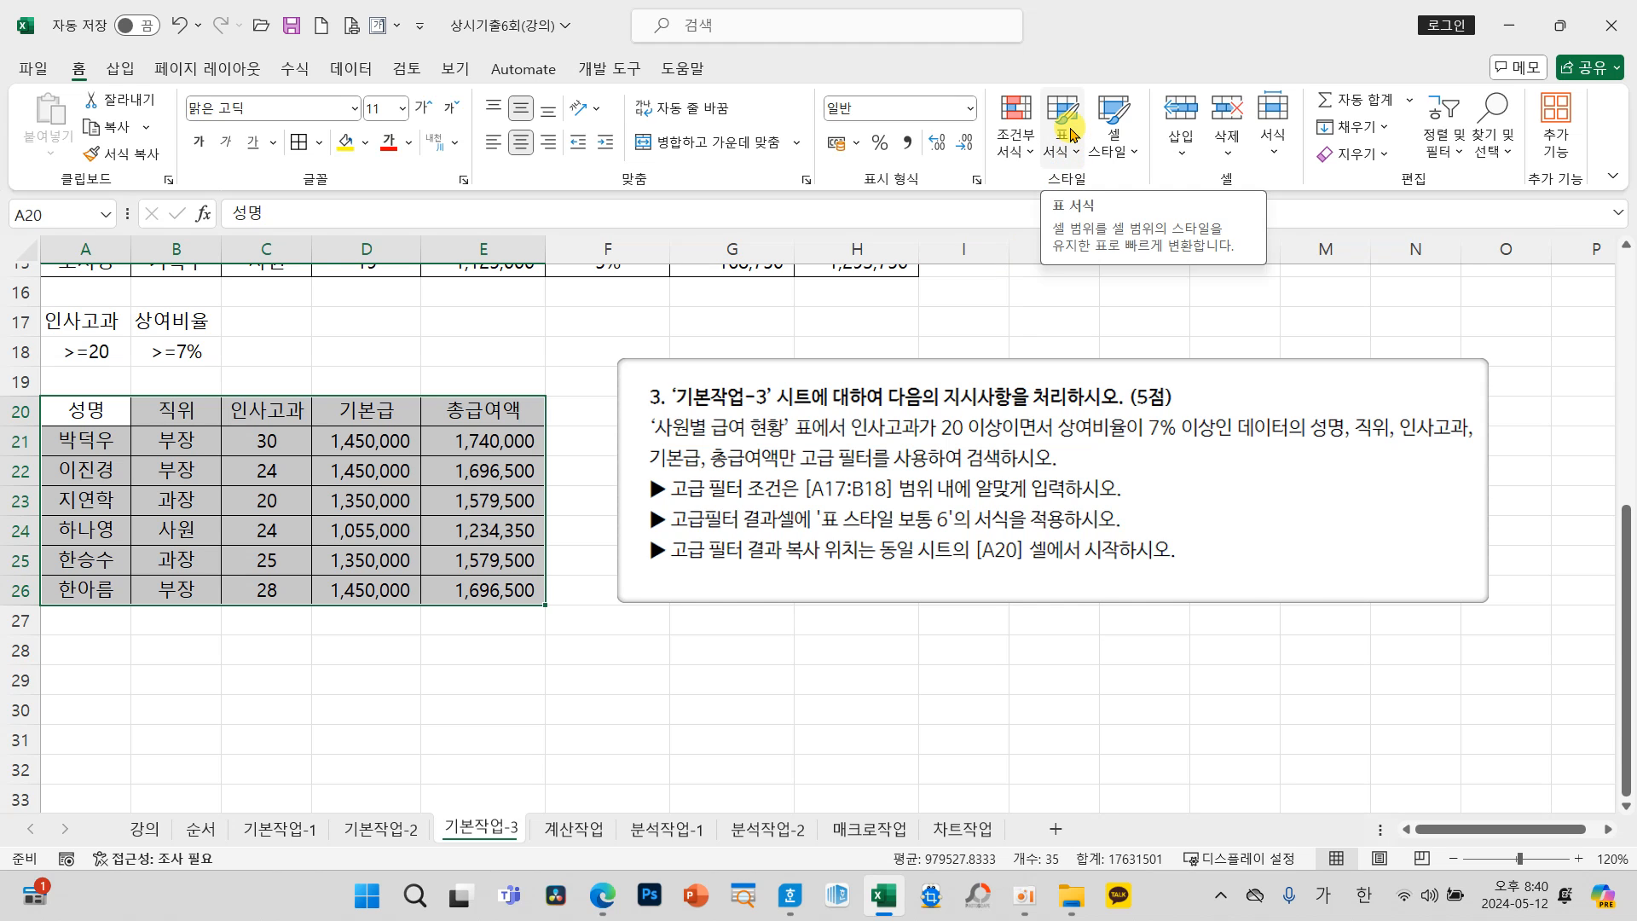
left_click(1072, 135)
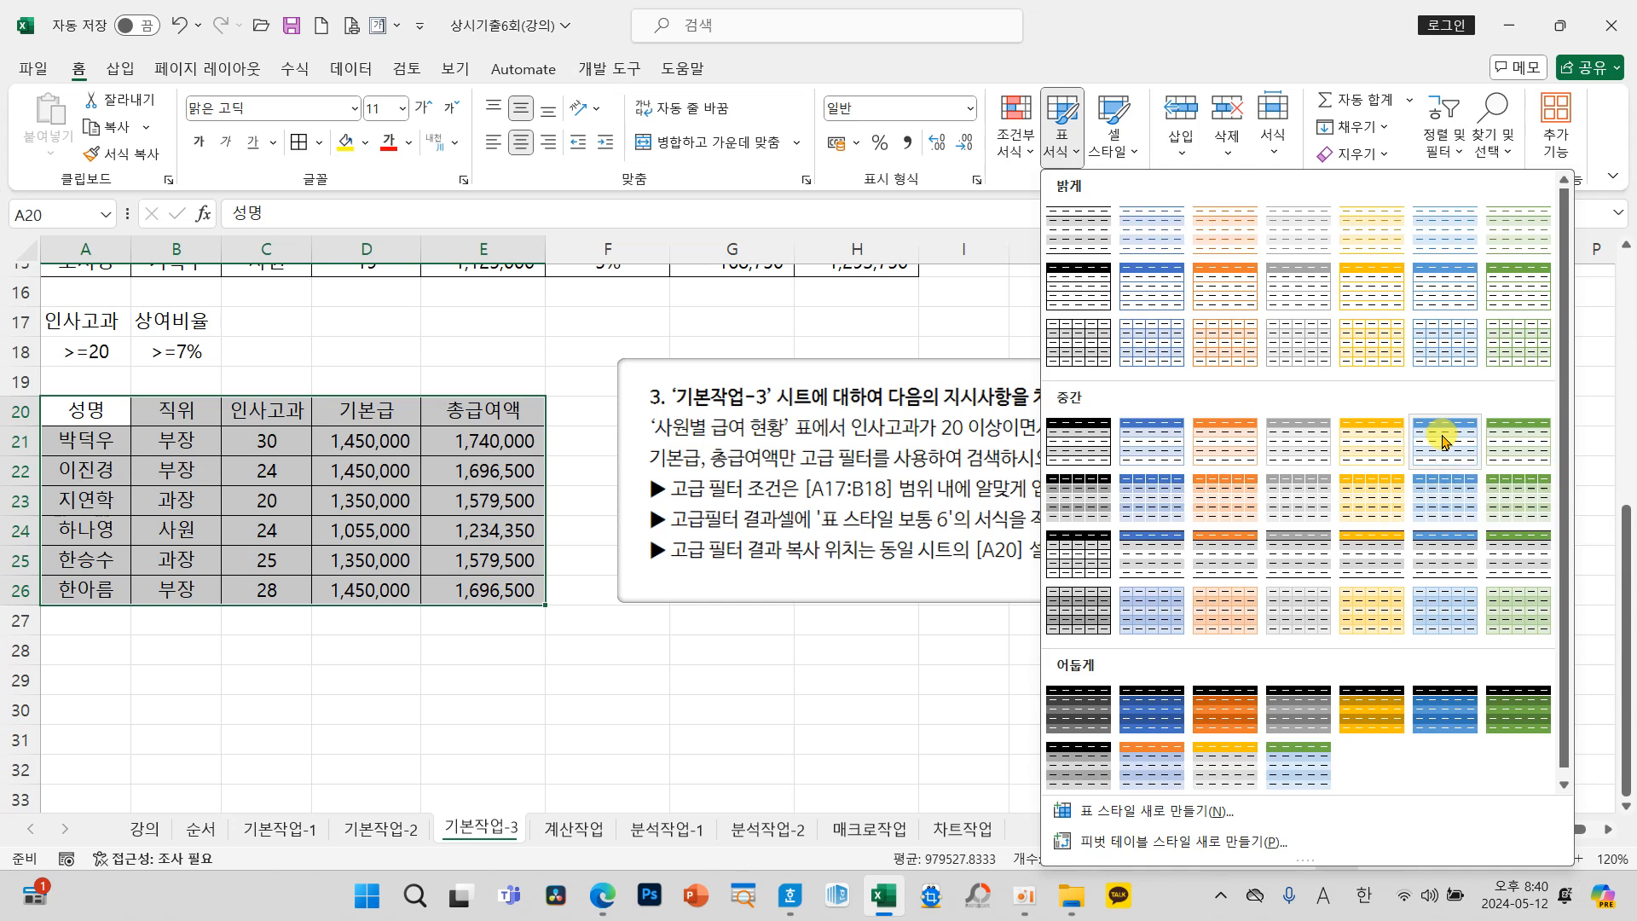
left_click(1444, 440)
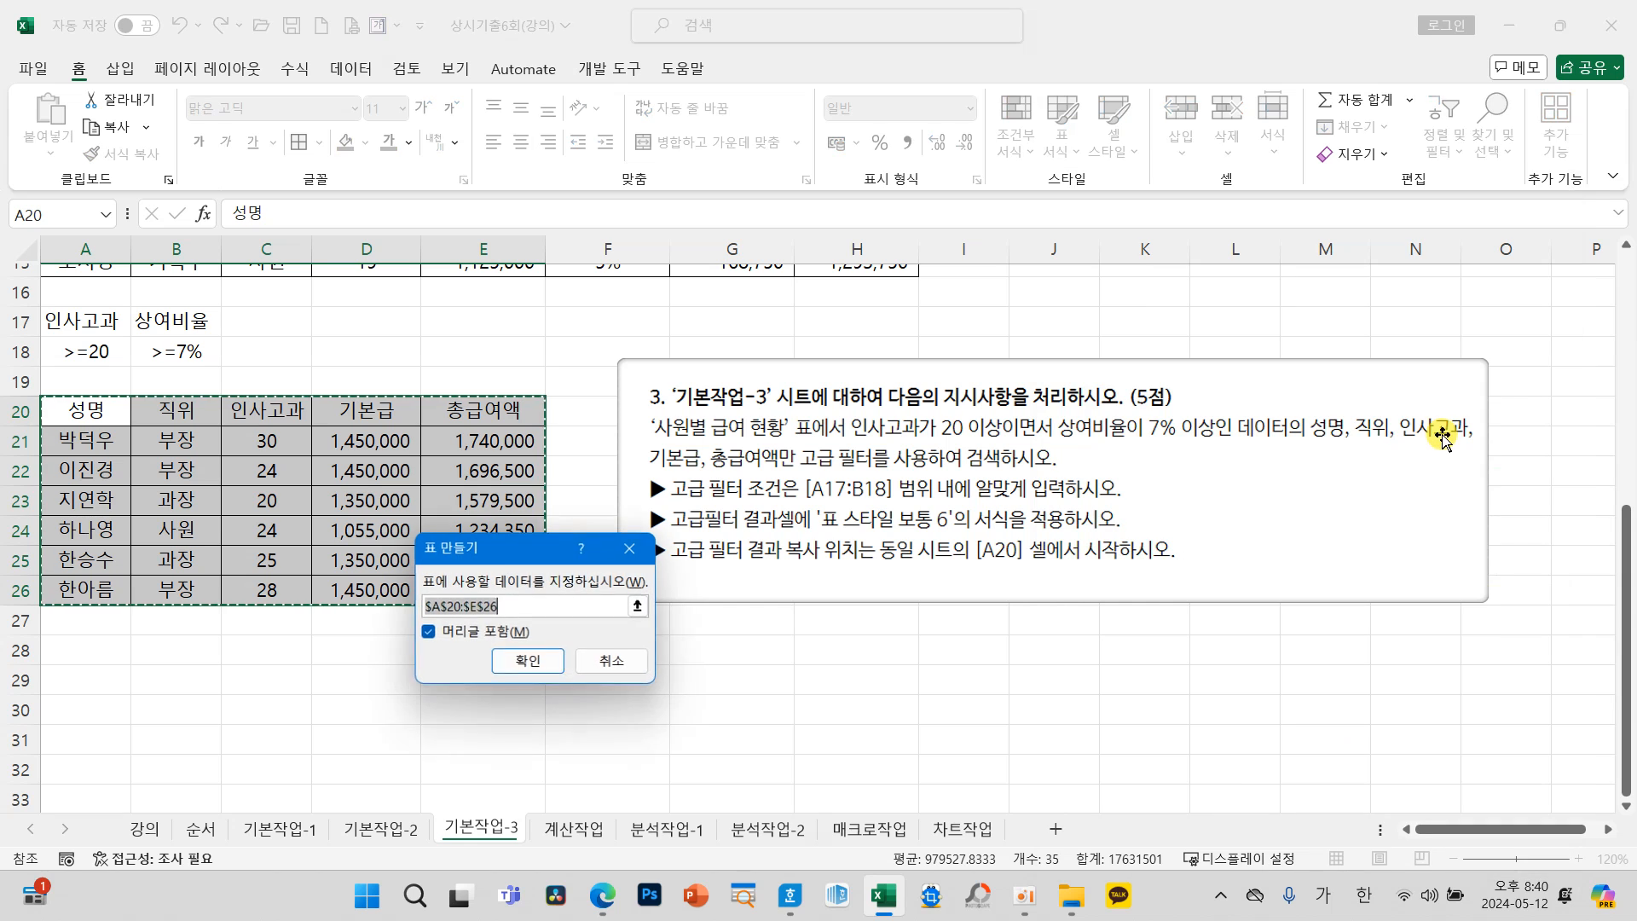
left_click(523, 664)
left_click(602, 693)
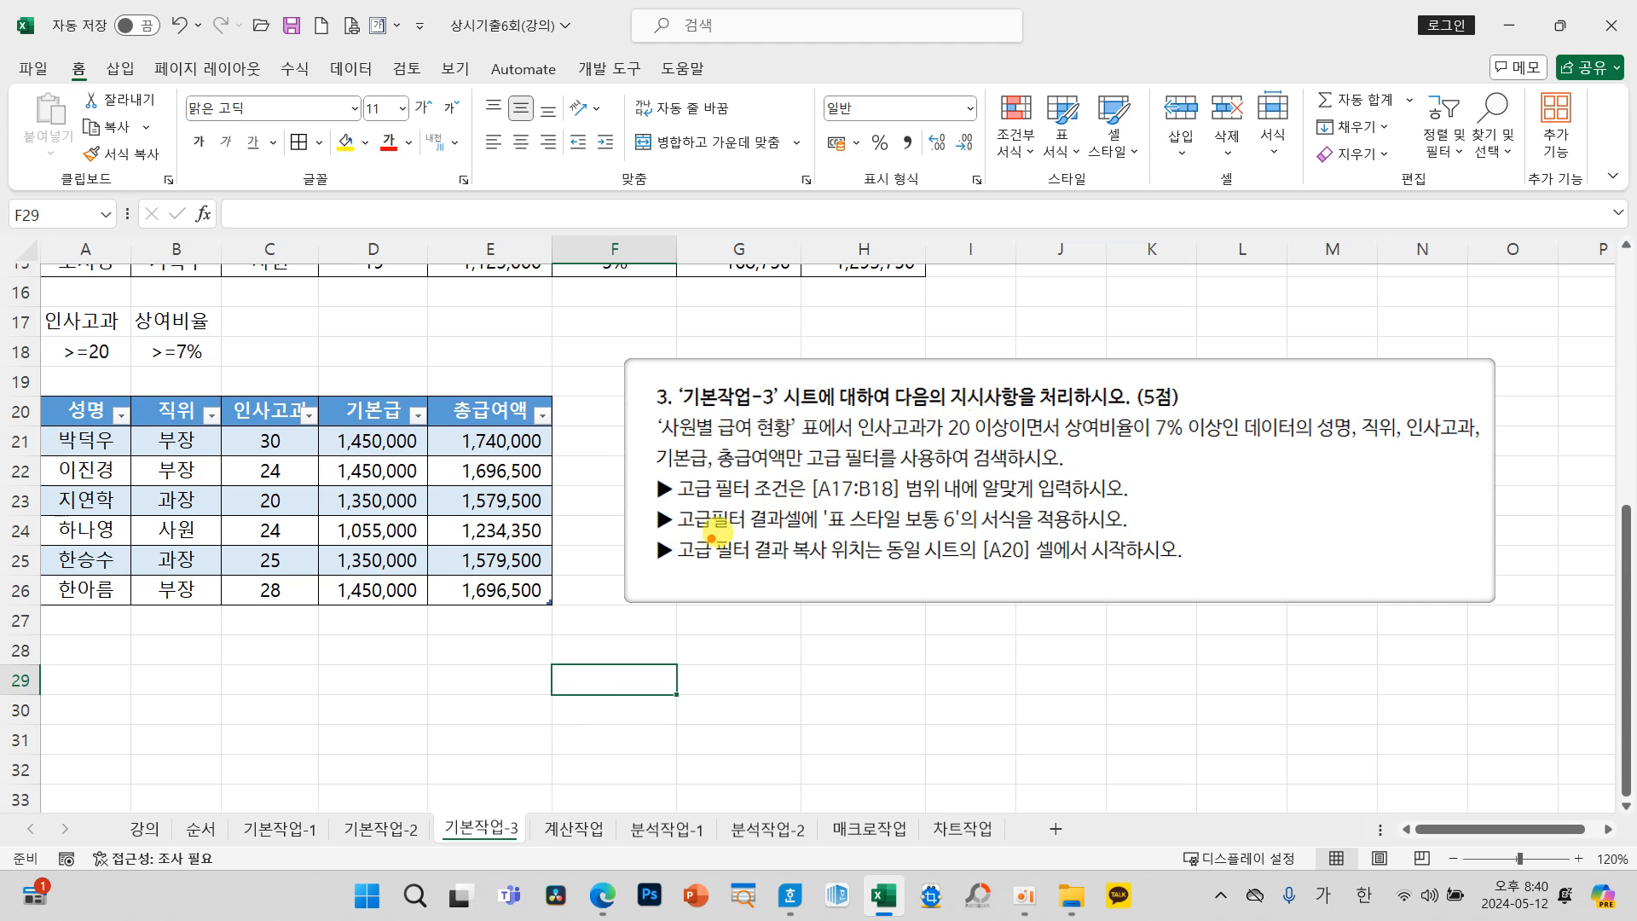
mouse_move(847, 408)
left_mouse_down()
mouse_move(1243, 465)
mouse_move(1226, 450)
mouse_move(1473, 443)
left_mouse_up()
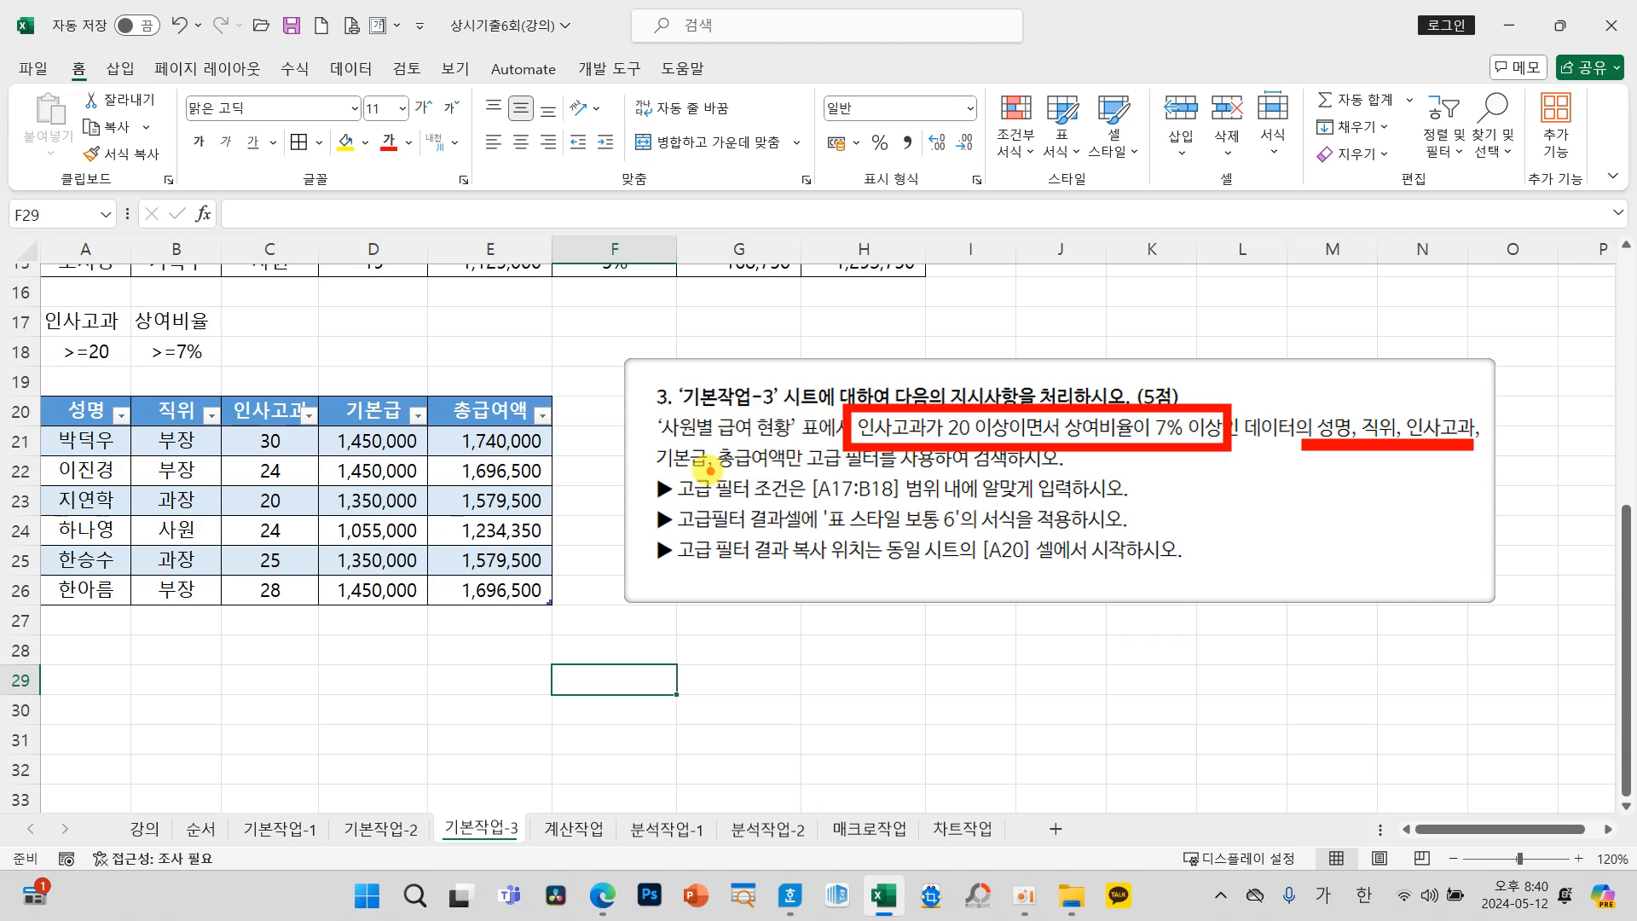
left_click_drag(655, 470, 892, 471)
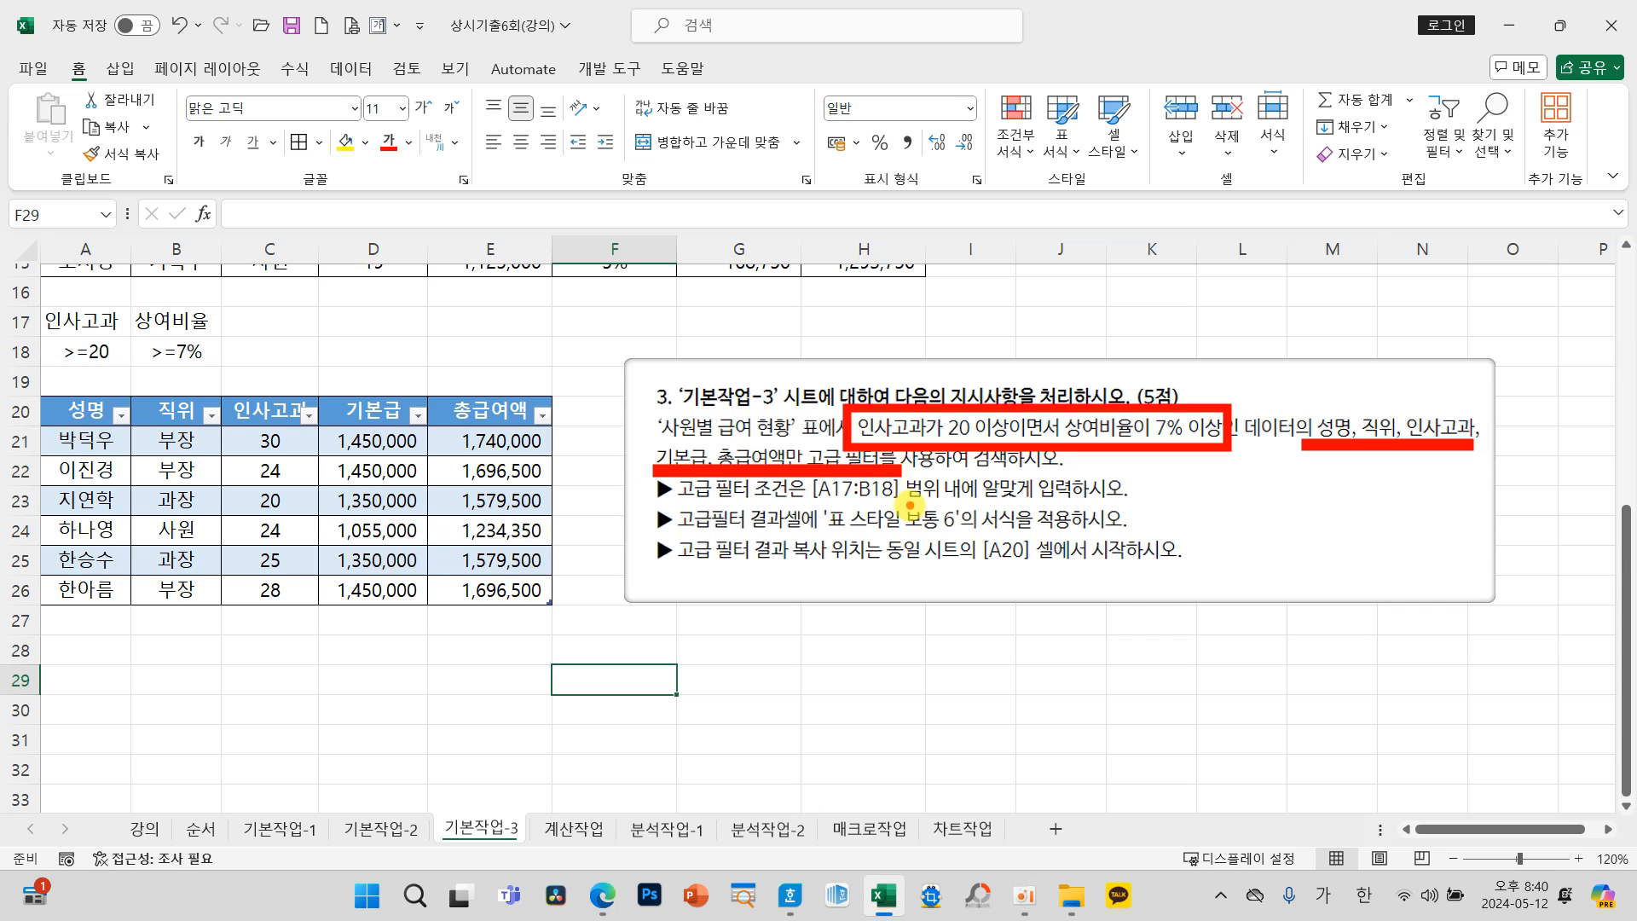
left_click_drag(941, 493, 1008, 452)
mouse_move(936, 552)
left_mouse_down()
mouse_move(949, 573)
mouse_move(980, 542)
left_mouse_up()
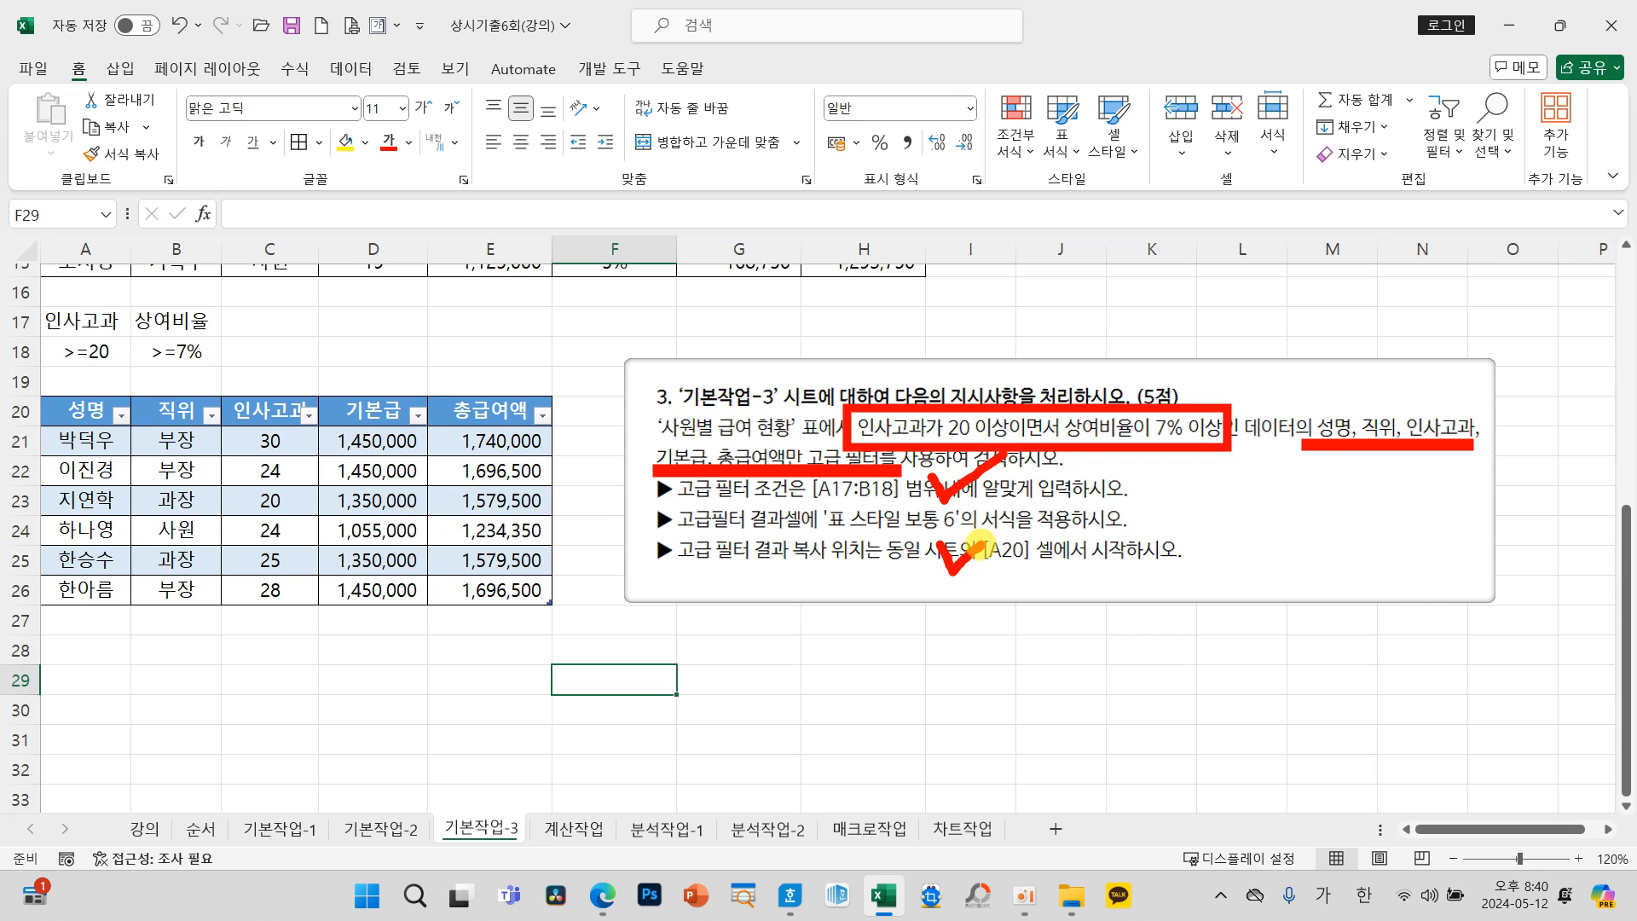
mouse_move(642, 501)
left_mouse_down()
mouse_move(760, 530)
mouse_move(1033, 533)
left_mouse_up()
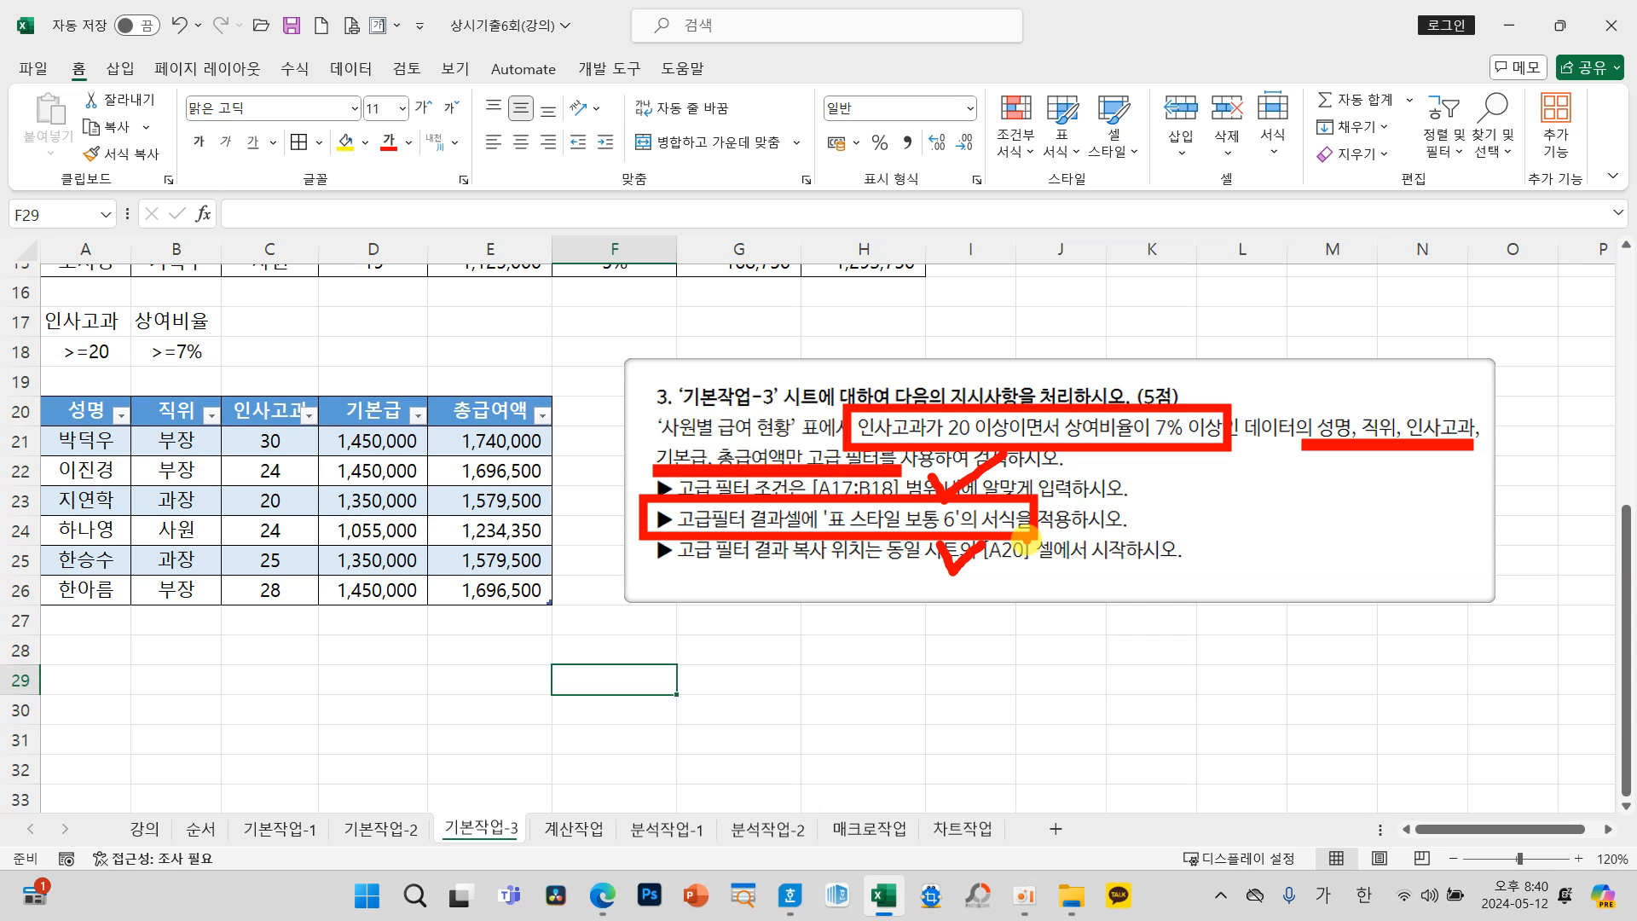
key("Escape")
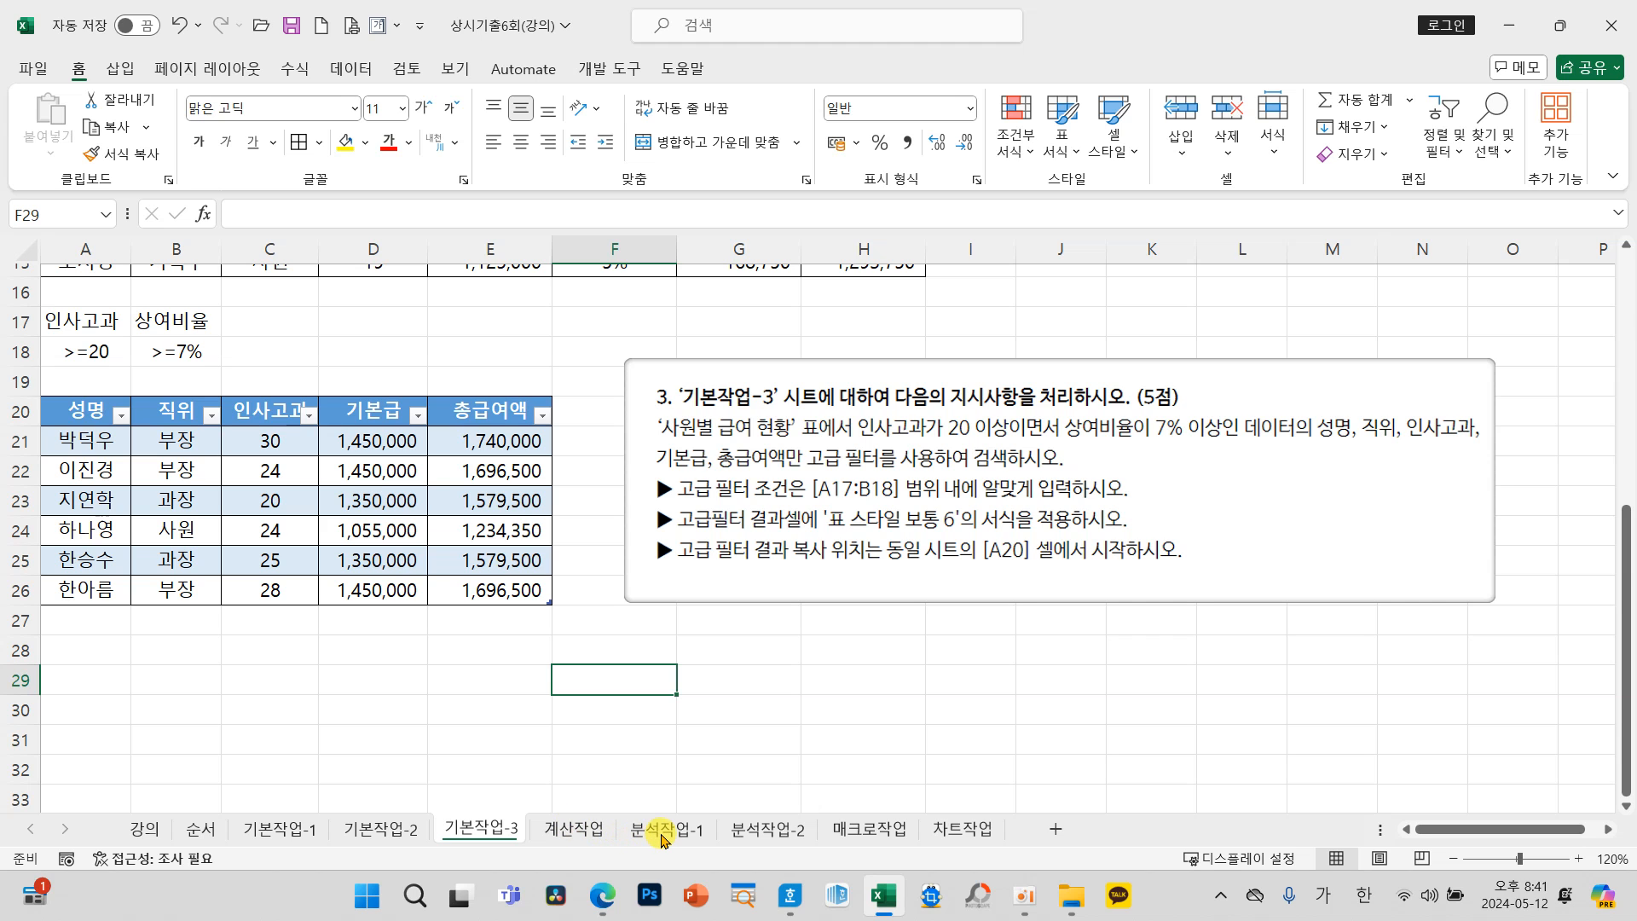
Step: Open the 분석작업-1 sheet and examine the 이익액 cells B18:B20 and the 순이익 total in G15 against the scenario instructions
left_click(658, 838)
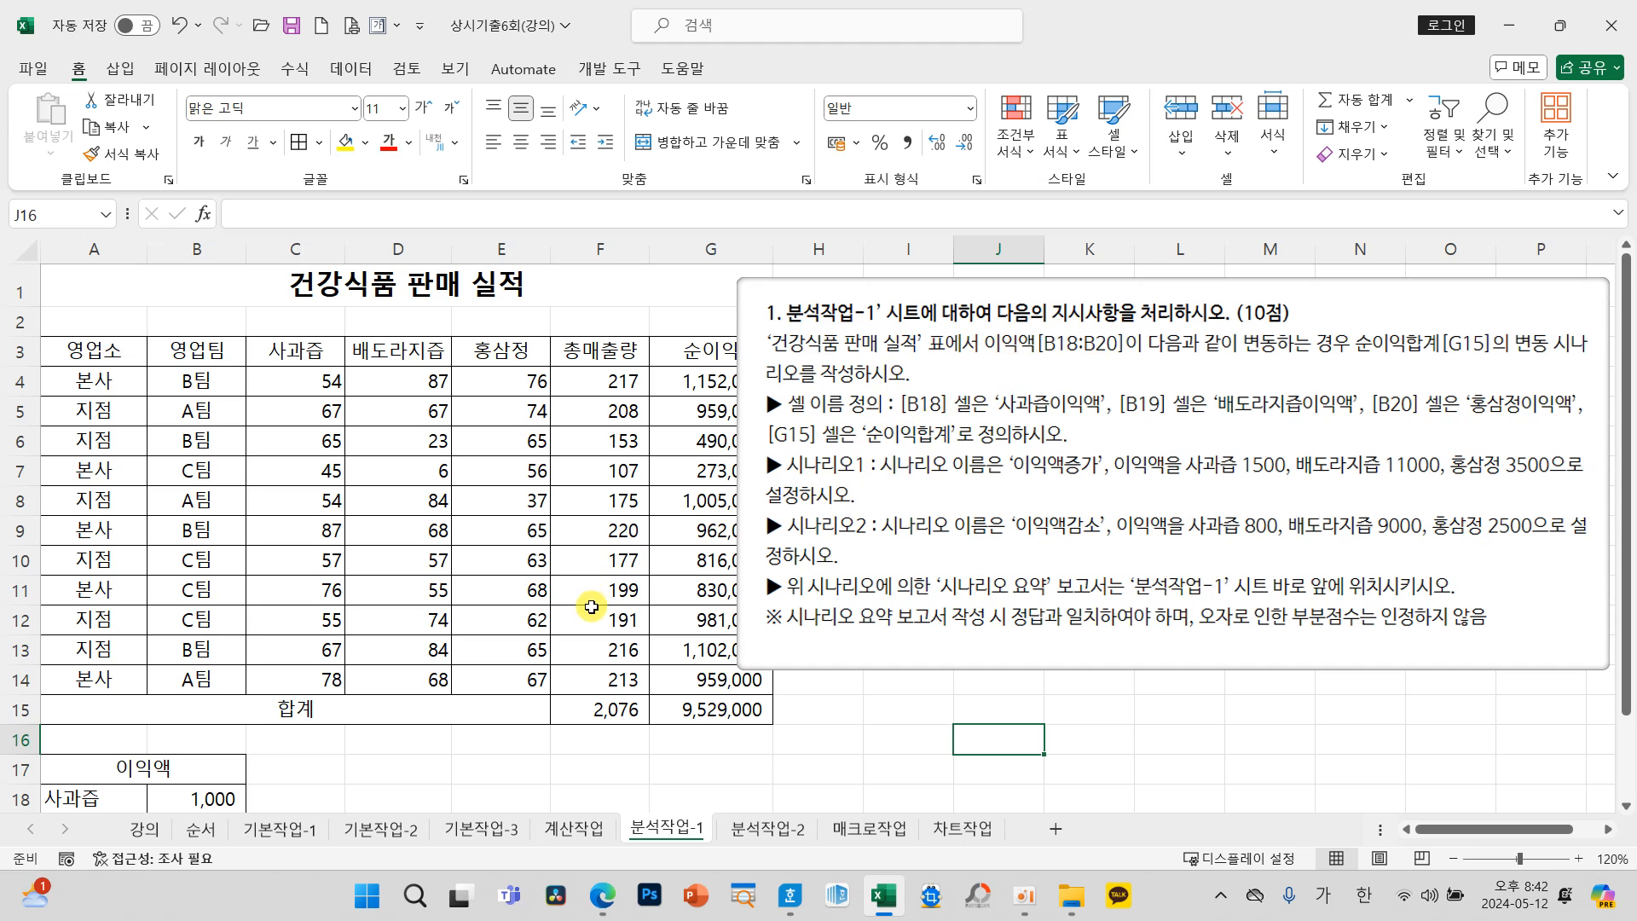
scroll(195, 756, "down", 1)
scroll(196, 756, "down", 1)
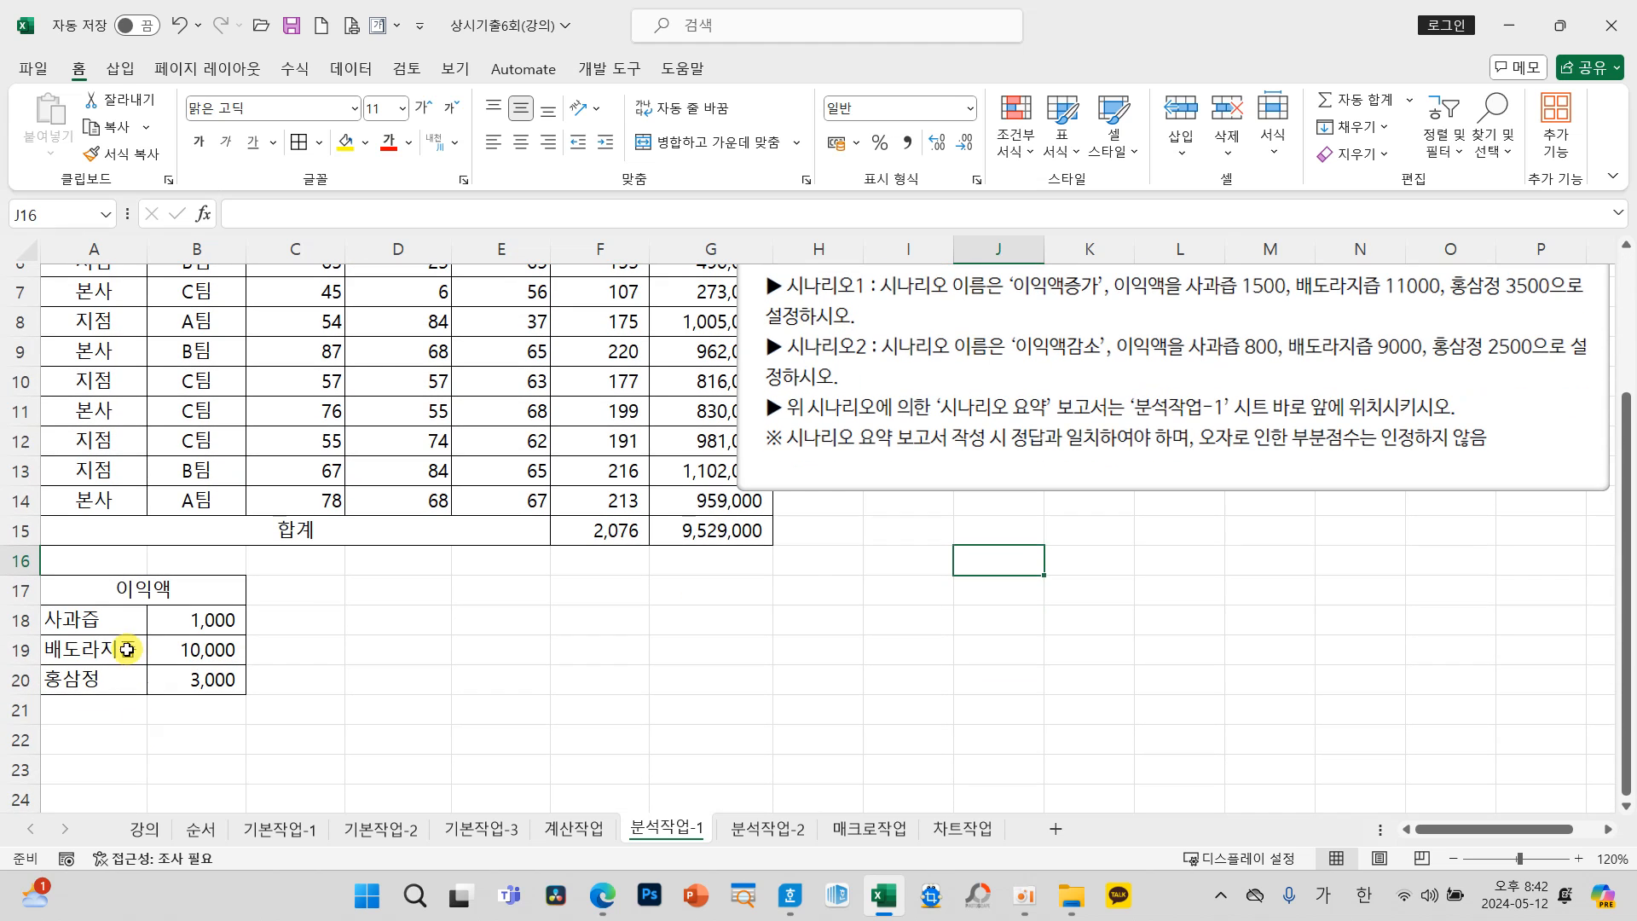
left_click(205, 620)
left_click_drag(205, 620, 208, 678)
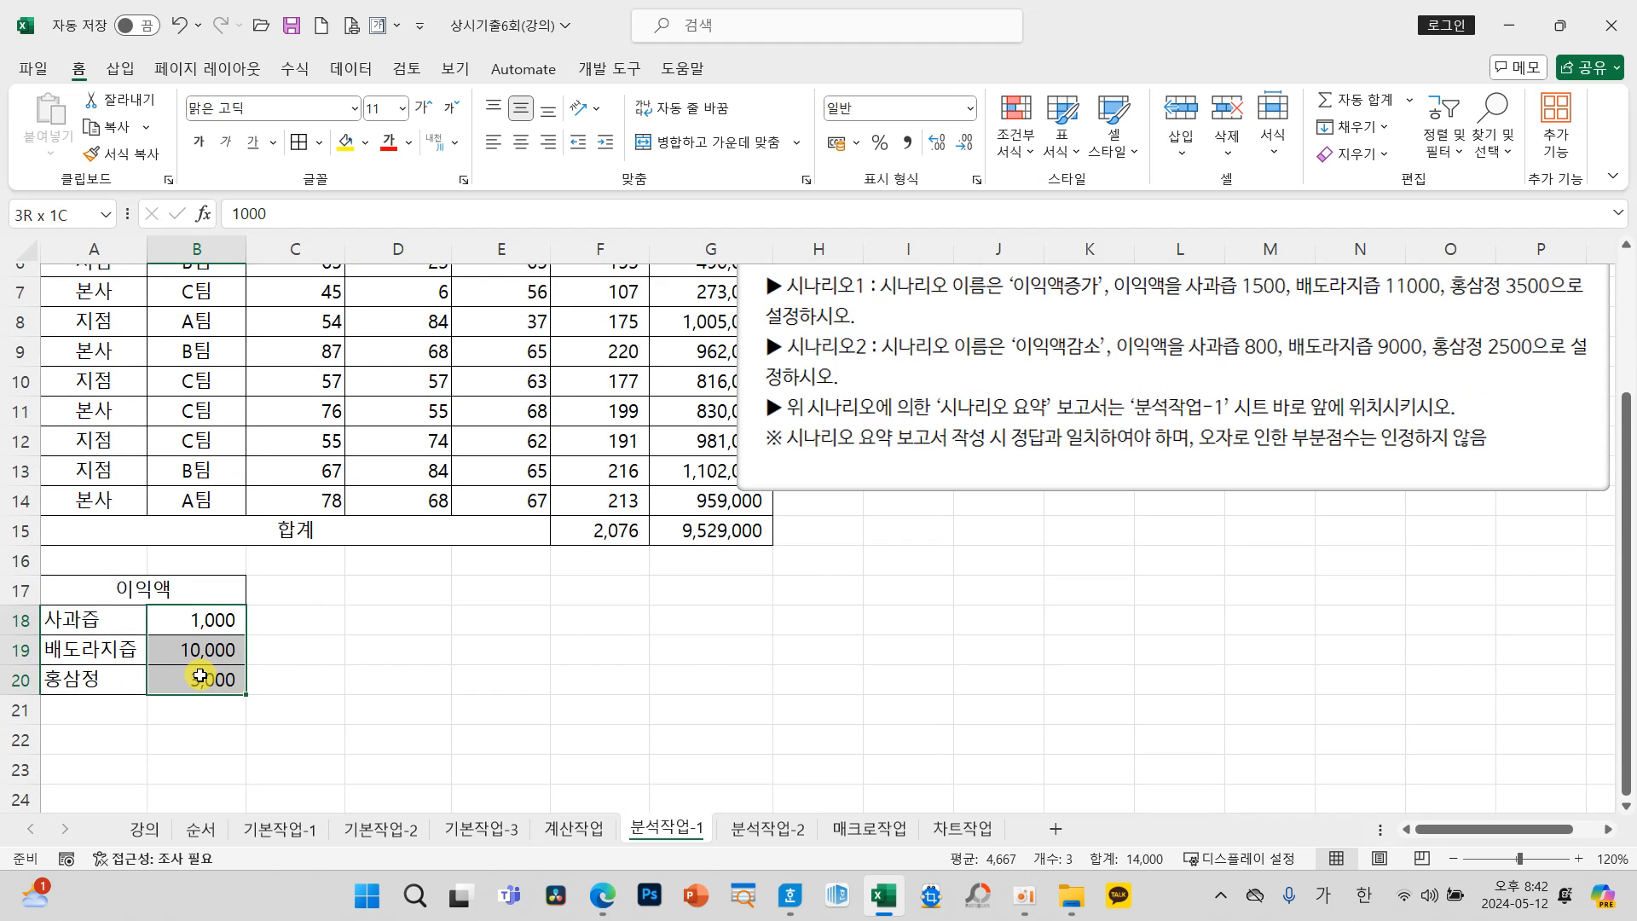
scroll(699, 640, "up", 1)
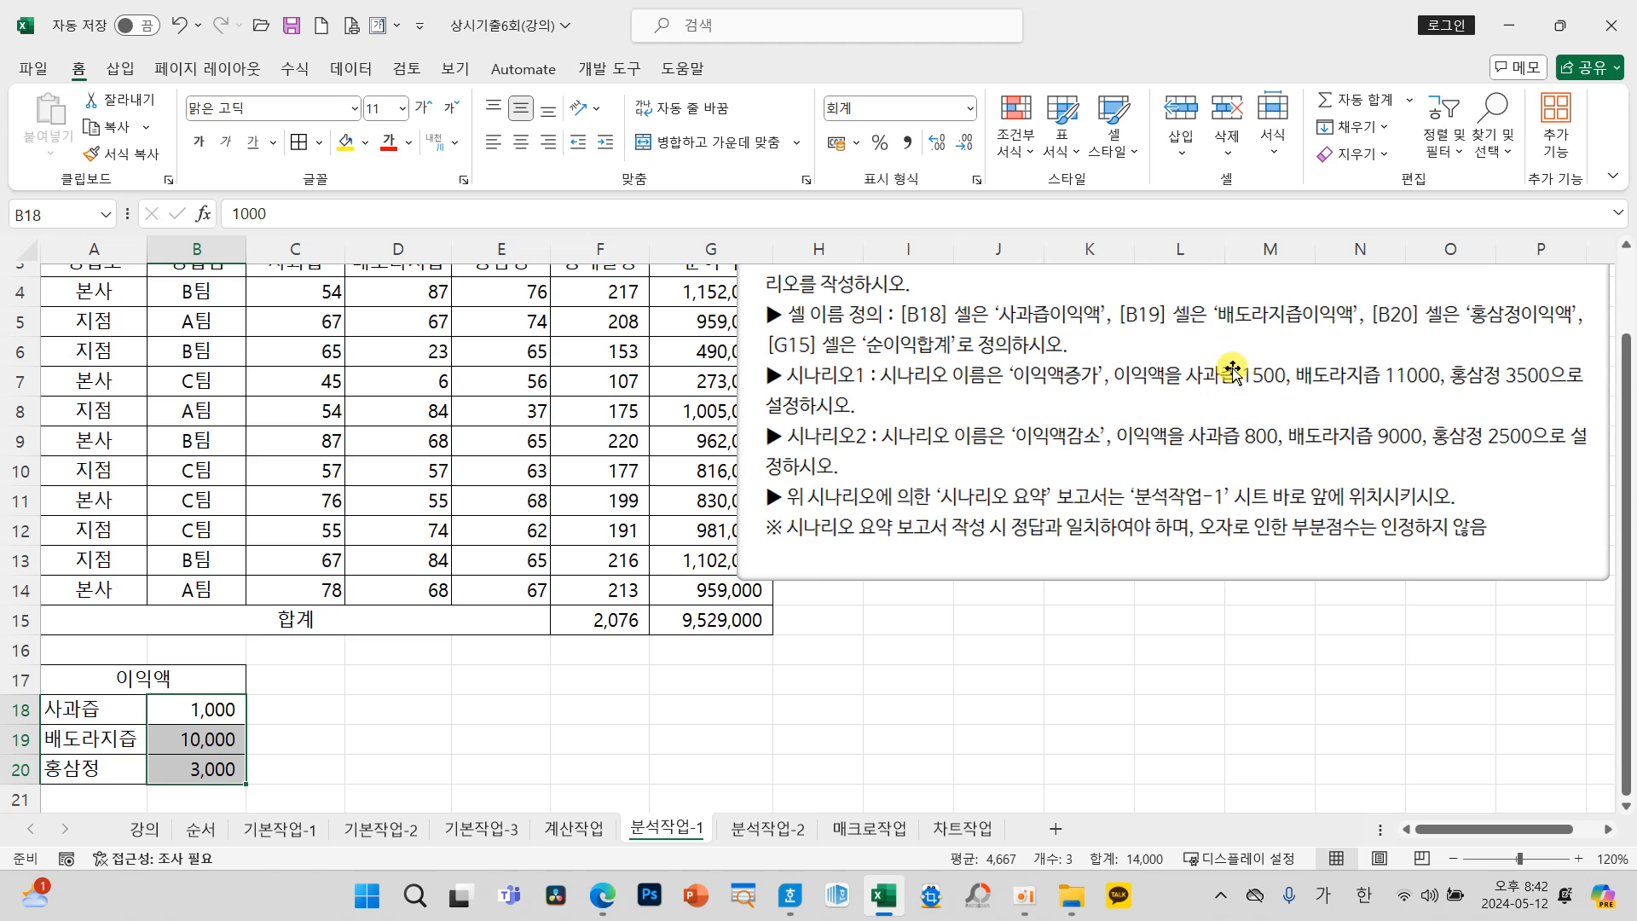
scroll(1025, 418, "up", 1)
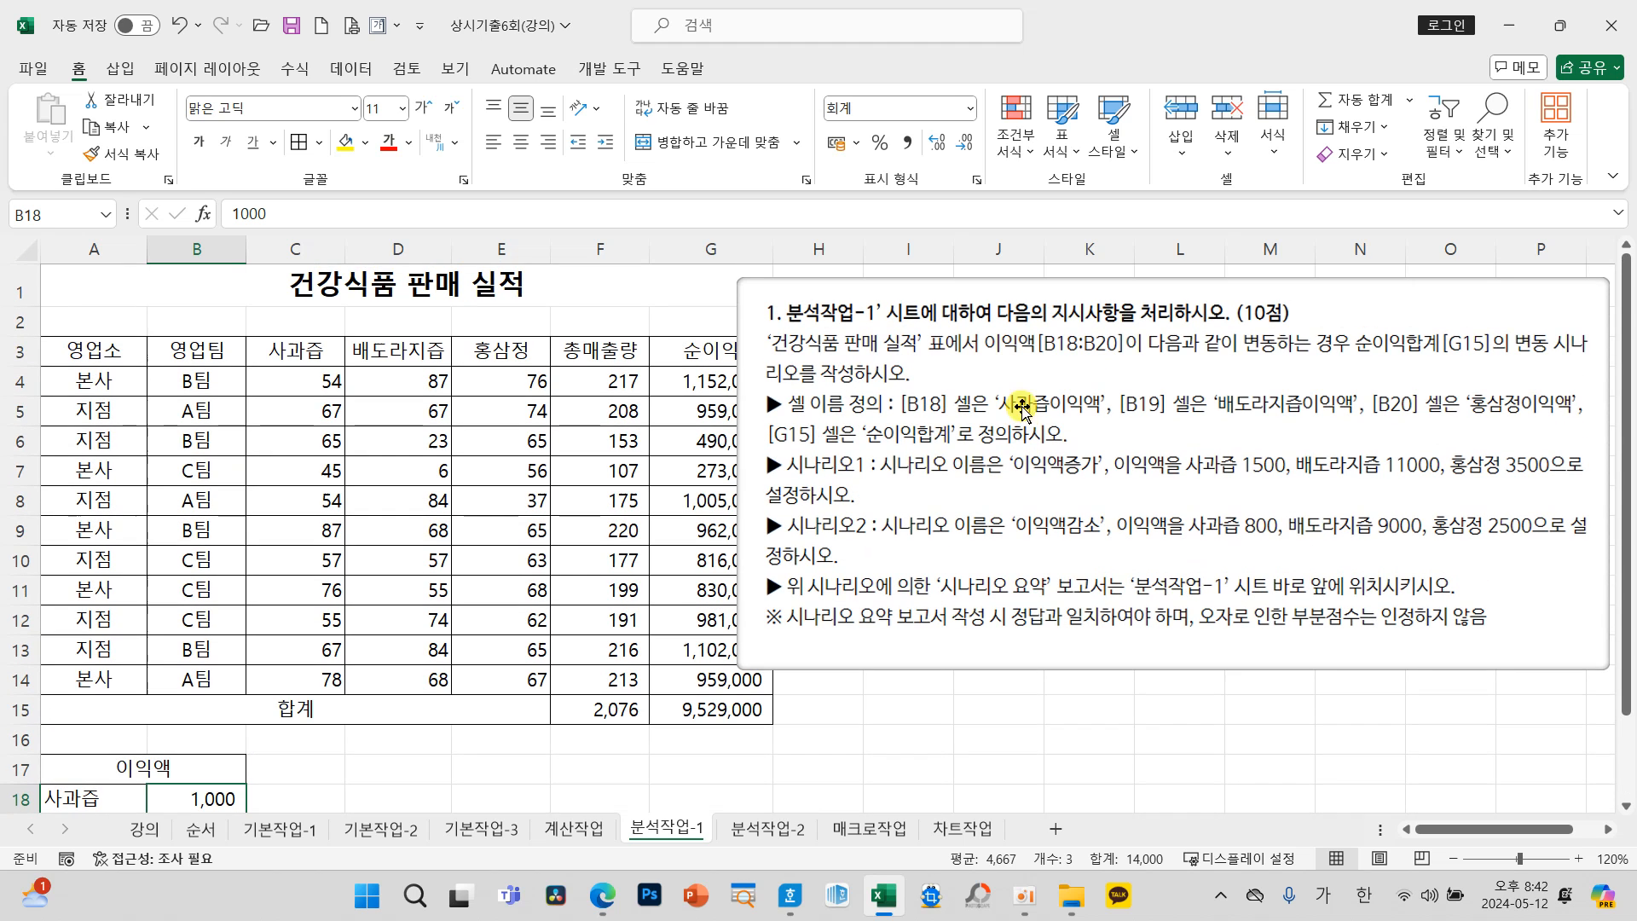
left_click(739, 709)
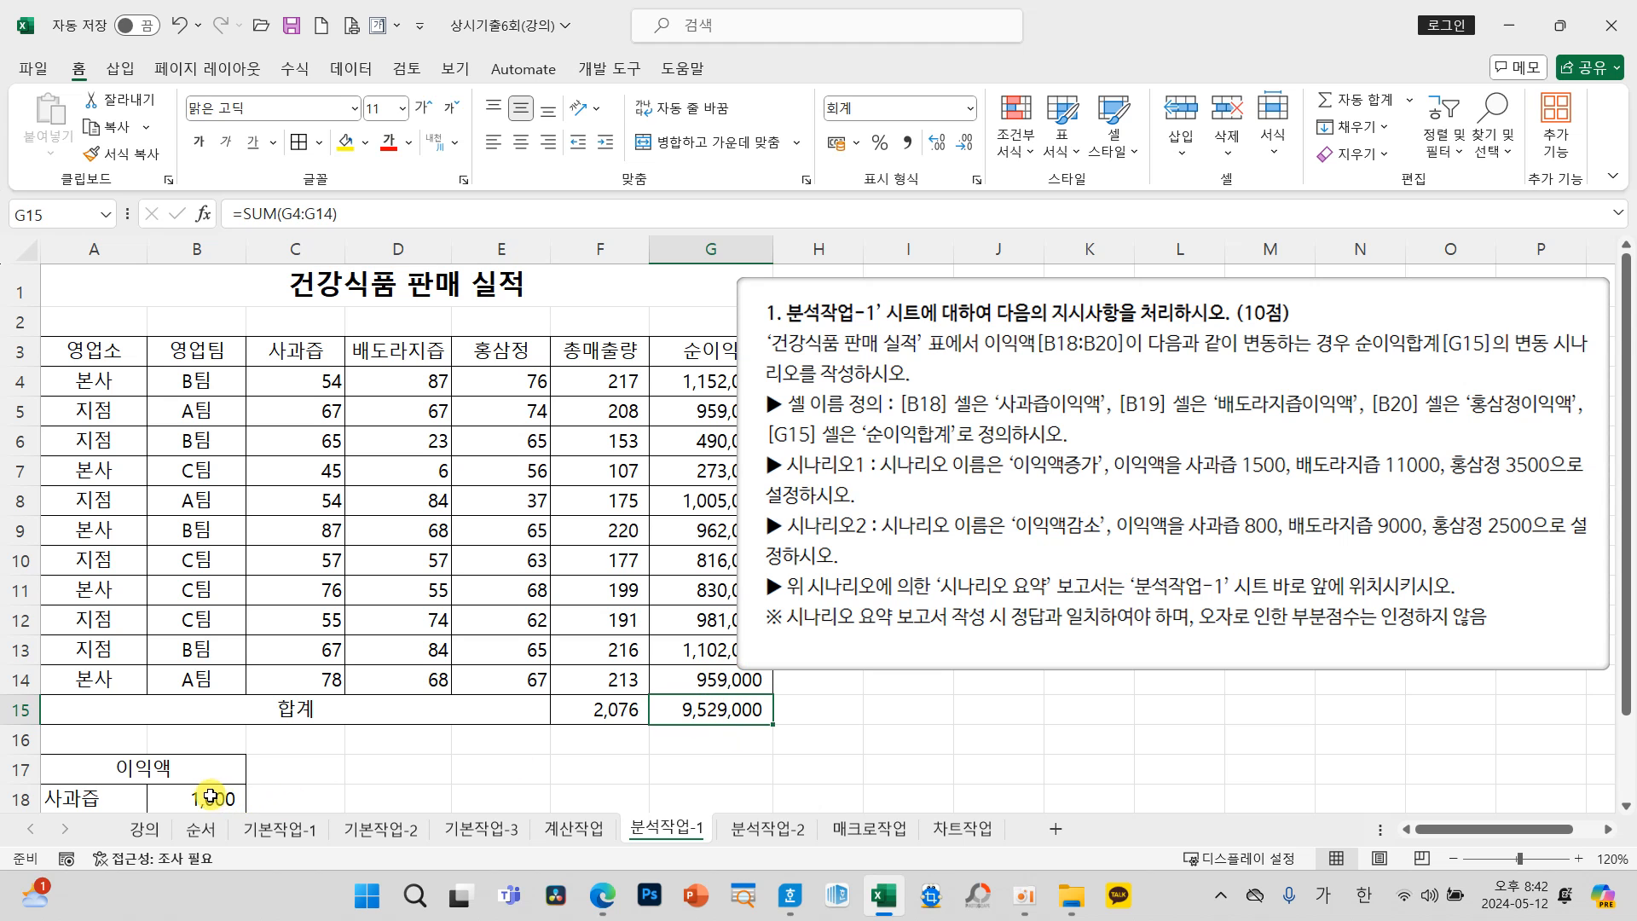
scroll(209, 780, "down", 1)
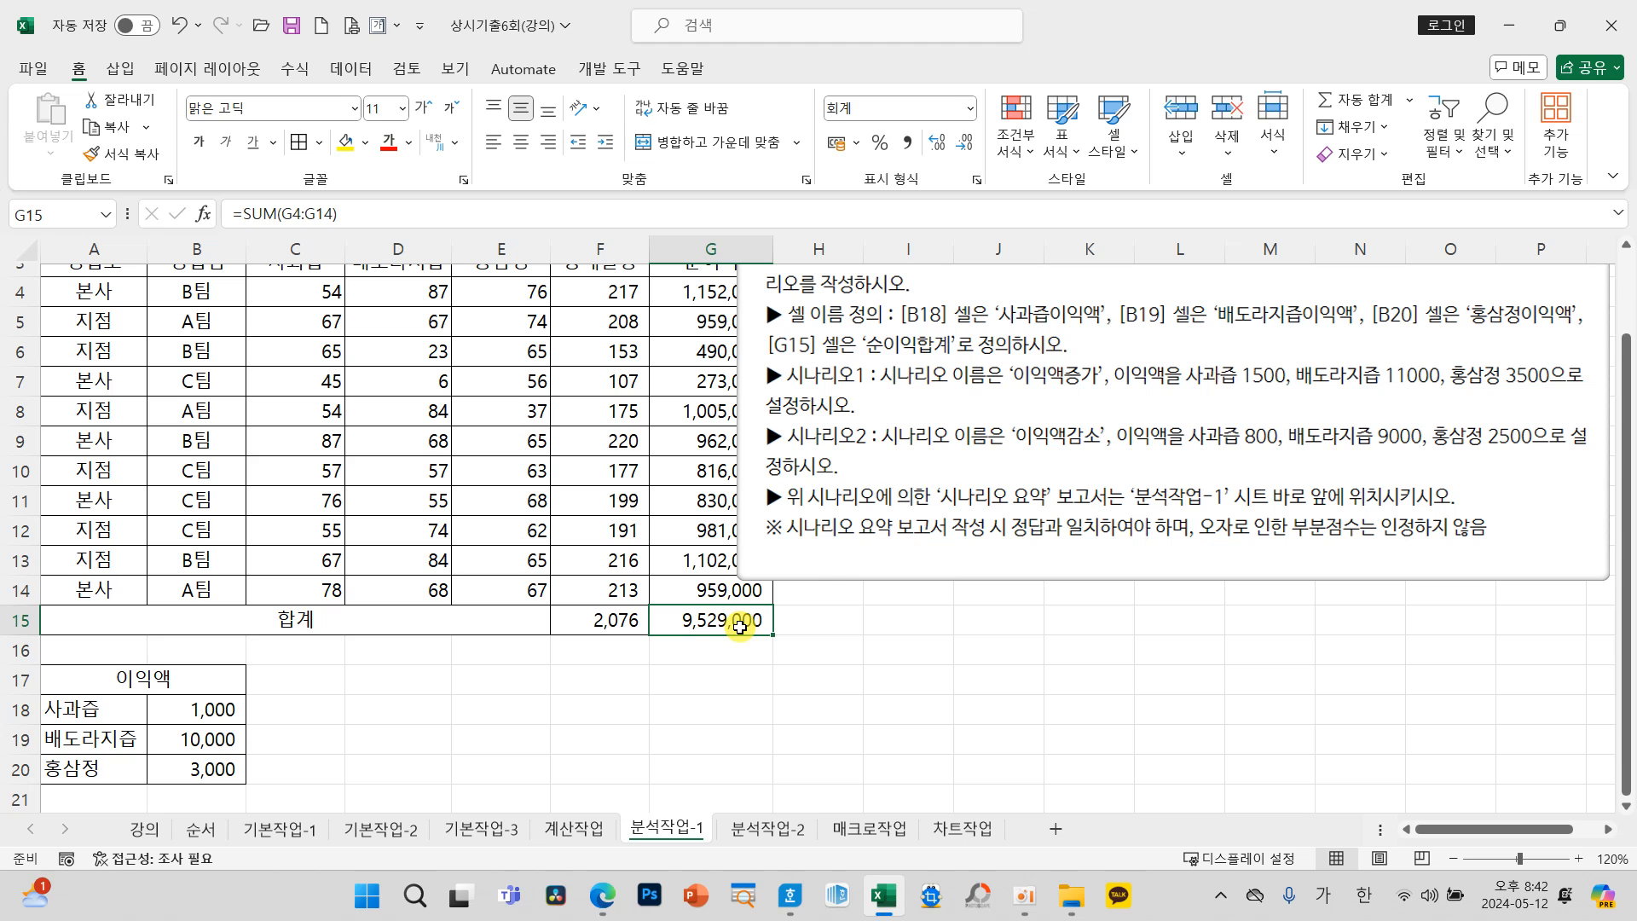
Step: Reread the cell name definition instructions, and move the instruction picture down a few rows on the 분석작업-1 sheet
scroll(826, 661, "up", 1)
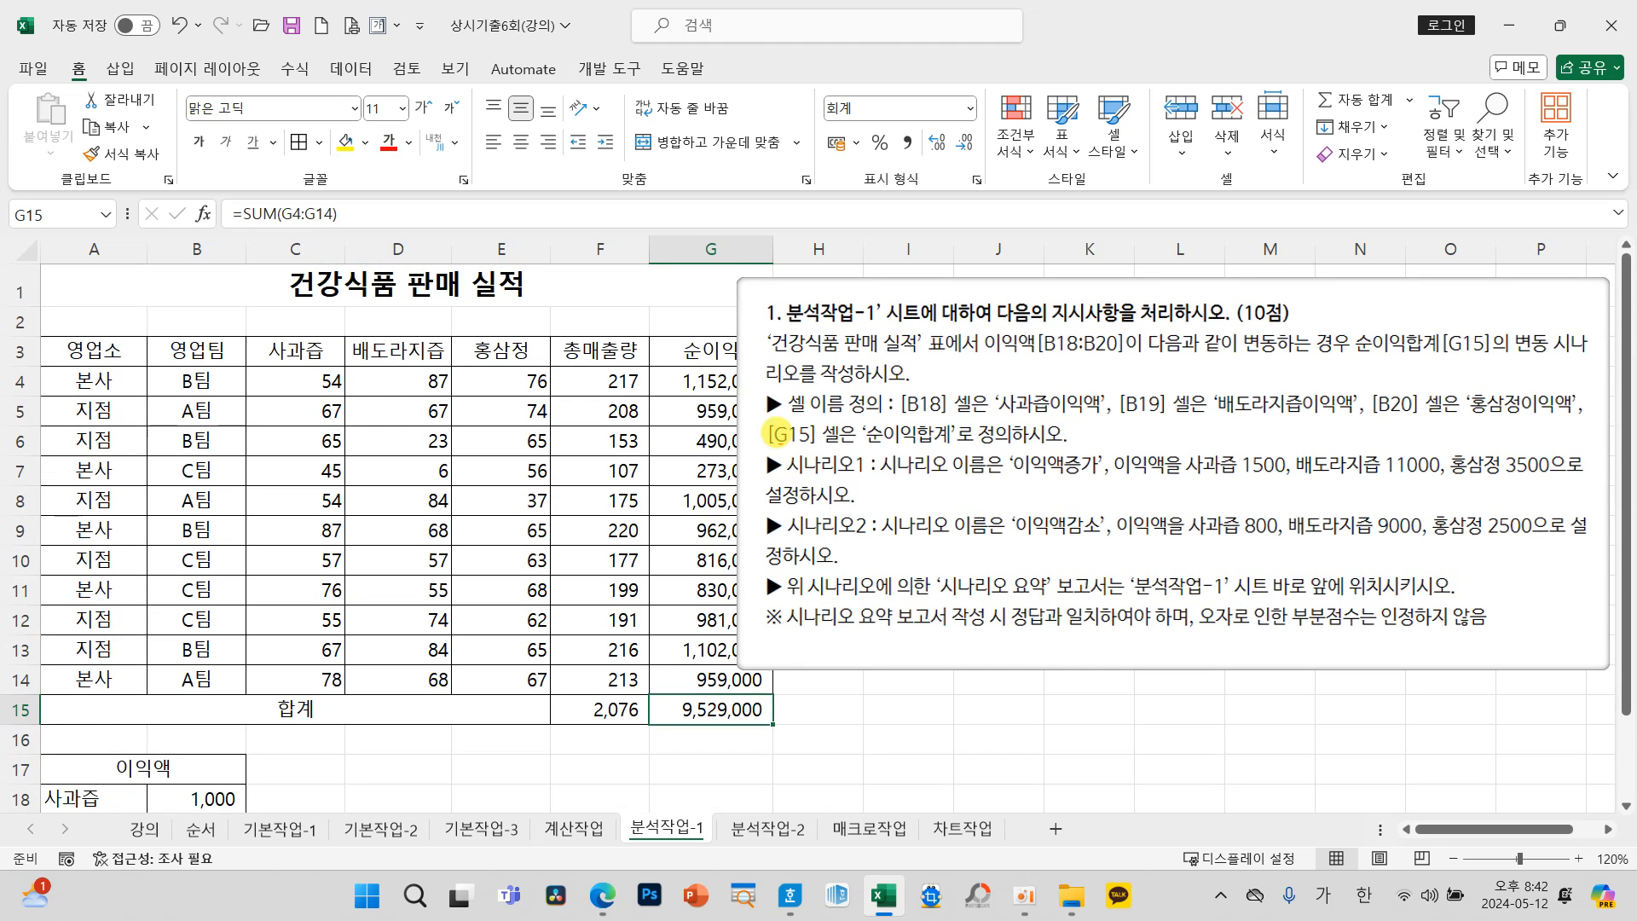
mouse_move(742, 377)
left_mouse_down()
mouse_move(1268, 439)
mouse_move(1603, 452)
left_mouse_up()
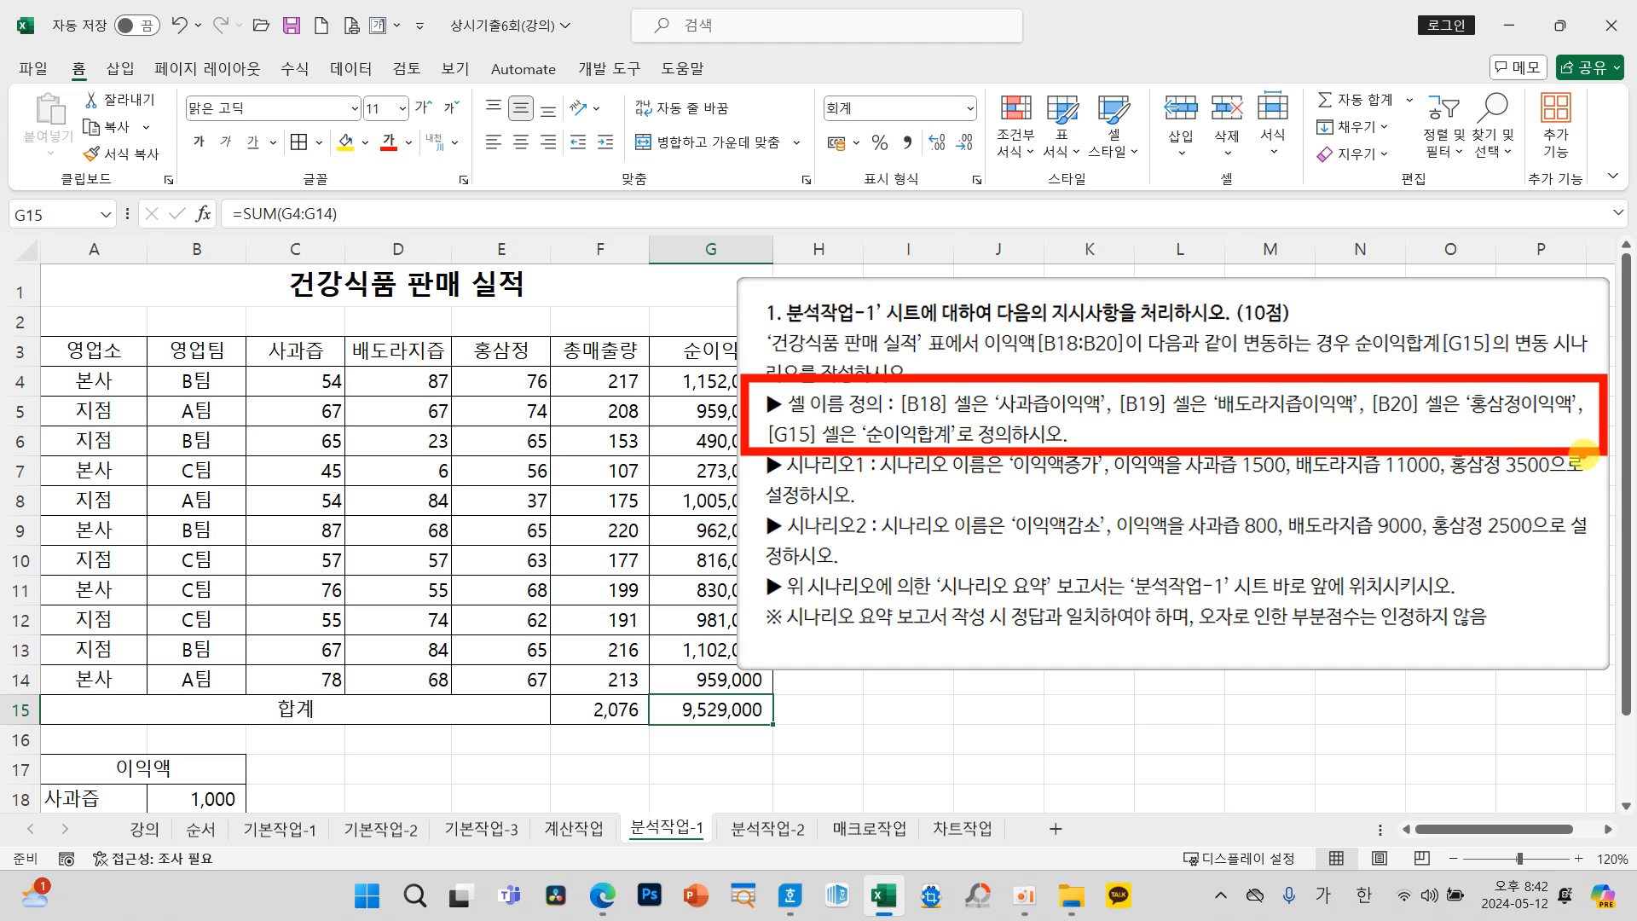
key("Escape")
left_click_drag(892, 550, 893, 599)
scroll(398, 638, "down", 2)
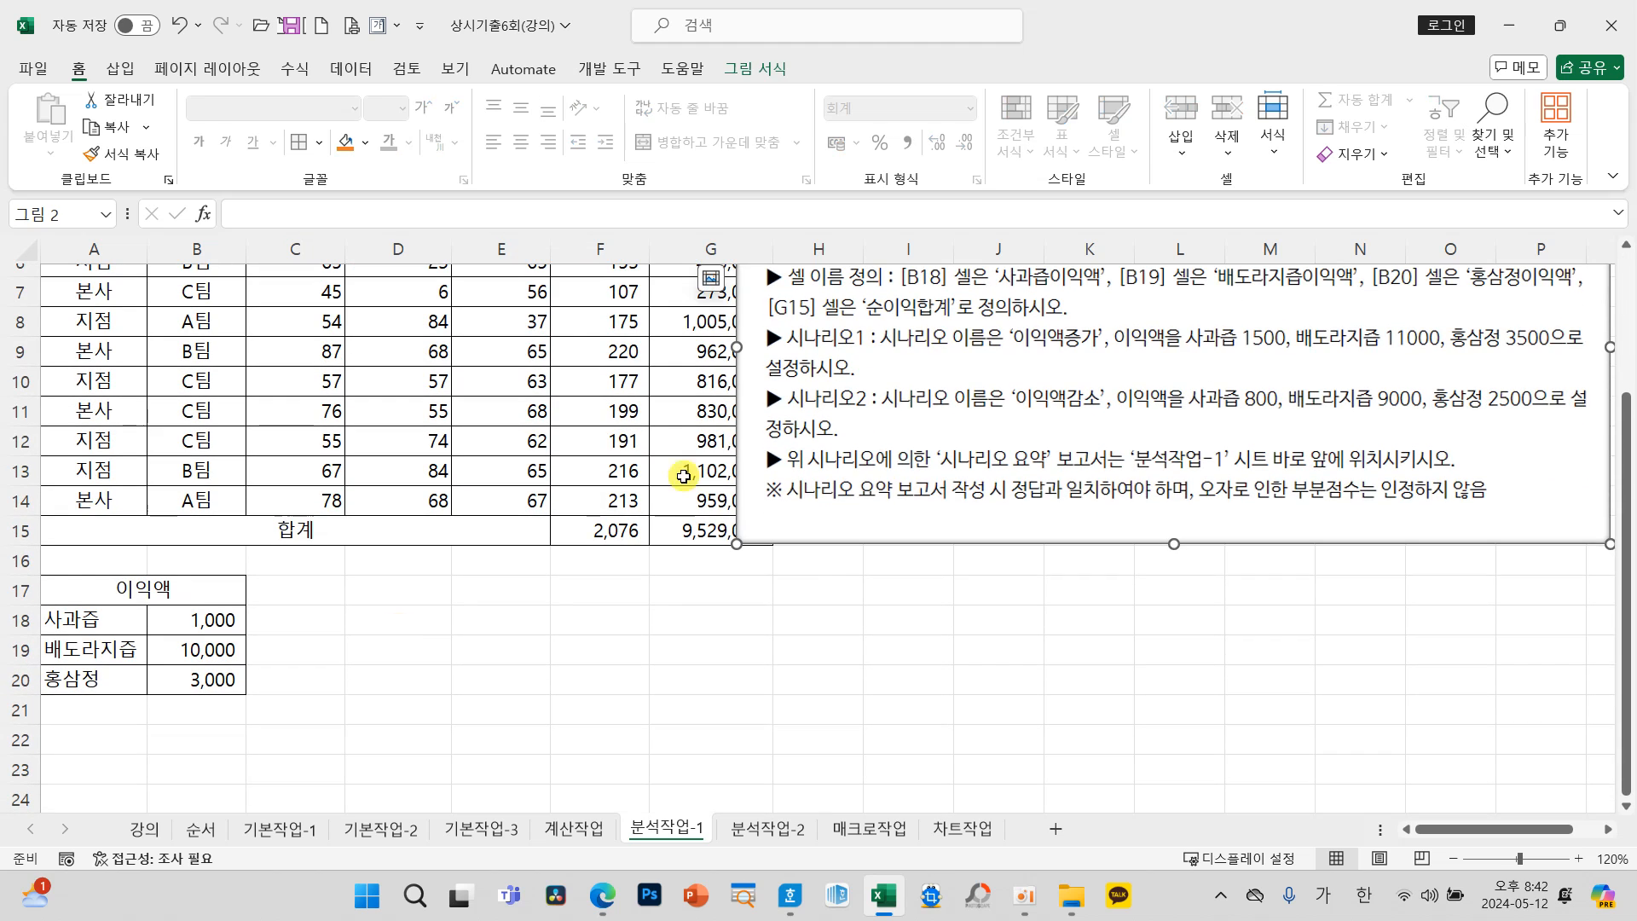
Step: Define the name 사과즙이익액 for cell B18
left_click(213, 619)
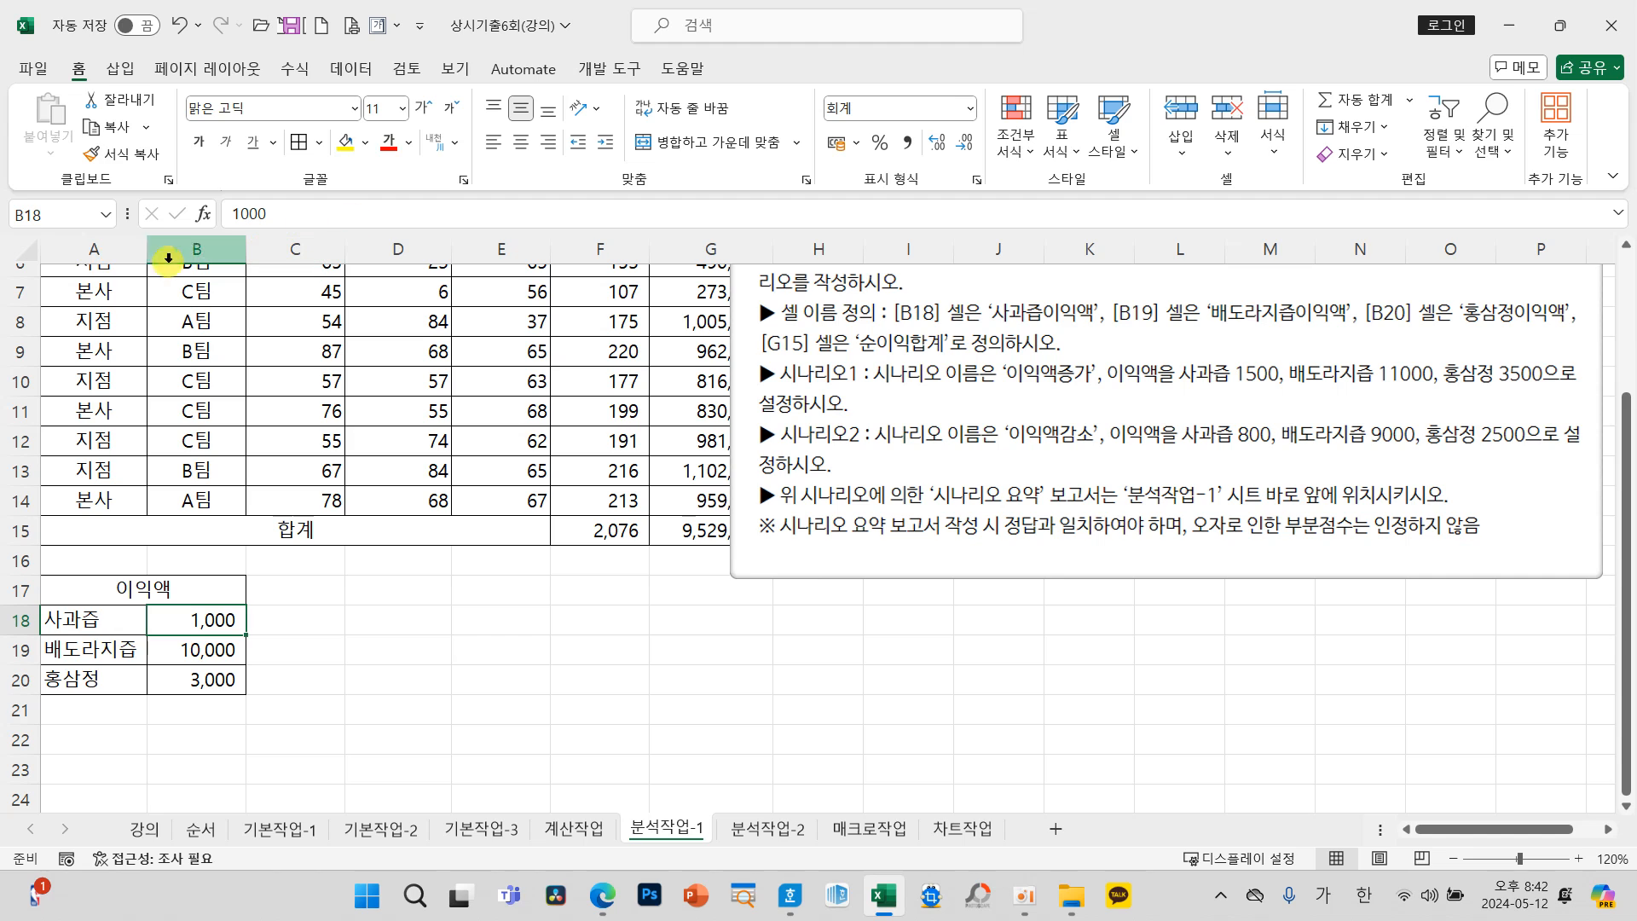
left_click(75, 209)
type("사과즙이")
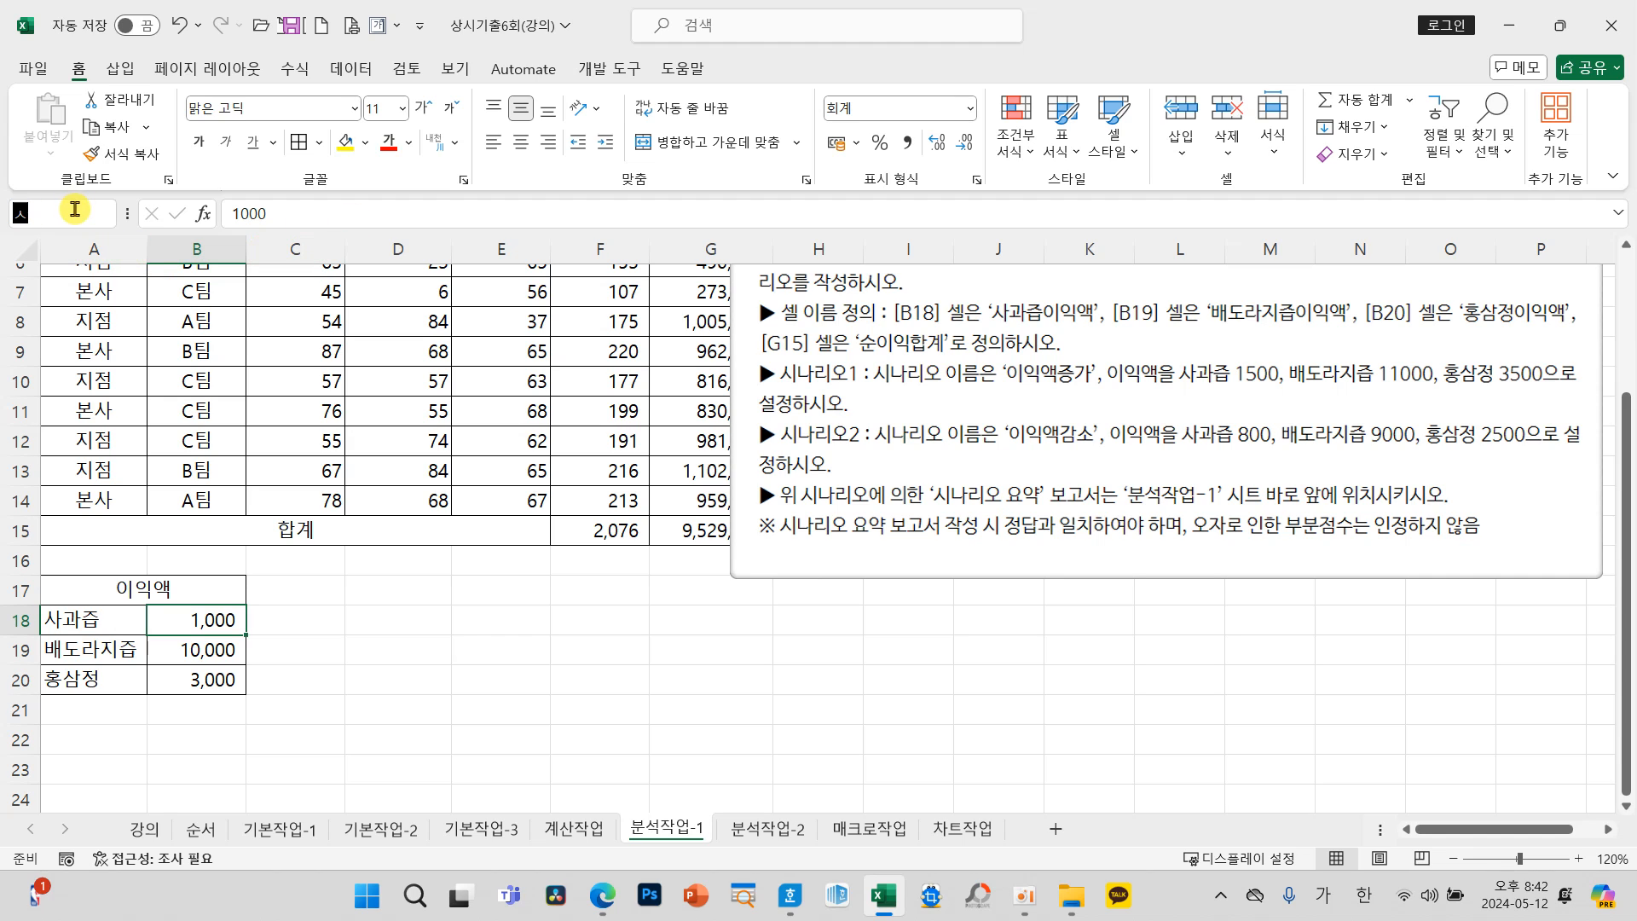
type("익ㅇ")
key("Return")
Step: Define the name 배도라지즙이익액 for cell B19
left_click(179, 647)
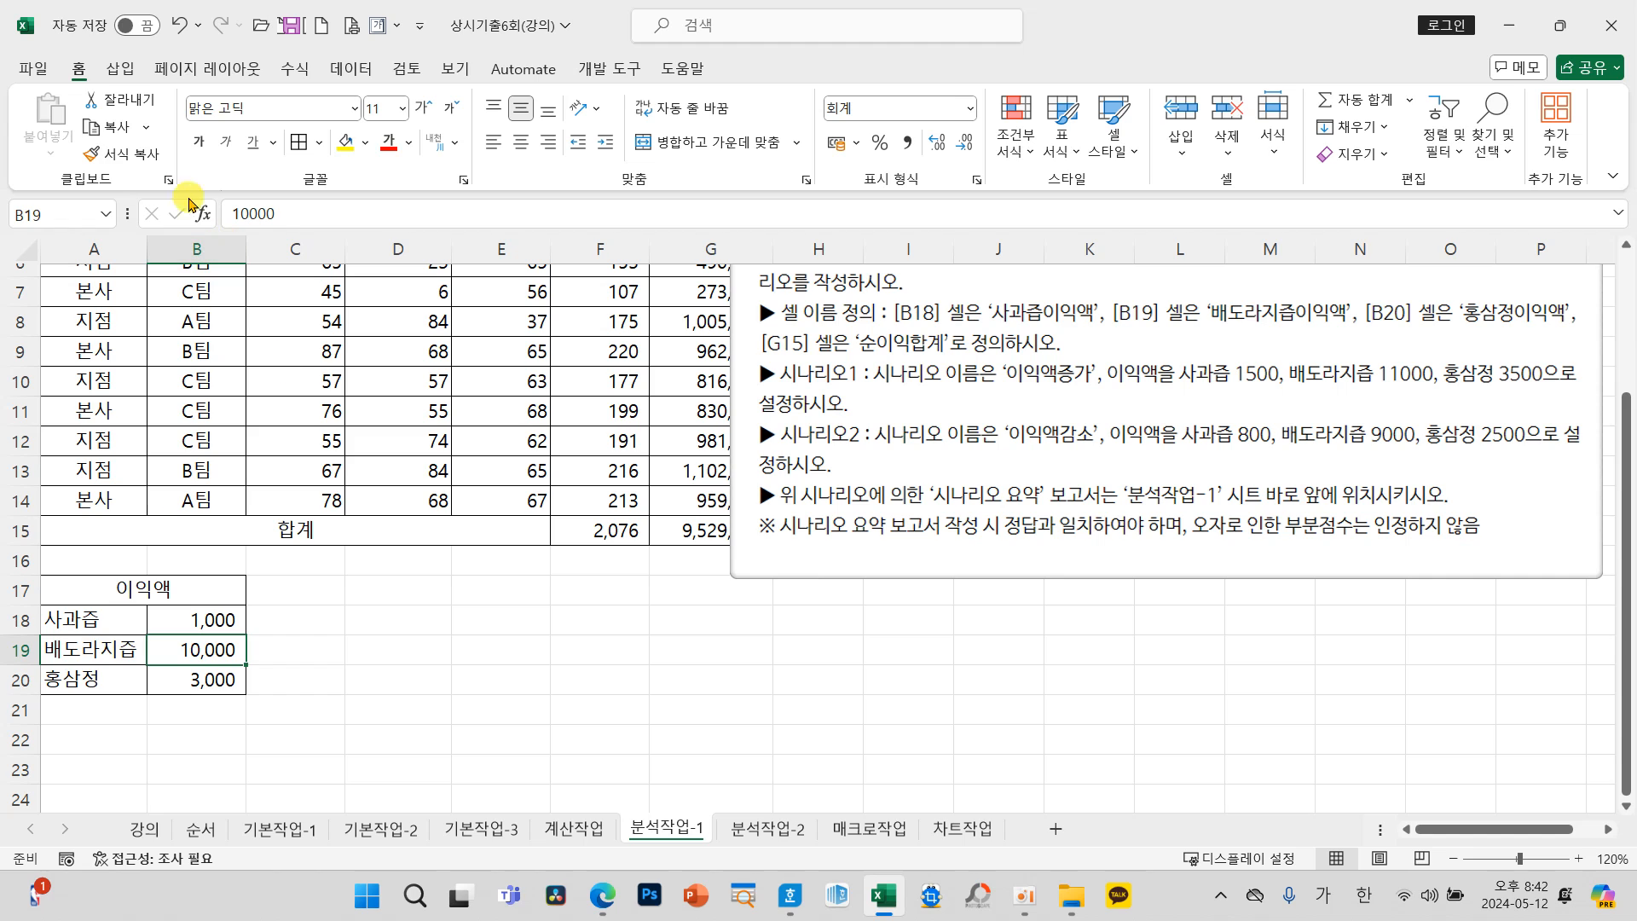
left_click(62, 212)
type("배도라지즙")
type("ㅇ")
type("익ㅇ")
type("액")
key("Return")
Step: Define the name 홍삼정이익액 for cell B20
left_click(213, 680)
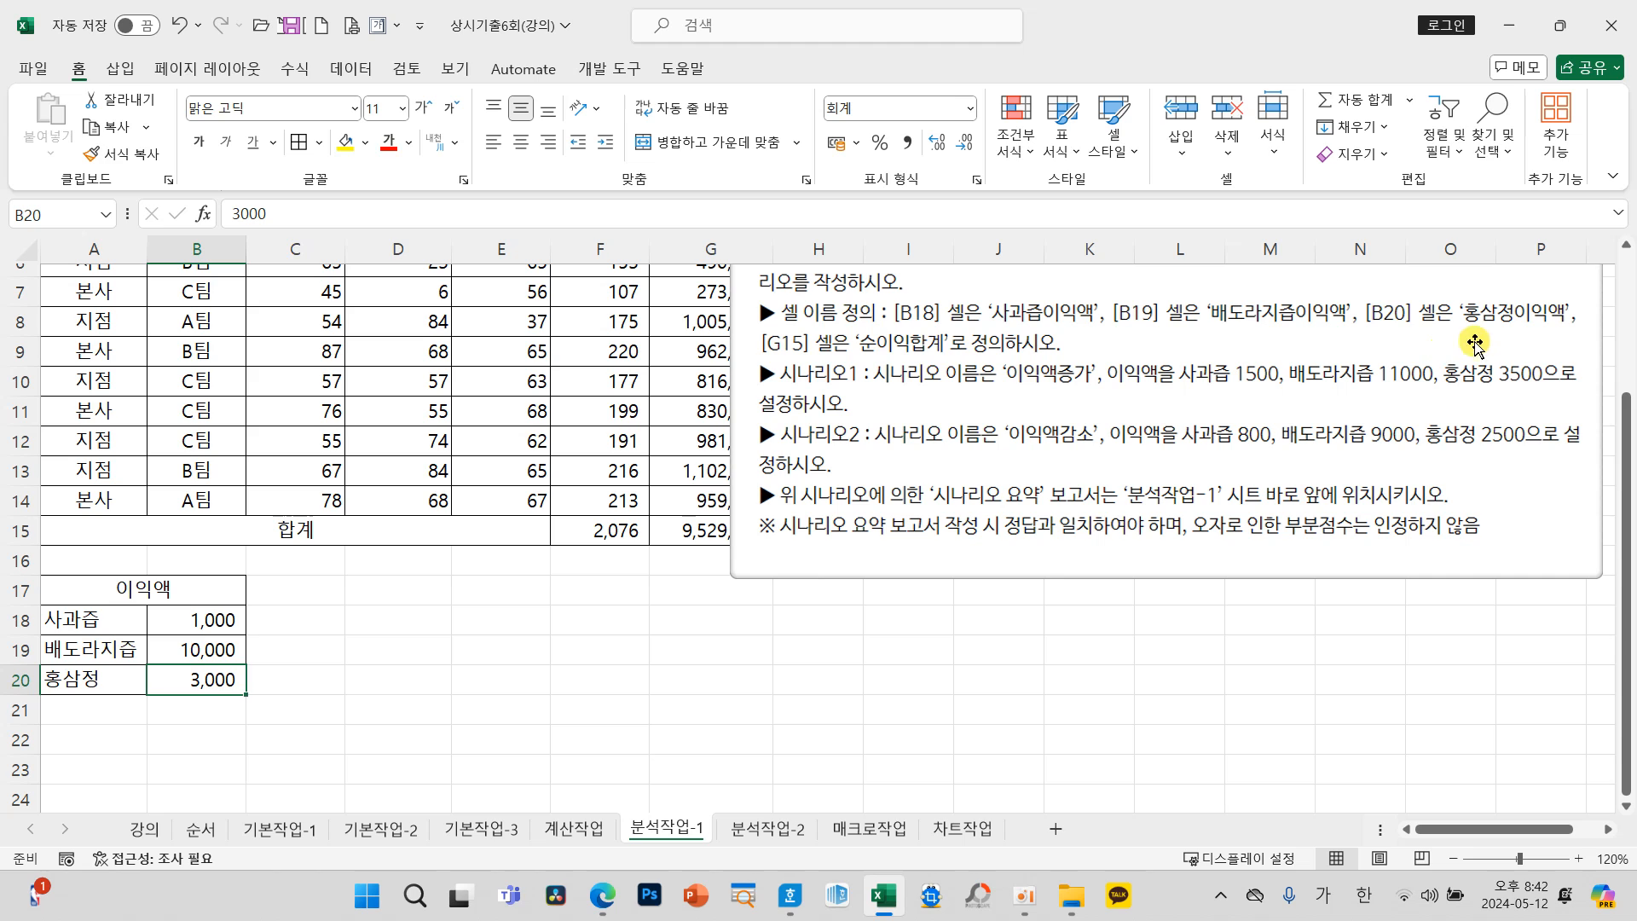
left_click(51, 215)
type("홍삼정")
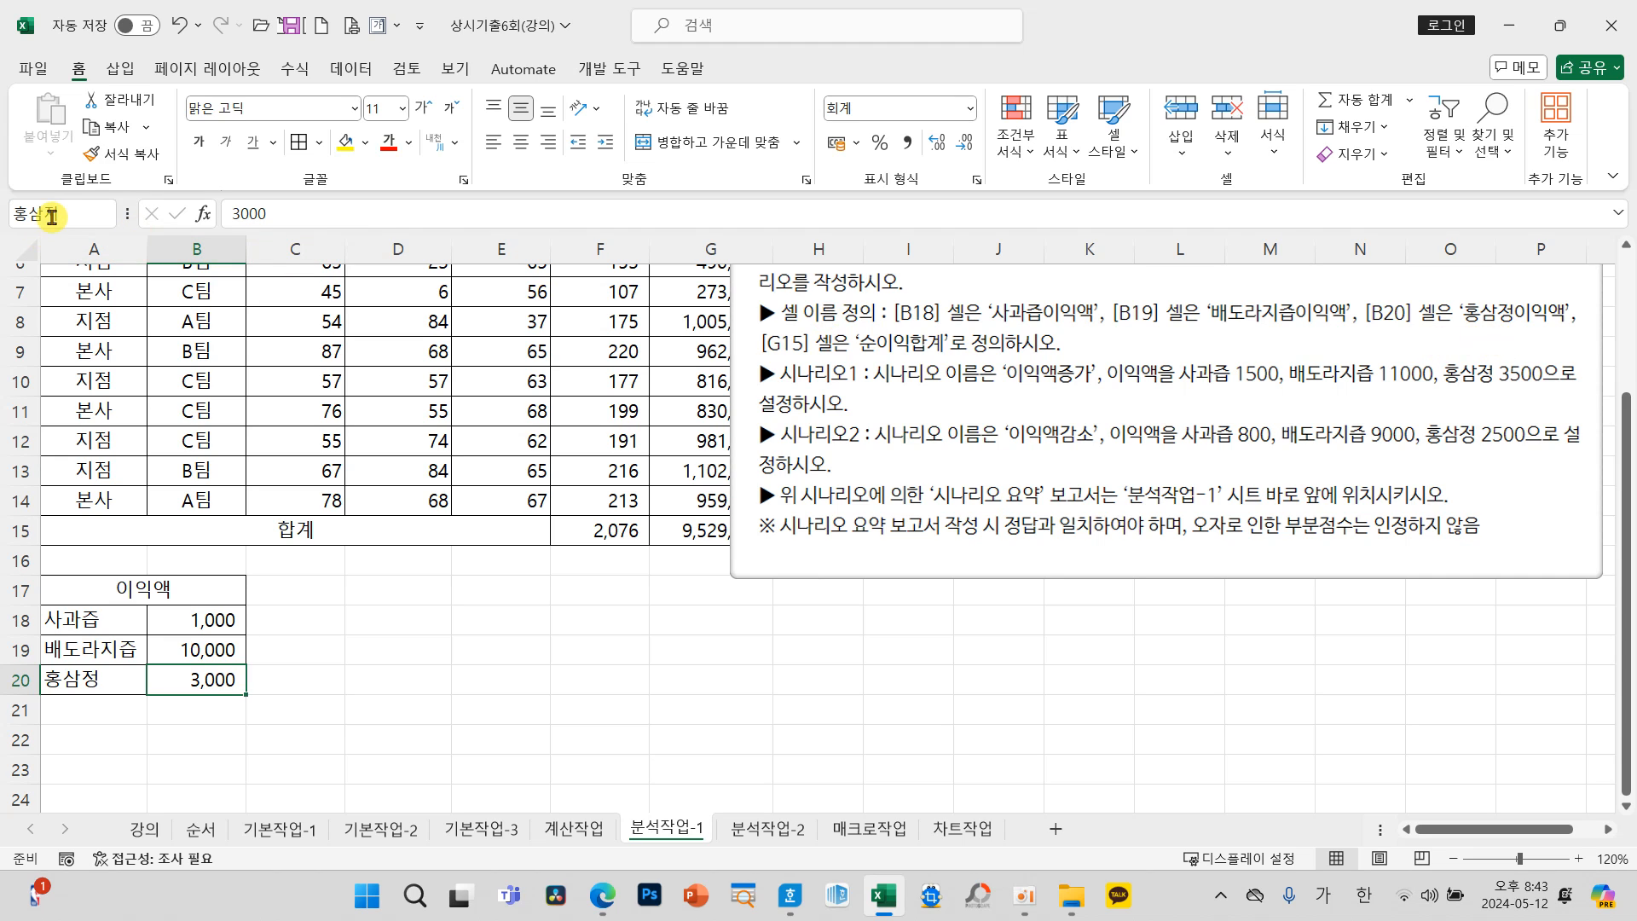
type("이익액")
key("Return")
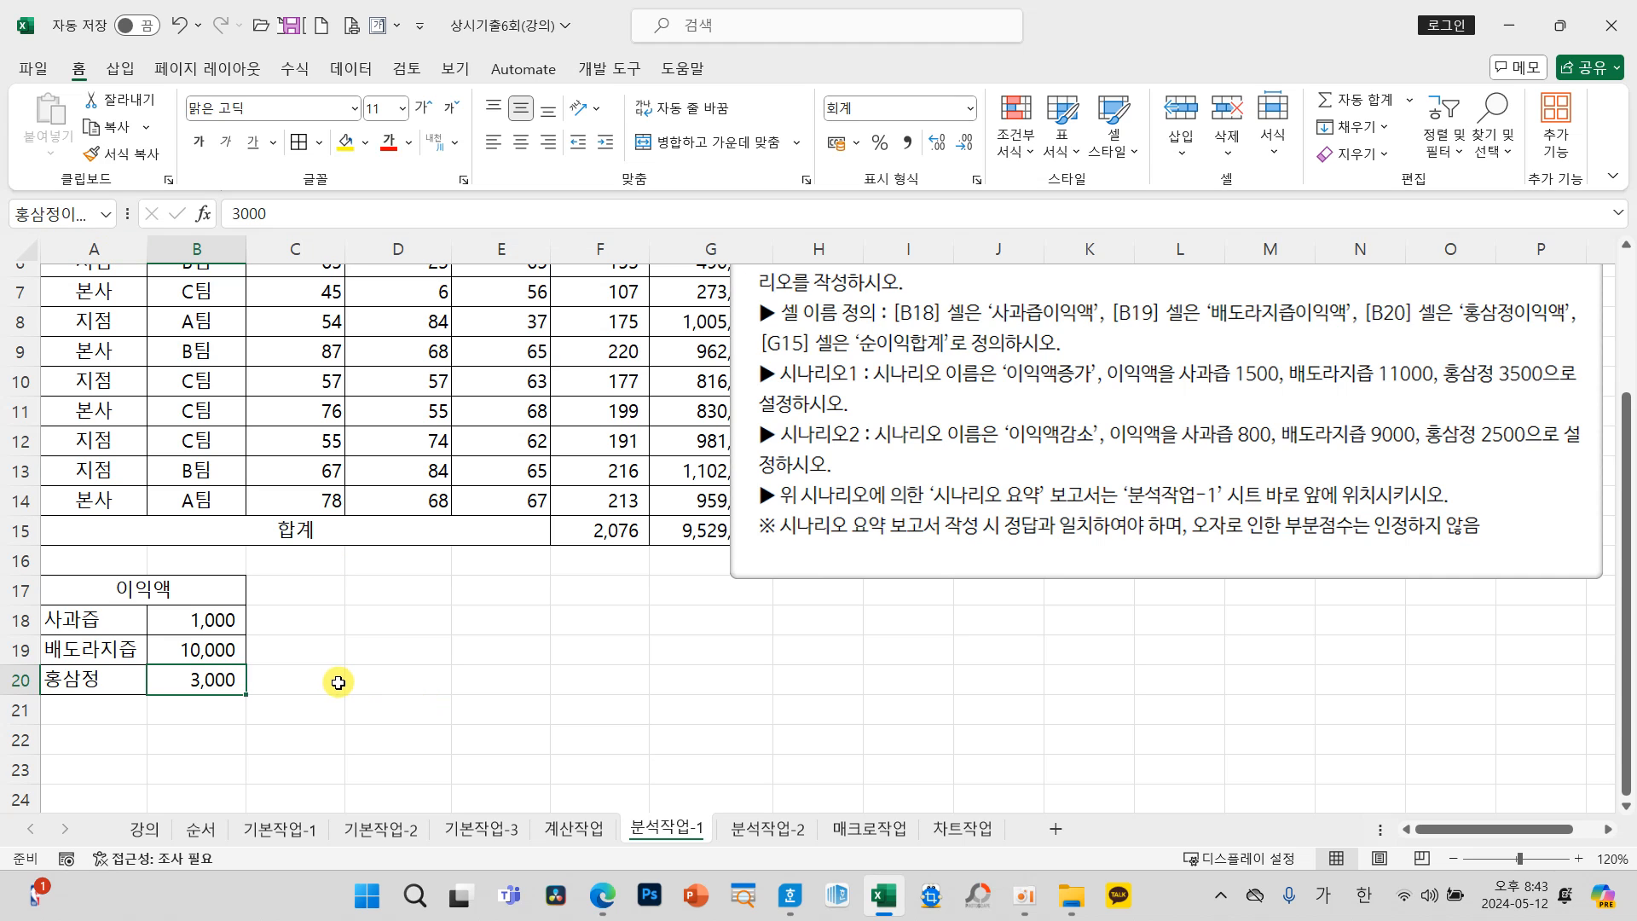
Step: Check the names assigned to cells B18, B19 and B20 one after another
left_click(205, 625)
left_click(207, 653)
left_click(206, 682)
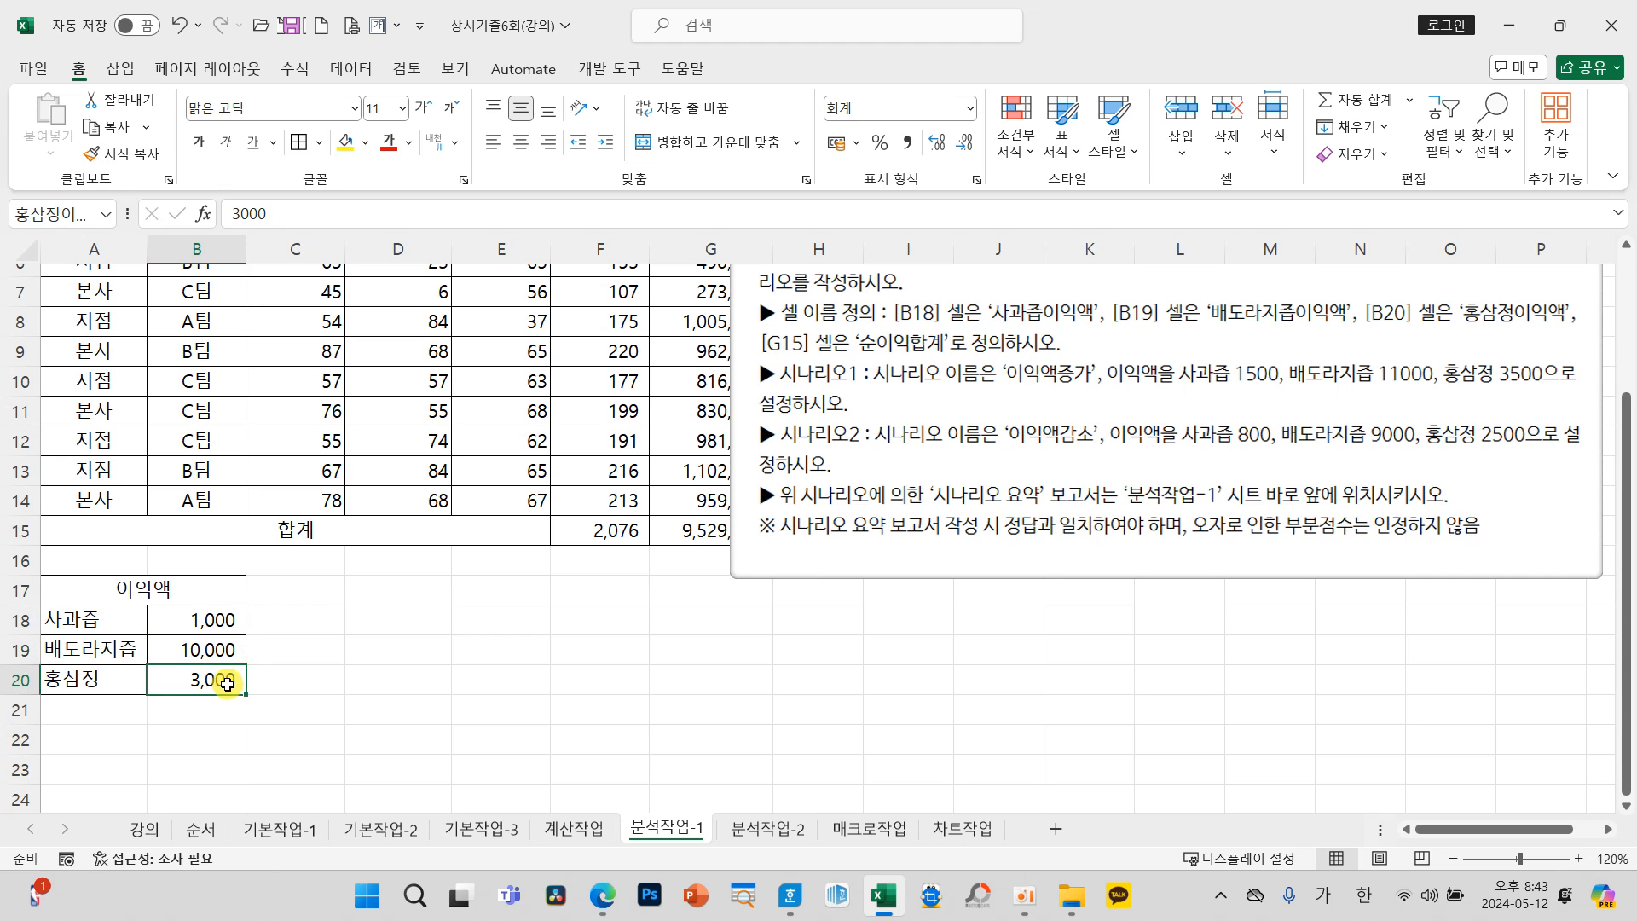
mouse_move(314, 635)
left_mouse_down()
mouse_move(334, 678)
mouse_move(408, 678)
mouse_move(431, 731)
left_mouse_up()
mouse_move(473, 593)
left_mouse_down()
mouse_move(475, 656)
mouse_move(531, 588)
mouse_move(473, 591)
left_mouse_up()
left_click_drag(458, 682, 558, 678)
mouse_move(504, 684)
left_mouse_down()
mouse_move(508, 715)
mouse_move(484, 734)
mouse_move(556, 731)
left_mouse_up()
mouse_move(608, 601)
left_mouse_down()
mouse_move(657, 619)
mouse_move(651, 662)
left_mouse_up()
left_click_drag(635, 718, 643, 722)
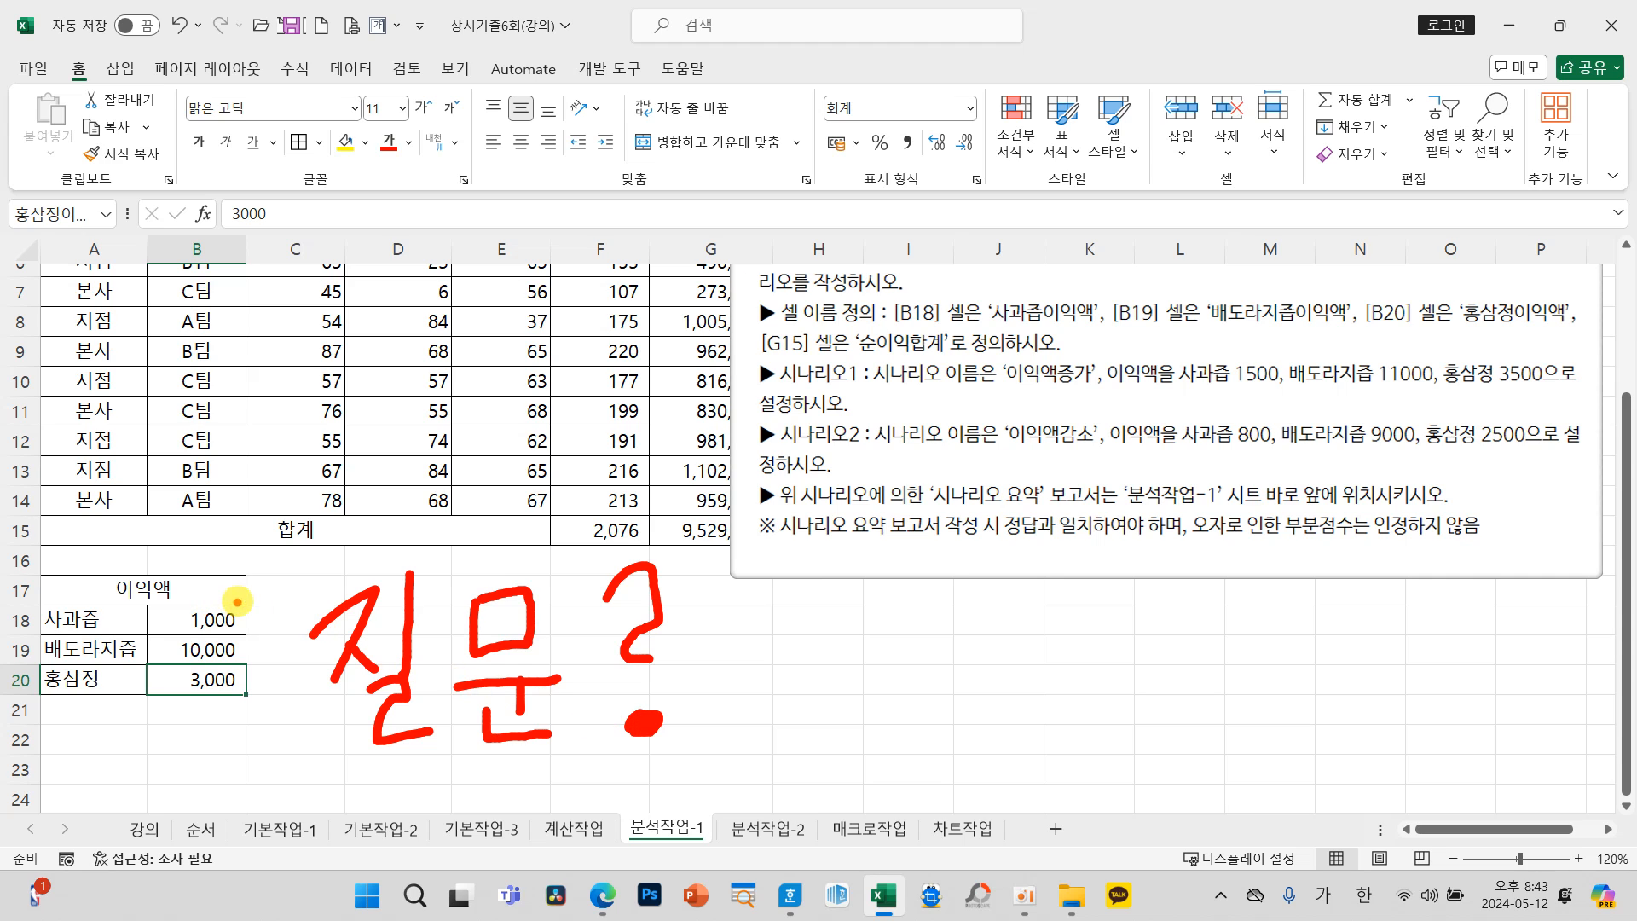
mouse_move(213, 635)
left_mouse_down()
mouse_move(205, 481)
mouse_move(75, 220)
mouse_move(62, 261)
mouse_move(111, 240)
left_mouse_up()
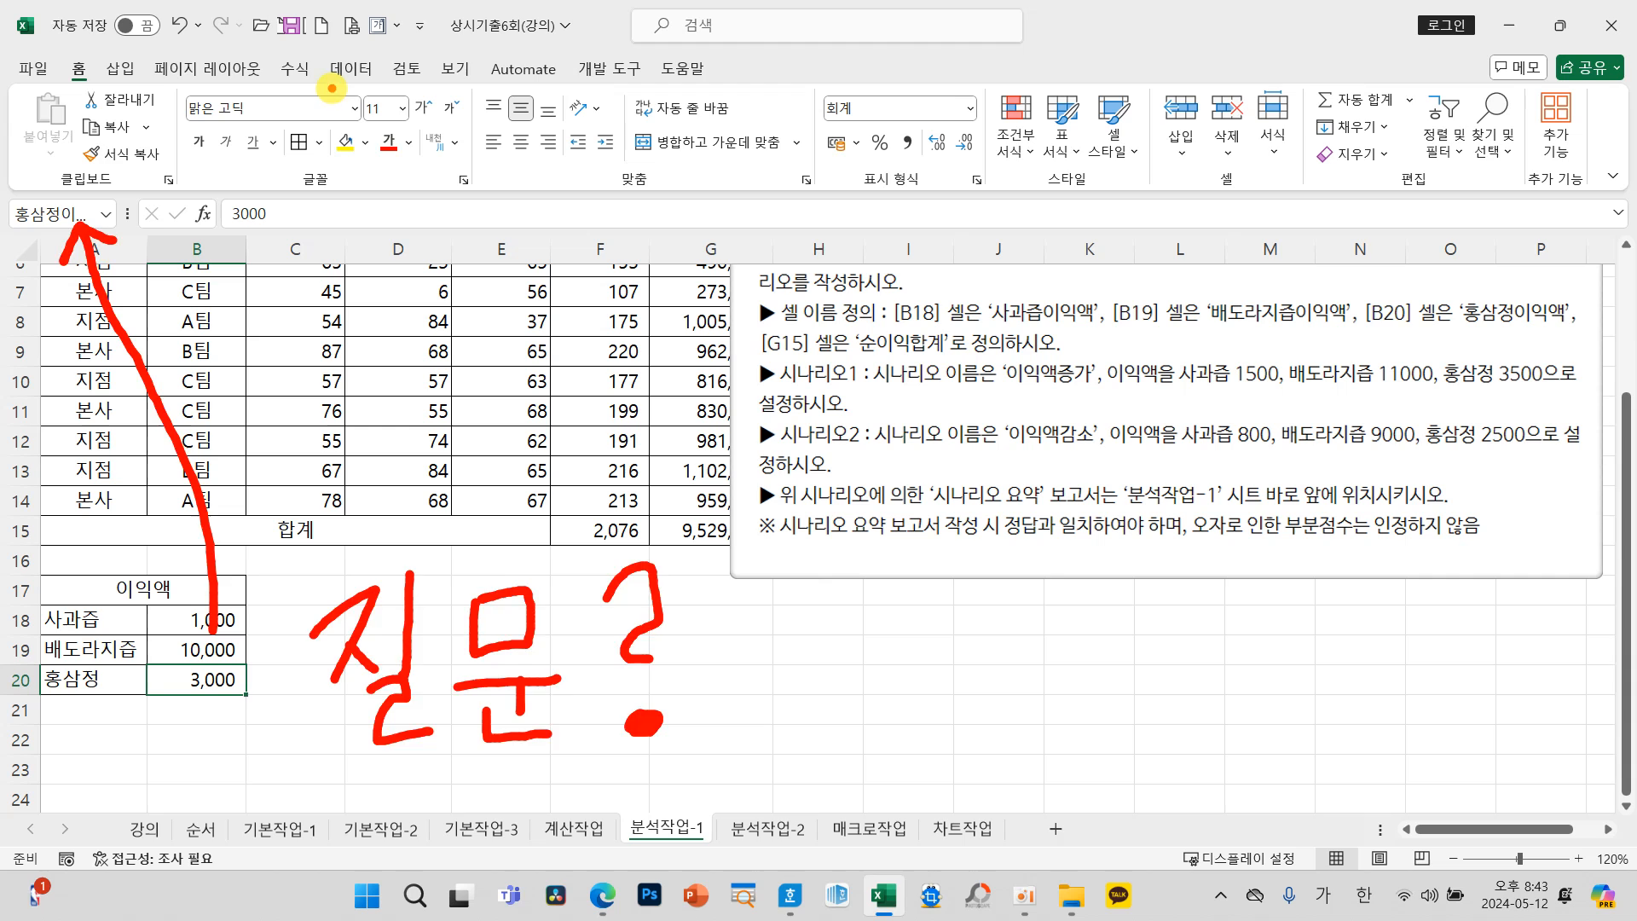
key("Escape")
Step: Open the Name Manager and check which cells the 배도라지즙이익액, 사과즙이익액 and 홍삼정이익액 names refer to
left_click(295, 68)
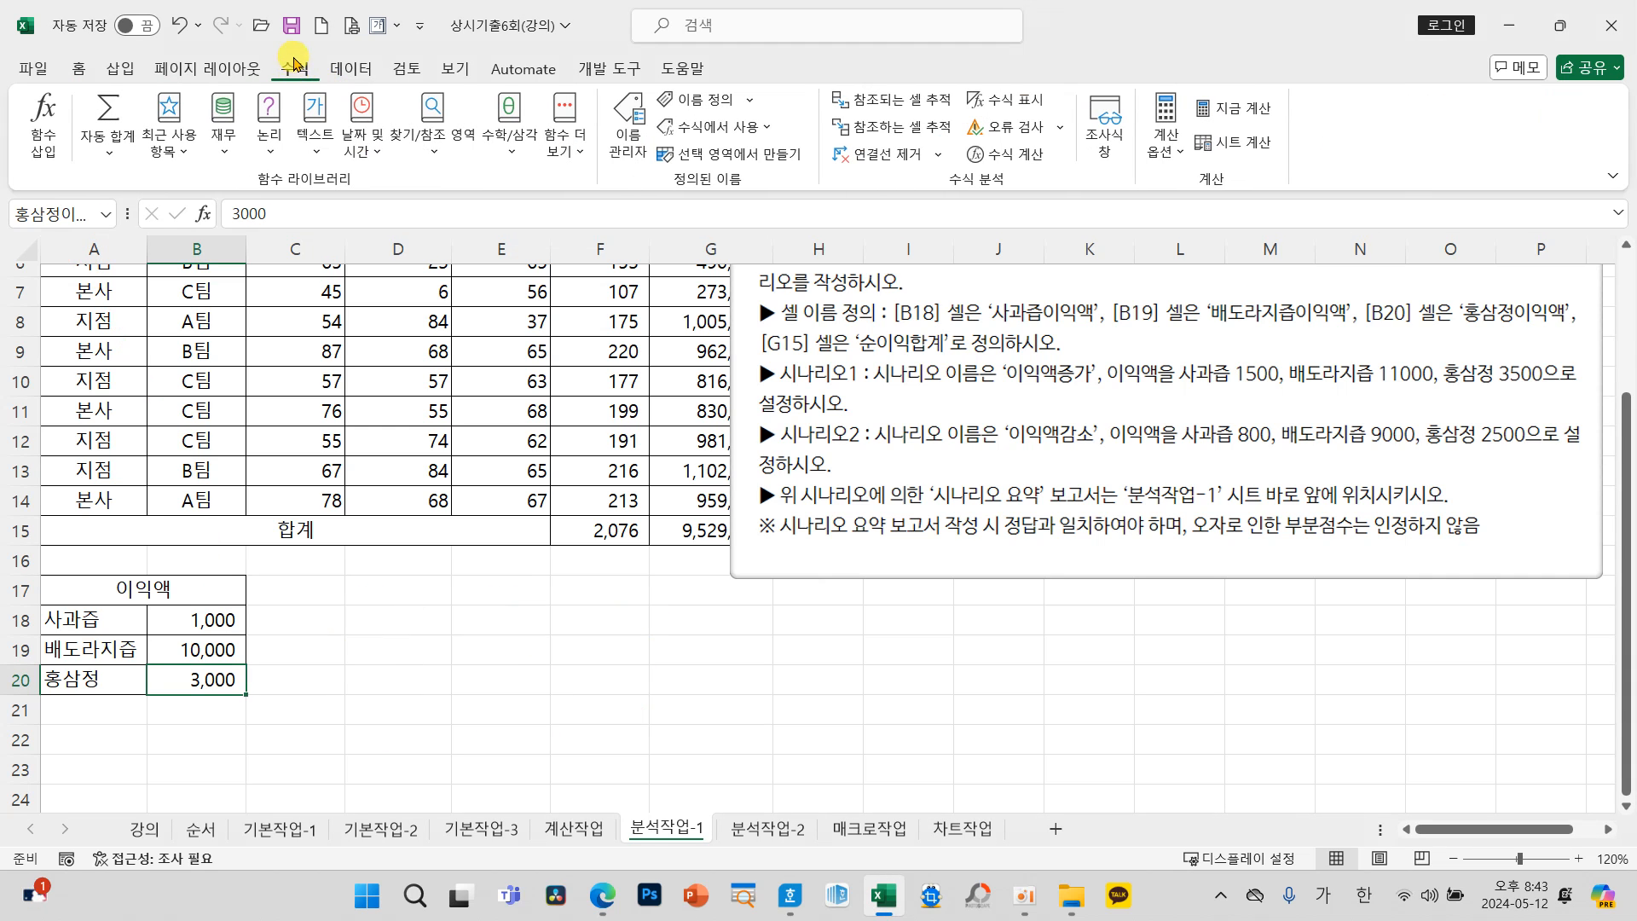
left_click(635, 153)
left_click_drag(518, 356, 609, 243)
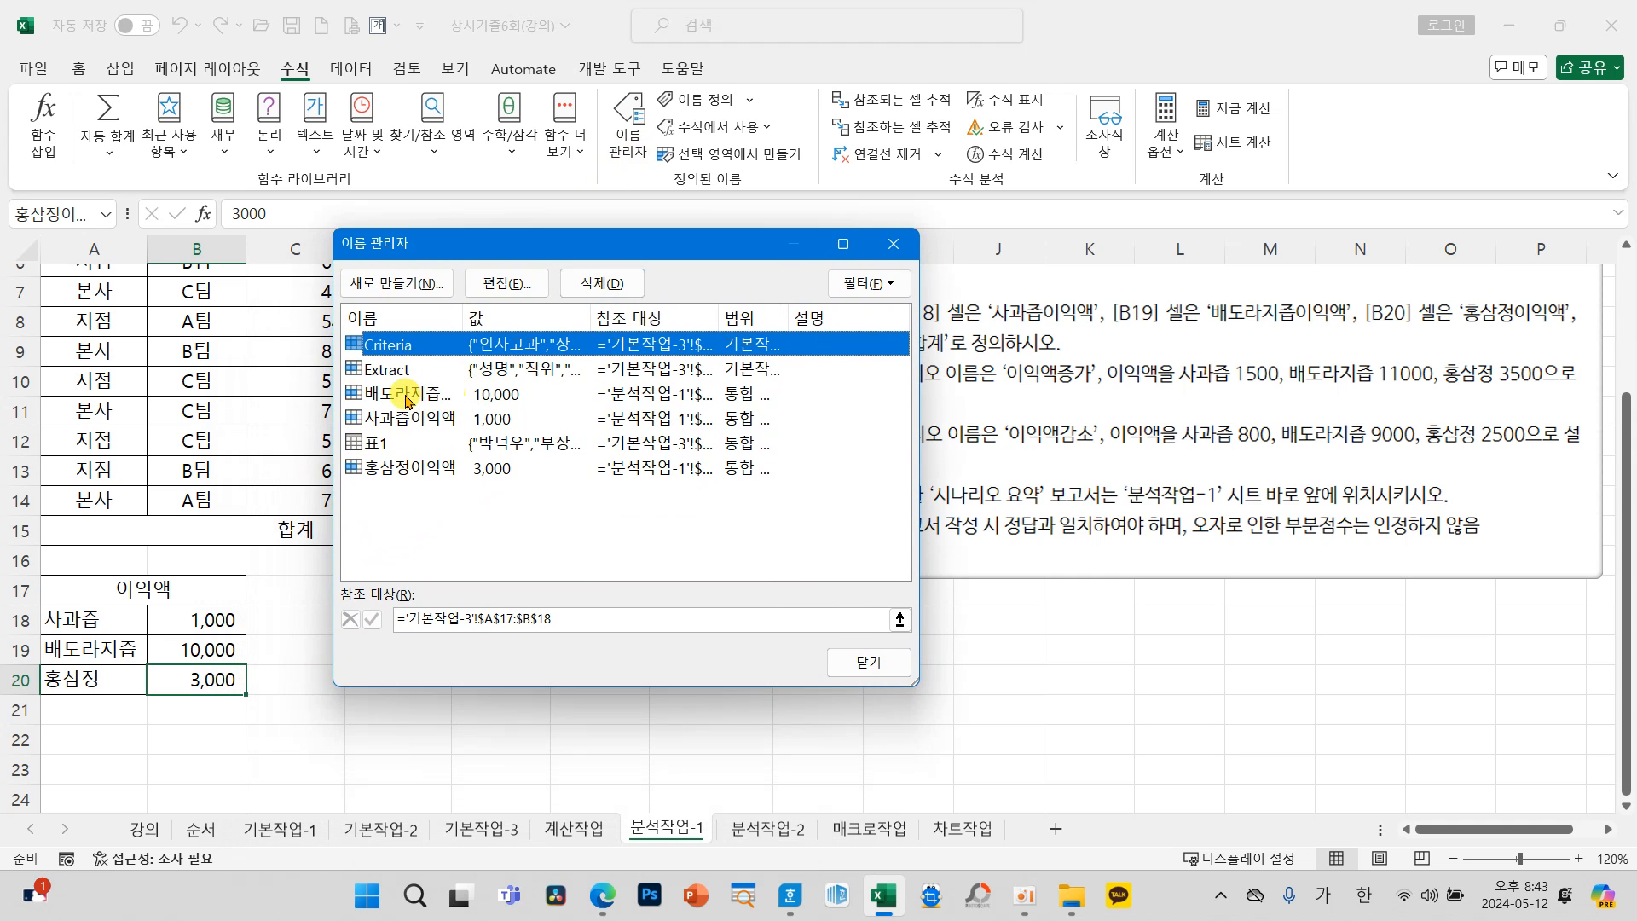
left_click(406, 396)
left_click(424, 418)
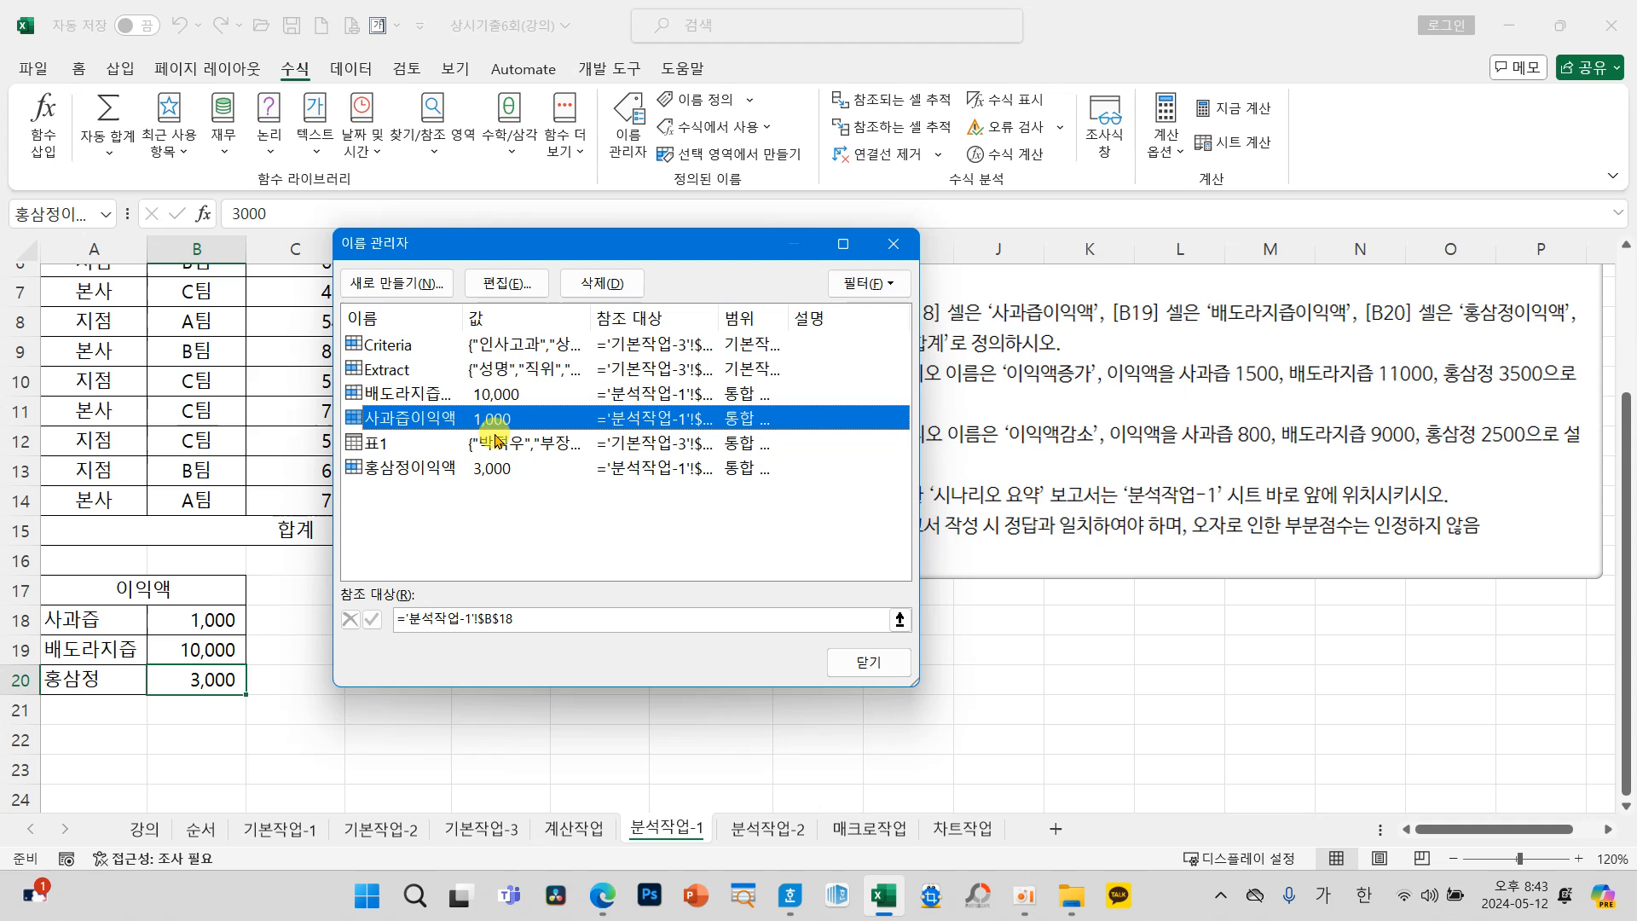
left_click(394, 468)
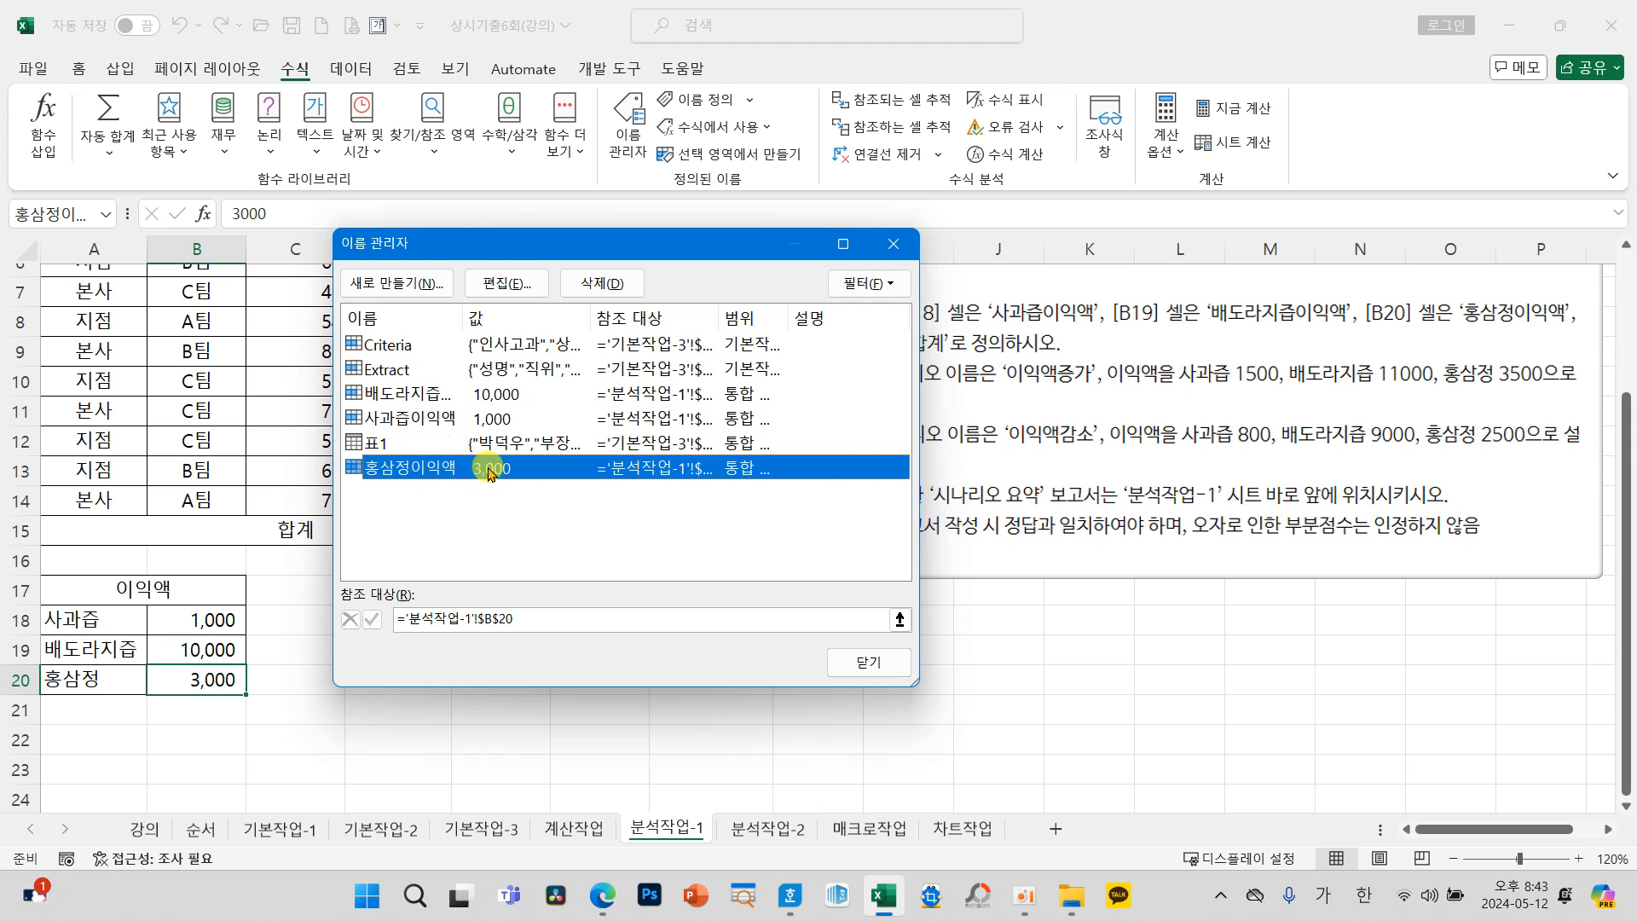
Step: View the edit settings of the name for cell B19, cancel without changes and close the Name Manager
left_click(409, 395)
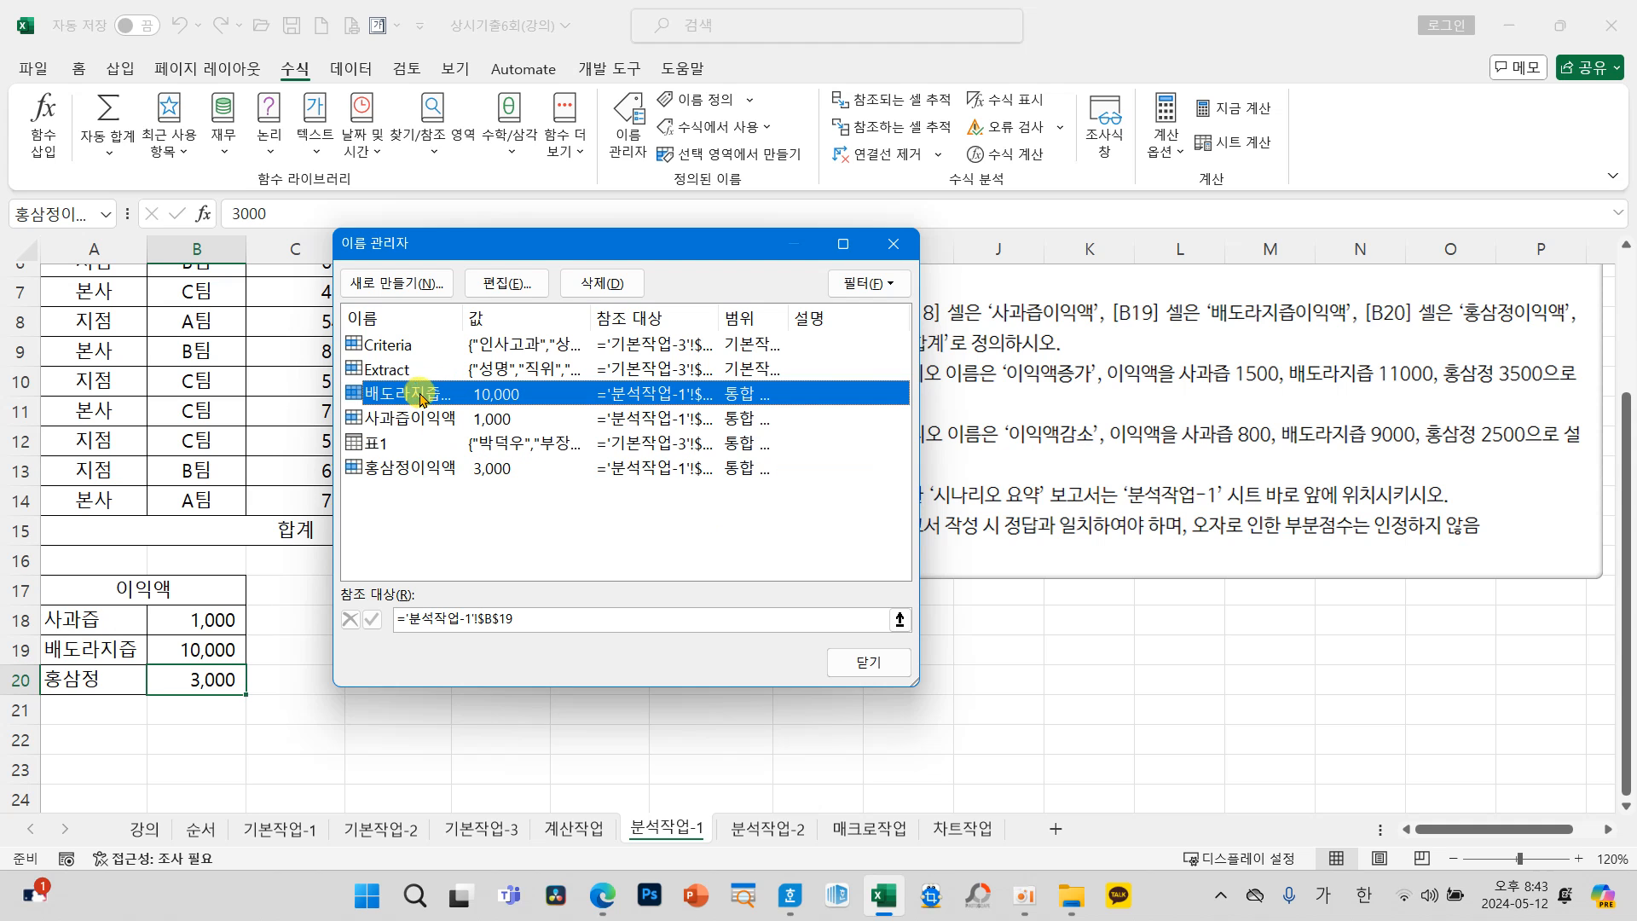
left_click(511, 284)
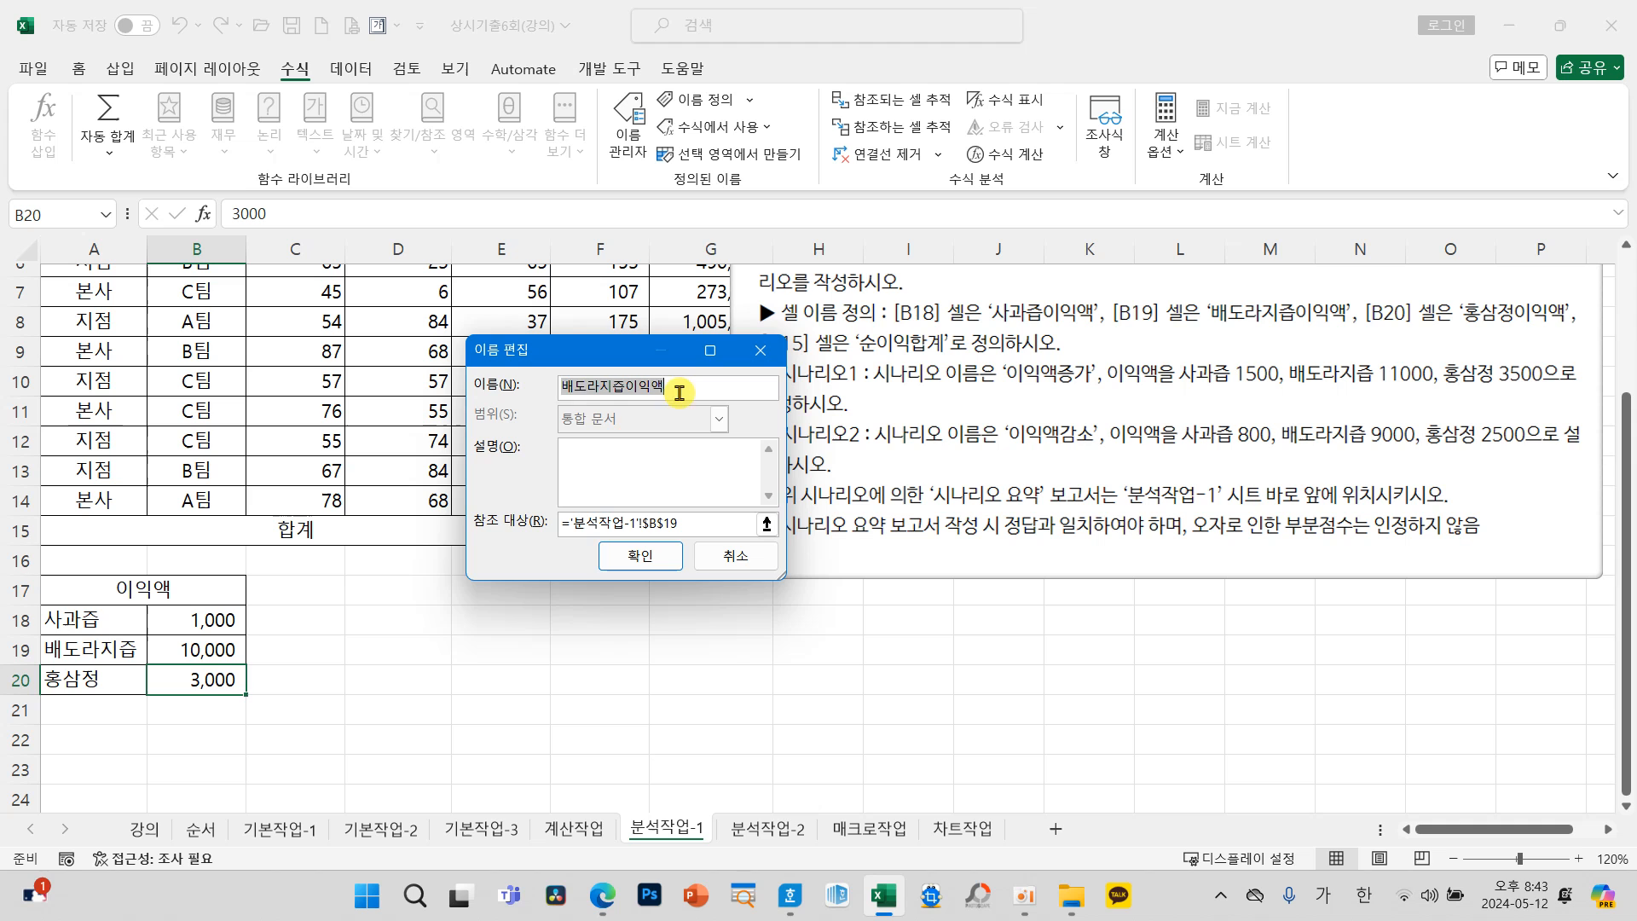
left_click(738, 557)
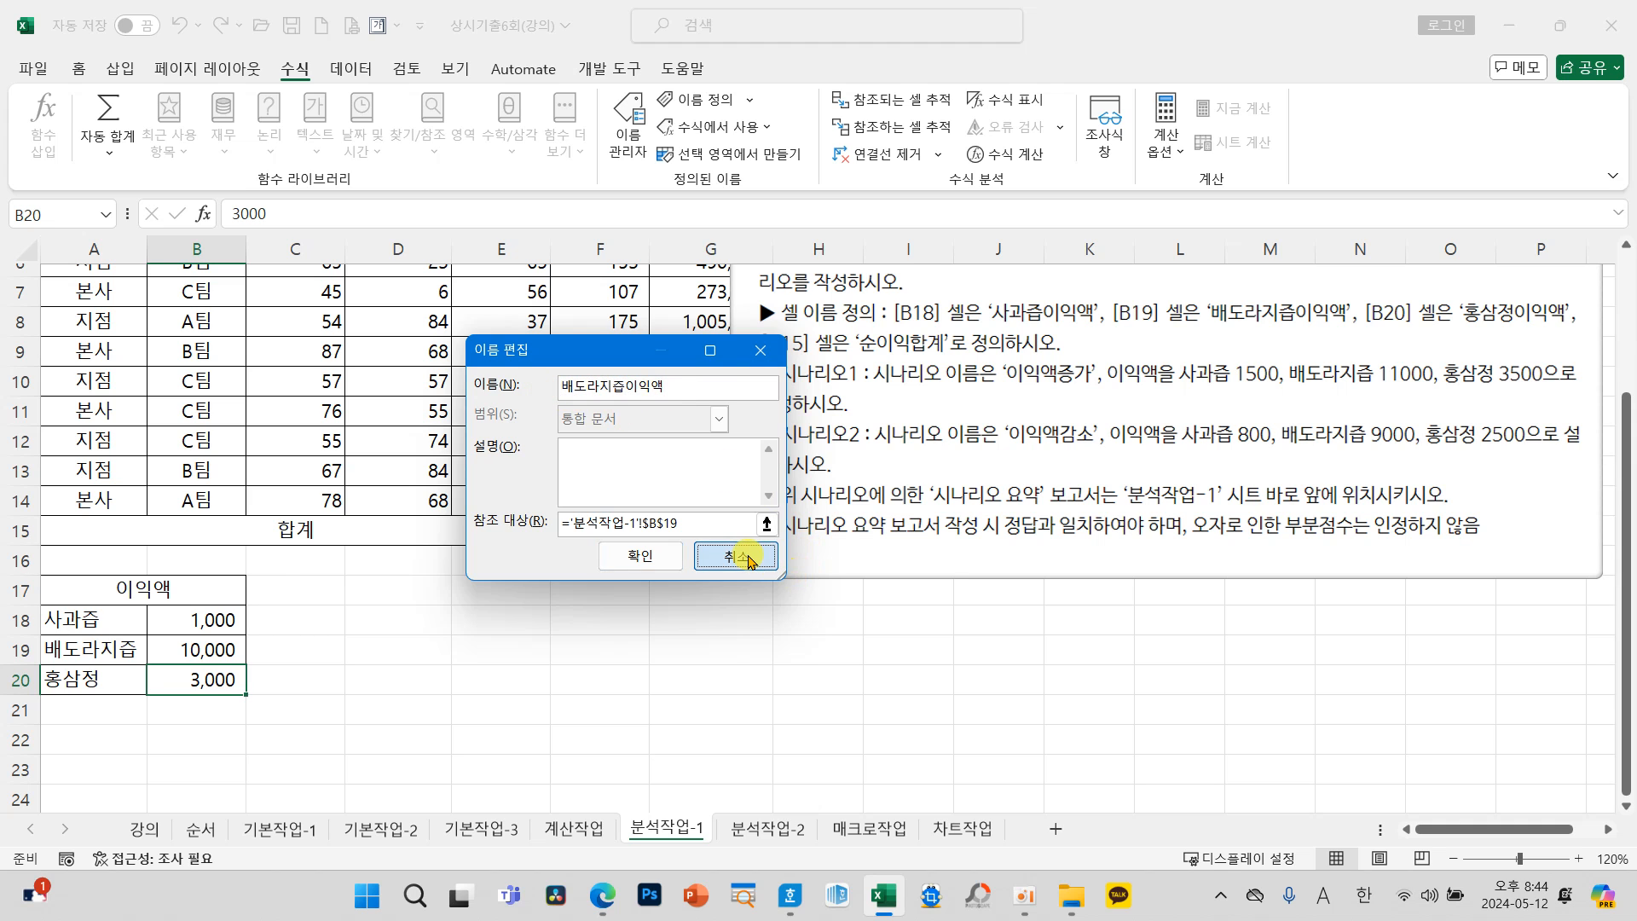
left_click(857, 674)
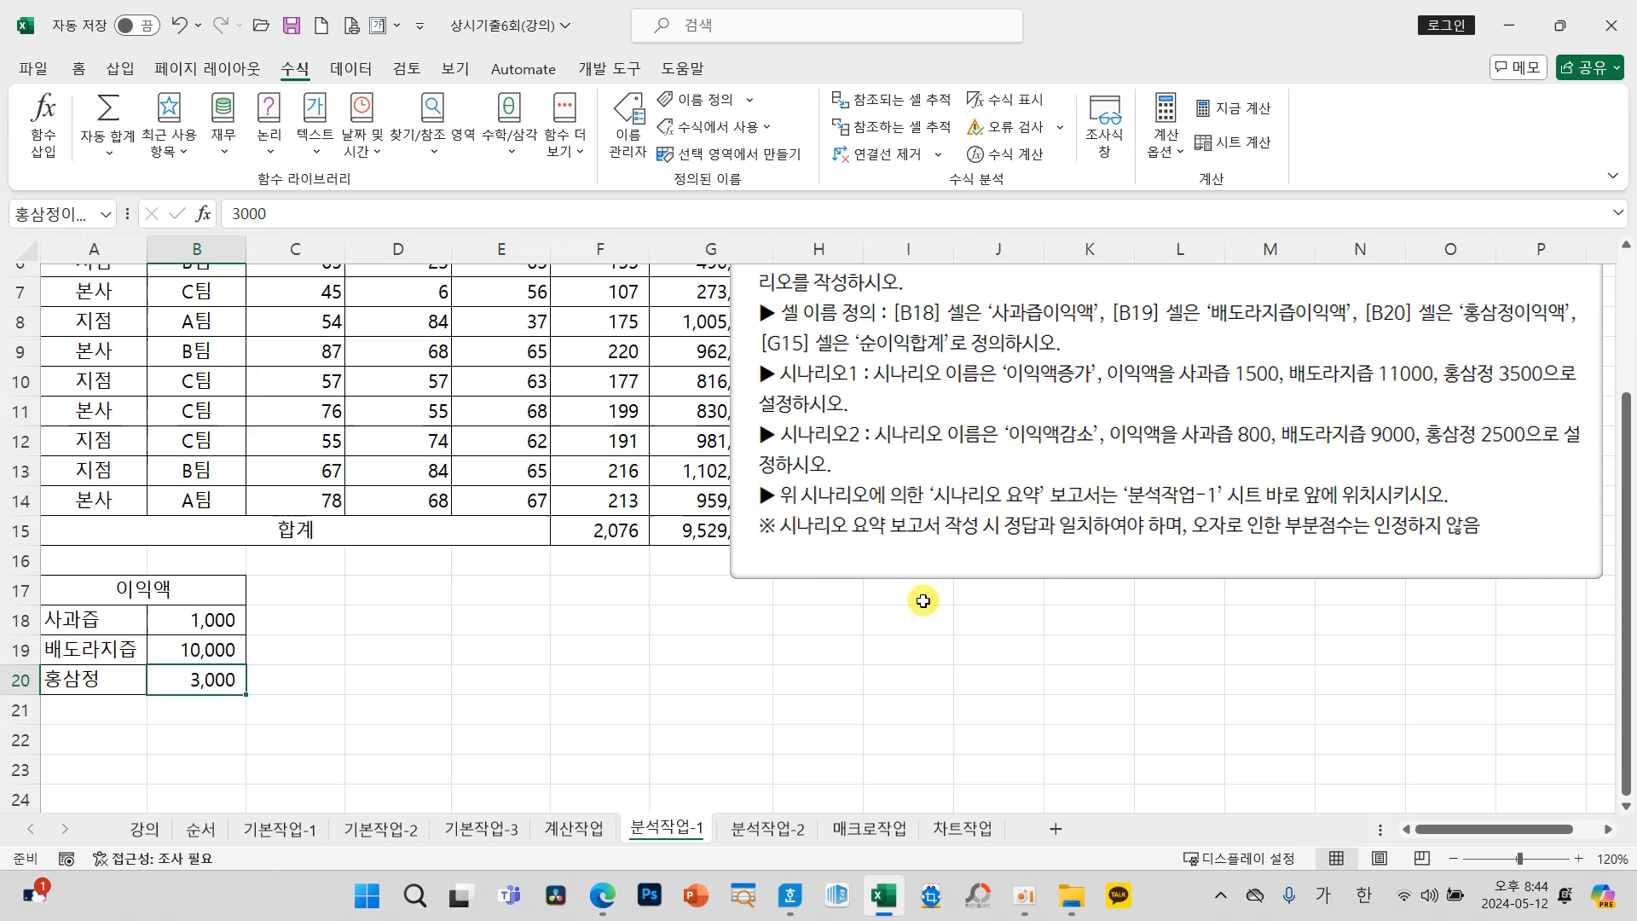
mouse_move(993, 345)
left_mouse_down()
mouse_move(1113, 408)
mouse_move(1098, 398)
left_mouse_up()
left_click_drag(993, 411, 1108, 460)
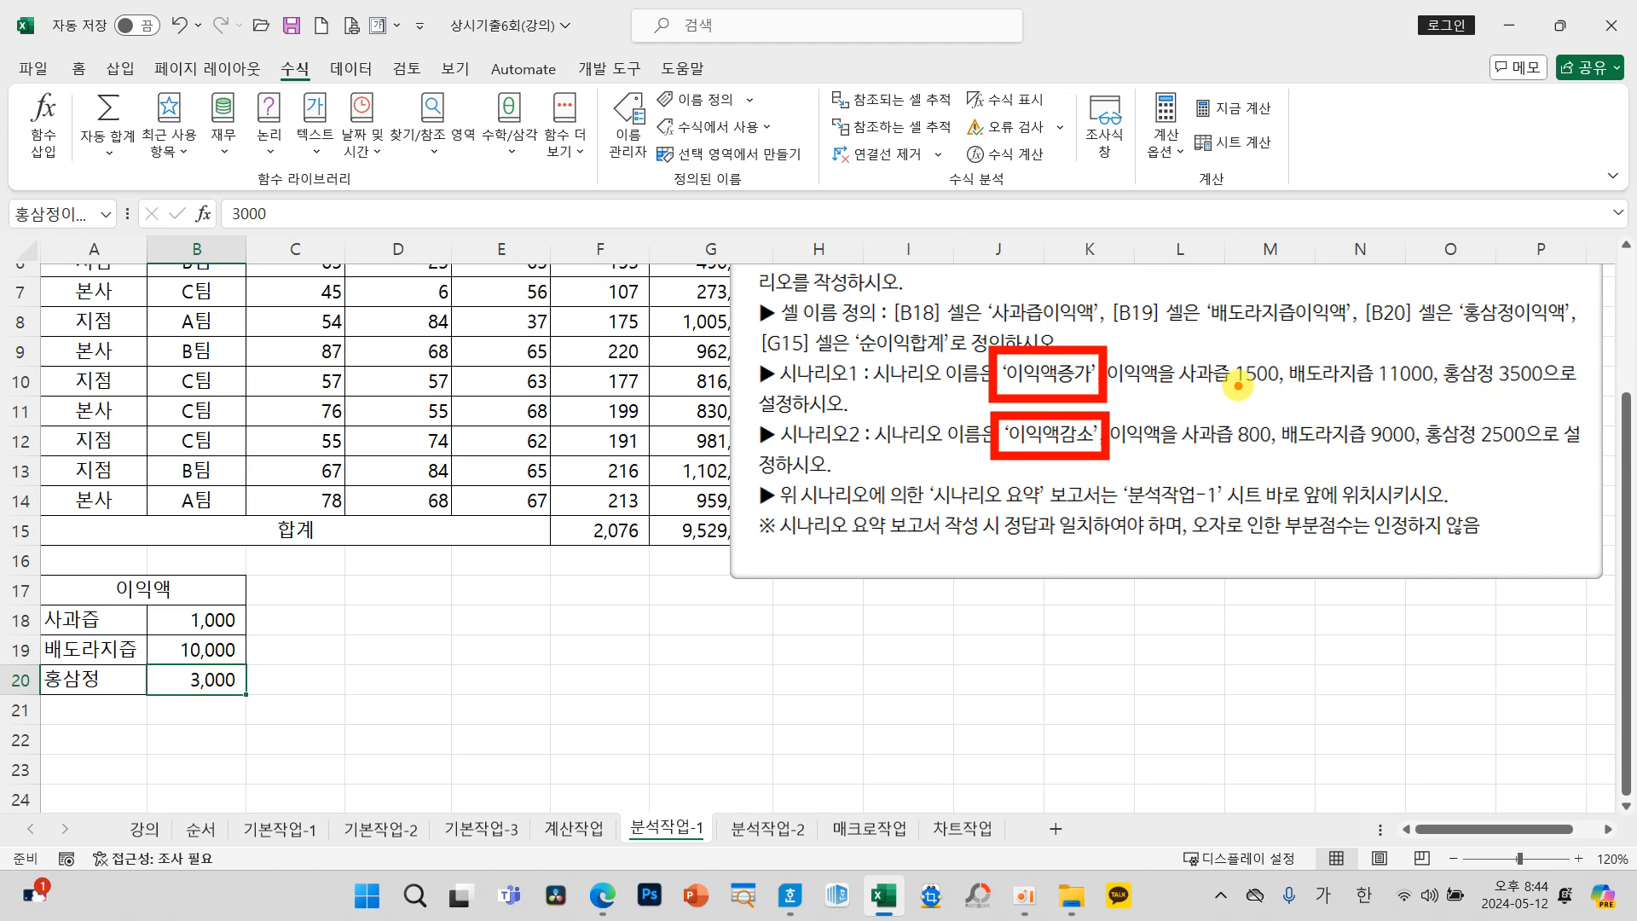
mouse_move(1255, 350)
left_mouse_down()
mouse_move(1279, 354)
mouse_move(1297, 323)
left_mouse_up()
mouse_move(1367, 328)
left_mouse_down()
mouse_move(1383, 352)
mouse_move(1420, 307)
mouse_move(1560, 289)
left_mouse_up()
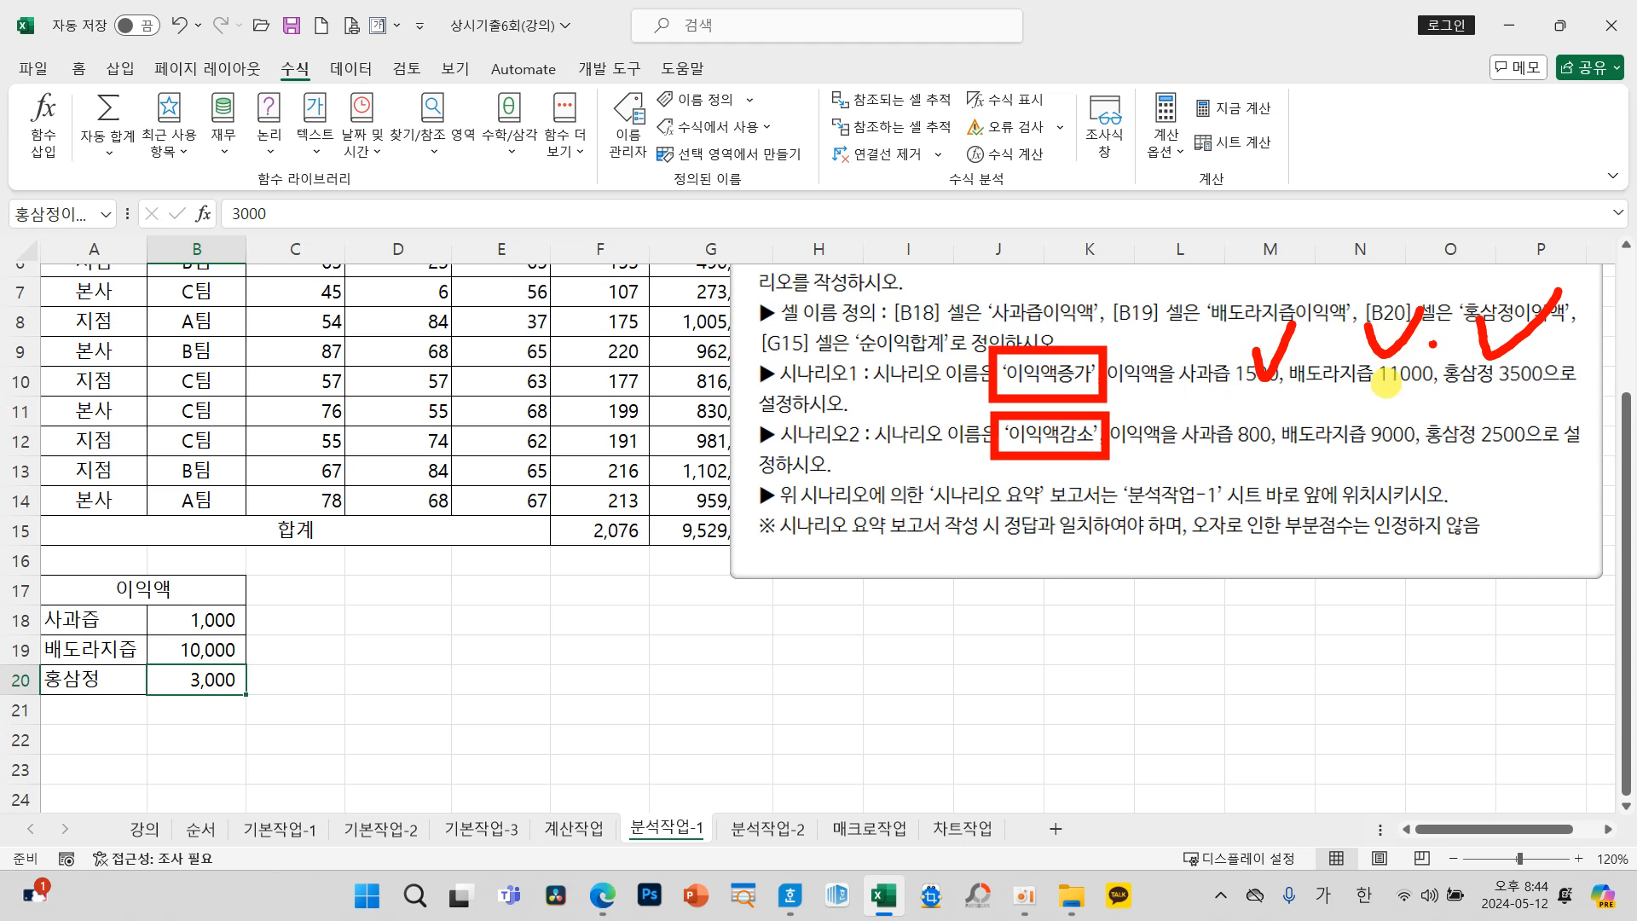
left_click_drag(1236, 415, 1318, 373)
mouse_move(1372, 399)
left_mouse_down()
mouse_move(1386, 427)
mouse_move(1439, 394)
left_mouse_up()
mouse_move(1518, 375)
left_mouse_down()
mouse_move(1523, 409)
mouse_move(1629, 358)
left_mouse_up()
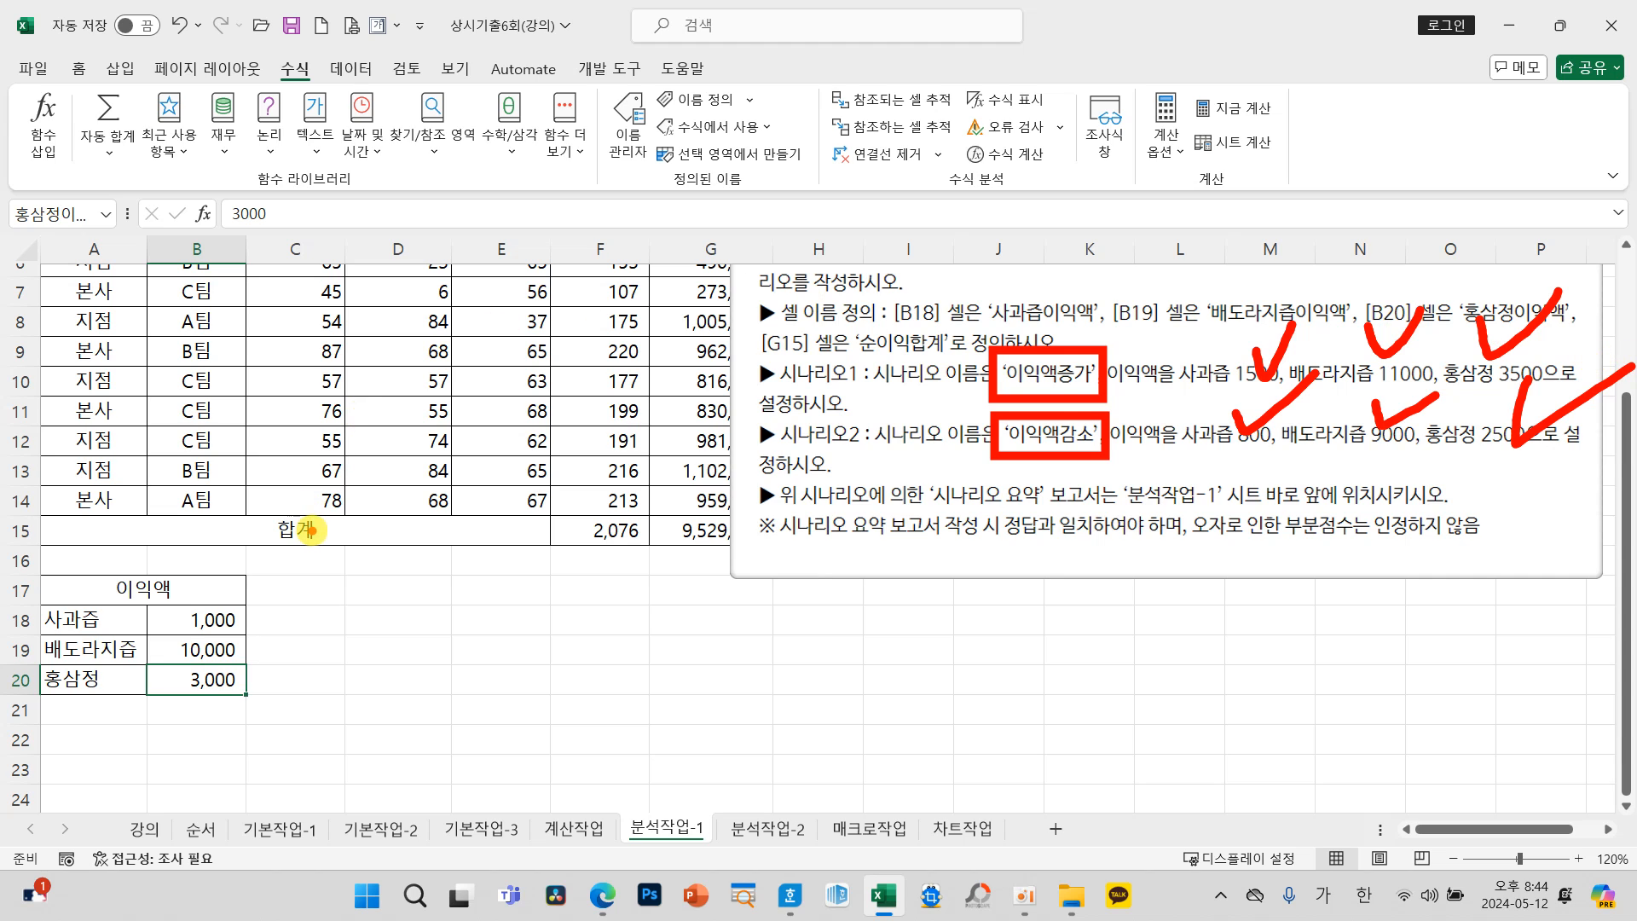
Step: Start a new scenario in the Scenario Manager named 이익액증가 with B18:B20 as the changing cells
left_click_drag(192, 621, 199, 679)
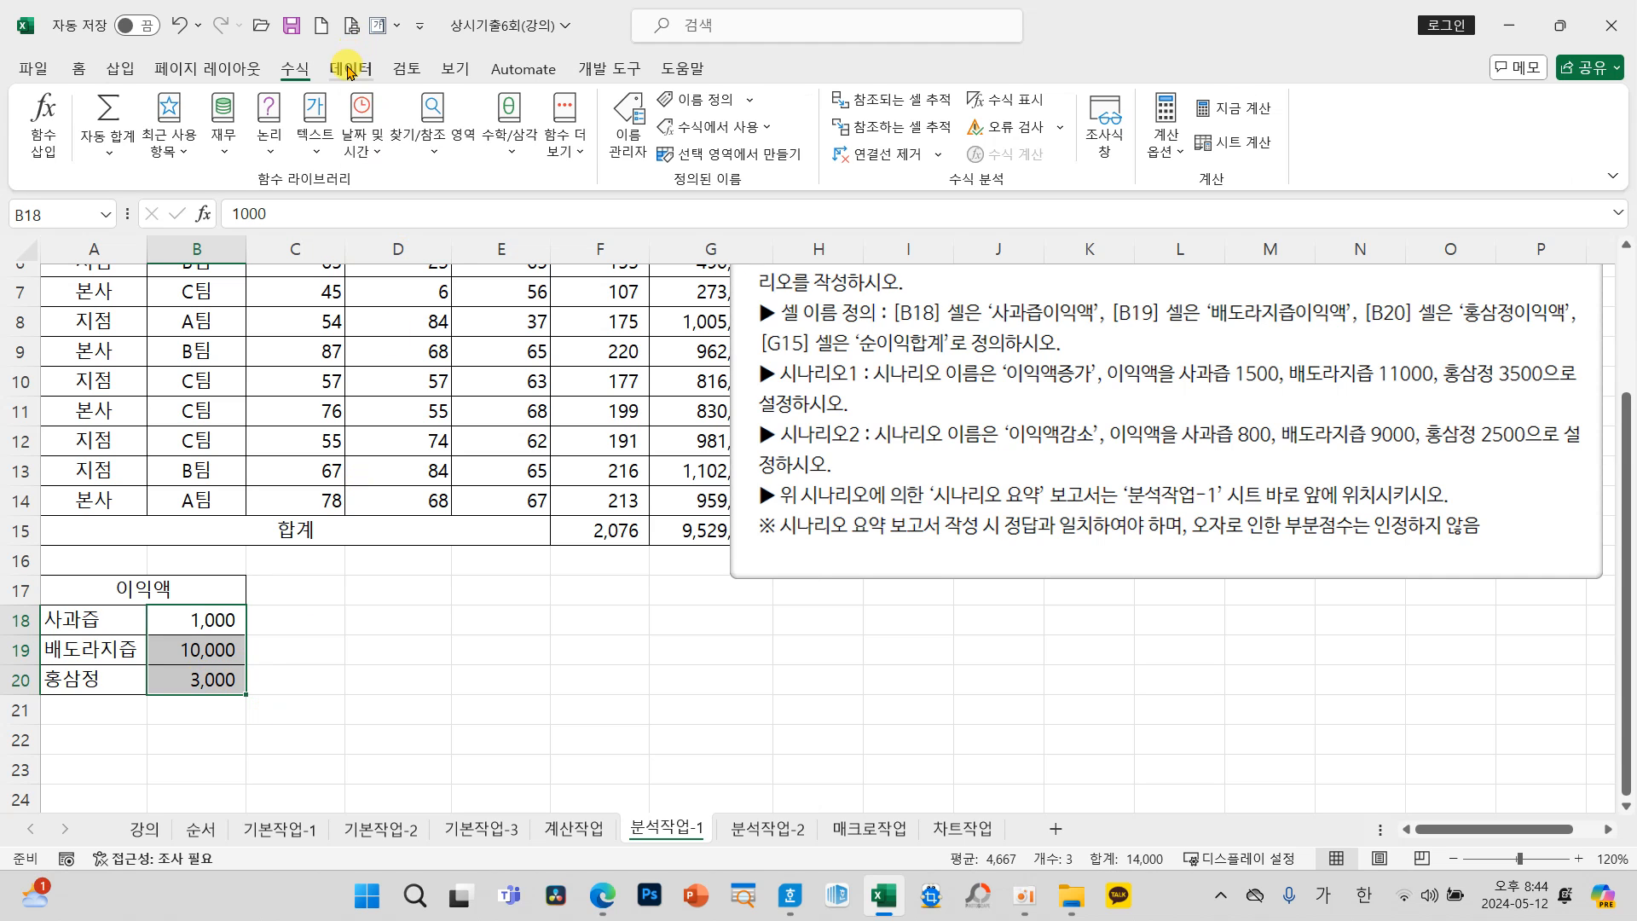
left_click(351, 67)
left_click(1321, 139)
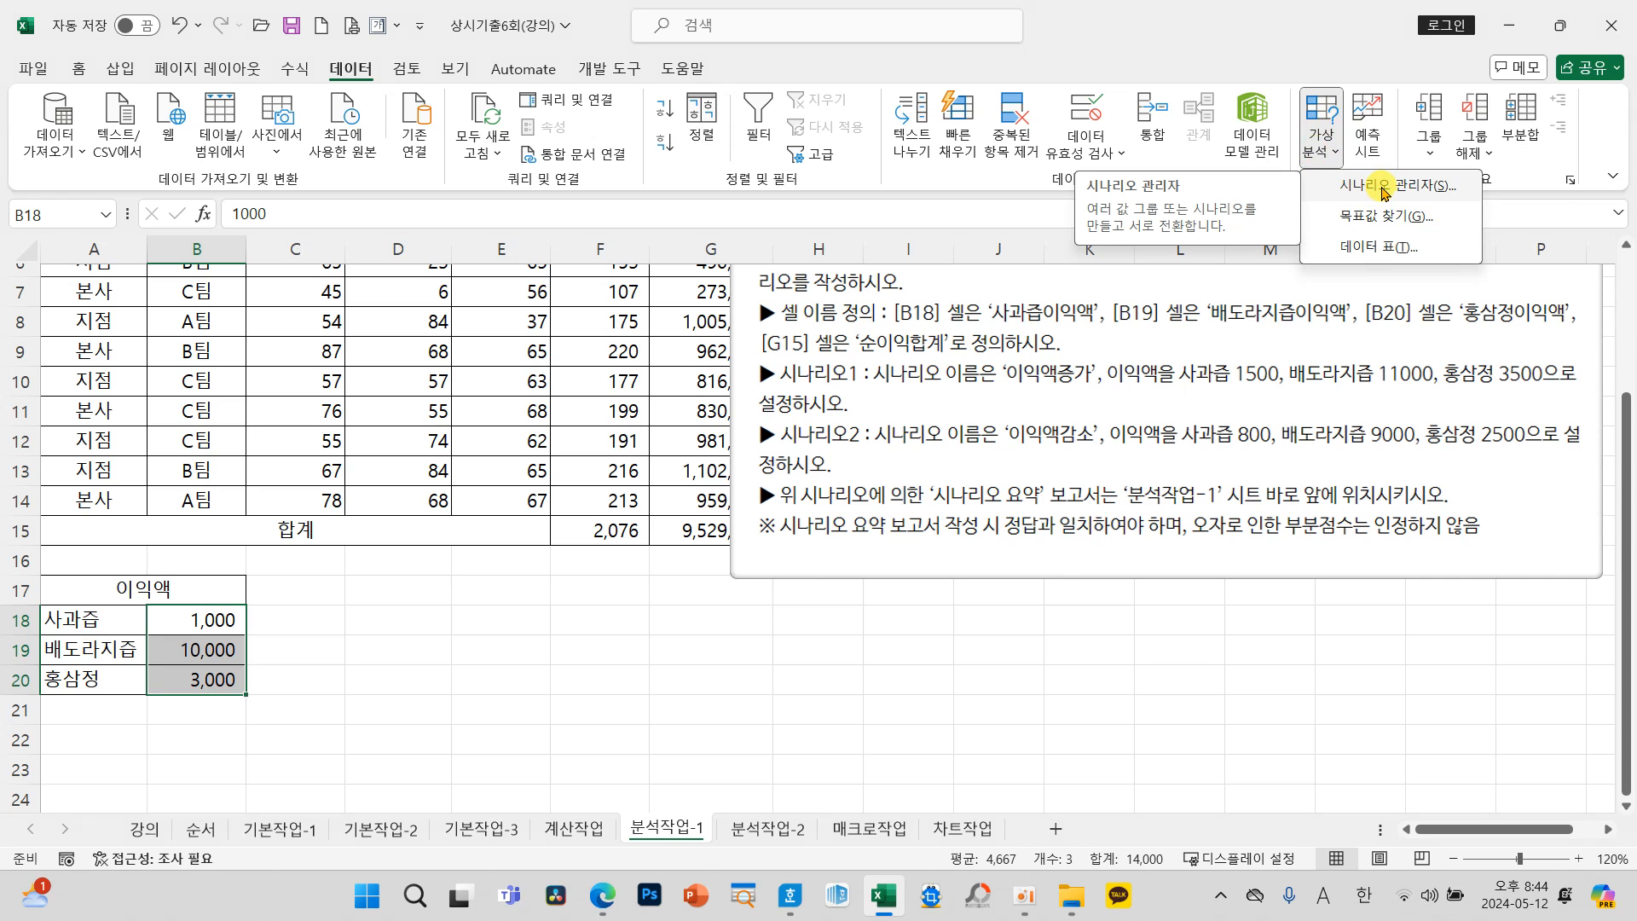
left_click(1384, 189)
left_click_drag(643, 230, 476, 249)
left_click(660, 316)
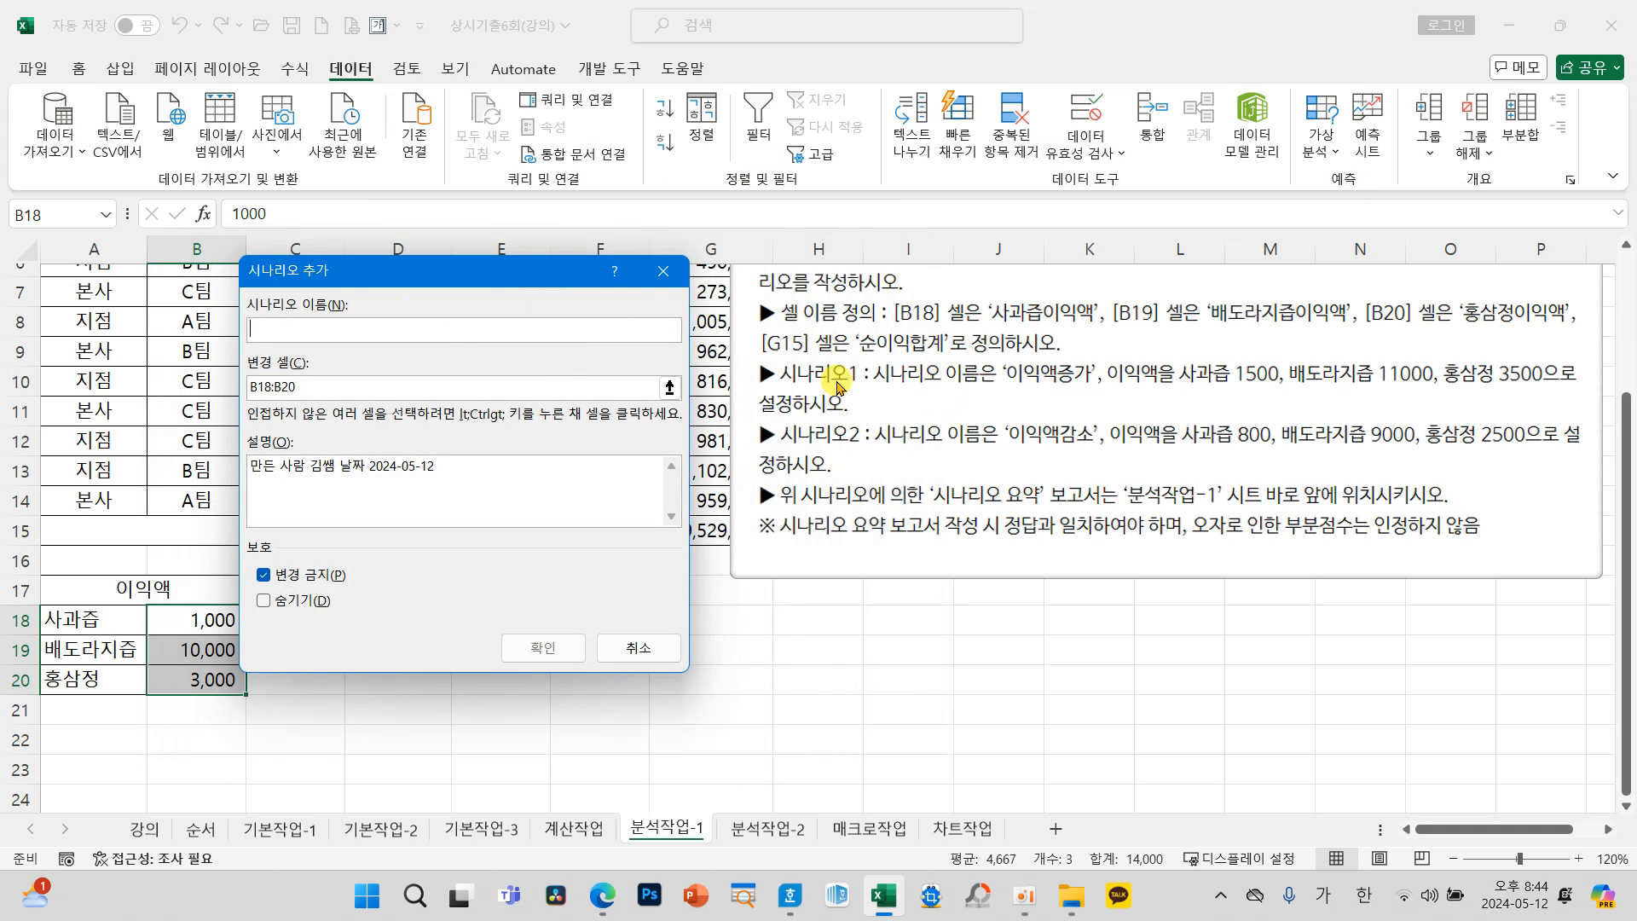
type("잉")
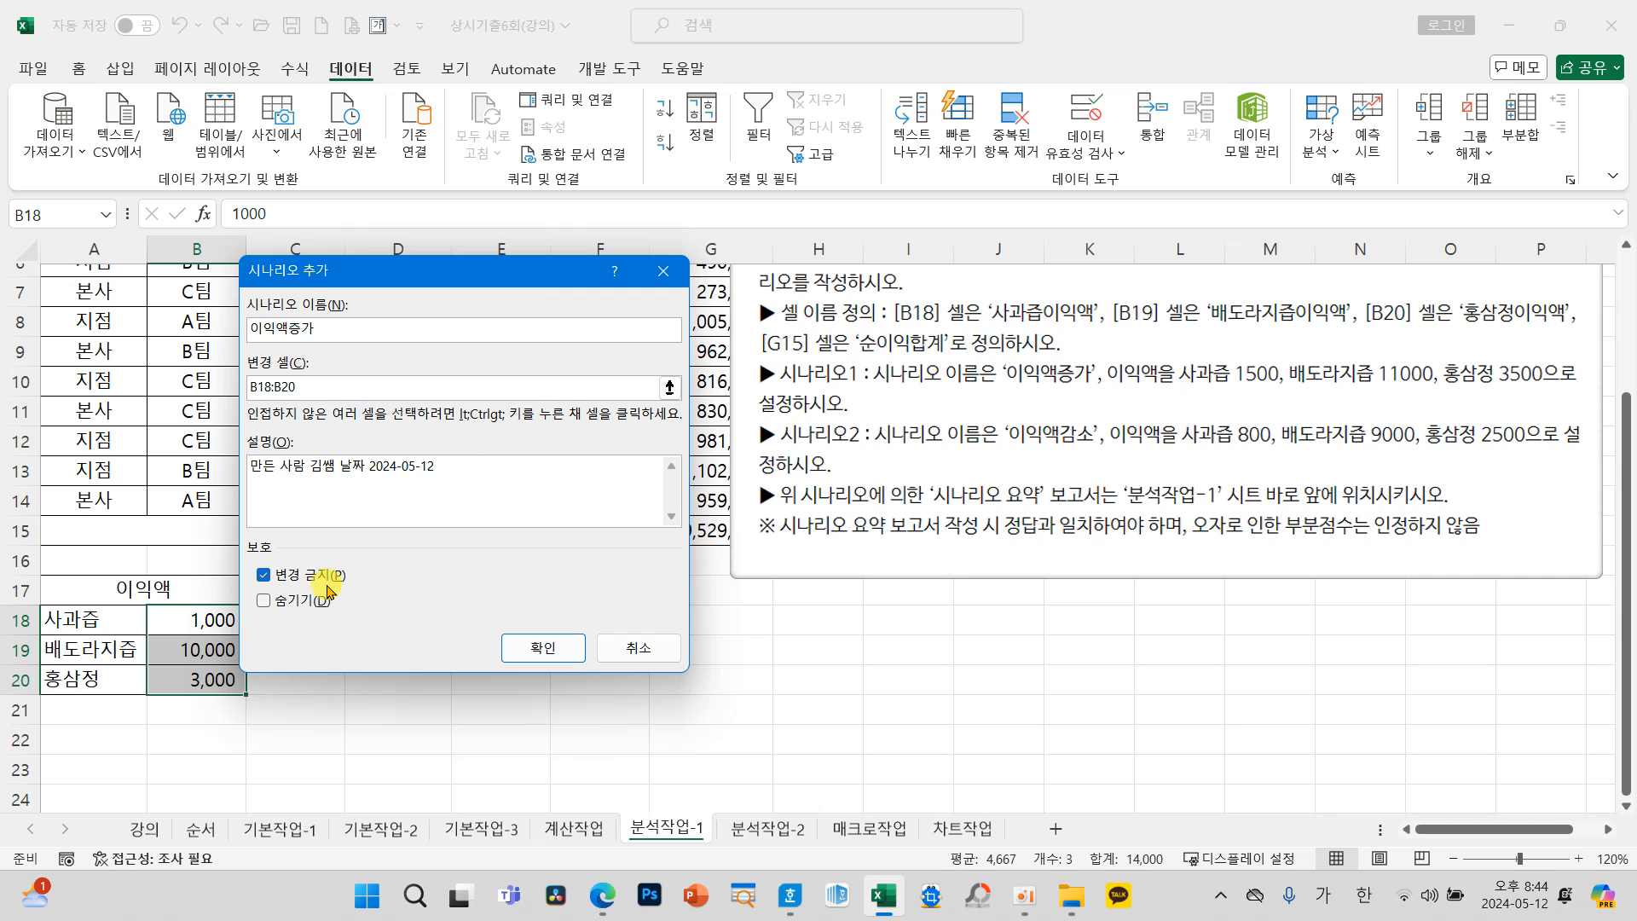
left_click_drag(371, 274, 498, 311)
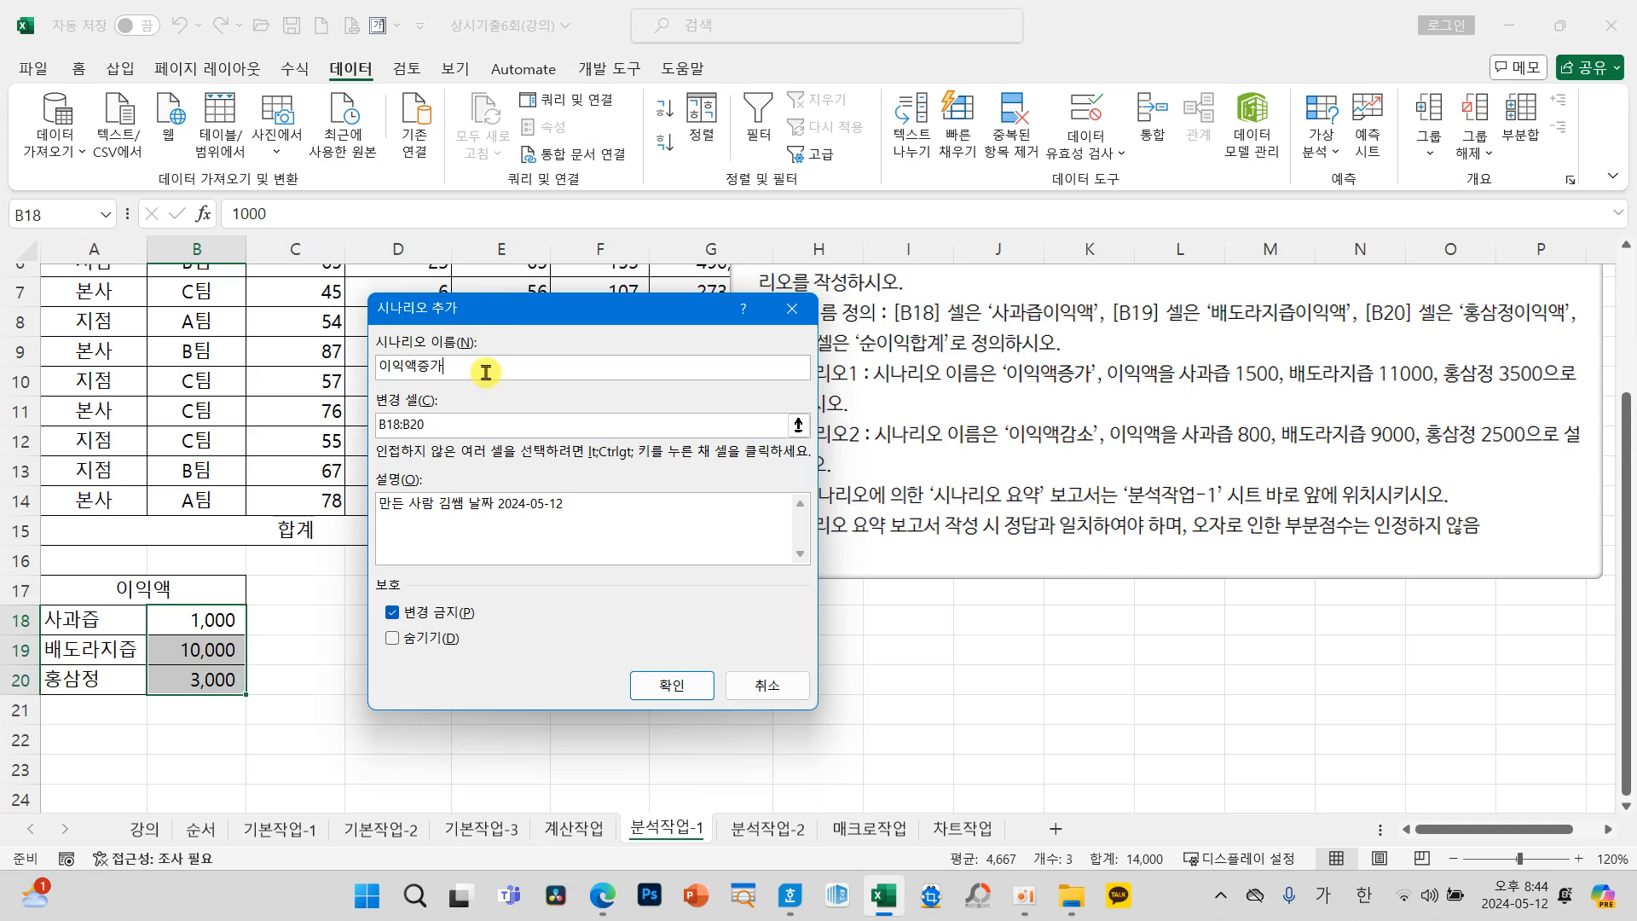
mouse_move(478, 390)
left_mouse_down()
mouse_move(354, 418)
mouse_move(482, 422)
mouse_move(460, 390)
left_mouse_up()
mouse_move(247, 597)
left_mouse_down()
mouse_move(141, 653)
mouse_move(277, 648)
mouse_move(181, 558)
mouse_move(352, 405)
mouse_move(320, 444)
left_mouse_up()
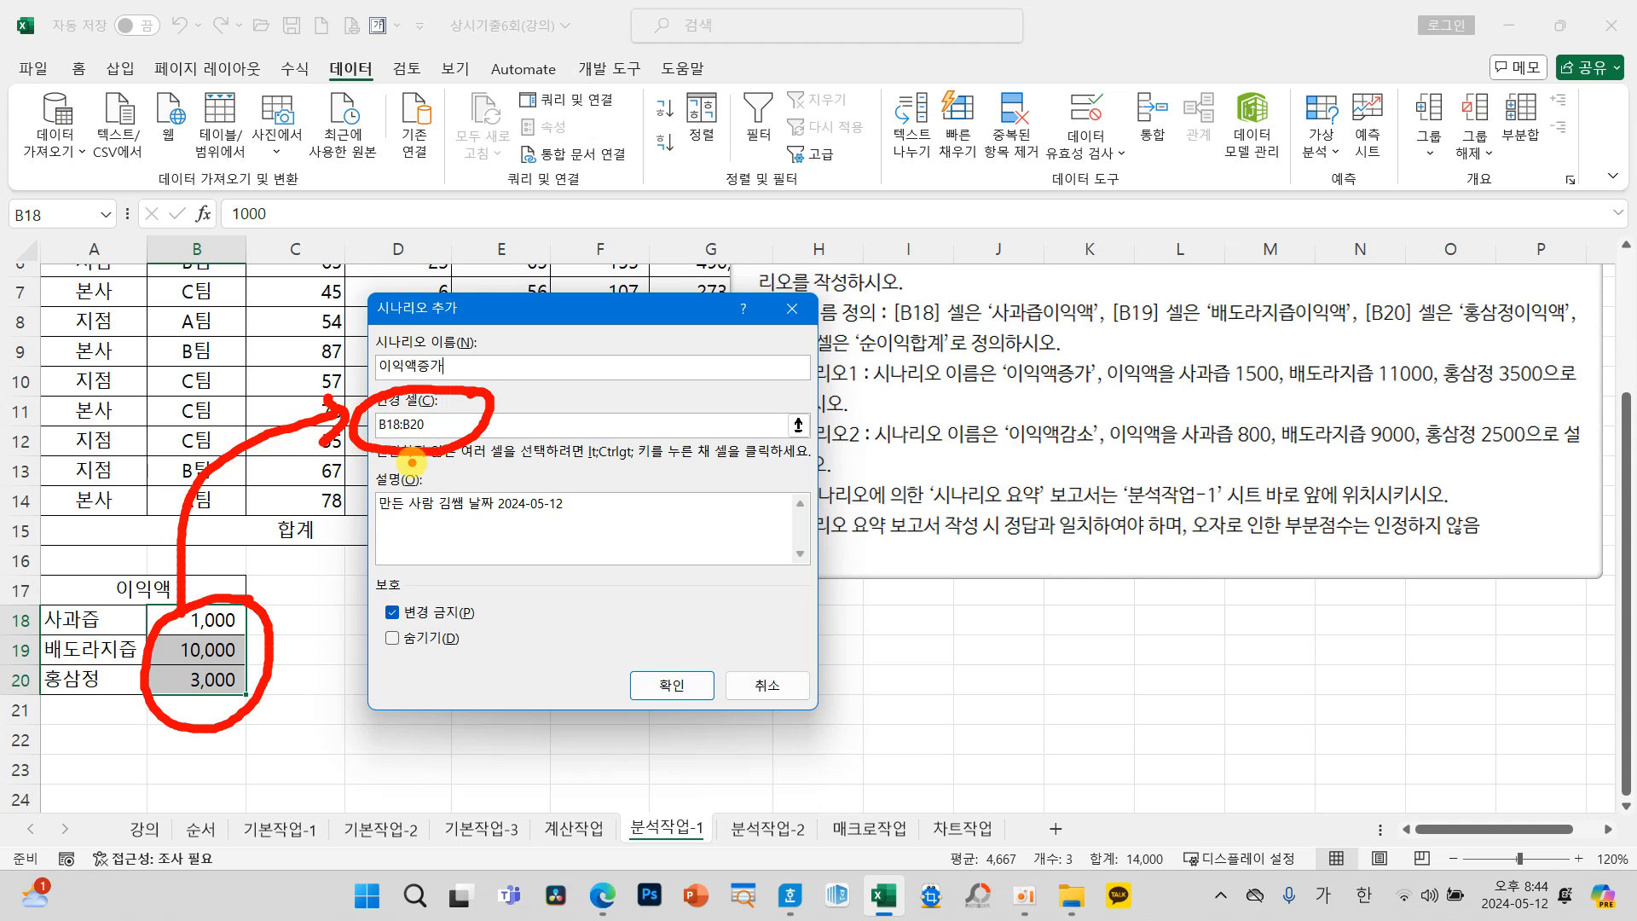
key("Escape")
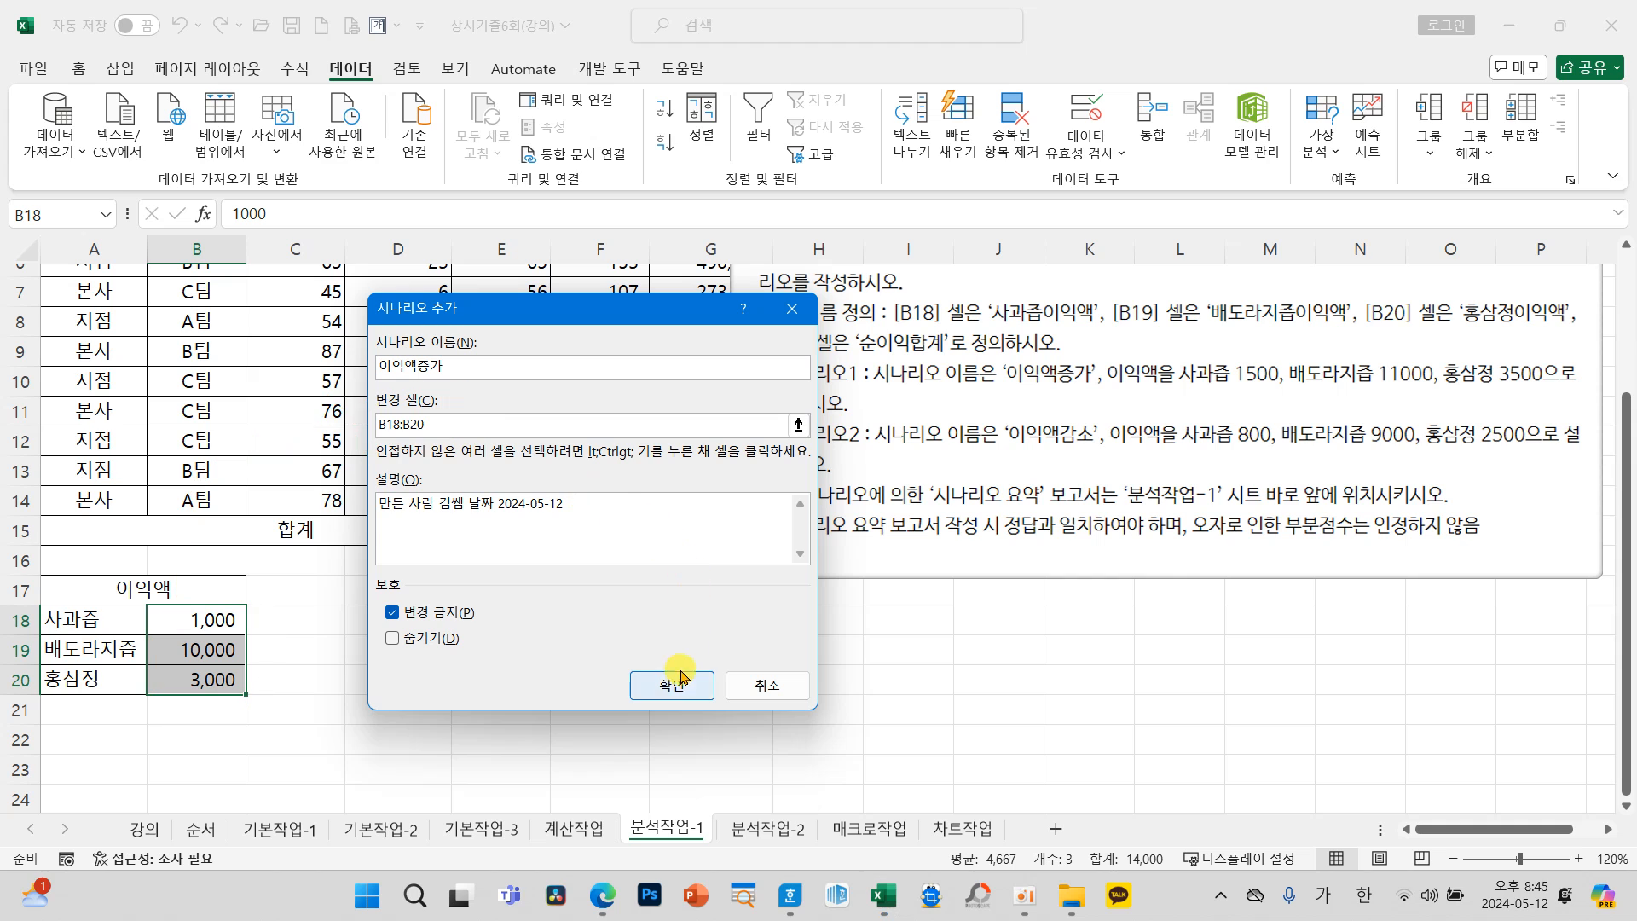
Step: Set the 이익액증가 scenario values to 1500 for 사과즙이익액, 11000 for 배도라지즙이익액 and 3500 for 홍삼정이익액
left_click(673, 686)
left_click_drag(580, 471, 478, 360)
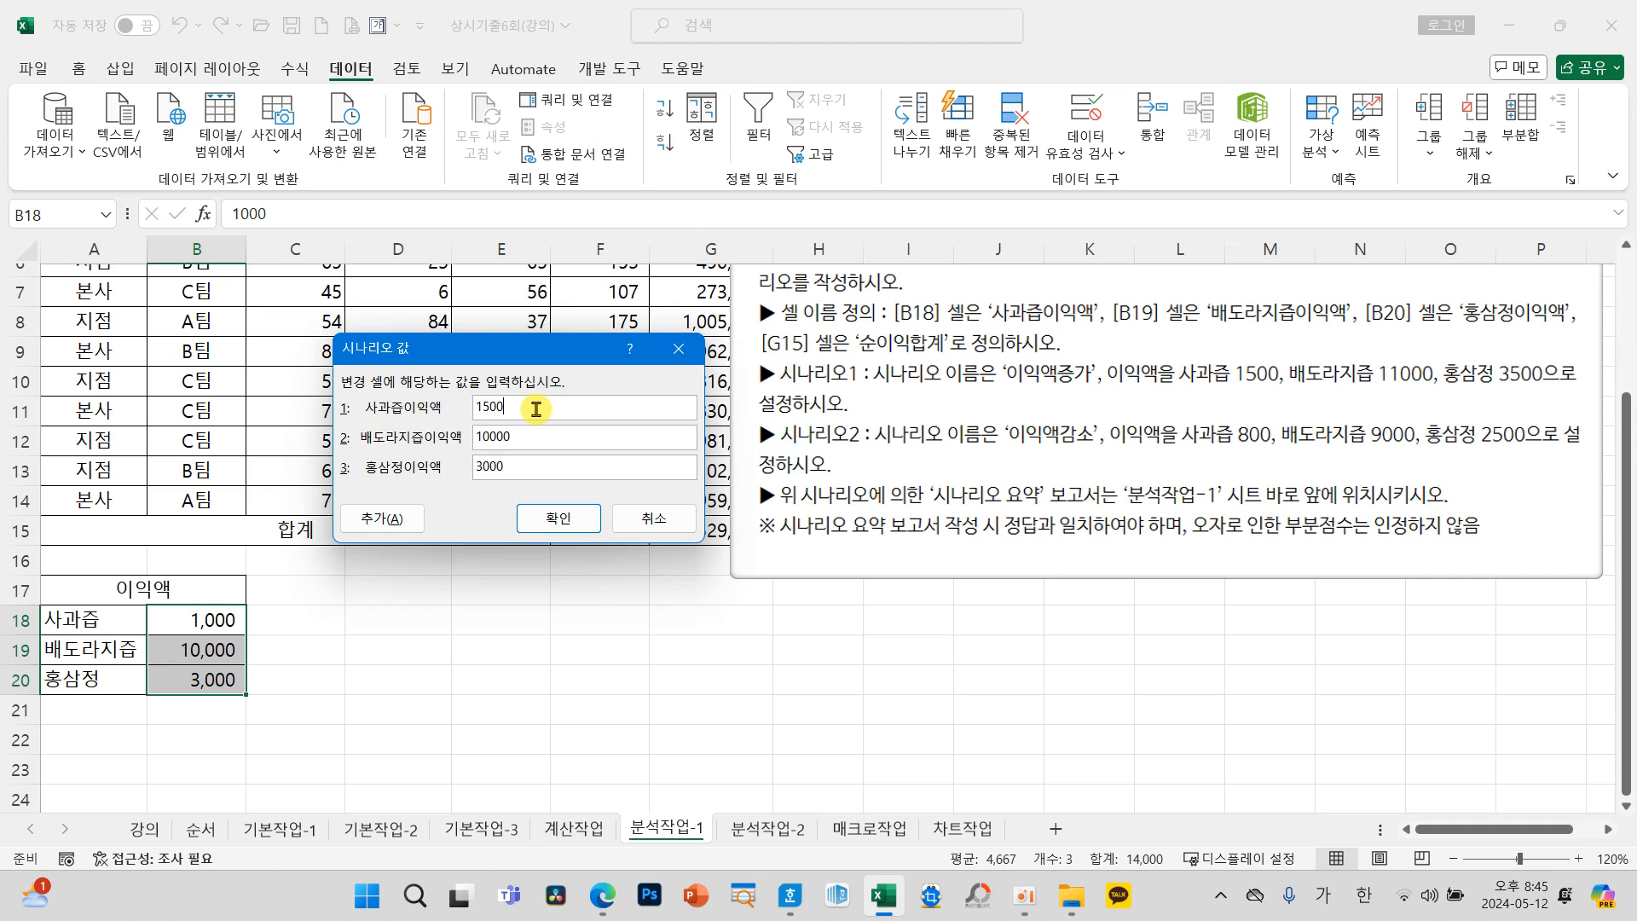
key("Tab")
type("11000")
key("Tab")
type("3500")
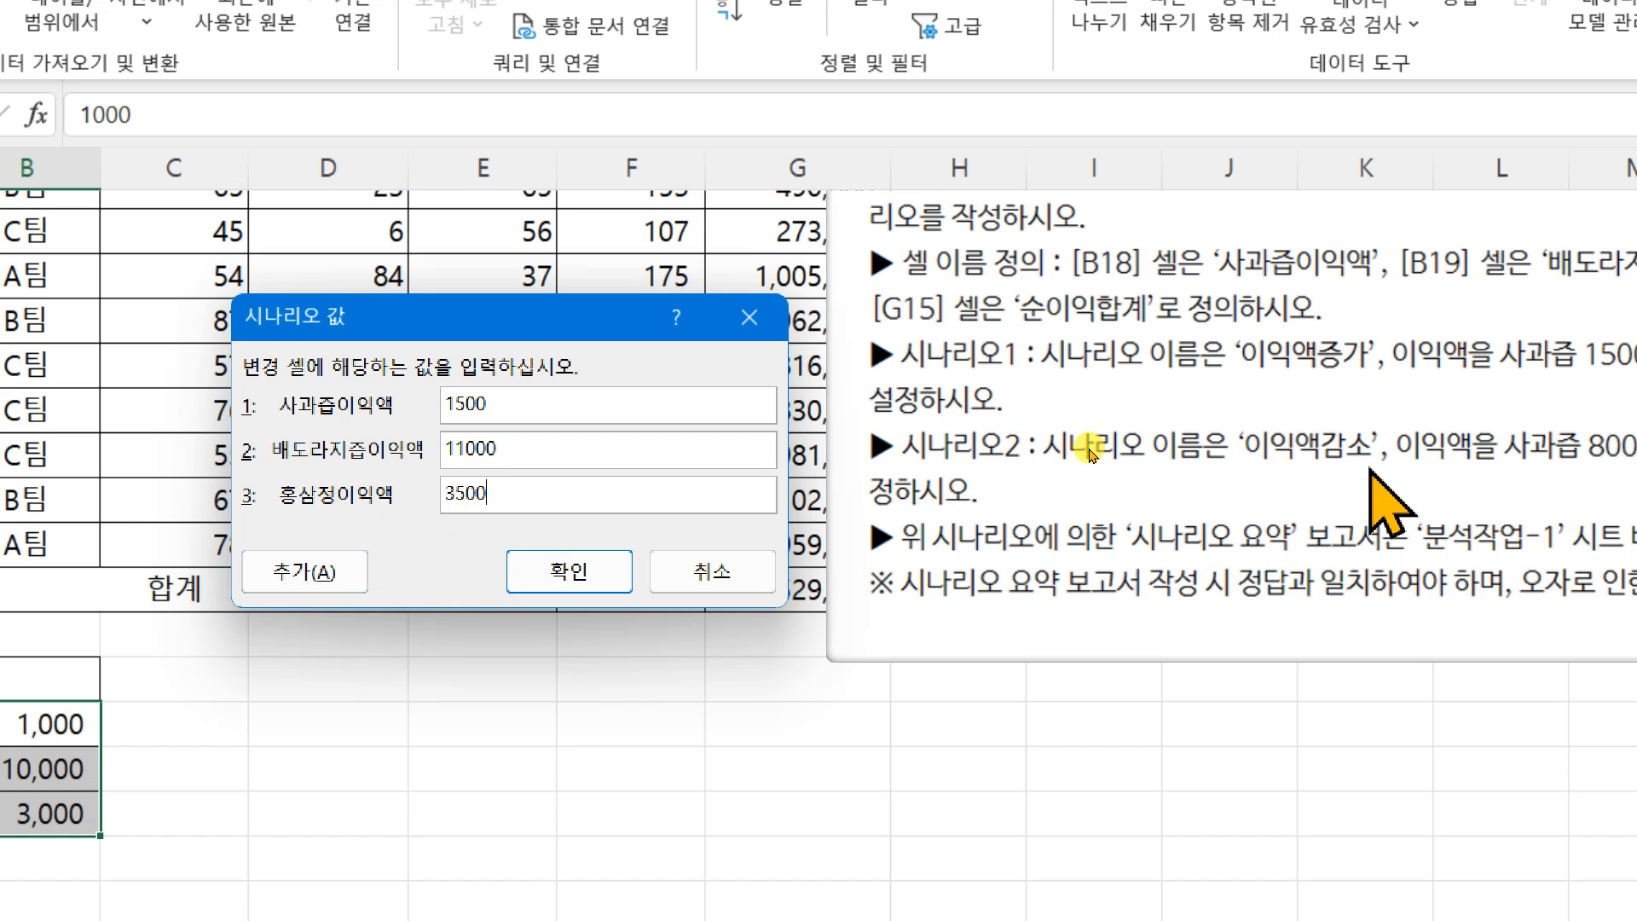
Step: Add a second scenario named 이익액감소 with B18:B20 as the changing cells
left_click(295, 579)
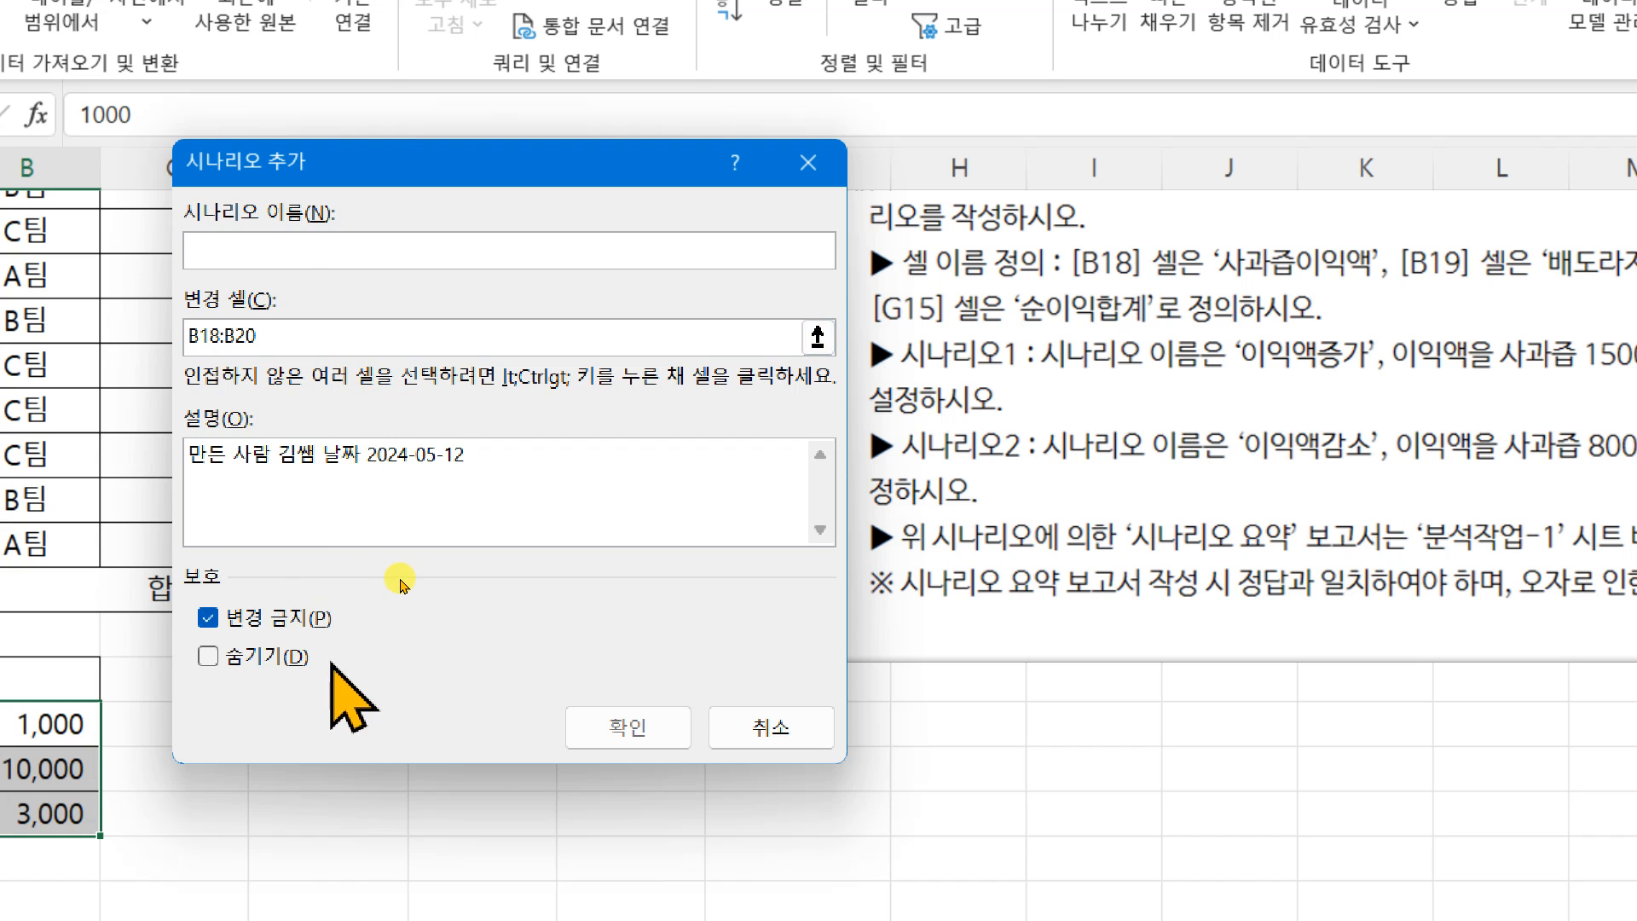
type("이익애")
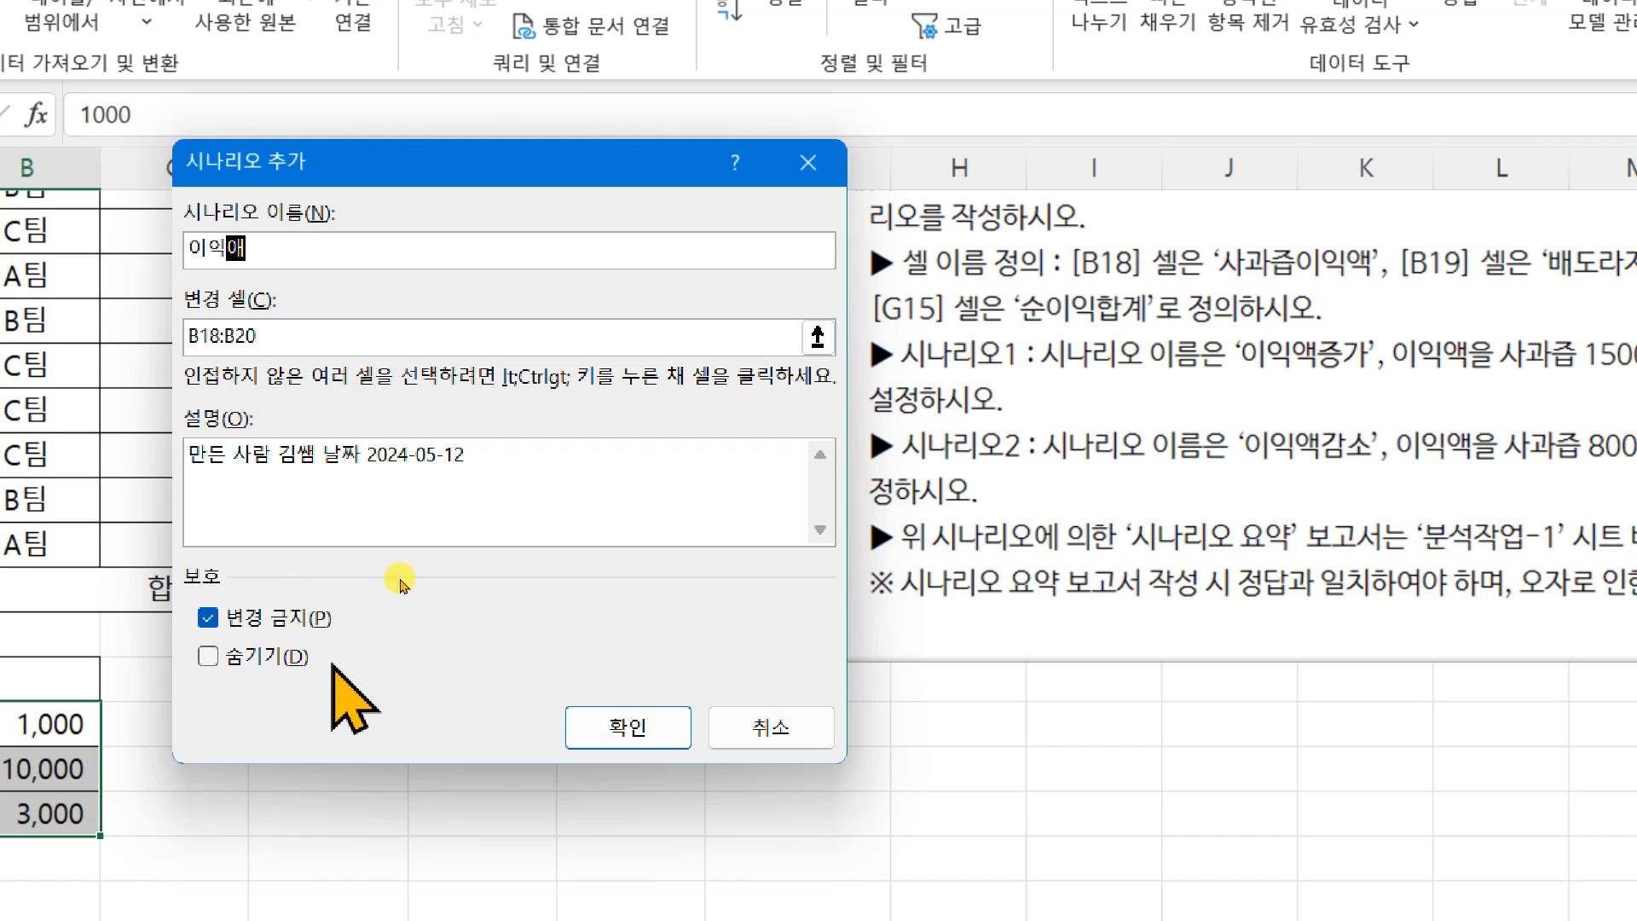
type("감소")
left_click(597, 727)
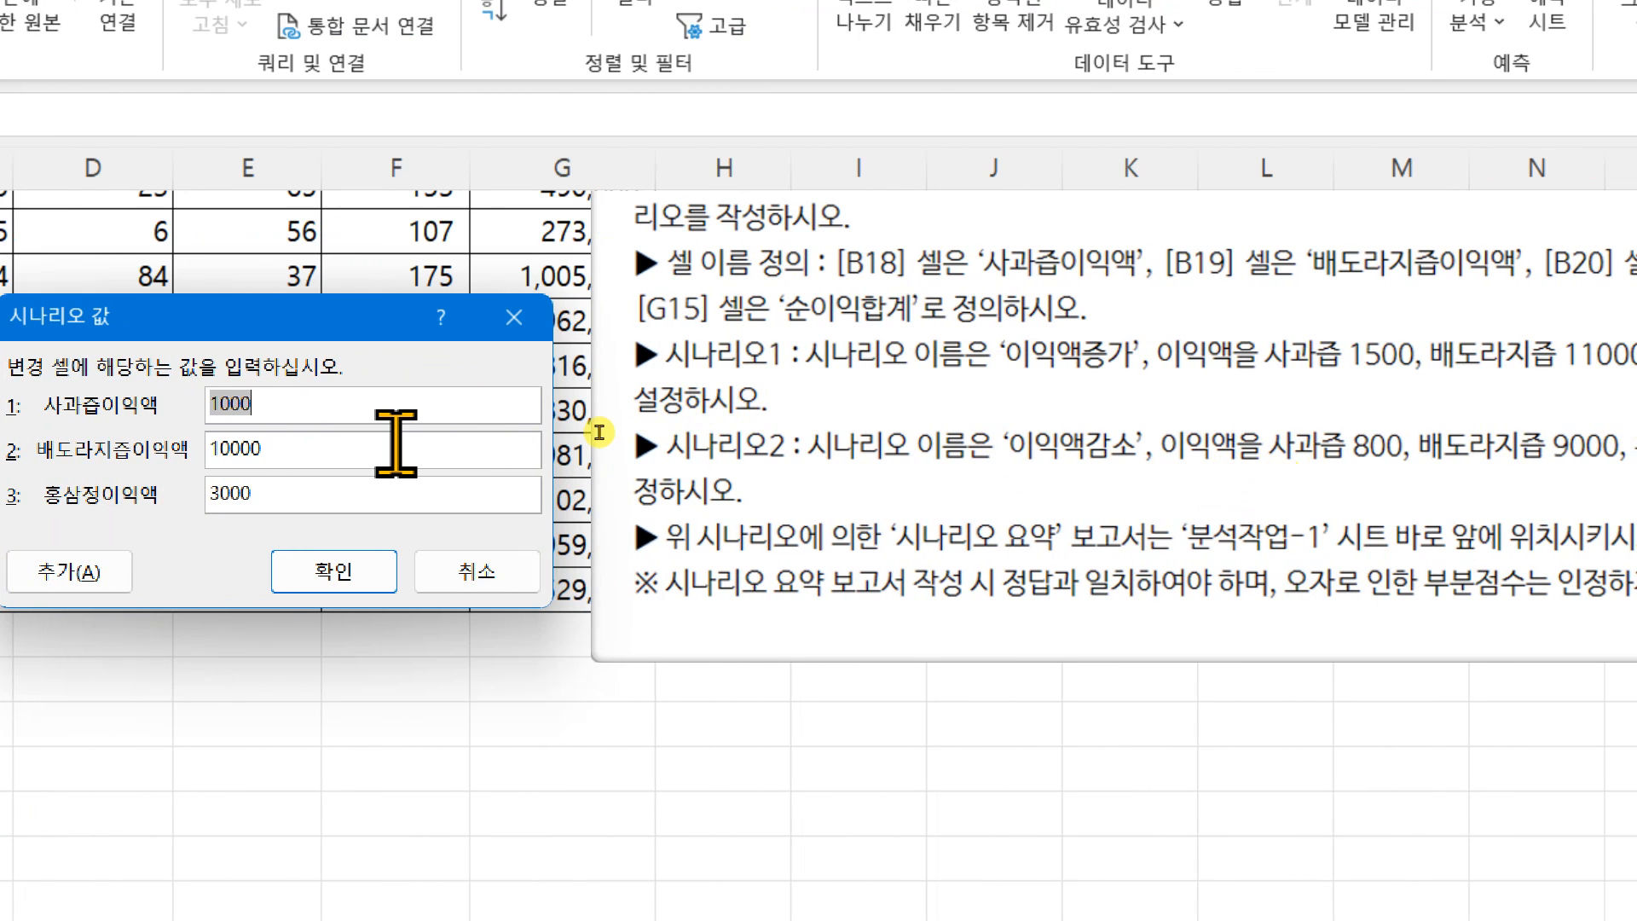
Step: Set the 이익액감소 scenario values to 800 for 사과즙이익액, 9000 for 배도라지즙이익액 and 2500 for 홍삼정이익액
type("8")
key("Tab")
type("90")
key("Tab")
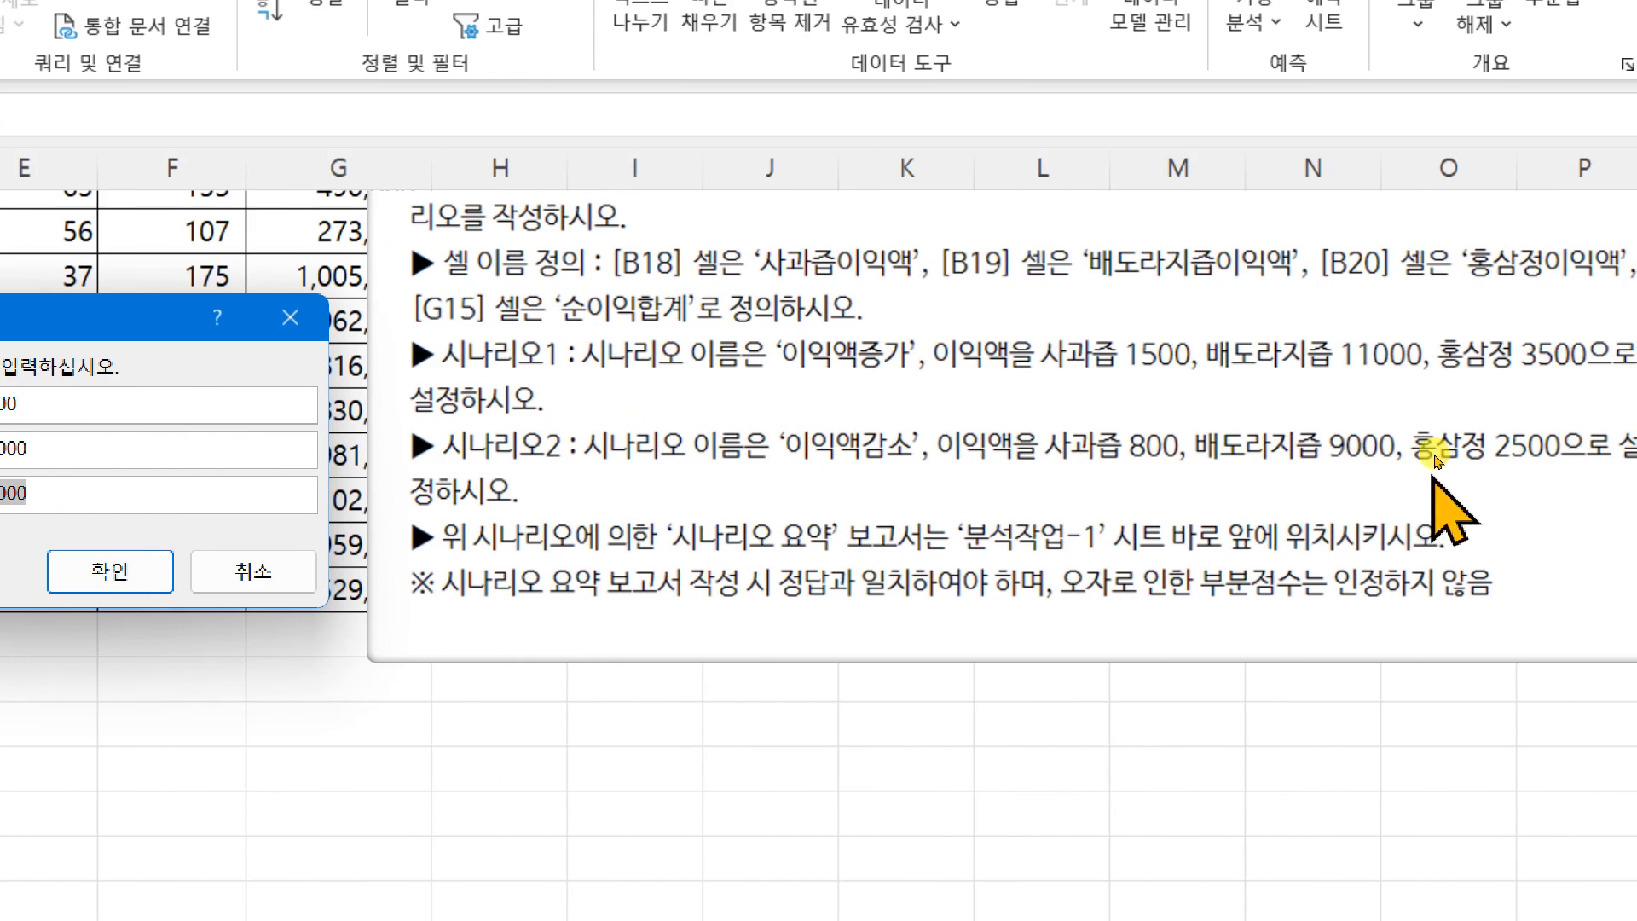
type("25")
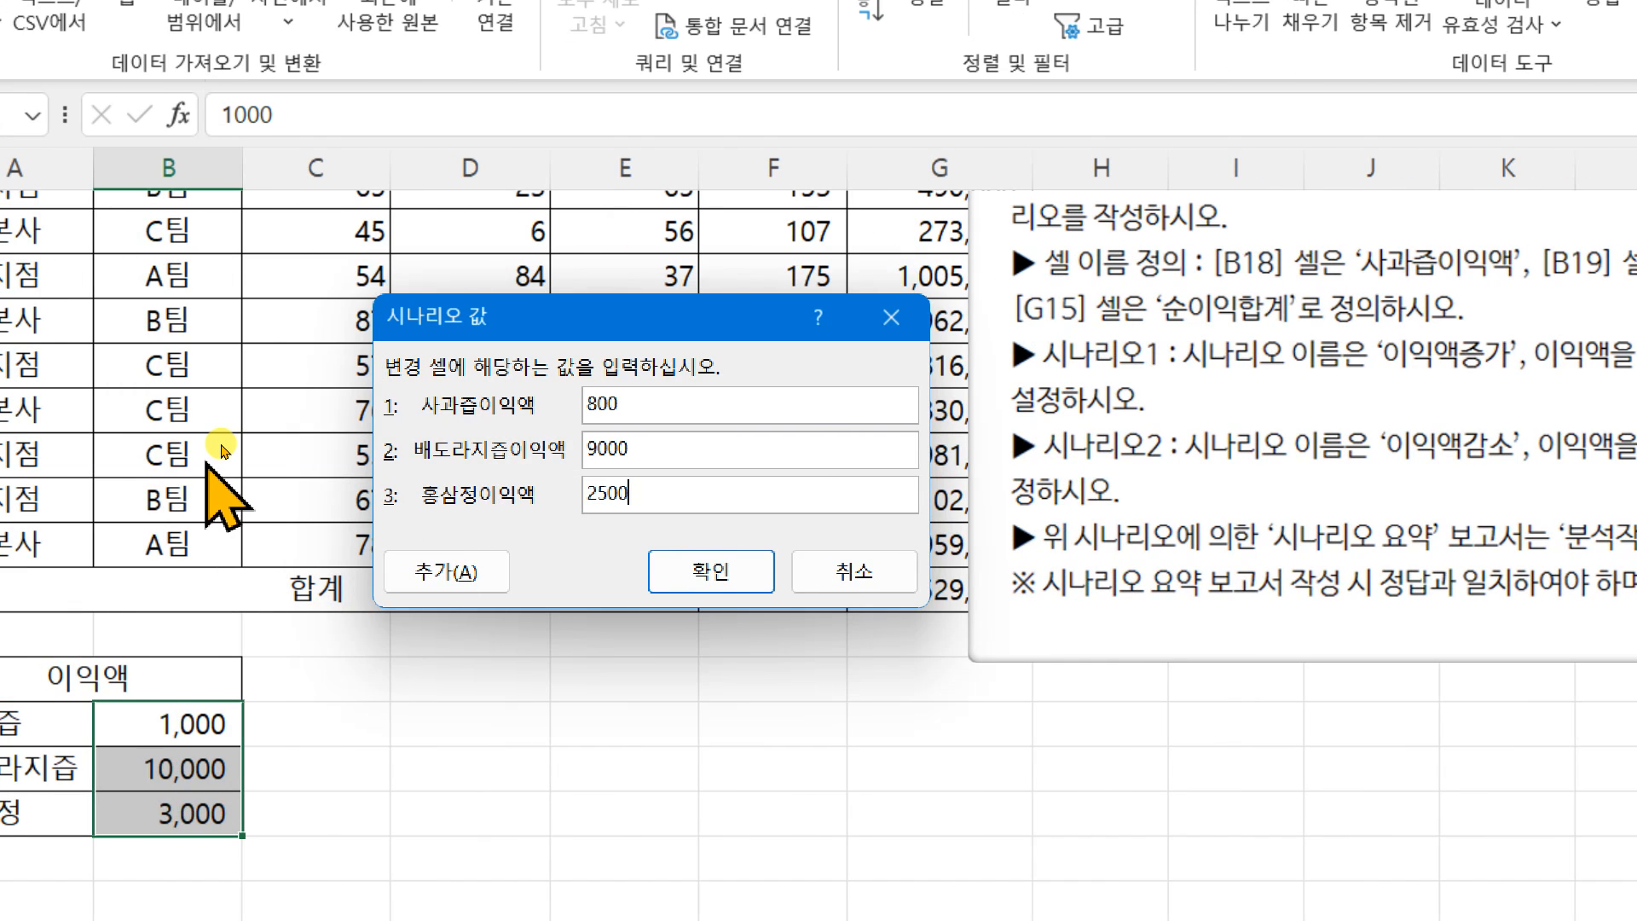
left_click(721, 587)
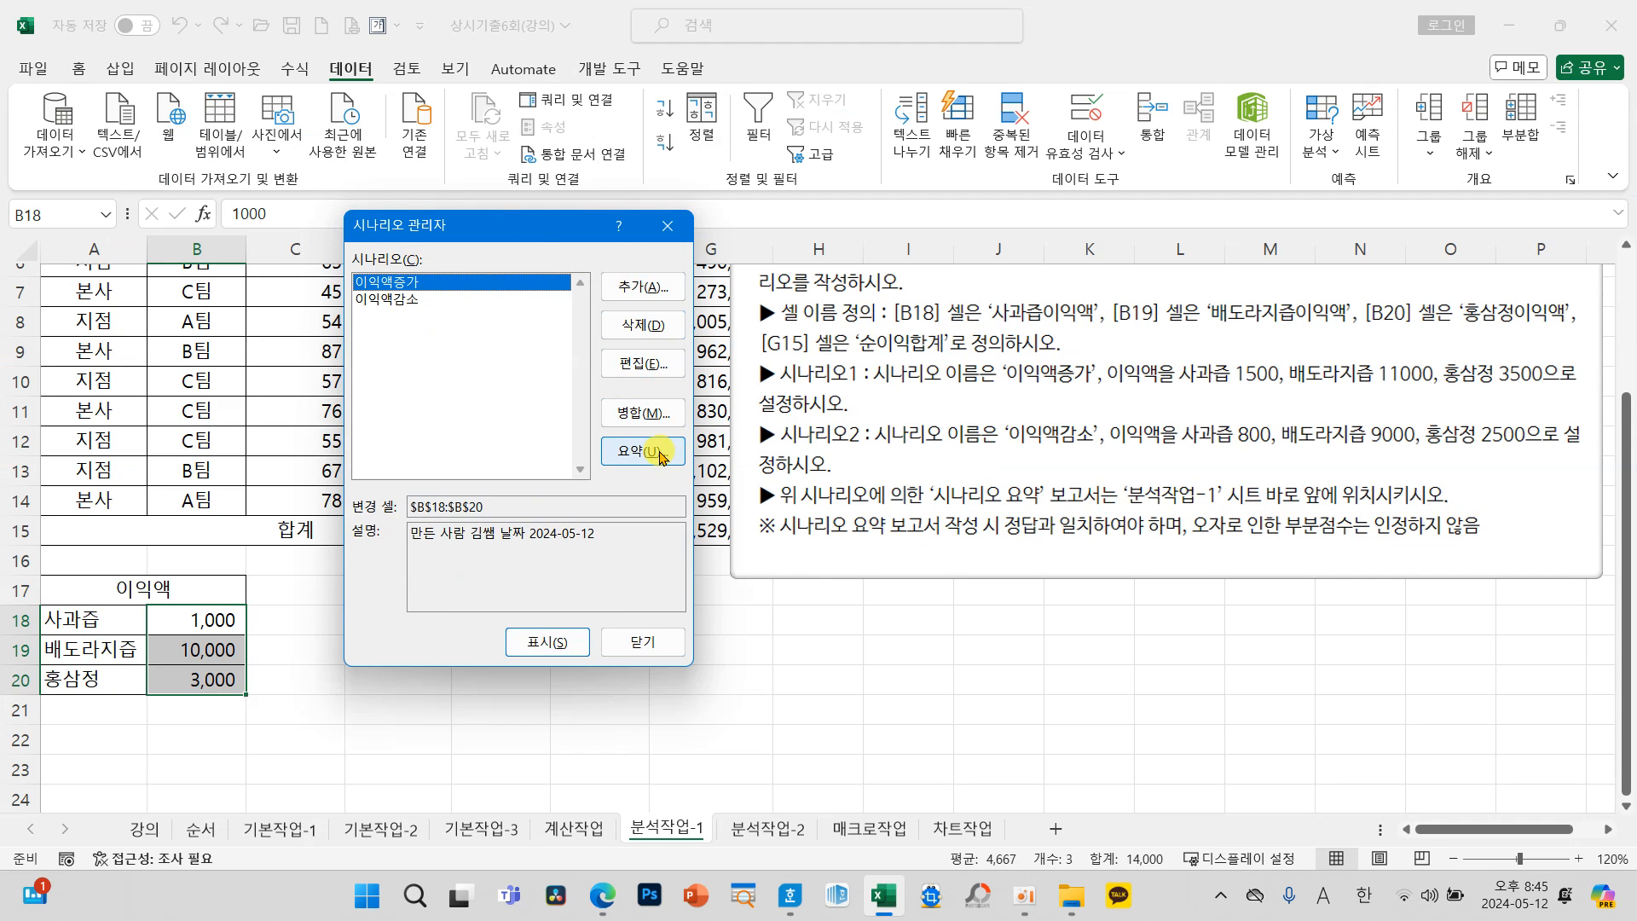
Step: Create a scenario summary report of both scenarios with G15 as the result cell
left_click(650, 457)
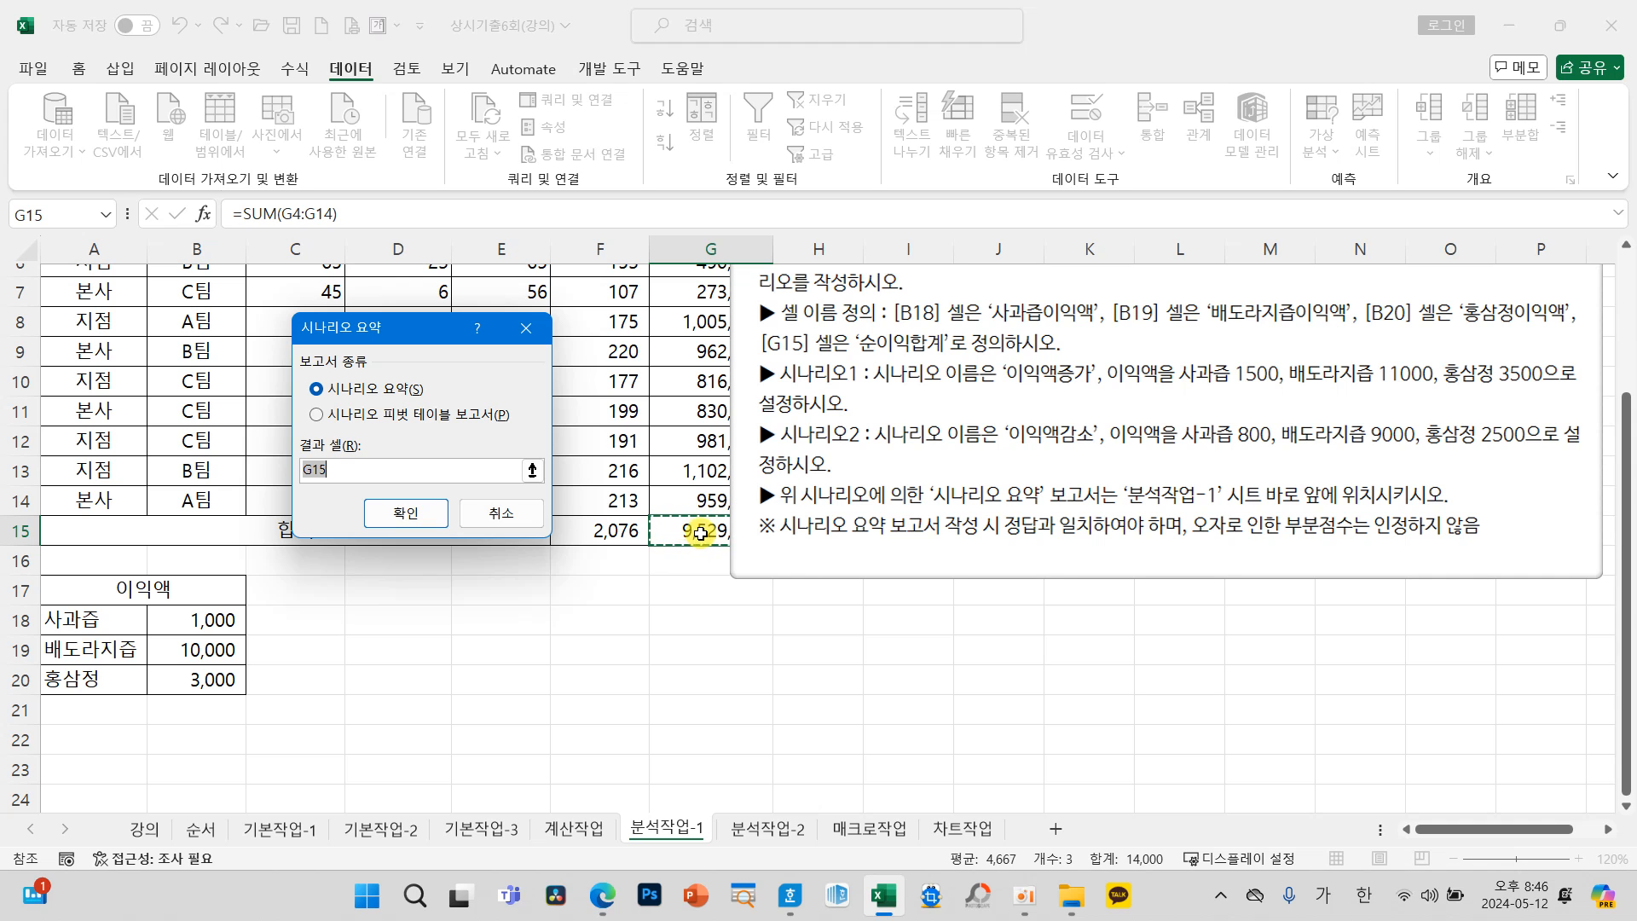
left_click(405, 514)
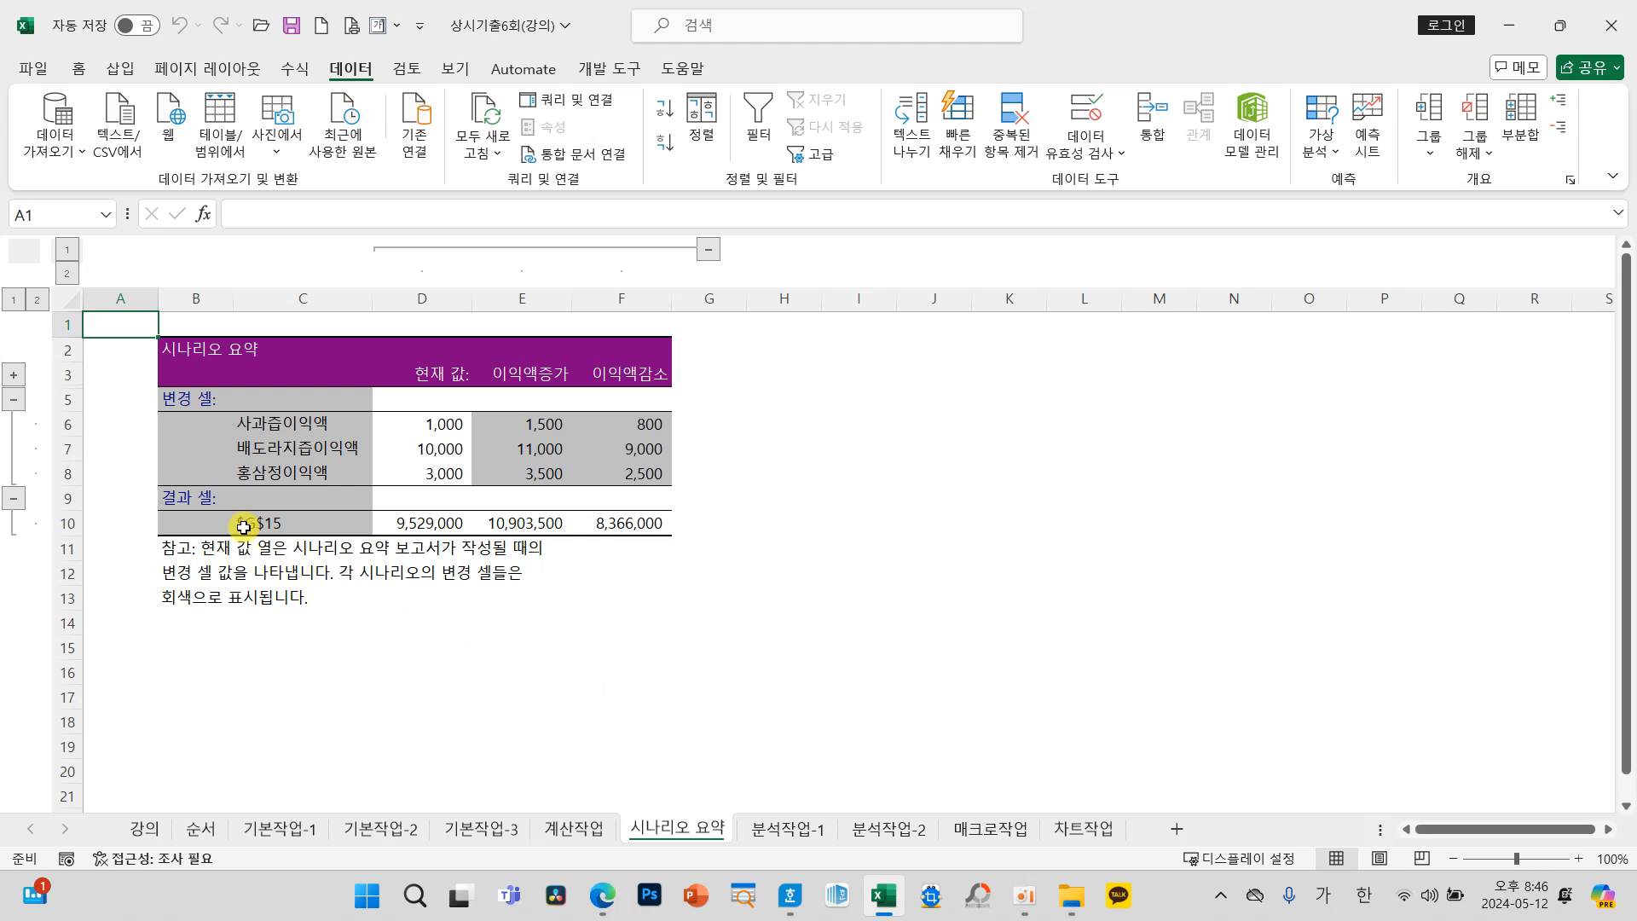
Step: Compare the cell names required by the instructions on 분석작업-1 with the result cell label in the 시나리오 요약 report
left_click(793, 829)
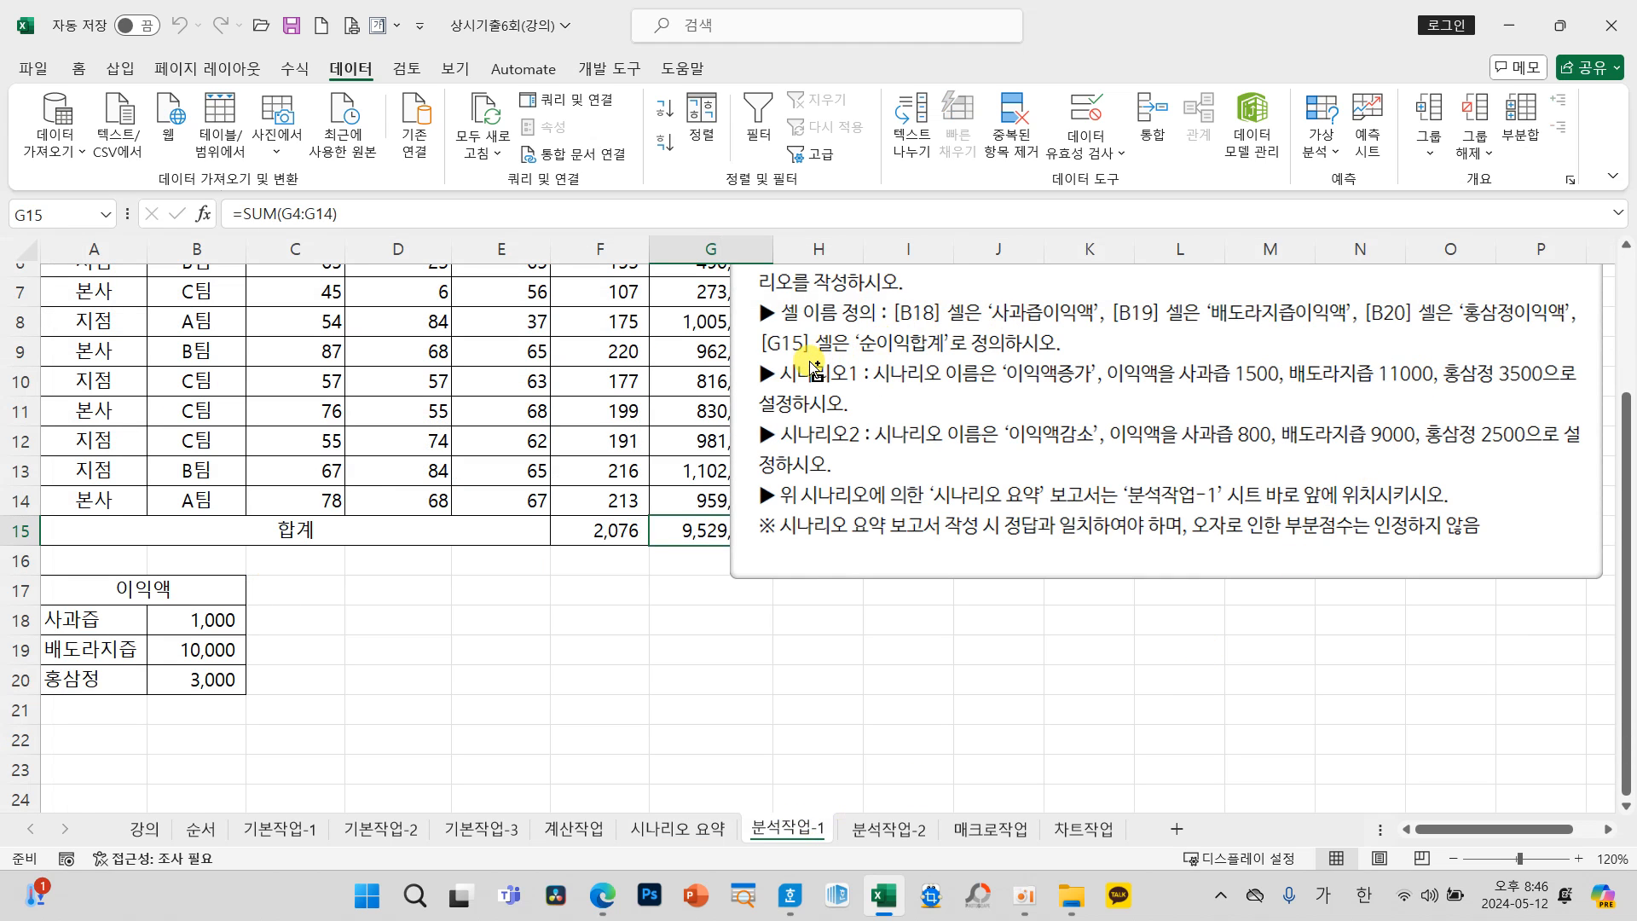
mouse_move(749, 324)
left_mouse_down()
mouse_move(982, 373)
mouse_move(974, 358)
left_mouse_up()
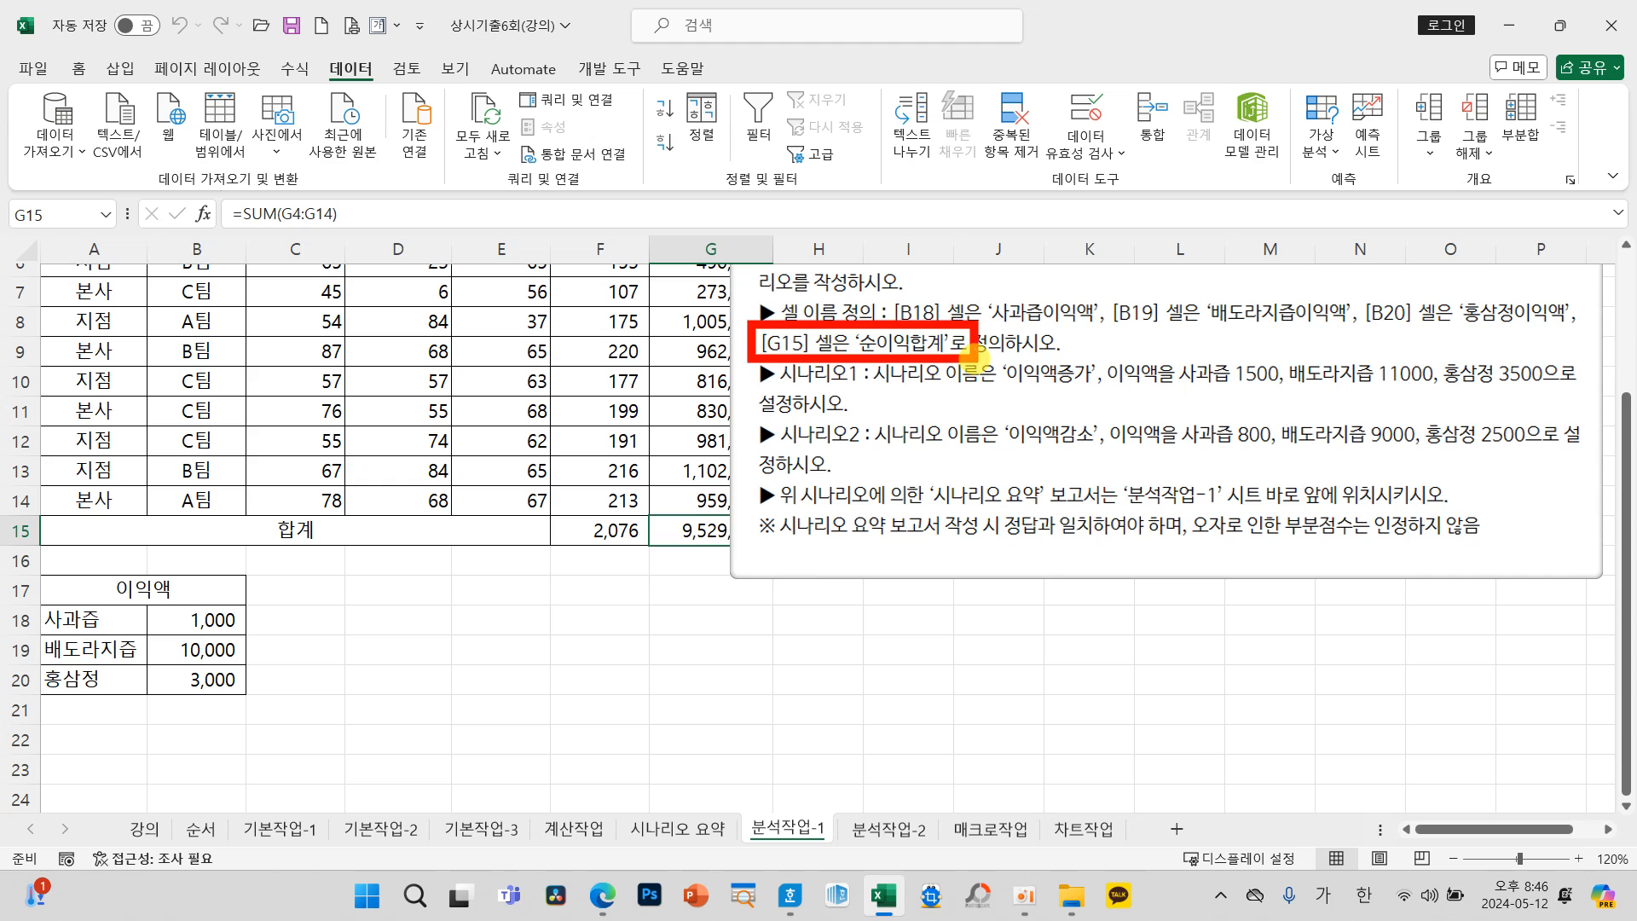
mouse_move(925, 461)
left_mouse_down()
mouse_move(904, 360)
mouse_move(872, 399)
mouse_move(949, 405)
left_mouse_up()
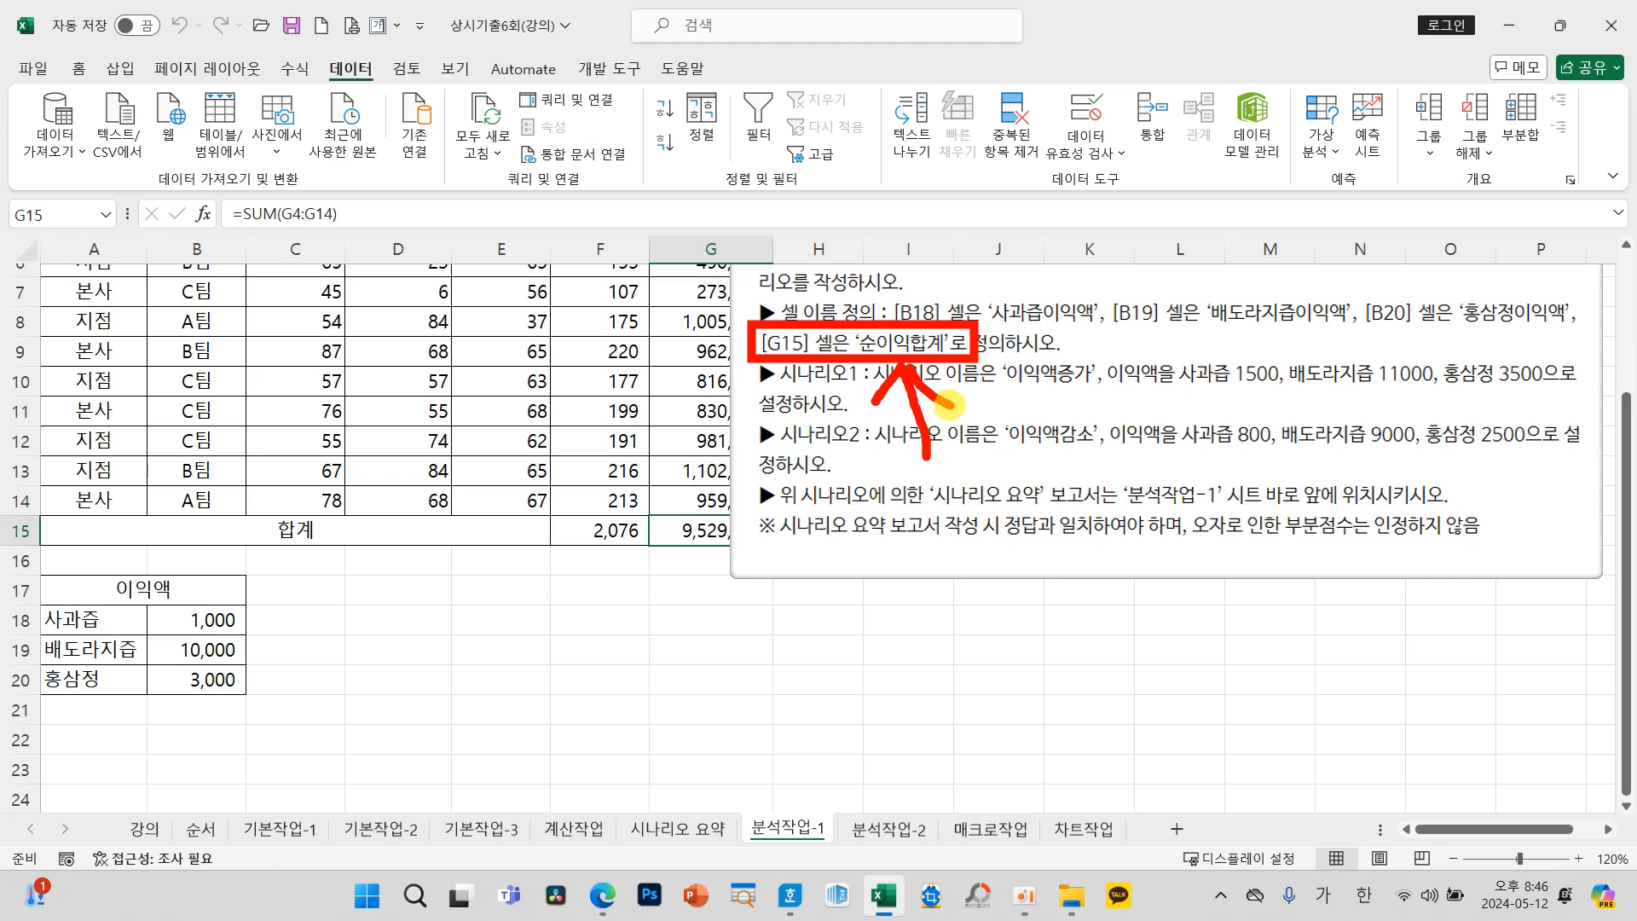
left_click_drag(999, 332, 1103, 334)
left_click_drag(1220, 331, 1355, 336)
left_click_drag(1467, 317, 1592, 345)
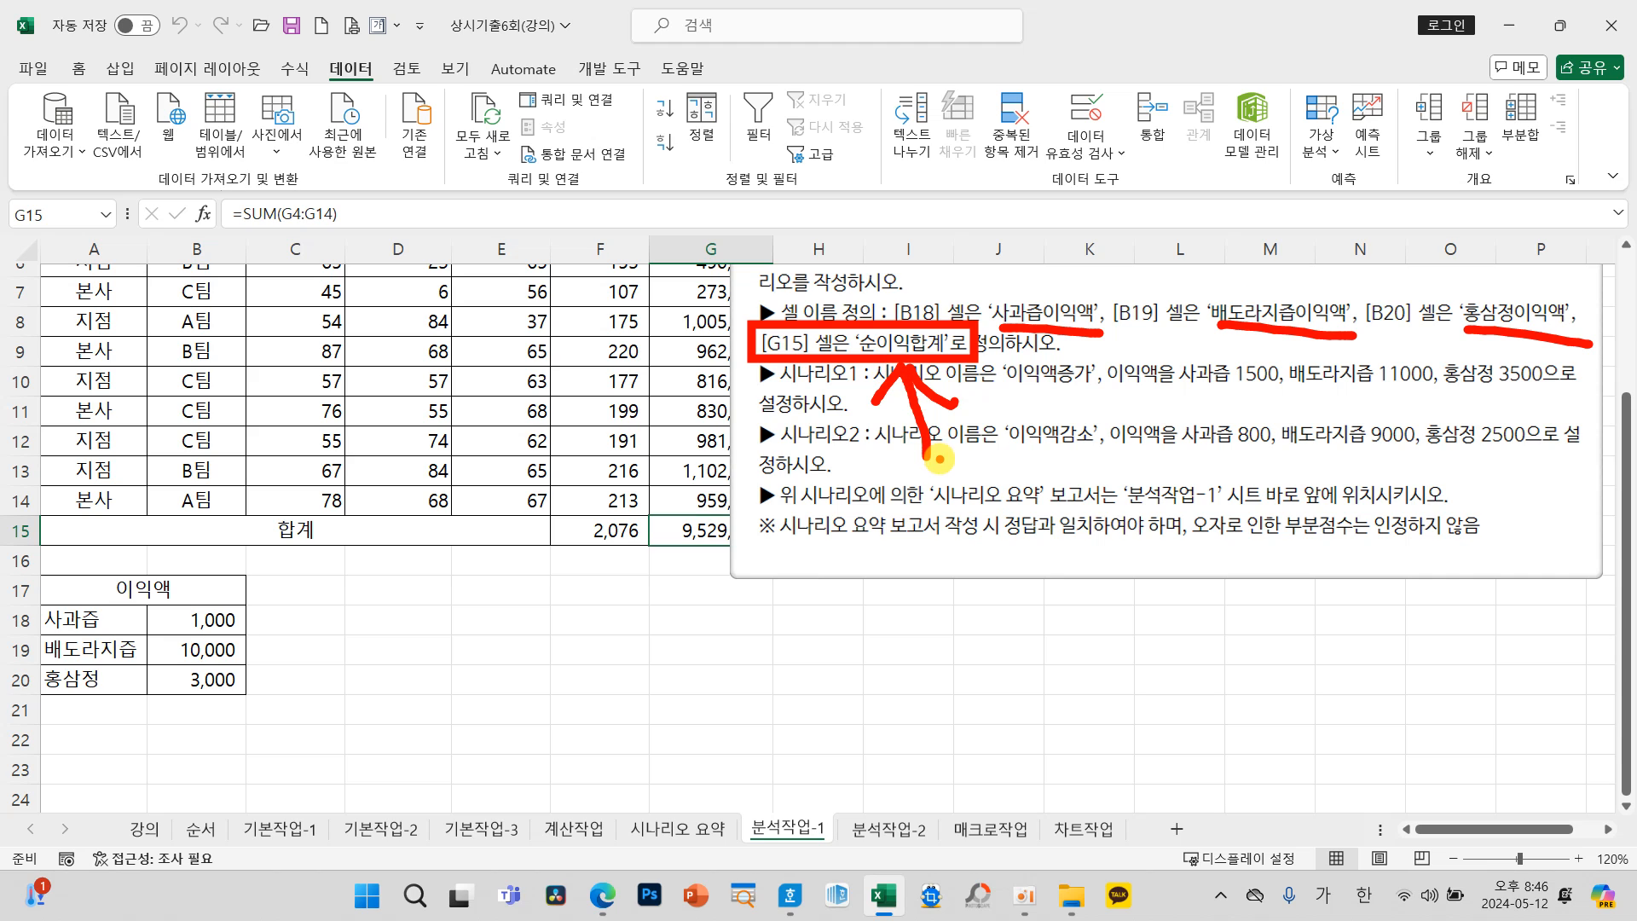
left_click_drag(968, 447, 896, 502)
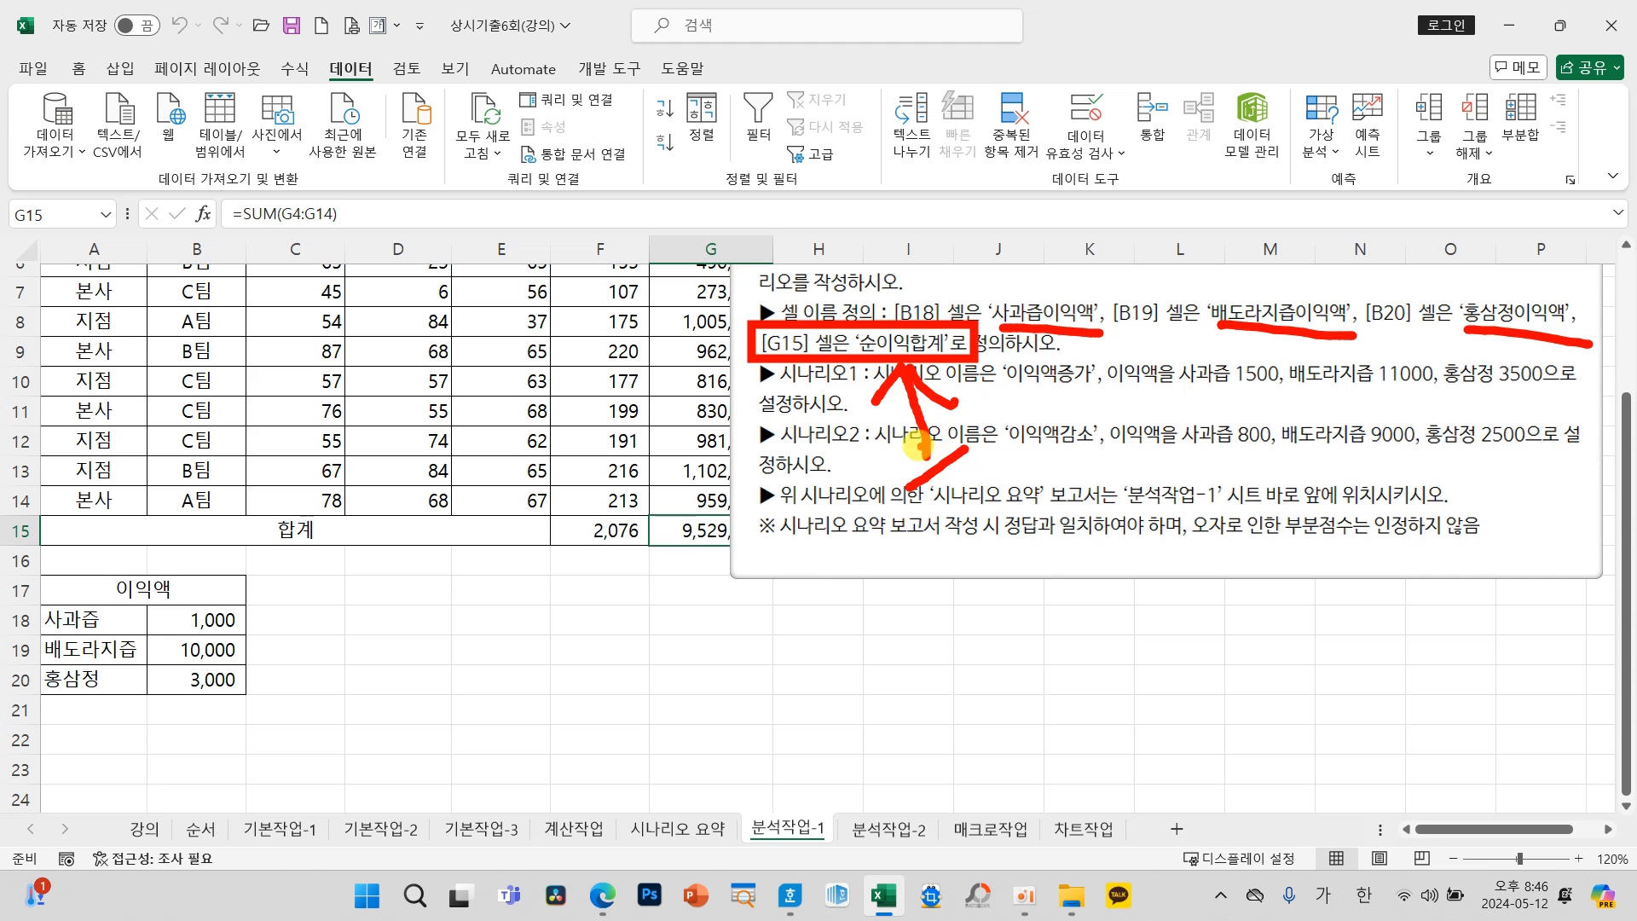
mouse_move(968, 448)
left_mouse_down()
mouse_move(937, 511)
mouse_move(959, 526)
mouse_move(950, 576)
left_mouse_up()
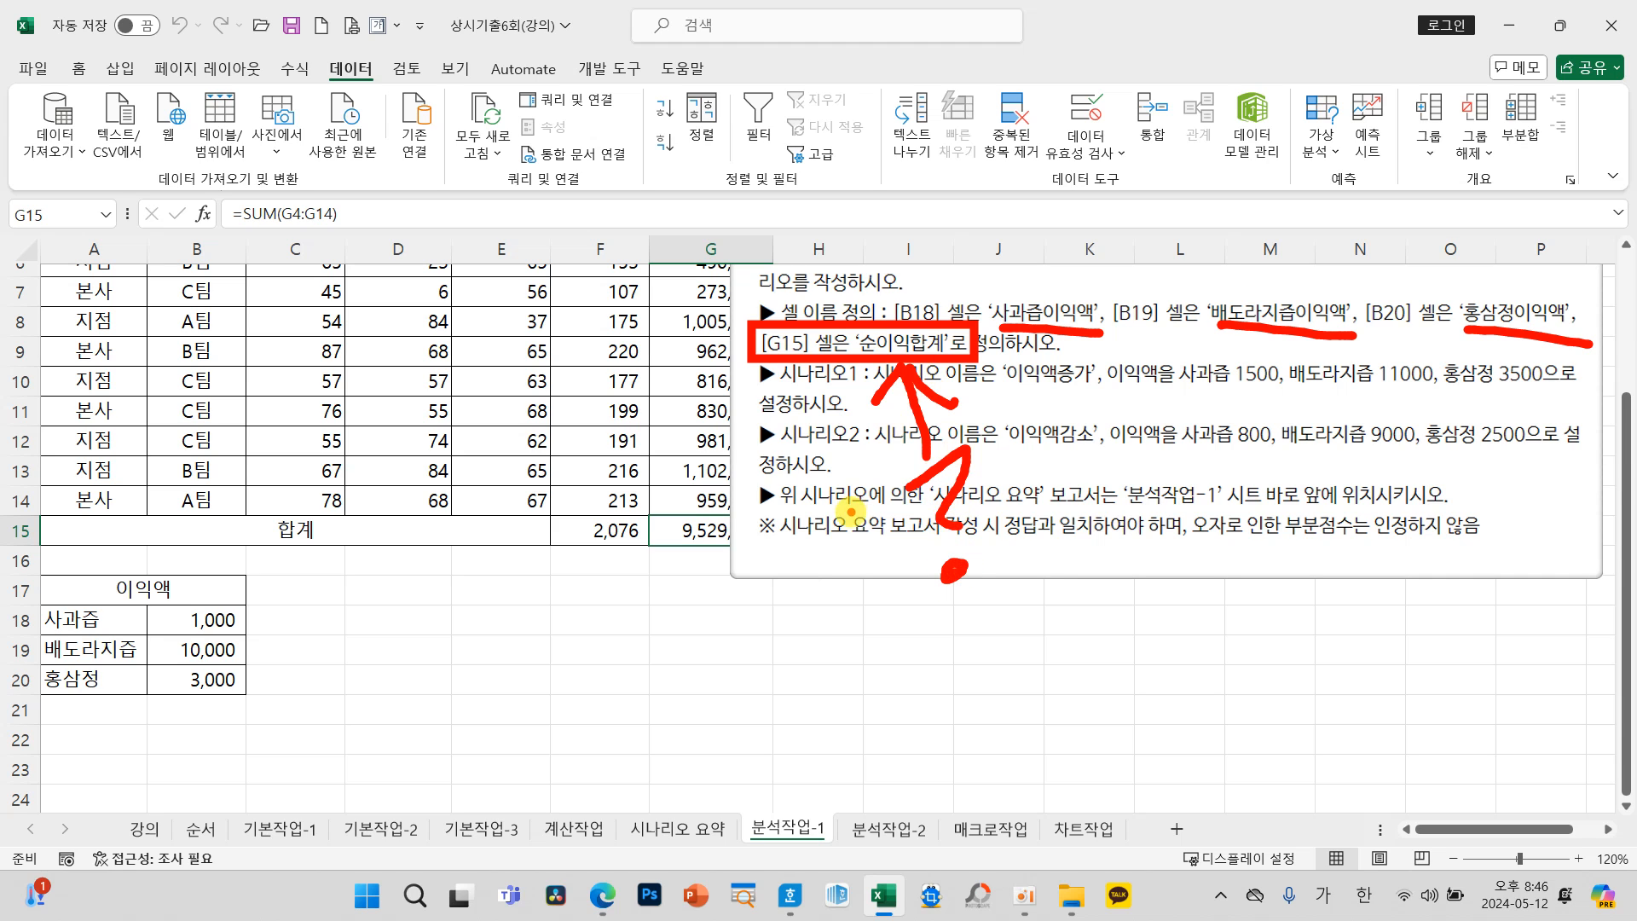
key("Escape")
left_click(676, 827)
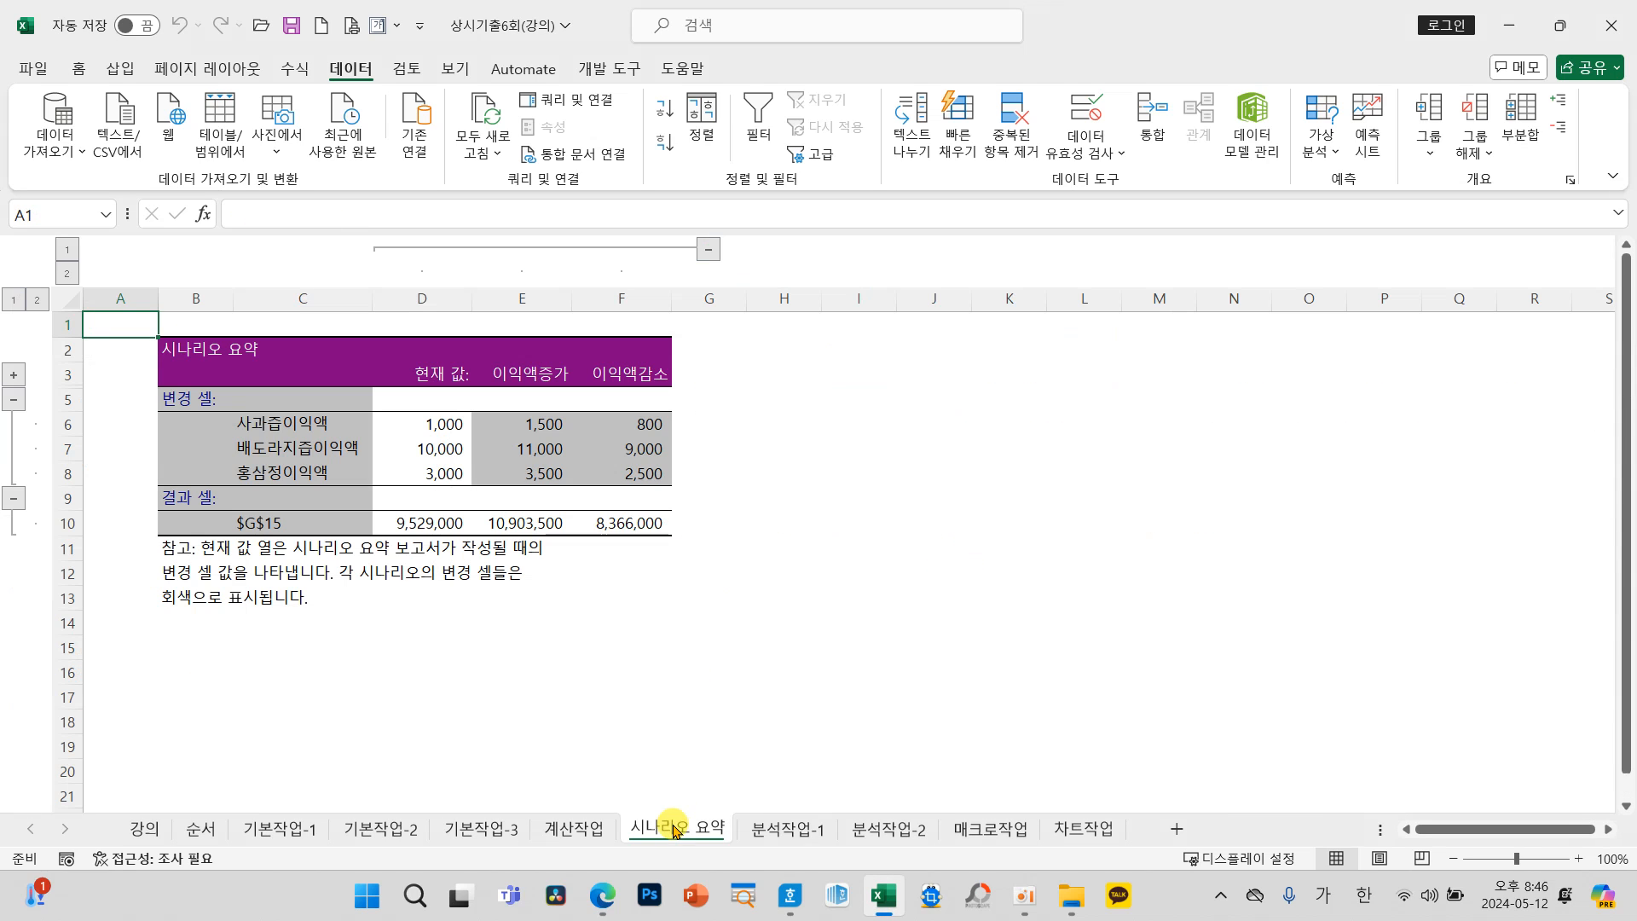
left_click_drag(183, 502, 350, 546)
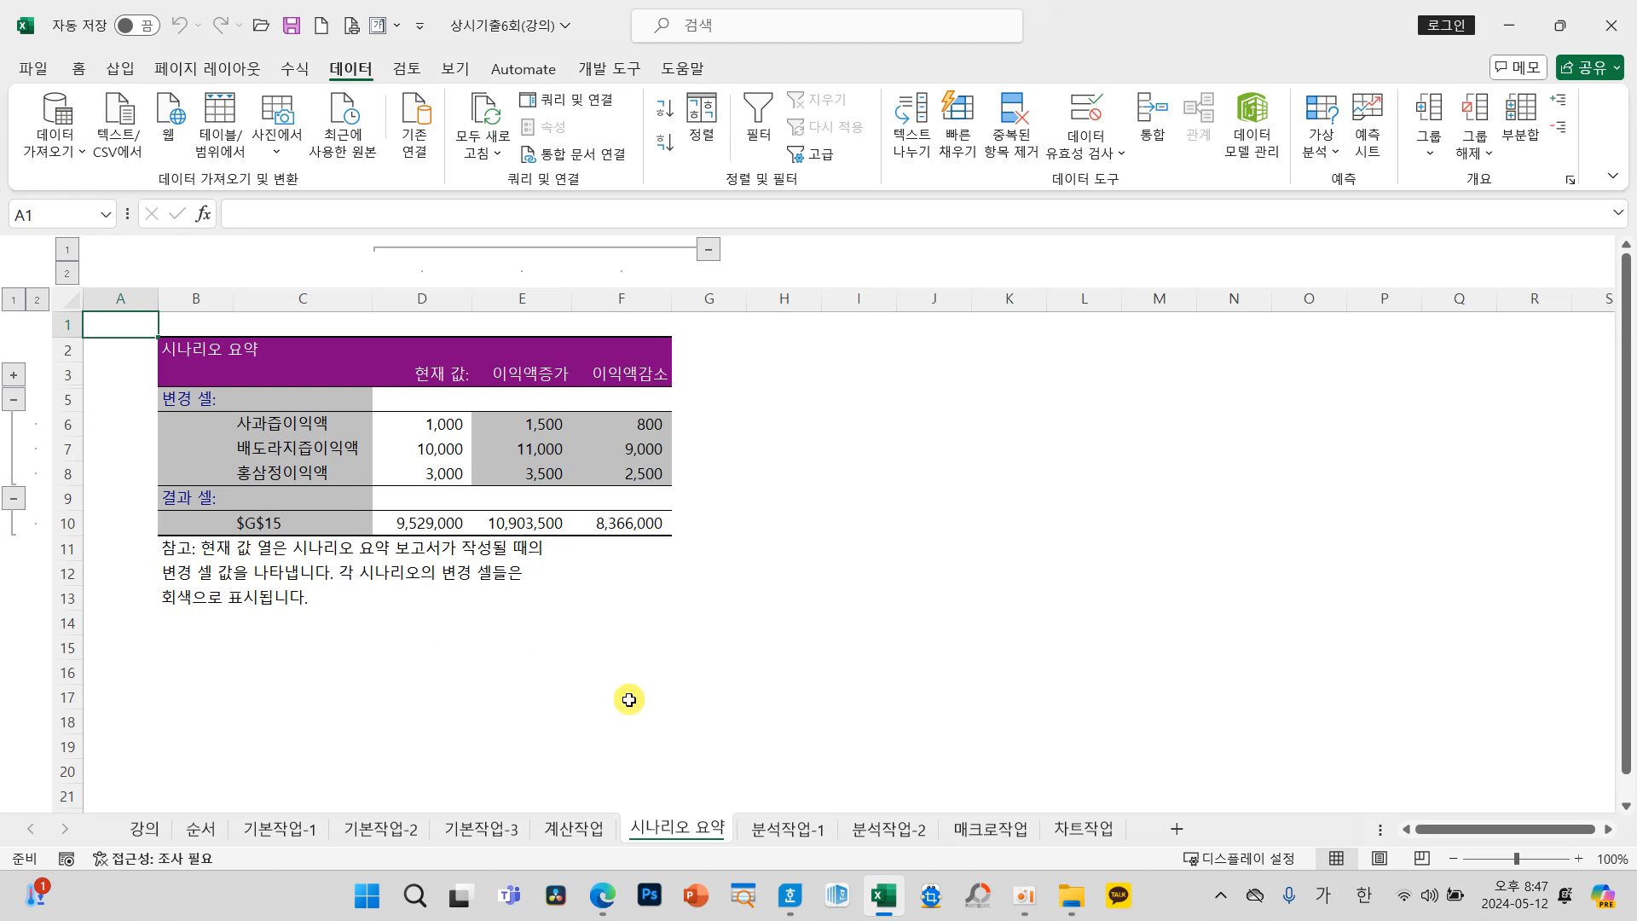
Step: Delete the 시나리오 요약 sheet
right_click(661, 832)
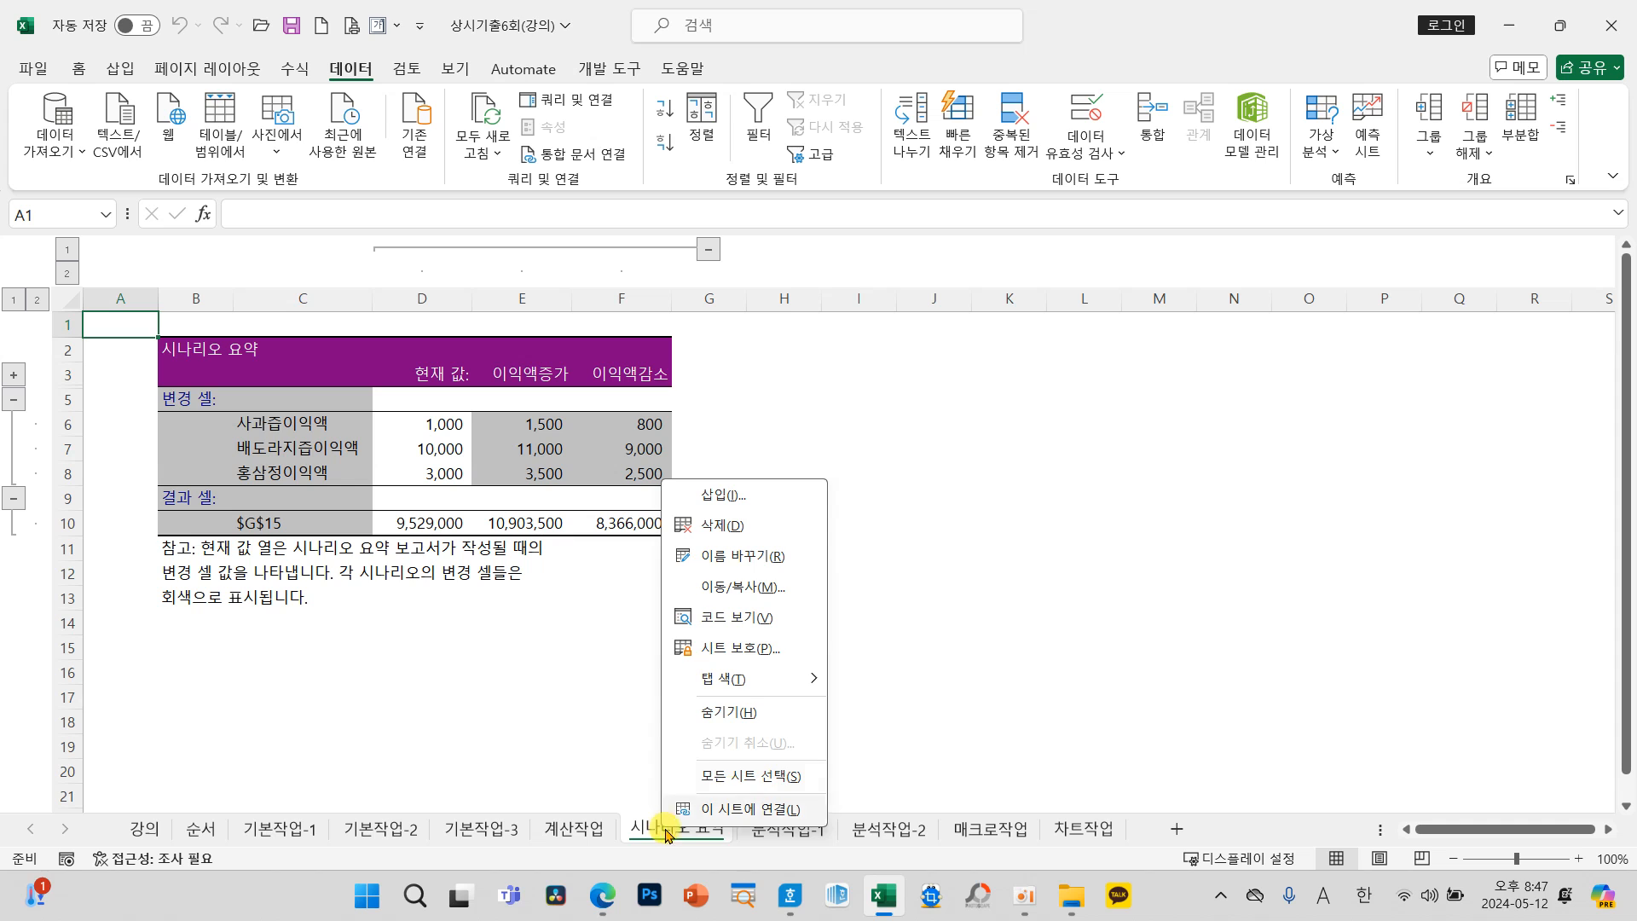
left_click(755, 528)
left_click(764, 512)
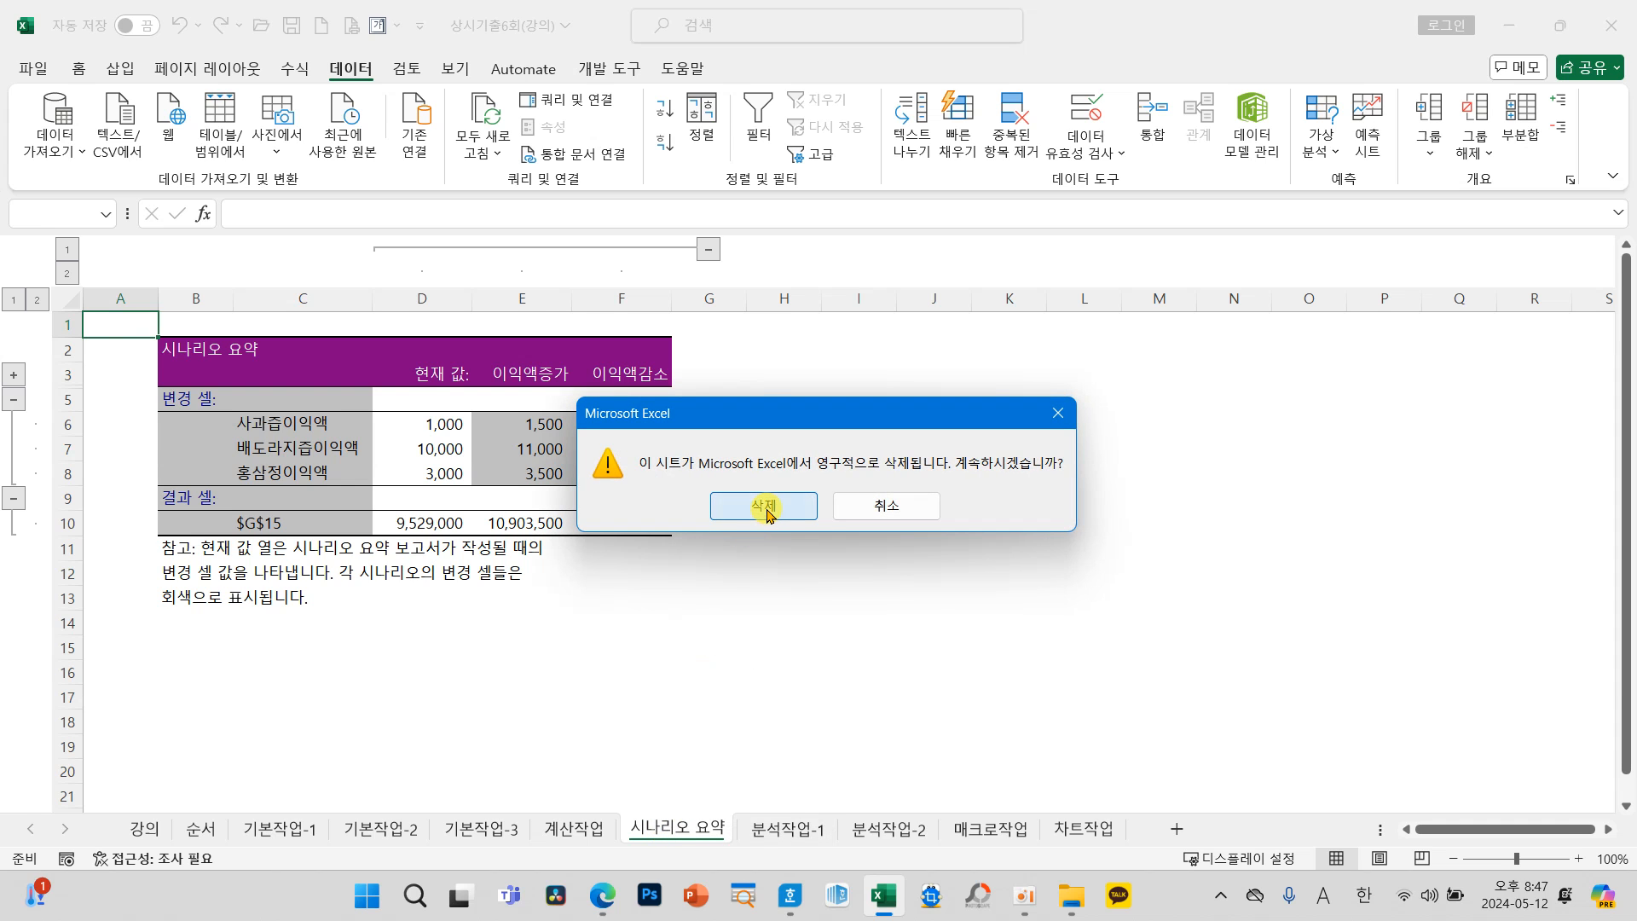
Step: Move the instruction box clear of column G and define the name 순이익합계 for cell G15
left_click_drag(842, 527, 910, 556)
left_click(757, 533)
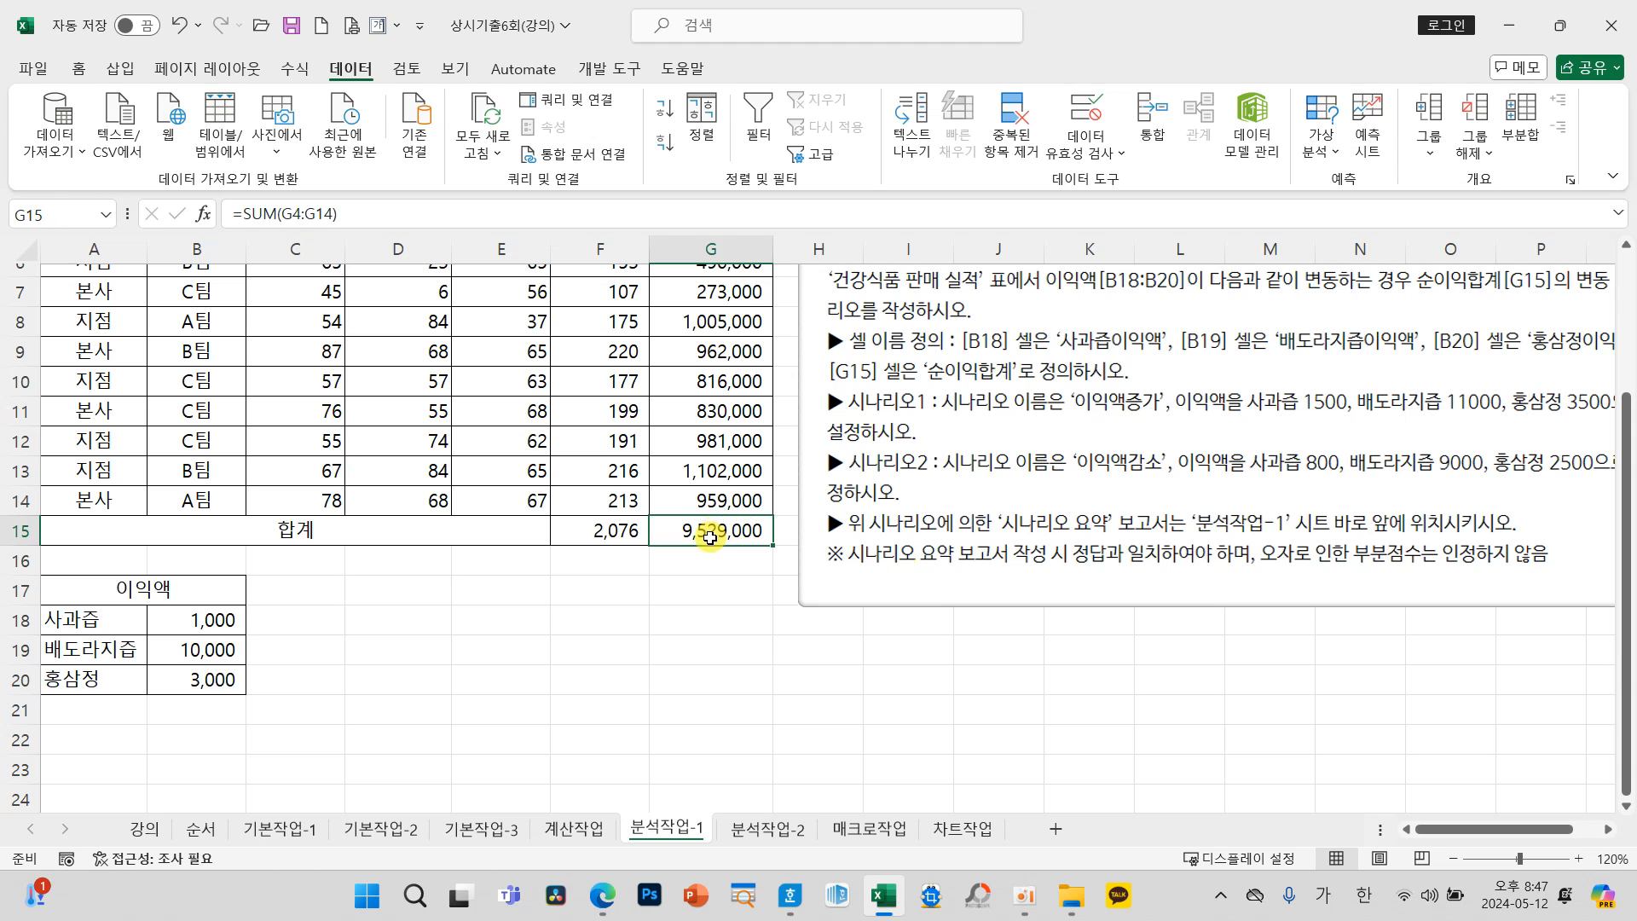
left_click(72, 206)
type("순이익합계")
key("Return")
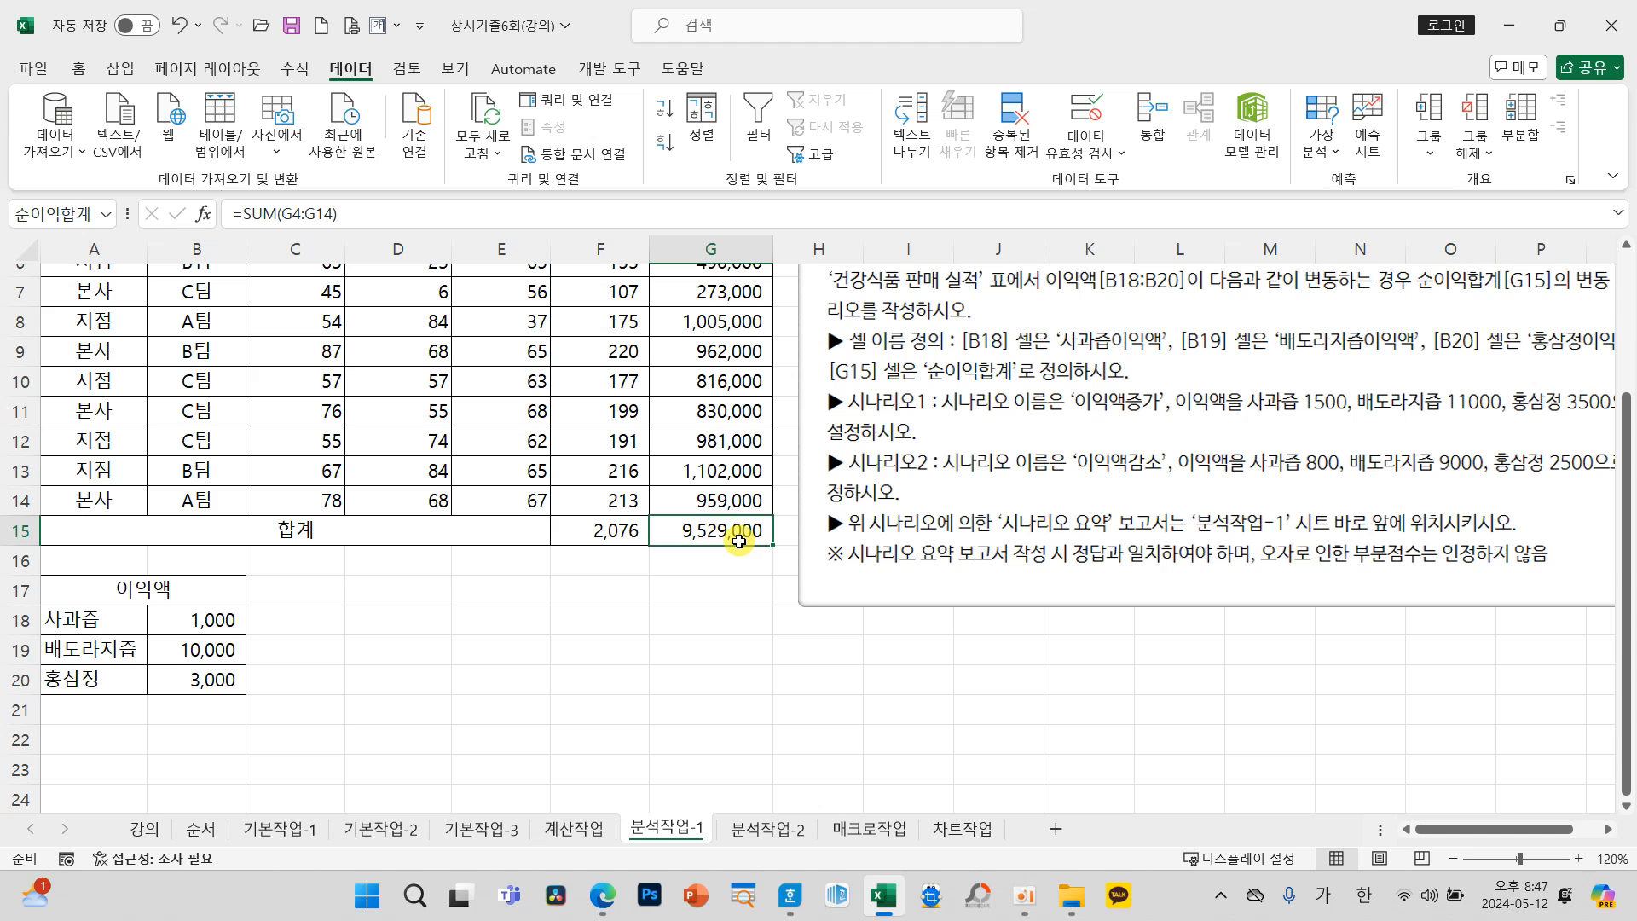
Step: Generate the scenario summary report again from the Scenario Manager, using the named total cell G15 as the result cell
left_click(1329, 152)
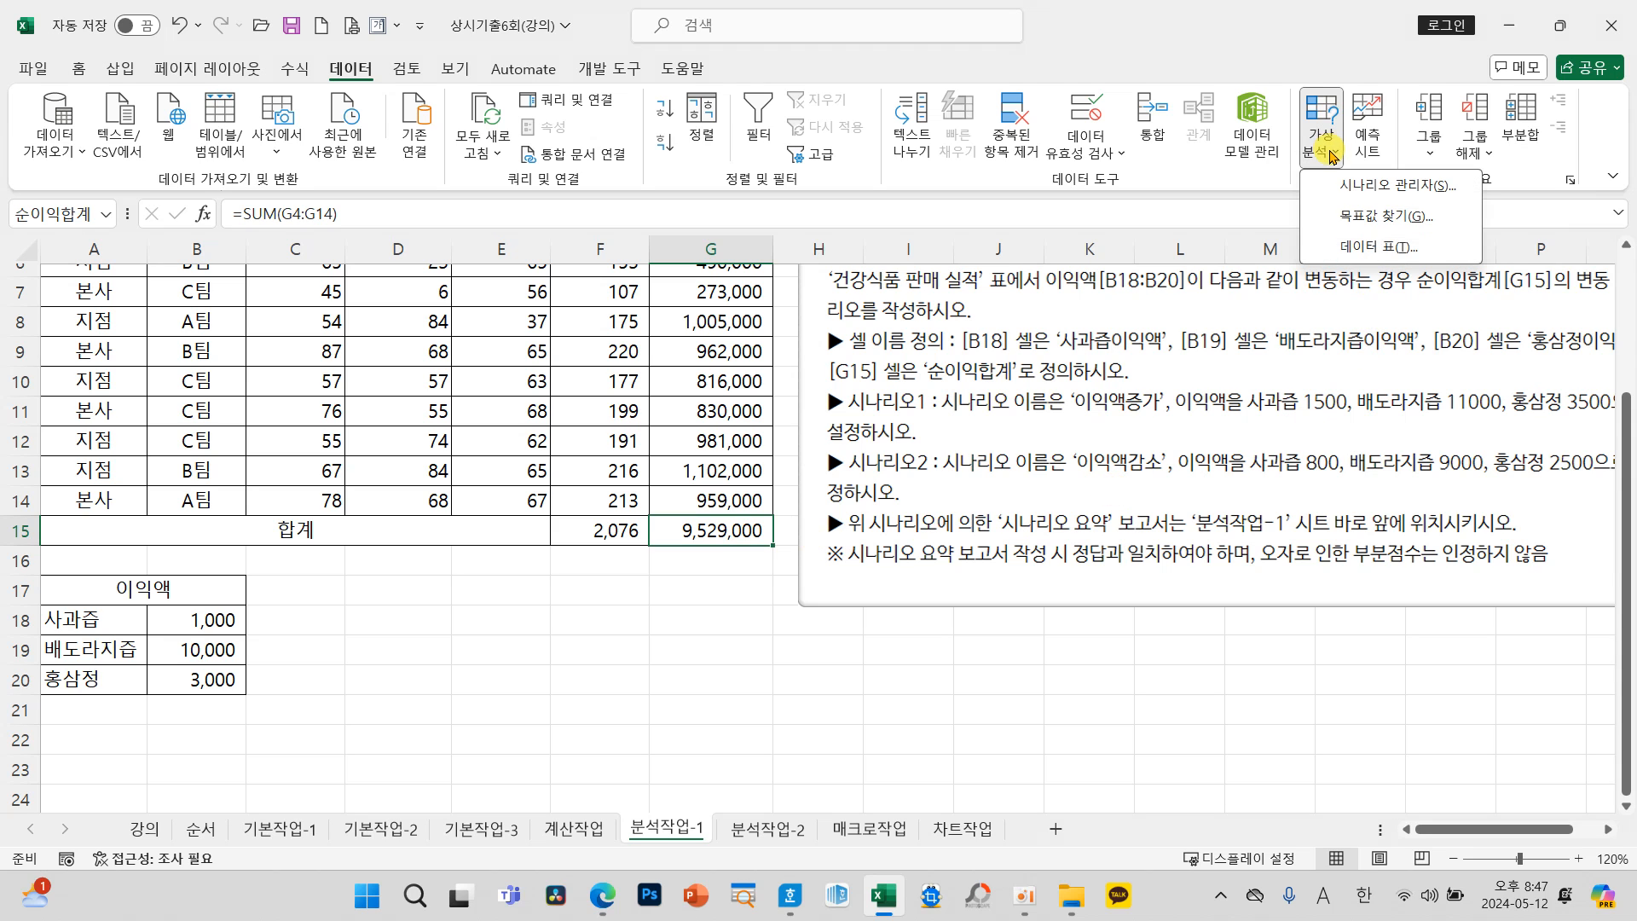
left_click(1334, 184)
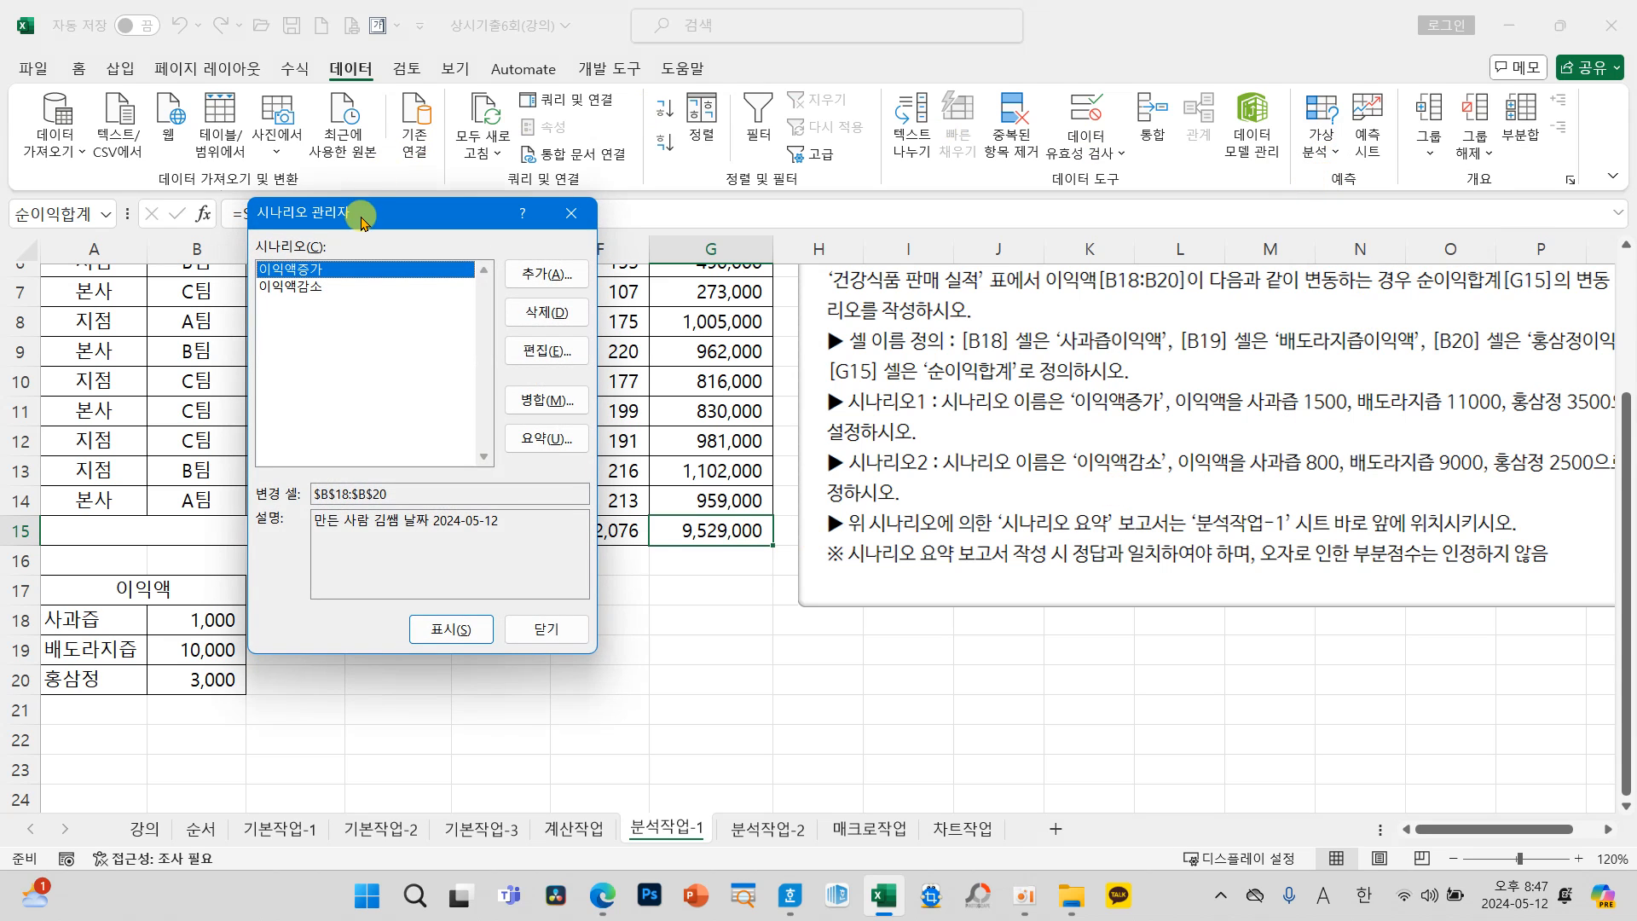
left_click_drag(363, 212, 428, 234)
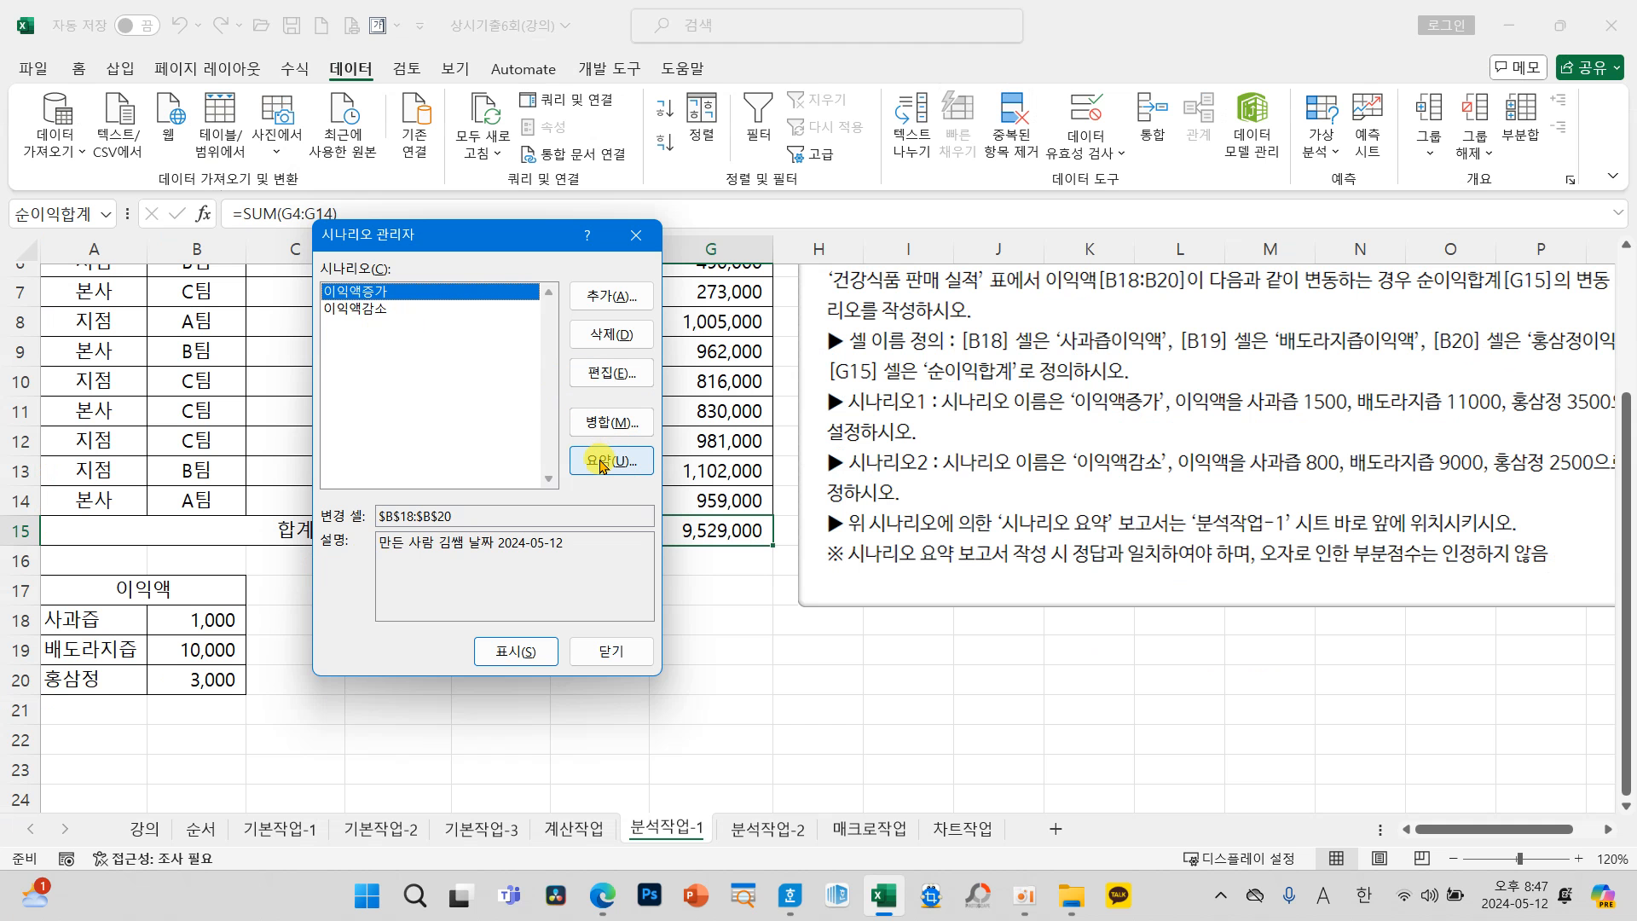
left_click(747, 541)
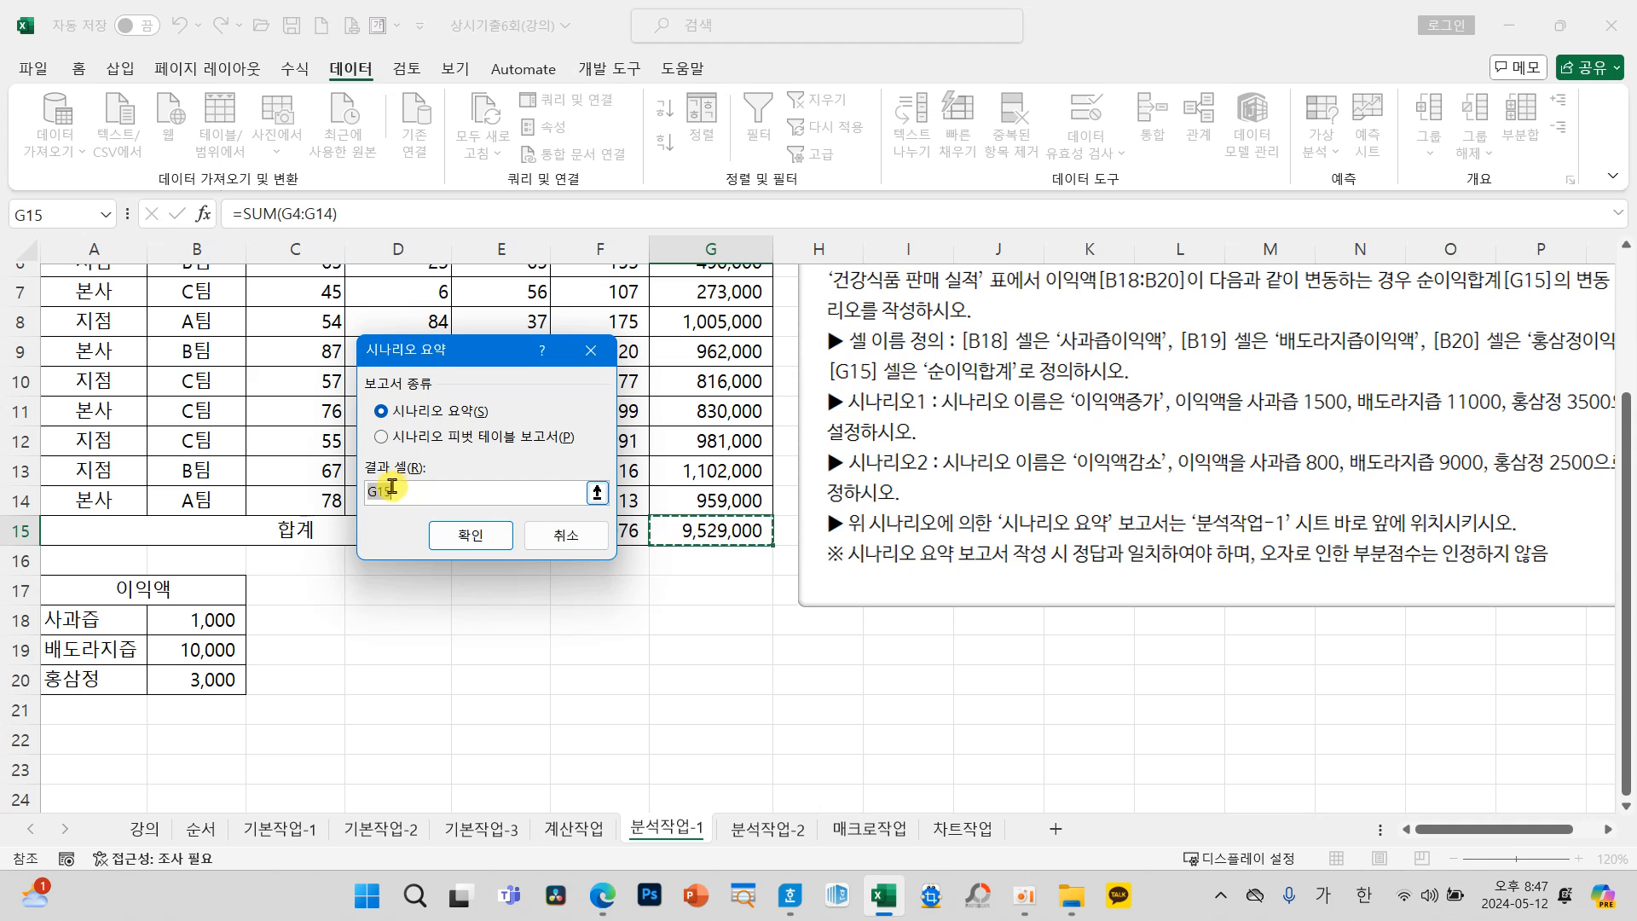
left_click(467, 536)
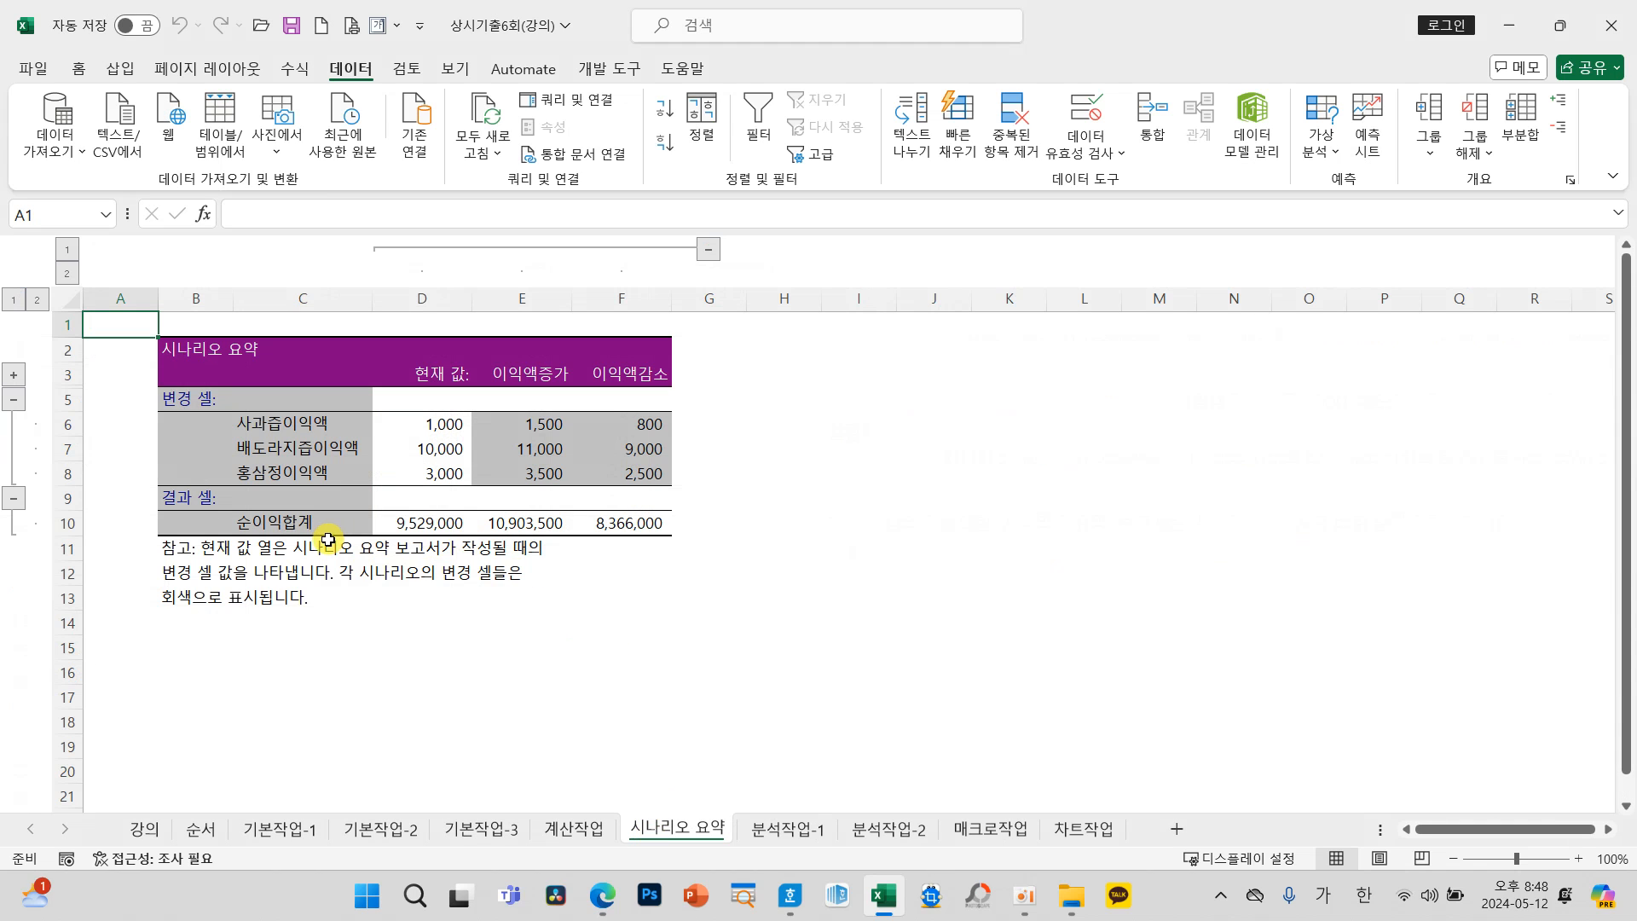
mouse_move(335, 548)
left_mouse_down()
mouse_move(234, 560)
mouse_move(312, 494)
mouse_move(345, 554)
left_mouse_up()
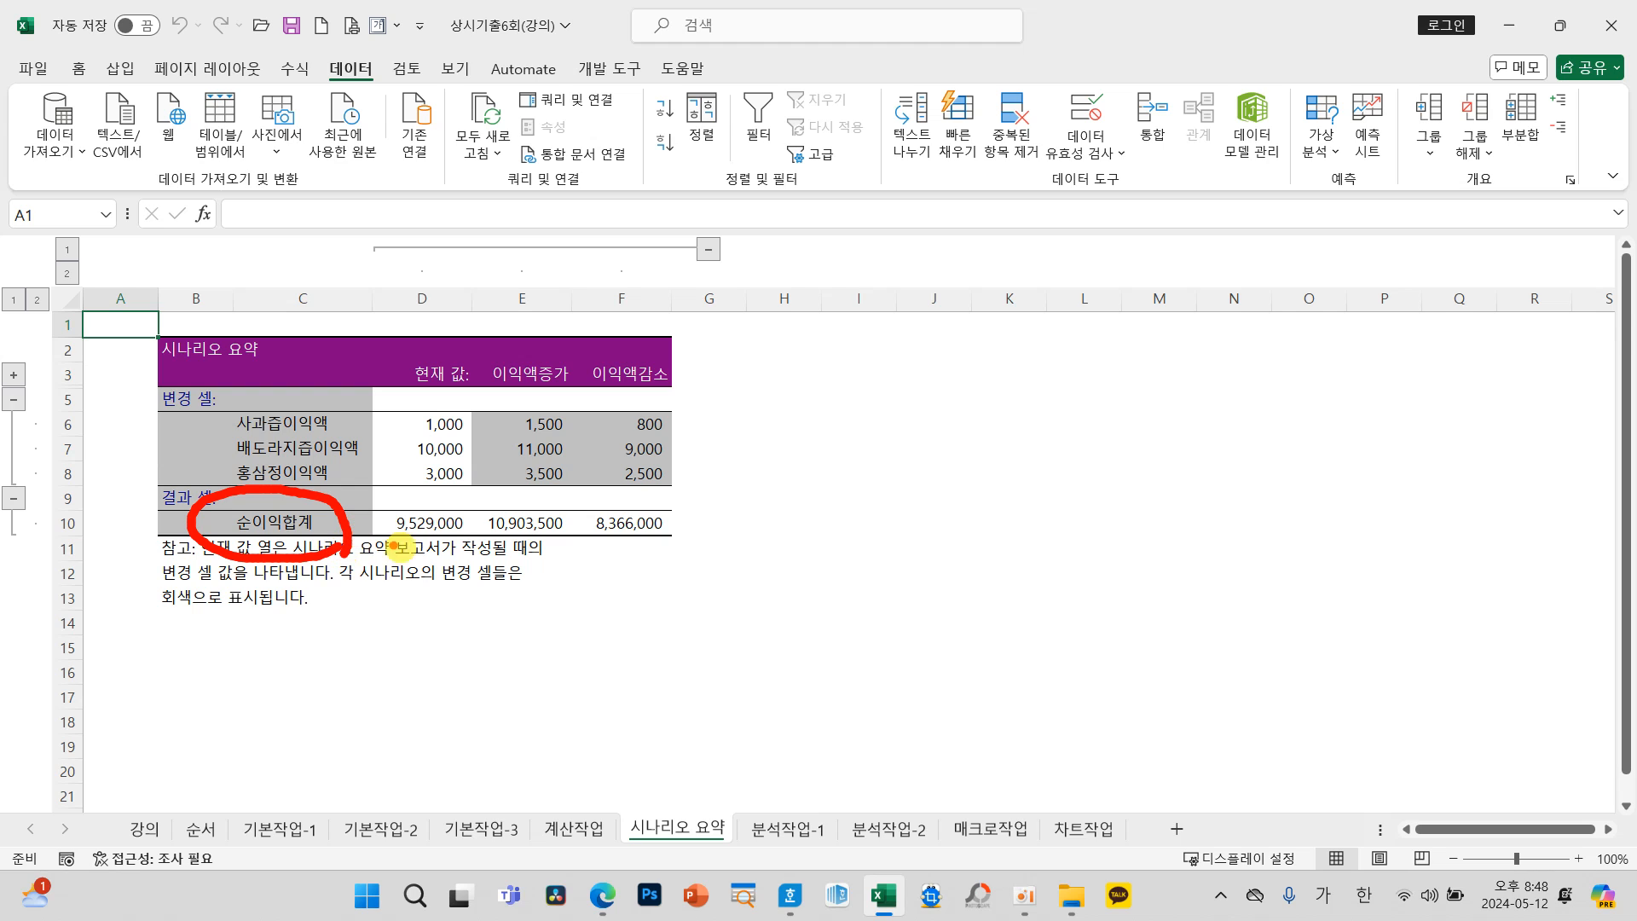
Step: Open the 분석작업-2 sheet and read the pivot table instructions, including the required start cell
key("Escape")
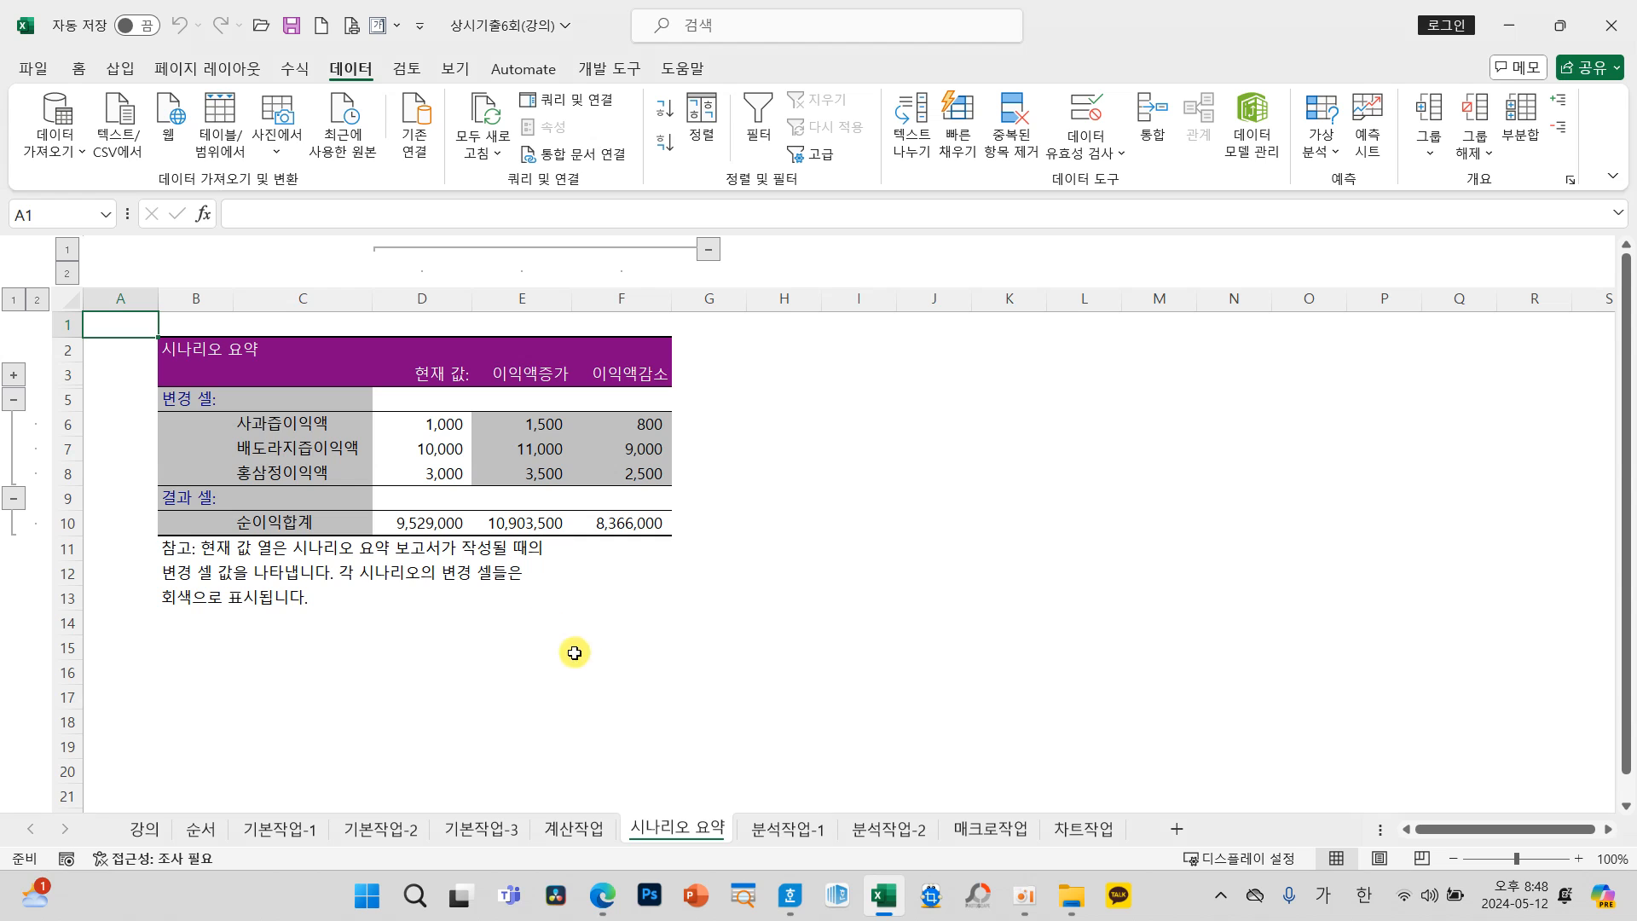
left_click(907, 842)
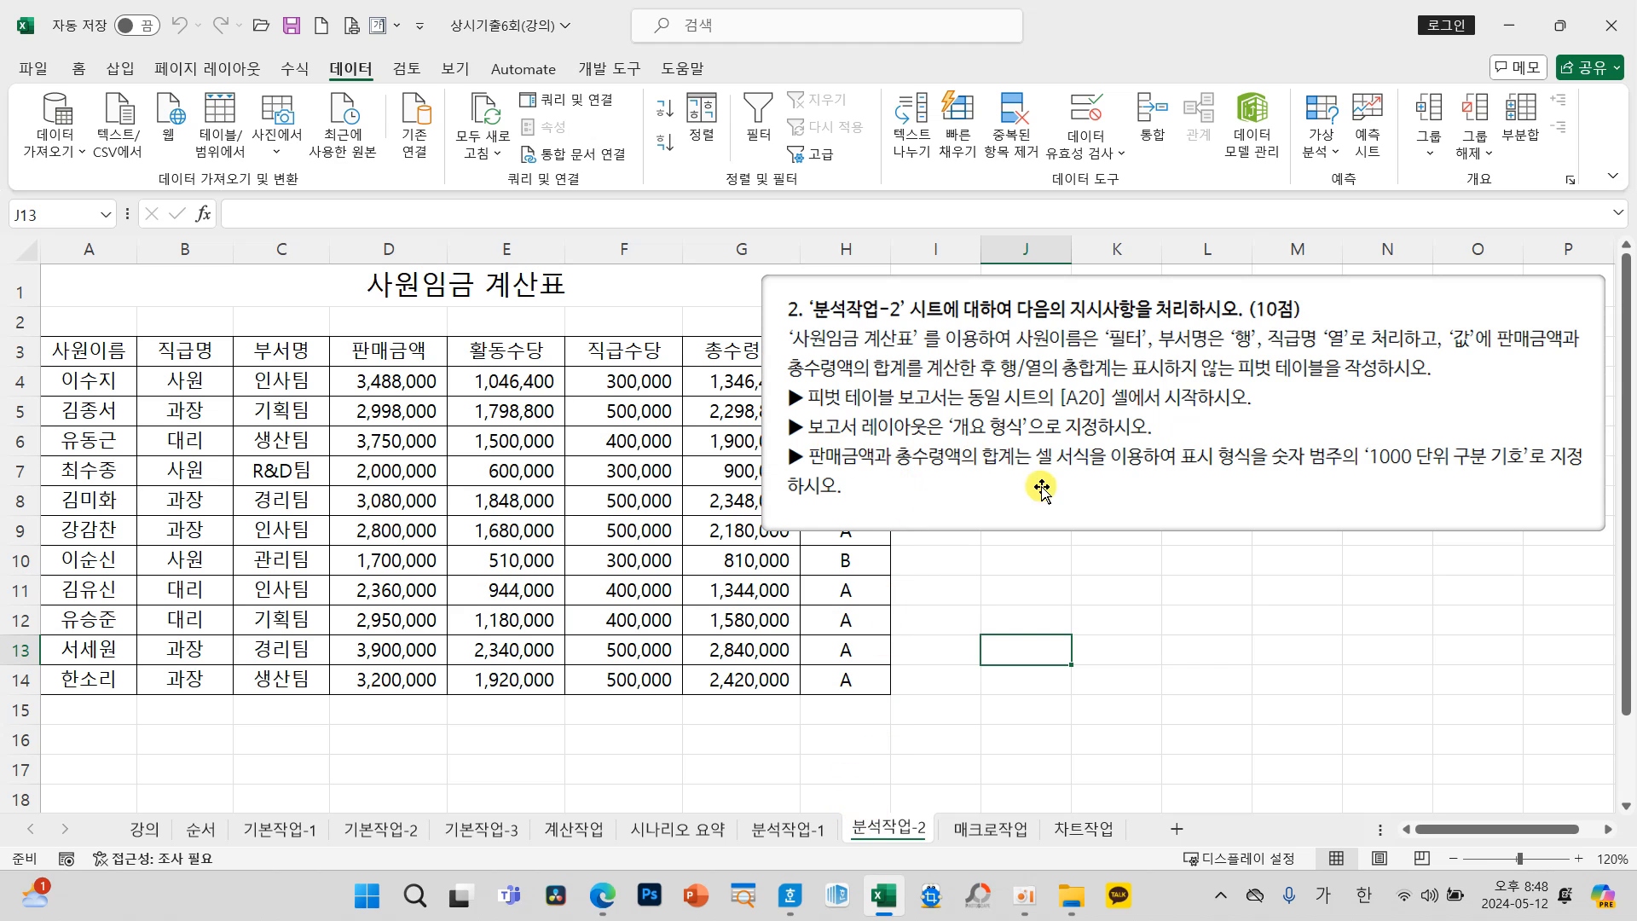
mouse_move(1041, 488)
left_mouse_down()
mouse_move(1181, 507)
mouse_move(1047, 458)
left_mouse_up()
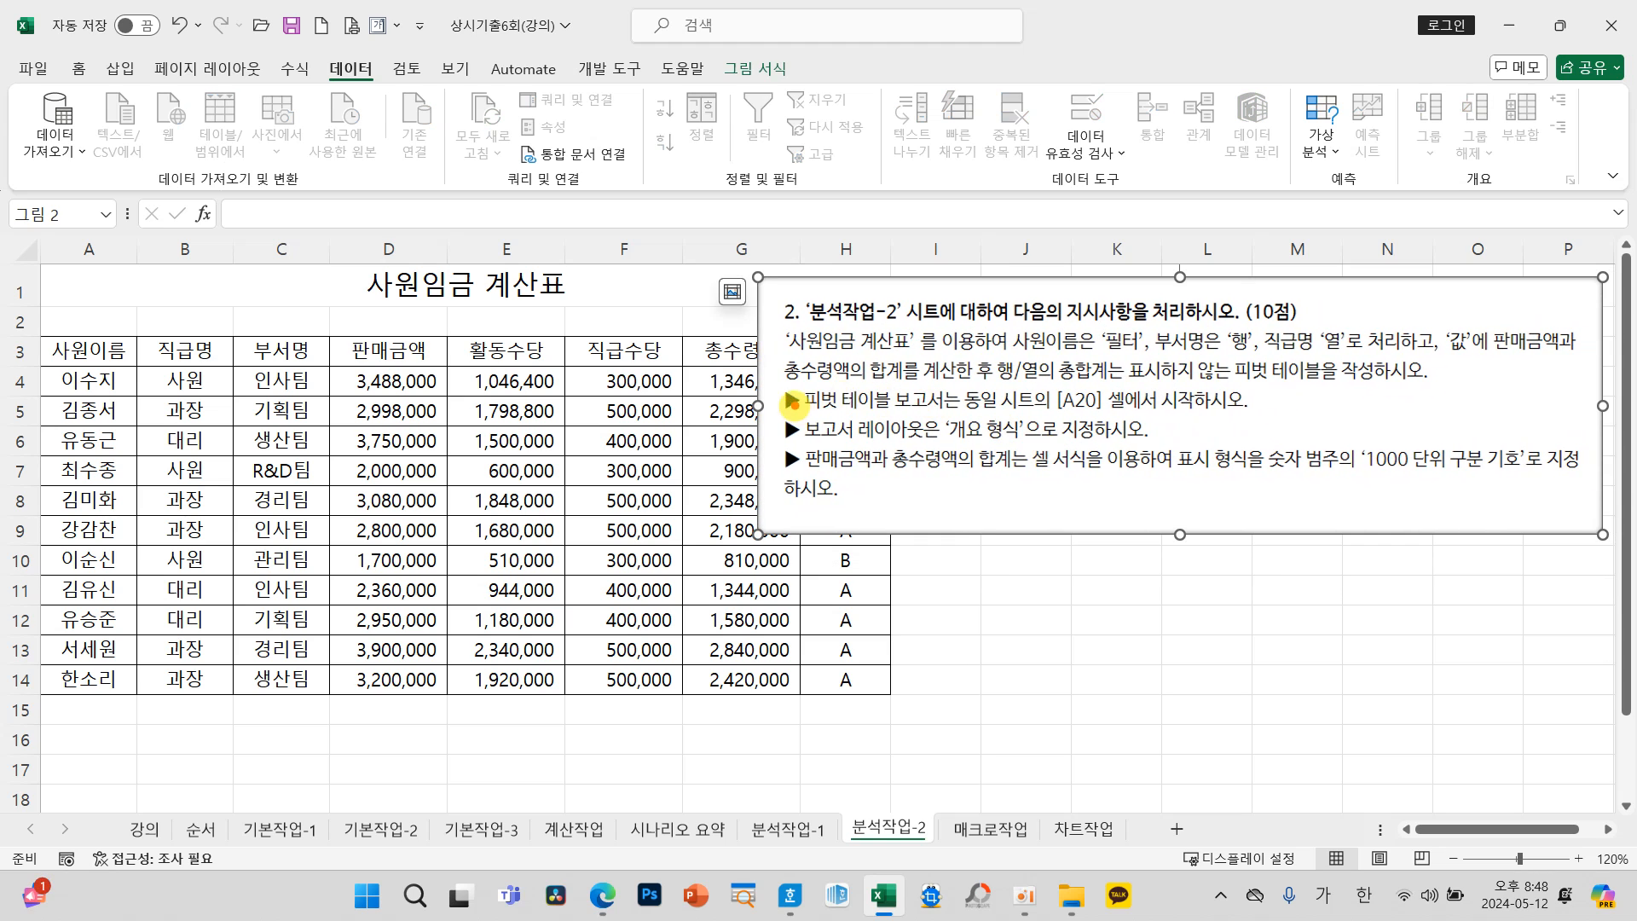
left_click_drag(1029, 381, 1118, 418)
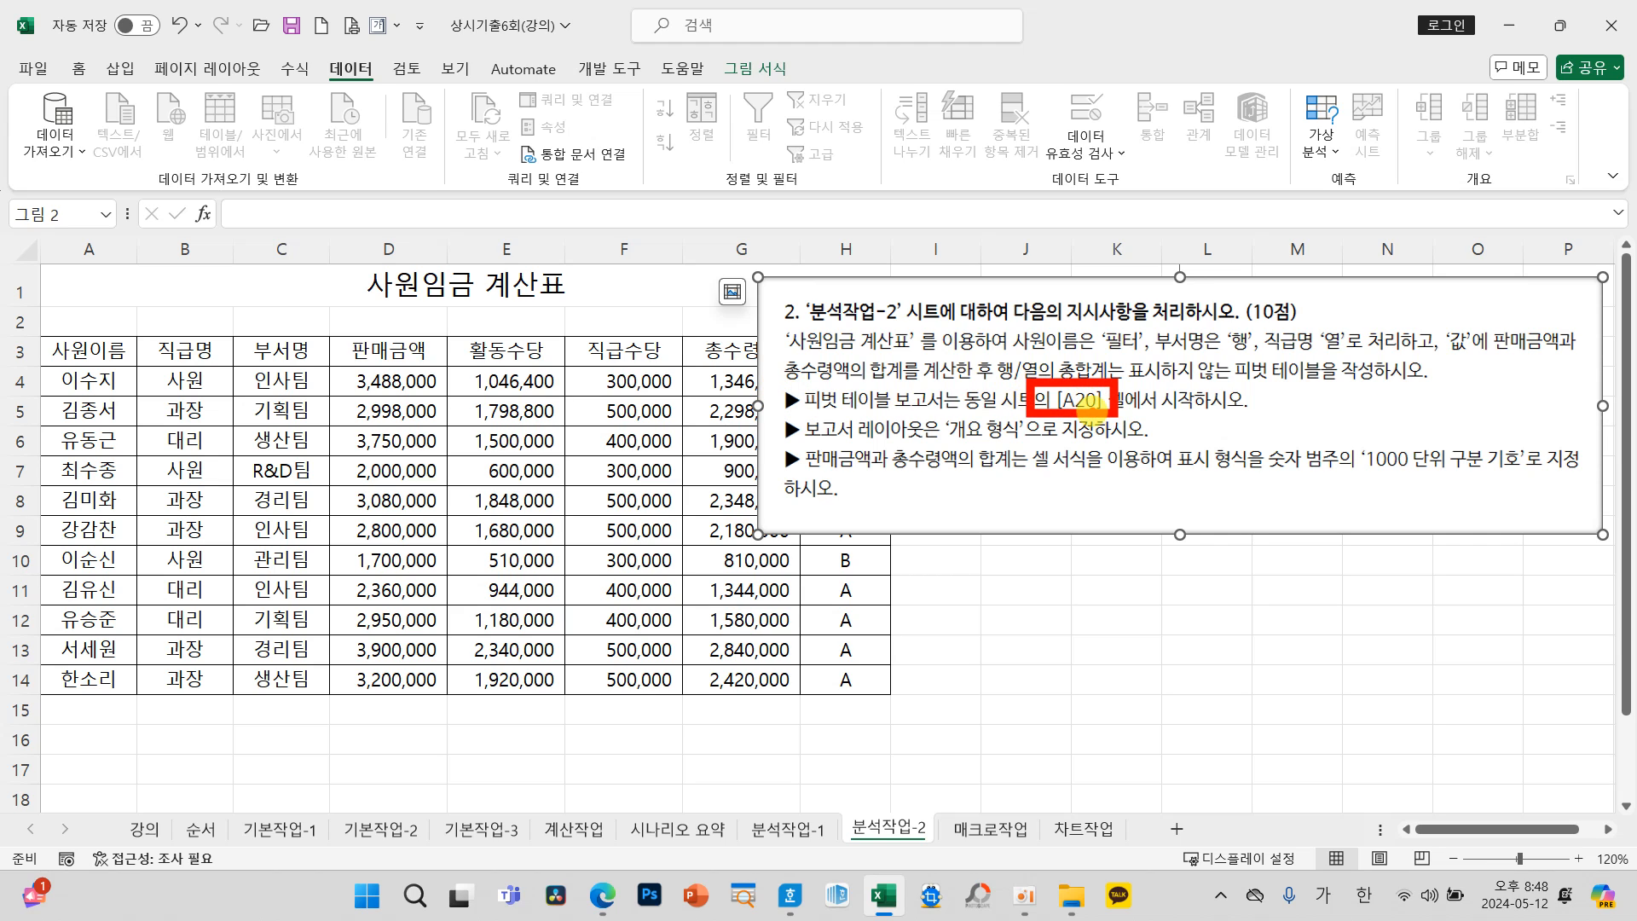
Step: Insert a pivot table from the range A3:H14 into the existing worksheet, starting at cell A20
mouse_move(88, 351)
left_mouse_down()
mouse_move(324, 422)
mouse_move(834, 672)
left_mouse_up()
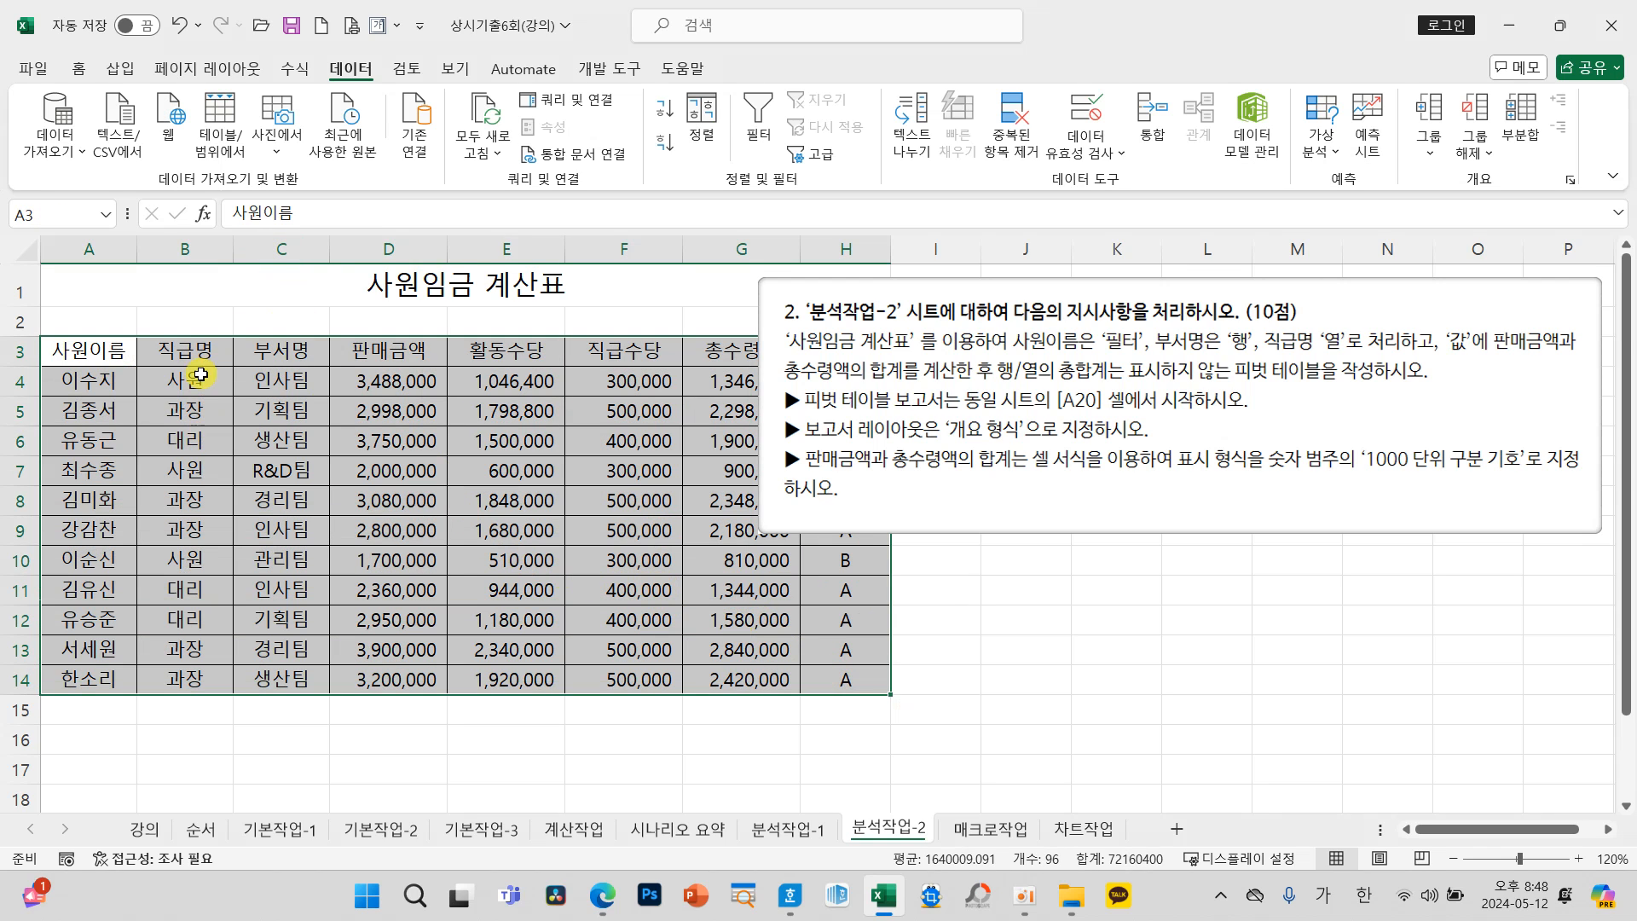
left_click(120, 69)
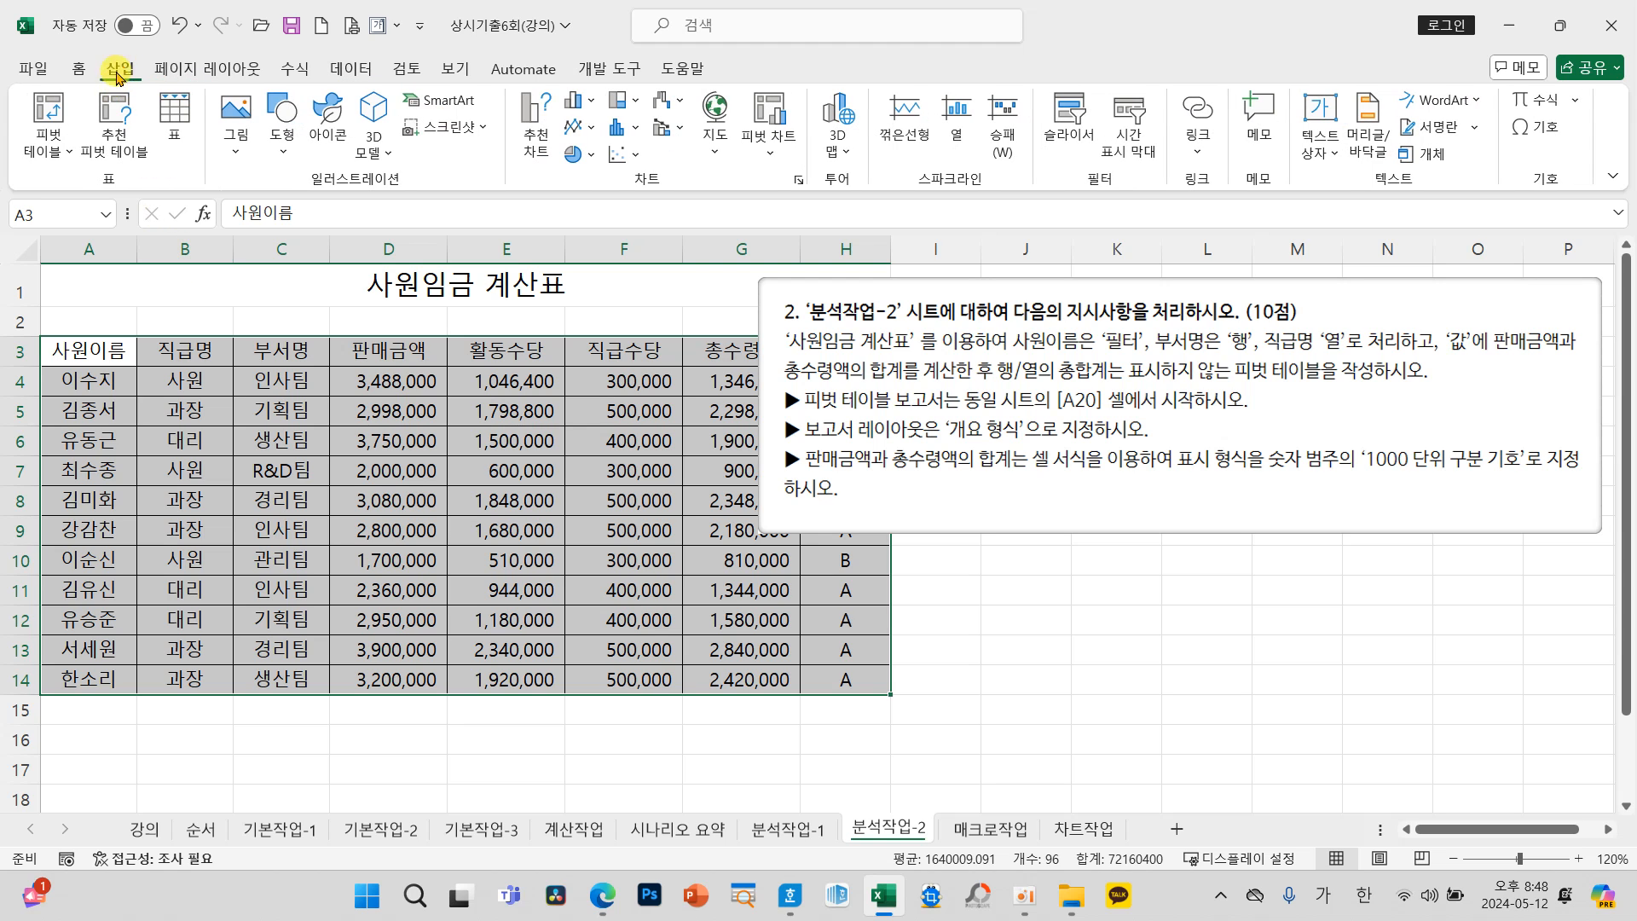
left_click(48, 111)
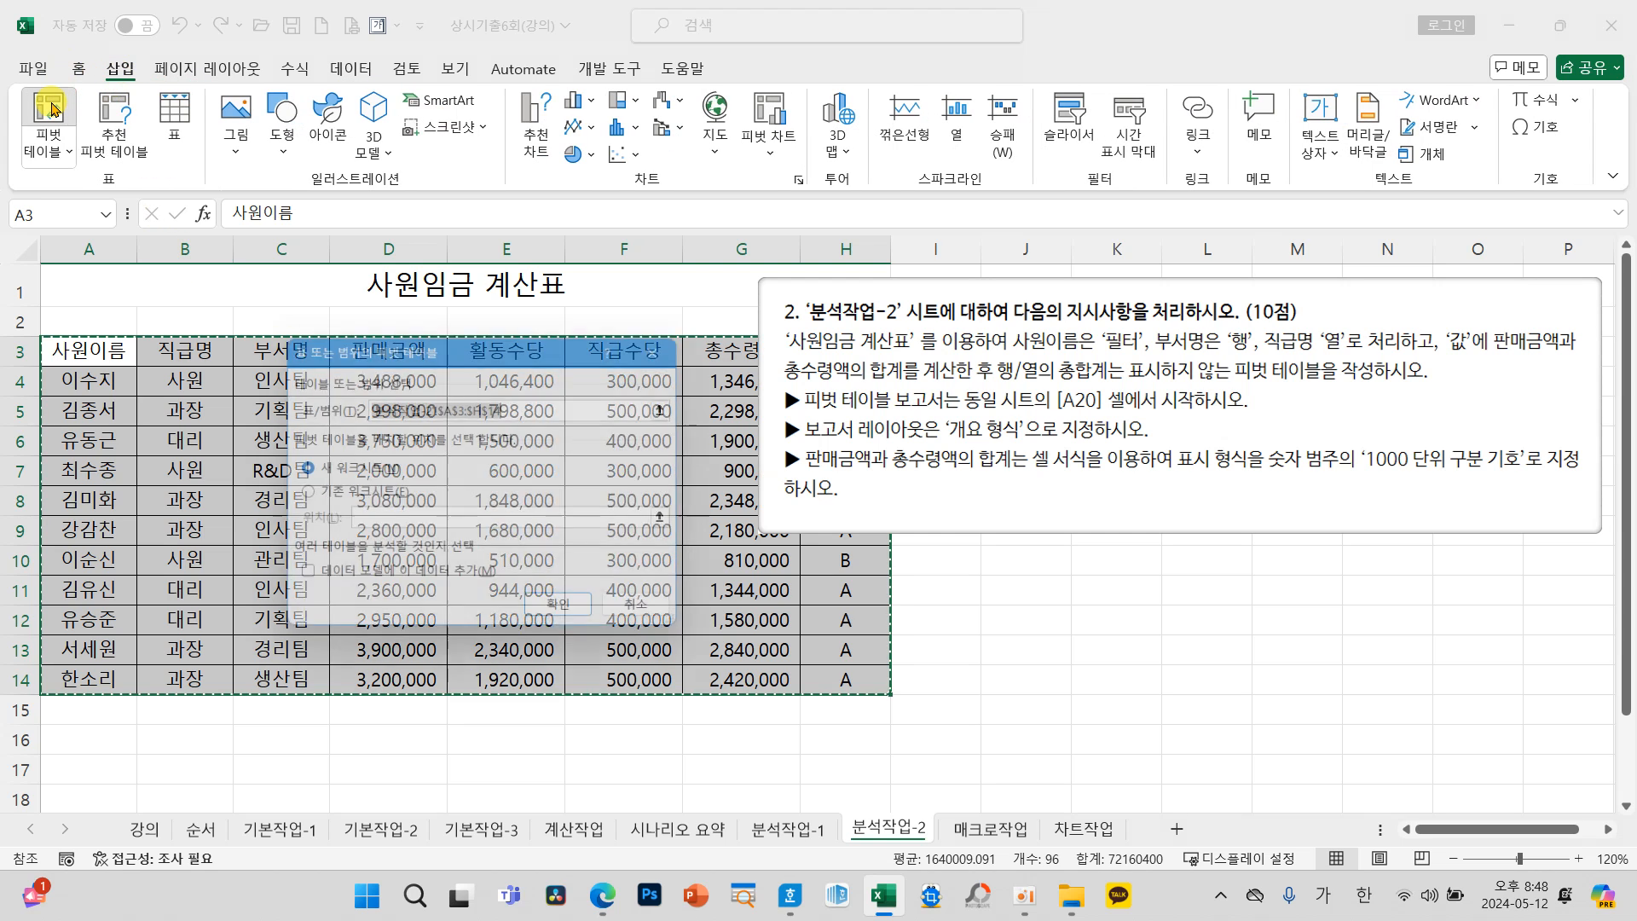
left_click_drag(382, 359, 399, 370)
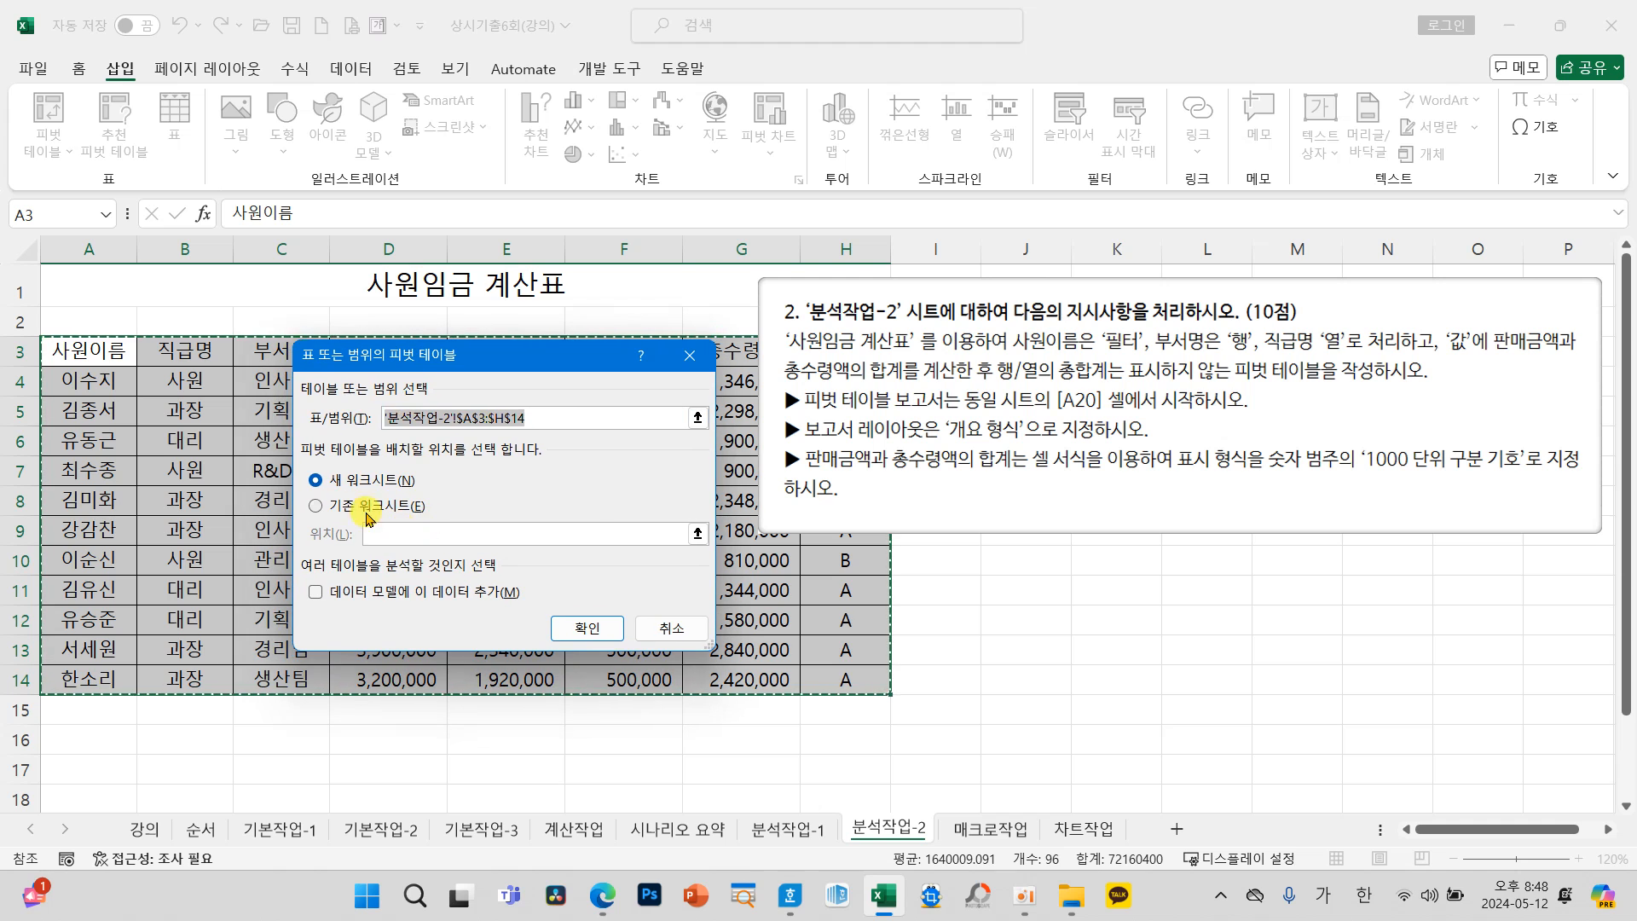
left_click(335, 506)
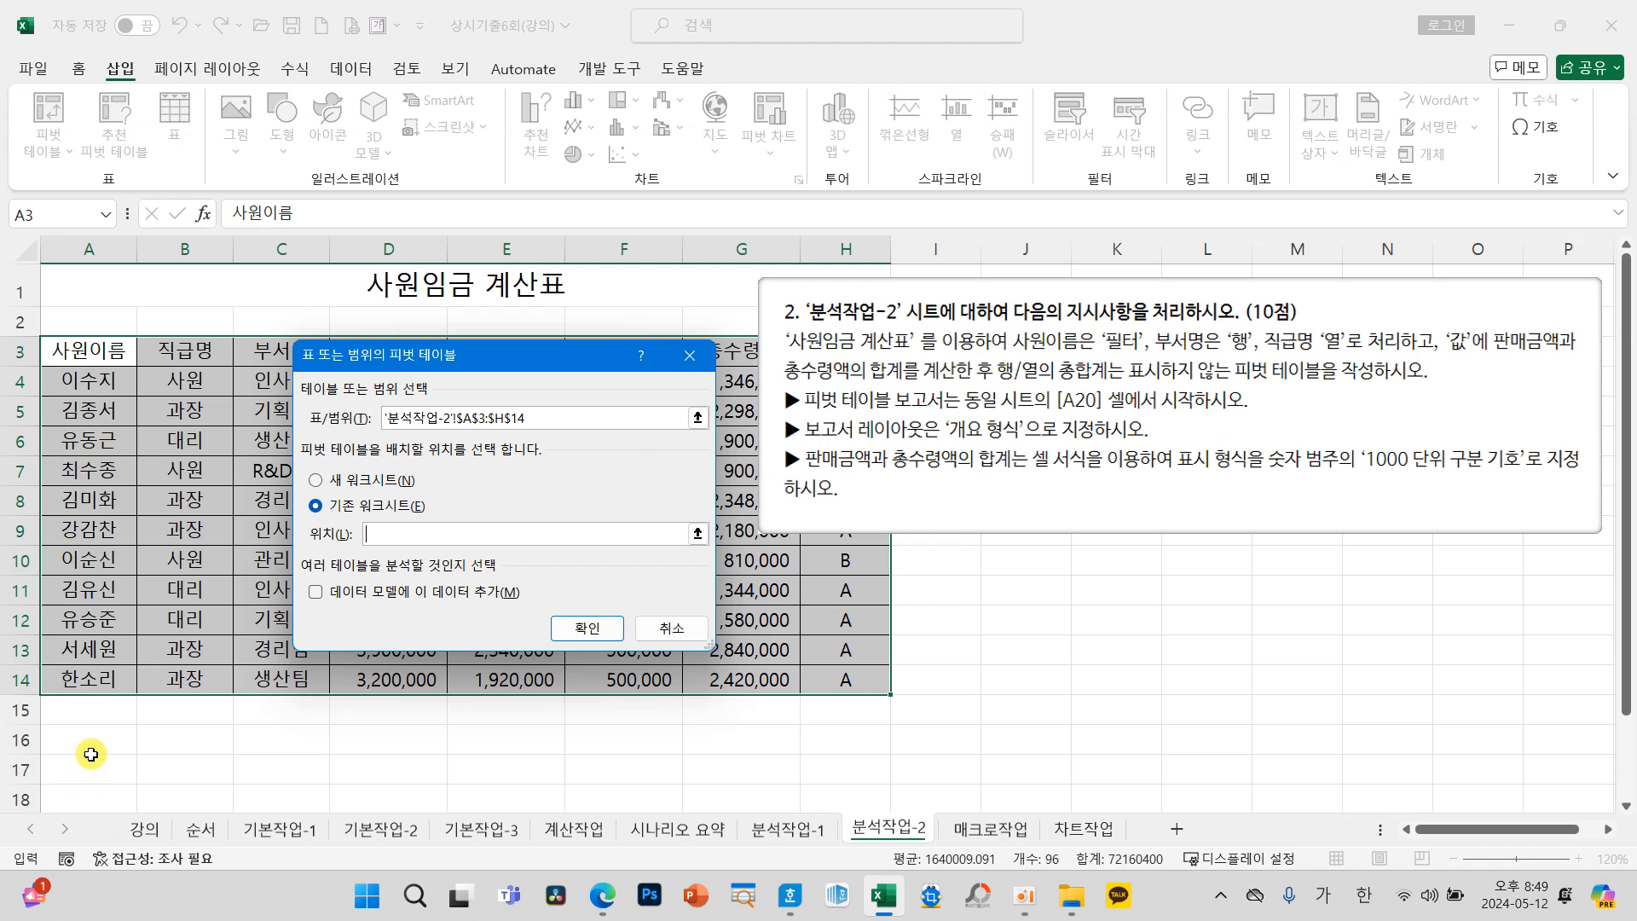
scroll(91, 746, "down", 2)
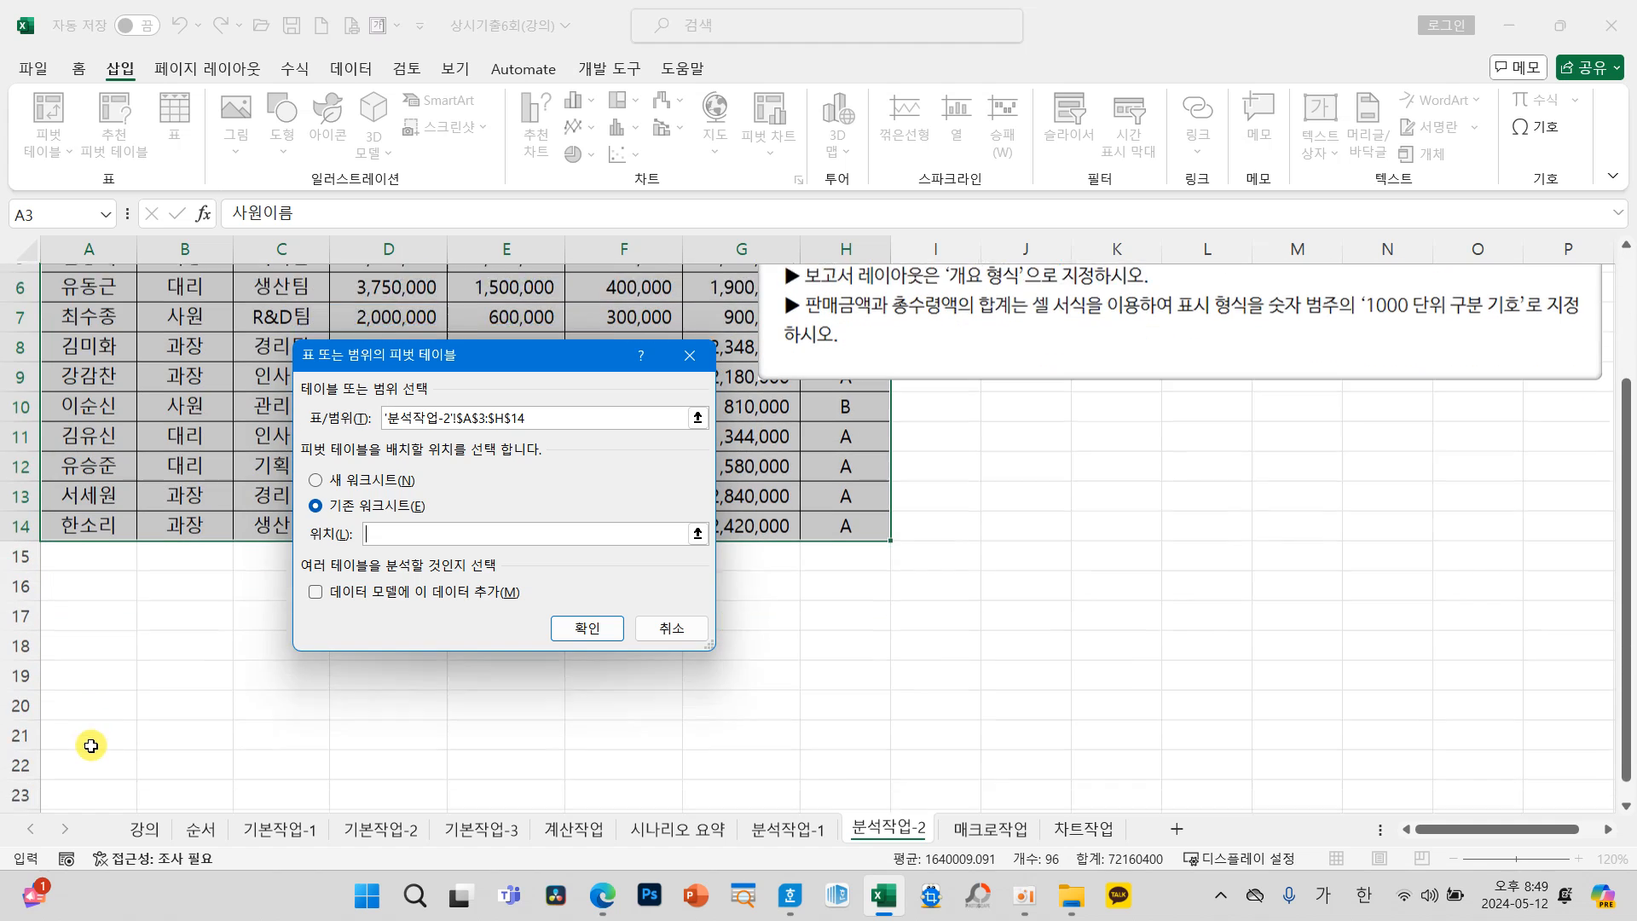
scroll(92, 746, "down", 1)
left_click(80, 680)
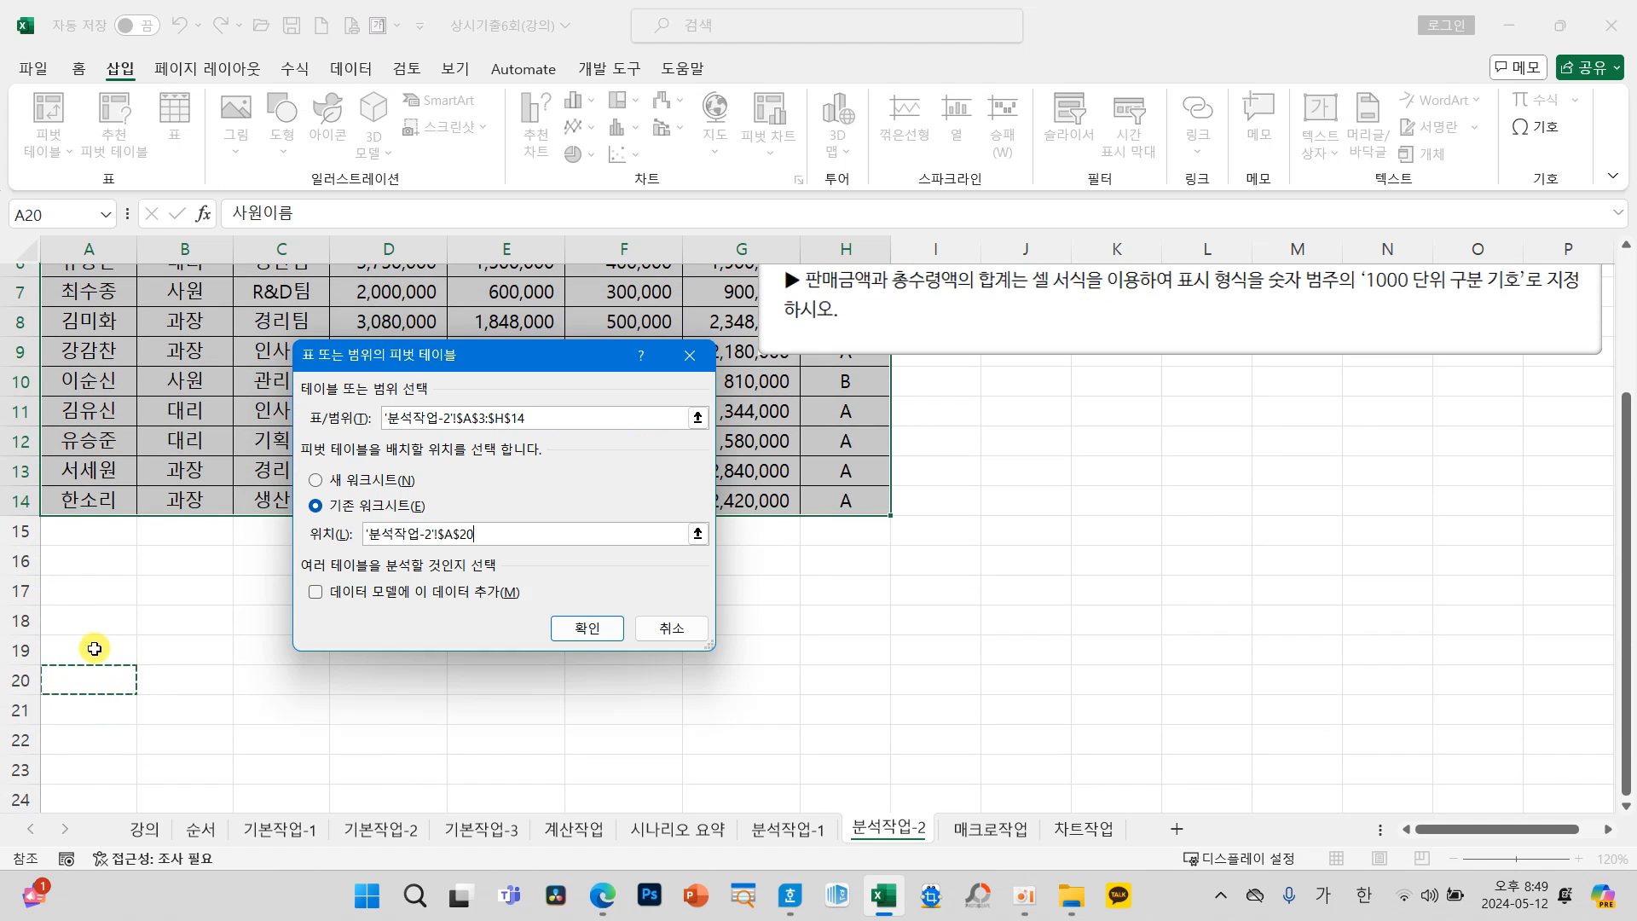
left_click(567, 628)
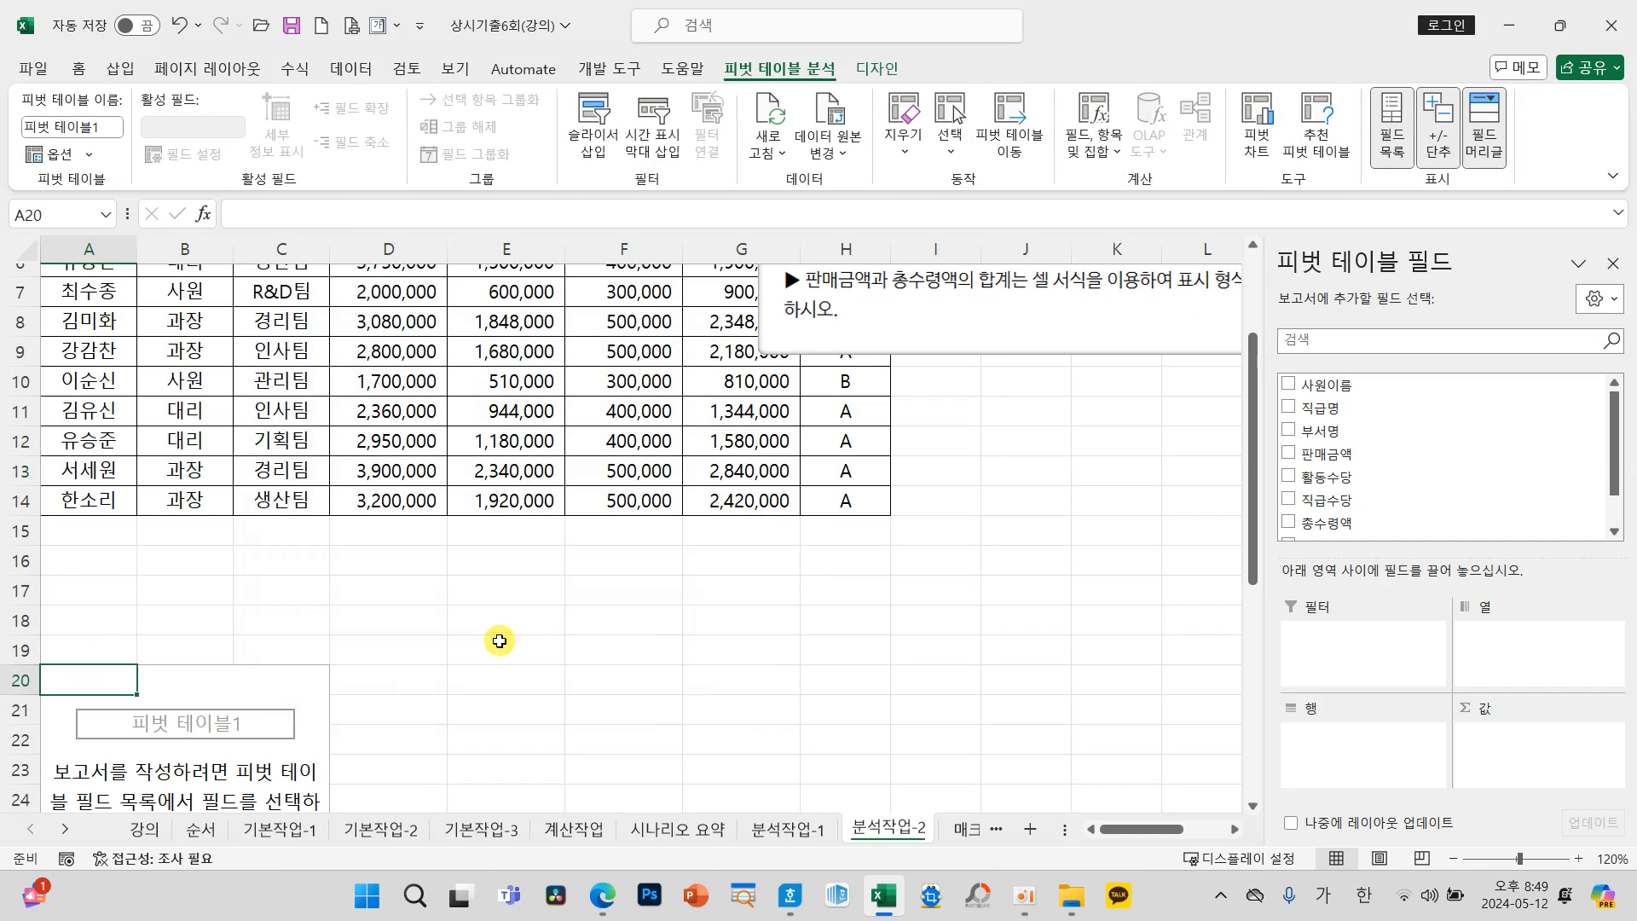
Step: Move the instruction box beside the empty pivot table and reselect the pivot table to show its field list
left_click_drag(867, 313, 353, 581)
scroll(418, 656, "down", 3)
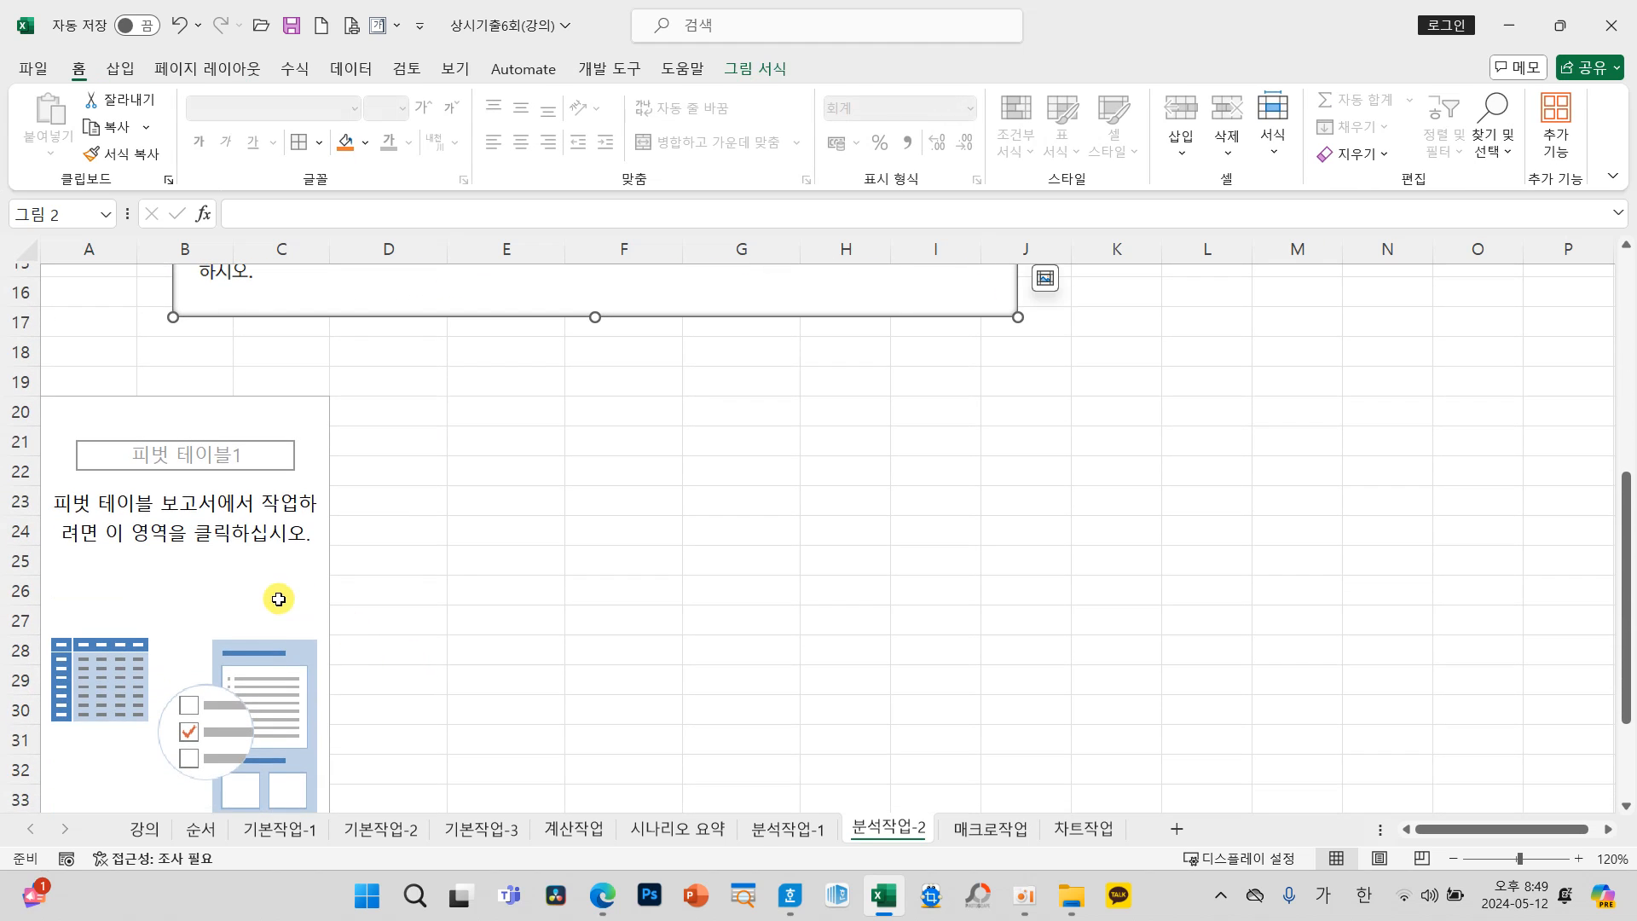
left_click(273, 597)
left_click_drag(494, 292, 683, 665)
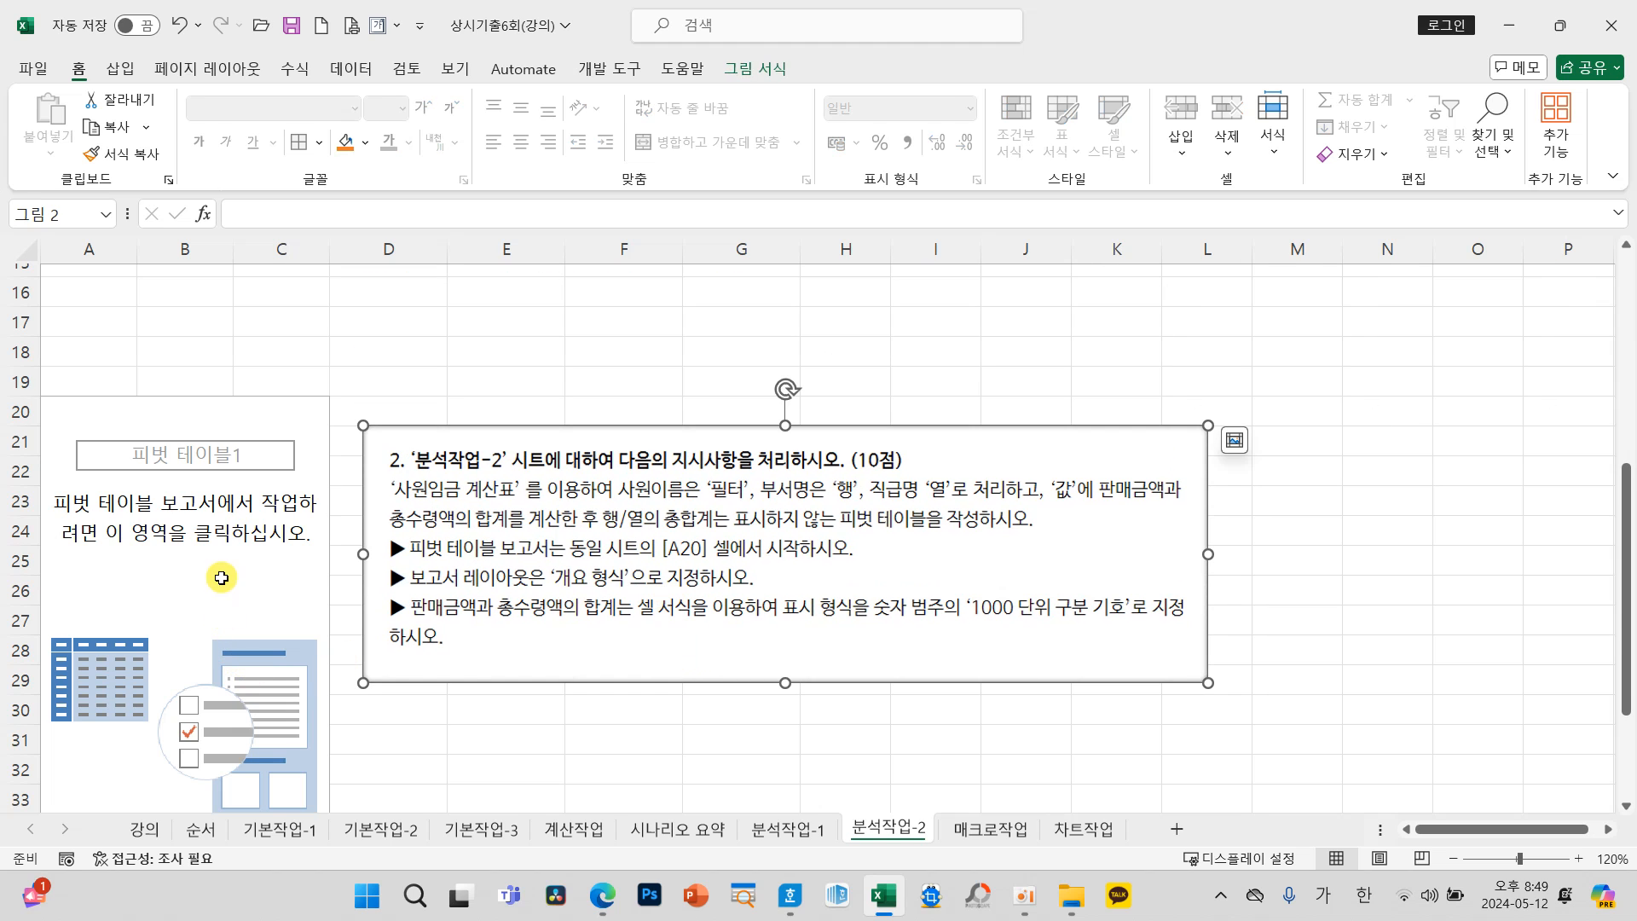
left_click(257, 580)
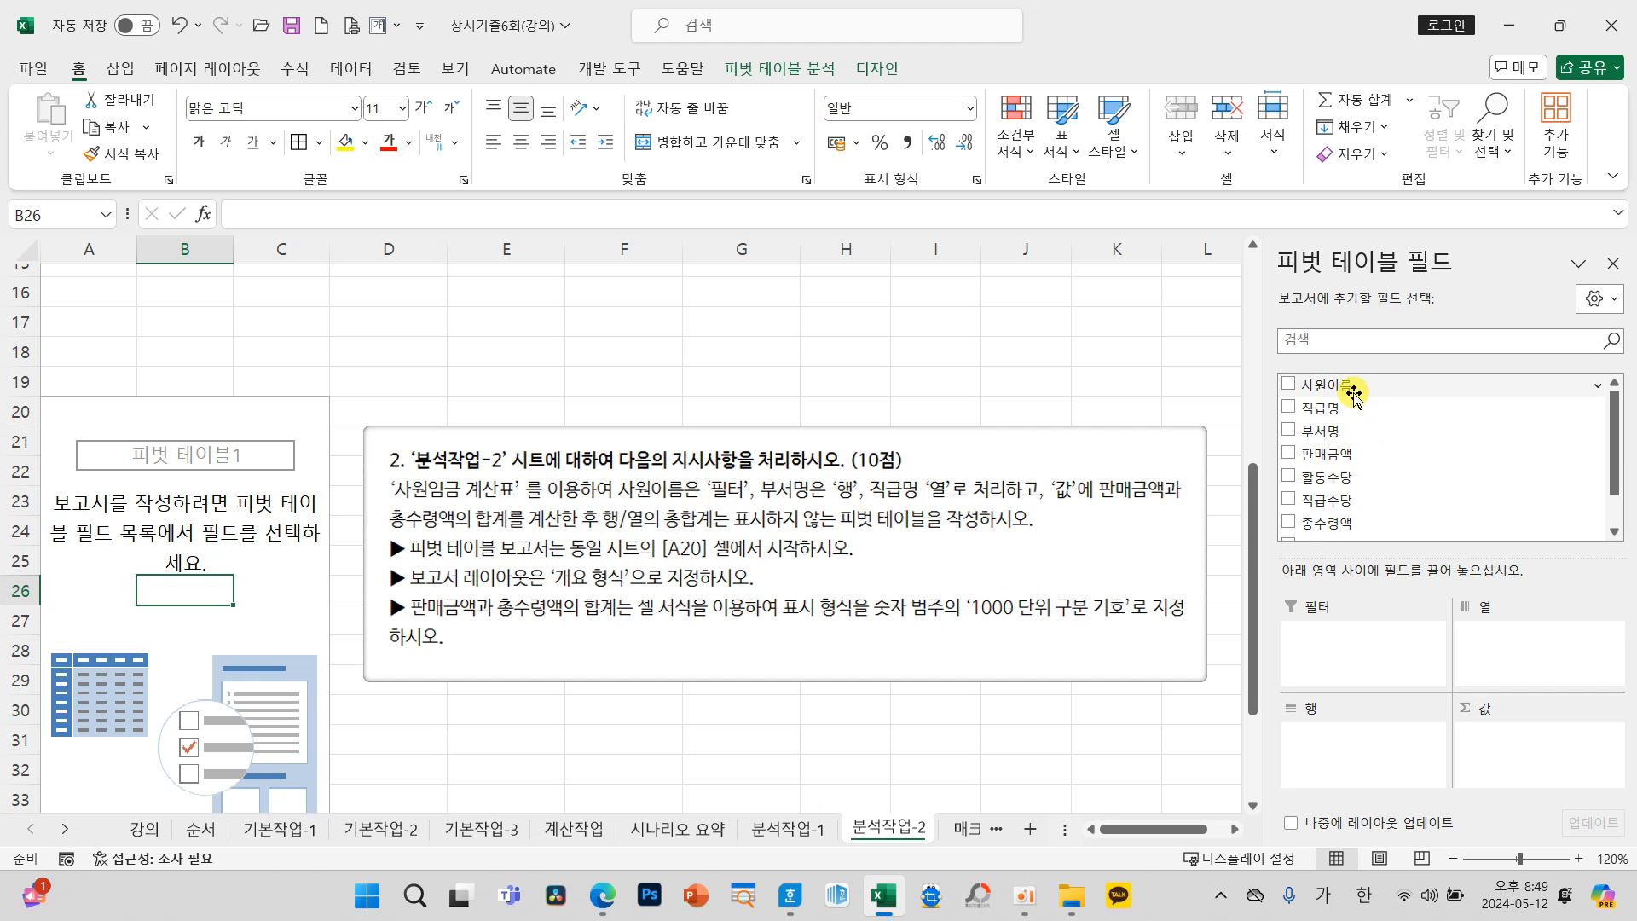
Step: Assign 사원이름 to the pivot table's filter area, 부서명 to the rows and 직급명 to the columns
mouse_move(1345, 618)
left_mouse_down()
mouse_move(1287, 610)
mouse_move(1335, 621)
left_mouse_up()
left_click_drag(1344, 388, 1347, 641)
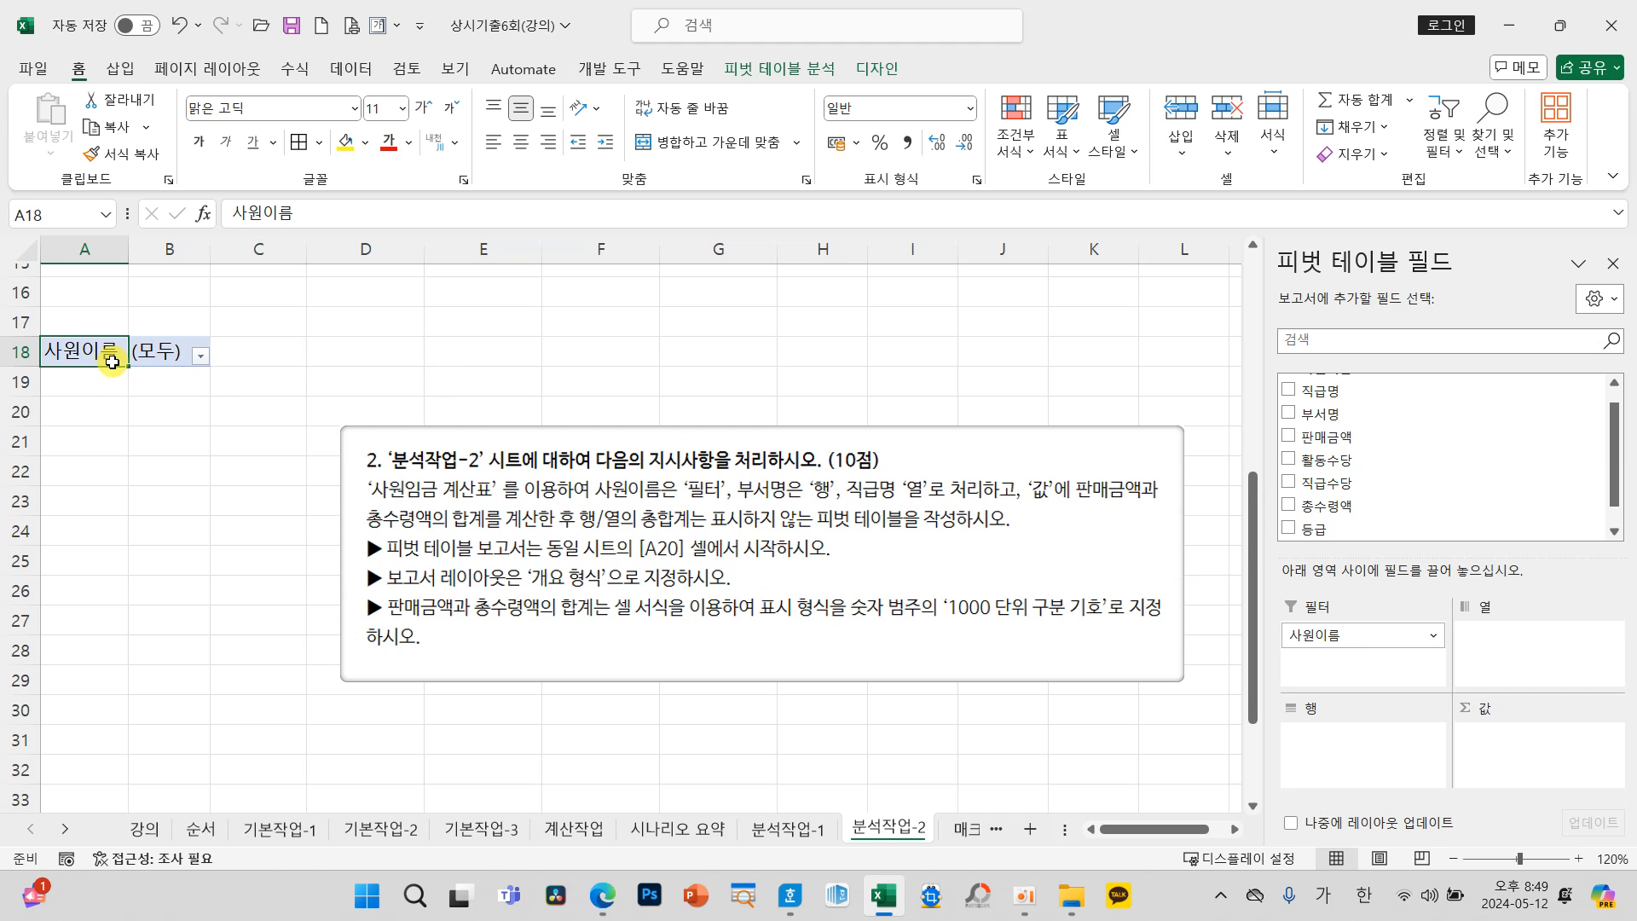
left_click_drag(1330, 415, 1363, 754)
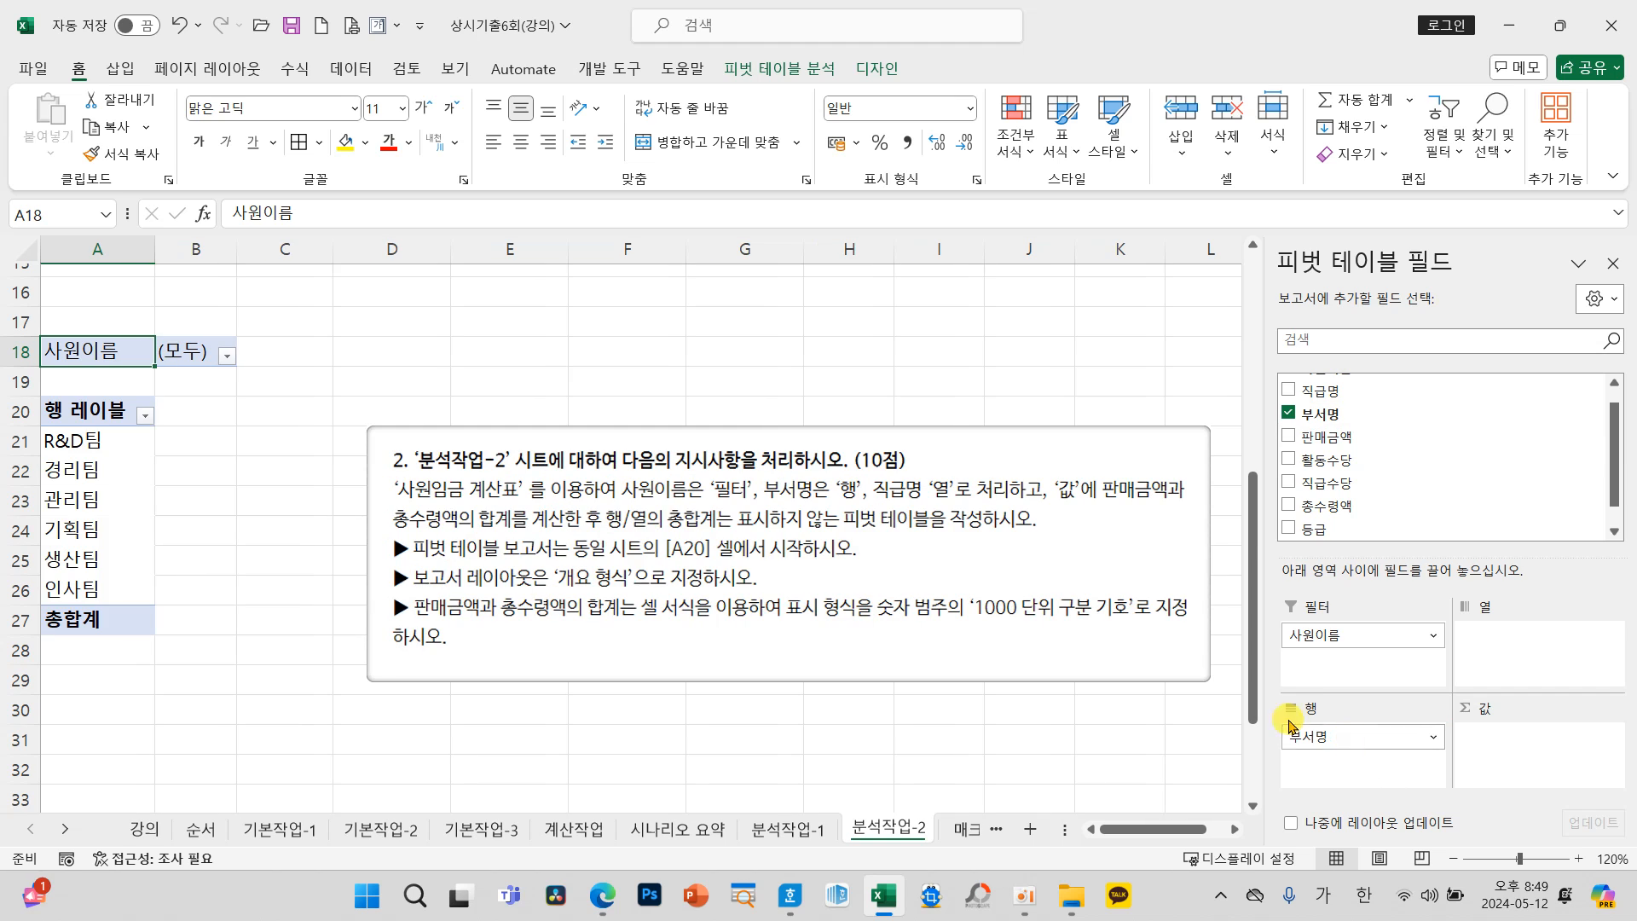
mouse_move(607, 469)
left_mouse_down()
mouse_move(908, 499)
mouse_move(1198, 501)
left_mouse_up()
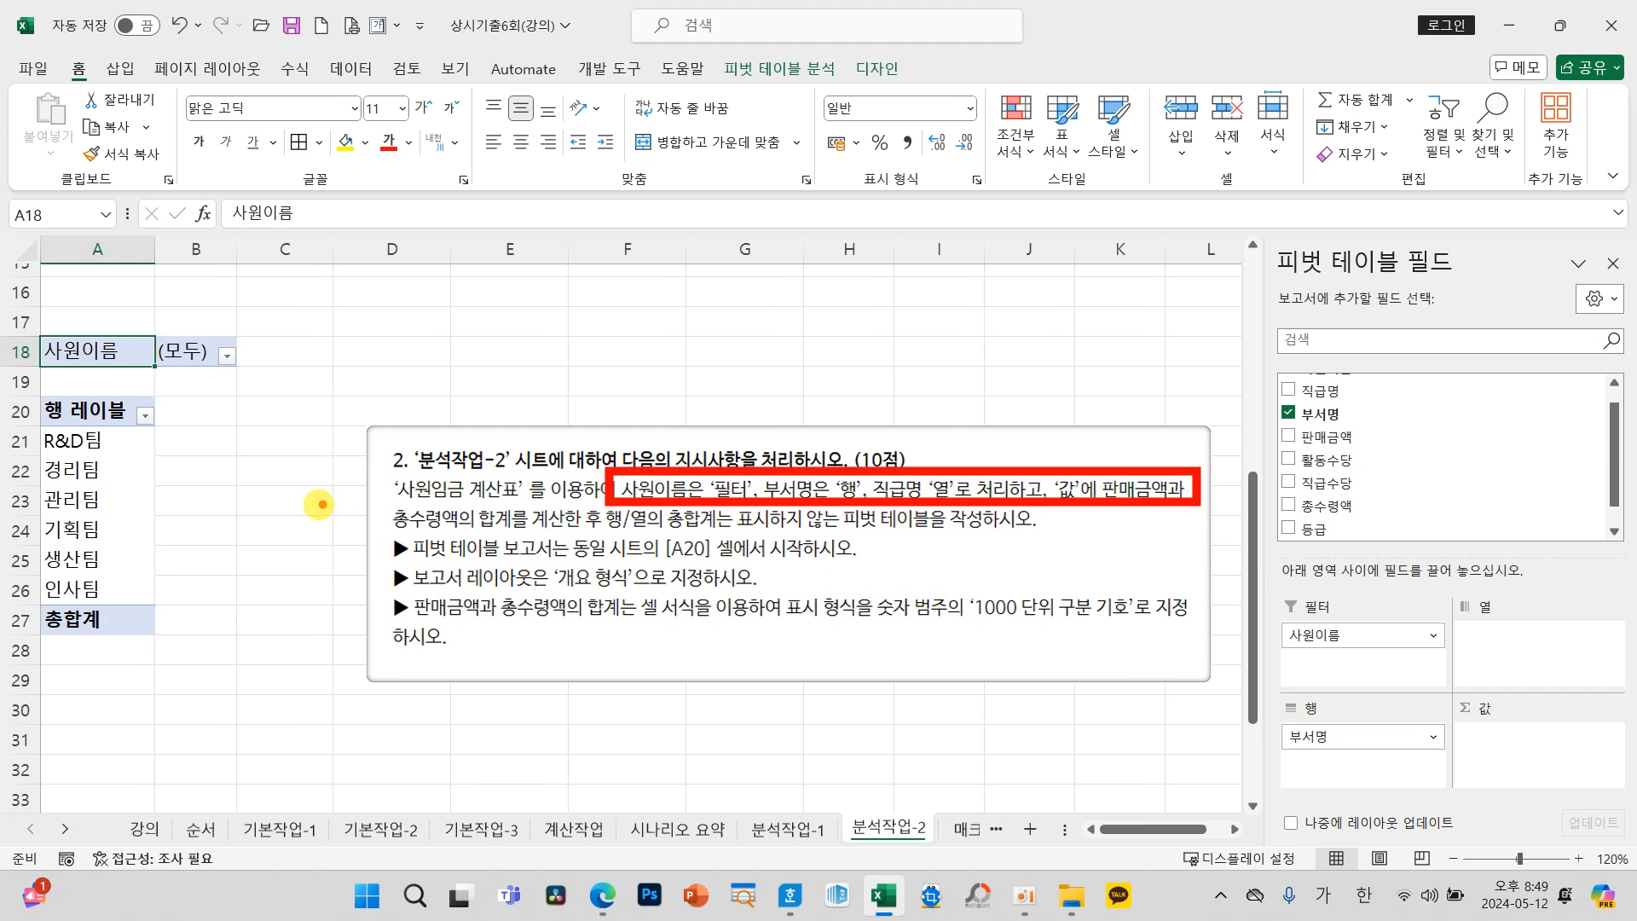
left_click_drag(365, 501, 1042, 537)
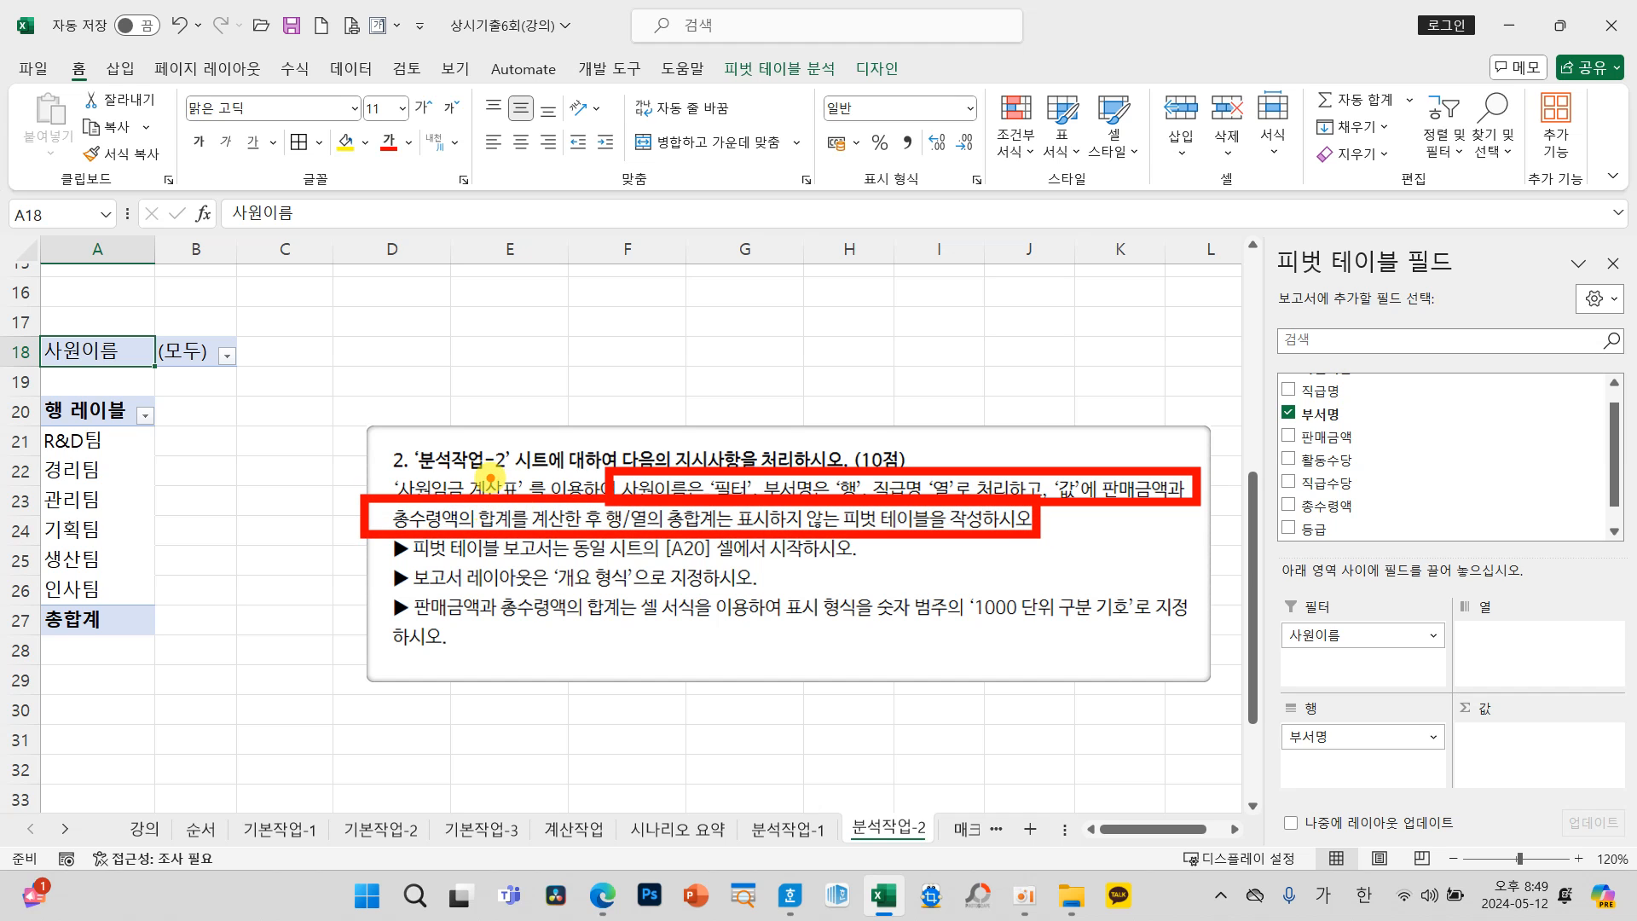
key("Escape")
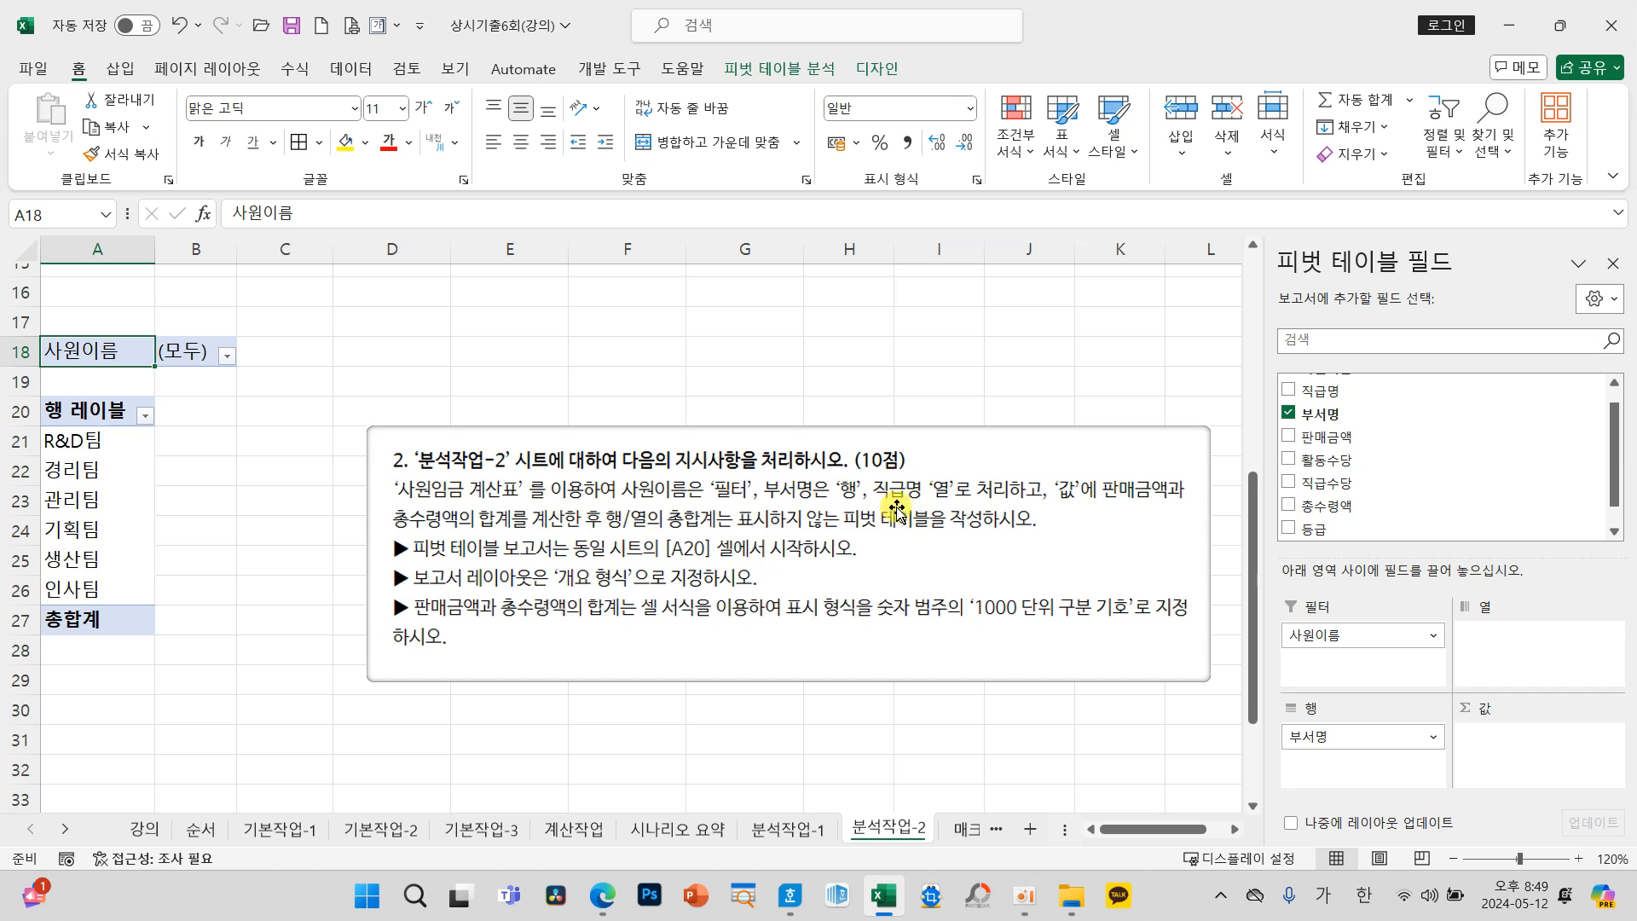
left_click_drag(1349, 390, 1522, 653)
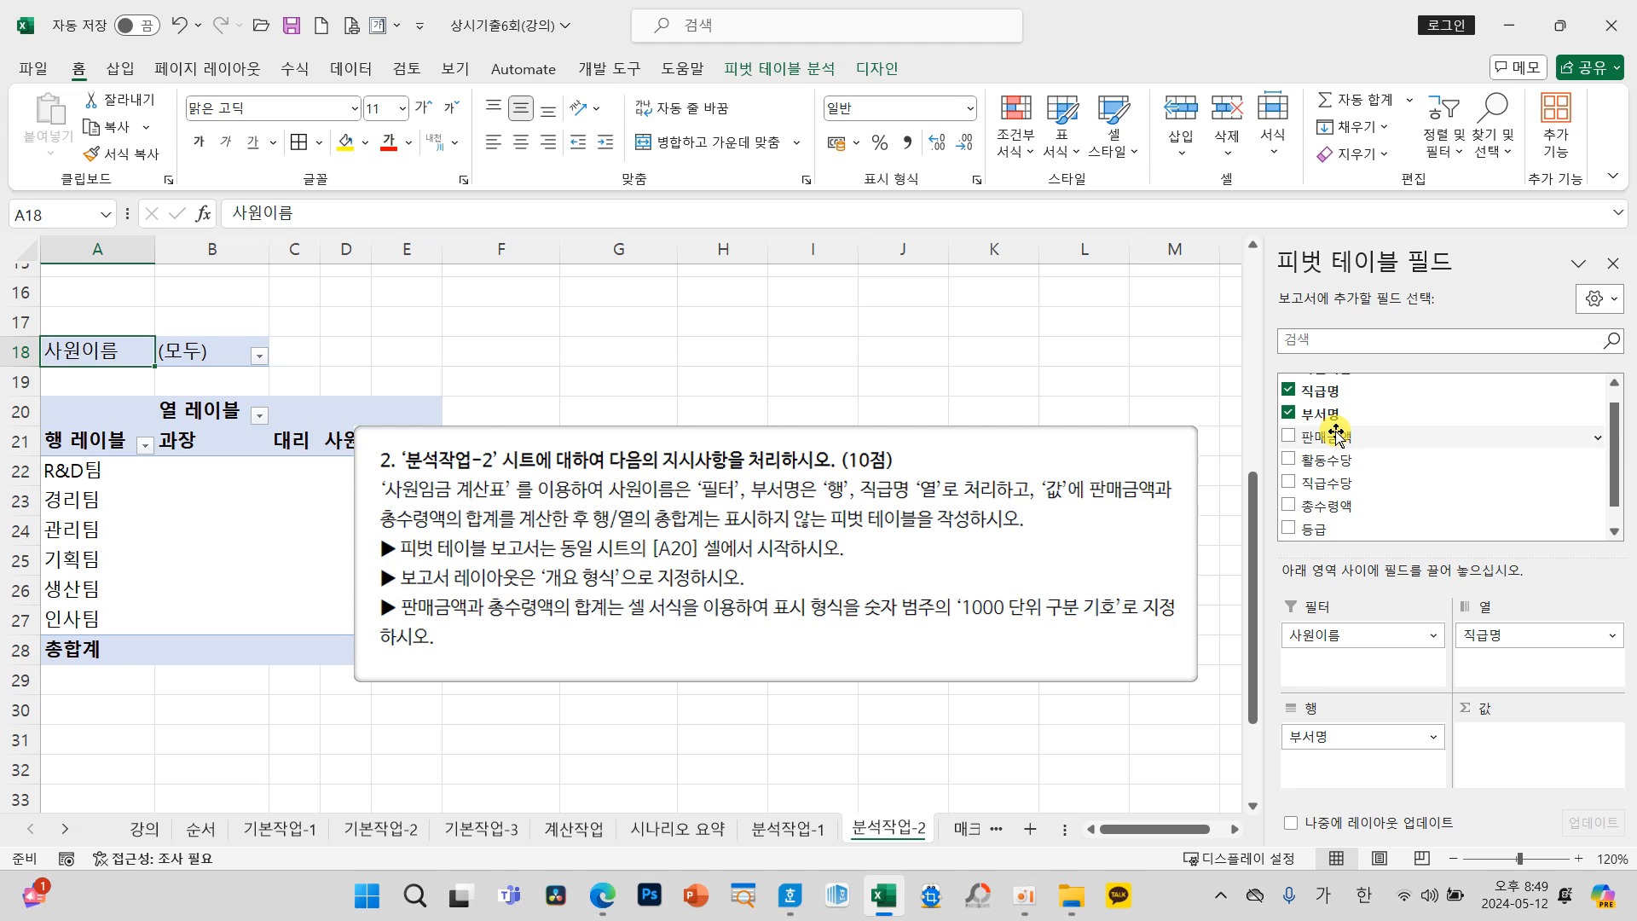
Step: Add 판매금액 and 총수령액 to the pivot table's values area as sums
scroll(1339, 433, "down", 1)
left_click_drag(1355, 424, 1527, 738)
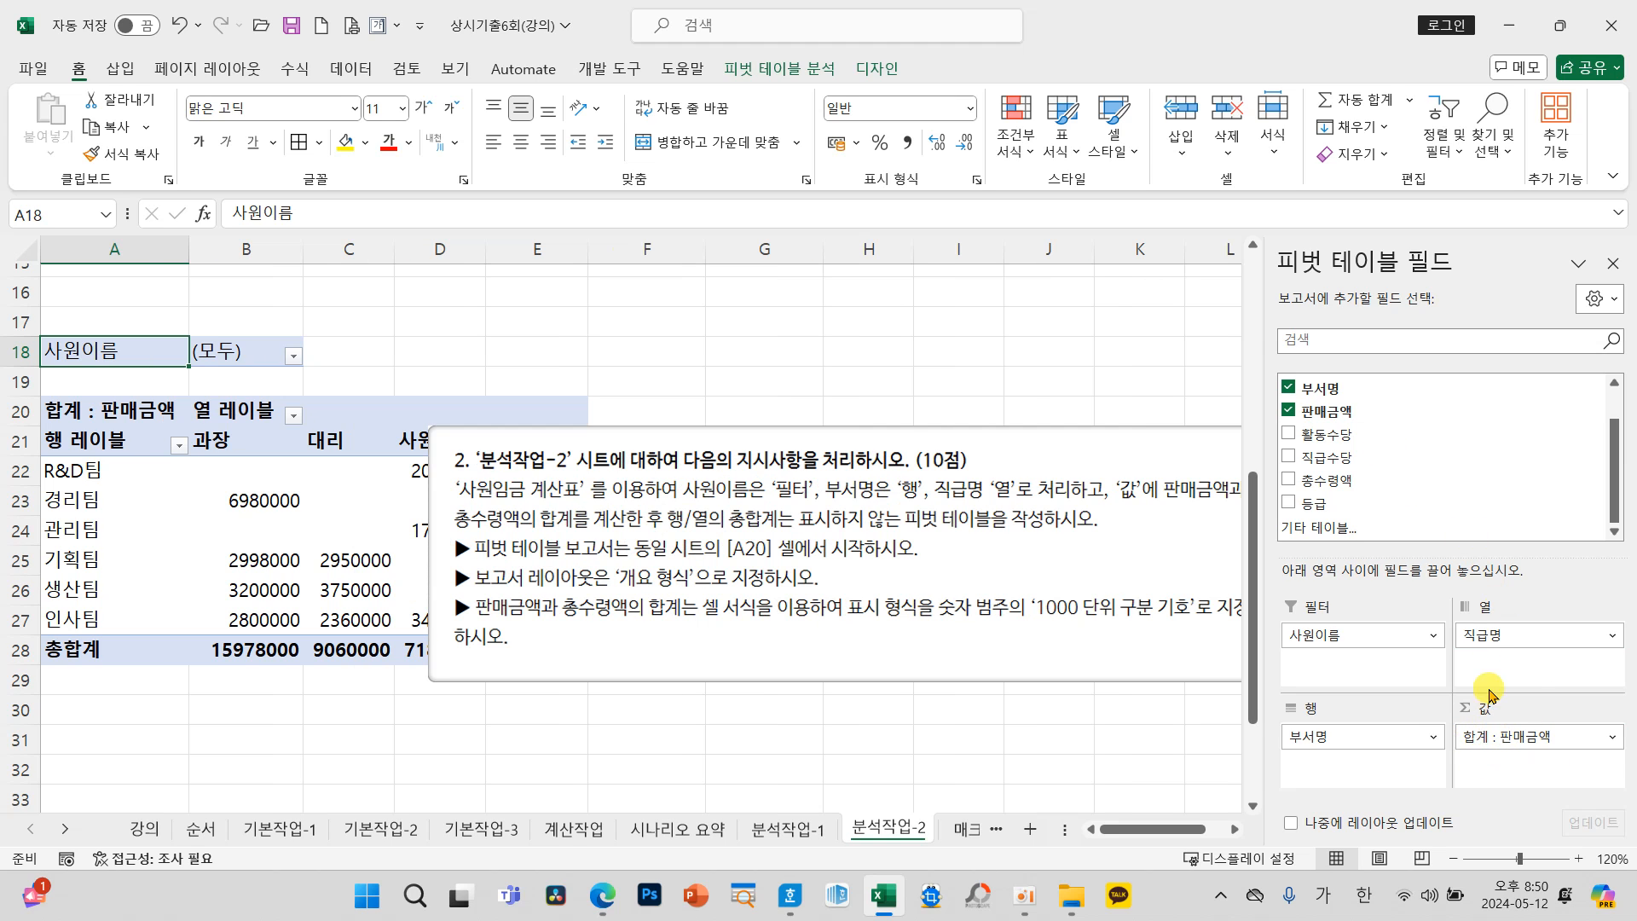
left_click_drag(1356, 482, 1576, 771)
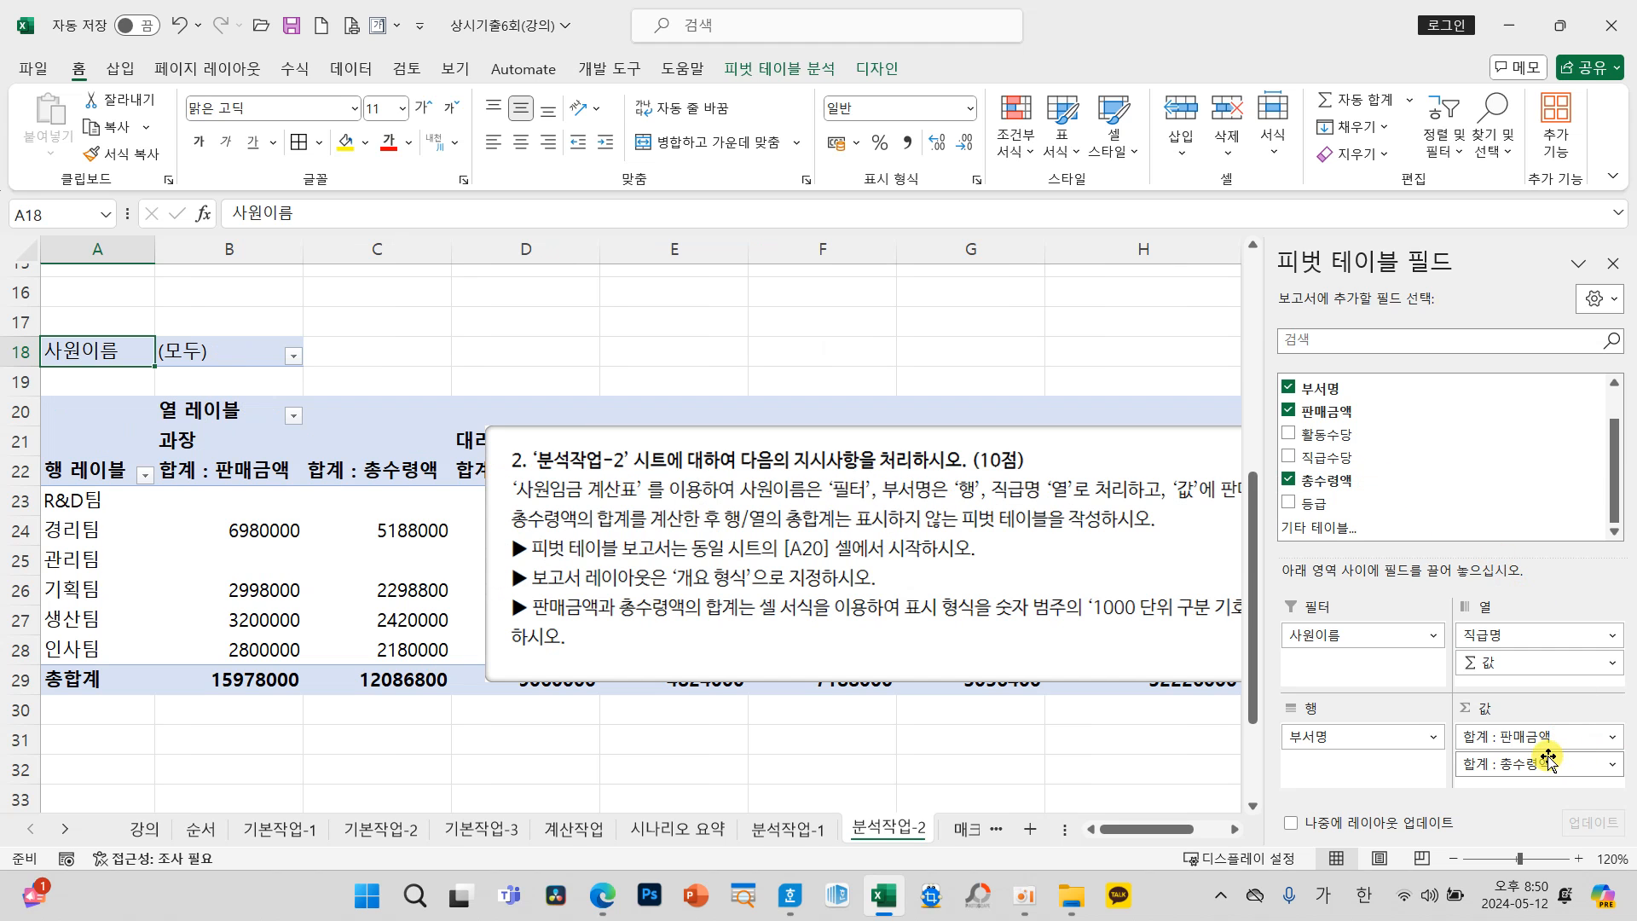
Step: Move the instruction box above the pivot table so the values are uncovered, and select a cell inside the table
left_click_drag(911, 439, 796, 205)
scroll(793, 537, "up", 3)
left_click_drag(853, 734, 837, 415)
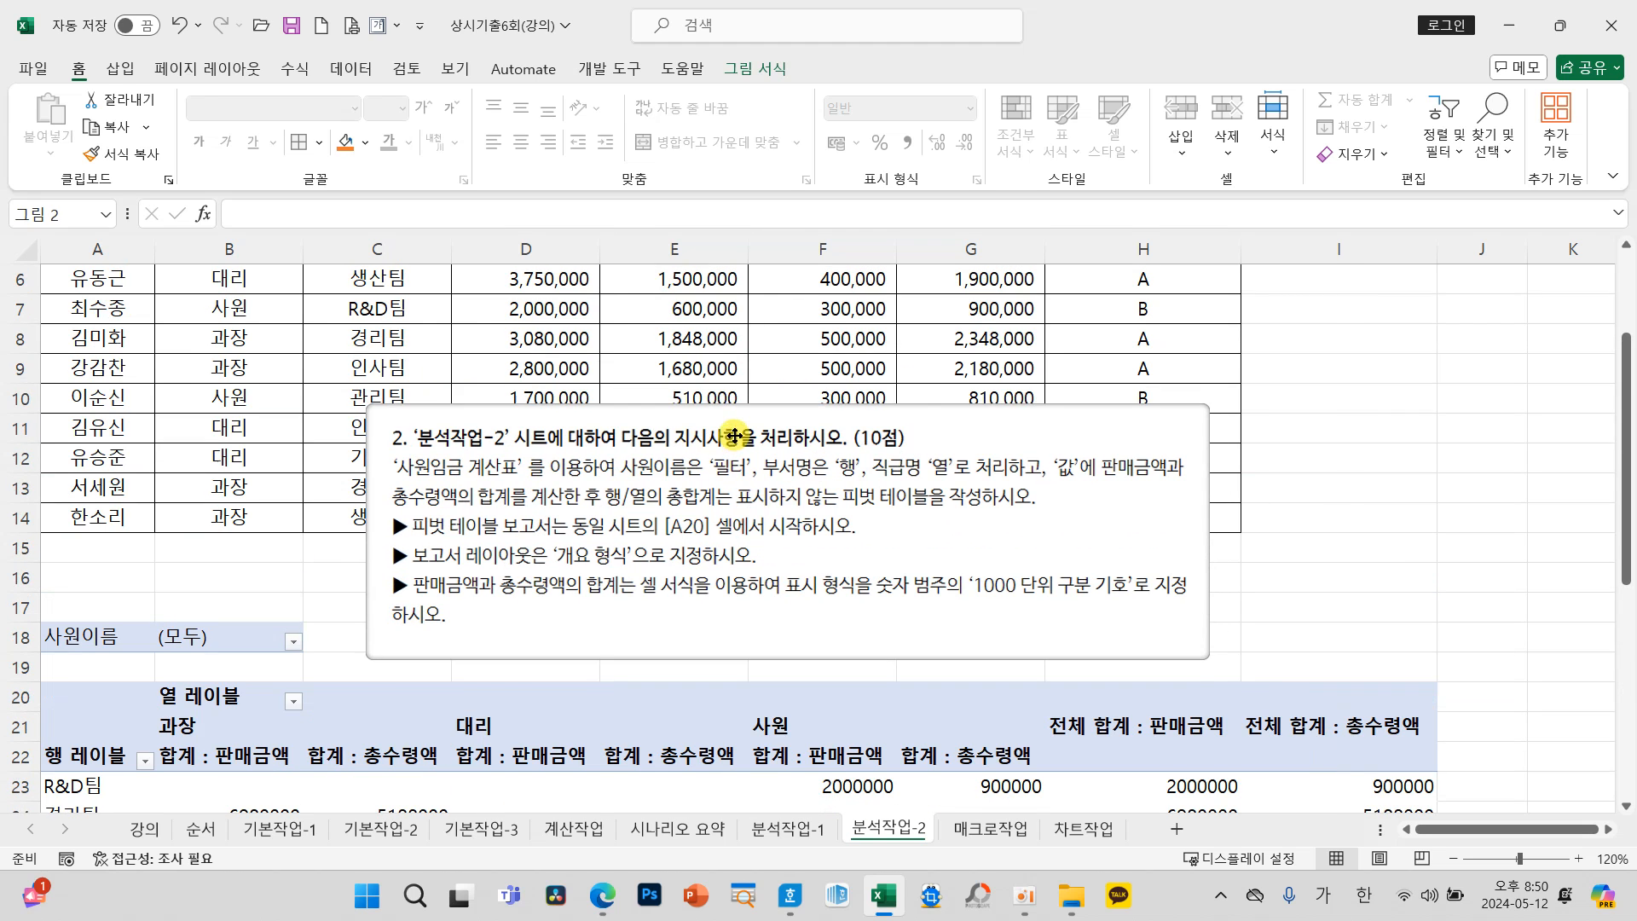
scroll(751, 609, "down", 2)
left_click(726, 642)
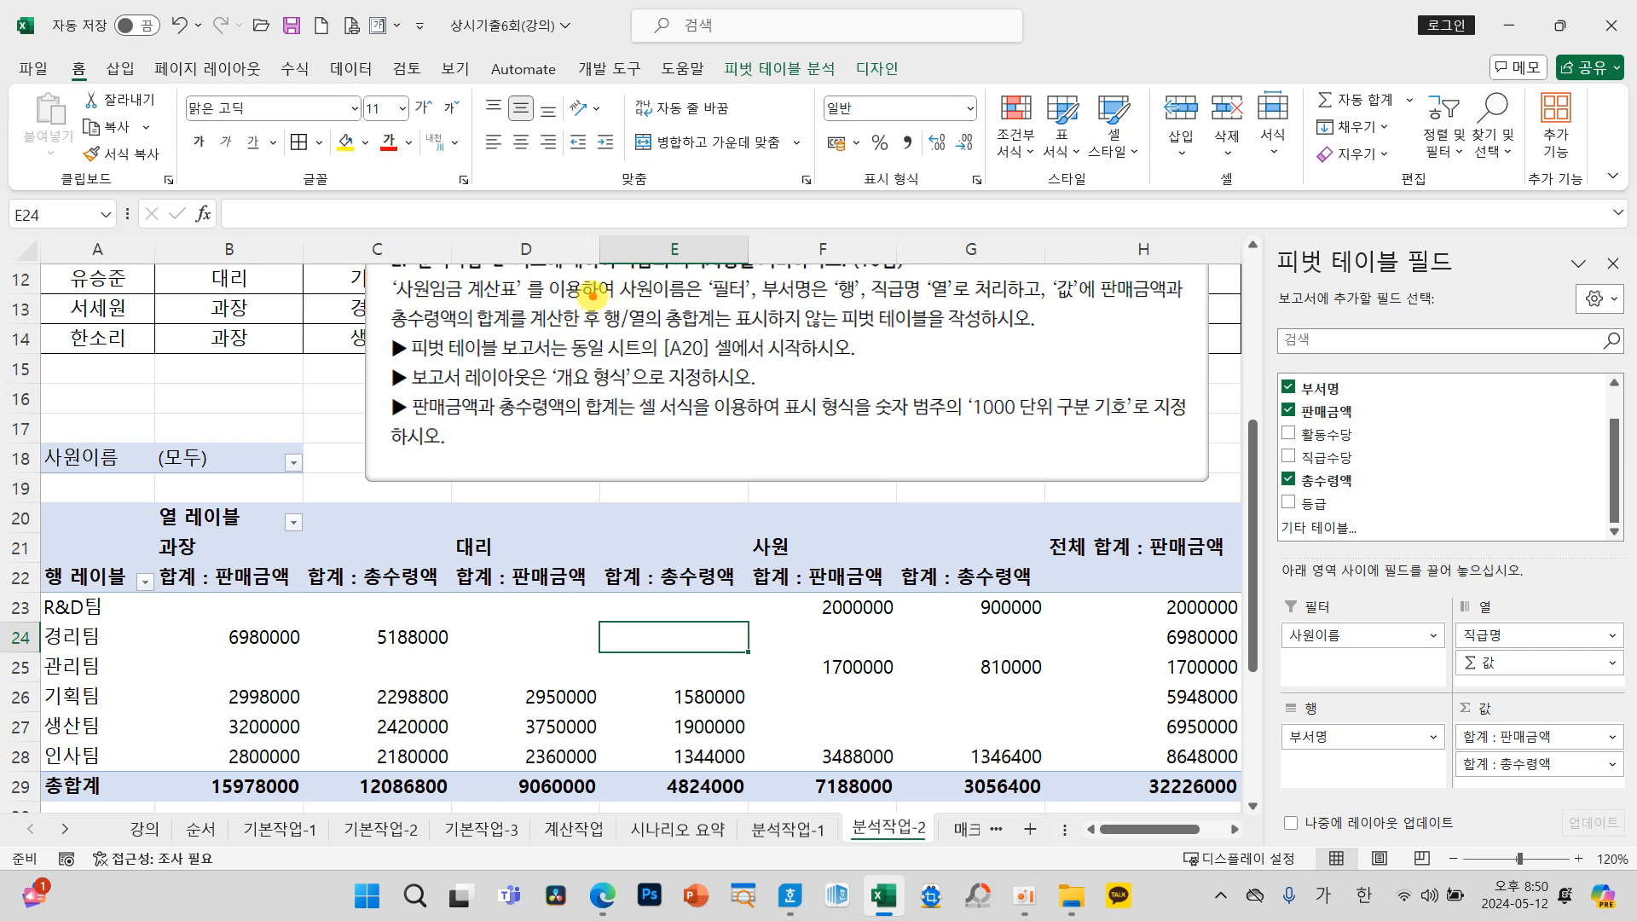
mouse_move(586, 290)
left_mouse_down()
mouse_move(658, 329)
mouse_move(887, 337)
mouse_move(853, 336)
left_mouse_up()
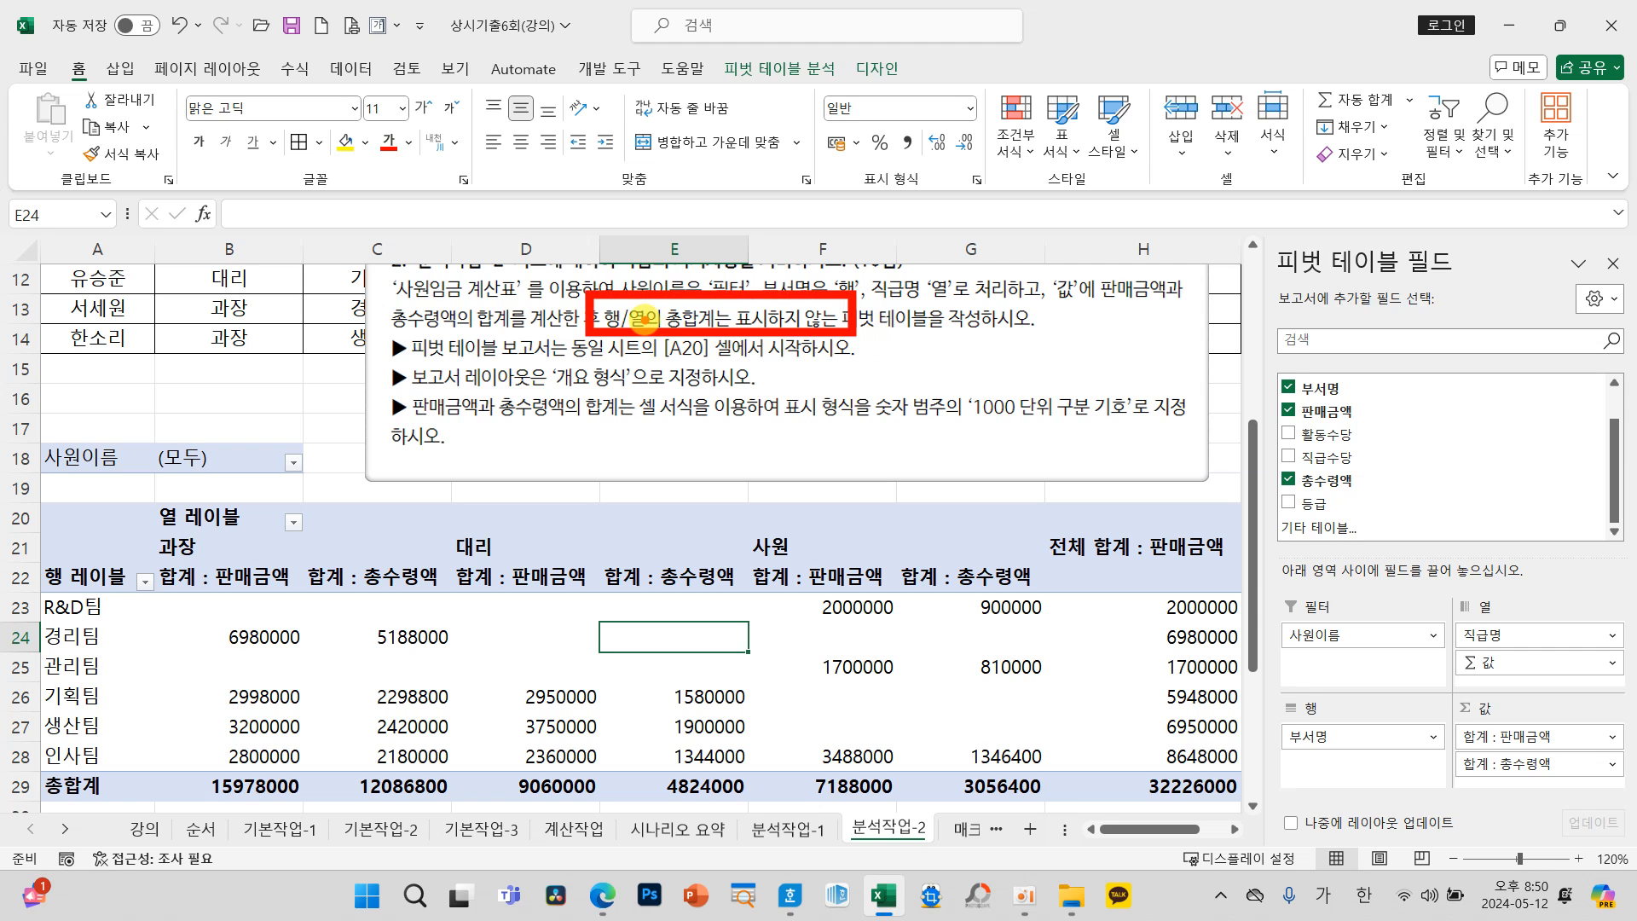
mouse_move(1177, 560)
left_mouse_down()
mouse_move(1134, 759)
mouse_move(1211, 618)
mouse_move(1168, 562)
left_mouse_up()
mouse_move(631, 776)
left_mouse_down()
mouse_move(290, 810)
mouse_move(989, 771)
mouse_move(588, 768)
mouse_move(608, 769)
left_mouse_up()
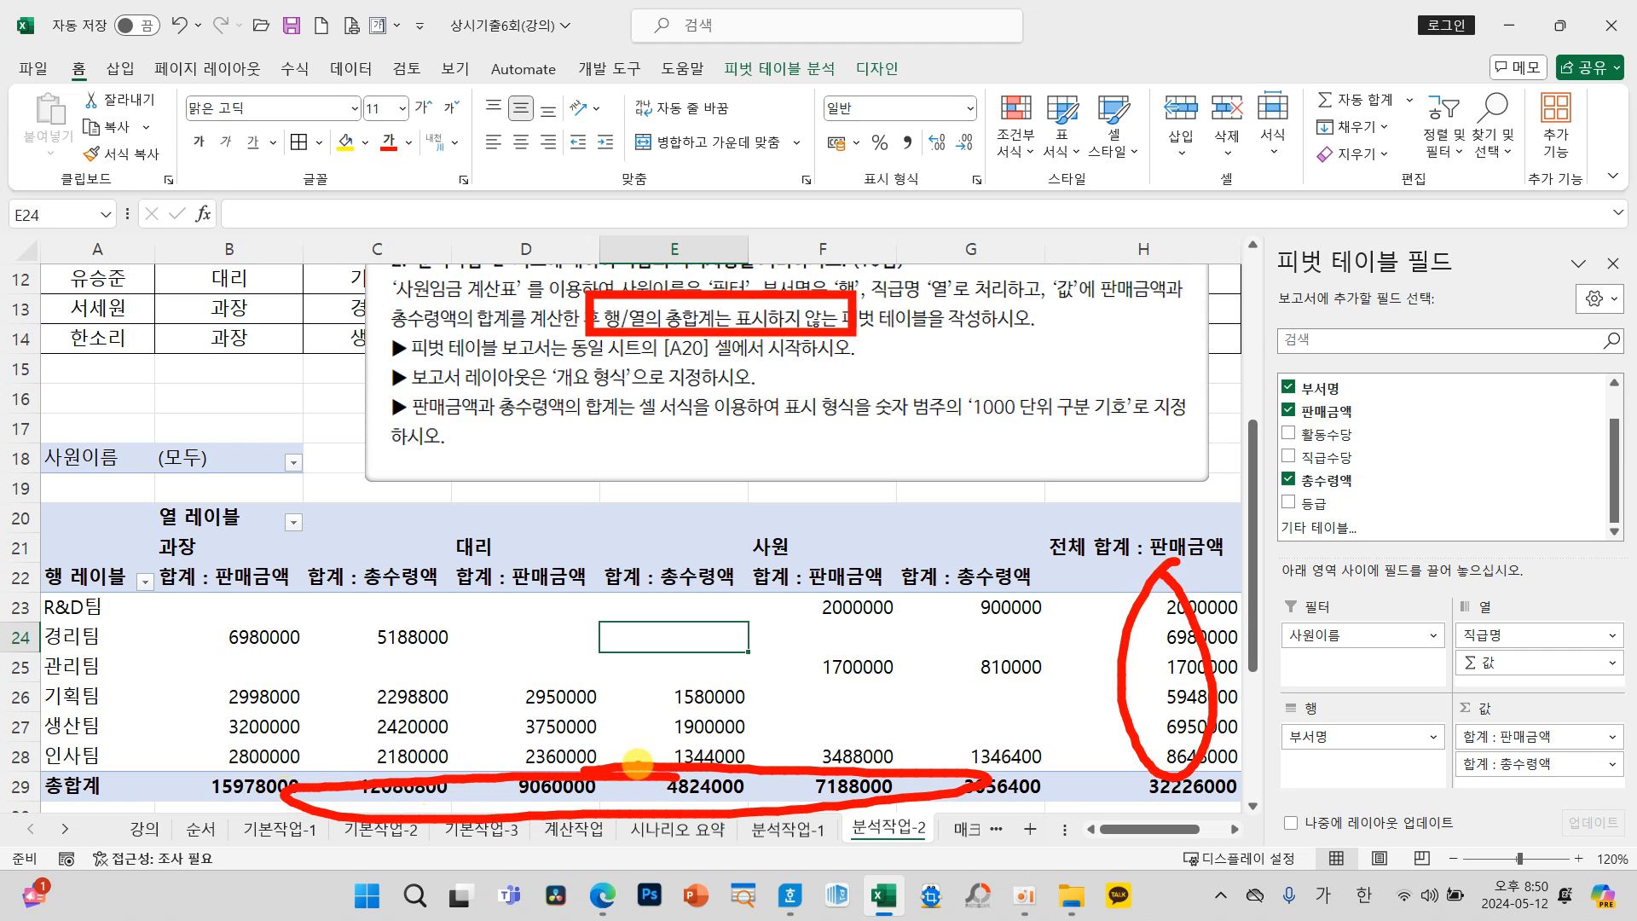
key("Escape")
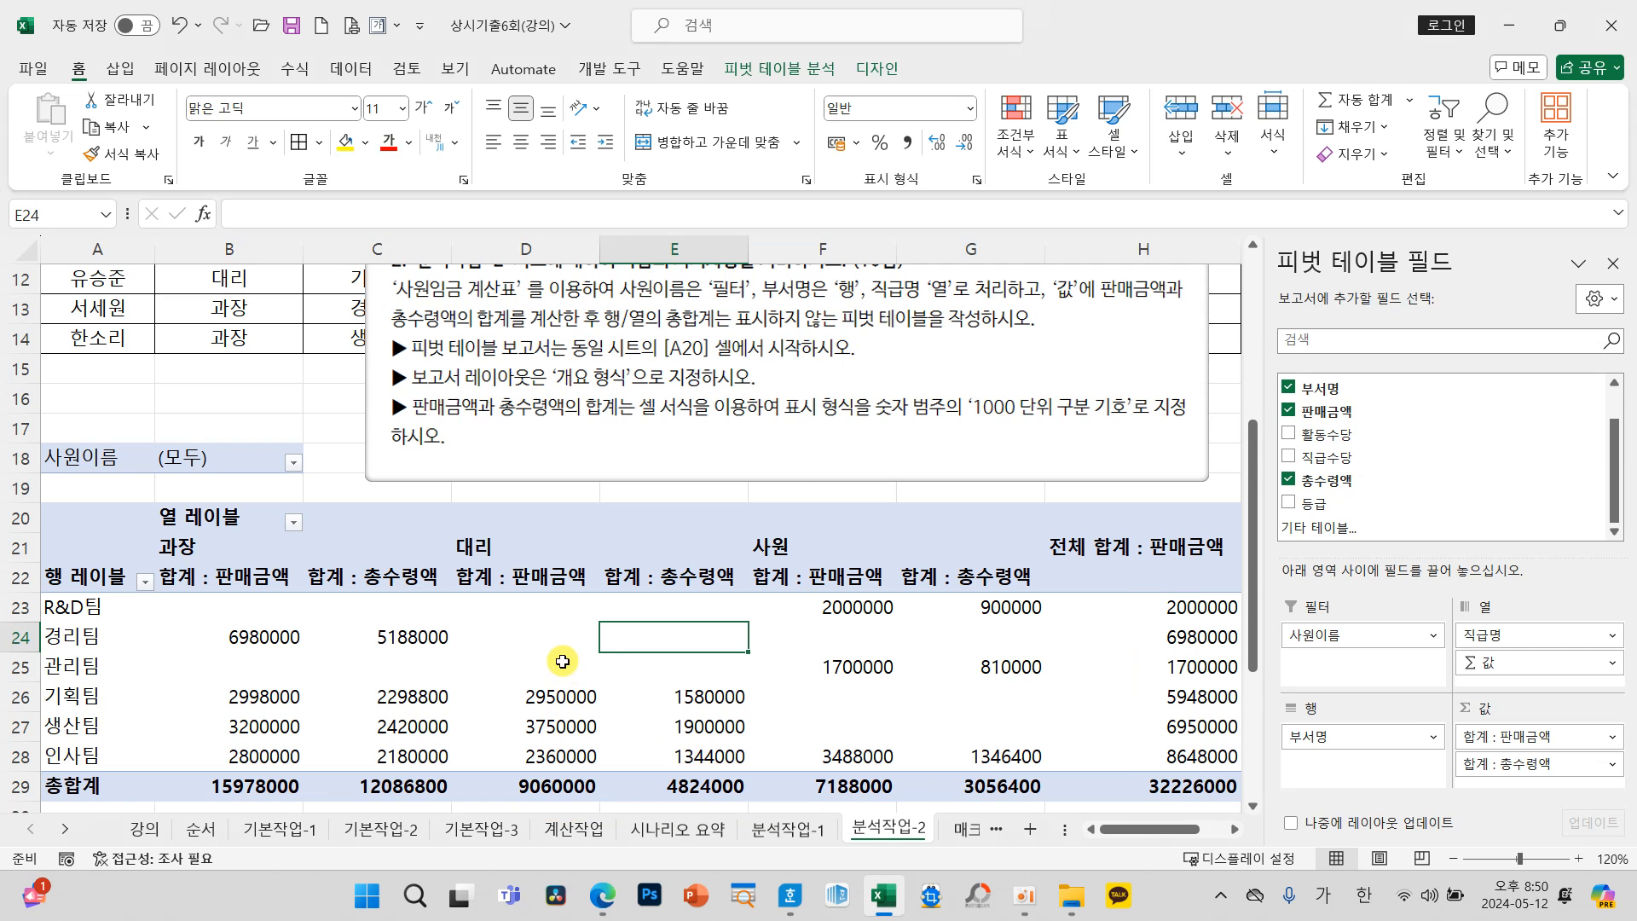
Step: Turn off both the row and column grand totals in the pivot table options
right_click(563, 662)
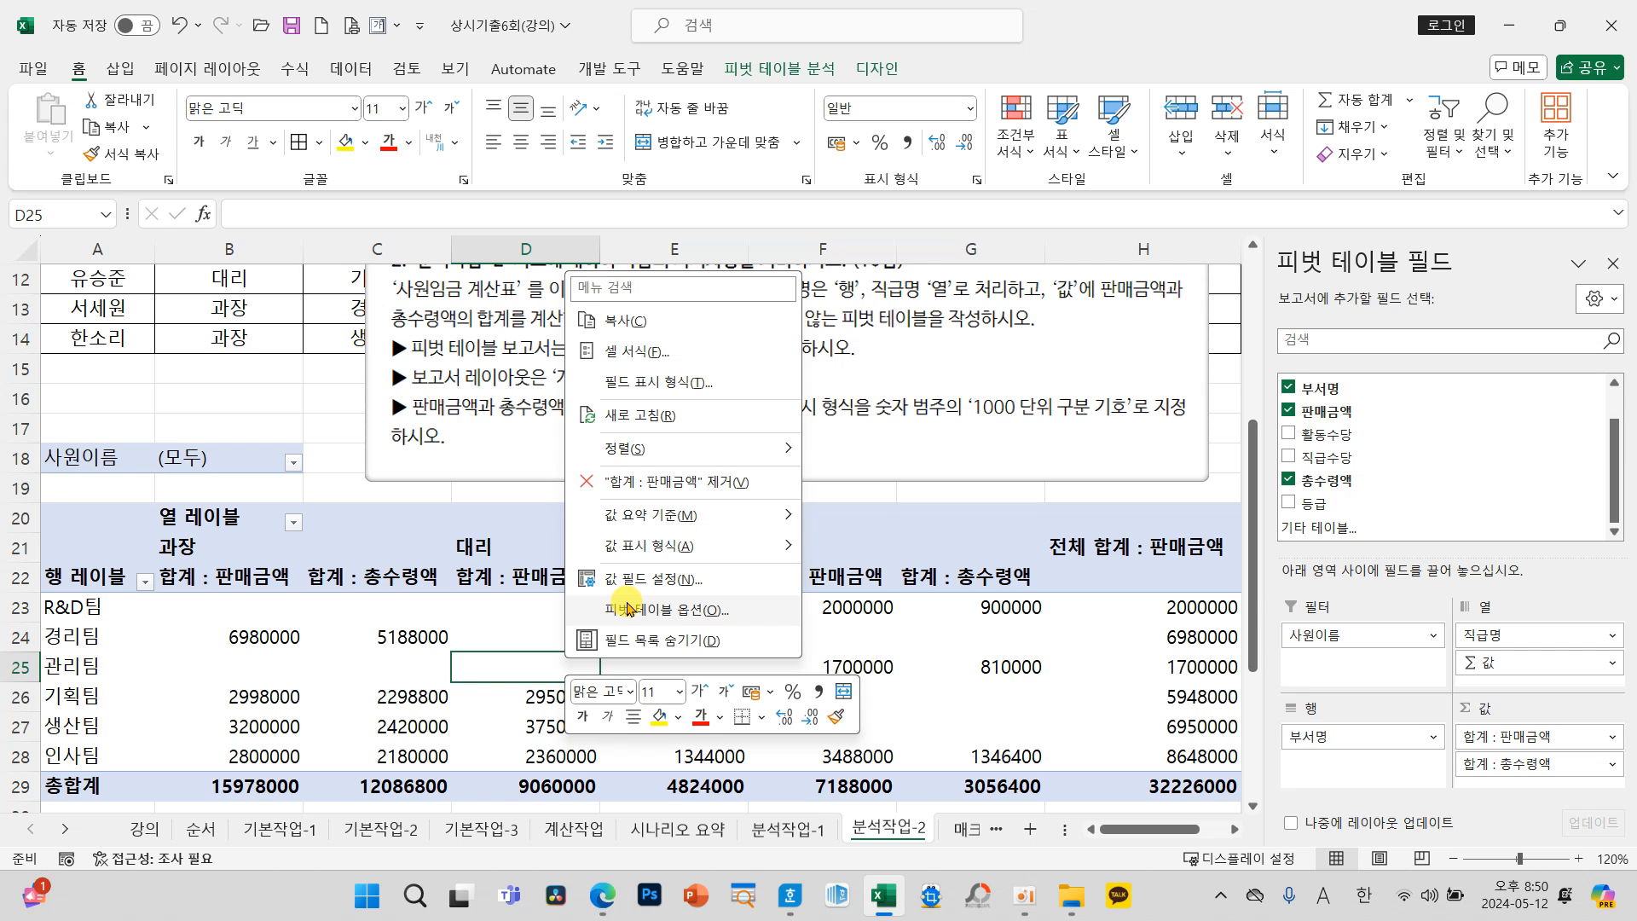
left_click(630, 611)
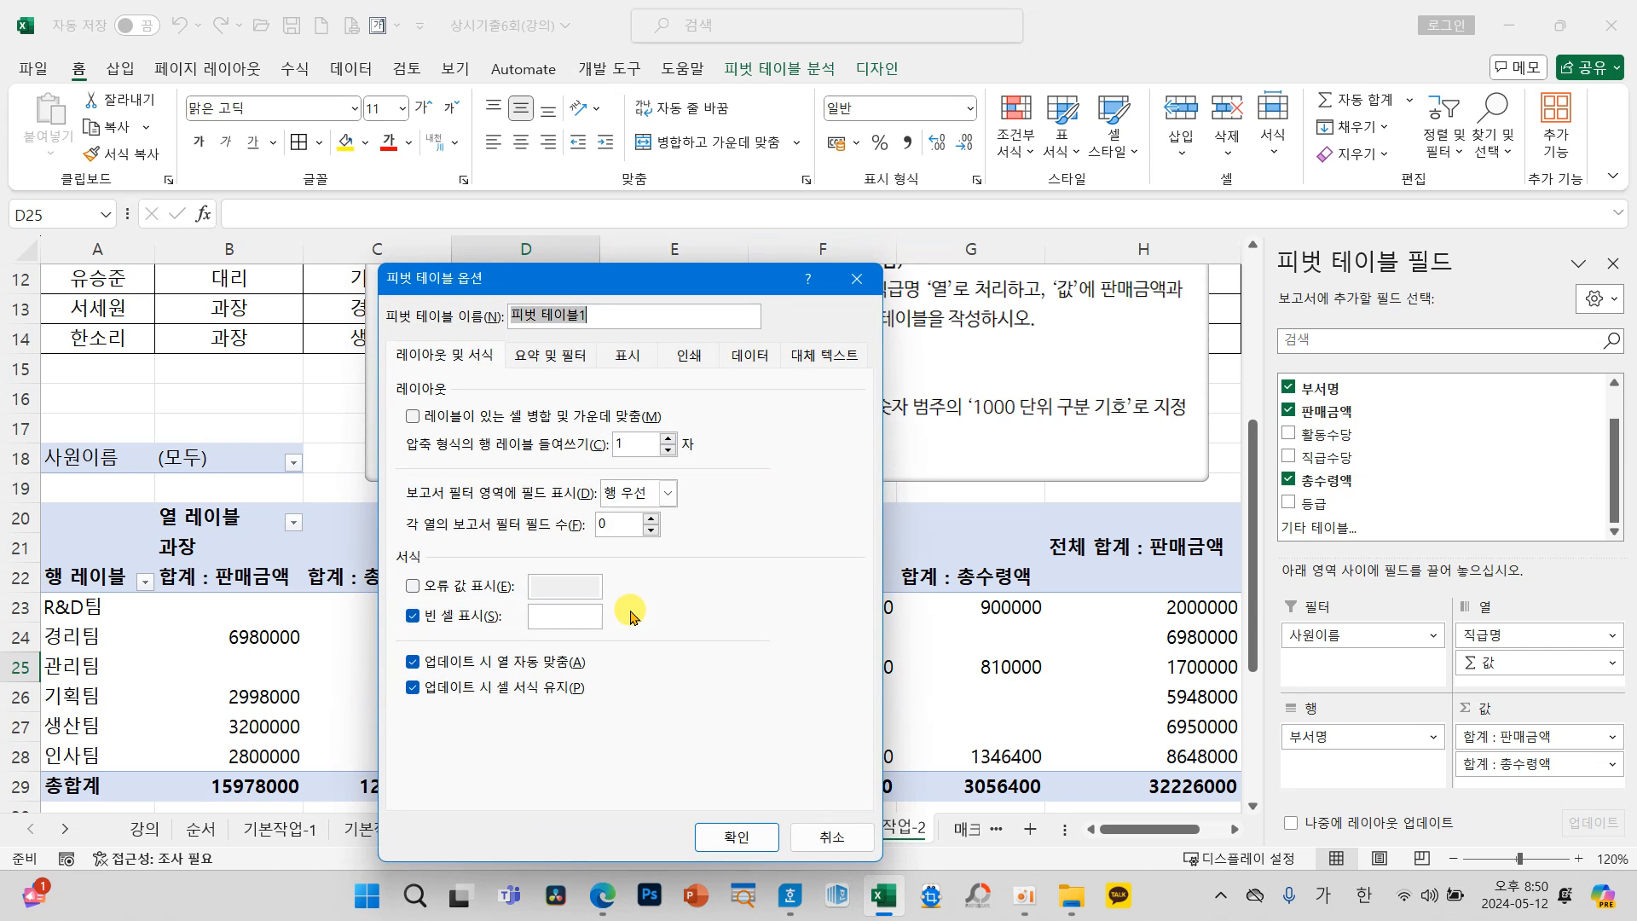
mouse_move(558, 274)
left_mouse_down()
mouse_move(607, 195)
mouse_move(612, 219)
left_mouse_up()
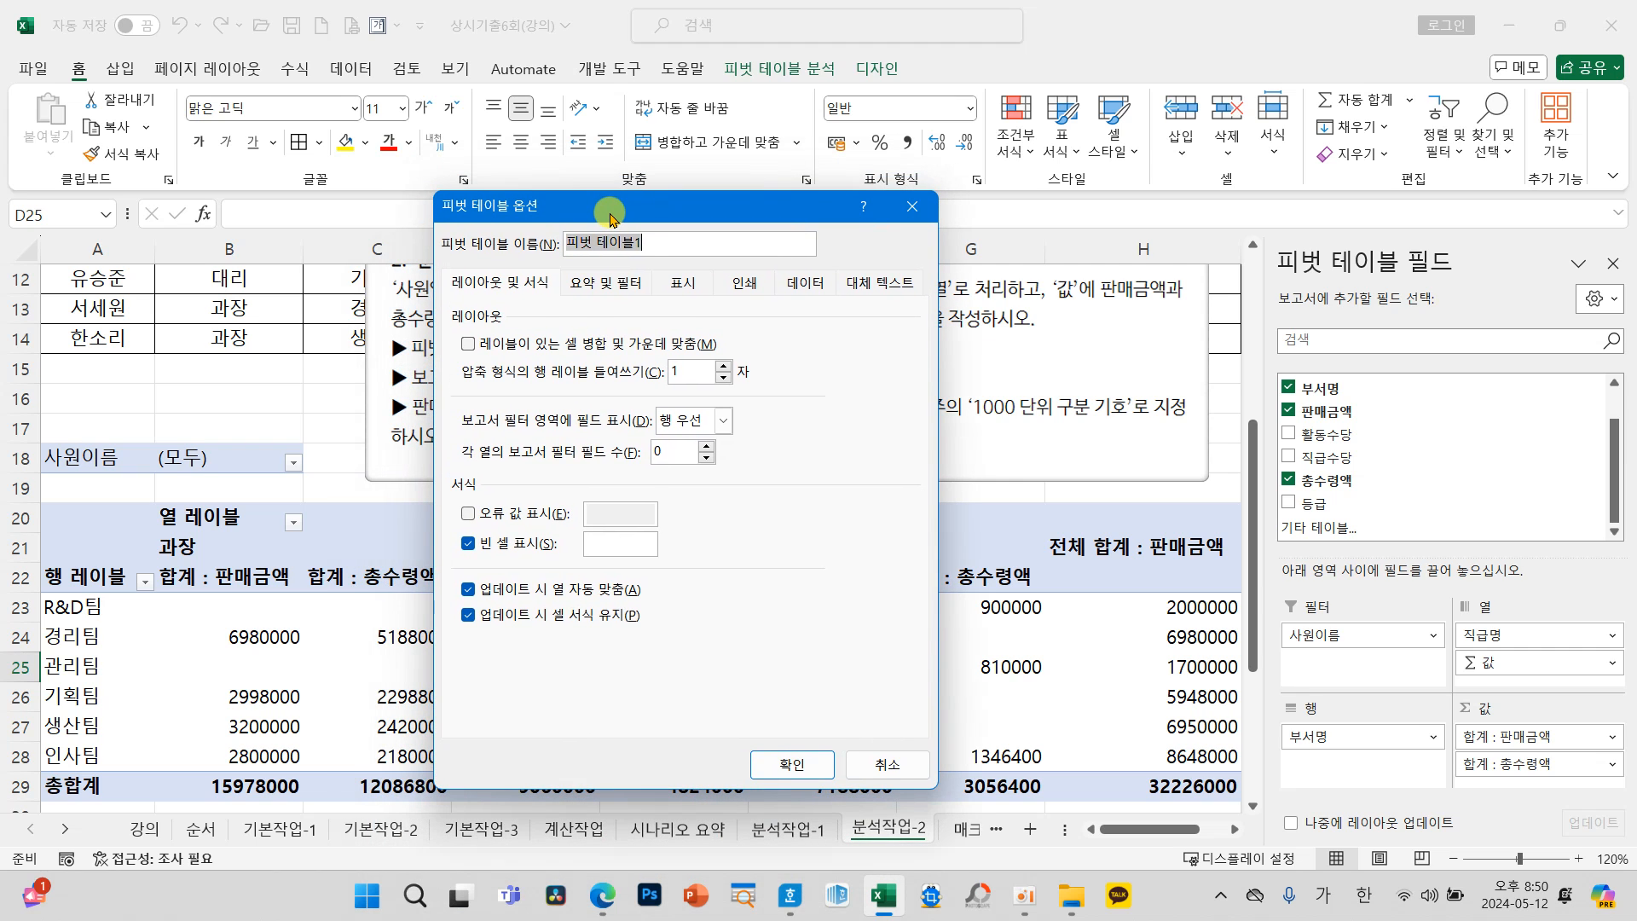
left_click_drag(439, 339, 771, 357)
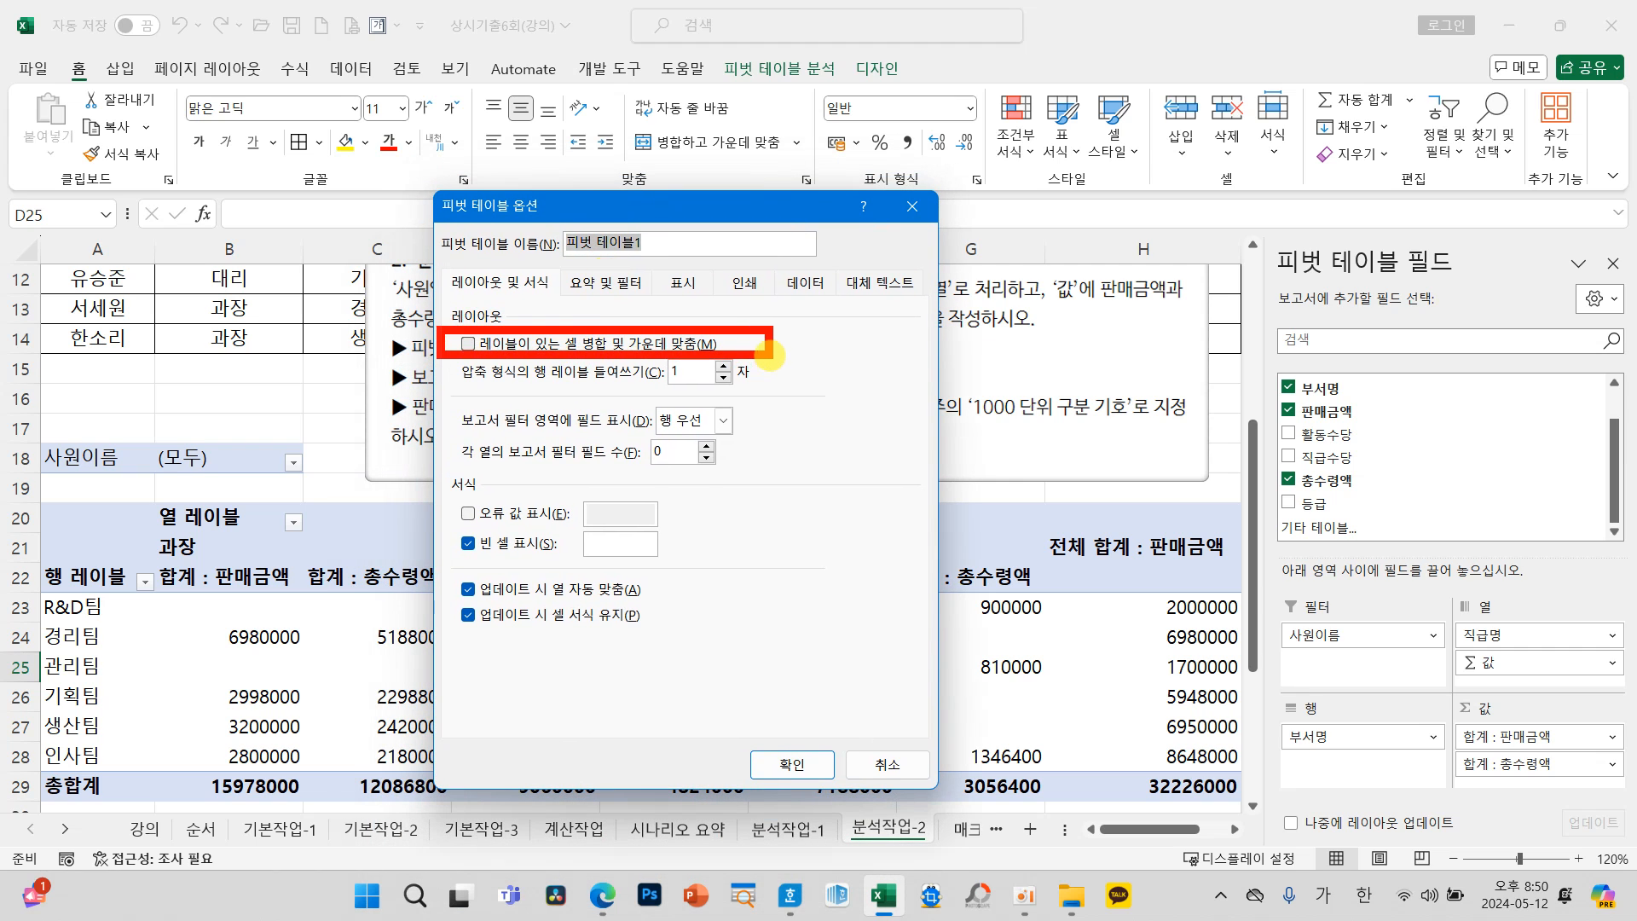
left_click_drag(445, 528, 691, 565)
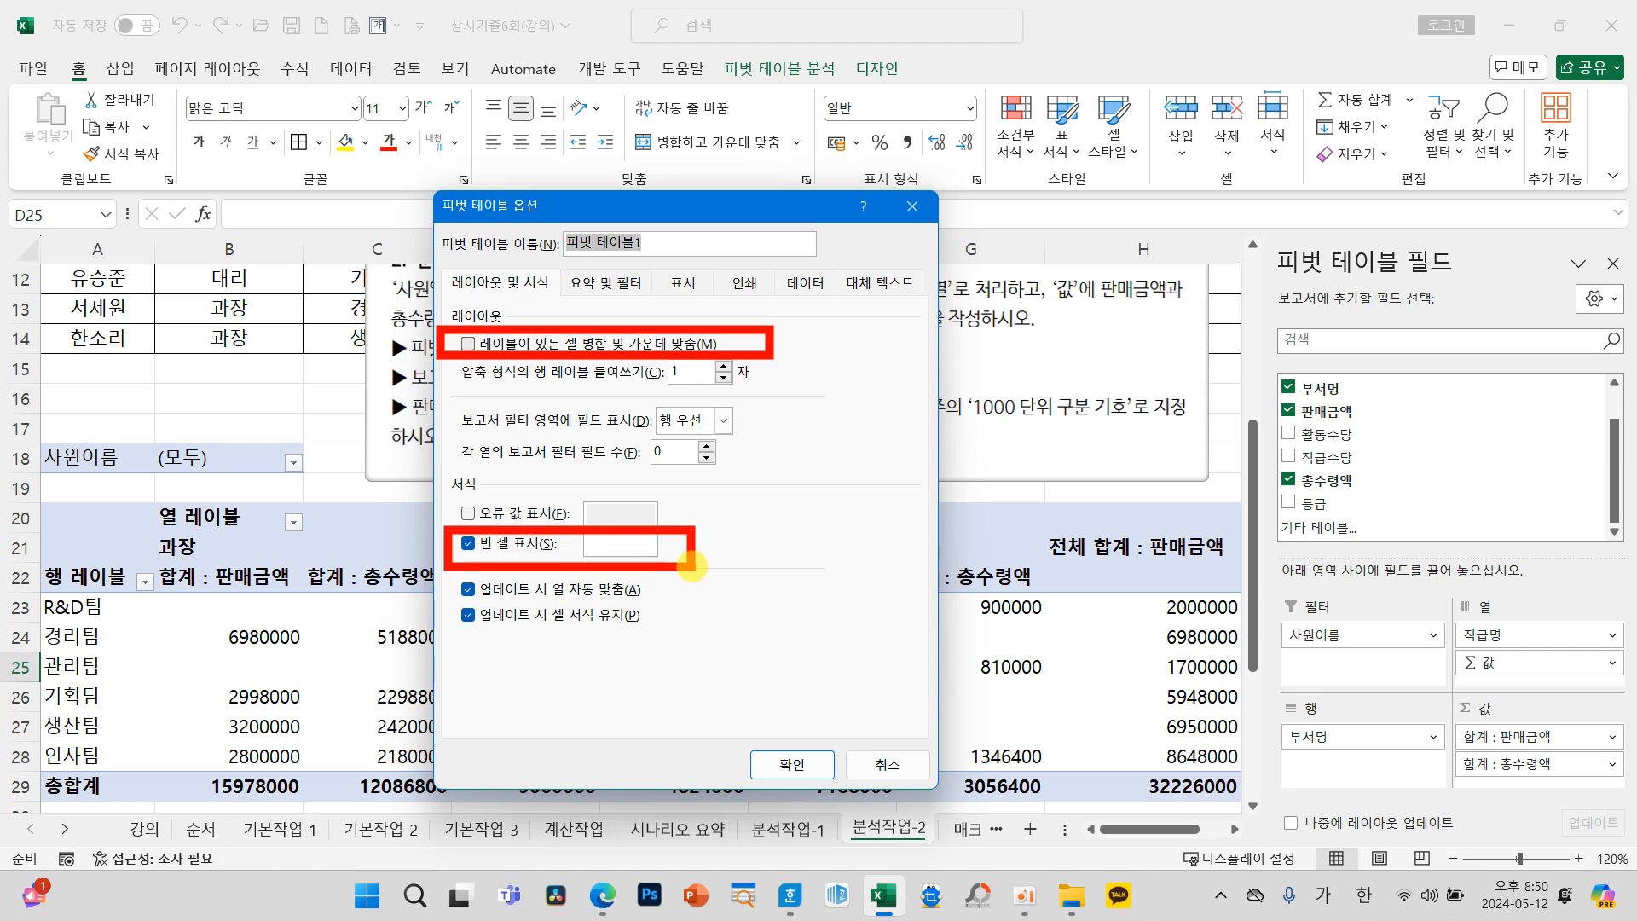
left_click(616, 284)
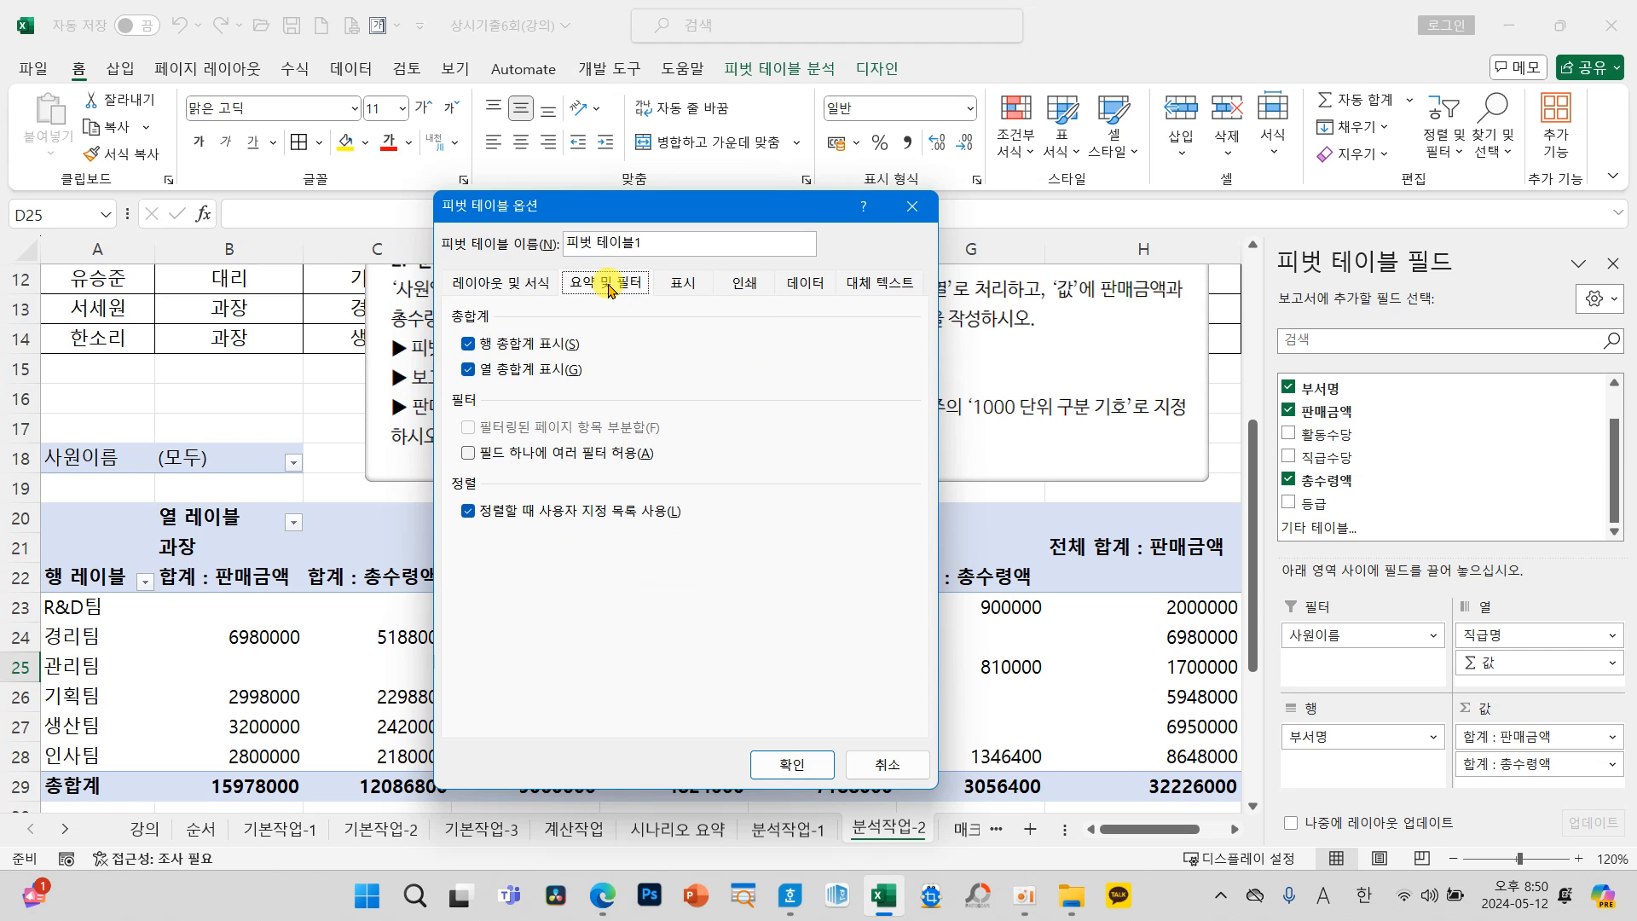
left_click(468, 370)
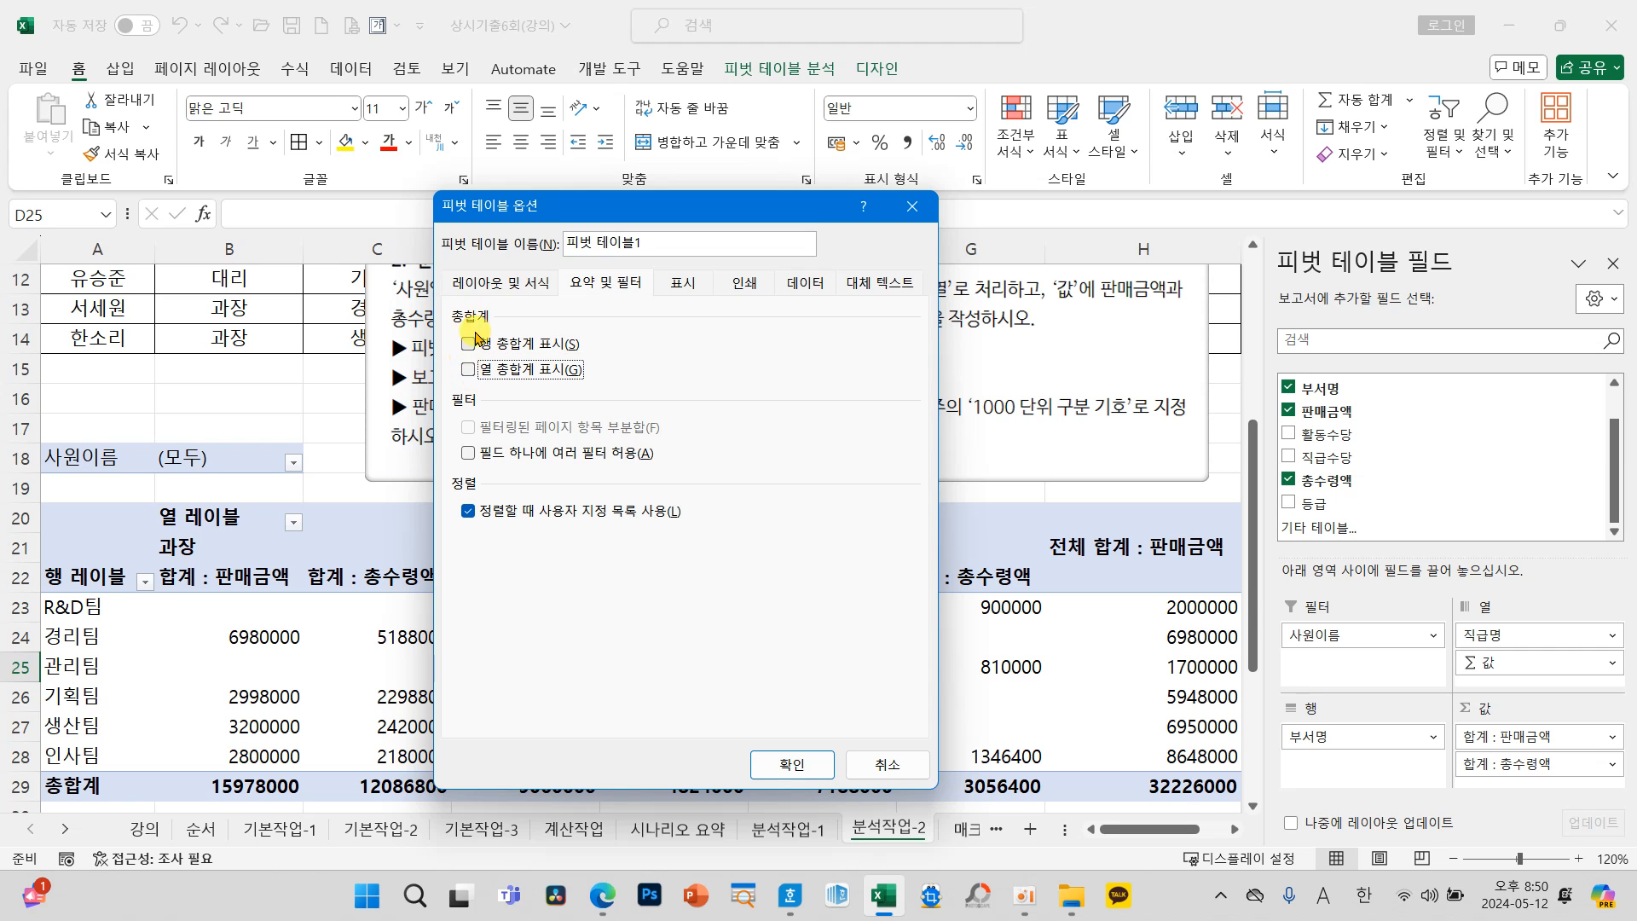
left_click(687, 288)
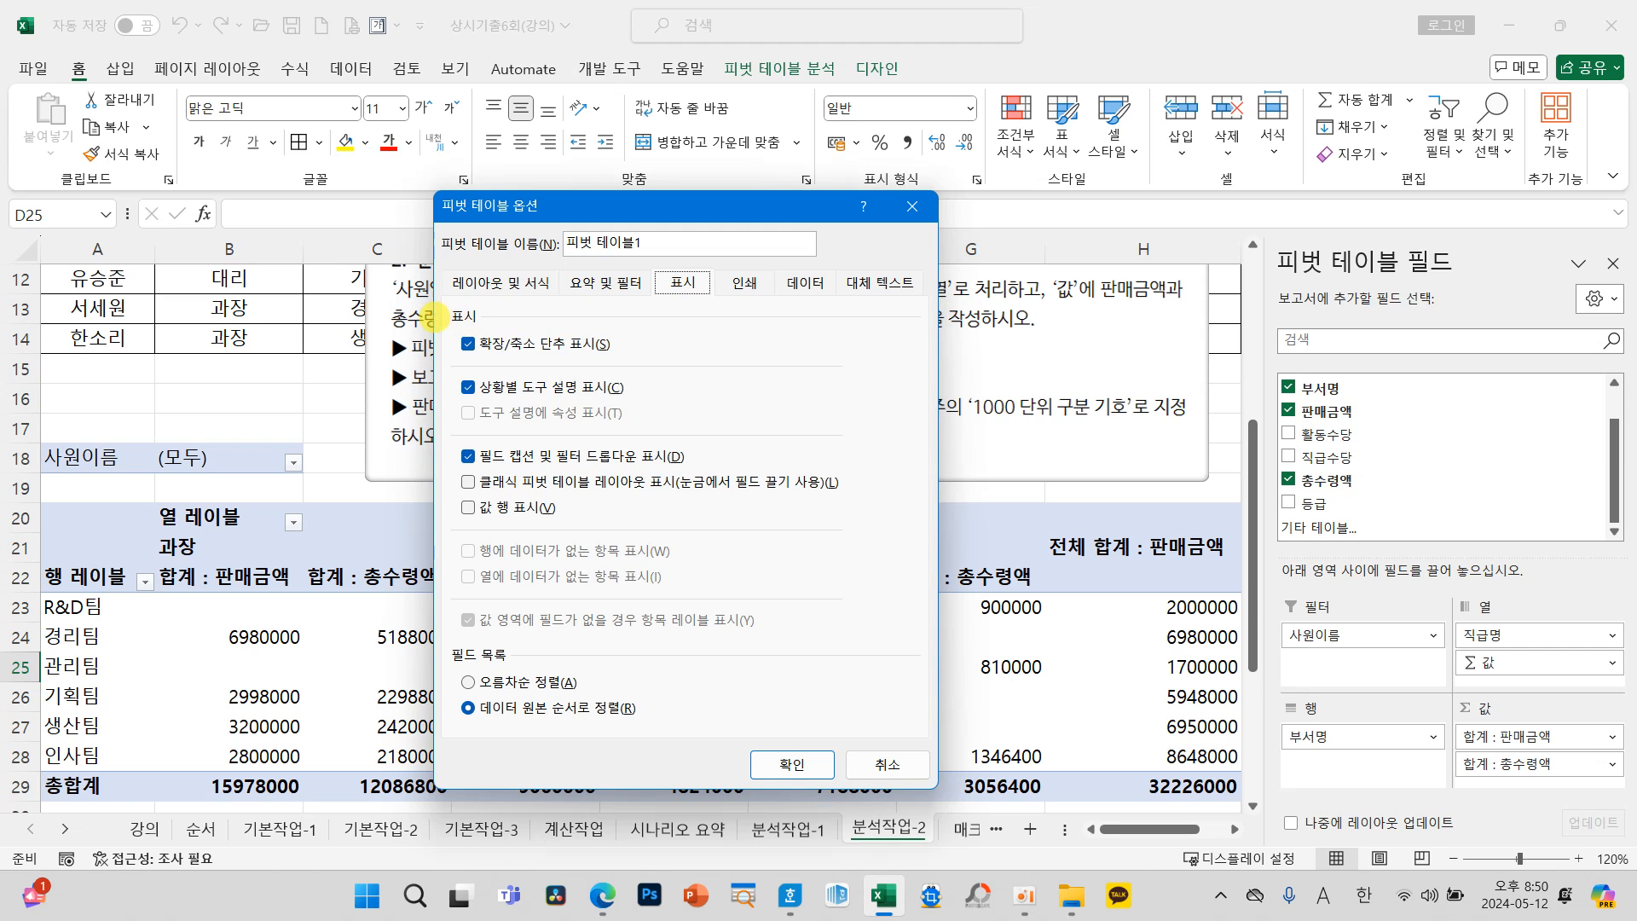
left_click_drag(431, 314, 650, 363)
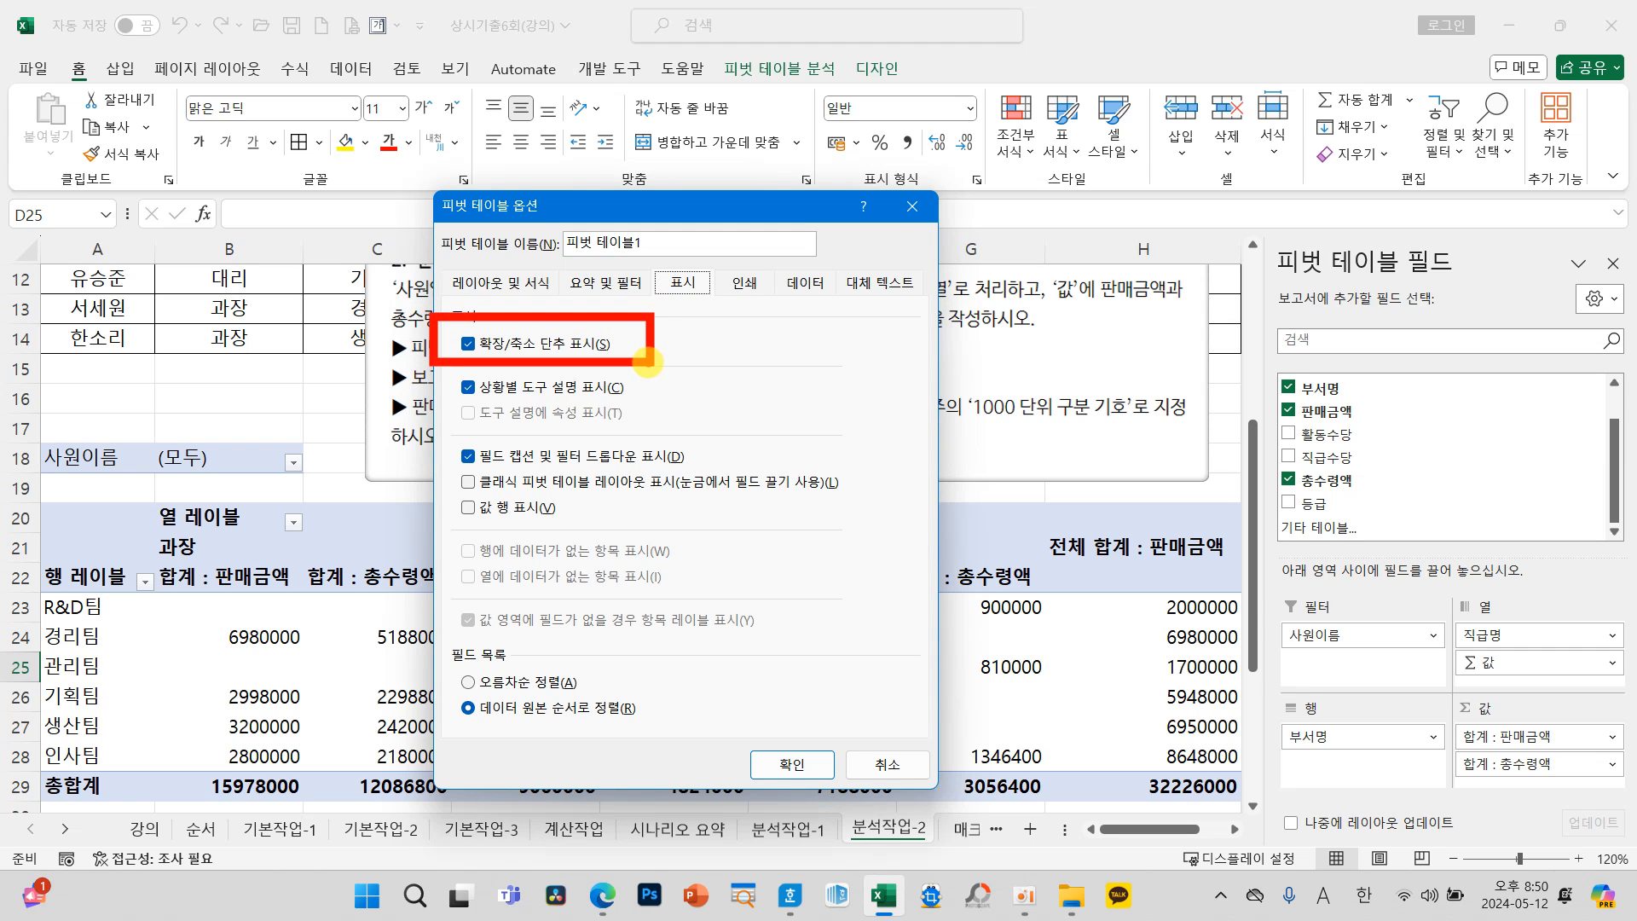
mouse_move(533, 211)
left_mouse_down()
mouse_move(464, 195)
mouse_move(535, 220)
left_mouse_up()
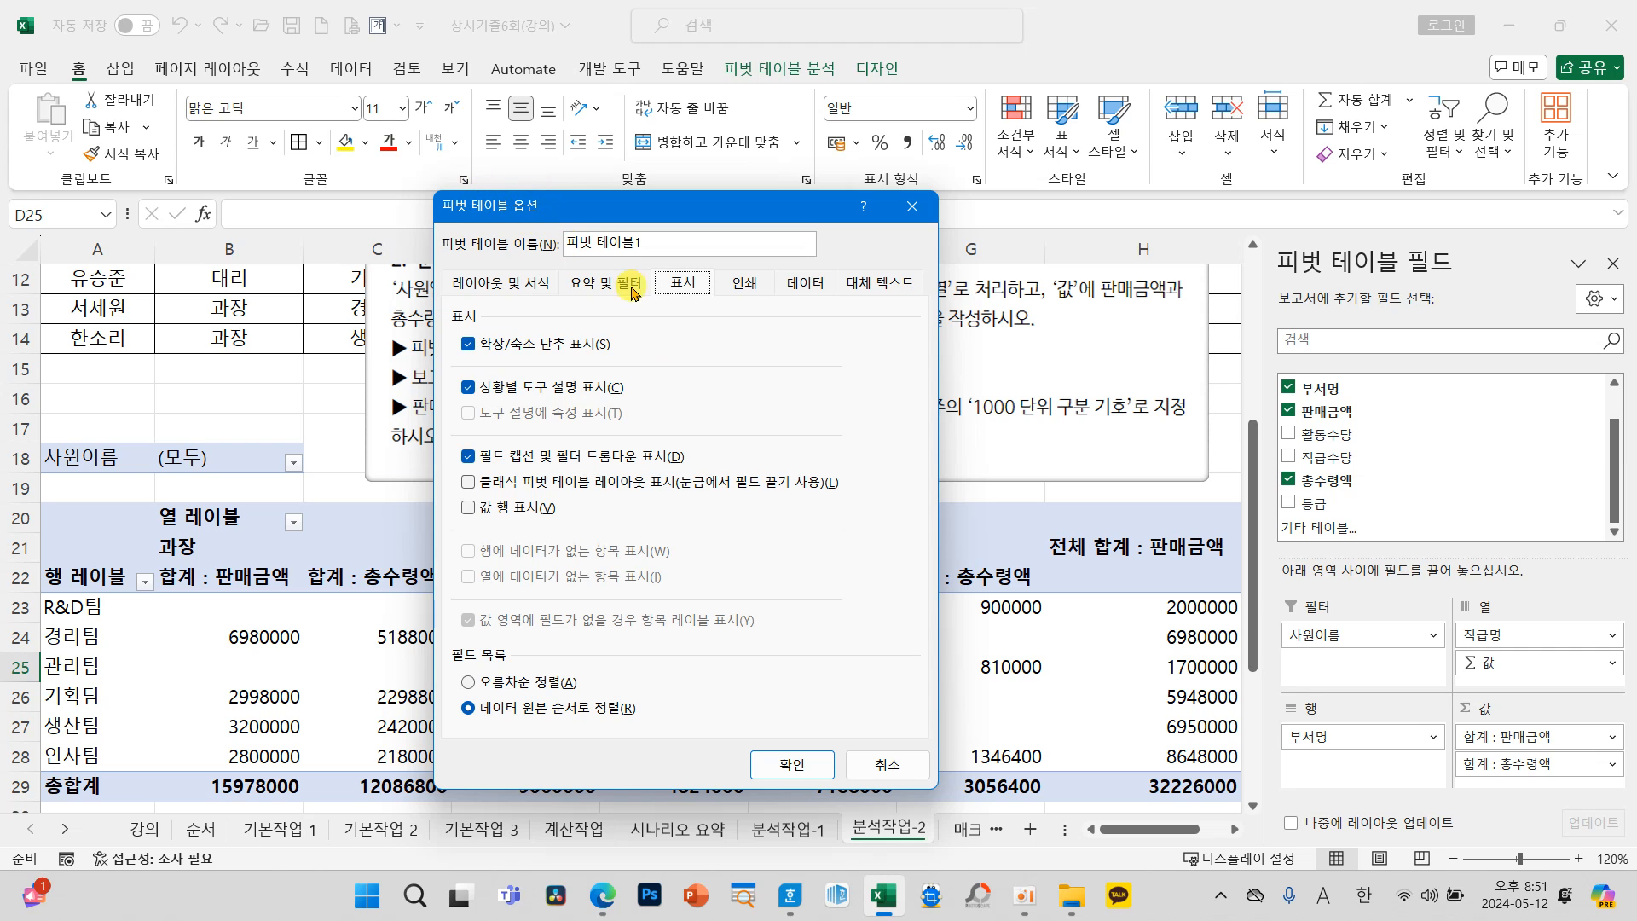
left_click(793, 765)
left_click(682, 738)
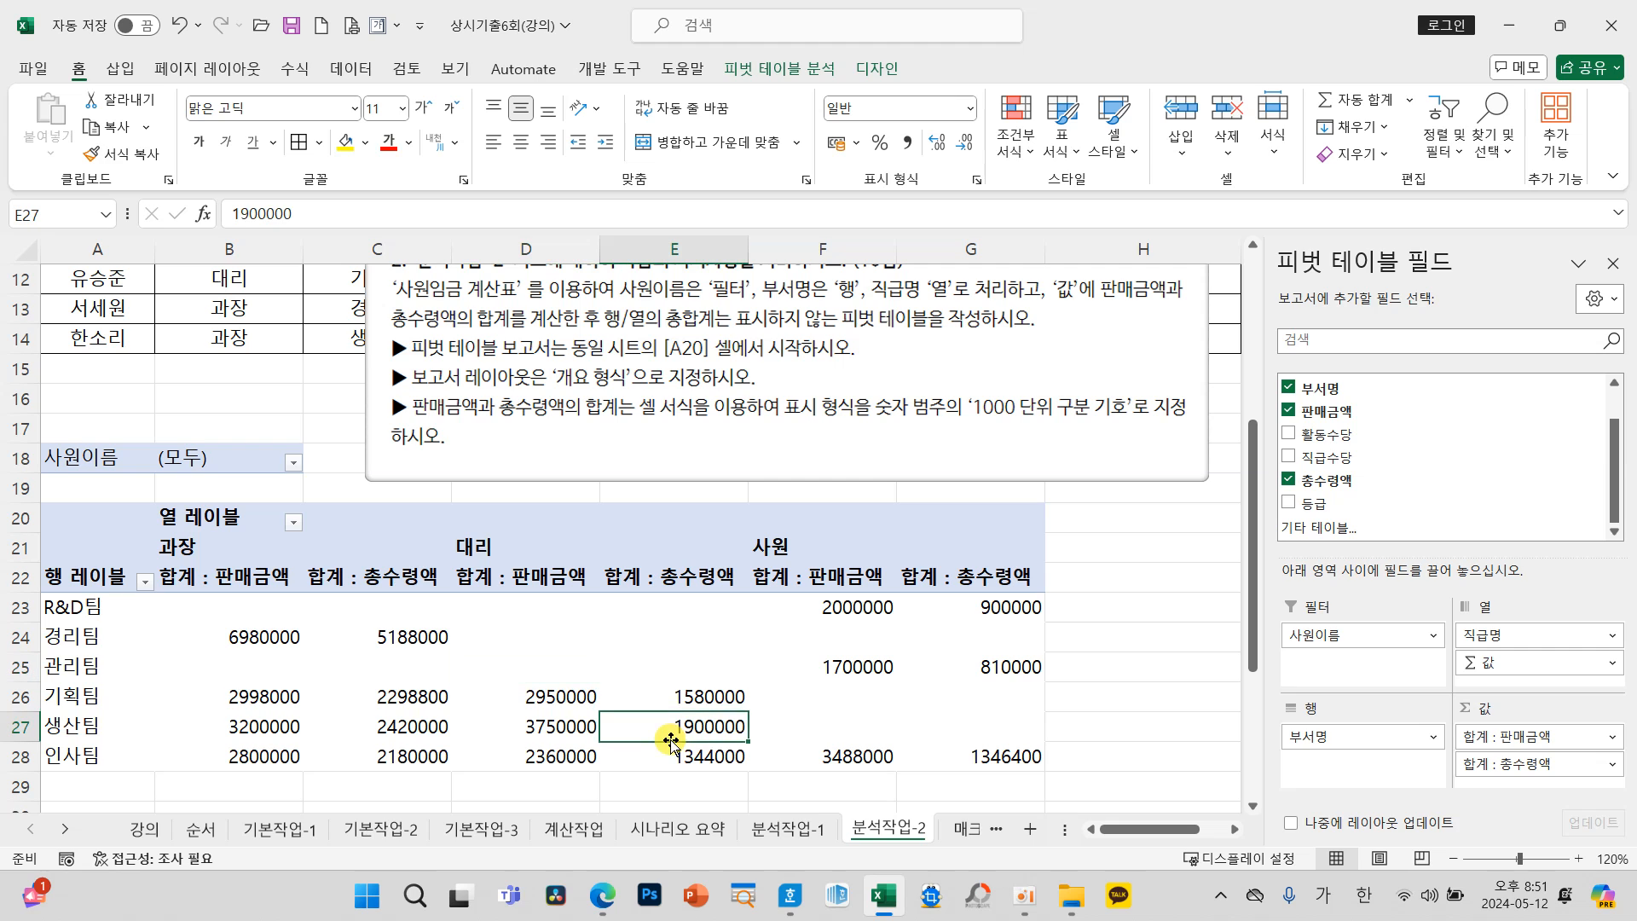
Step: Close the pivot table field list and set the report layout to outline form (개요 형식)
left_click(1608, 265)
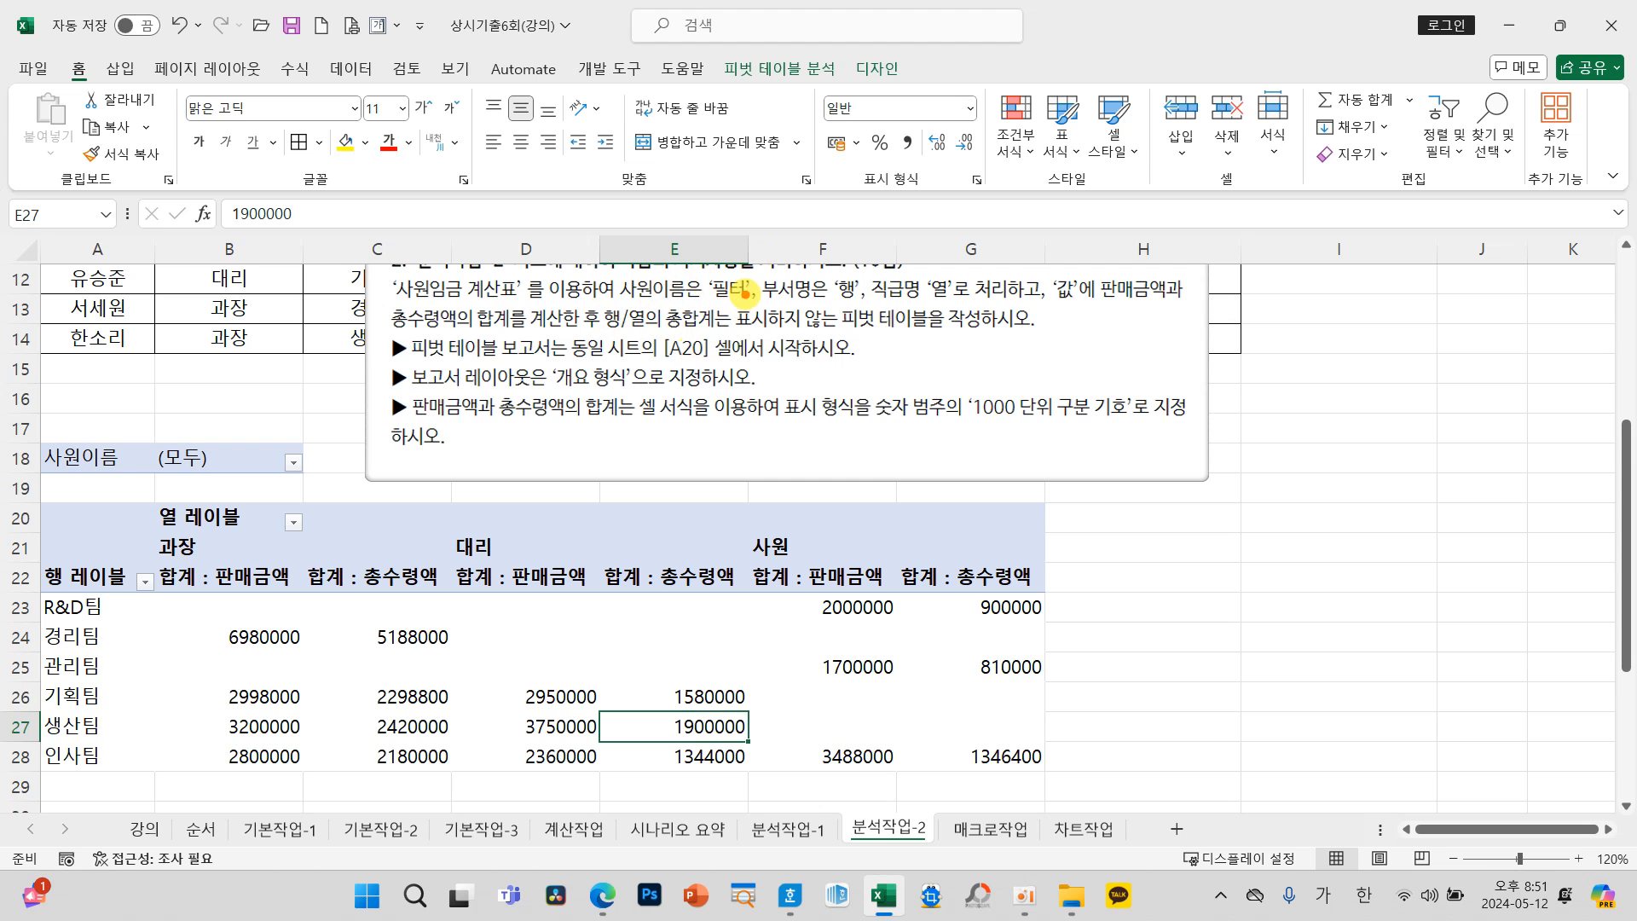
mouse_move(406, 359)
left_mouse_down()
mouse_move(522, 397)
mouse_move(667, 395)
mouse_move(863, 64)
mouse_move(882, 111)
left_mouse_up()
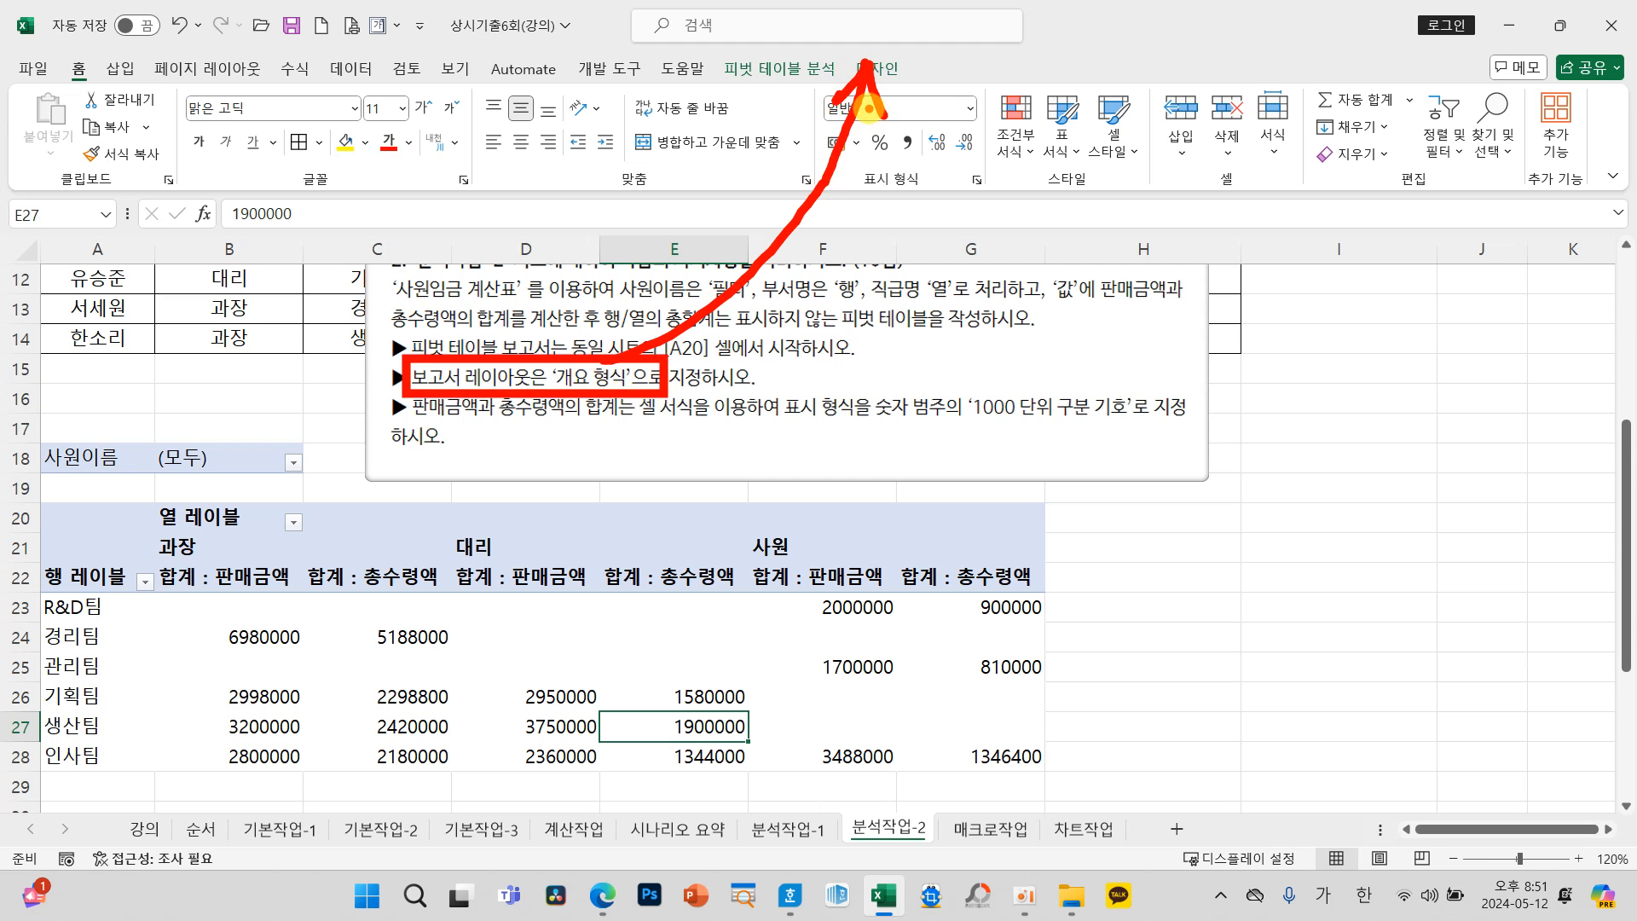
left_click(876, 67)
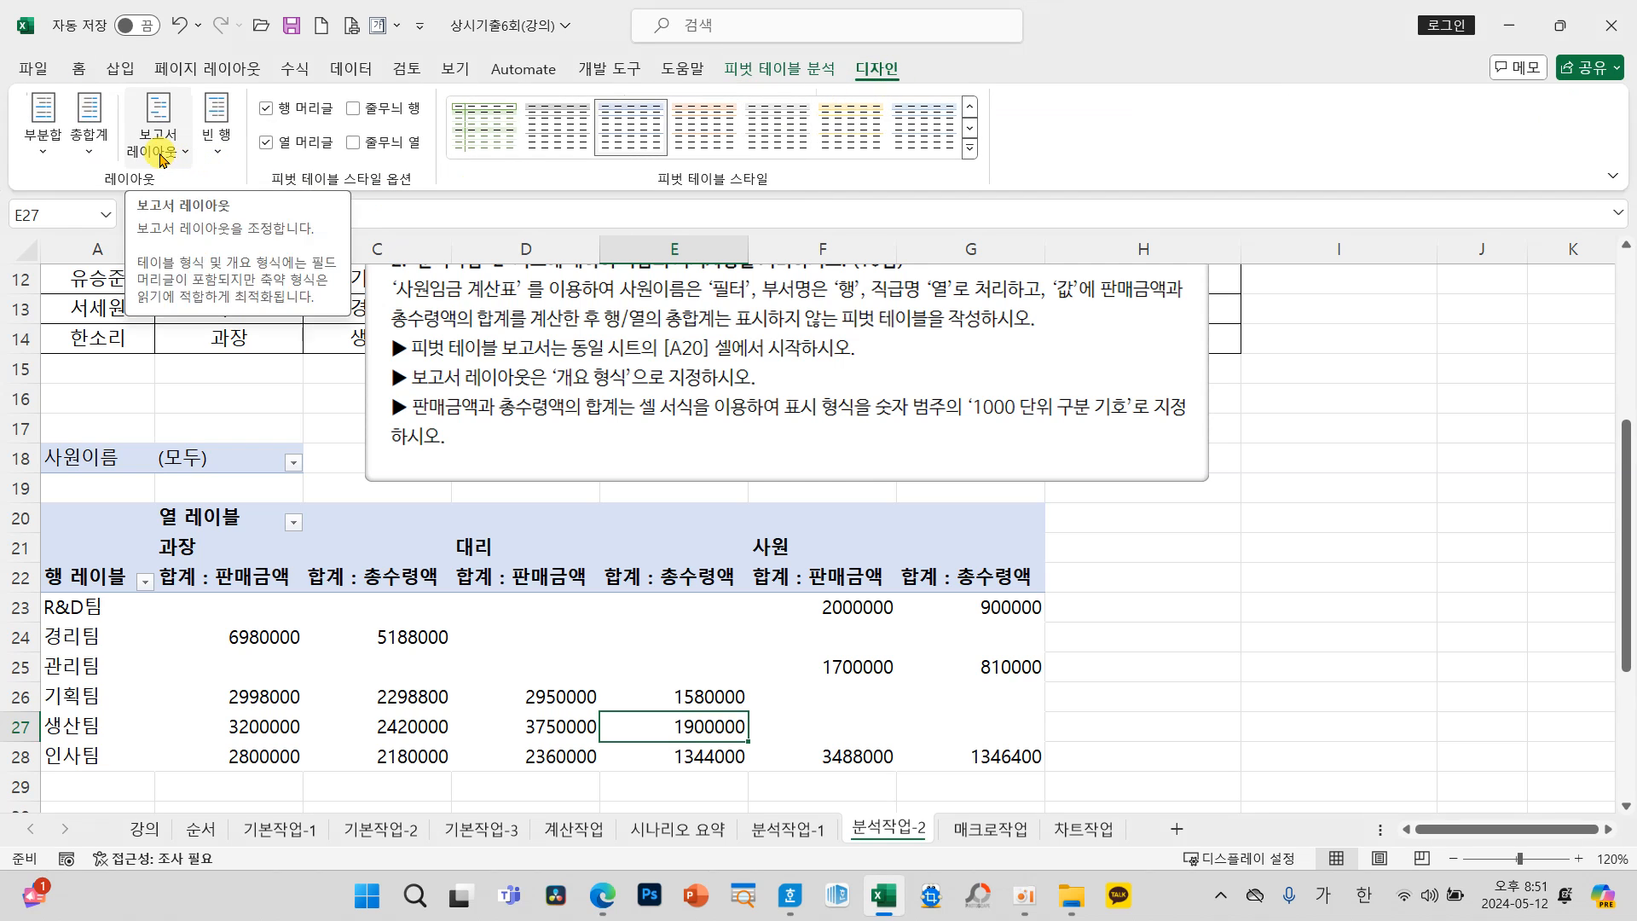
left_click(160, 153)
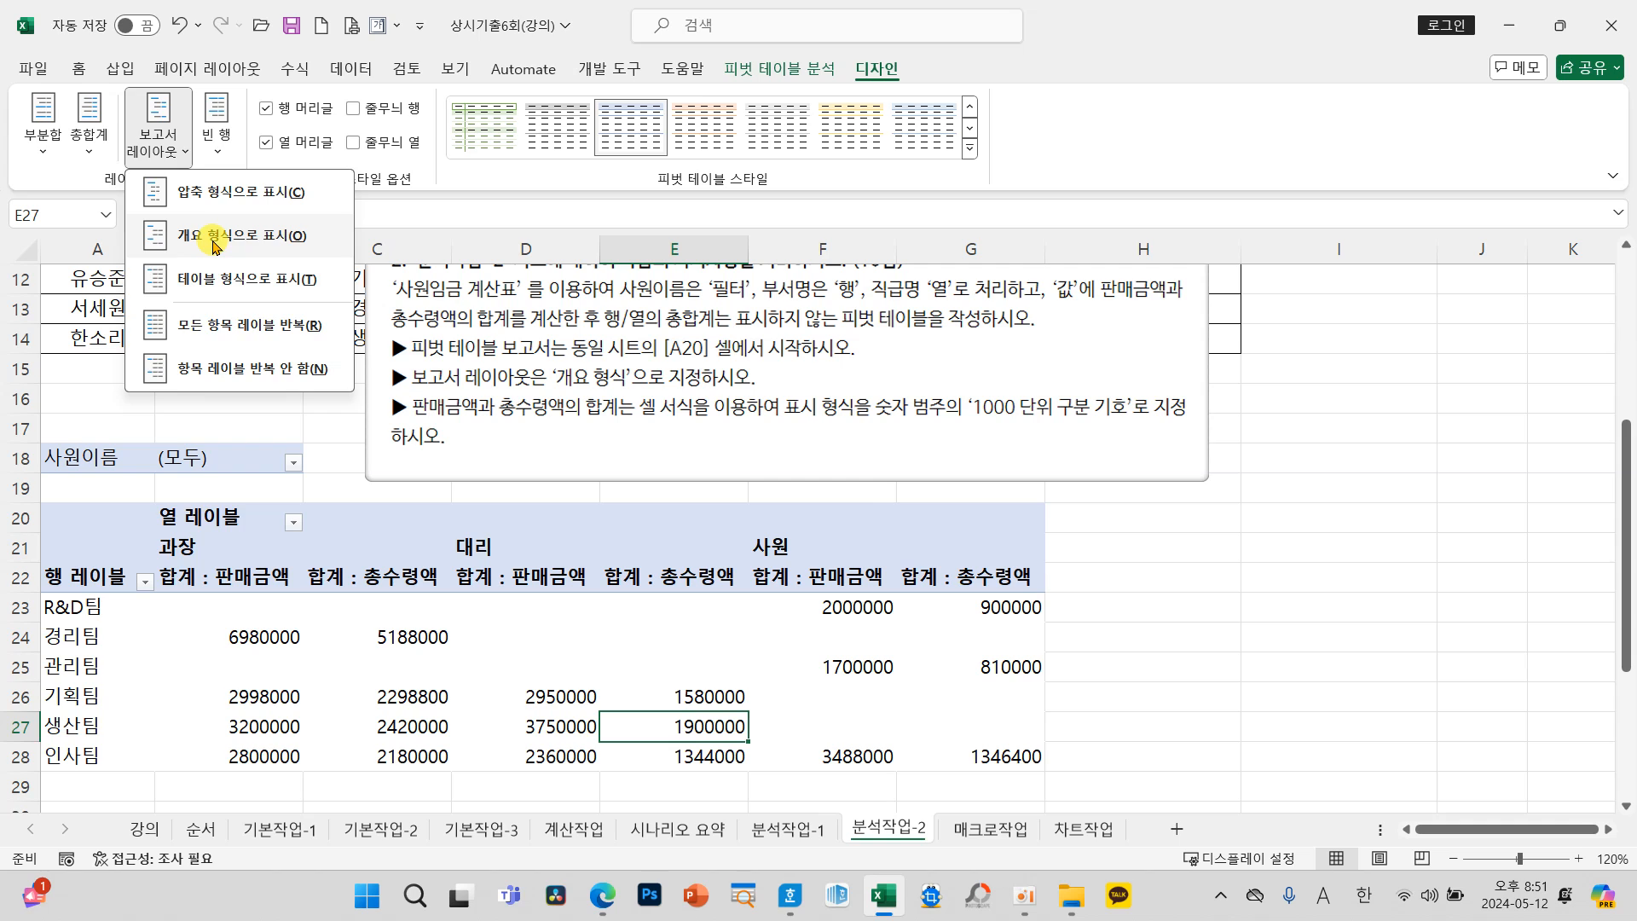
left_click(212, 235)
left_click(433, 678)
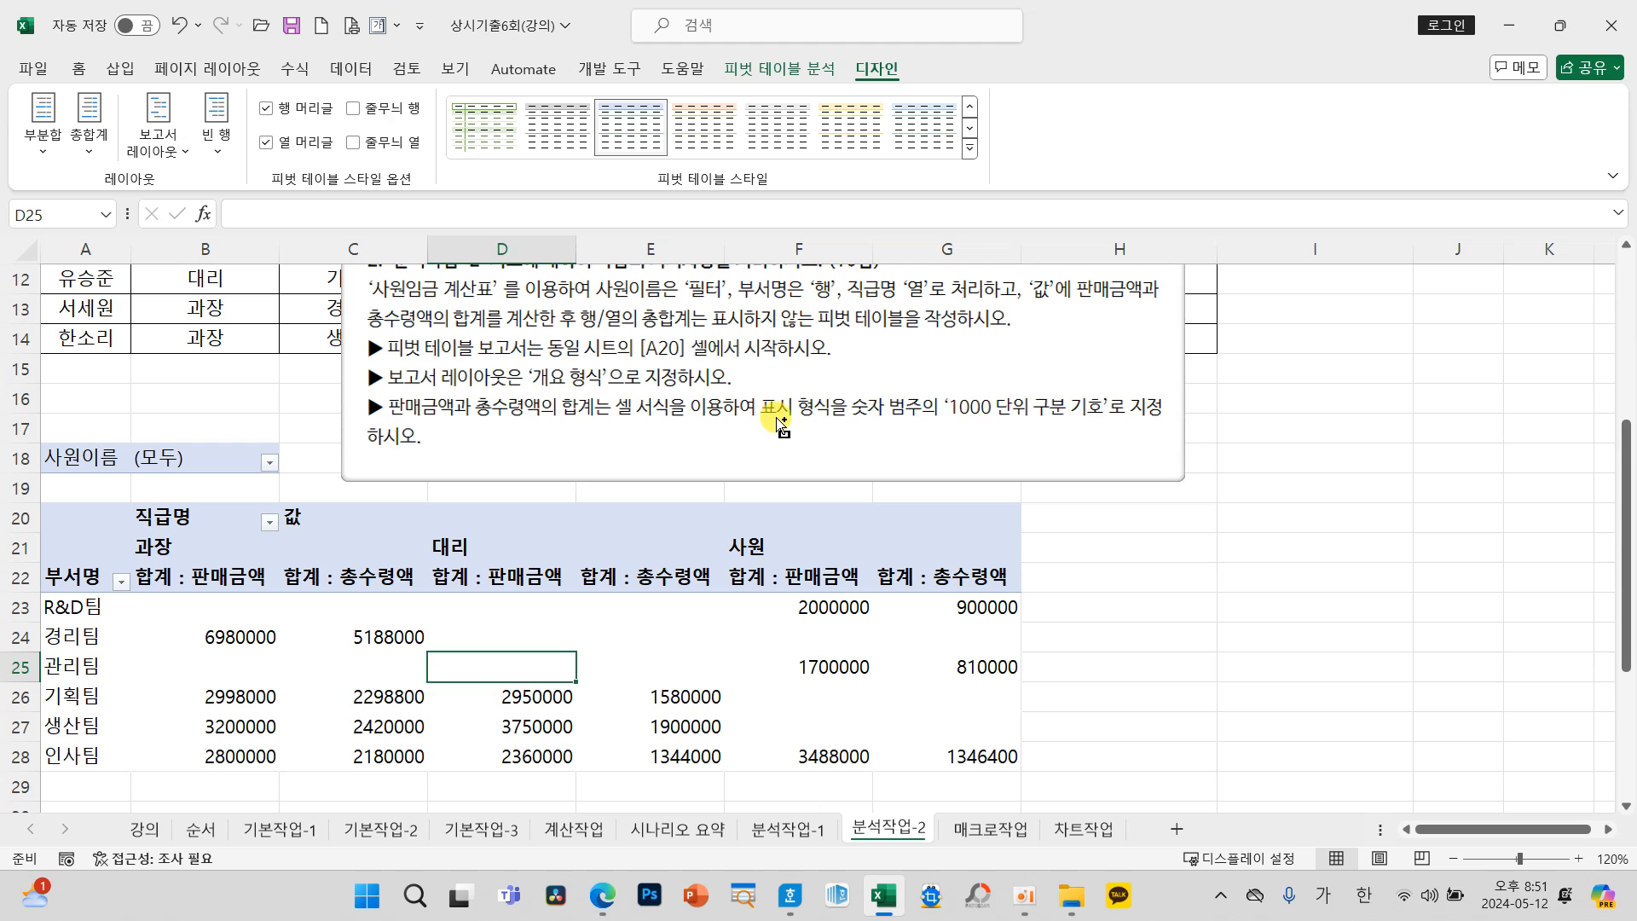
Step: Format the pivot table's 판매금액 sum field as 숫자 with the 1000 단위 구분 기호
mouse_move(756, 385)
left_mouse_down()
mouse_move(779, 417)
mouse_move(1180, 428)
left_mouse_up()
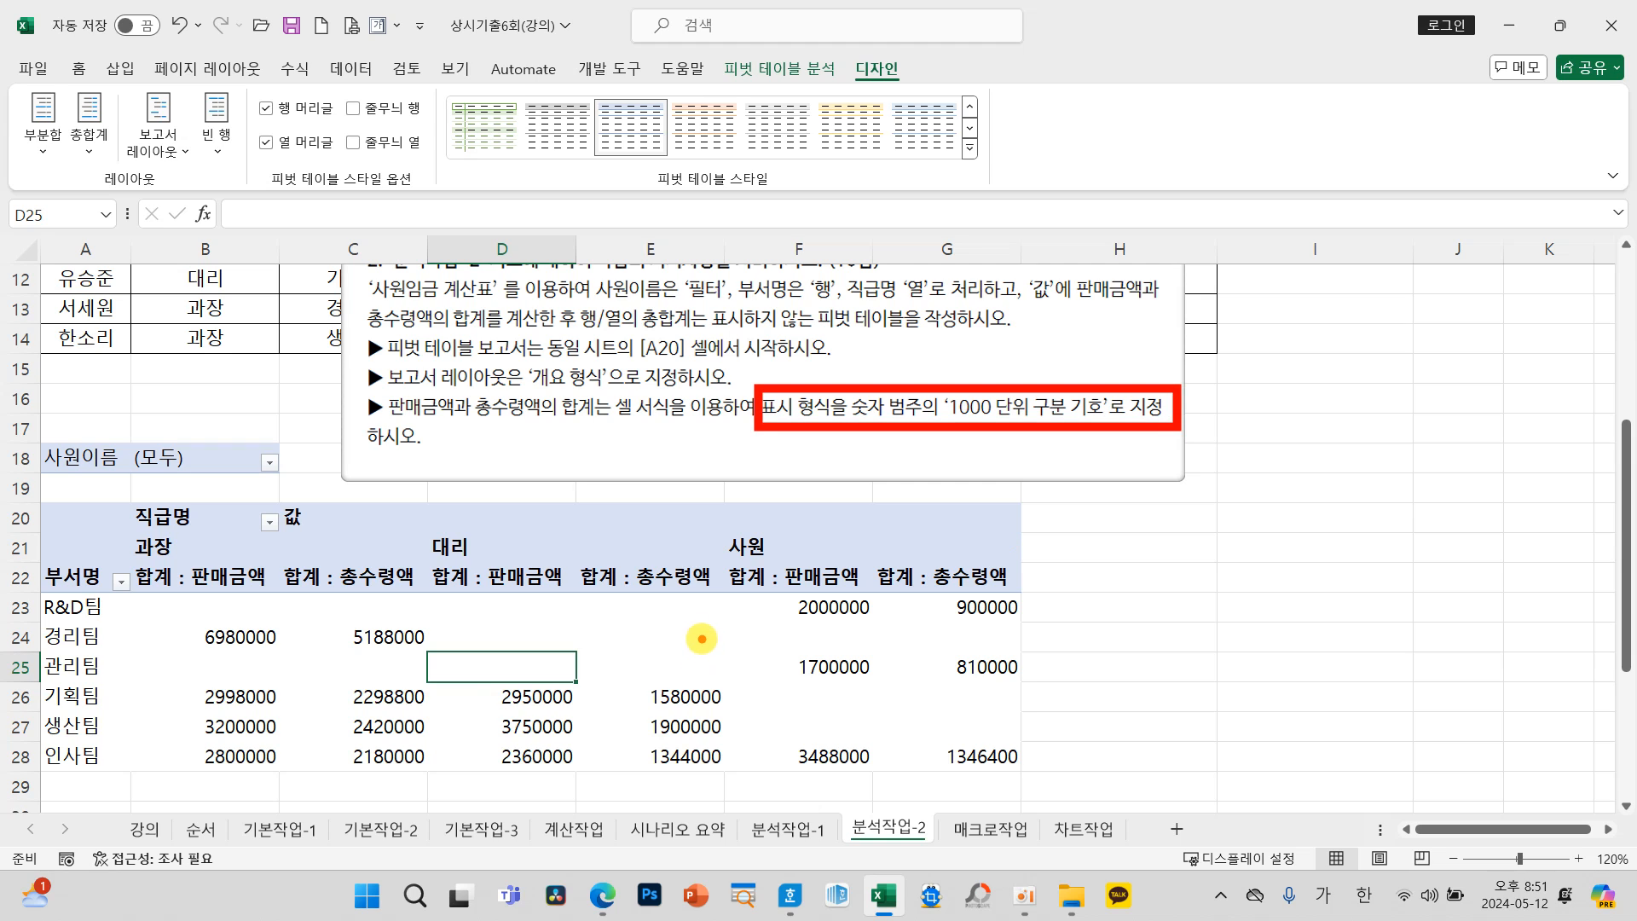
key("Escape")
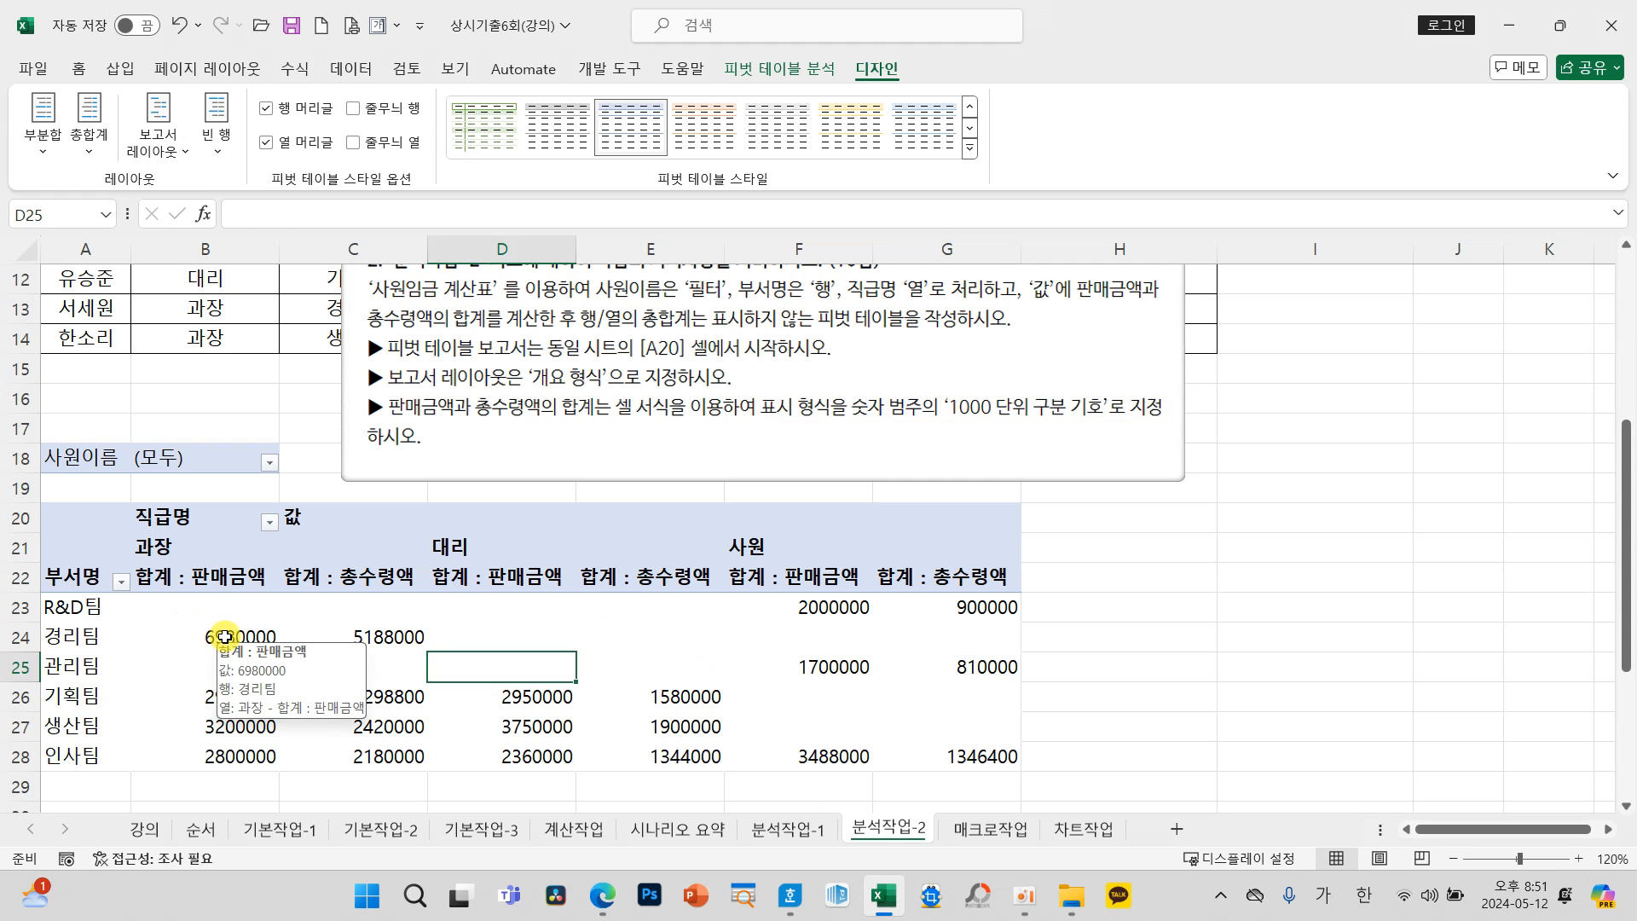
left_click(224, 637)
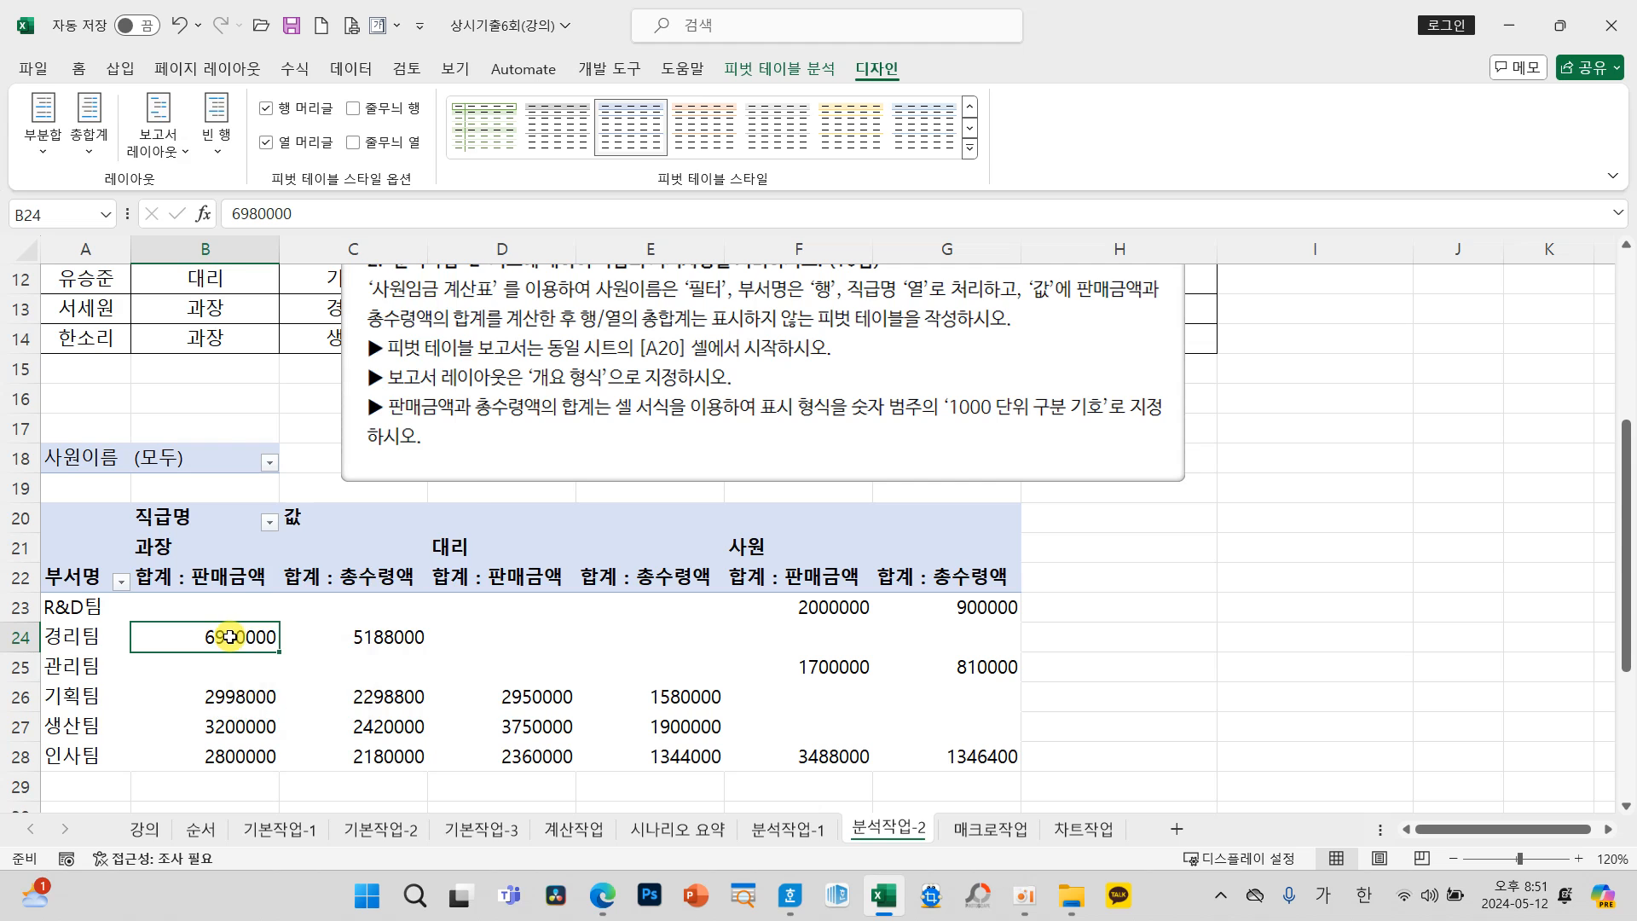
right_click(229, 637)
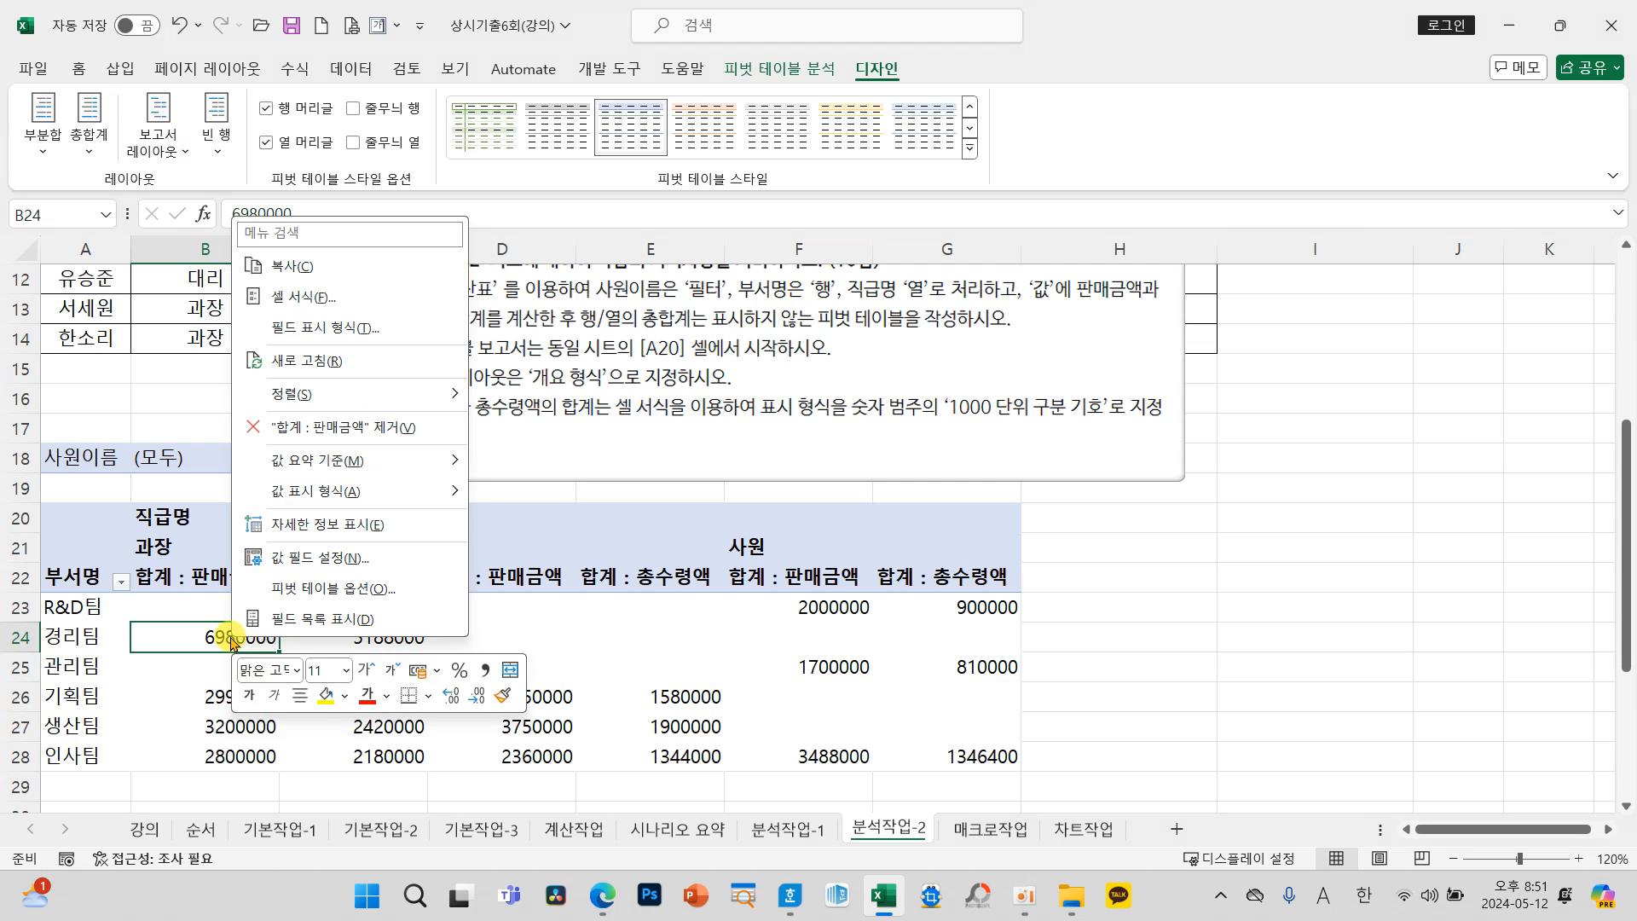
left_click(325, 332)
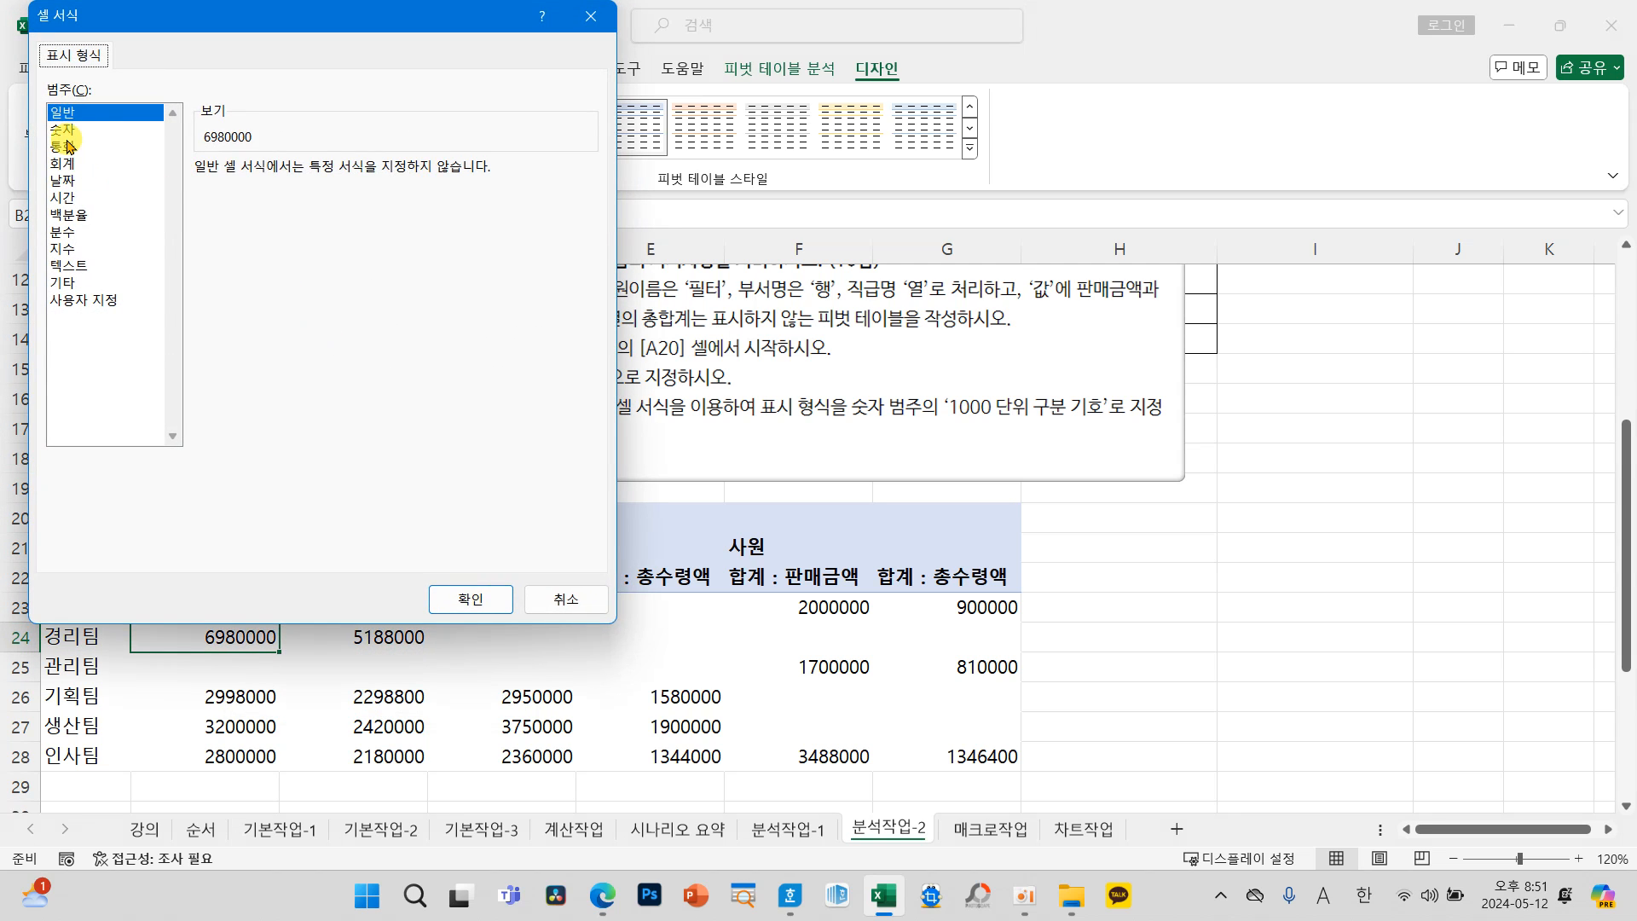
left_click(65, 132)
left_click(272, 205)
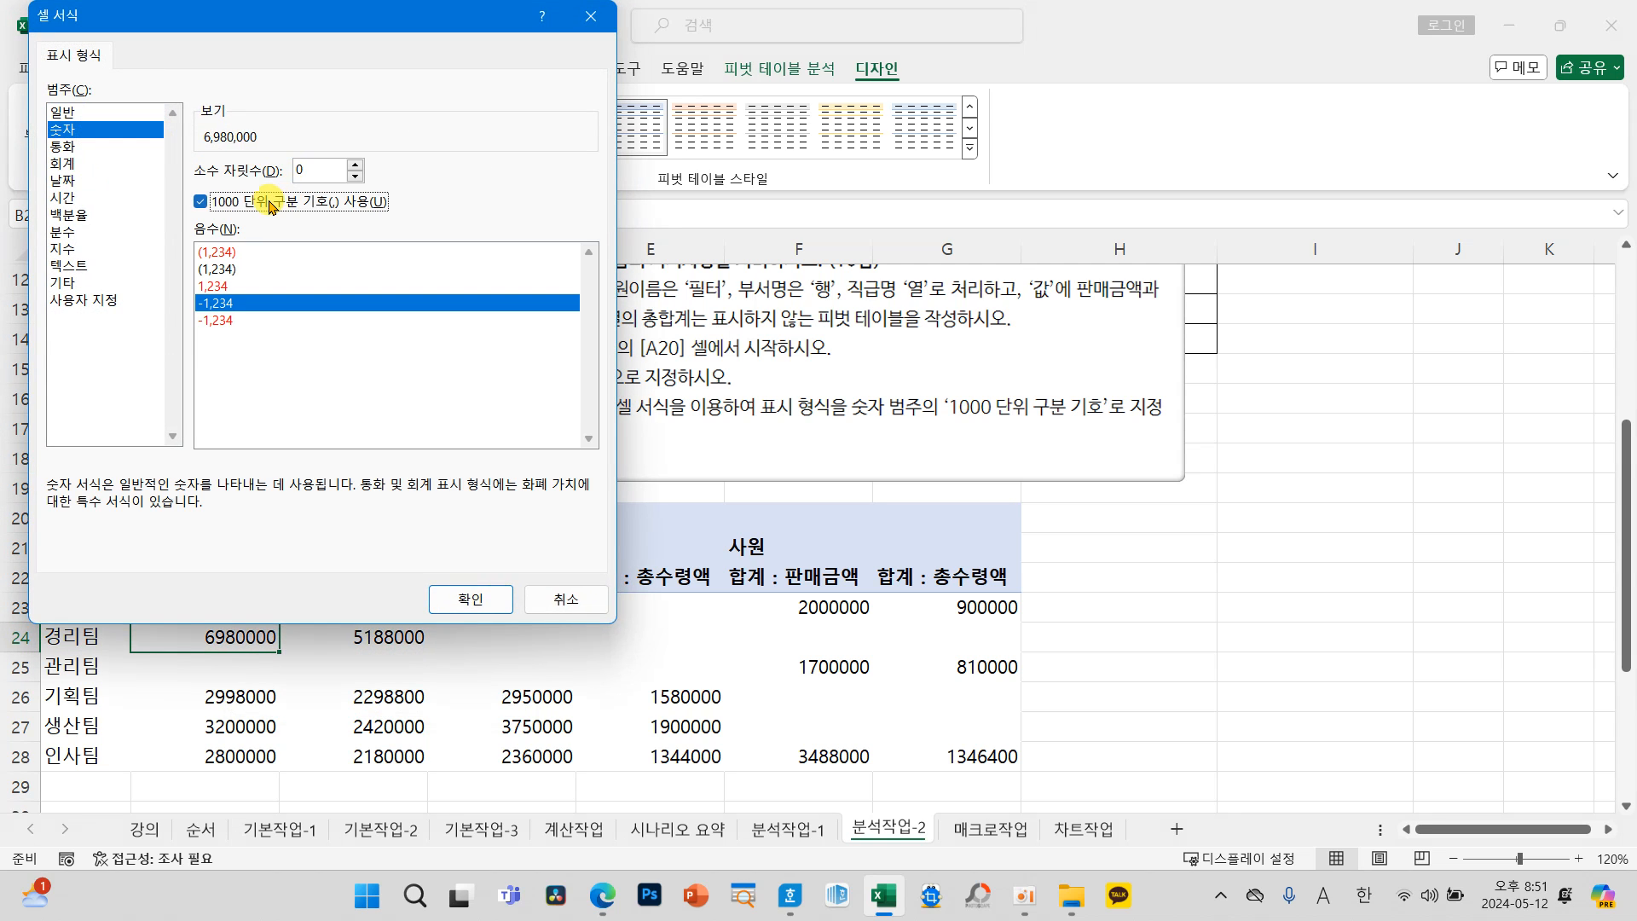
left_click_drag(188, 13, 241, 92)
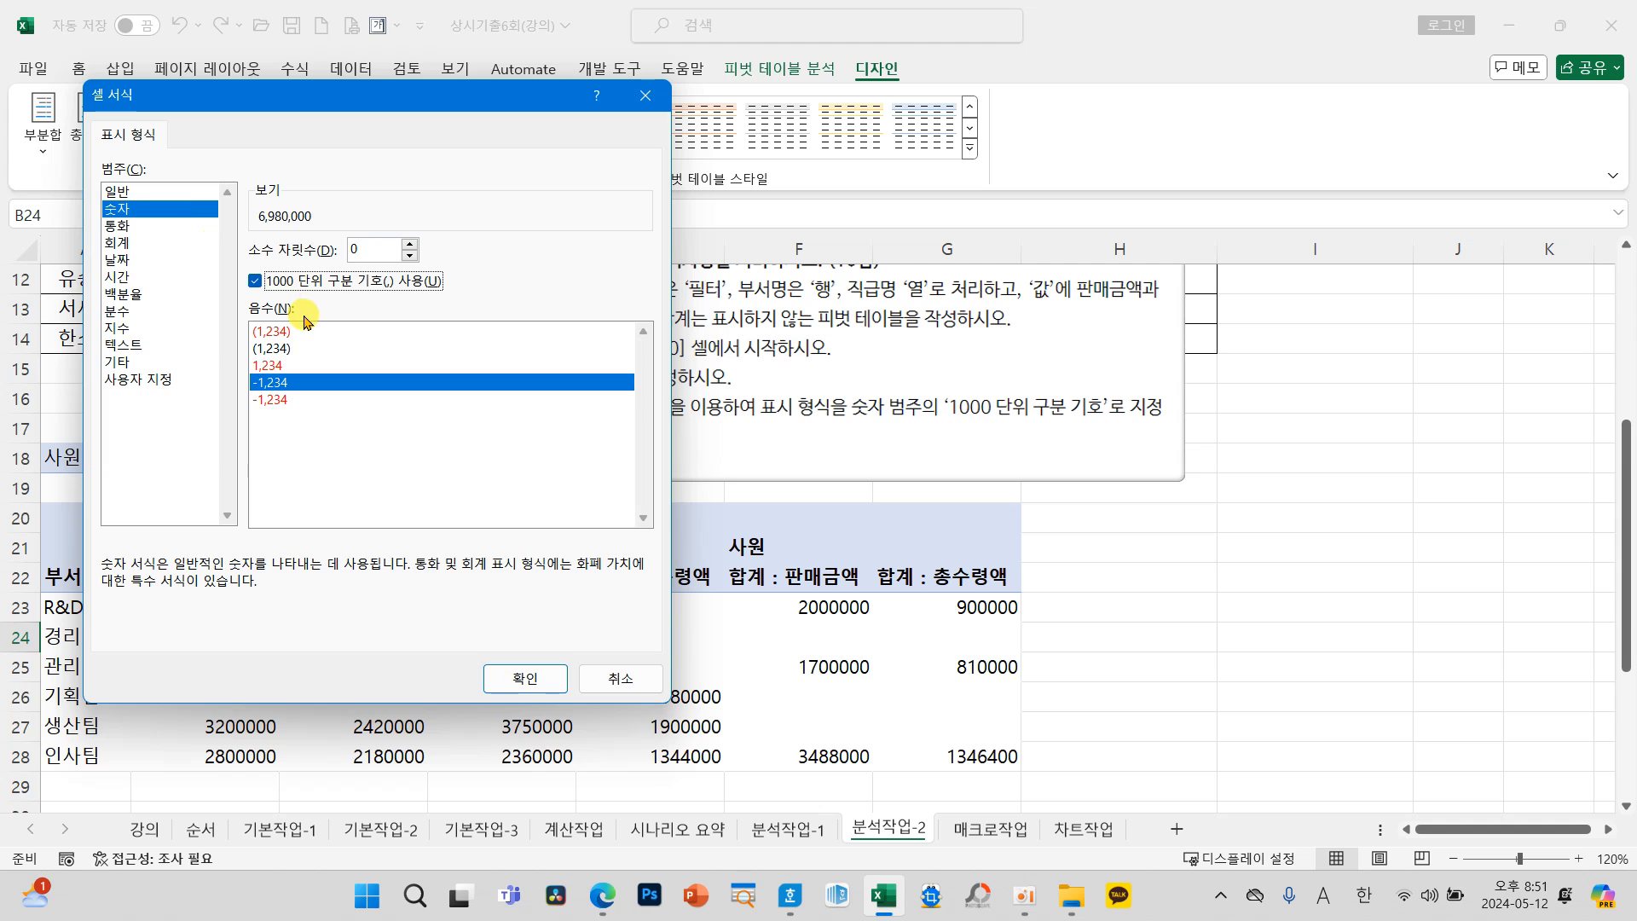
left_click(515, 678)
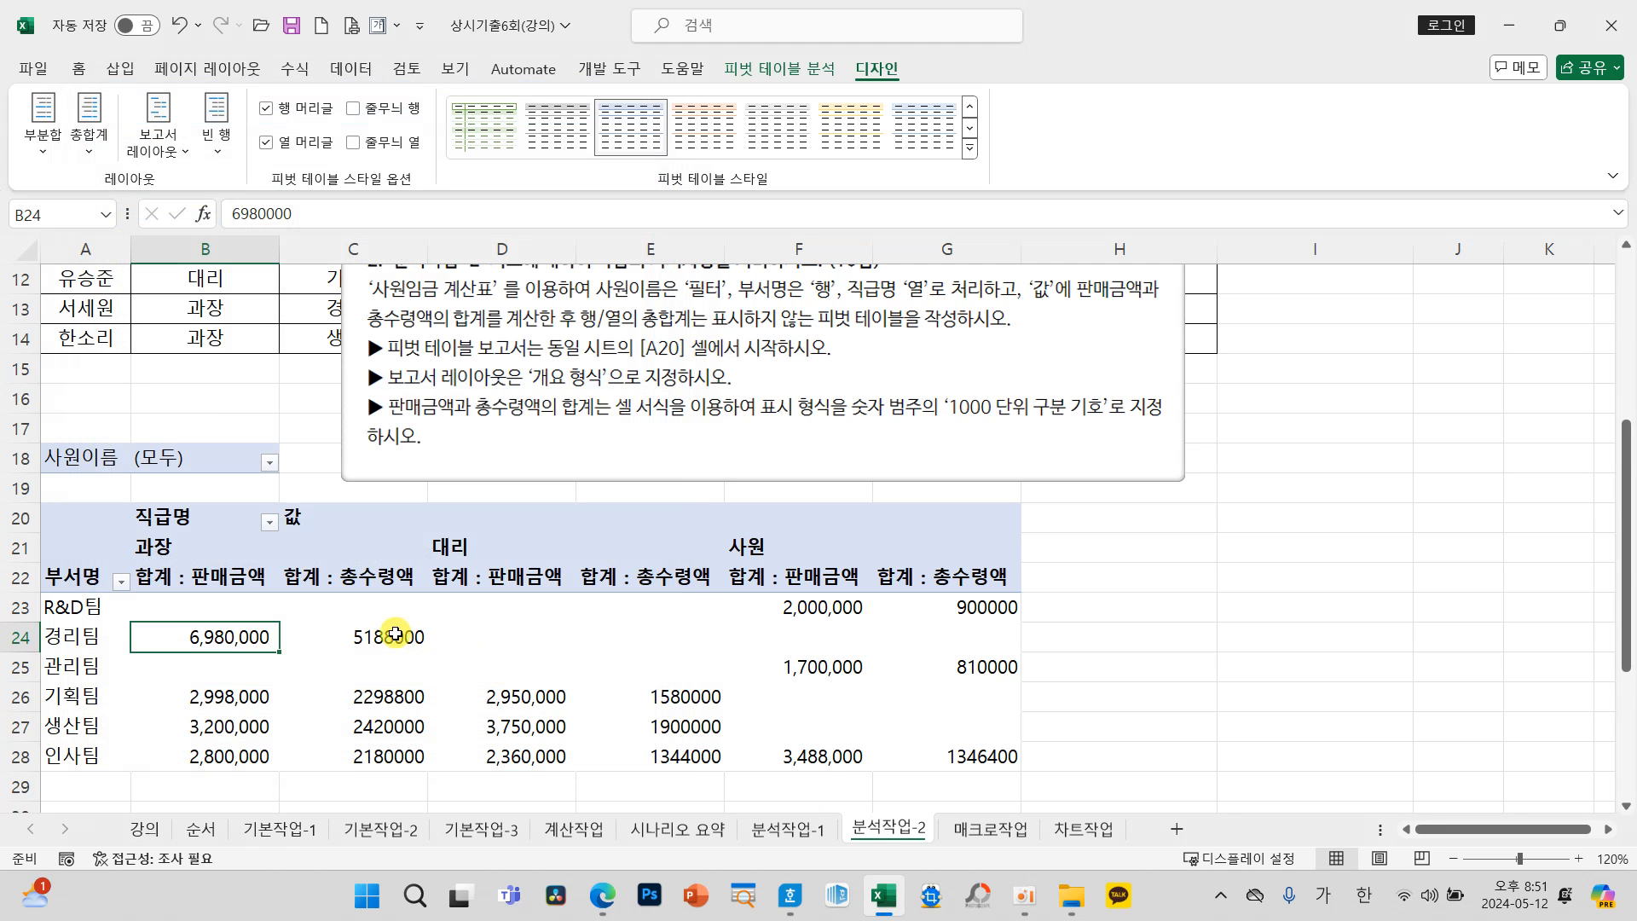
Step: Format the pivot table's 총수령액 sum field as 숫자 with the 1000 단위 구분 기호
left_click(368, 638)
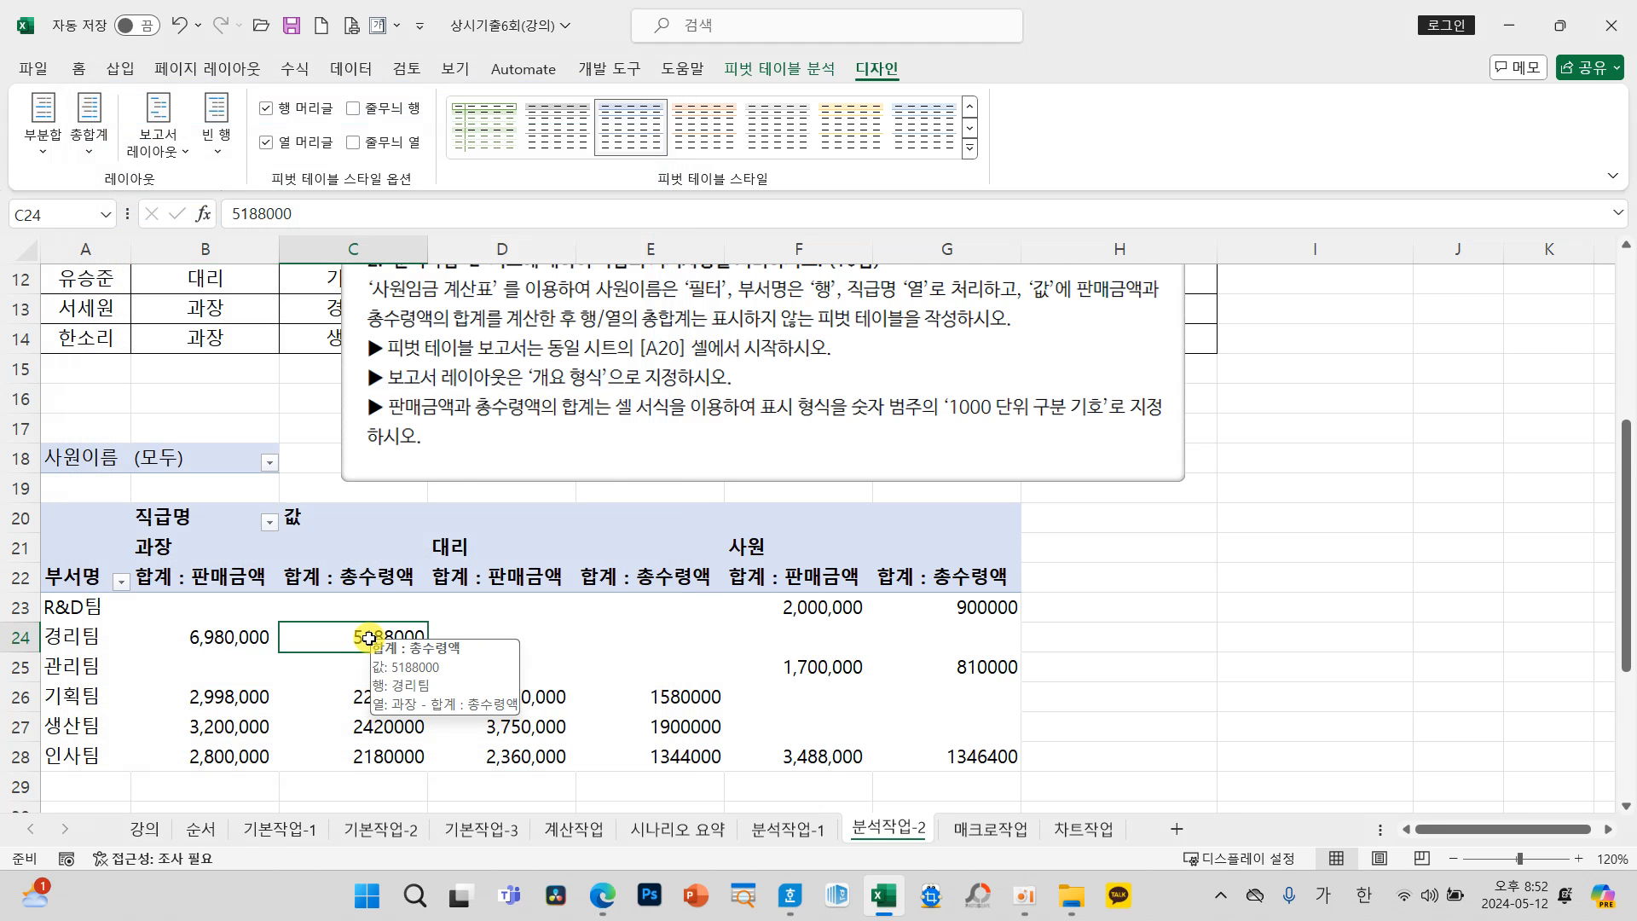
right_click(370, 641)
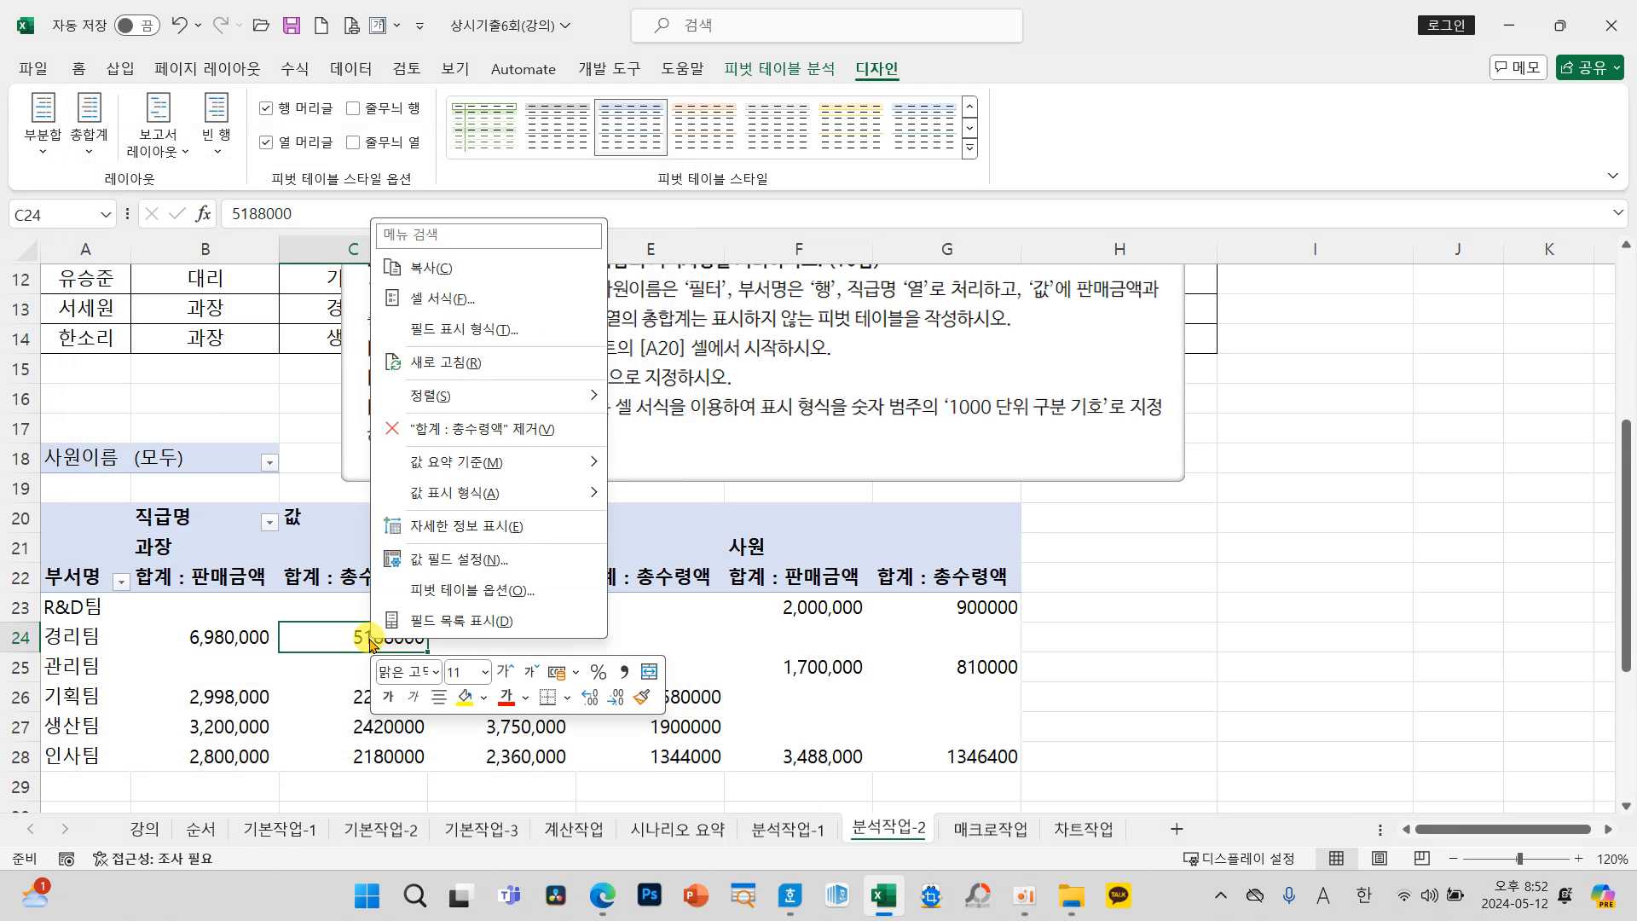
left_click(444, 331)
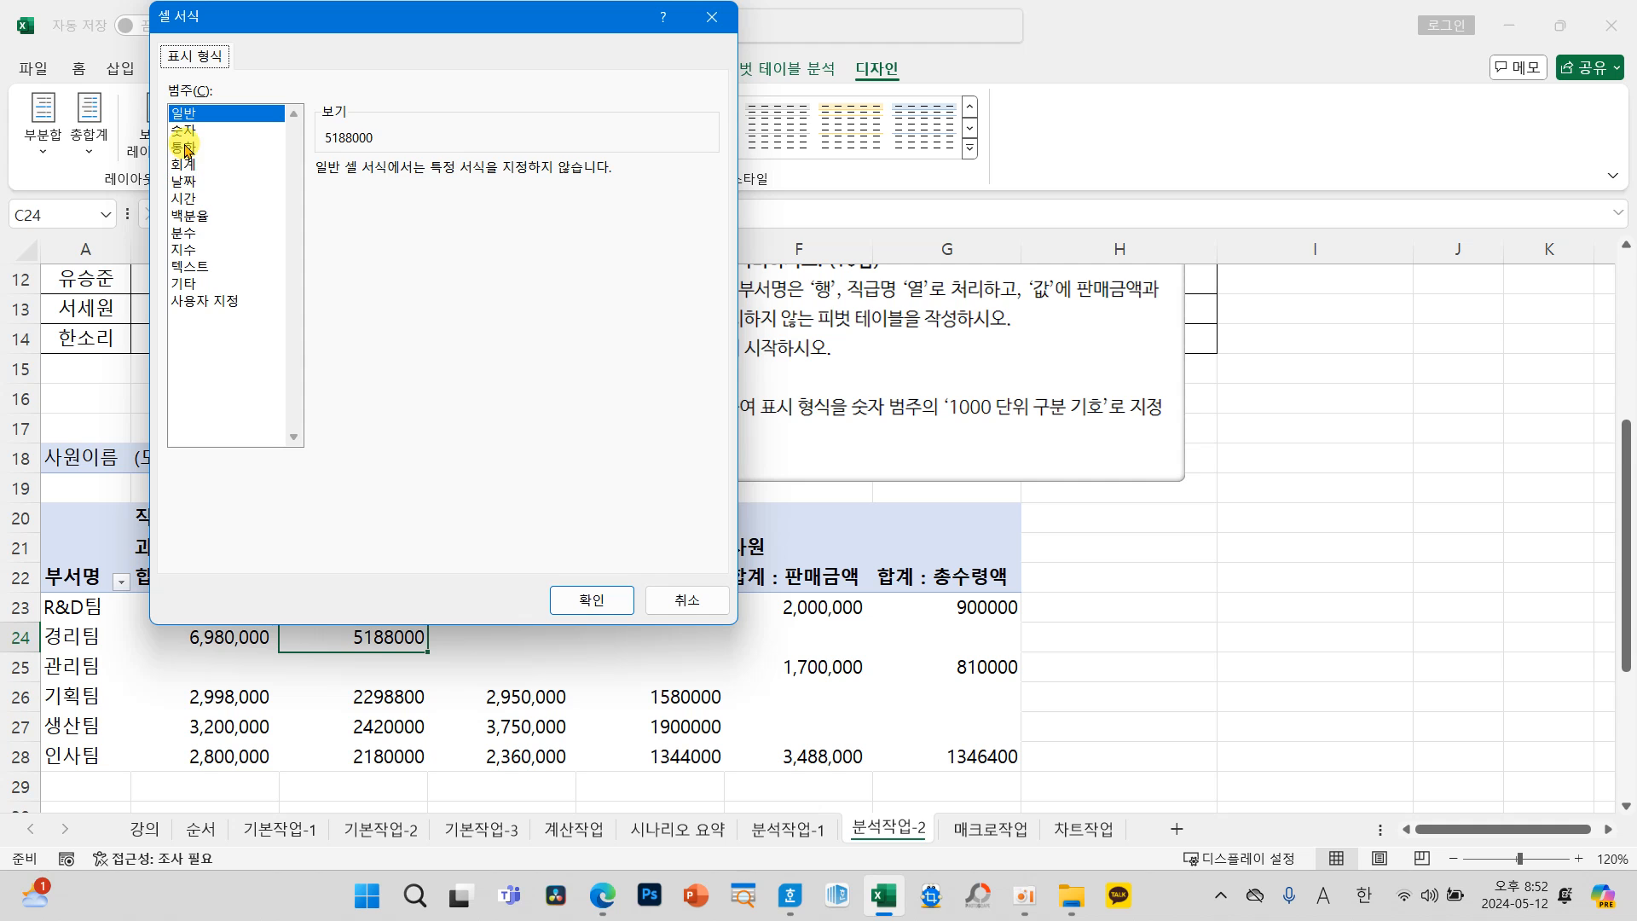
left_click(184, 131)
left_click(400, 210)
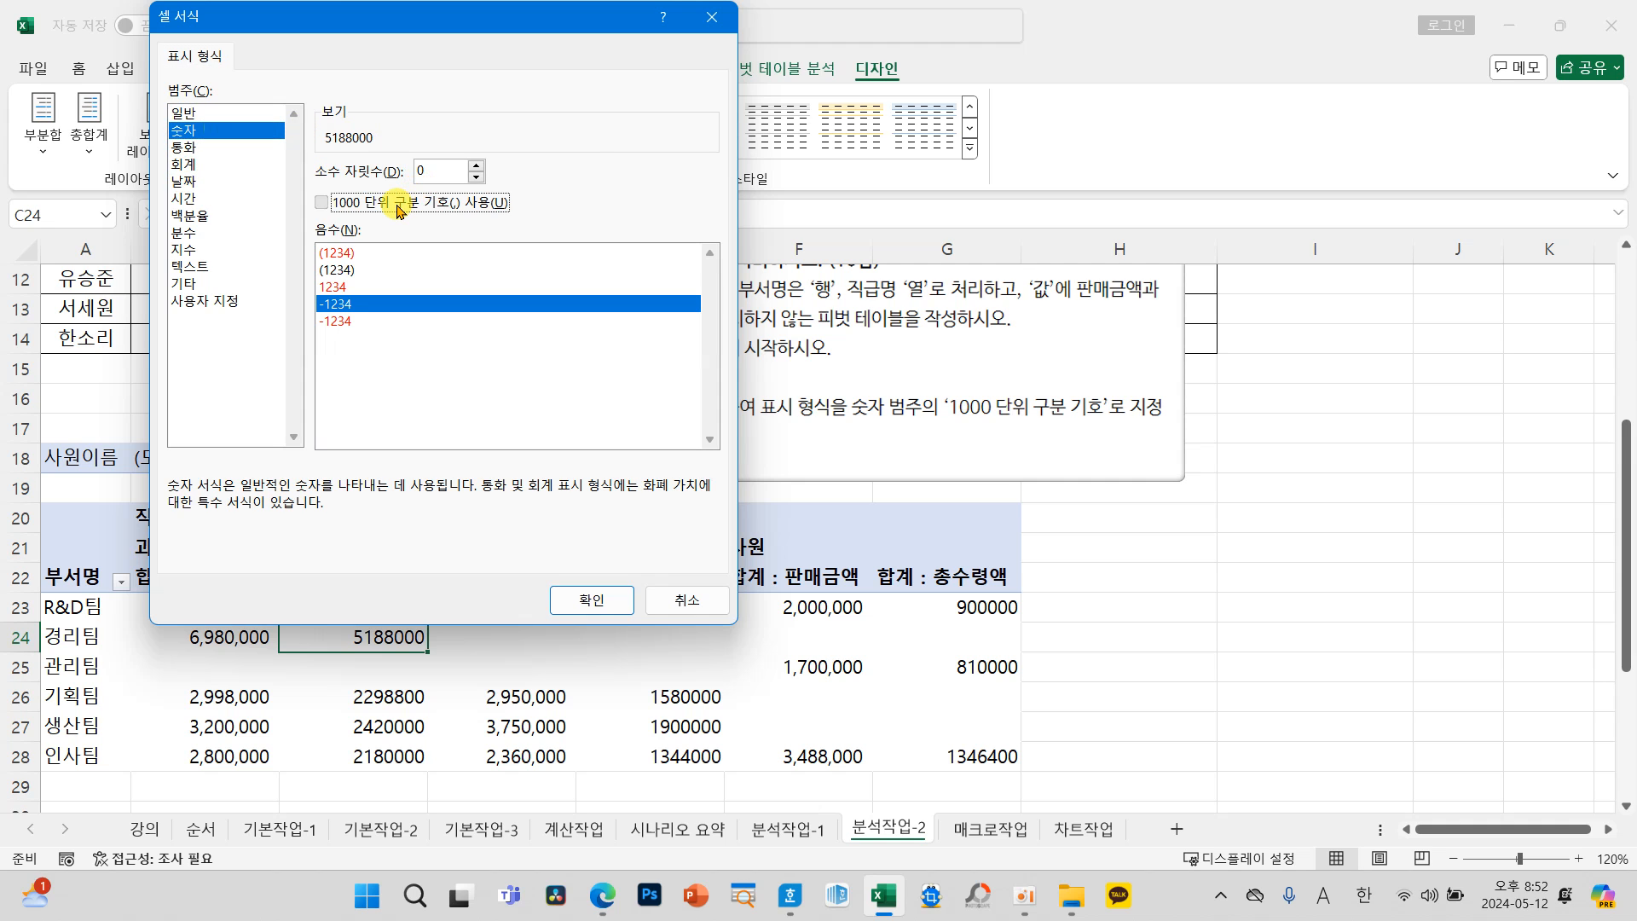
left_click(623, 600)
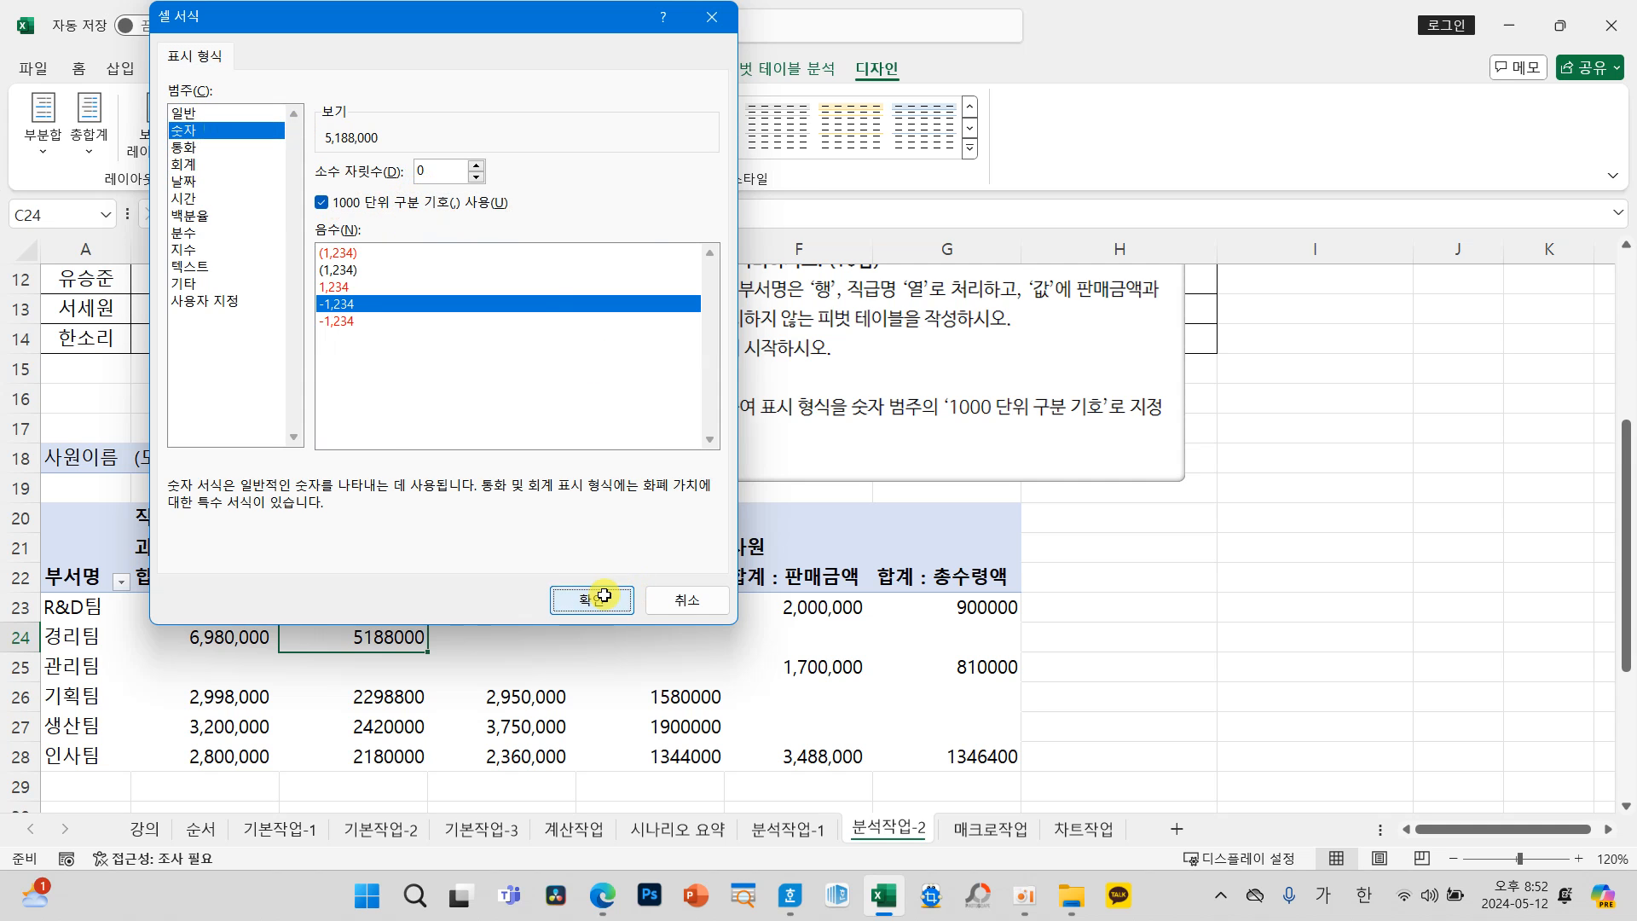
left_click(530, 721)
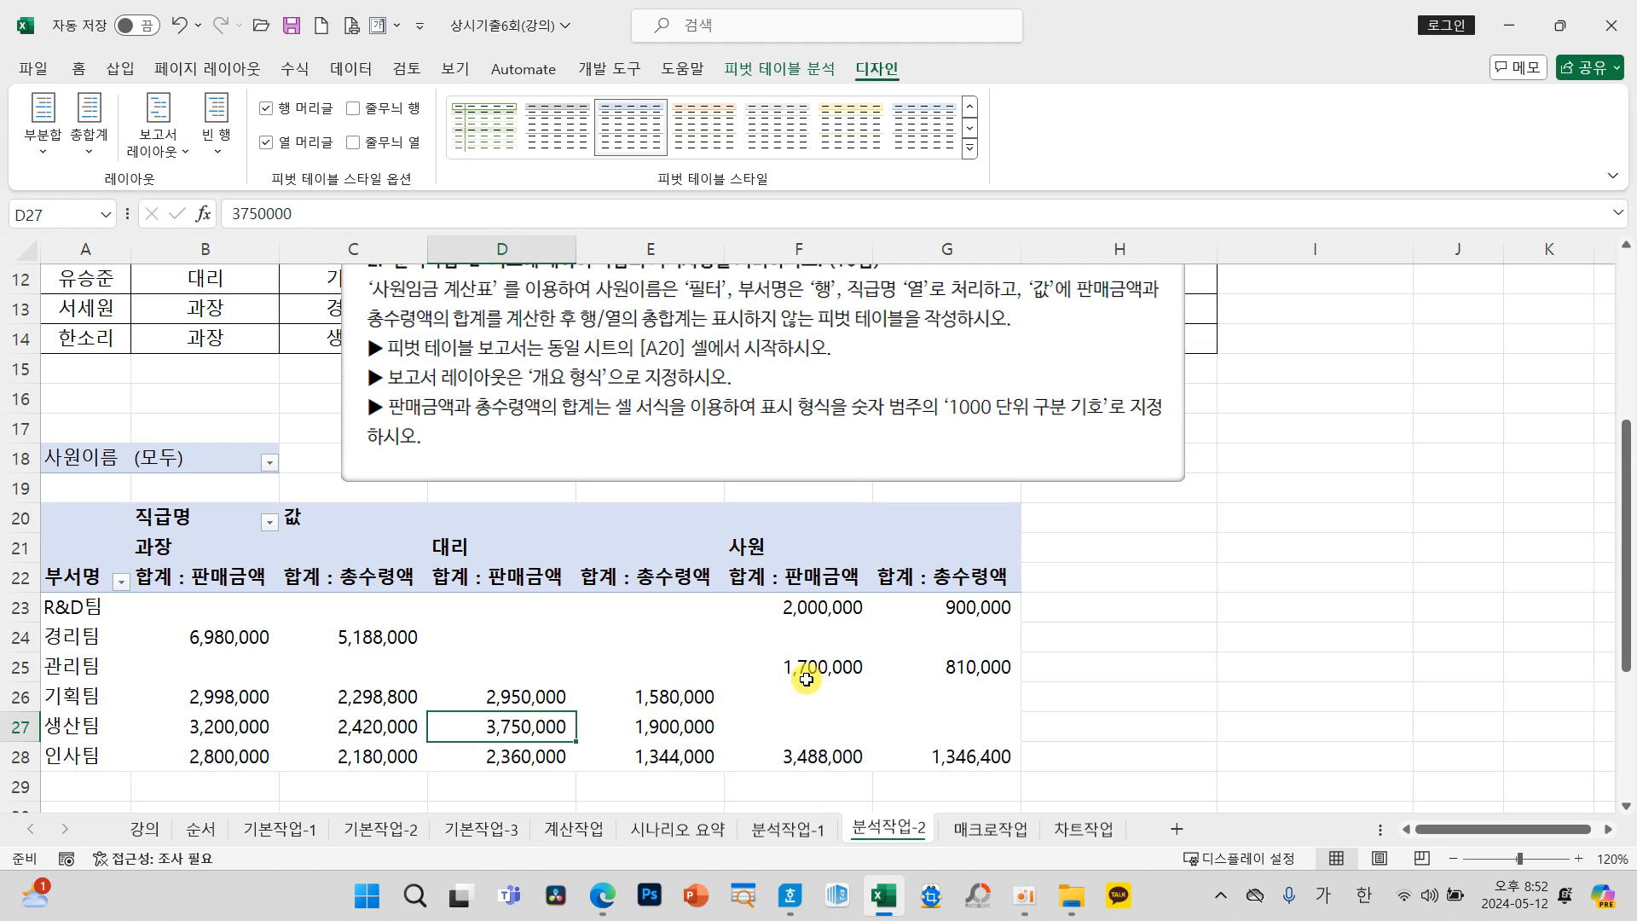
scroll(835, 670, "down", 1)
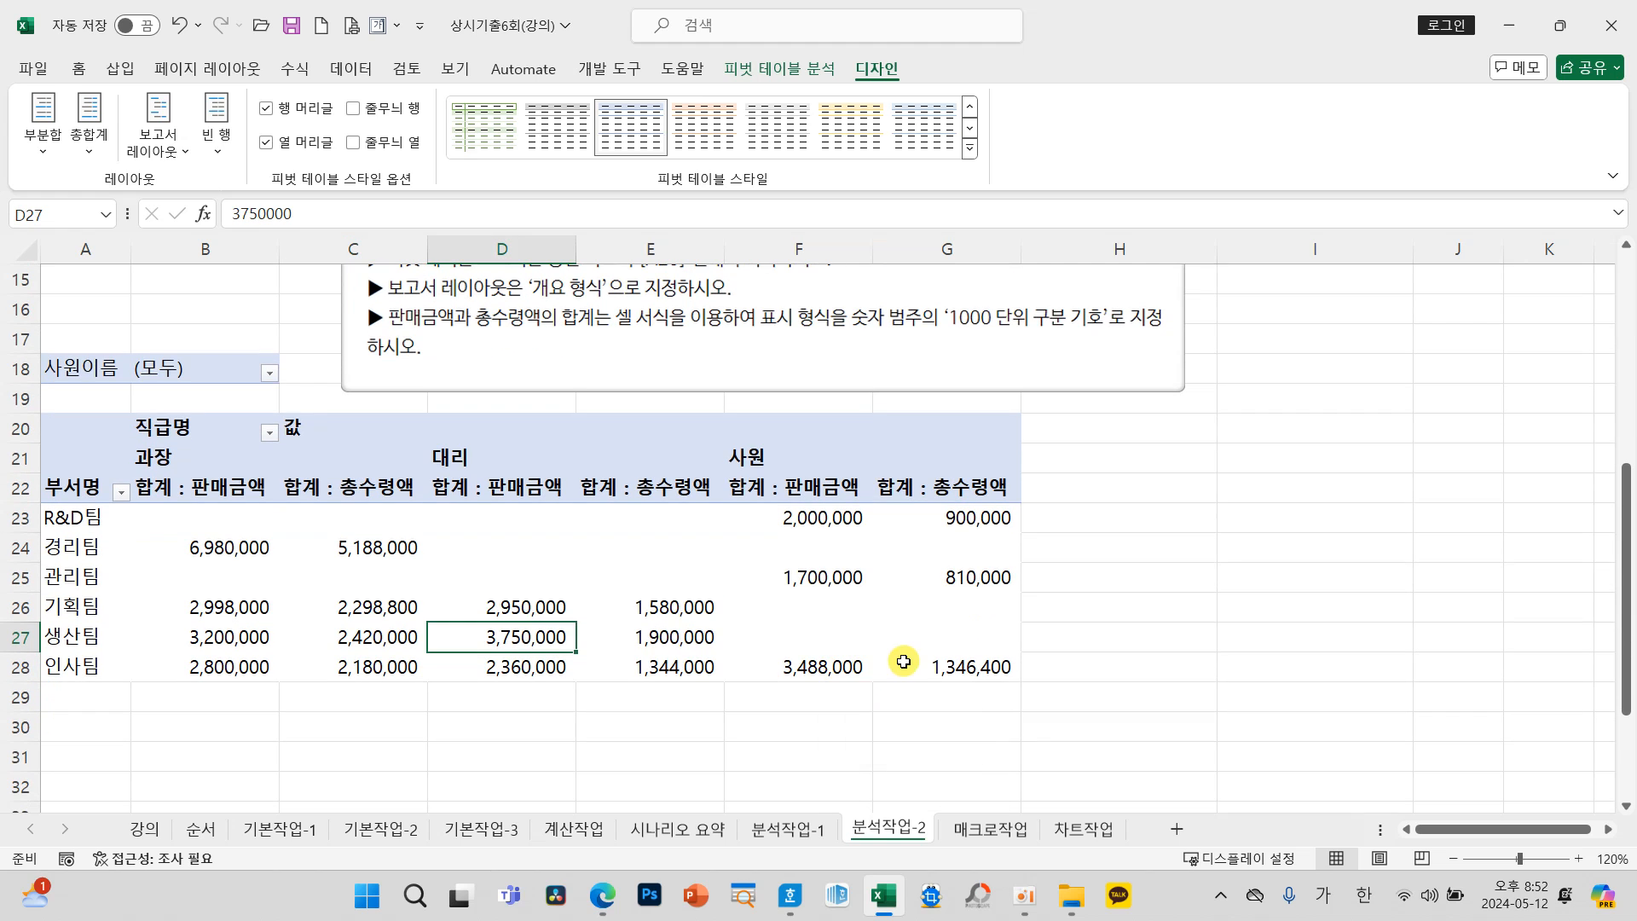
left_click(912, 609)
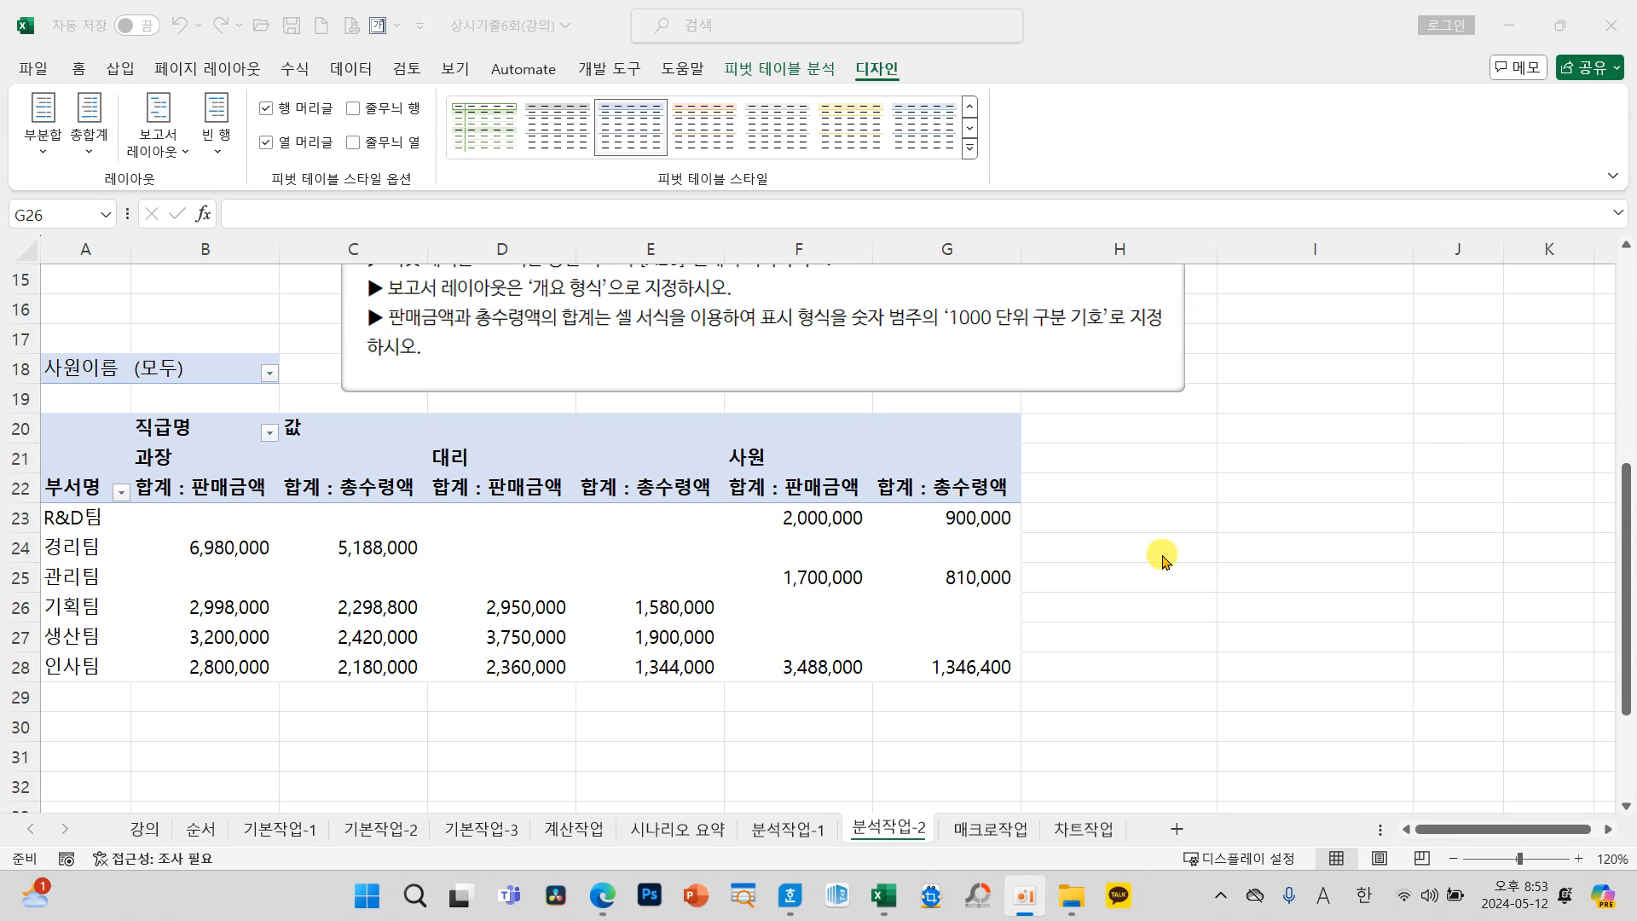
Step: Switch to the 매크로작업 sheet and select empty cell D14 below the 신입사원 채용 결과 table
left_click(964, 825)
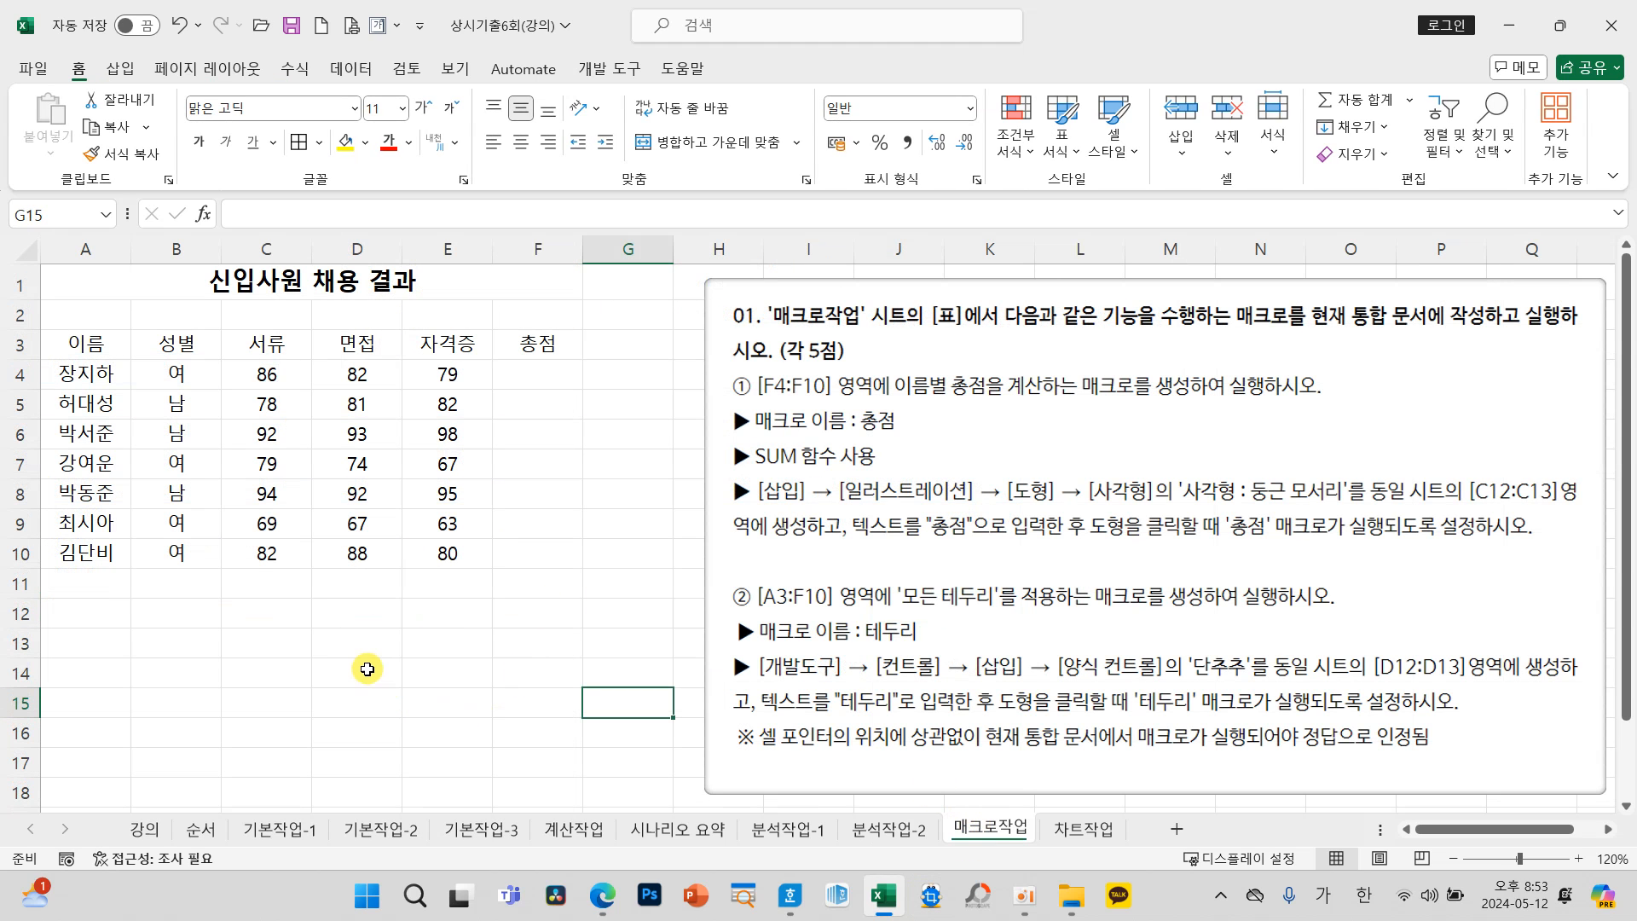
left_click(367, 669)
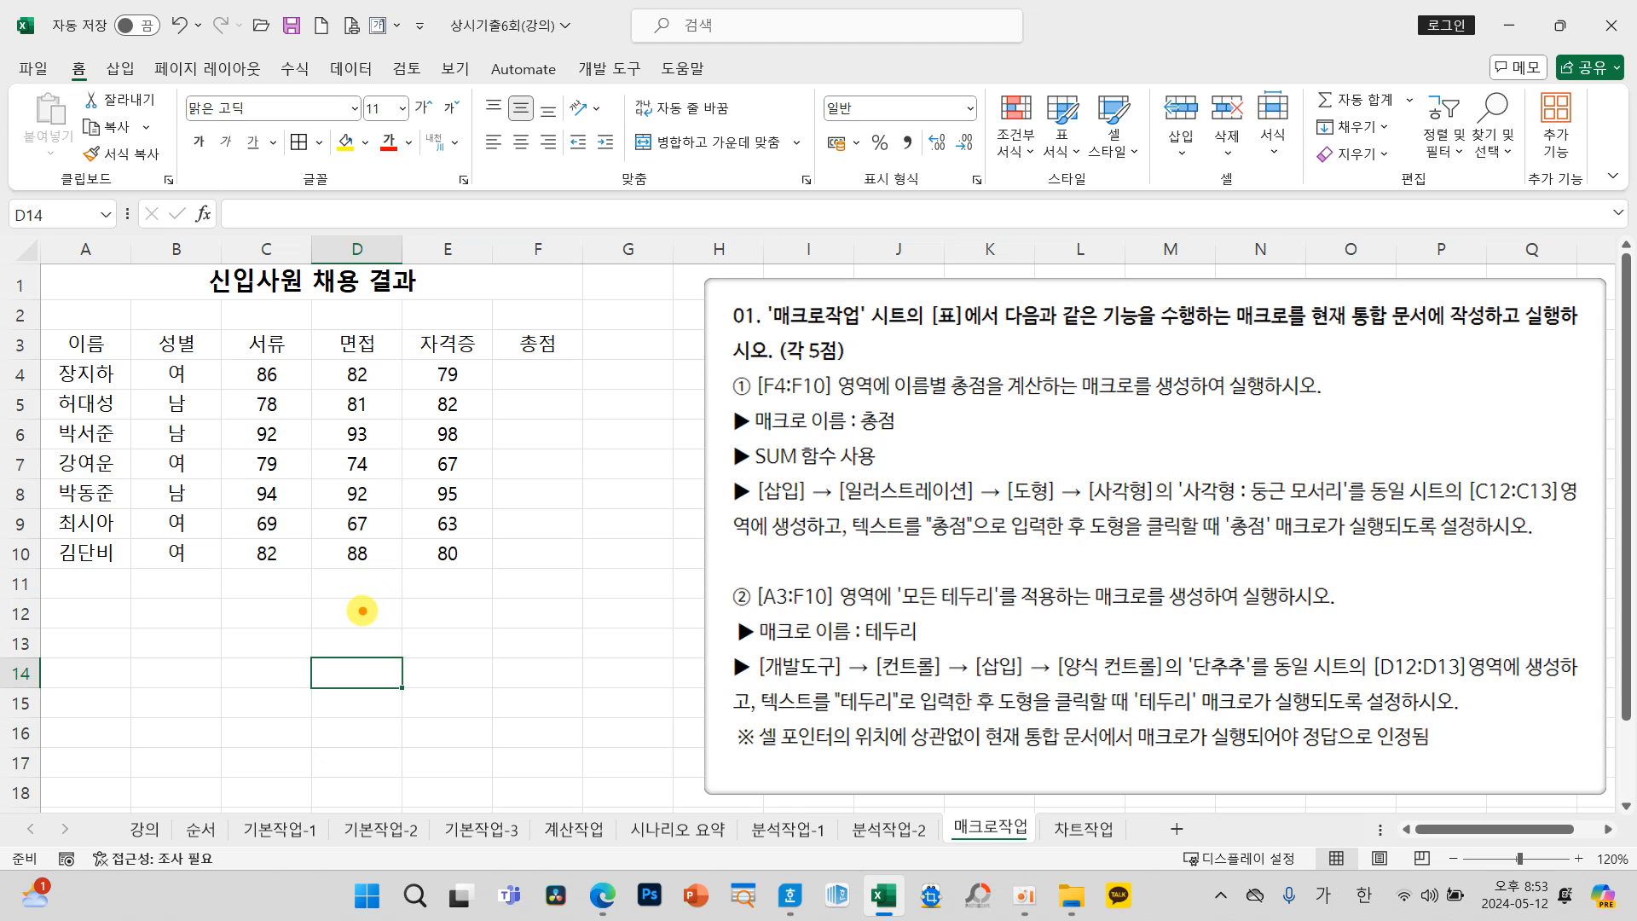
mouse_move(312, 599)
left_mouse_down()
mouse_move(304, 635)
mouse_move(345, 597)
mouse_move(351, 631)
left_mouse_up()
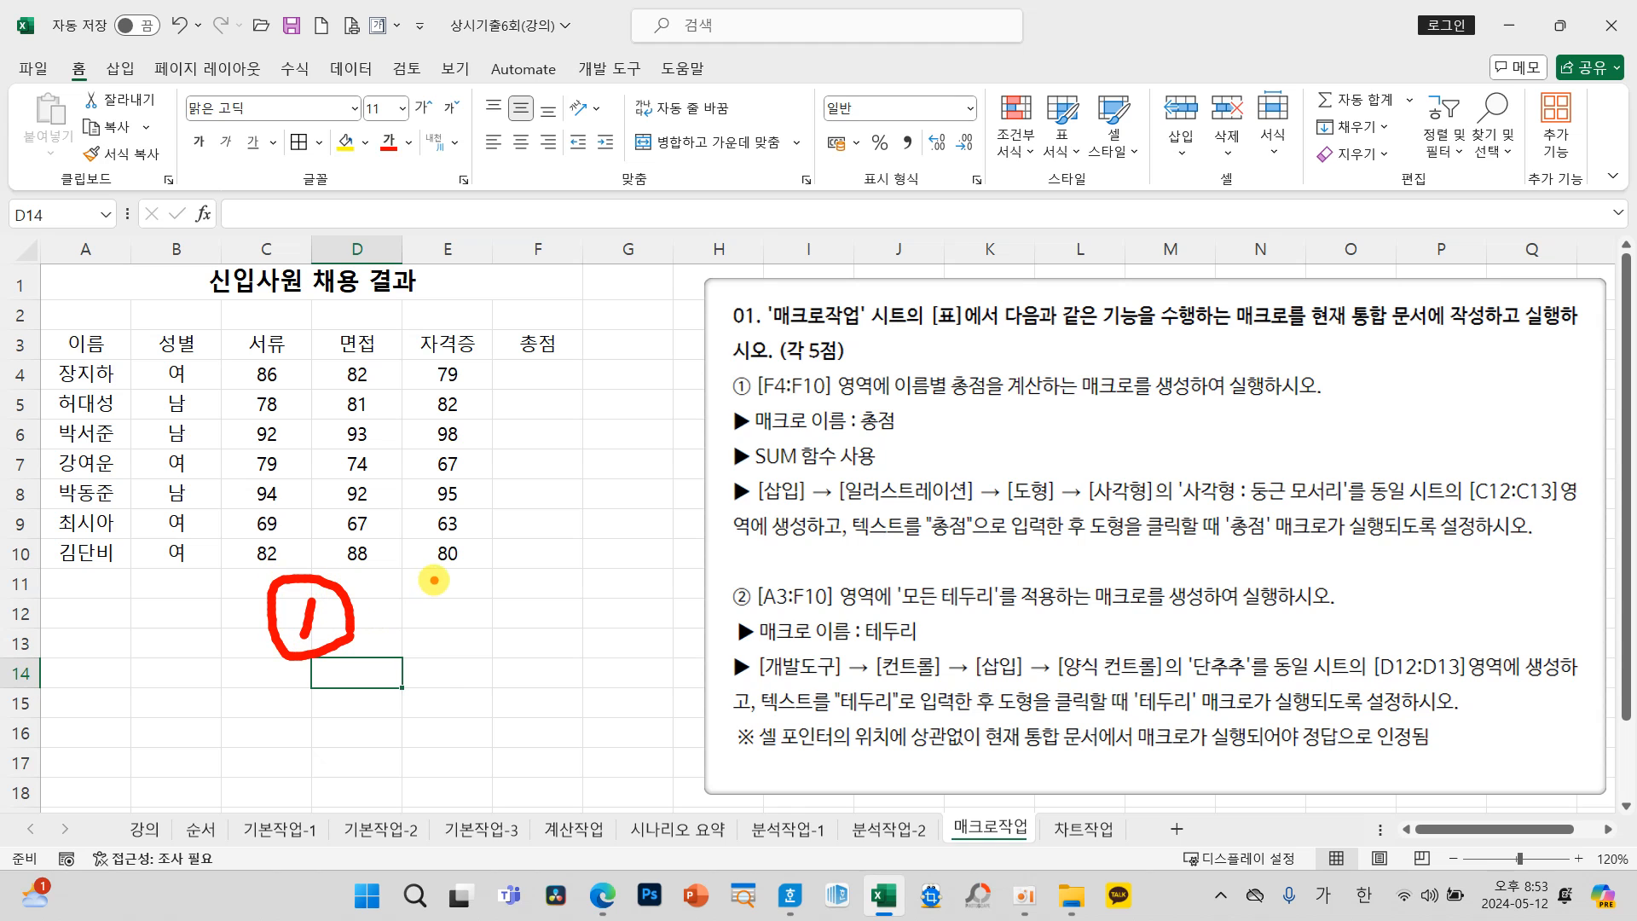
mouse_move(415, 588)
left_mouse_down()
mouse_move(443, 618)
mouse_move(535, 601)
mouse_move(545, 574)
mouse_move(631, 614)
mouse_move(622, 644)
left_mouse_up()
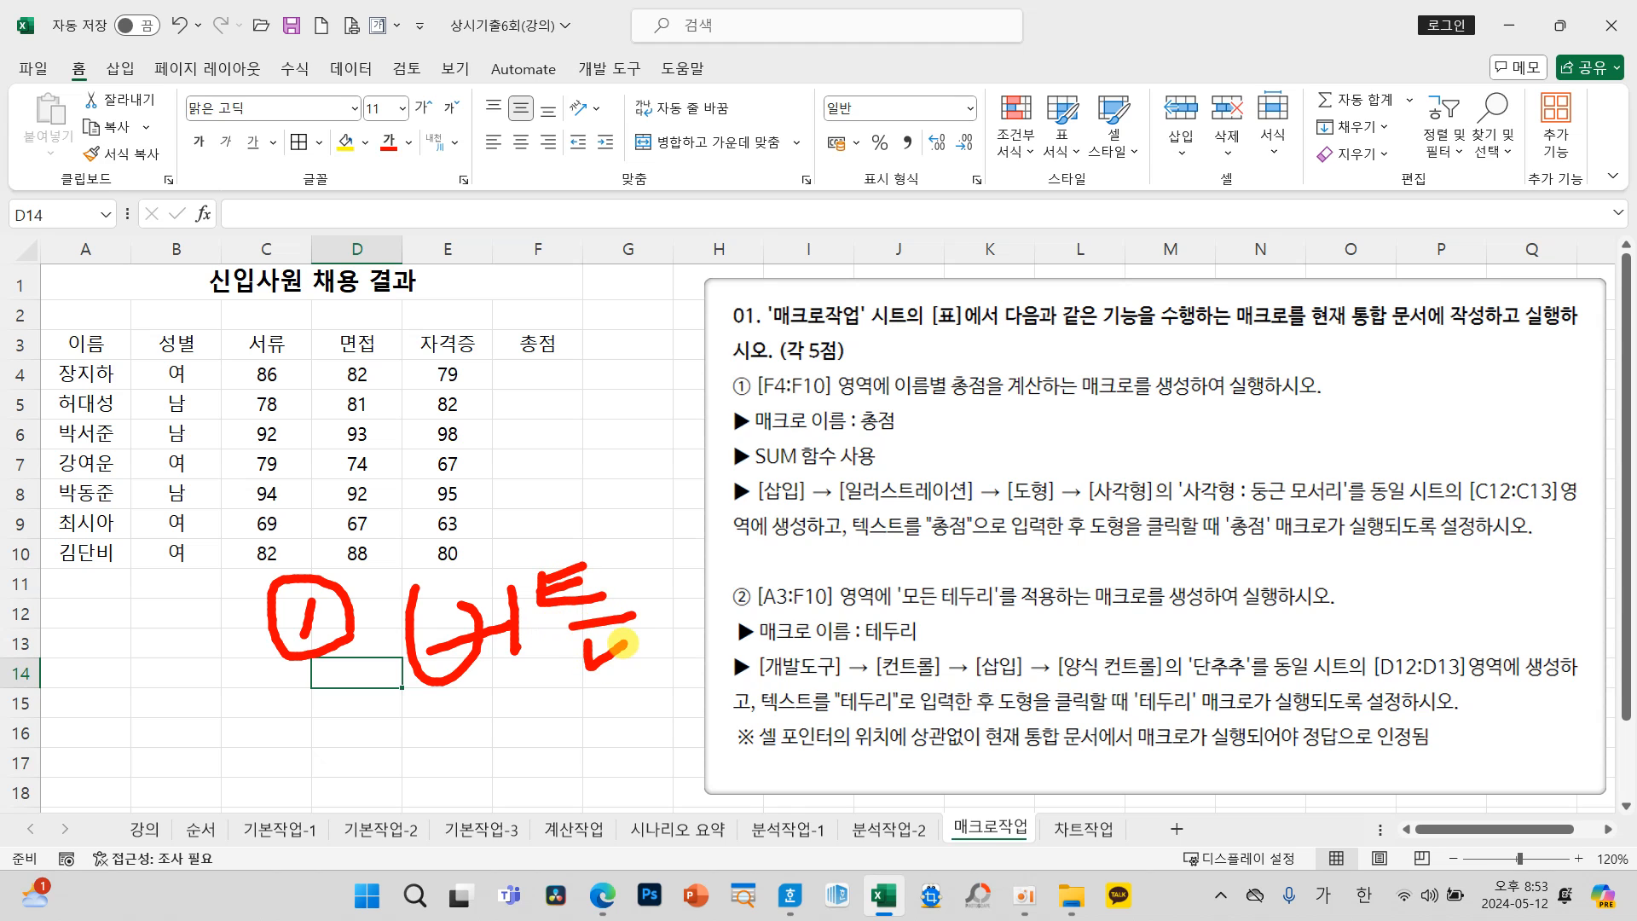
mouse_move(244, 768)
left_mouse_down()
mouse_move(349, 776)
mouse_move(247, 731)
mouse_move(369, 801)
left_mouse_up()
left_click_drag(422, 750, 470, 796)
mouse_move(495, 727)
left_mouse_down()
mouse_move(496, 798)
mouse_move(546, 755)
mouse_move(650, 755)
left_mouse_up()
mouse_move(563, 797)
left_mouse_down()
mouse_move(637, 793)
mouse_move(635, 832)
left_mouse_up()
mouse_move(732, 750)
left_mouse_down()
mouse_move(798, 788)
mouse_move(732, 828)
mouse_move(814, 823)
left_mouse_up()
mouse_move(868, 758)
left_mouse_down()
mouse_move(906, 804)
mouse_move(991, 800)
left_mouse_up()
left_click_drag(986, 713, 1000, 797)
mouse_move(1024, 737)
left_mouse_down()
mouse_move(1036, 784)
mouse_move(1099, 723)
mouse_move(1112, 751)
mouse_move(1081, 798)
mouse_move(1109, 770)
left_mouse_up()
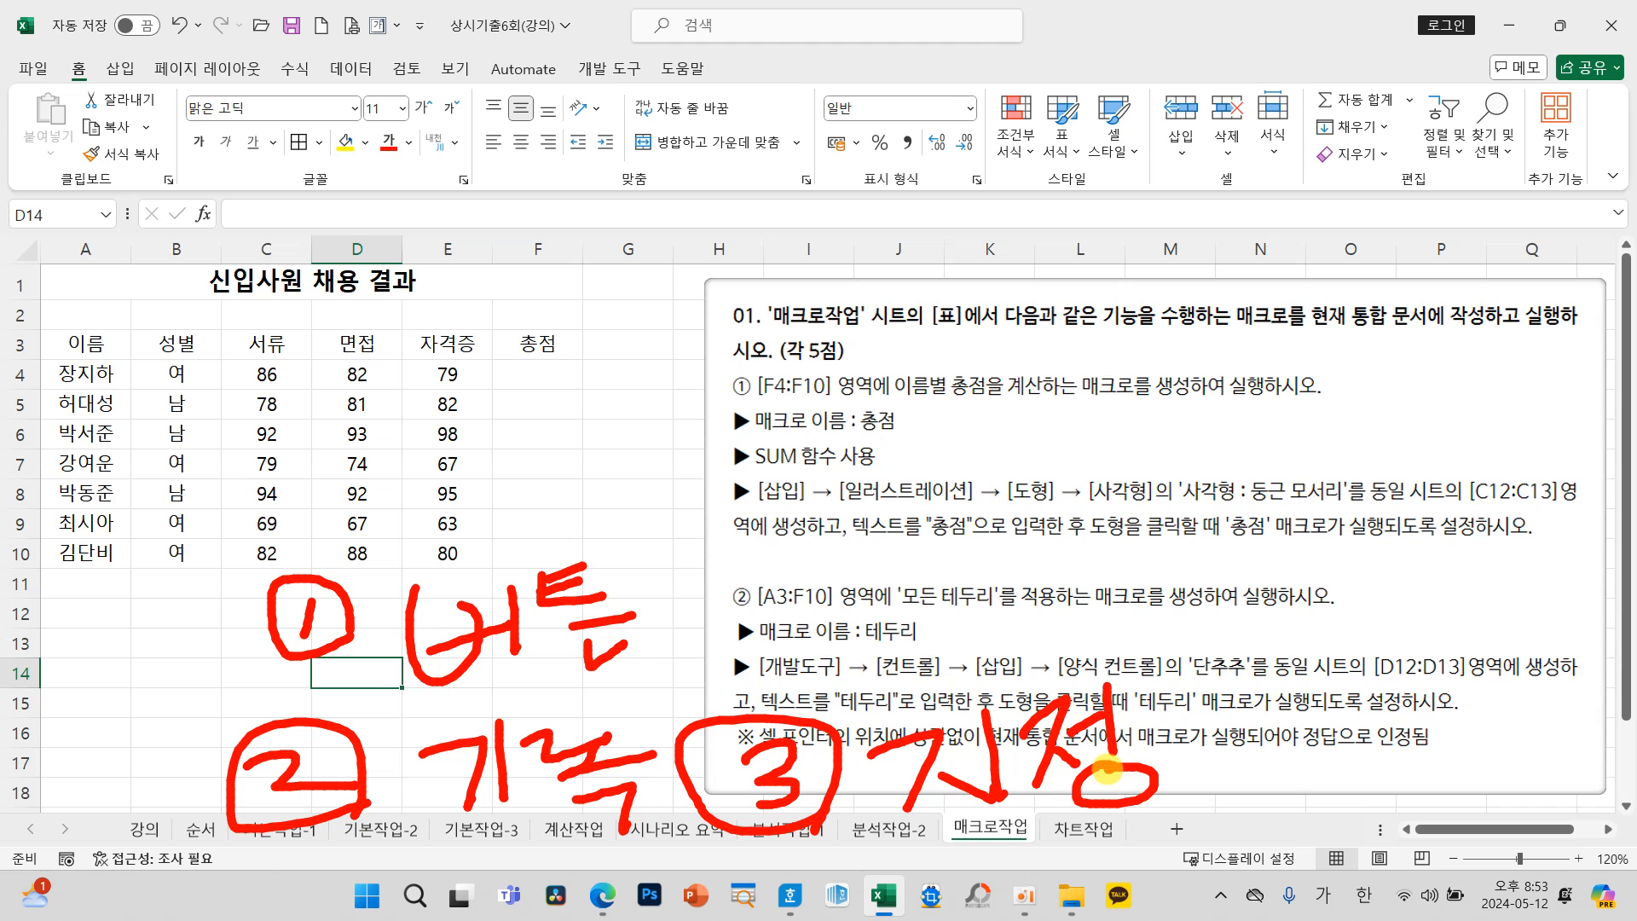
key("Escape")
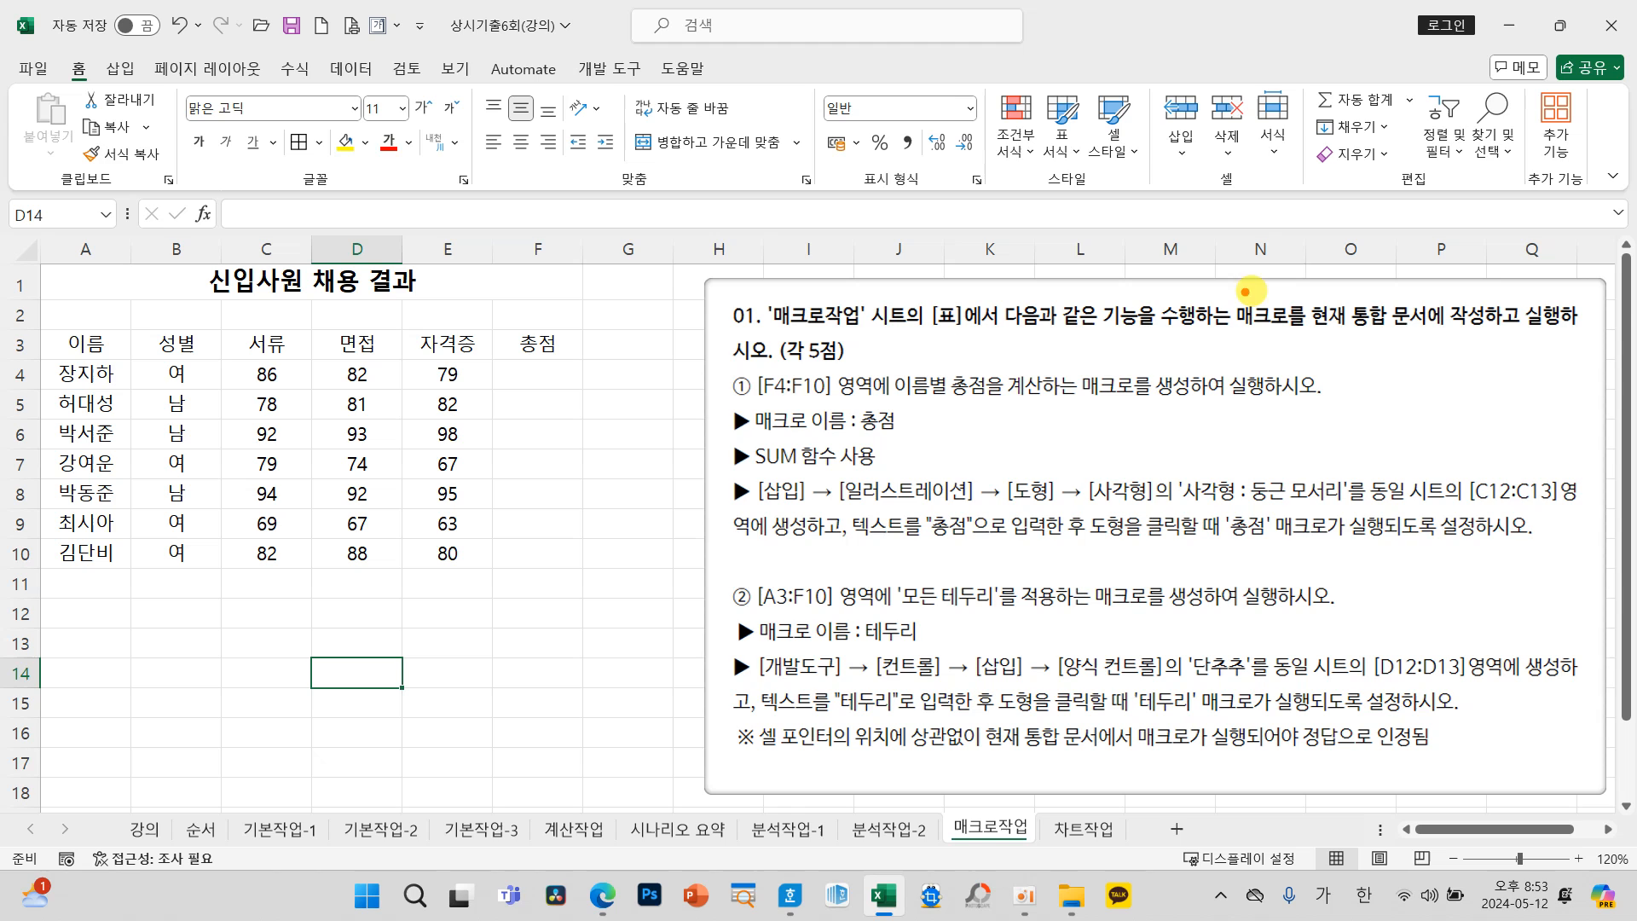
left_click_drag(1283, 284, 1458, 343)
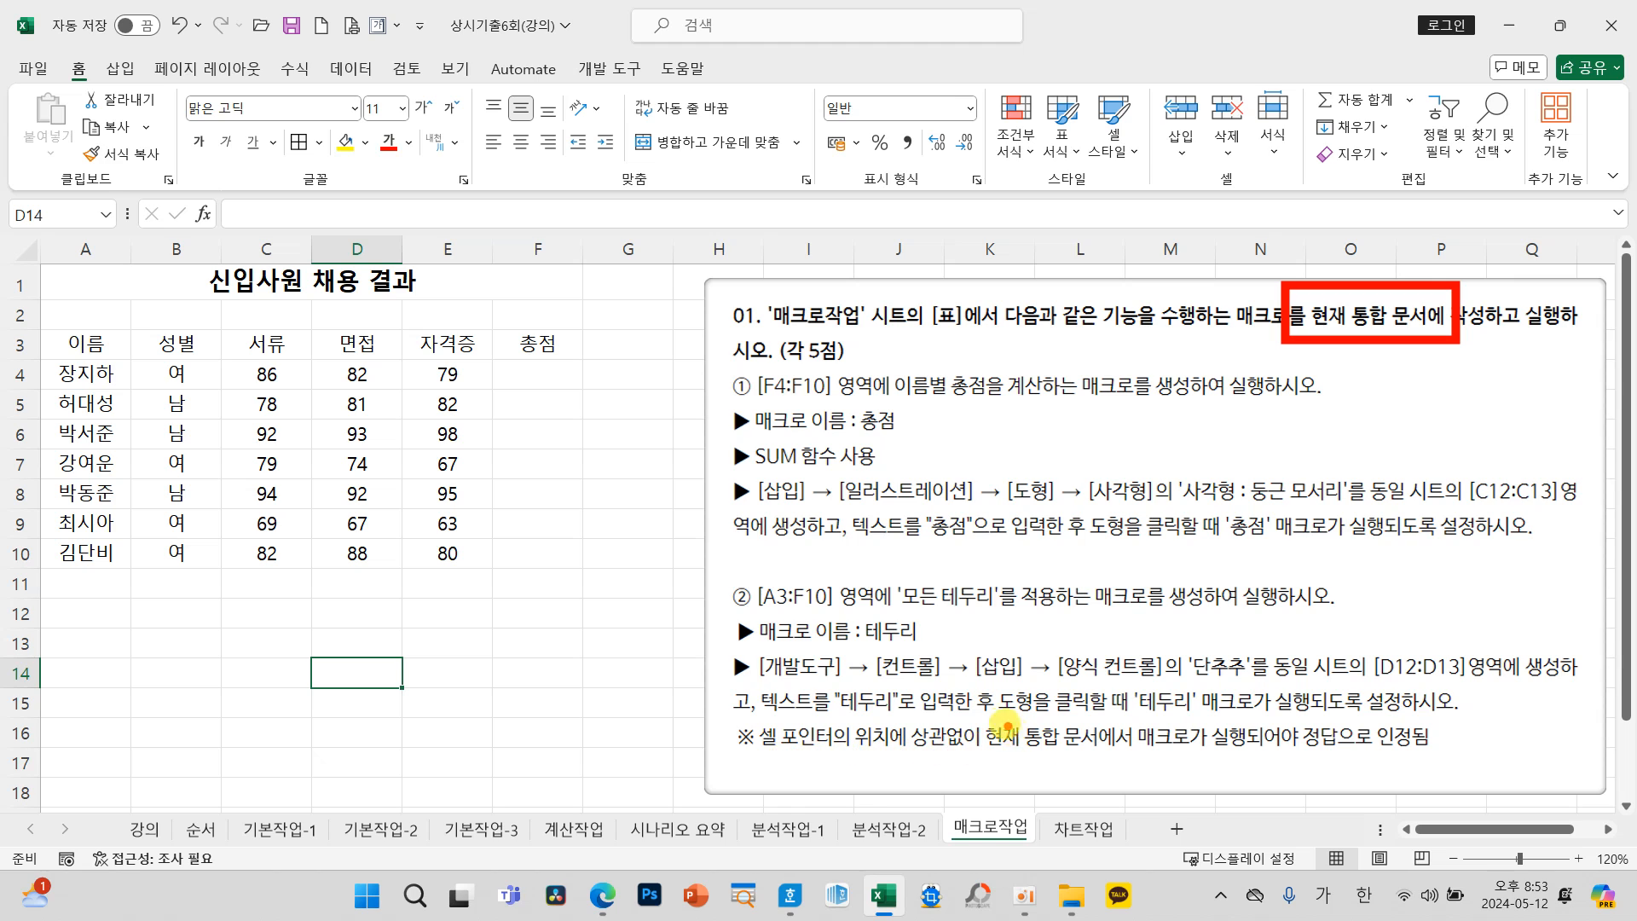
left_click_drag(982, 721, 1123, 754)
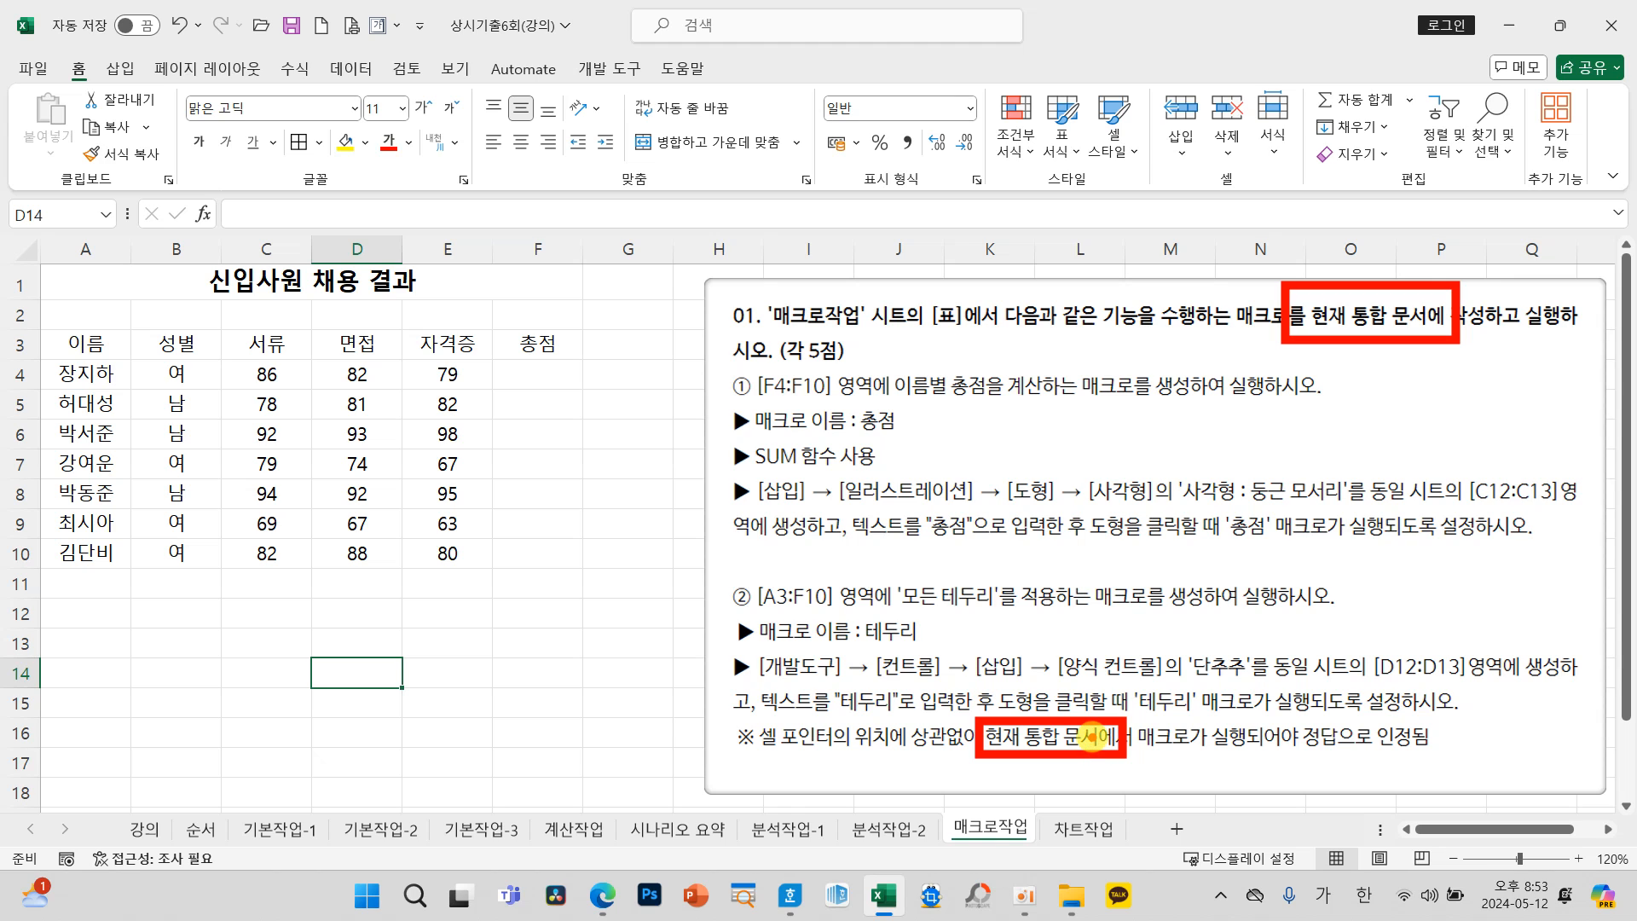
key("Escape")
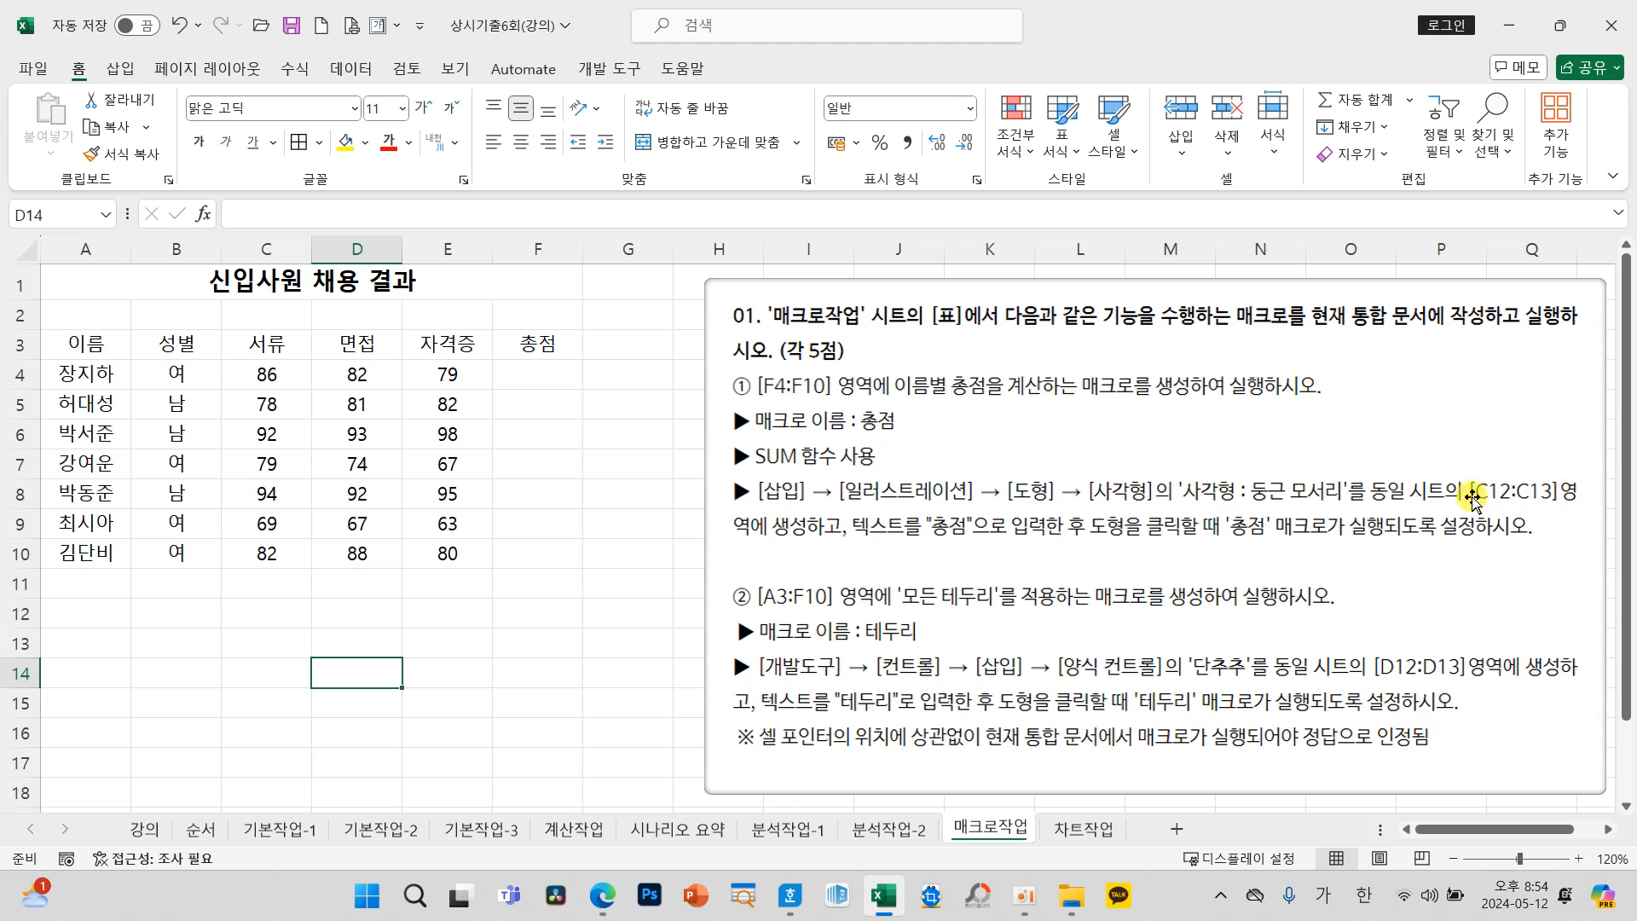
Step: Insert a '사각형: 둥근 모서리' shape over cells C12:C13 and label it "총점"
left_click_drag(272, 616, 267, 643)
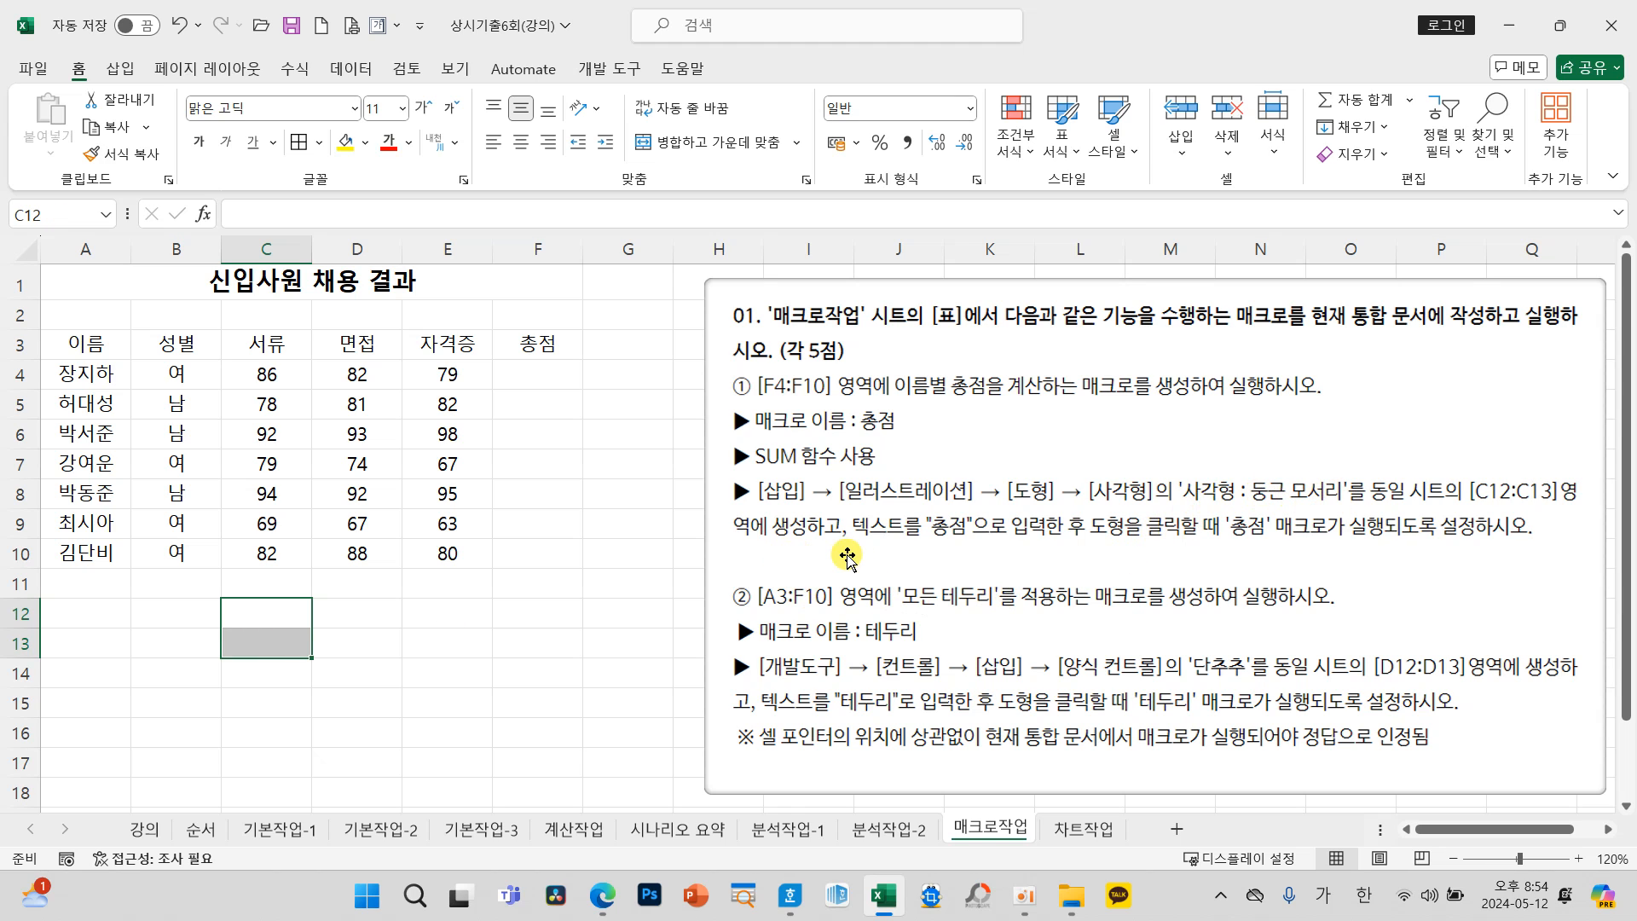
left_click(127, 72)
left_click(280, 139)
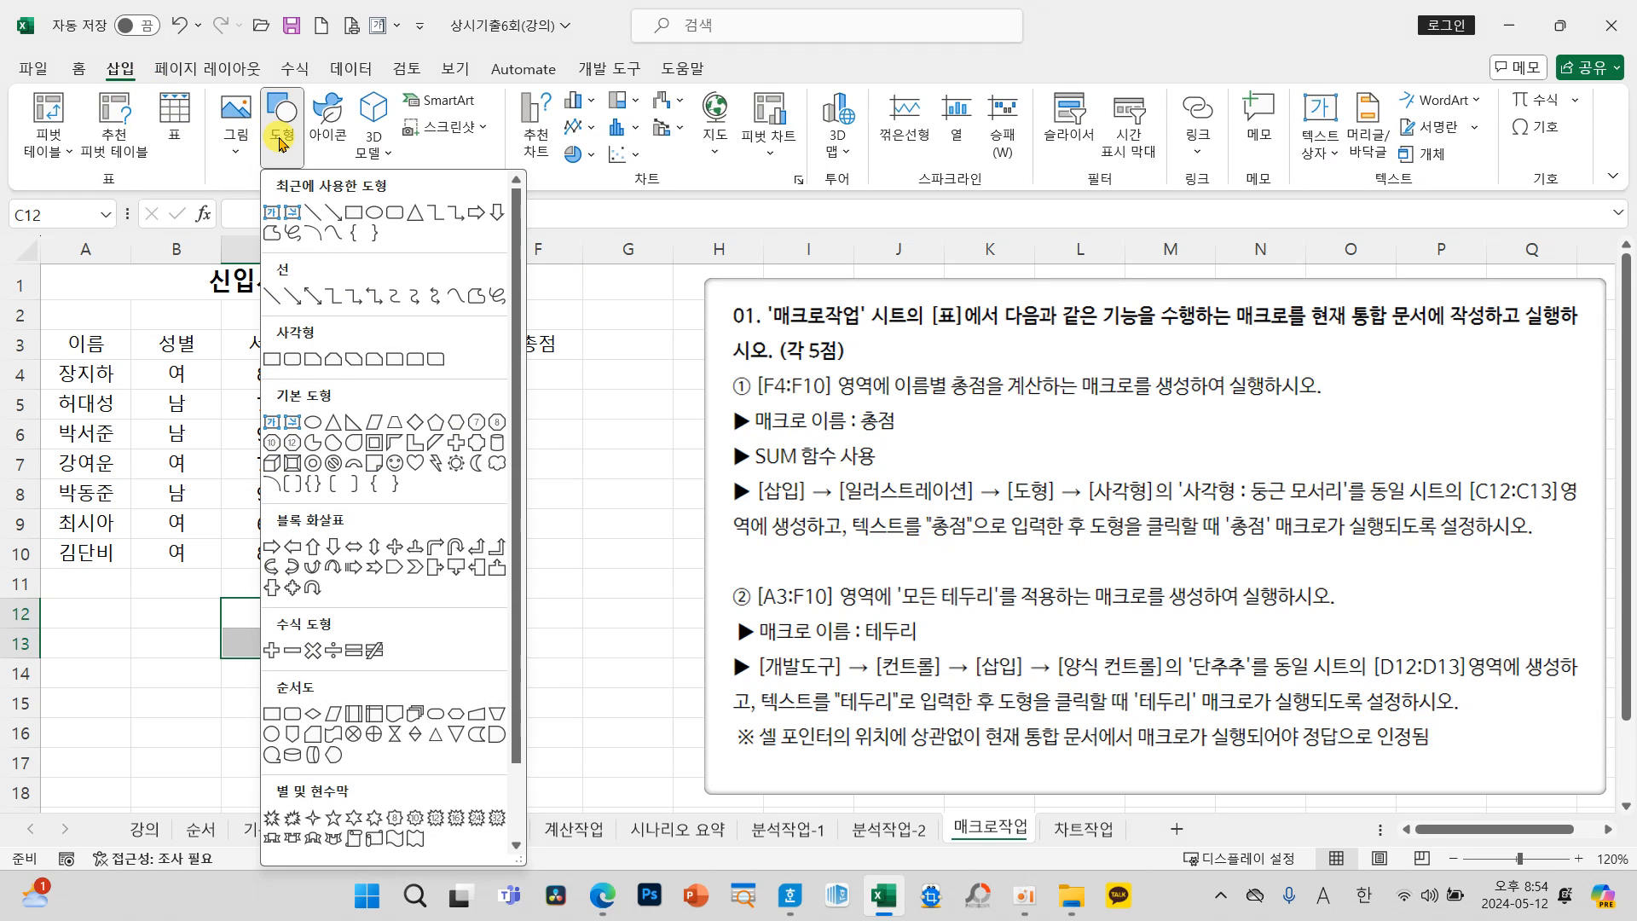
left_click(294, 360)
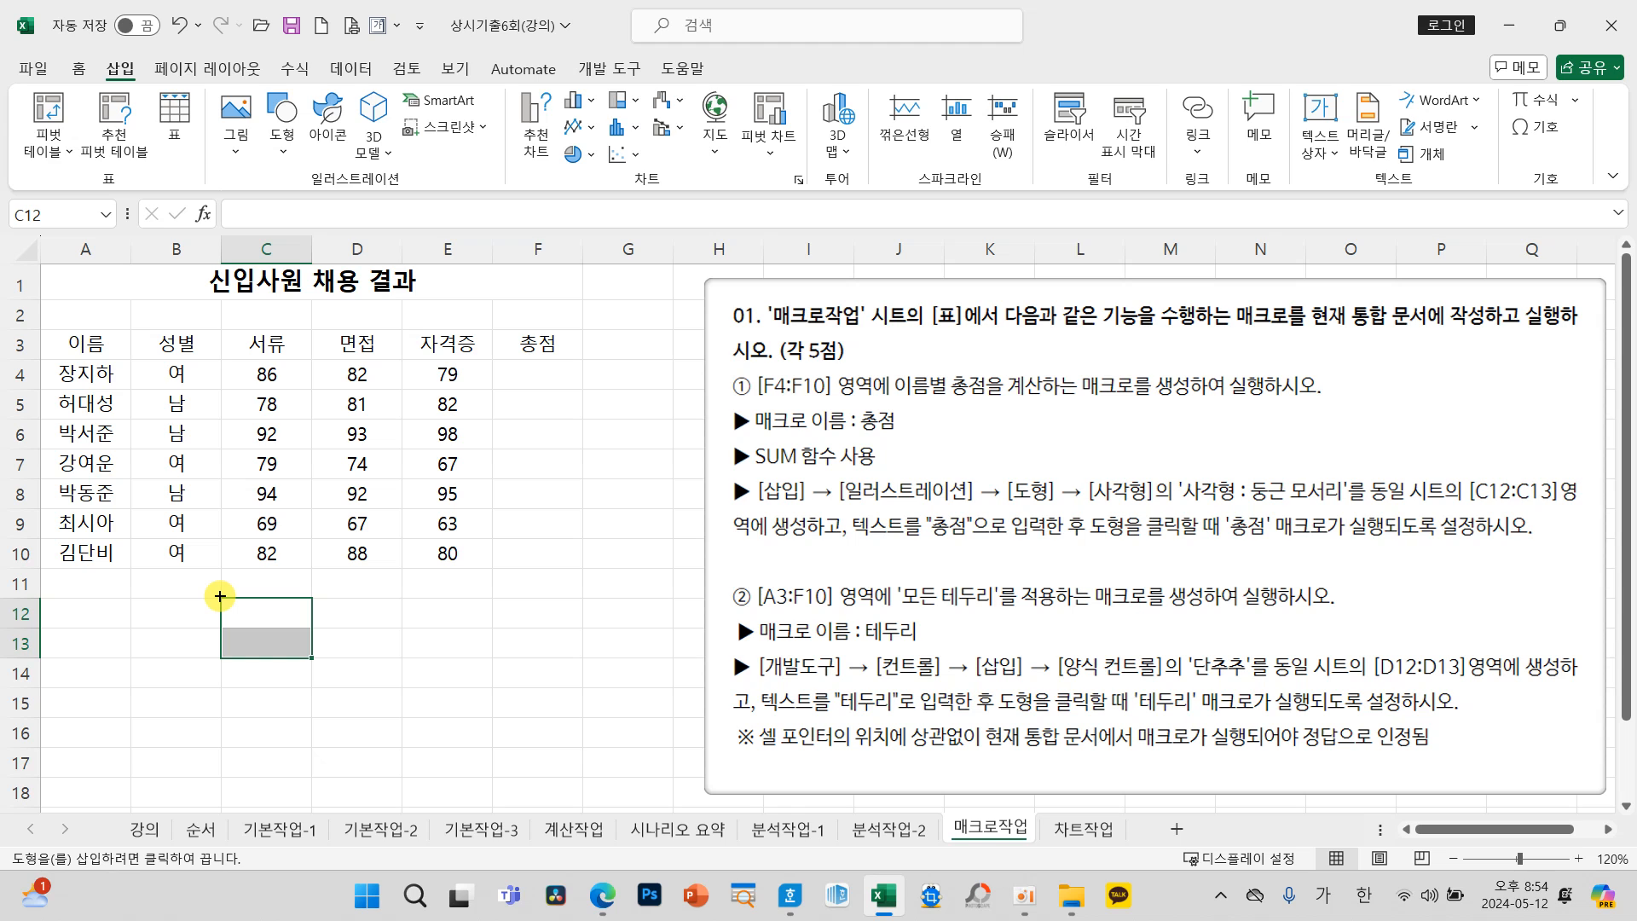
left_click_drag(233, 606, 299, 652)
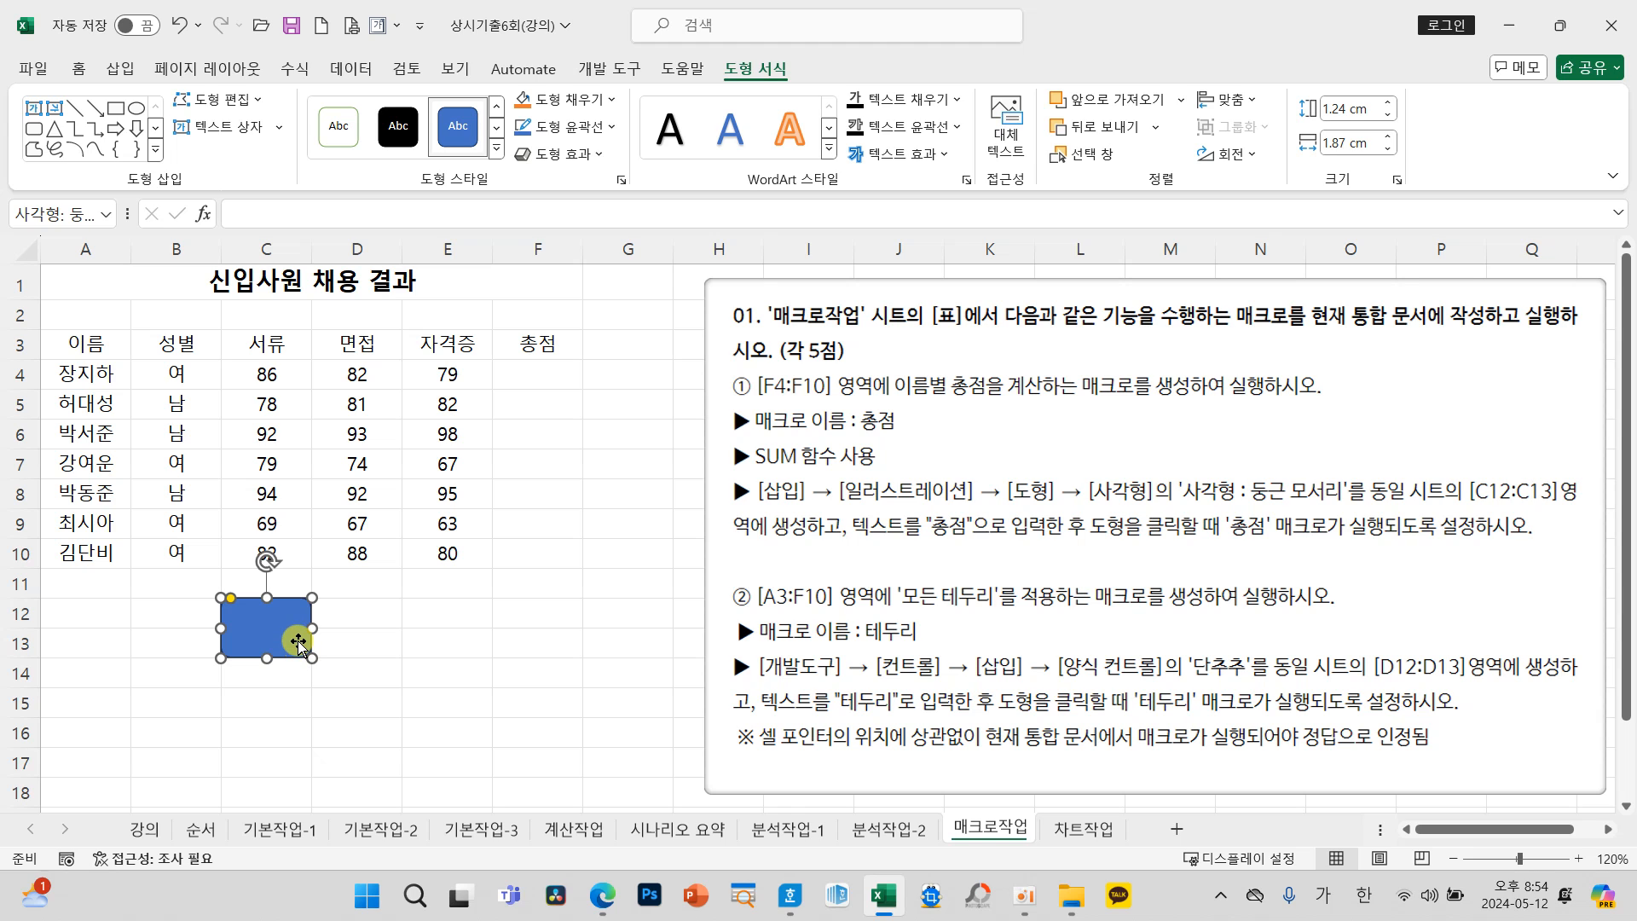
left_click(390, 666)
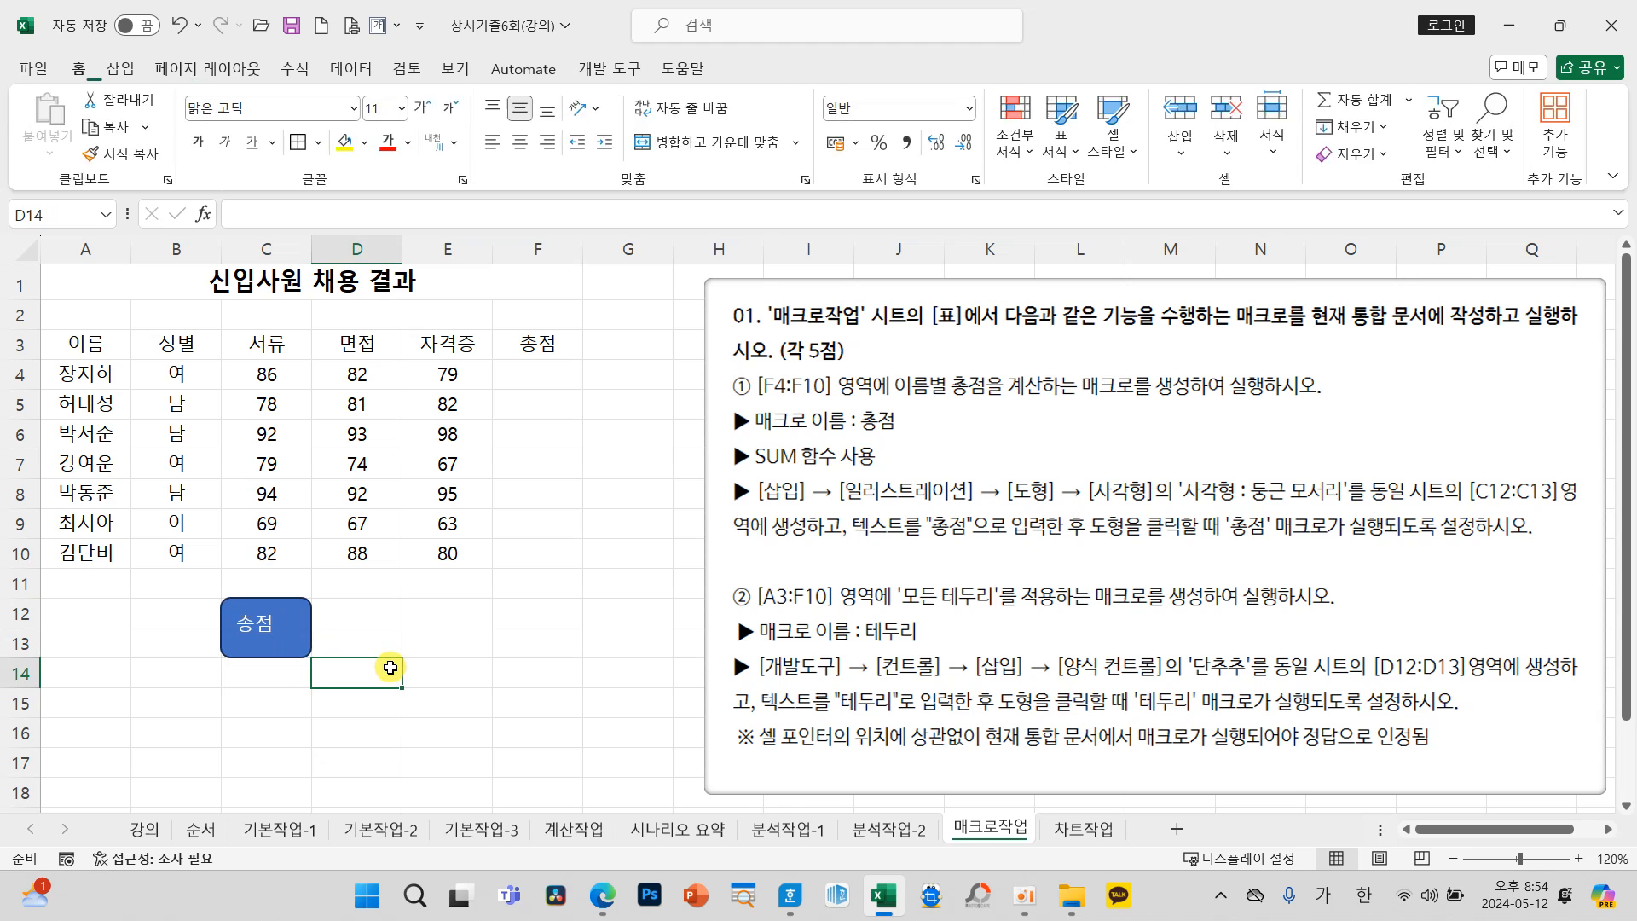
left_click(290, 648)
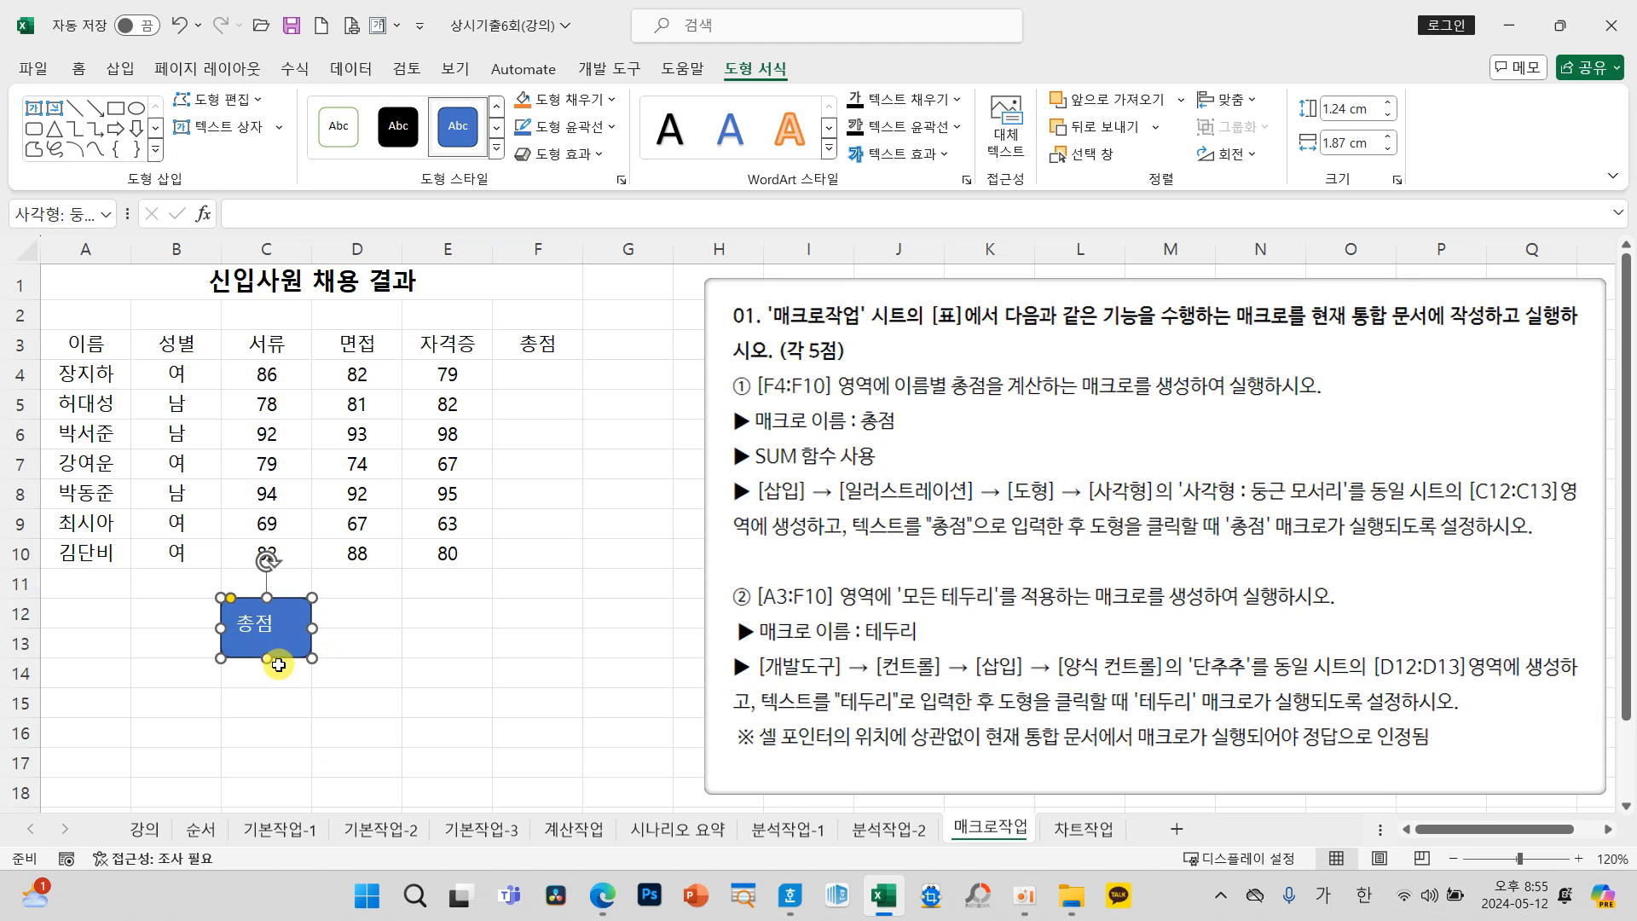
left_click(80, 70)
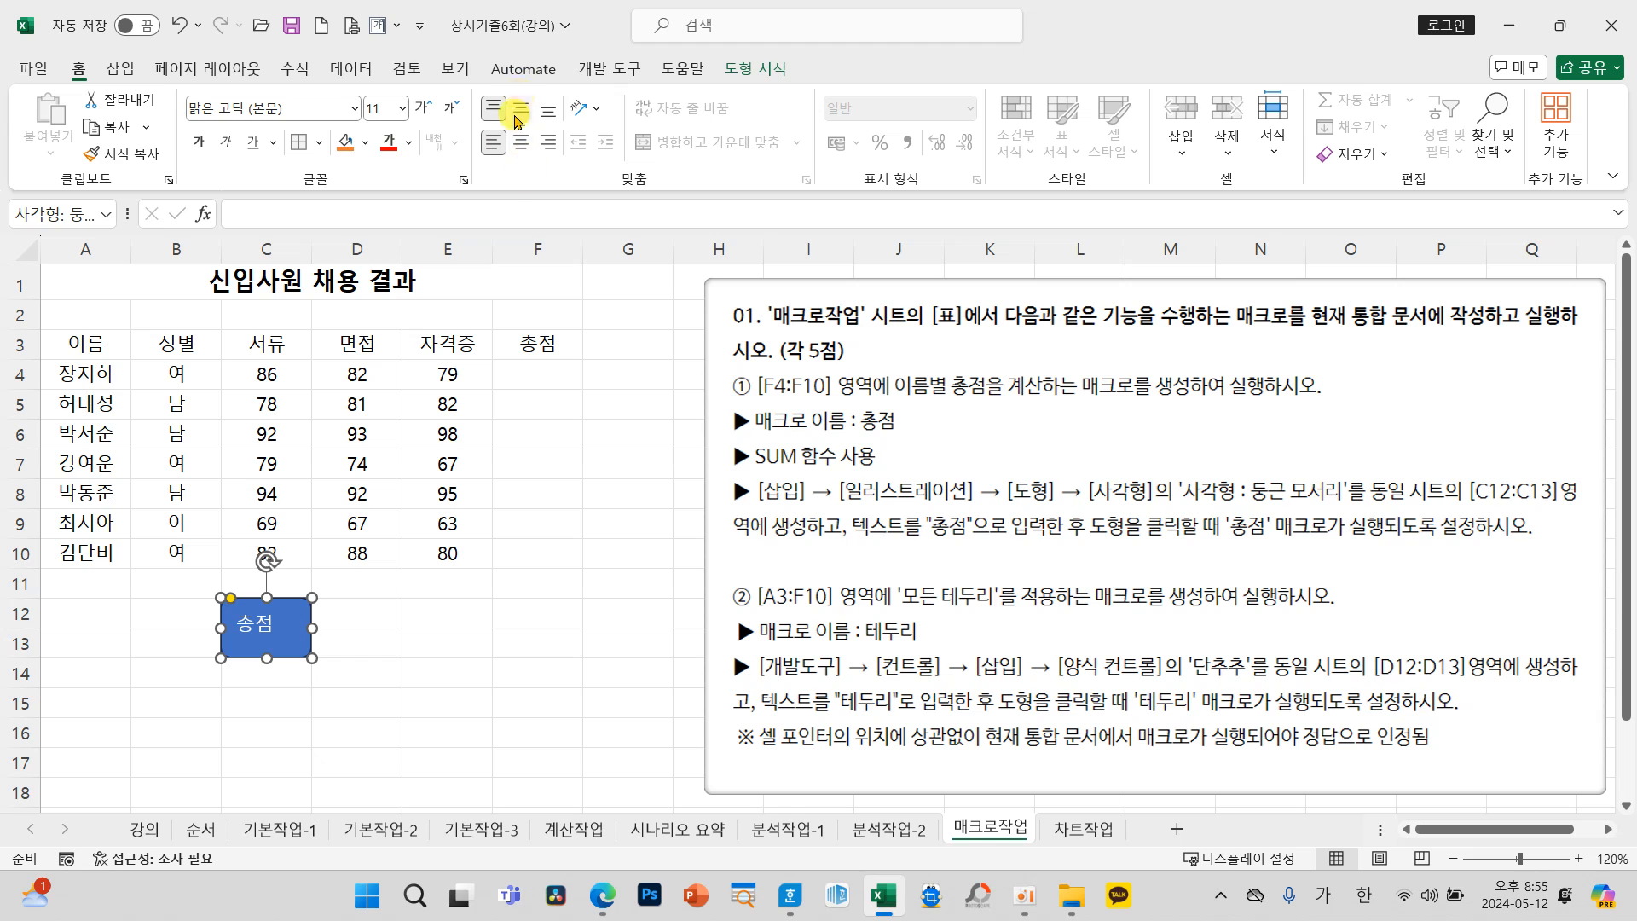
left_click(464, 724)
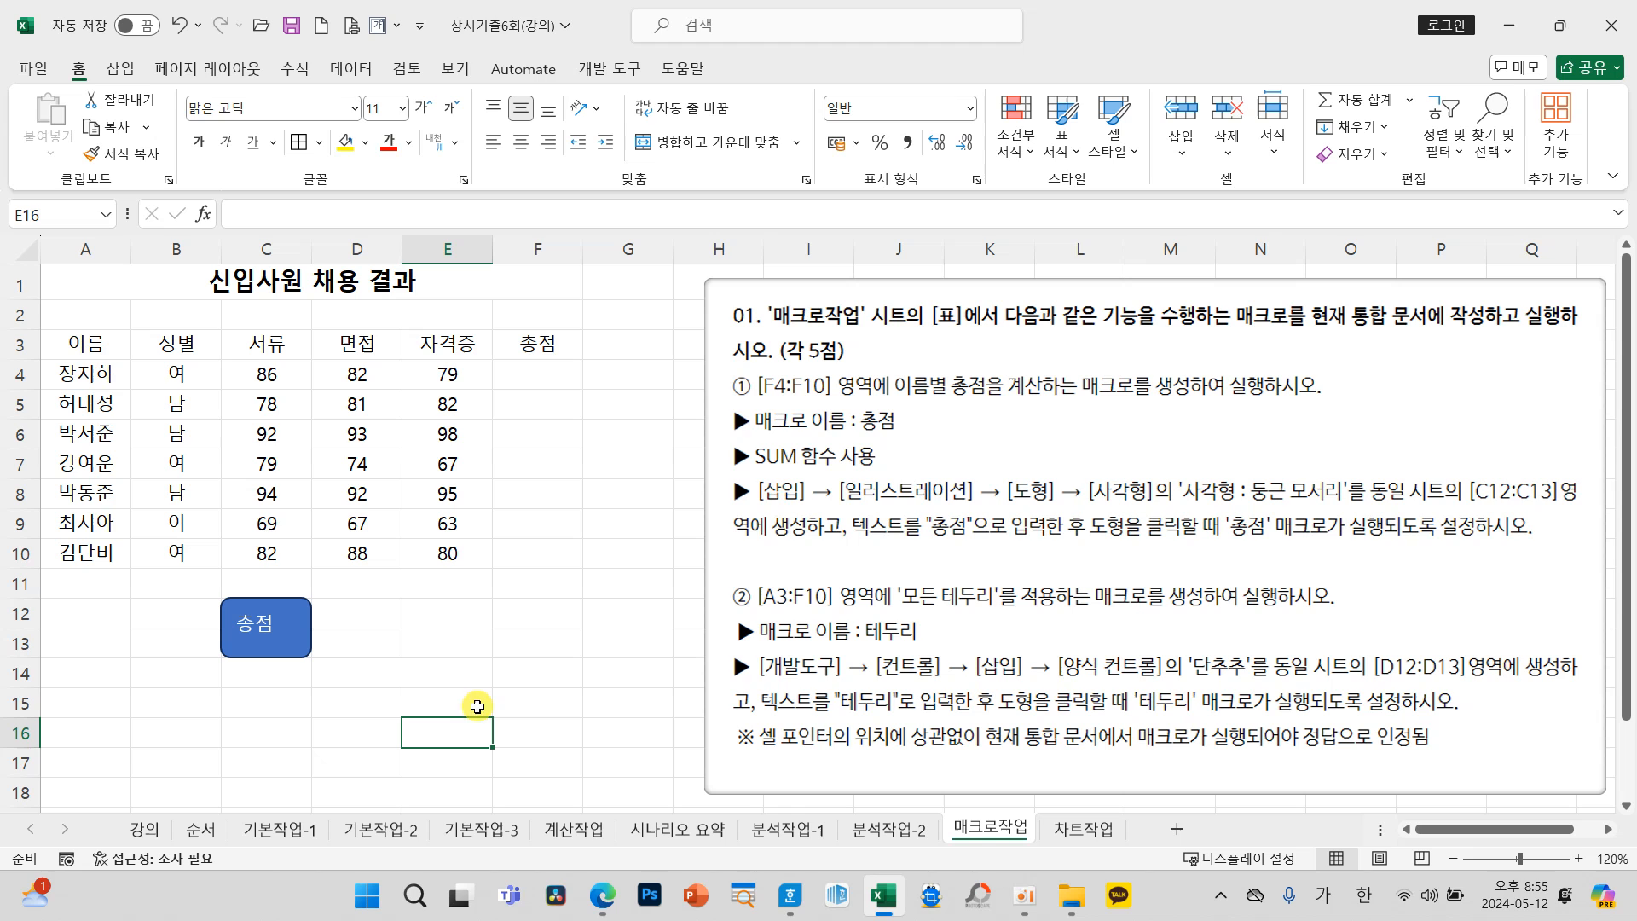
mouse_move(711, 472)
left_mouse_down()
mouse_move(1016, 469)
mouse_move(1594, 543)
left_mouse_up()
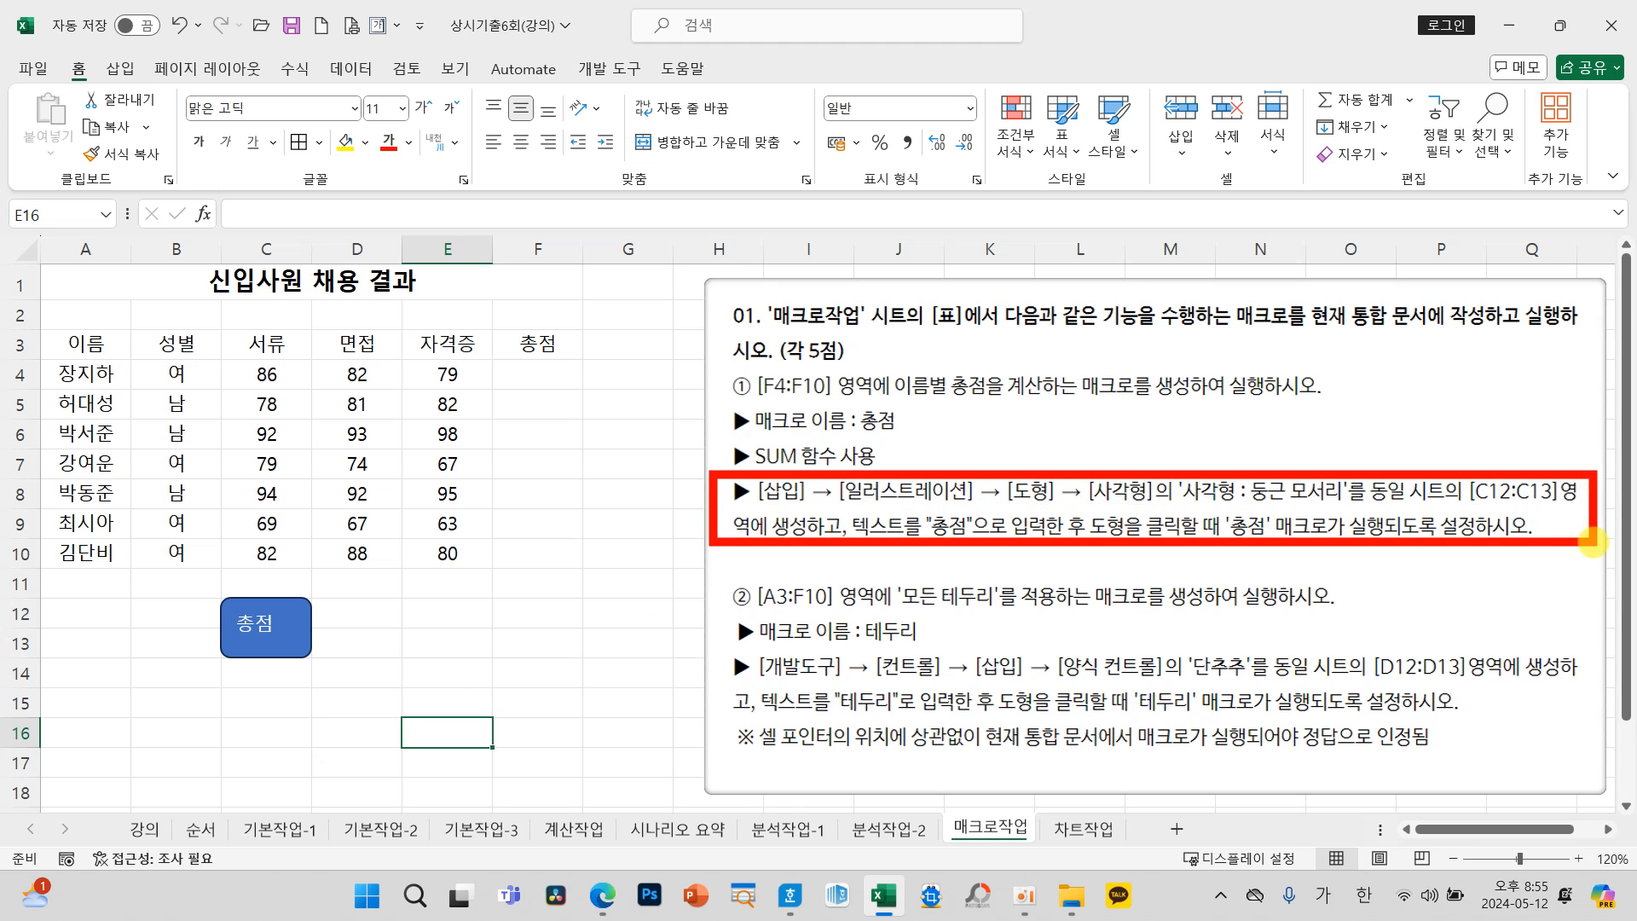
mouse_move(718, 647)
left_mouse_down()
mouse_move(1228, 716)
mouse_move(1483, 733)
mouse_move(1593, 713)
left_mouse_up()
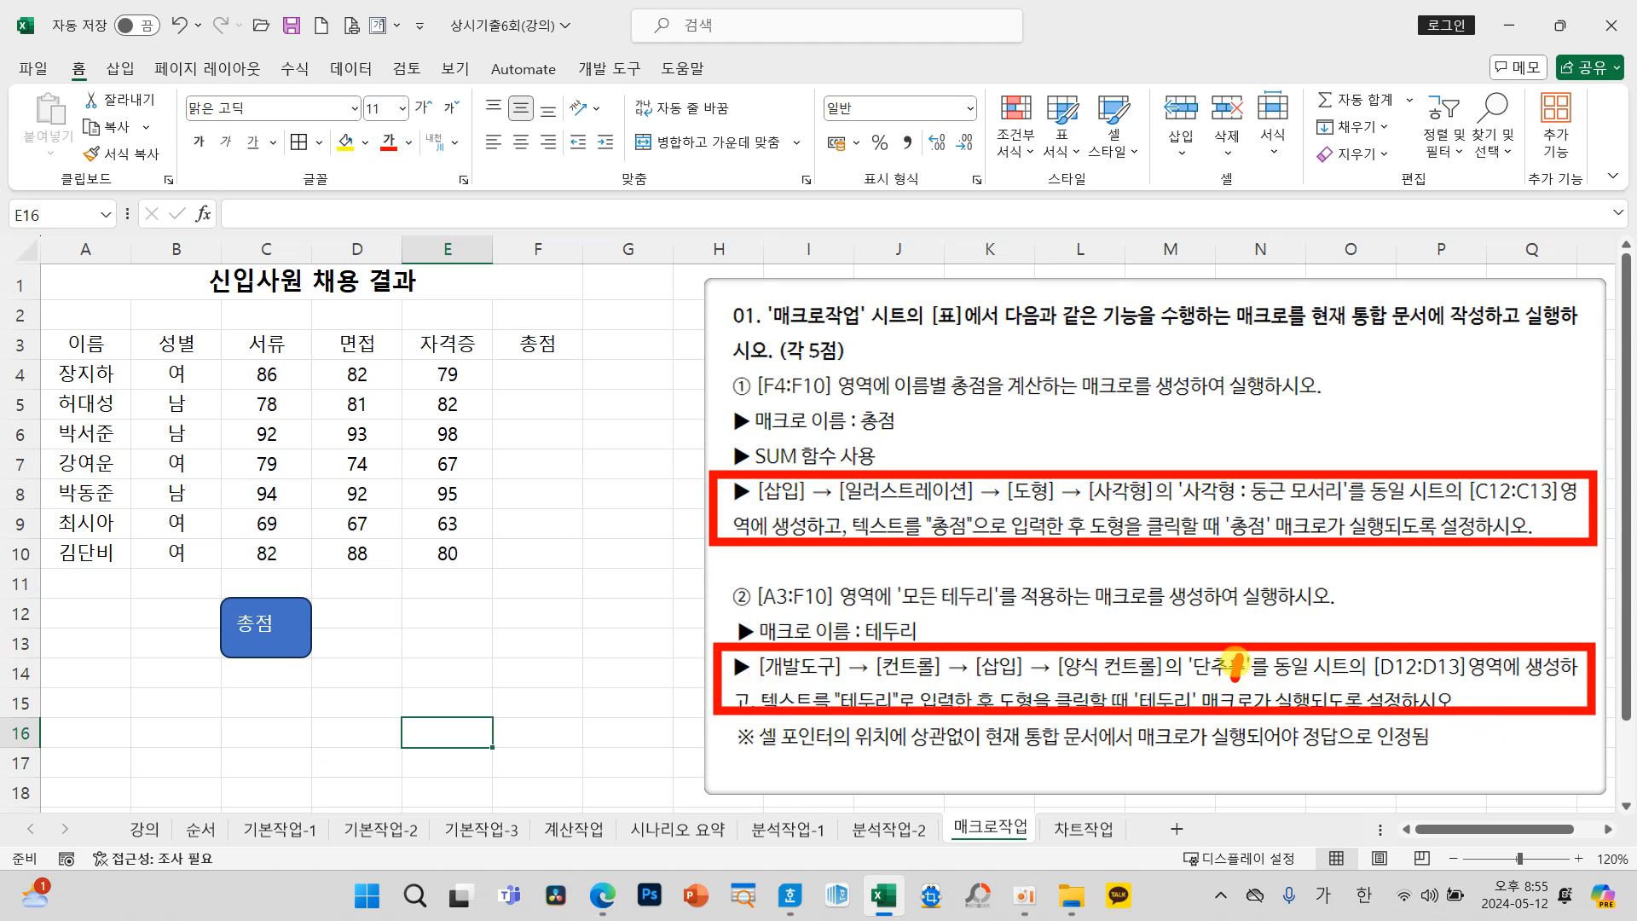
left_click_drag(1235, 661, 1240, 682)
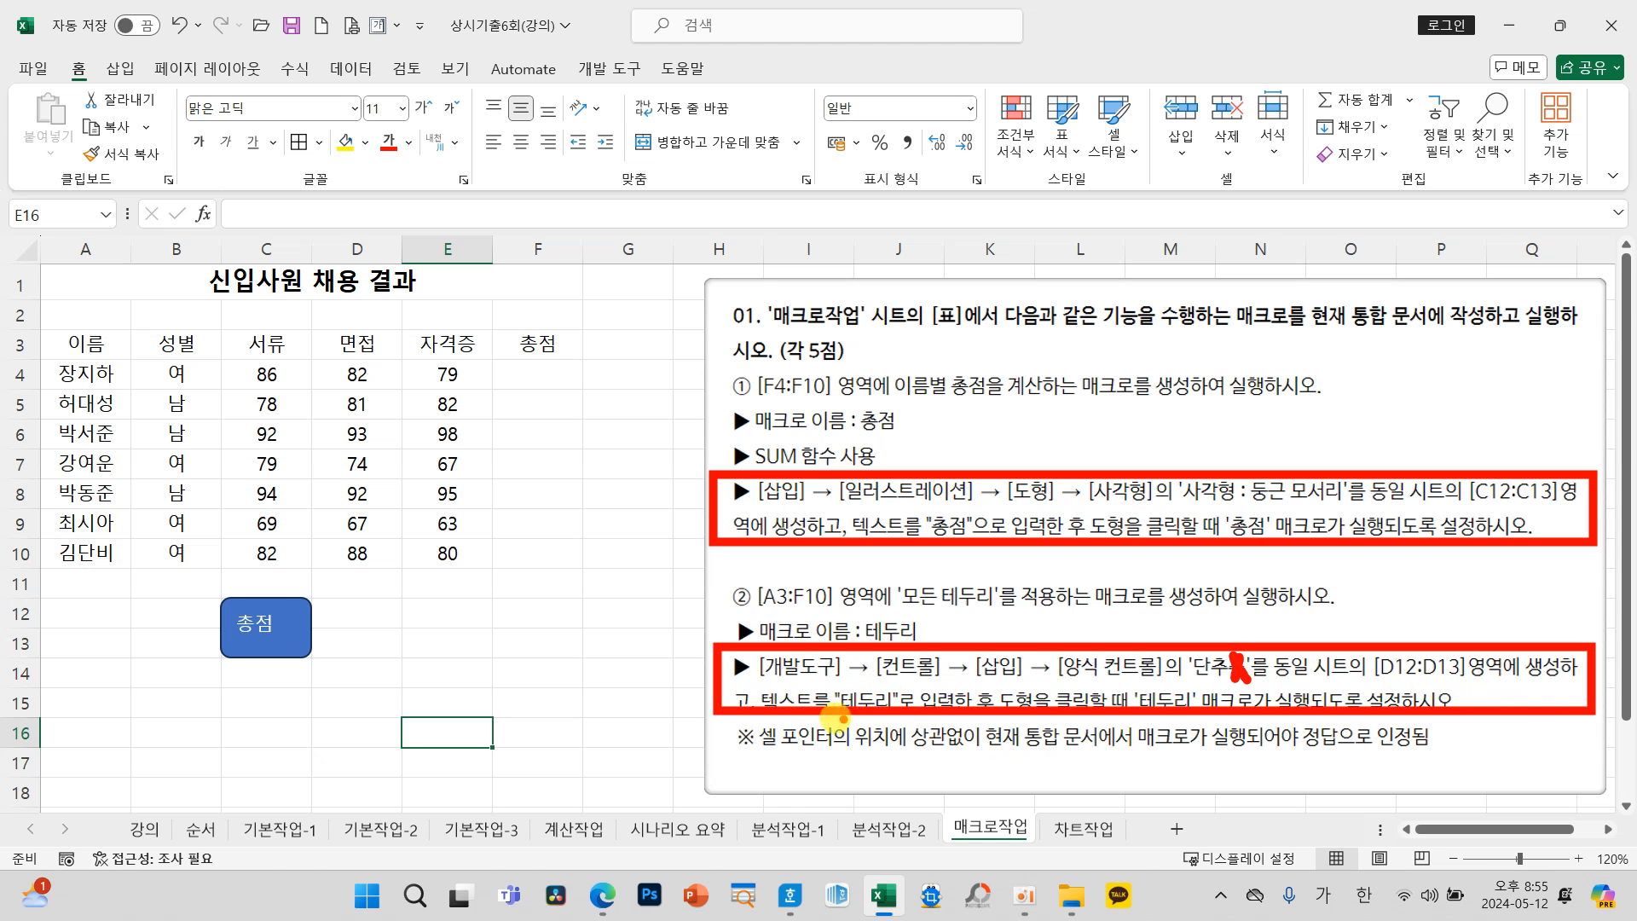
key("Escape")
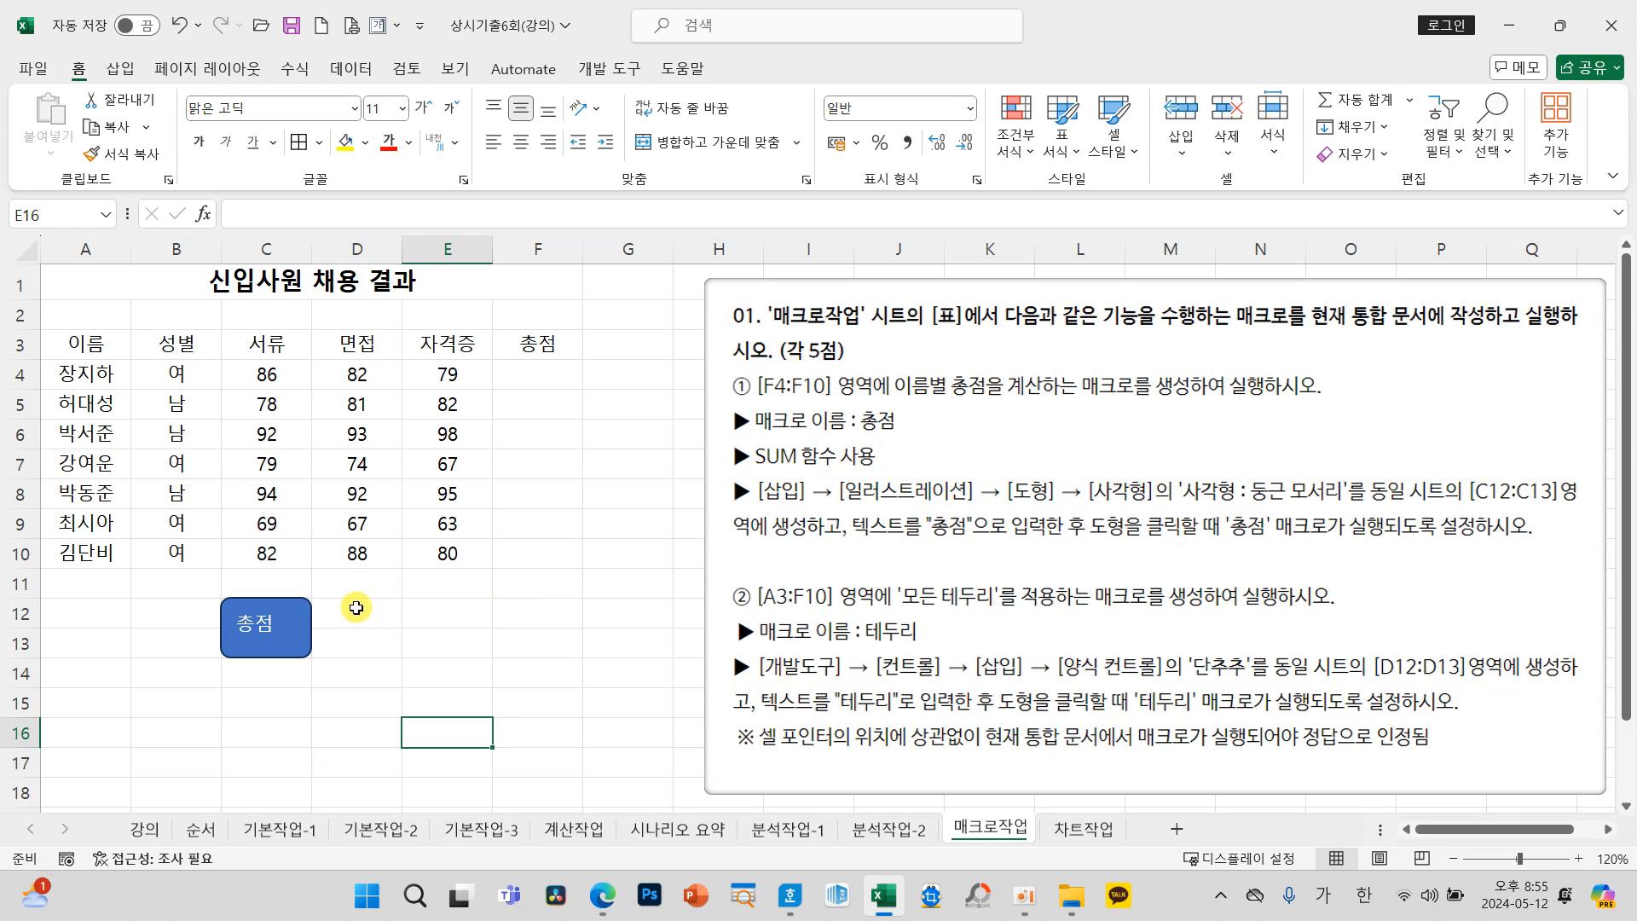
Step: Insert a 단추 form control over cells D12:D13, with the macro location set to 현재 통합 문서
left_click(357, 623)
left_click_drag(356, 628, 356, 632)
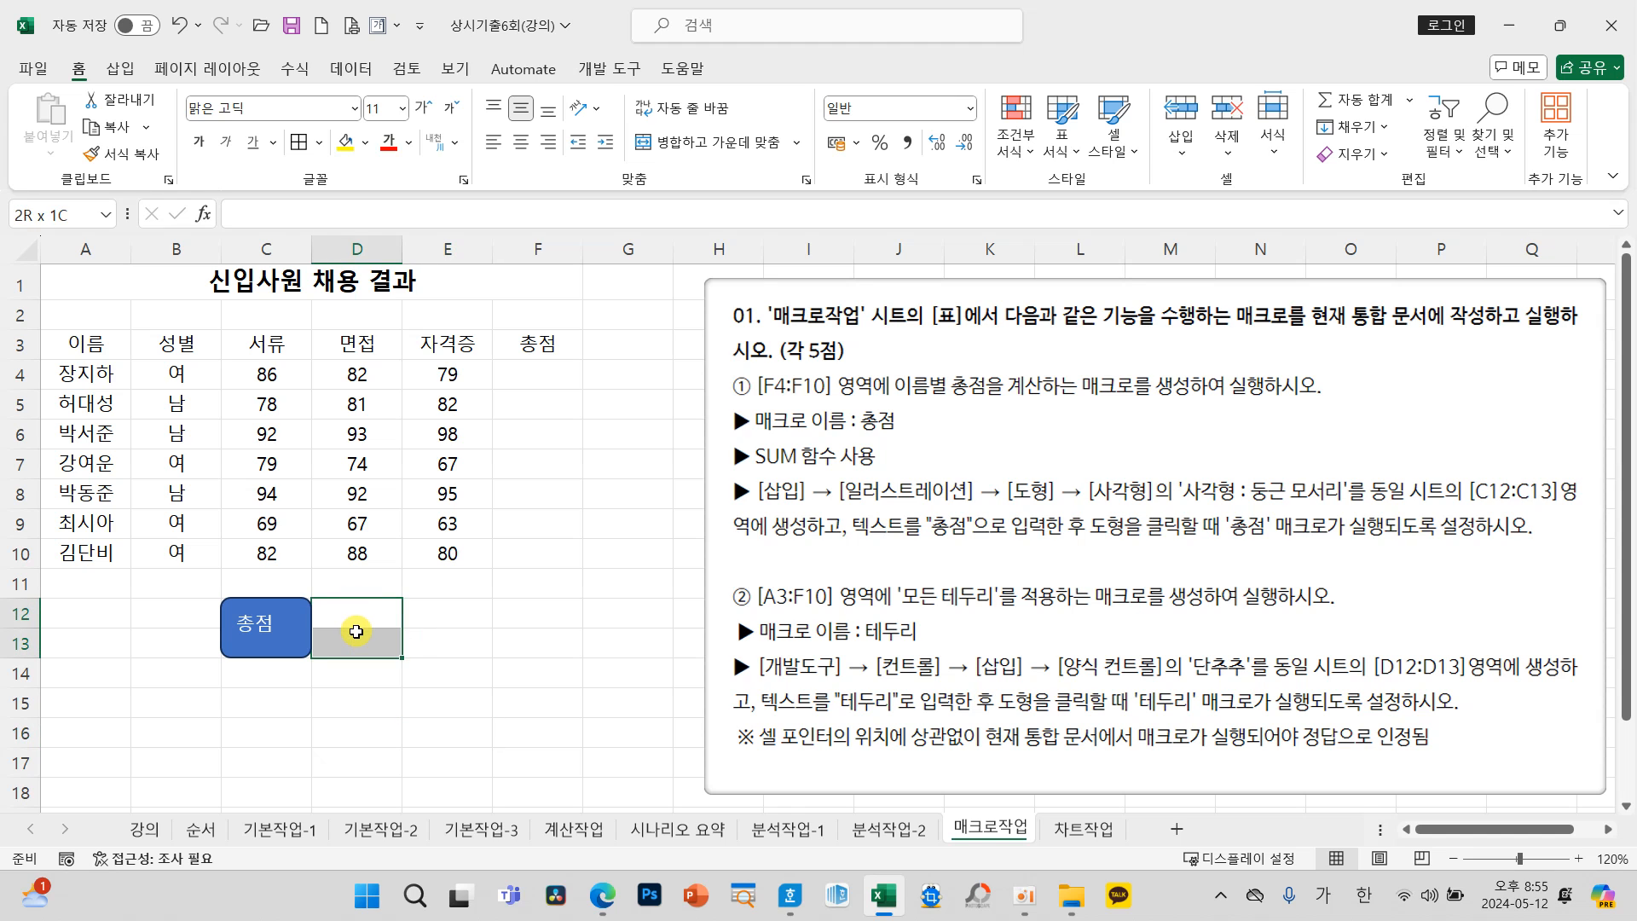
left_click(625, 70)
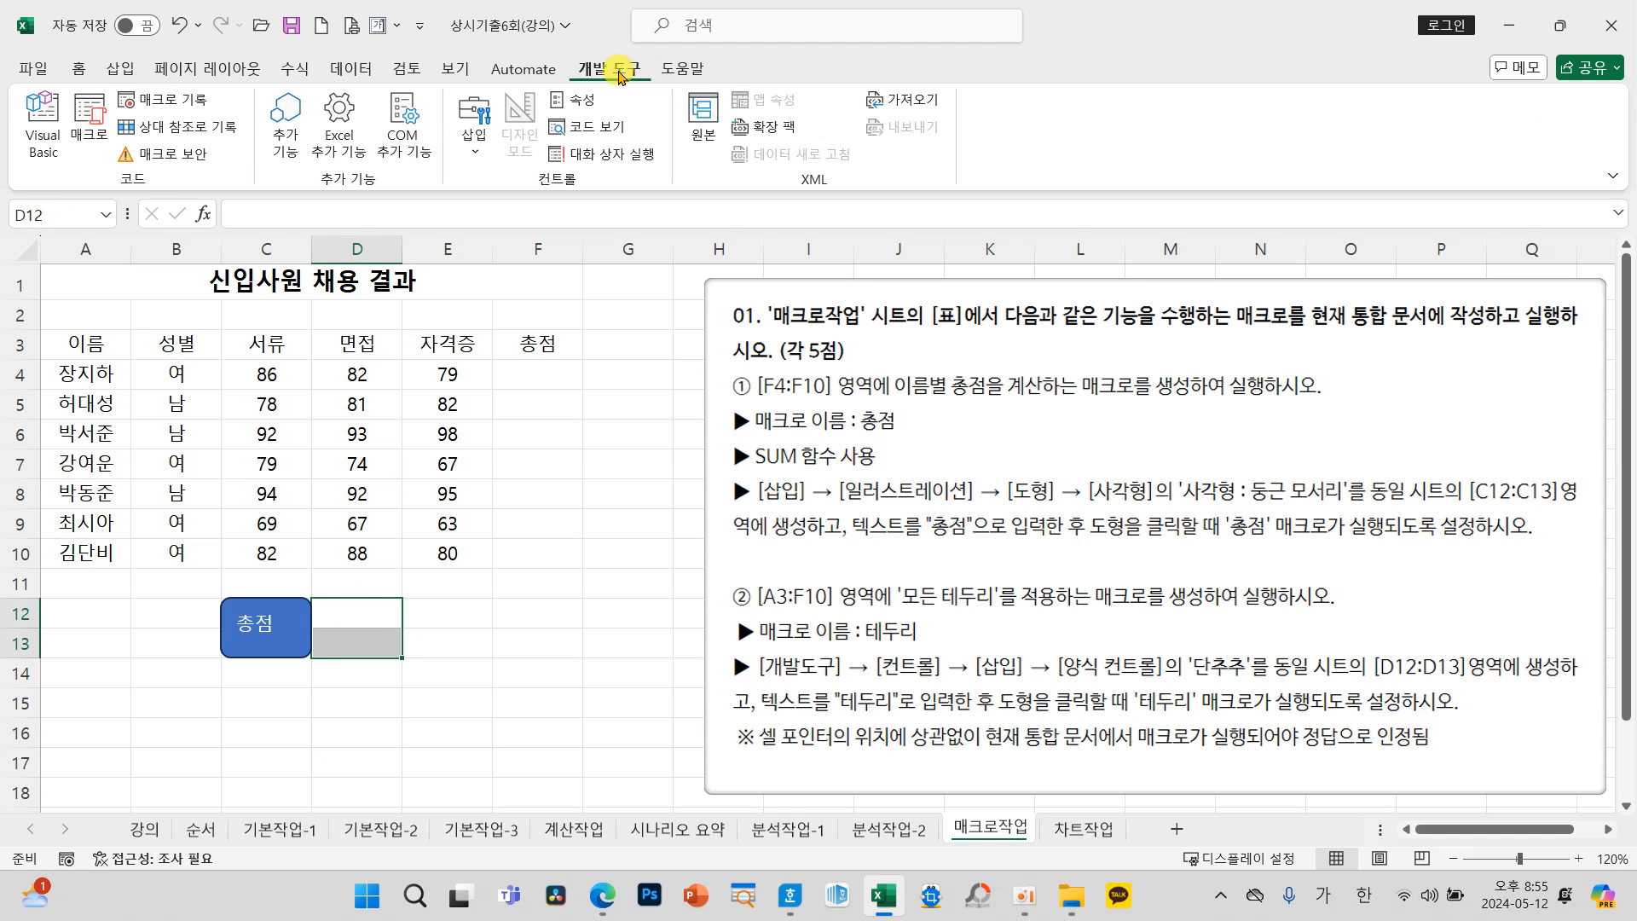
left_click(480, 152)
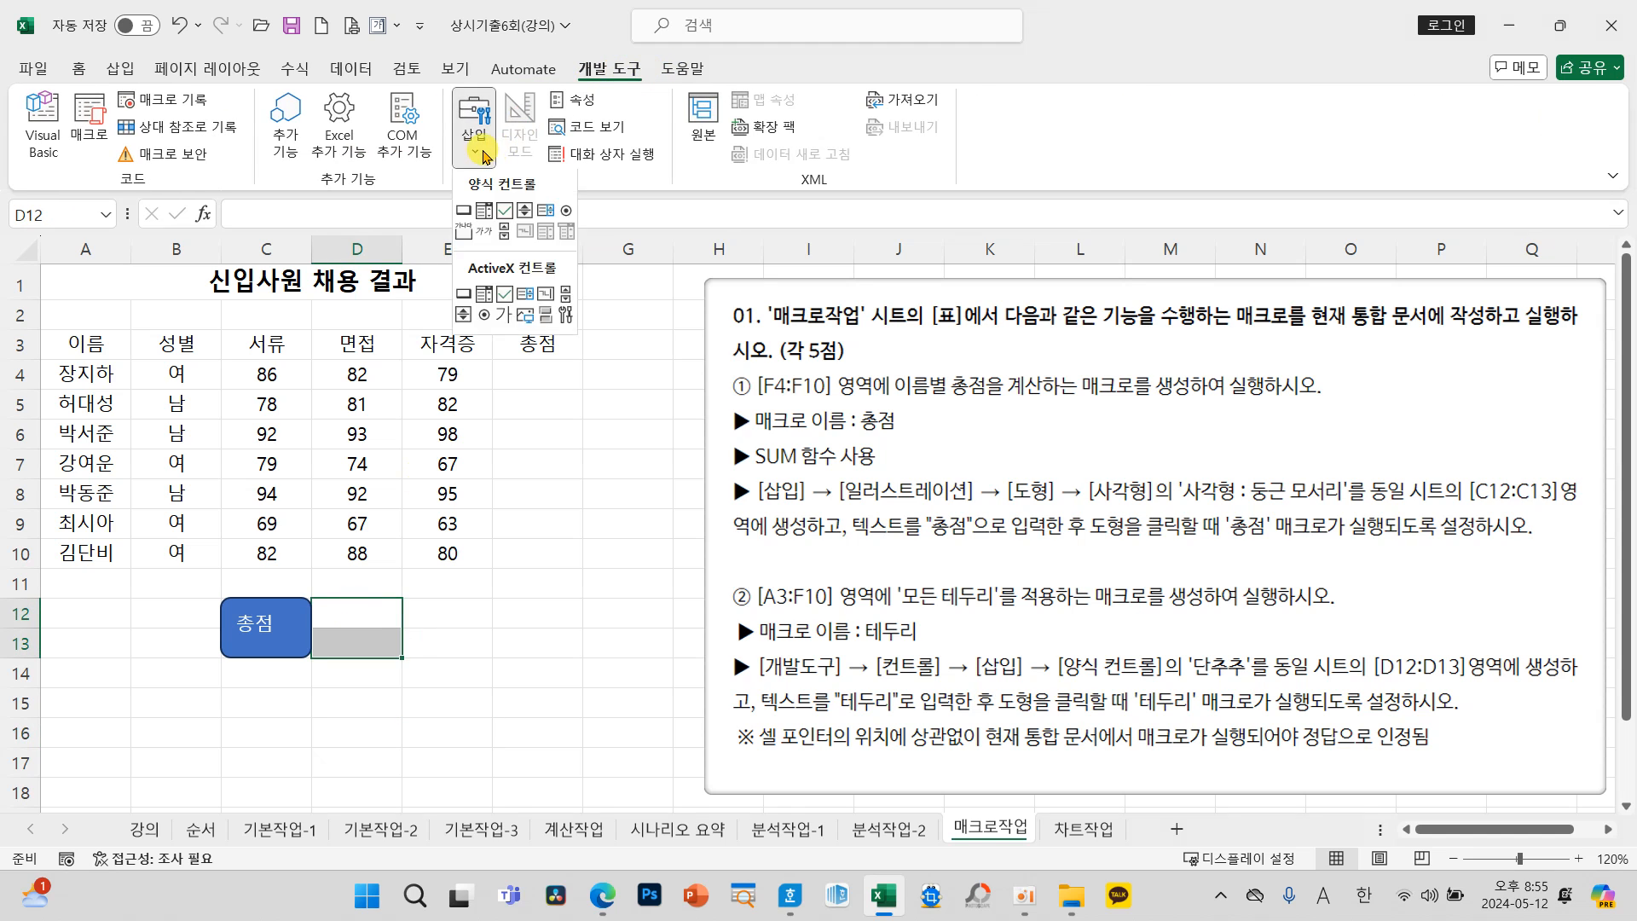
left_click(465, 212)
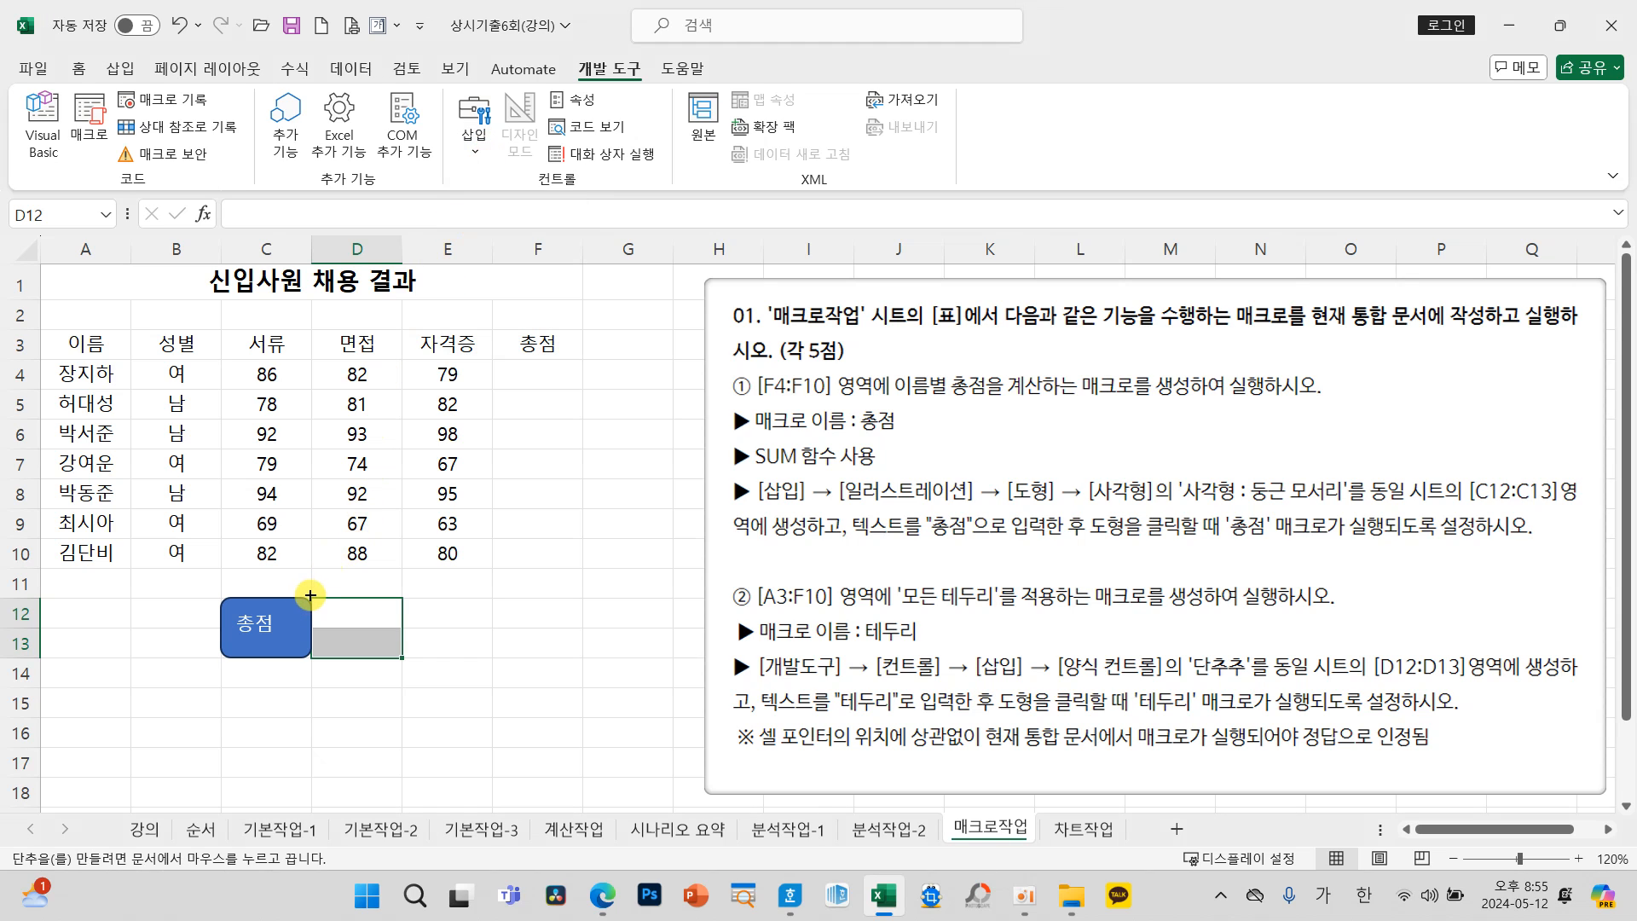
left_click_drag(311, 598, 385, 649)
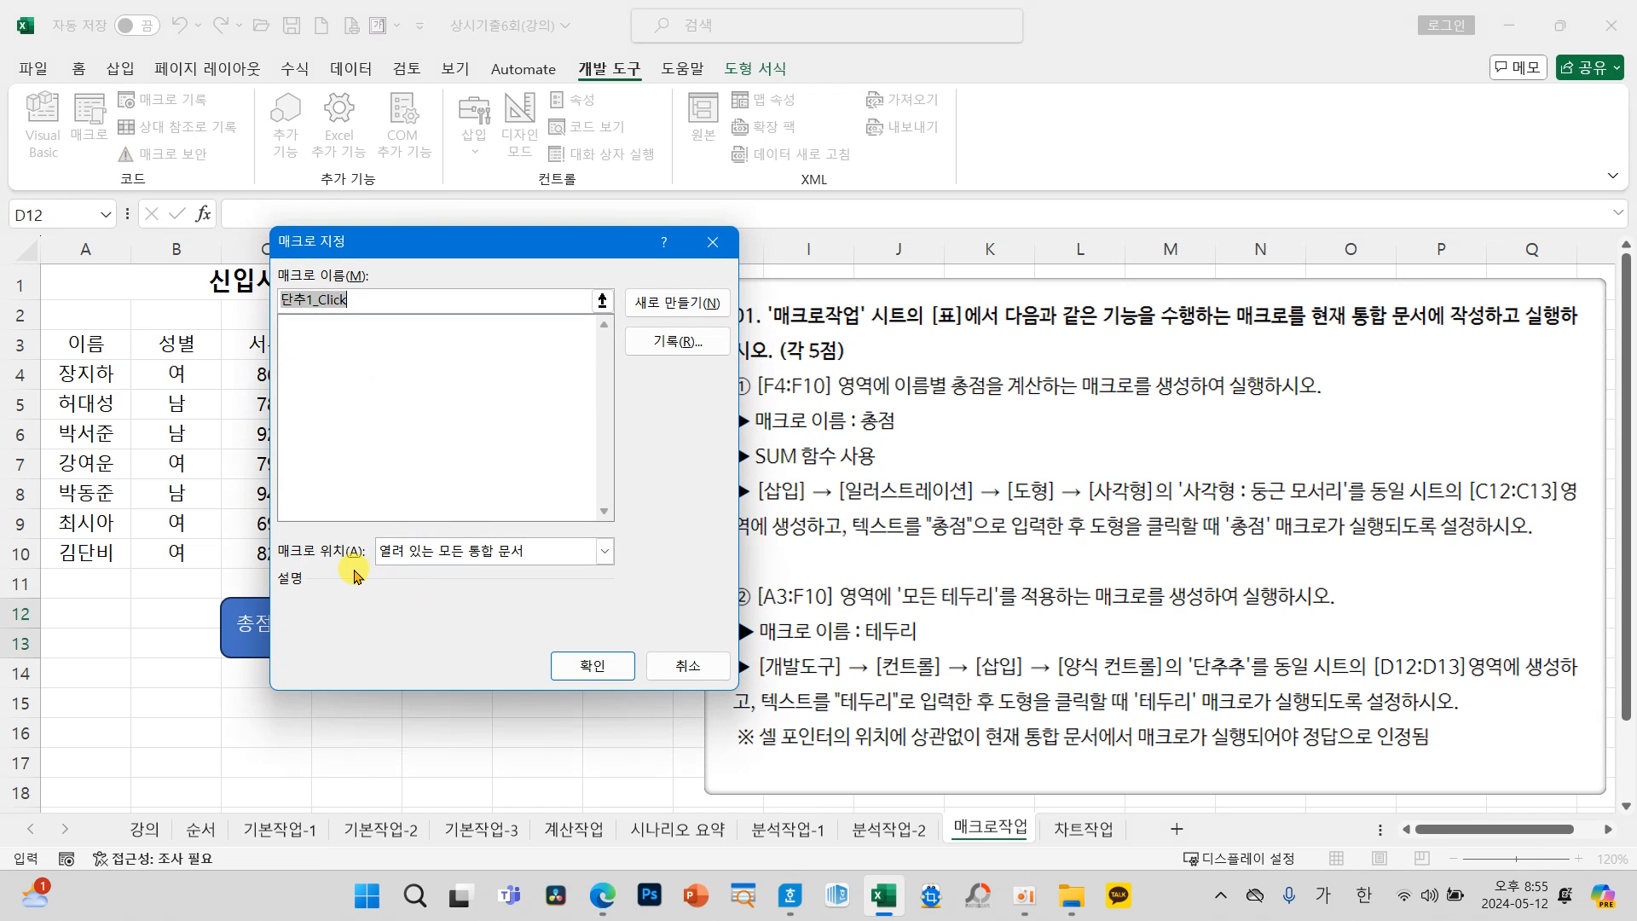
left_click(418, 556)
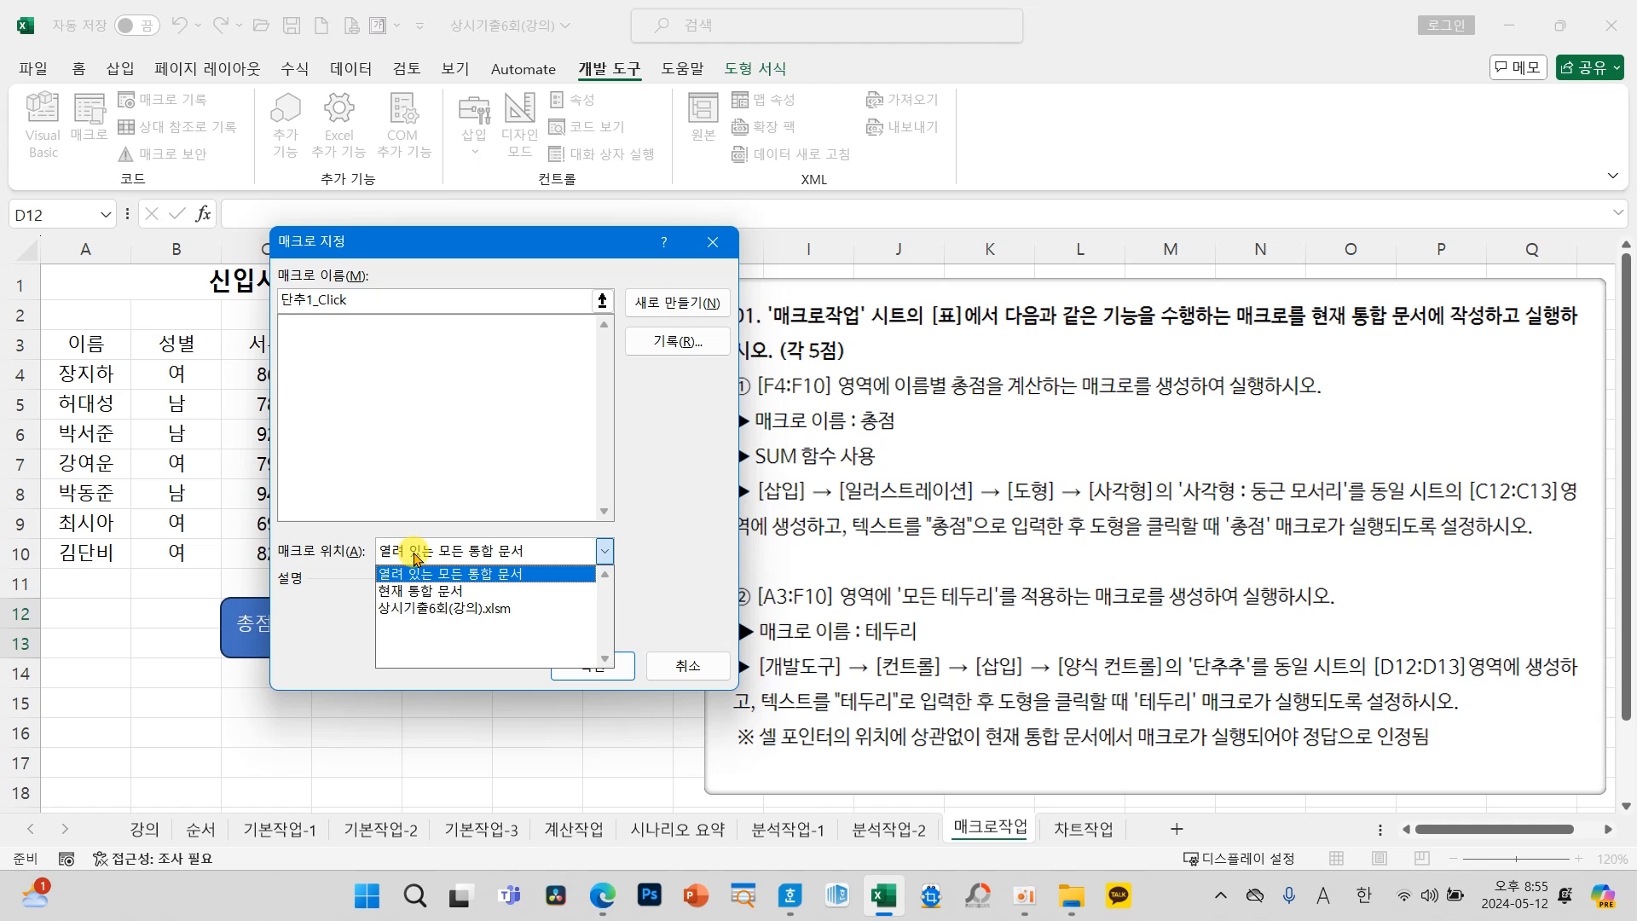
left_click(423, 591)
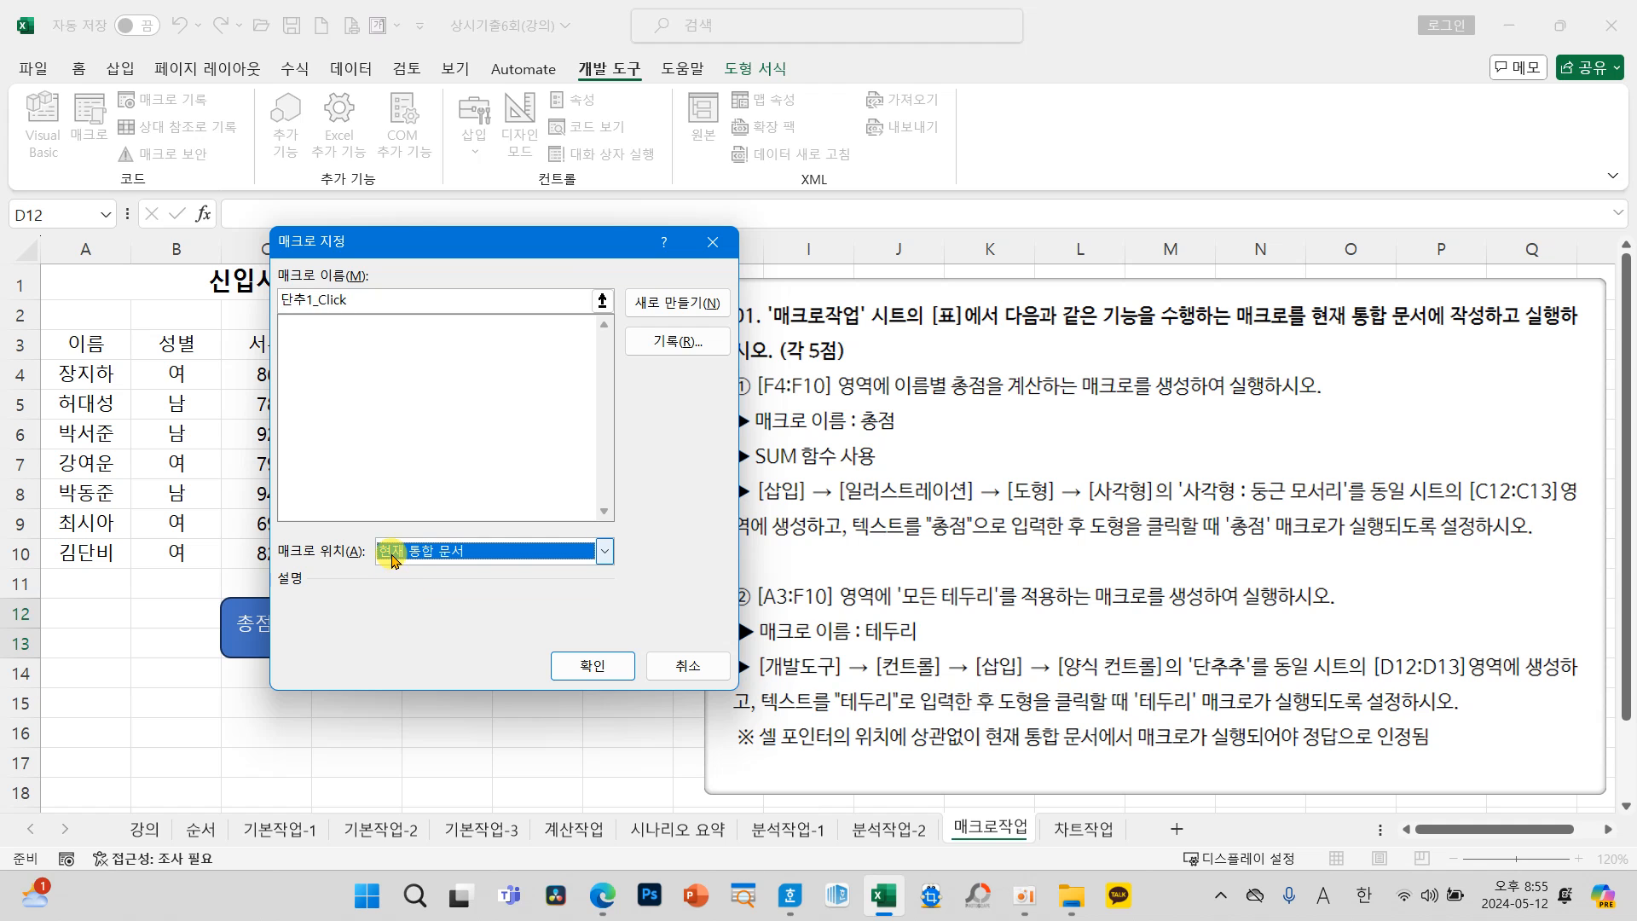
left_click(610, 678)
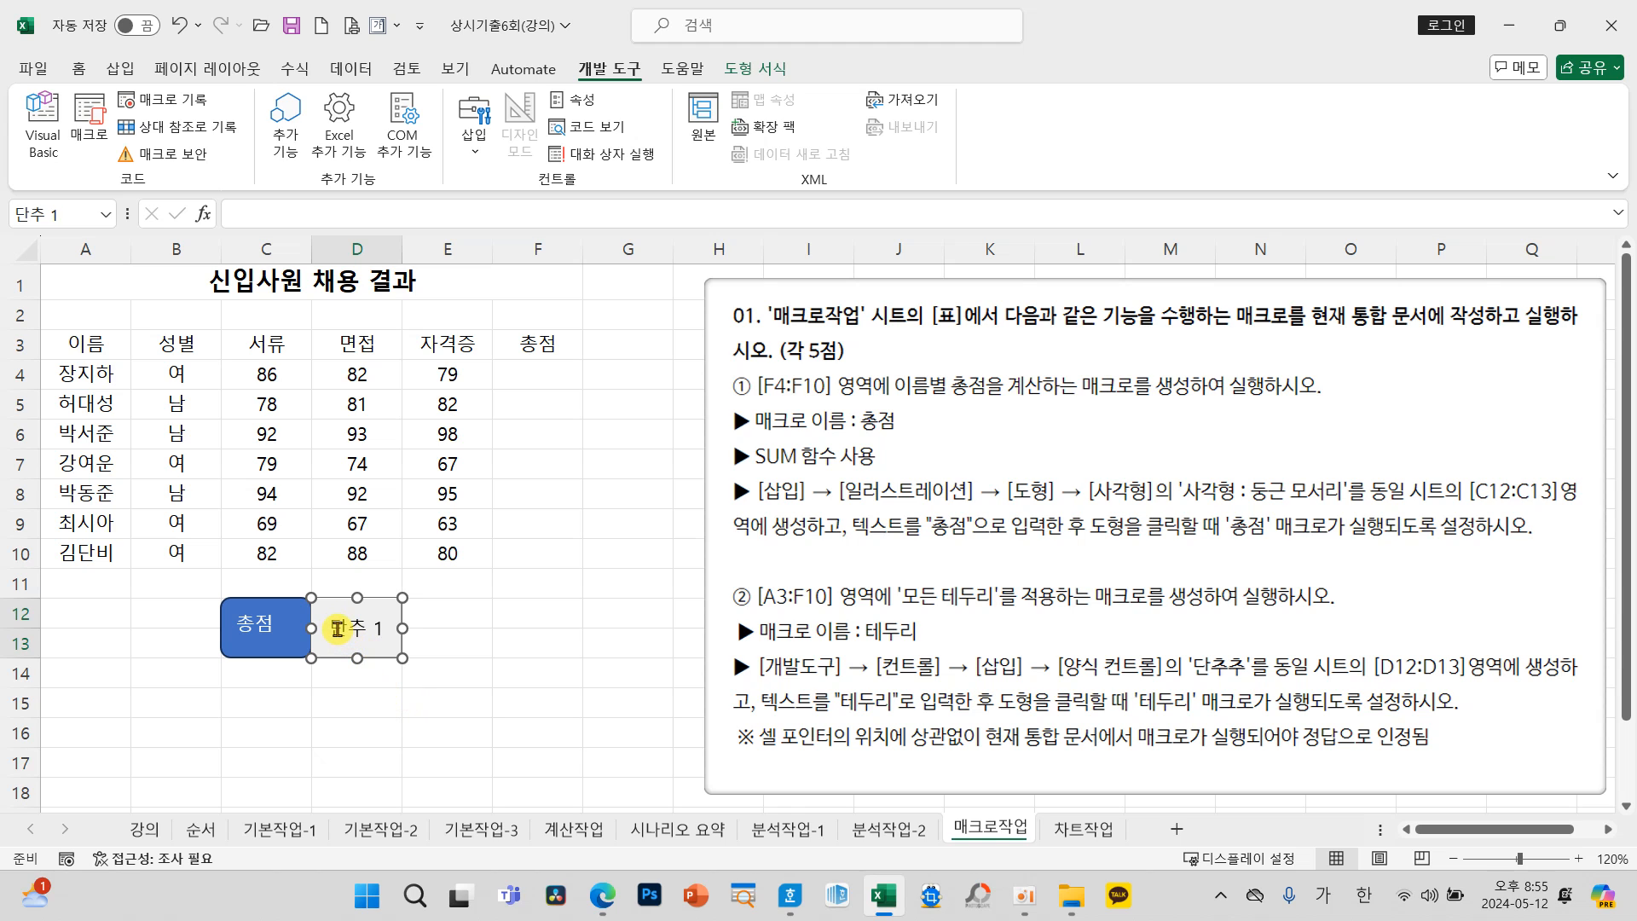
Step: Replace the new form control button's caption with "테두리" and deselect it
left_click(332, 630)
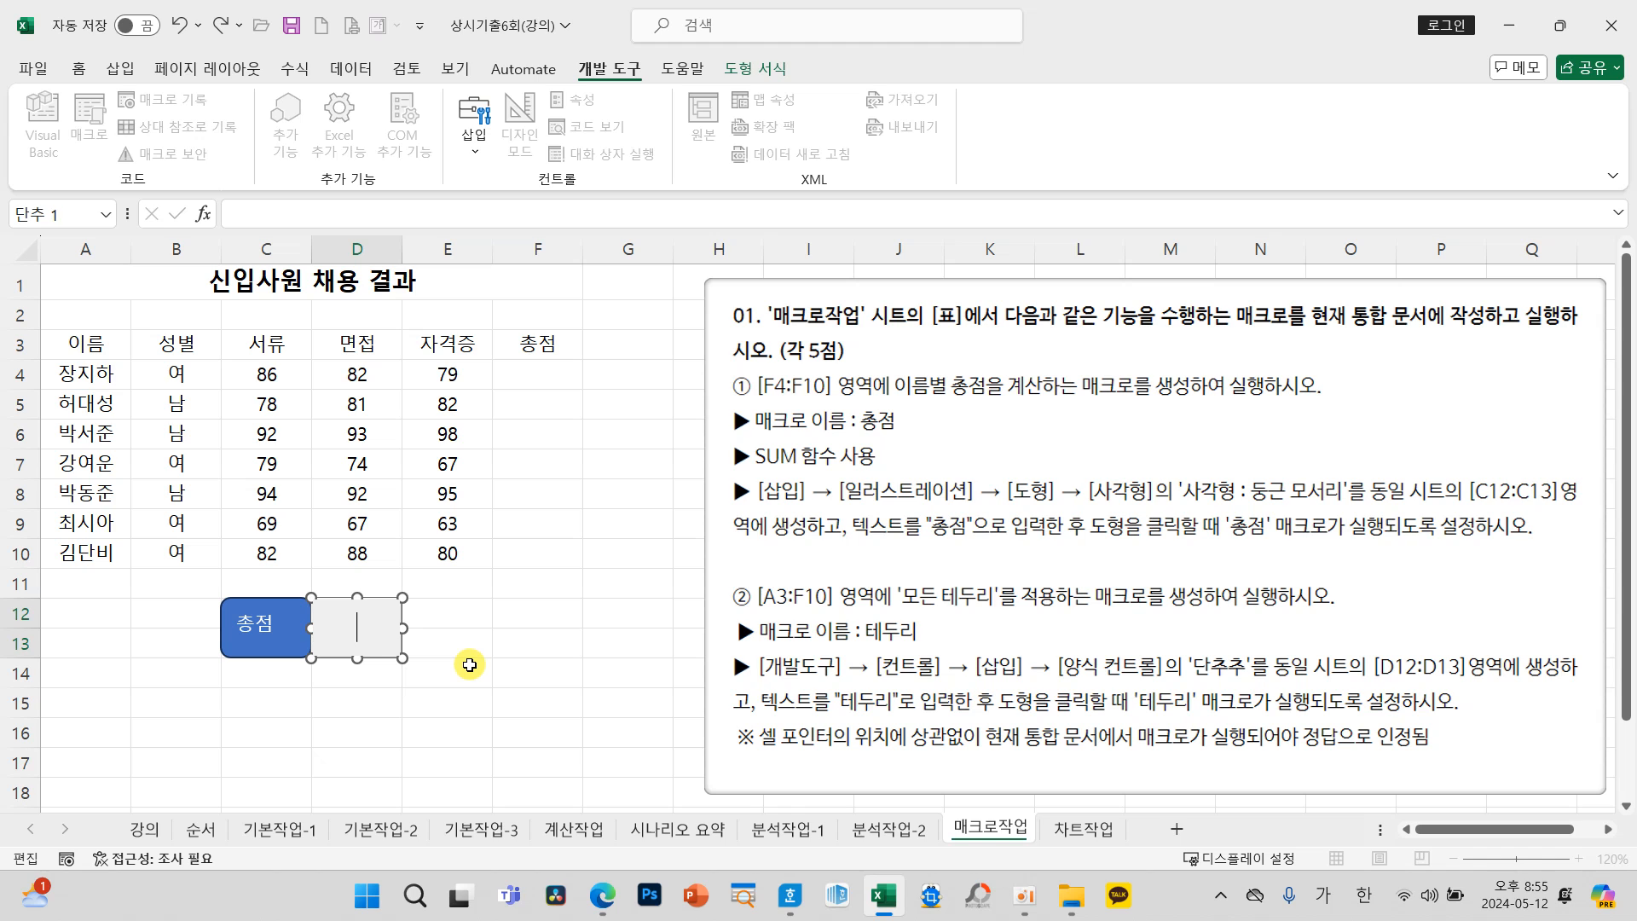
type("테두리")
left_click(485, 642)
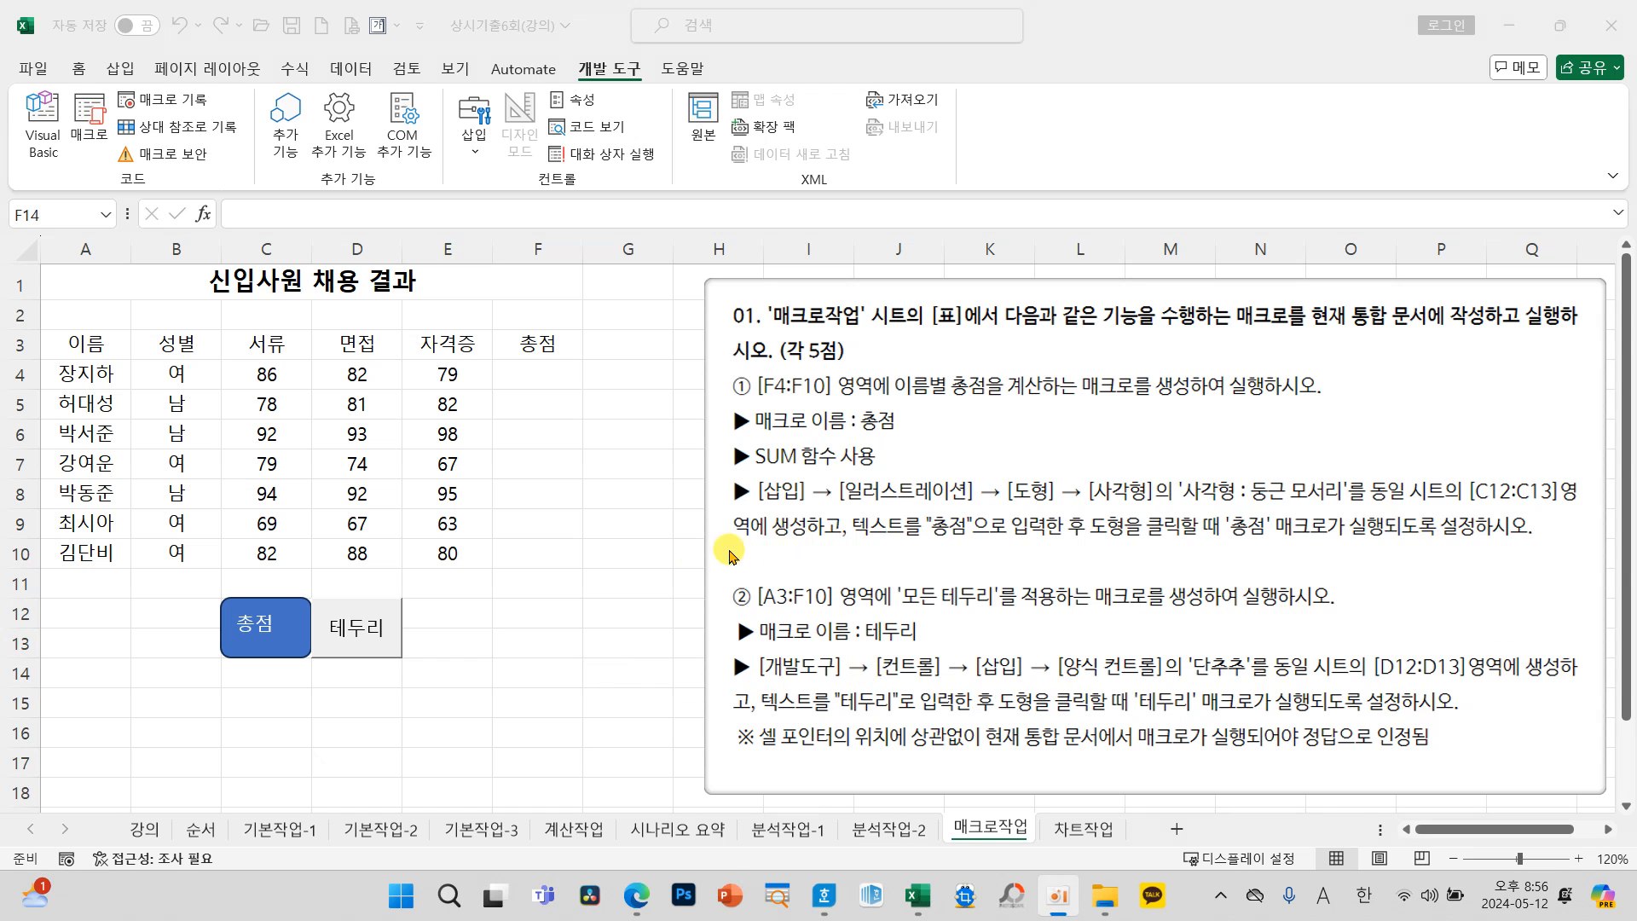
left_click(597, 622)
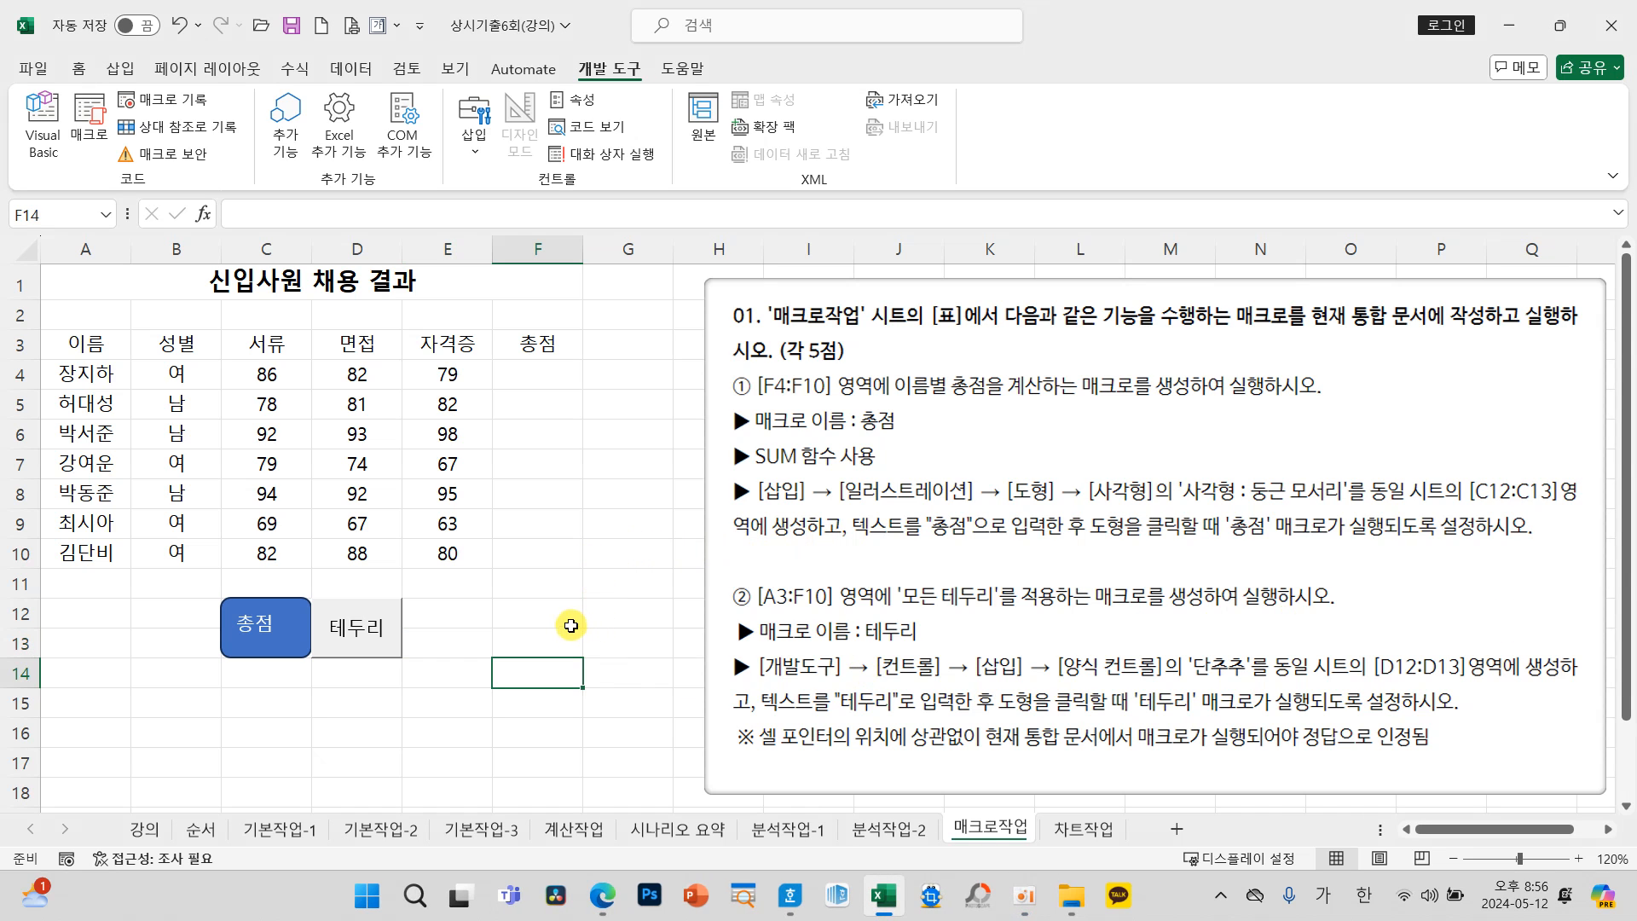
left_click(551, 382)
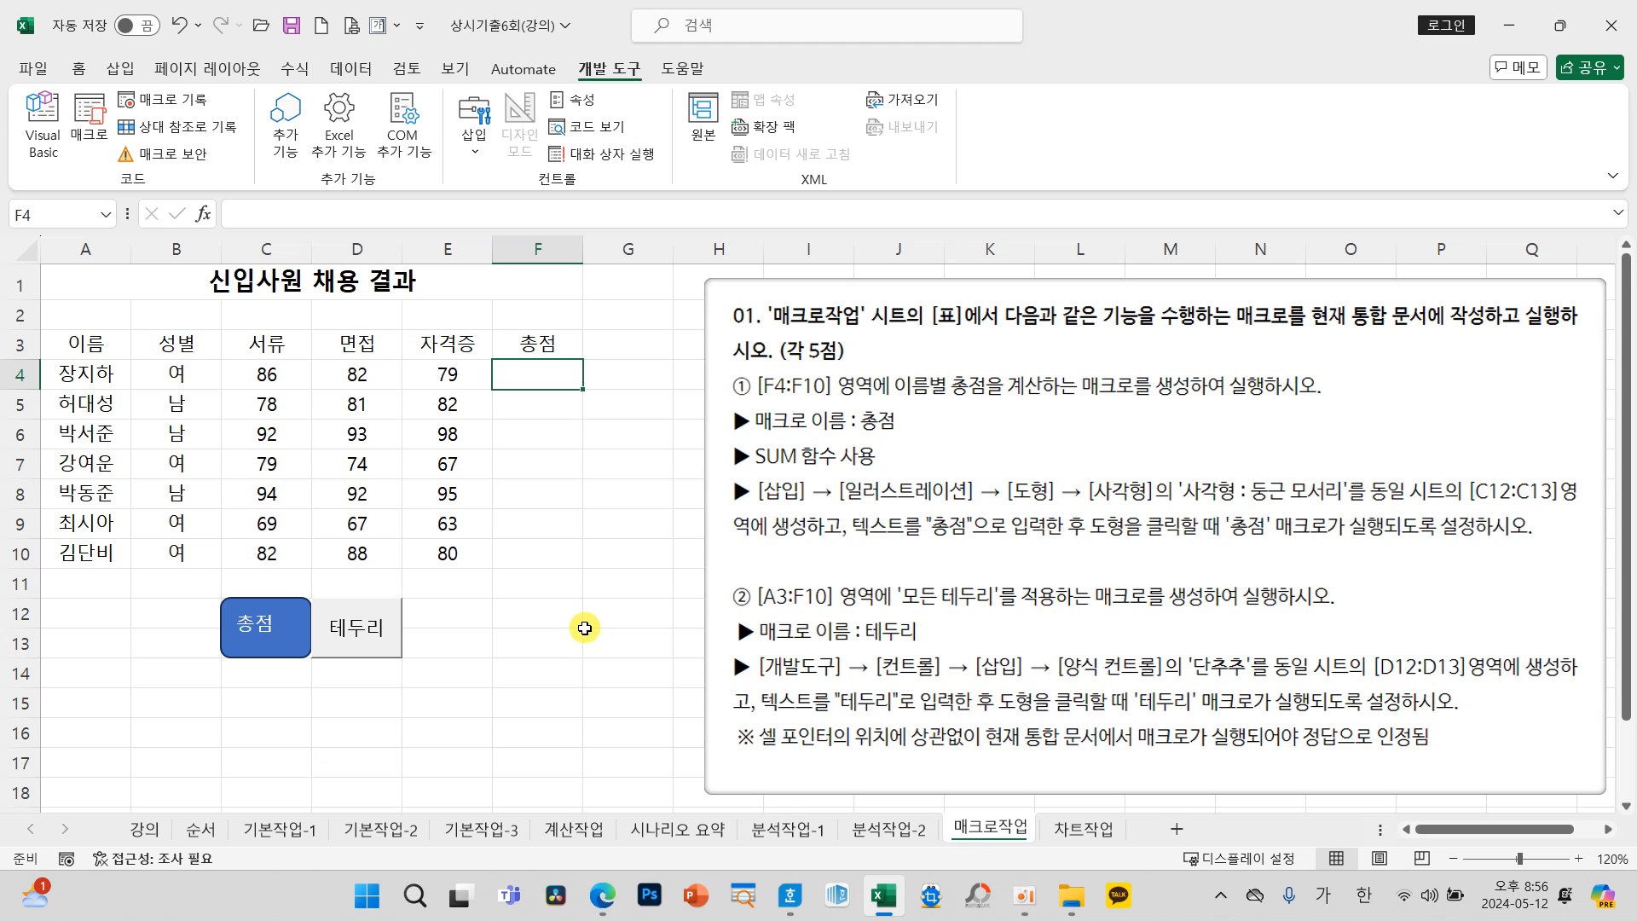
left_click(551, 678)
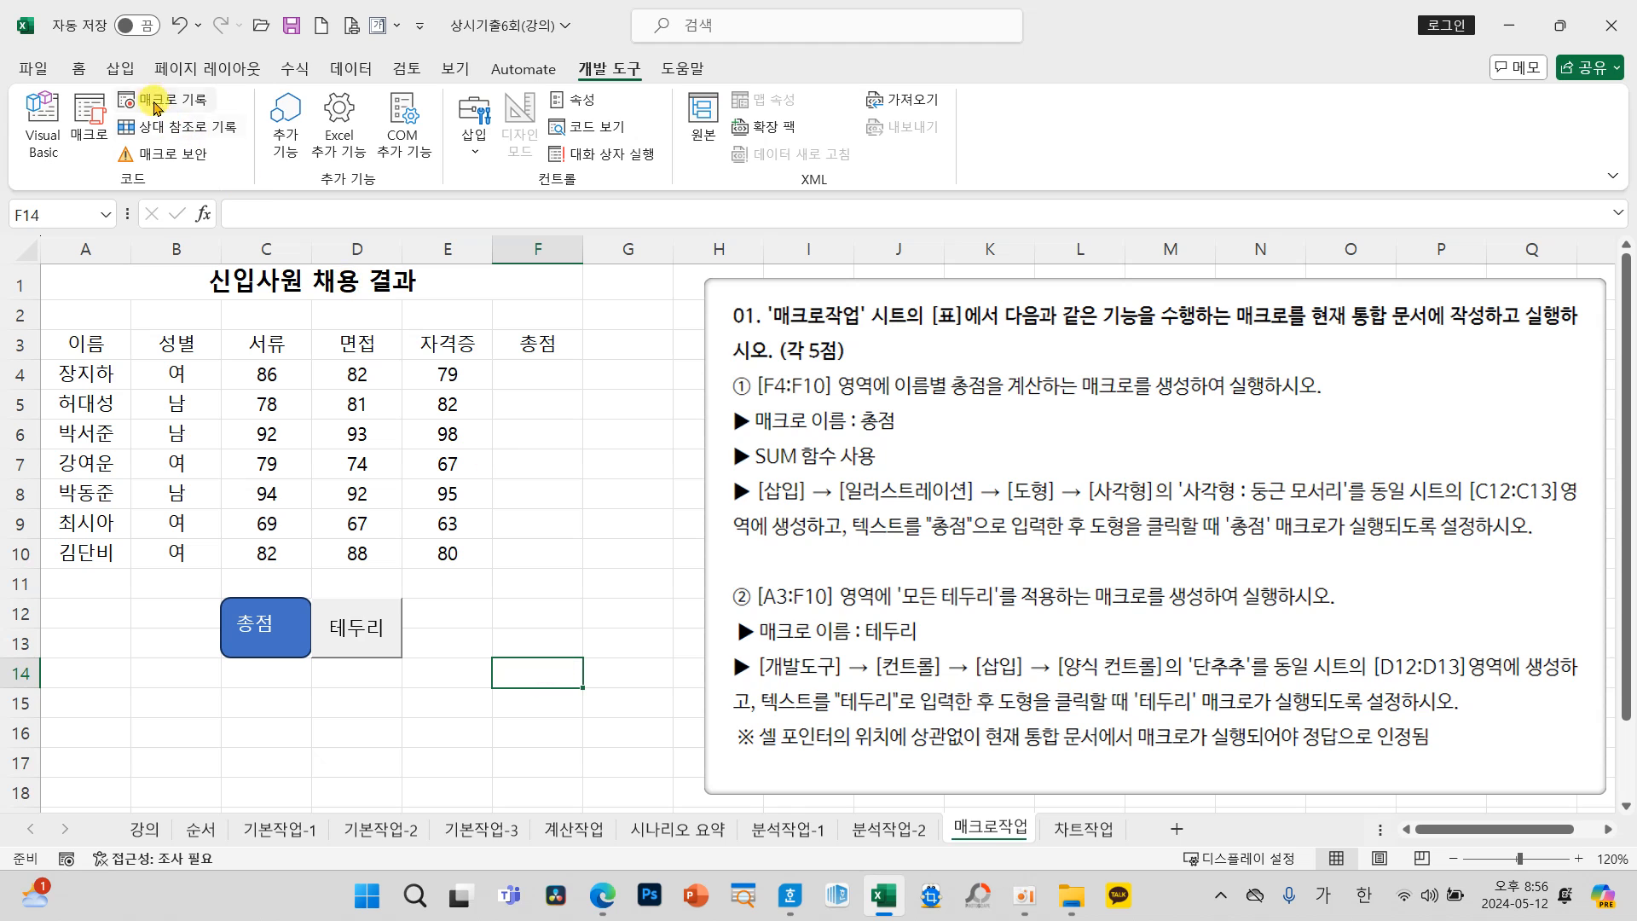
key("ctrl+2")
mouse_move(104, 84)
left_mouse_down()
mouse_move(237, 122)
mouse_move(298, 67)
mouse_move(265, 82)
left_mouse_up()
key("Escape")
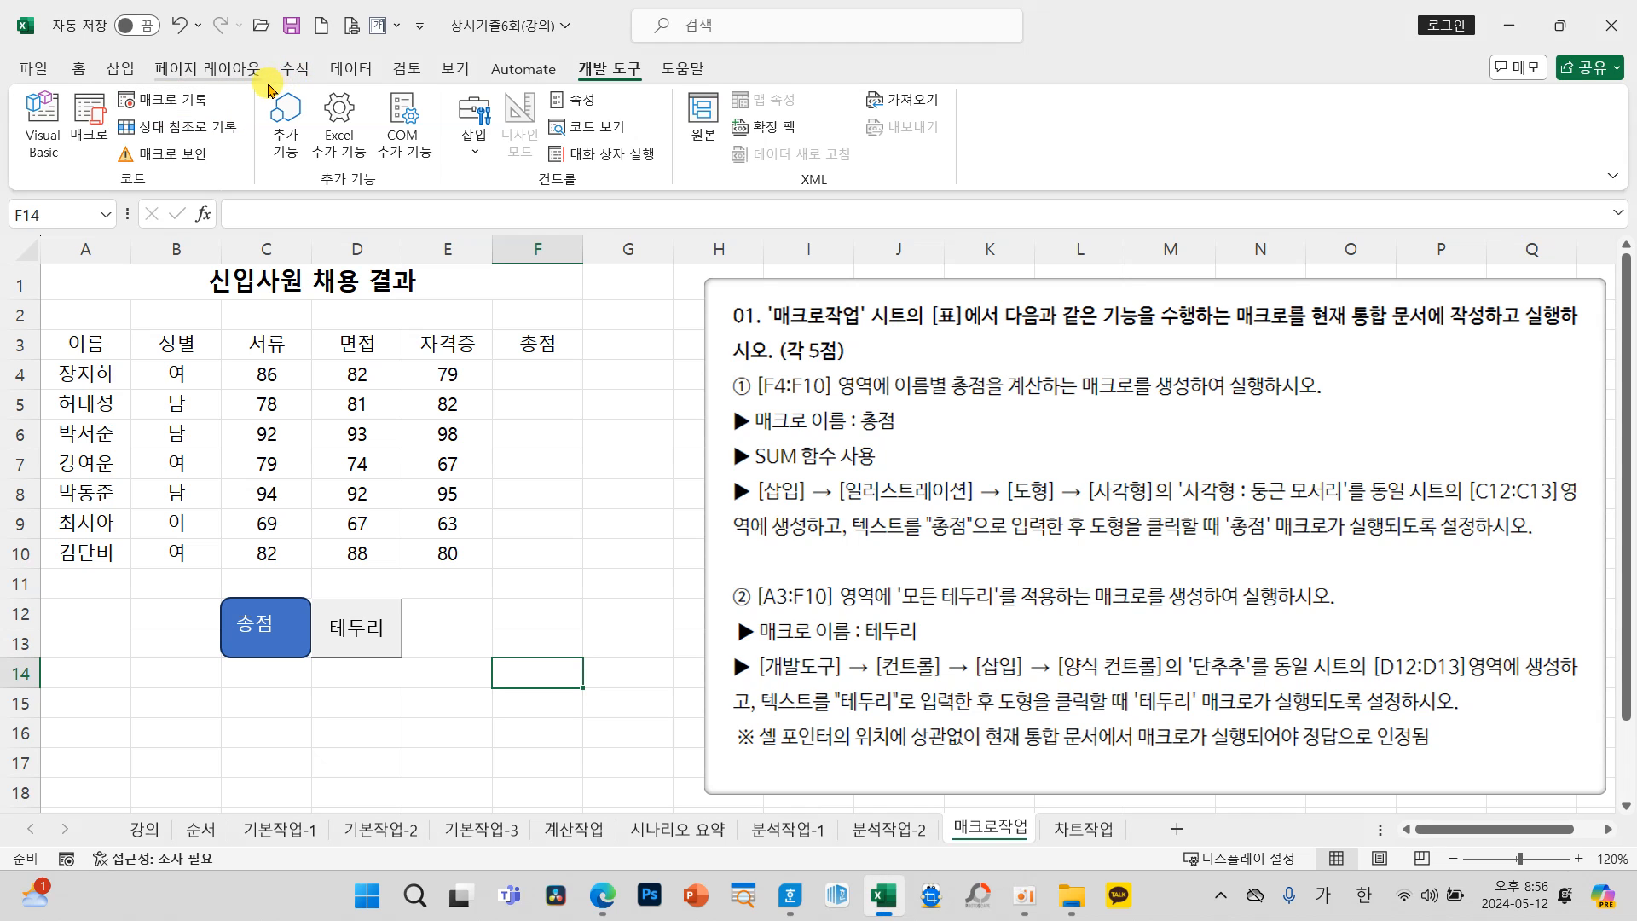
Step: Start recording a macro named "총점" stored in 현재 통합 문서
left_click(181, 101)
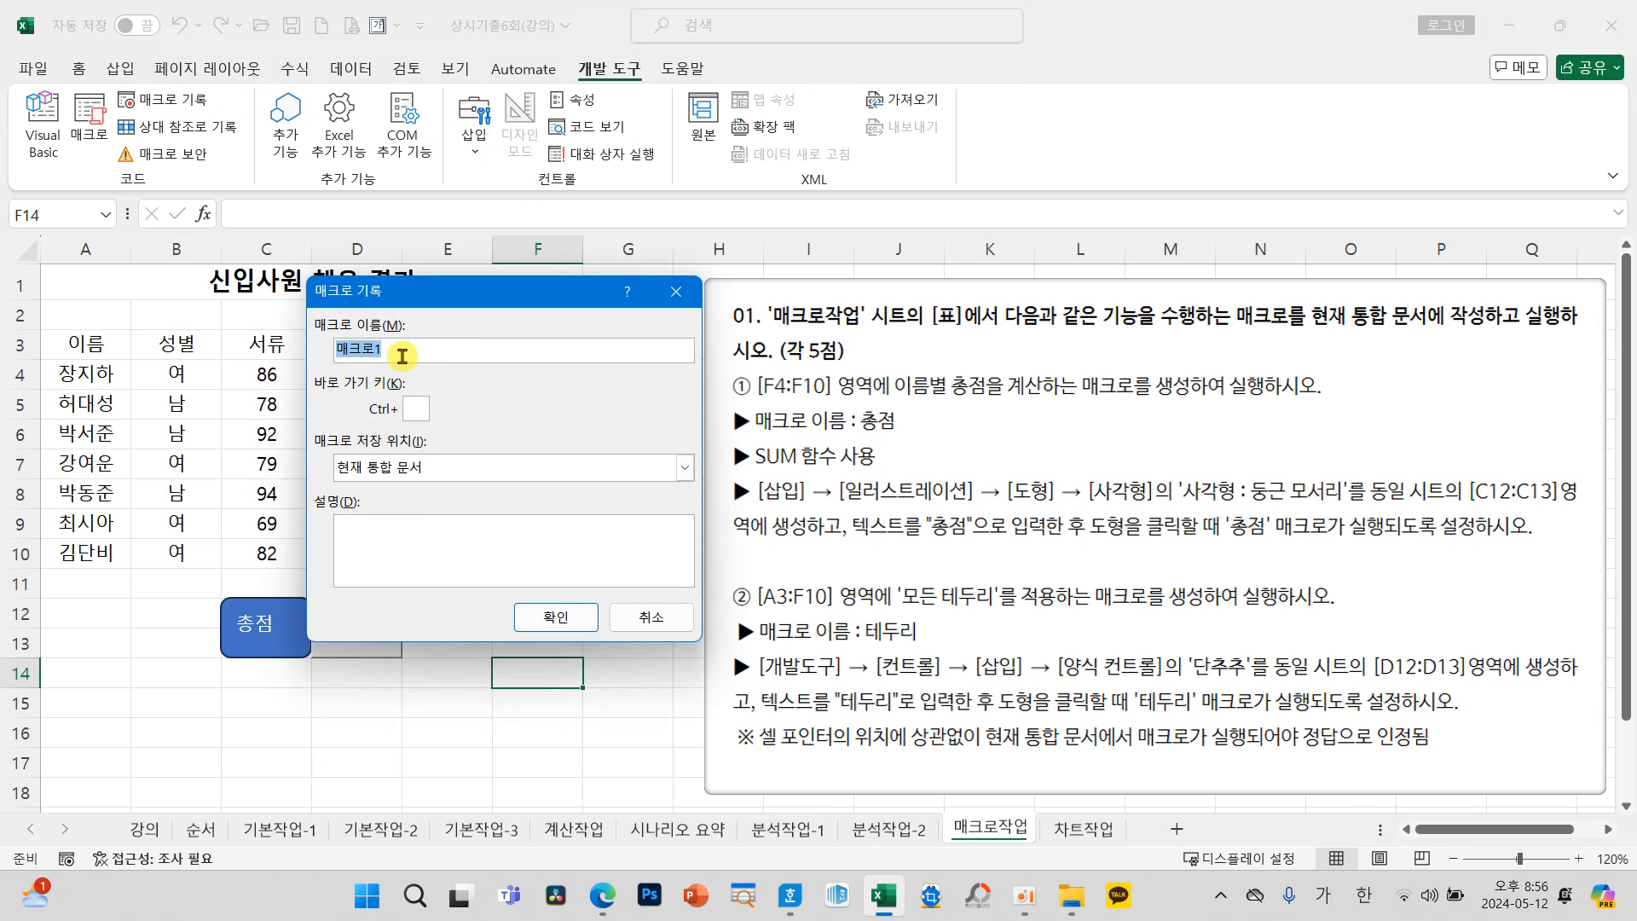
type("총점")
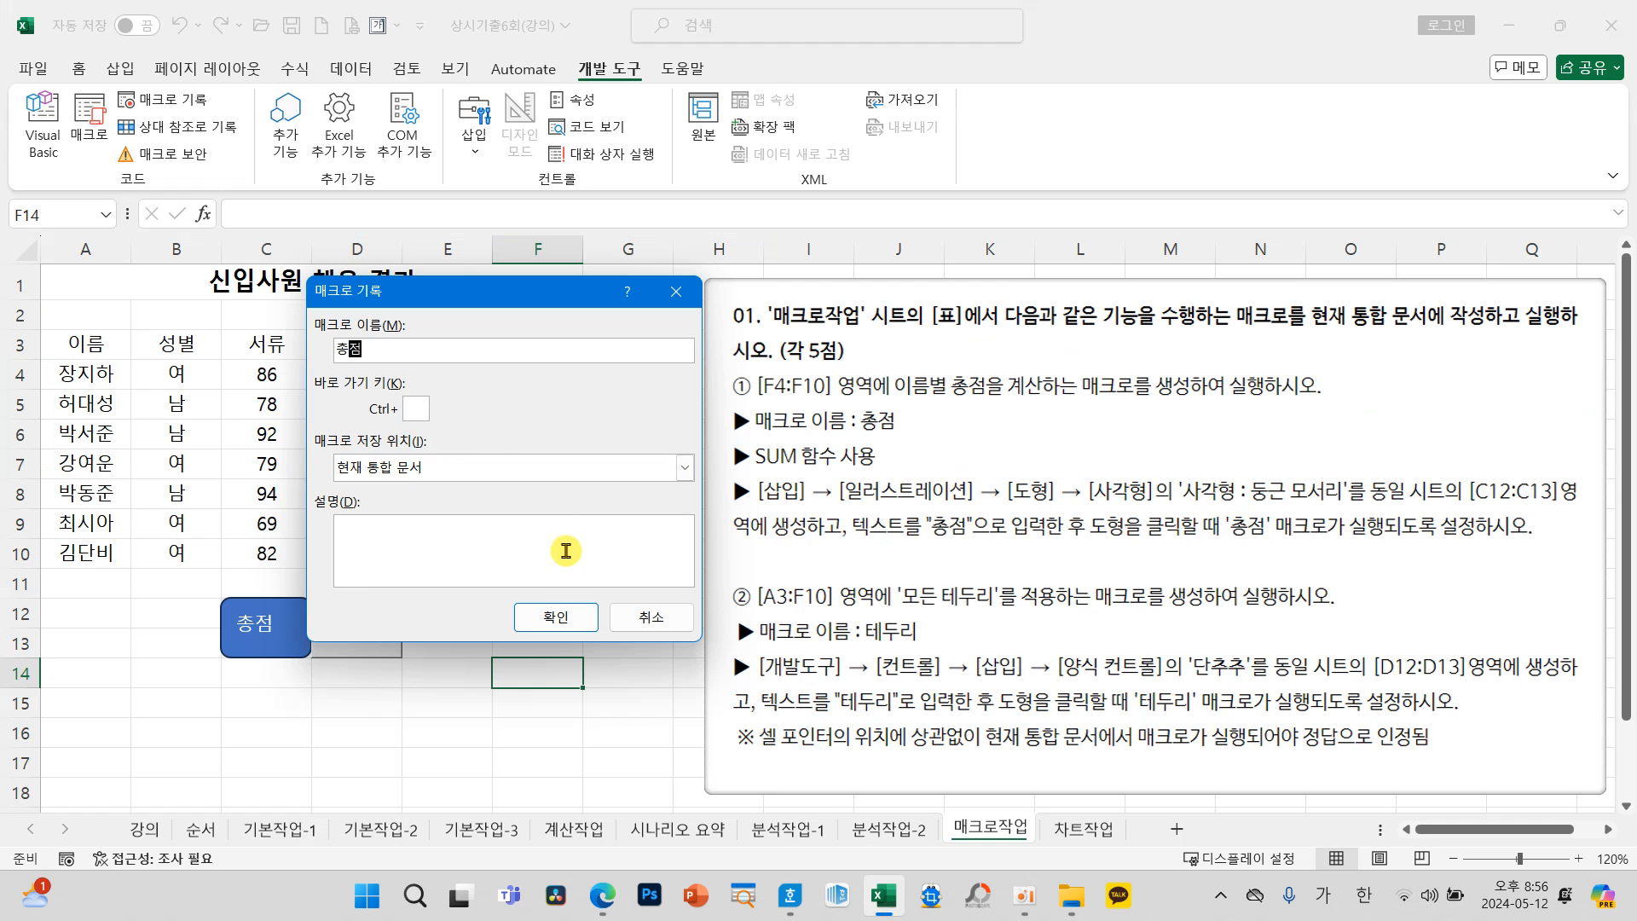
left_click(555, 616)
Step: Enter the formula =SUM(C4:E4) in cell F4 for the first person's 총점
left_click(538, 375)
type("=")
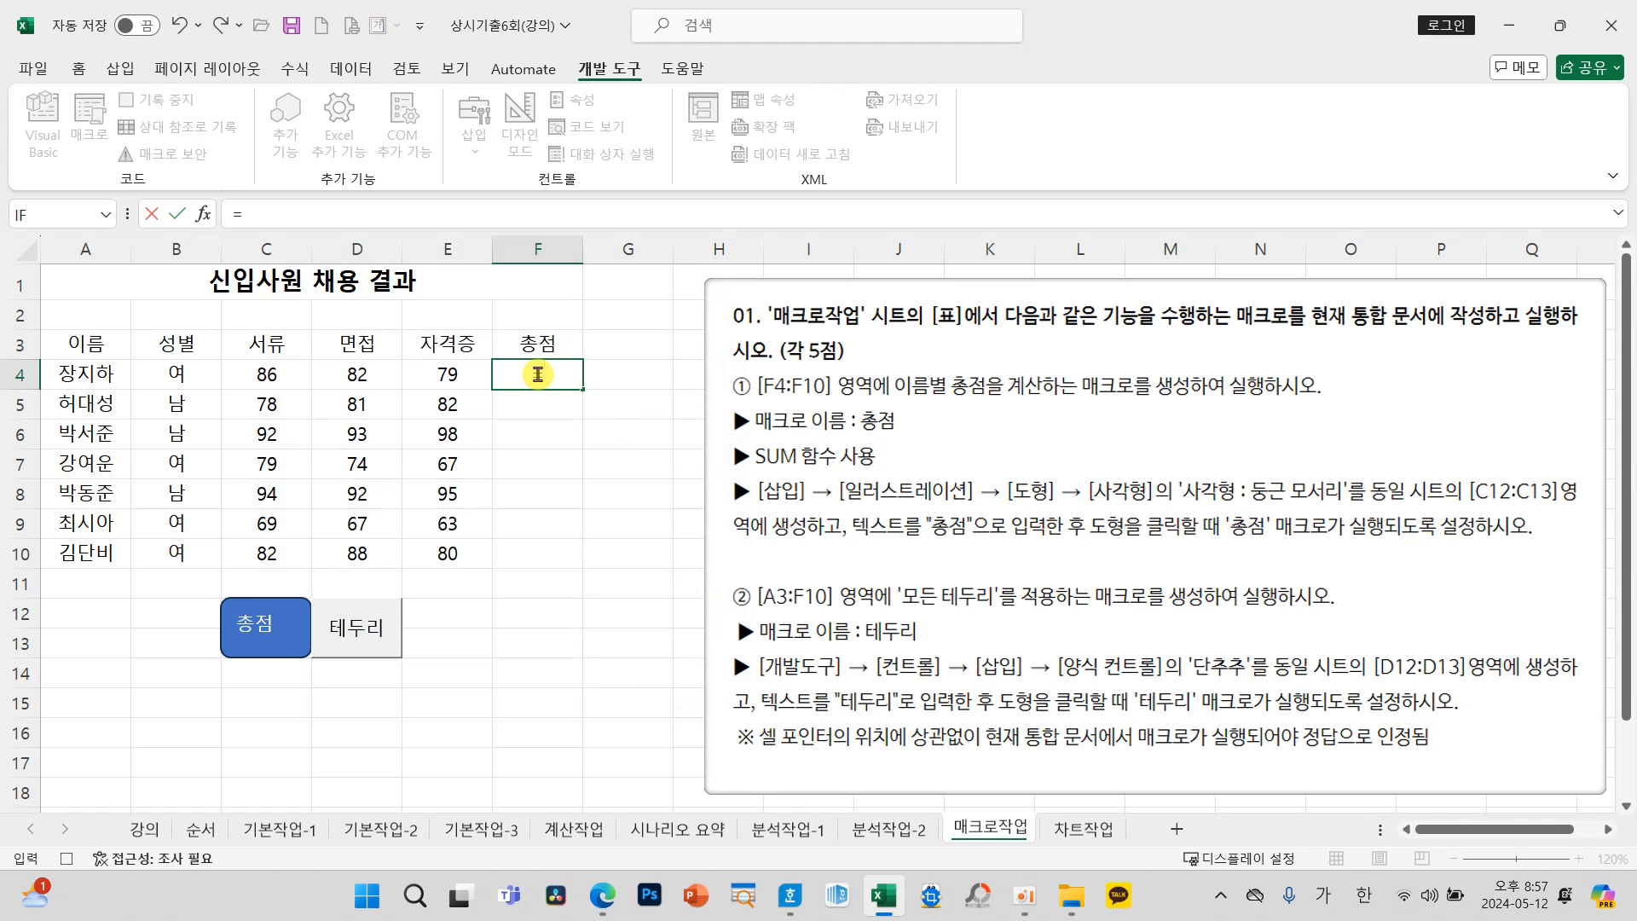
type("S")
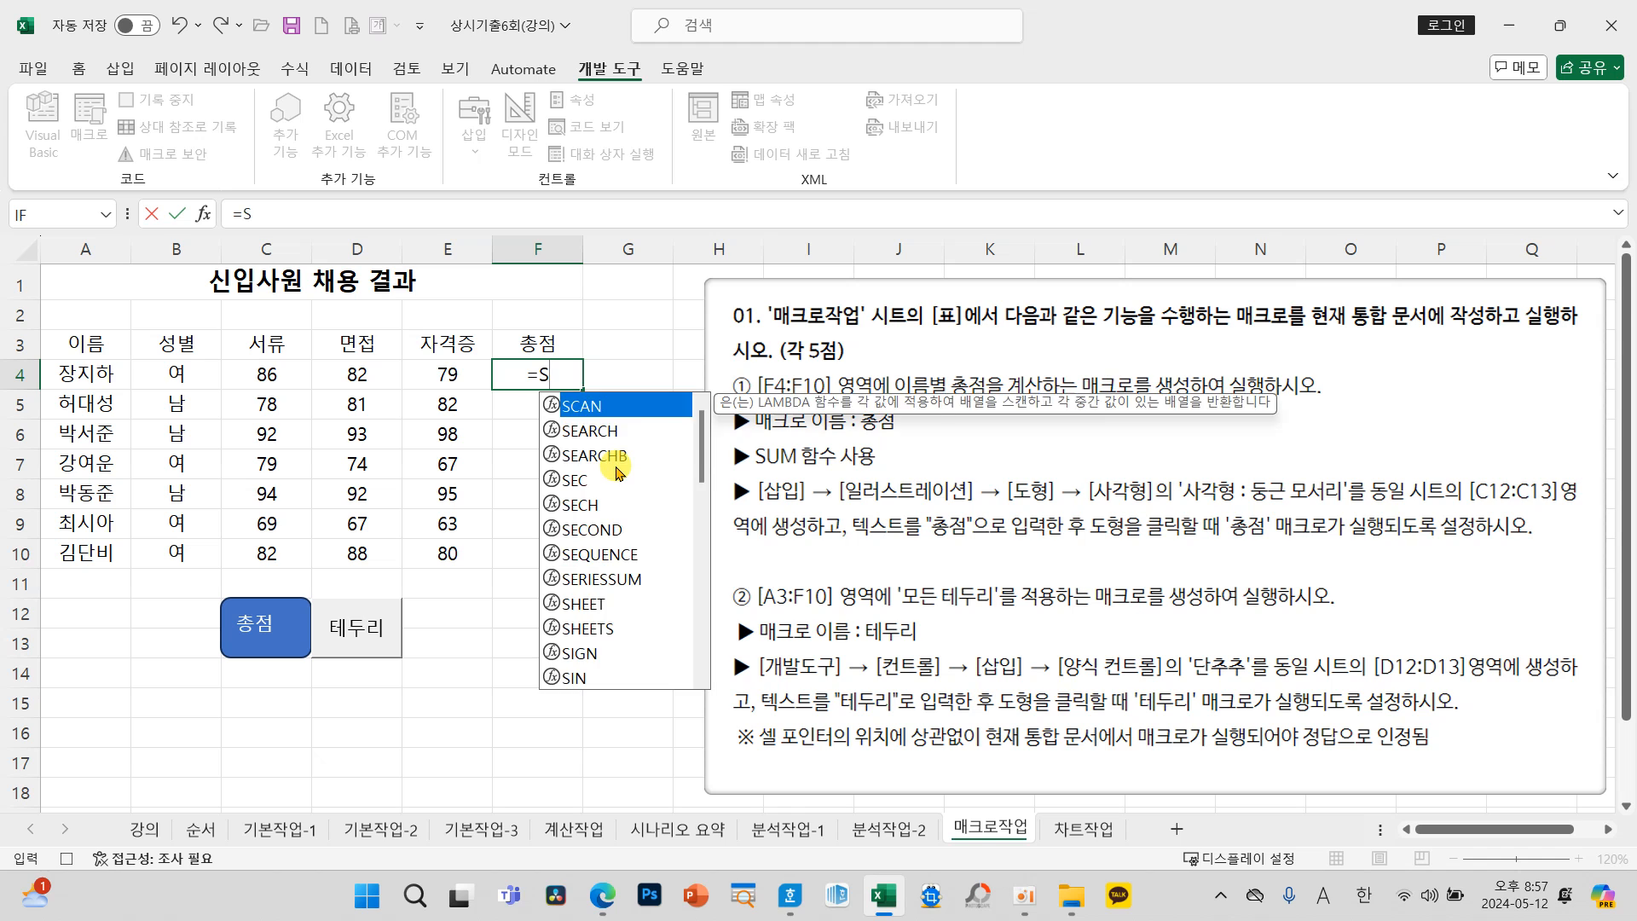
type("UM(")
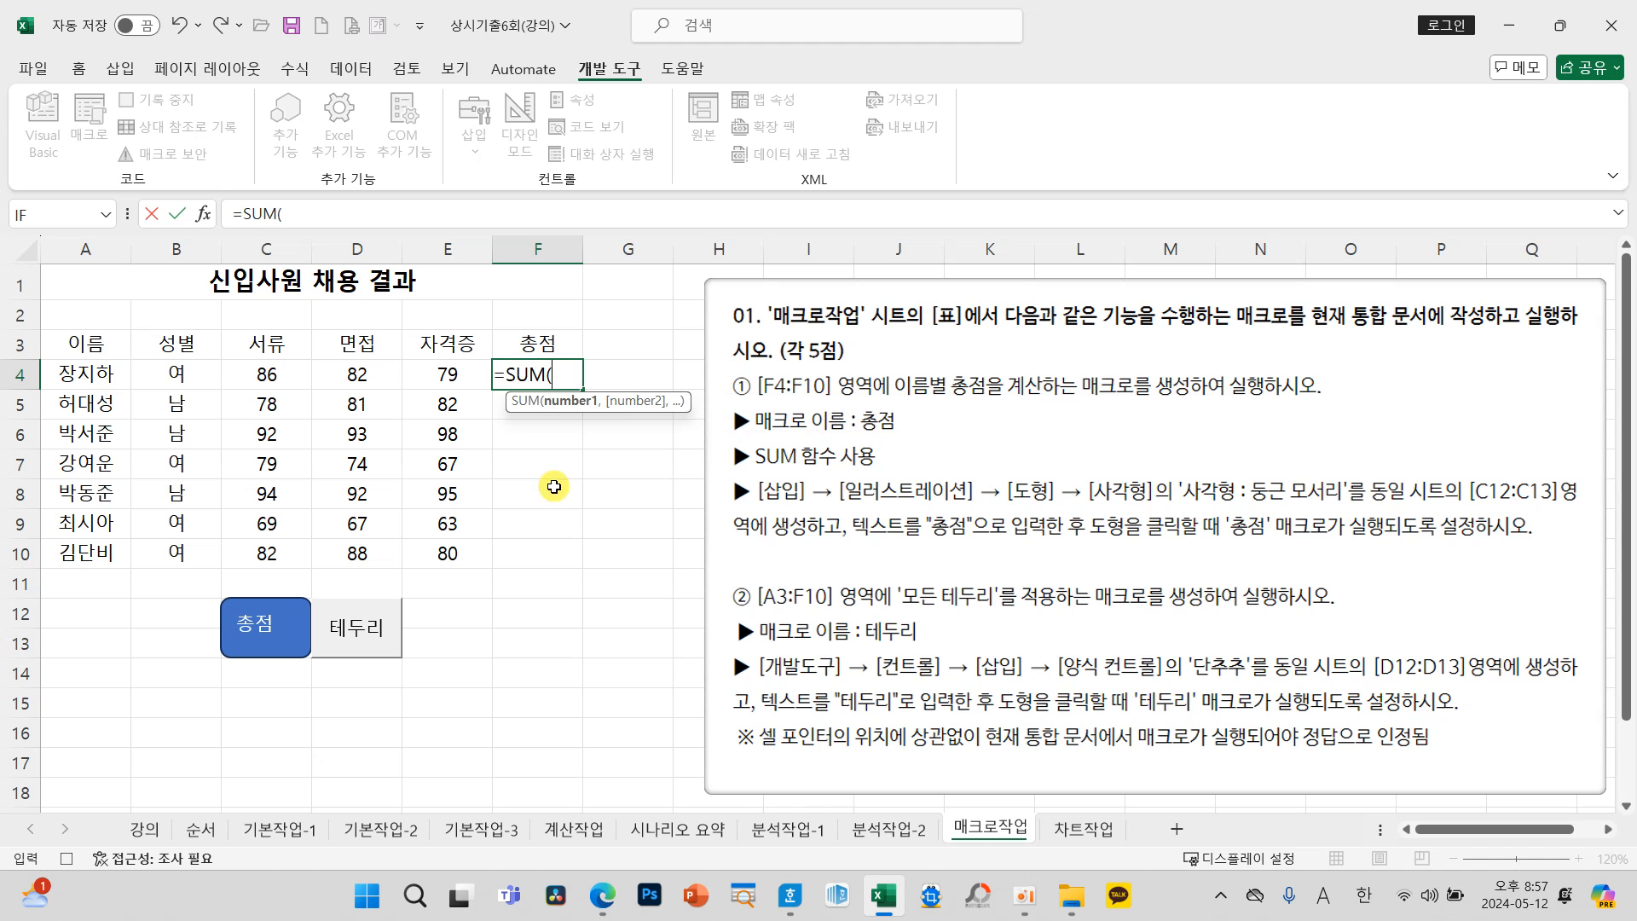
left_click(269, 376)
left_click_drag(268, 376, 435, 376)
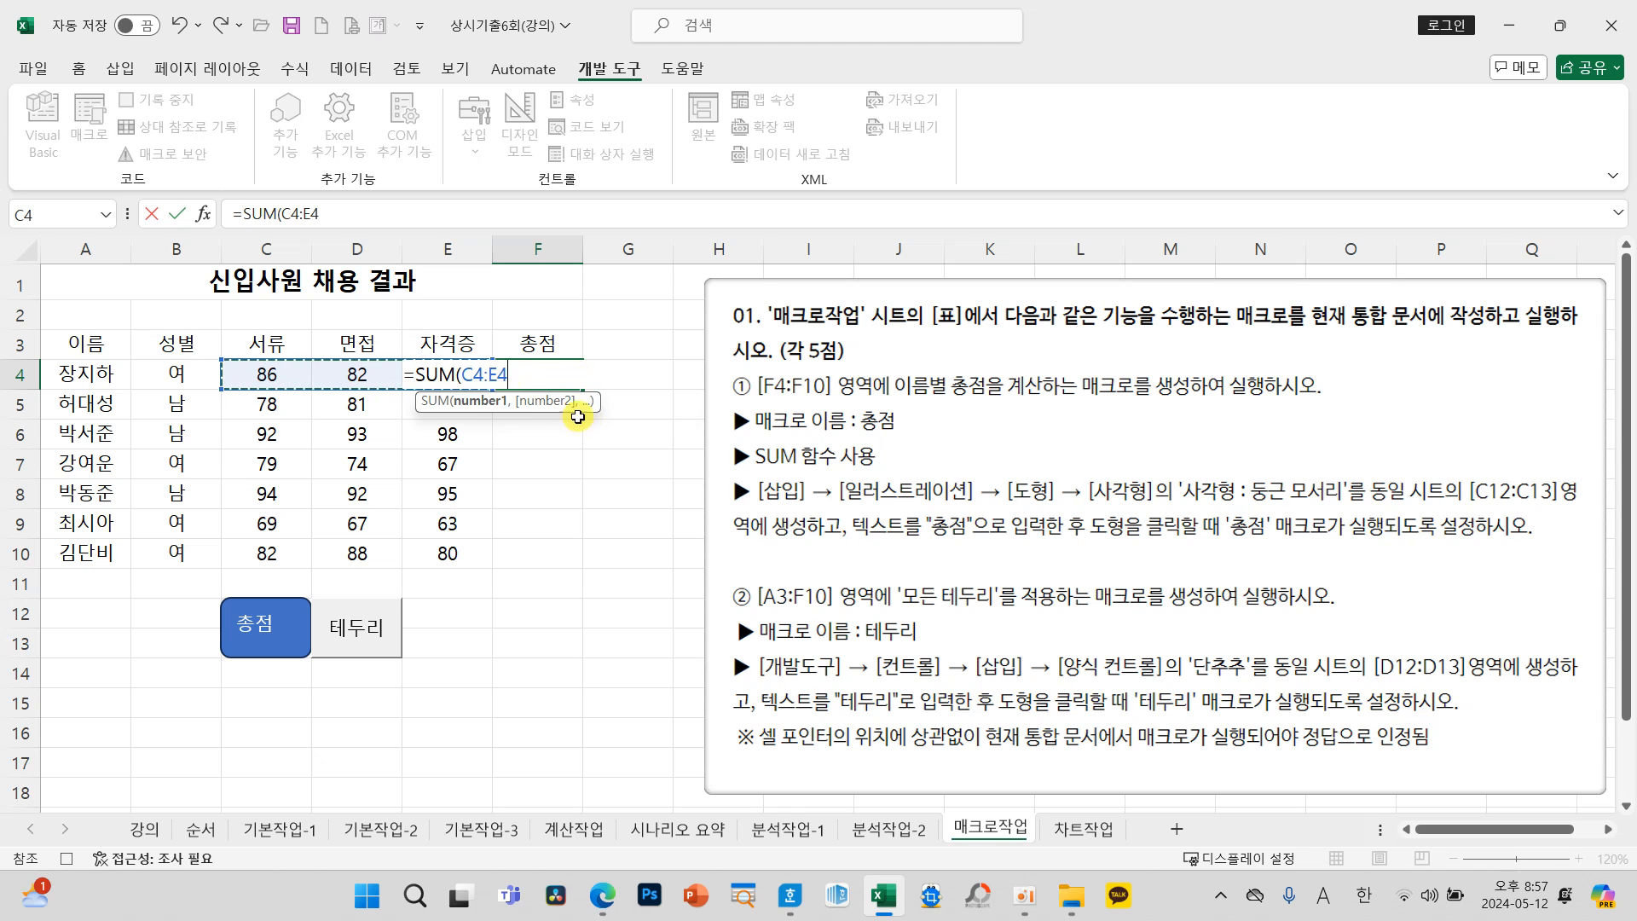
type(")")
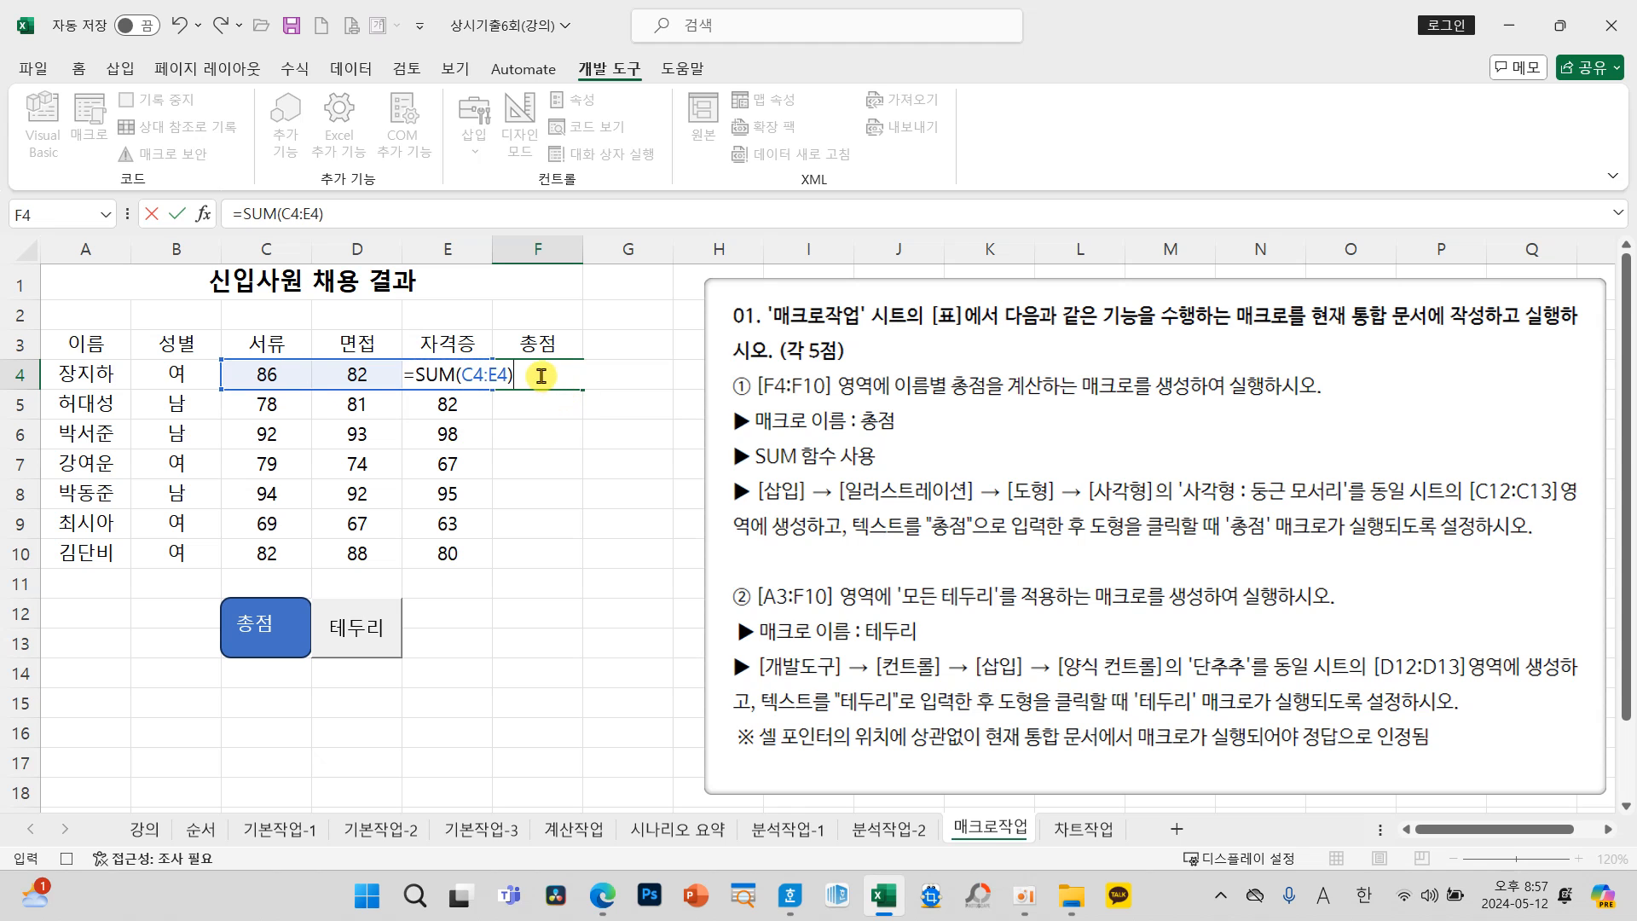
left_click(179, 215)
Step: Fill the F4 total formula down to F10 and stop recording the 총점 macro
left_click_drag(582, 389, 589, 577)
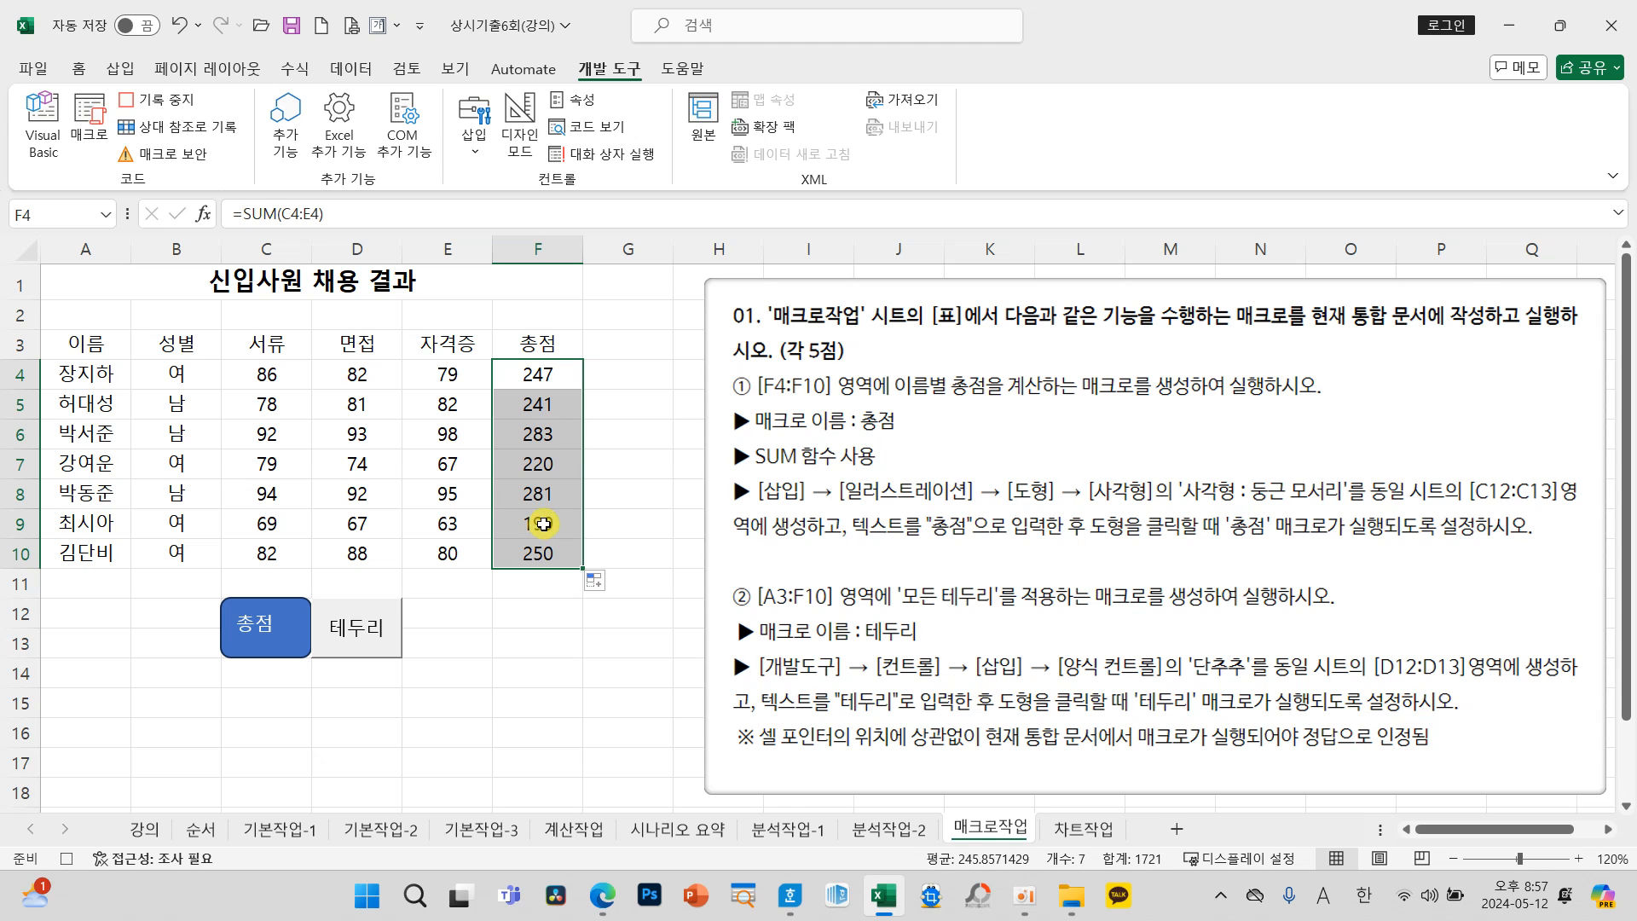
left_click(641, 667)
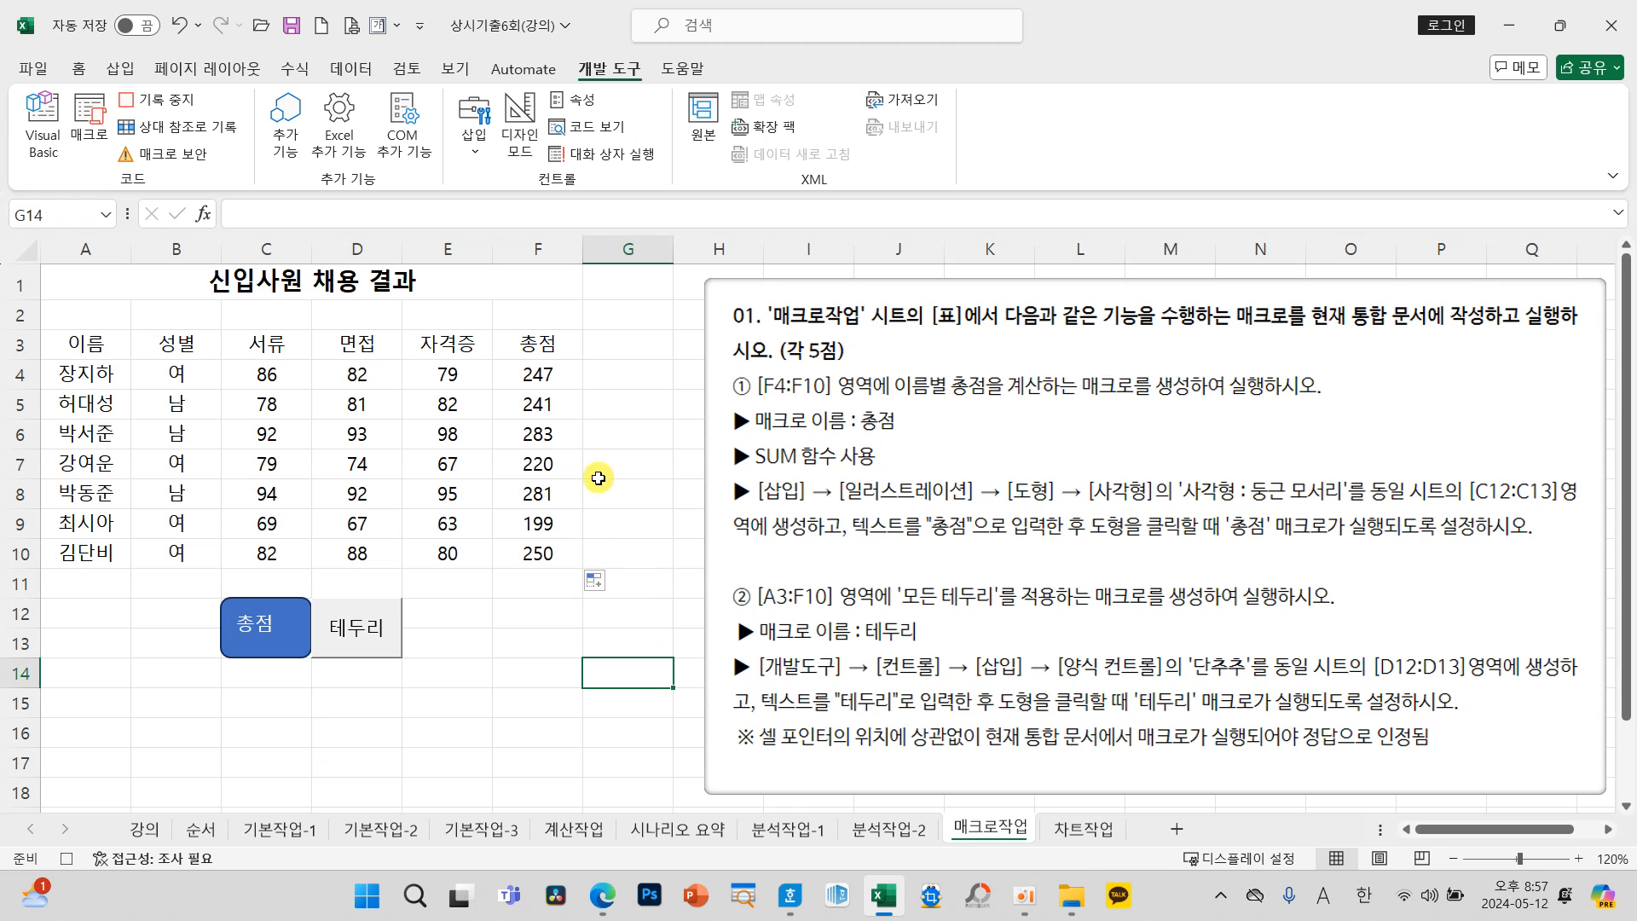
left_click(166, 100)
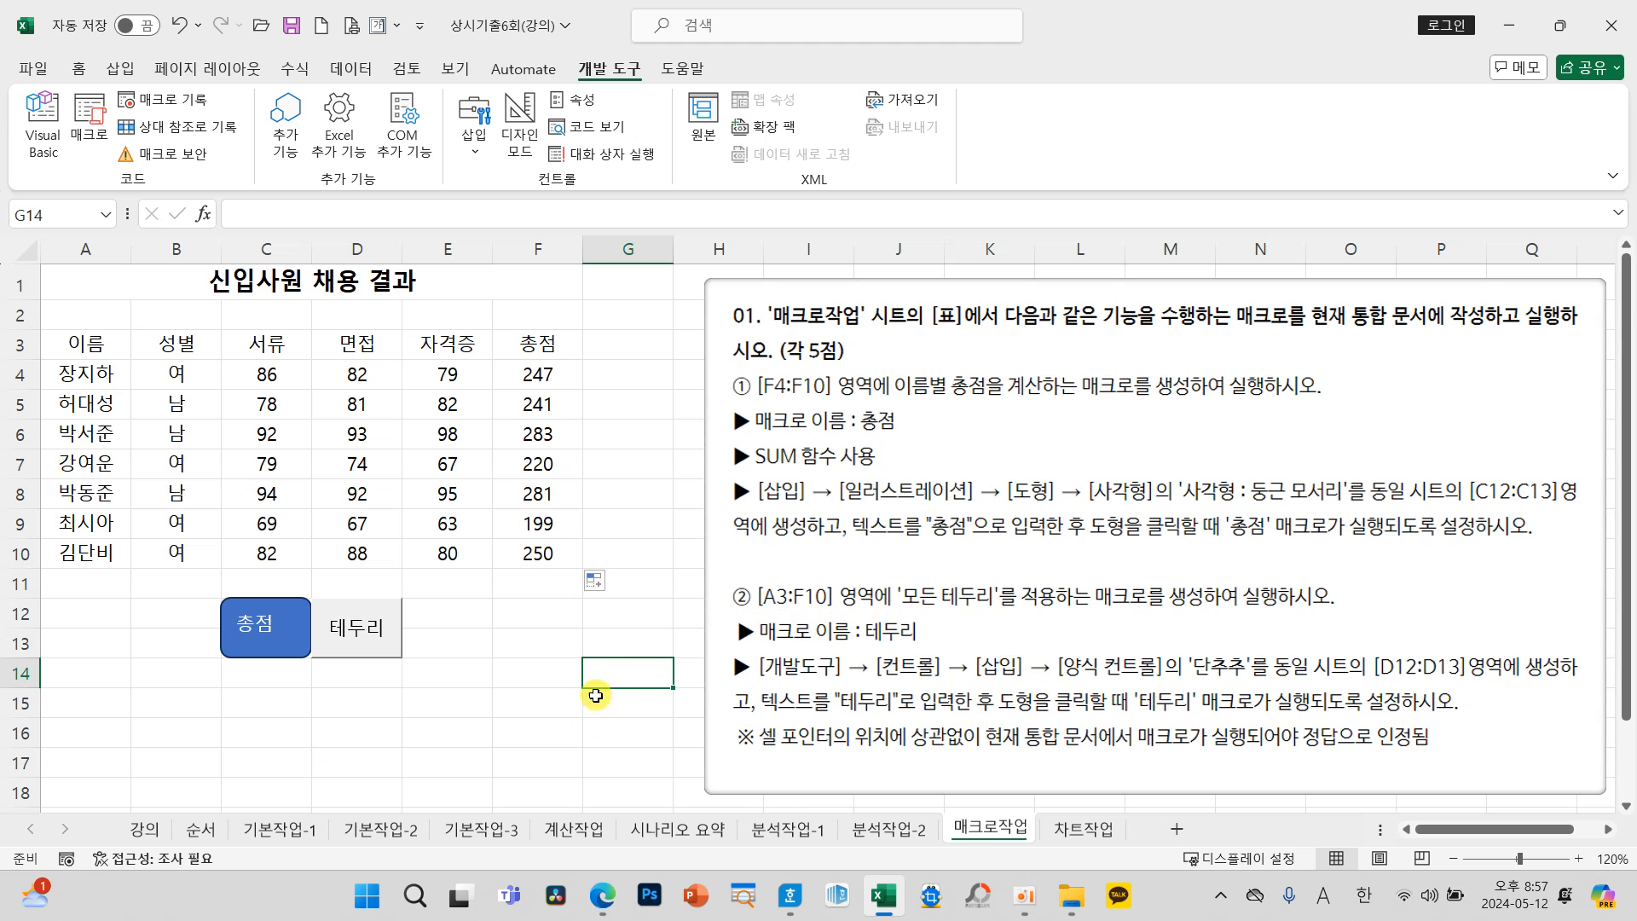
left_click(470, 735)
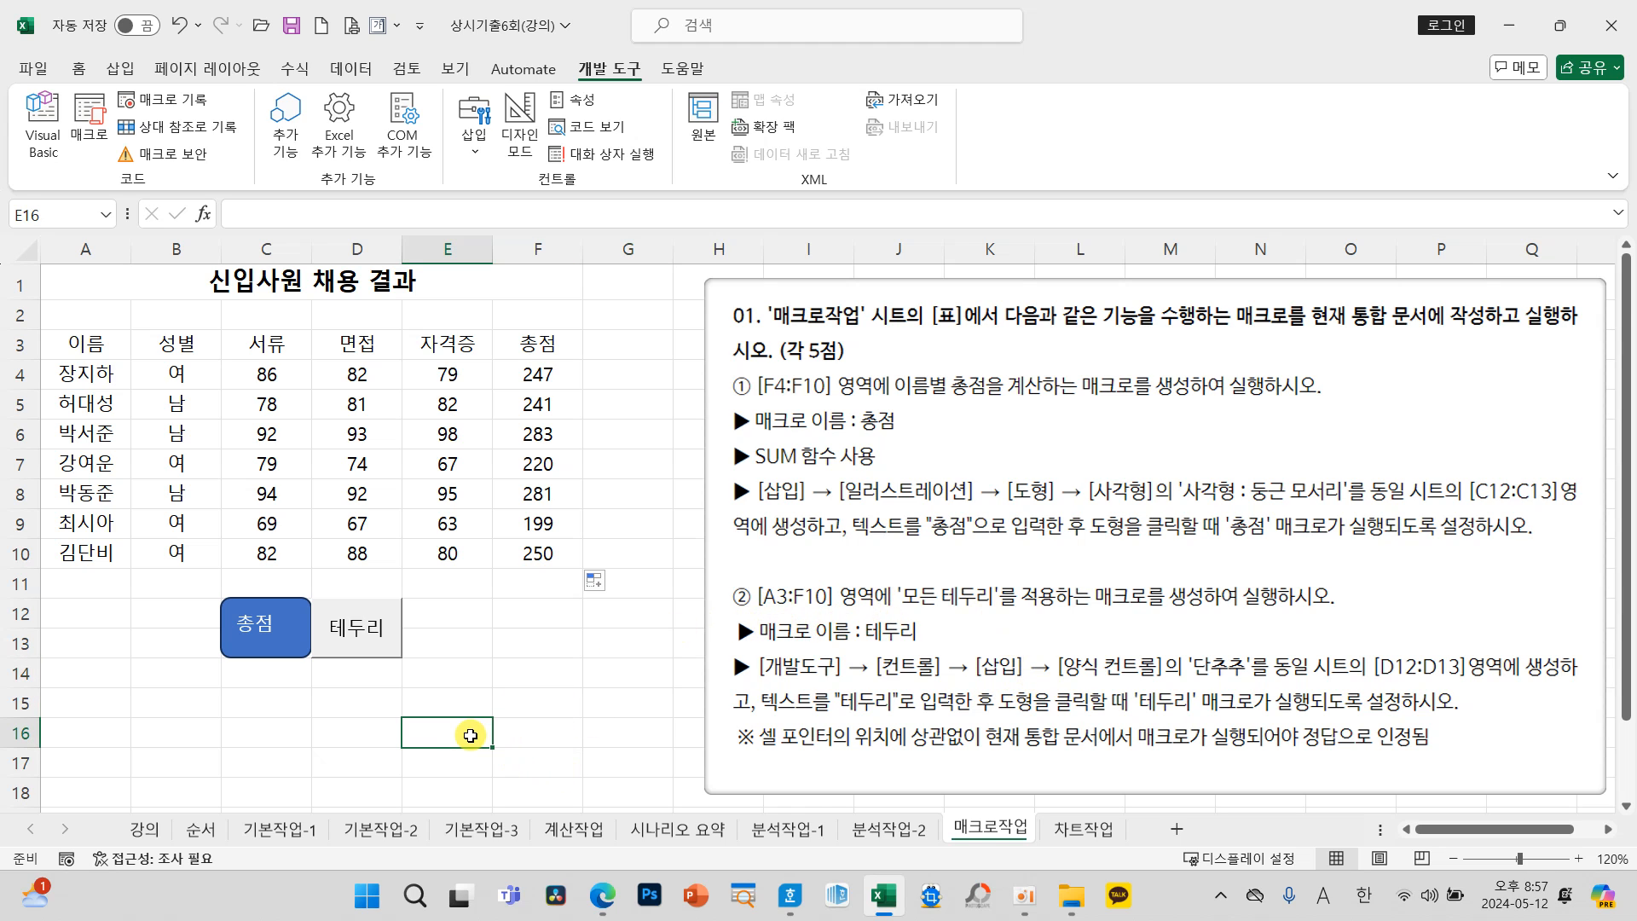
Step: Start recording a macro named "테두리" stored in 현재 통합 문서
left_click(189, 102)
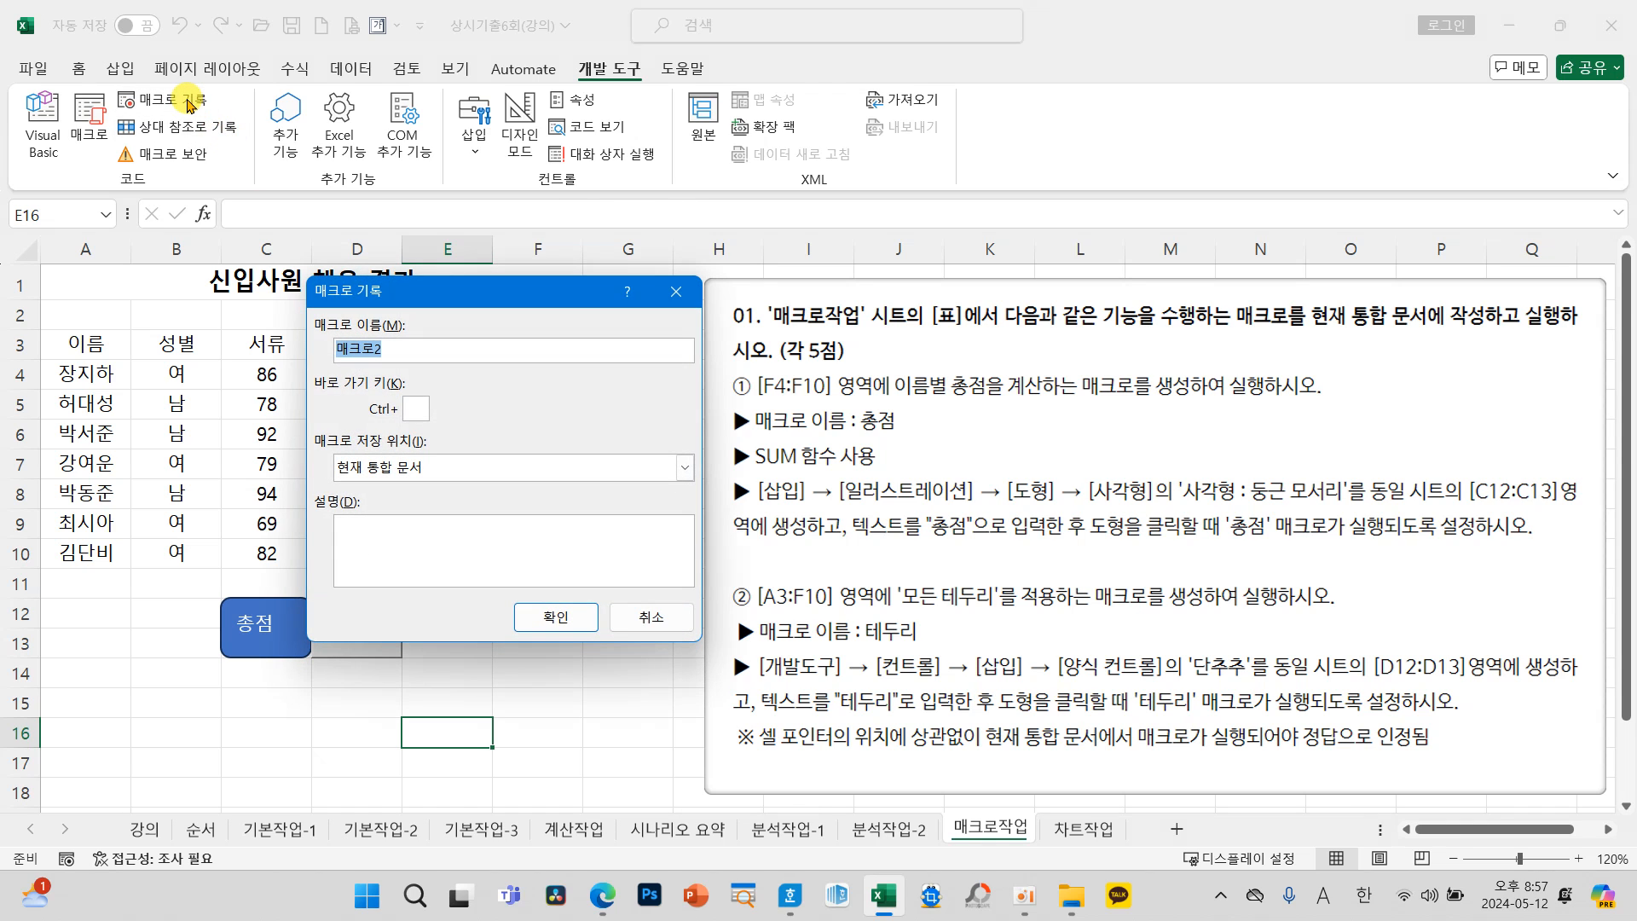
type("XP")
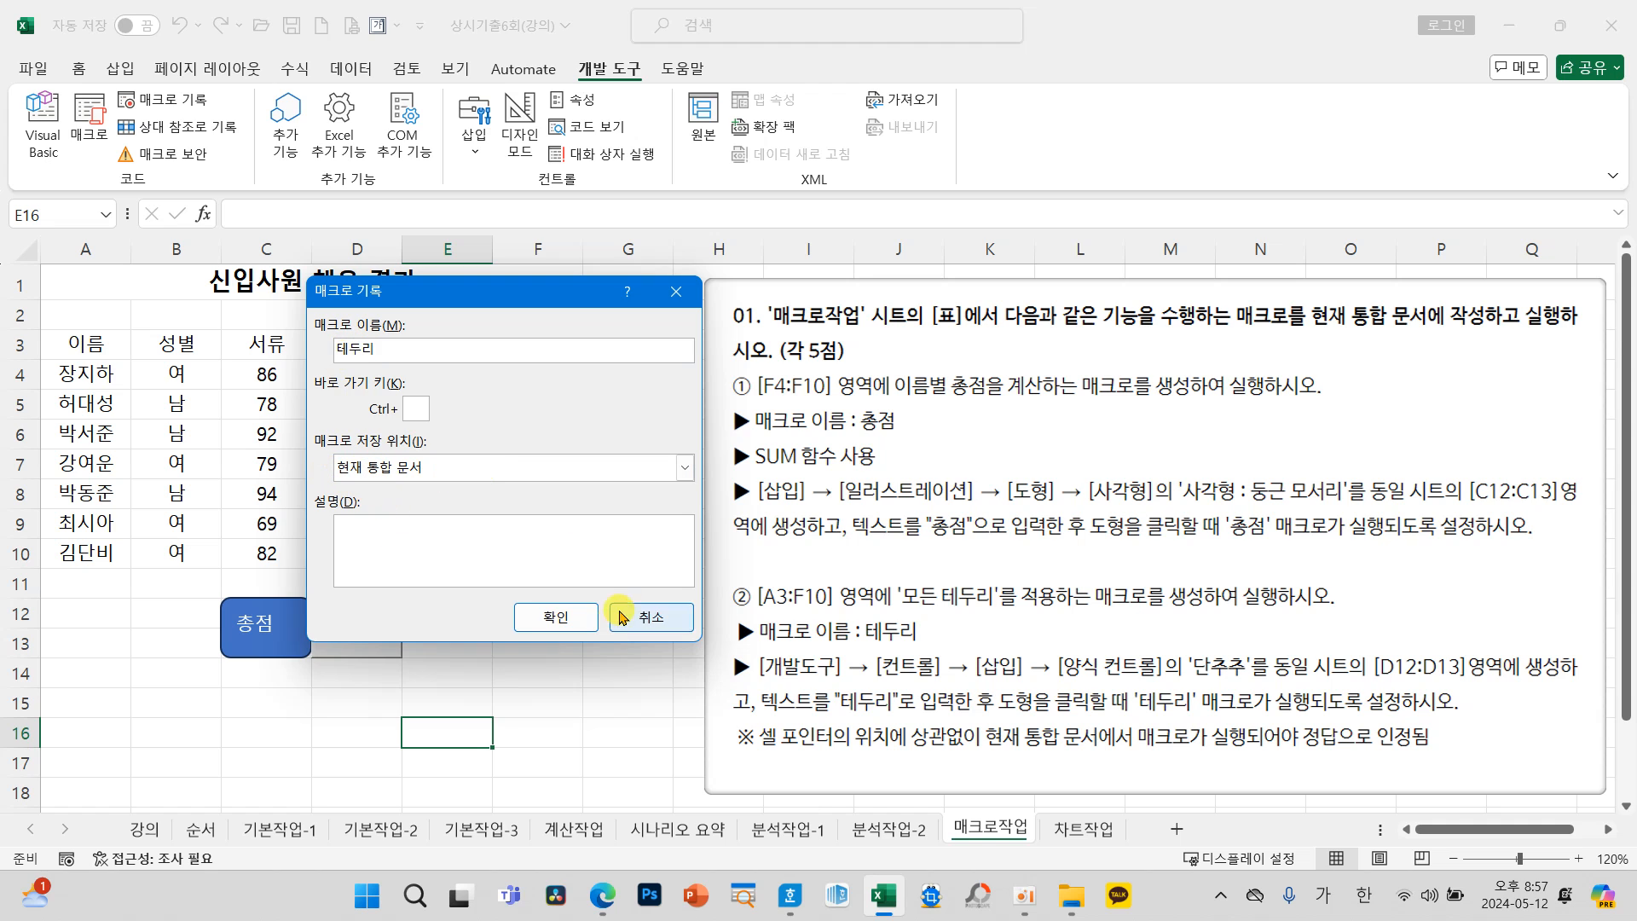
left_click(550, 614)
Step: Apply 모든 테두리 to the range A3:F10
left_click_drag(87, 347, 517, 543)
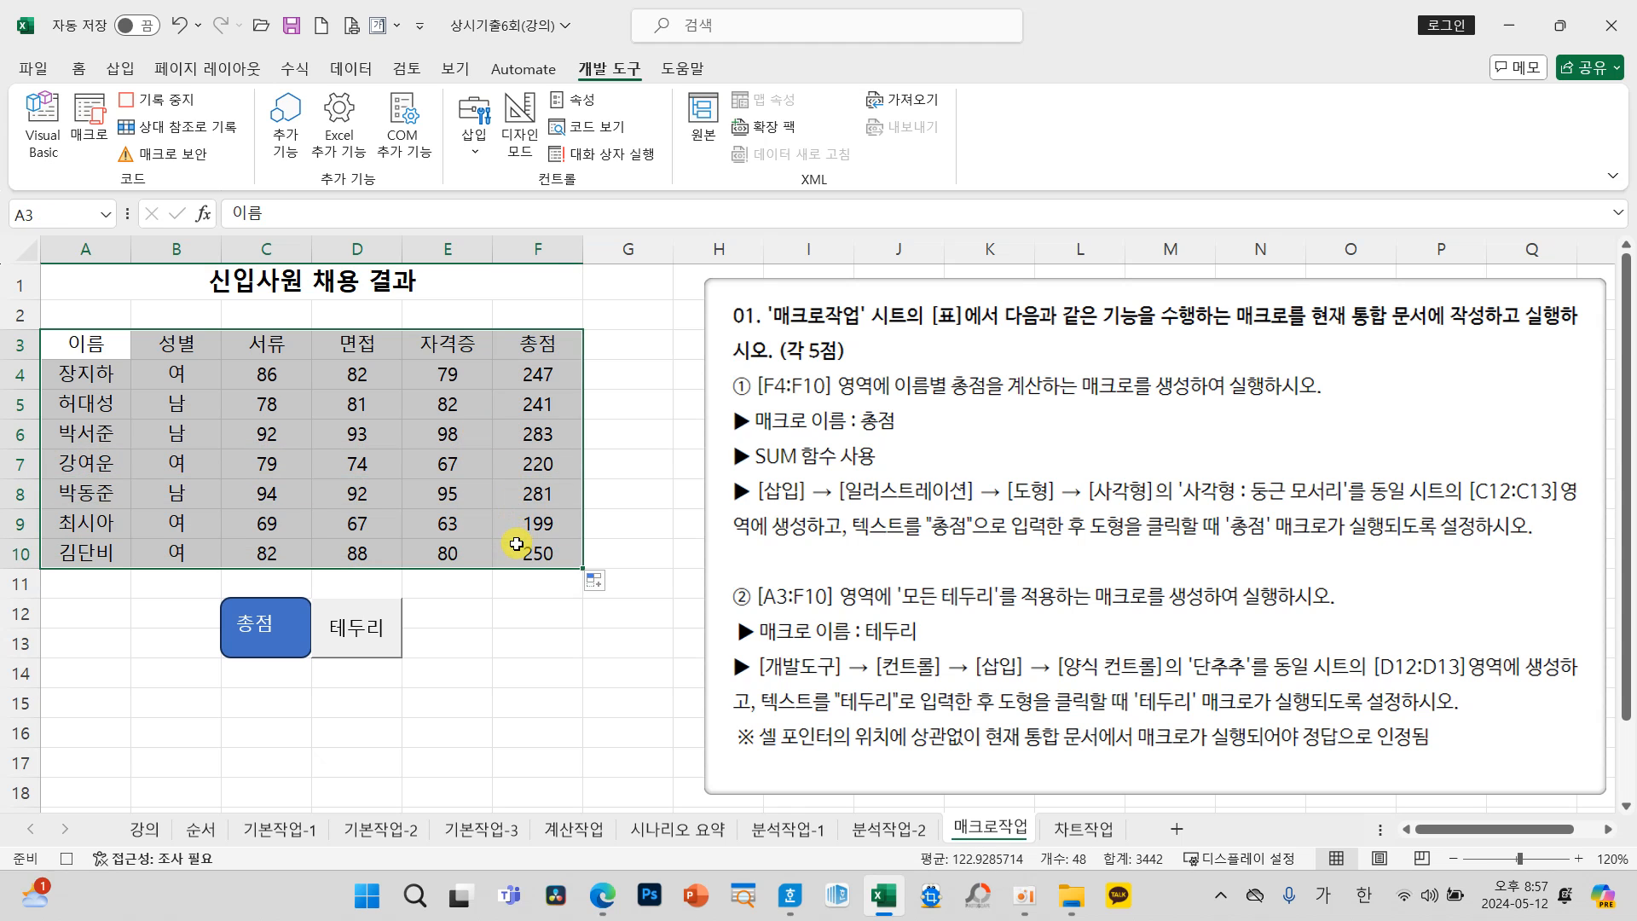
left_click(79, 68)
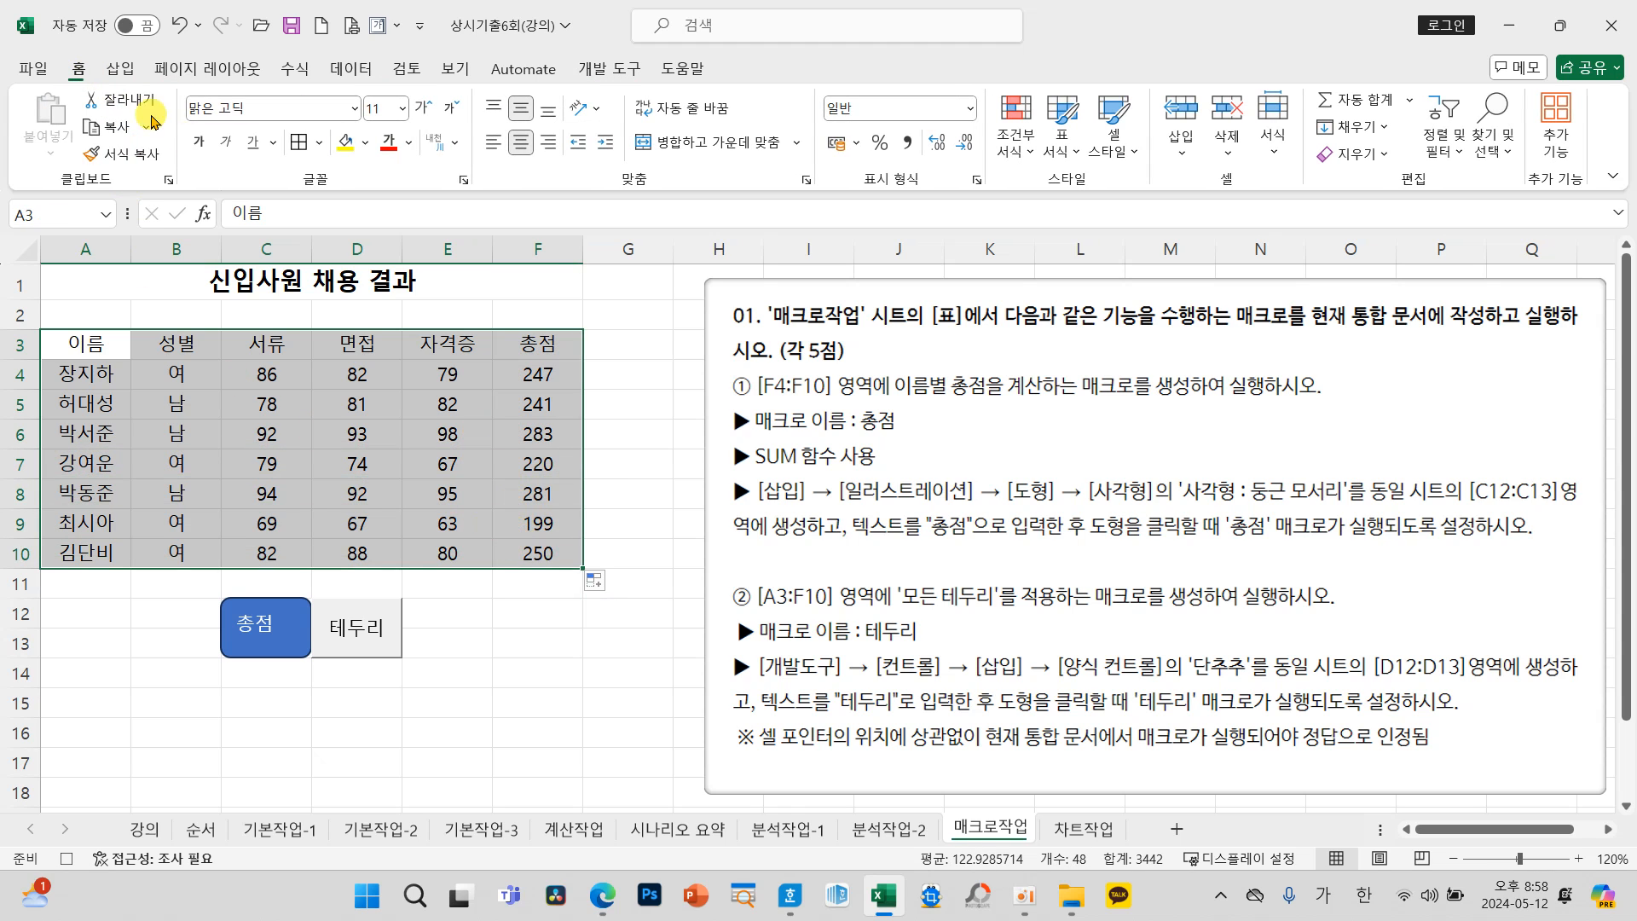
left_click(320, 143)
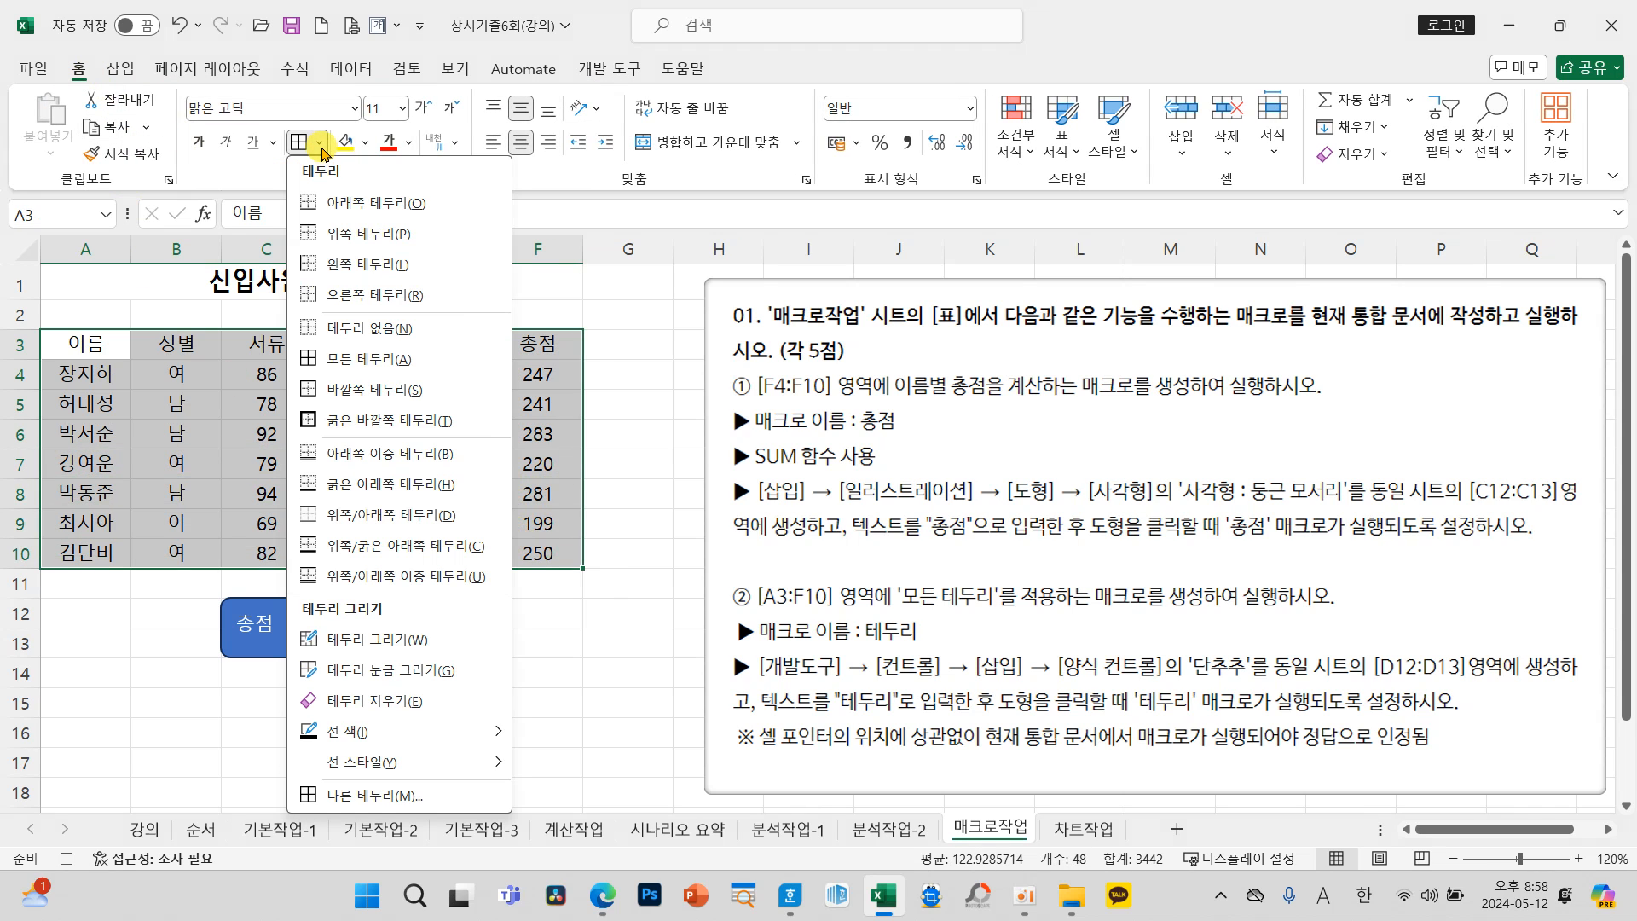
left_click(342, 361)
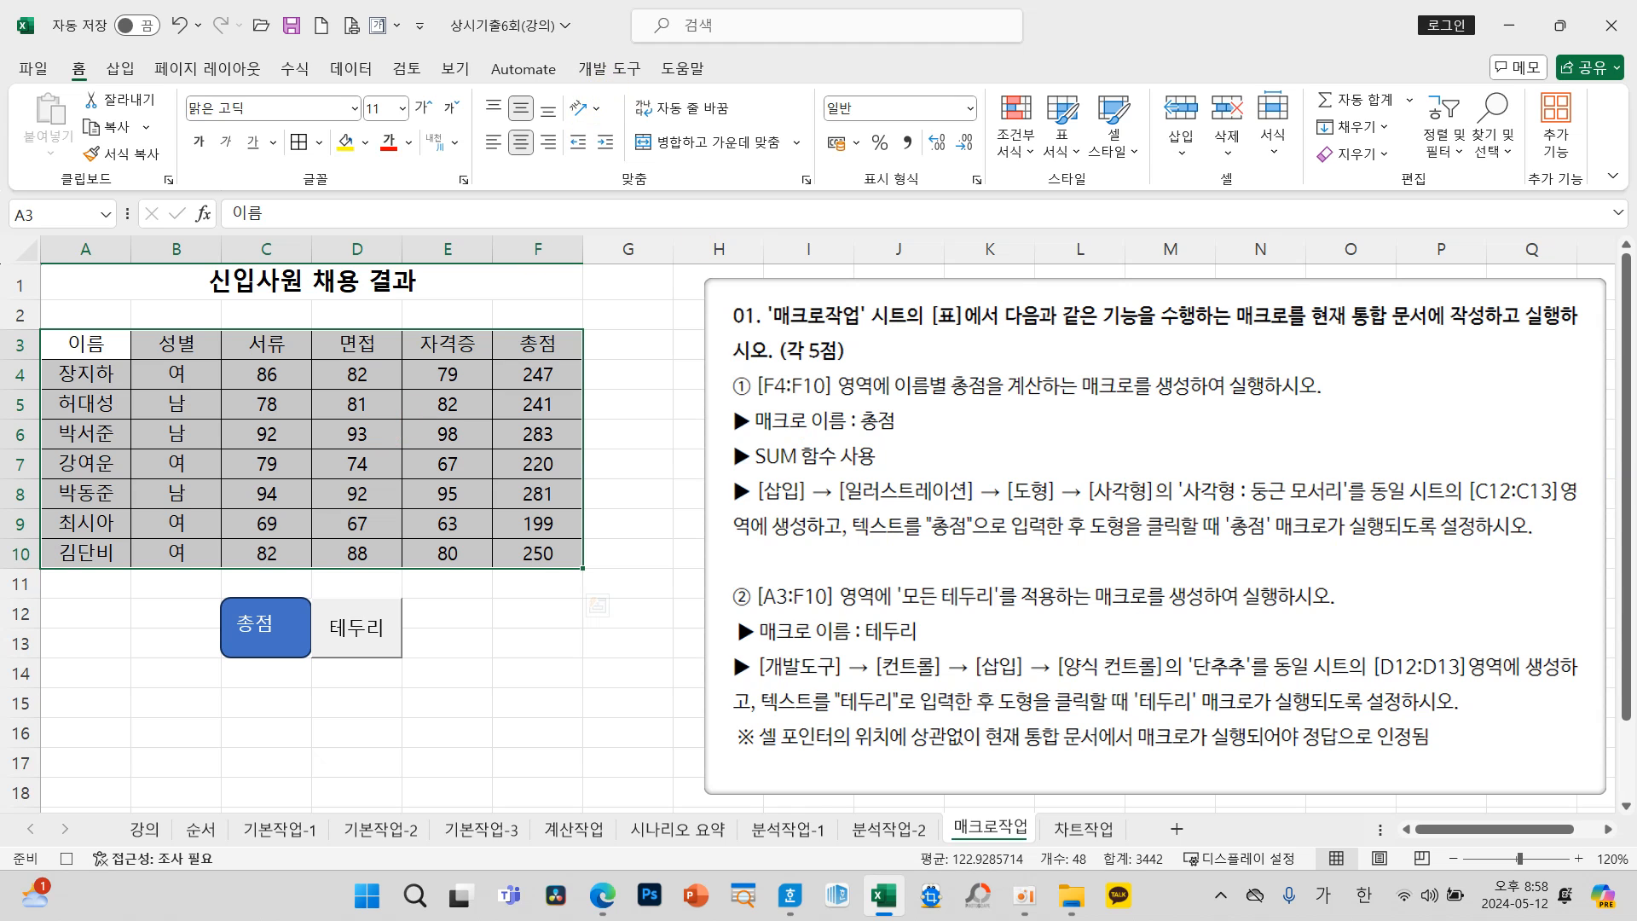
Step: Deselect the bordered table and stop recording the 테두리 macro
left_click(610, 69)
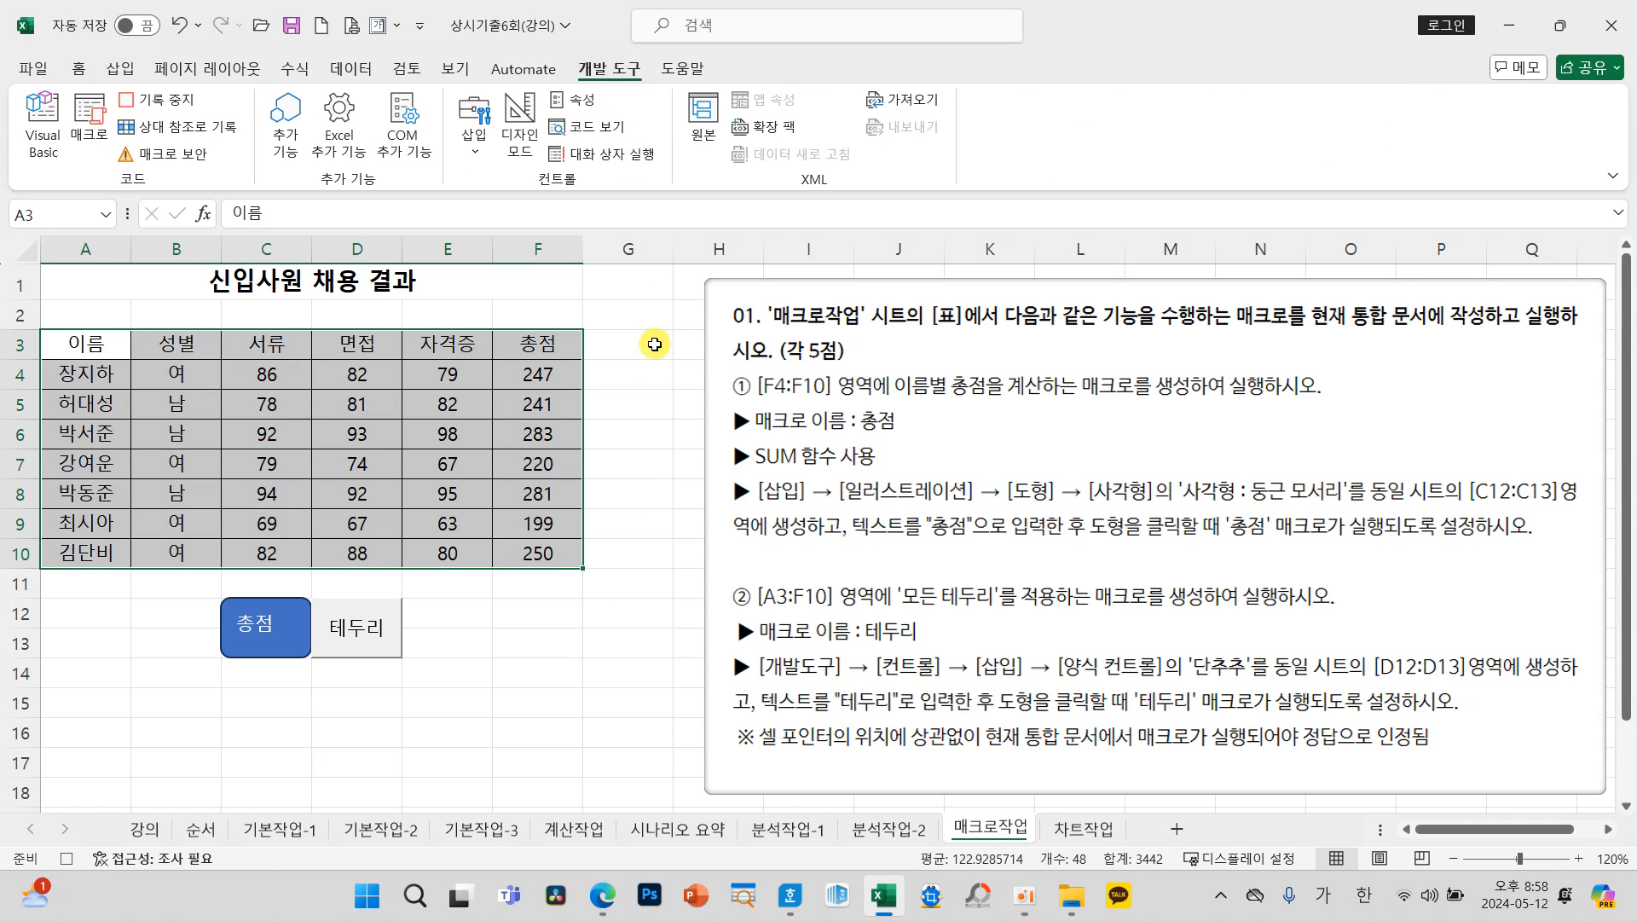
left_click(626, 628)
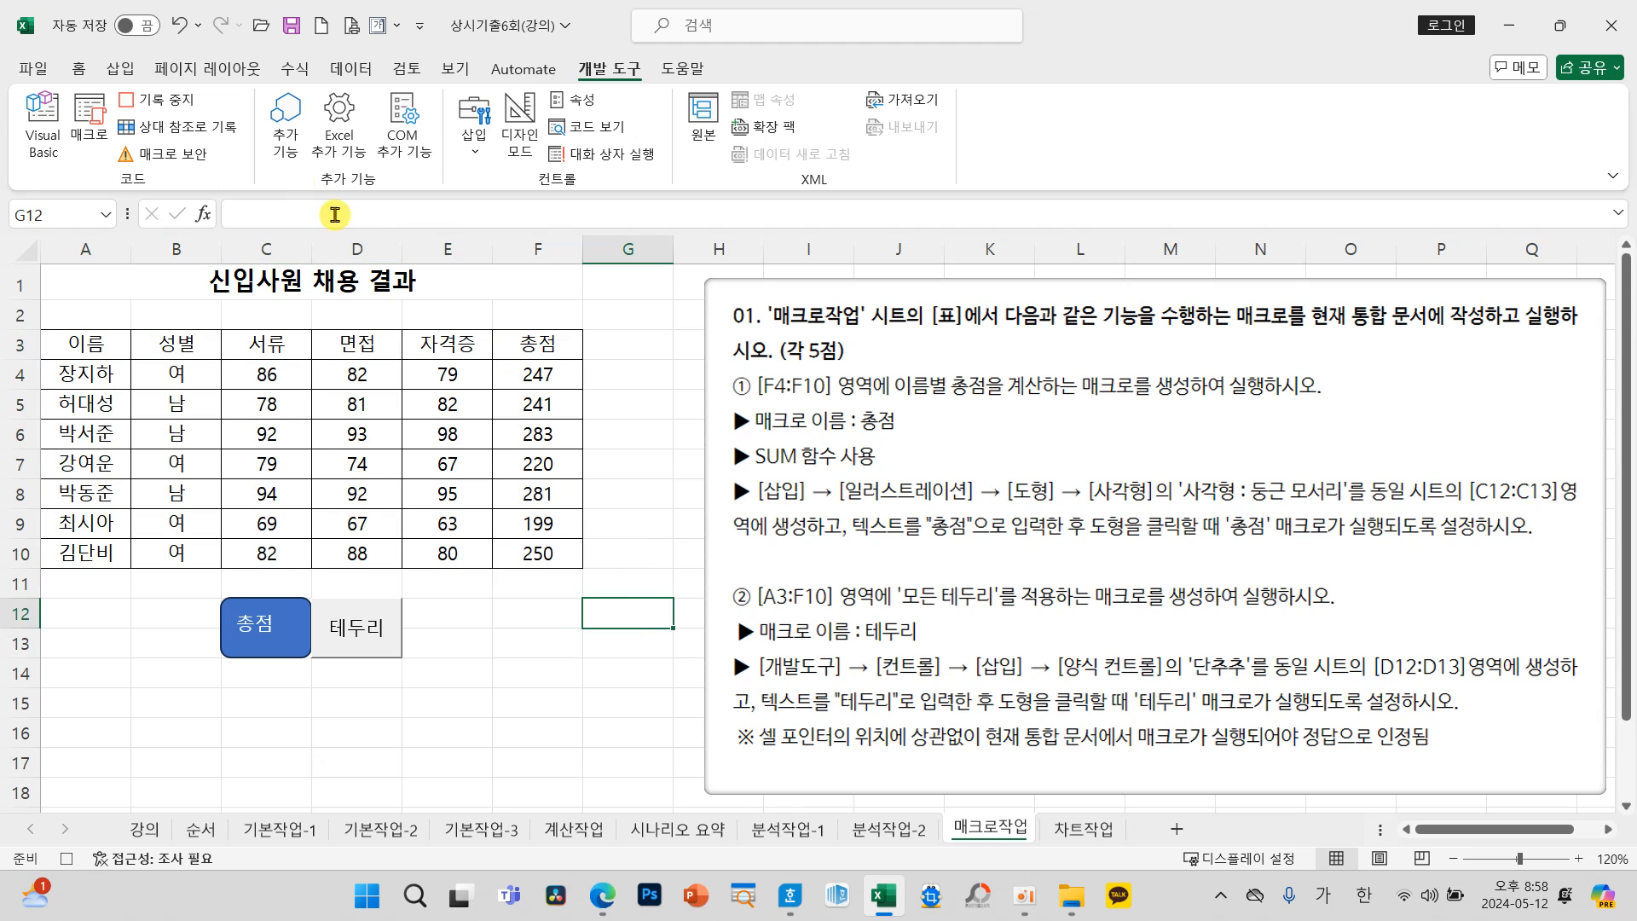
left_click(187, 103)
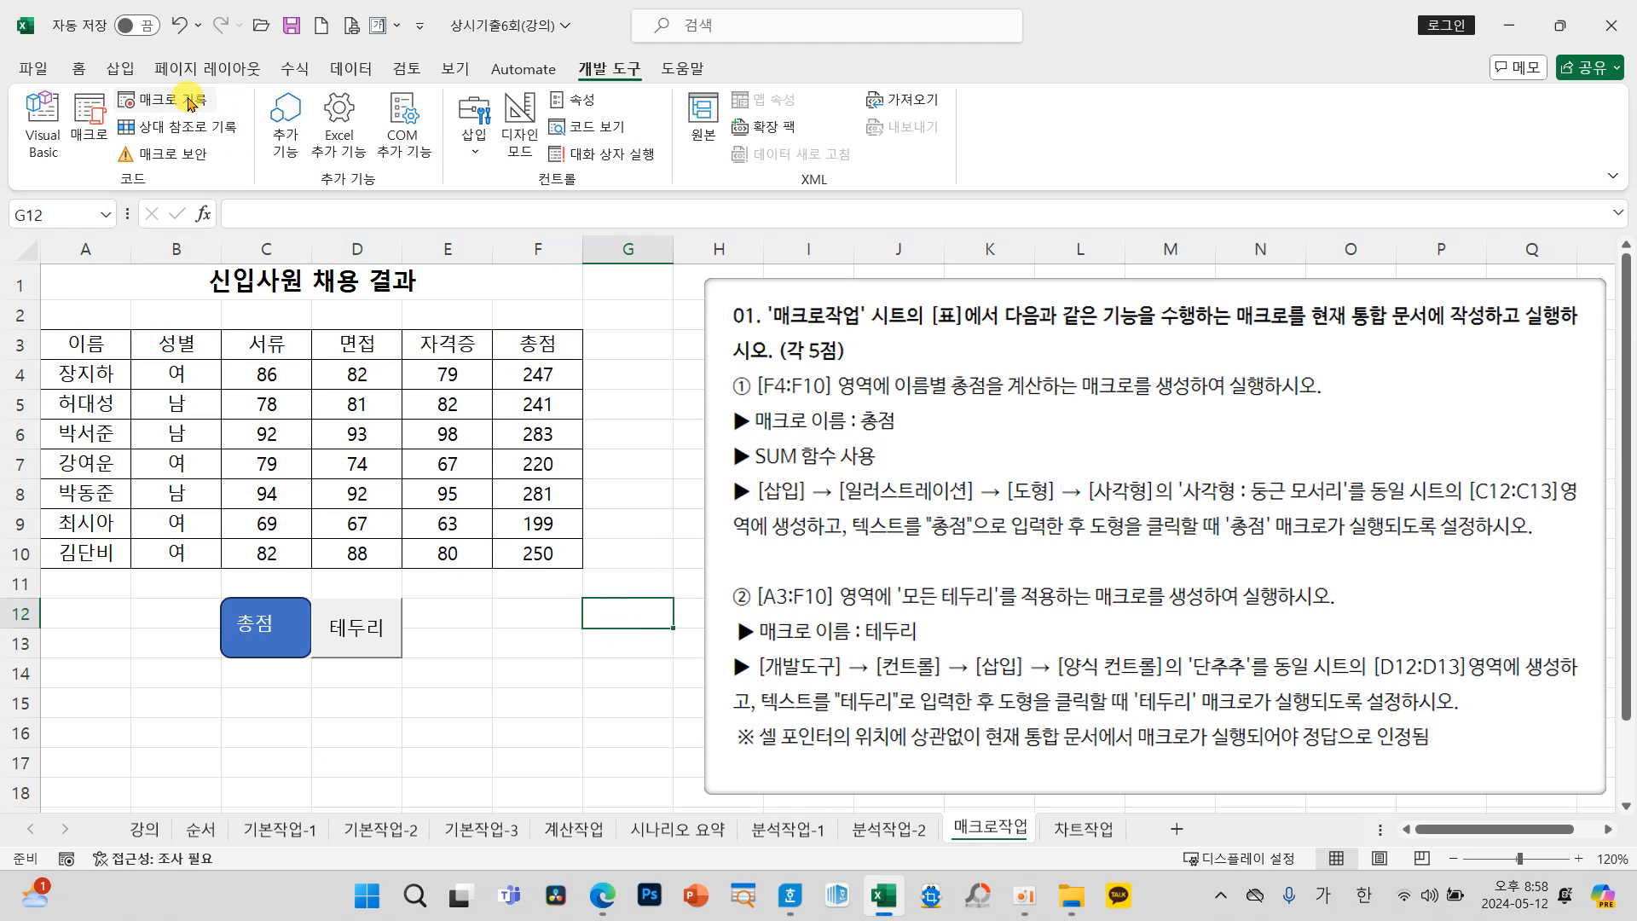
left_click(510, 722)
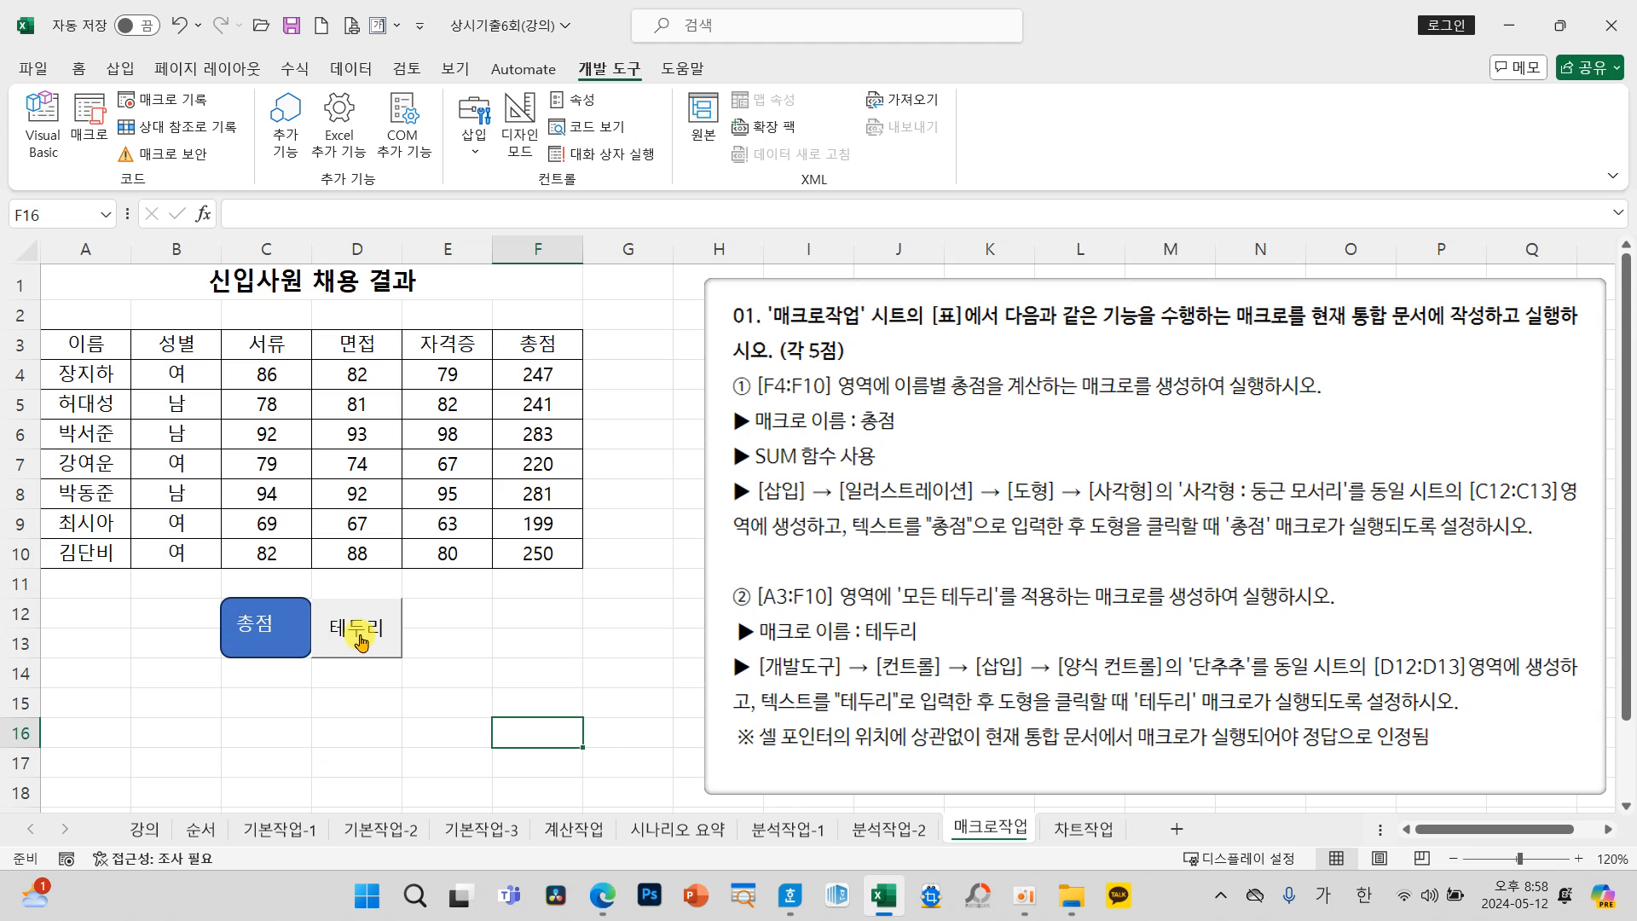
Step: Assign the 총점 macro to the rounded rectangle shape labelled 총점
right_click(284, 641)
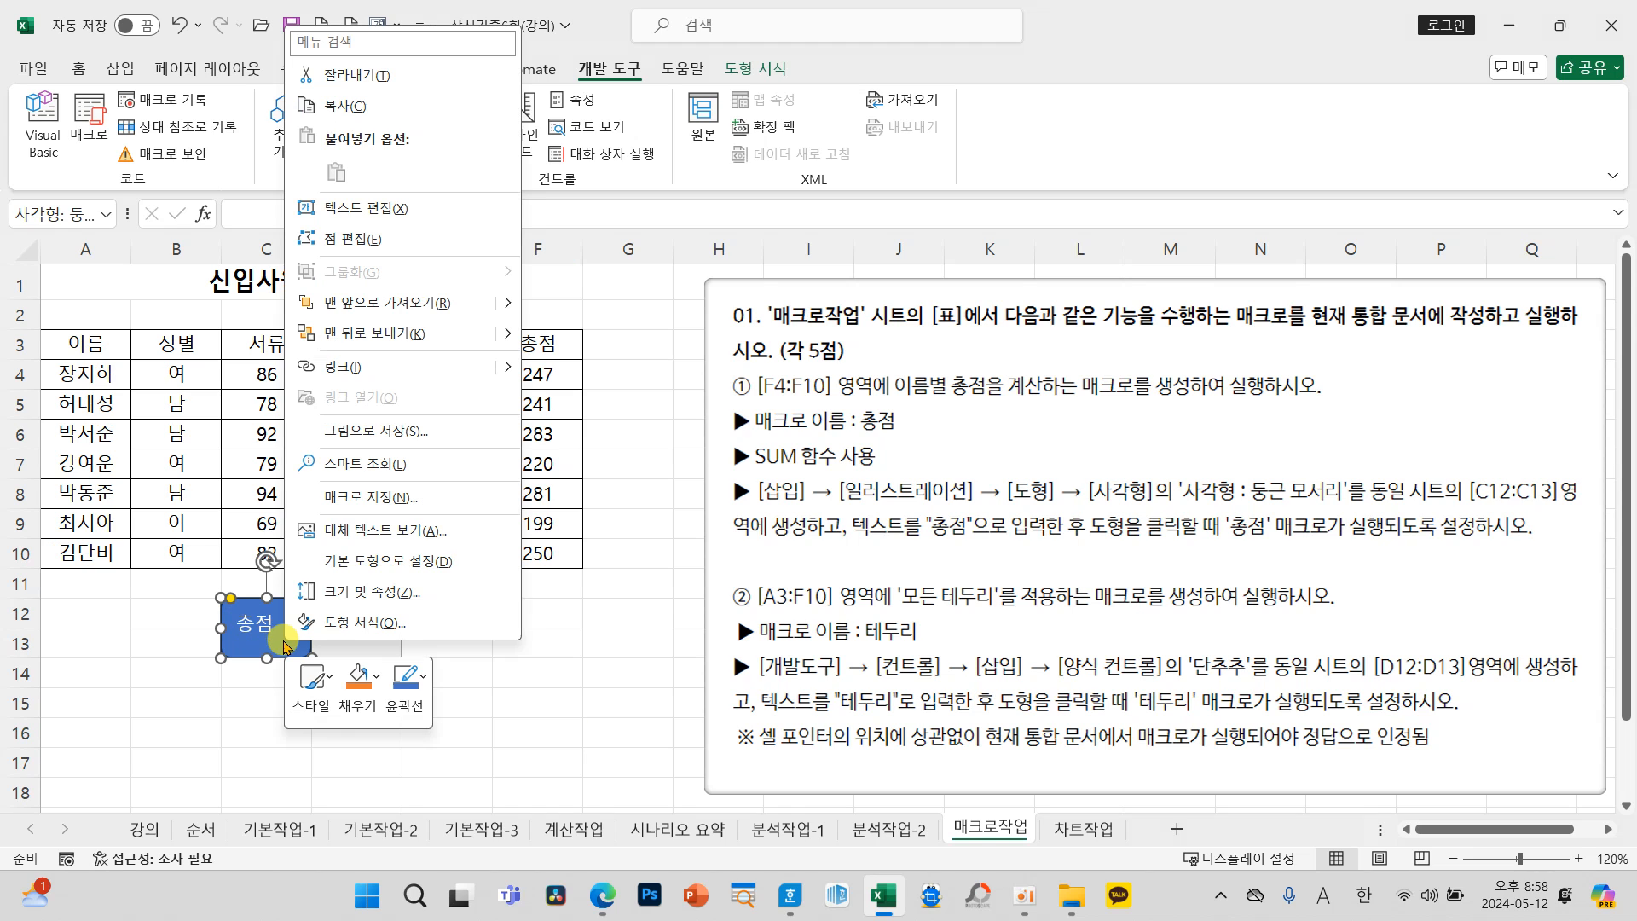
left_click(350, 497)
left_click(143, 346)
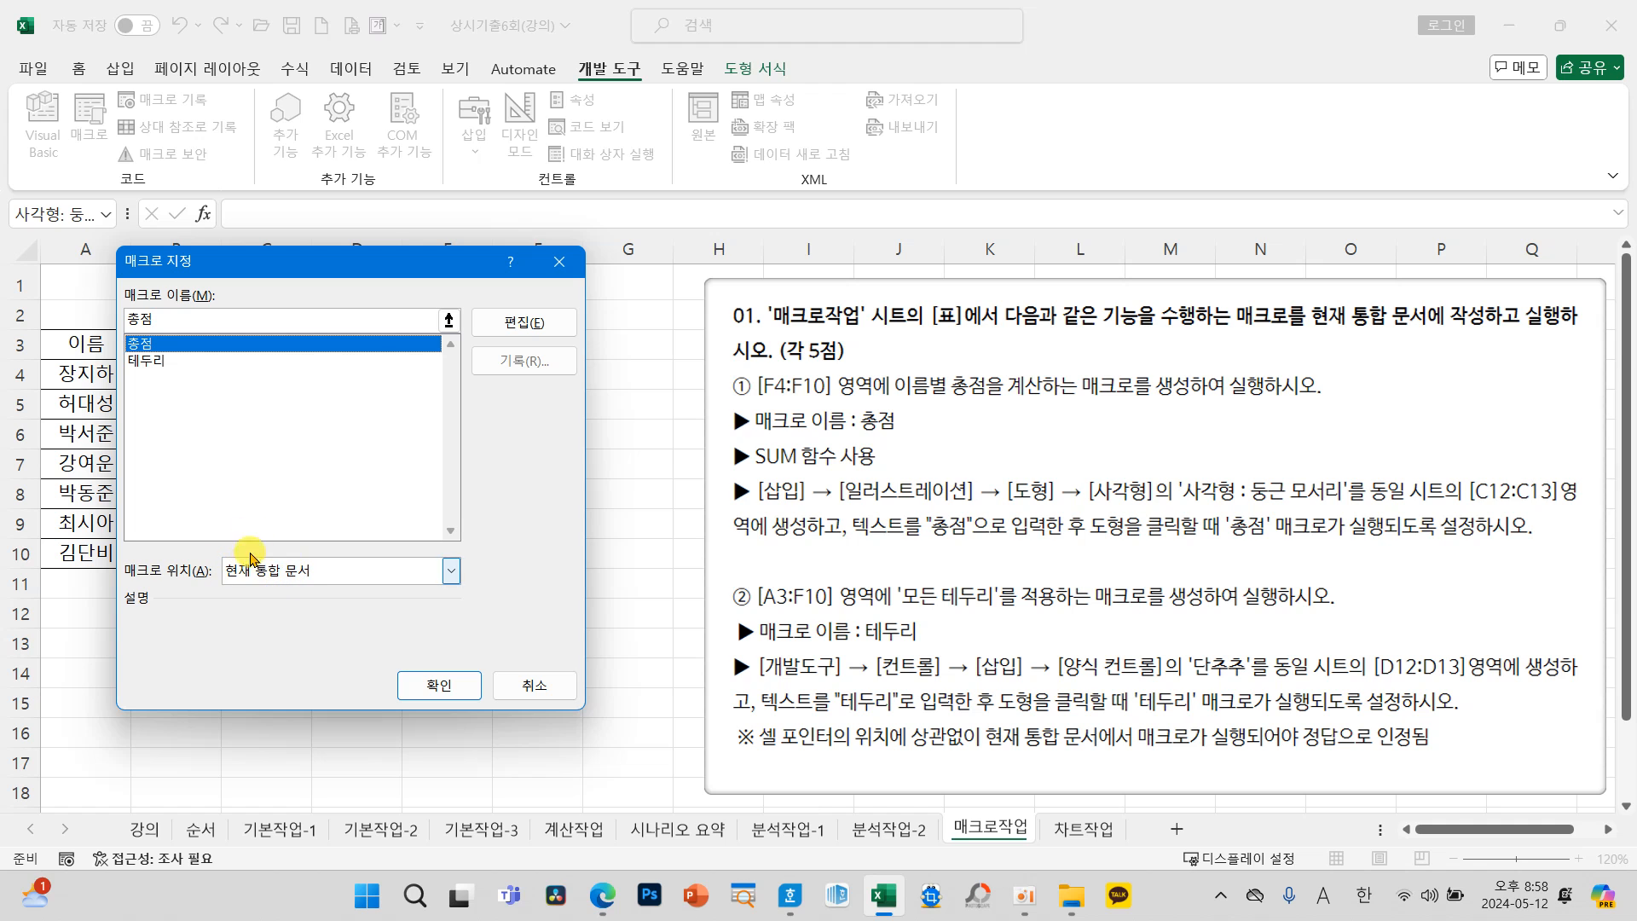
left_click(437, 684)
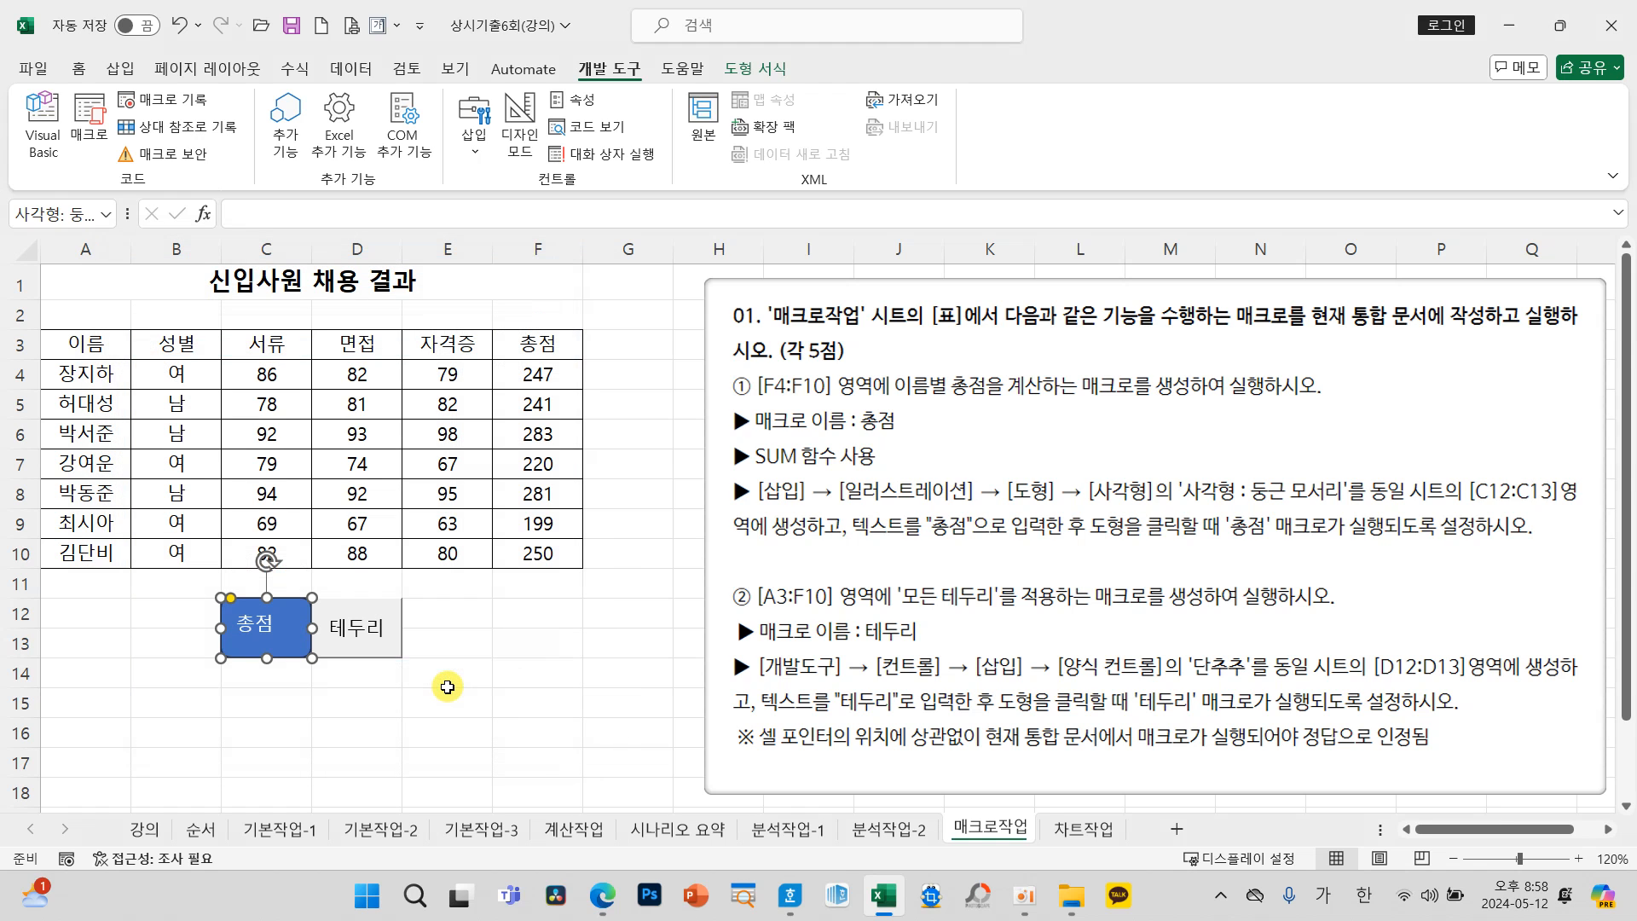
Step: Assign the 테두리 macro to the form control button labelled 테두리
right_click(401, 641)
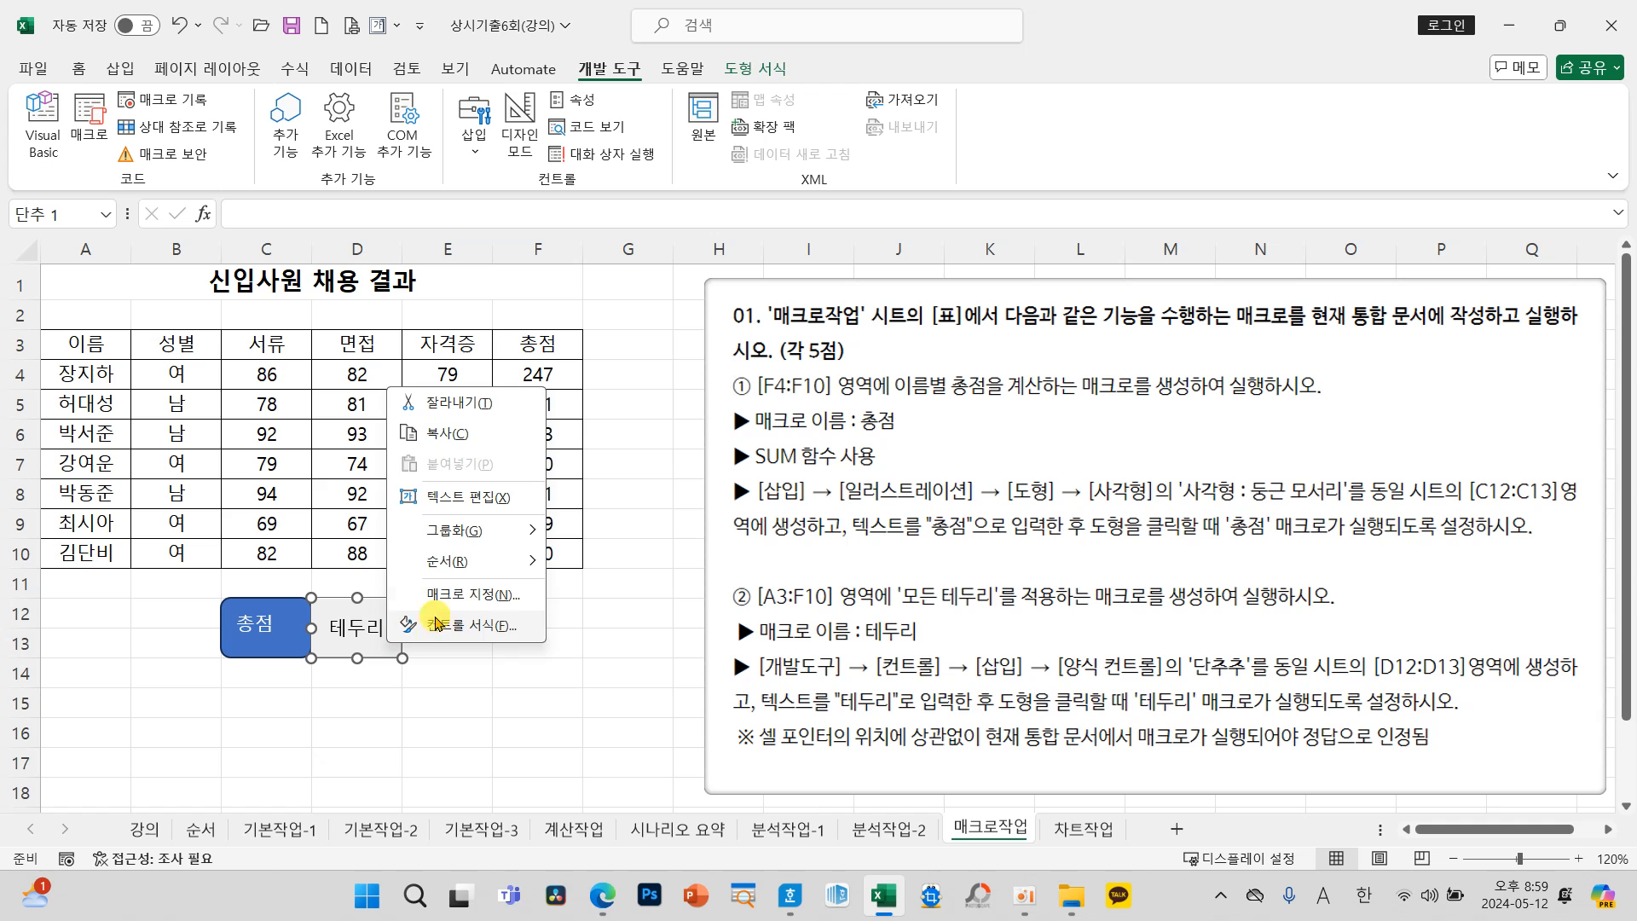
left_click(460, 595)
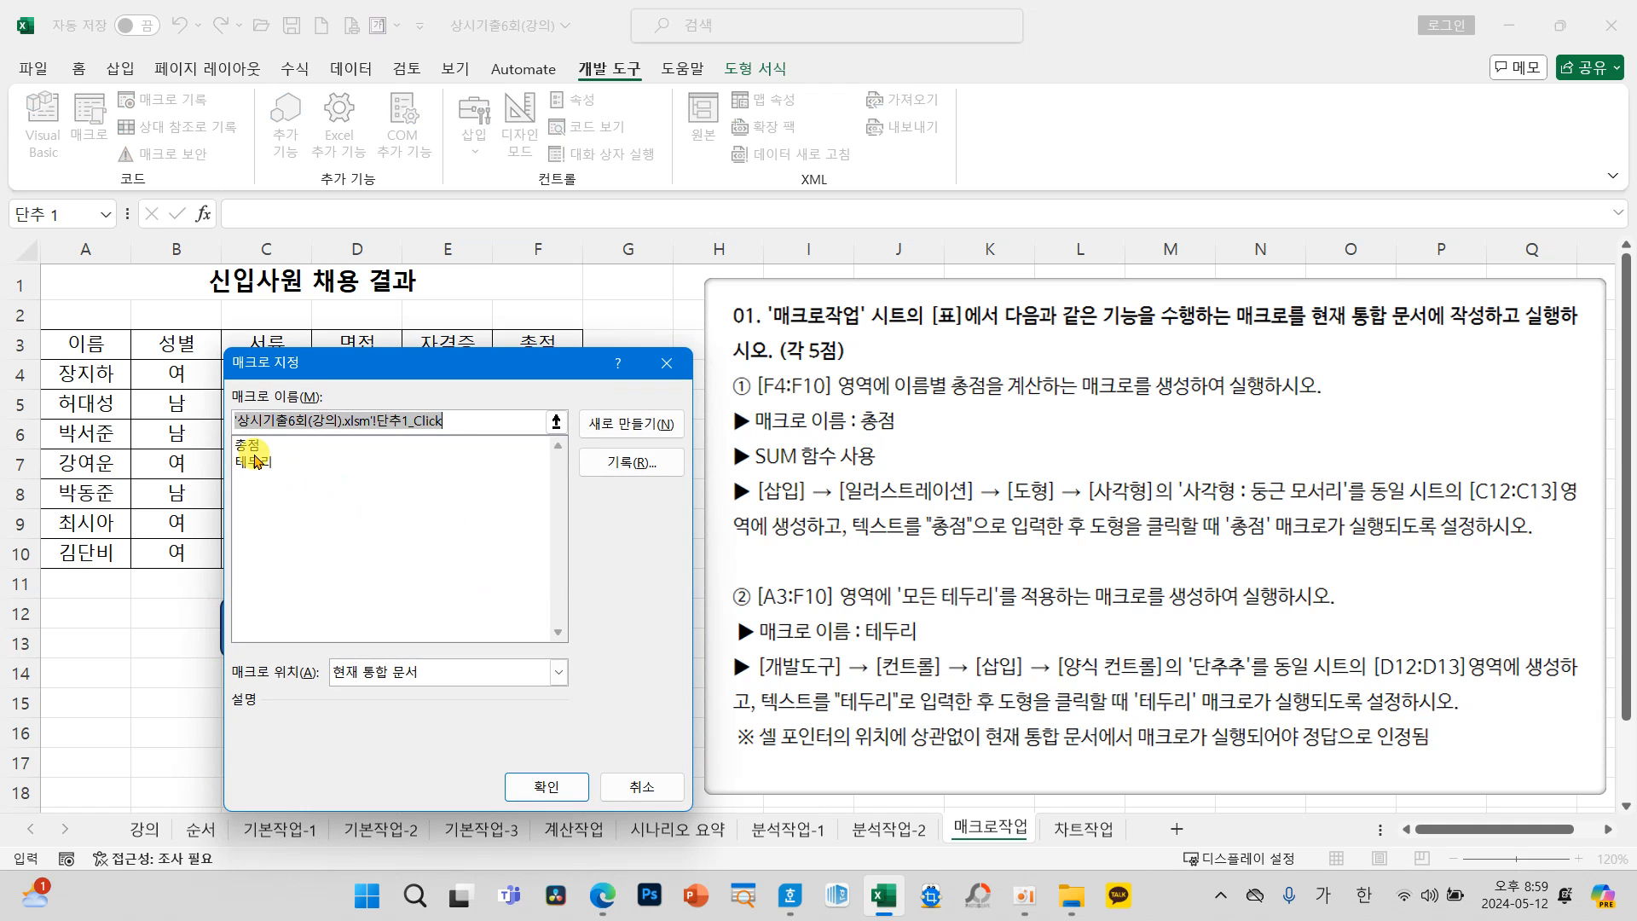
left_click(254, 462)
left_click(535, 785)
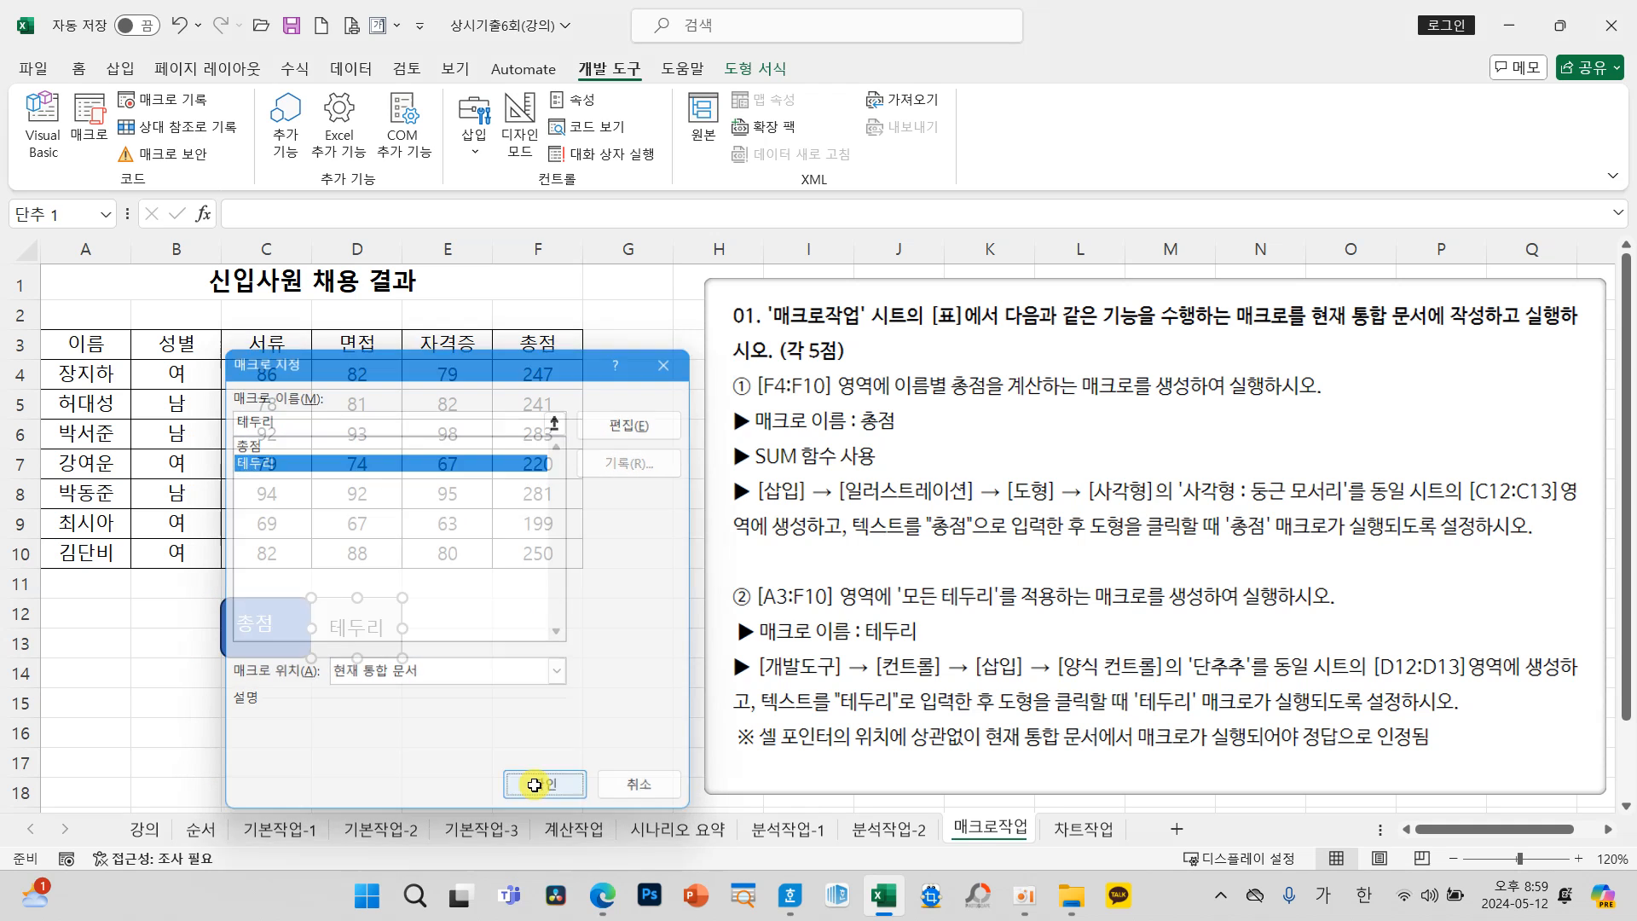
Step: Deselect the button, then run the 테두리 macro from its button and the 총점 macro from its shape
left_click(562, 718)
left_click(346, 631)
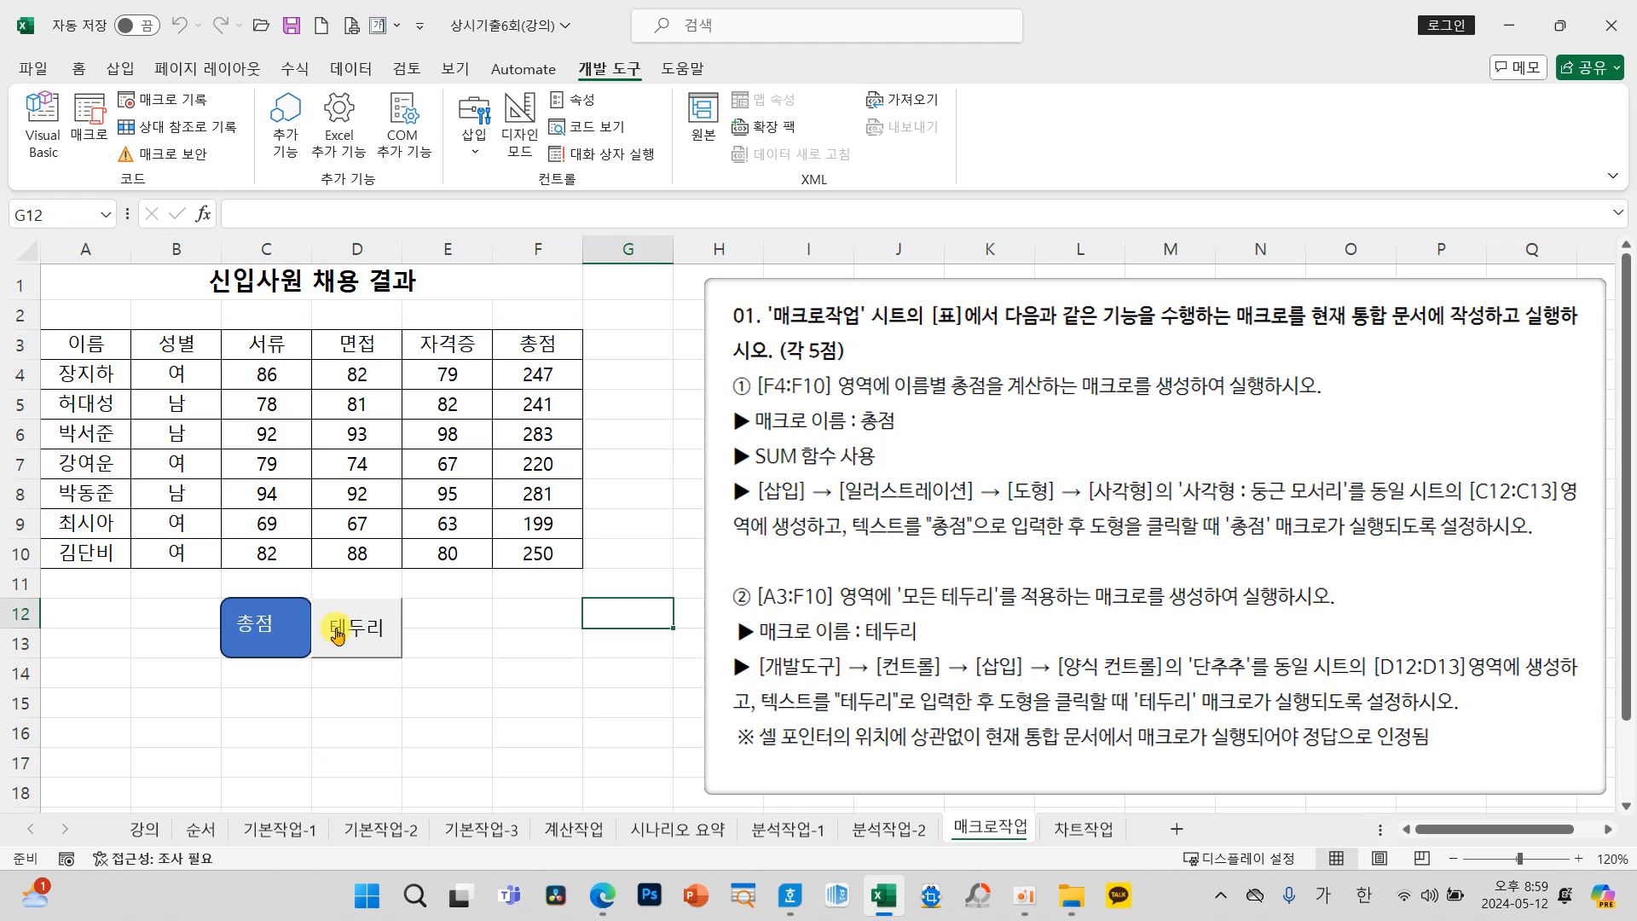
left_click(274, 624)
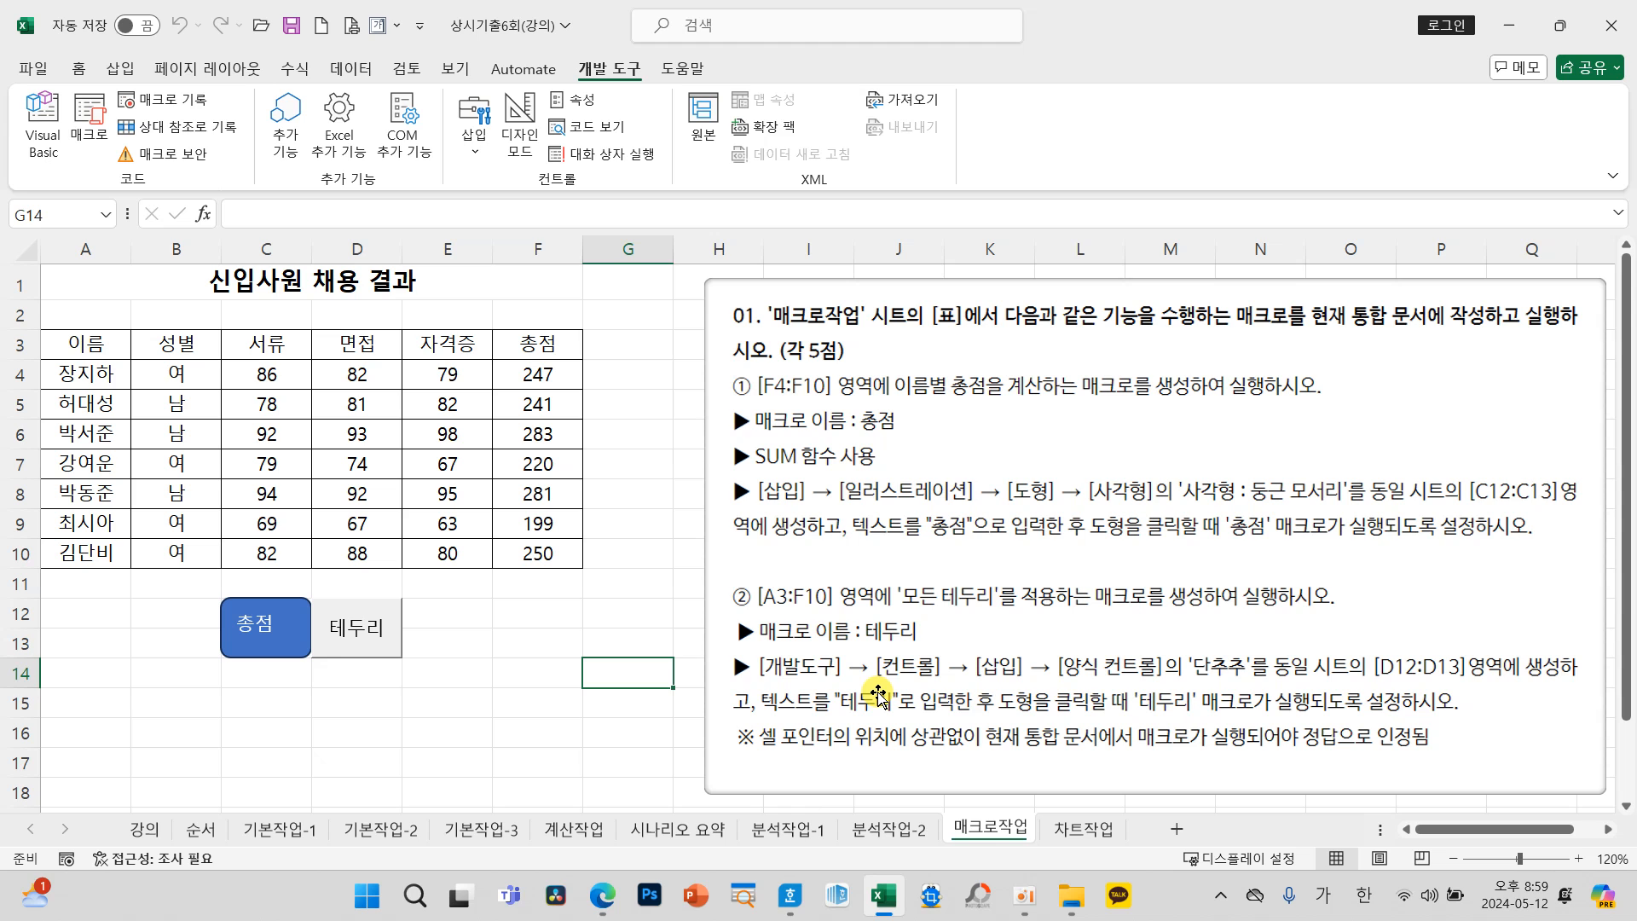
Step: Go to the 차트작업 sheet, move the instruction picture over the data table and enlarge it slightly
left_click(1081, 830)
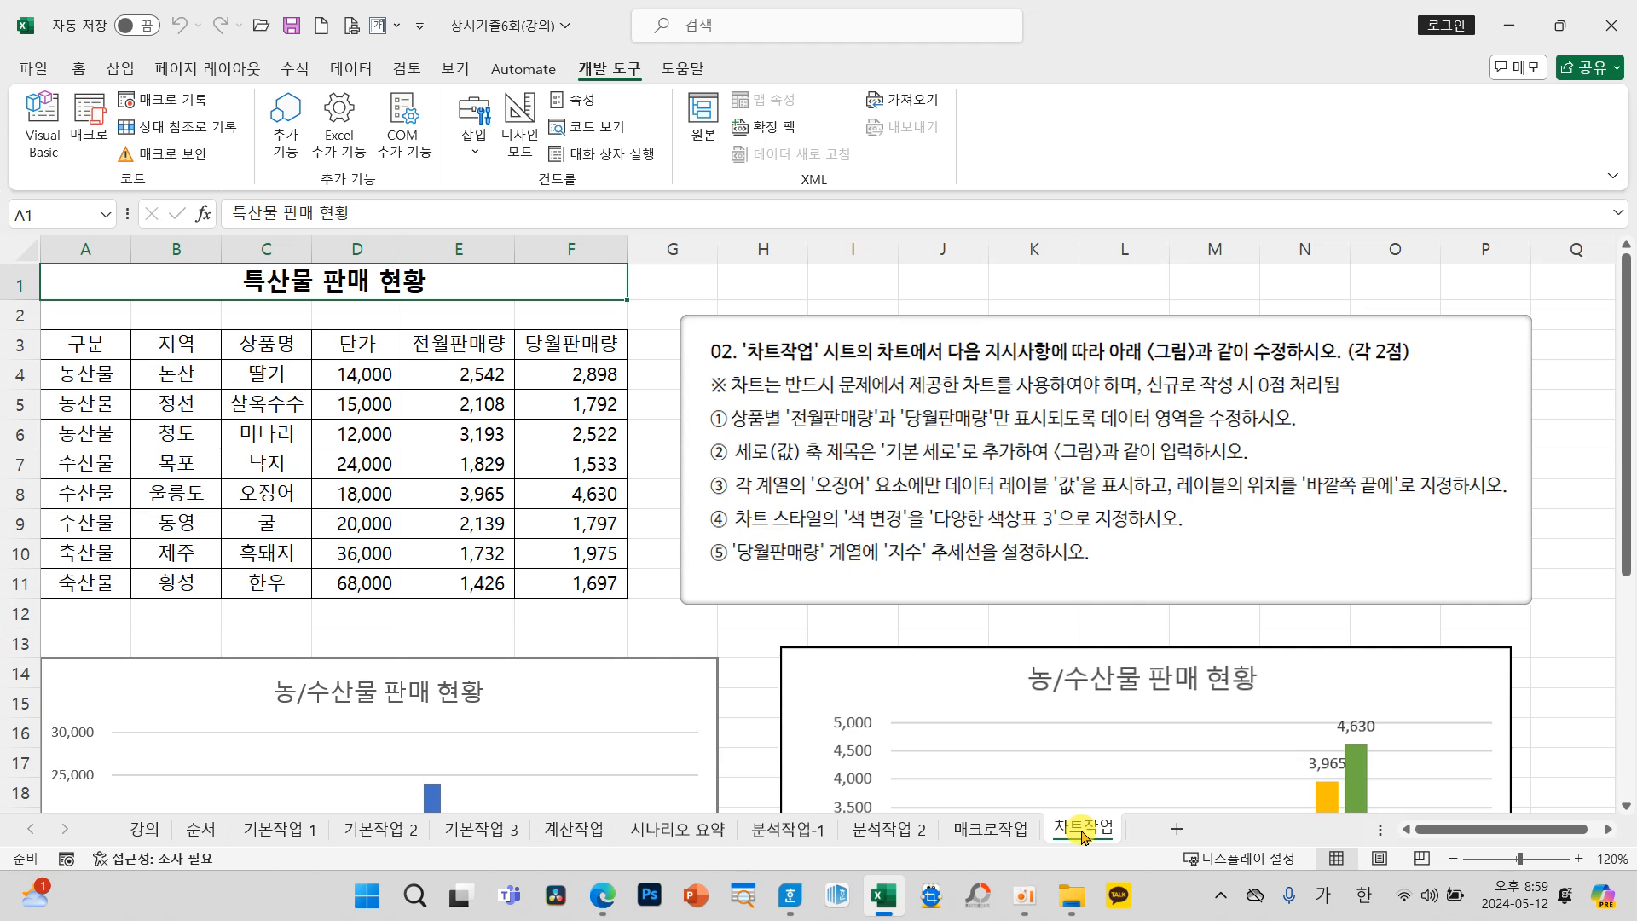
scroll(804, 688, "down", 4)
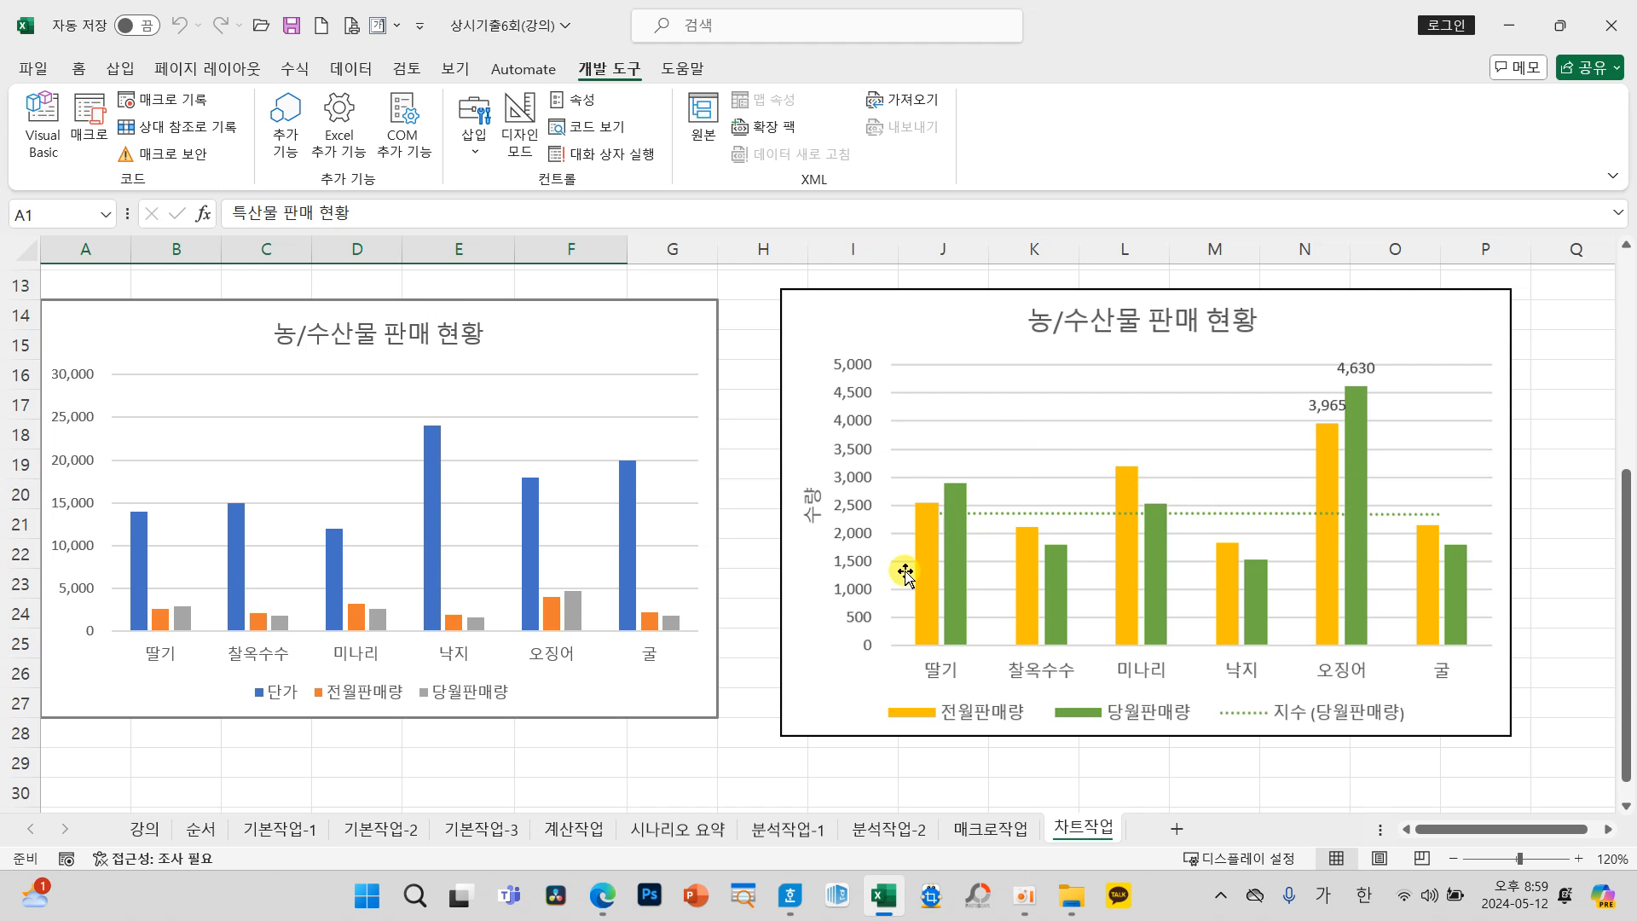
scroll(876, 614, "up", 4)
left_click(739, 509)
left_click_drag(738, 509, 233, 545)
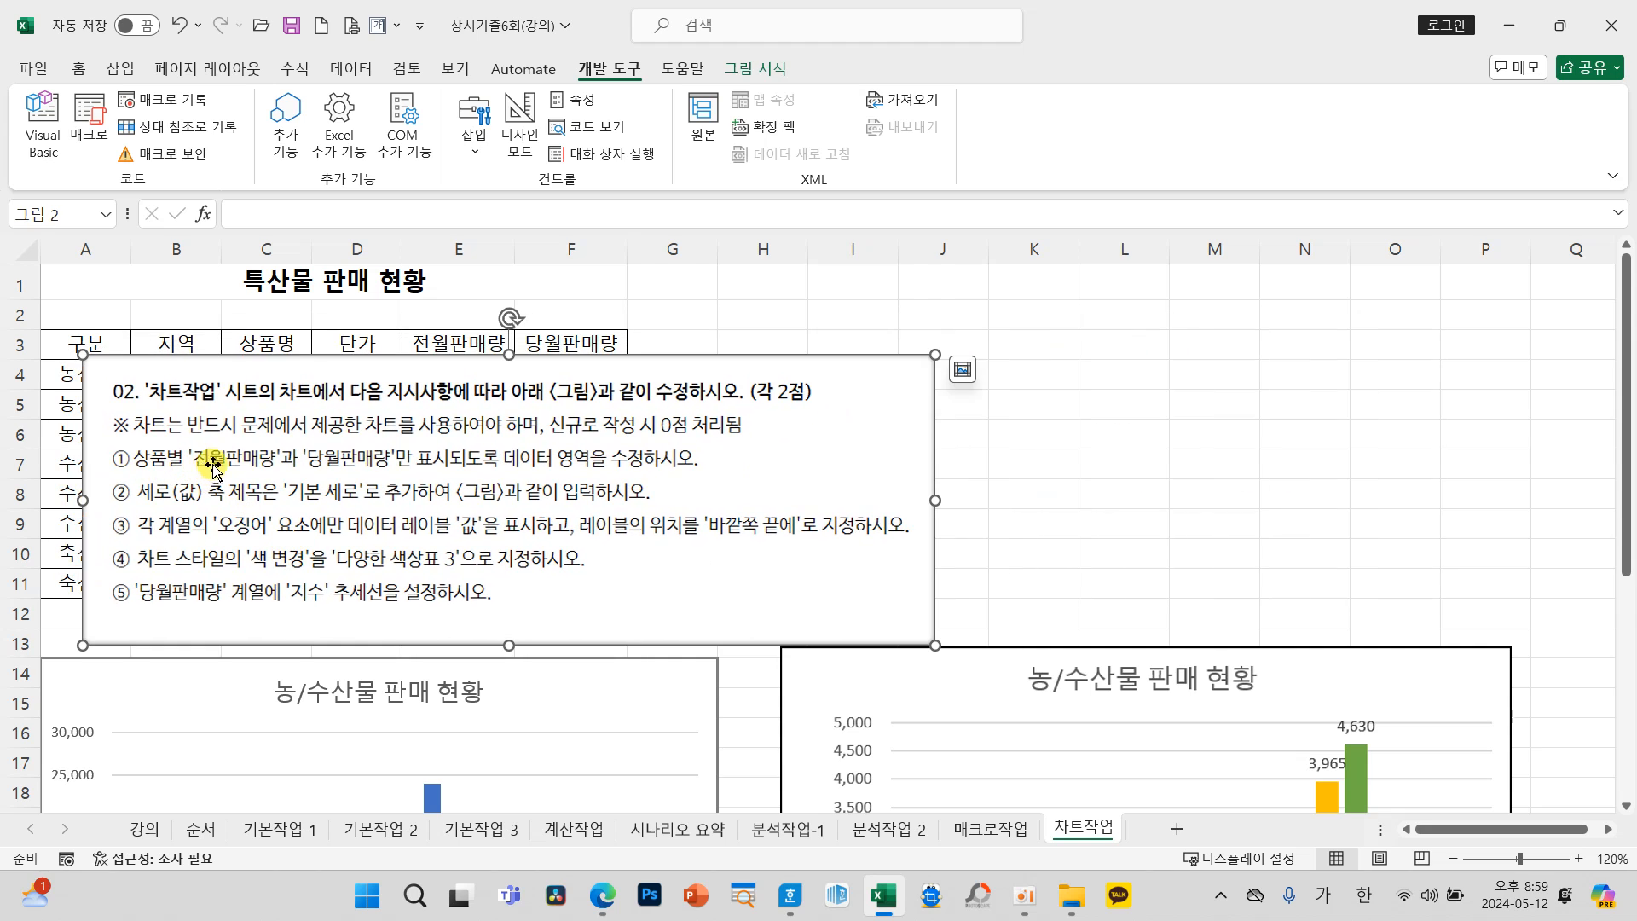
left_click_drag(935, 355, 1032, 323)
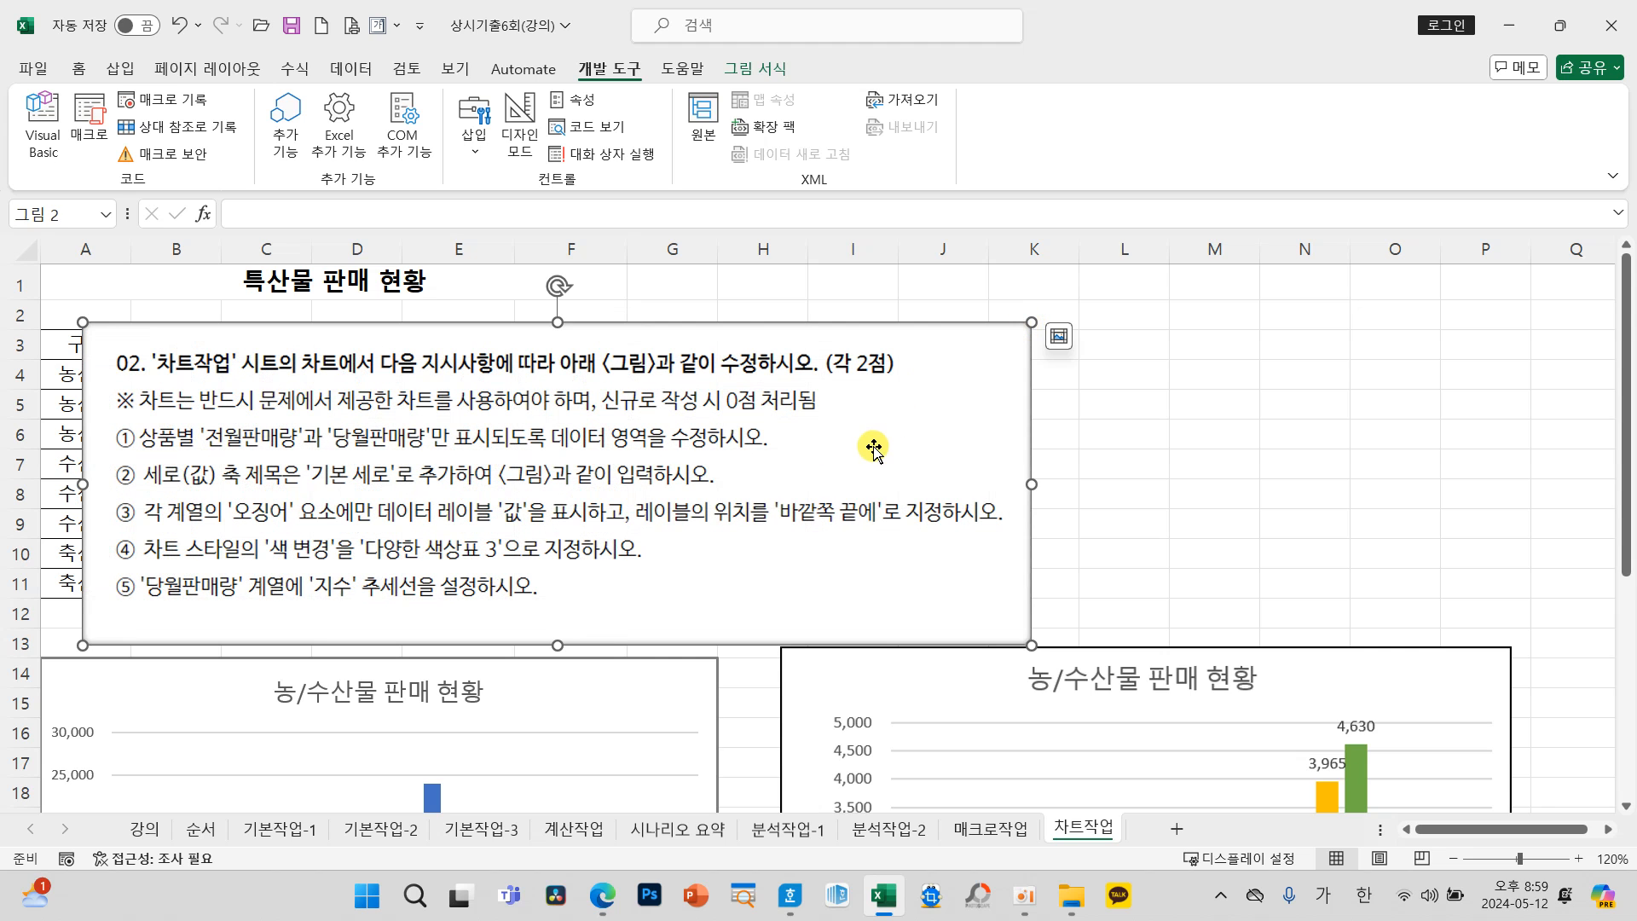
left_click_drag(874, 447, 878, 440)
Step: Filter the 단가 series out of the provided 농/수산물 판매 현황 chart, keeping 전월판매량 and 당월판매량
left_click(698, 708)
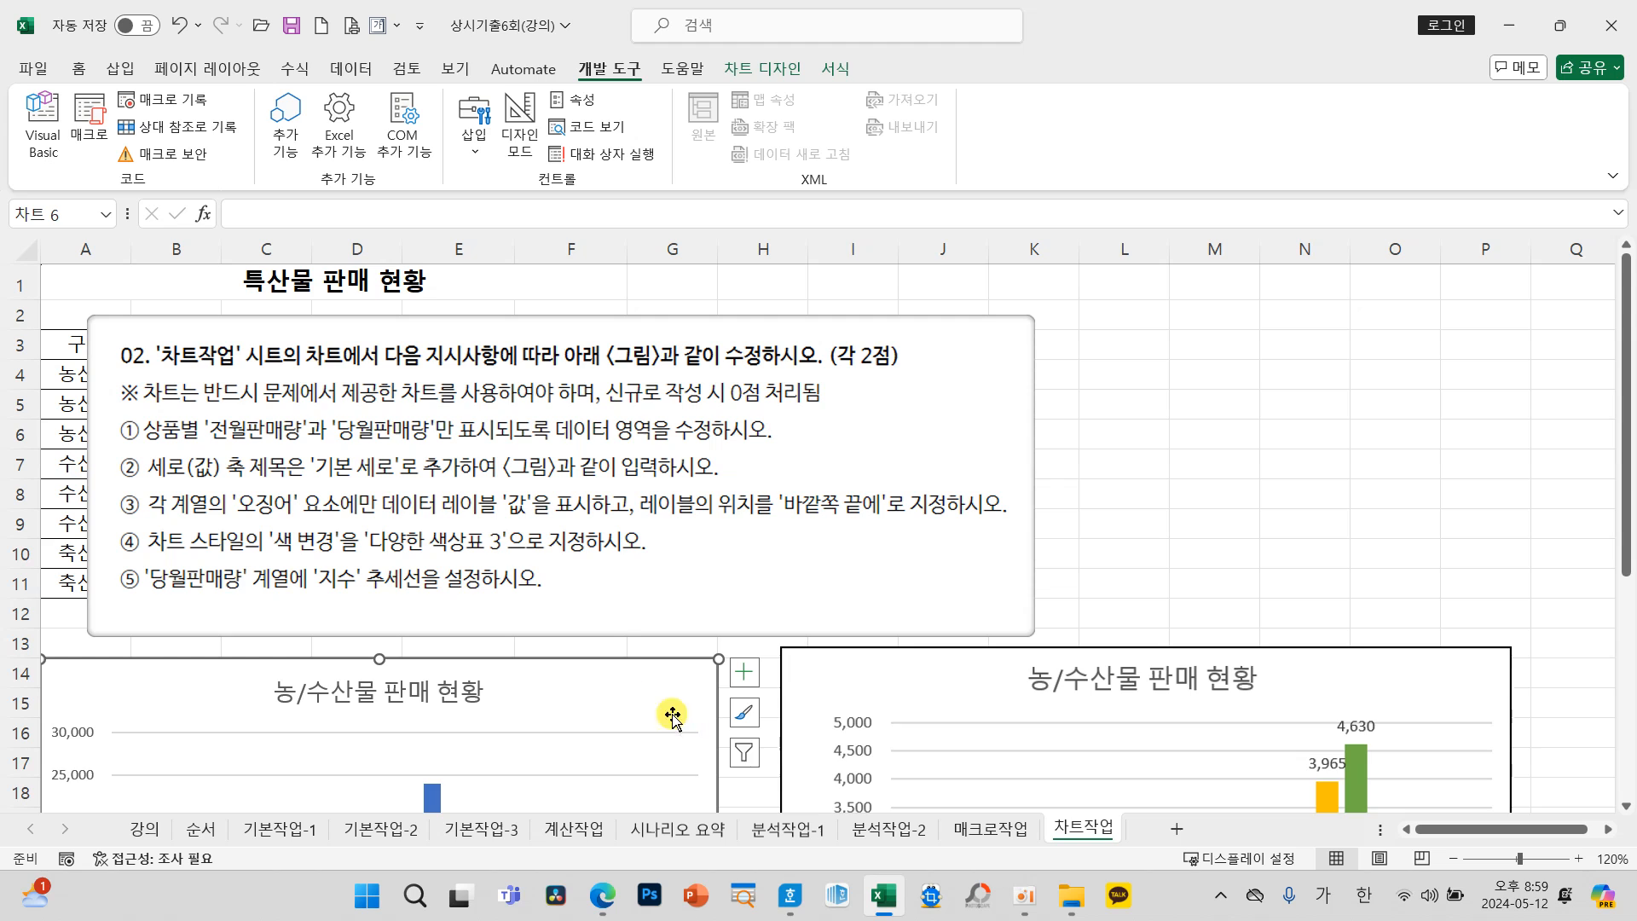
left_click(745, 754)
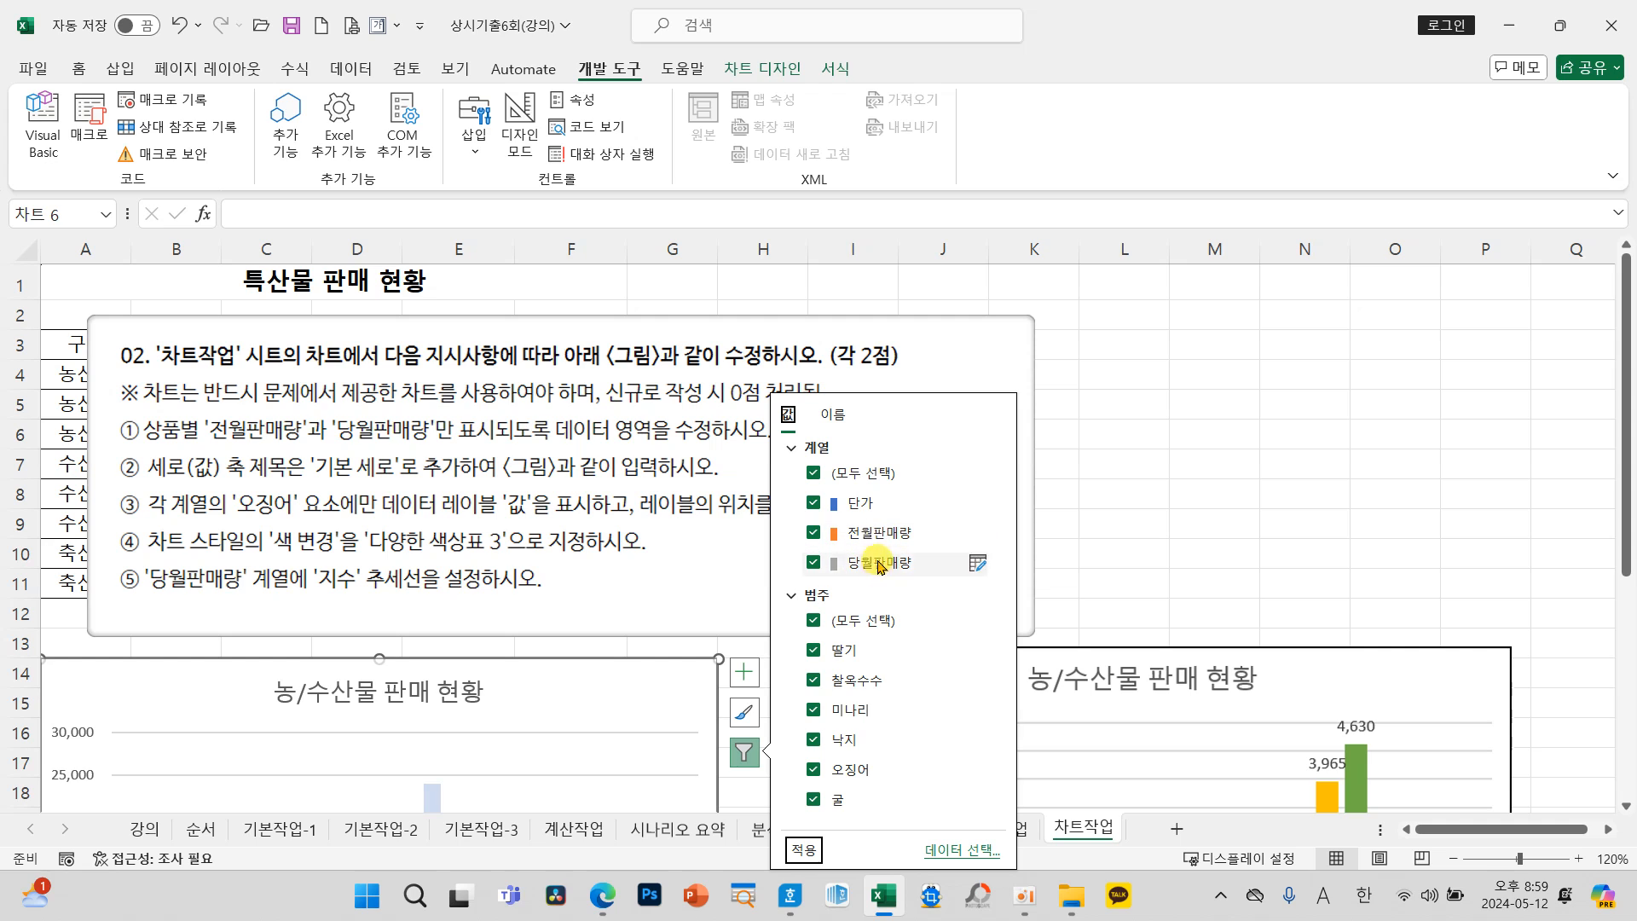
left_click(815, 505)
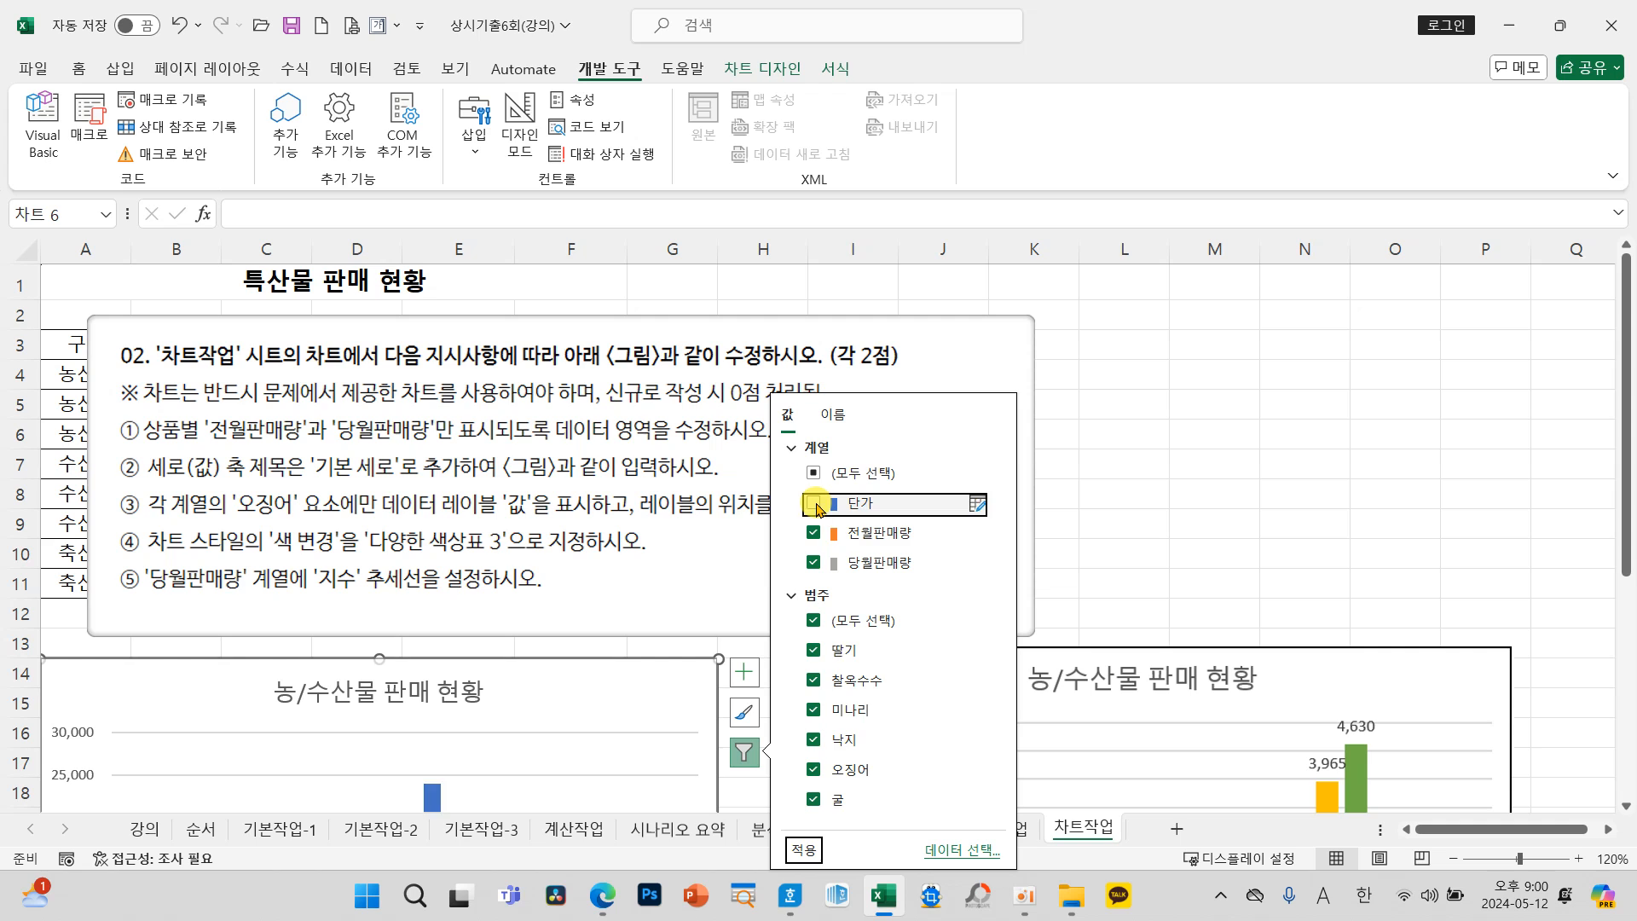
left_click(804, 852)
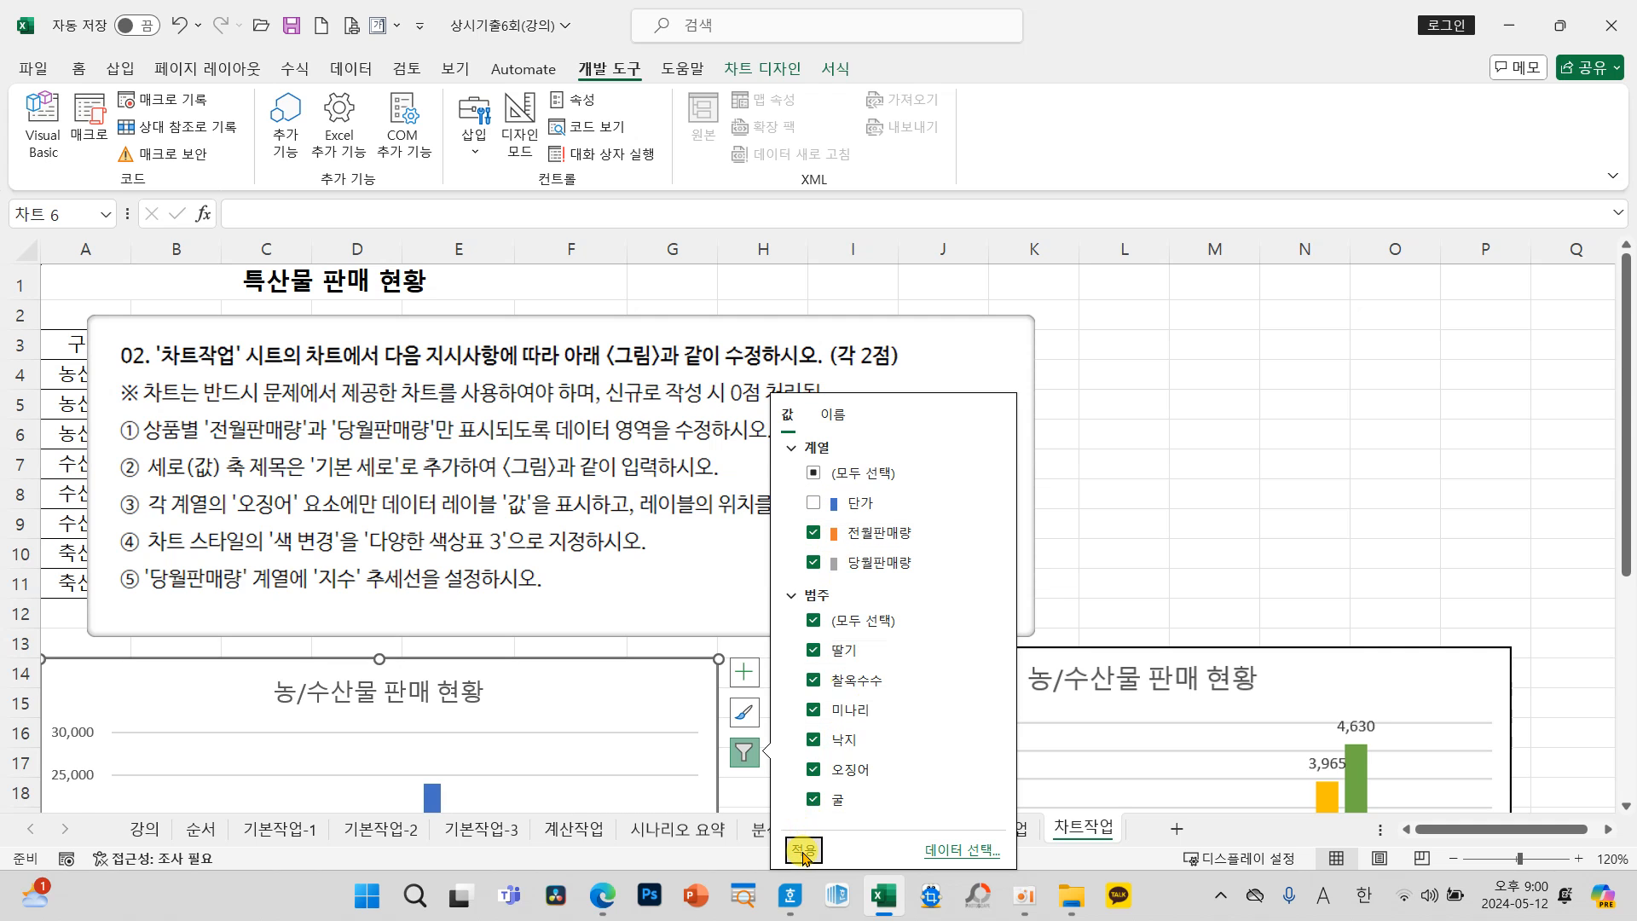
Step: Add a 기본 세로 axis title to the provided 농/수산물 판매 현황 chart
left_click(1089, 547)
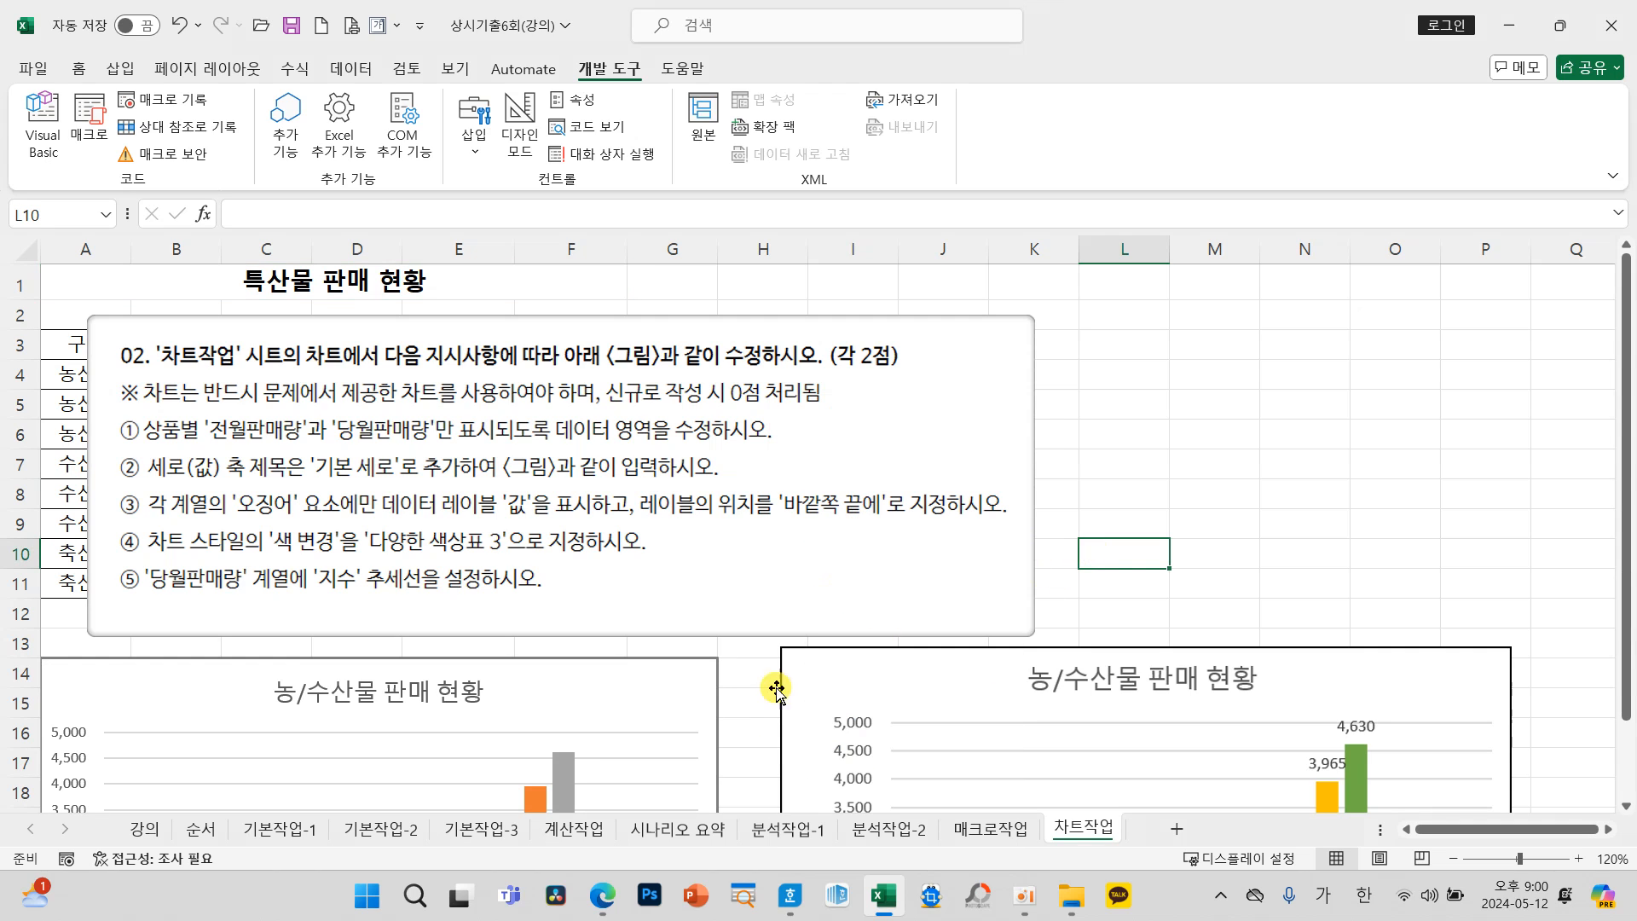
left_click(742, 705)
scroll(735, 716, "down", 4)
scroll(733, 728, "down", 2)
scroll(733, 728, "up", 5)
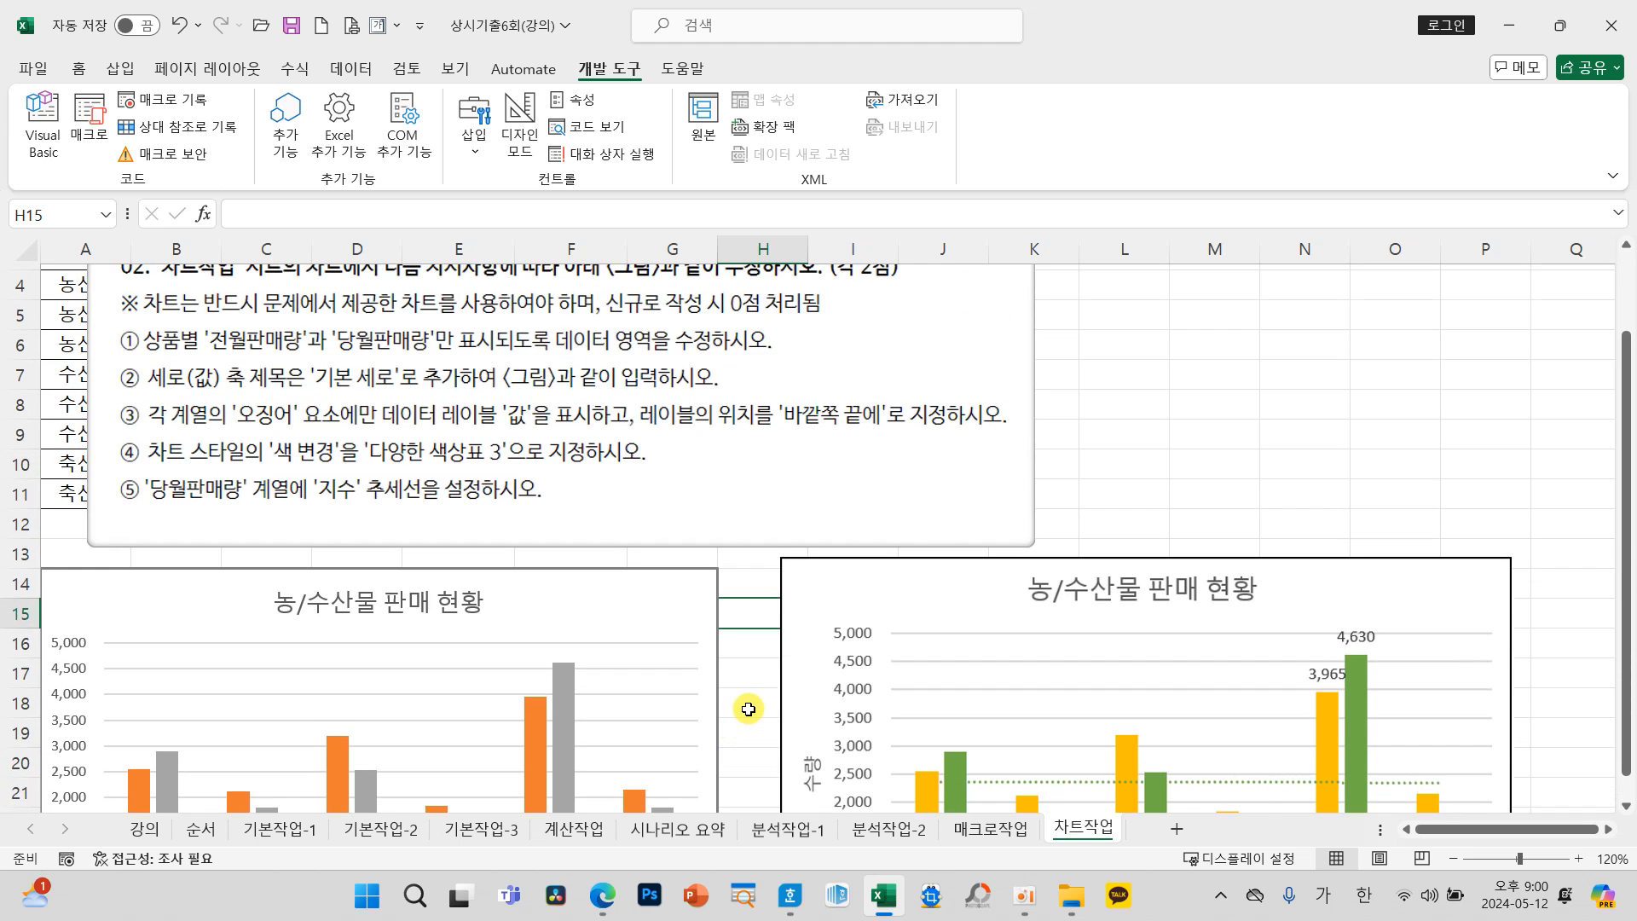
scroll(748, 709, "down", 1)
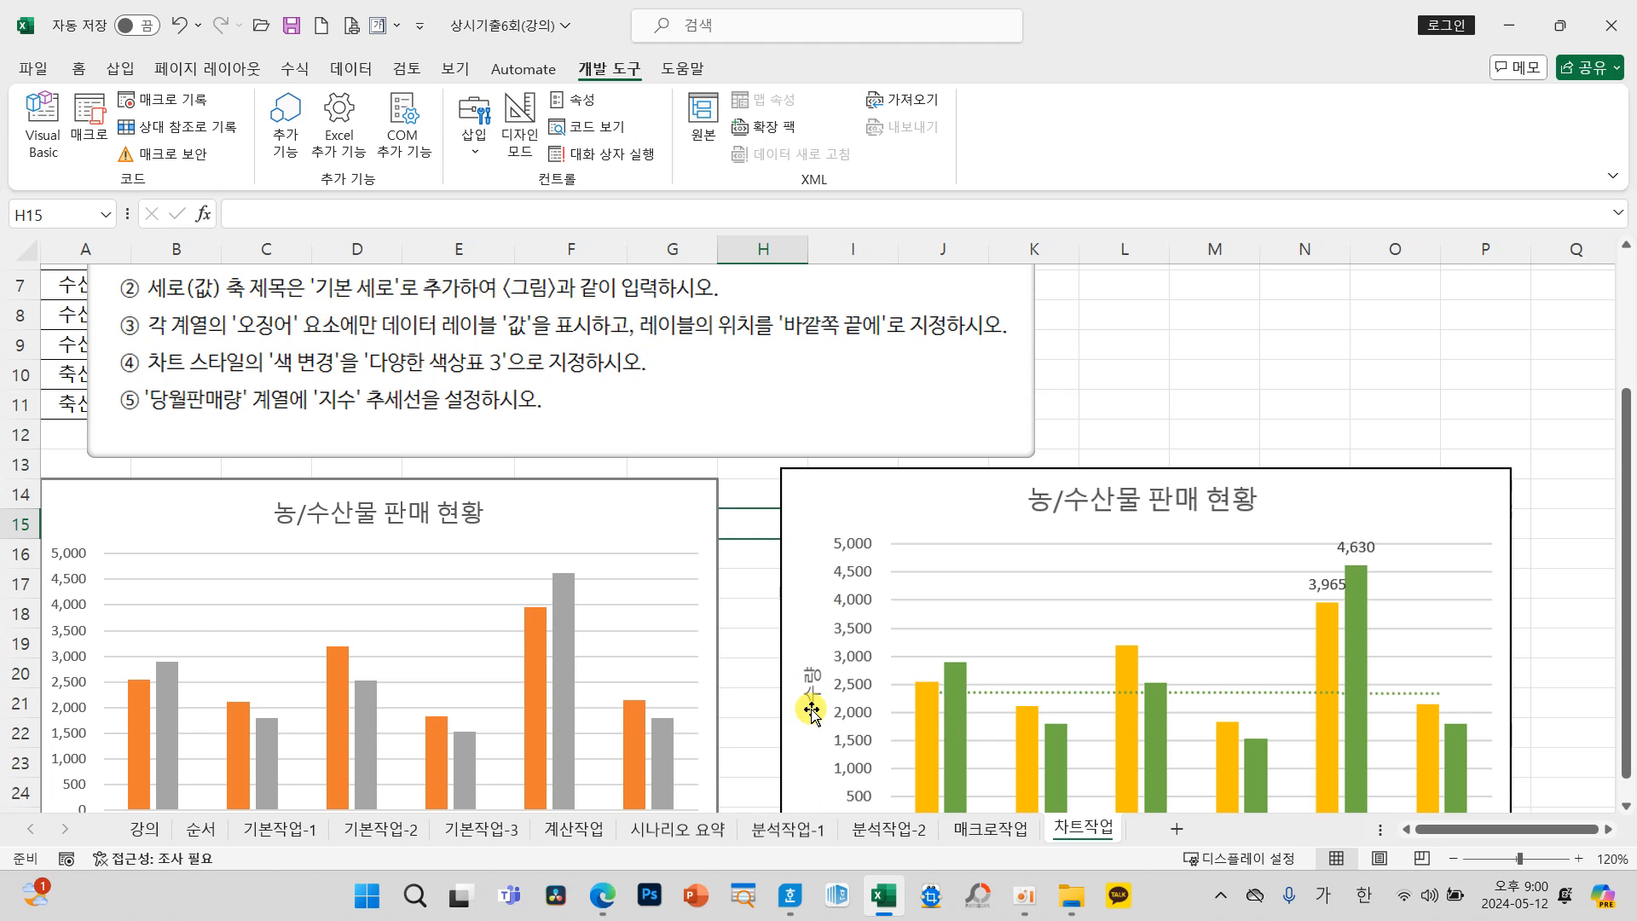
left_click(701, 513)
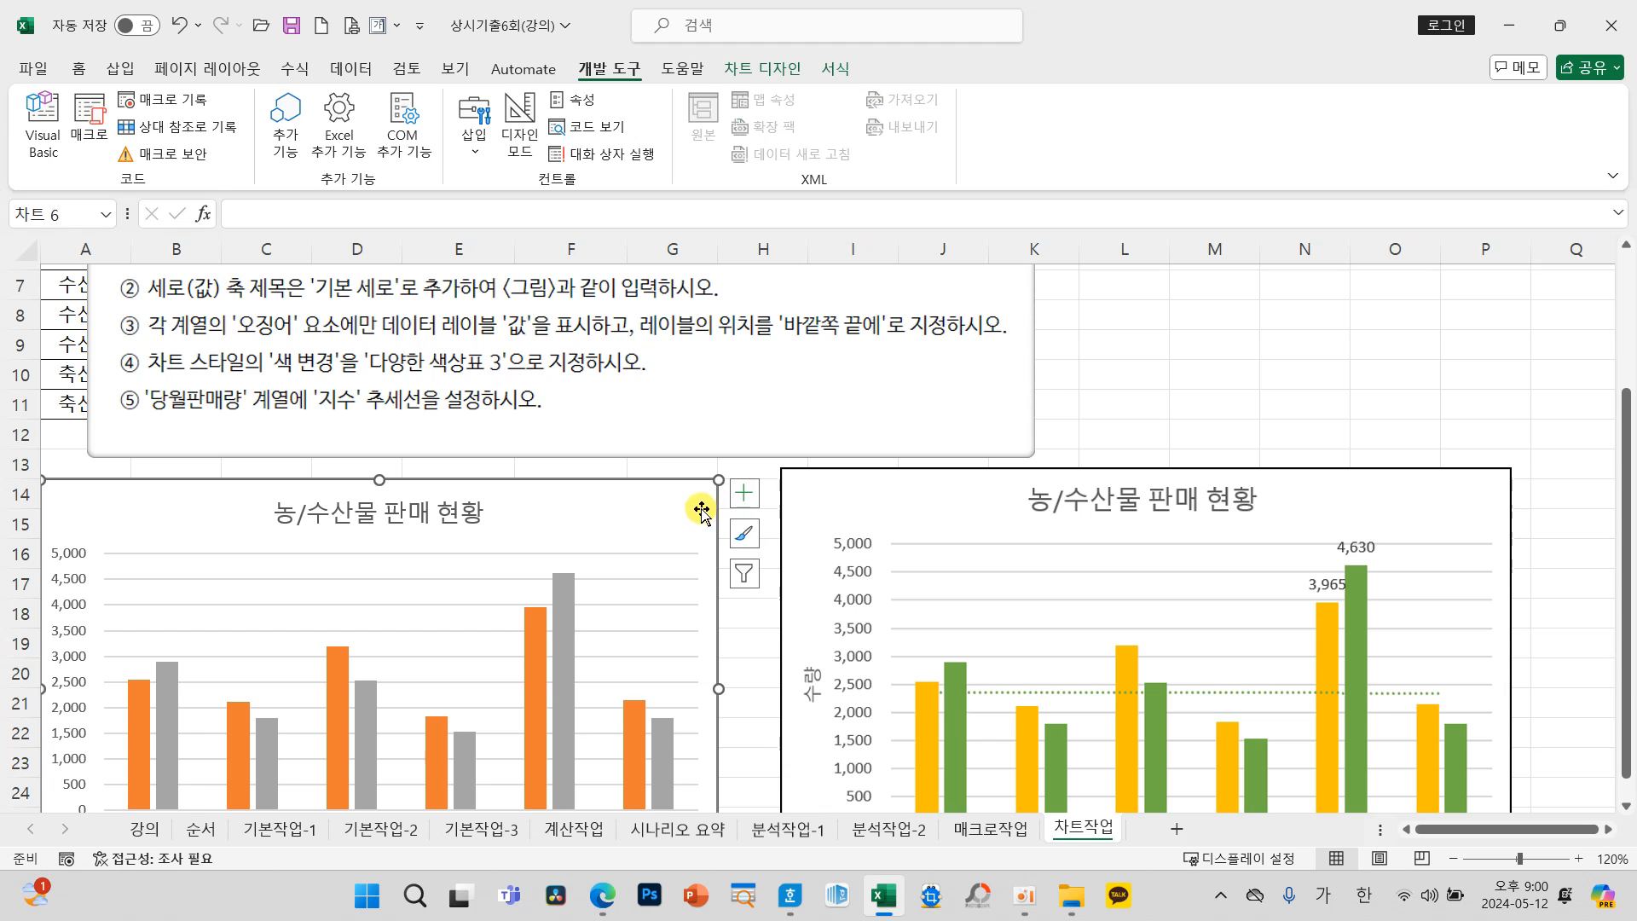
left_click(744, 494)
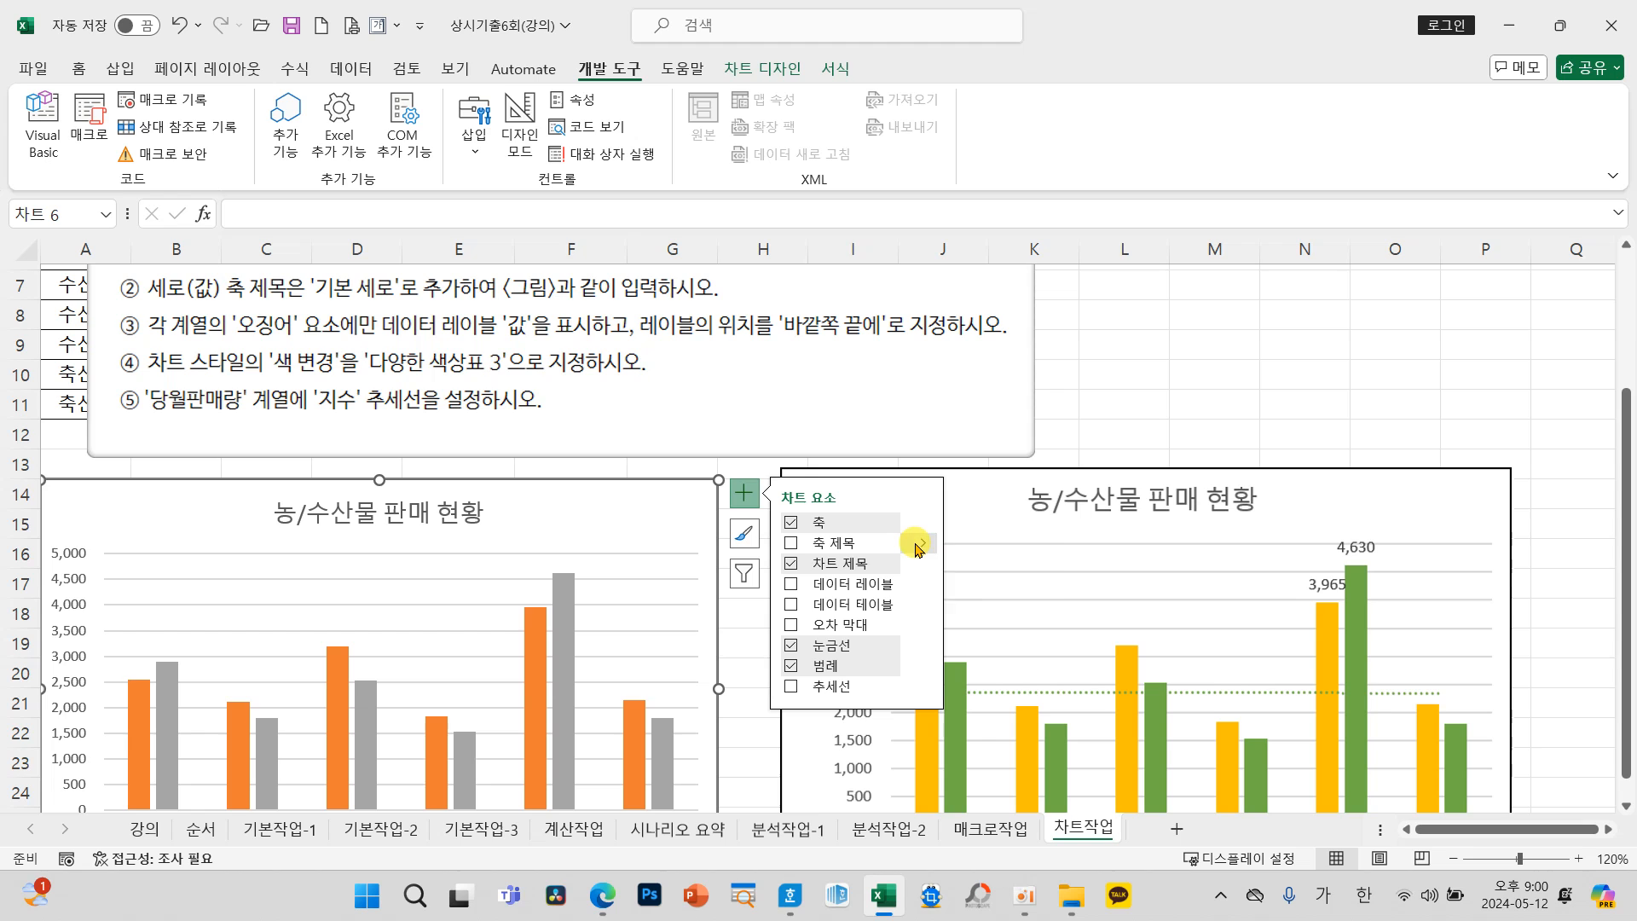
left_click(920, 546)
left_click(961, 570)
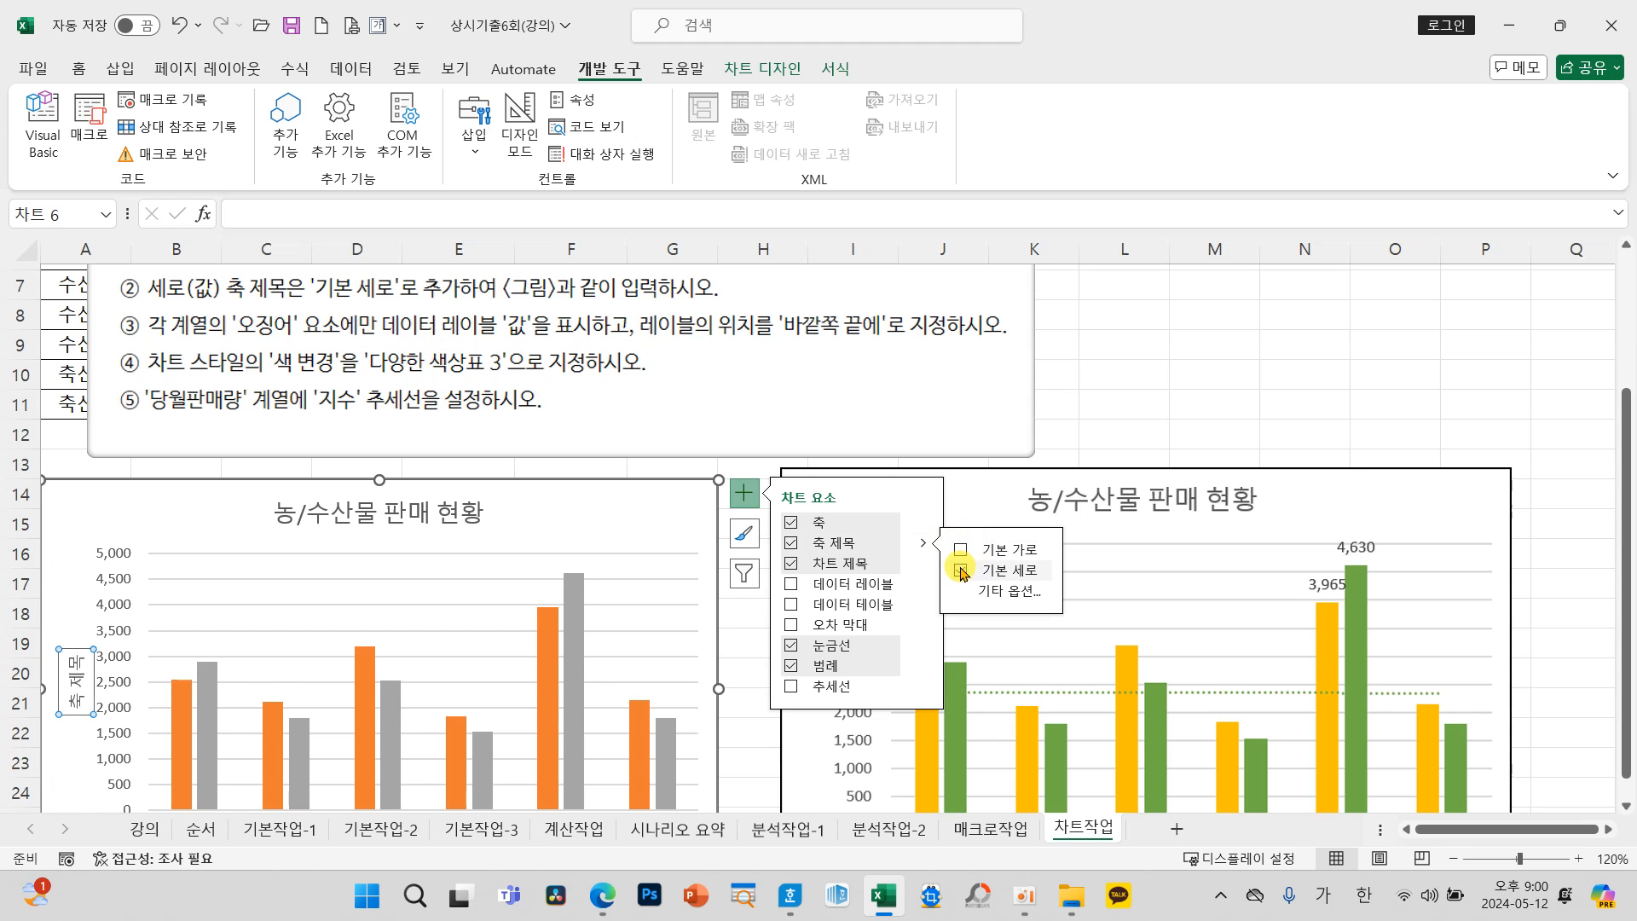
left_click(739, 625)
left_click(664, 521)
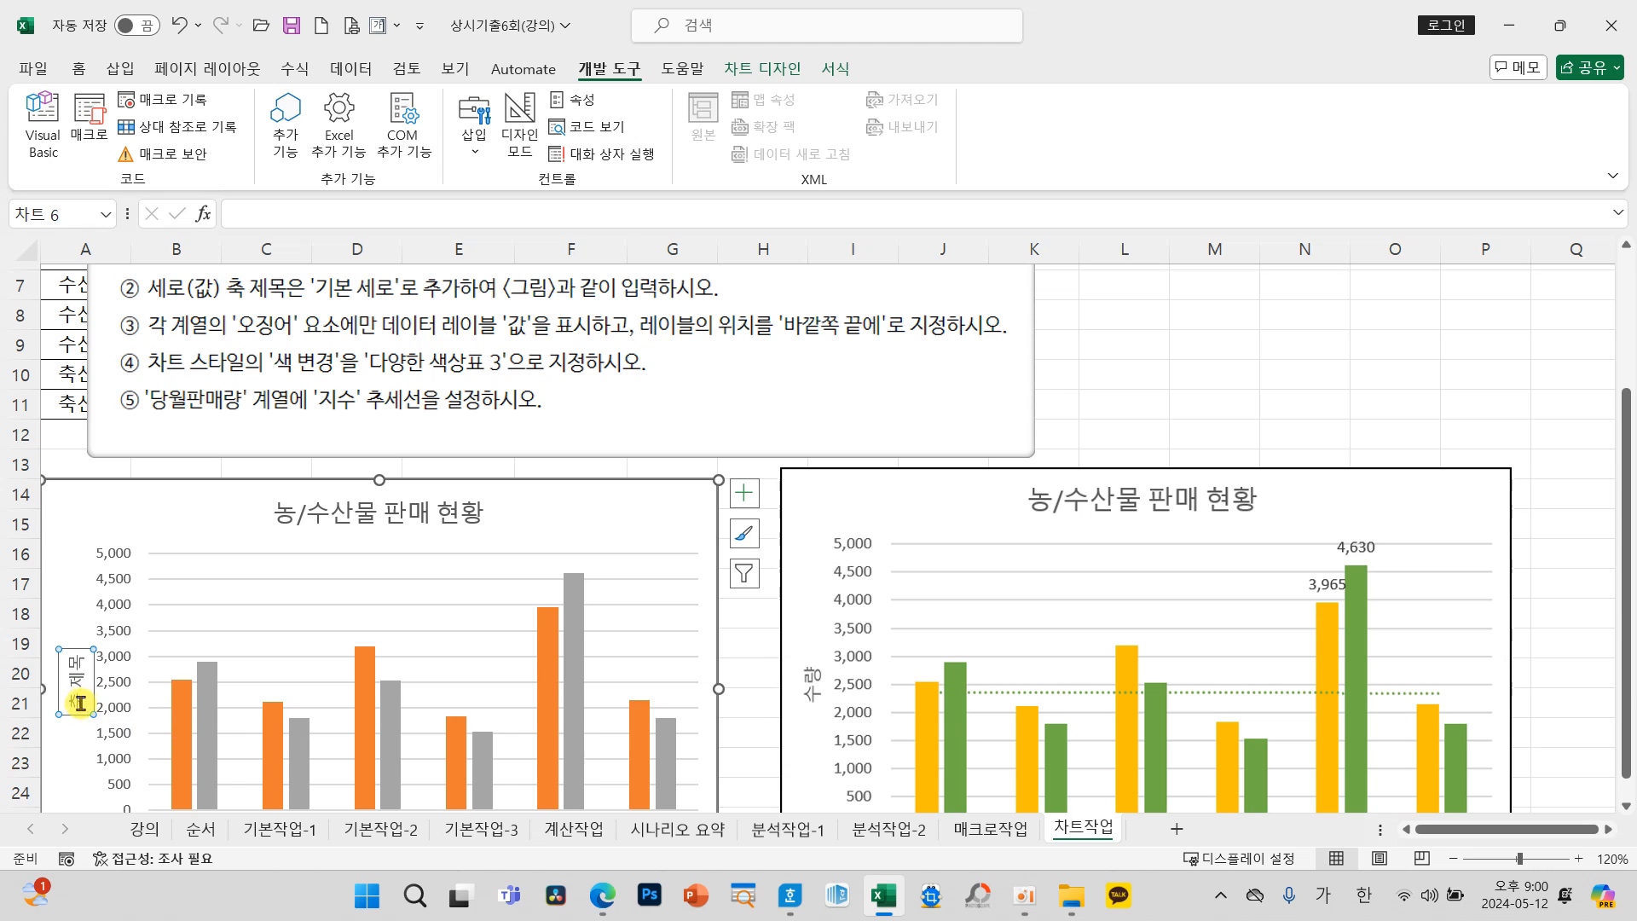
Step: Replace the vertical axis title text with 수량 and deselect the chart
left_click_drag(85, 701, 70, 656)
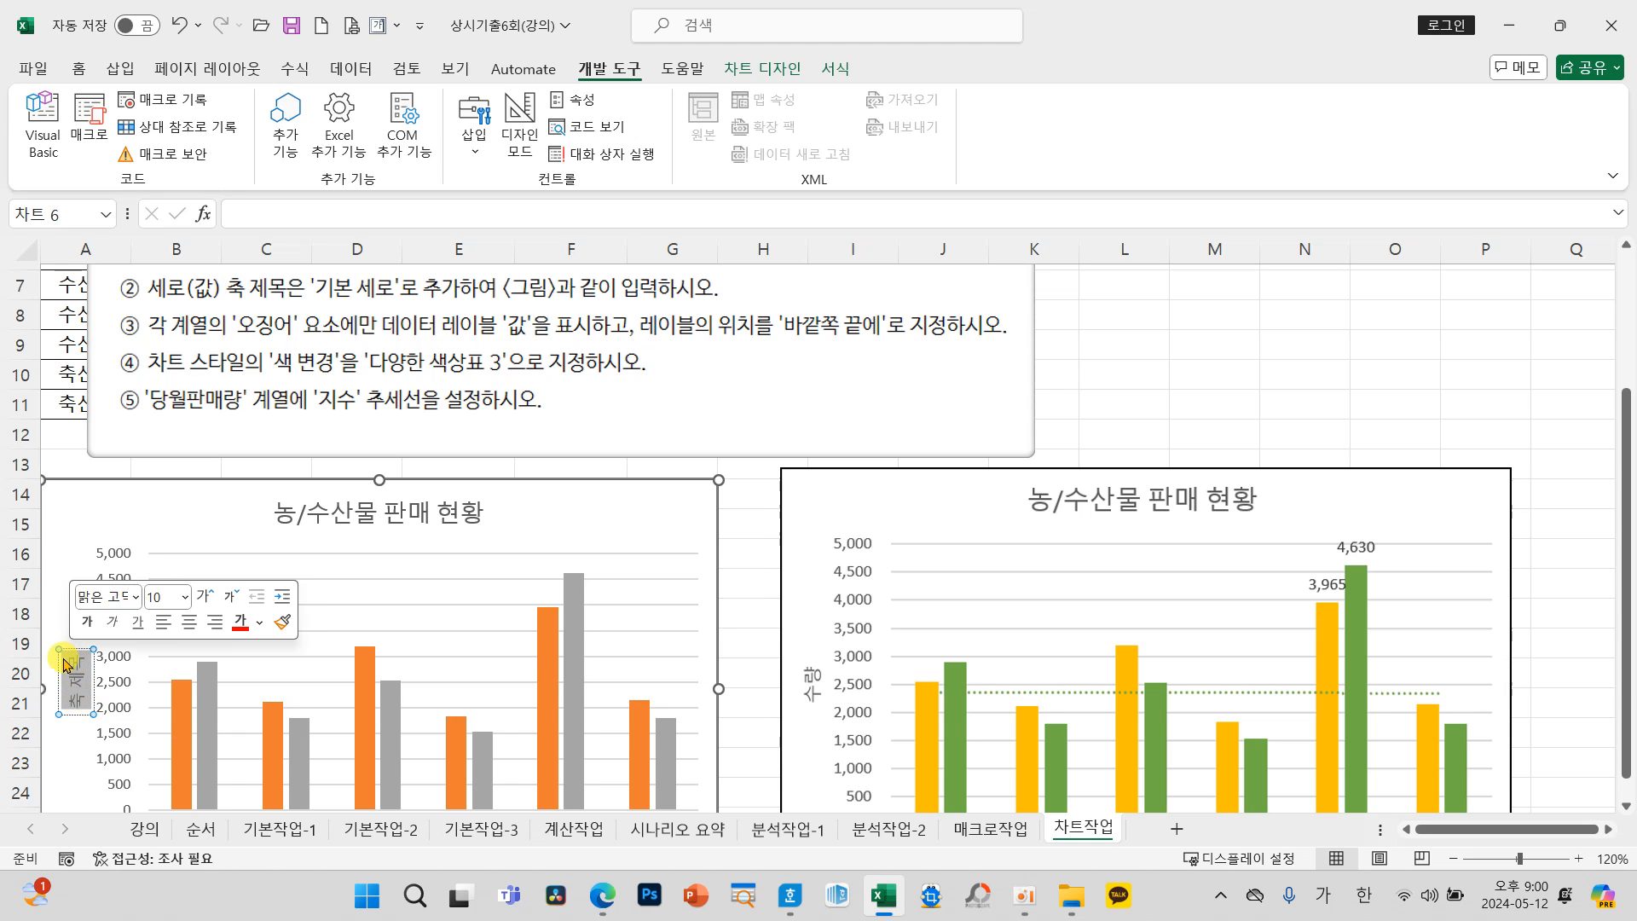
type("수량")
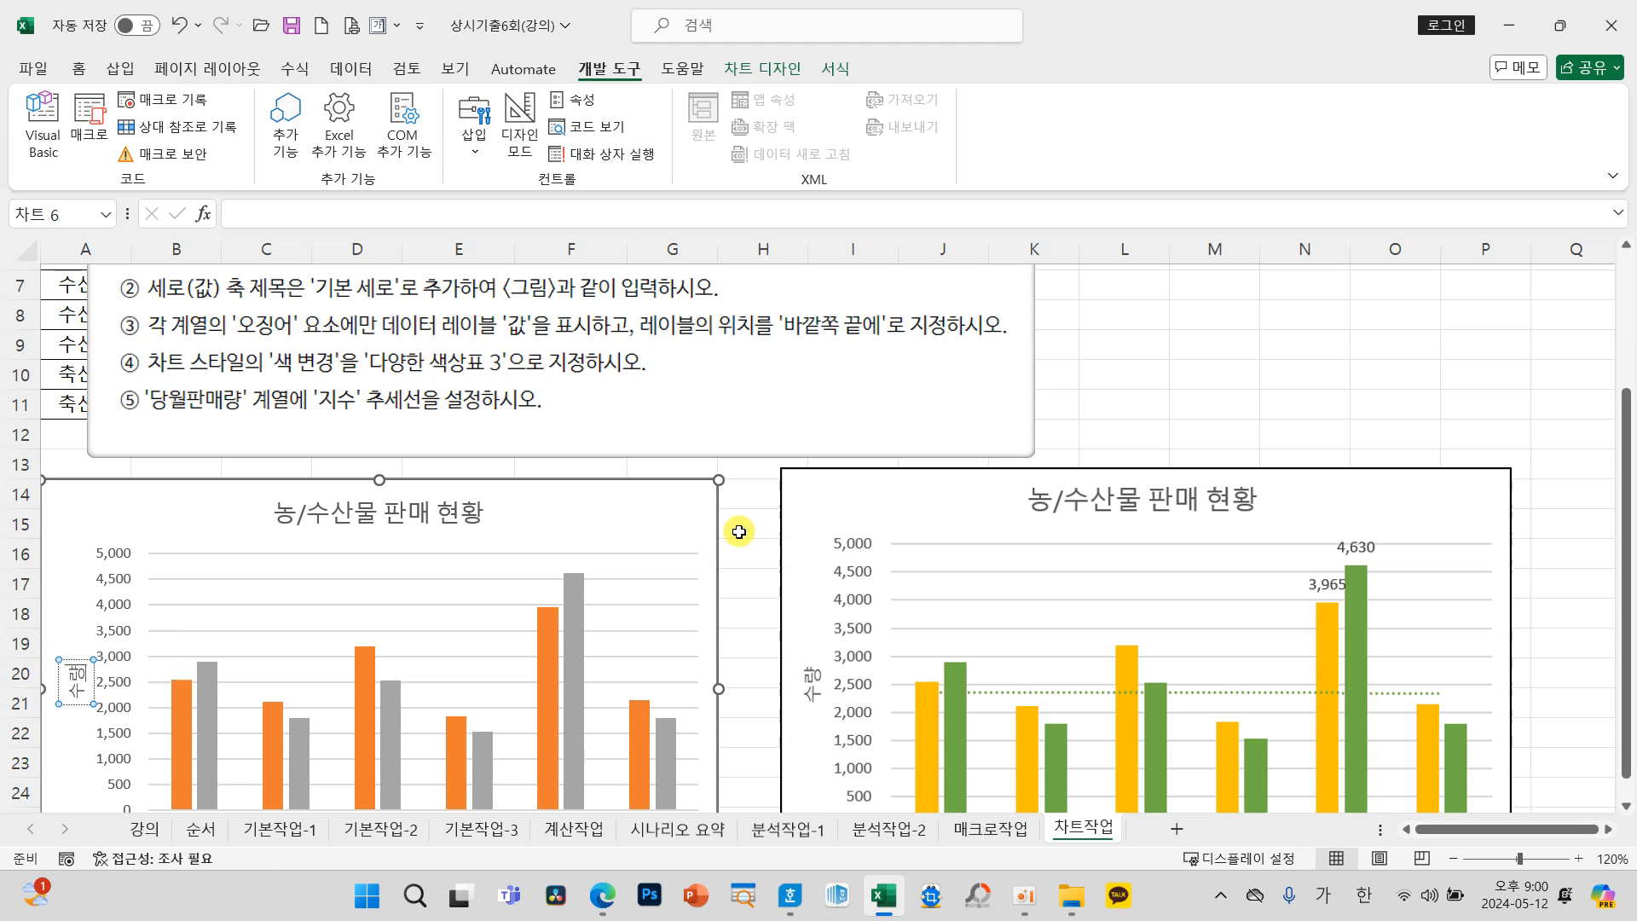
left_click(740, 524)
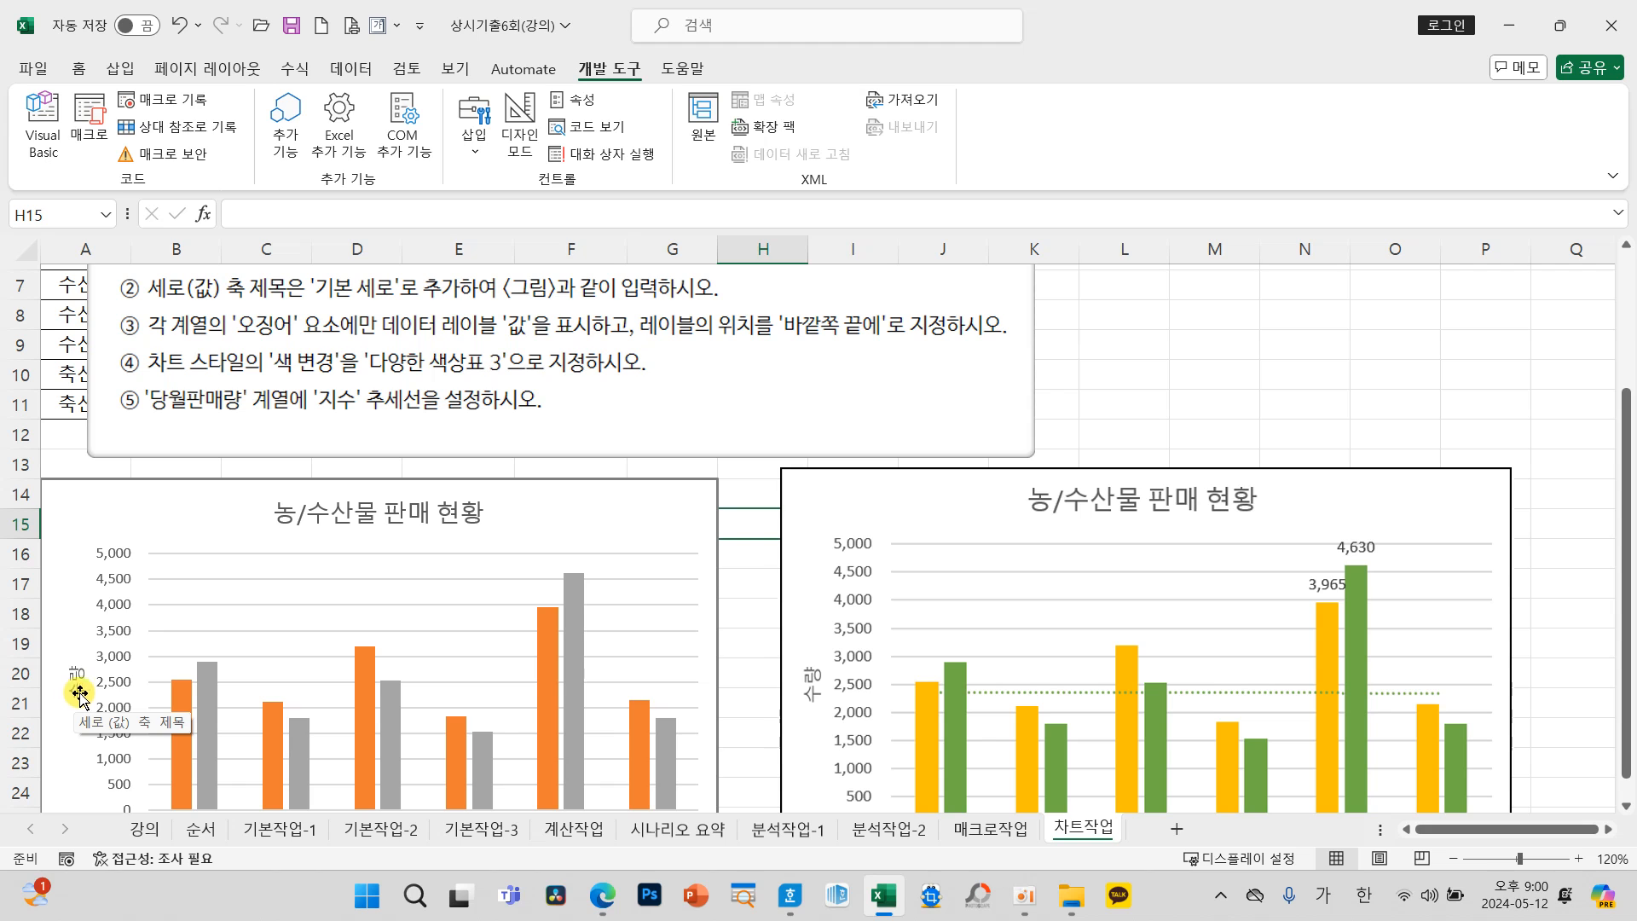
Step: Add a data label at 바깥쪽 끝에 to only the 오징어 bar of the 전월판매량 series
left_click_drag(1628, 426, 1629, 456)
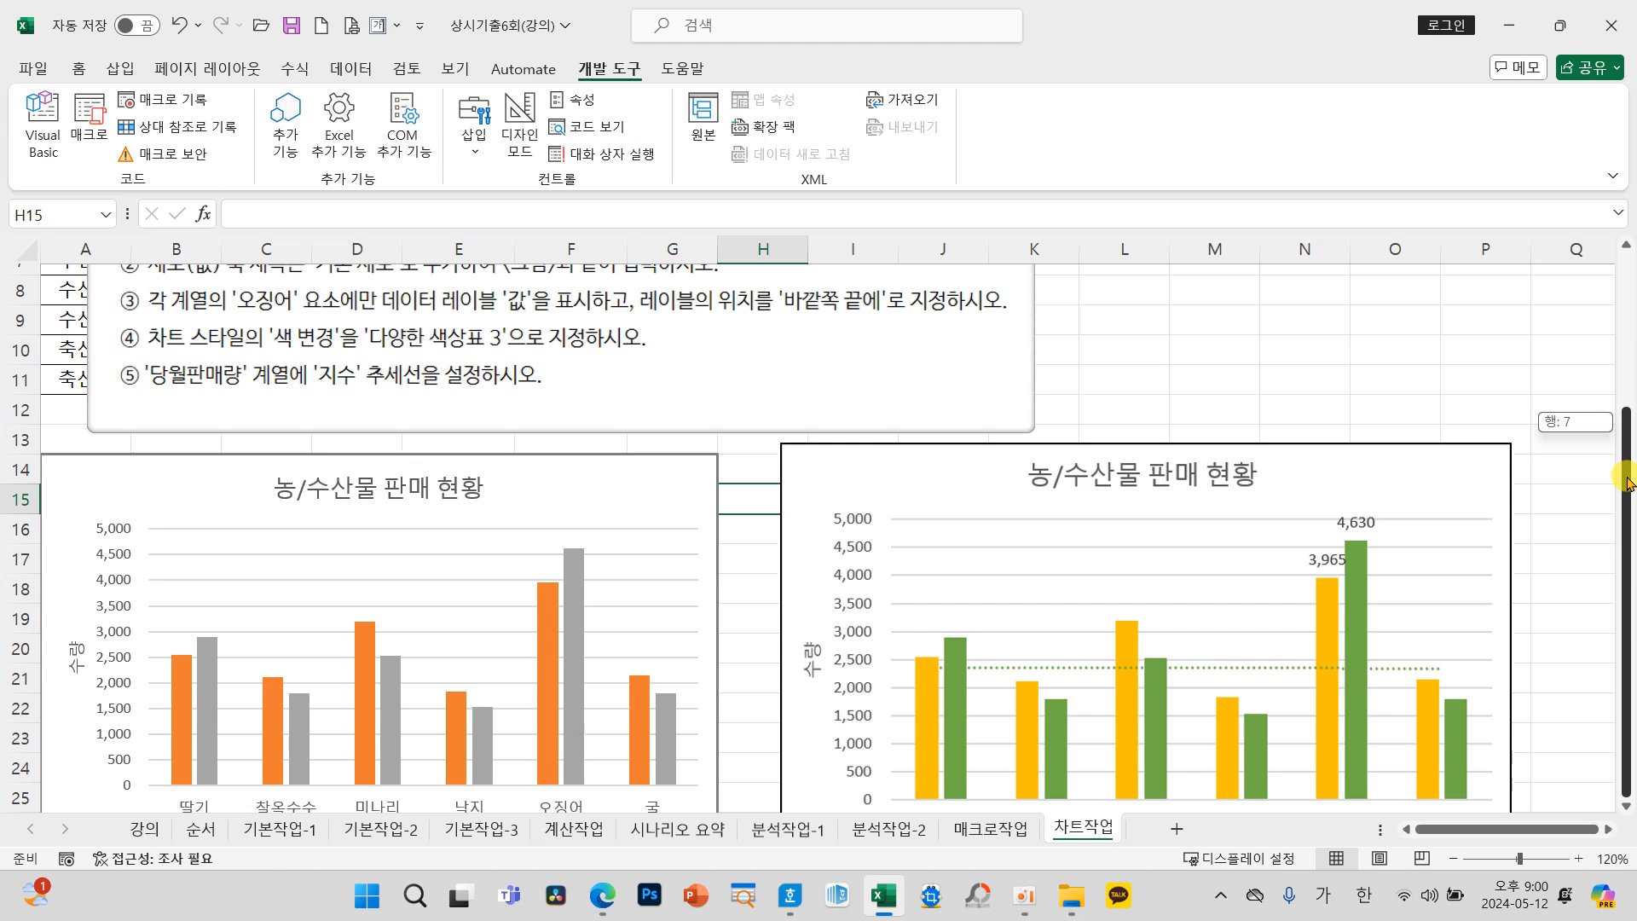
left_click_drag(1629, 504, 1629, 504)
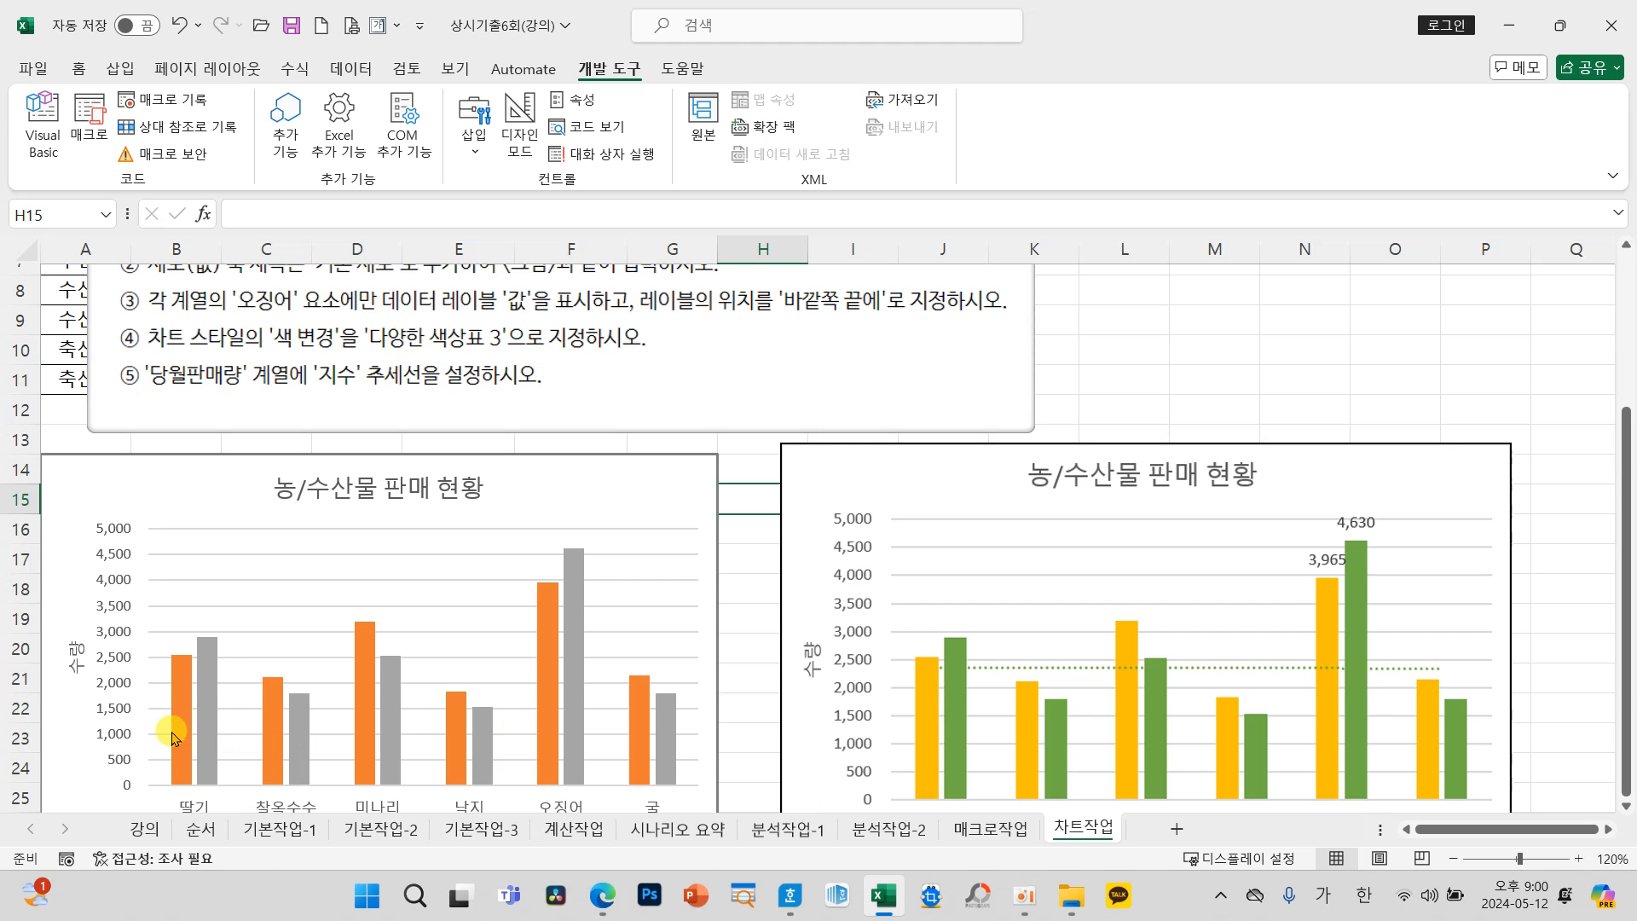
scroll(290, 742, "down", 1)
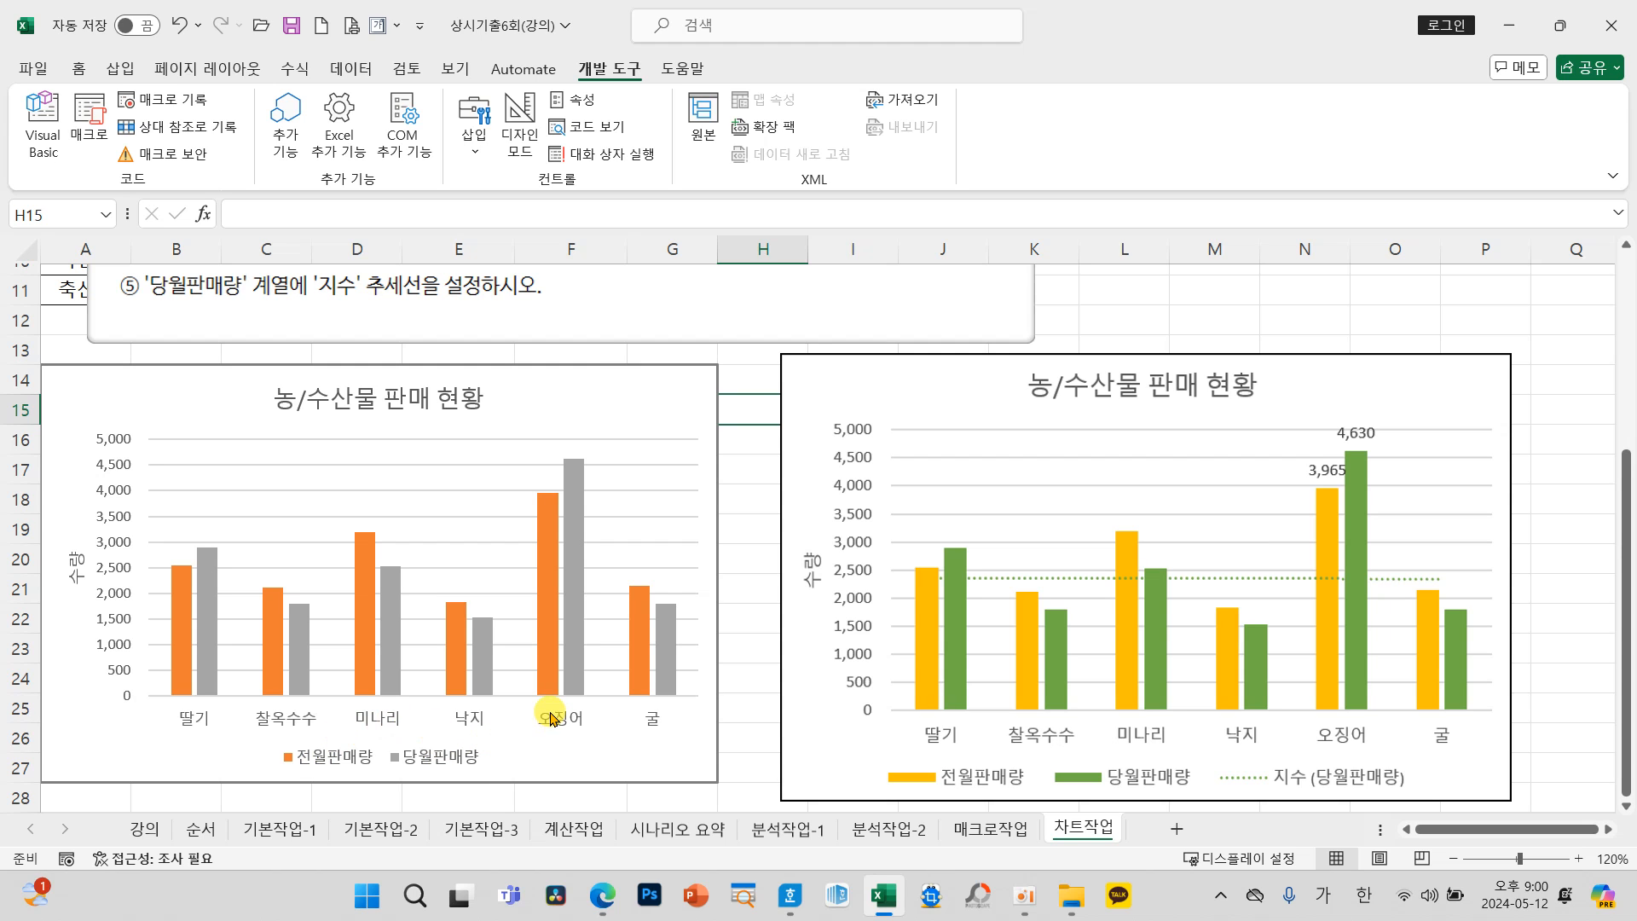
scroll(558, 721, "up", 3)
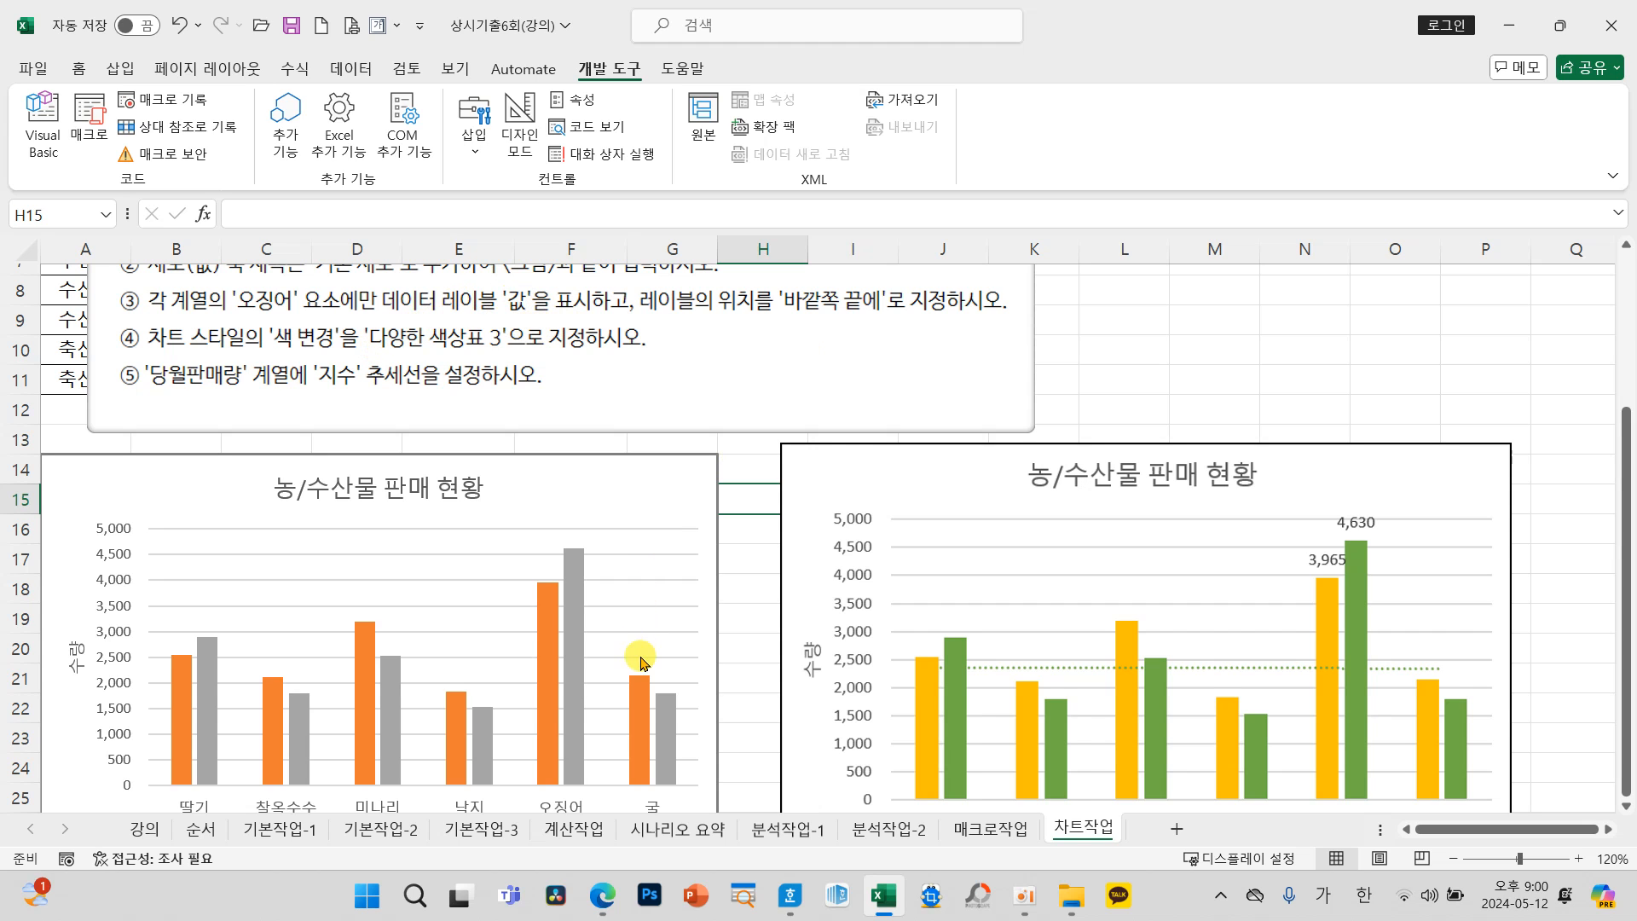
scroll(641, 663, "down", 3)
left_click(544, 671)
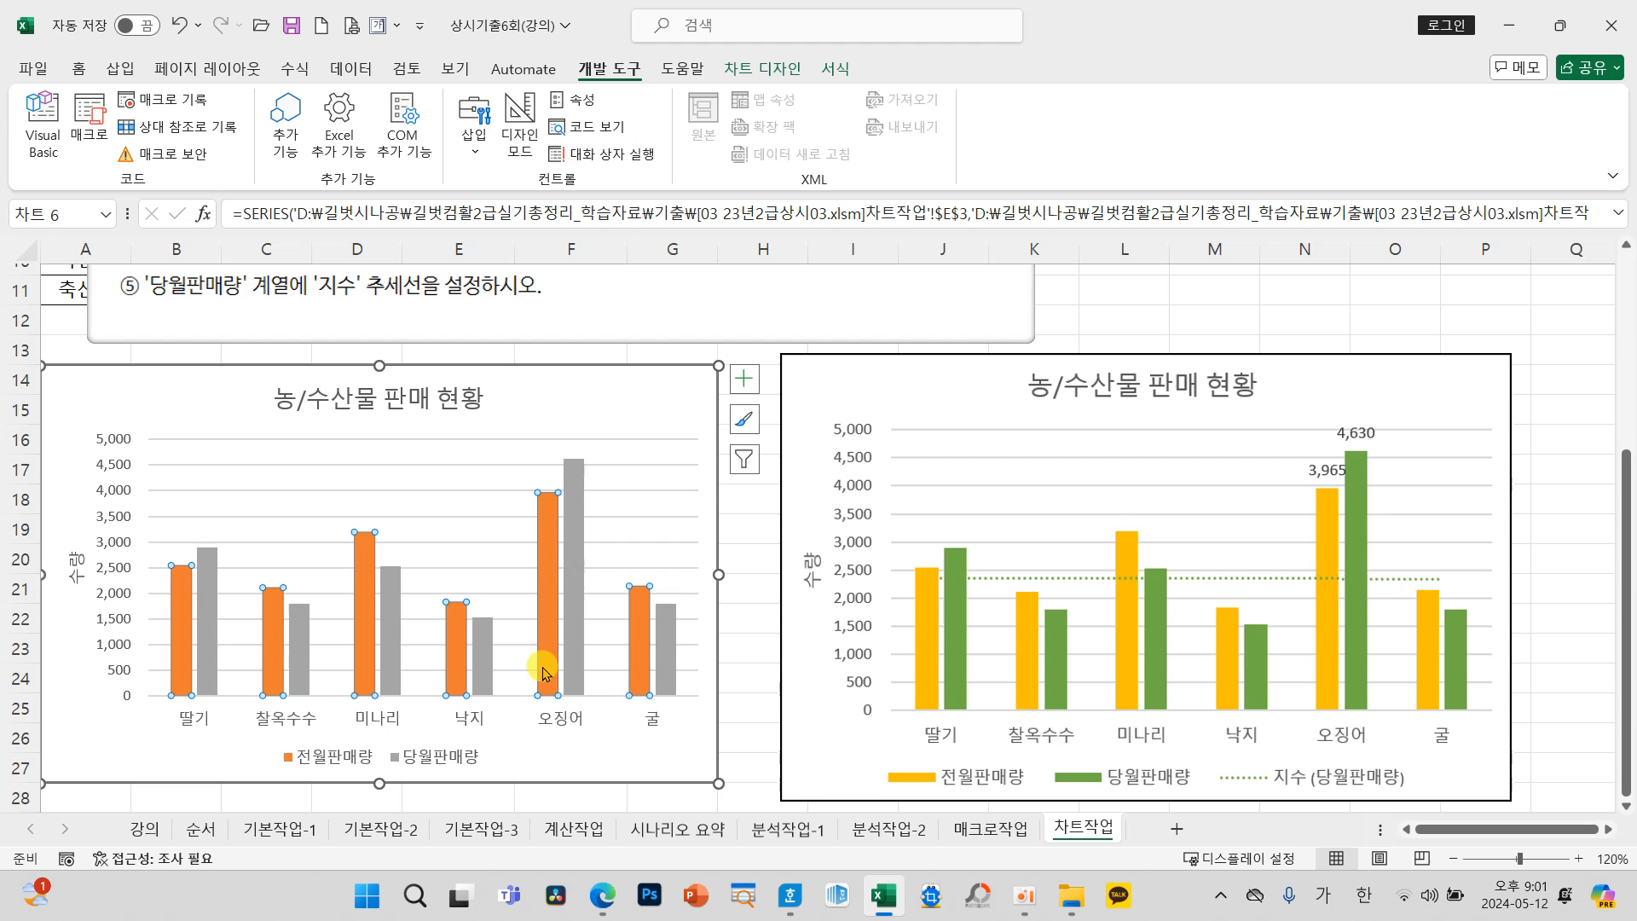
left_click(545, 604)
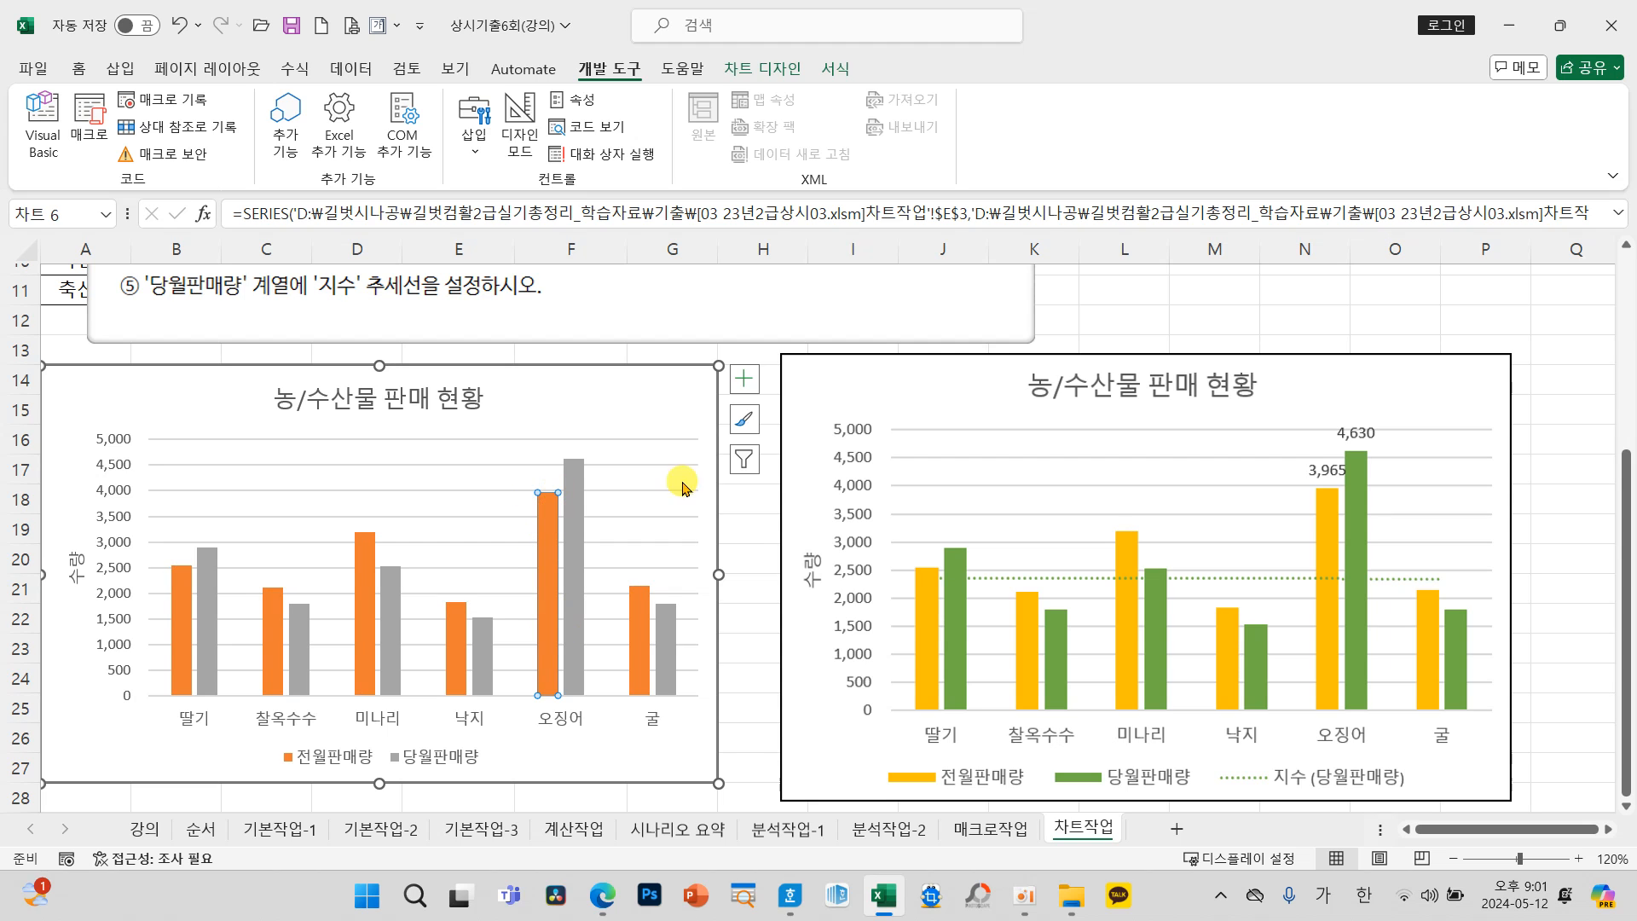
left_click(744, 379)
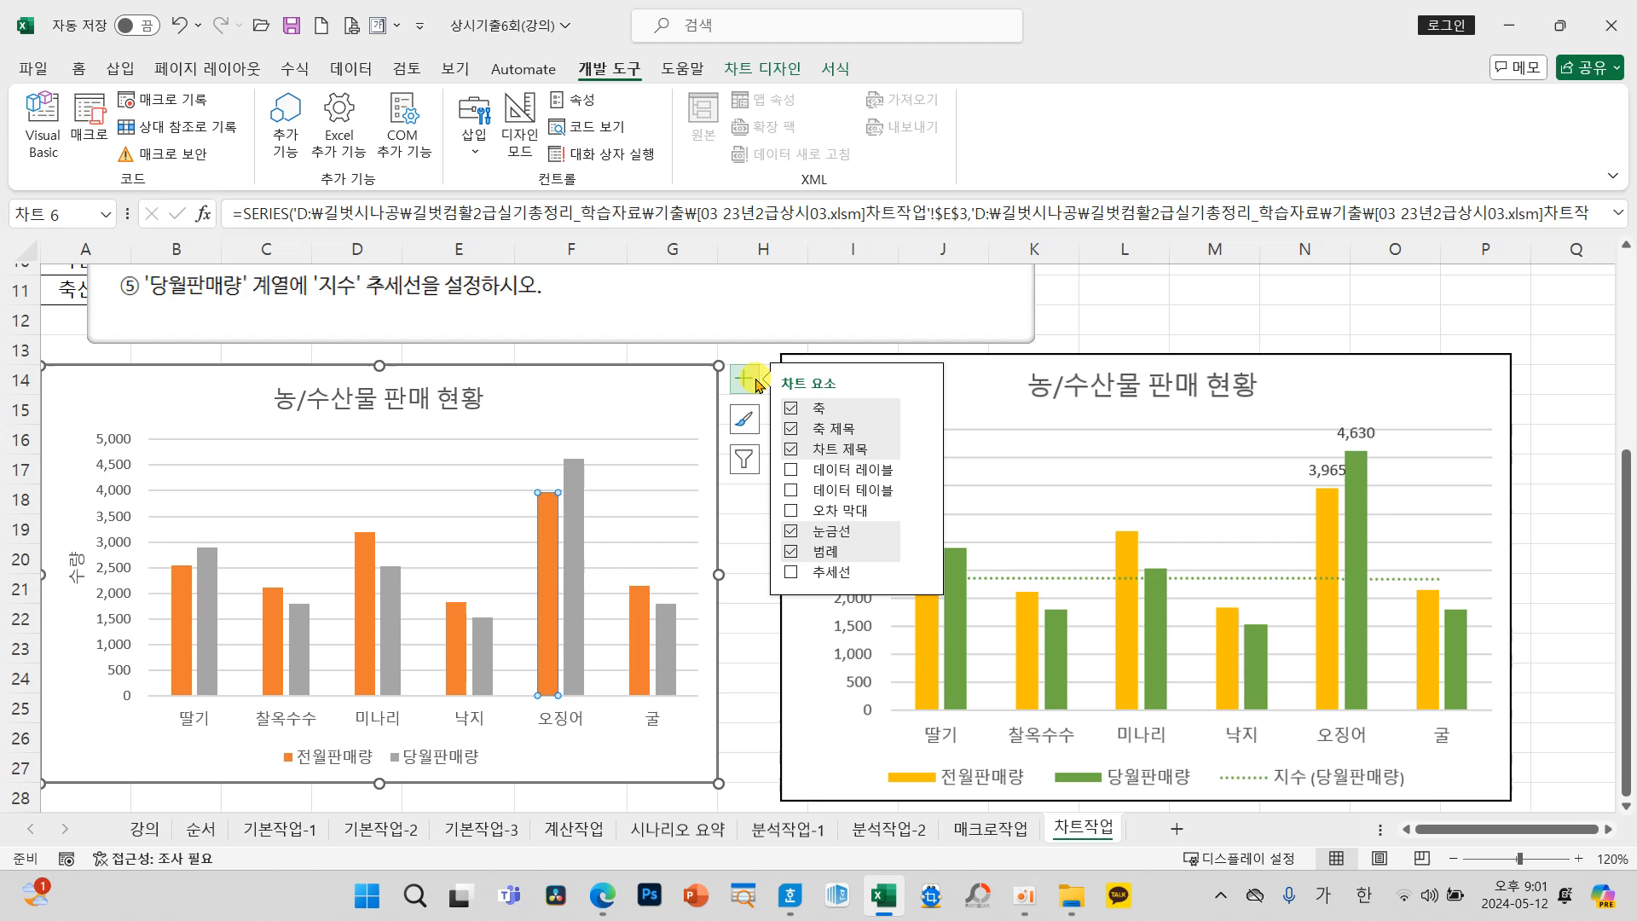
left_click(921, 475)
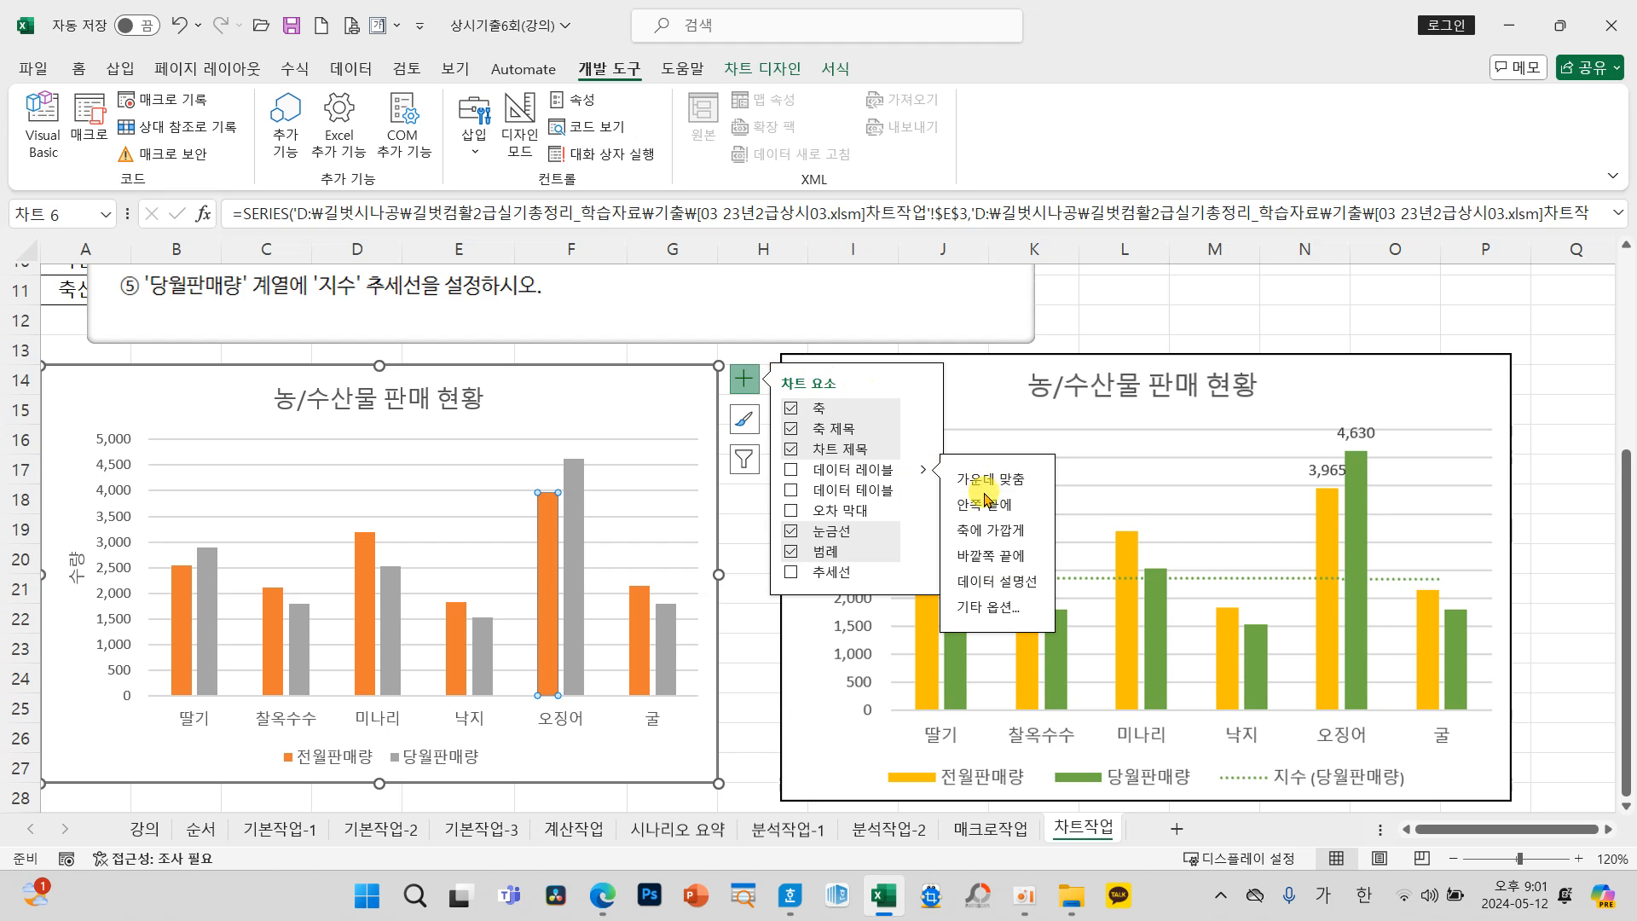
left_click(990, 555)
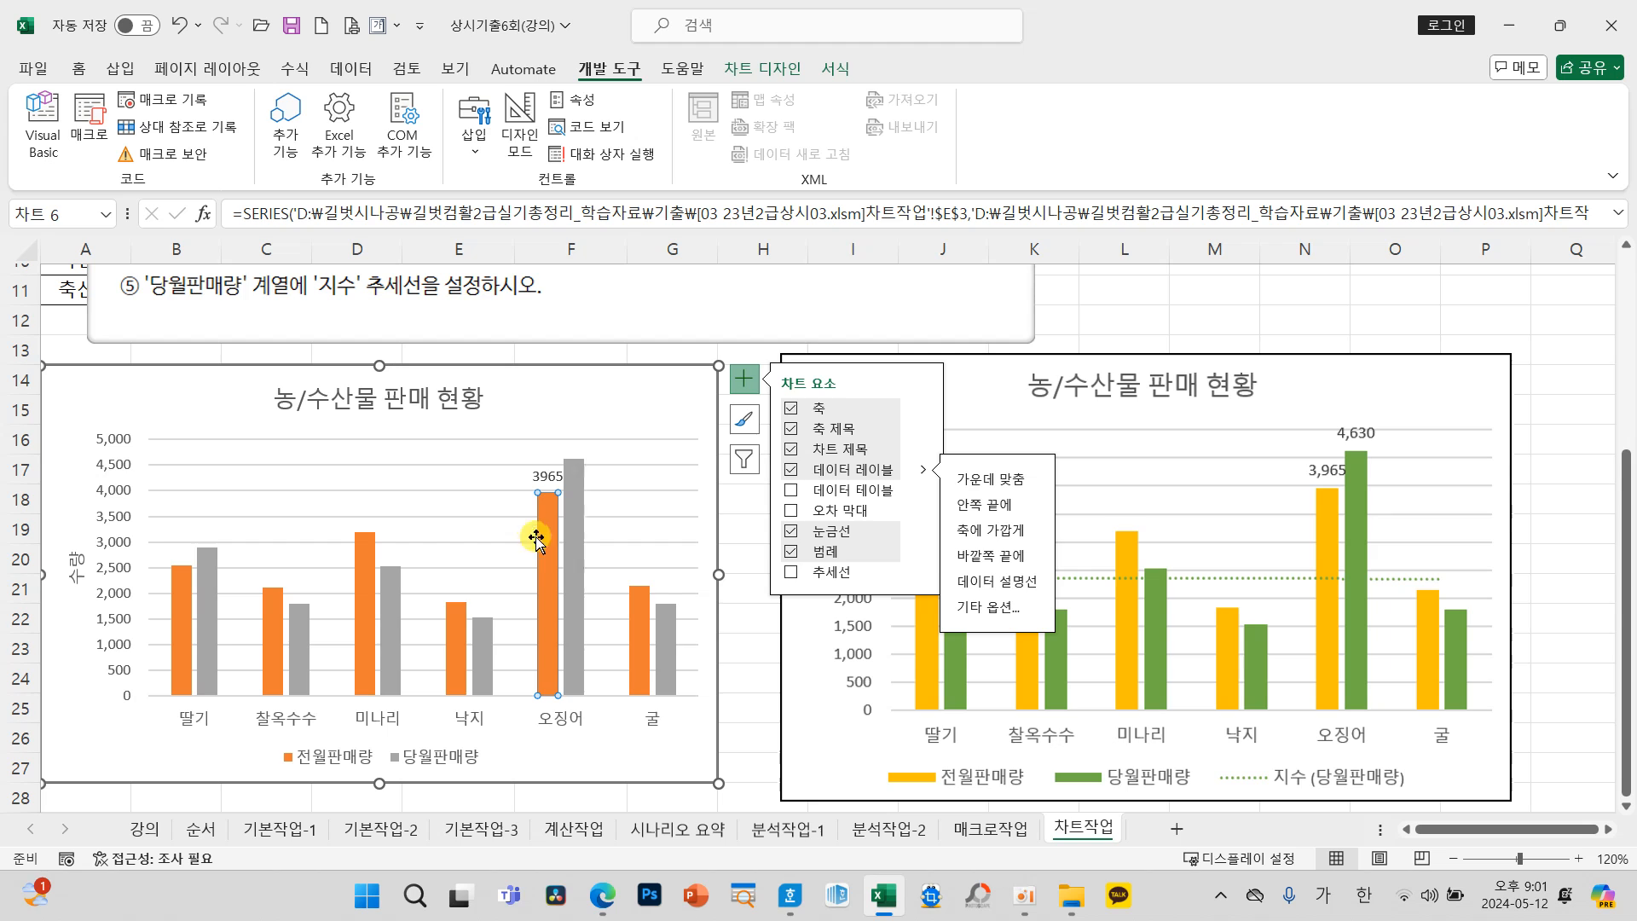
Step: Add a data label at 바깥쪽 끝에 to only the 오징어 bar of the 당월판매량 series
left_click(570, 512)
left_click(569, 512)
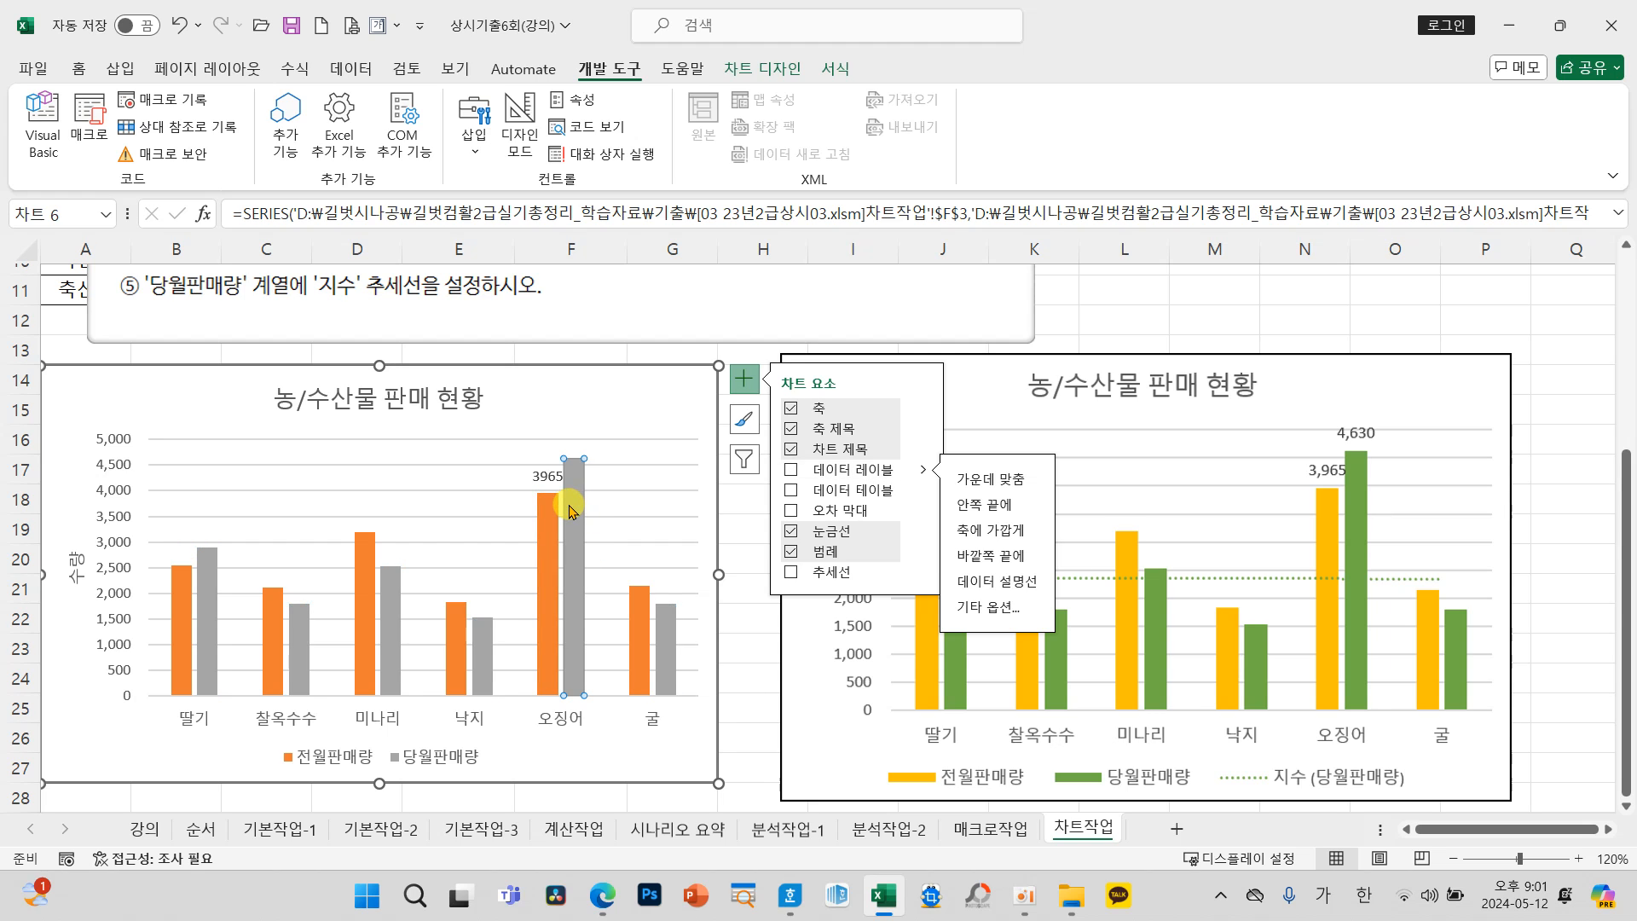
left_click(987, 556)
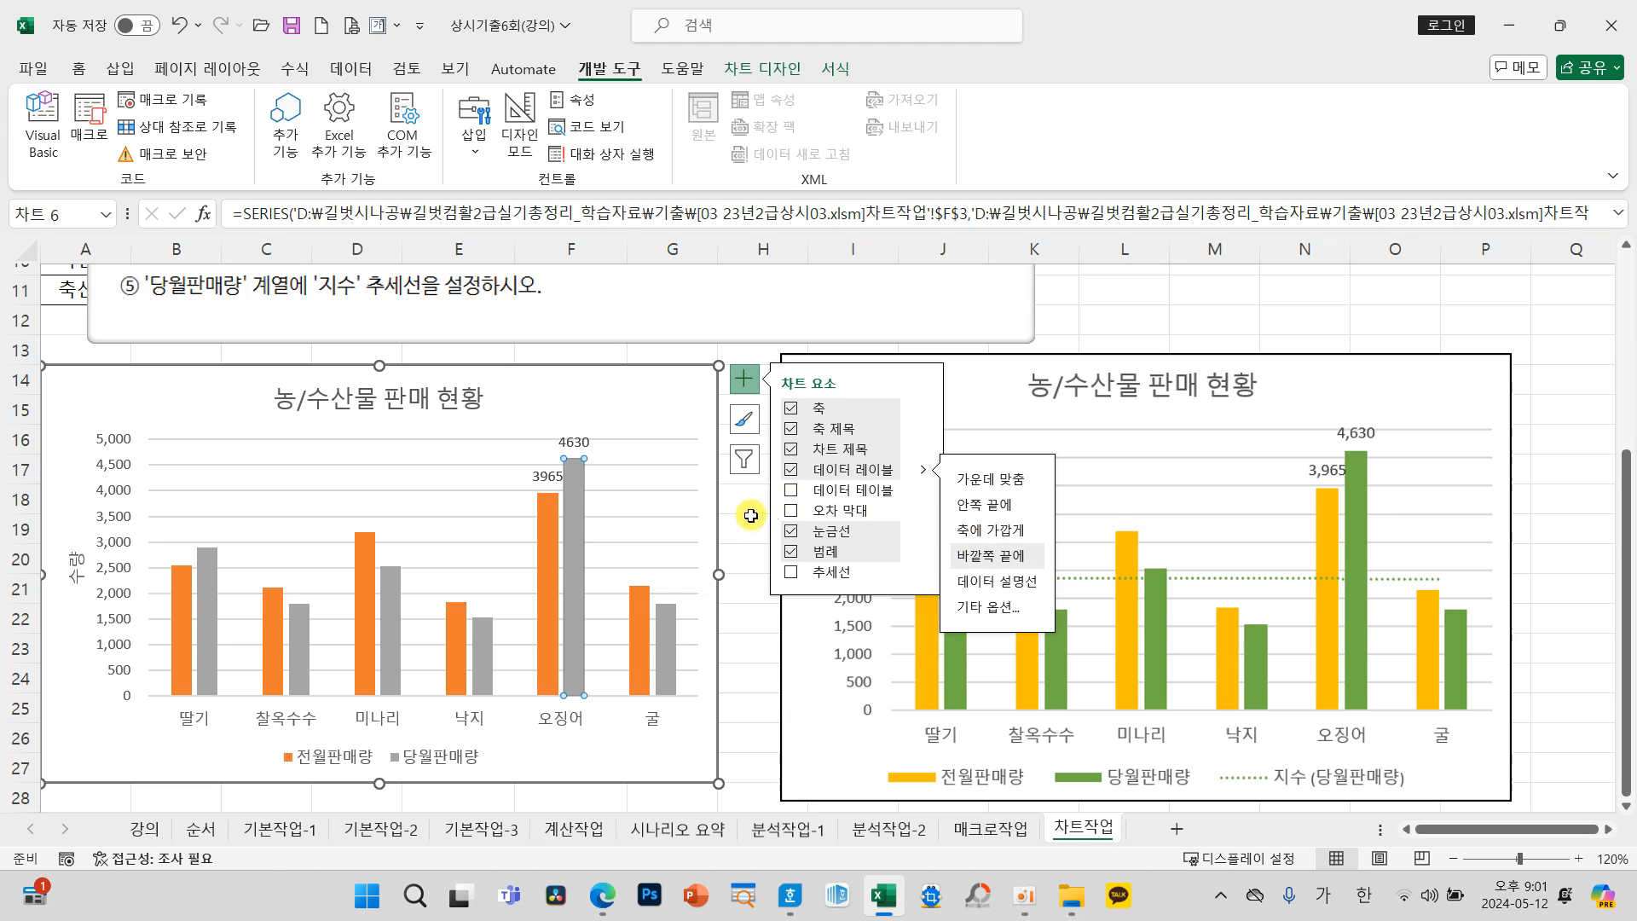
left_click(681, 394)
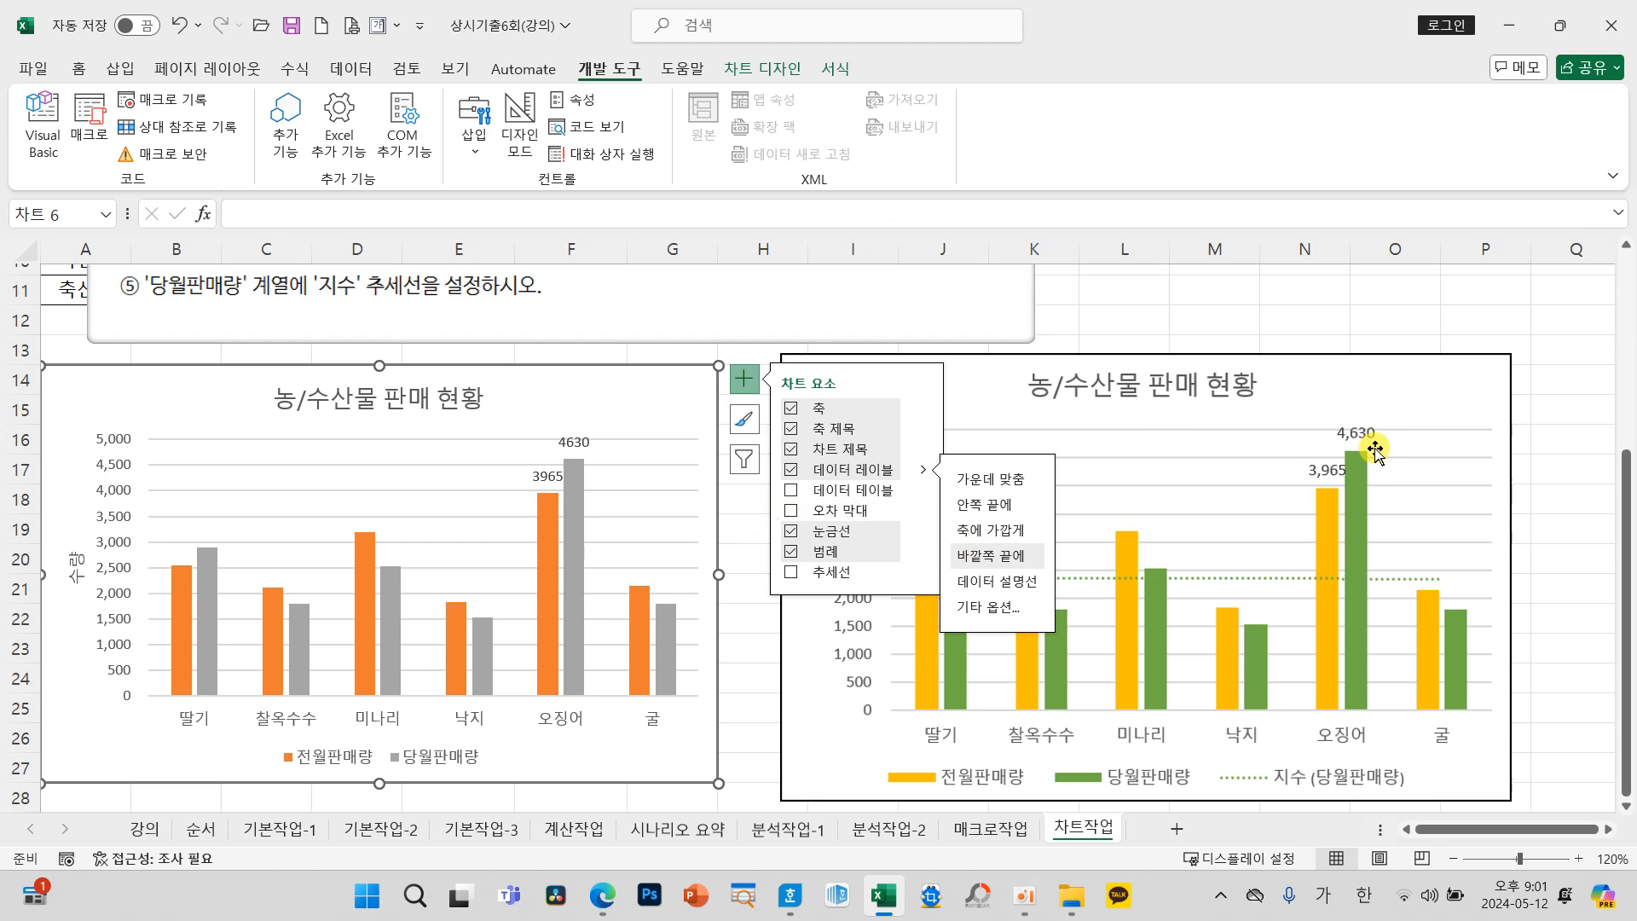
mouse_move(1398, 411)
left_mouse_down()
mouse_move(1318, 419)
mouse_move(1335, 481)
mouse_move(1397, 413)
left_mouse_up()
mouse_move(1309, 439)
left_mouse_down()
mouse_move(1185, 357)
mouse_move(638, 352)
mouse_move(572, 416)
mouse_move(626, 398)
left_mouse_up()
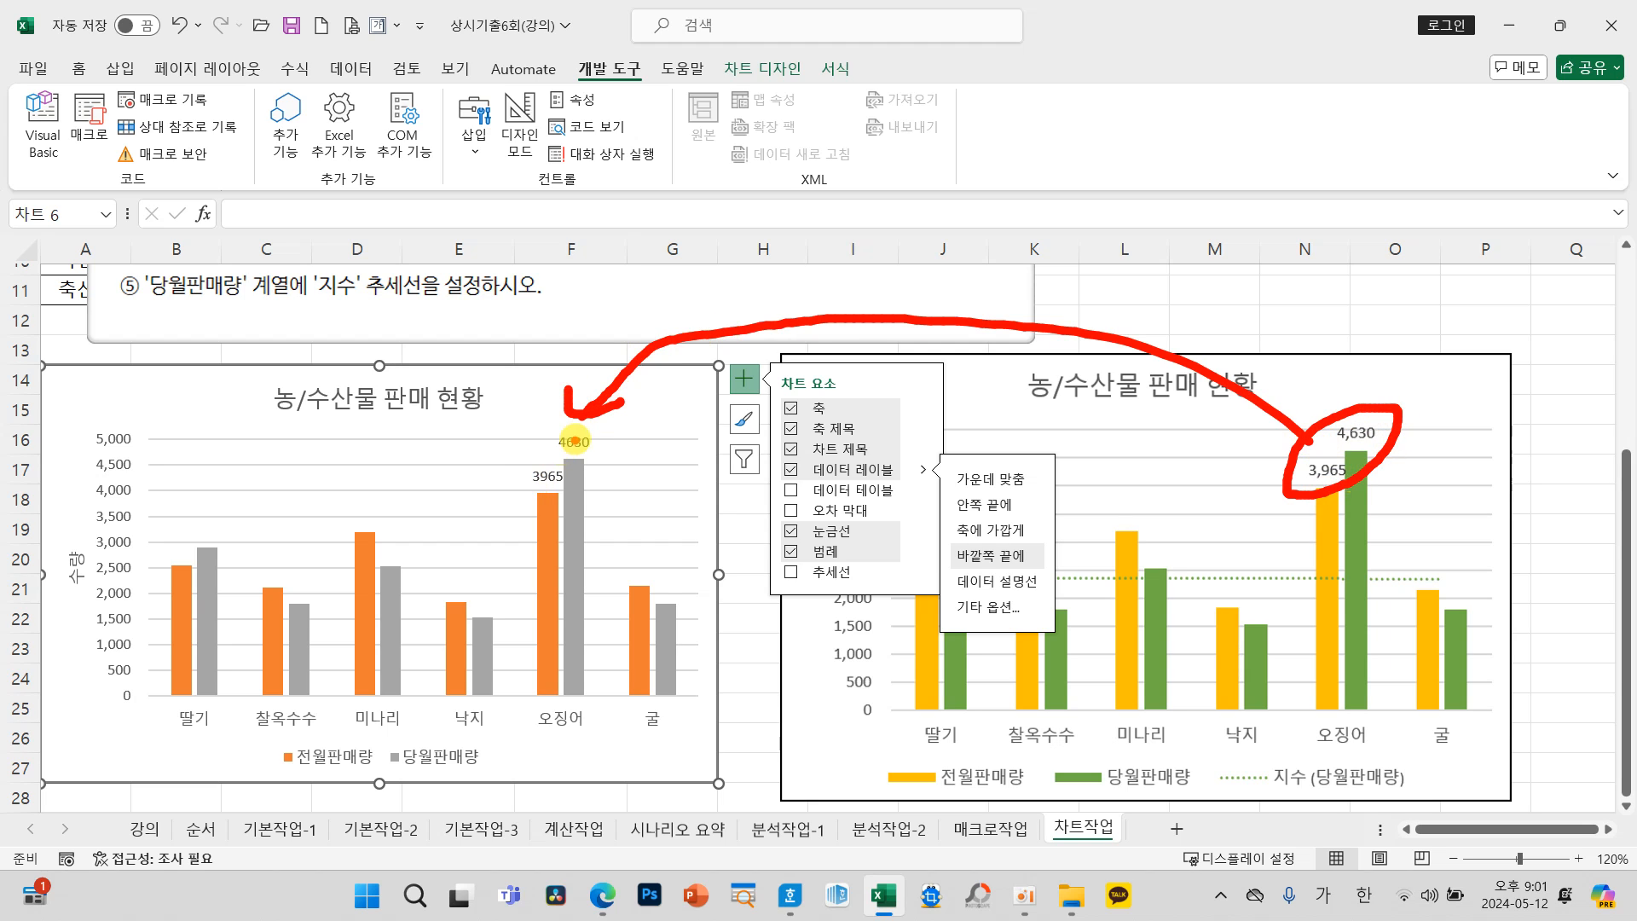
key("Escape")
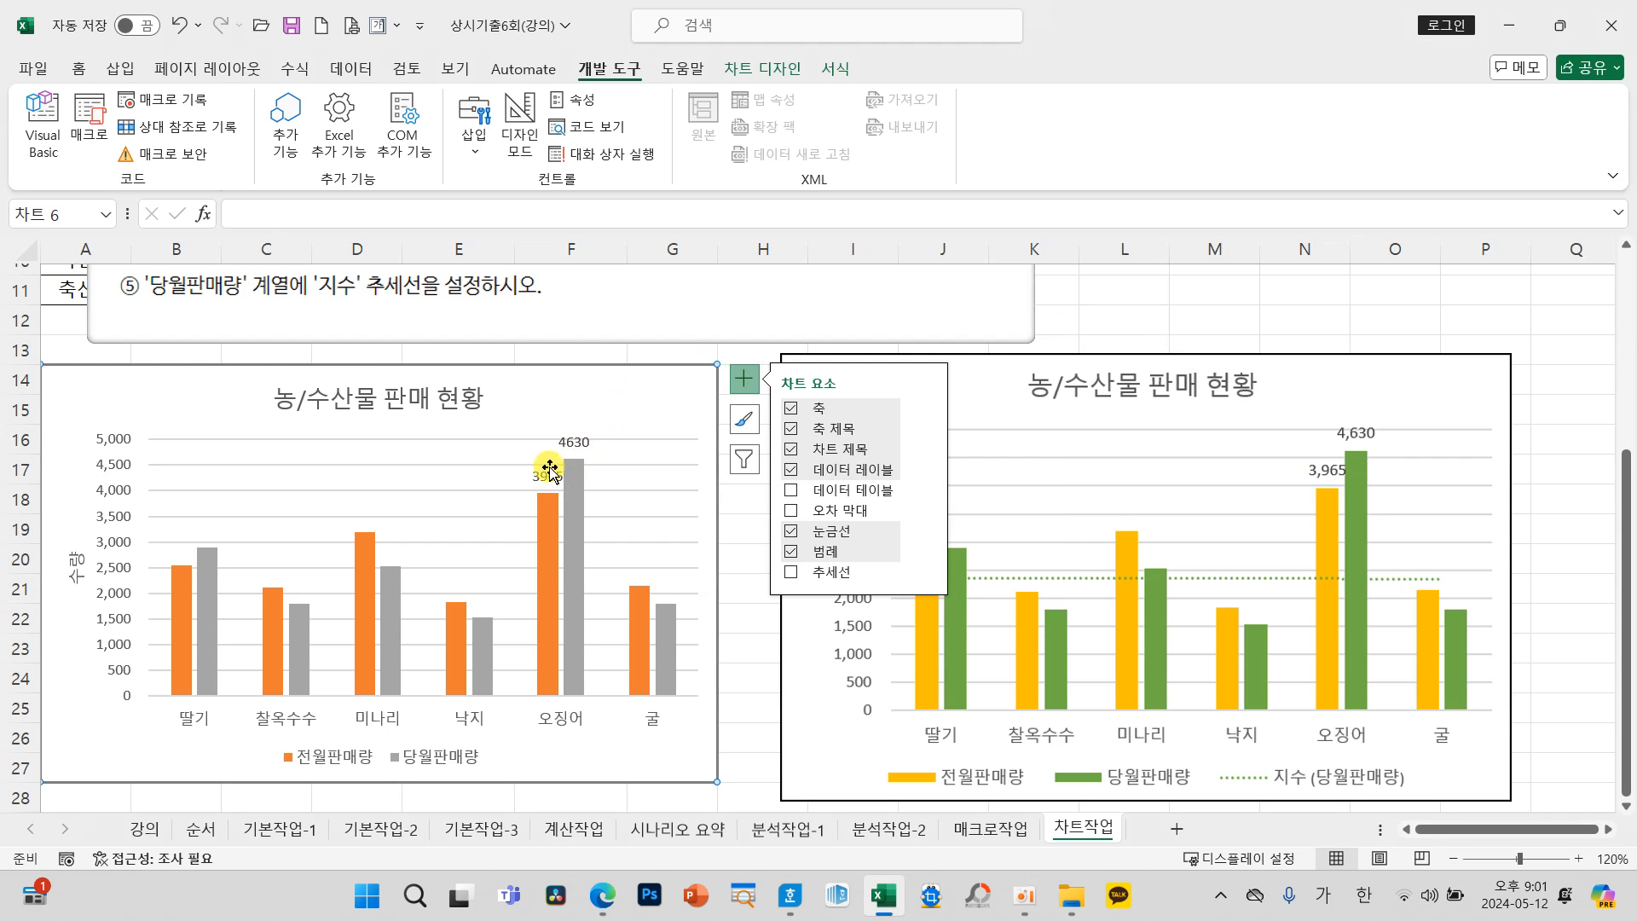
Step: Set the number format category of the 전월판매량 series' 오징어 data label to 숫자
right_click(546, 480)
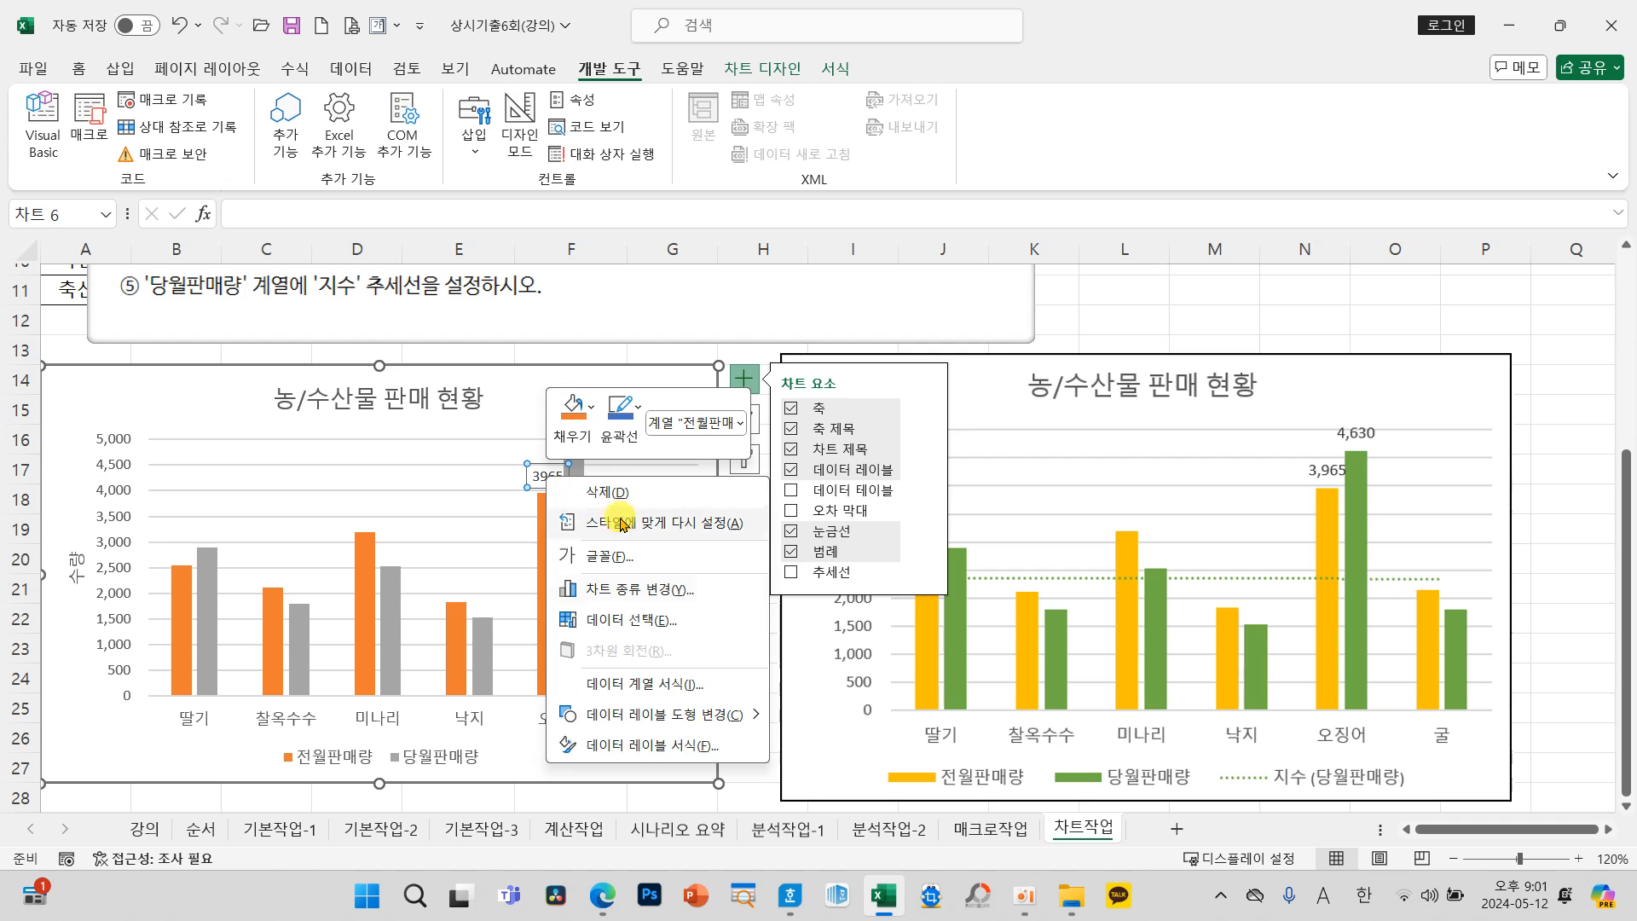
left_click(648, 752)
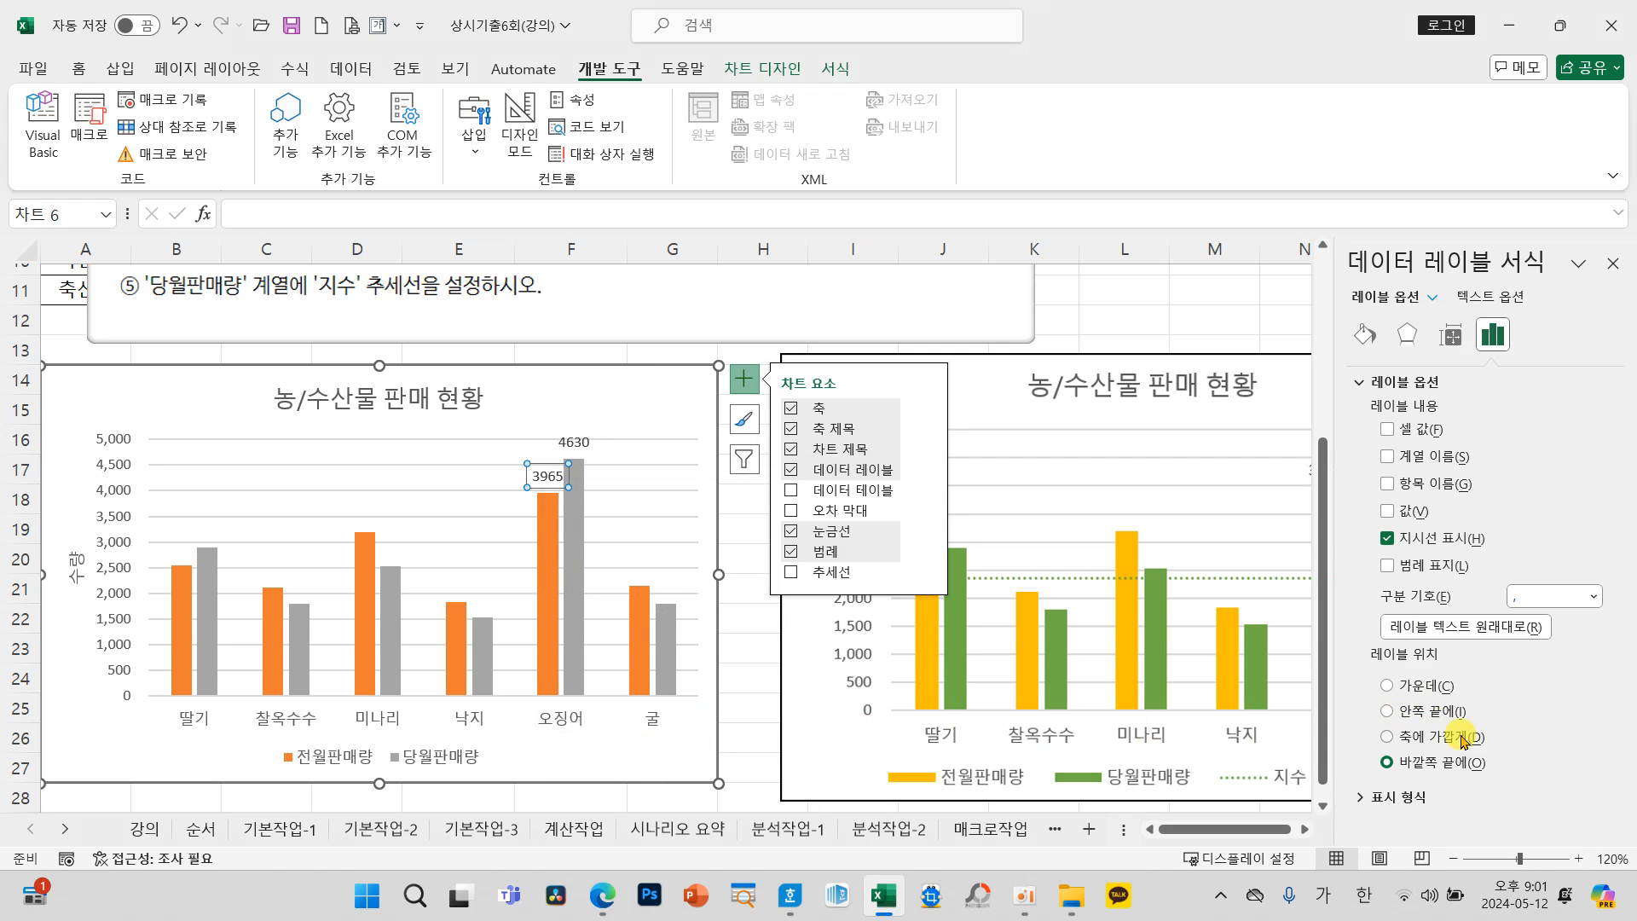
left_click(1391, 797)
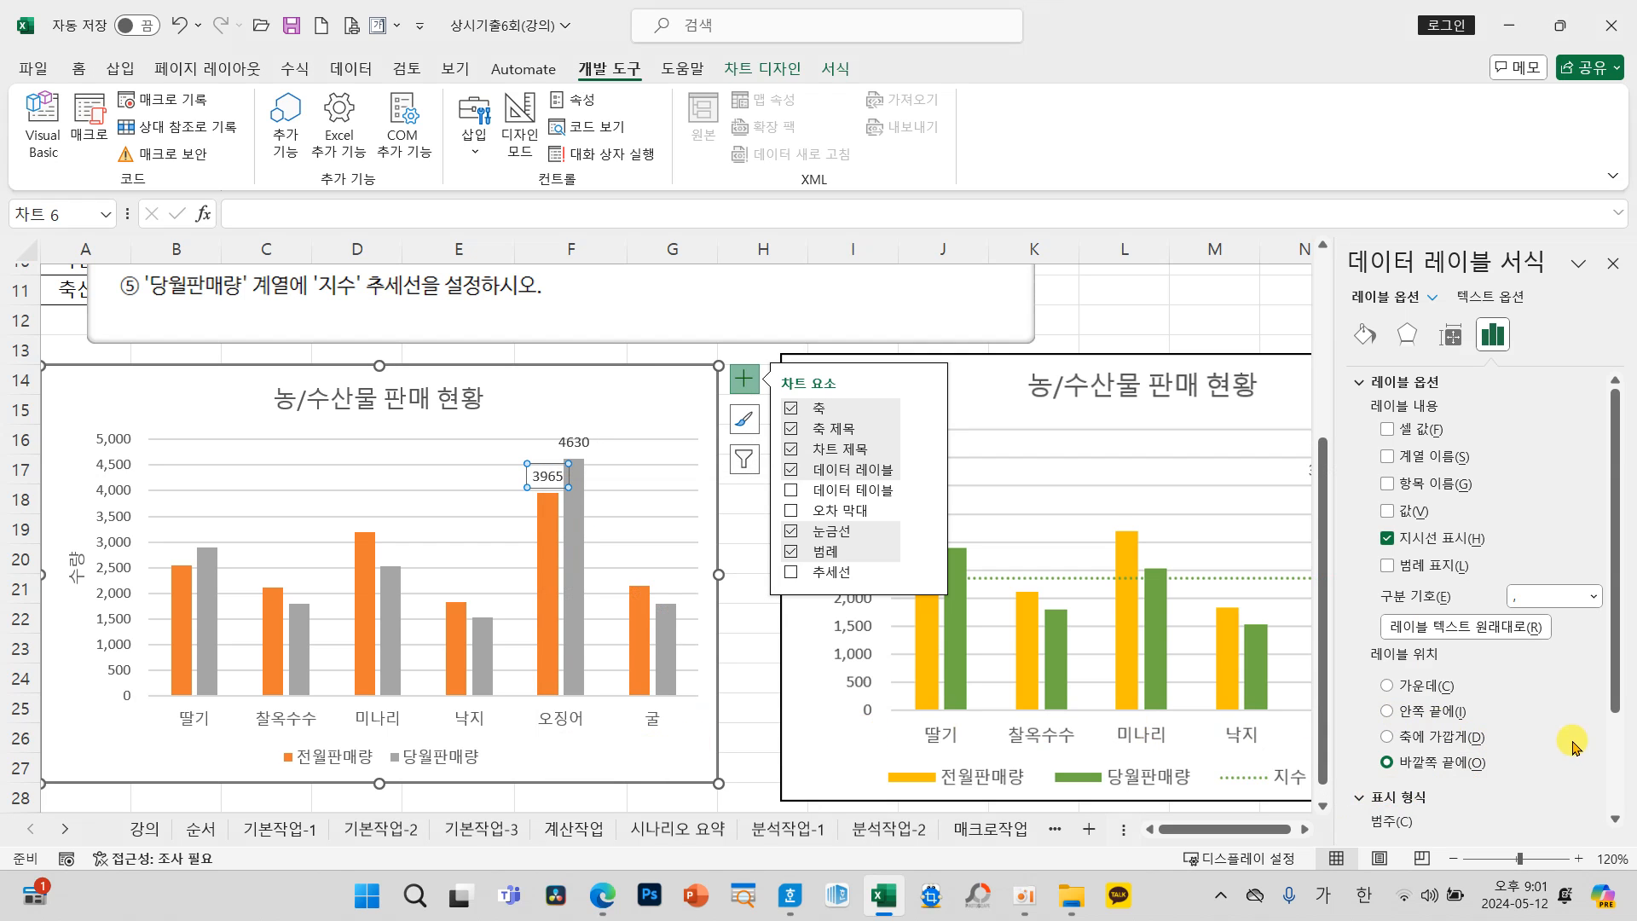
left_click(1434, 708)
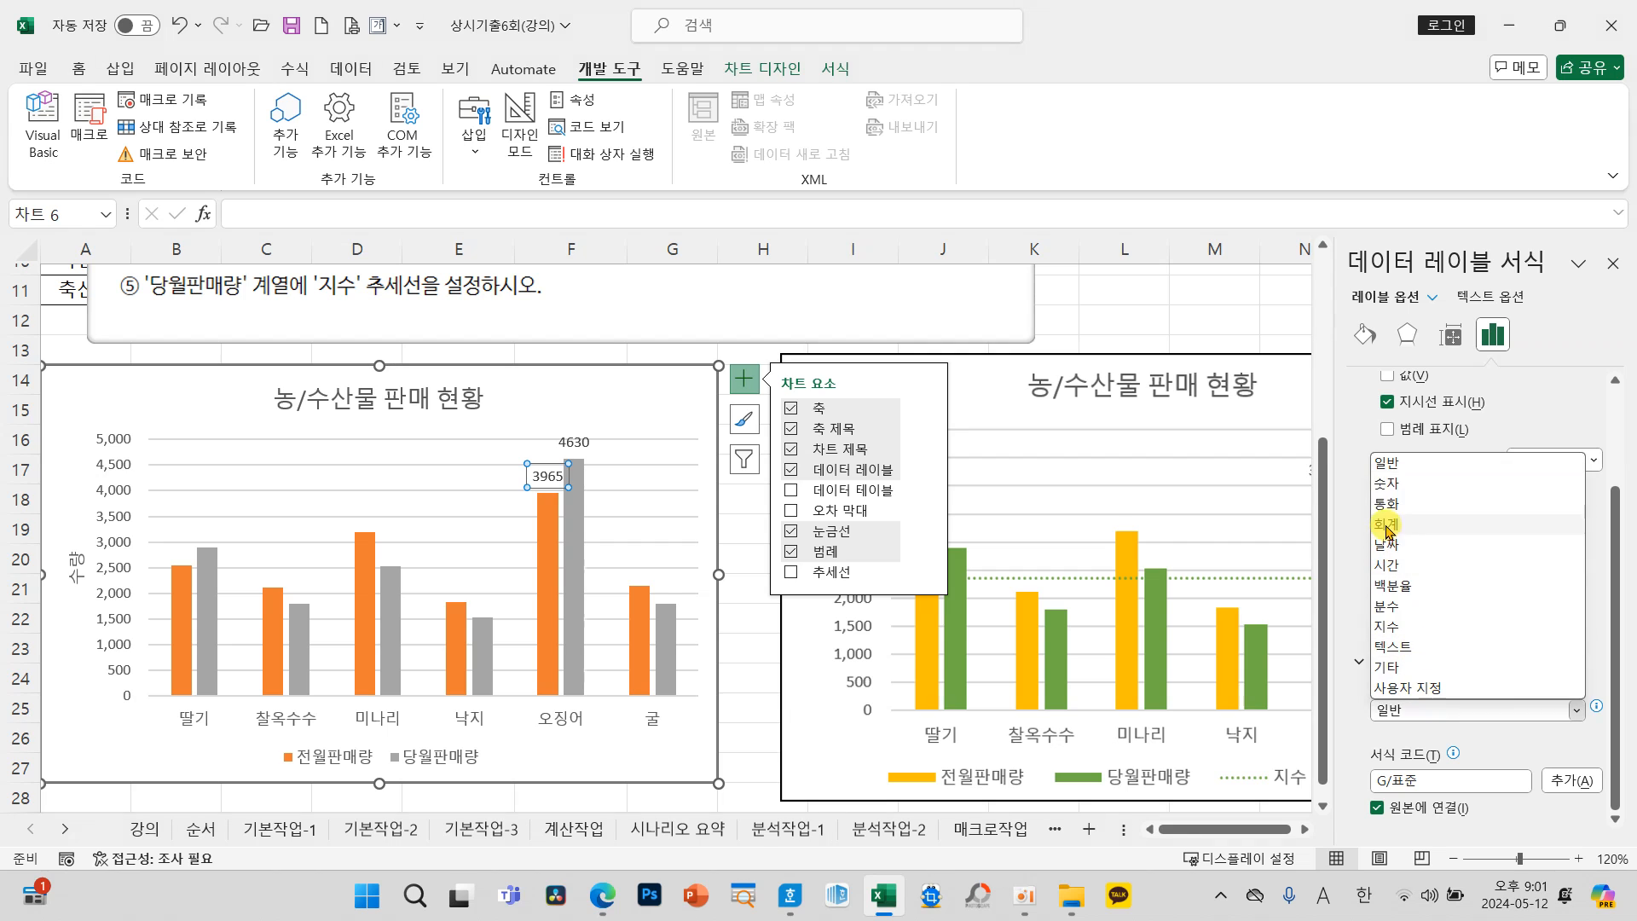
left_click(1386, 491)
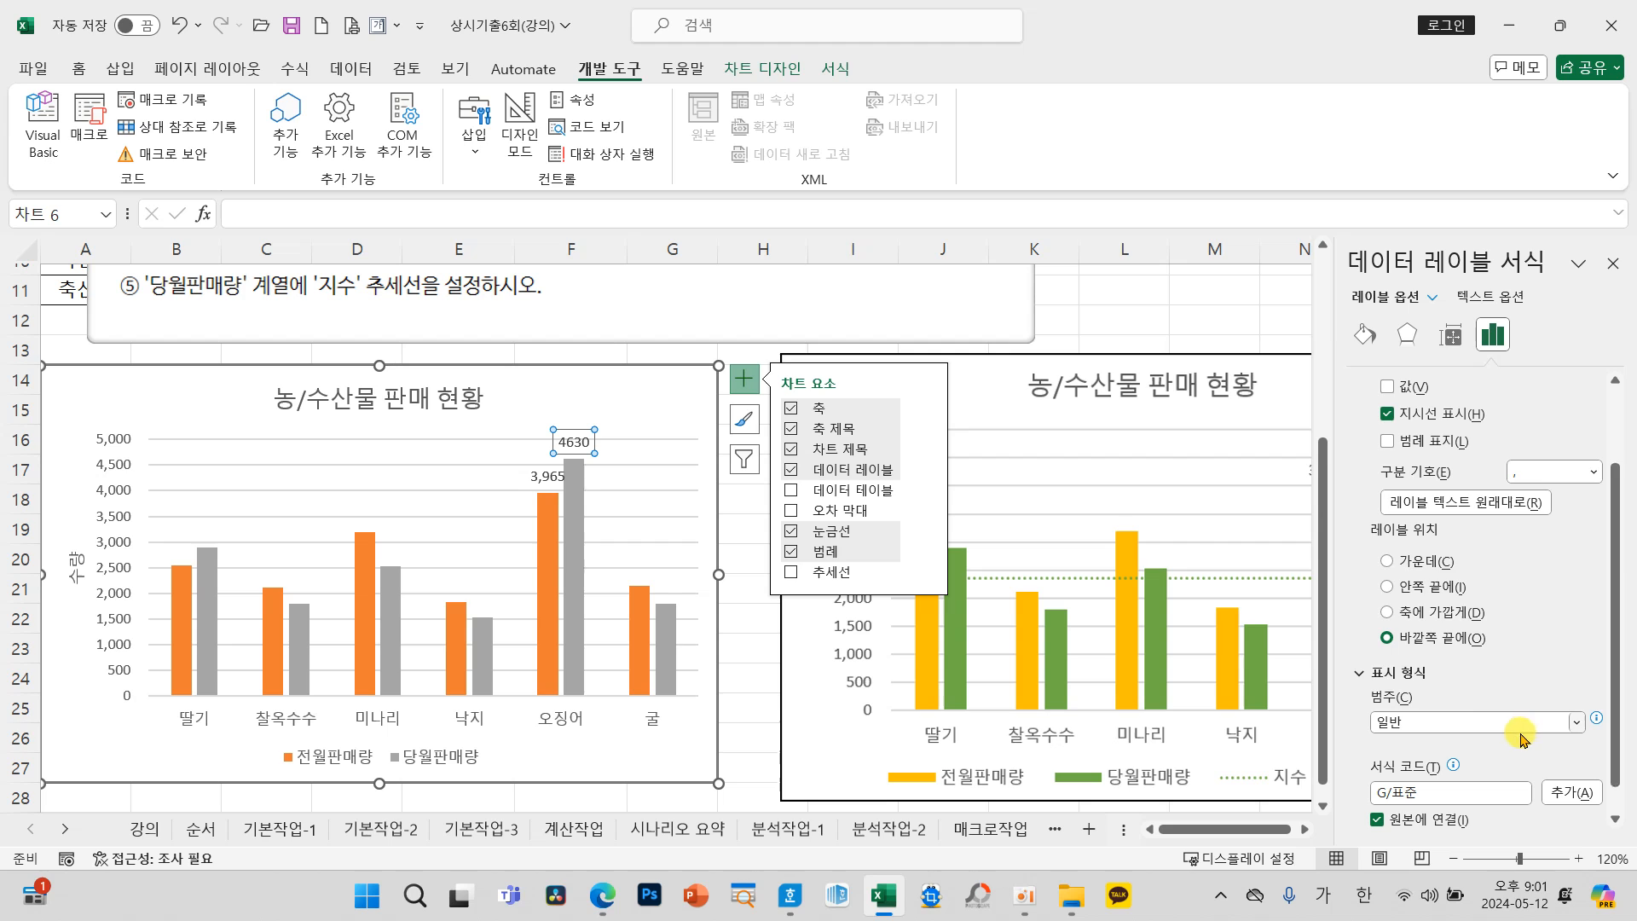
Step: Set the 당월판매량 series' 오징어 data label to the 숫자 number format category and close the formatting options
left_click(1436, 718)
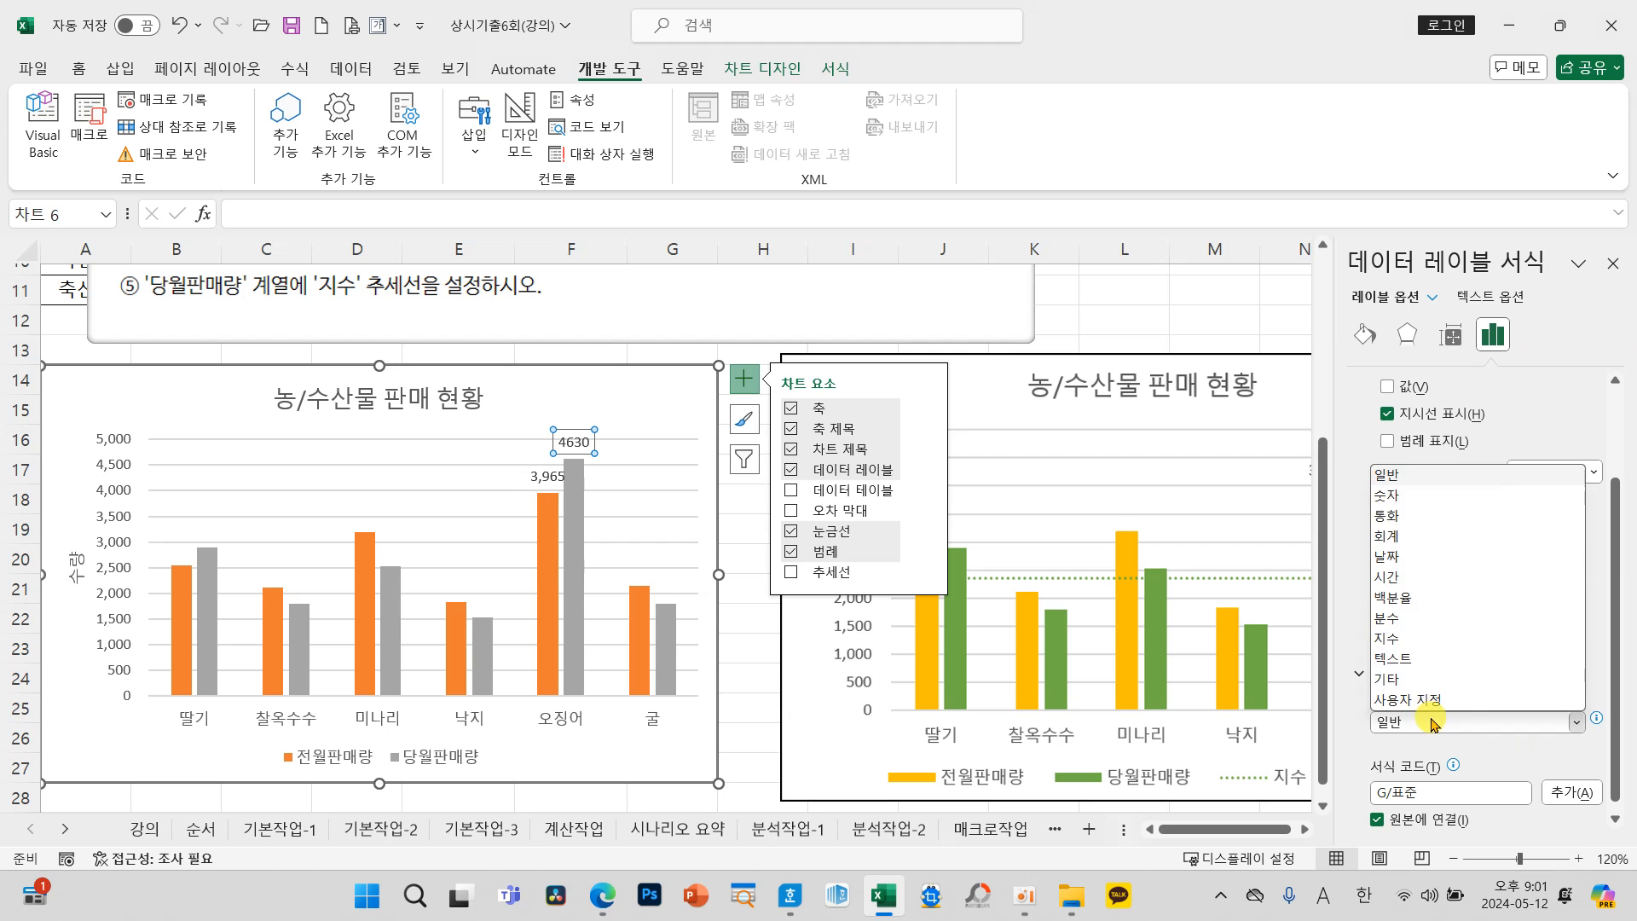
left_click(1397, 496)
left_click(759, 644)
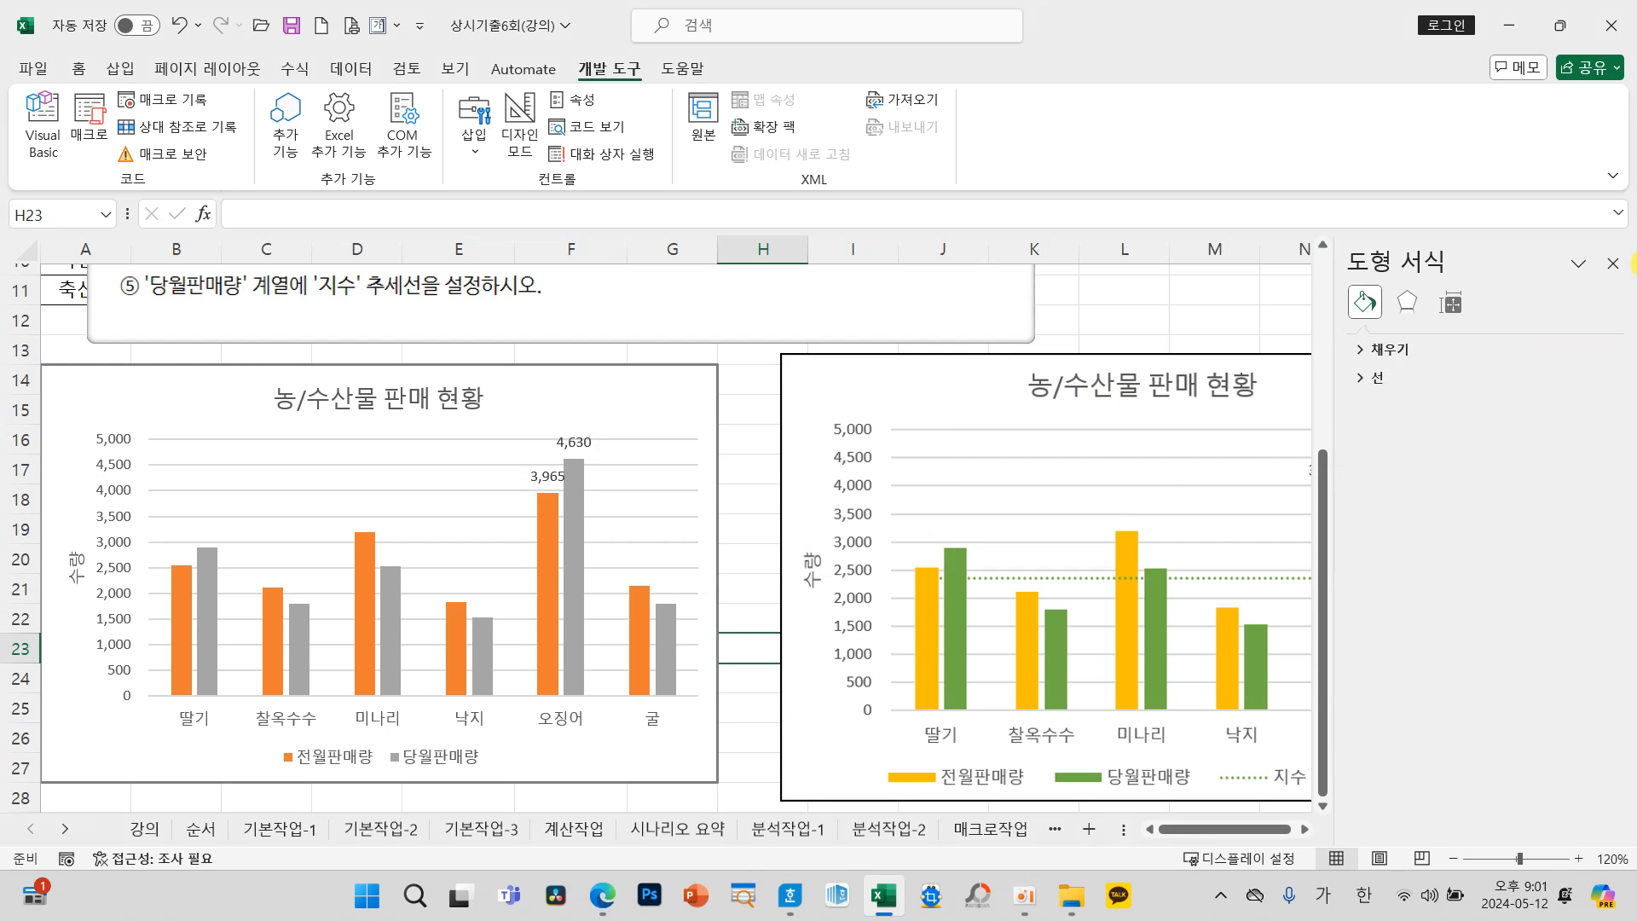
left_click(1613, 264)
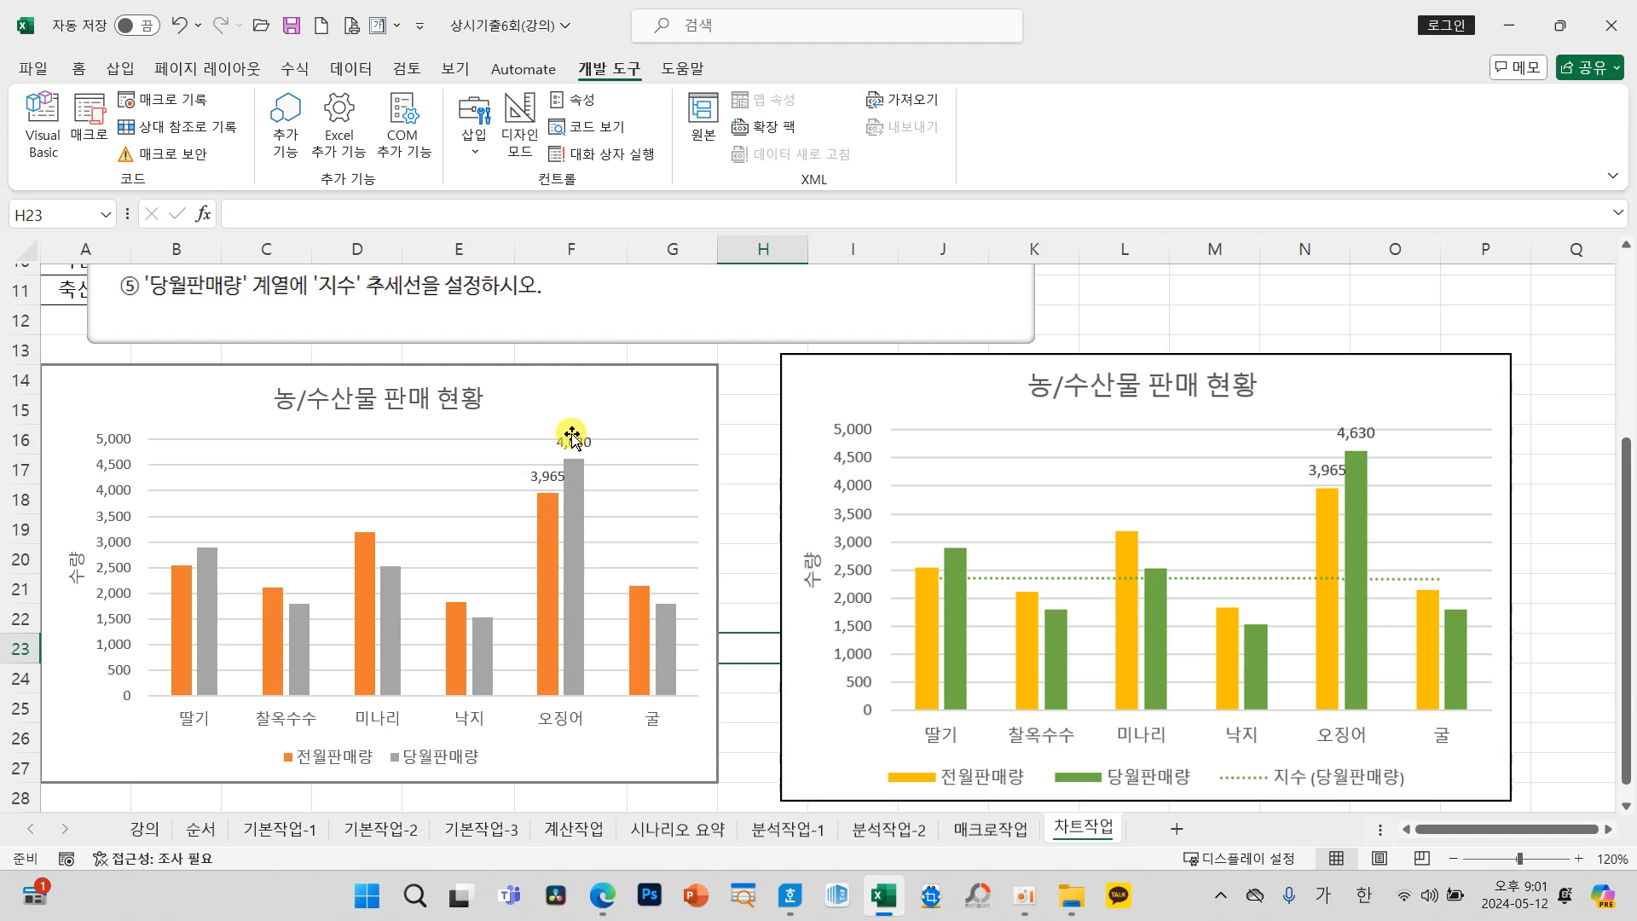
Step: Change the color palette of the 농/수산물 판매 현황 answer chart to 다양한 색상표 3
left_click(628, 404)
scroll(655, 527, "up", 1)
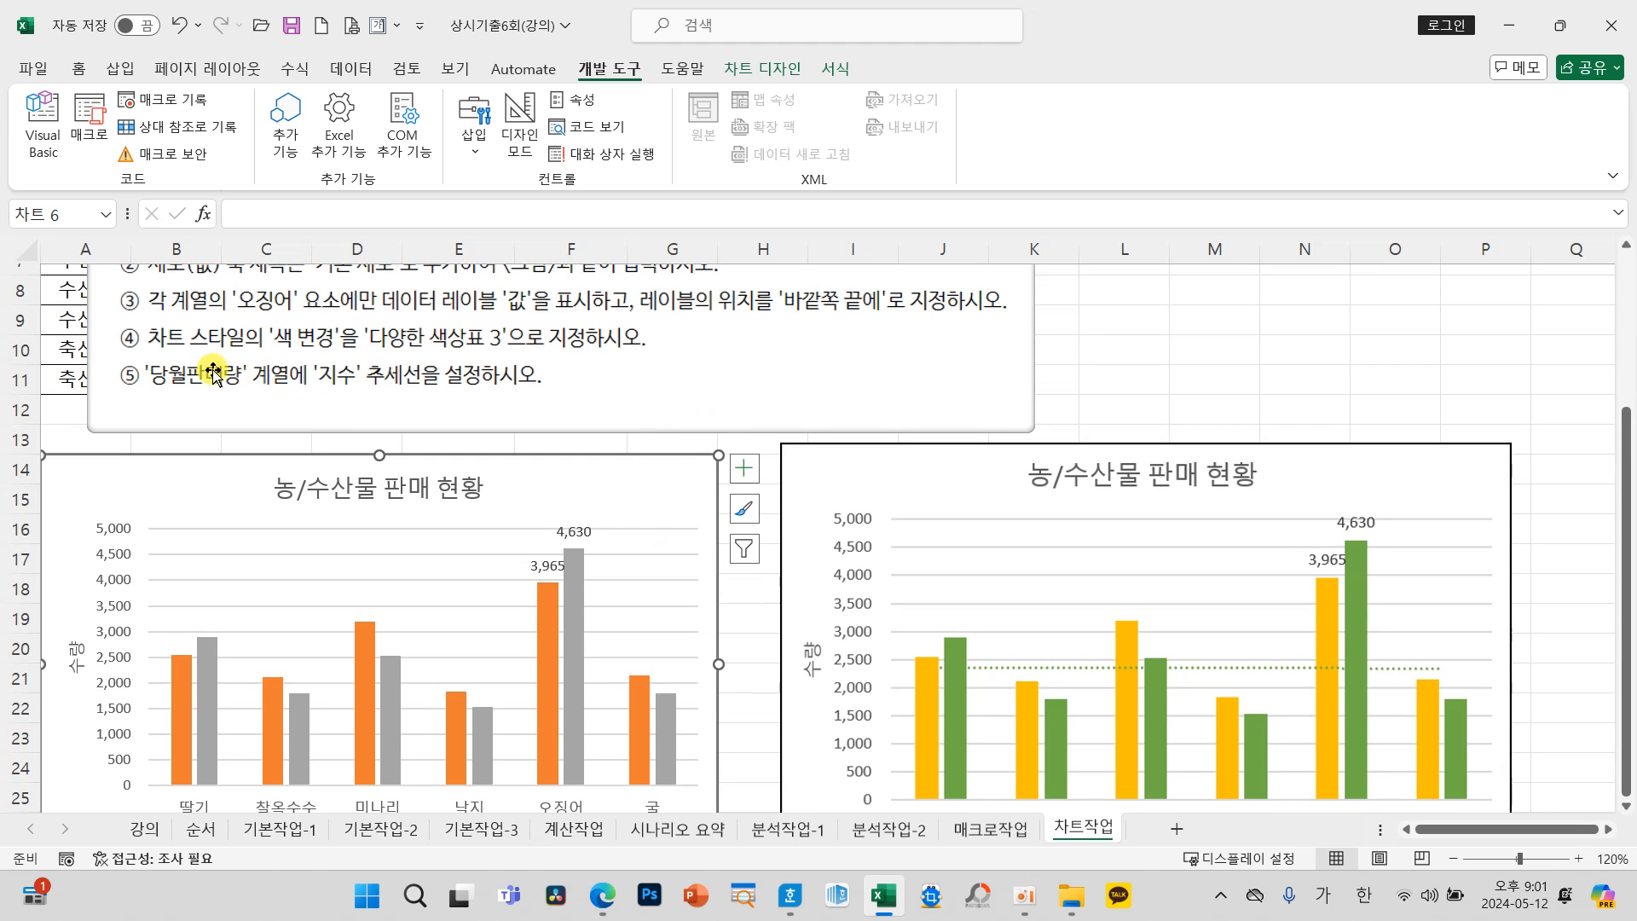
mouse_move(106, 314)
left_mouse_down()
mouse_move(452, 358)
mouse_move(687, 366)
mouse_move(674, 360)
left_mouse_up()
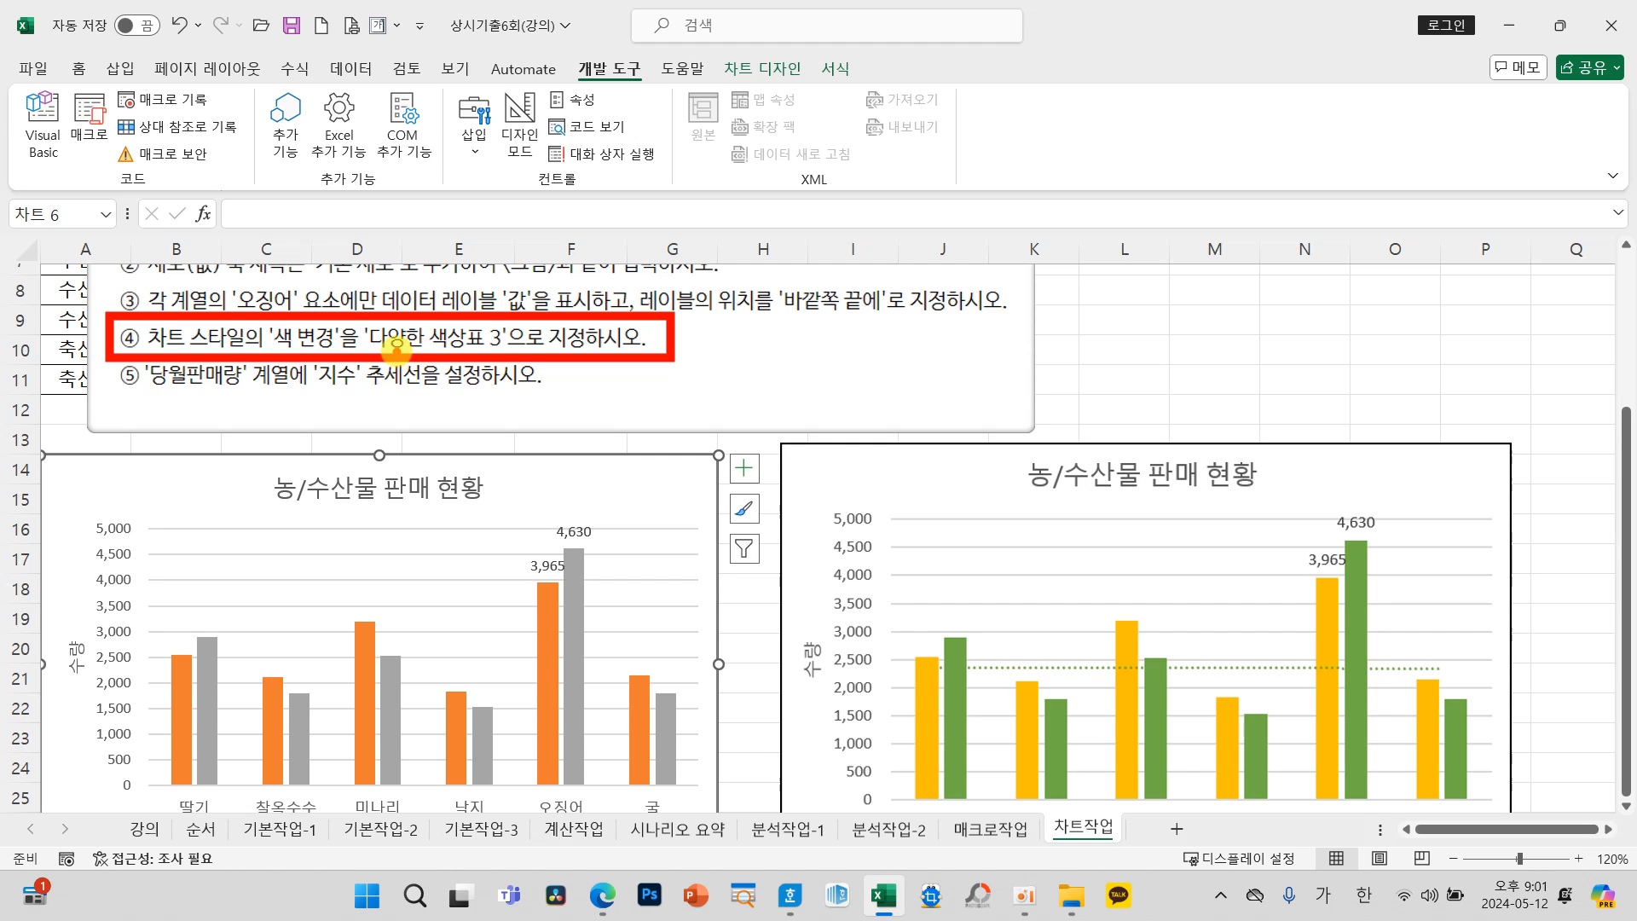
left_click_drag(408, 285, 480, 216)
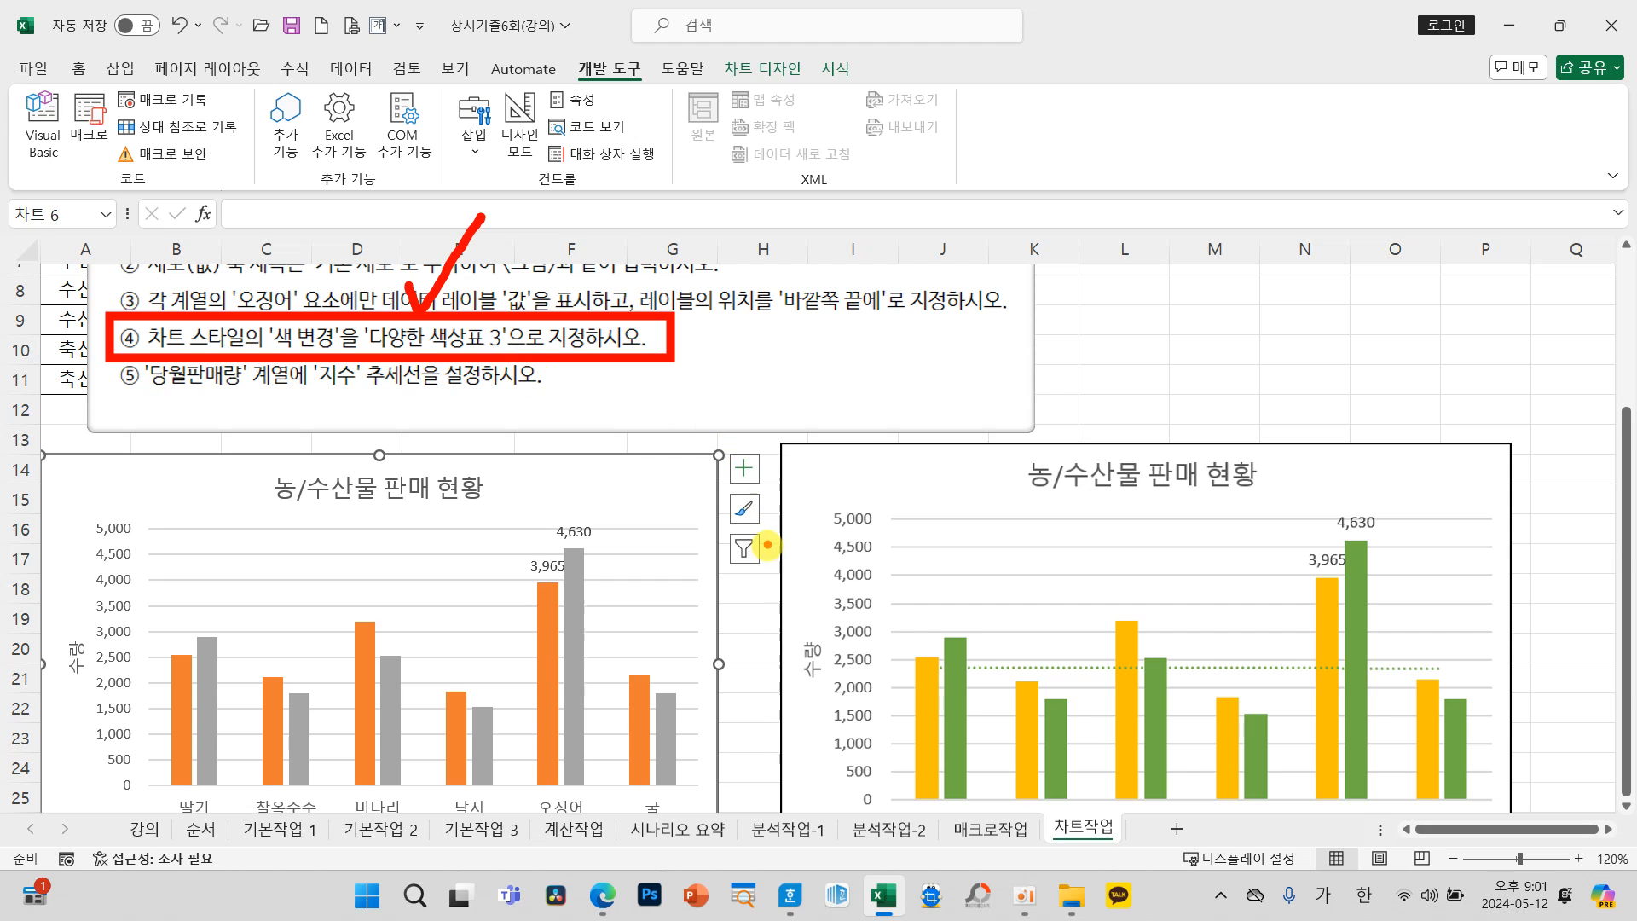
mouse_move(782, 529)
left_mouse_down()
mouse_move(693, 522)
mouse_move(795, 500)
left_mouse_up()
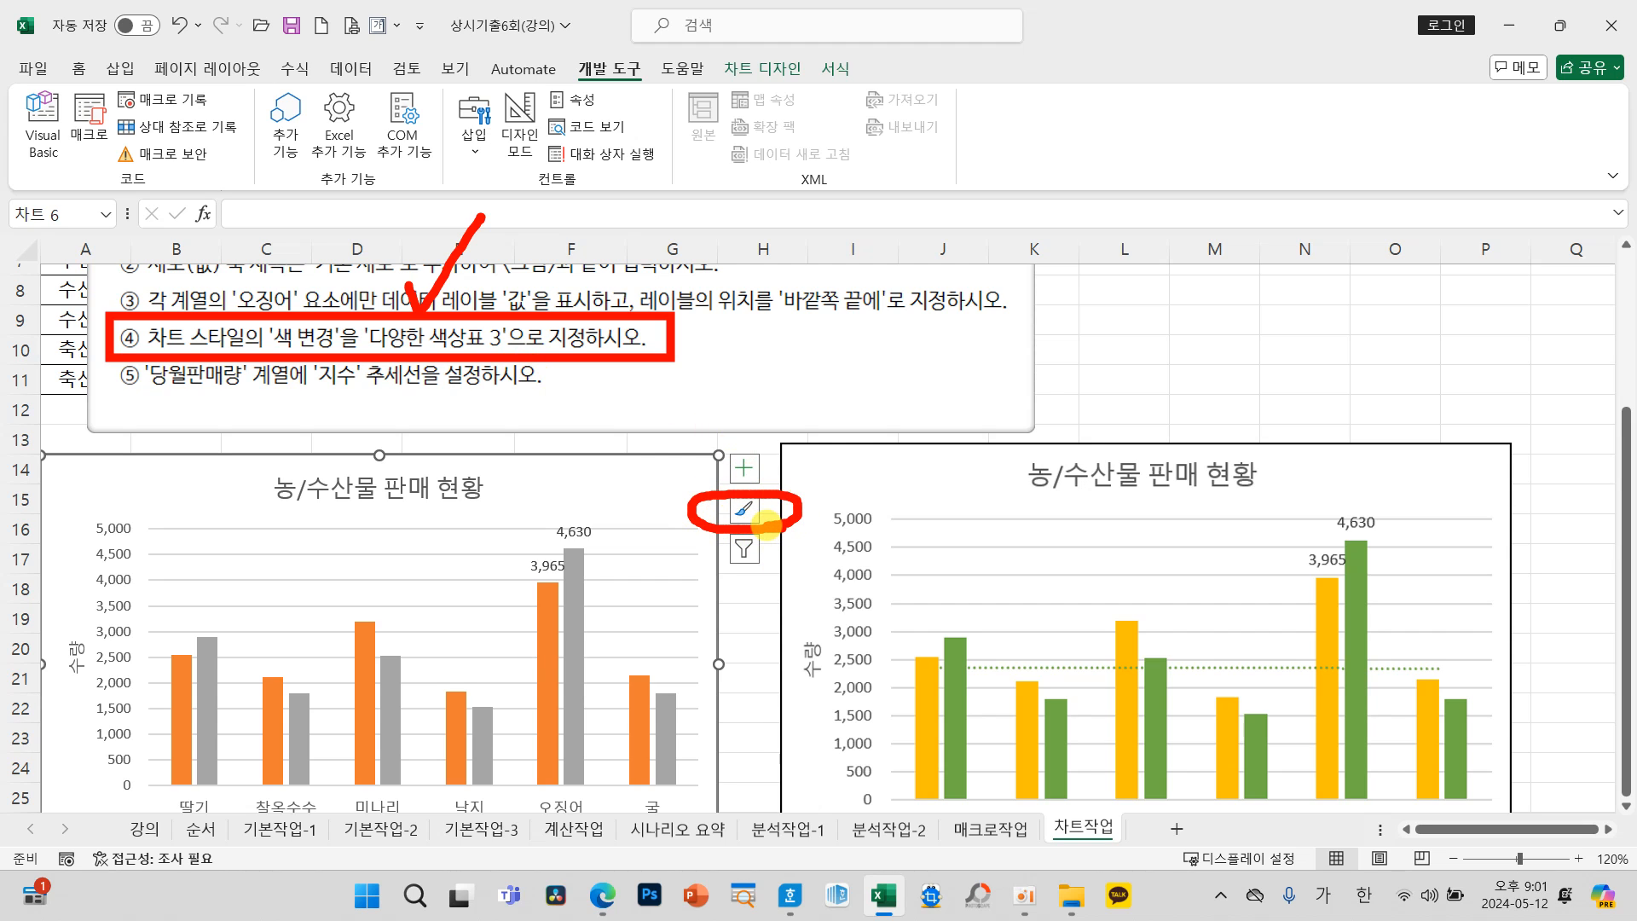
left_click(743, 510)
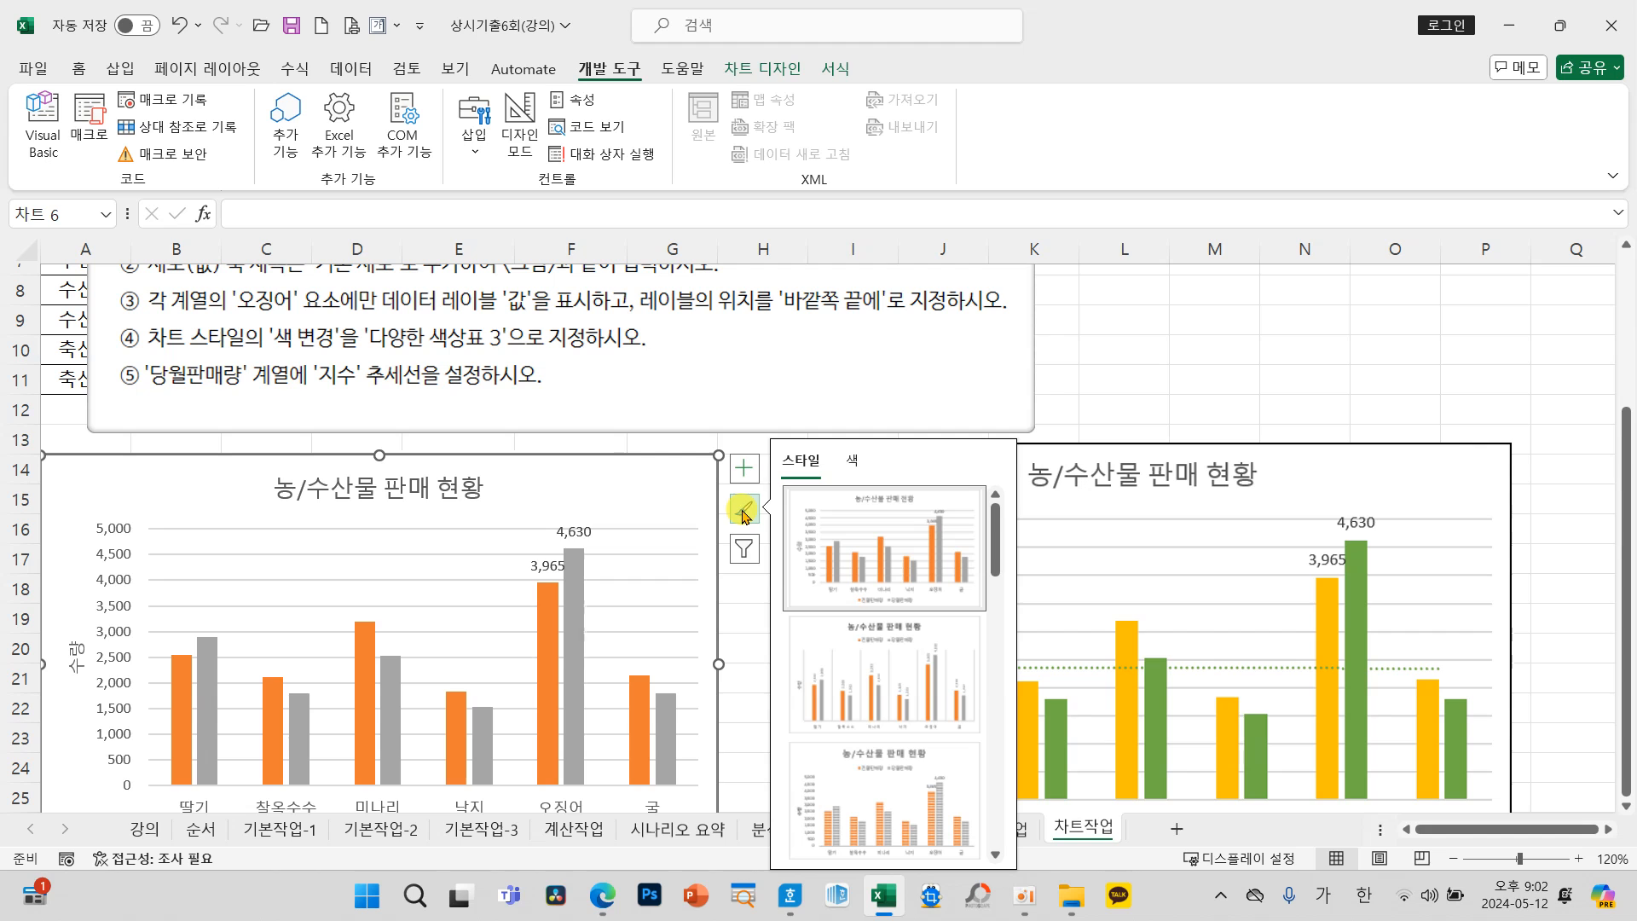
left_click(852, 460)
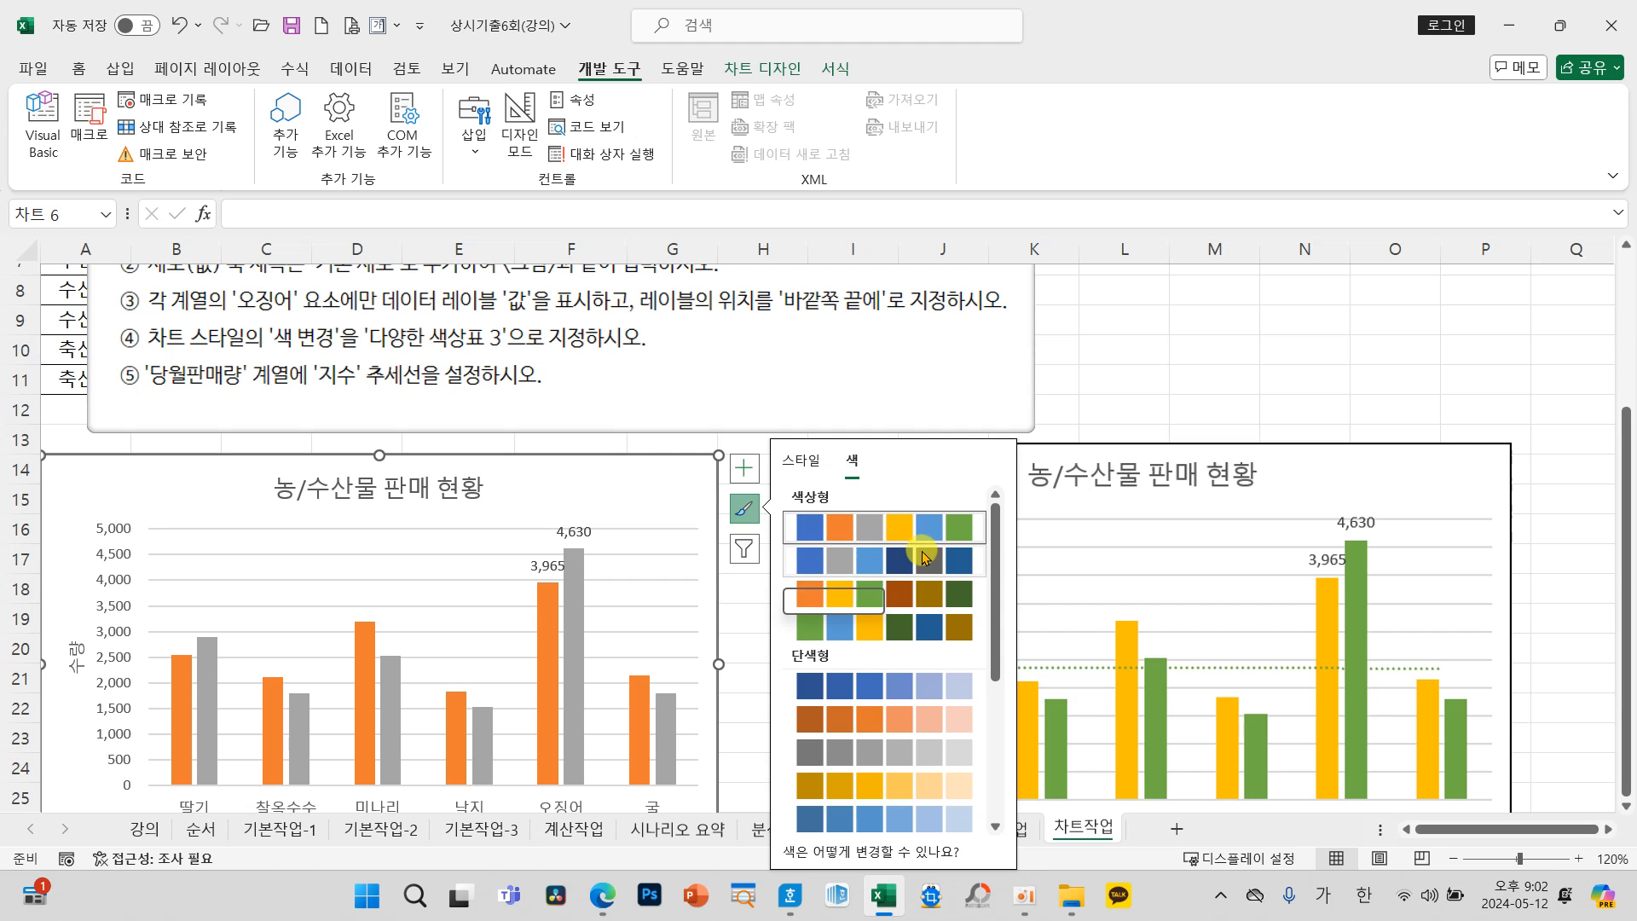
left_click(887, 592)
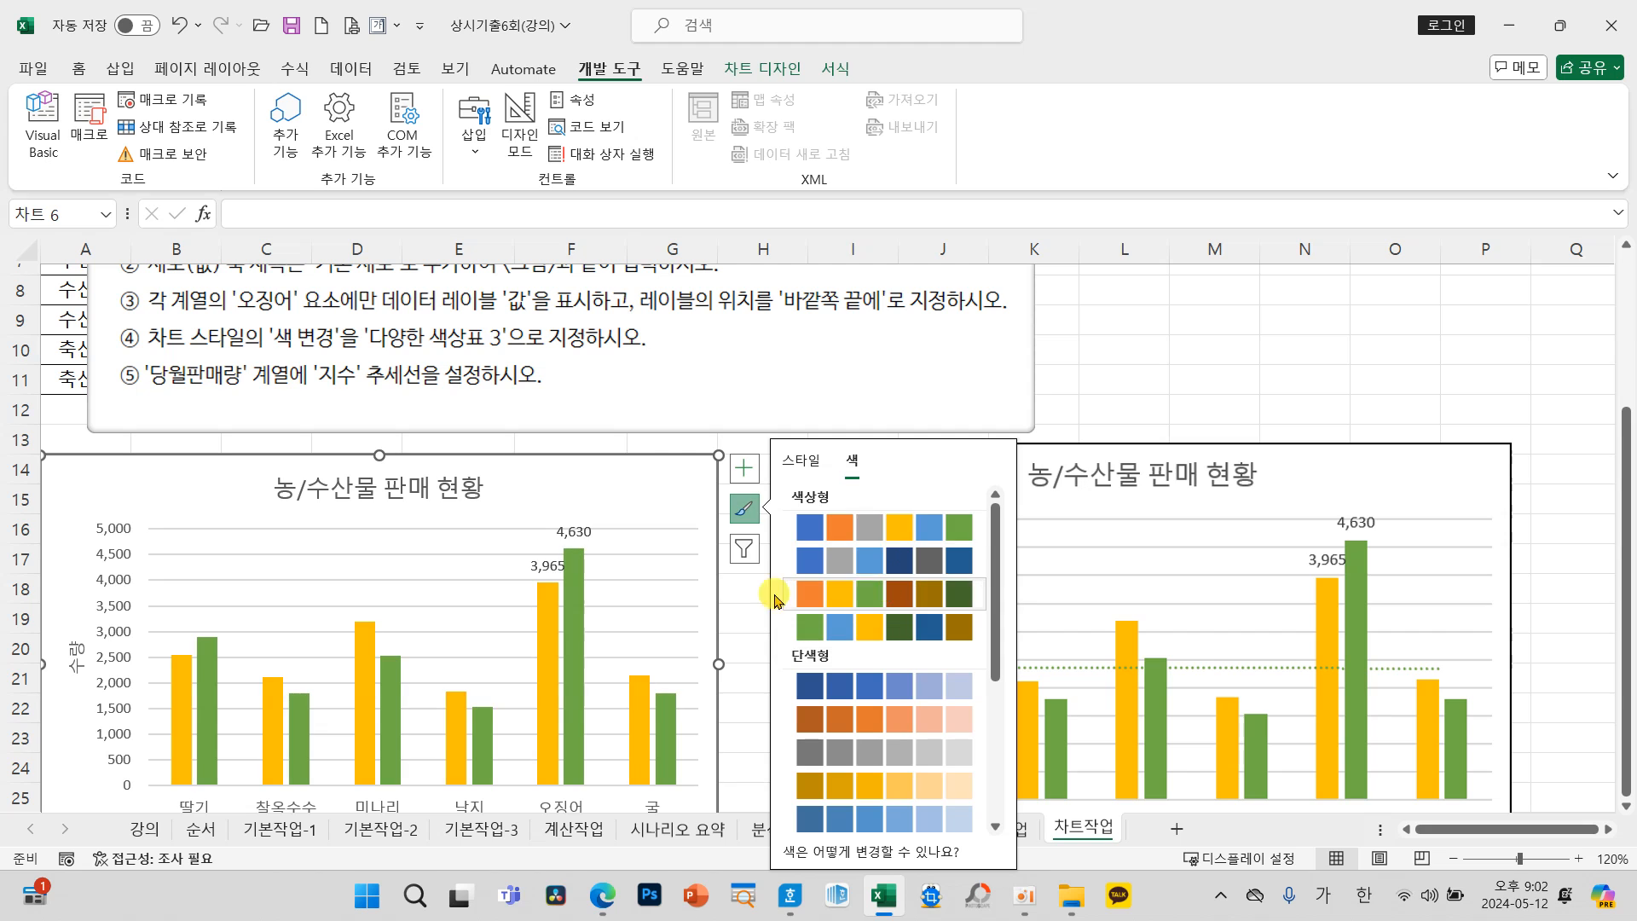
left_click(744, 600)
left_click(710, 509)
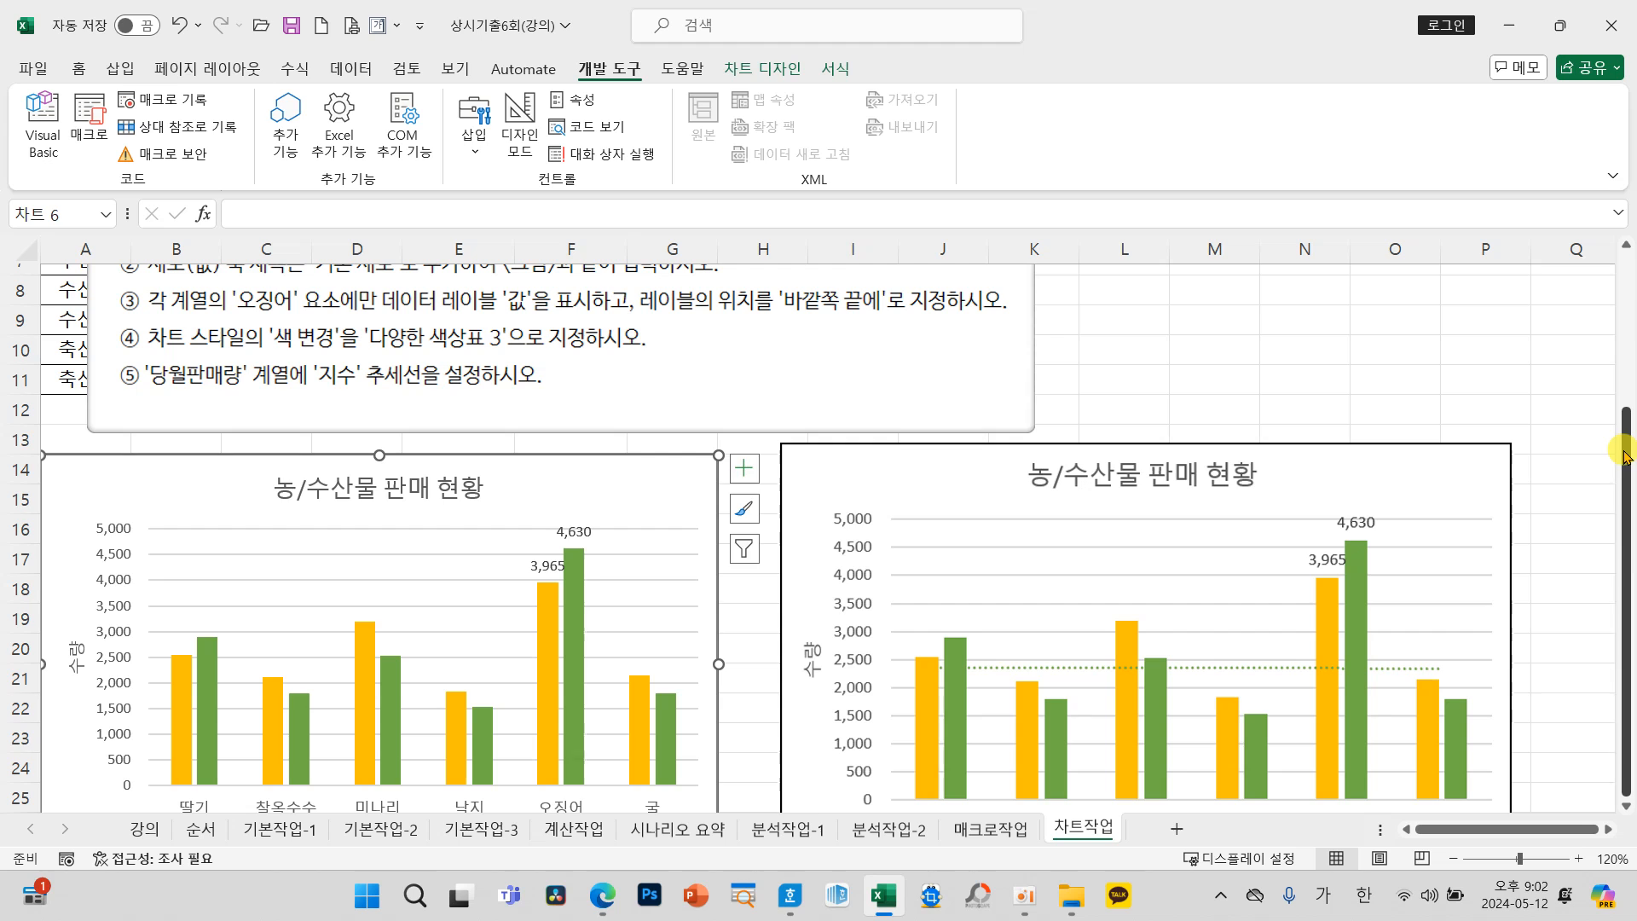
Step: Add a 지수 trendline to the chart's 당월판매량 series
scroll(646, 550, "down", 1)
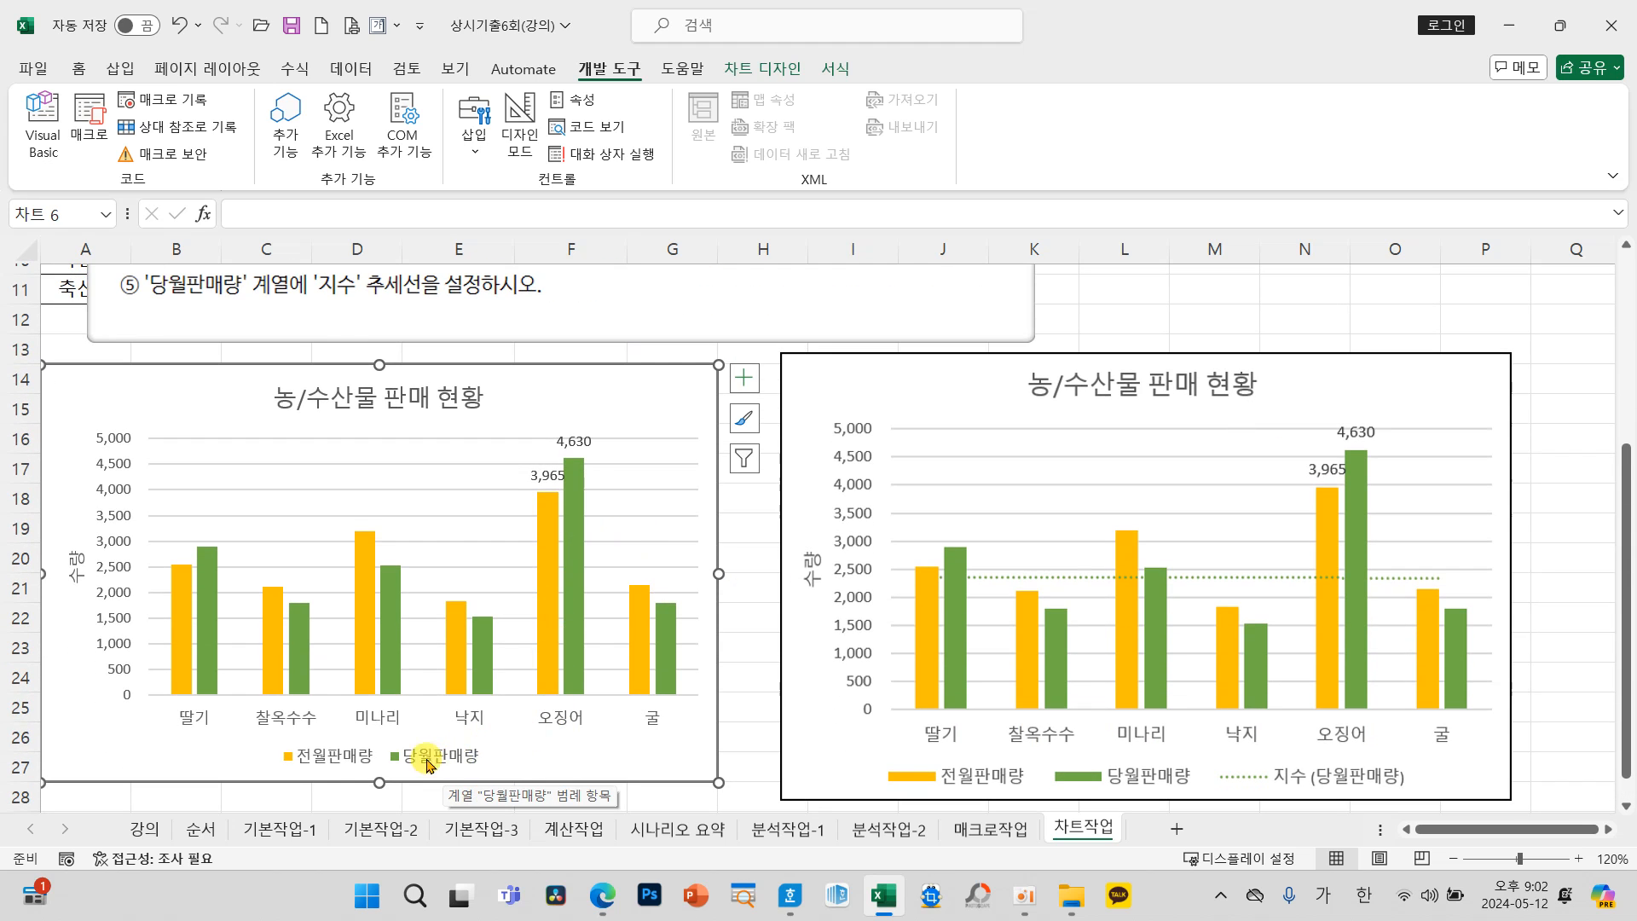
left_click(388, 674)
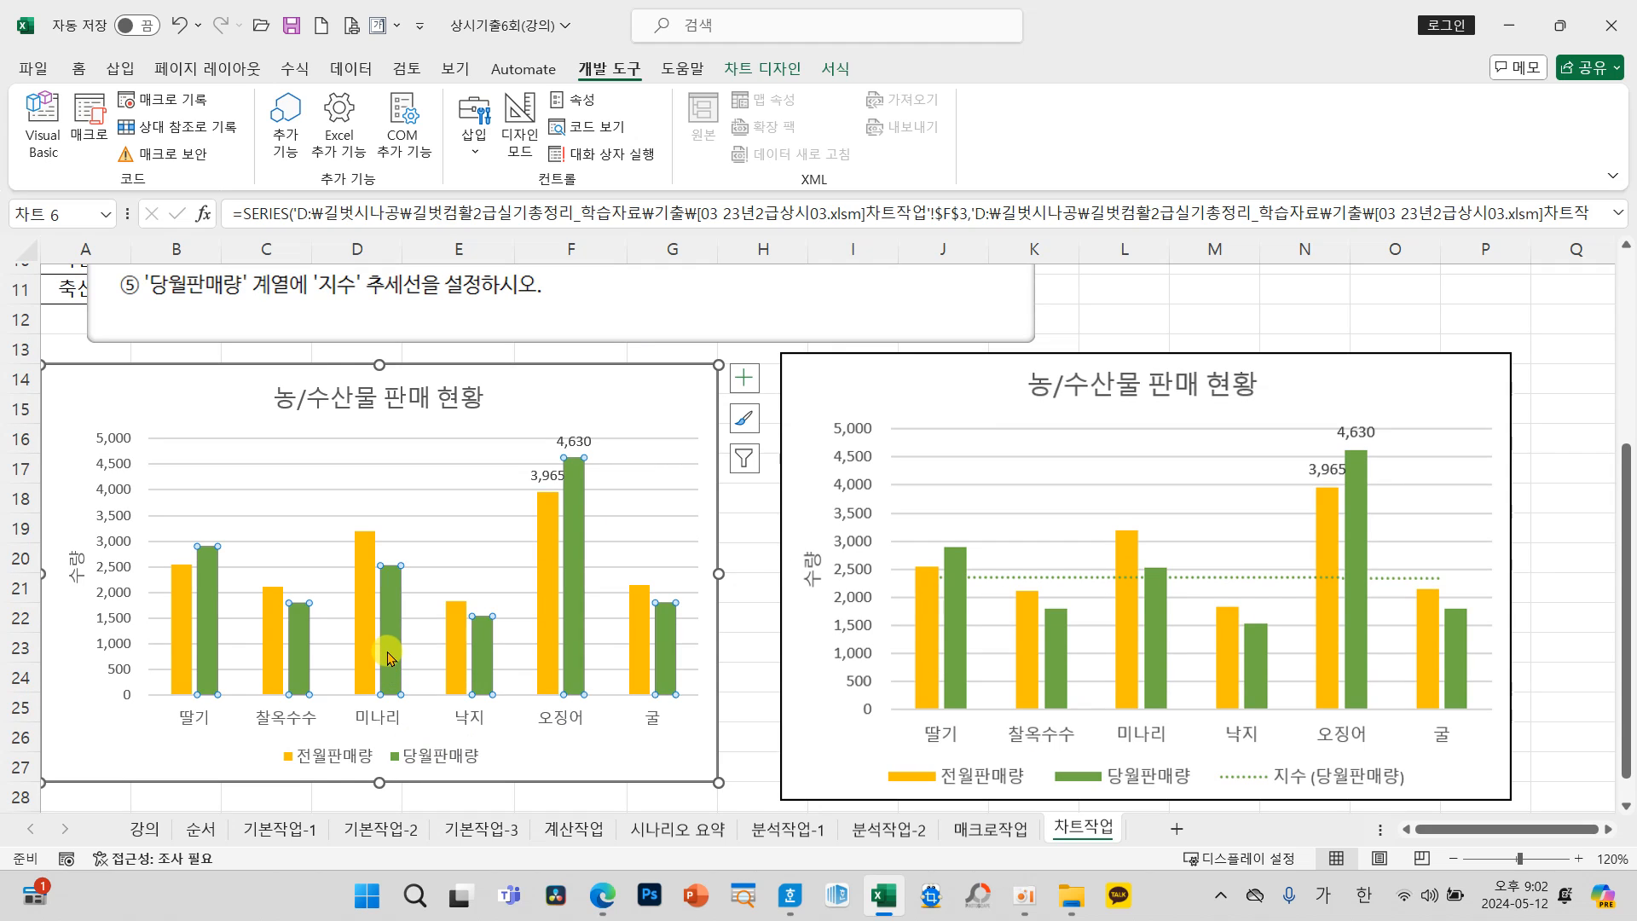
left_click(743, 378)
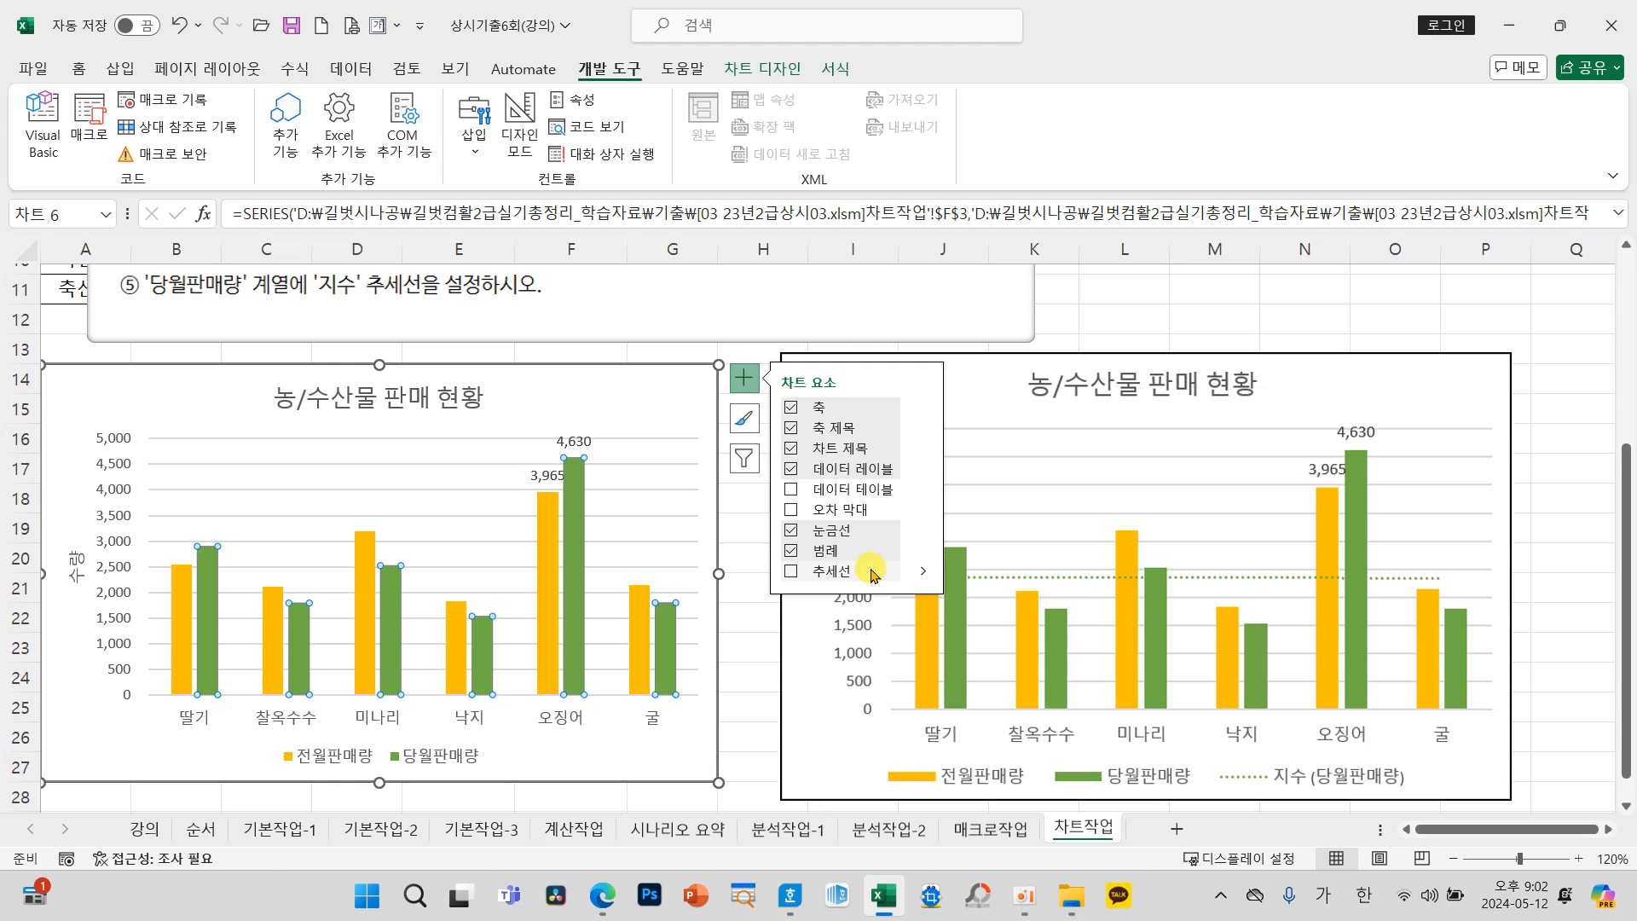
left_click(921, 573)
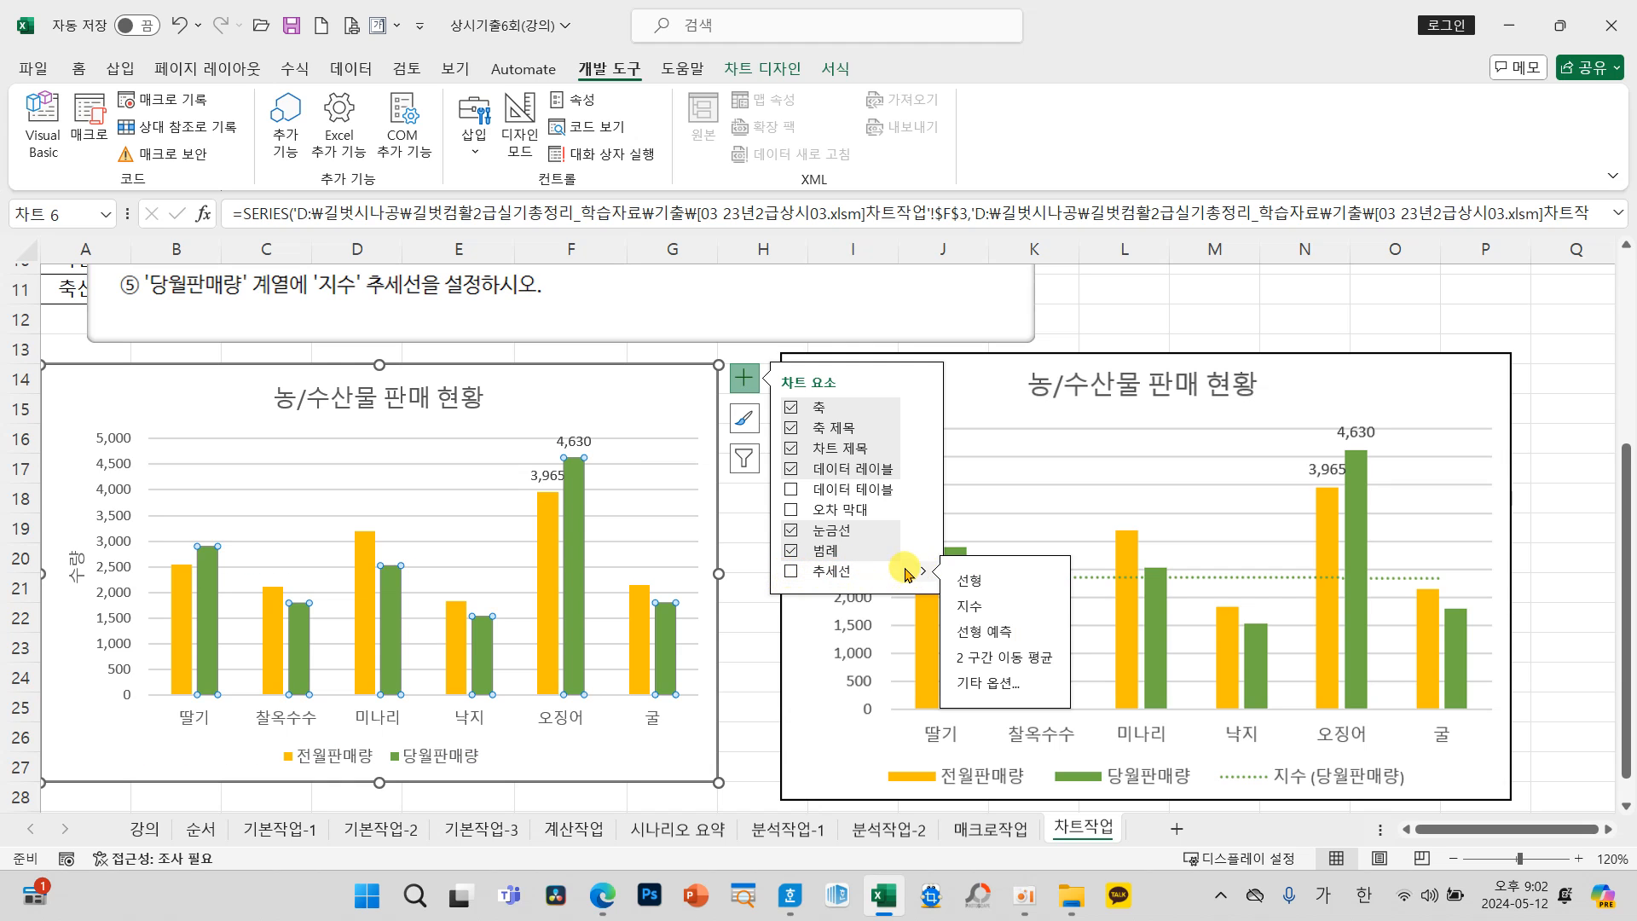
left_click(973, 608)
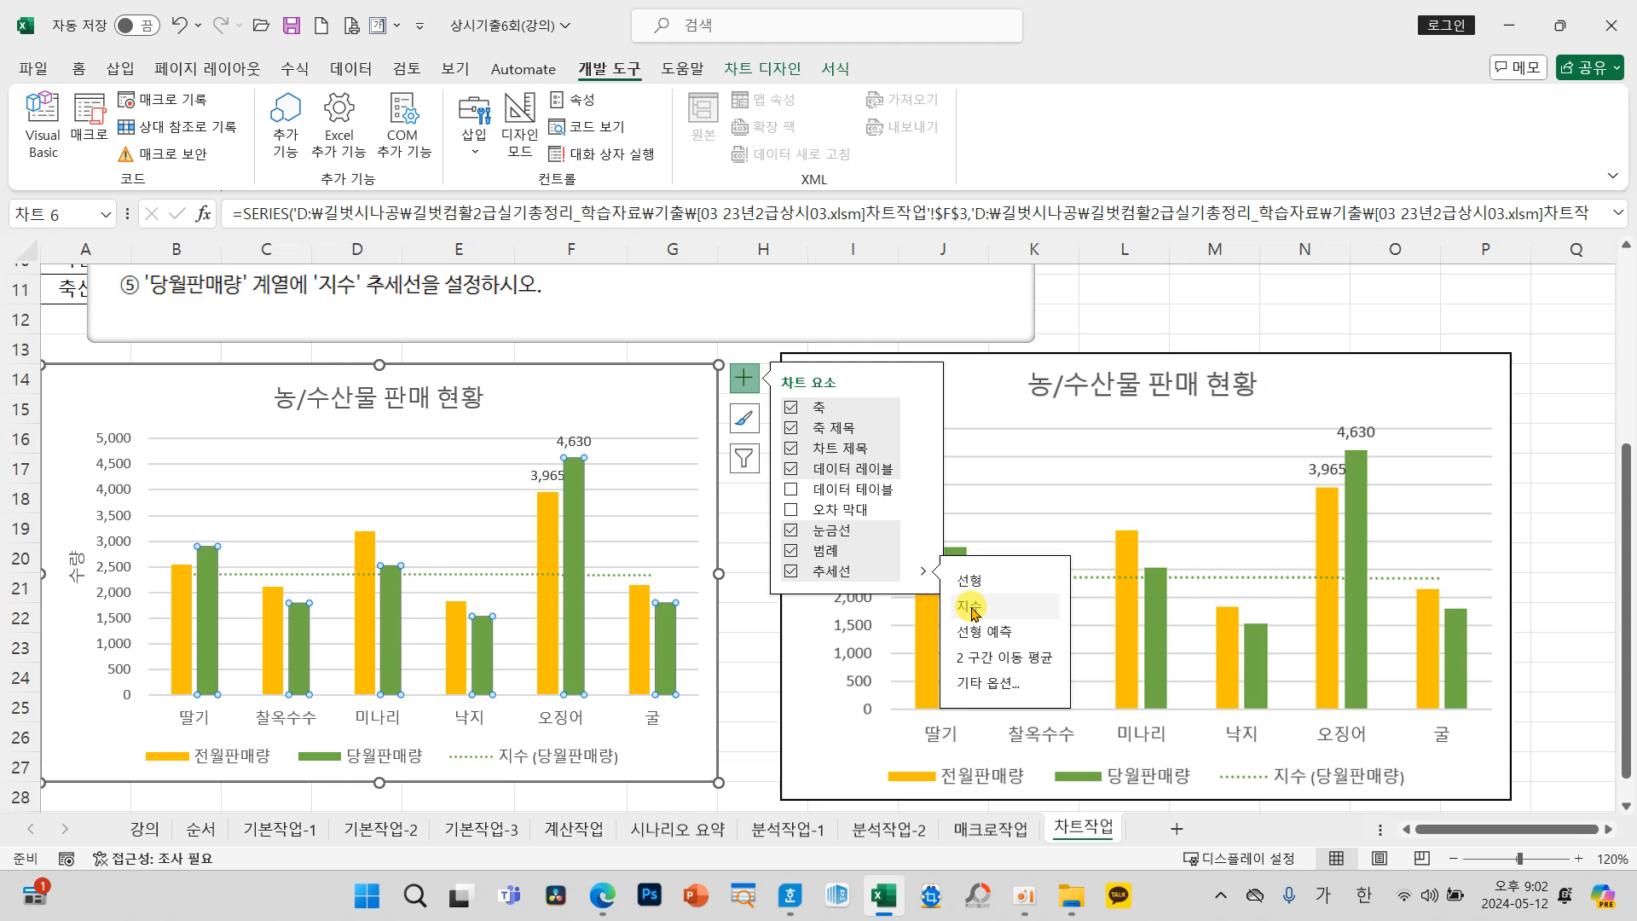
left_click(751, 646)
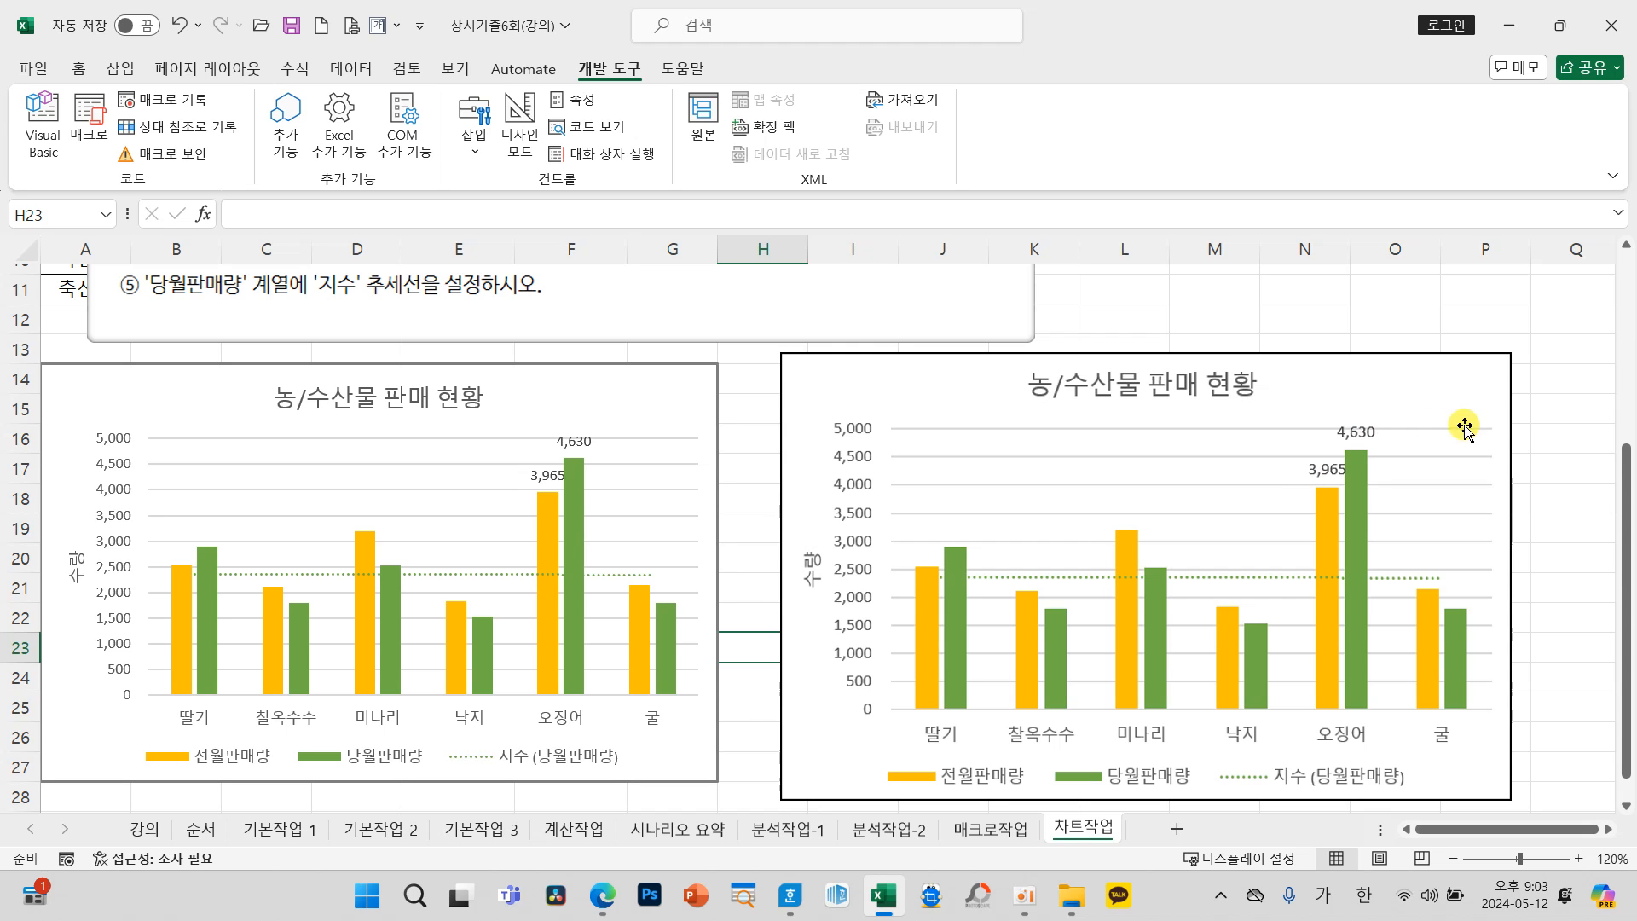
left_click(1557, 418)
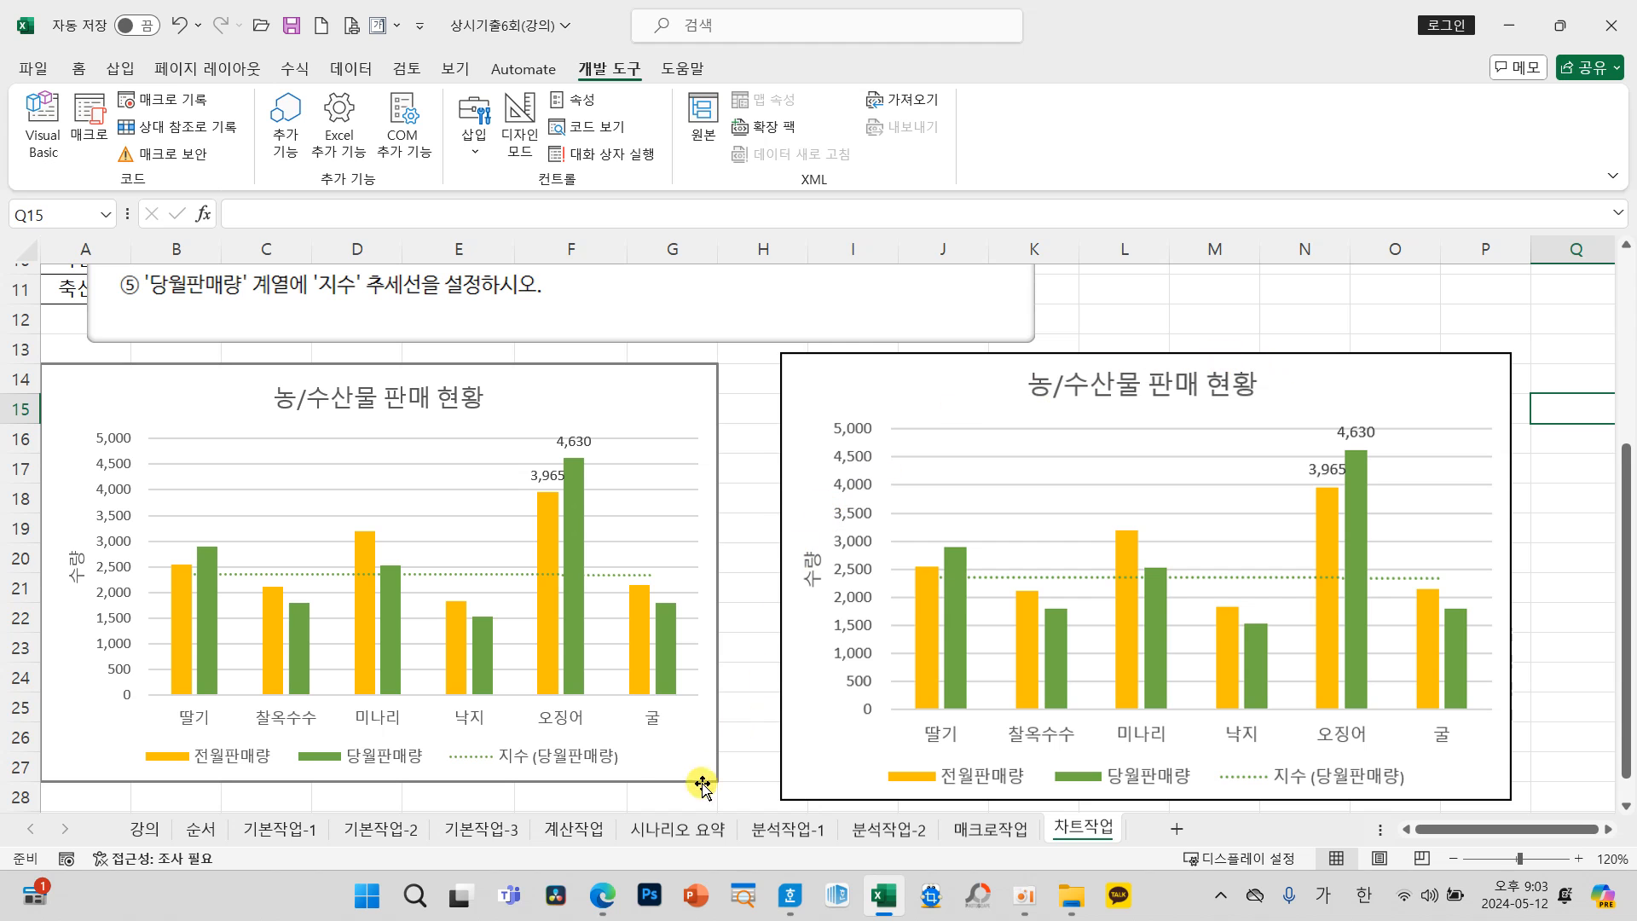
Step: Go to the 계산작업 sheet, move the instruction picture closer to 표1, and select cell D3
left_click(587, 832)
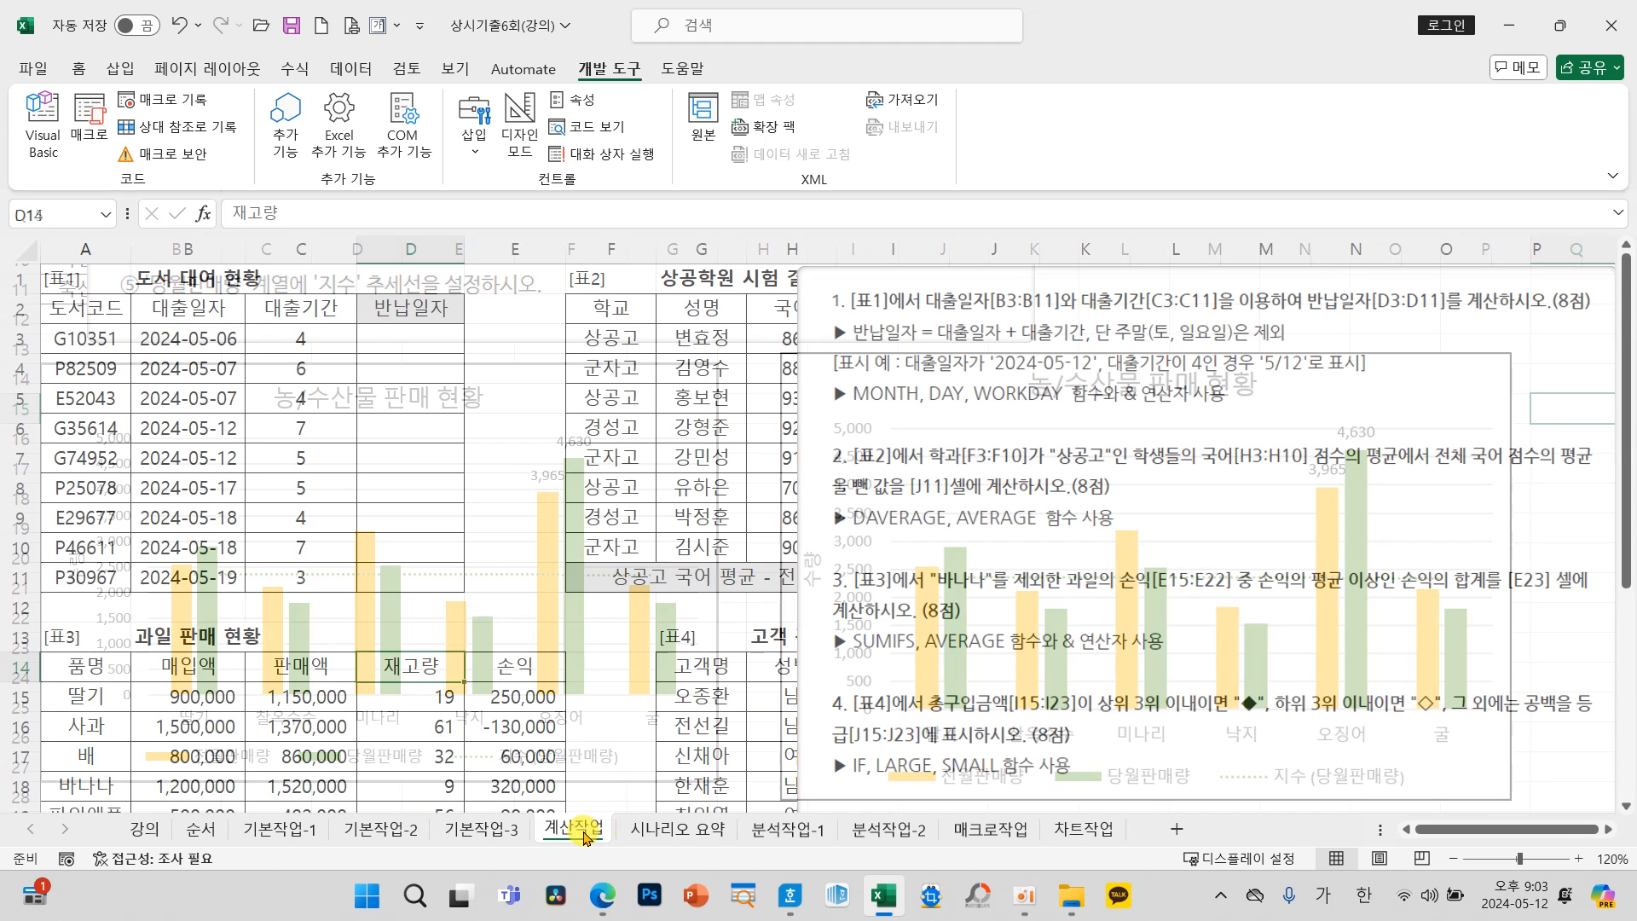
left_click_drag(952, 516, 771, 515)
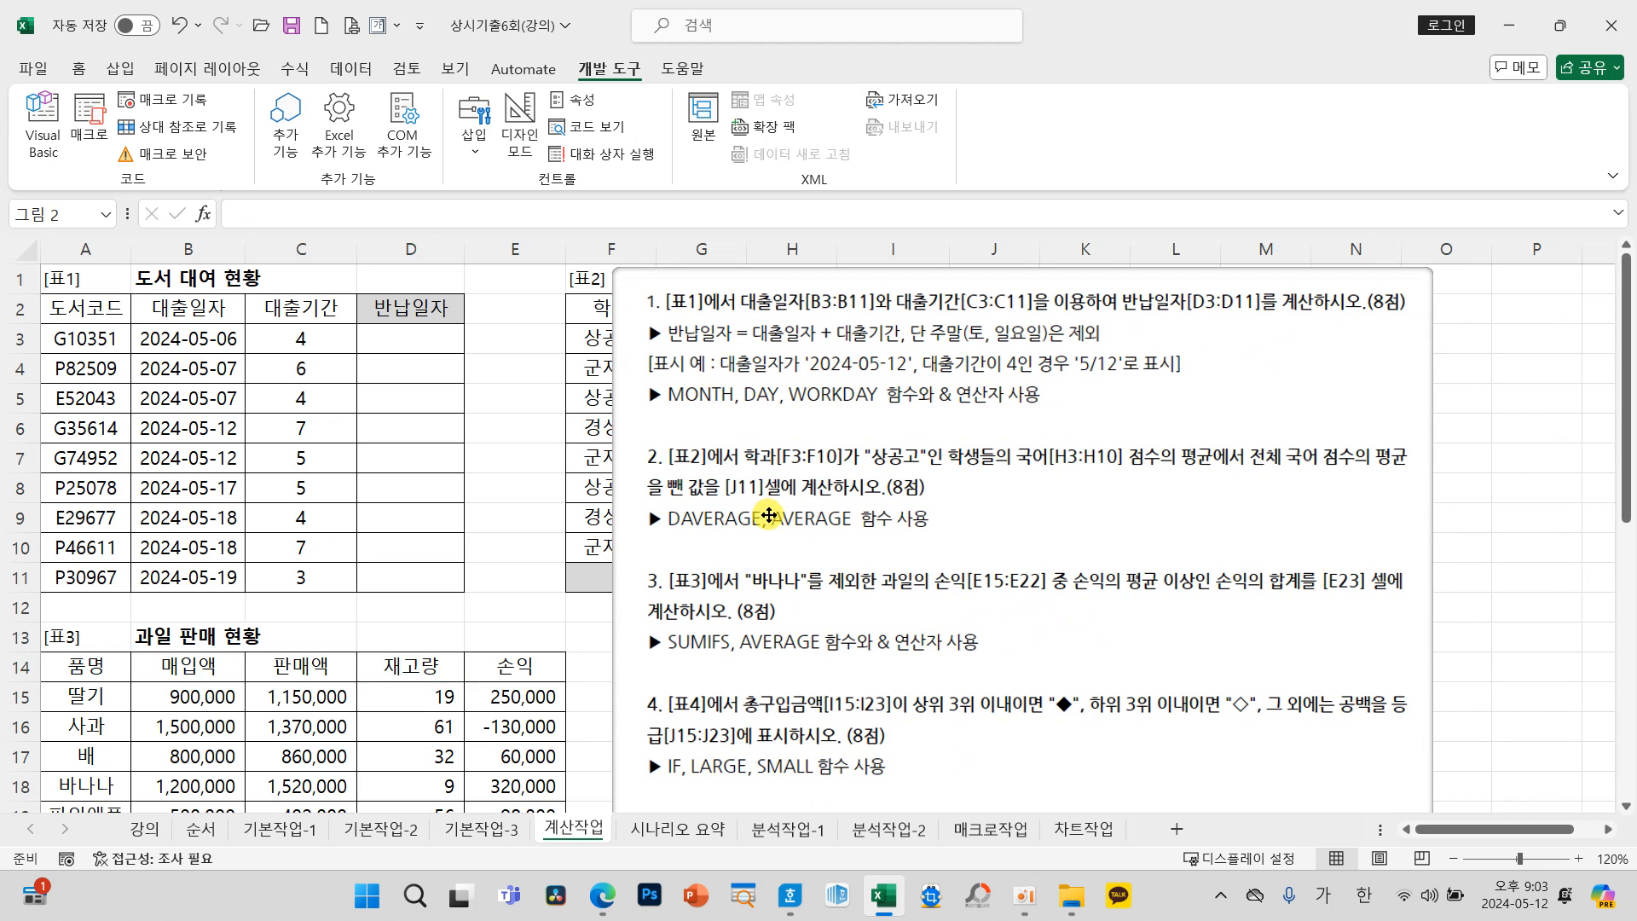
left_click(523, 477)
left_click(439, 341)
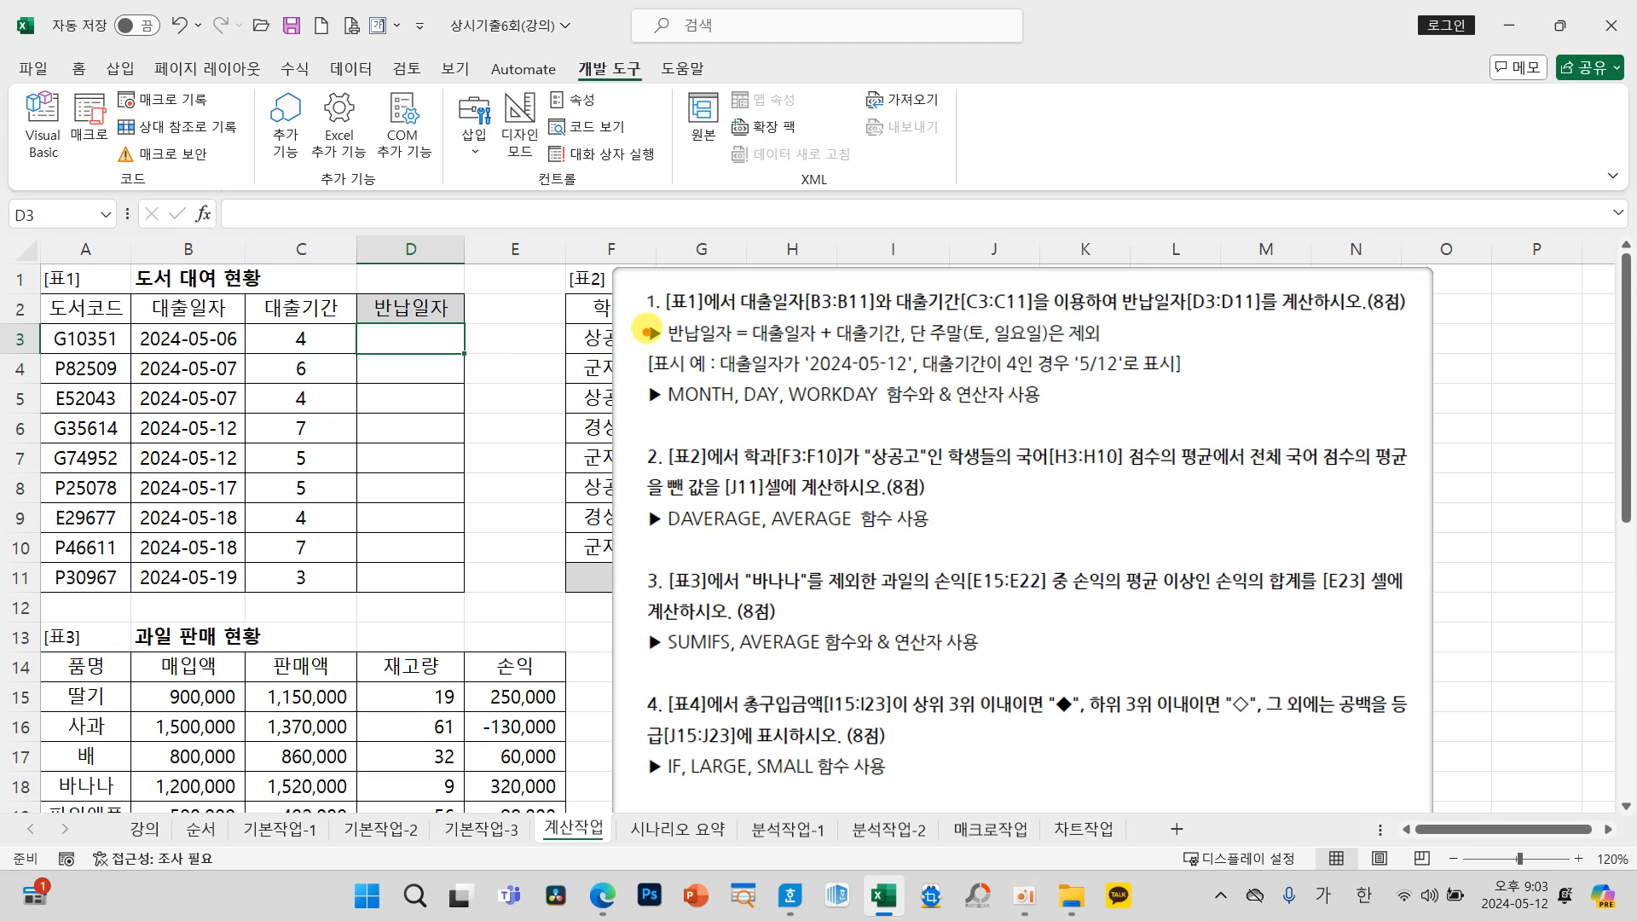
Step: Examine the 표1 task's 반납일자 rule, its weekend exclusion, and the required MONTH, DAY and WORKDAY functions
mouse_move(645, 310)
left_mouse_down()
mouse_move(1005, 354)
mouse_move(1167, 362)
mouse_move(1164, 348)
left_mouse_up()
mouse_move(185, 314)
left_mouse_down()
mouse_move(196, 331)
mouse_move(221, 271)
mouse_move(309, 339)
mouse_move(354, 280)
left_mouse_up()
mouse_move(226, 338)
left_mouse_down()
mouse_move(283, 339)
mouse_move(255, 359)
left_mouse_up()
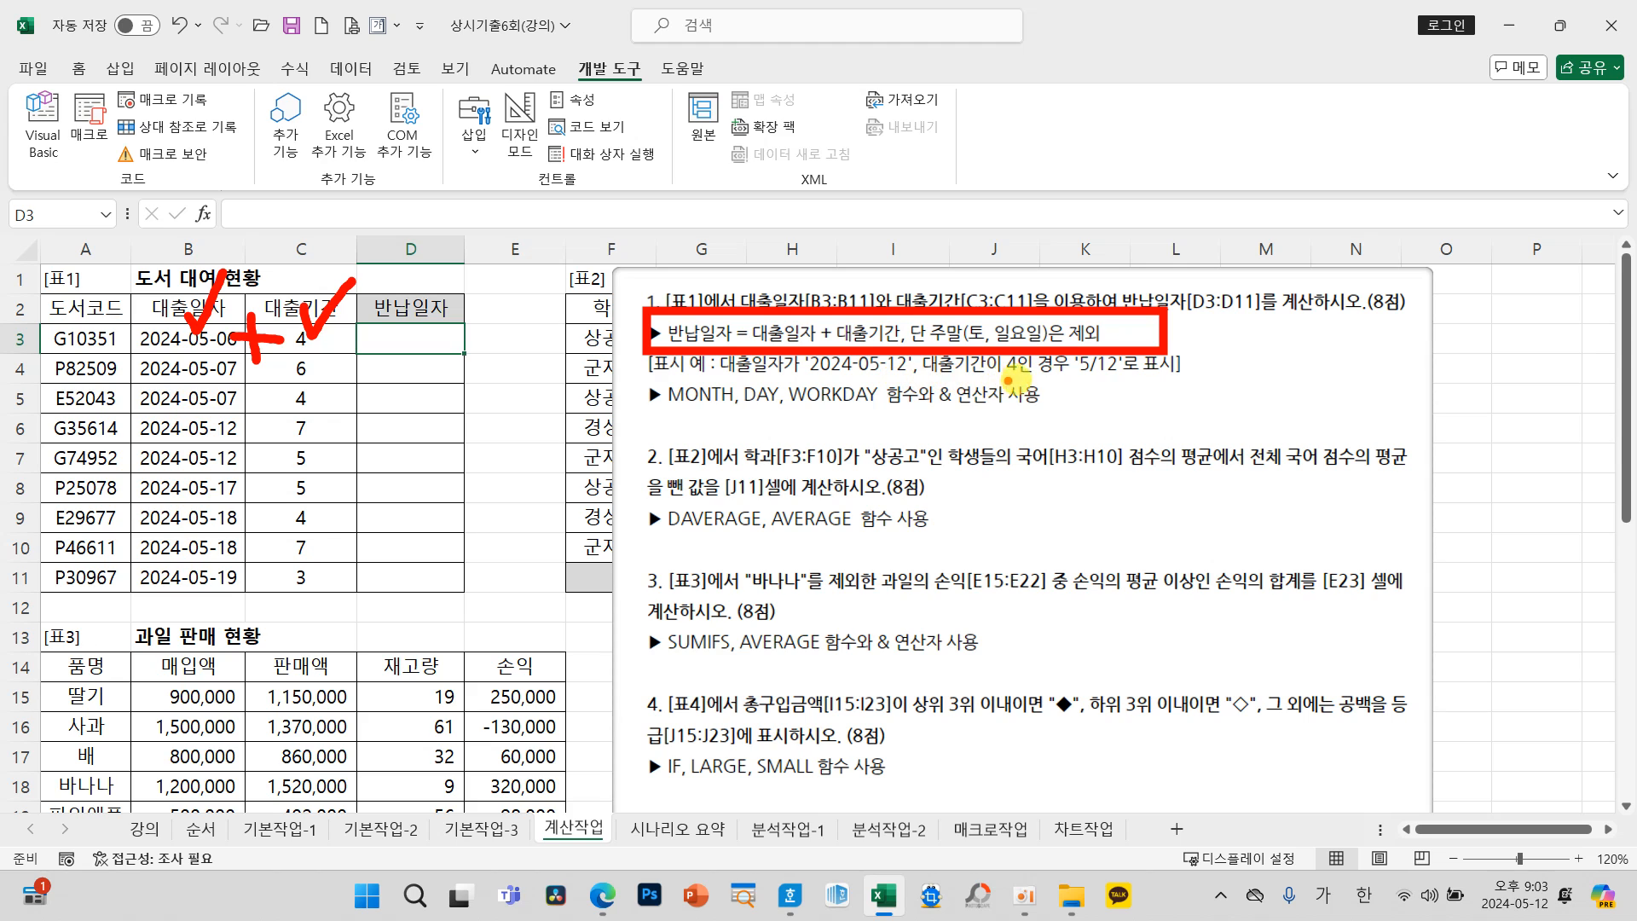
left_click_drag(1071, 383, 1128, 387)
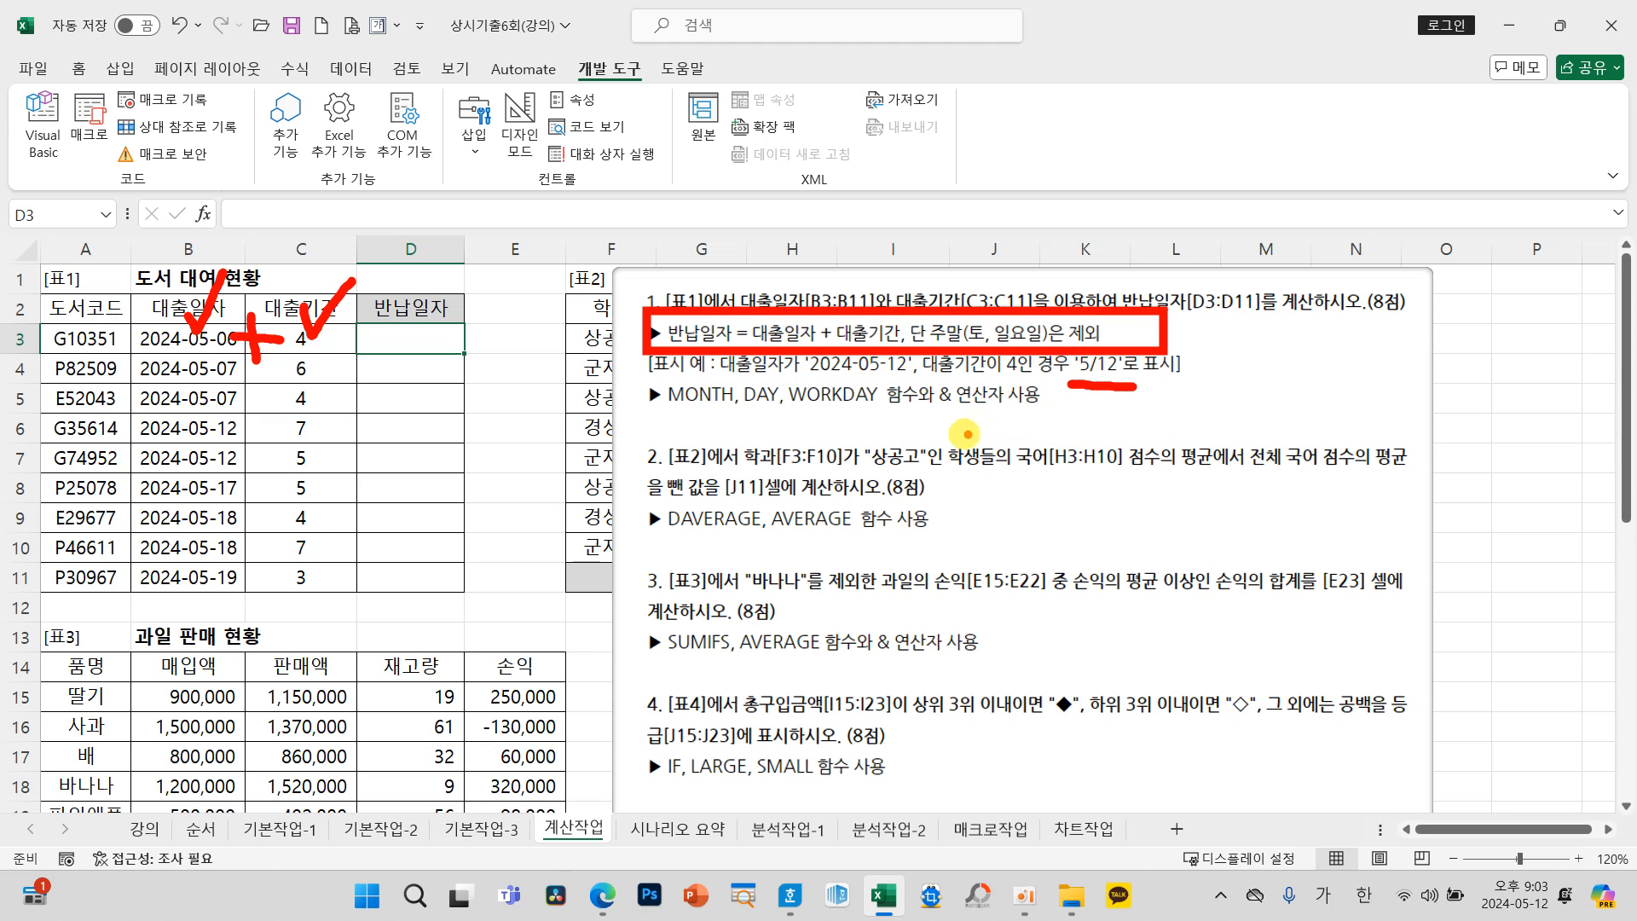
mouse_move(963, 417)
left_mouse_down()
mouse_move(905, 379)
mouse_move(981, 400)
mouse_move(971, 428)
left_mouse_up()
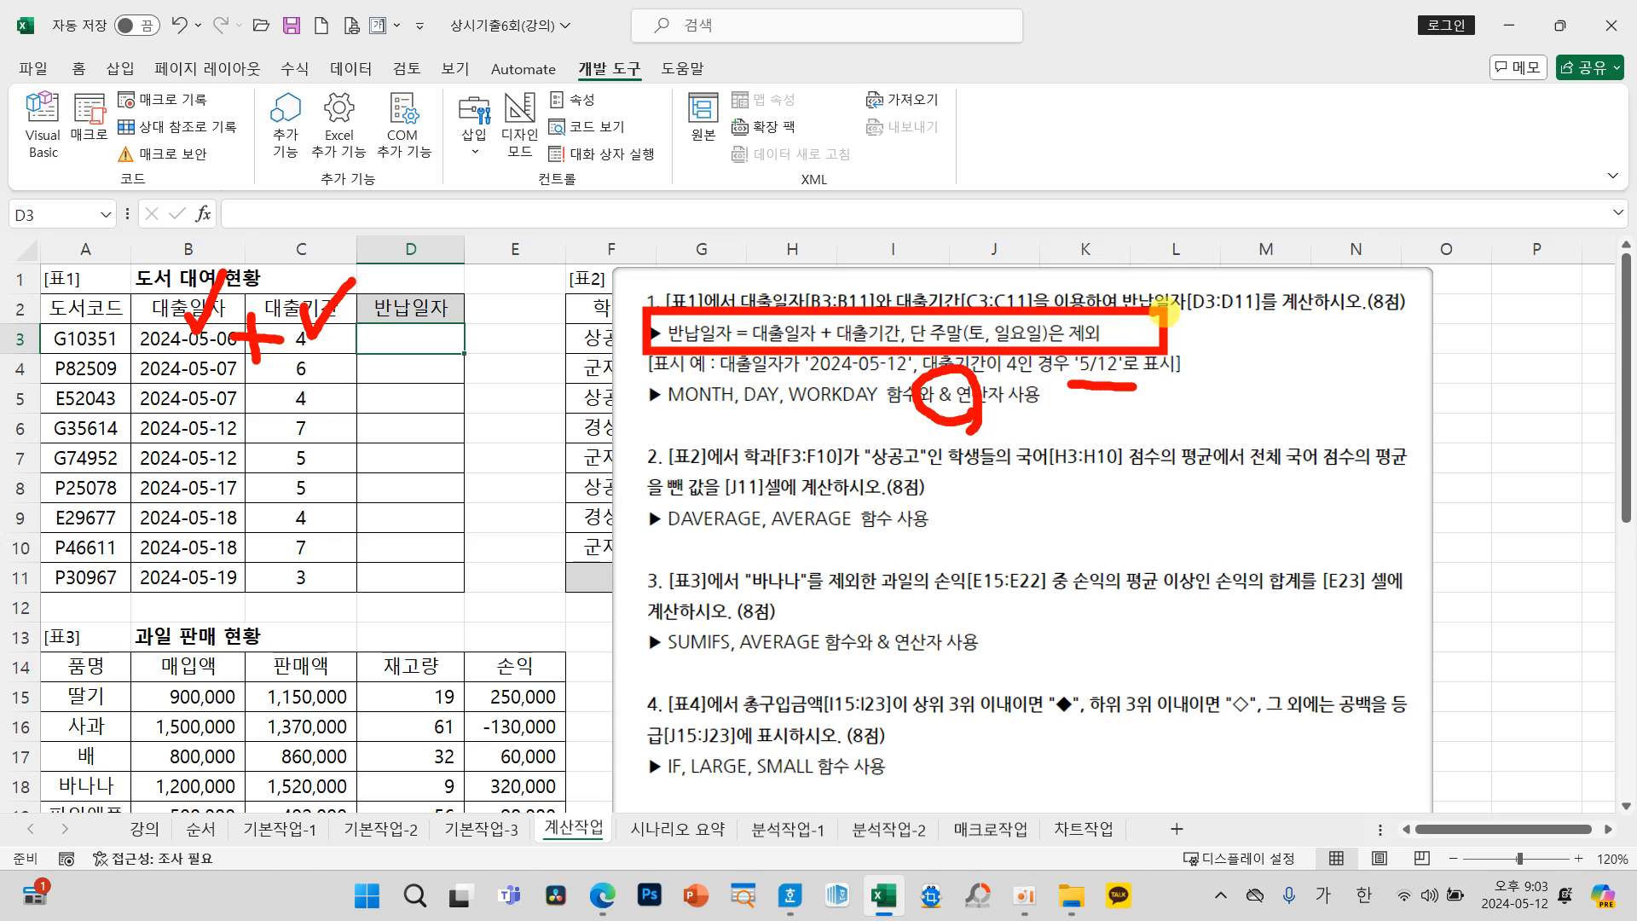
key("Escape")
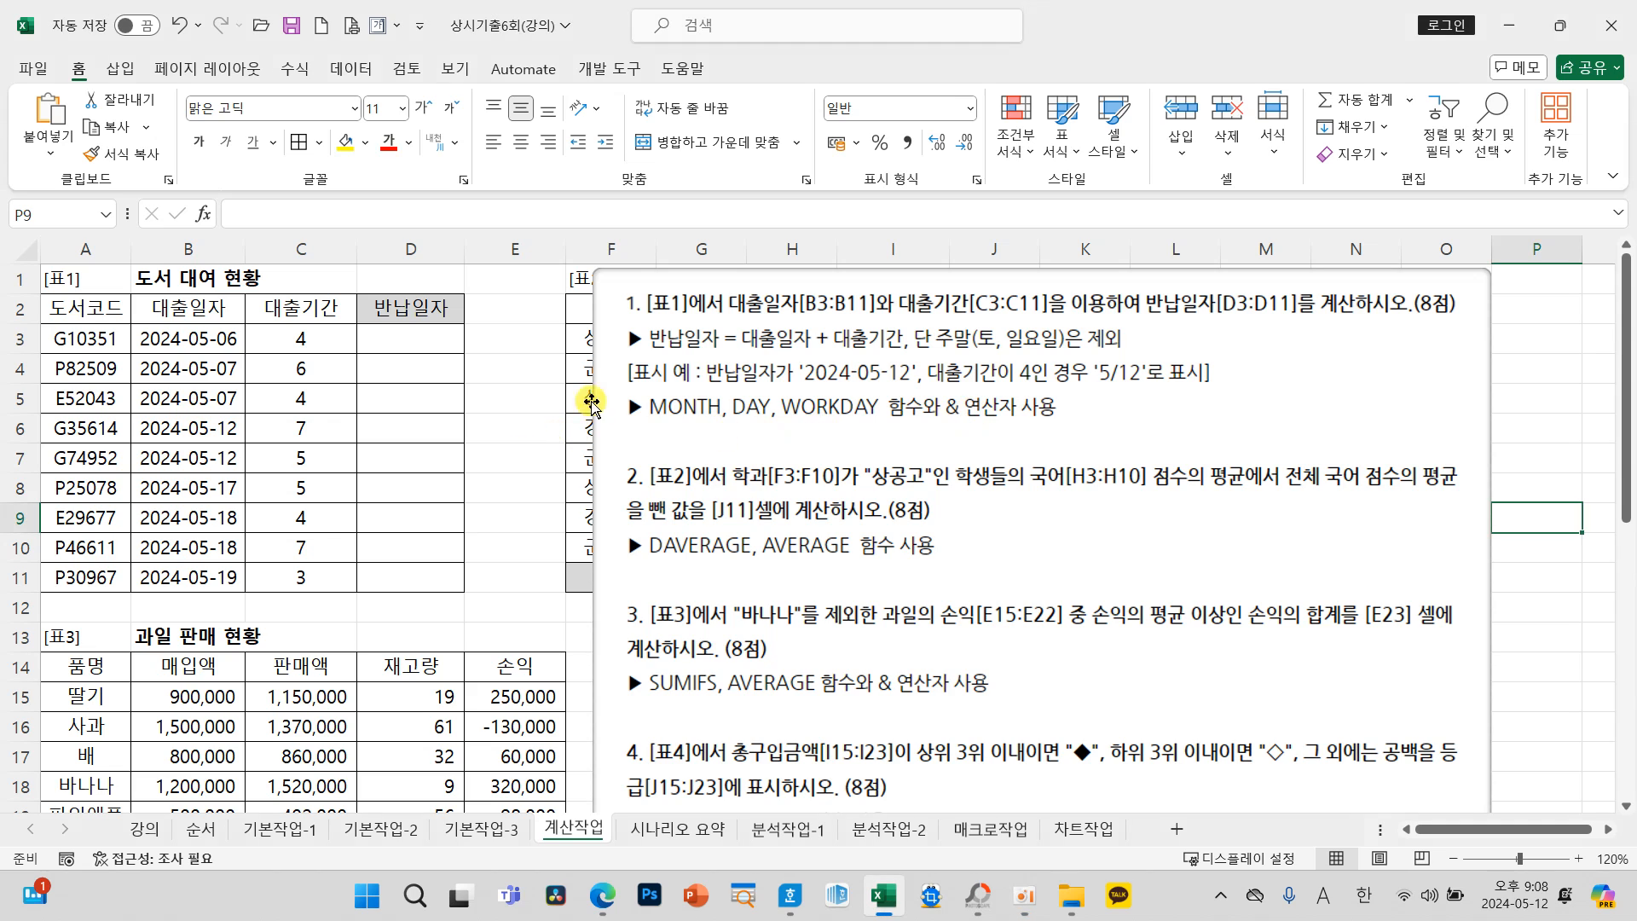
left_click(401, 334)
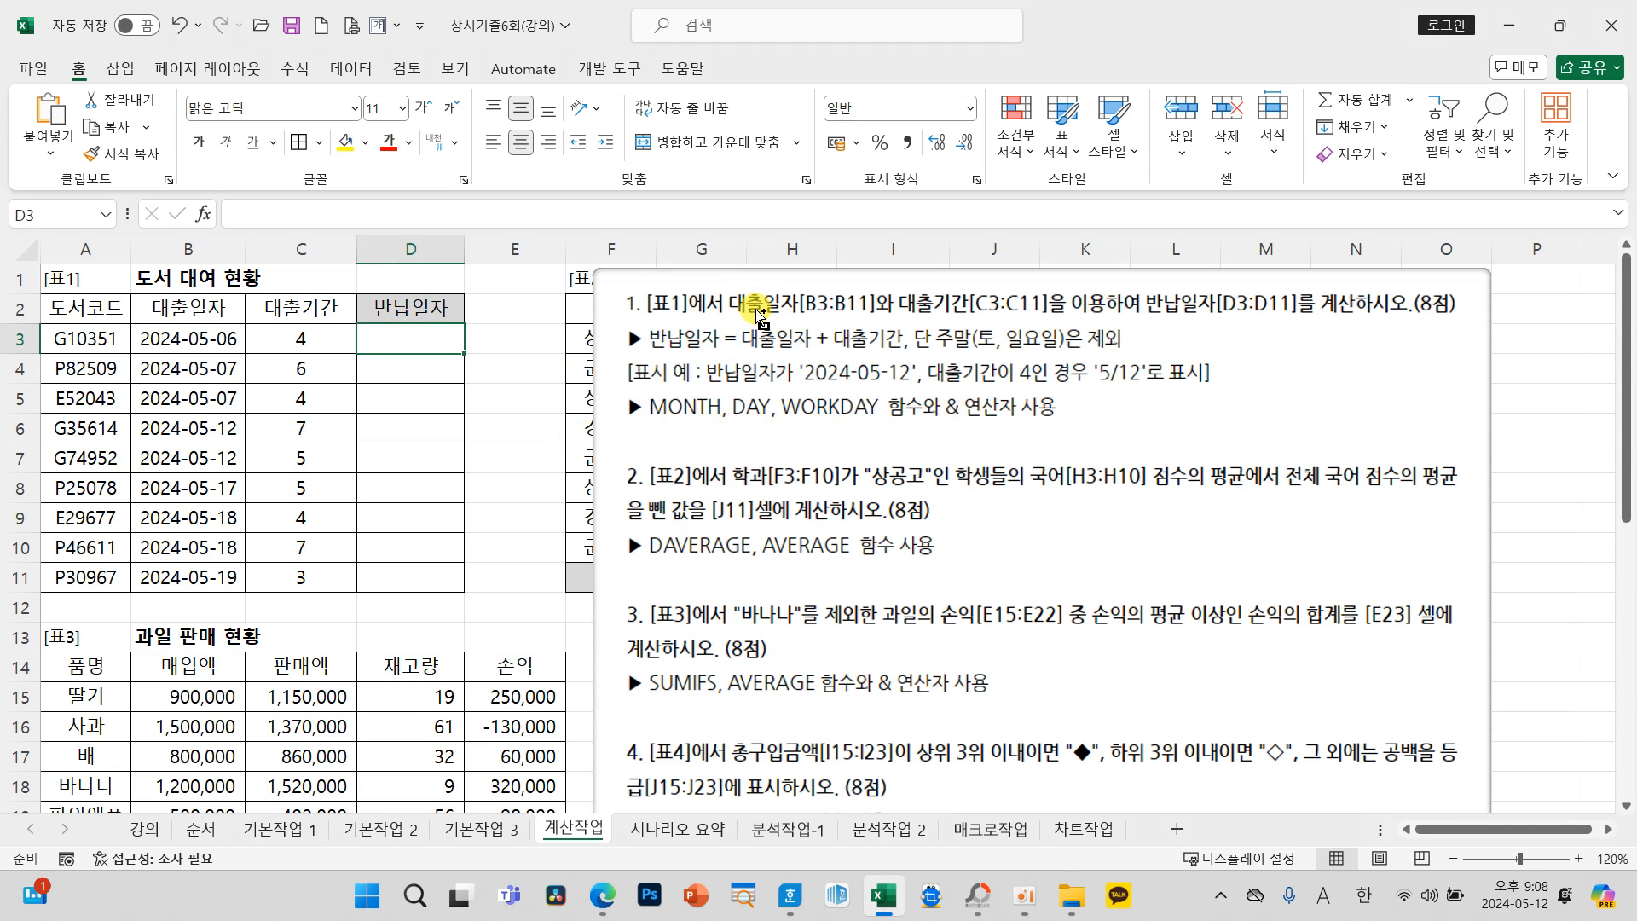
mouse_move(183, 299)
left_mouse_down()
mouse_move(206, 271)
mouse_move(297, 309)
mouse_move(324, 257)
left_mouse_up()
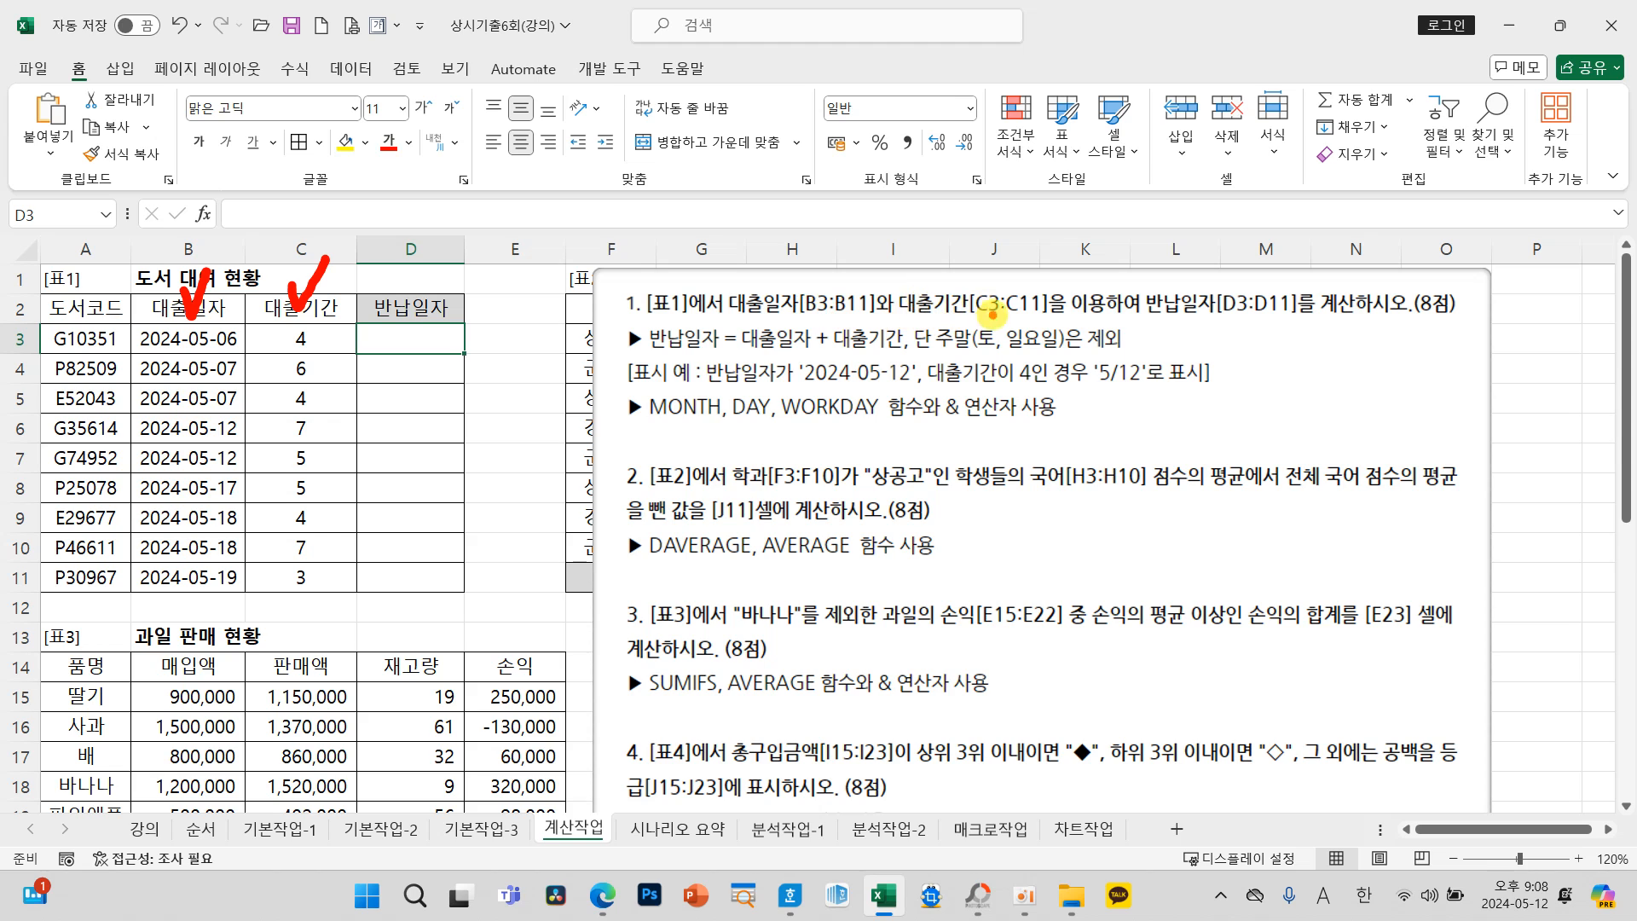
left_click_drag(1135, 278, 1320, 322)
mouse_move(1242, 274)
left_mouse_down()
mouse_move(1200, 228)
mouse_move(660, 290)
mouse_move(925, 372)
mouse_move(913, 358)
mouse_move(977, 356)
left_mouse_up()
left_click_drag(1122, 346, 955, 350)
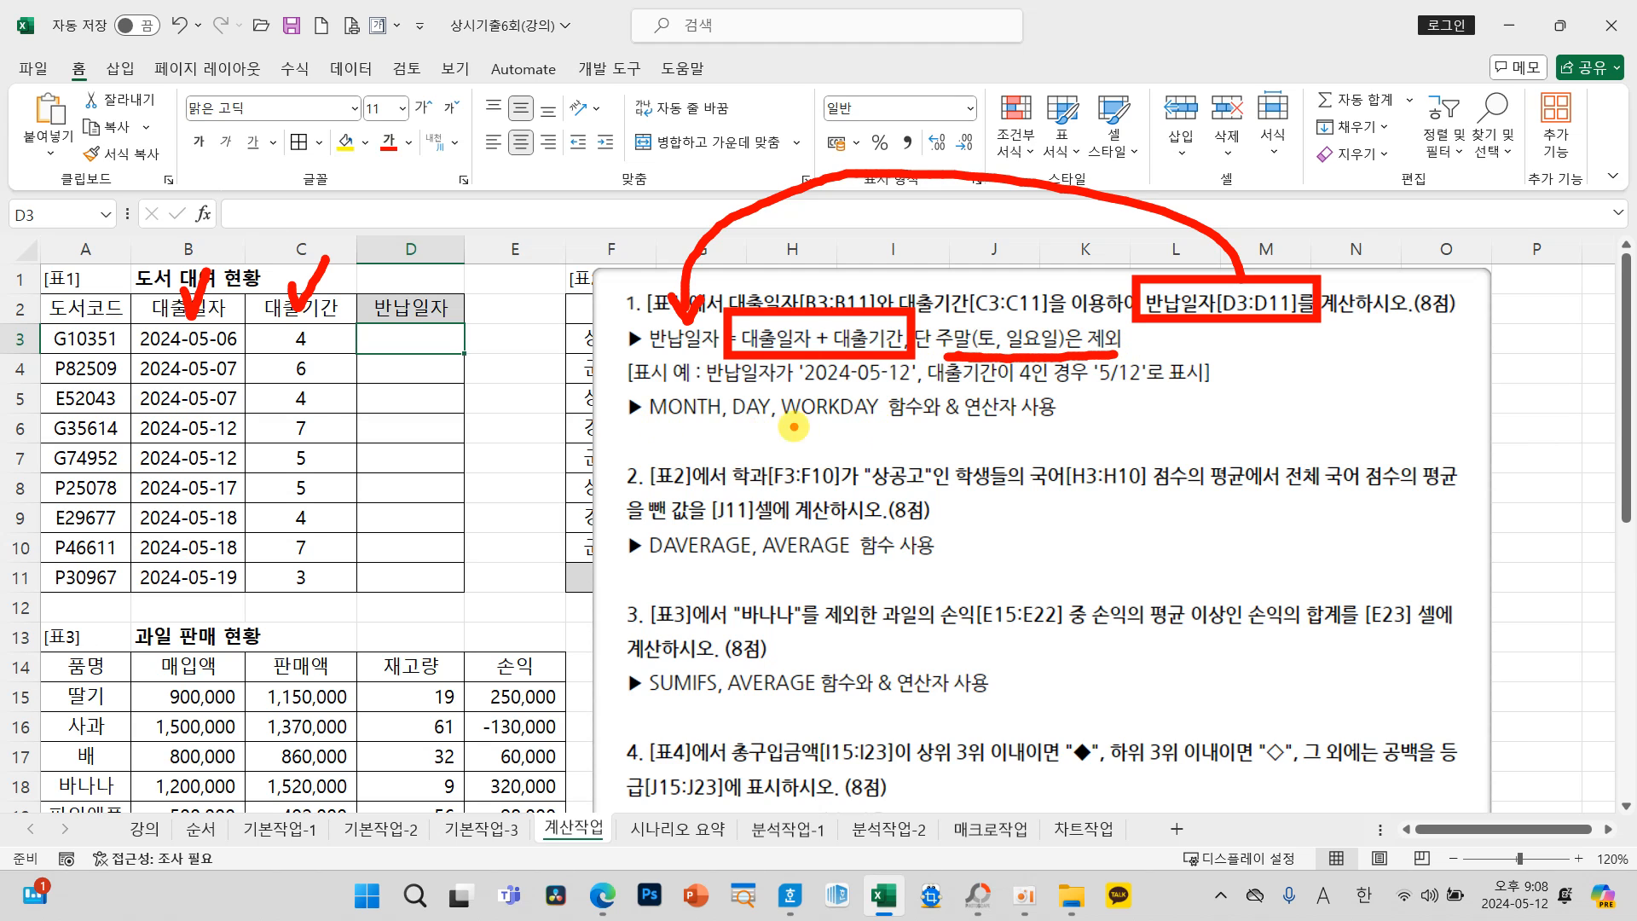
left_click_drag(677, 419, 695, 441)
mouse_move(681, 444)
left_mouse_down()
mouse_move(681, 469)
mouse_move(709, 446)
mouse_move(735, 487)
left_mouse_up()
left_click_drag(750, 430, 777, 488)
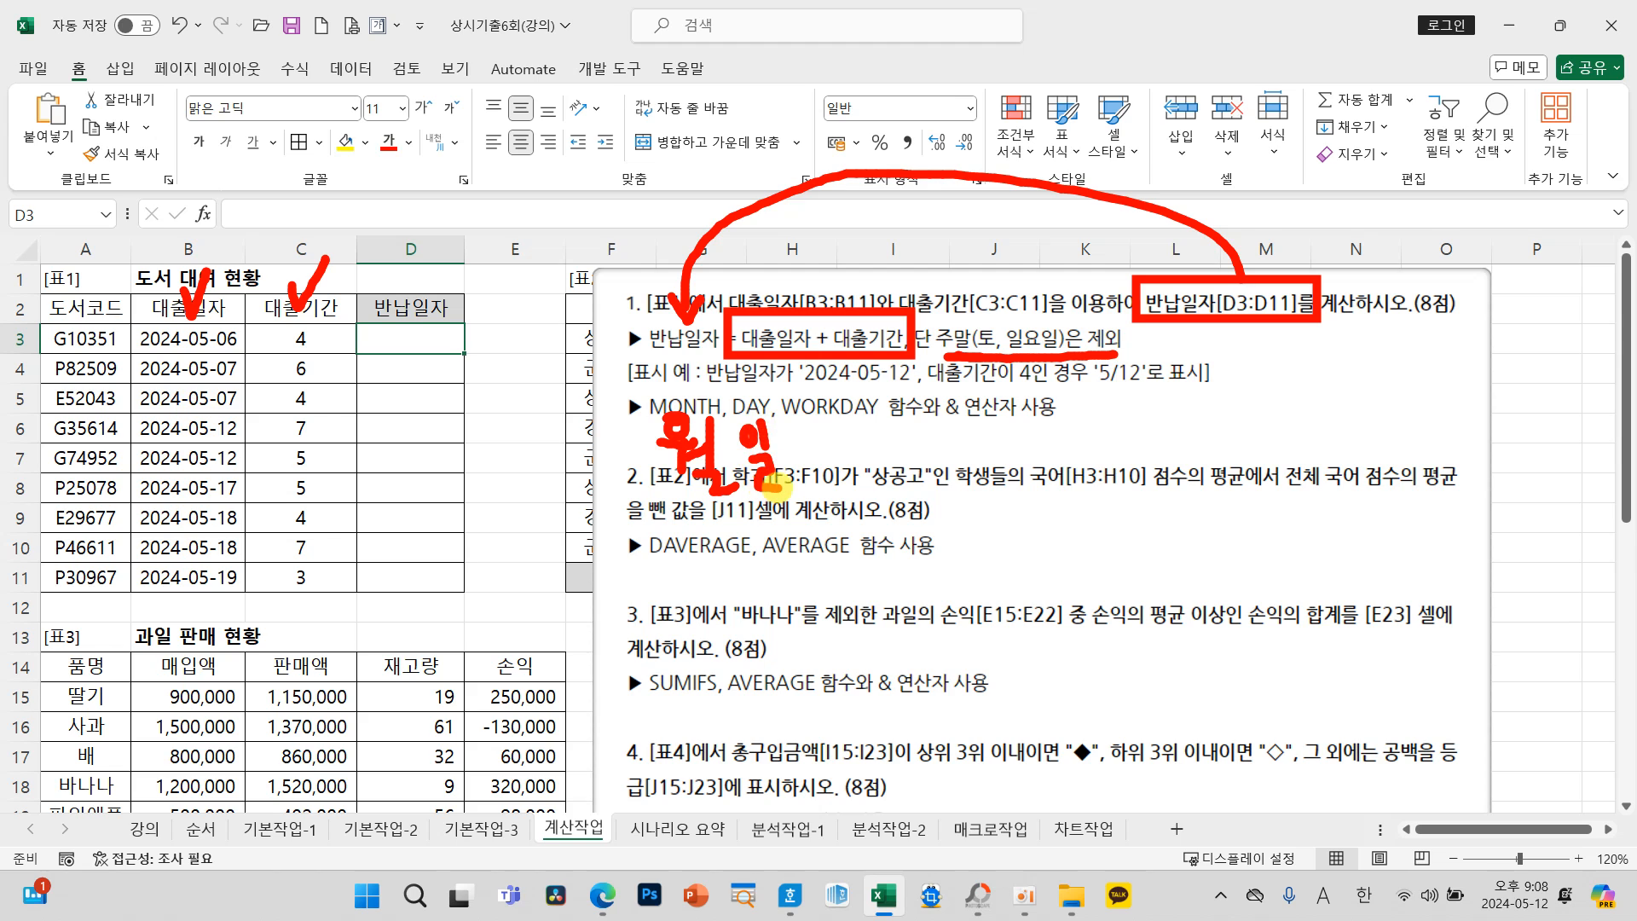
left_click_drag(783, 428, 872, 426)
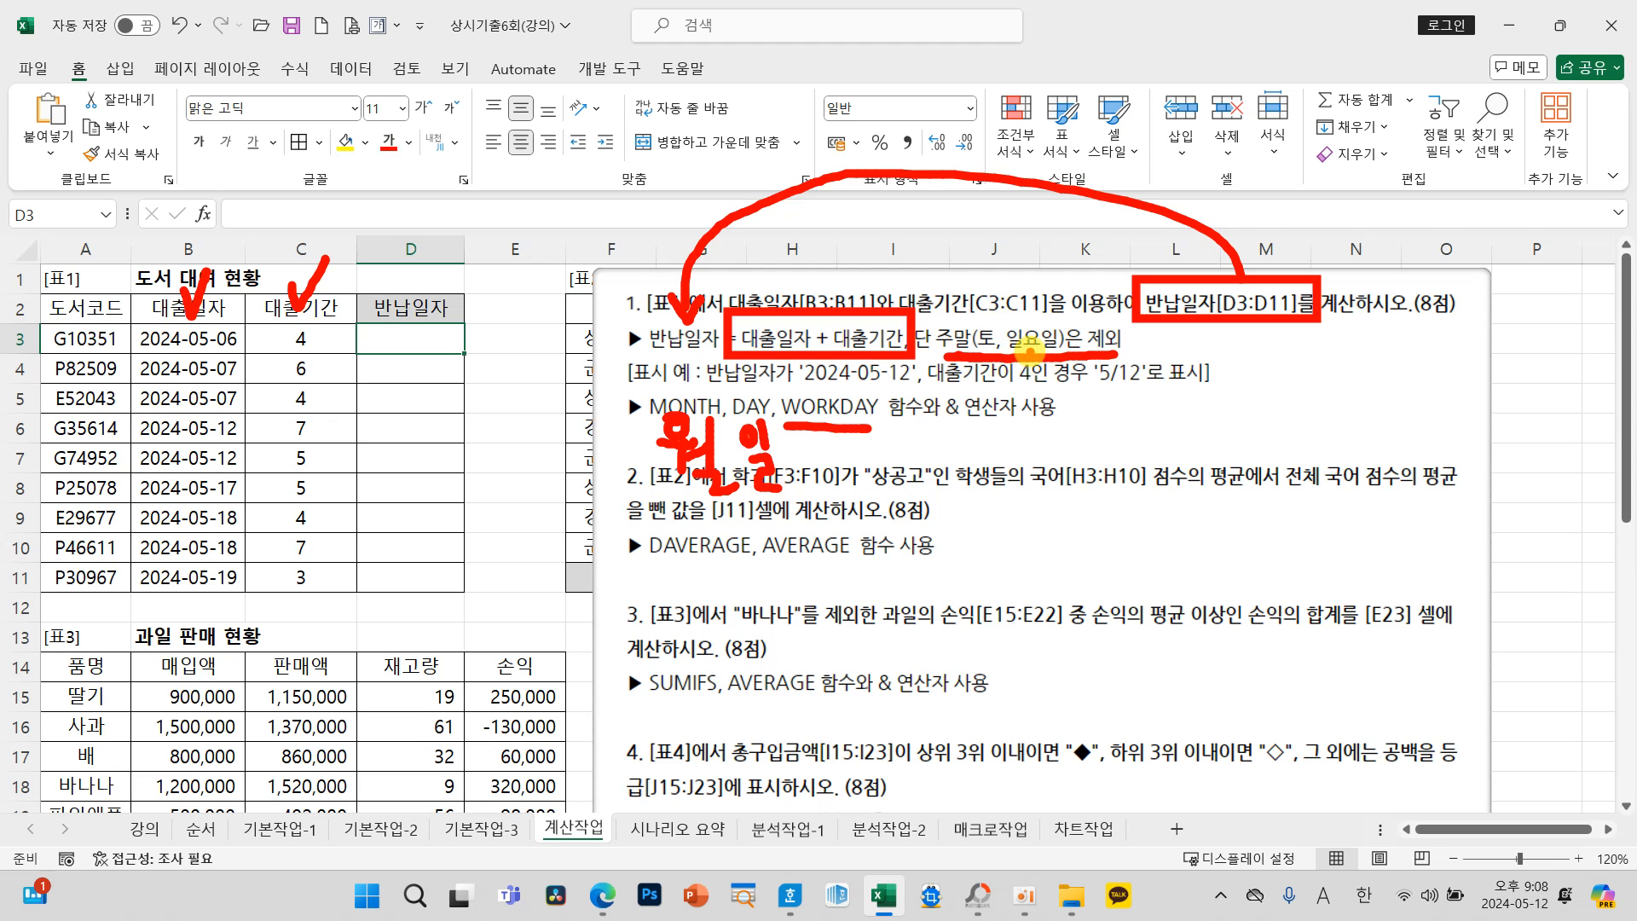
key("Escape")
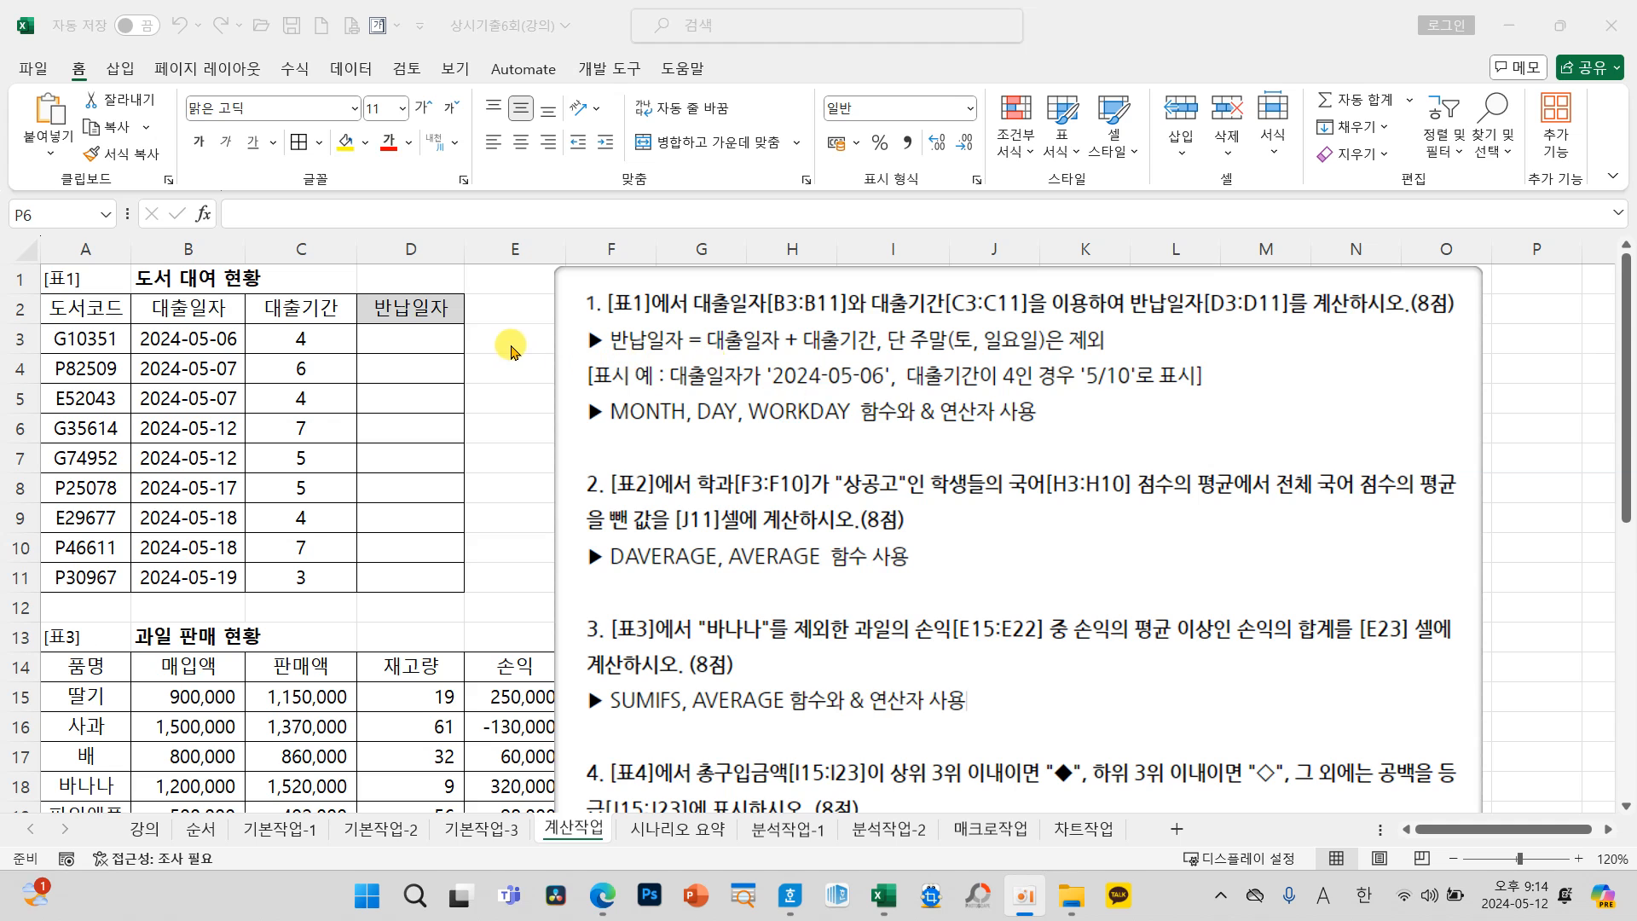
Step: Review the 표1 task's month/day display example against the 대출일자 and 대출기간 columns, and select cell D3
left_click(512, 345)
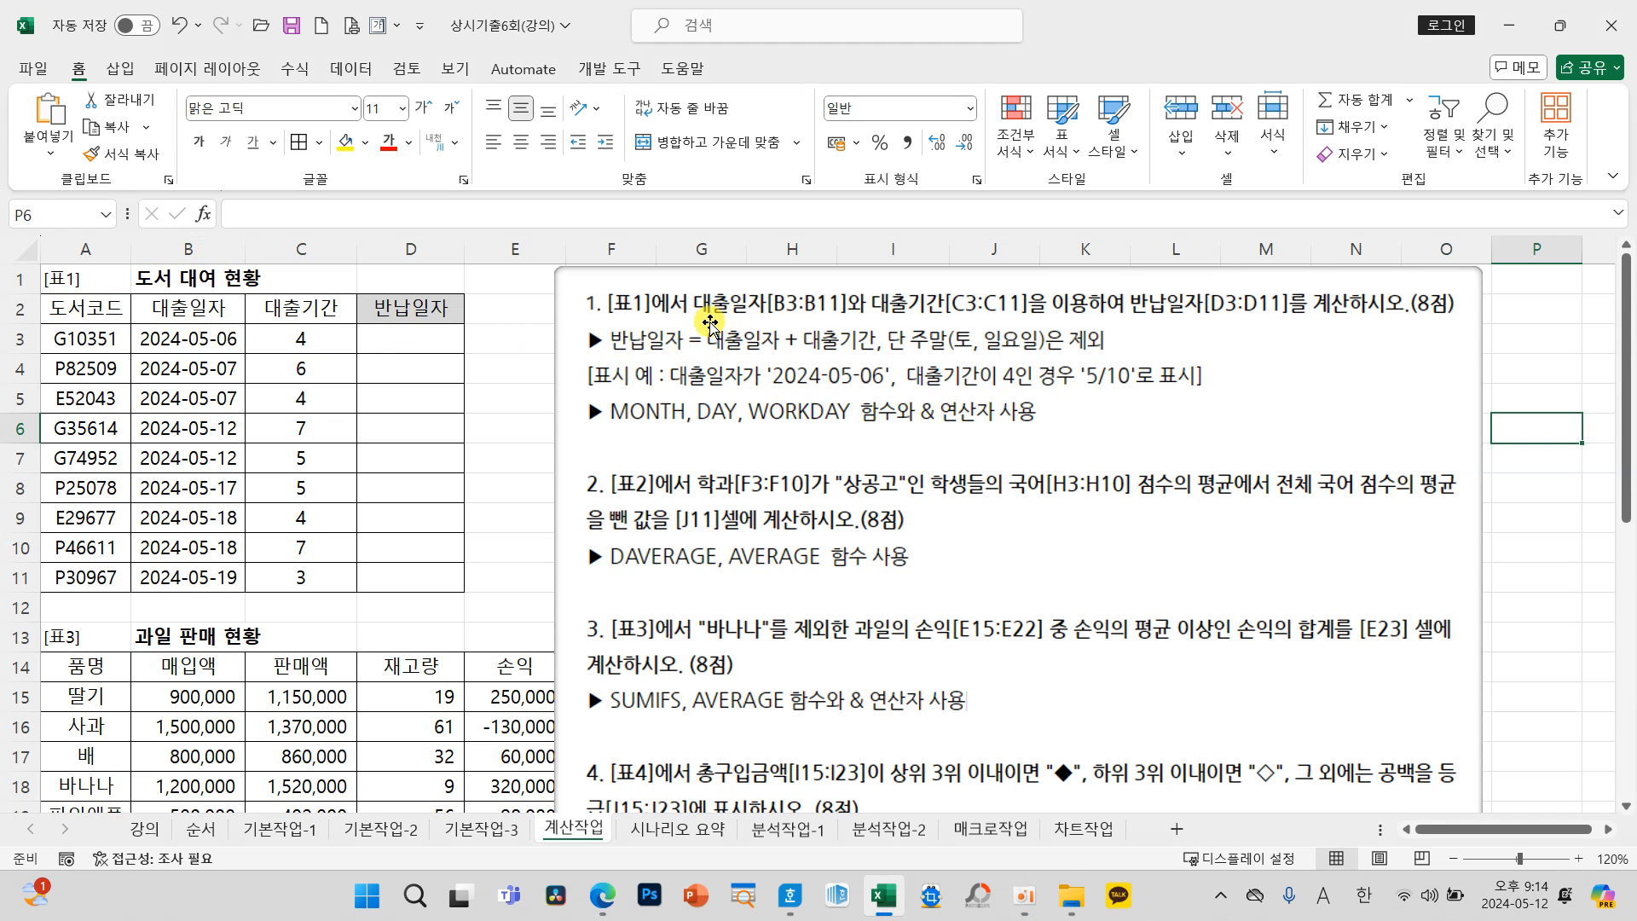
mouse_move(202, 305)
left_mouse_down()
mouse_move(239, 252)
mouse_move(317, 294)
mouse_move(348, 253)
left_mouse_up()
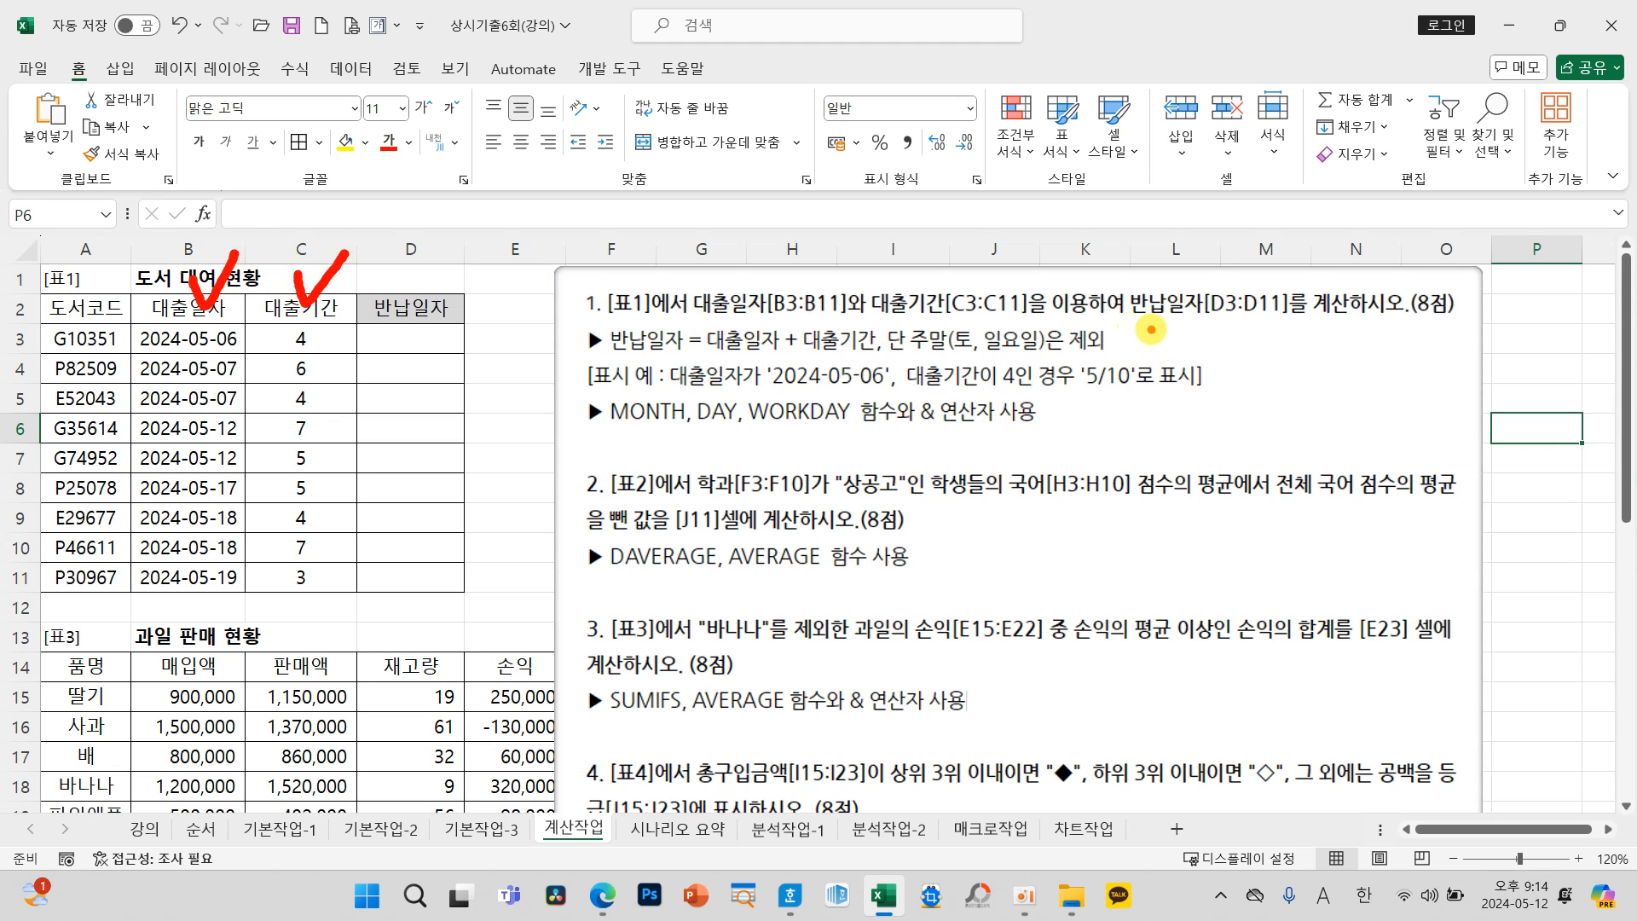
mouse_move(591, 314)
left_mouse_down()
mouse_move(693, 352)
mouse_move(1117, 354)
left_mouse_up()
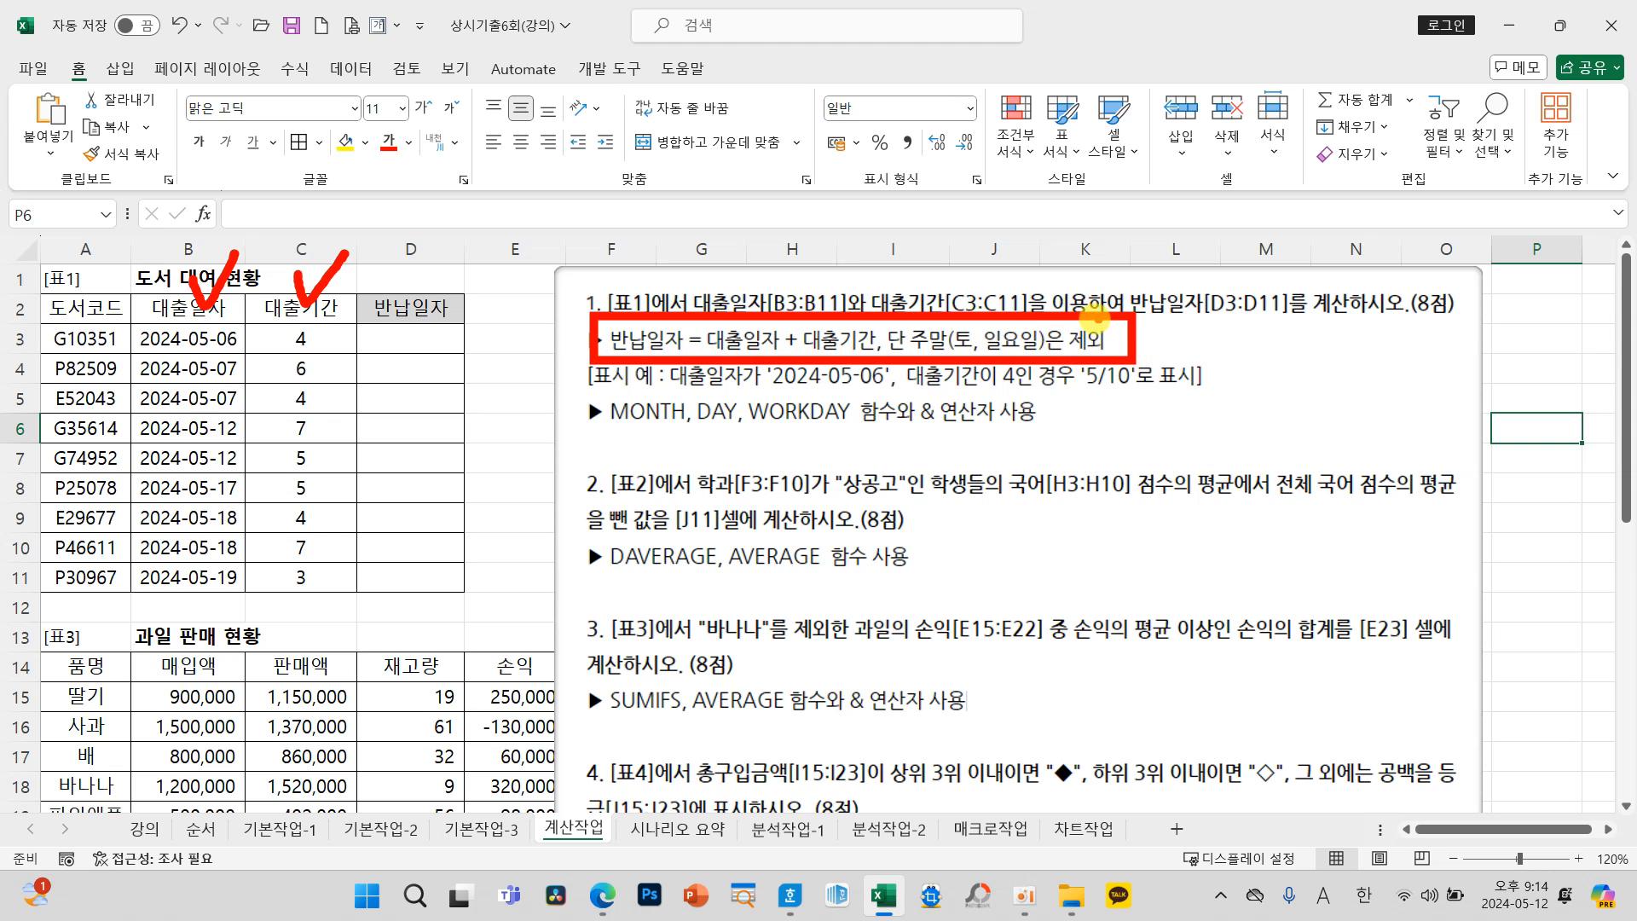
mouse_move(534, 379)
left_mouse_down()
mouse_move(524, 358)
mouse_move(582, 399)
mouse_move(574, 362)
left_mouse_up()
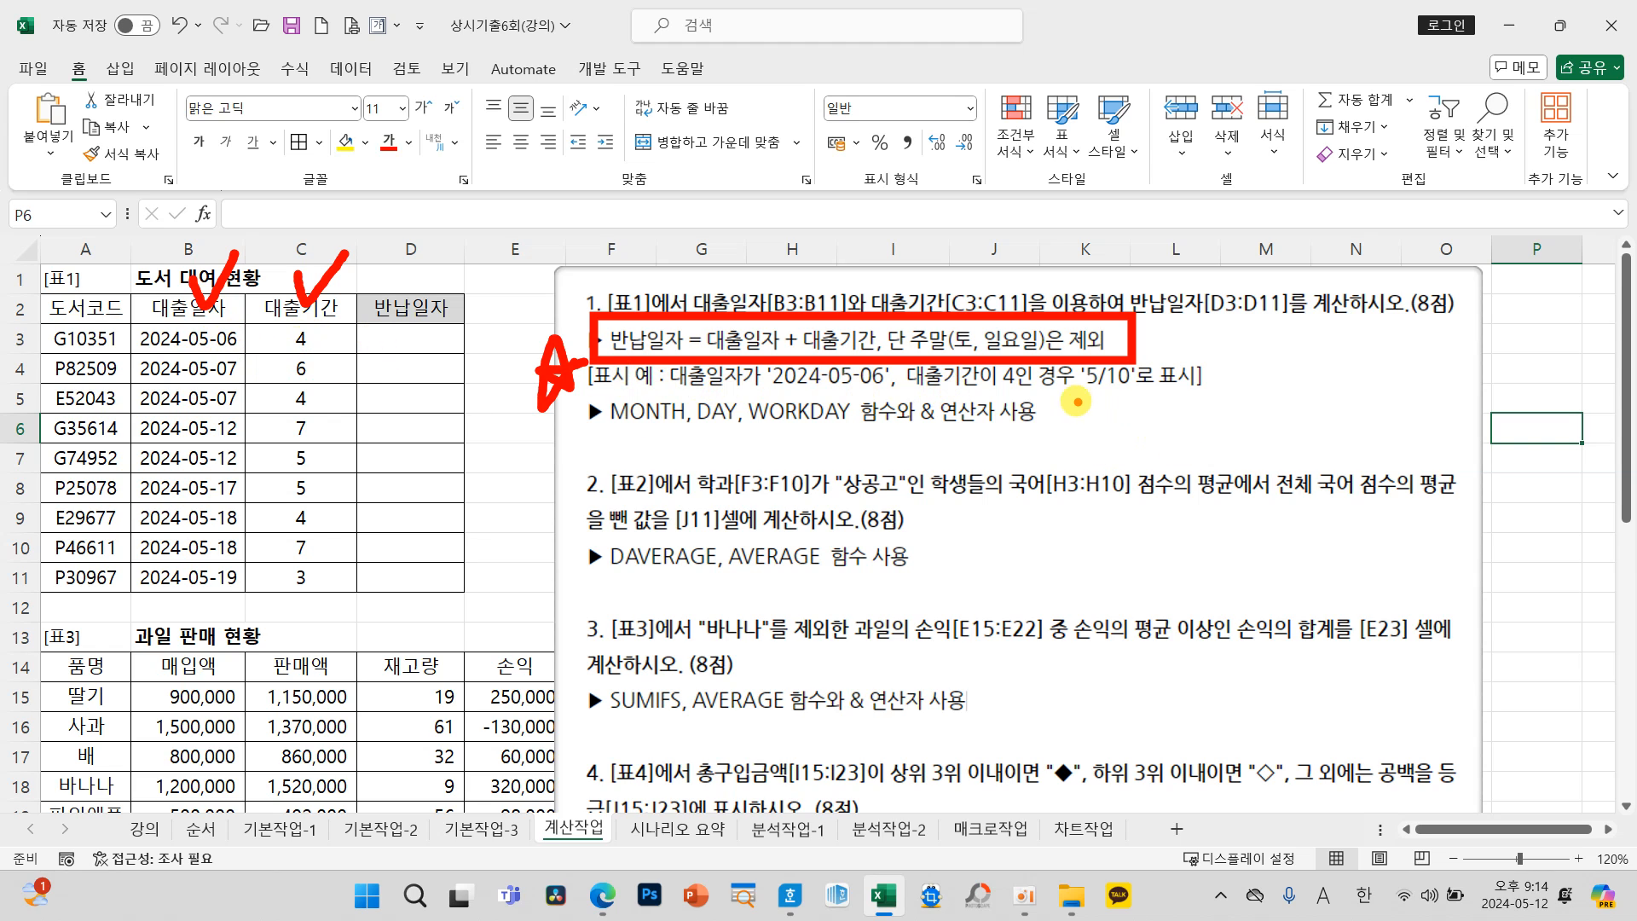
mouse_move(1072, 396)
left_mouse_down()
mouse_move(1144, 396)
mouse_move(1066, 396)
mouse_move(1126, 398)
left_mouse_up()
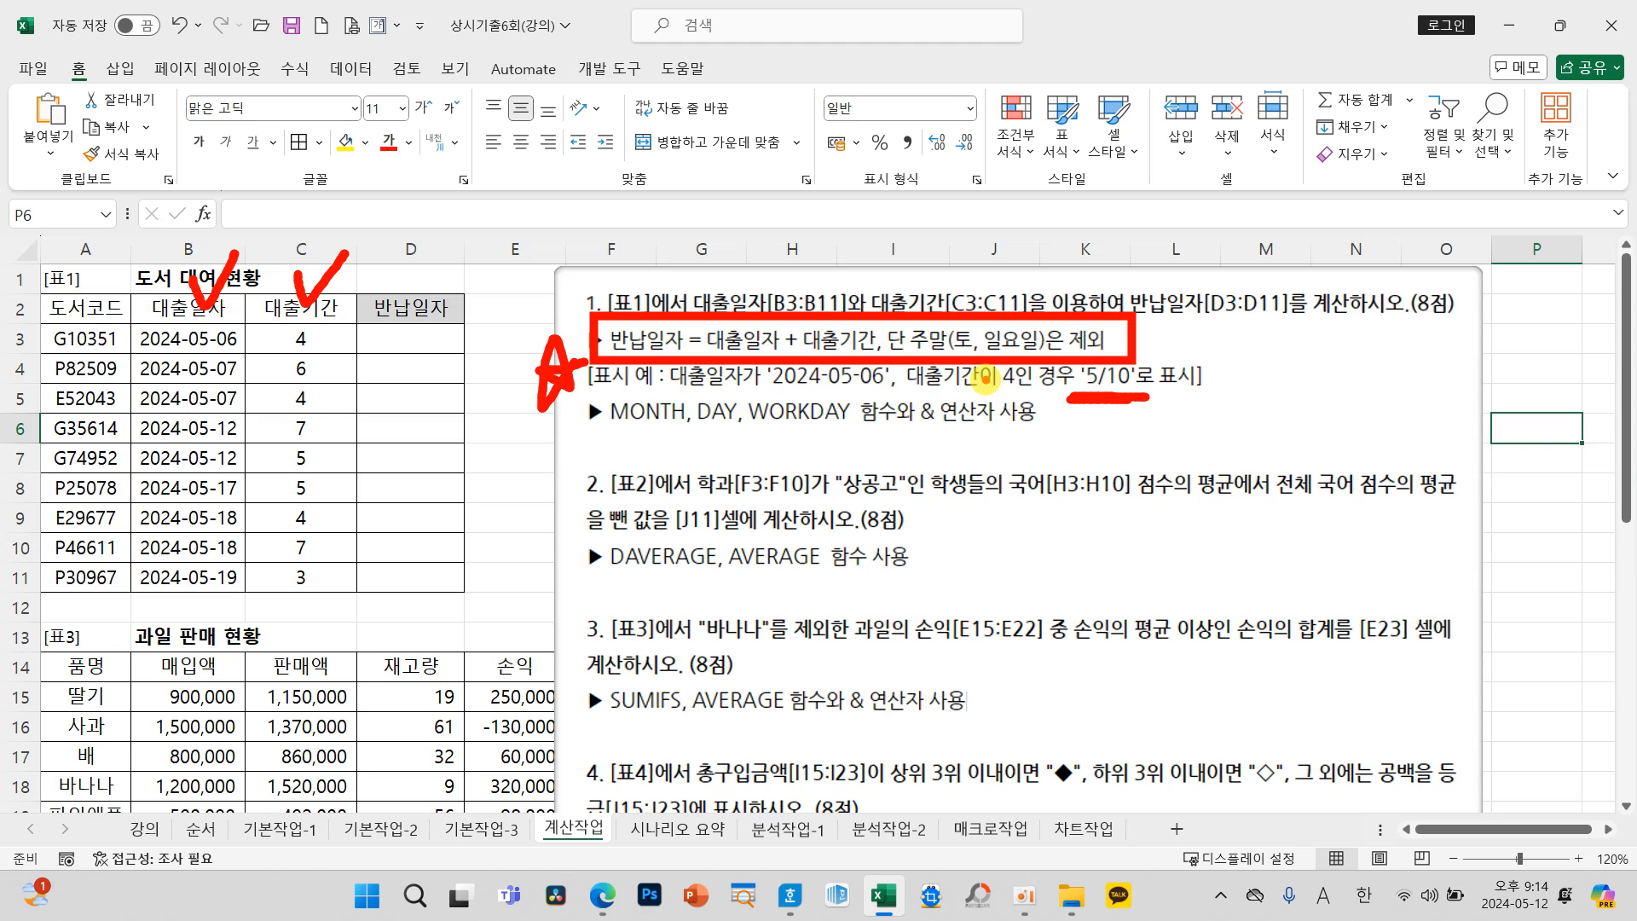
mouse_move(1068, 415)
left_mouse_down()
mouse_move(1102, 436)
mouse_move(1087, 469)
mouse_move(1151, 490)
mouse_move(1184, 441)
mouse_move(1228, 430)
mouse_move(1228, 474)
mouse_move(1279, 465)
left_mouse_up()
left_click_drag(1167, 380, 1134, 513)
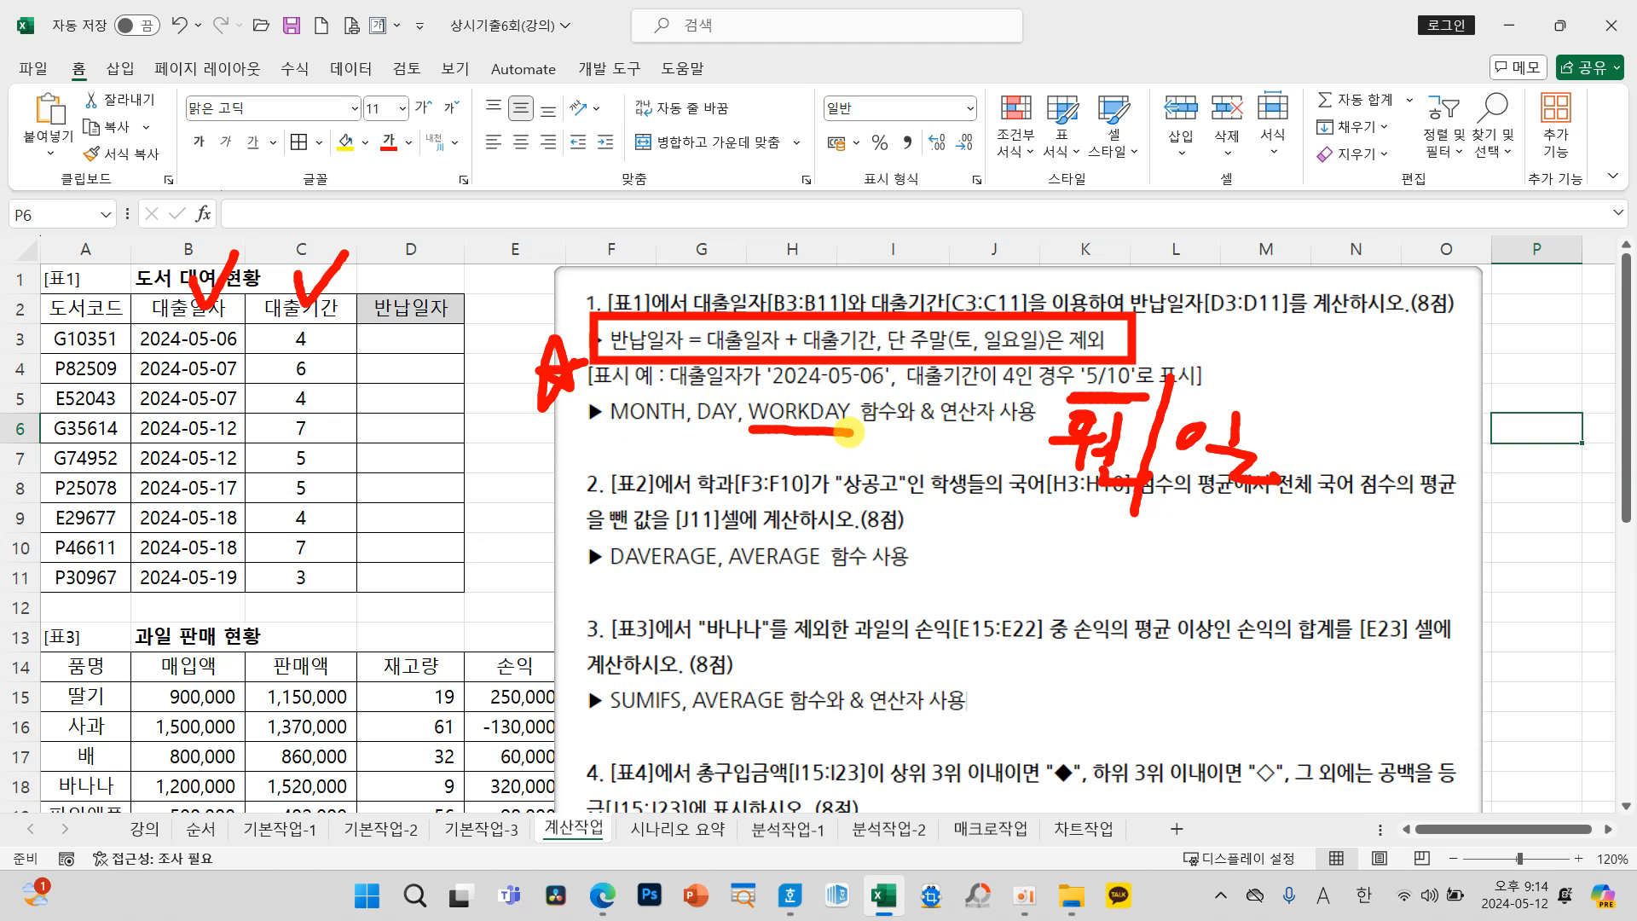
key("Escape")
left_click(395, 334)
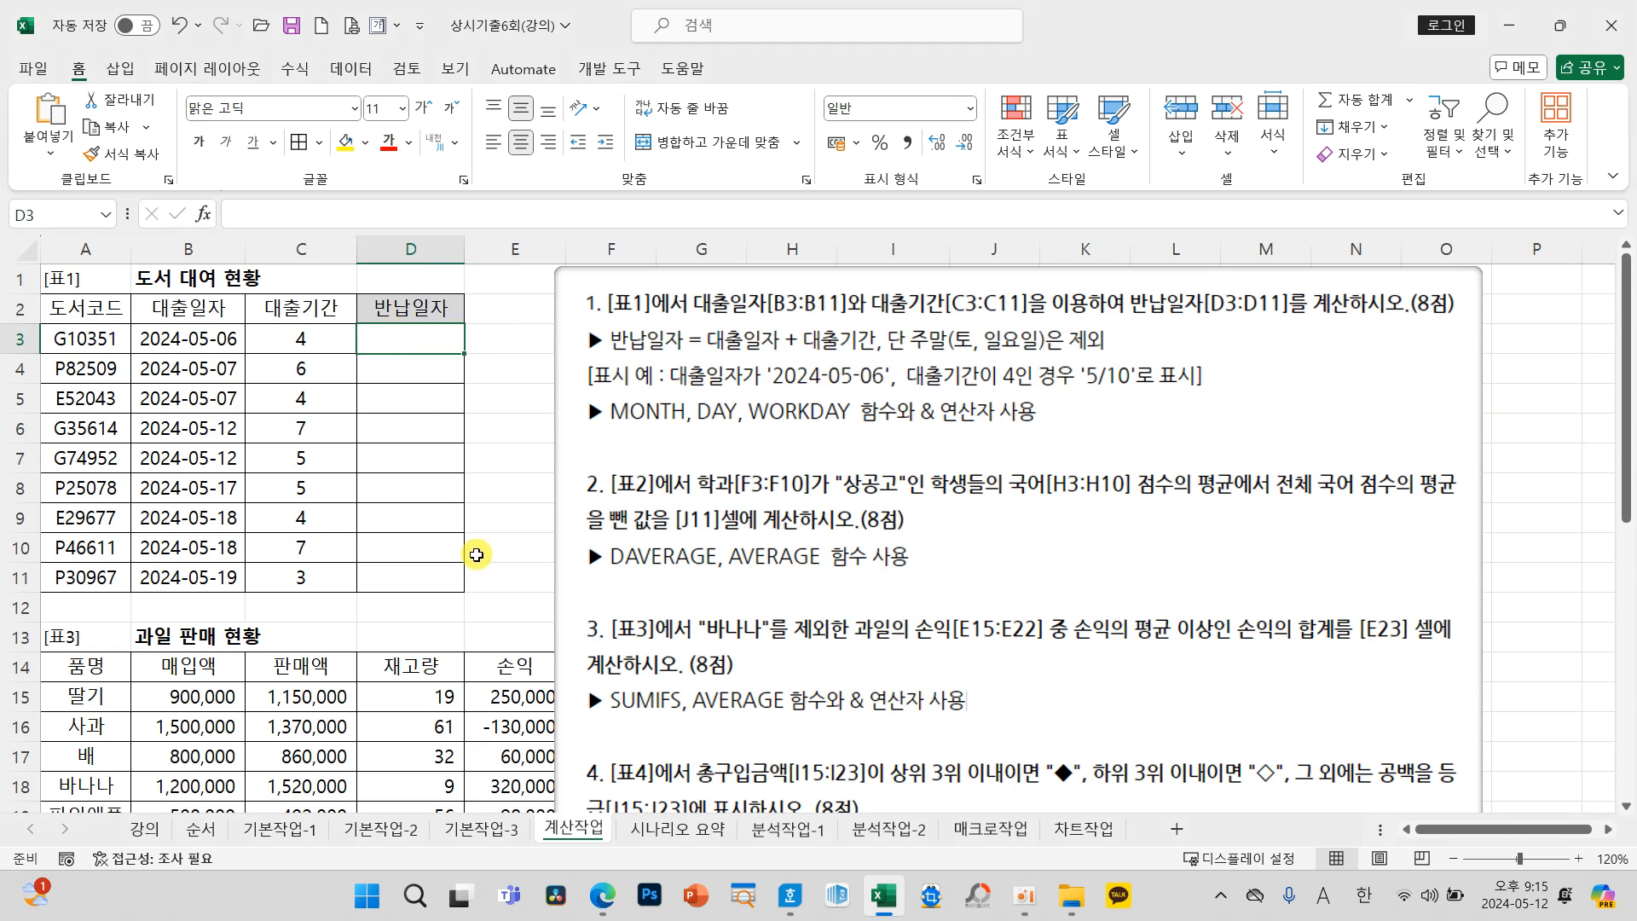
Step: Calculate the first 반납일자 in D3 with =WORKDAY(B3,C3) and display it in the 간단한 날짜 format
type("=WO")
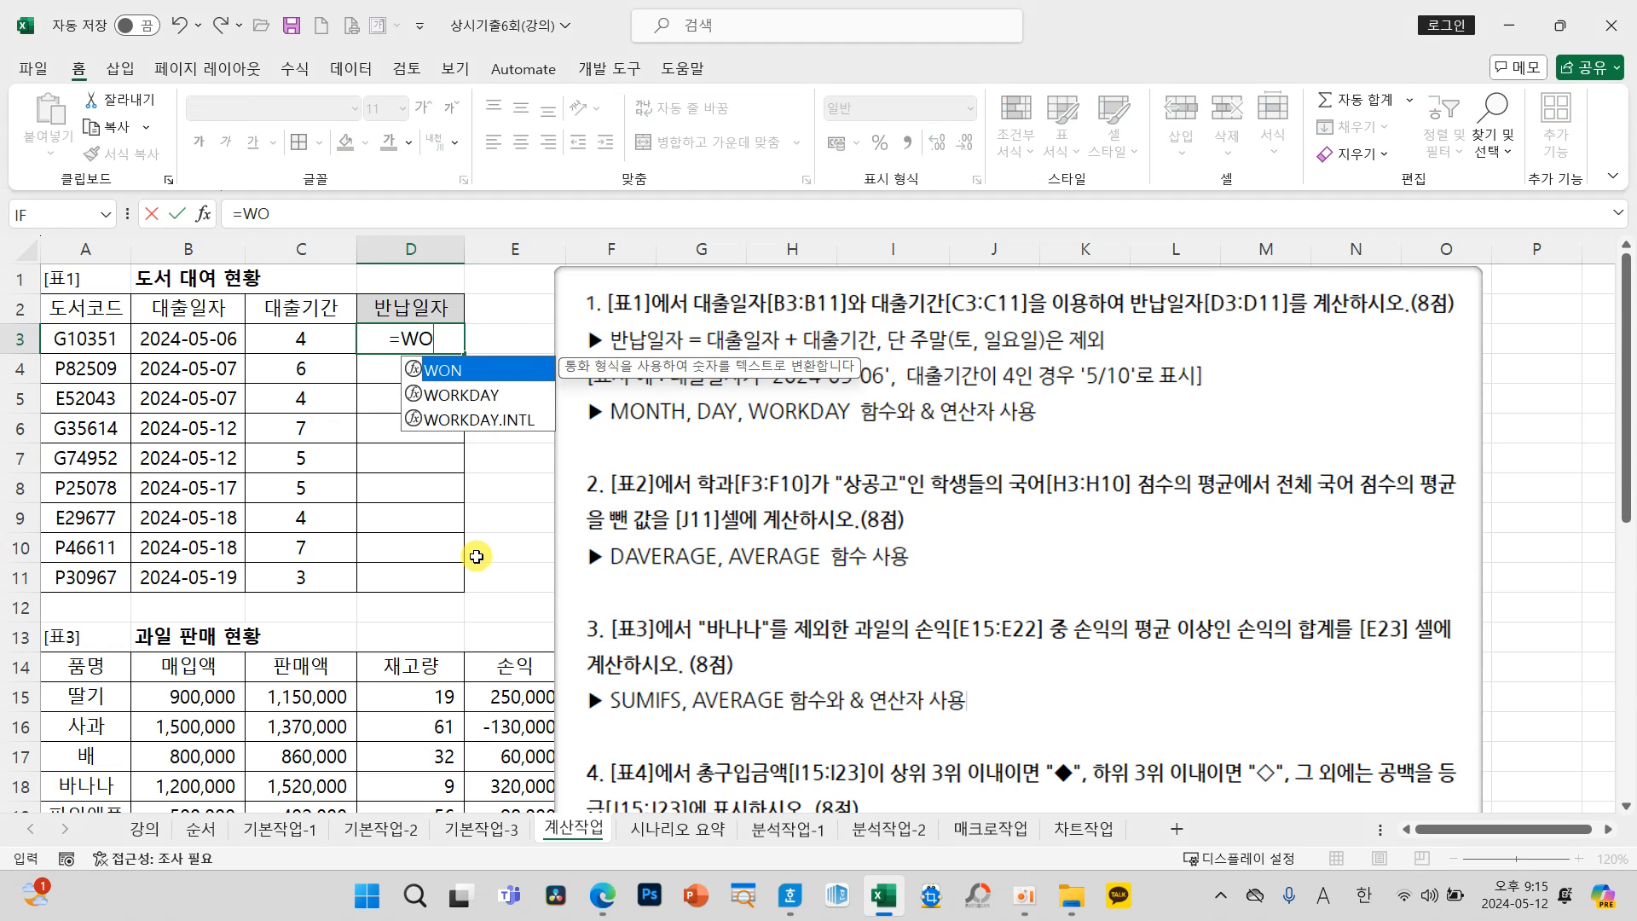
key("Down")
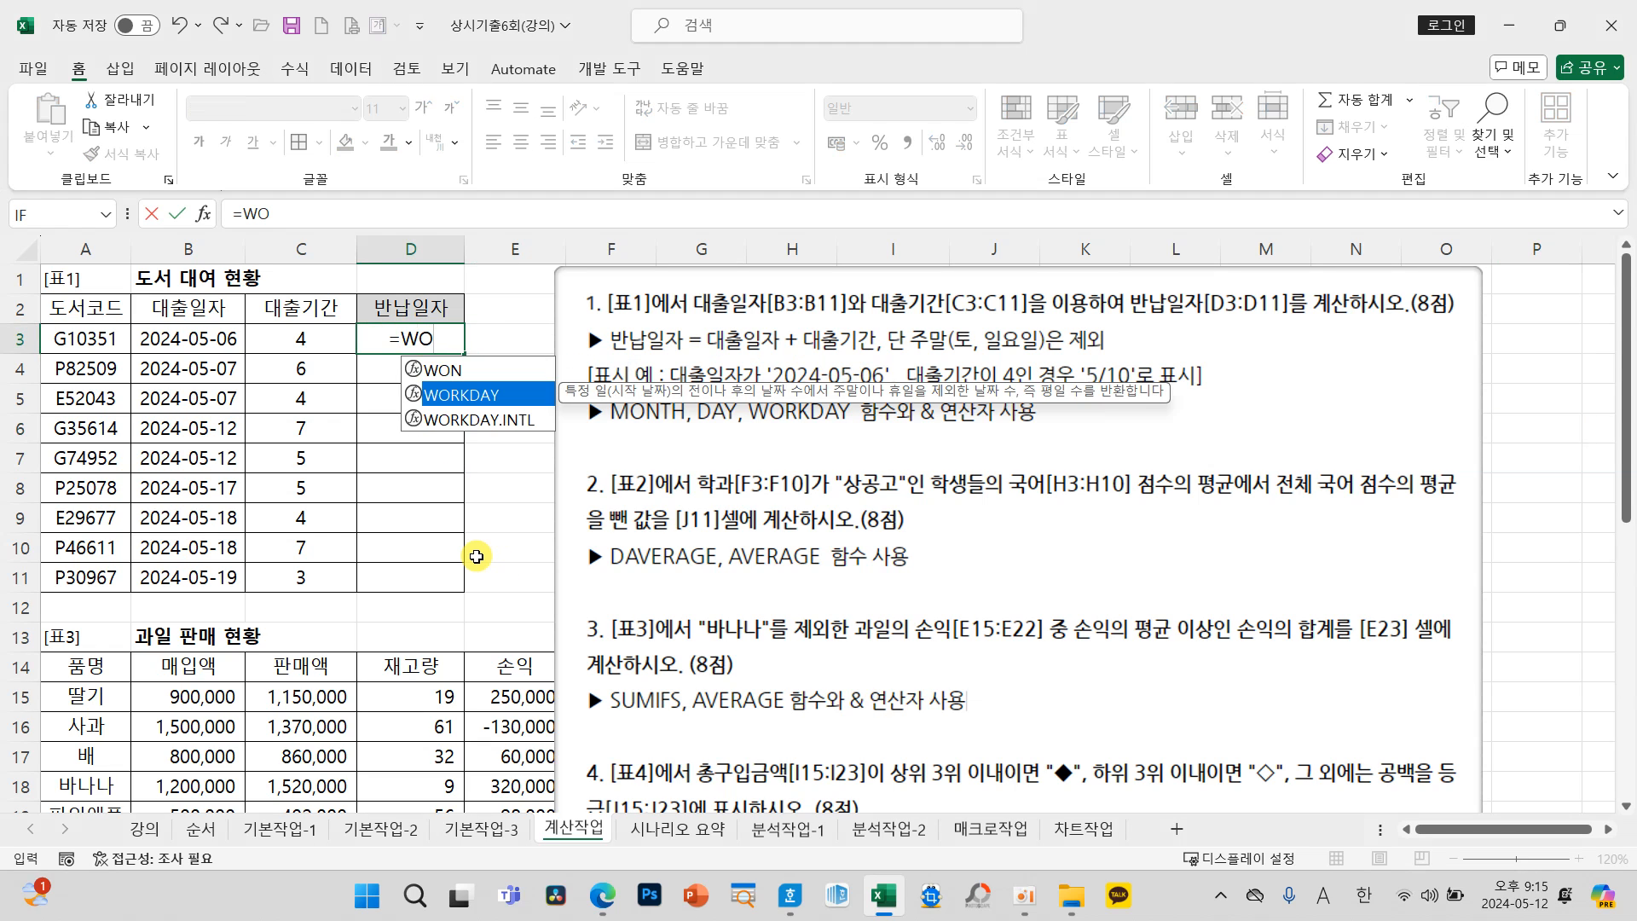
key("Tab")
left_click(200, 341)
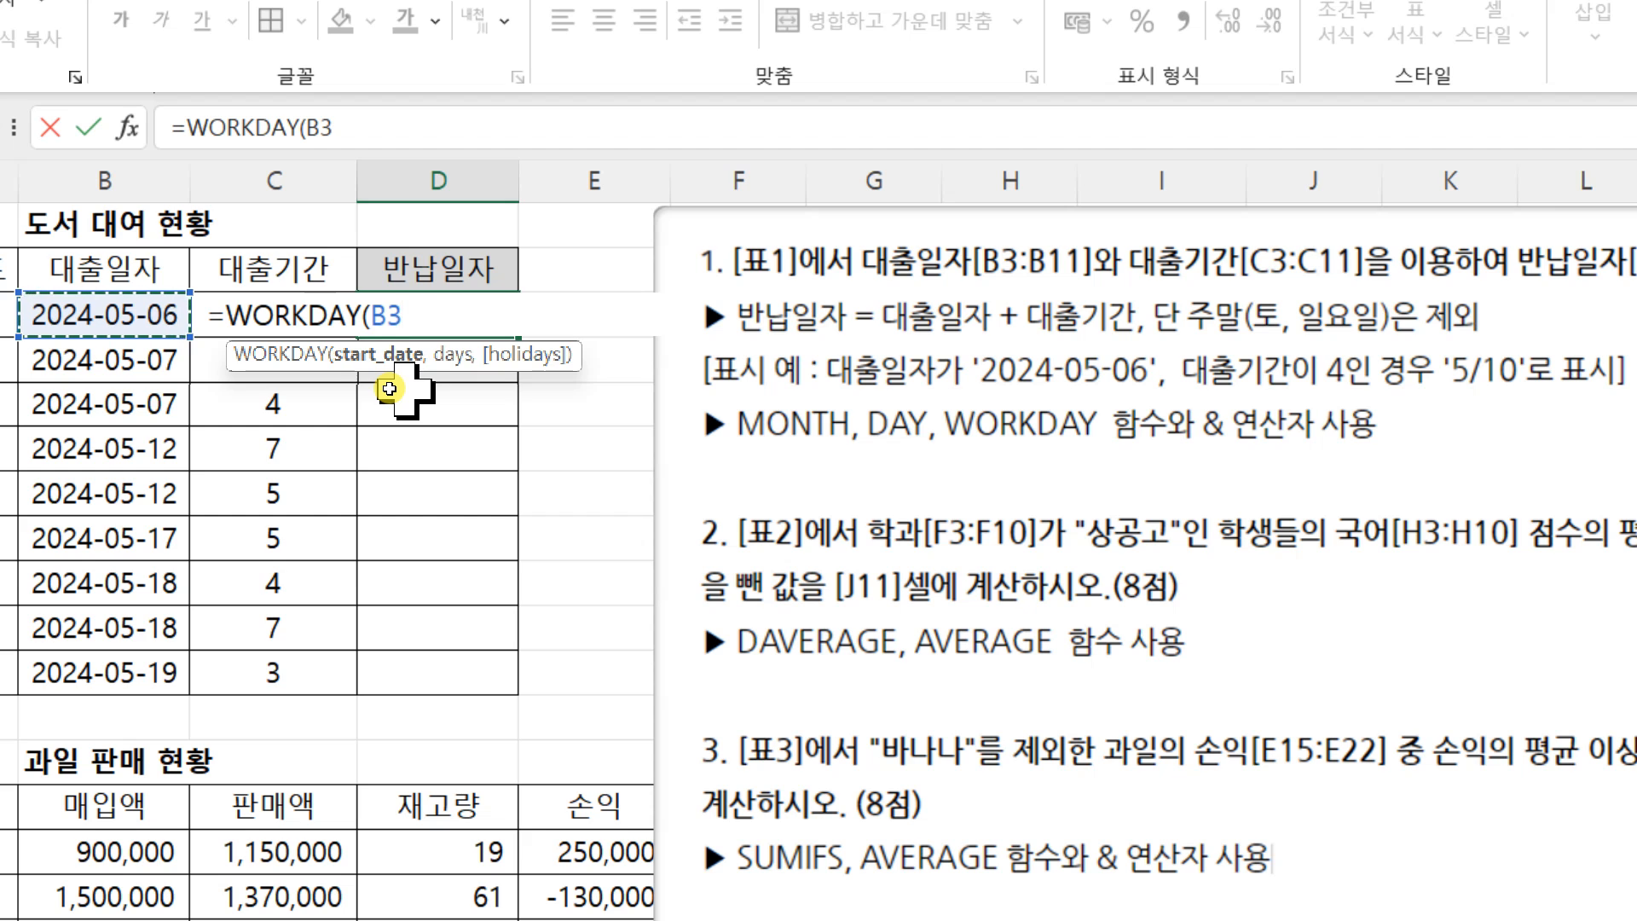
type(",")
left_click(201, 315)
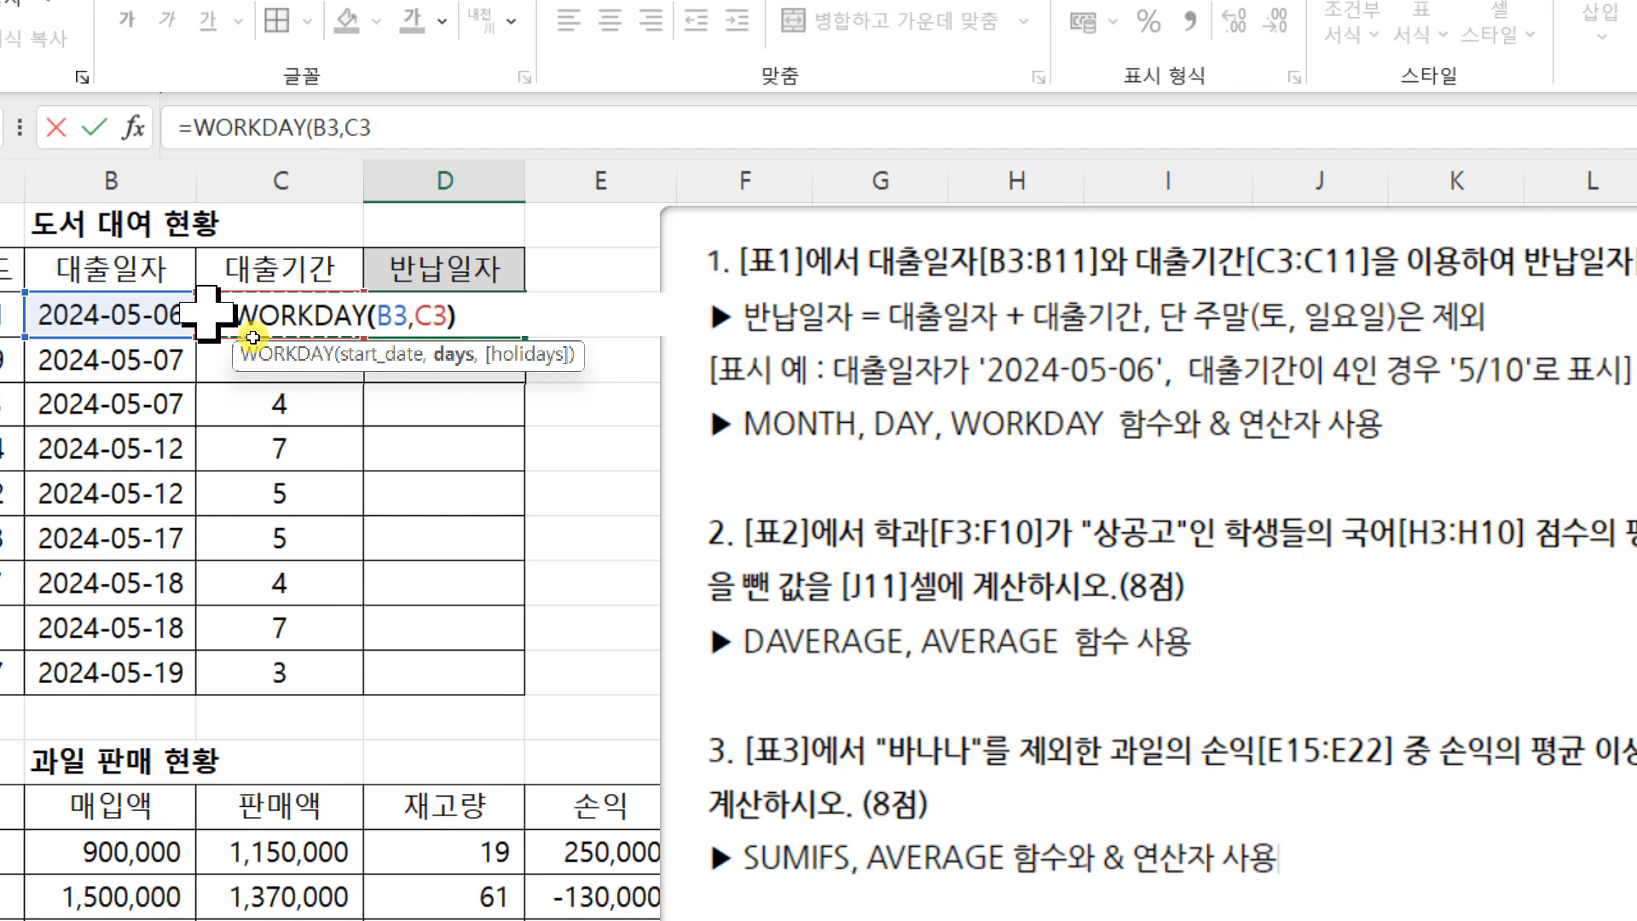
type(")")
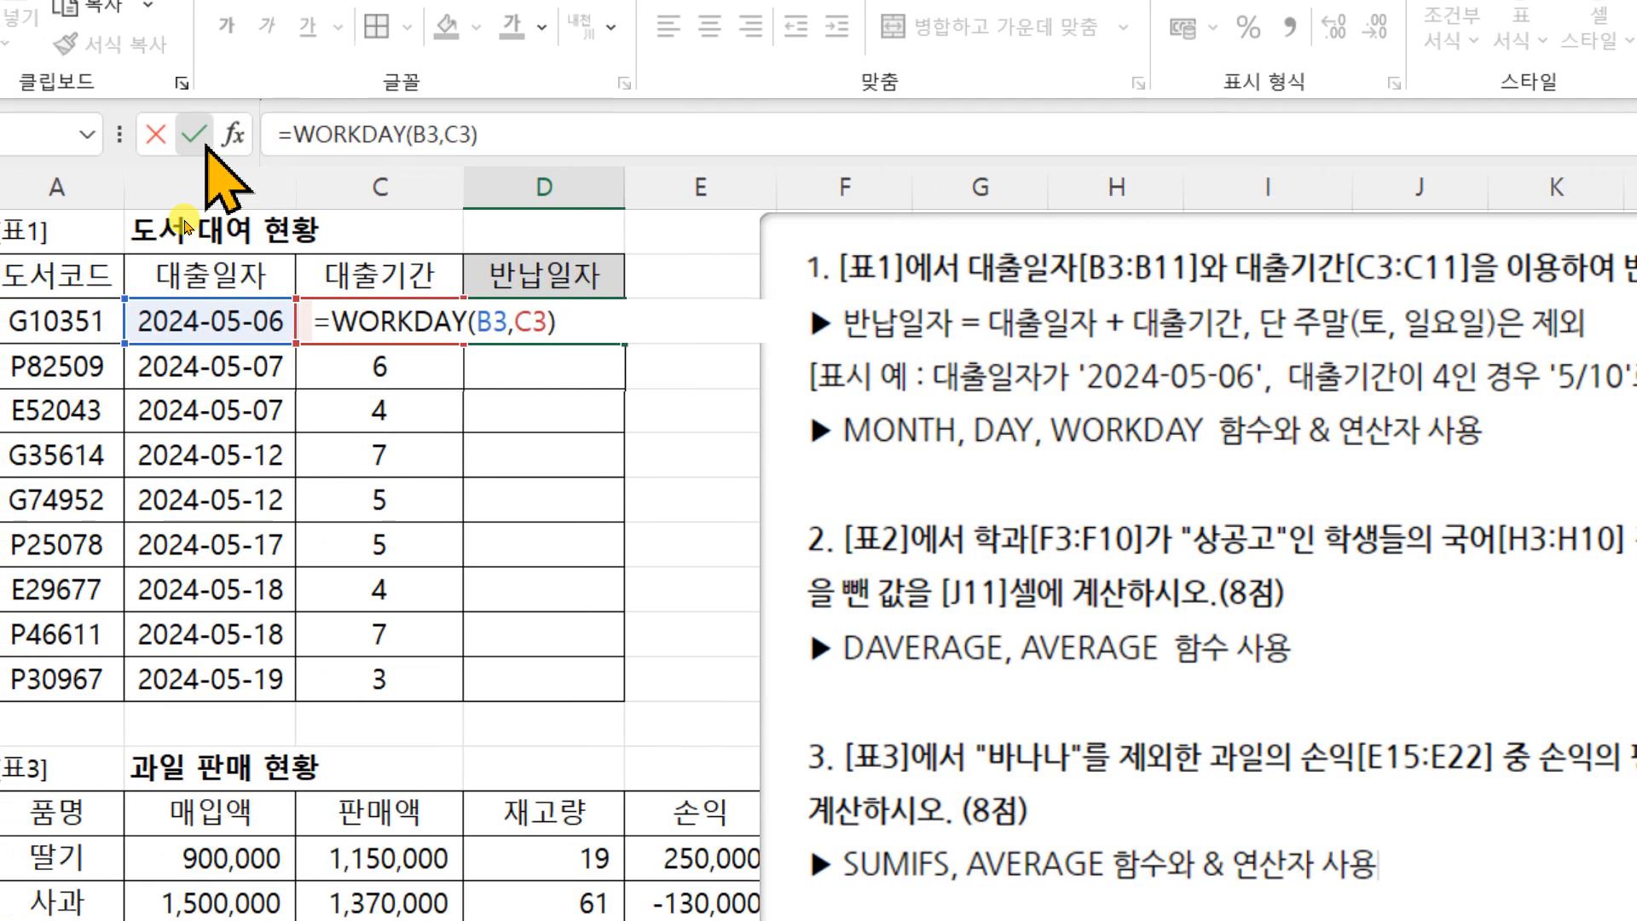
left_click(205, 143)
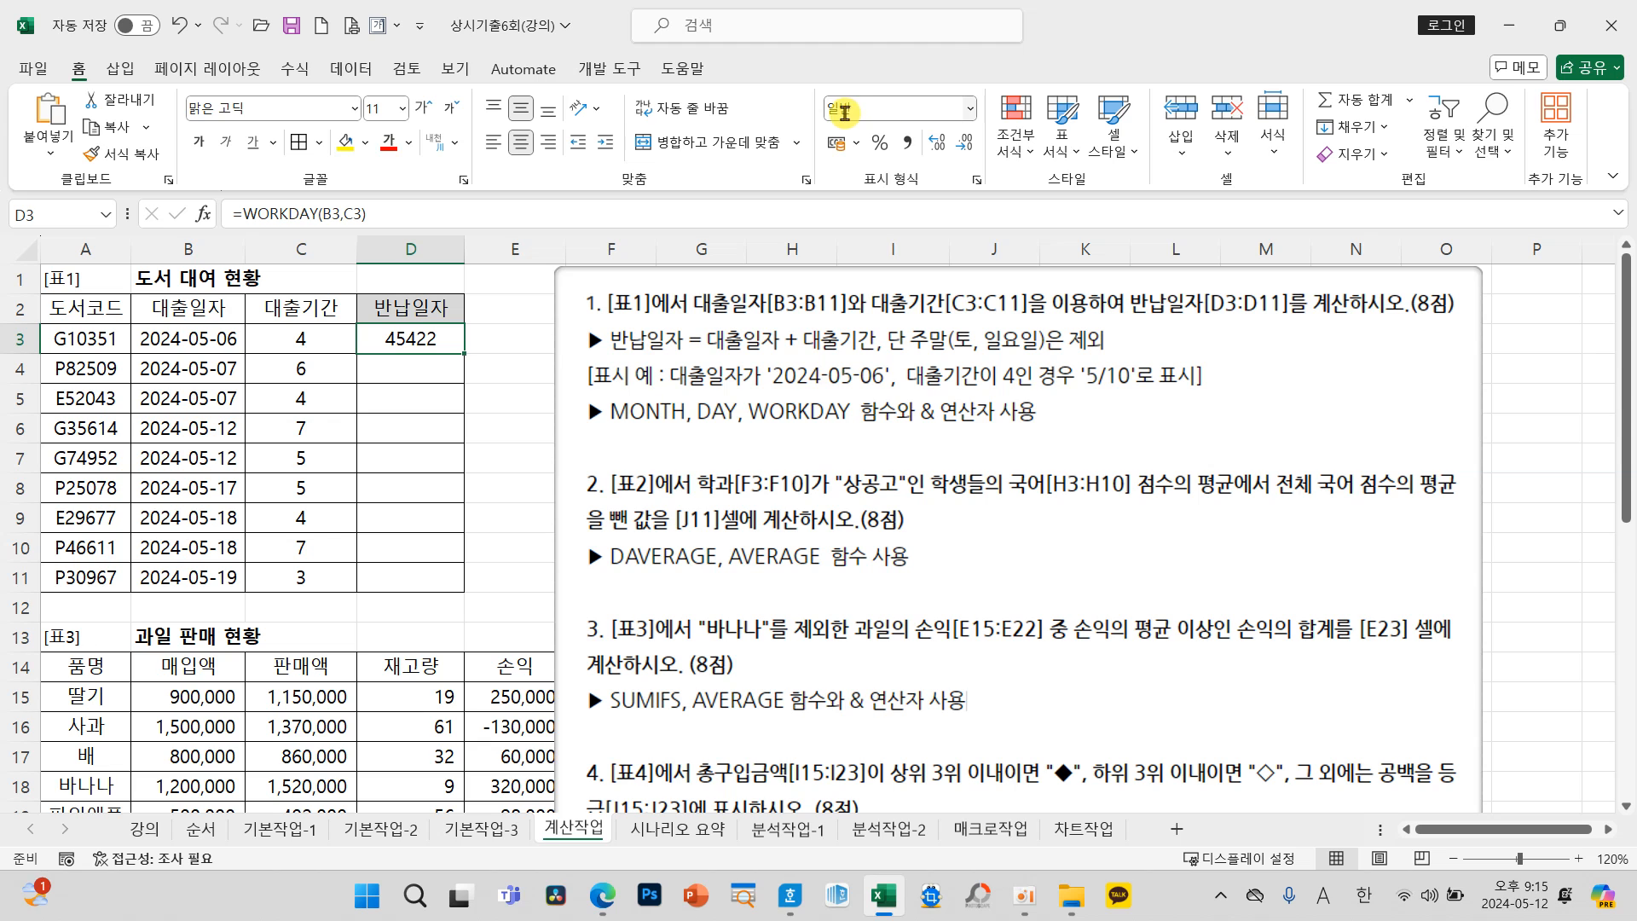
left_click(971, 111)
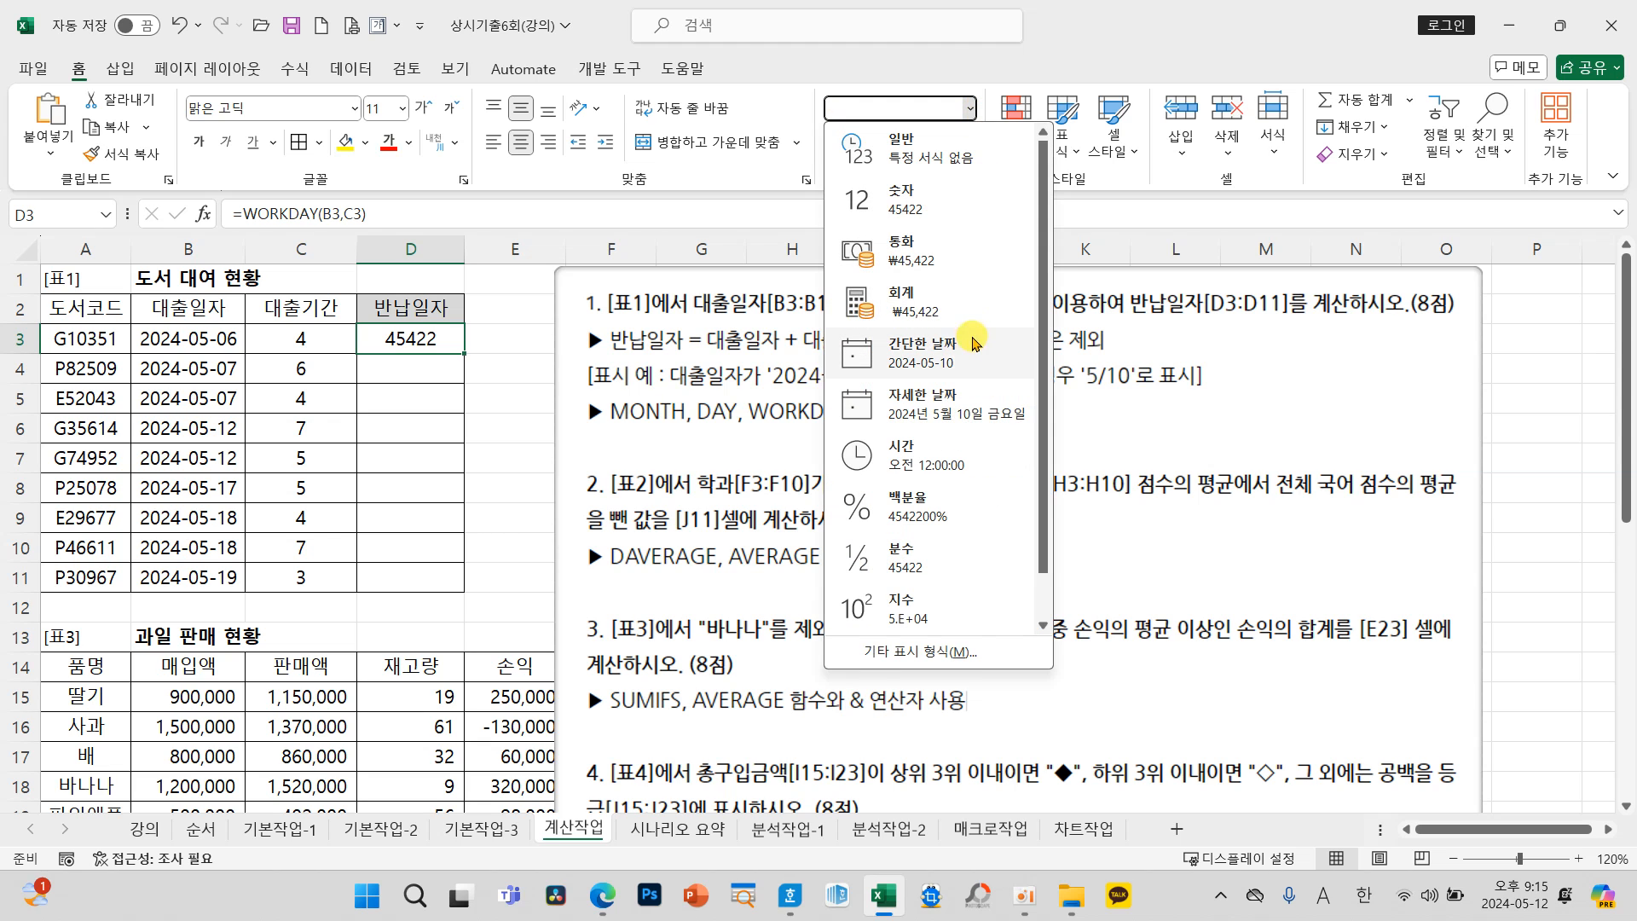
left_click(938, 354)
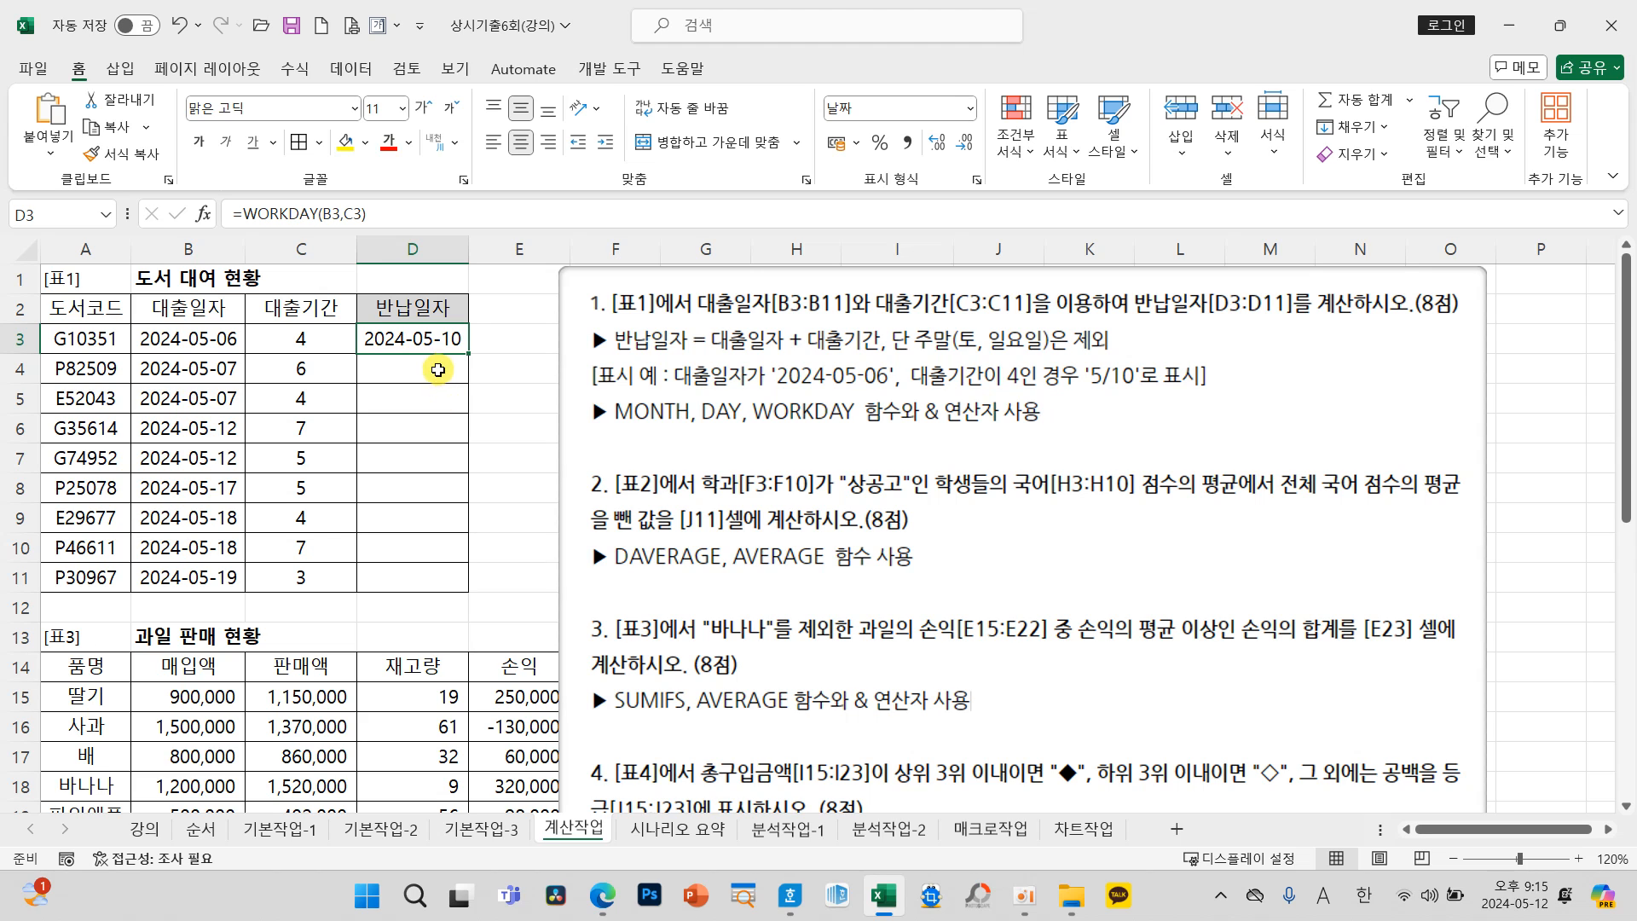
Step: Relate D3's date to the task's '5/10' display example and the MONTH and DAY functions, and clear D3
mouse_move(479, 356)
left_mouse_down()
mouse_move(468, 313)
mouse_move(482, 351)
mouse_move(619, 253)
mouse_move(1139, 355)
left_mouse_up()
left_click_drag(1081, 402, 1143, 395)
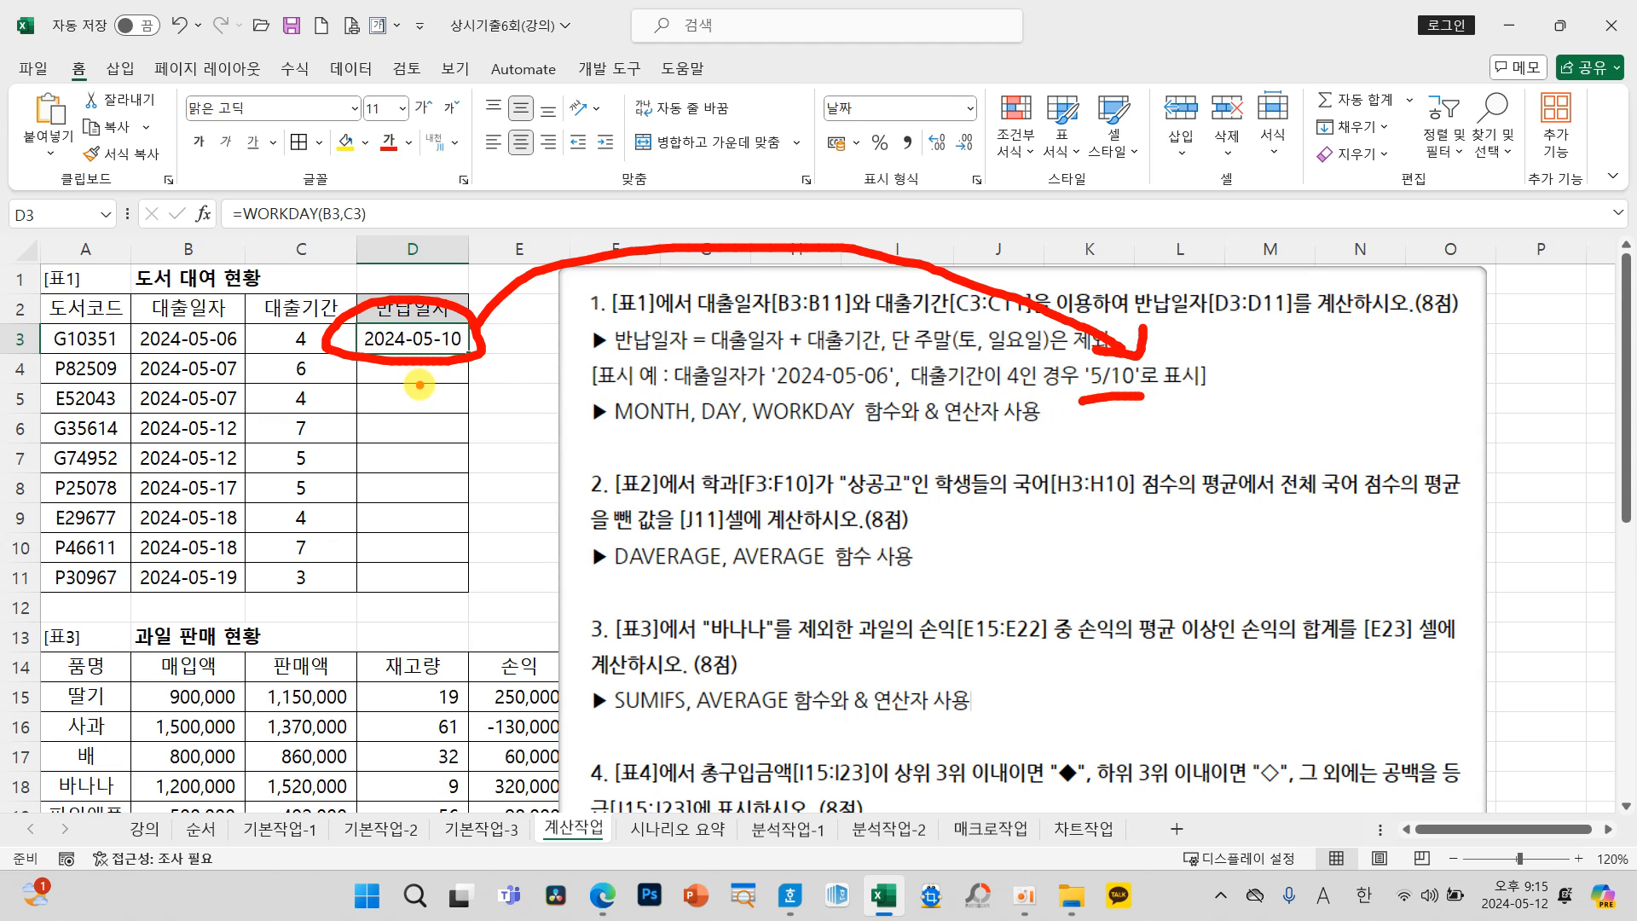
mouse_move(427, 359)
left_mouse_down()
mouse_move(521, 451)
mouse_move(585, 427)
mouse_move(595, 456)
left_mouse_up()
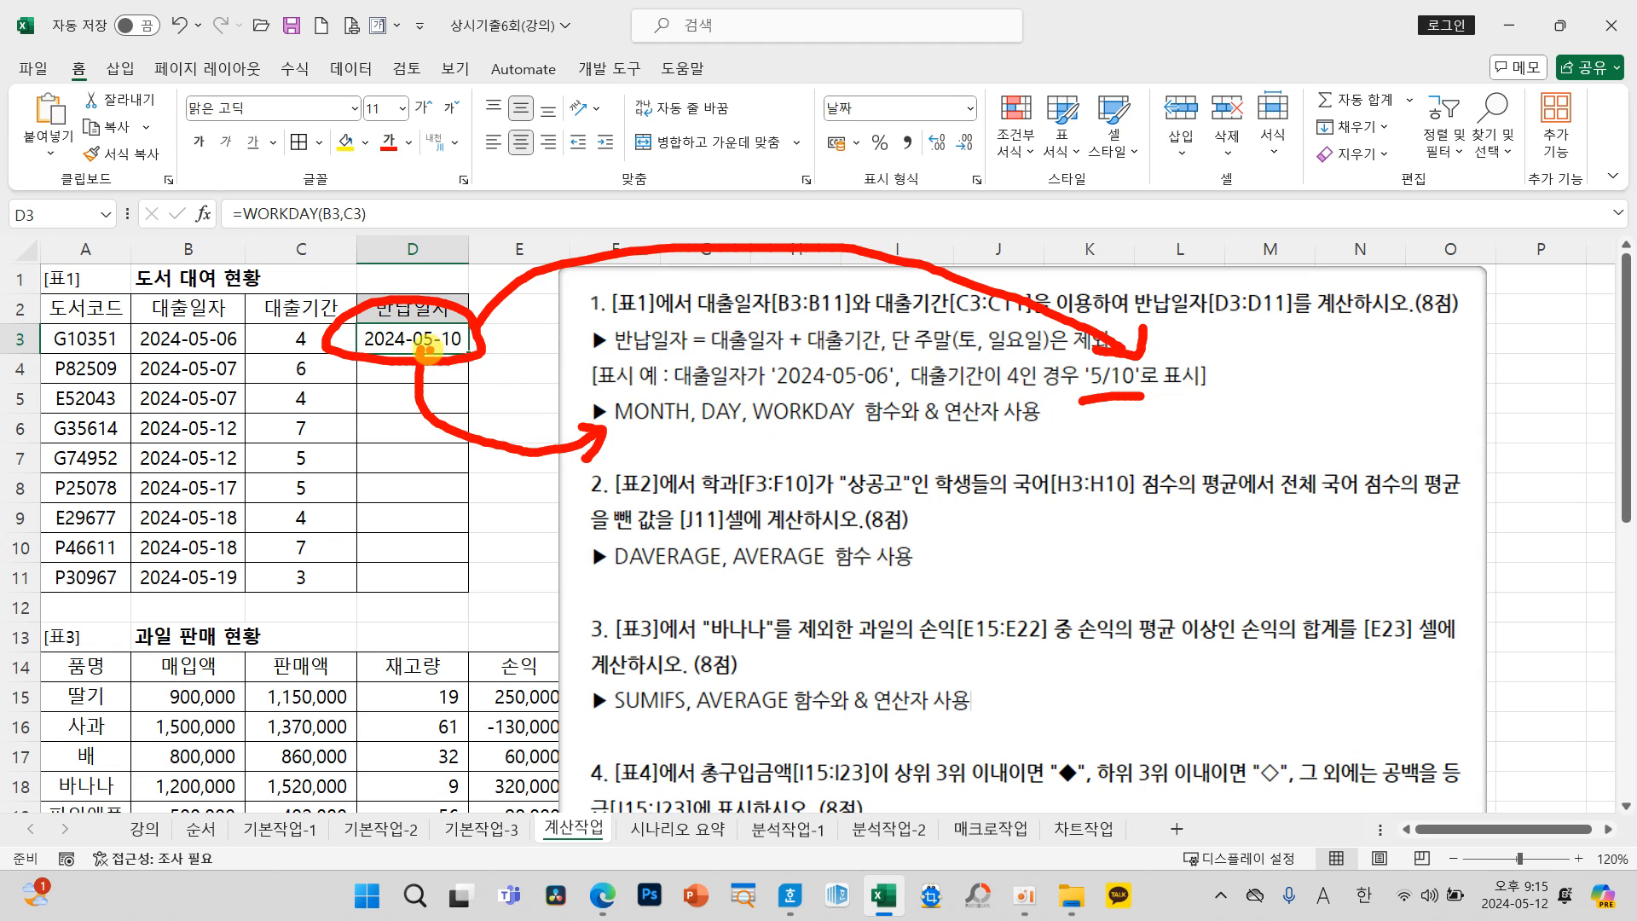
mouse_move(443, 354)
left_mouse_down()
mouse_move(723, 376)
mouse_move(732, 400)
mouse_move(750, 384)
left_mouse_up()
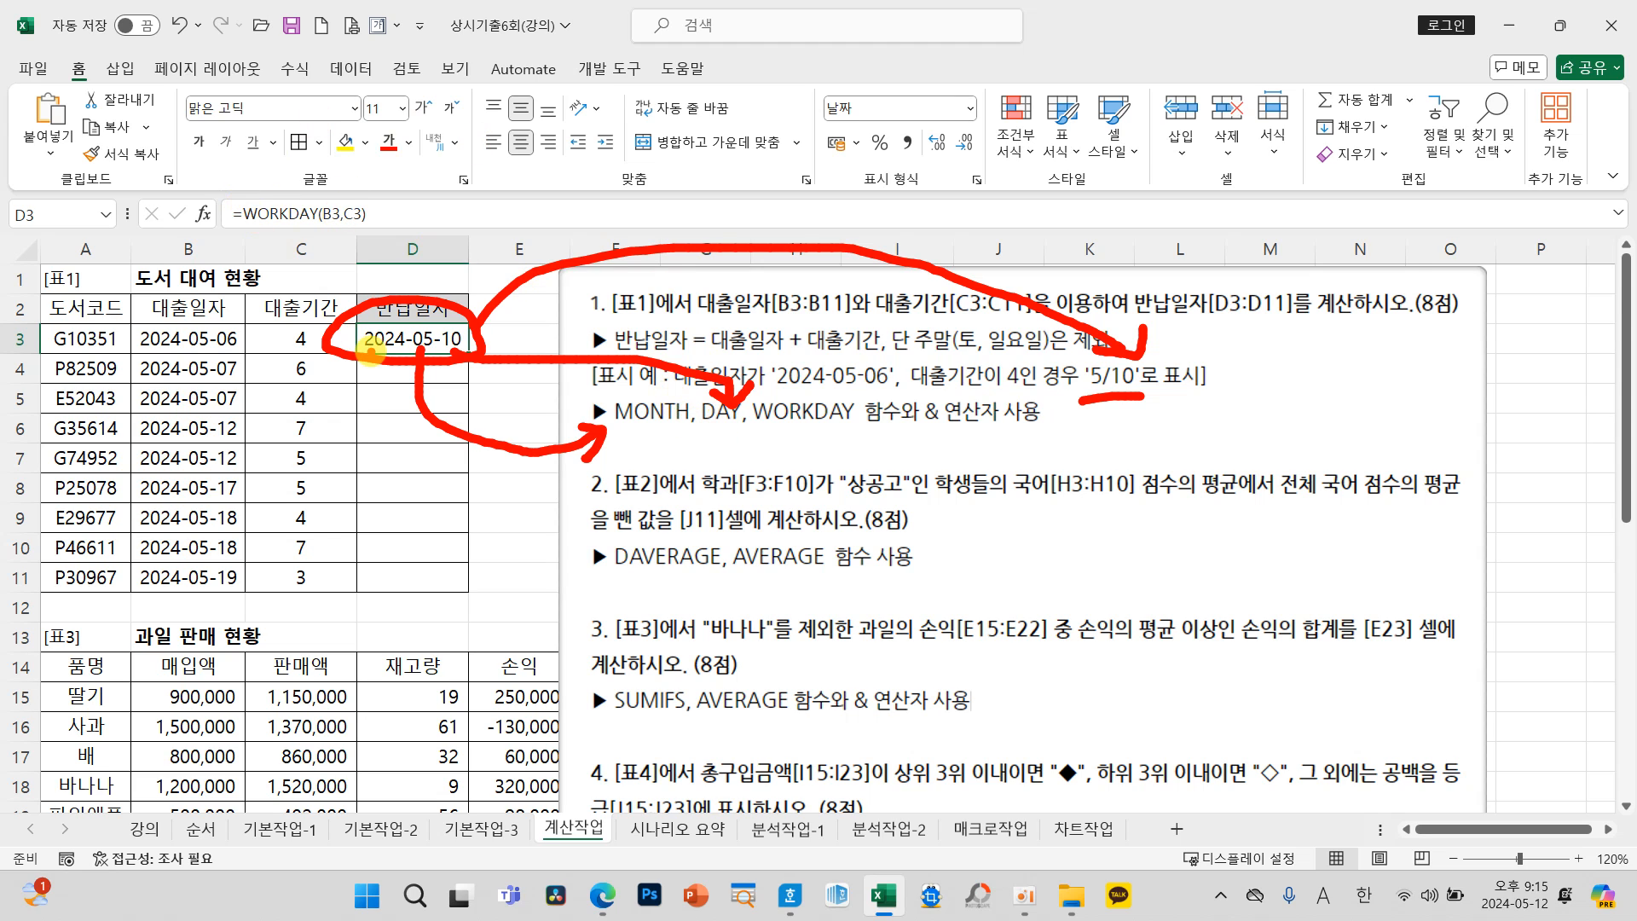
key("Escape")
key("Delete")
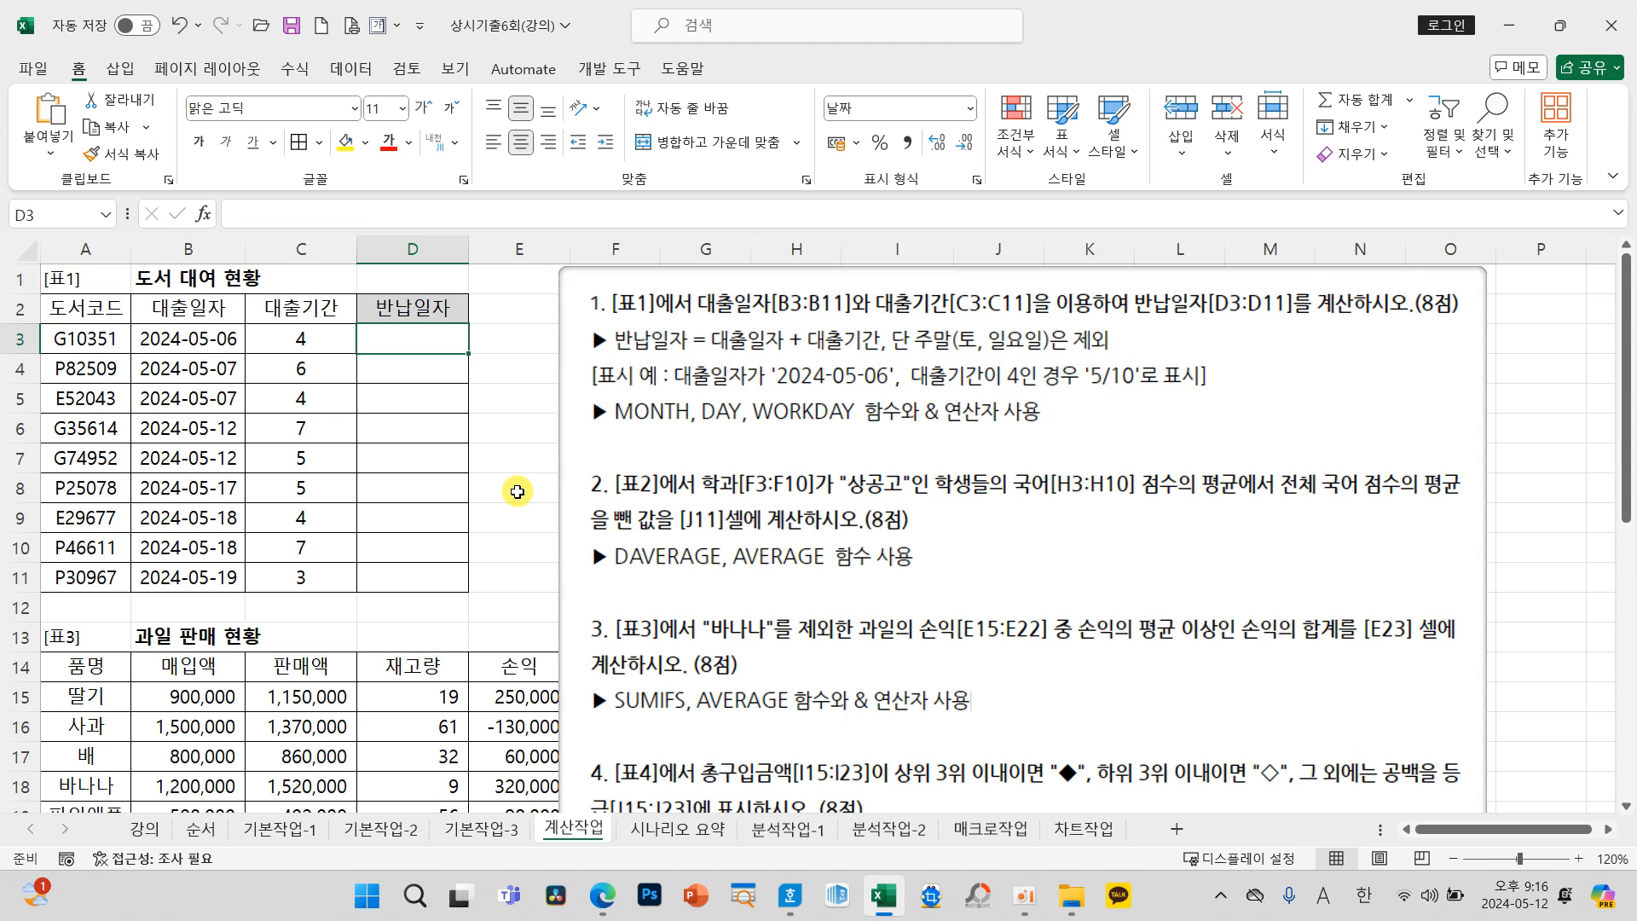
Step: Start the 반납일자 formula in D3 with MONTH around WORKDAY(B3,C3)
type("=")
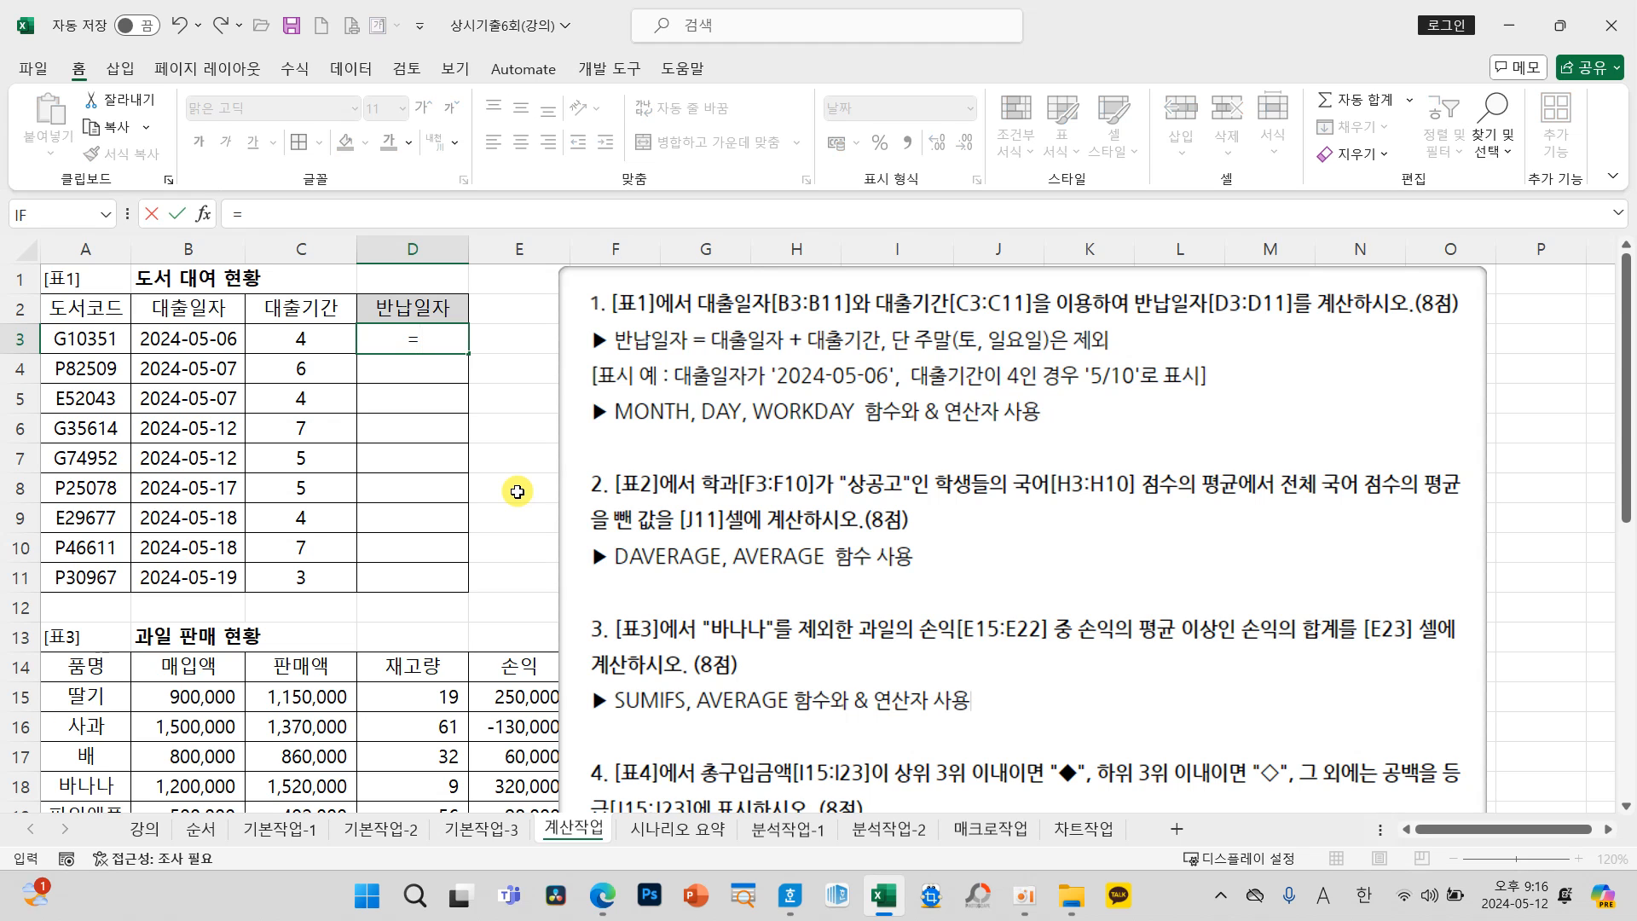
type("MONTH(WOR")
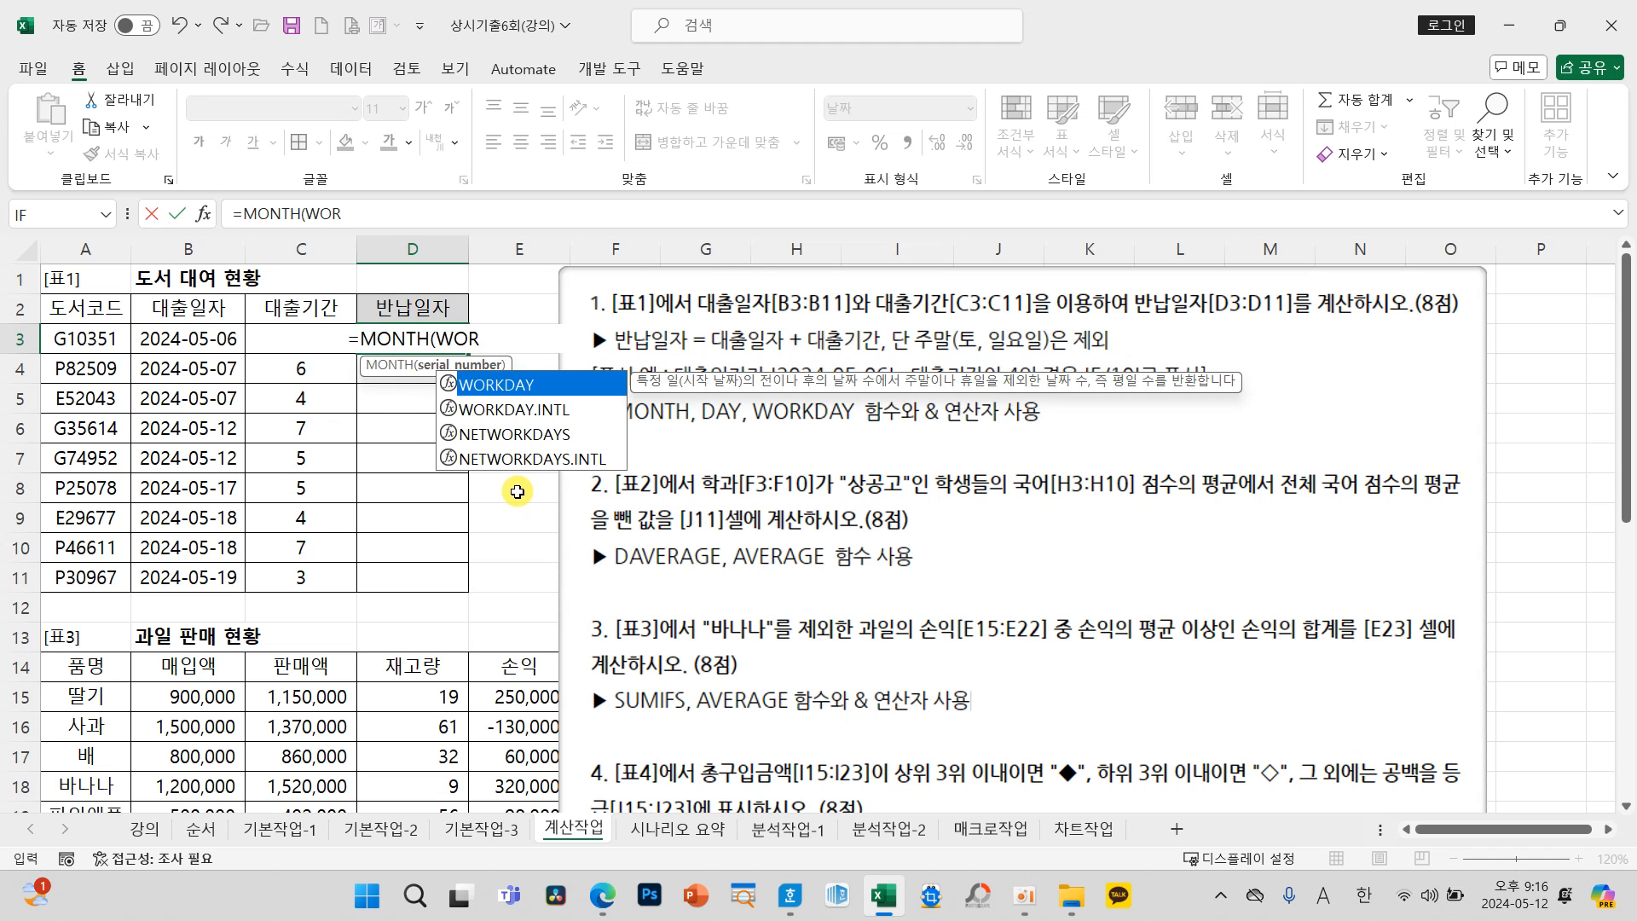
key("Tab")
left_click(212, 341)
type(",")
left_click(251, 339)
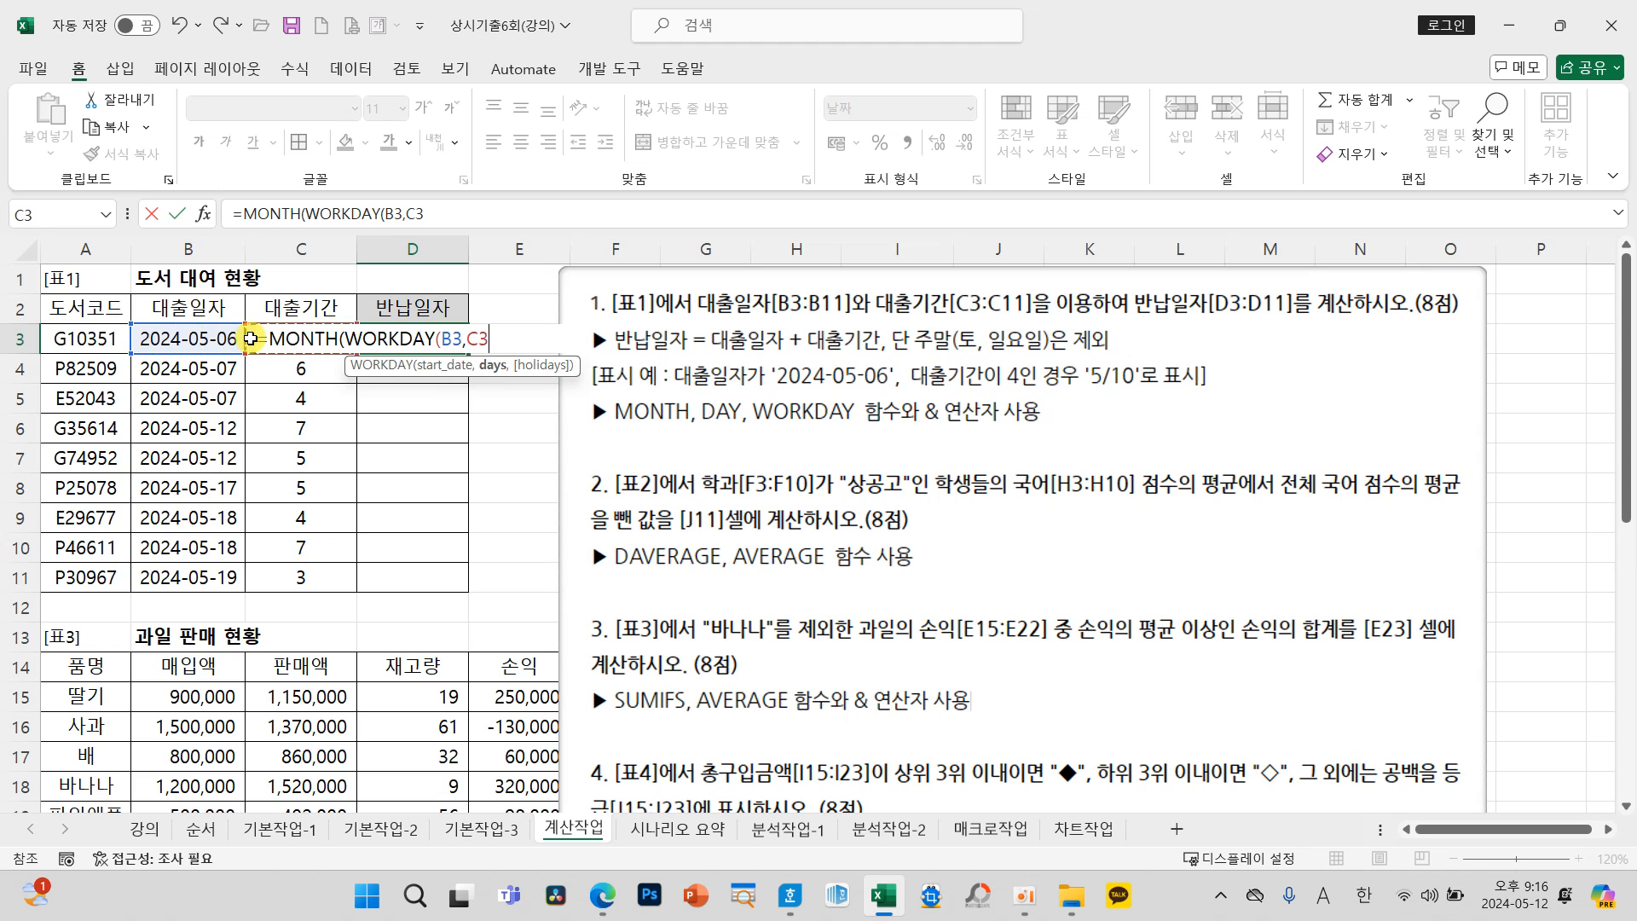
type(")")
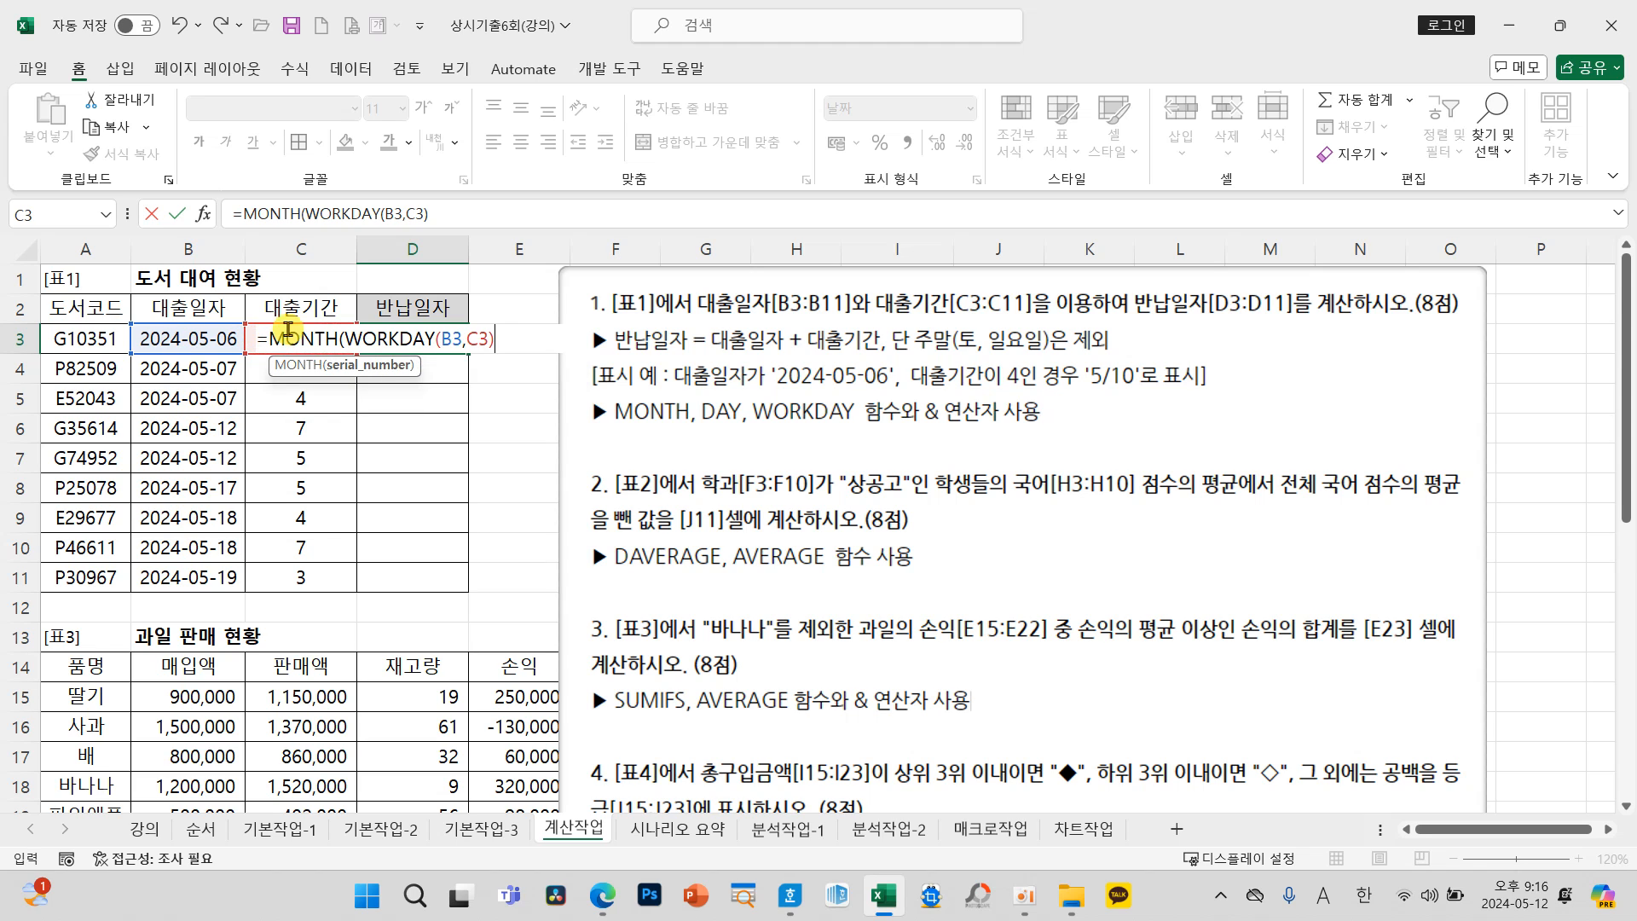
Step: Copy the nested WORKDAY(B3,C3) expression, close the MONTH function, and append &"/"& to the D3 formula
left_click(307, 215)
left_click_drag(307, 215, 441, 211)
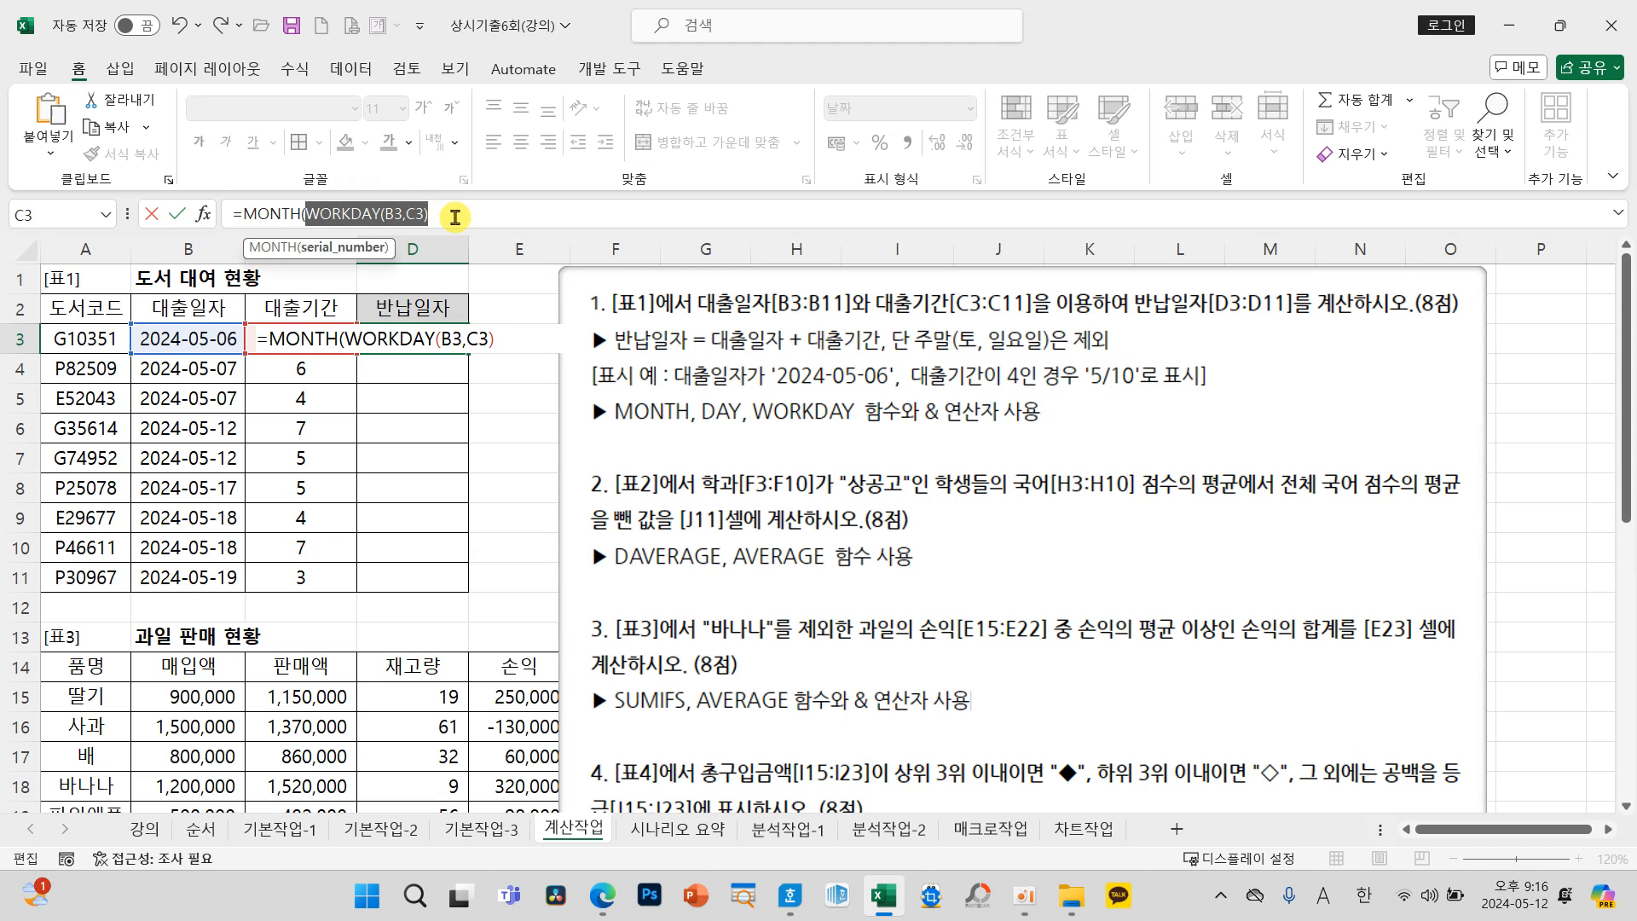
left_click(455, 212)
type(")&\"/\"&")
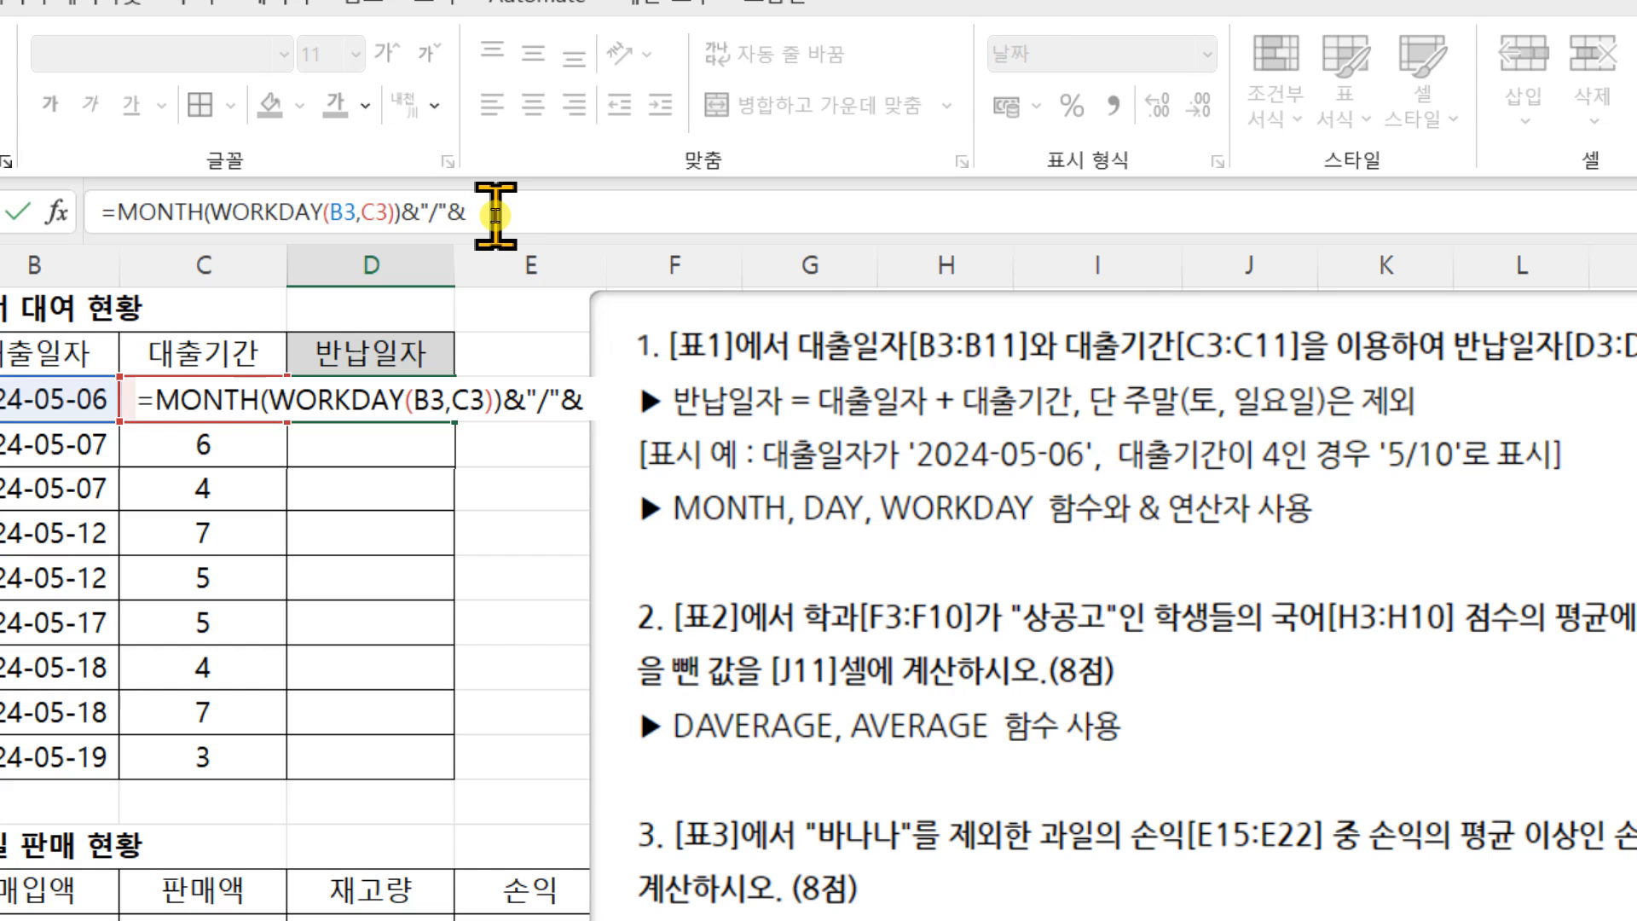
Step: Complete the D3 formula with DAY(WORKDAY(B3,C3)), reusing the copied expression, and enter it
type("DAY")
double_click(509, 271)
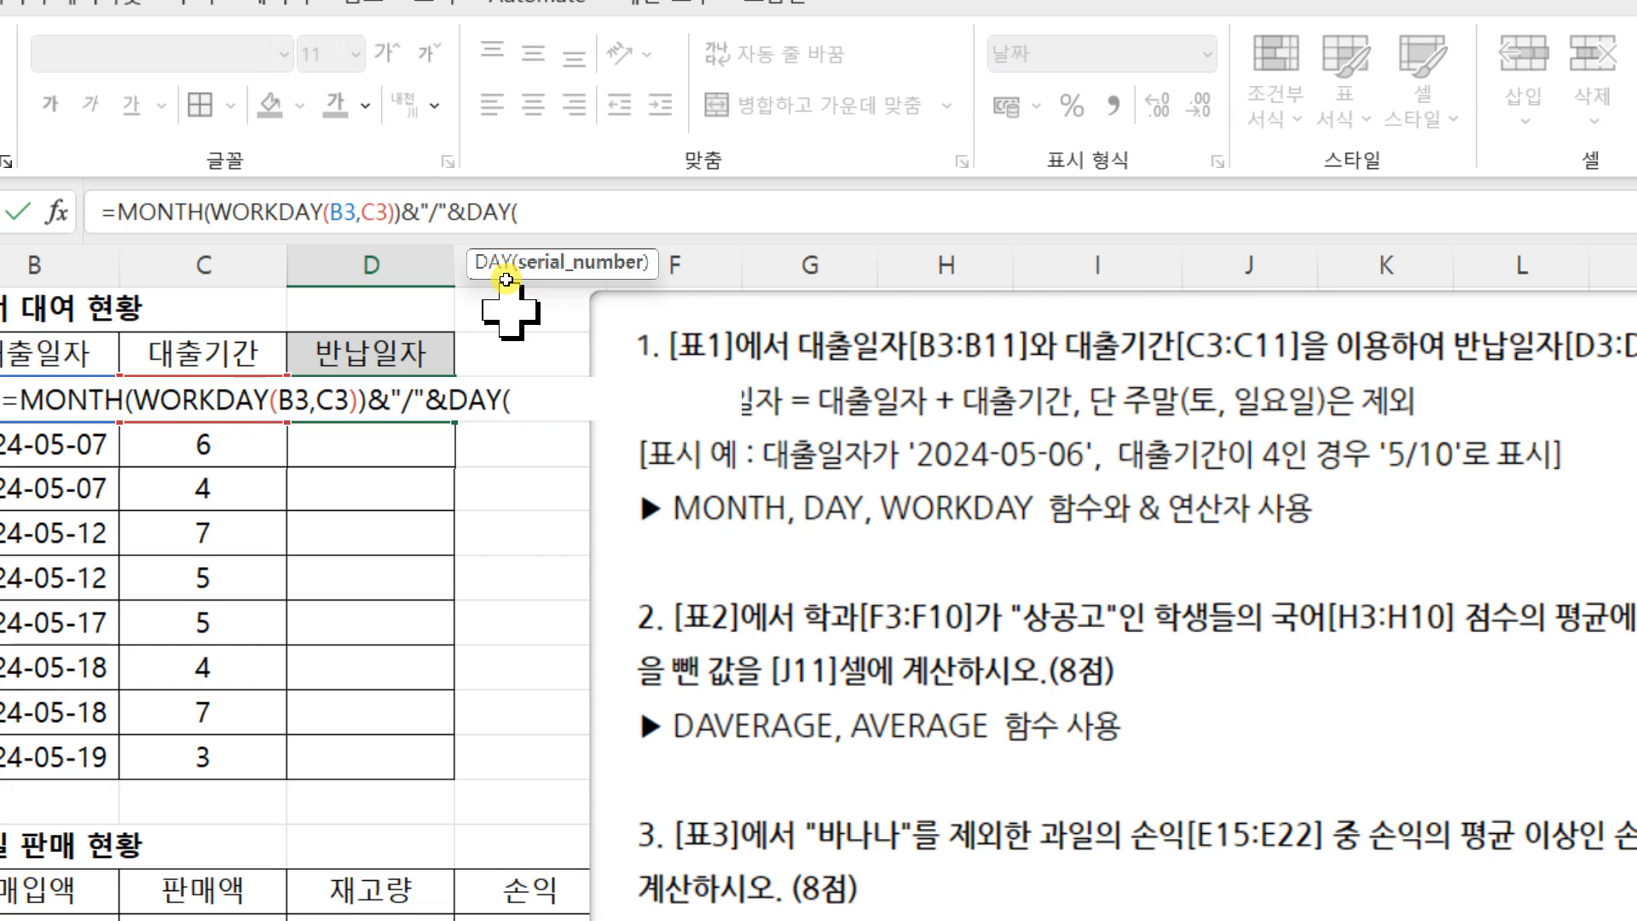
type("WORKDAY(B3,C3)")
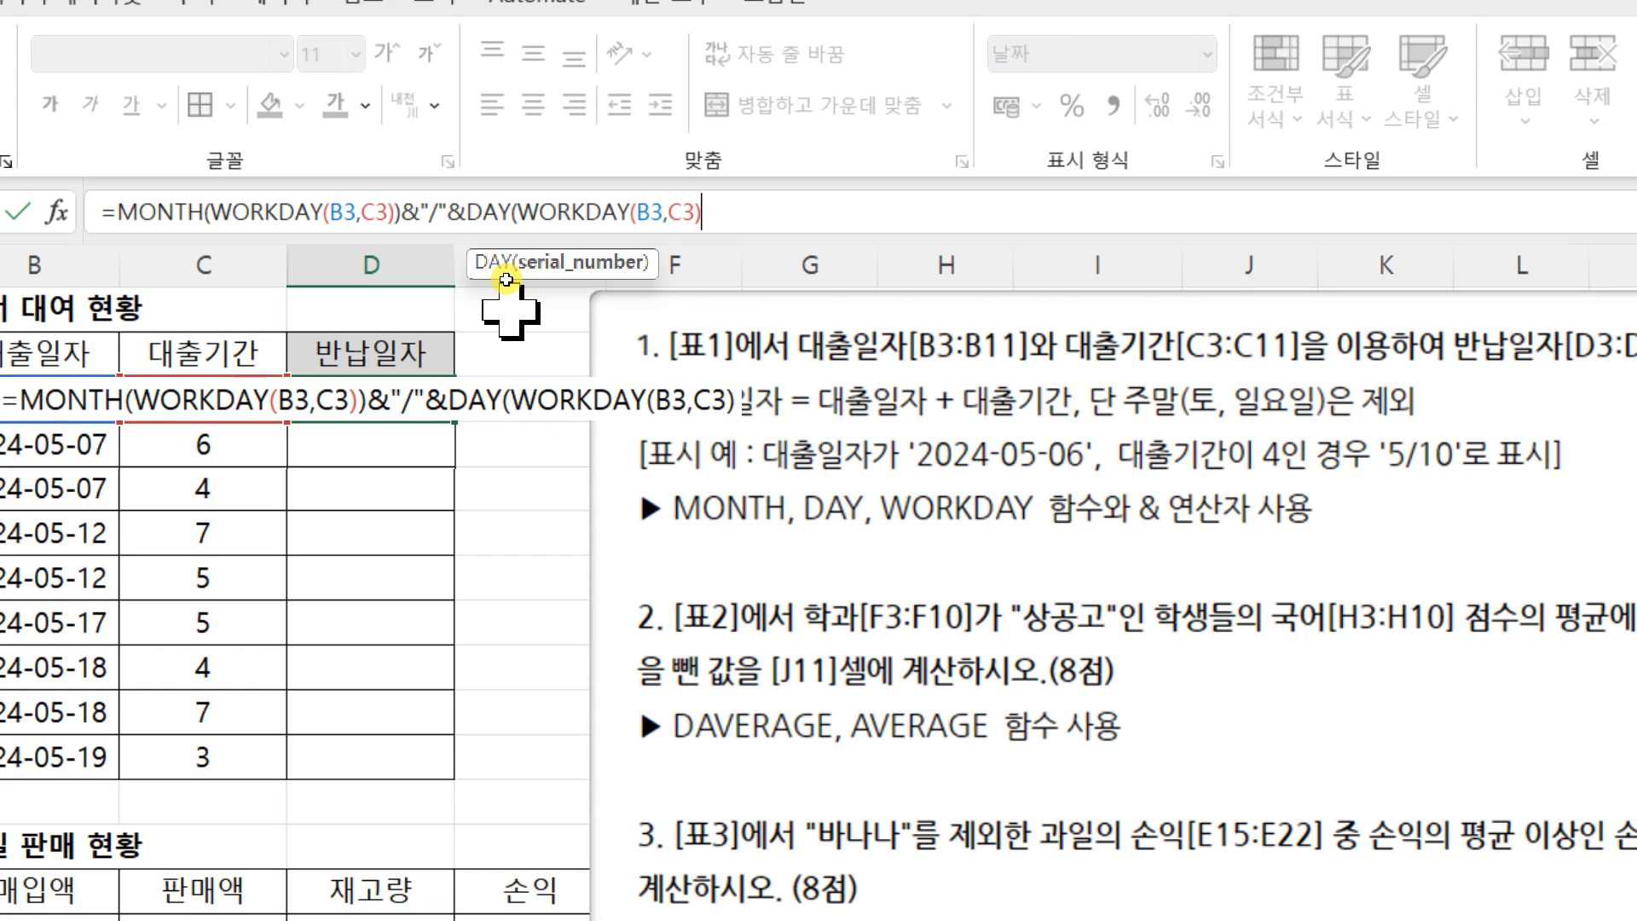
type(")")
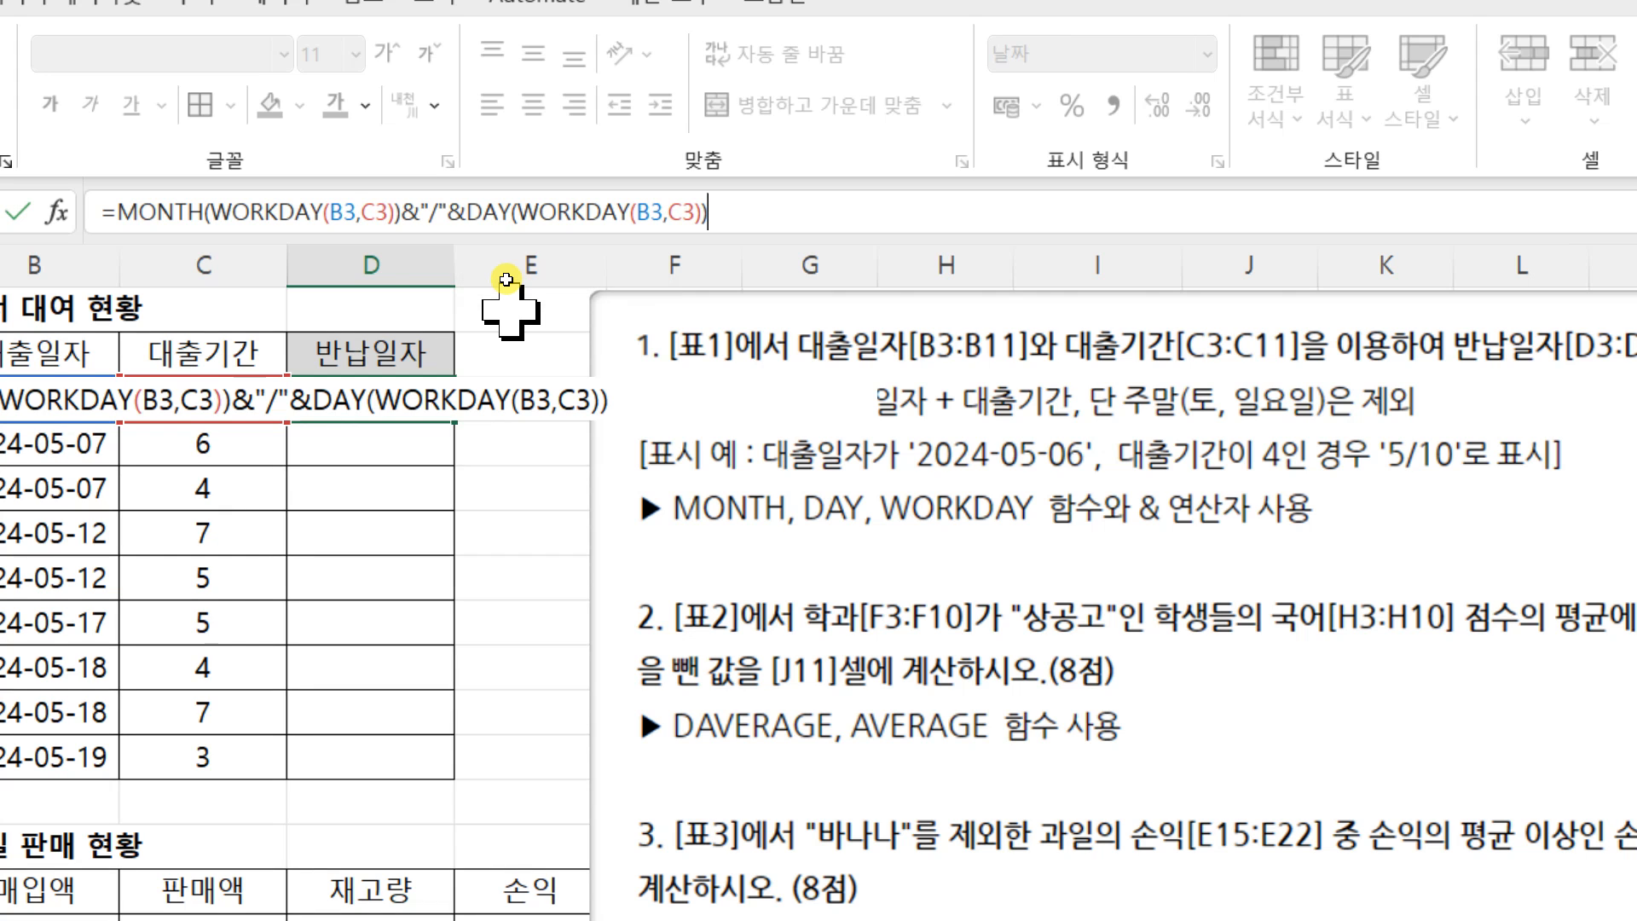
key("Return")
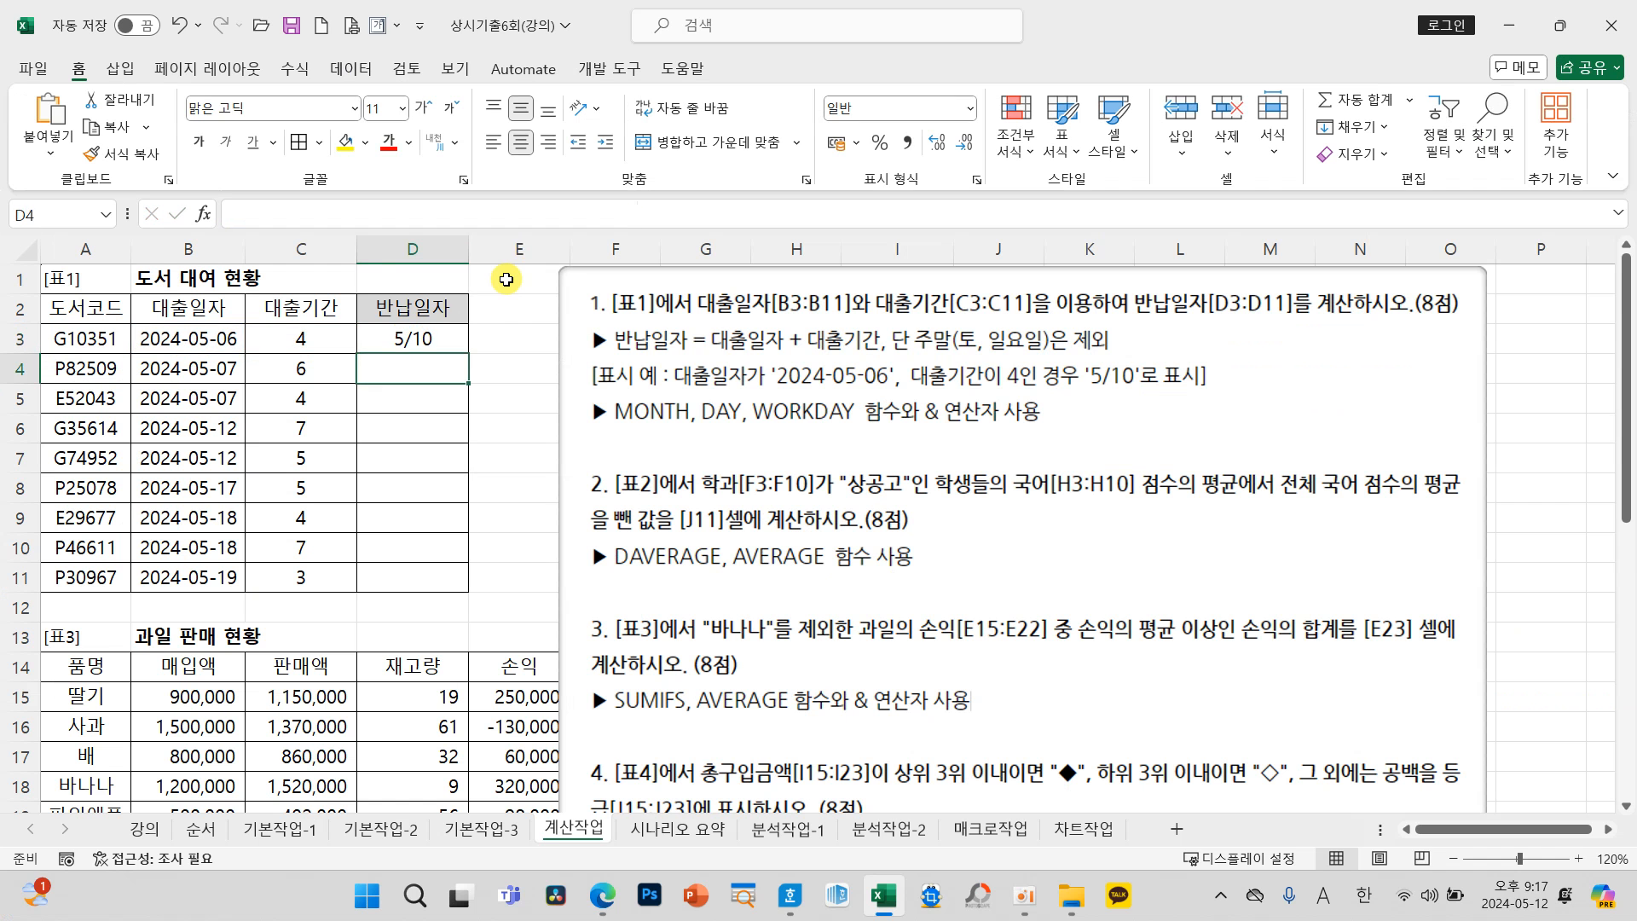
Step: Fill D3's 반납일자 formula down to D11 and review it against the '5/10' display example and WORKDAY requirement
left_click(431, 348)
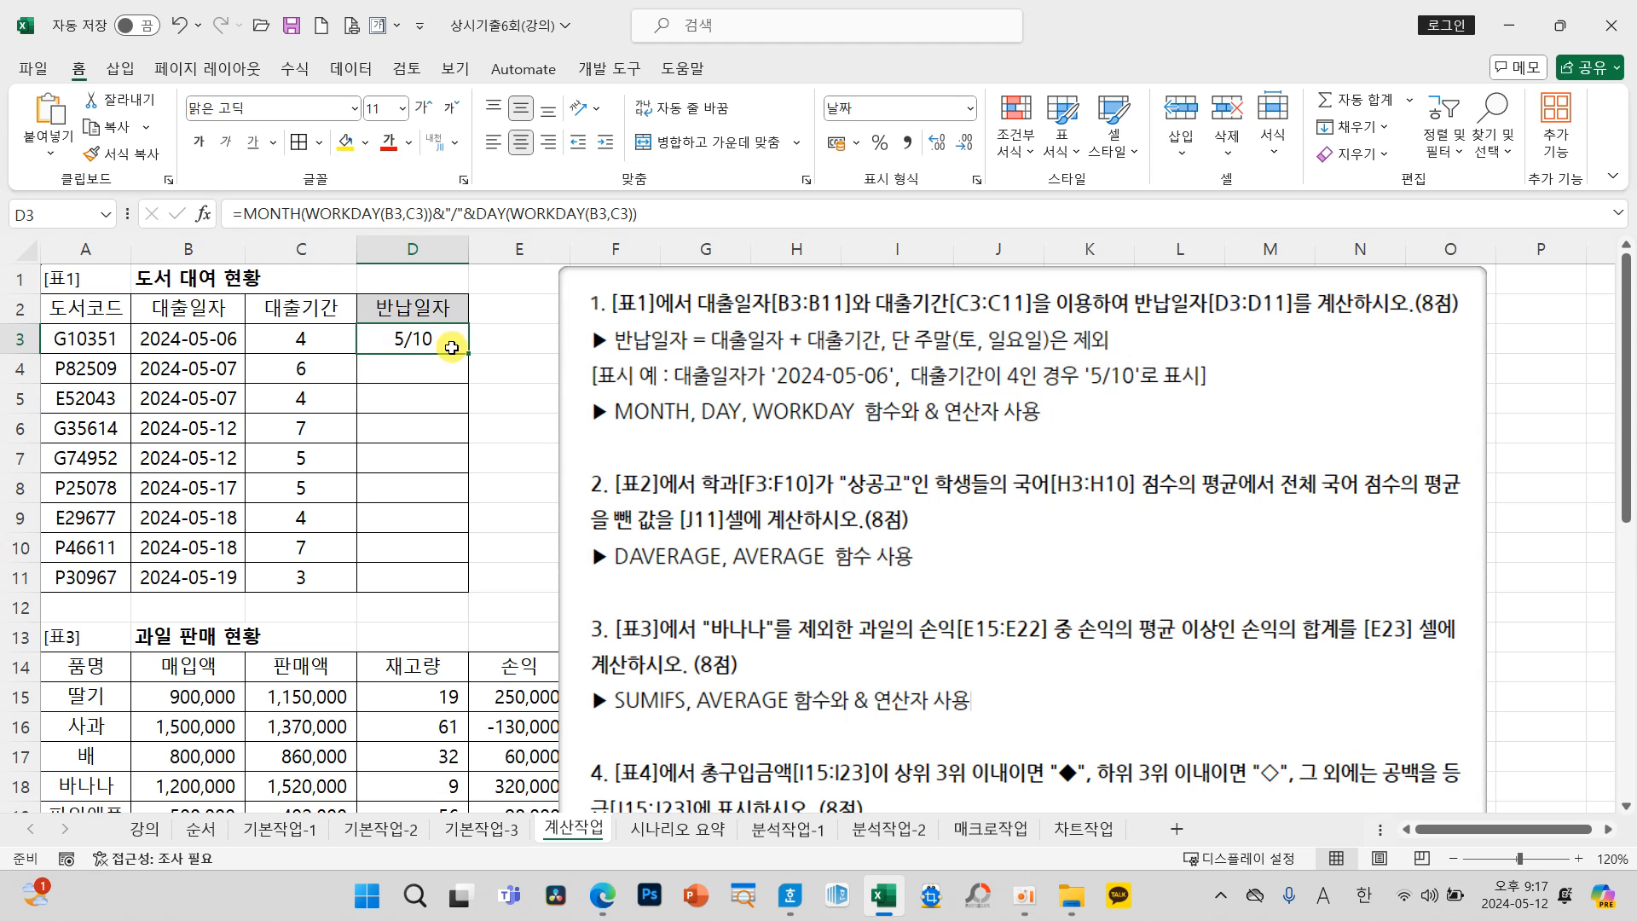
left_click_drag(468, 357, 468, 588)
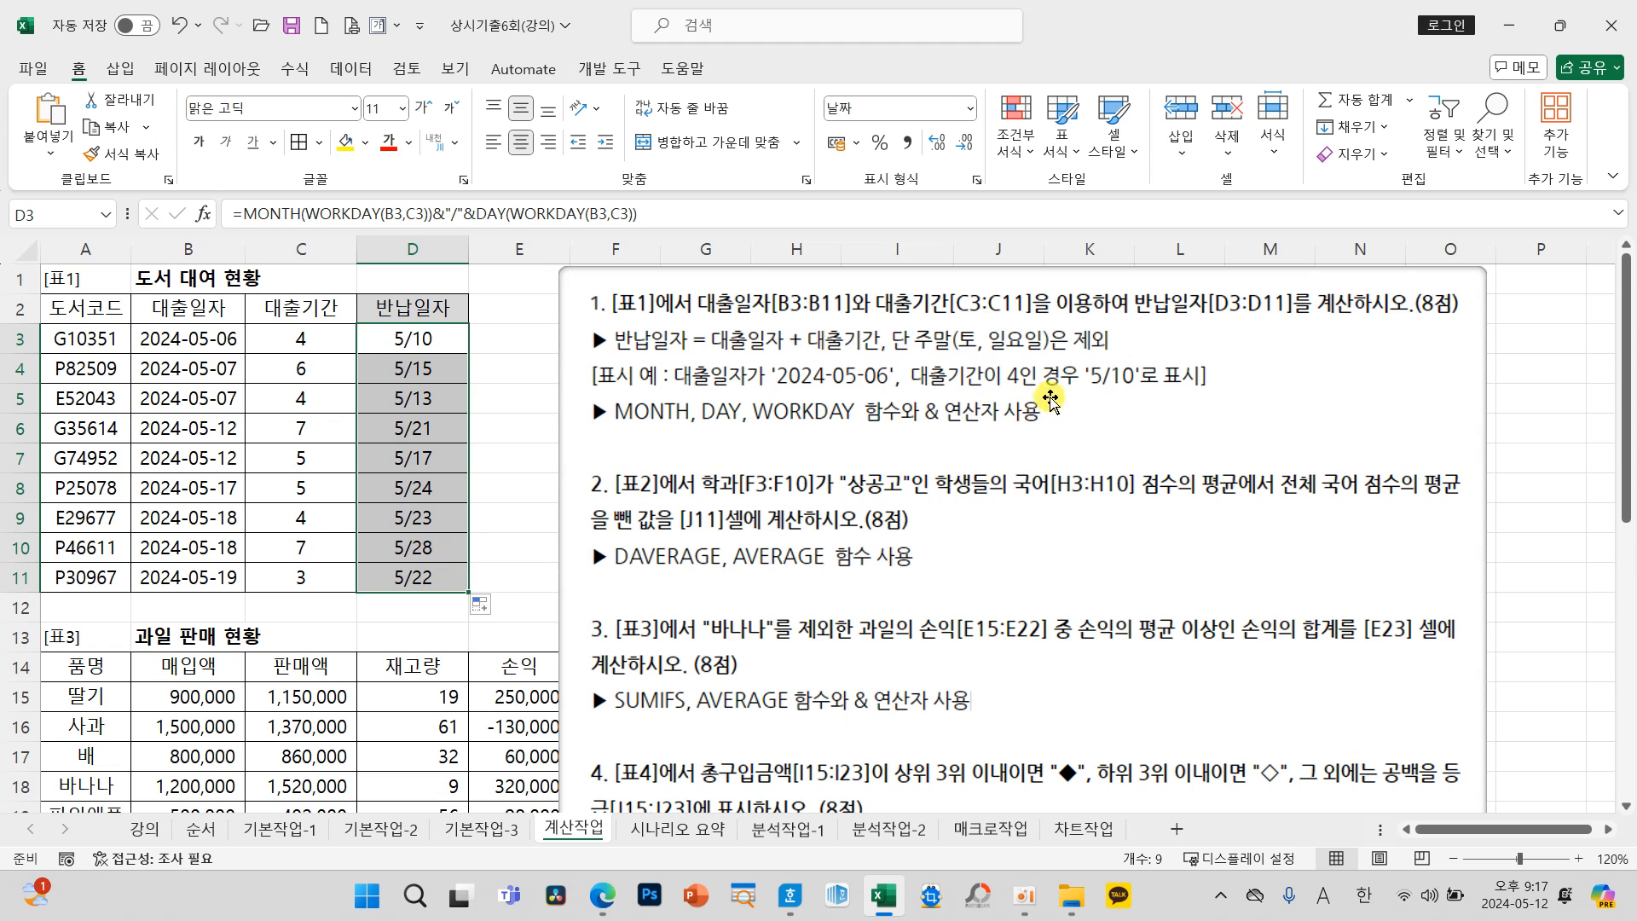
left_click(1123, 402)
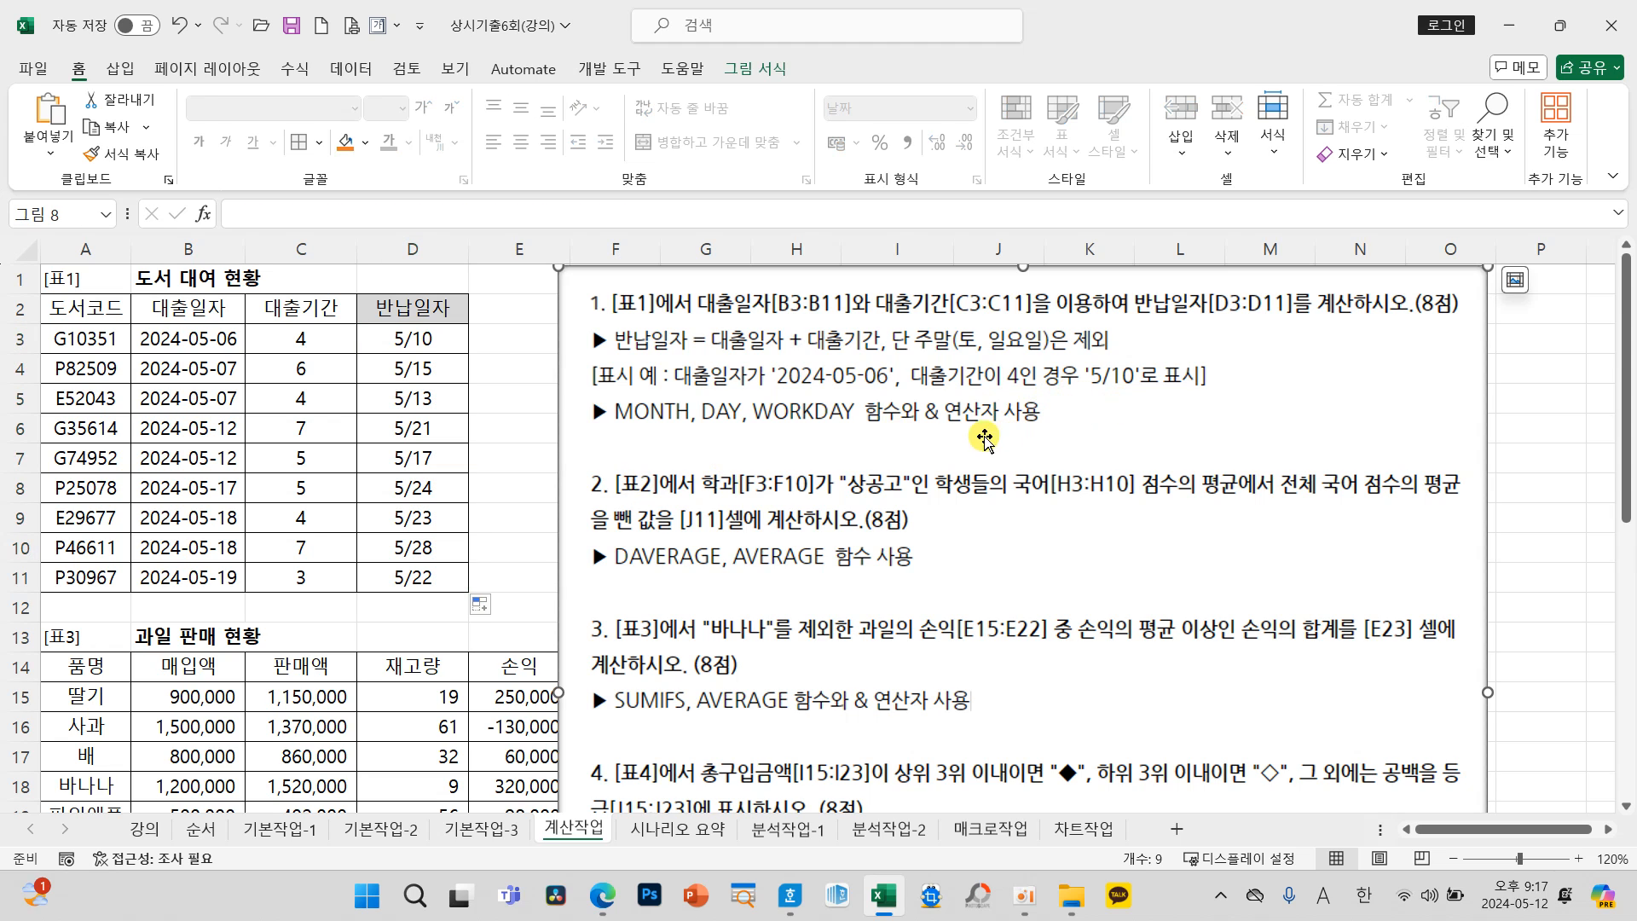
left_click(523, 481)
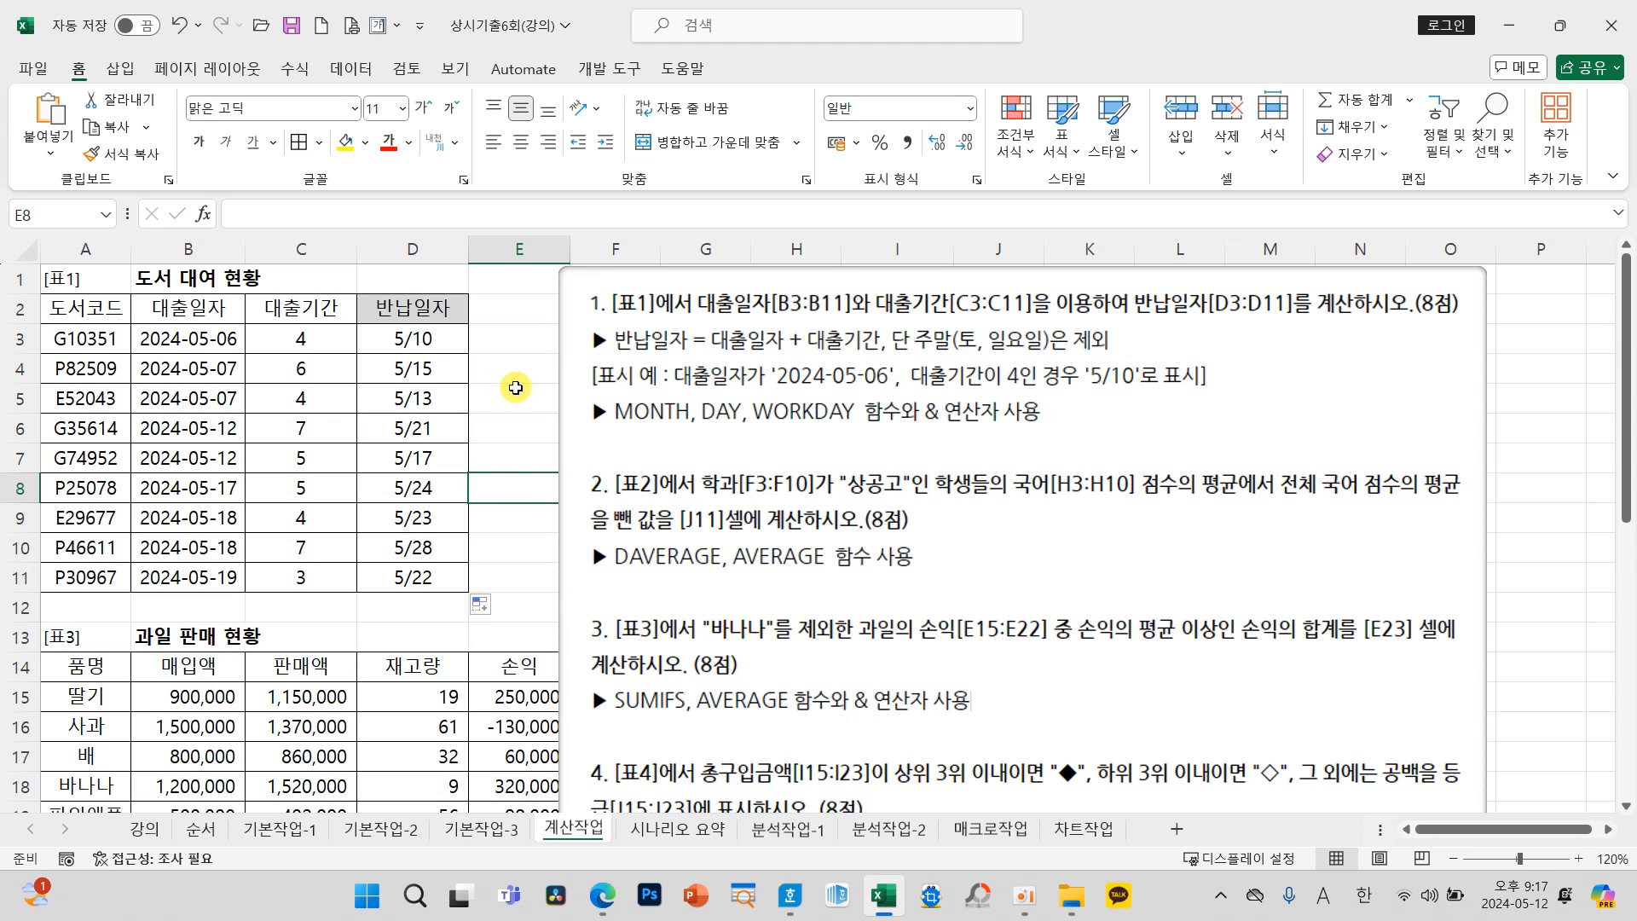
left_click_drag(1068, 357, 1153, 391)
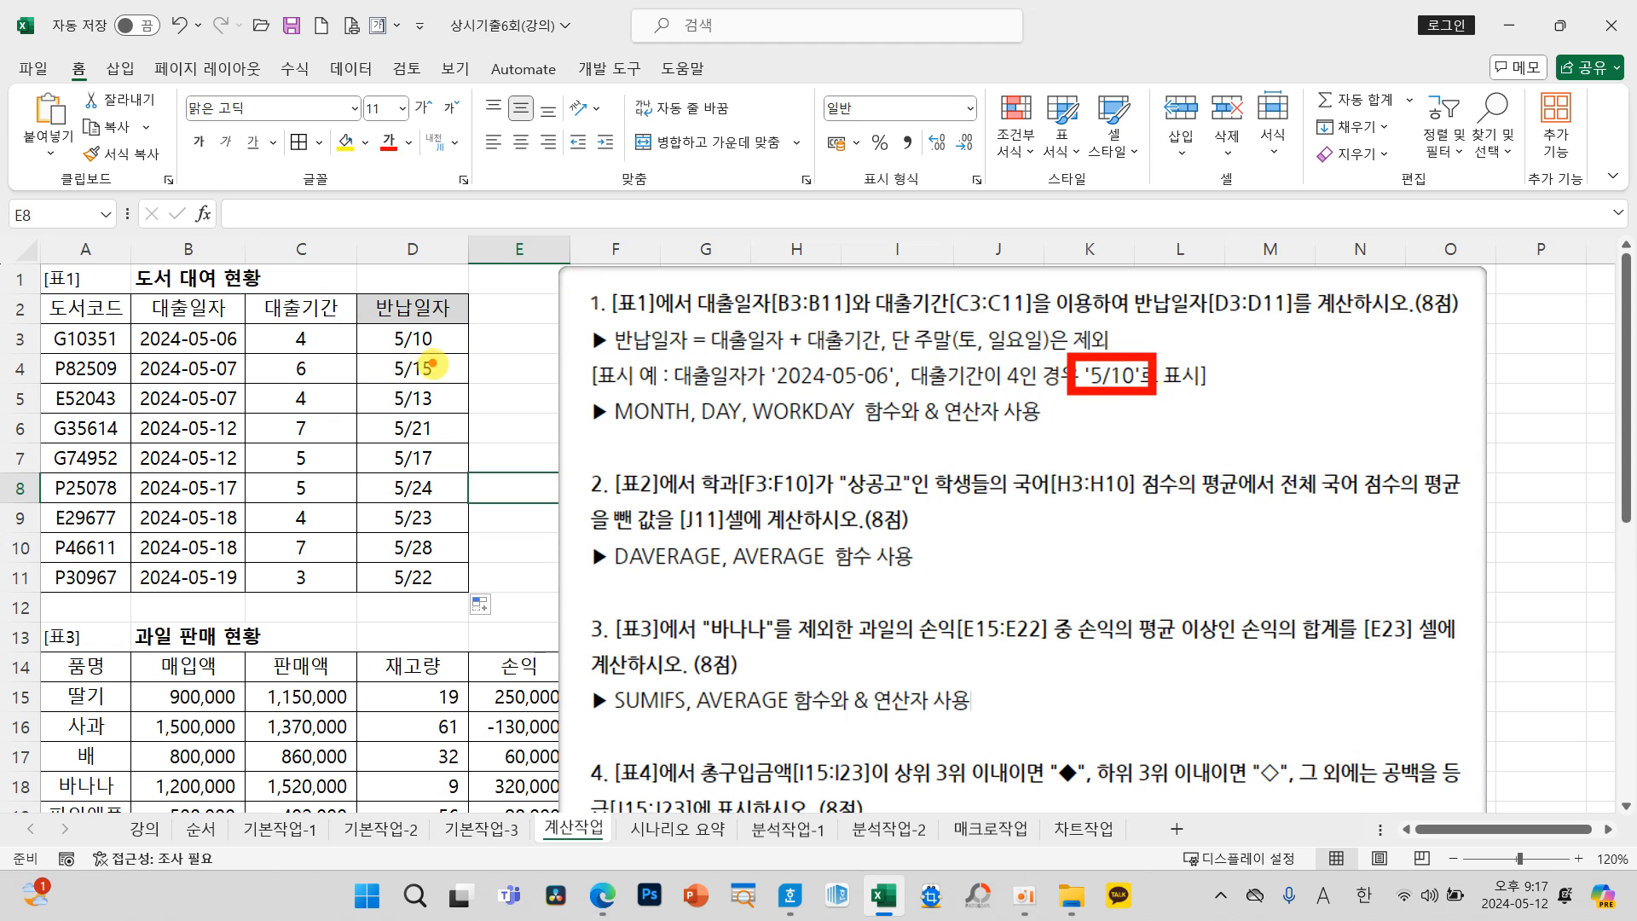
mouse_move(858, 426)
left_mouse_down()
mouse_move(762, 429)
mouse_move(844, 391)
mouse_move(874, 416)
mouse_move(849, 426)
left_mouse_up()
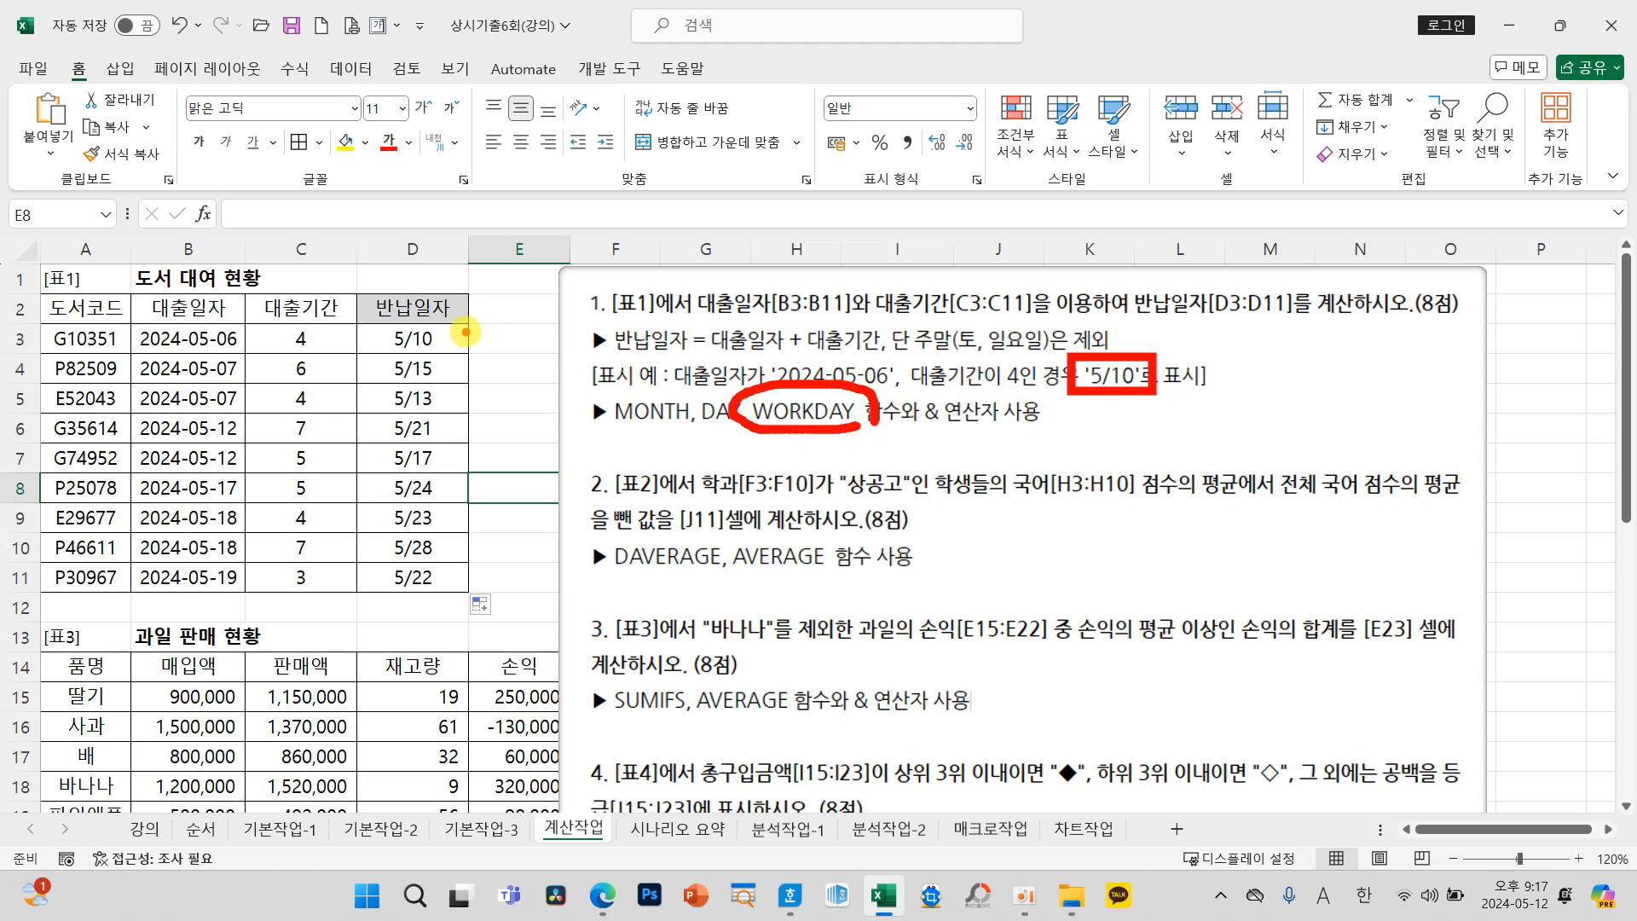
key("Escape")
left_click(426, 338)
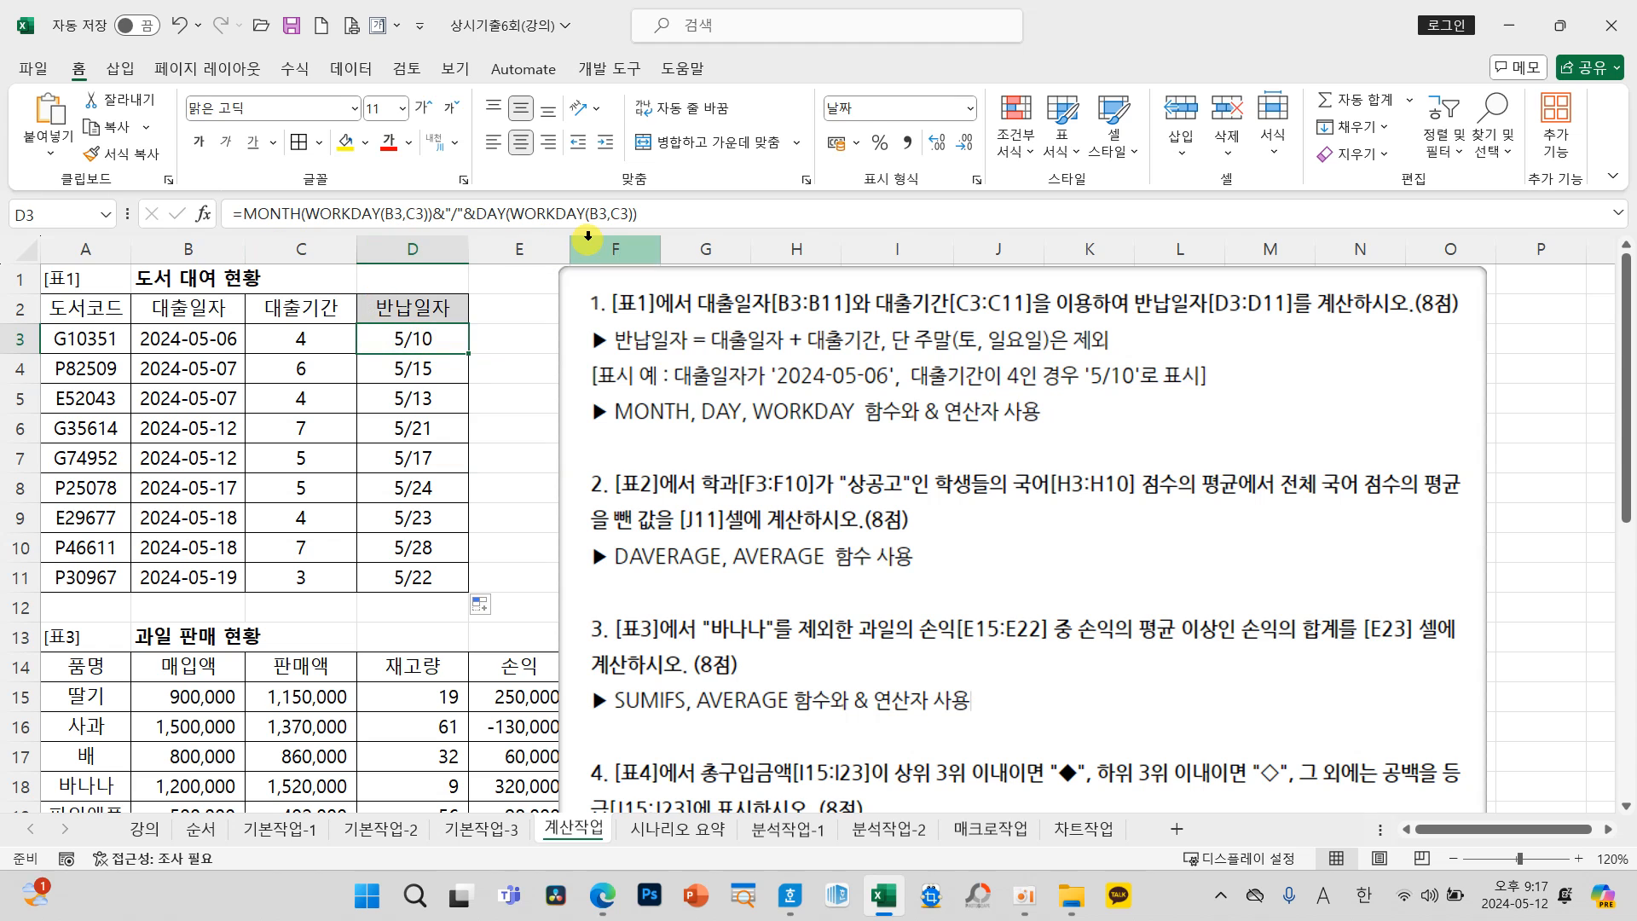
Step: Move the instruction picture to start at column K, uncovering 표2 and 표4, and show 표2 beside it
left_click_drag(669, 406, 1196, 401)
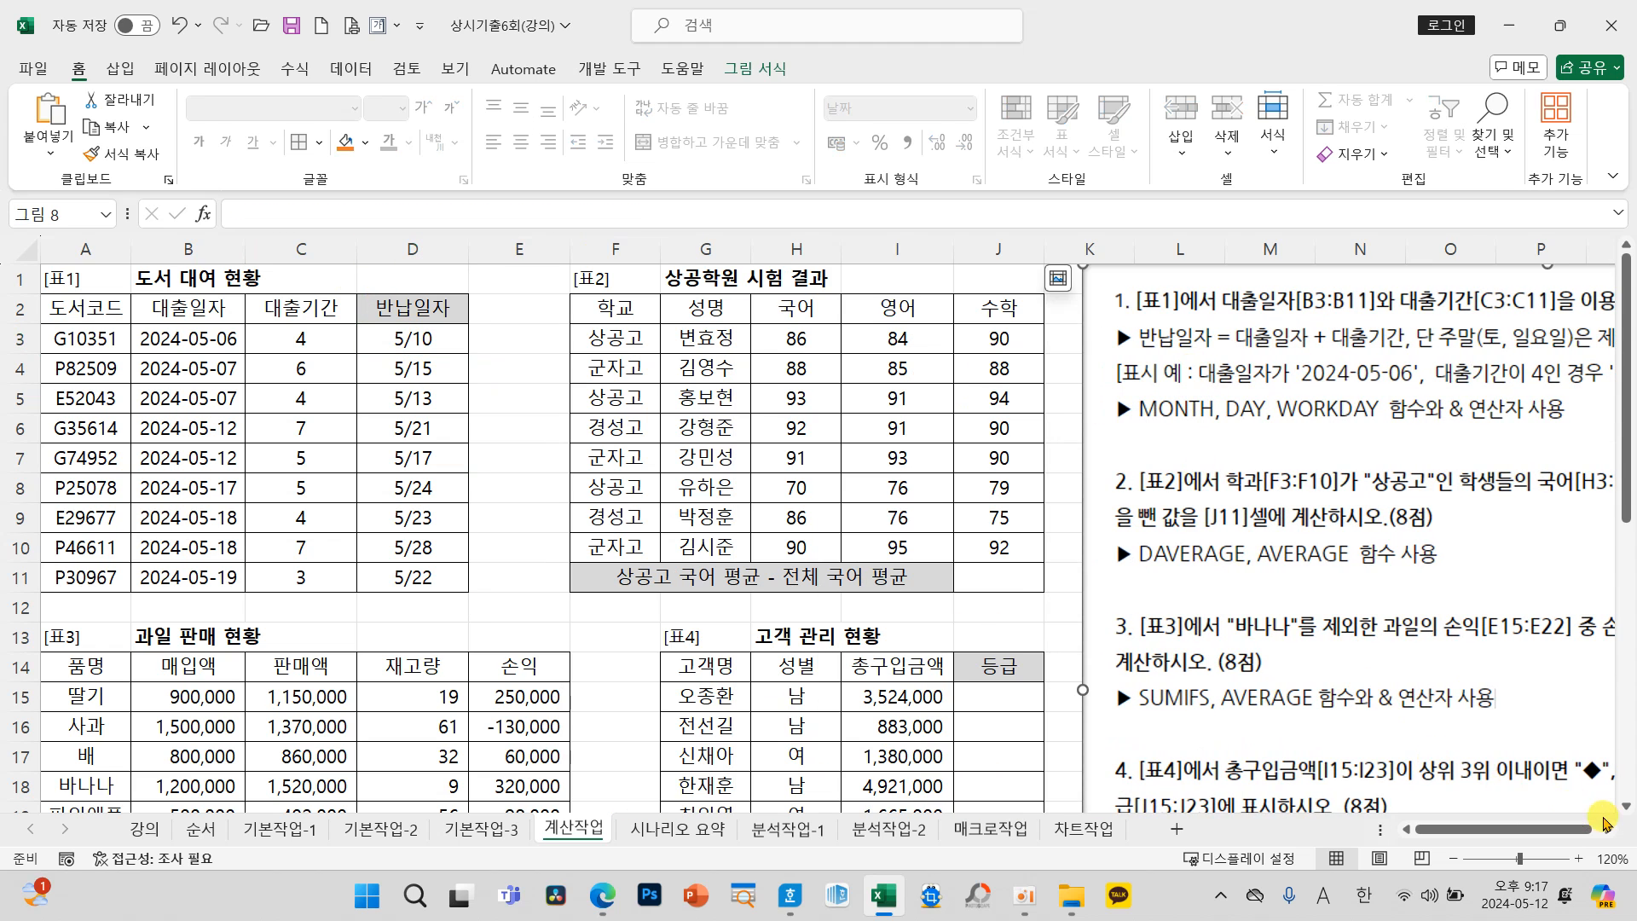
left_click(1607, 829)
left_click(1606, 829)
left_click(1606, 829)
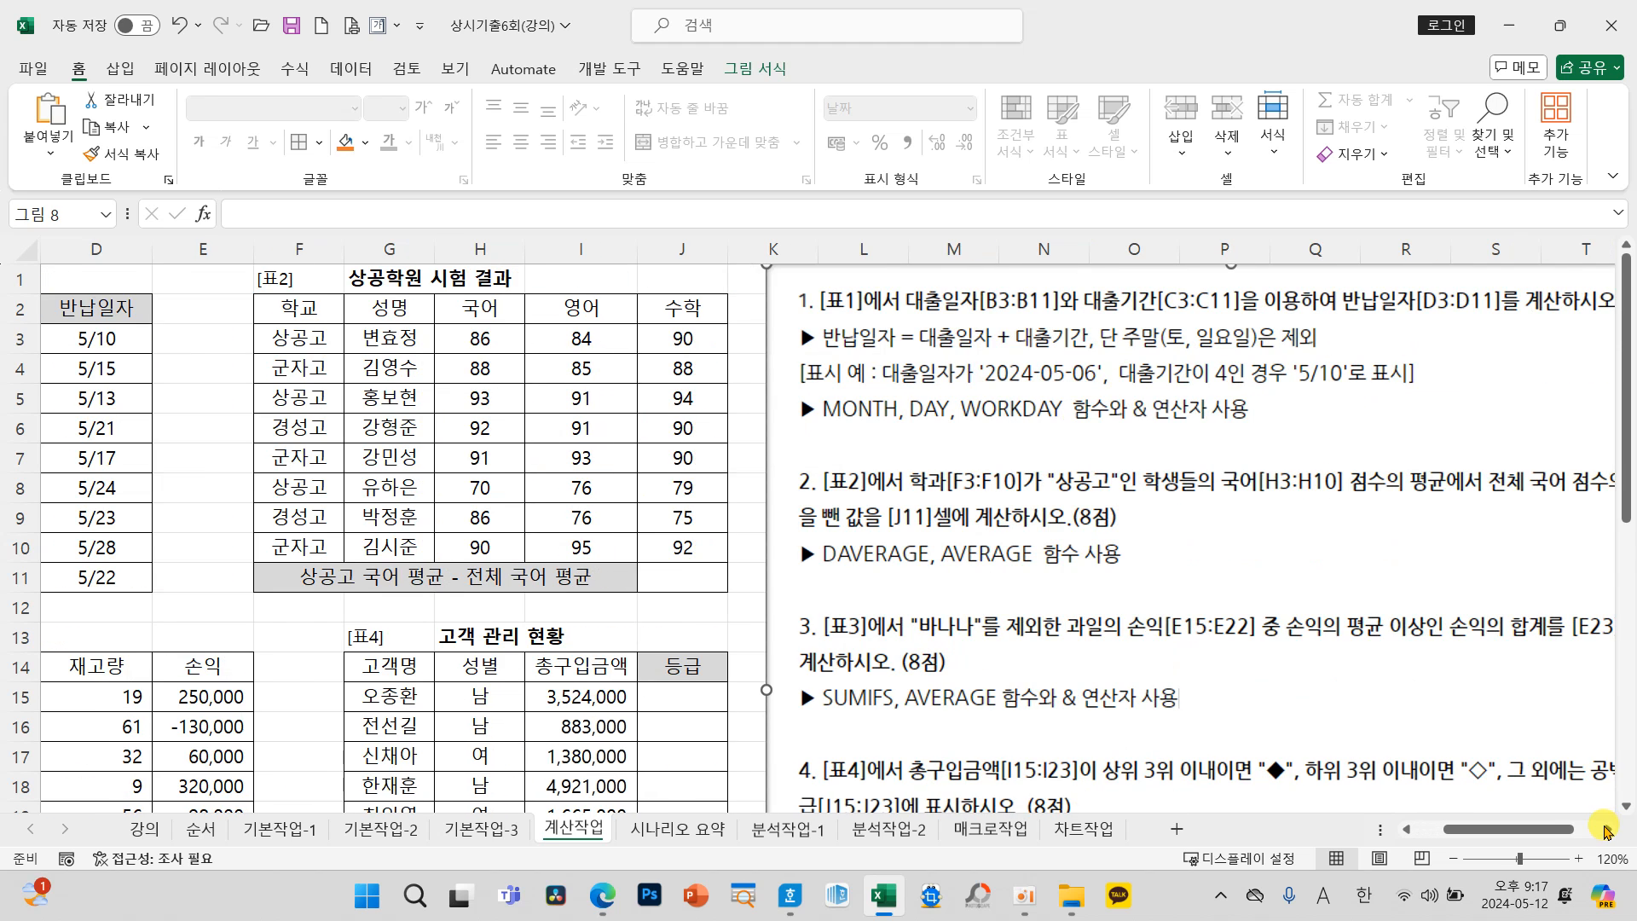
left_click(1607, 829)
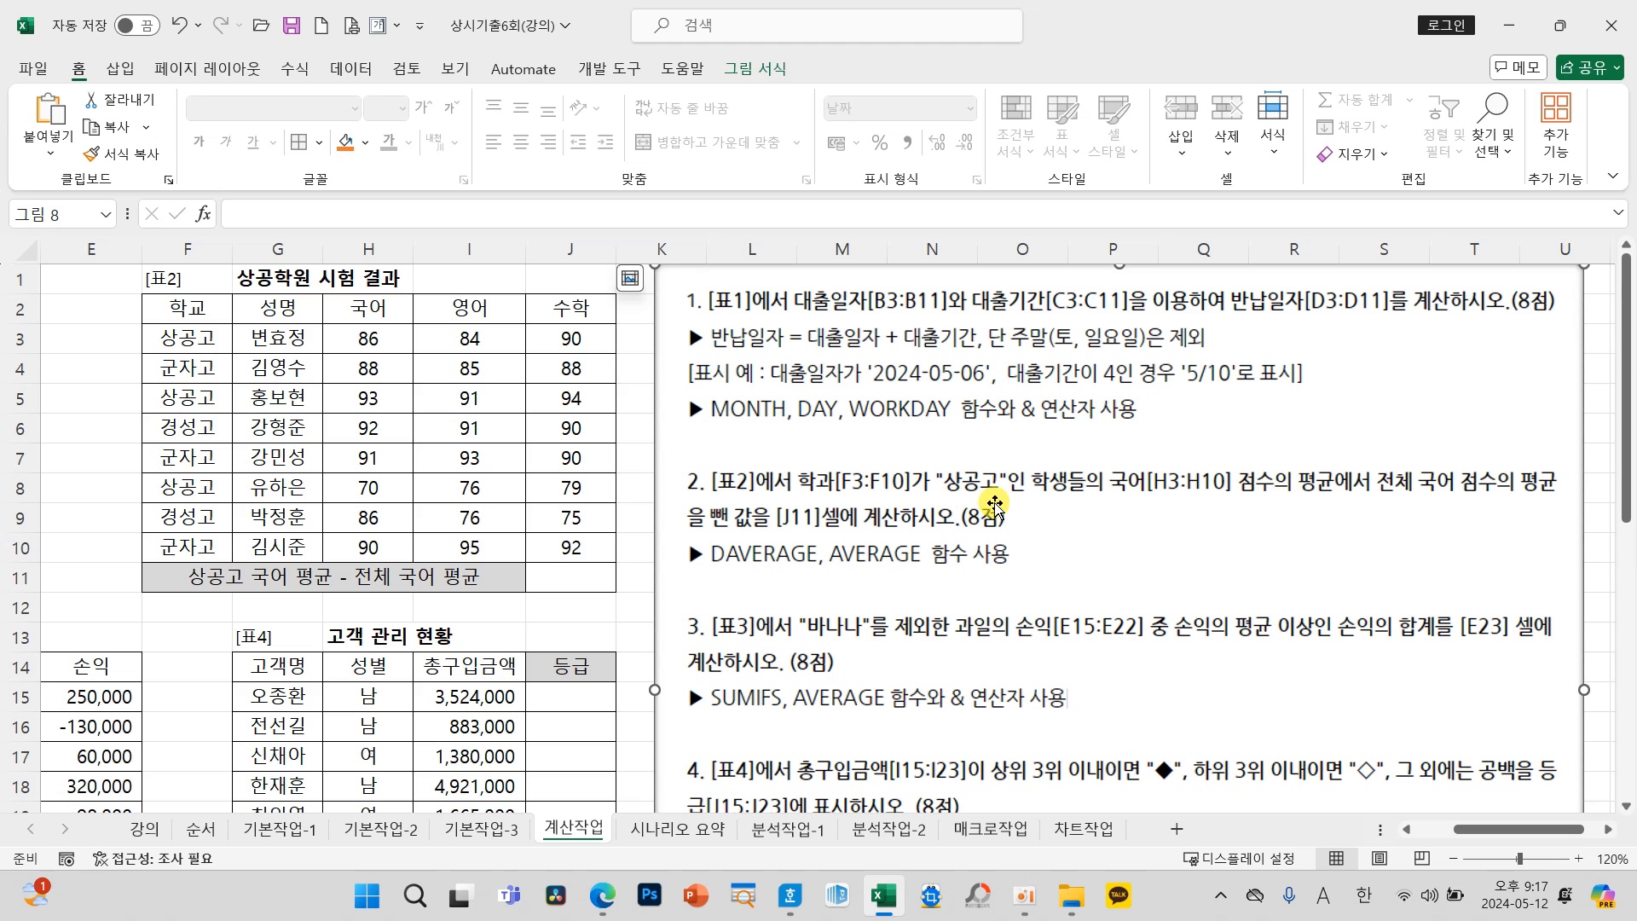
Step: Examine the 표2 task's 상공고 국어 average, overall 국어 average, and required DAVERAGE and AVERAGE functions, and select J11
mouse_move(783, 458)
left_mouse_down()
mouse_move(901, 499)
mouse_move(1014, 503)
mouse_move(1000, 501)
left_mouse_up()
left_click_drag(1102, 498, 1330, 494)
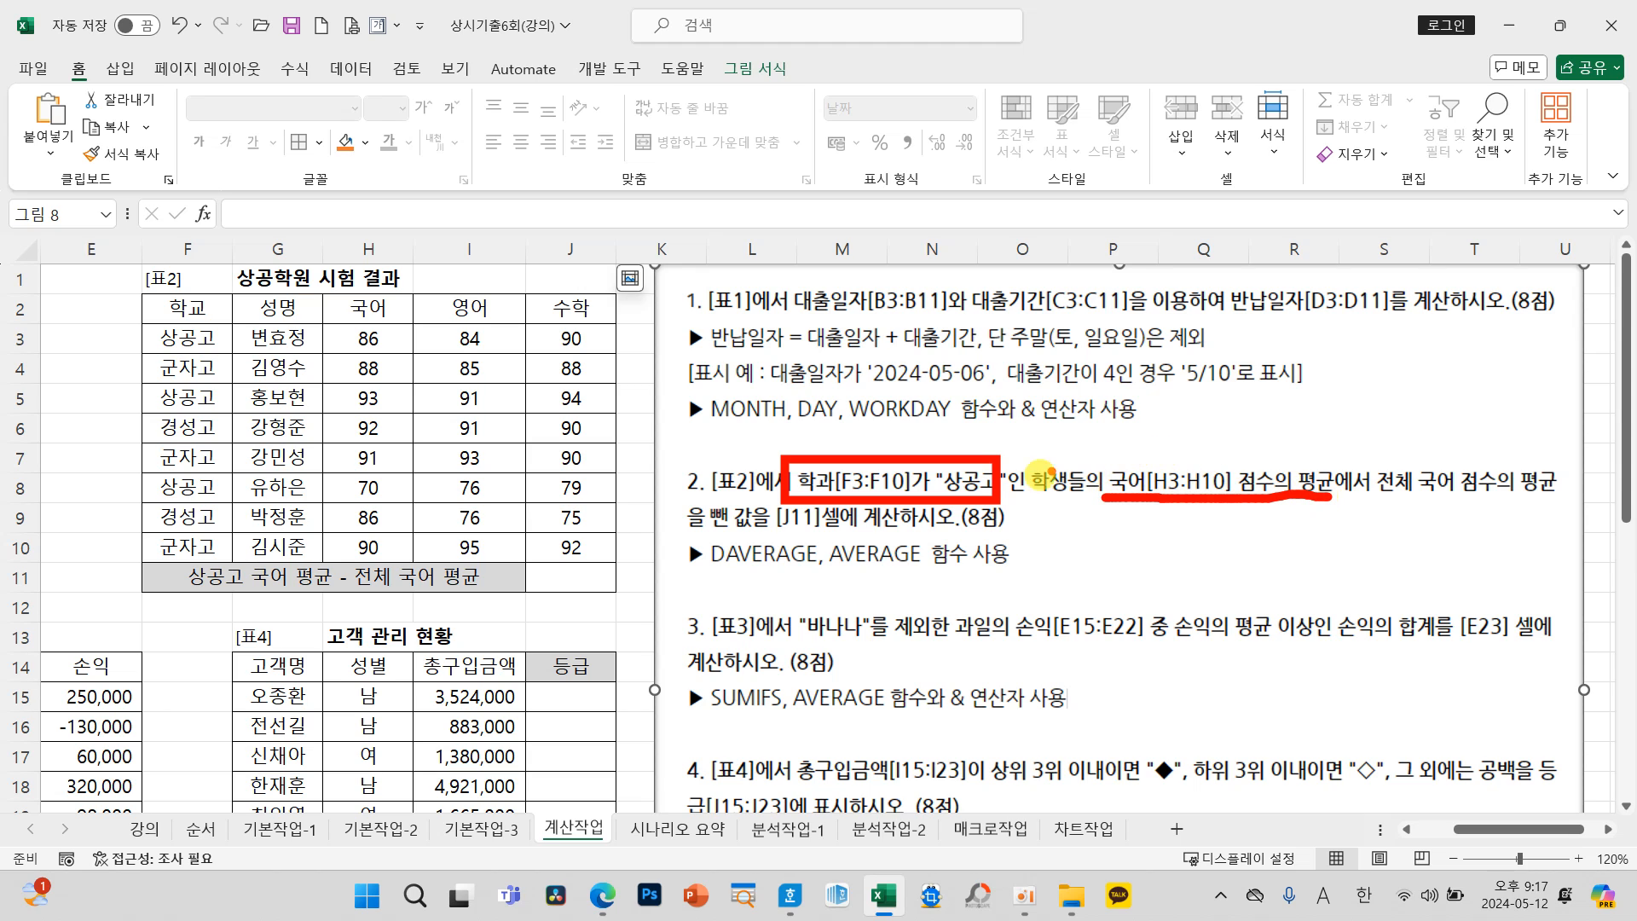
mouse_move(1113, 450)
left_mouse_down()
mouse_move(1078, 375)
mouse_move(665, 528)
mouse_move(733, 588)
mouse_move(755, 563)
mouse_move(768, 587)
left_mouse_up()
mouse_move(1368, 503)
left_mouse_down()
mouse_move(1545, 501)
mouse_move(1006, 673)
mouse_move(876, 582)
mouse_move(866, 618)
mouse_move(972, 597)
left_mouse_up()
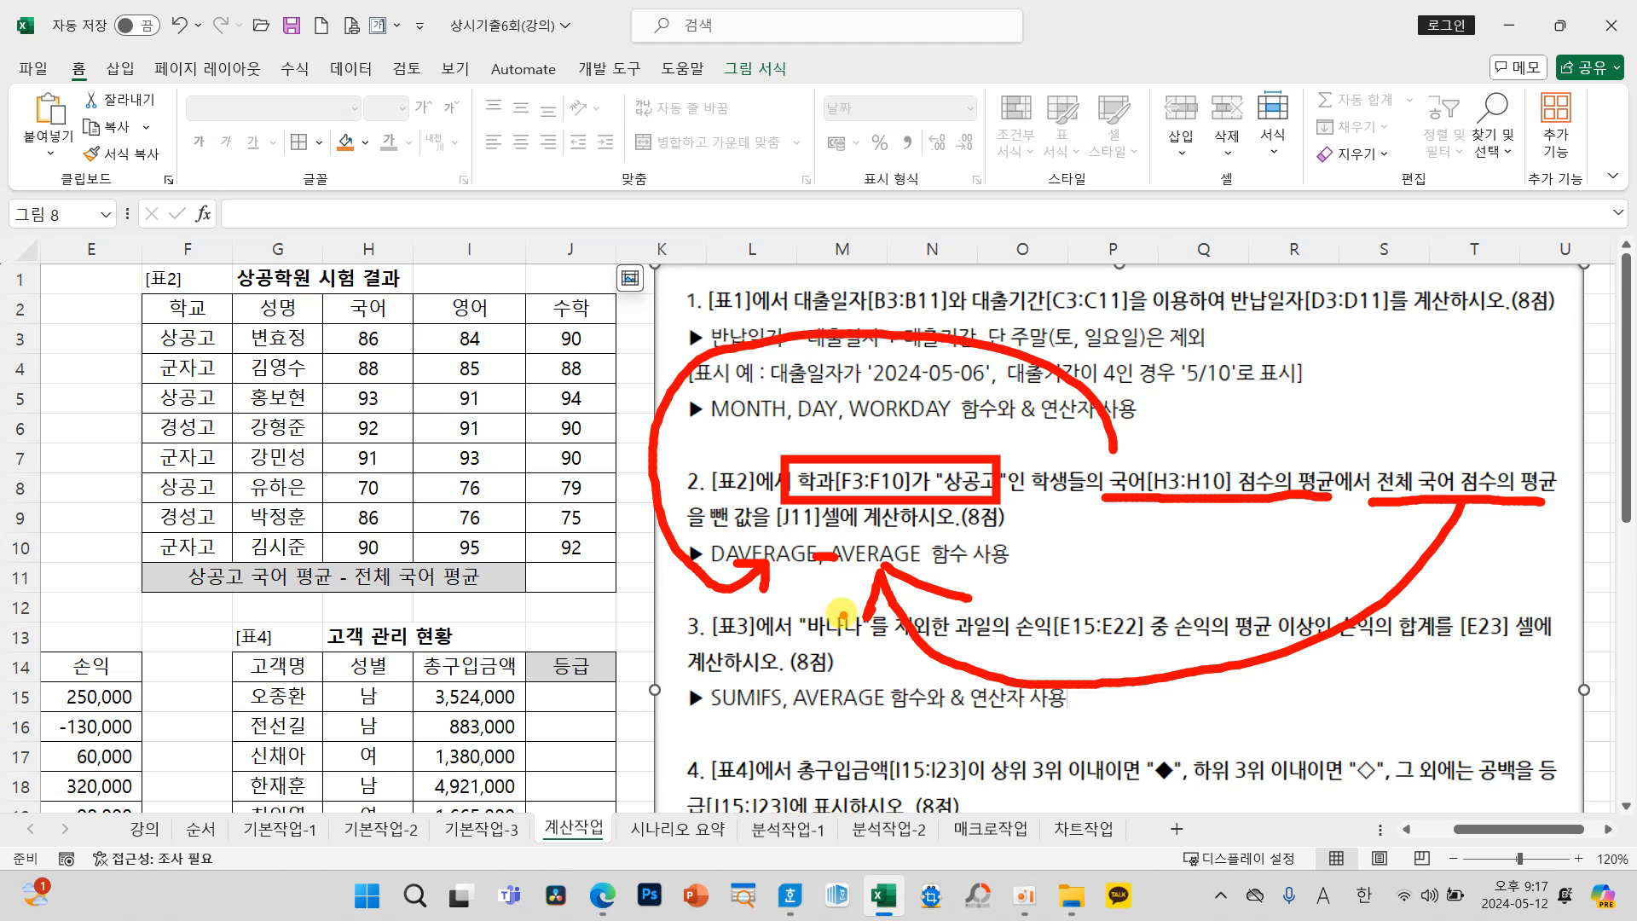
key("Escape")
left_click(579, 580)
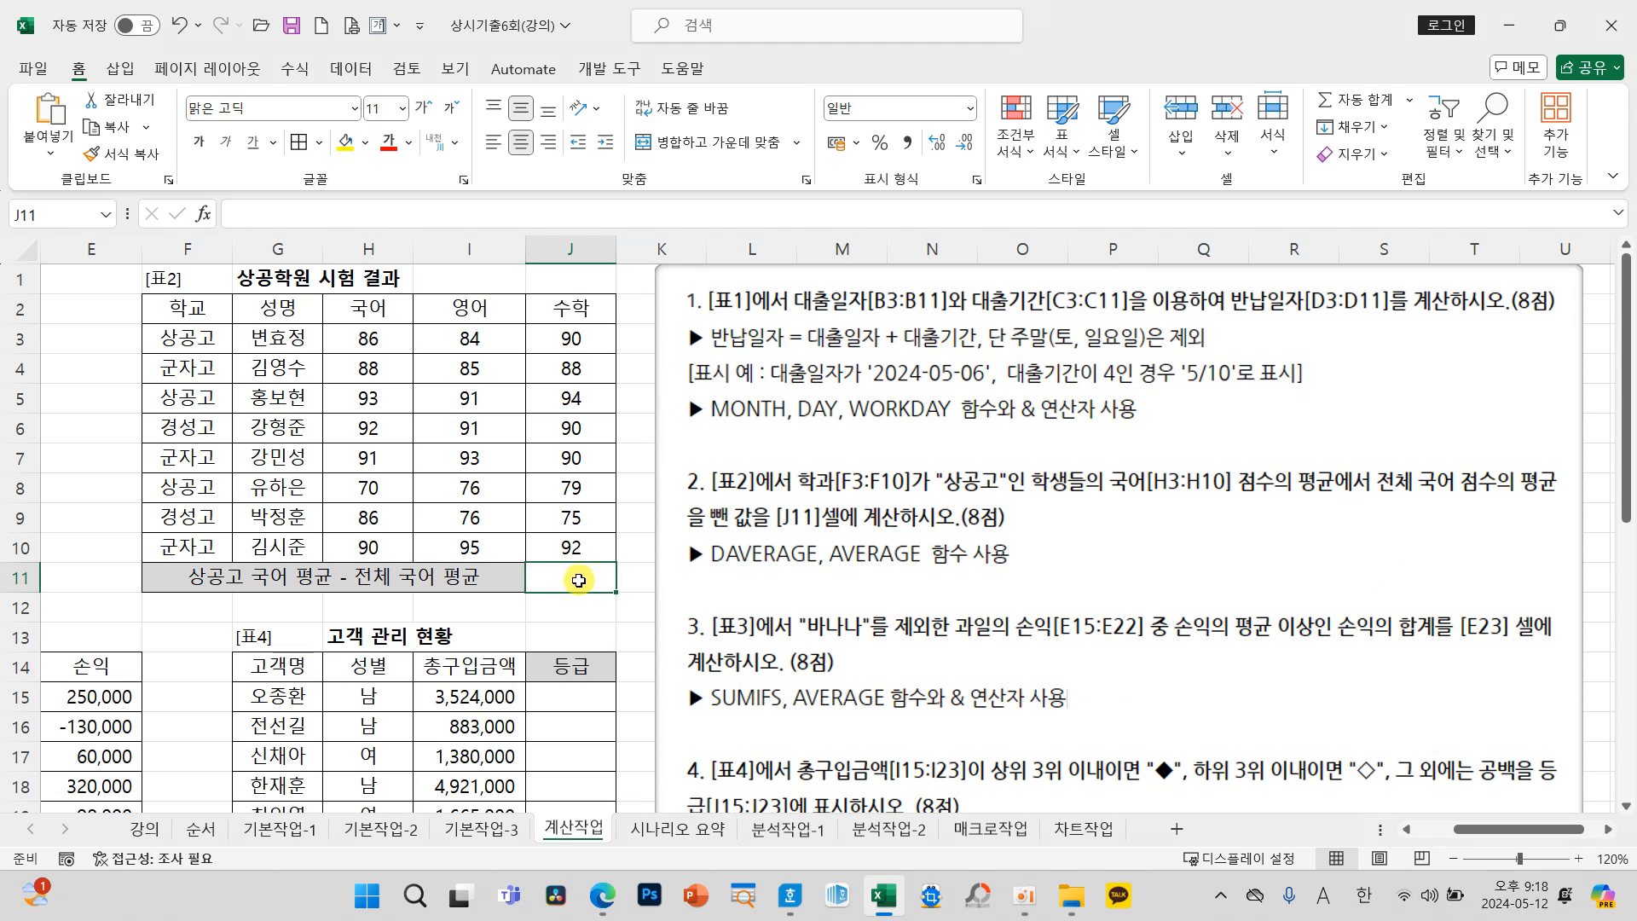
Step: Insert a DAVERAGE function in J11 with database F2:J10, field 3 and criteria F2:F3
left_click(203, 213)
left_click(329, 477)
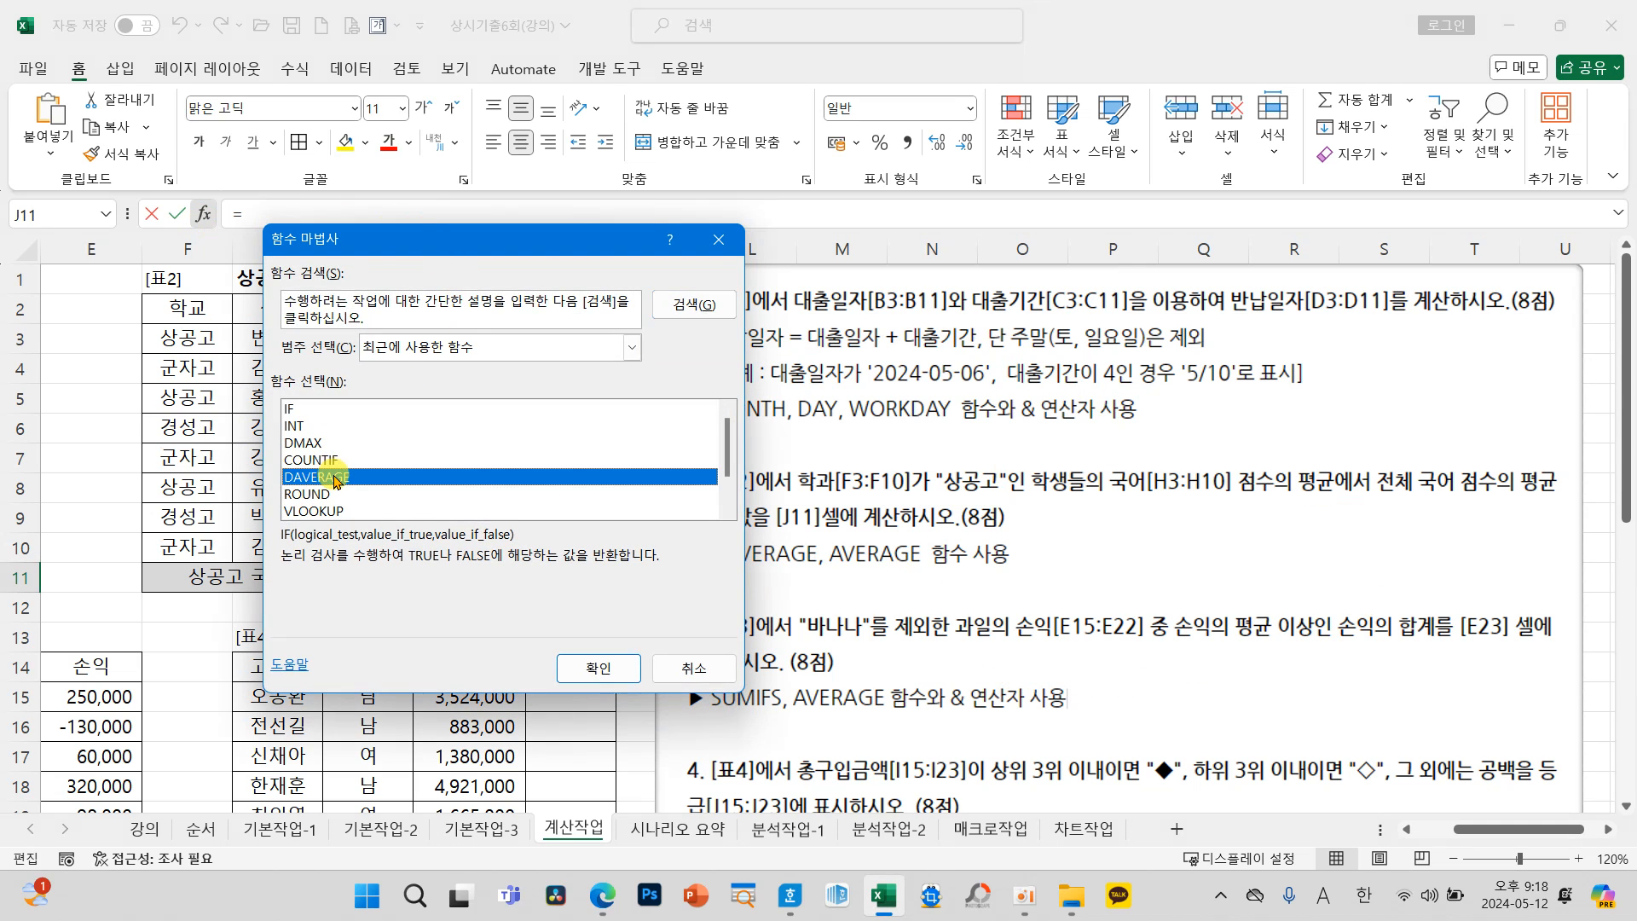
left_click(597, 667)
left_click_drag(472, 317, 903, 119)
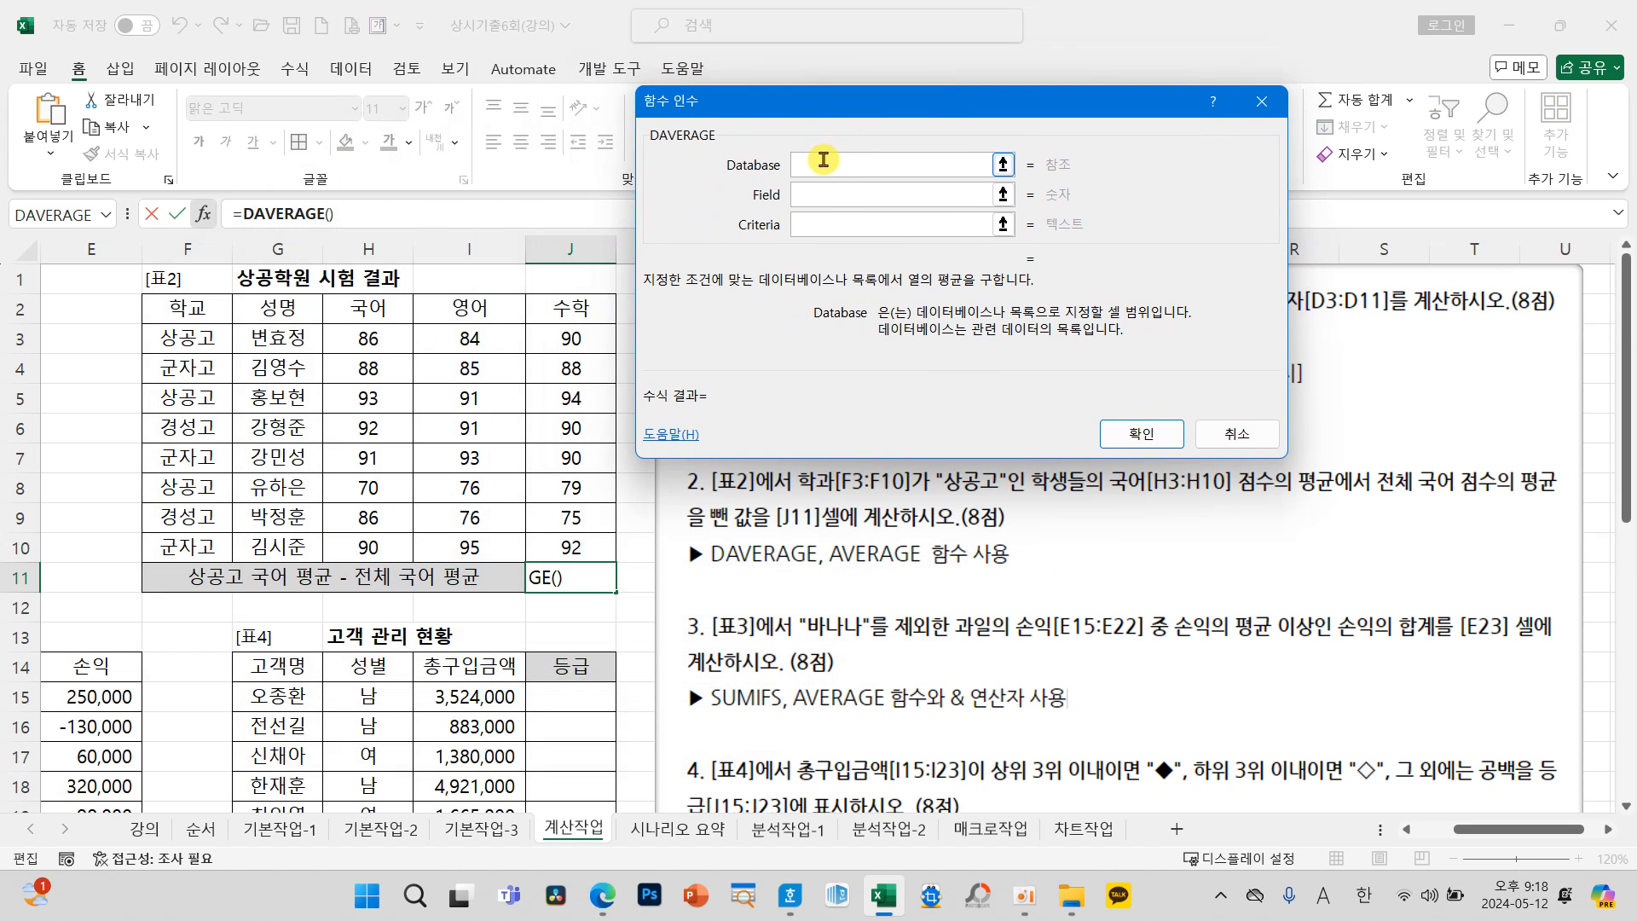
left_click_drag(194, 316, 571, 550)
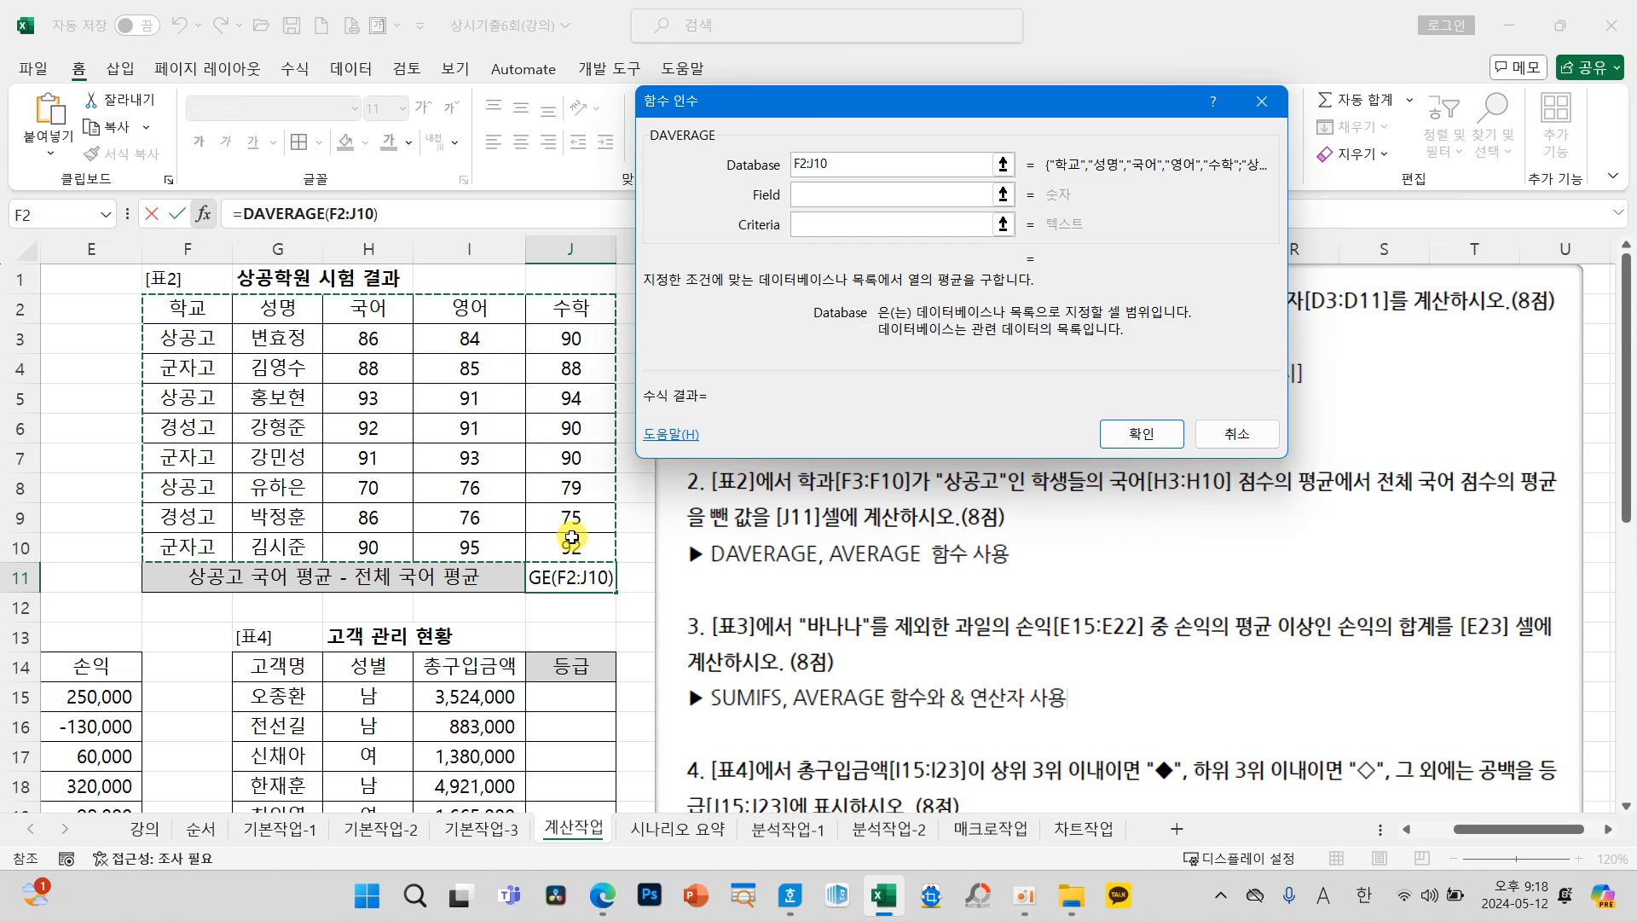
left_click(823, 195)
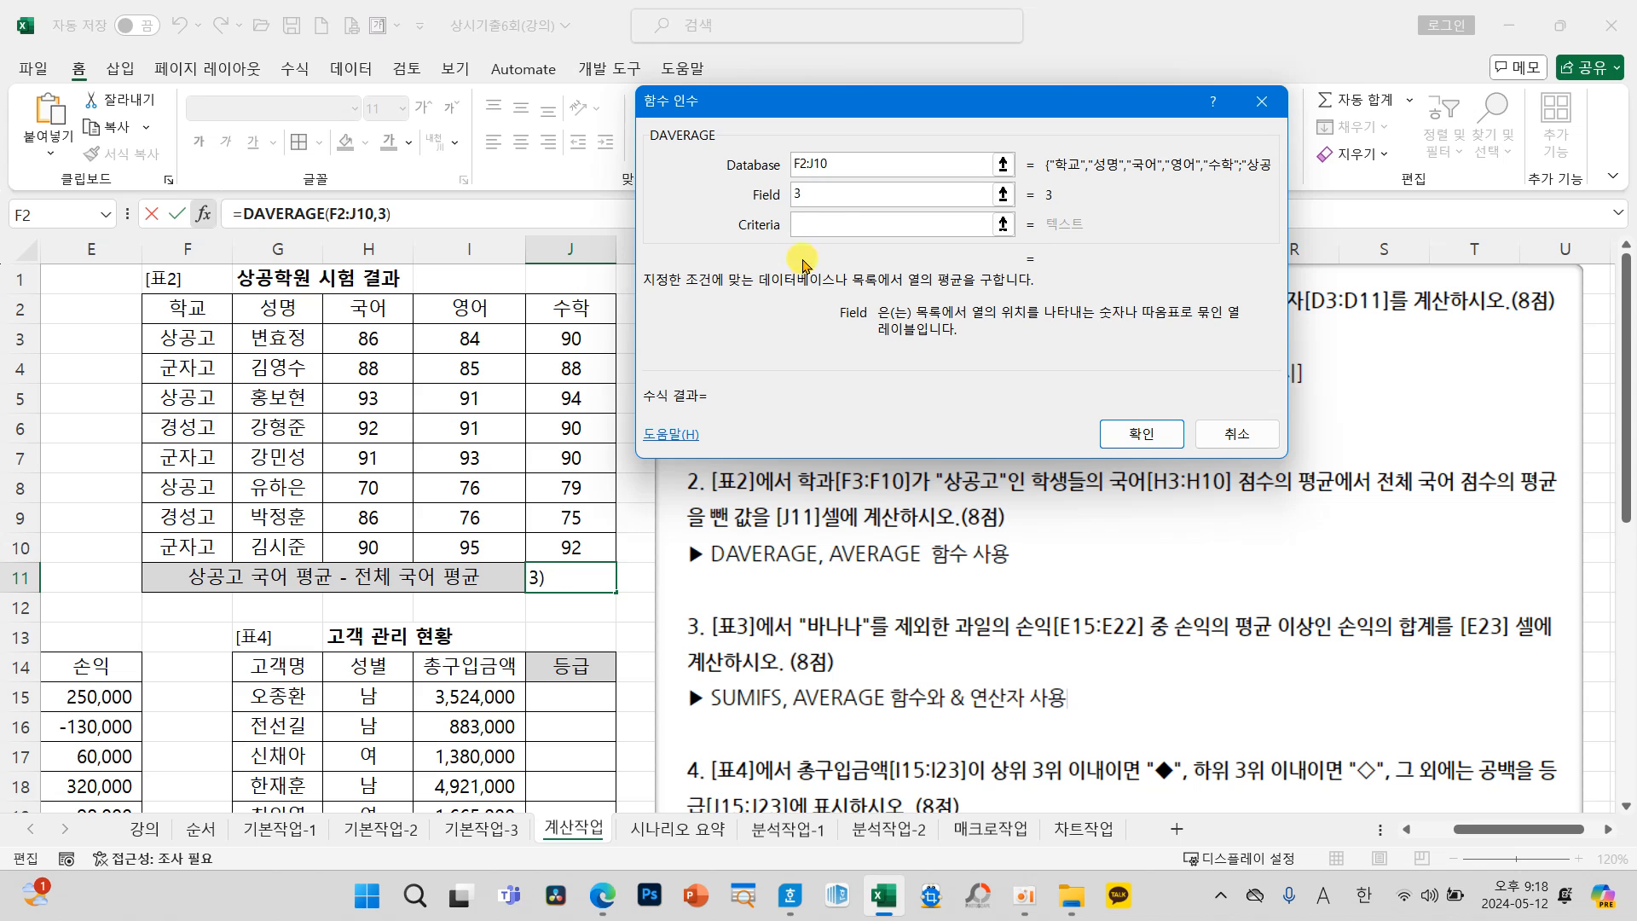
left_click(833, 223)
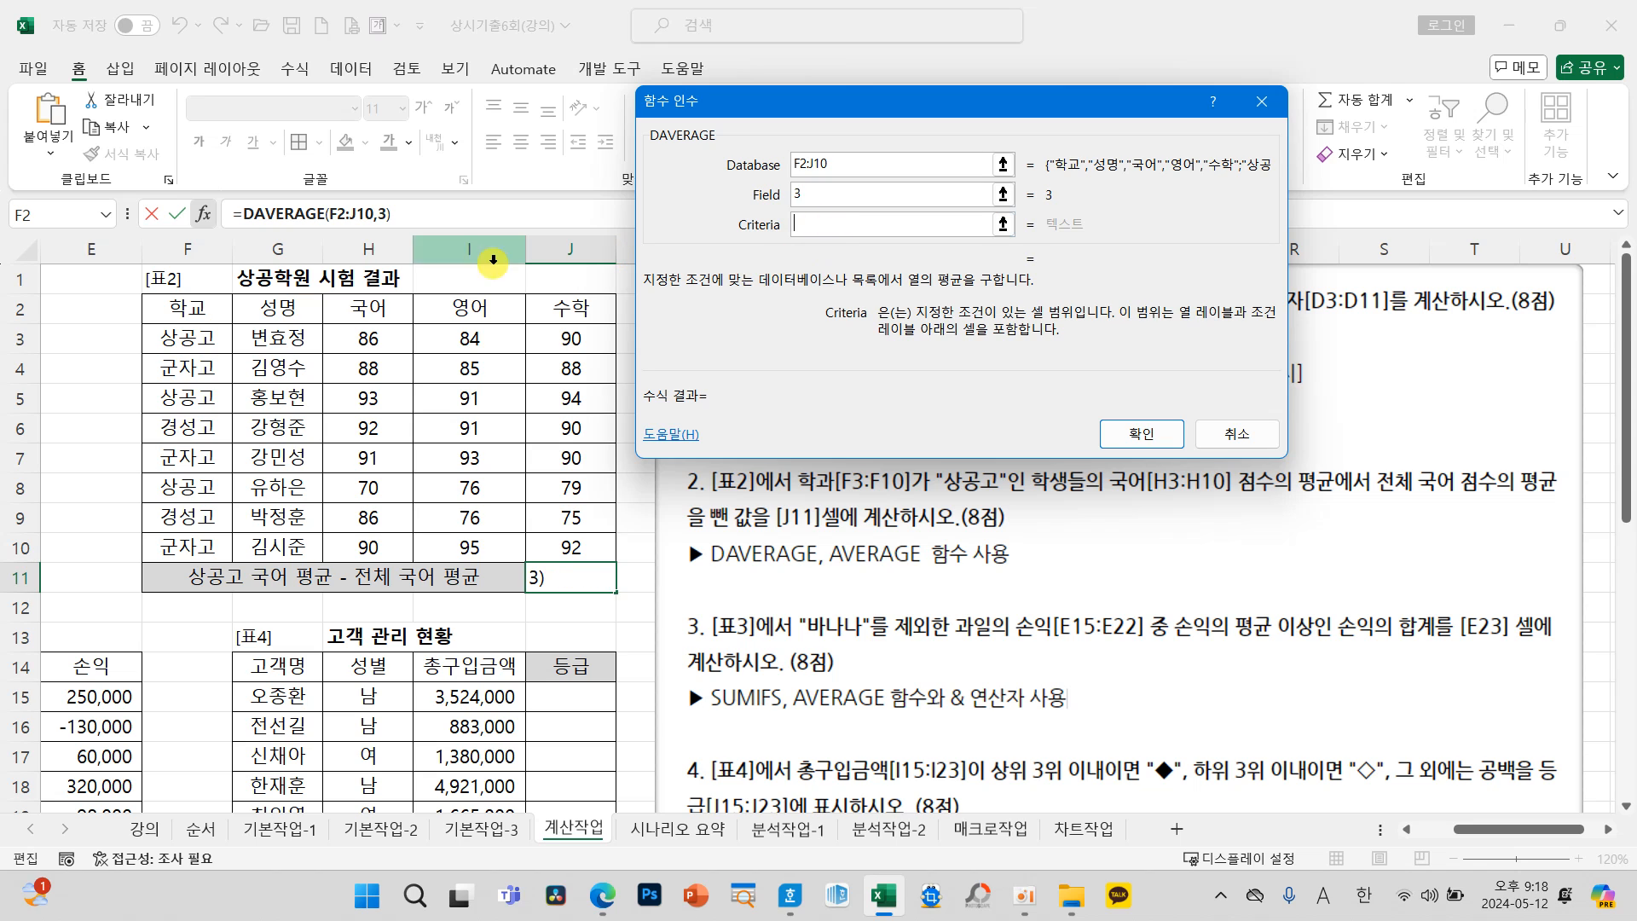
left_click(184, 312)
left_click_drag(184, 312, 185, 336)
left_click(1123, 437)
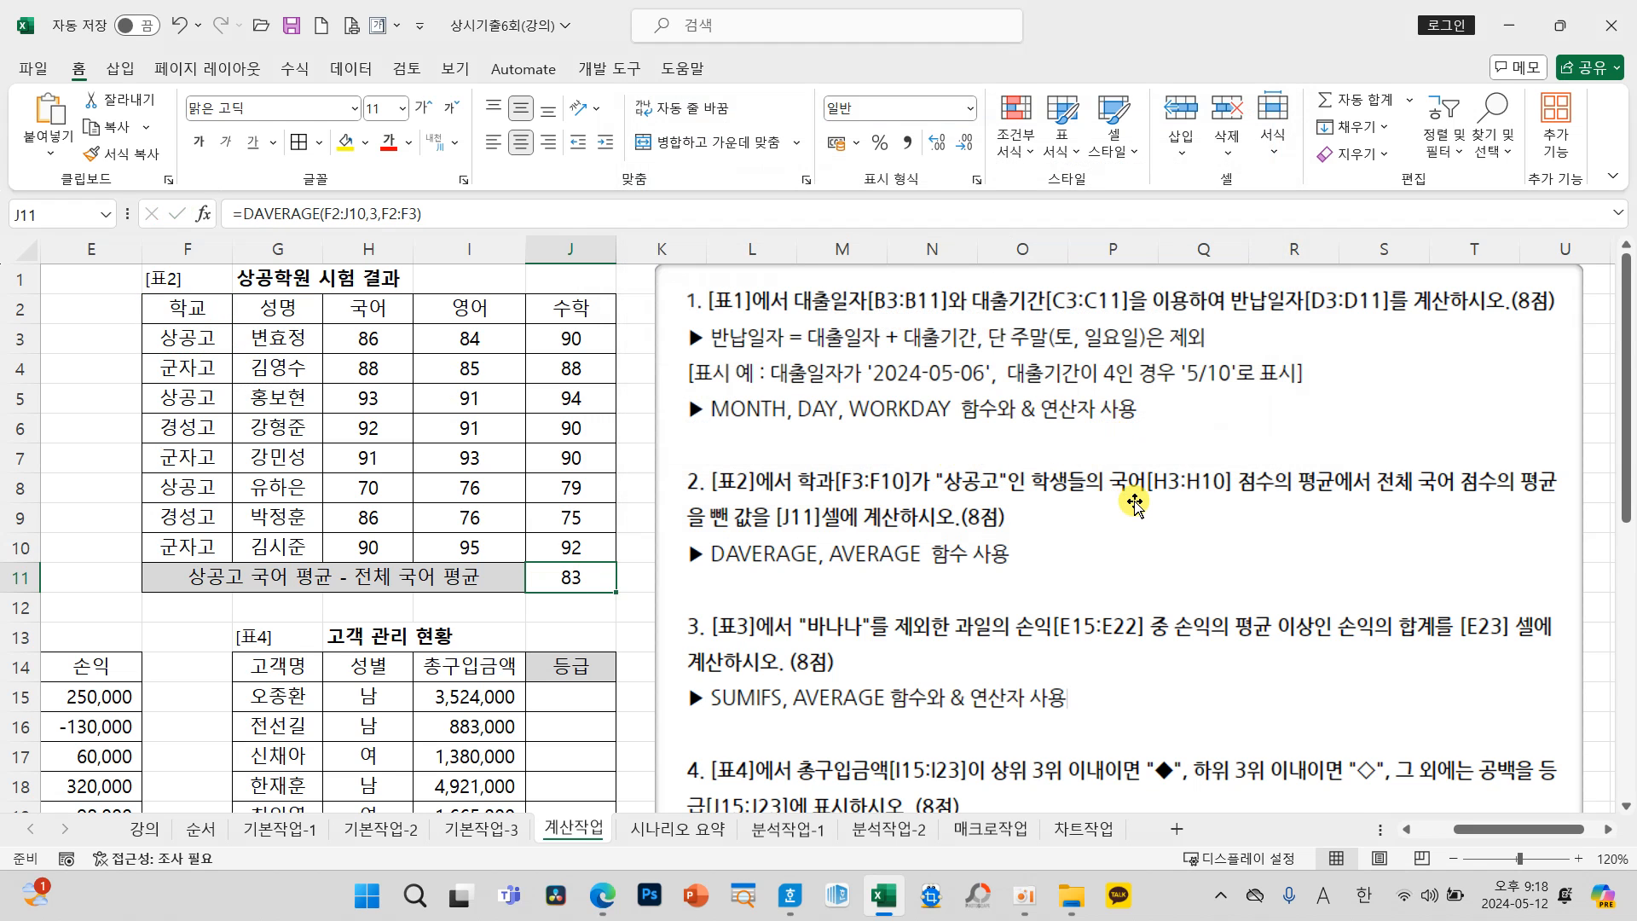
Step: Extend J11's formula by subtracting AVERAGE(H3:H10), the overall 국어 average, and enter it
left_click(489, 210)
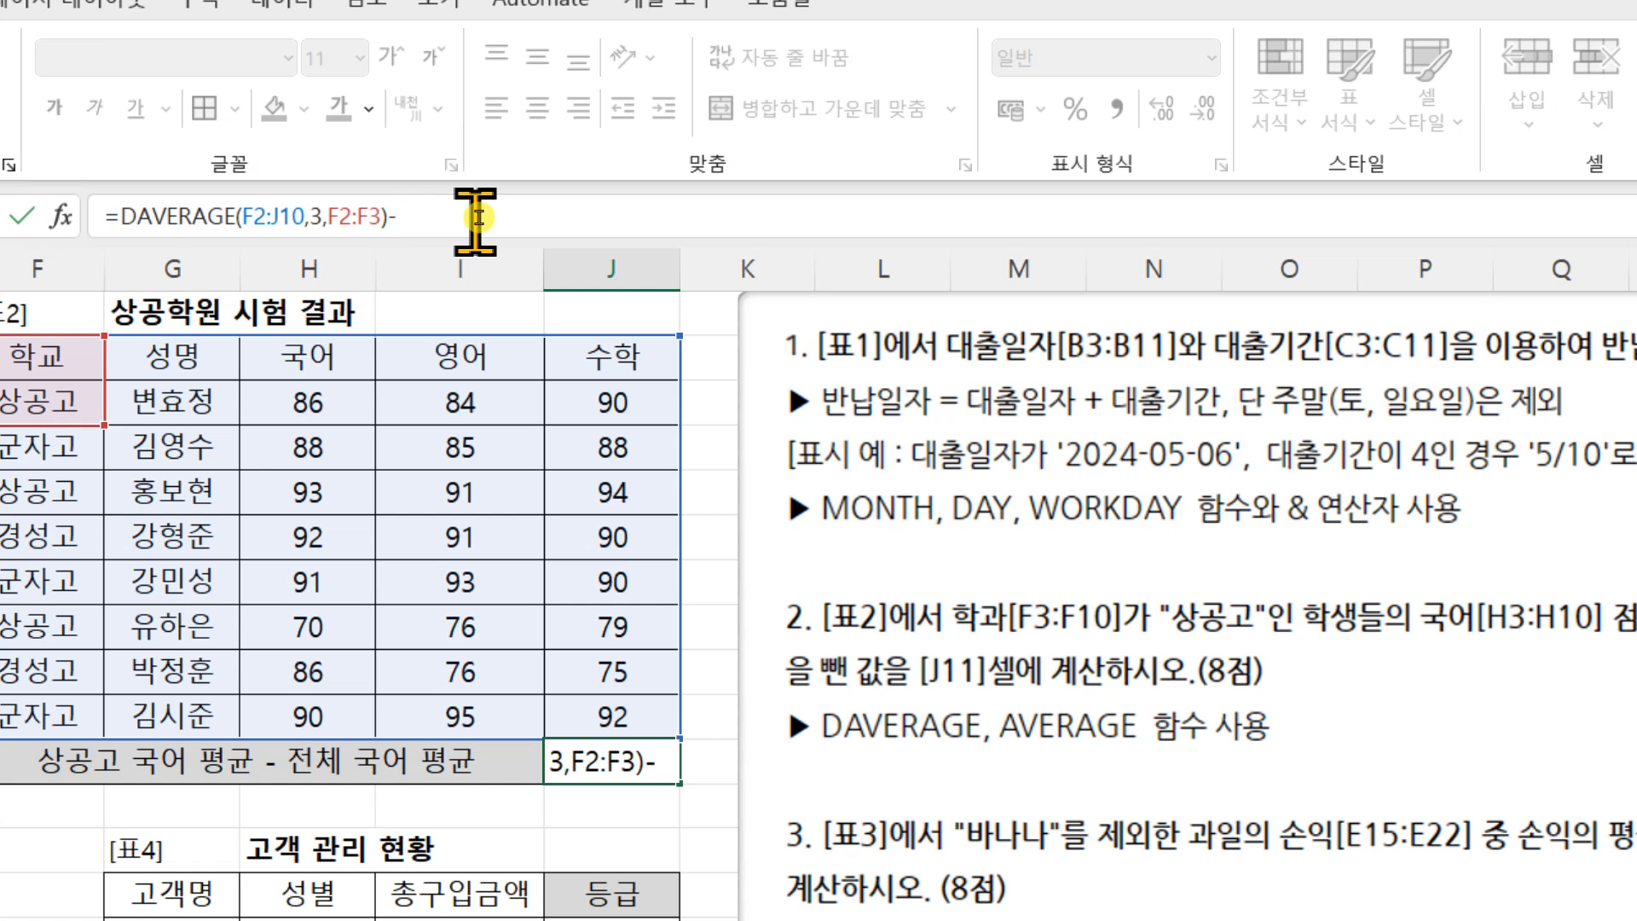
type("-")
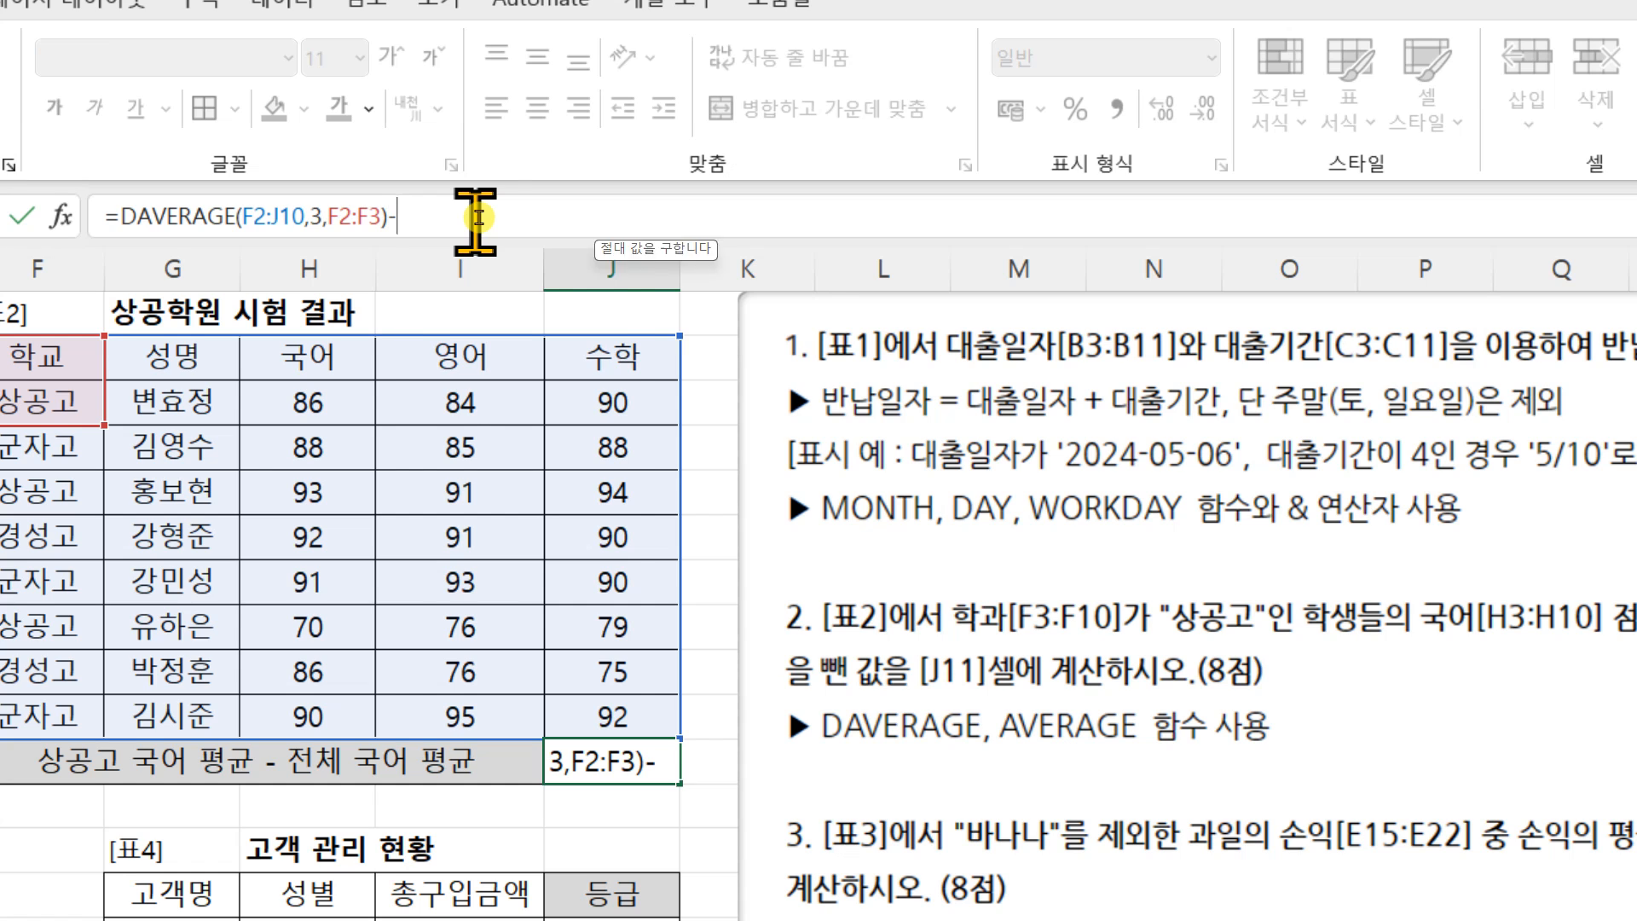
type("AVER")
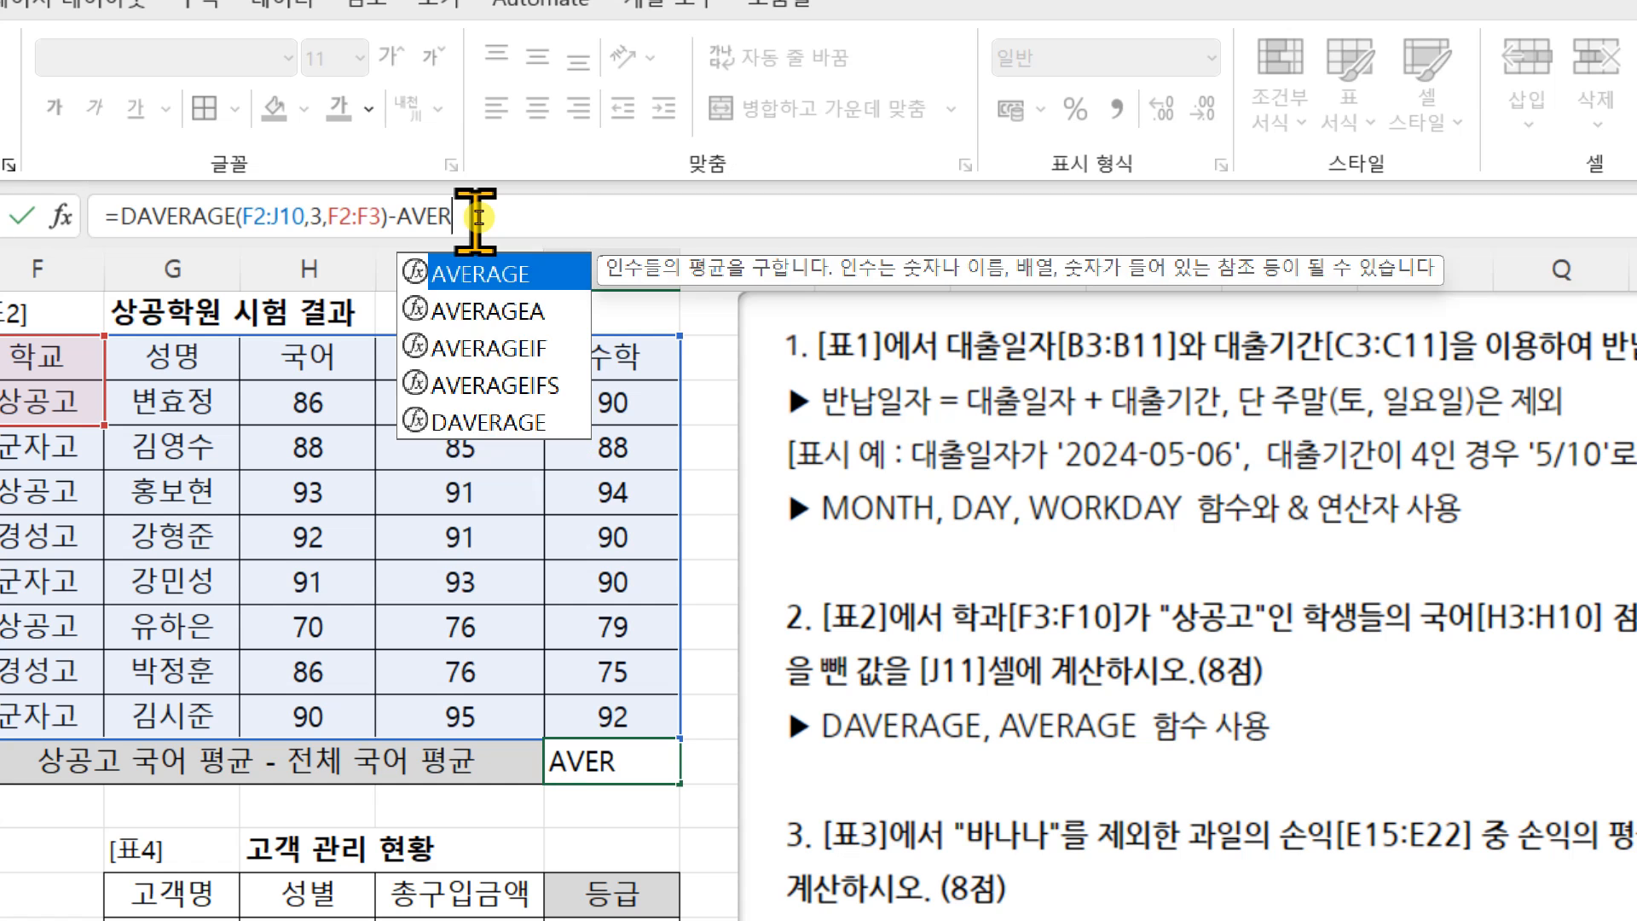
key("Tab")
left_click_drag(320, 408, 310, 699)
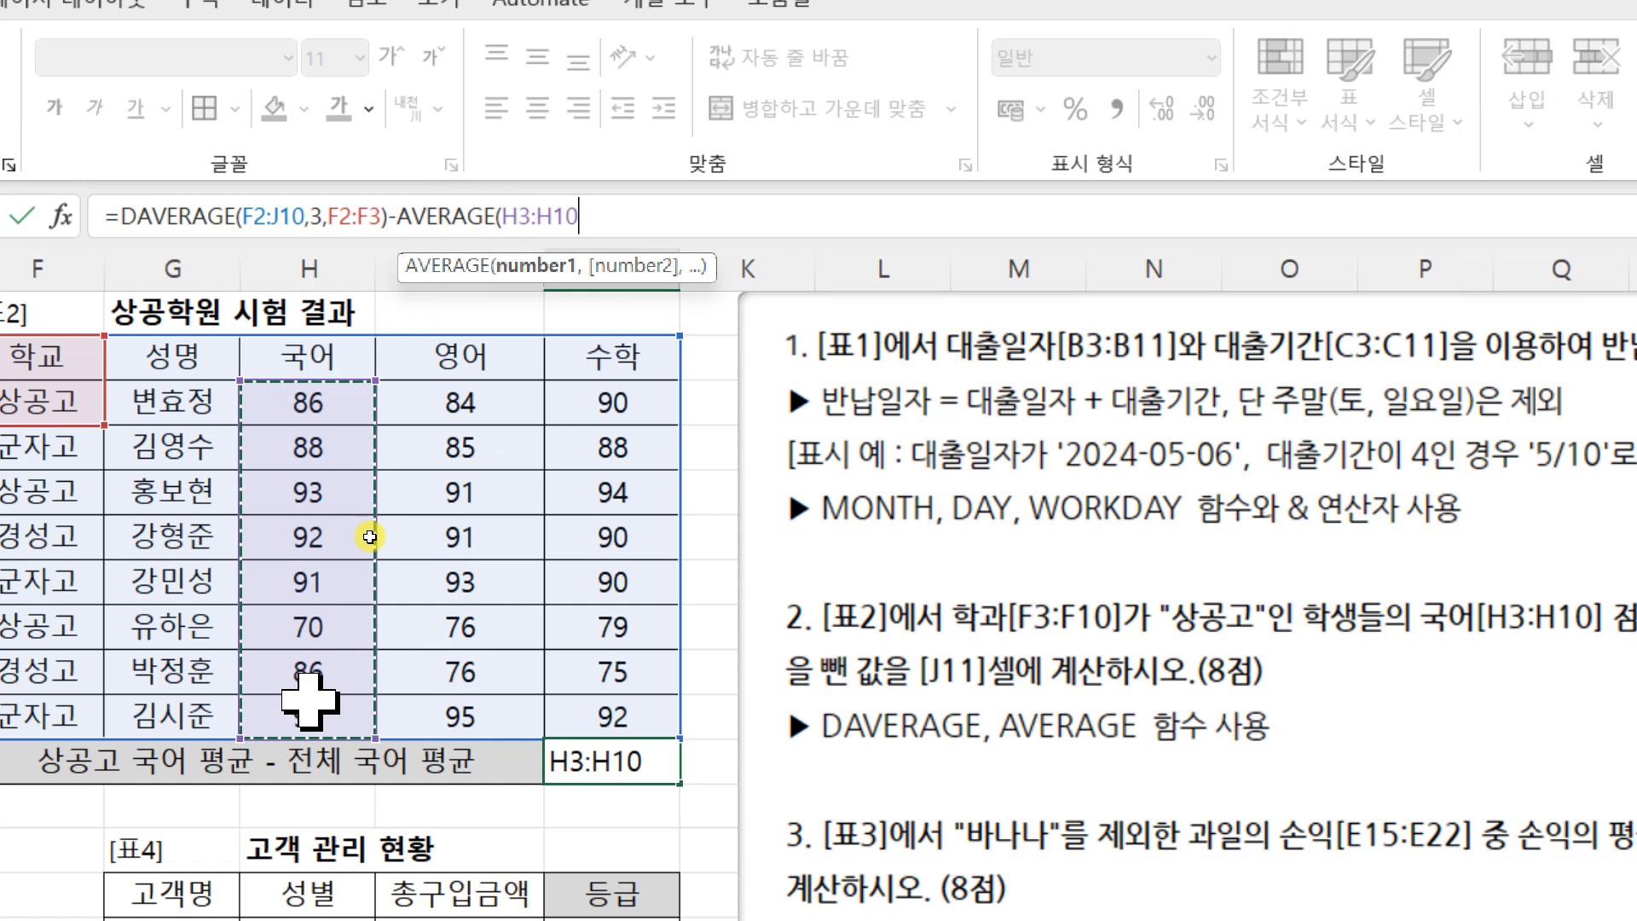
type(")")
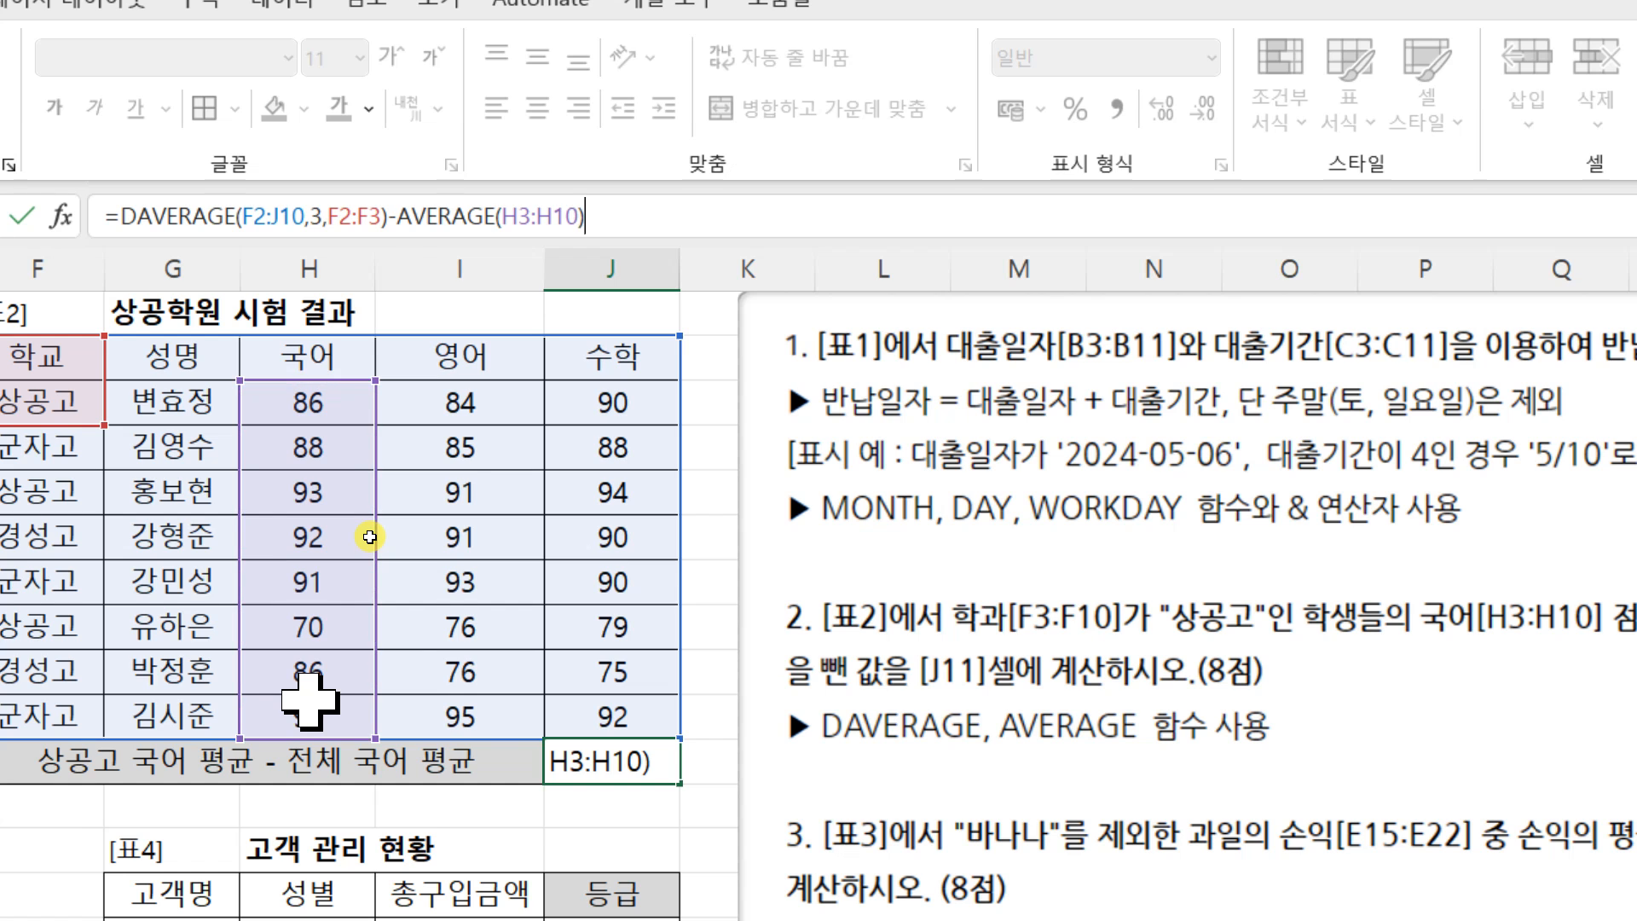
key("Return")
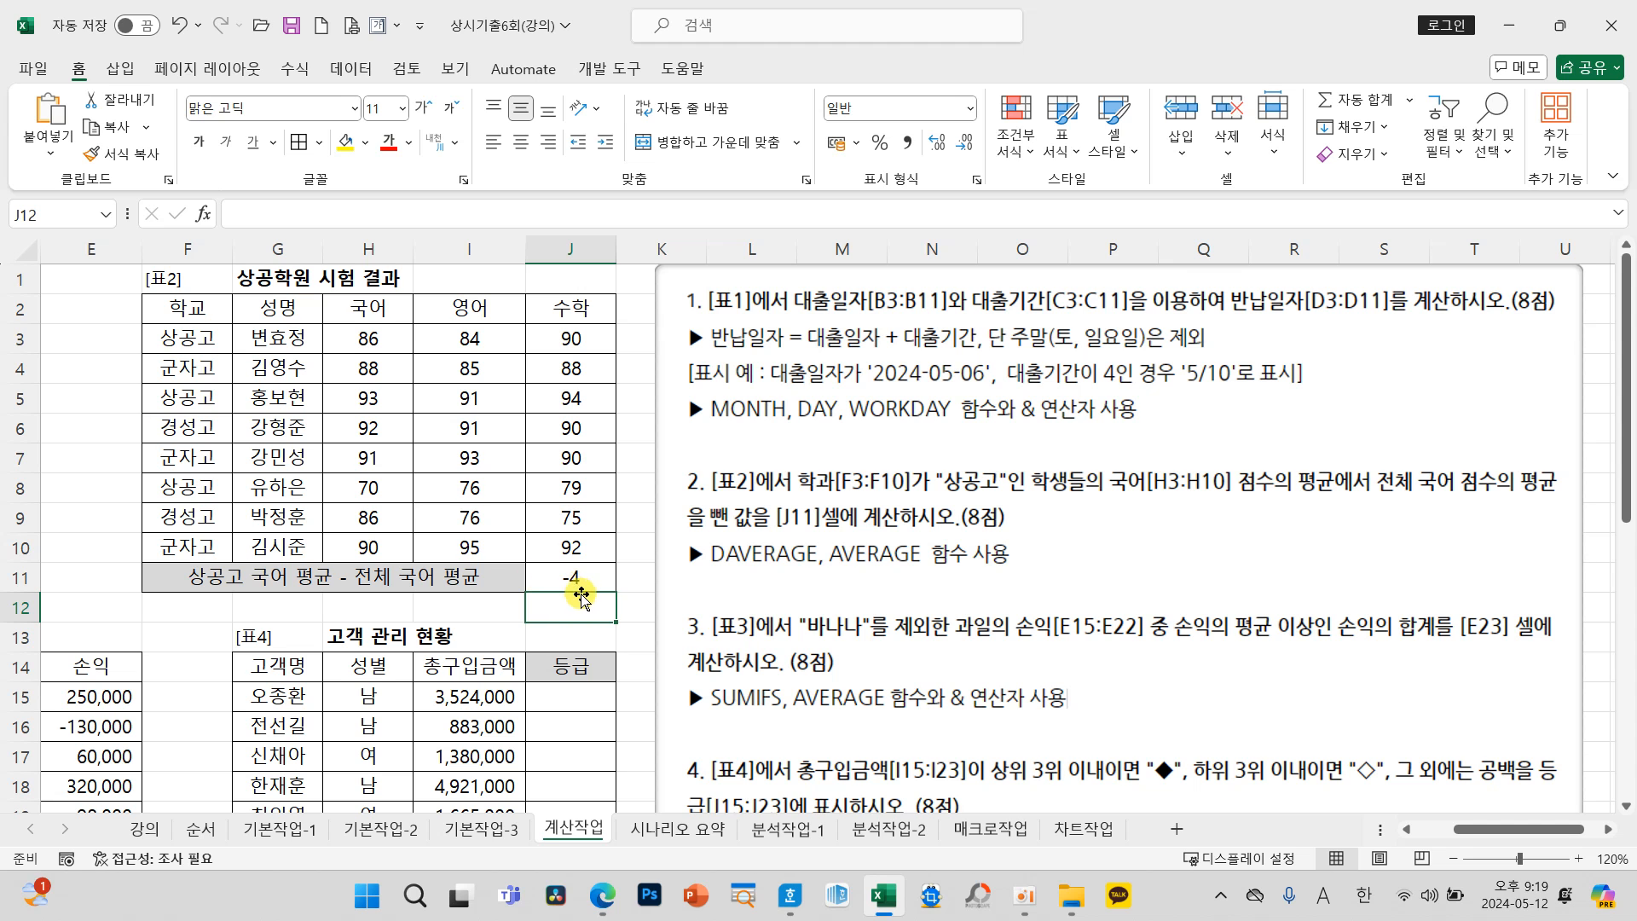
Step: Move the instruction picture to start at column F, beside 표3, with tasks 3 to 5 in view
left_click_drag(1467, 833, 1427, 837)
left_click_drag(1377, 726, 906, 724)
scroll(383, 631, "down", 4)
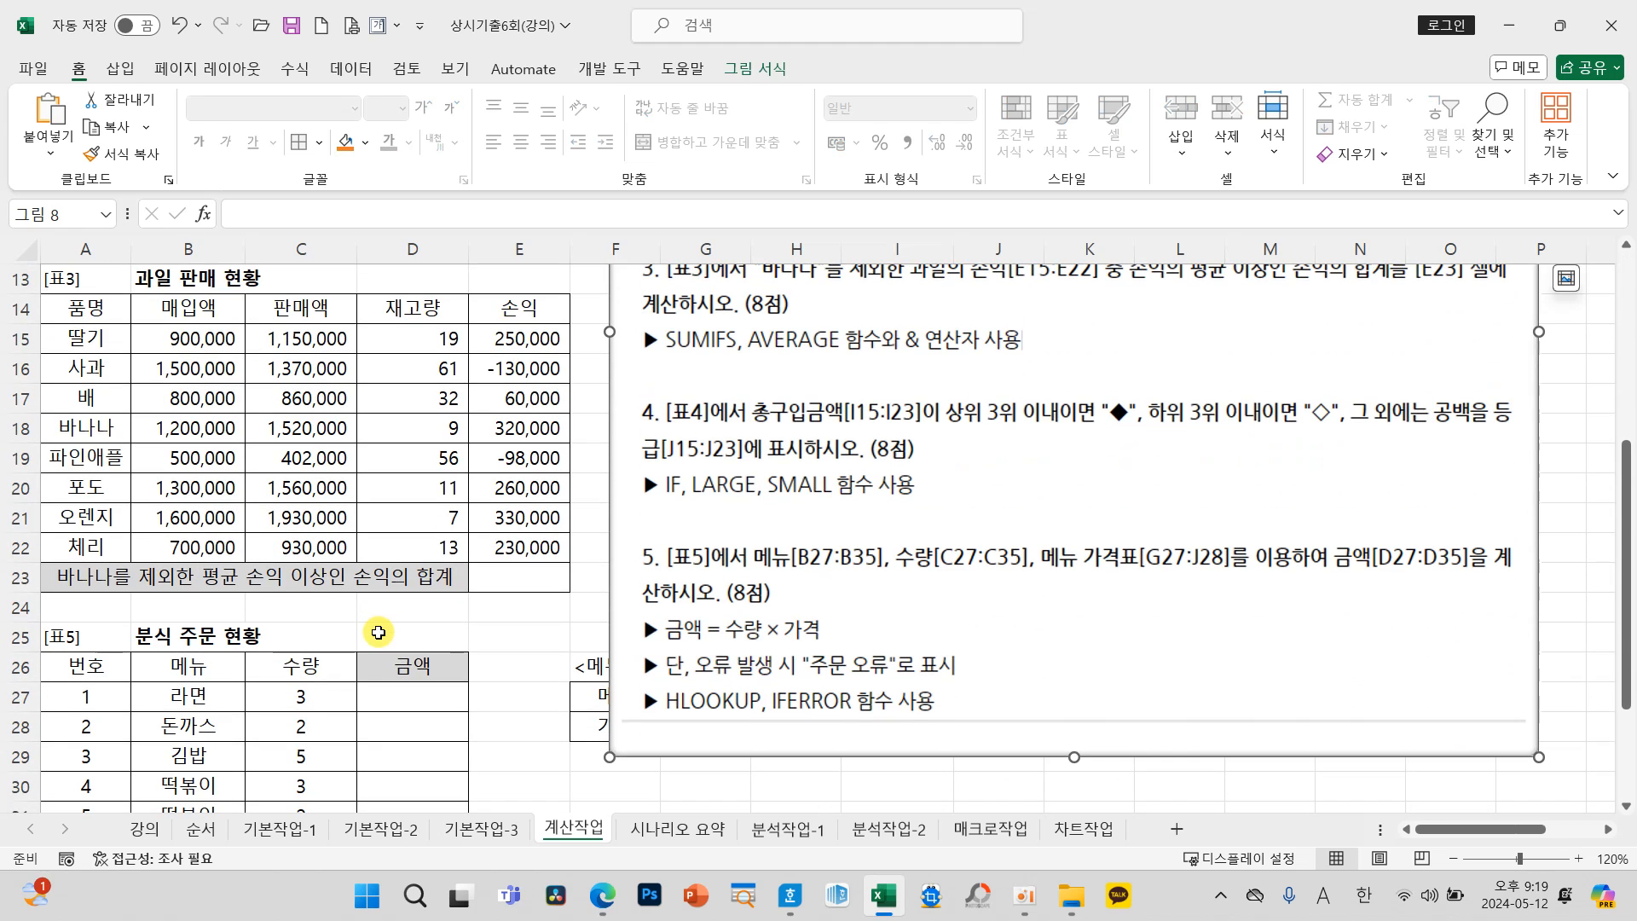
left_click_drag(765, 575, 772, 615)
left_click(541, 638)
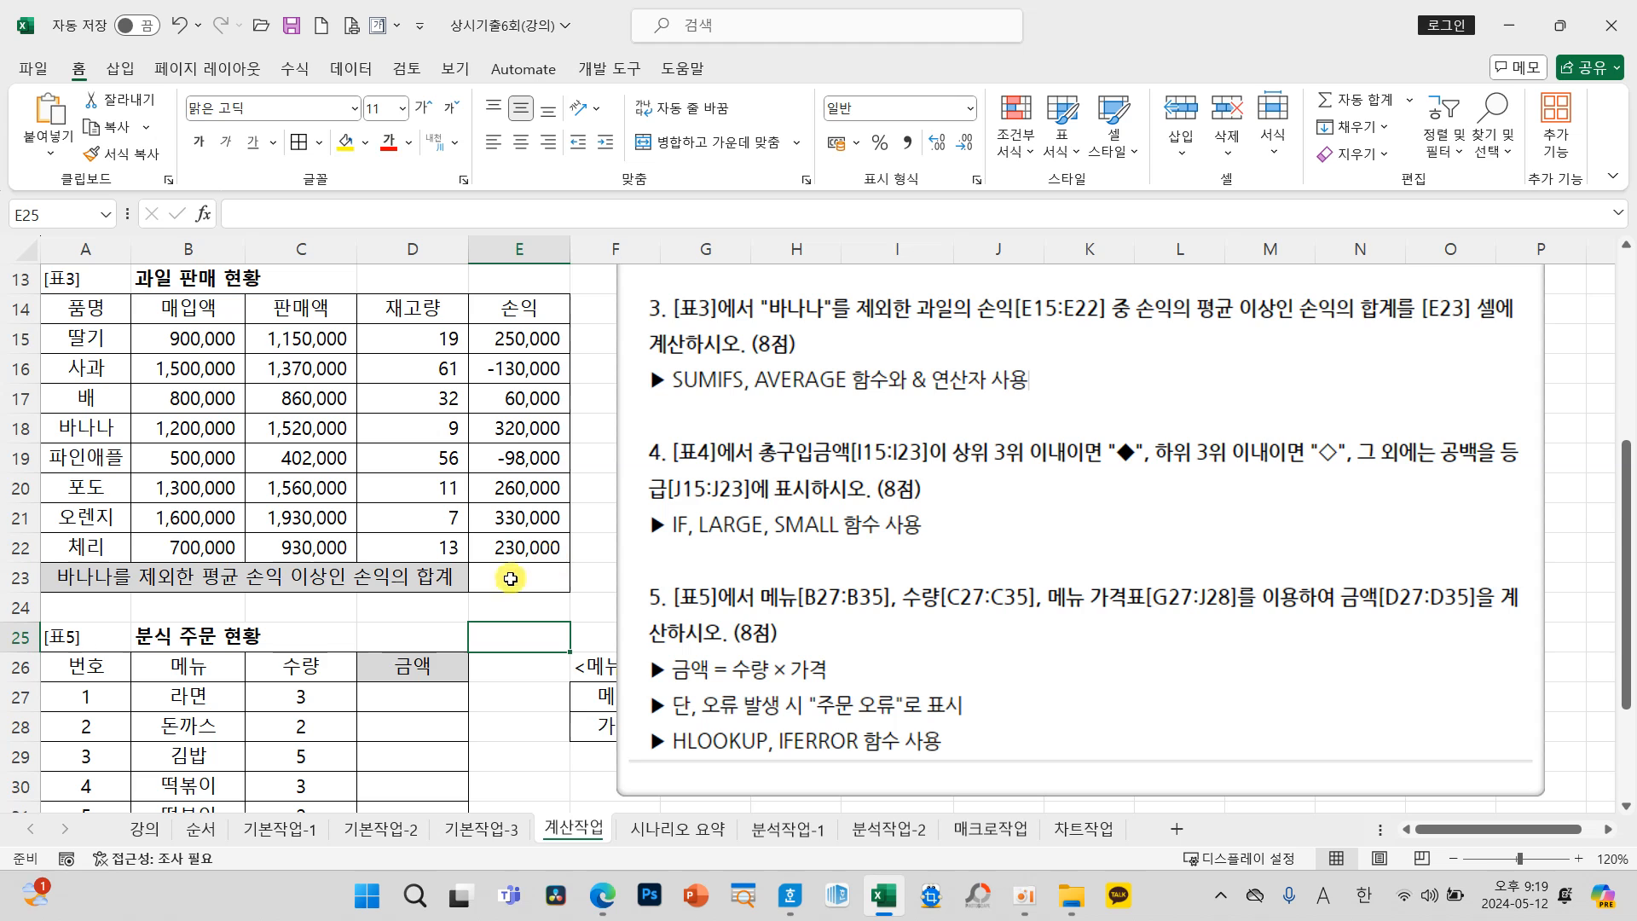
Step: Select E23 and examine the 표3 task's "바나나" exclusion, 손익 average condition, and required SUMIFS, AVERAGE and & operator
mouse_move(107, 249)
left_mouse_down()
mouse_move(15, 288)
mouse_move(51, 252)
mouse_move(38, 341)
mouse_move(109, 244)
left_mouse_up()
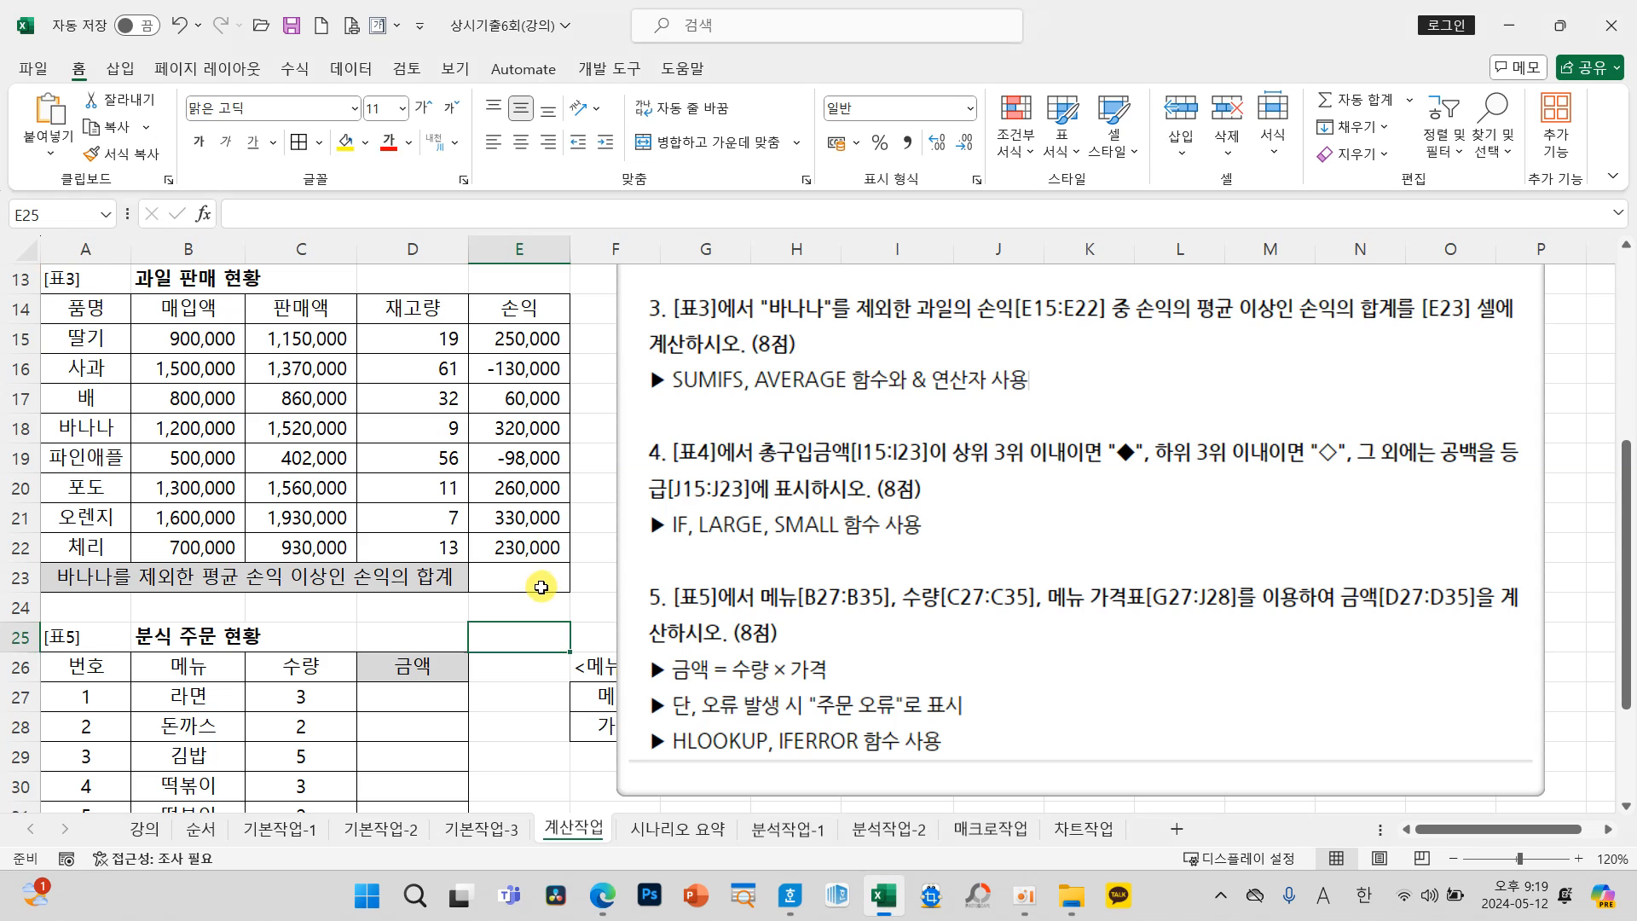
left_click(522, 579)
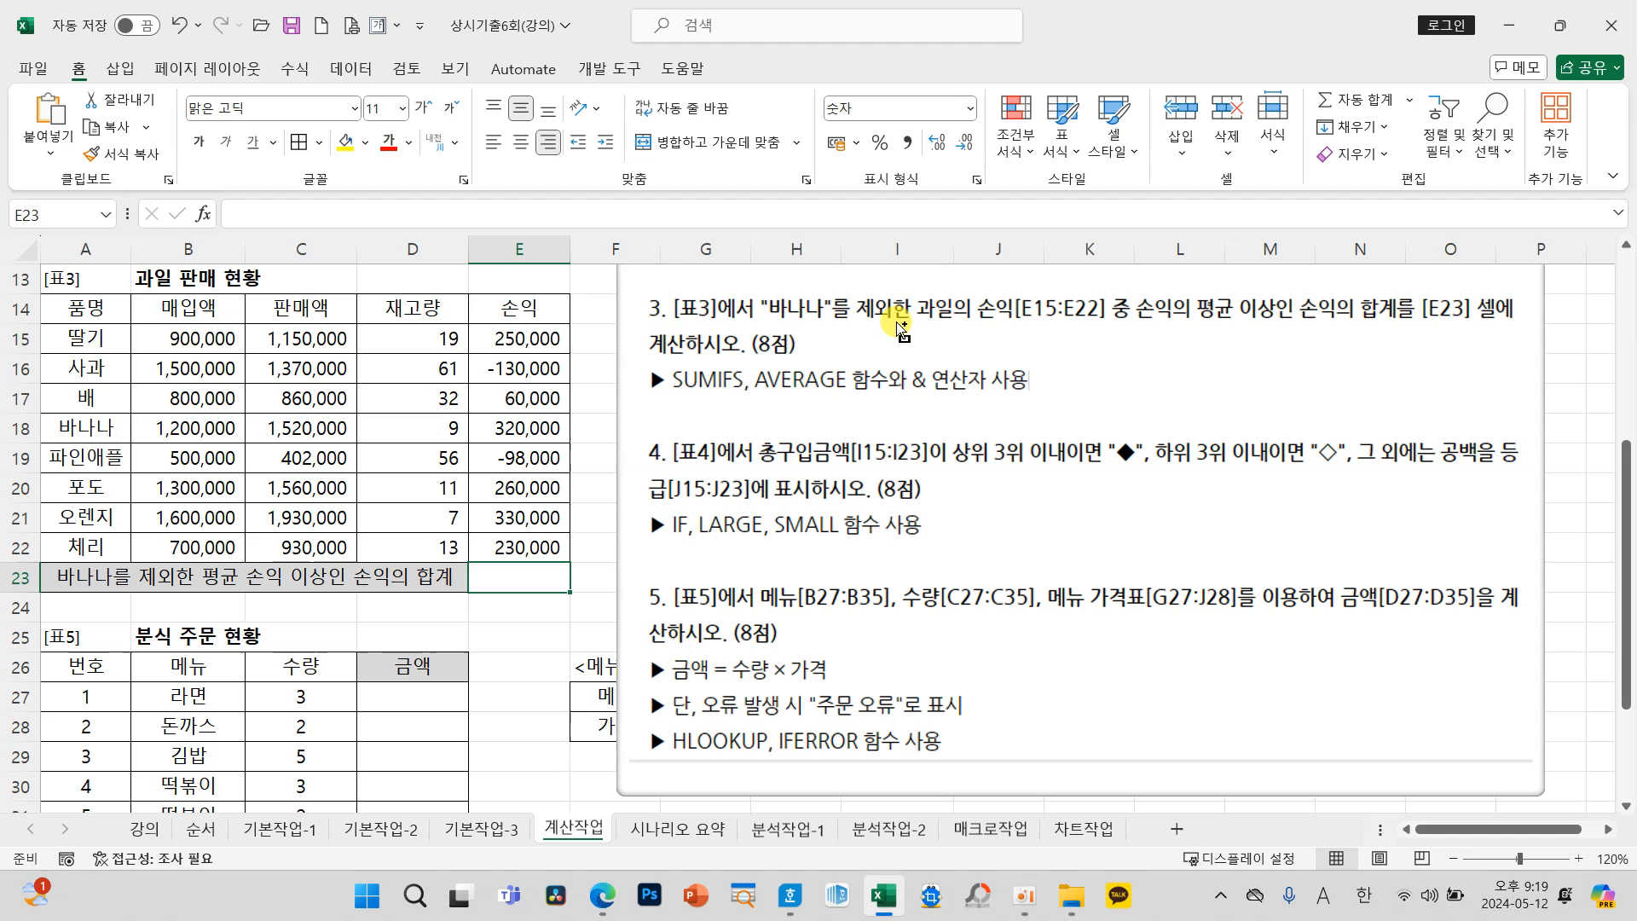
left_click_drag(759, 287, 908, 334)
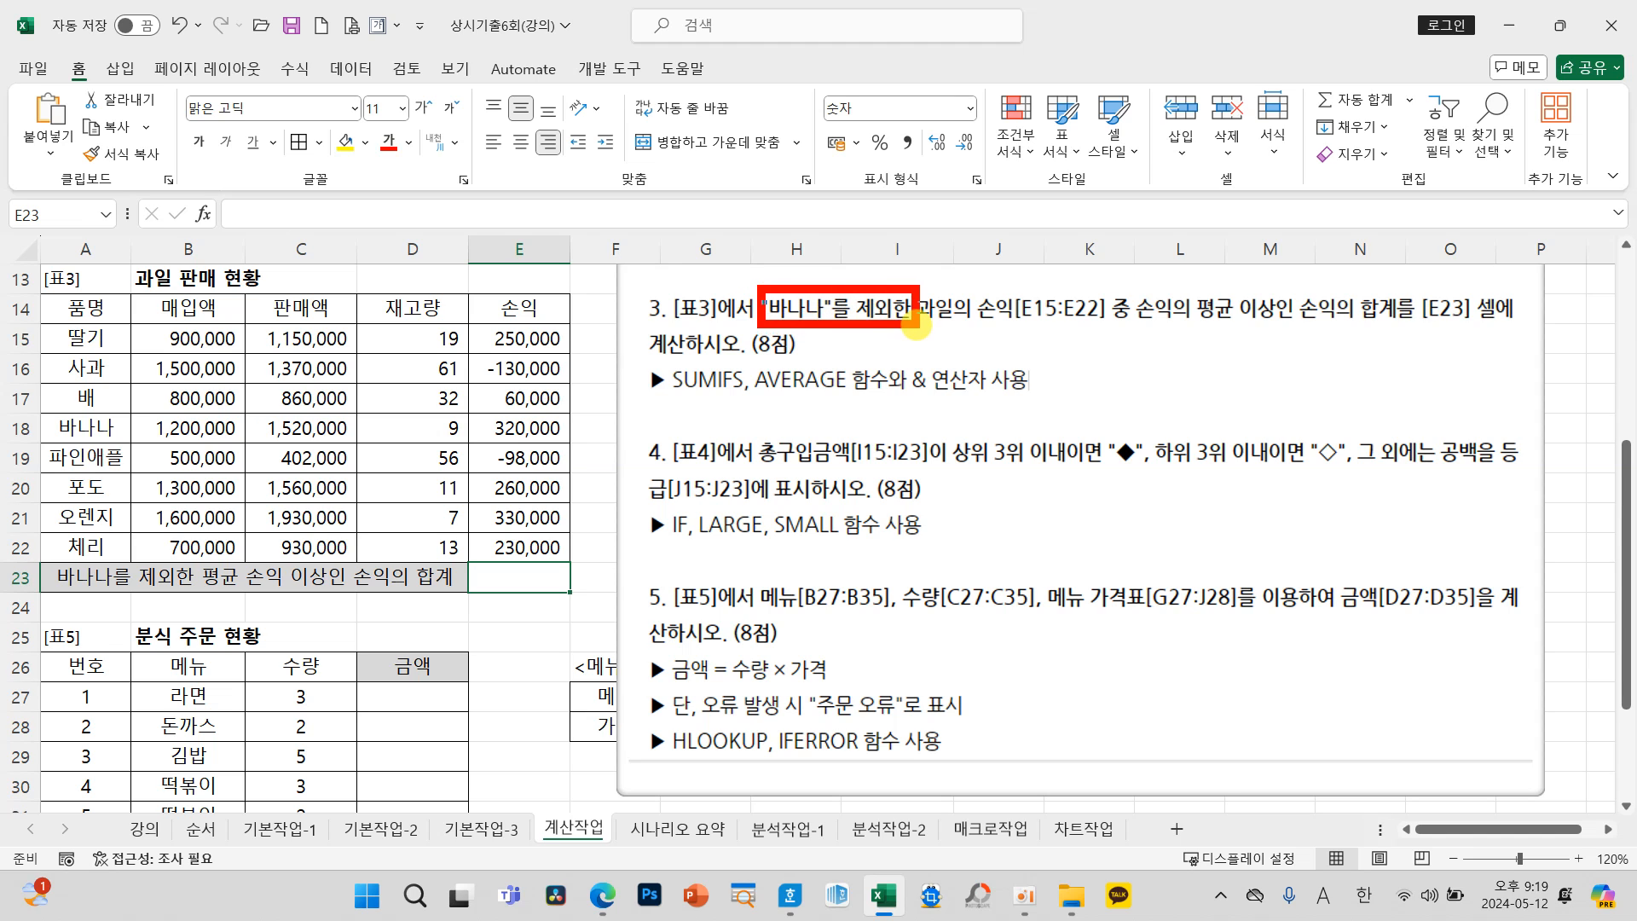
mouse_move(708, 203)
left_mouse_down()
mouse_move(689, 210)
mouse_move(702, 270)
left_mouse_up()
mouse_move(740, 201)
left_mouse_down()
mouse_move(788, 229)
mouse_move(744, 269)
left_mouse_up()
mouse_move(784, 188)
left_mouse_down()
mouse_move(806, 260)
mouse_move(831, 222)
left_mouse_up()
left_click_drag(851, 177, 840, 268)
left_click_drag(911, 181, 947, 254)
left_click_drag(949, 226, 987, 214)
mouse_move(1006, 172)
left_mouse_down()
mouse_move(994, 240)
mouse_move(1047, 227)
left_mouse_up()
mouse_move(1052, 171)
left_mouse_down()
mouse_move(1040, 258)
mouse_move(1078, 248)
left_mouse_up()
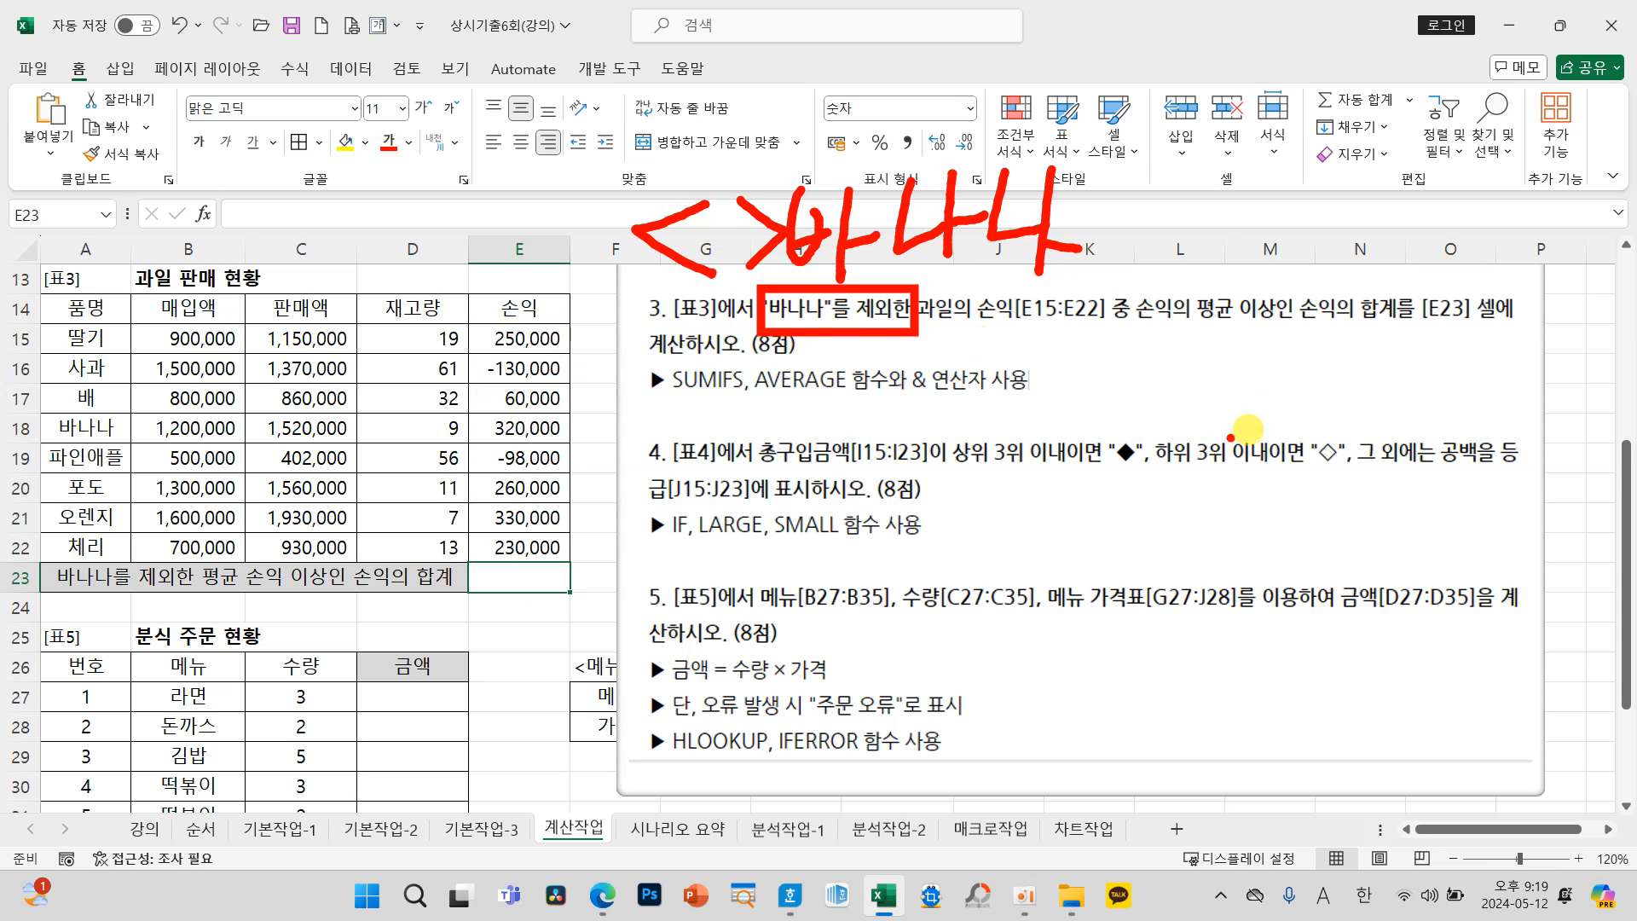
left_click_drag(1181, 327, 1390, 327)
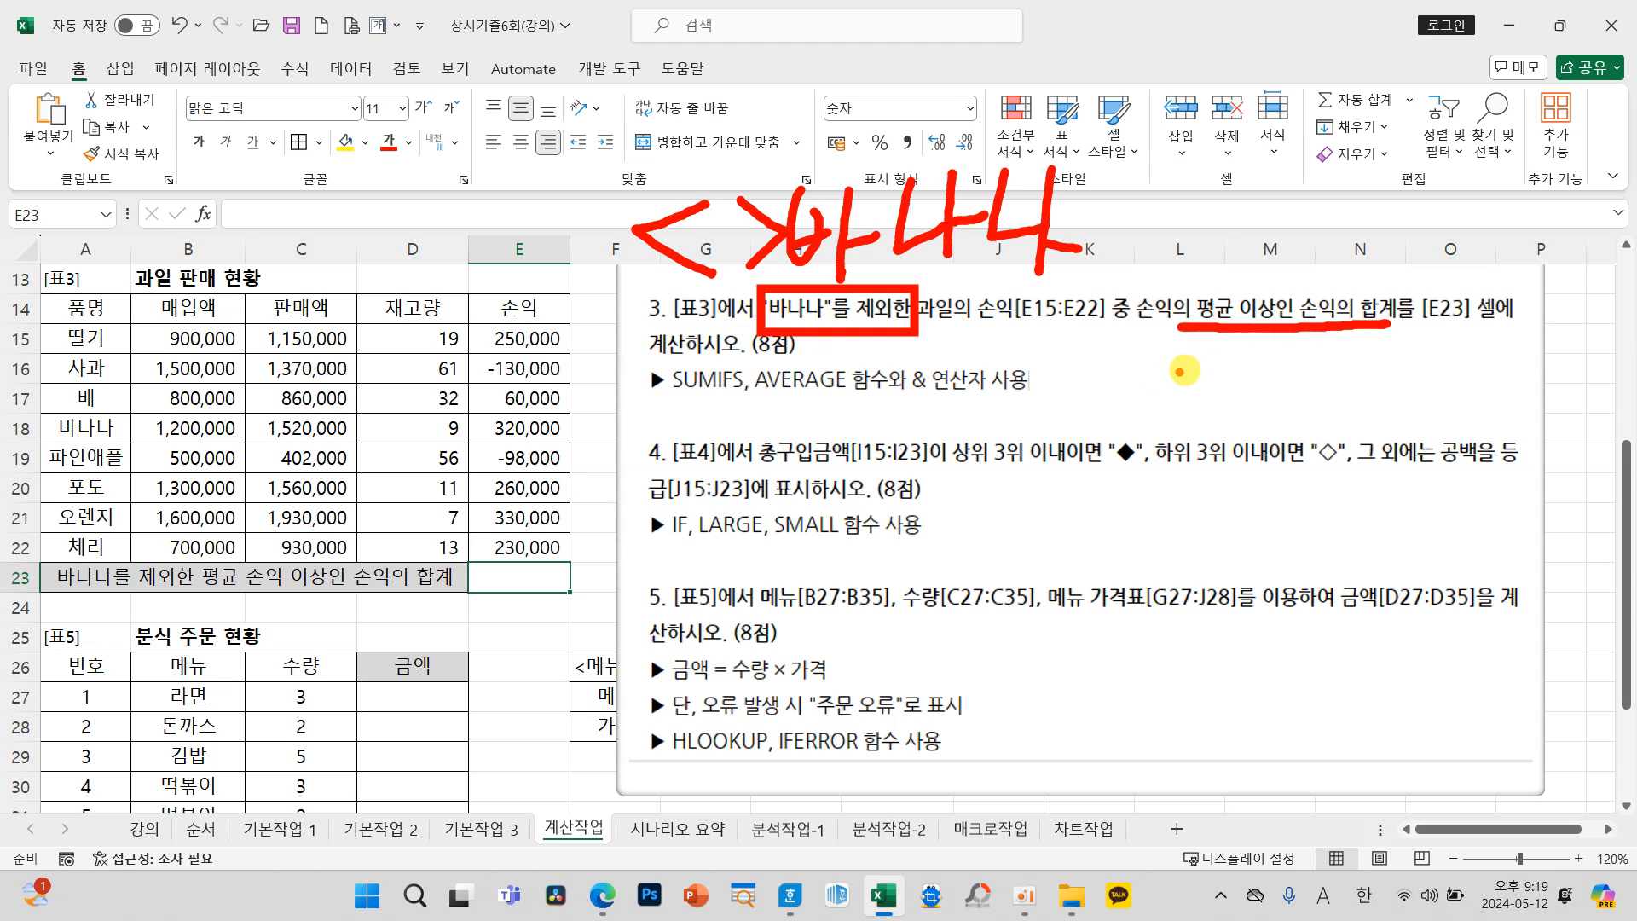
mouse_move(1233, 331)
left_mouse_down()
mouse_move(1127, 289)
mouse_move(1277, 271)
mouse_move(1162, 395)
mouse_move(1196, 384)
mouse_move(1189, 419)
left_mouse_up()
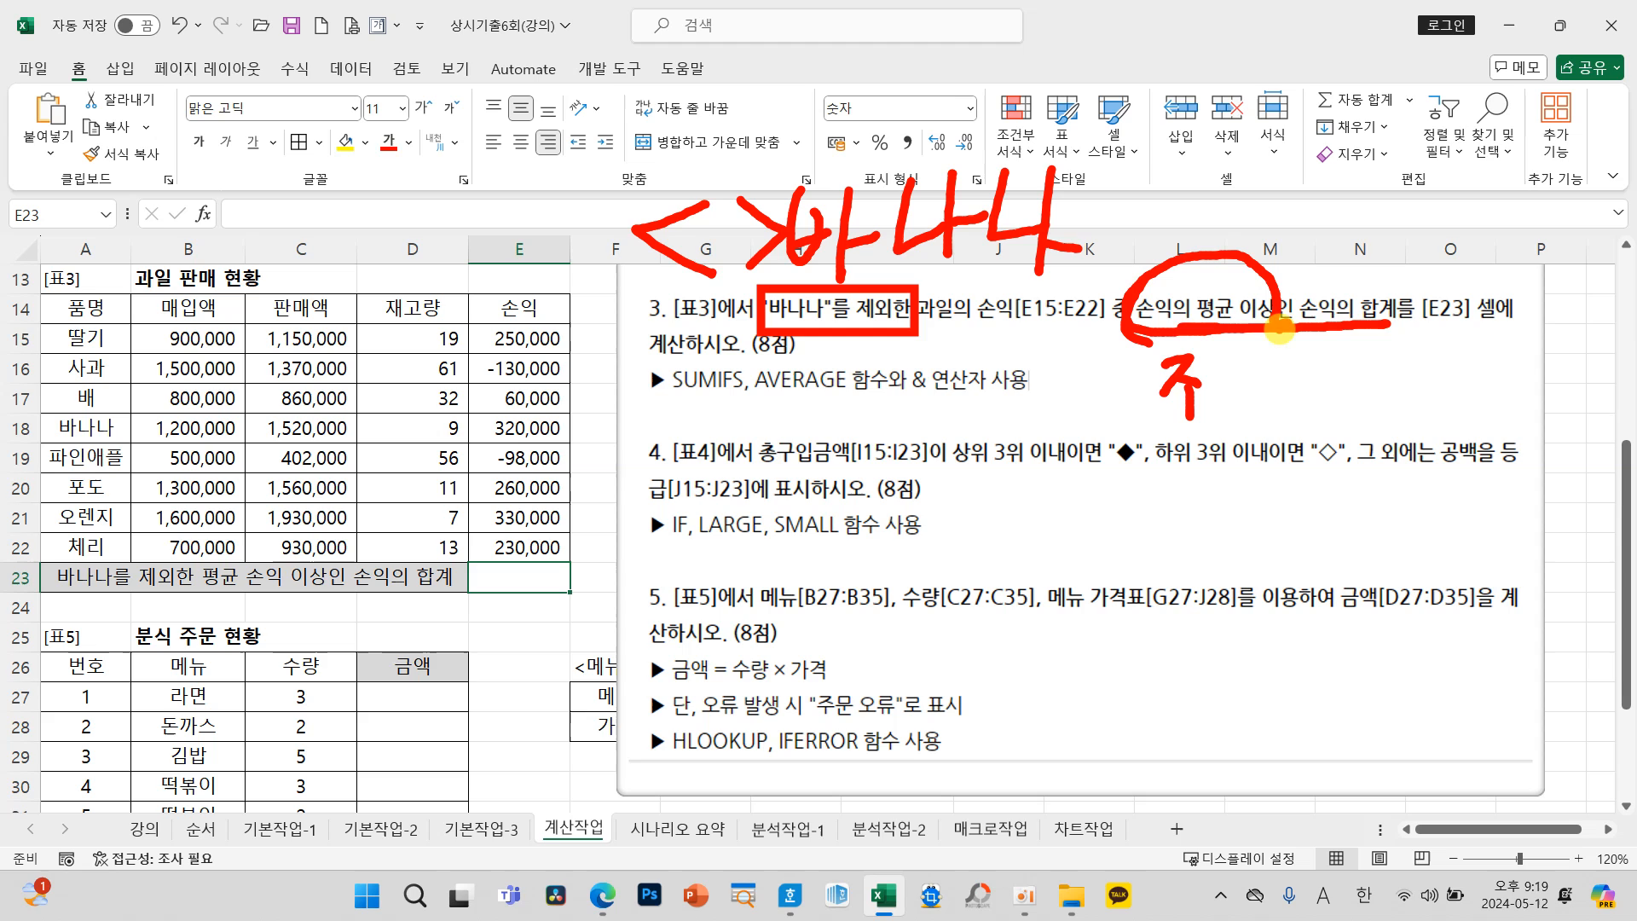
left_click_drag(939, 331, 930, 363)
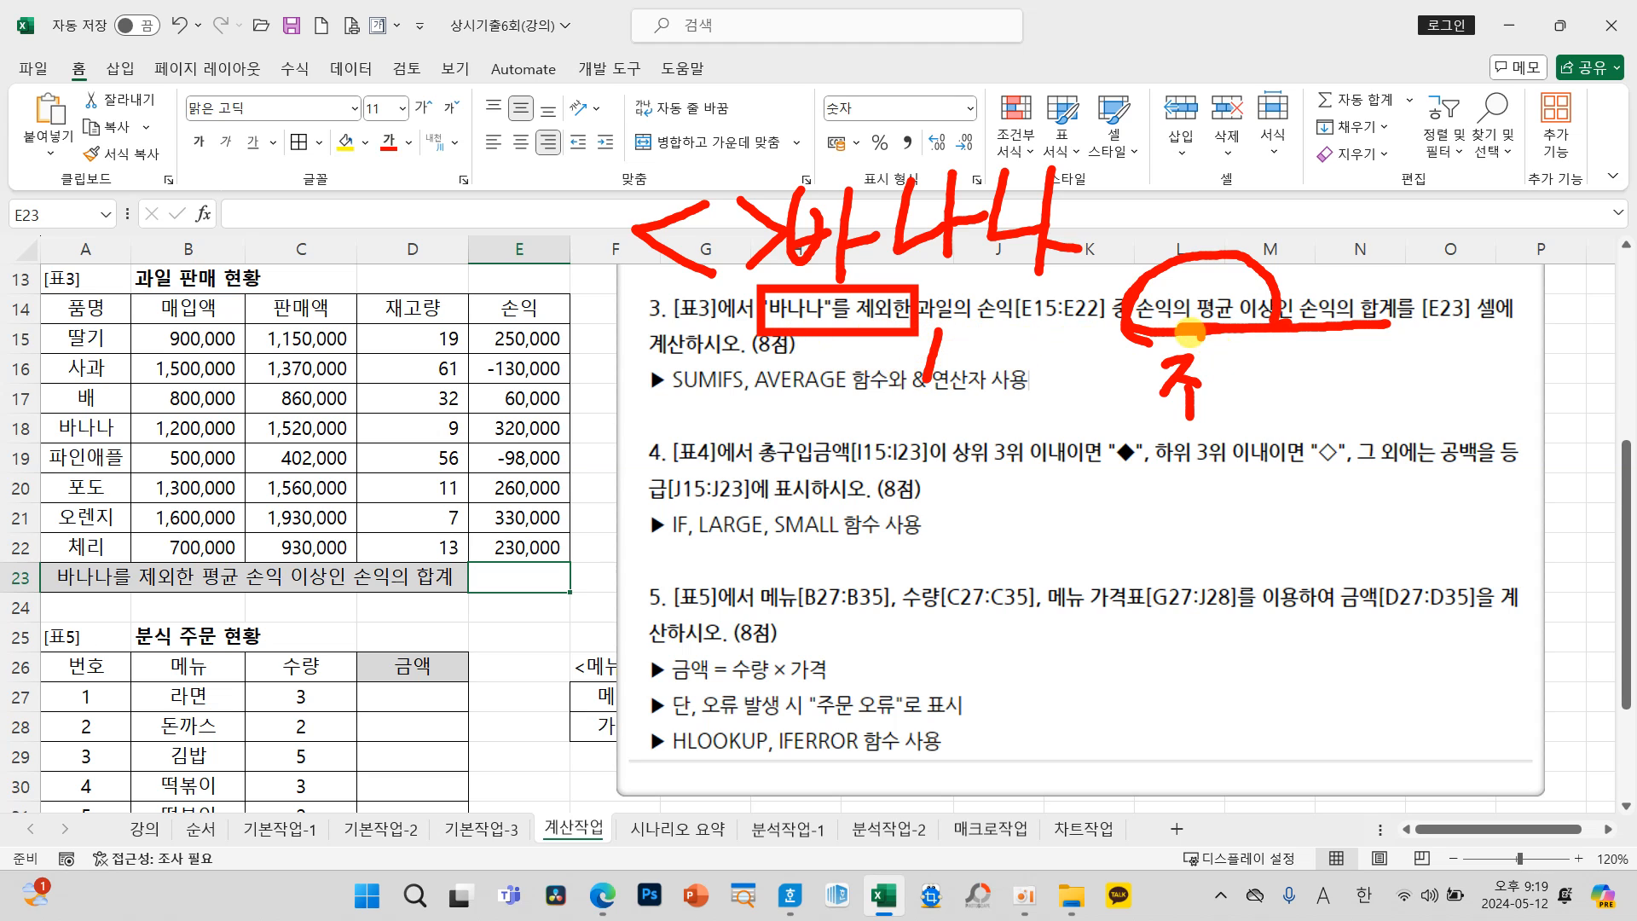
mouse_move(1166, 392)
left_mouse_down()
mouse_move(1212, 401)
mouse_move(1181, 362)
mouse_move(1160, 380)
mouse_move(1172, 418)
mouse_move(1232, 399)
left_mouse_up()
mouse_move(1390, 354)
left_mouse_down()
mouse_move(1416, 316)
mouse_move(1304, 286)
mouse_move(1415, 329)
mouse_move(1045, 528)
mouse_move(729, 401)
mouse_move(733, 435)
mouse_move(725, 399)
mouse_move(861, 411)
left_mouse_up()
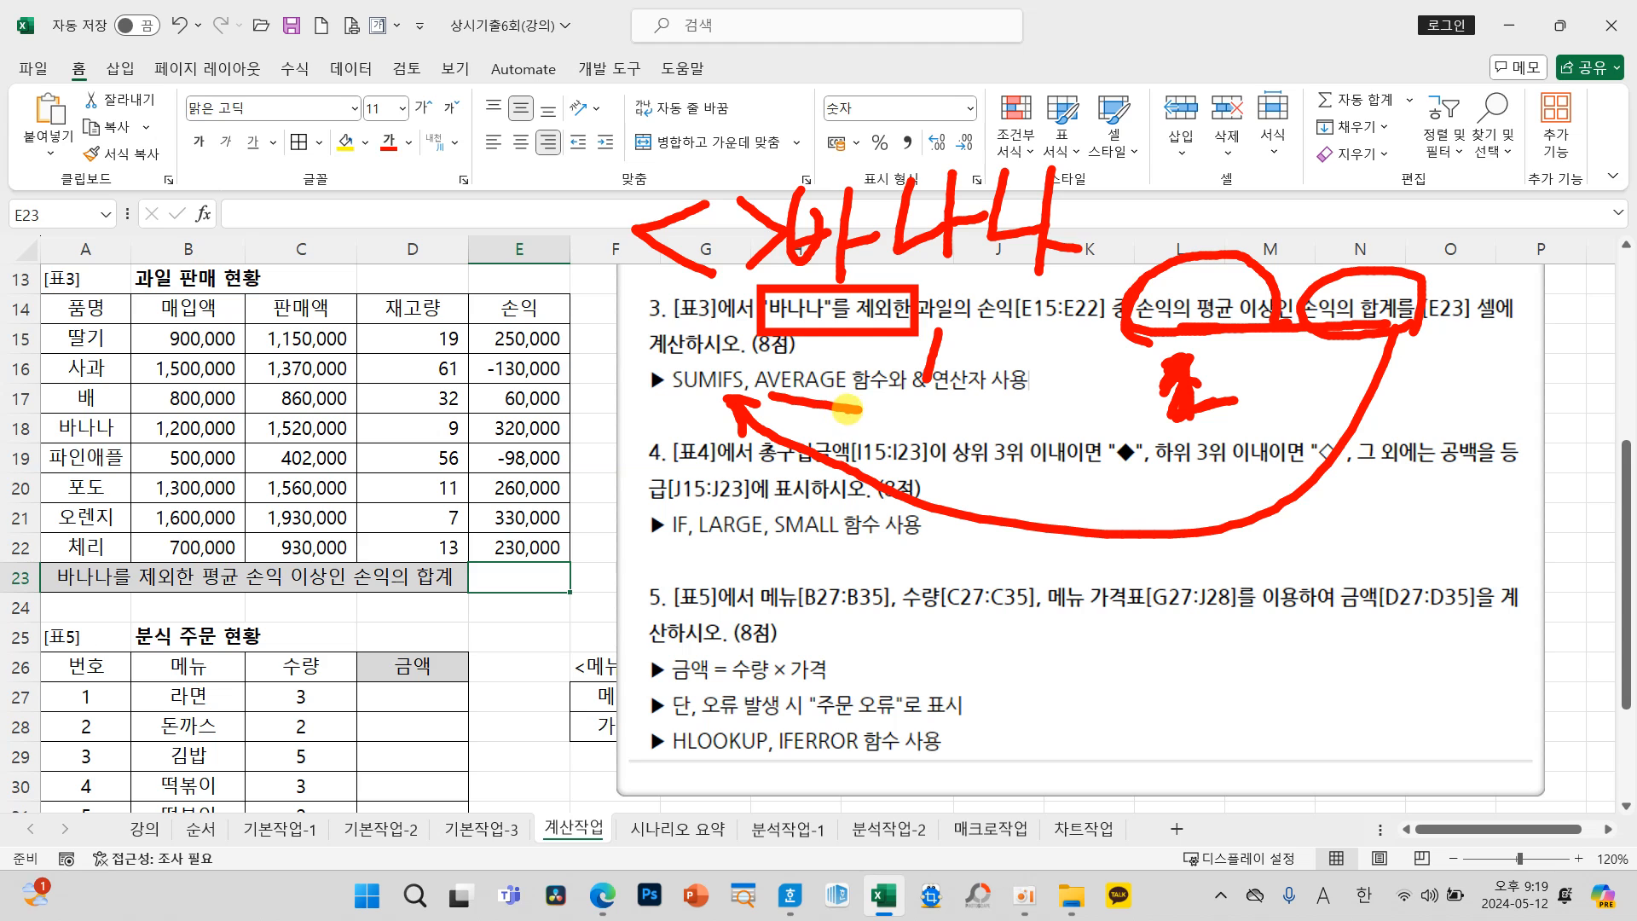
key("Escape")
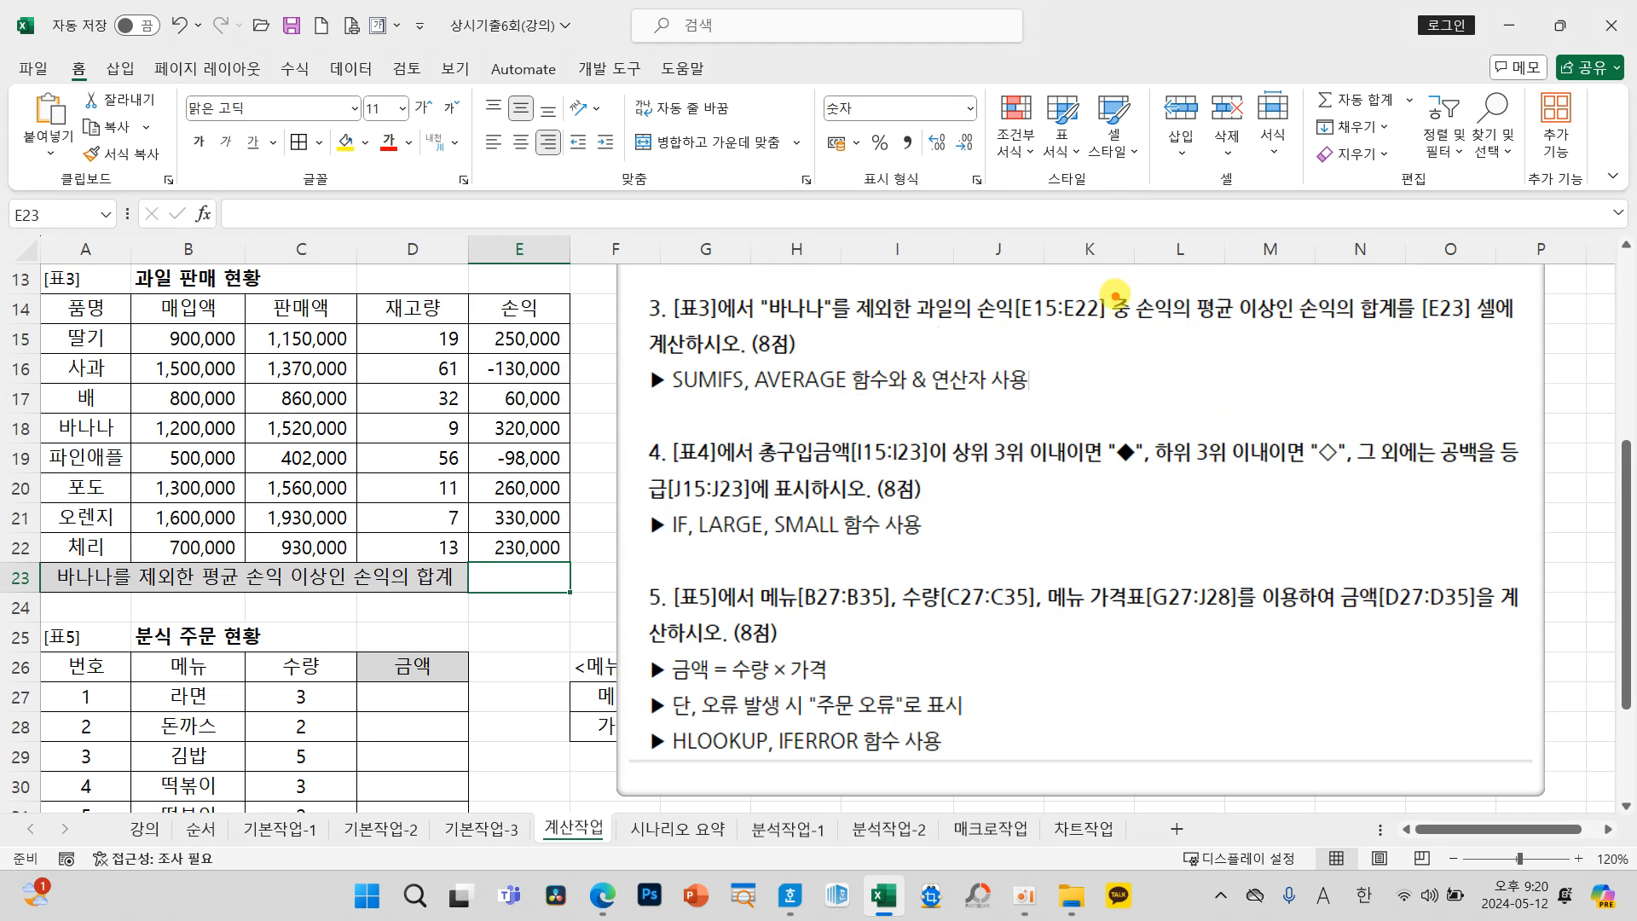
mouse_move(1122, 284)
left_mouse_down()
mouse_move(1292, 332)
mouse_move(1079, 441)
mouse_move(778, 392)
mouse_move(762, 411)
mouse_move(824, 412)
left_mouse_up()
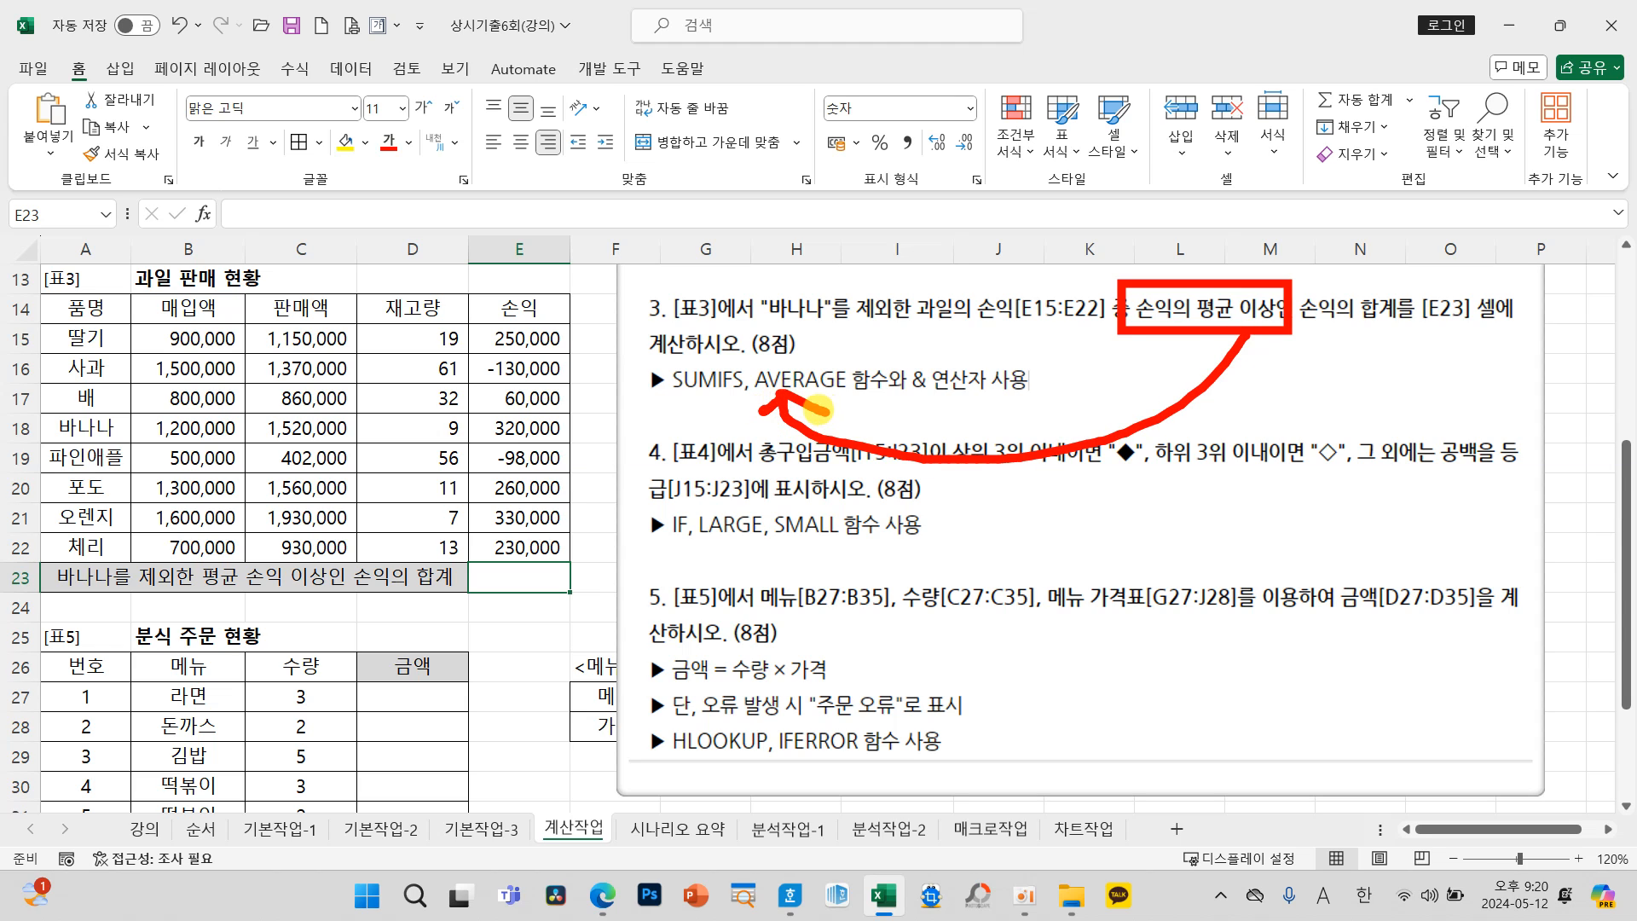
left_click_drag(948, 400, 897, 408)
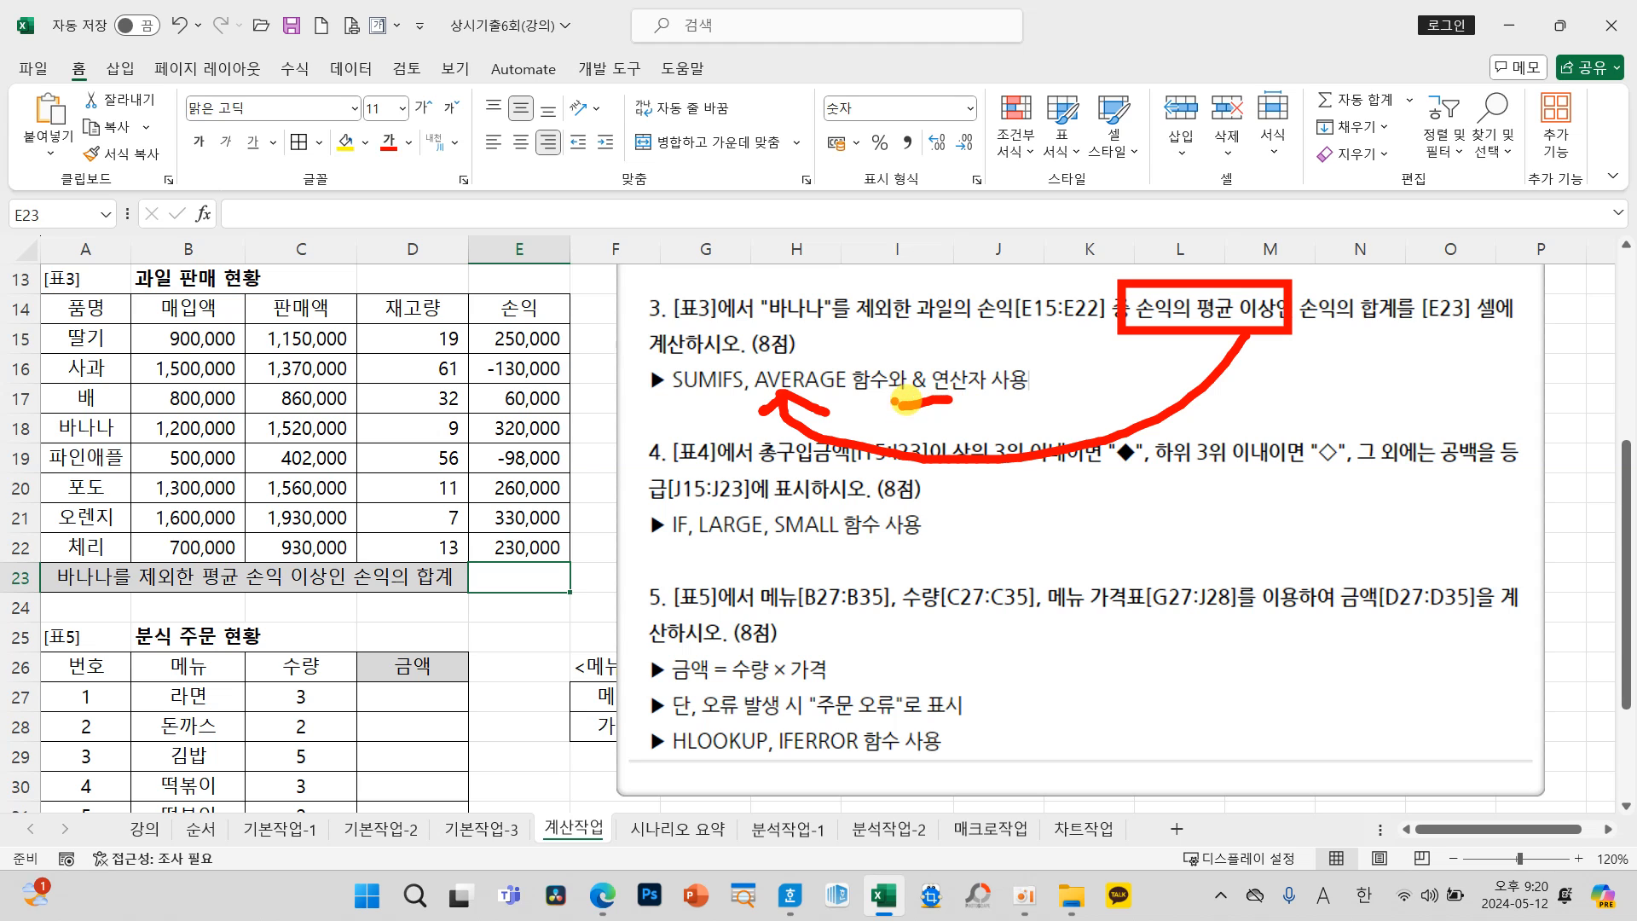
key("Escape")
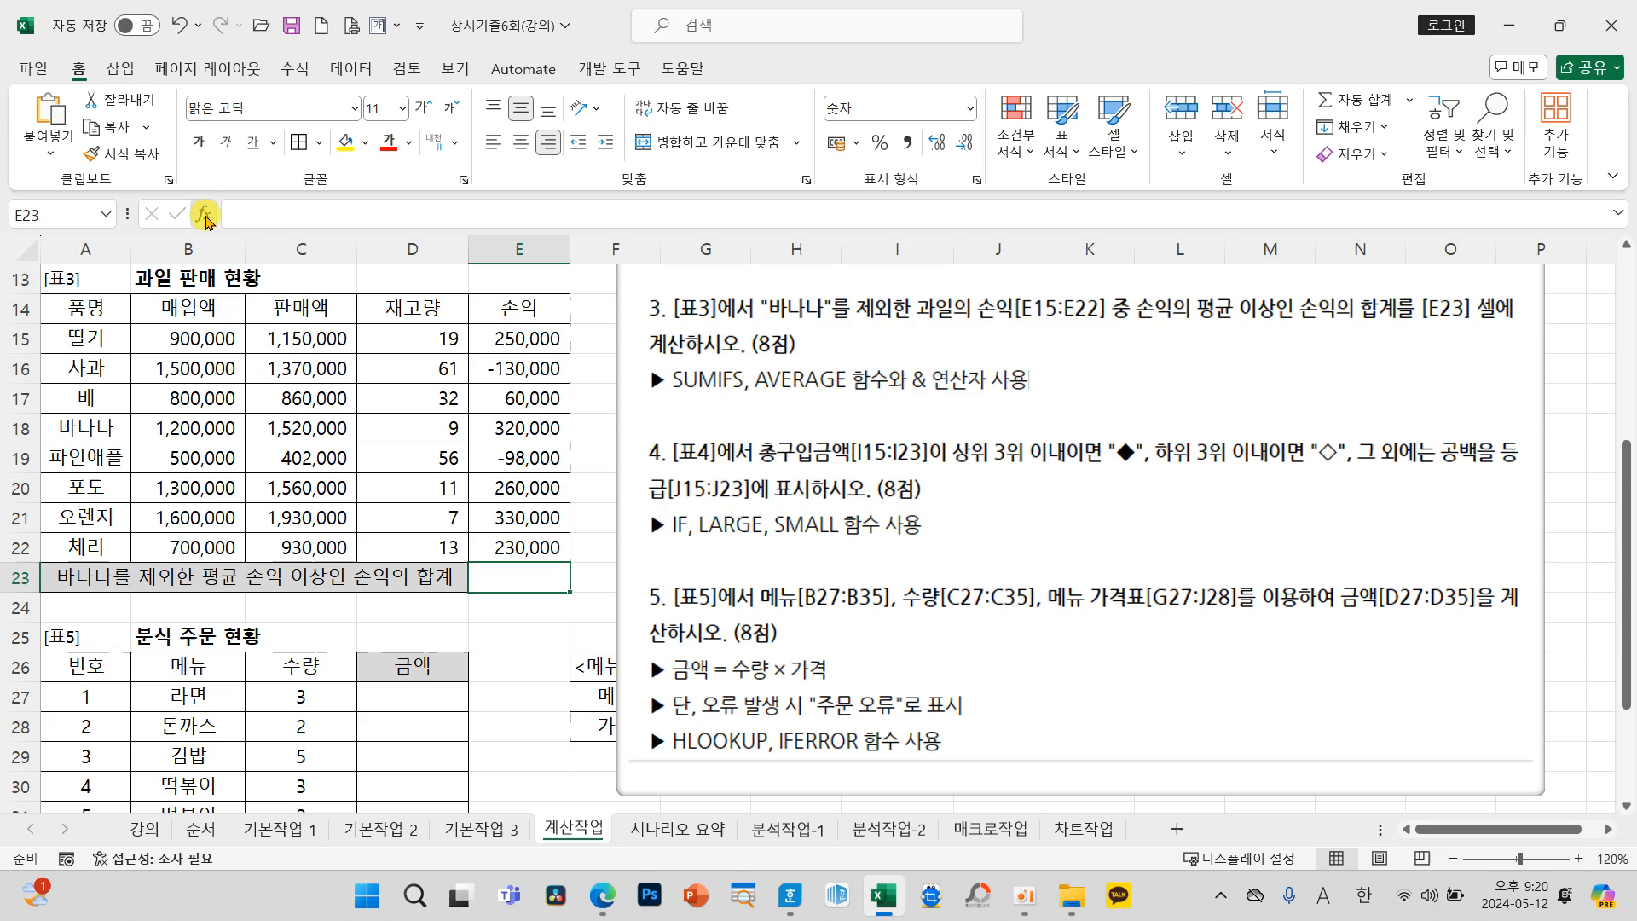
Step: Search for SUMI, insert the SUMIFS function in E23, and set its sum range to the 손익 values E15:E22
left_click(203, 214)
type("SUMI")
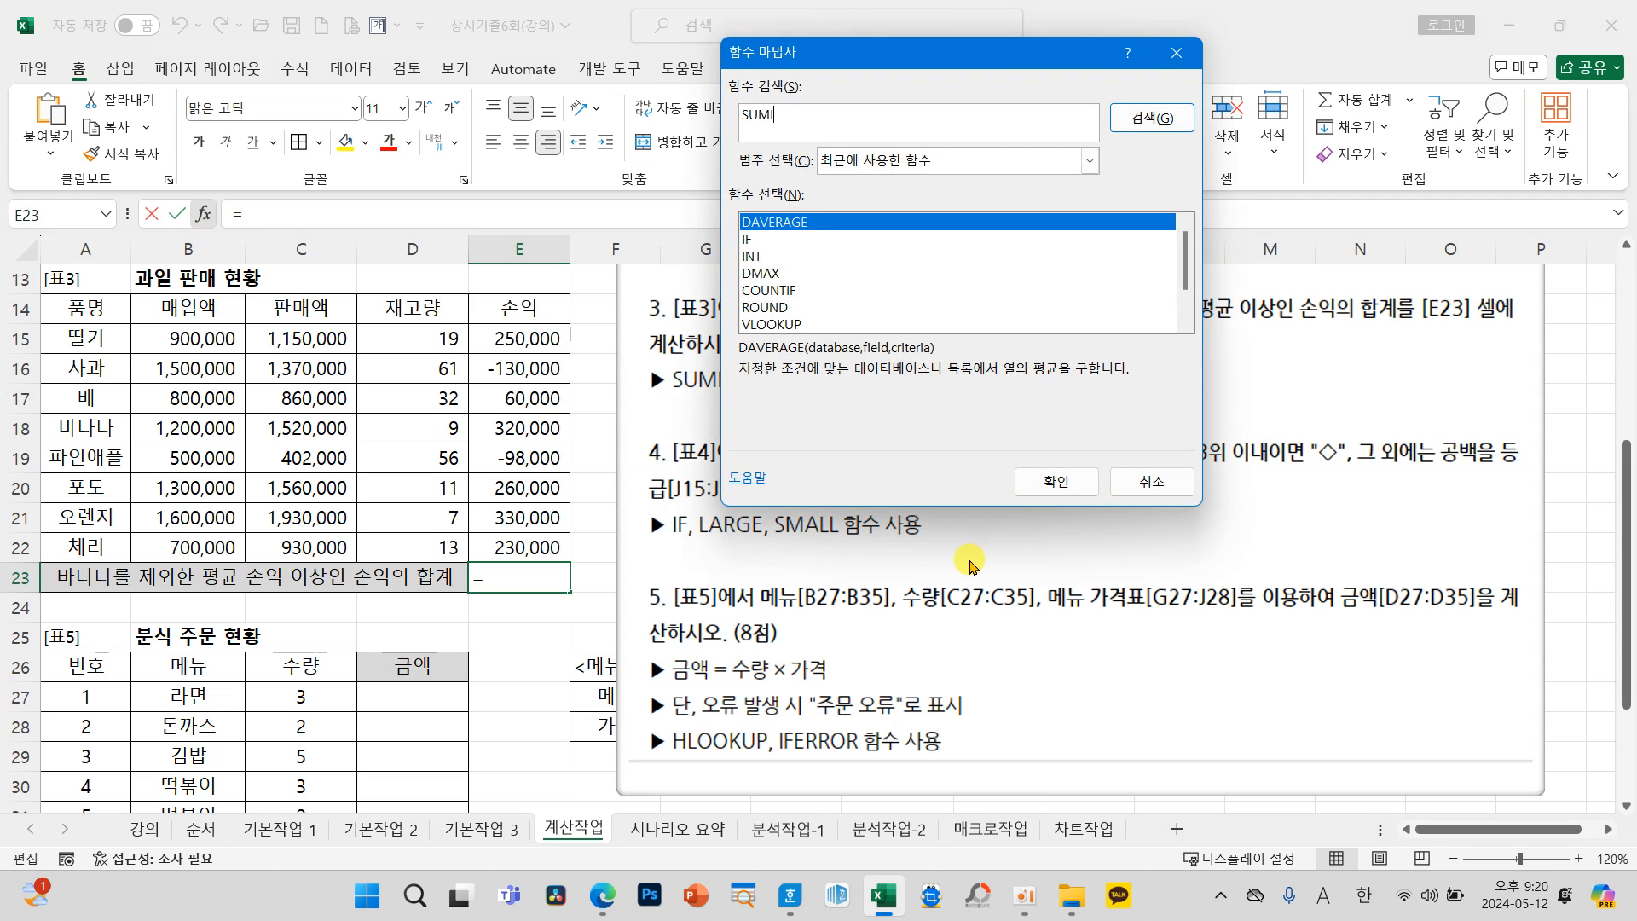
key("Return")
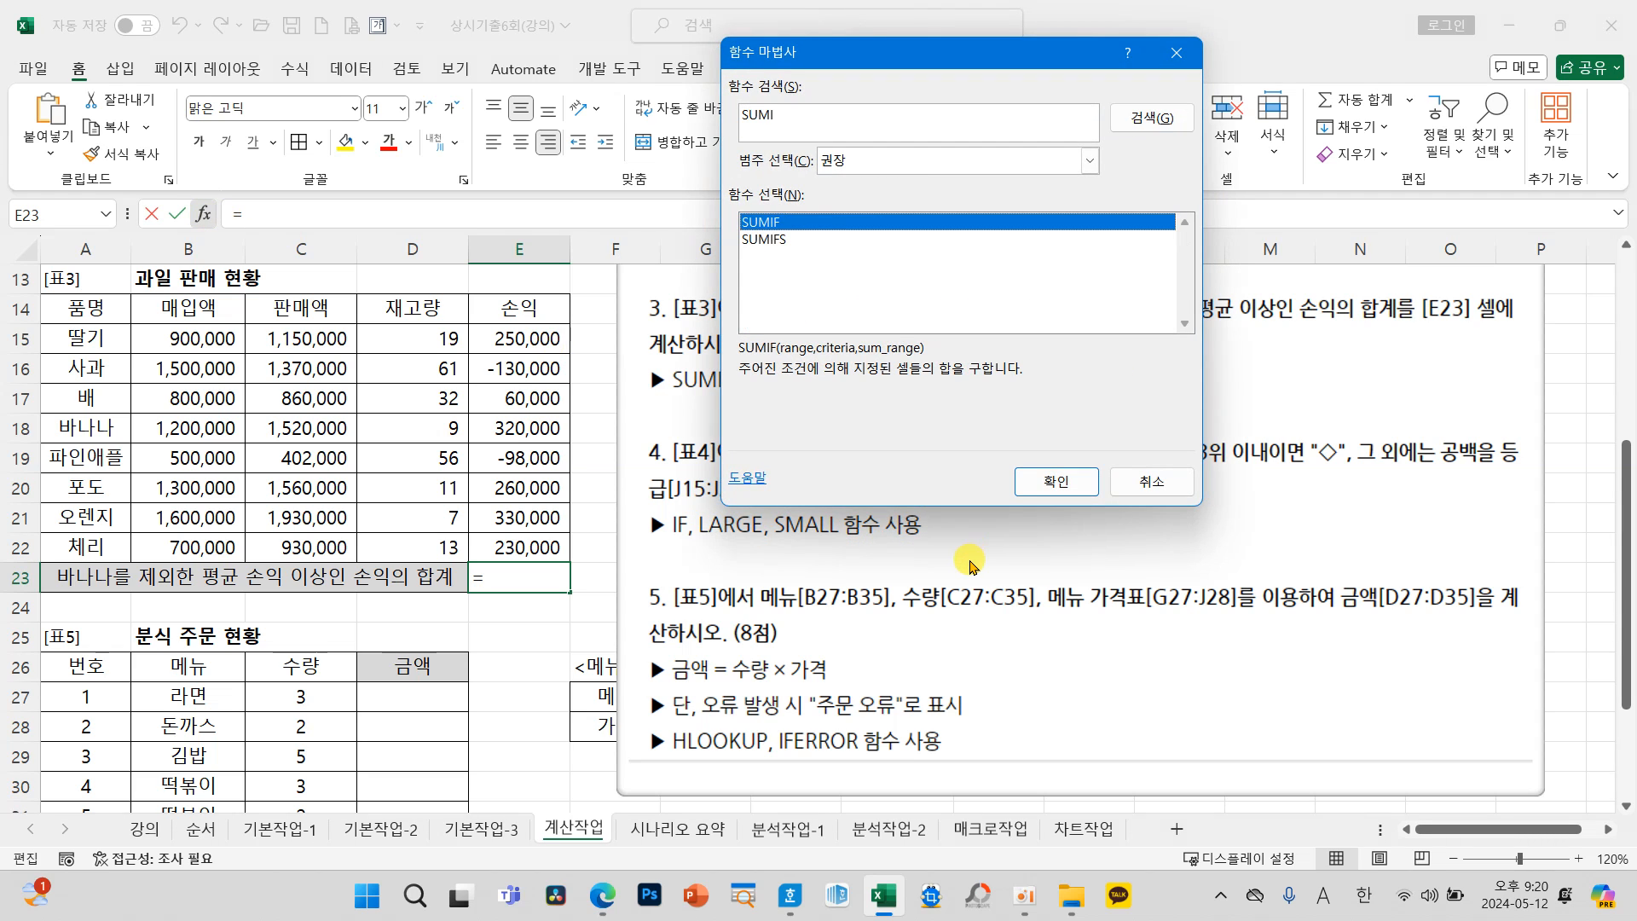
left_click(763, 240)
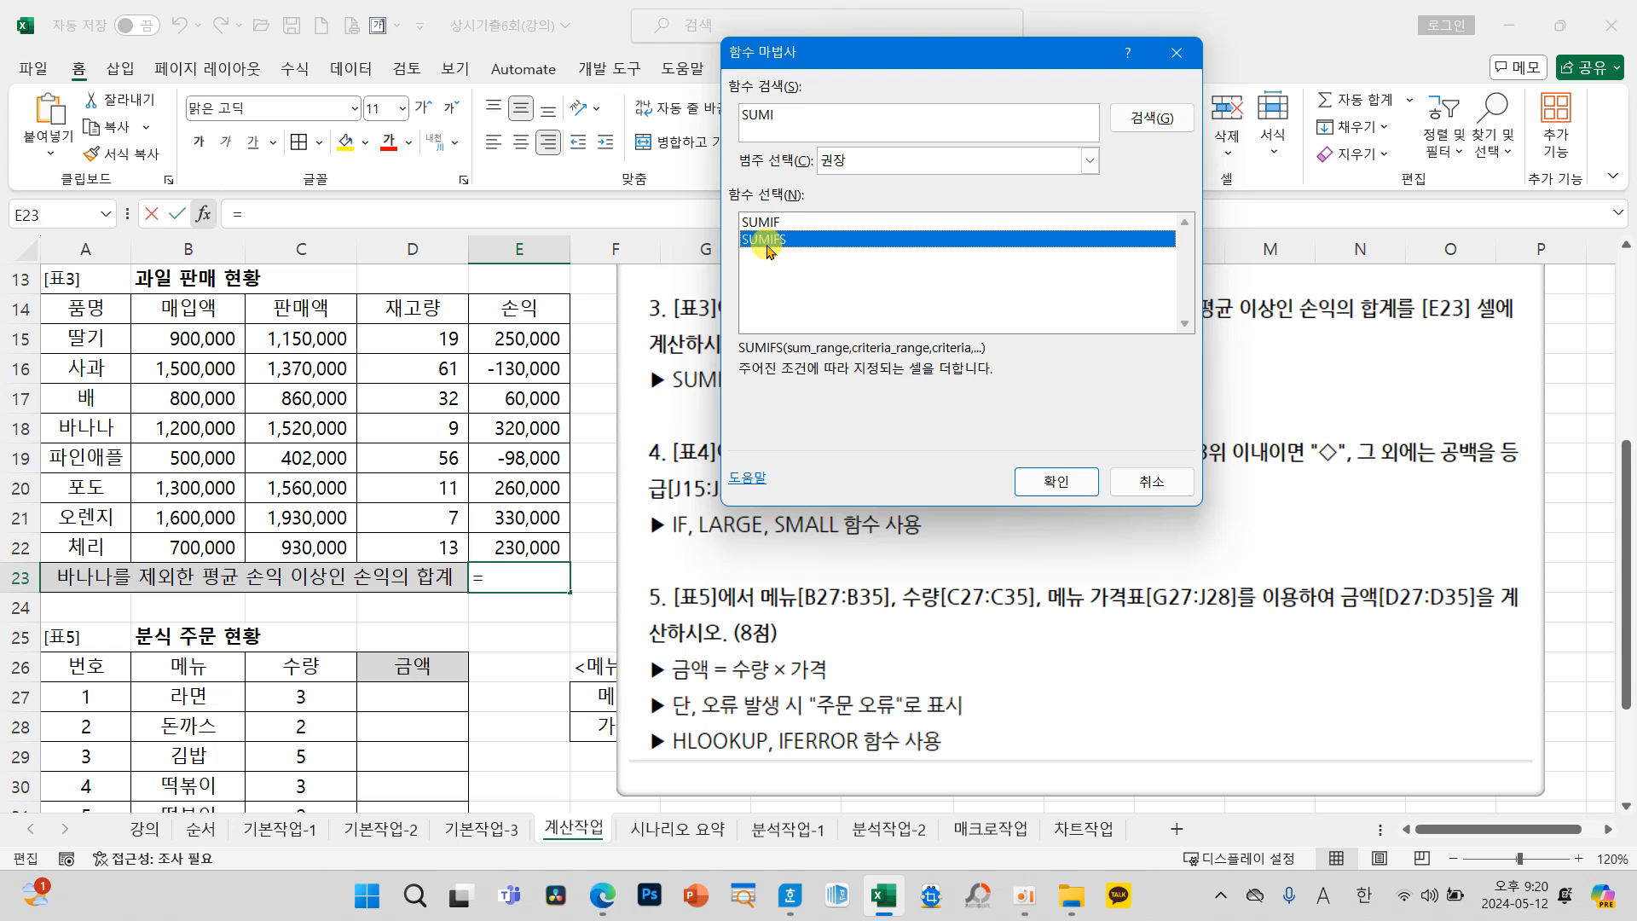
left_click(1057, 481)
left_click_drag(852, 85, 823, 435)
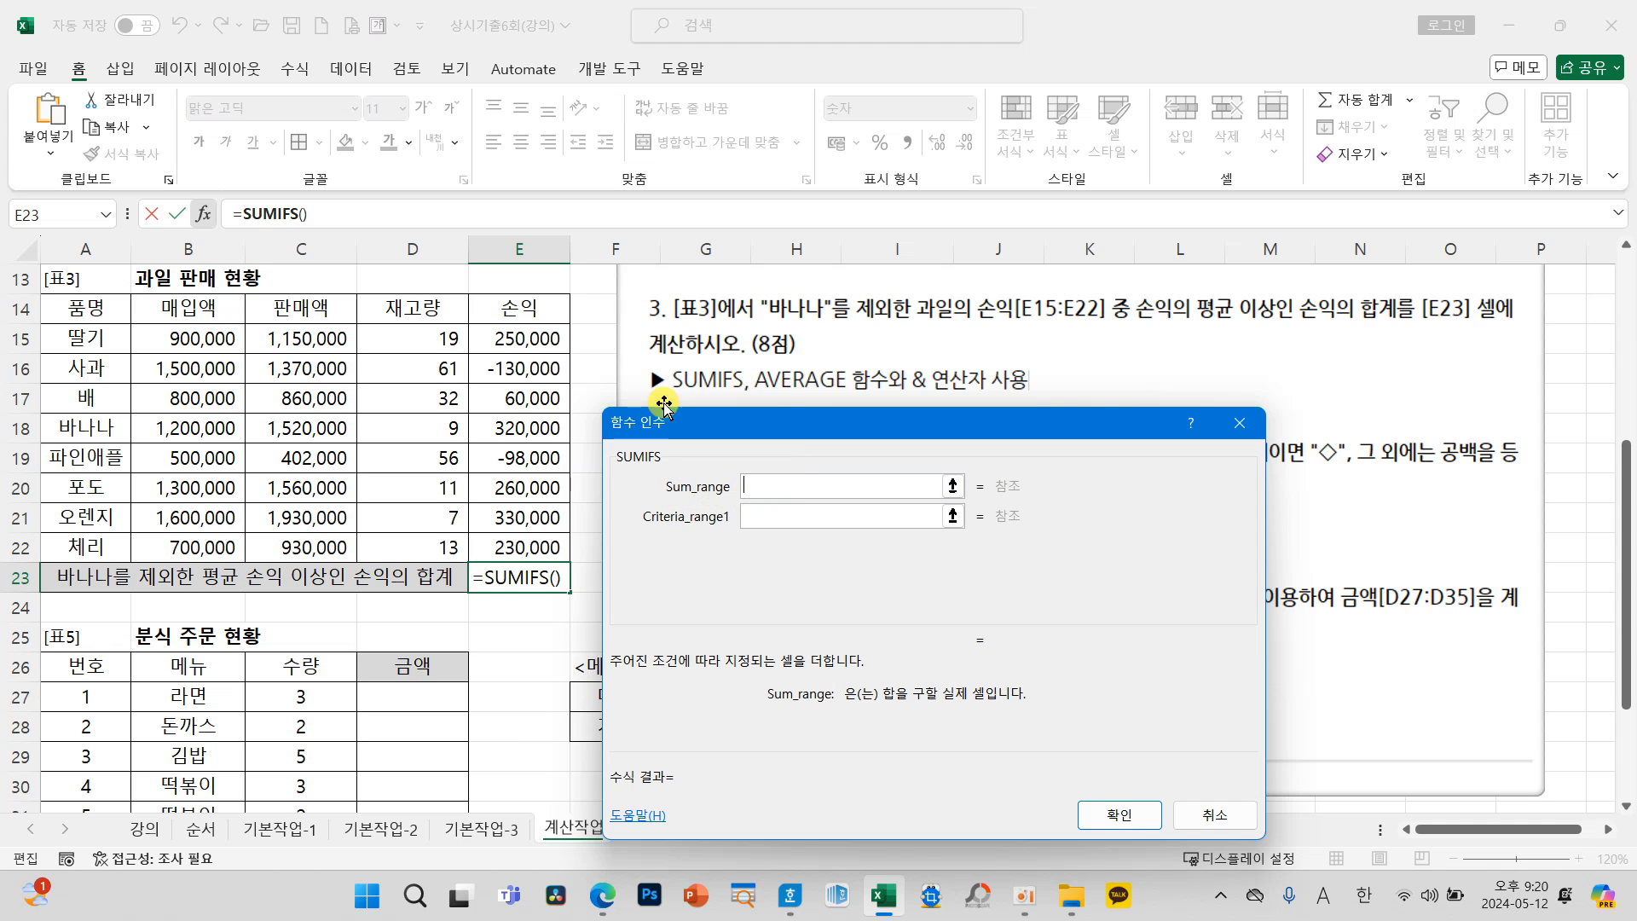
left_click_drag(556, 343, 541, 547)
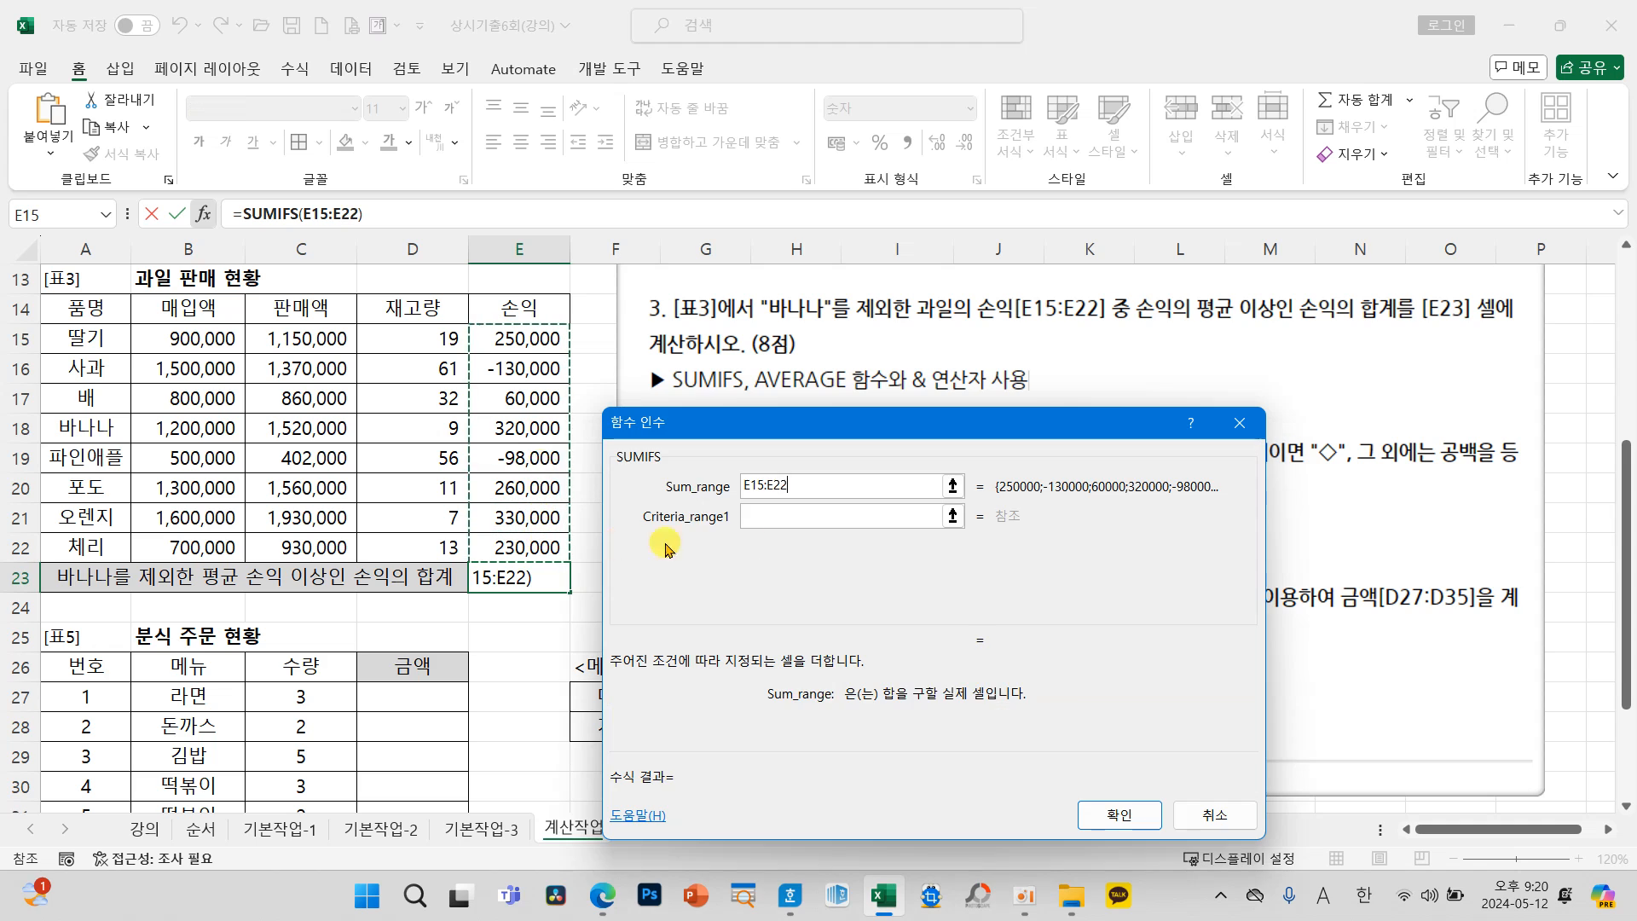
Step: Set the first SUMIFS criteria range to A15:A22 with the criterion "<>바나나"
left_click(771, 514)
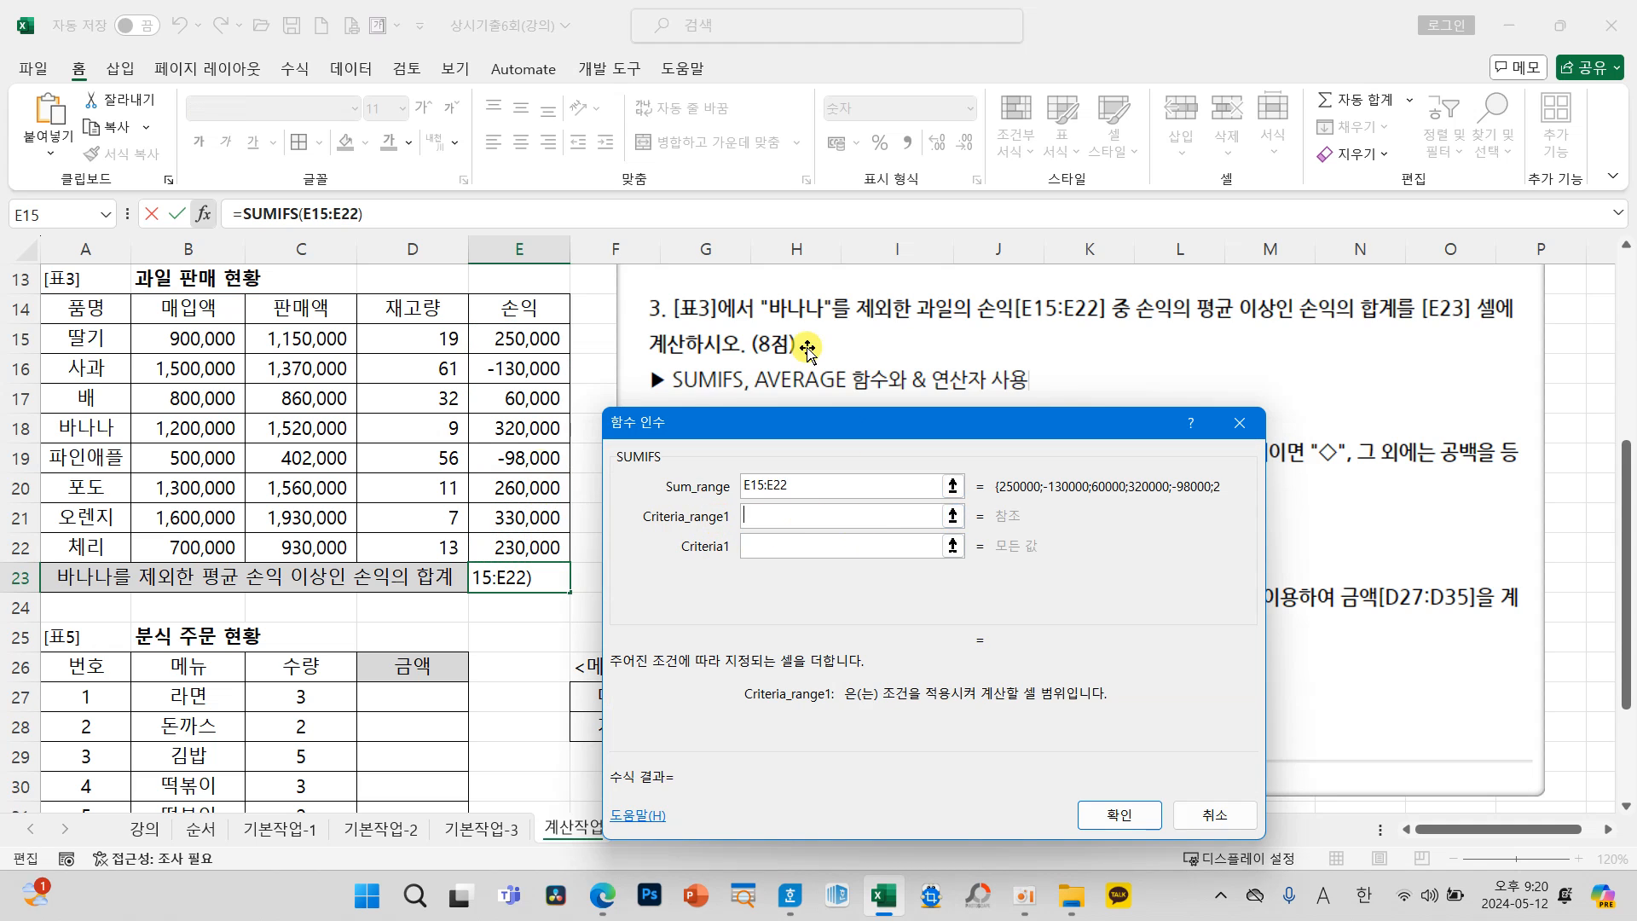
left_click_drag(88, 328, 81, 550)
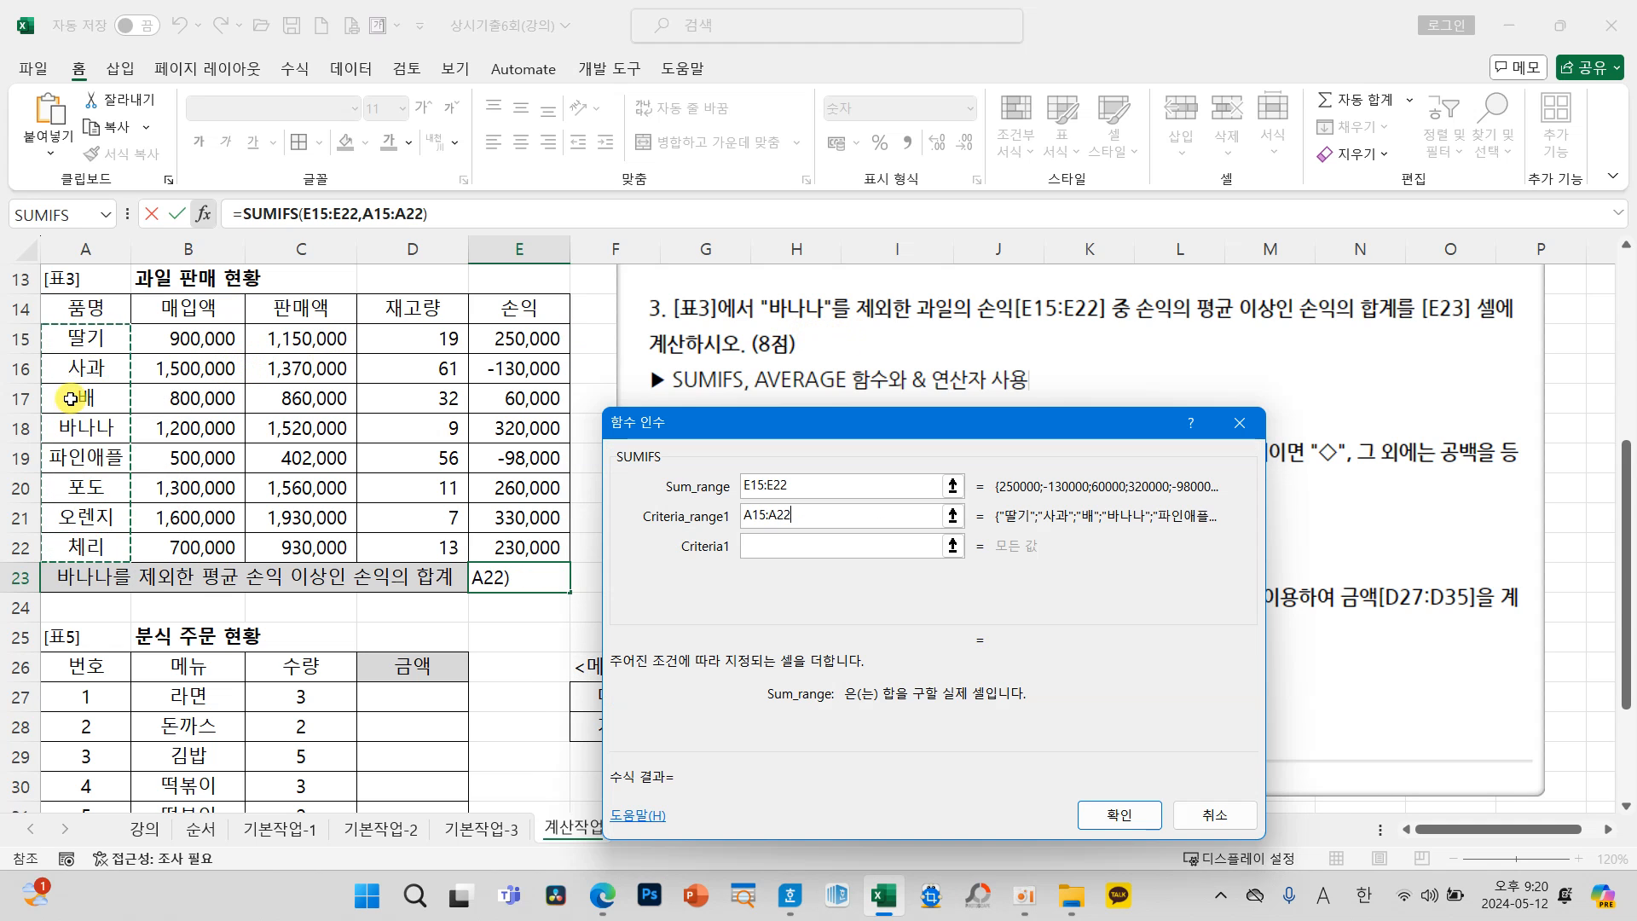
left_click(767, 546)
type("<>")
key("Hangul")
type("바나나\"")
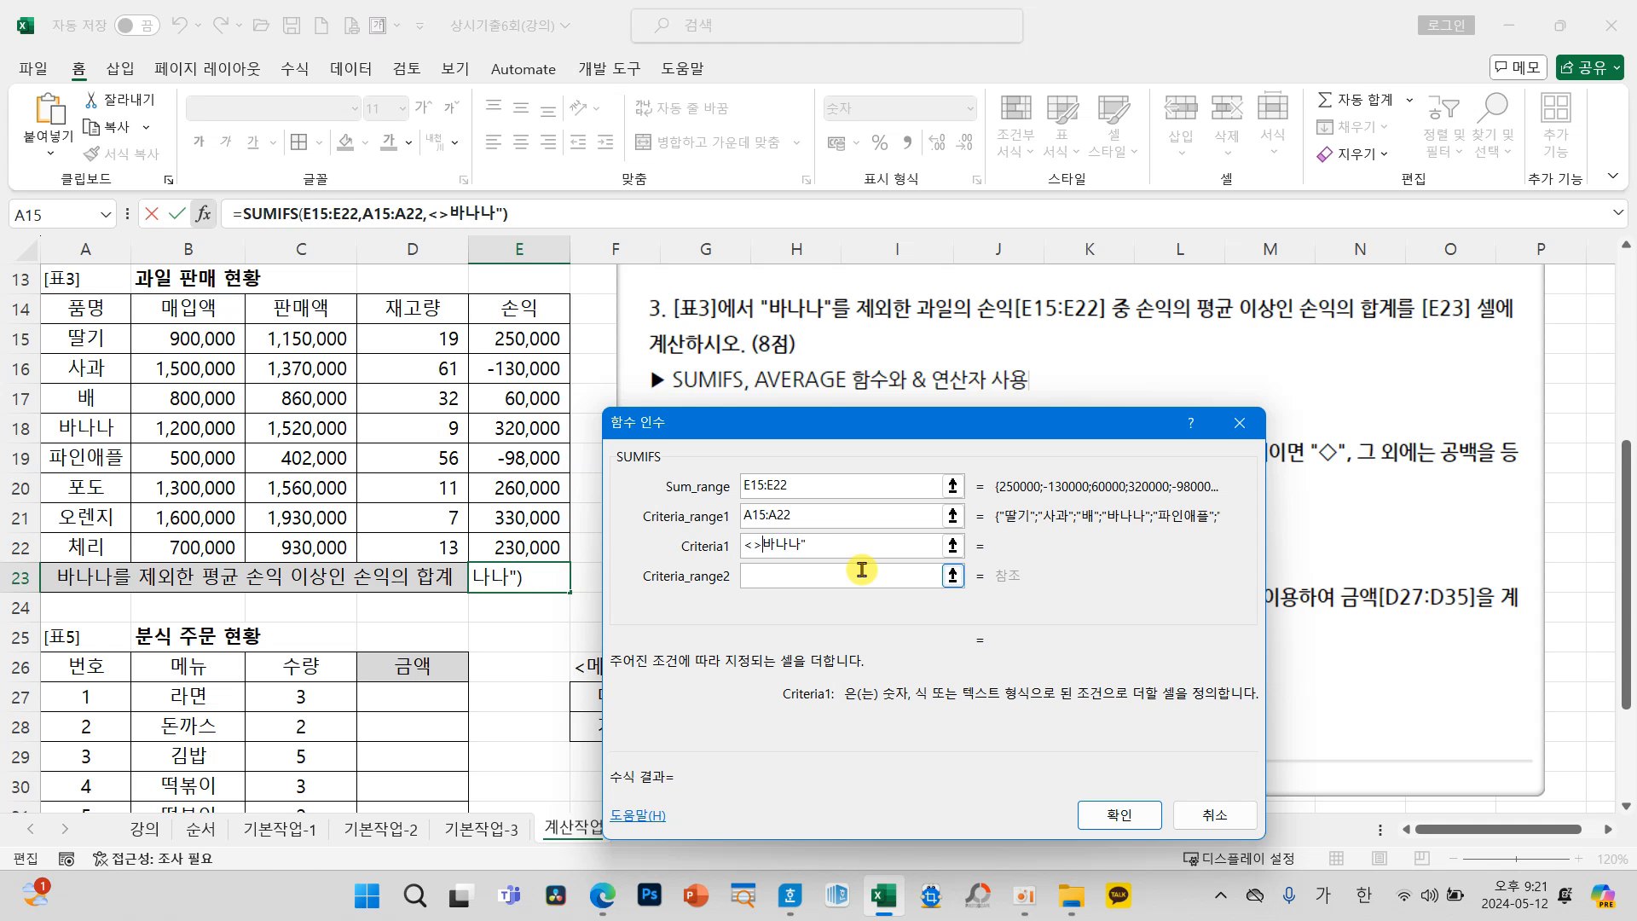
type("\"")
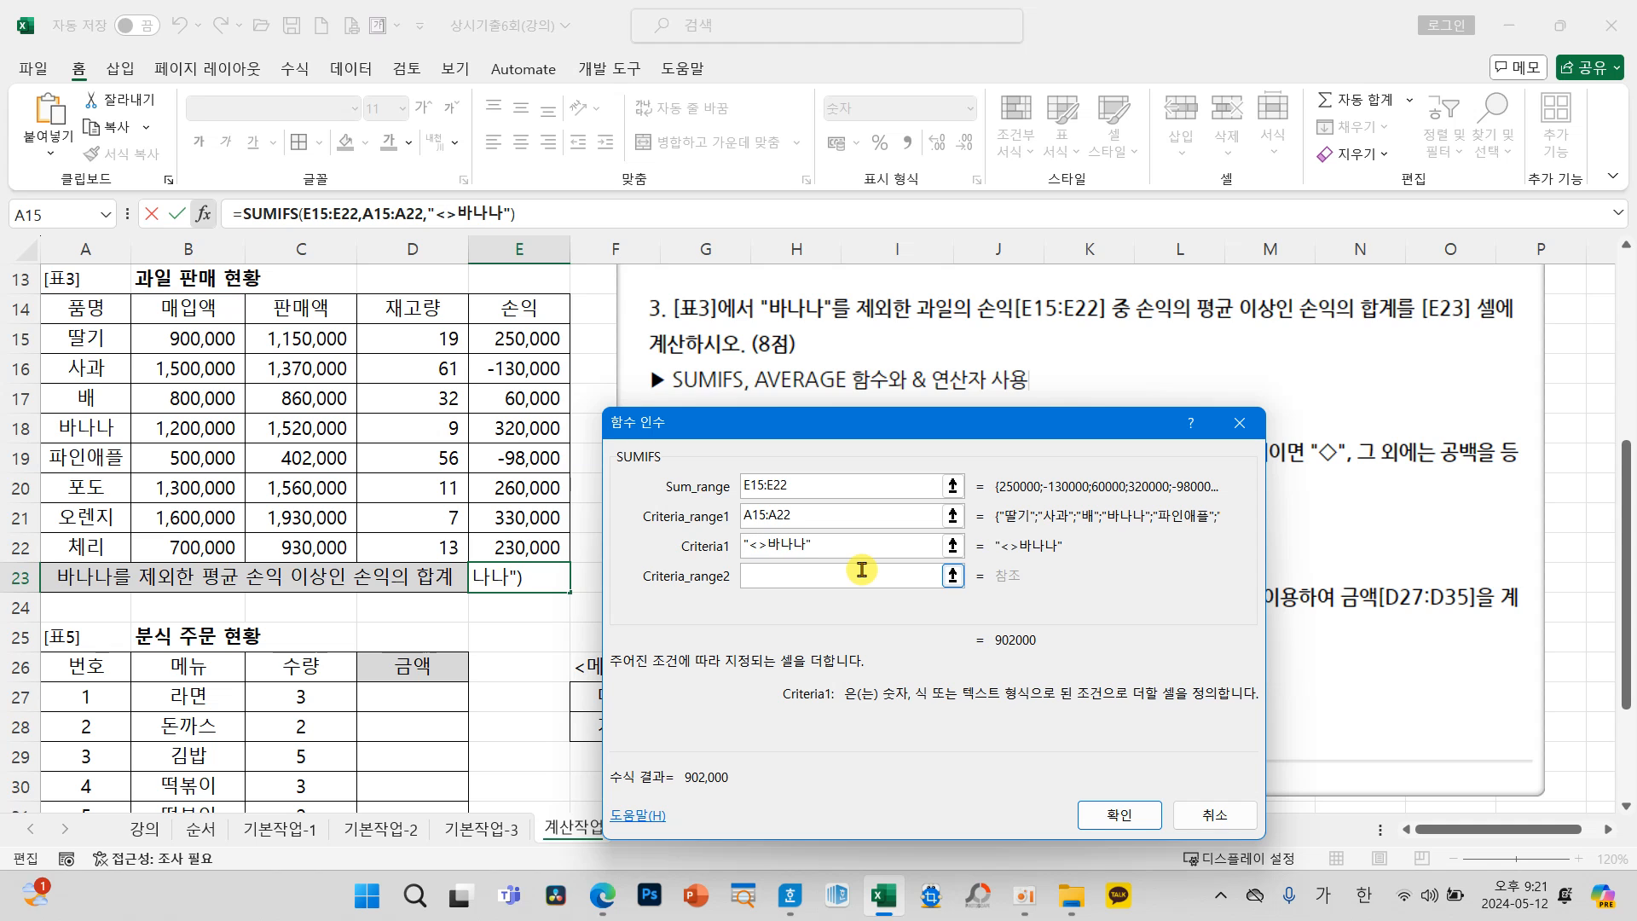
Step: Enter the average condition ">="&AVERAGE(E15:E22) into the Criteria_range2 argument of SUMIFS
left_click_drag(802, 422, 819, 426)
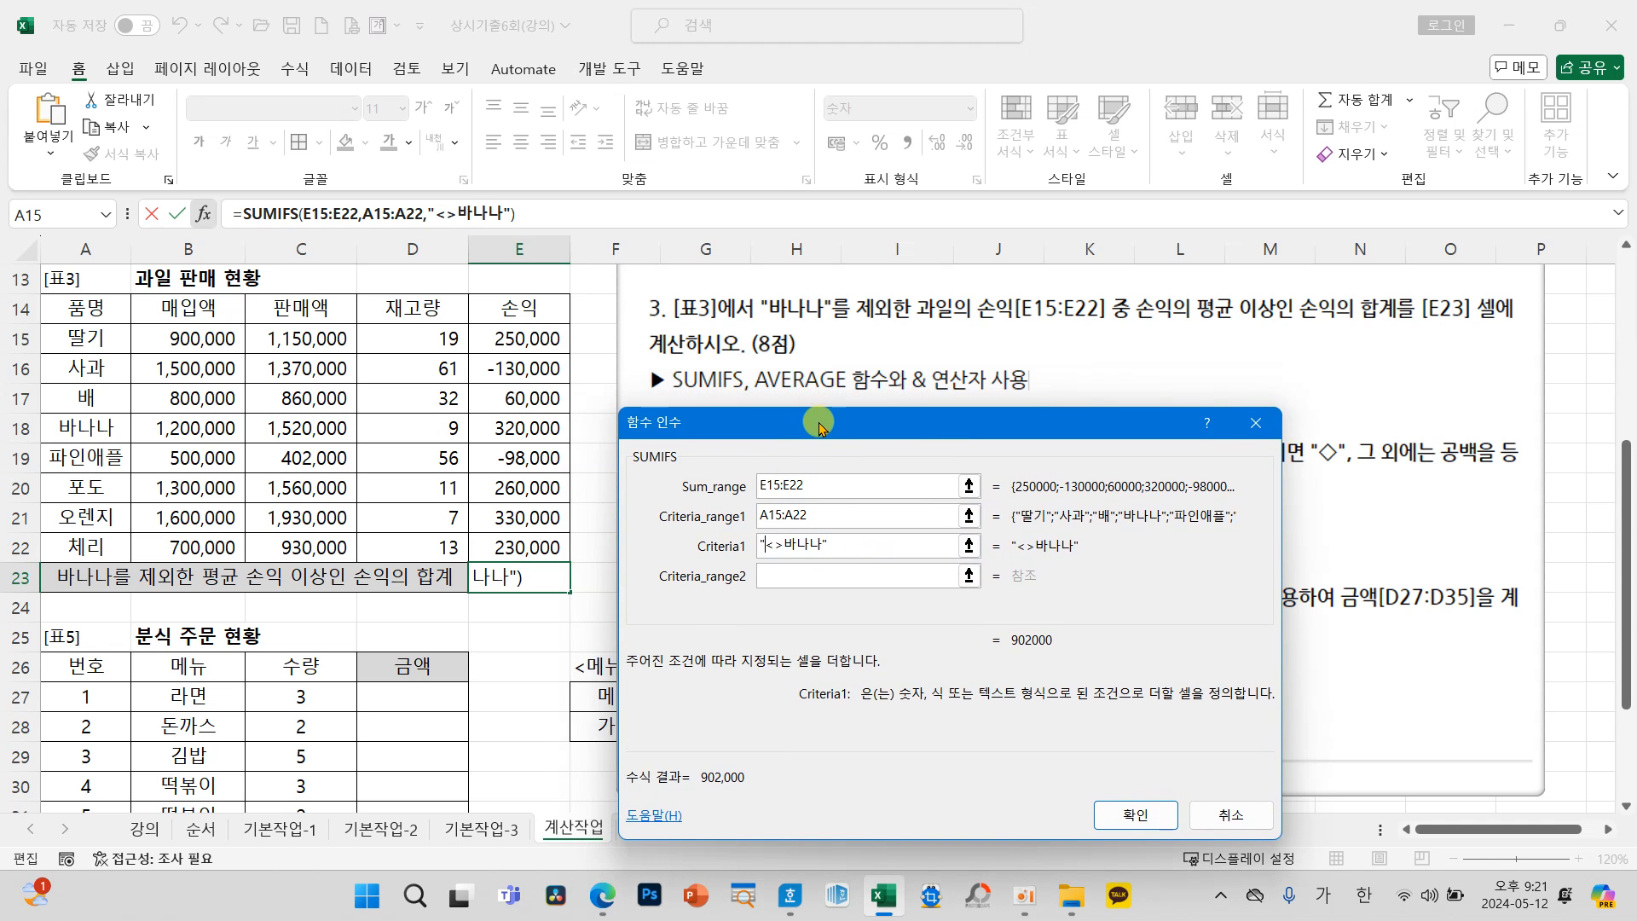
left_click(802, 573)
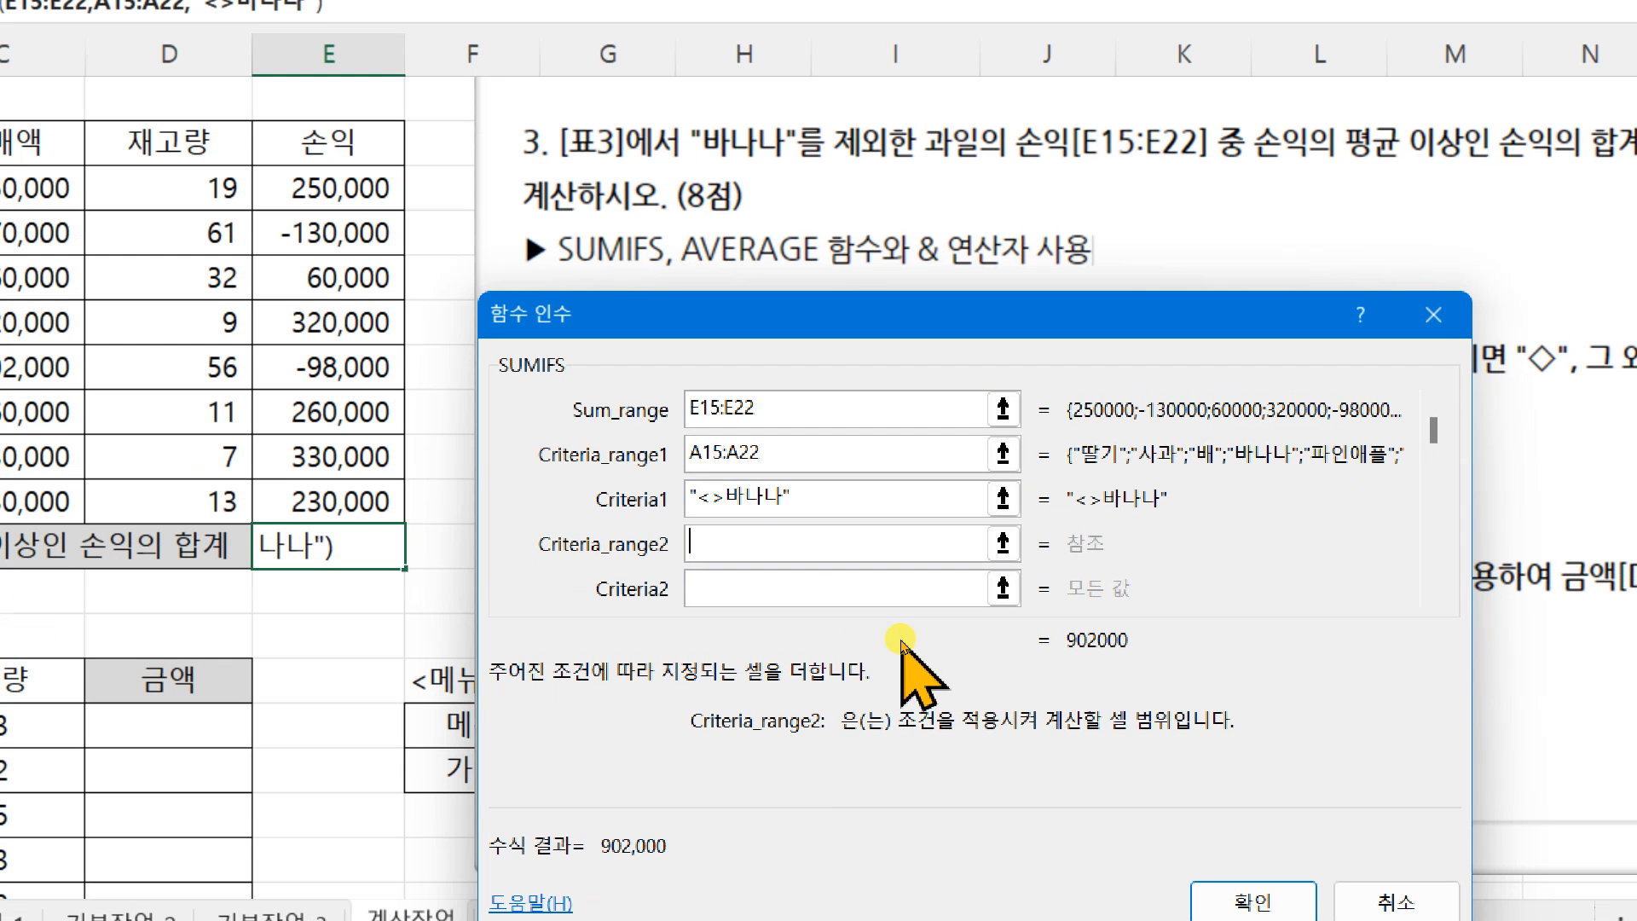
type("\">=")
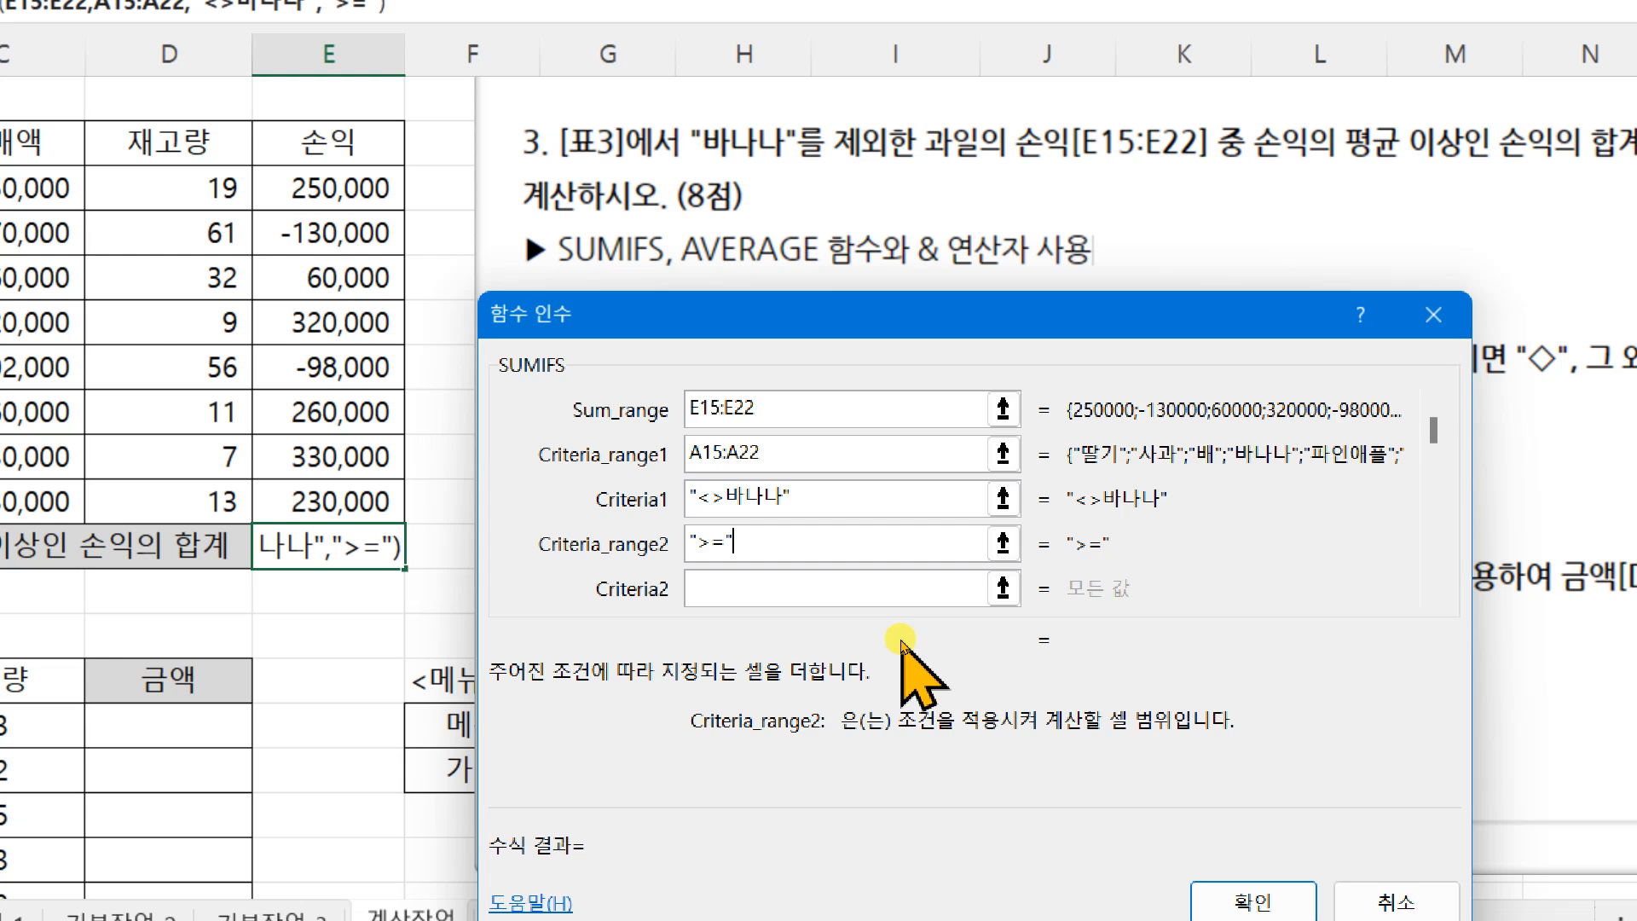
type("&")
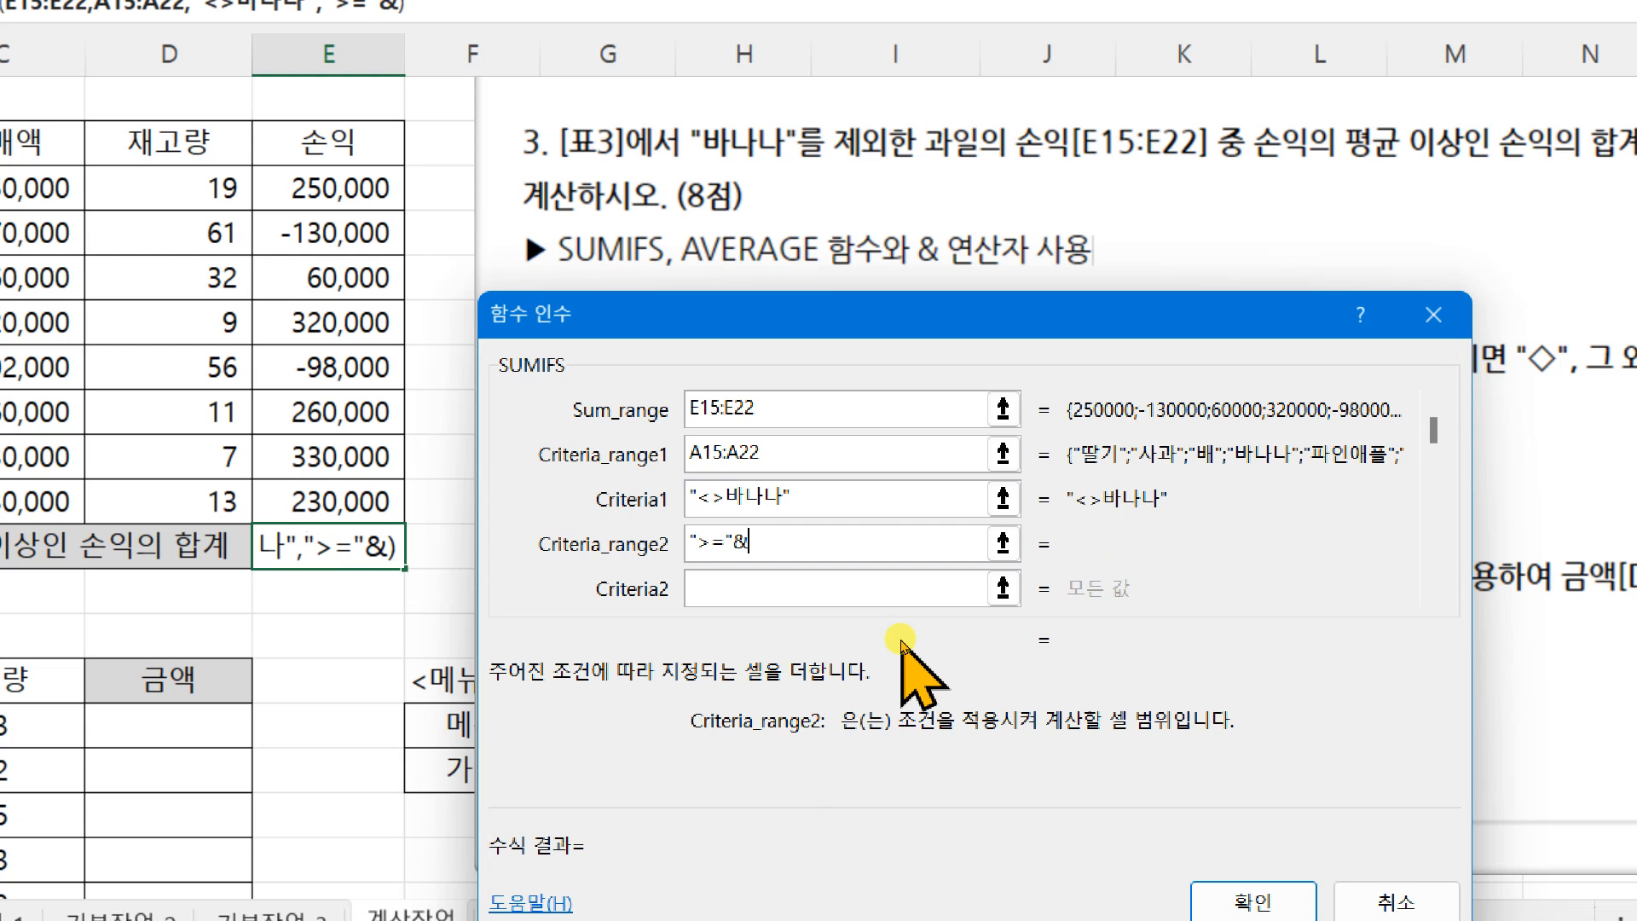
type("A")
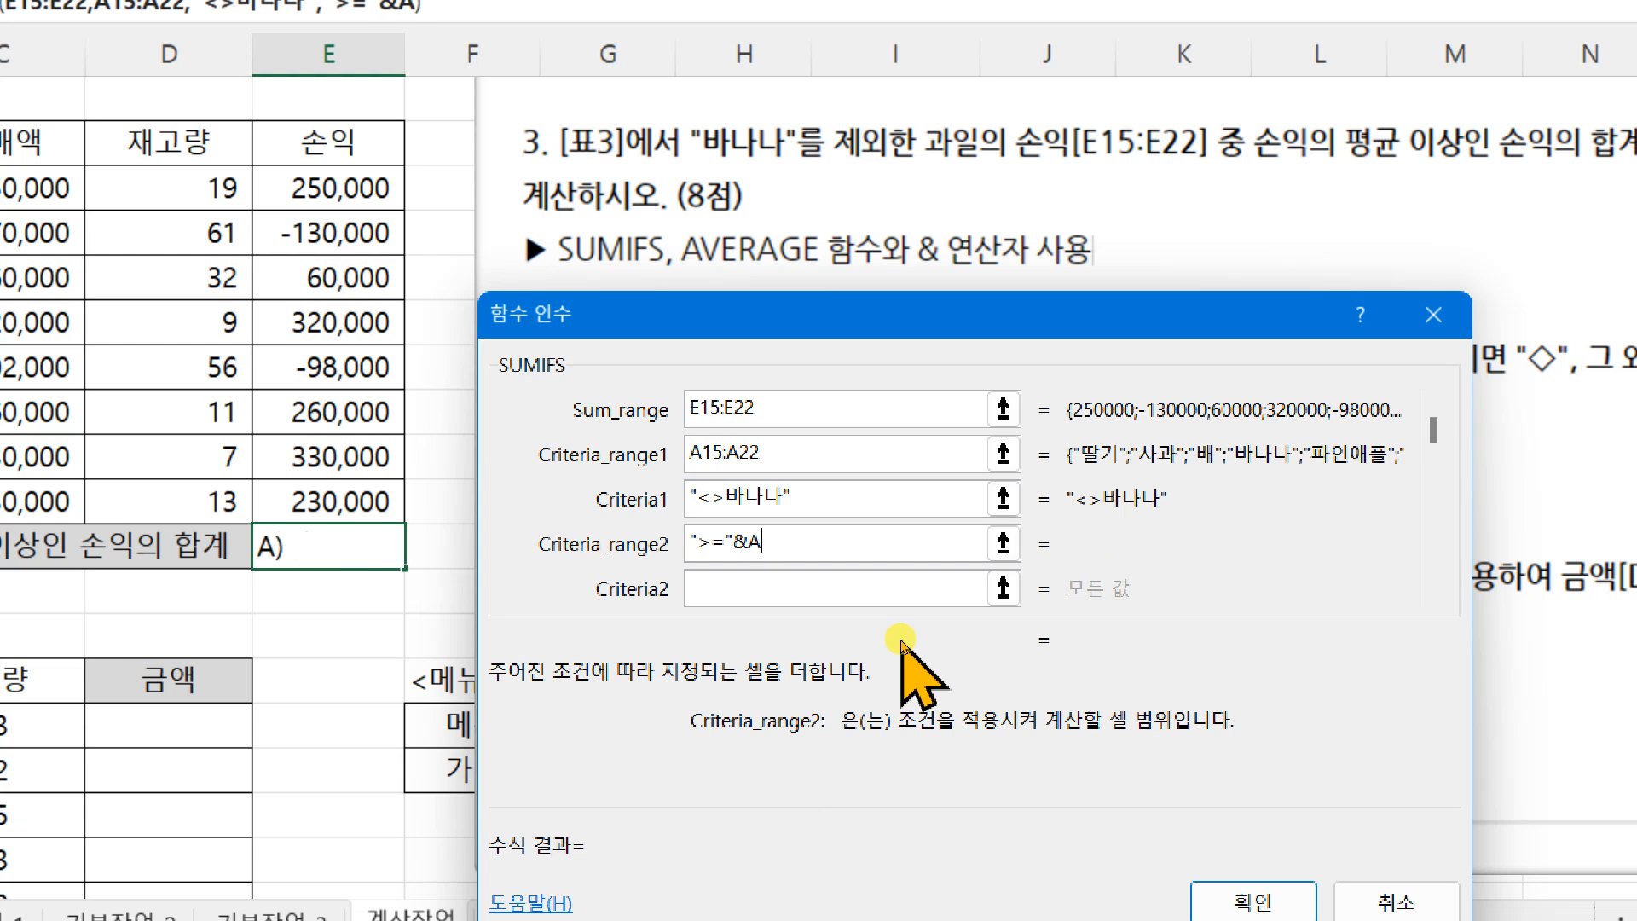
type("VERAGE(")
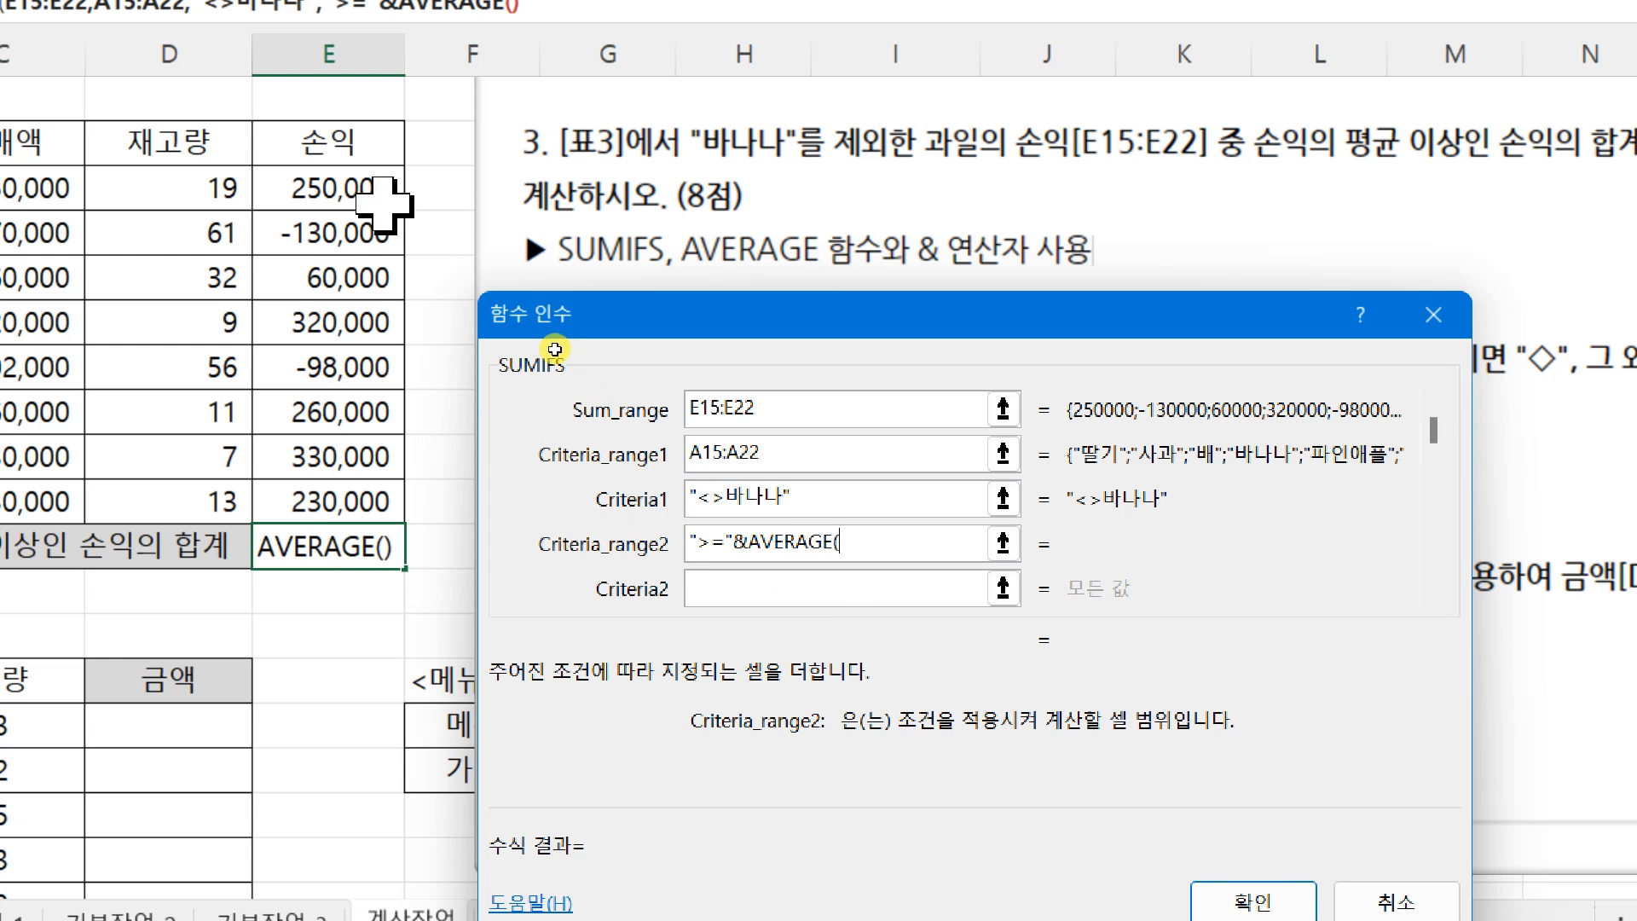
left_click_drag(362, 192, 350, 503)
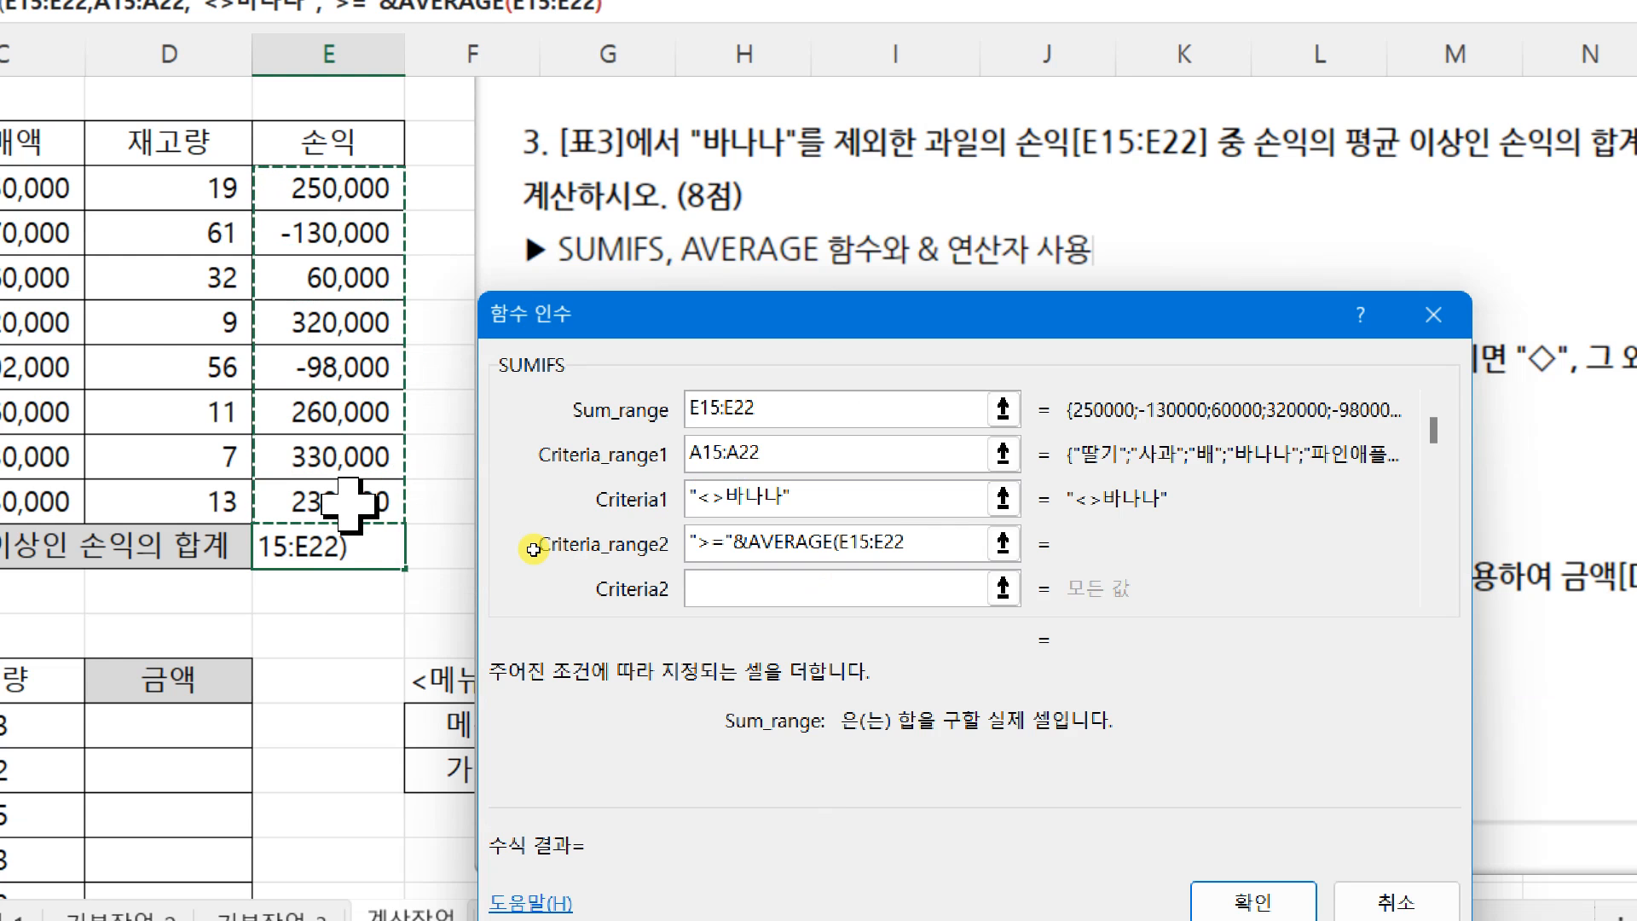
type(")")
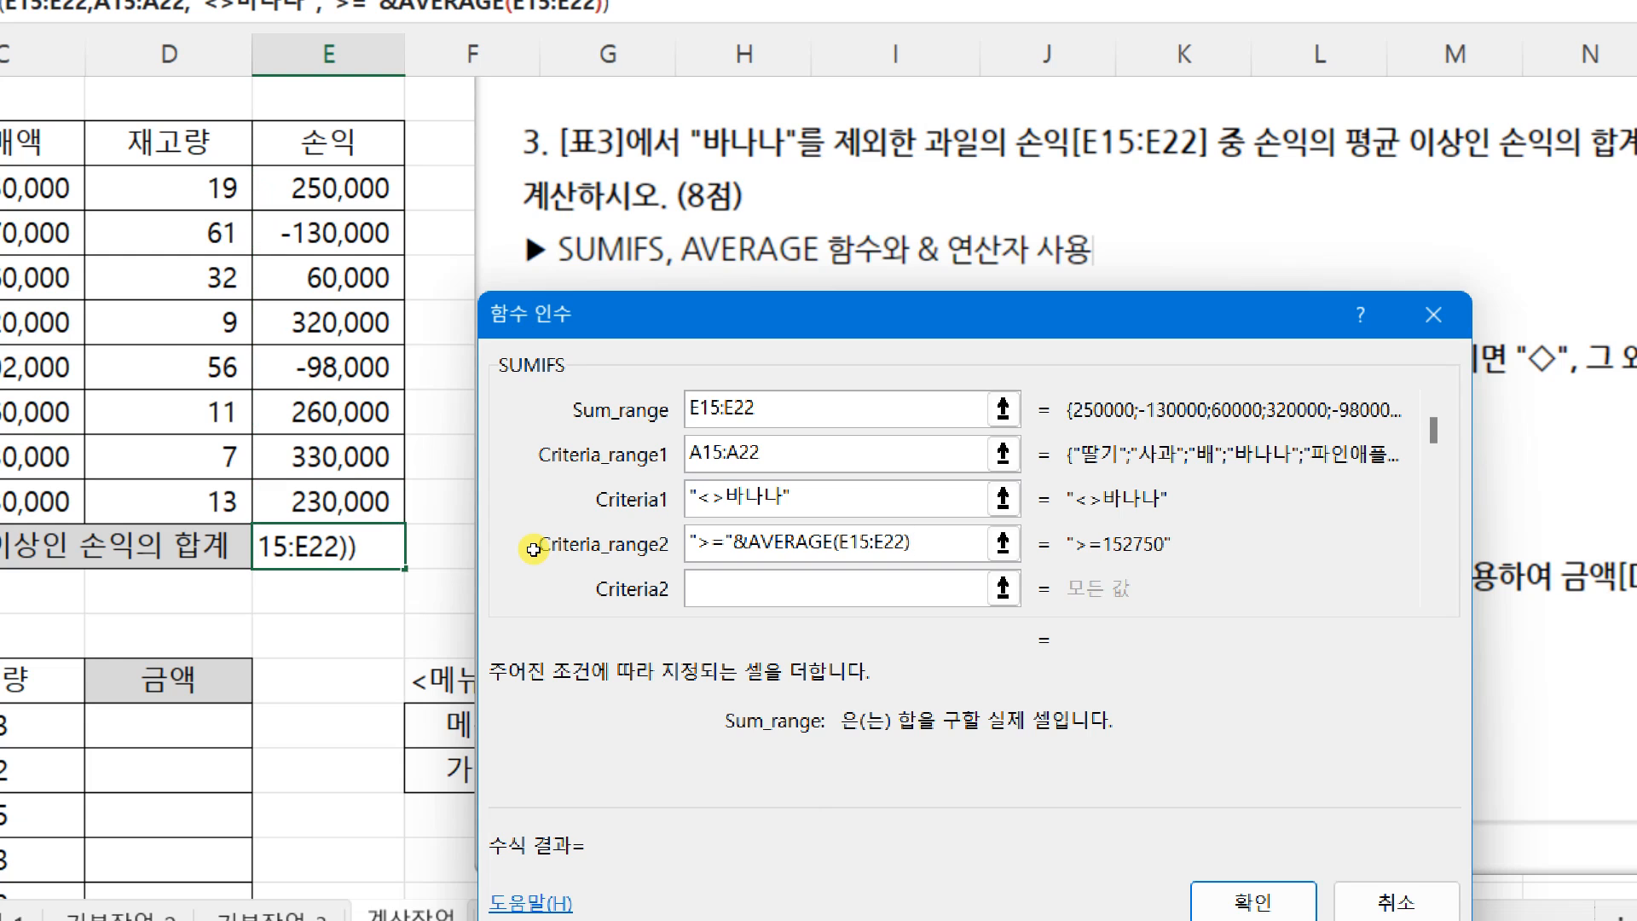
left_click_drag(1042, 515, 1210, 578)
mouse_move(659, 515)
left_mouse_down()
mouse_move(733, 546)
mouse_move(946, 567)
left_mouse_up()
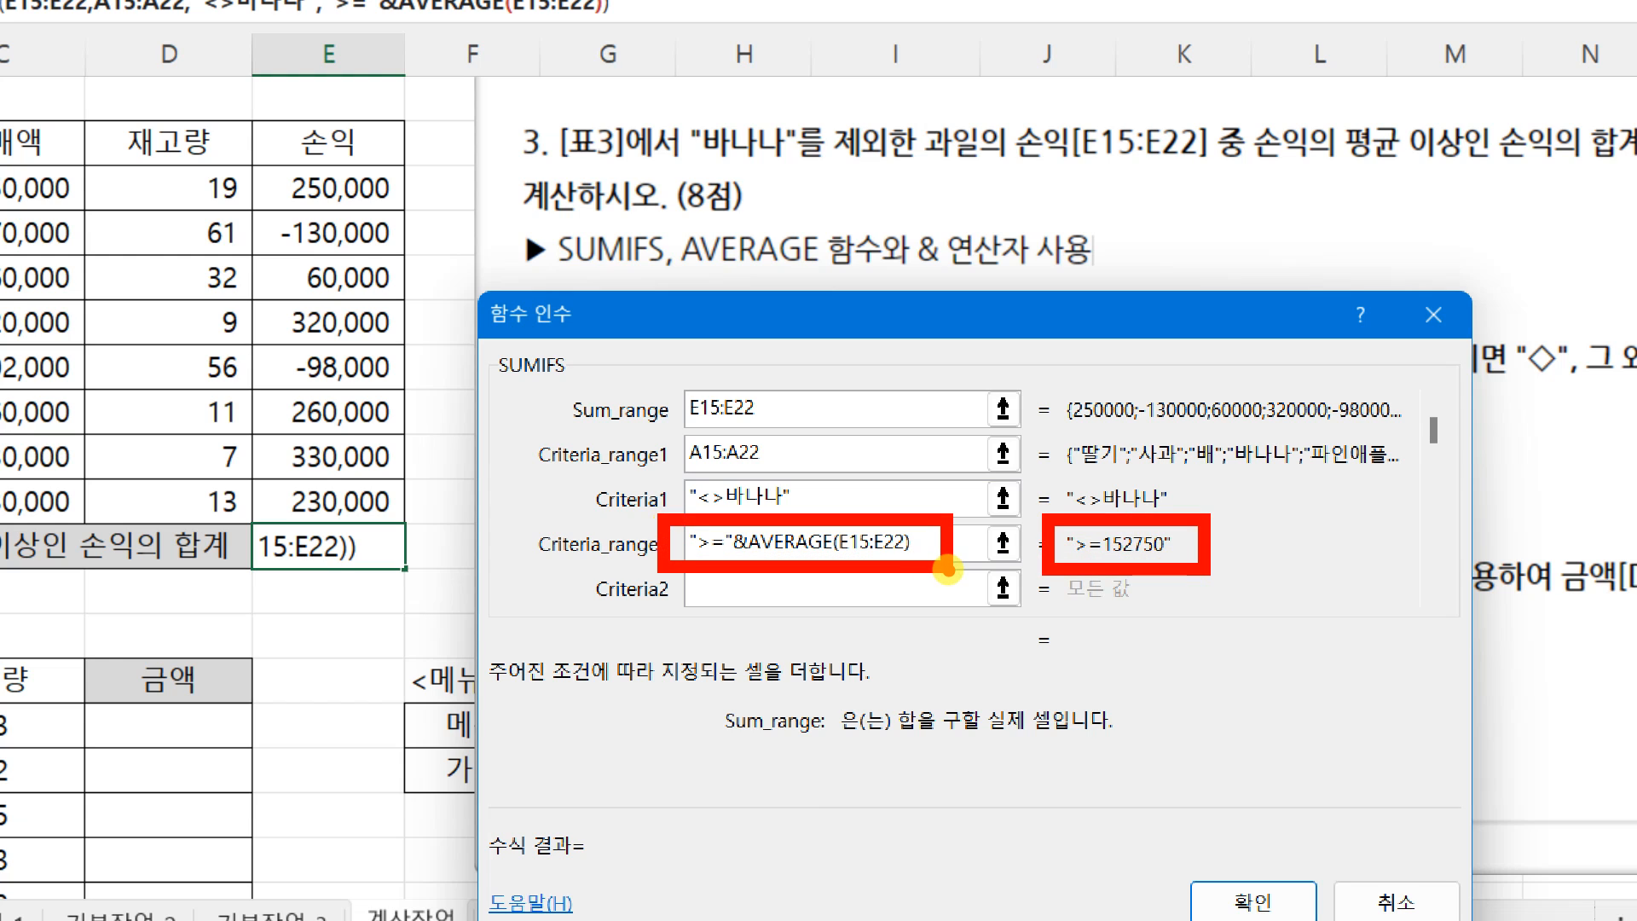
mouse_move(615, 664)
left_mouse_down()
mouse_move(635, 744)
mouse_move(604, 779)
mouse_move(667, 806)
left_mouse_up()
left_click_drag(691, 671, 757, 704)
left_click_drag(697, 725, 812, 724)
mouse_move(780, 738)
left_mouse_down()
mouse_move(794, 735)
mouse_move(781, 737)
left_mouse_up()
left_click_drag(840, 682, 901, 675)
left_click_drag(831, 719, 930, 715)
mouse_move(870, 735)
left_mouse_down()
mouse_move(865, 759)
mouse_move(925, 770)
left_mouse_up()
left_click_drag(832, 794, 930, 793)
left_click_drag(970, 655, 962, 689)
mouse_move(534, 629)
left_mouse_down()
mouse_move(527, 695)
mouse_move(554, 692)
left_mouse_up()
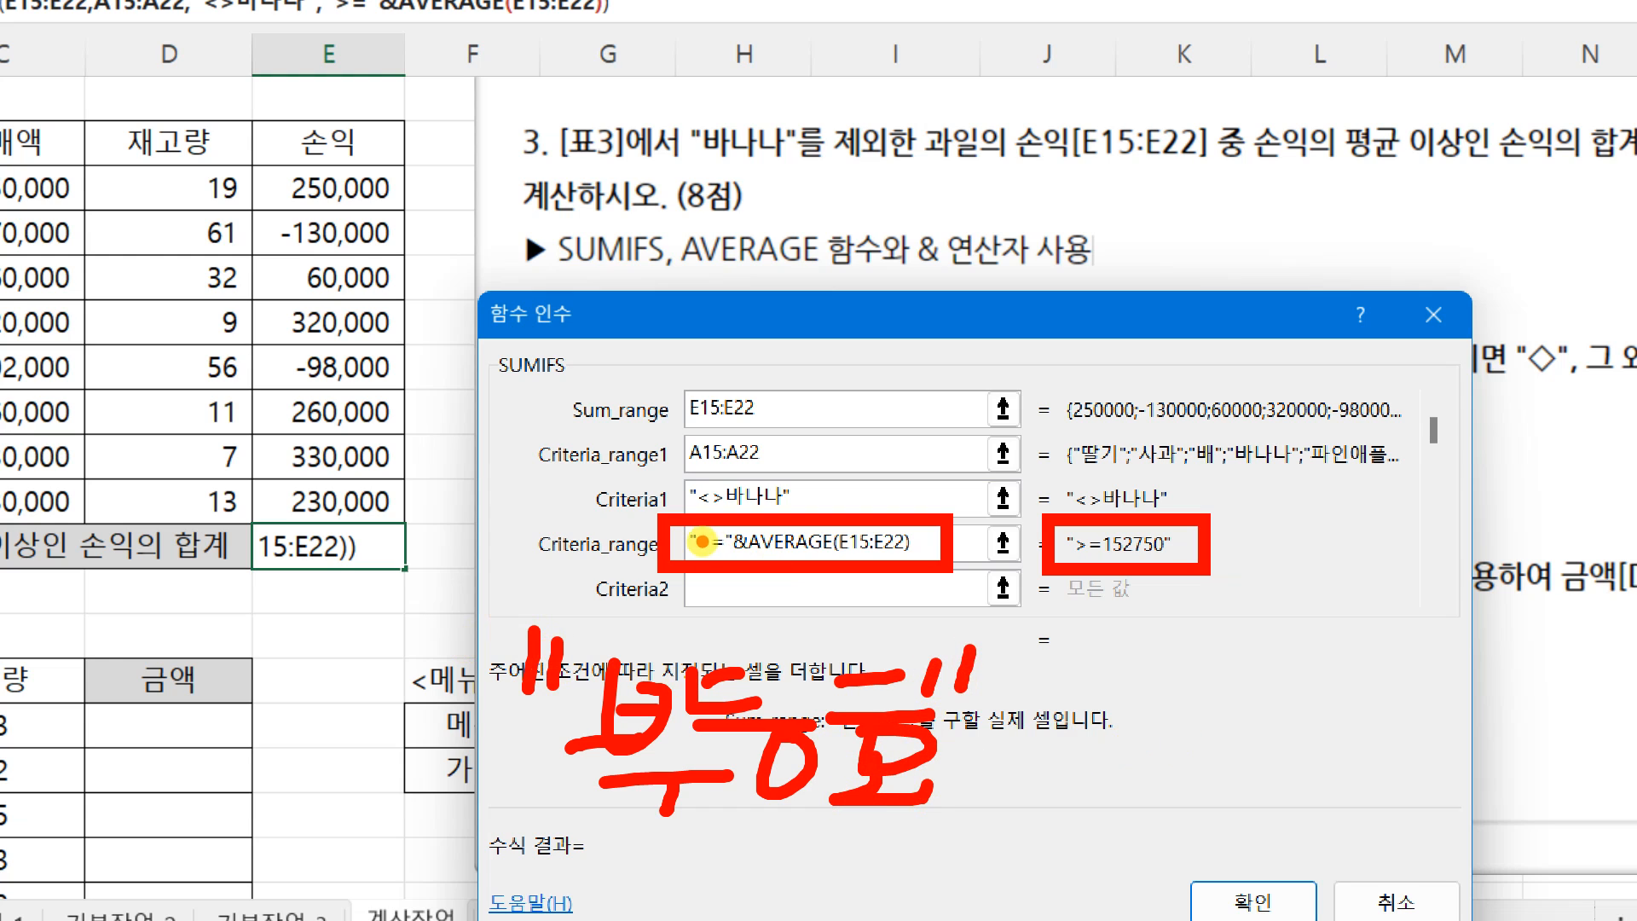
mouse_move(1422, 679)
left_mouse_down()
mouse_move(1439, 815)
mouse_move(1382, 691)
left_mouse_up()
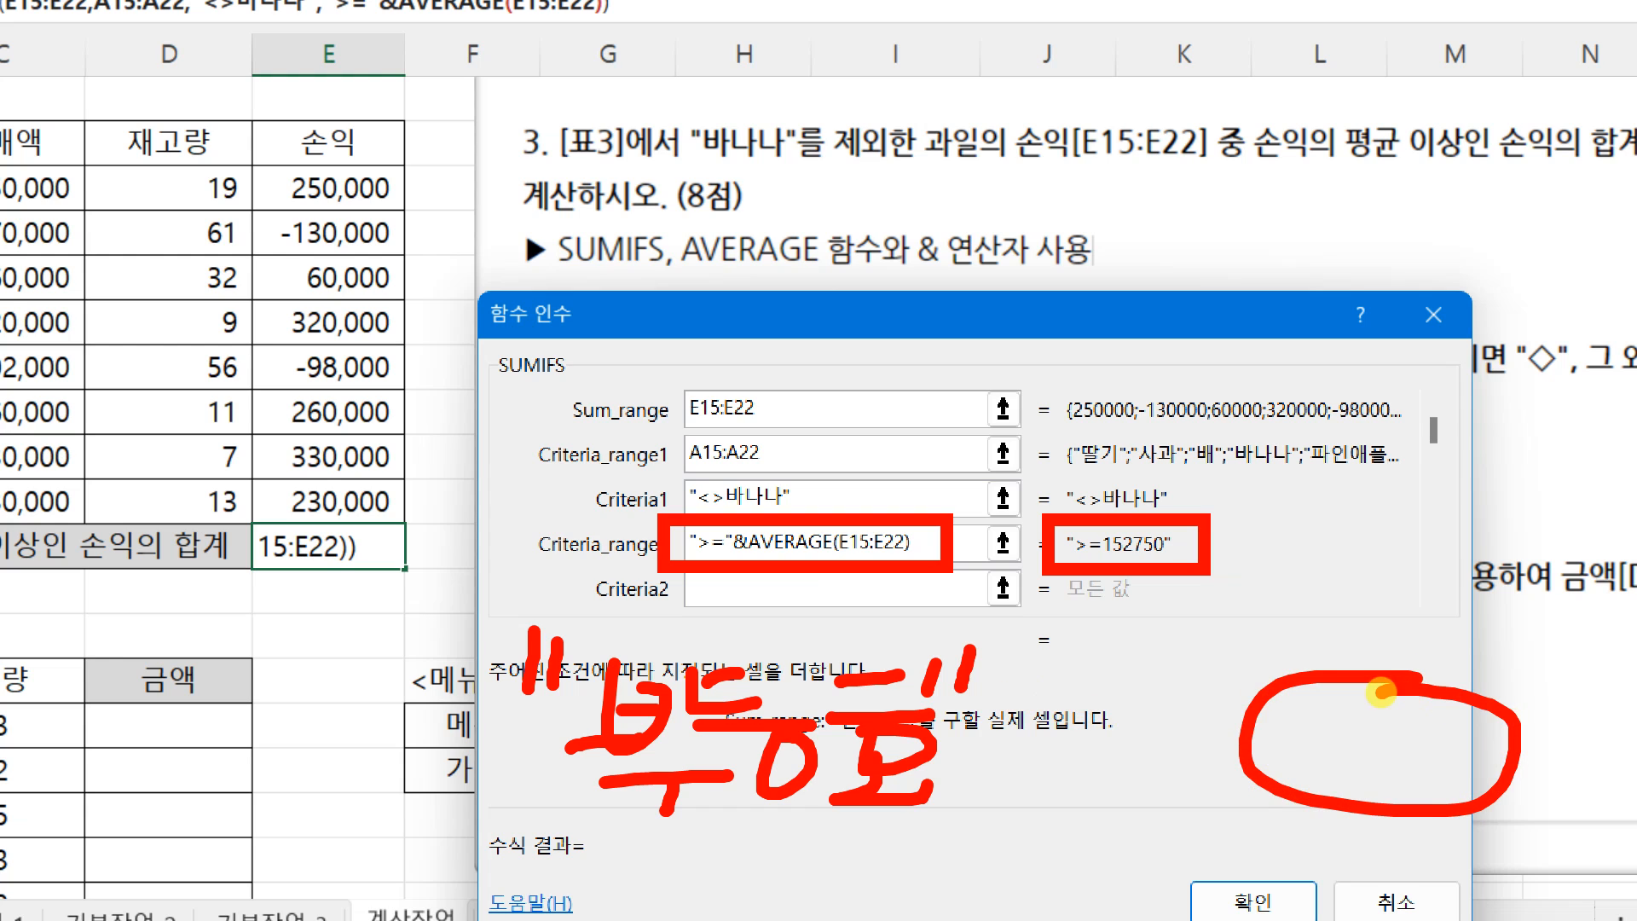
left_click(1306, 700)
mouse_move(1061, 706)
left_mouse_down()
mouse_move(1156, 750)
mouse_move(1087, 686)
mouse_move(1087, 776)
mouse_move(1149, 825)
left_mouse_up()
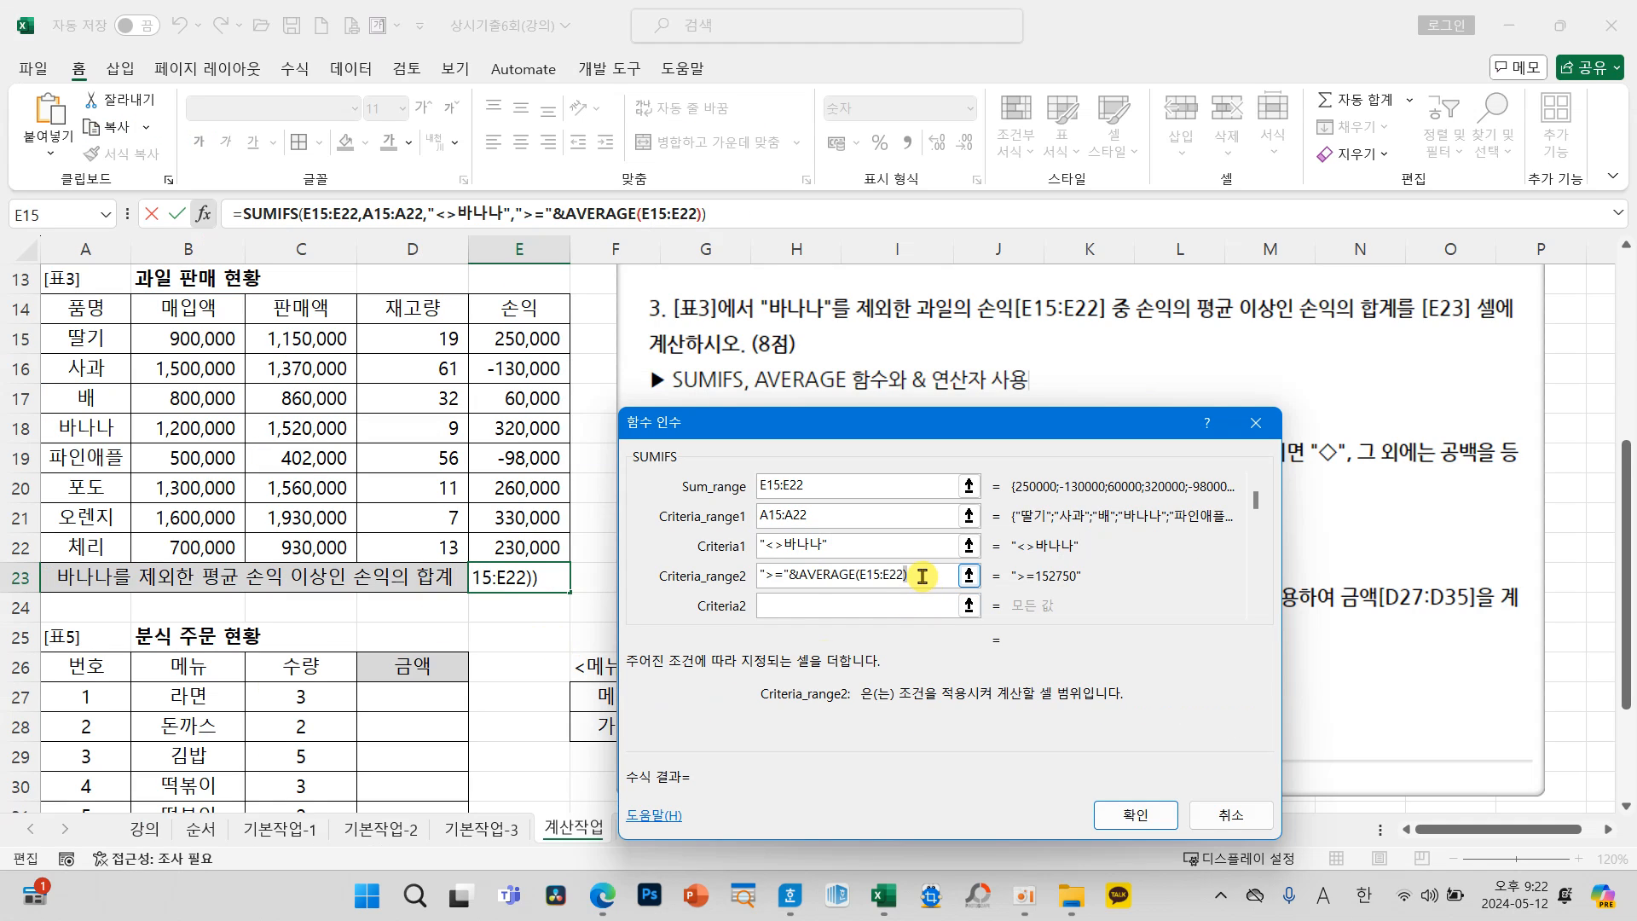
Step: Move the ">="&AVERAGE(E15:E22) expression from Criteria_range2 to Criteria2, and set Criteria_range2 to the 손익 values E15:E22
left_click_drag(922, 576, 758, 577)
key("ctrl+c")
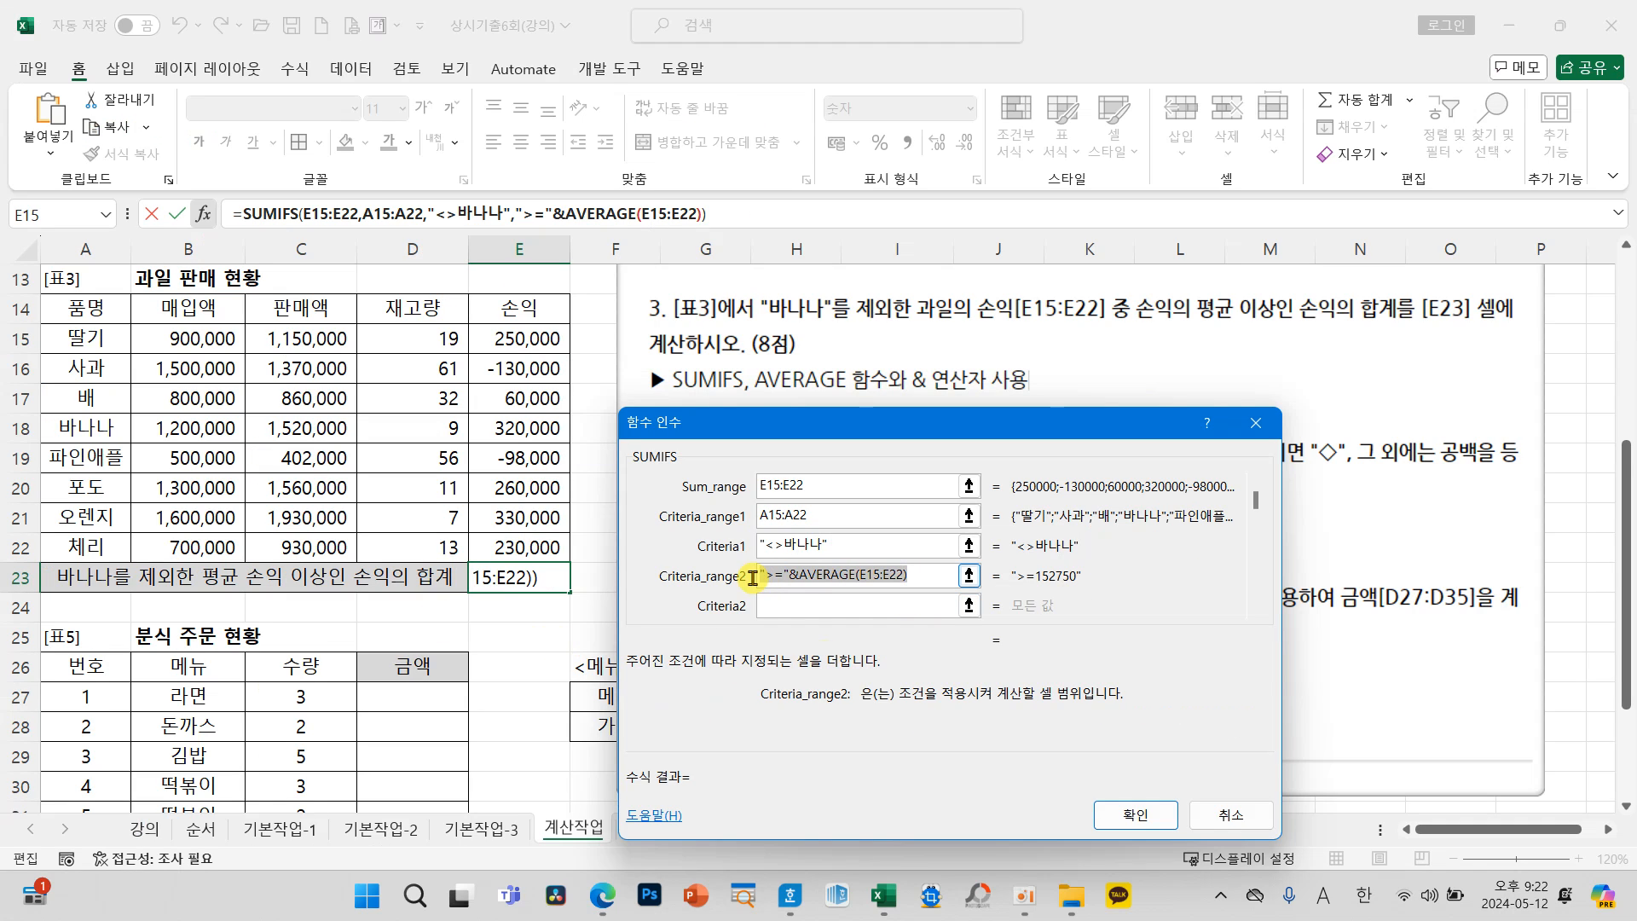
key("Delete")
left_click(813, 608)
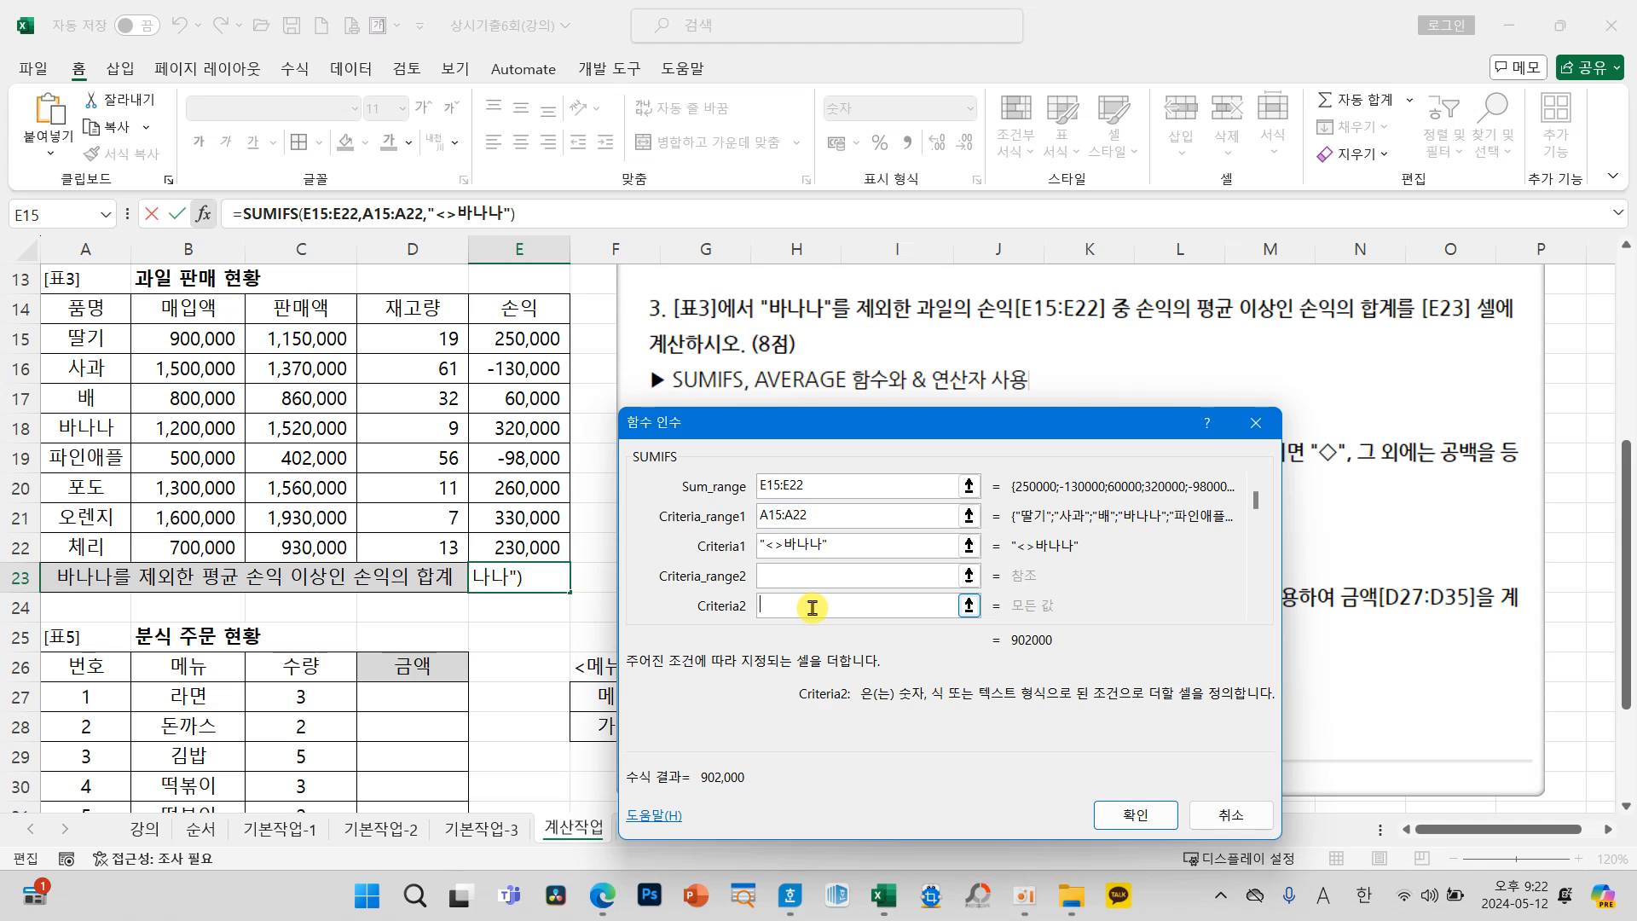
key("ctrl+v")
left_click(789, 575)
left_click_drag(550, 350, 524, 546)
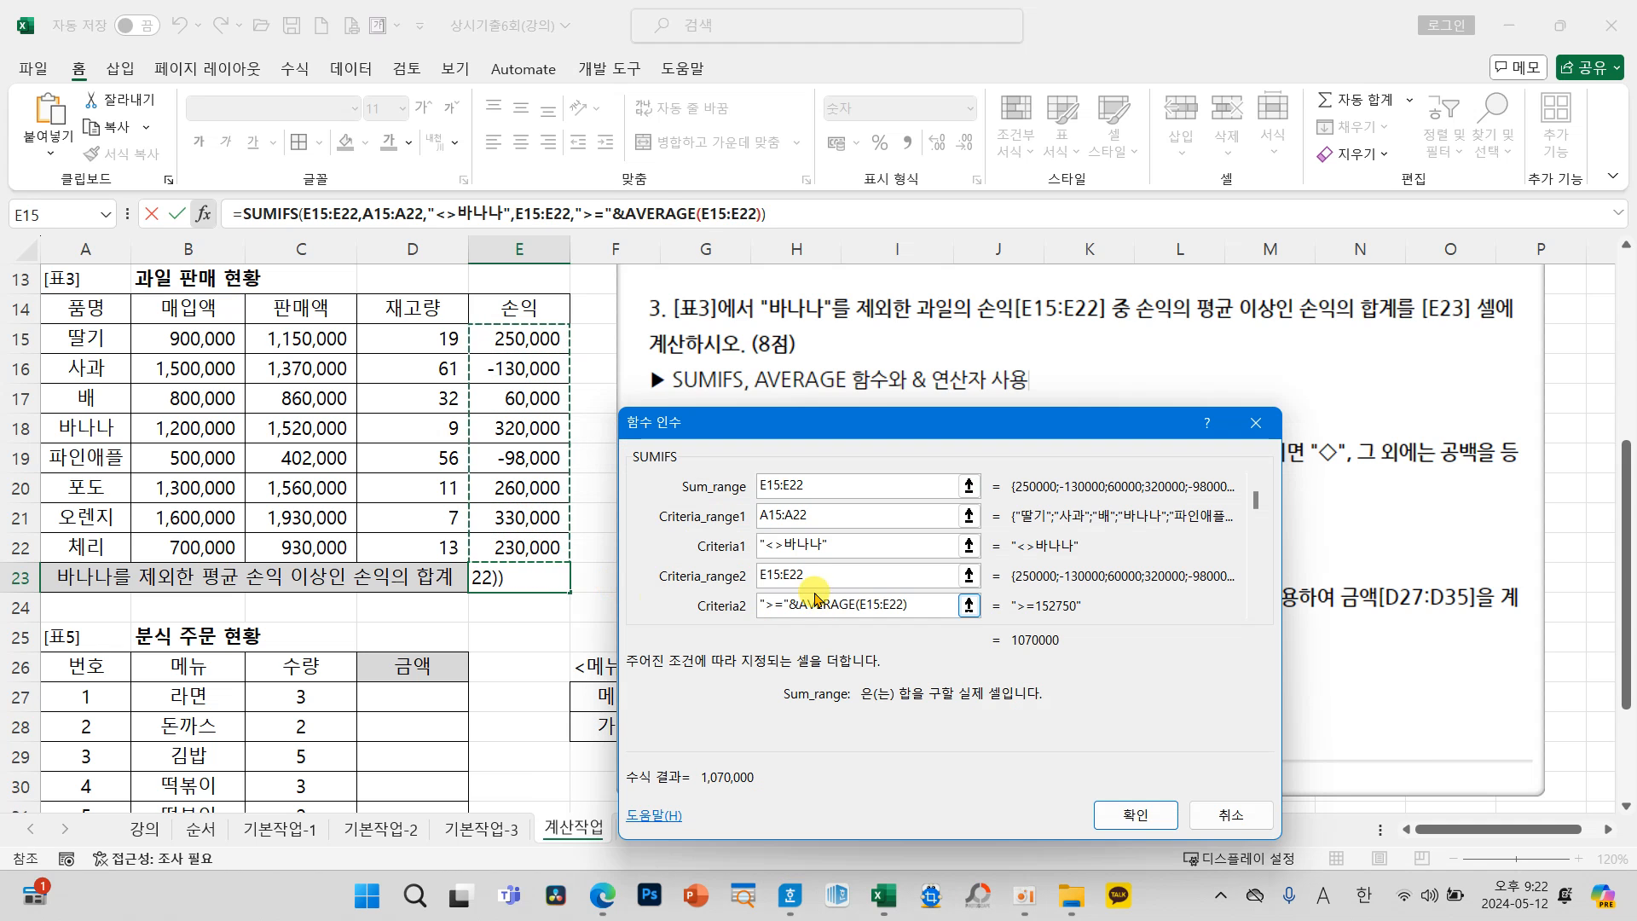
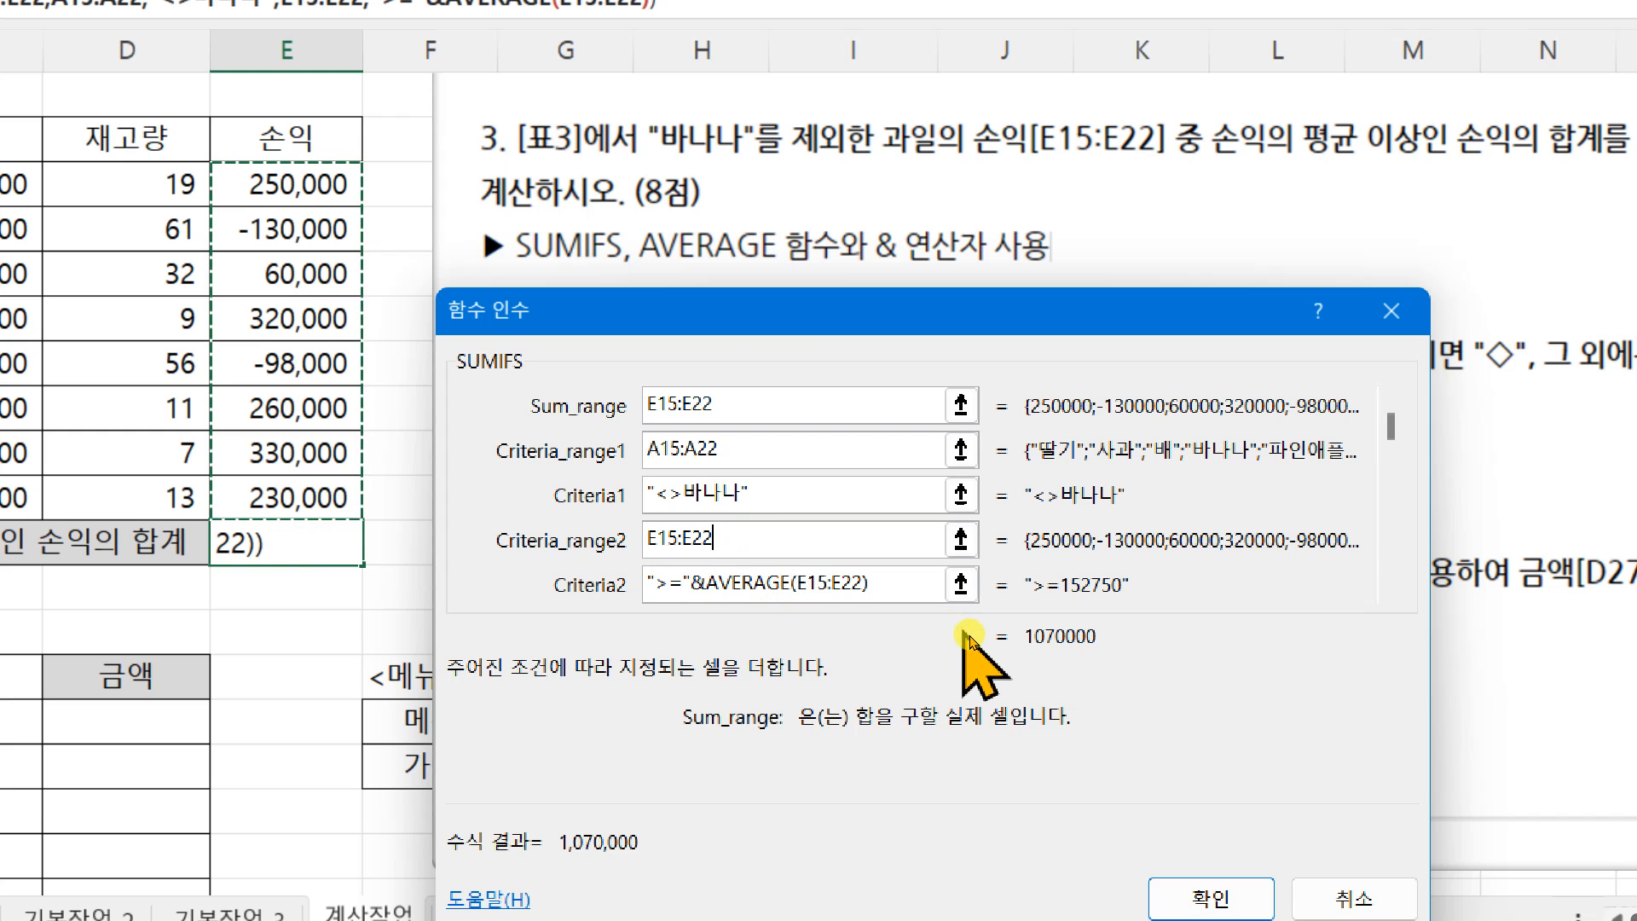
left_click_drag(473, 377, 936, 608)
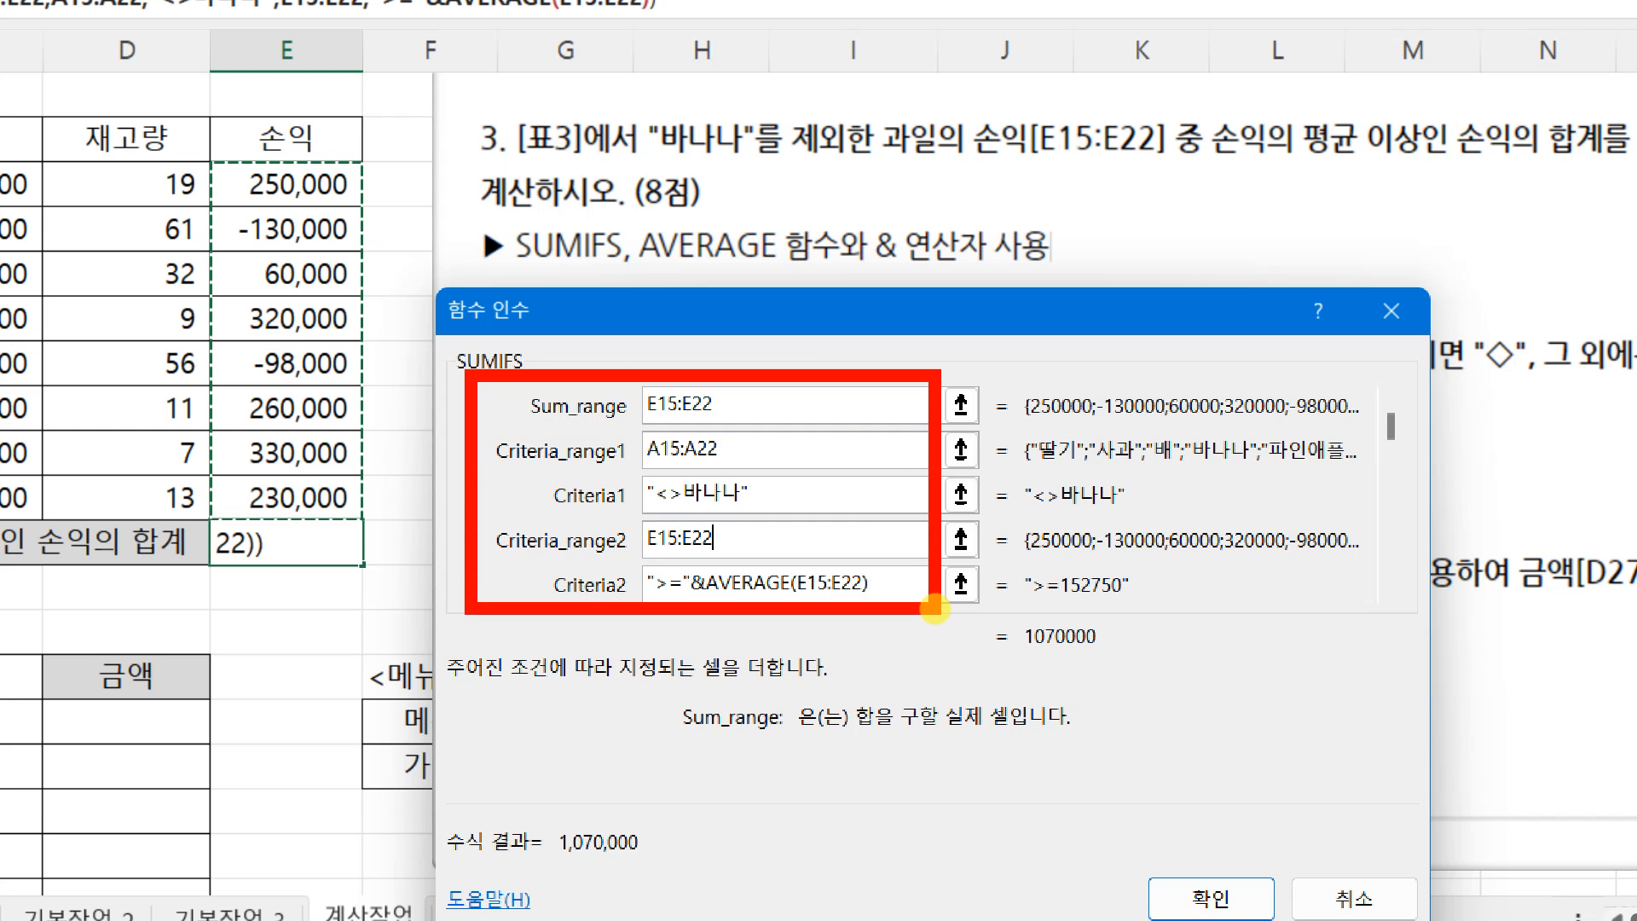
mouse_move(512, 96)
left_mouse_down()
mouse_move(414, 133)
mouse_move(546, 196)
left_mouse_up()
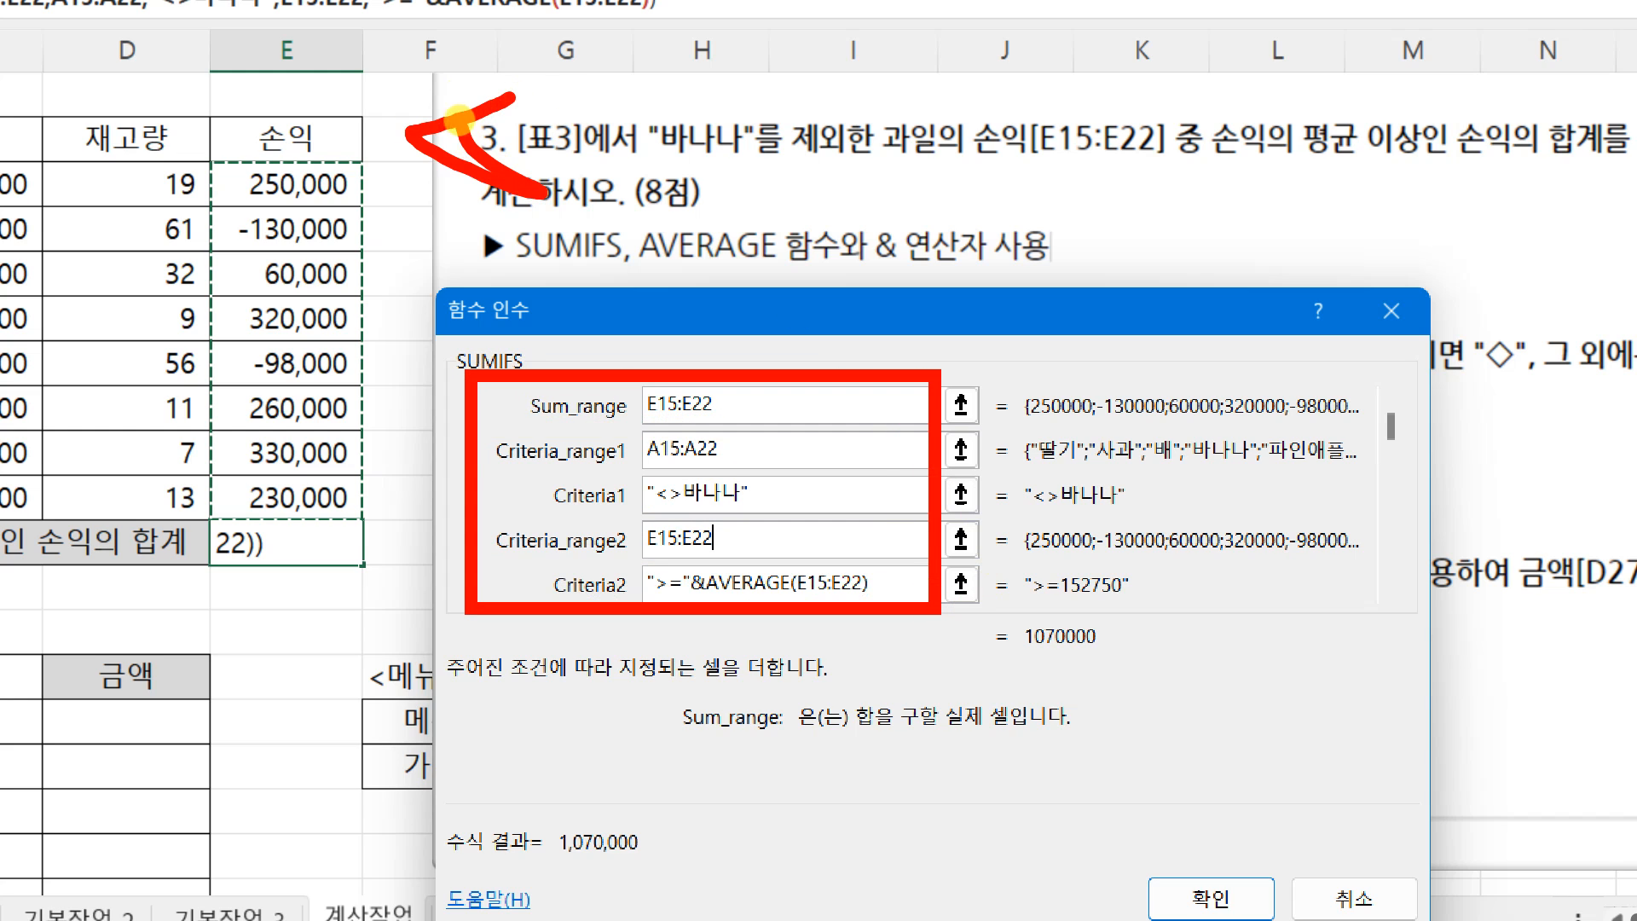
left_click_drag(459, 120, 509, 109)
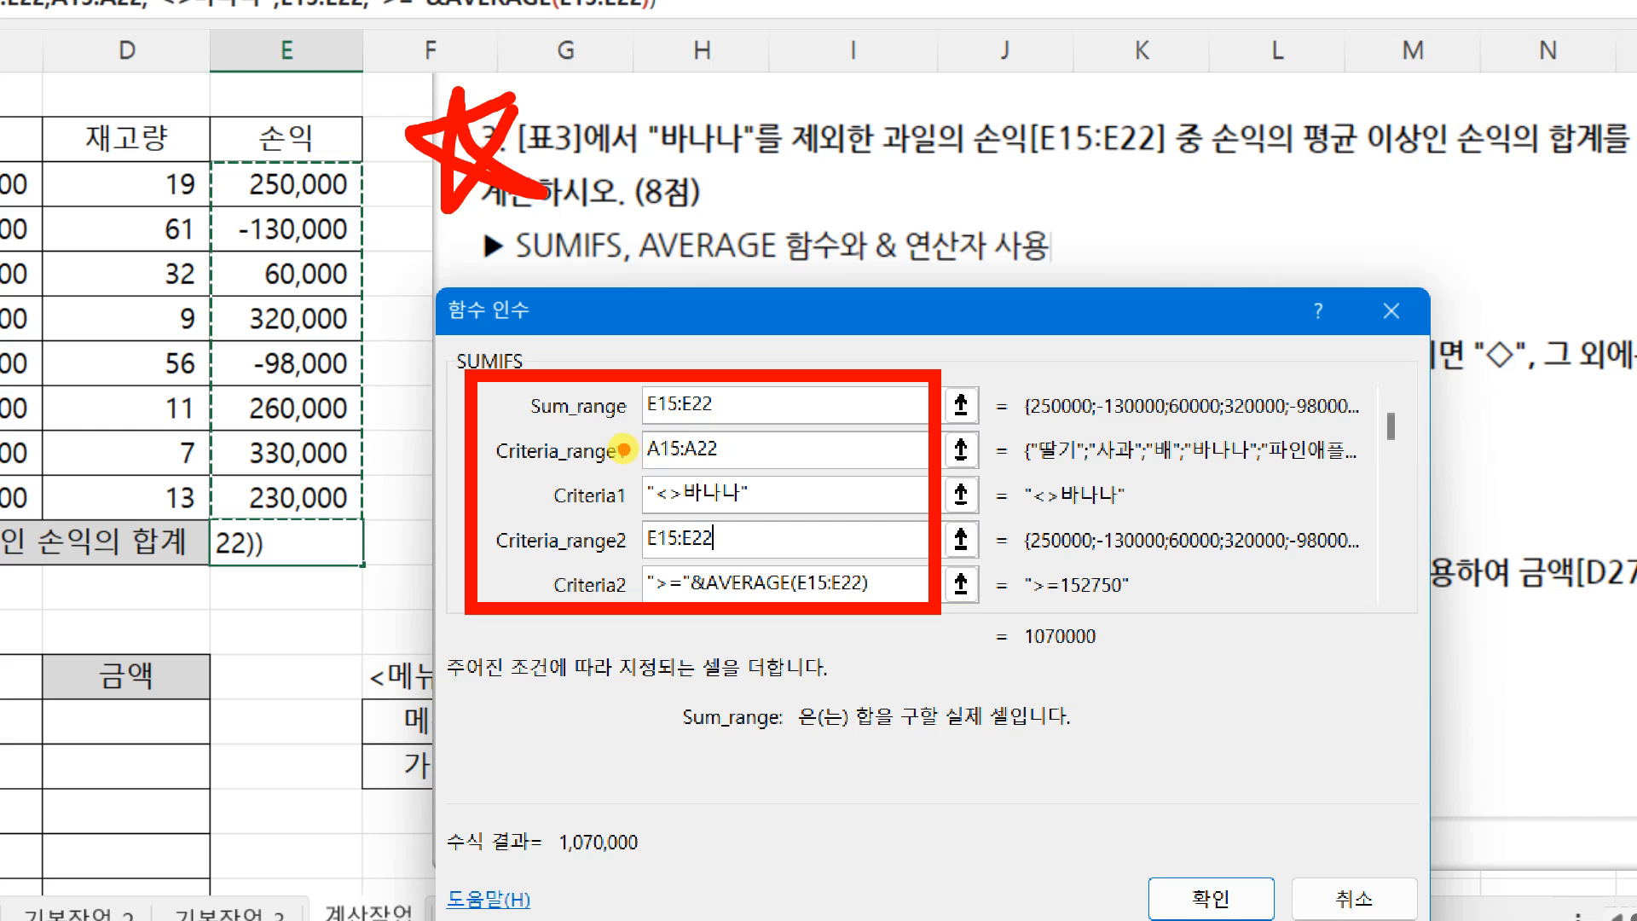
left_click_drag(632, 452, 632, 503)
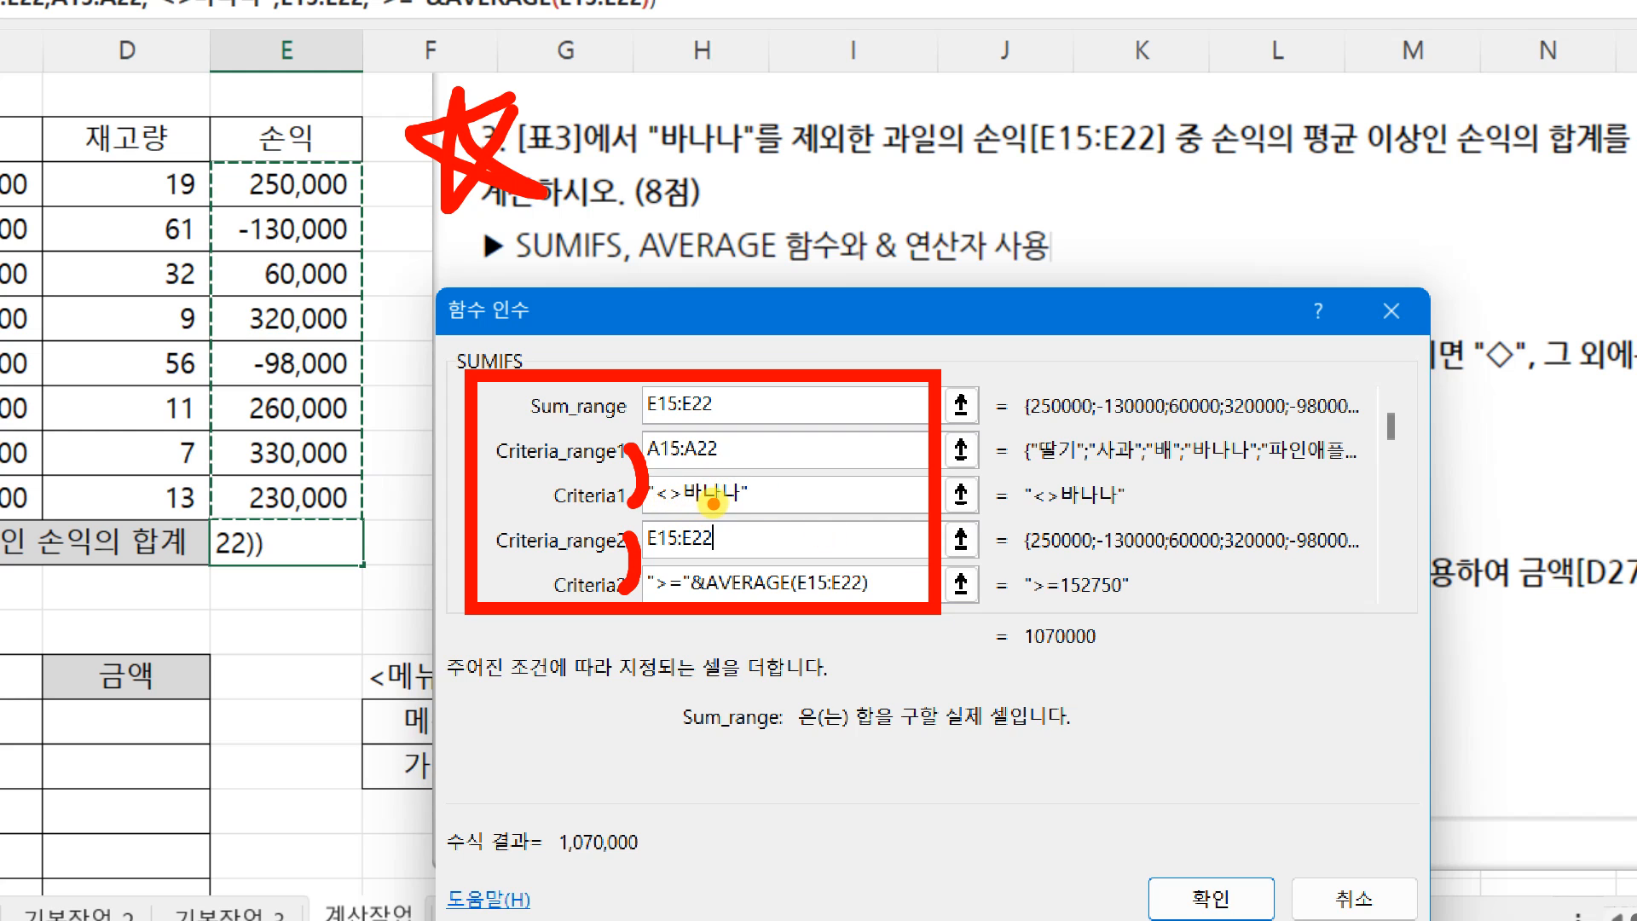
mouse_move(1194, 107)
left_mouse_down()
mouse_move(1383, 97)
mouse_move(1421, 192)
mouse_move(1183, 193)
mouse_move(1180, 104)
left_mouse_up()
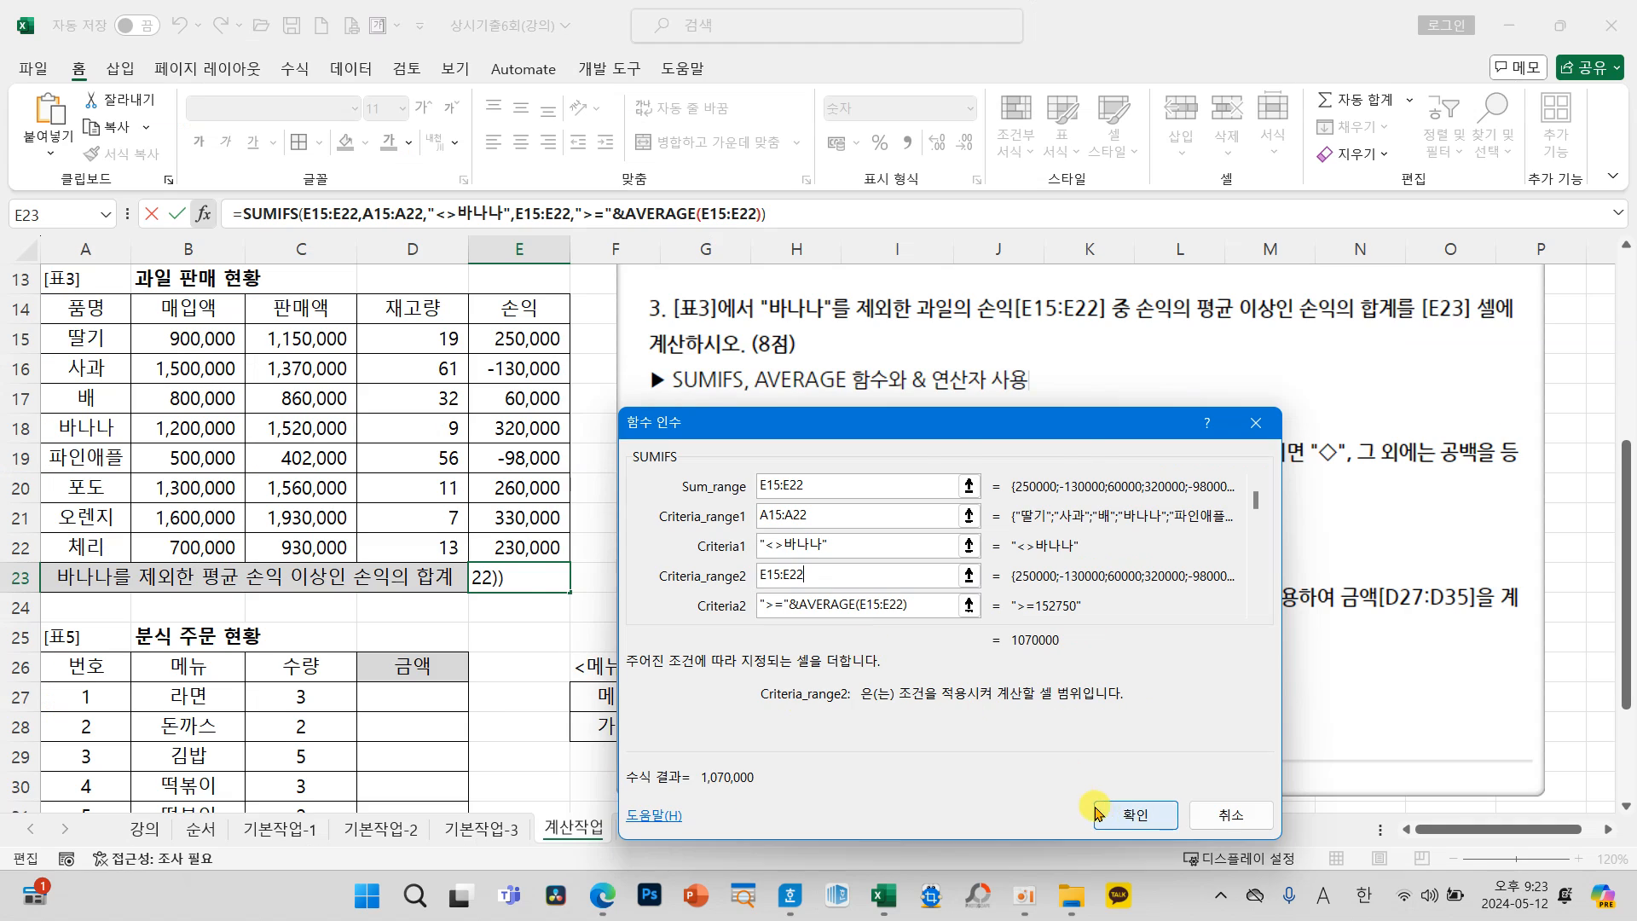
Step: Confirm the completed SUMIFS formula in E23 and go on to 표4 고객 관리 현황
left_click(1234, 876)
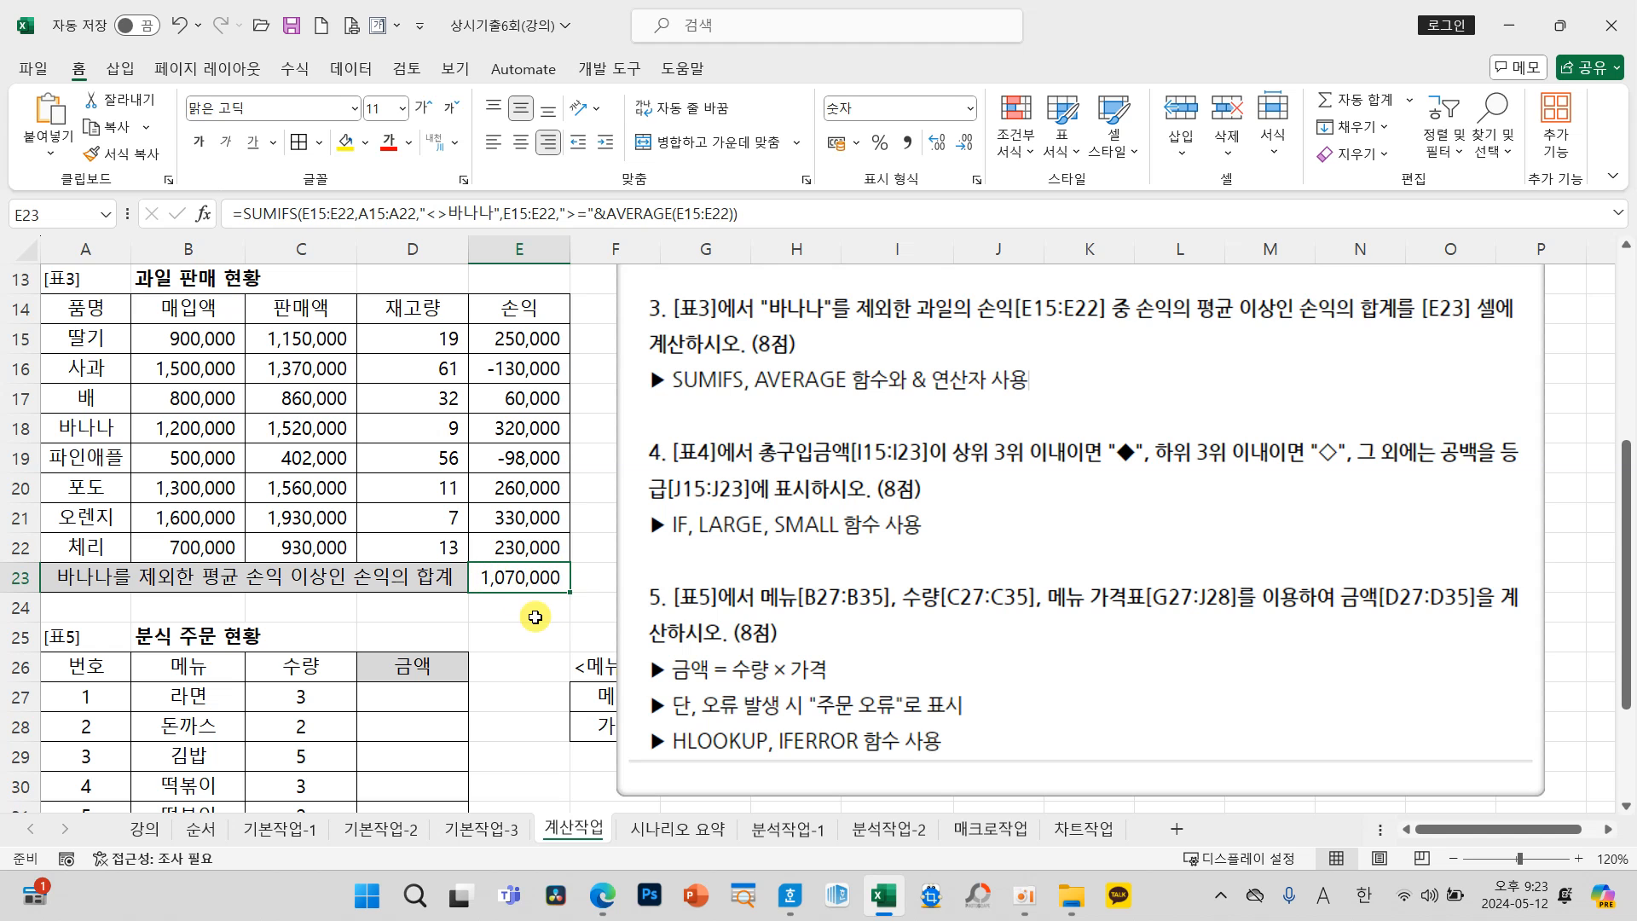
left_click_drag(785, 601, 1267, 588)
left_click(1603, 831)
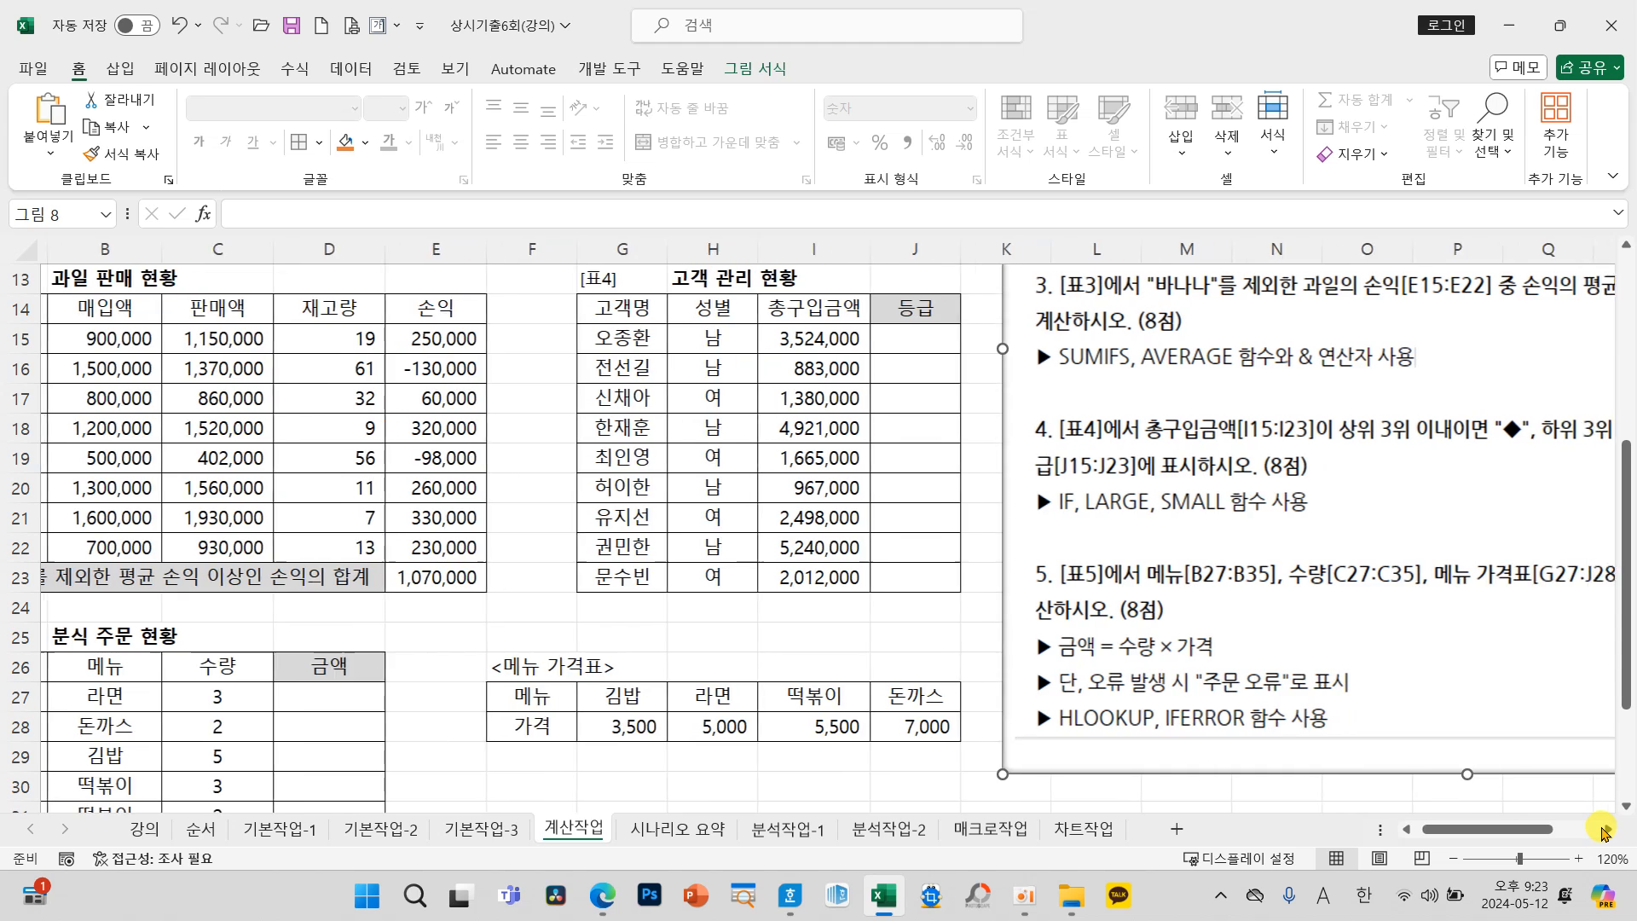
left_click(1603, 831)
left_click(373, 652)
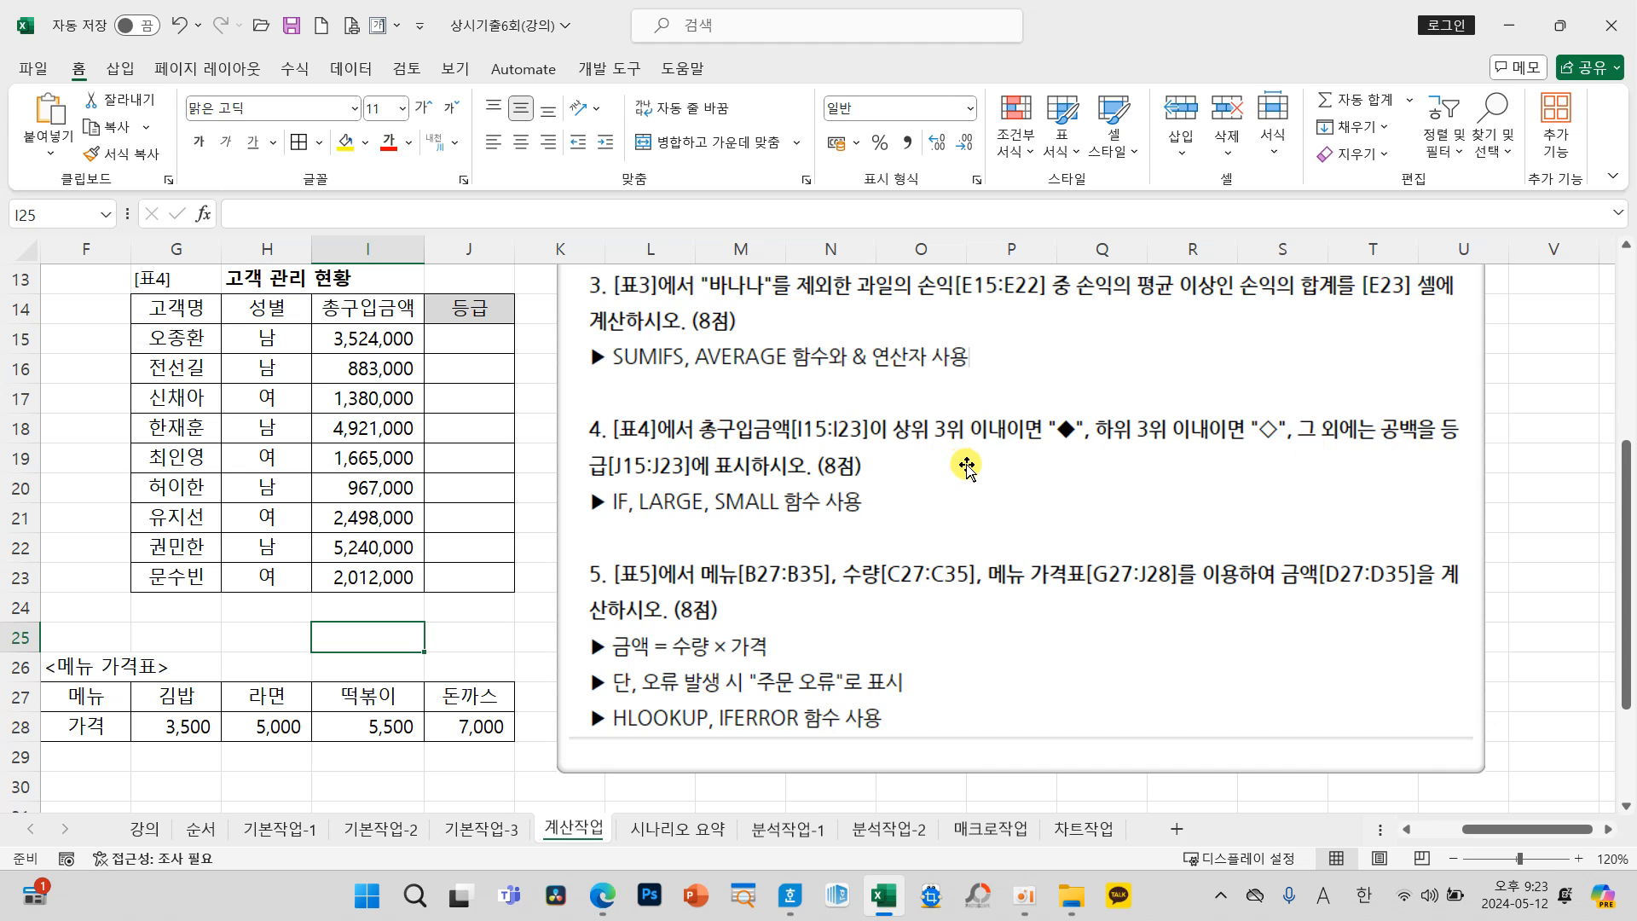
mouse_move(1100, 452)
left_mouse_down()
mouse_move(1010, 444)
mouse_move(1104, 456)
left_mouse_up()
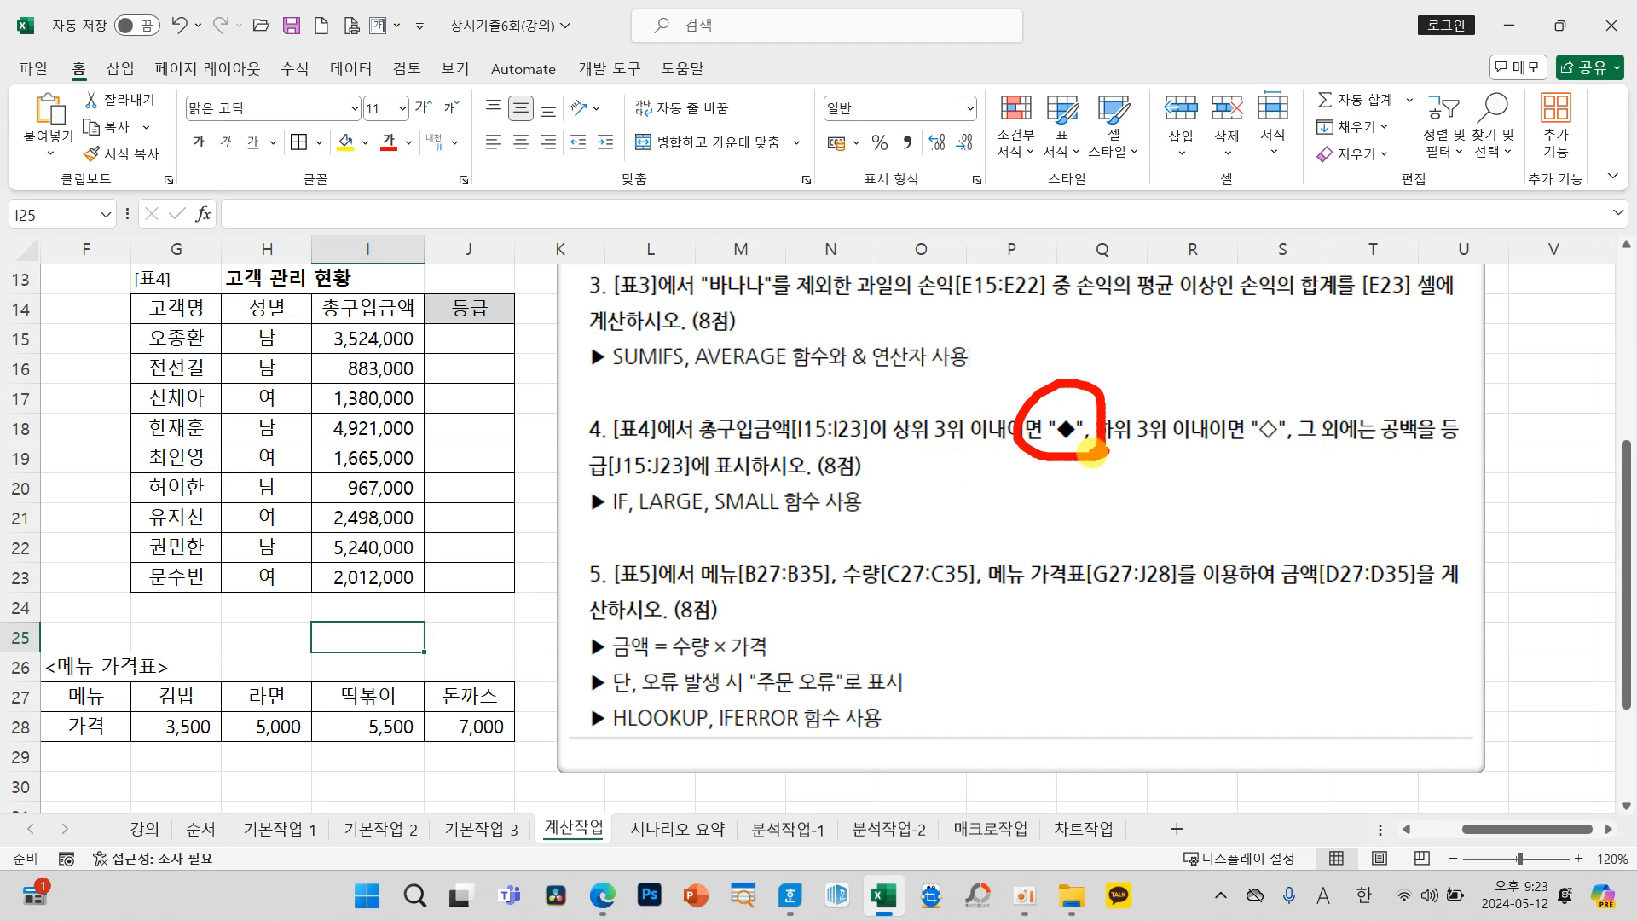
mouse_move(1271, 450)
left_mouse_down()
mouse_move(1215, 443)
mouse_move(1241, 465)
left_mouse_up()
left_click_drag(1415, 452, 1482, 380)
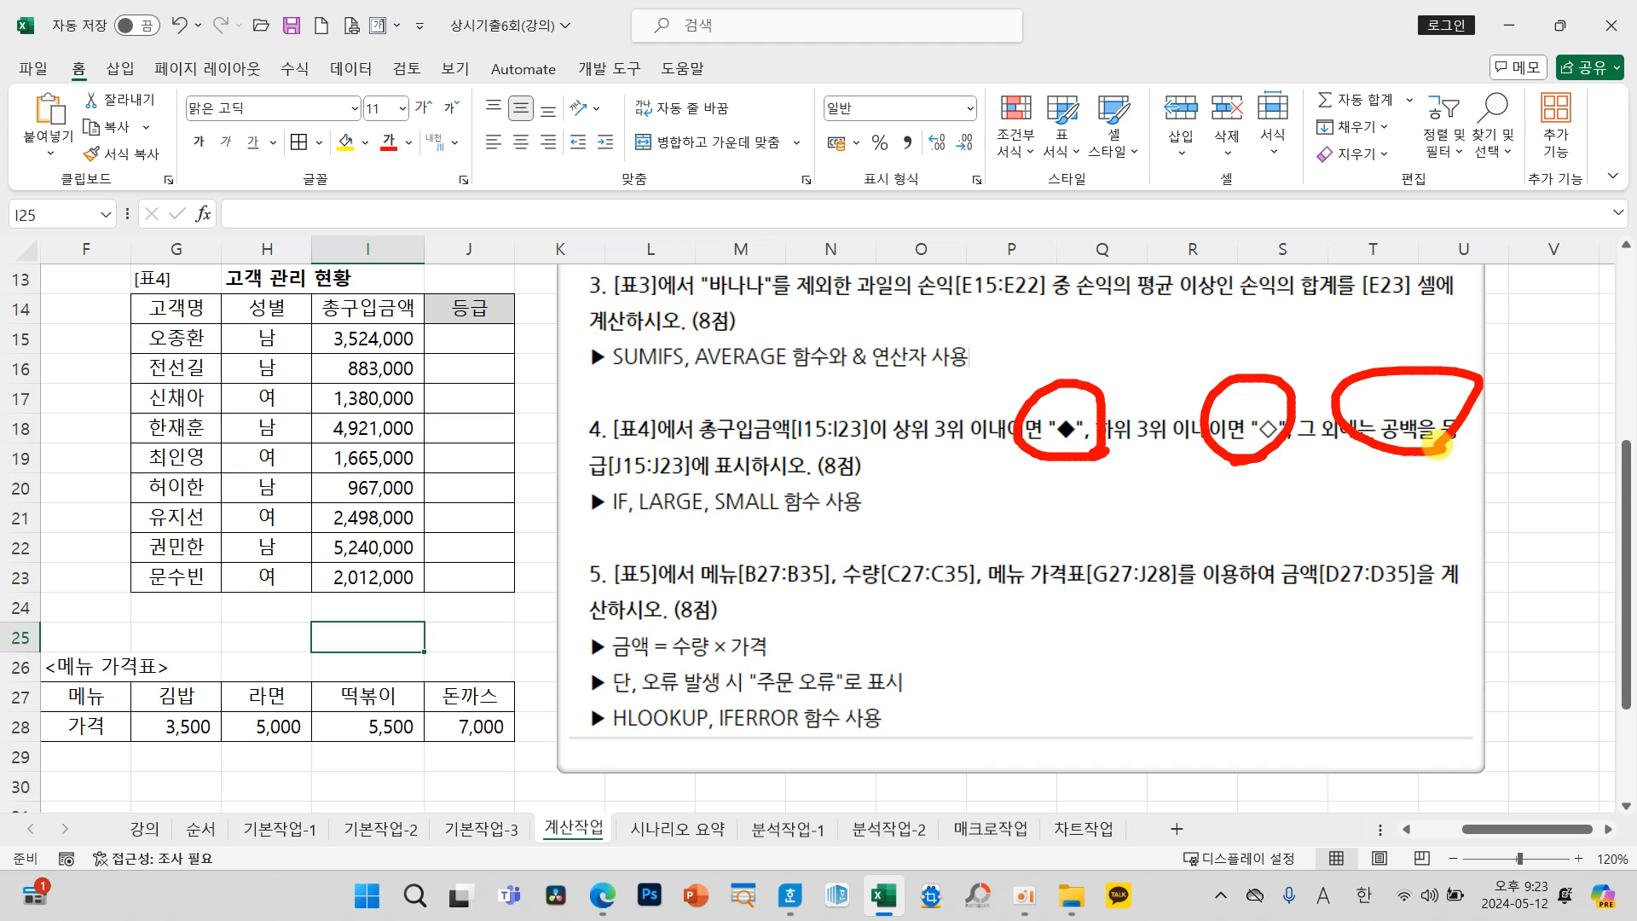
left_click_drag(591, 525, 623, 526)
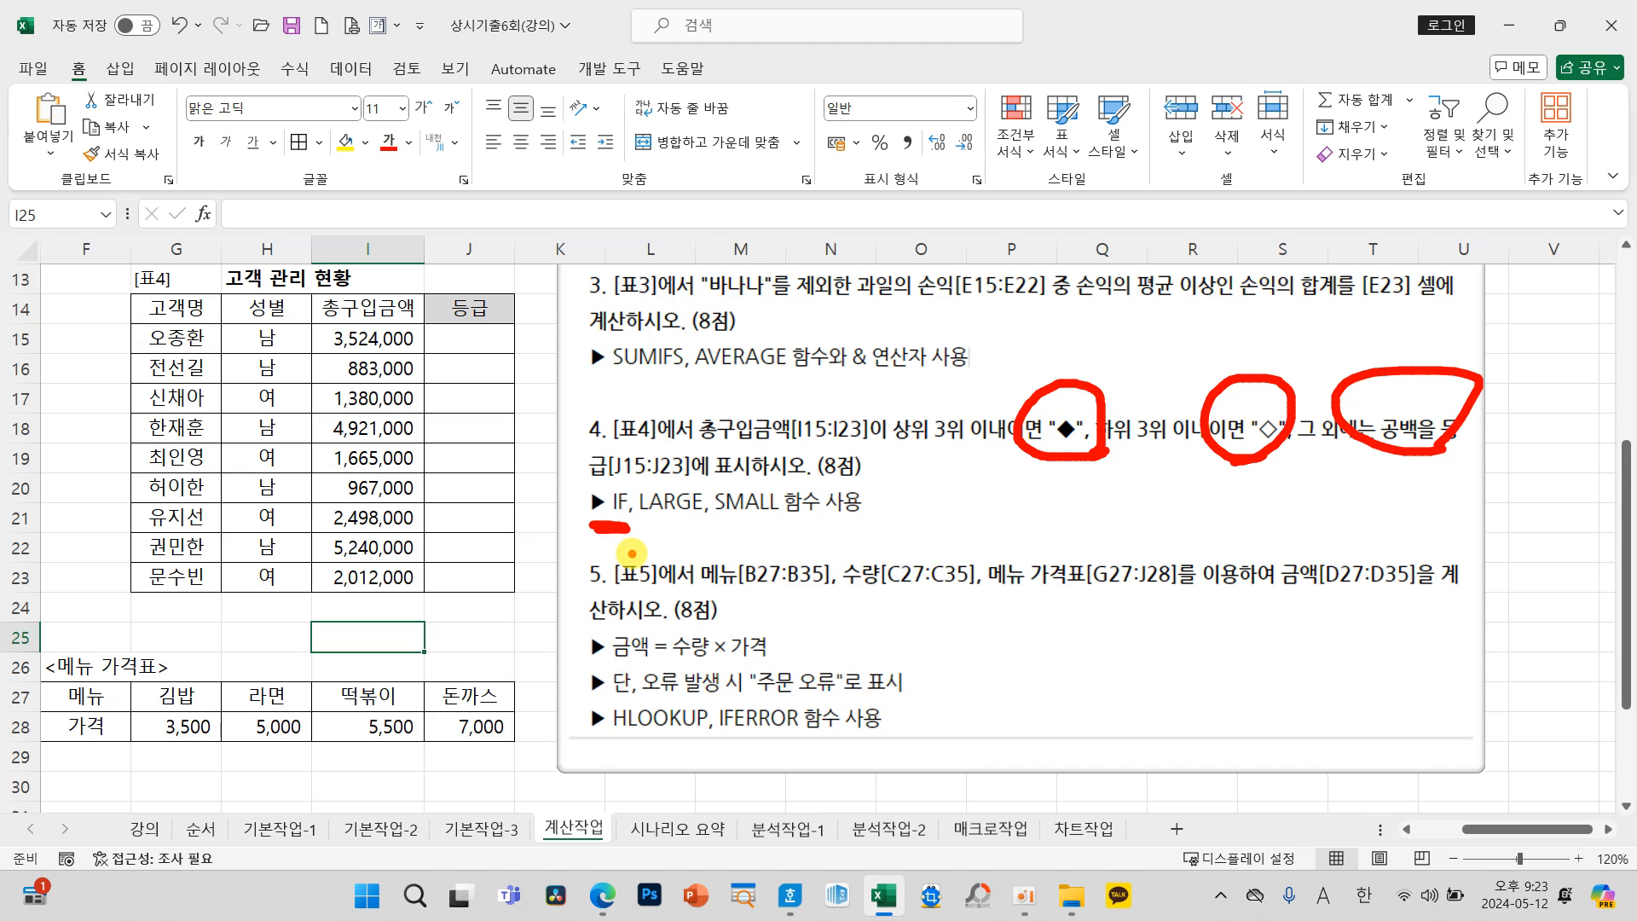
left_click_drag(959, 444, 892, 444)
mouse_move(921, 406)
left_mouse_down()
mouse_move(921, 388)
mouse_move(708, 345)
mouse_move(652, 486)
mouse_move(716, 460)
left_mouse_up()
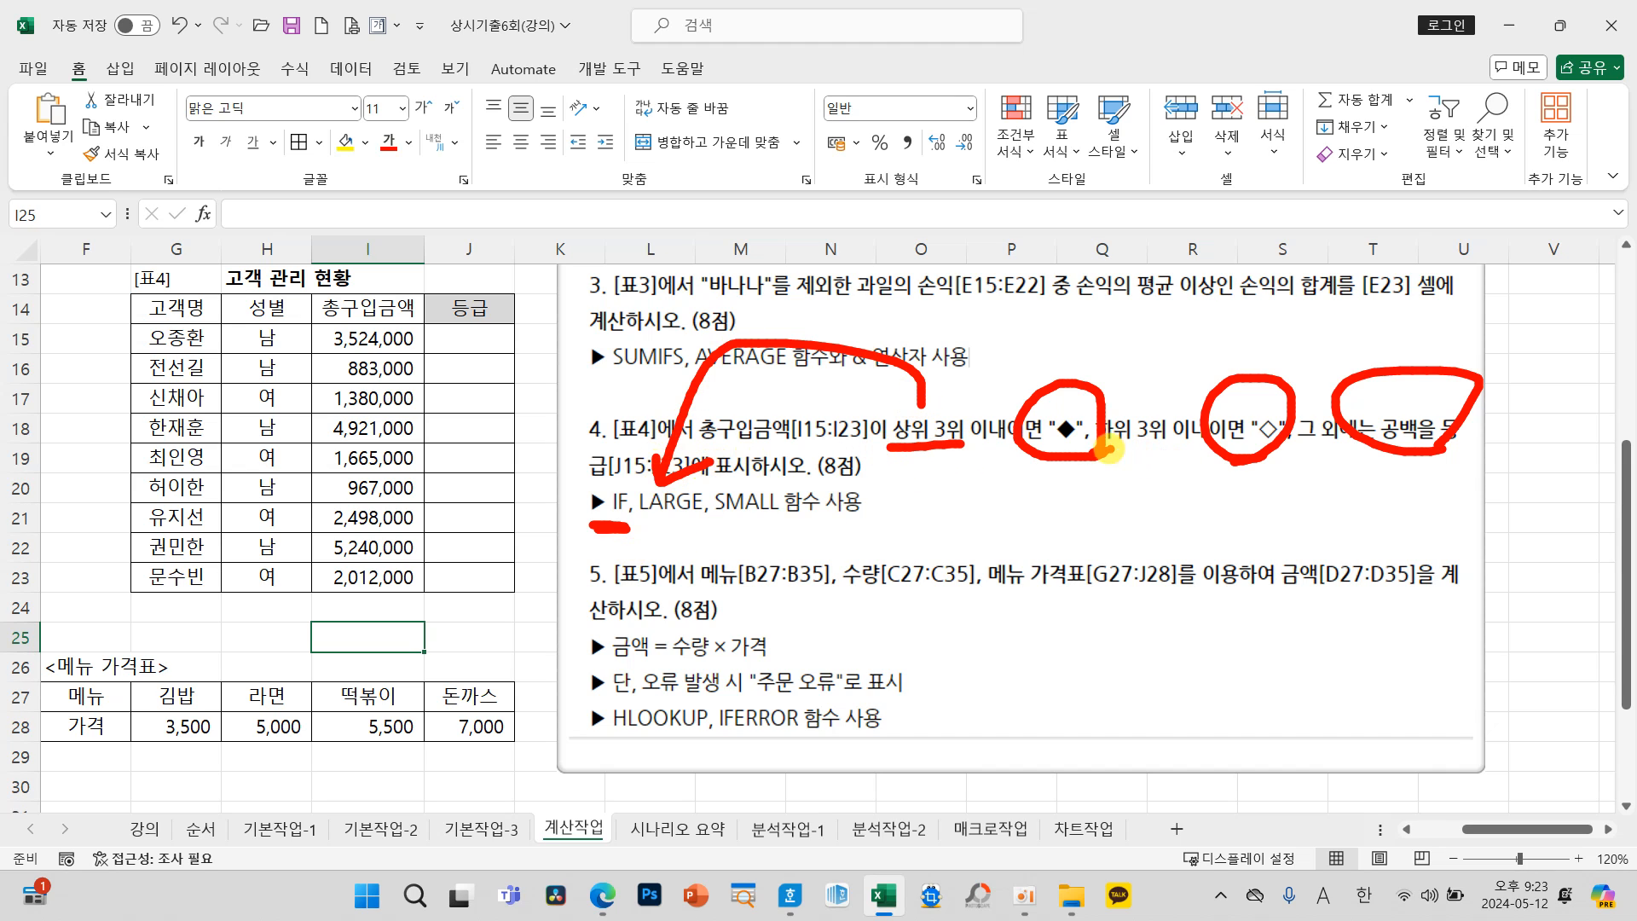
mouse_move(1083, 446)
left_mouse_down()
mouse_move(1160, 445)
mouse_move(781, 546)
mouse_move(755, 516)
mouse_move(789, 522)
left_mouse_up()
key("Escape")
Step: Insert the IF function in J15, the first 등급 cell of 표4, keeping the 총구입금액 data and question 4 uncovered
left_click(456, 339)
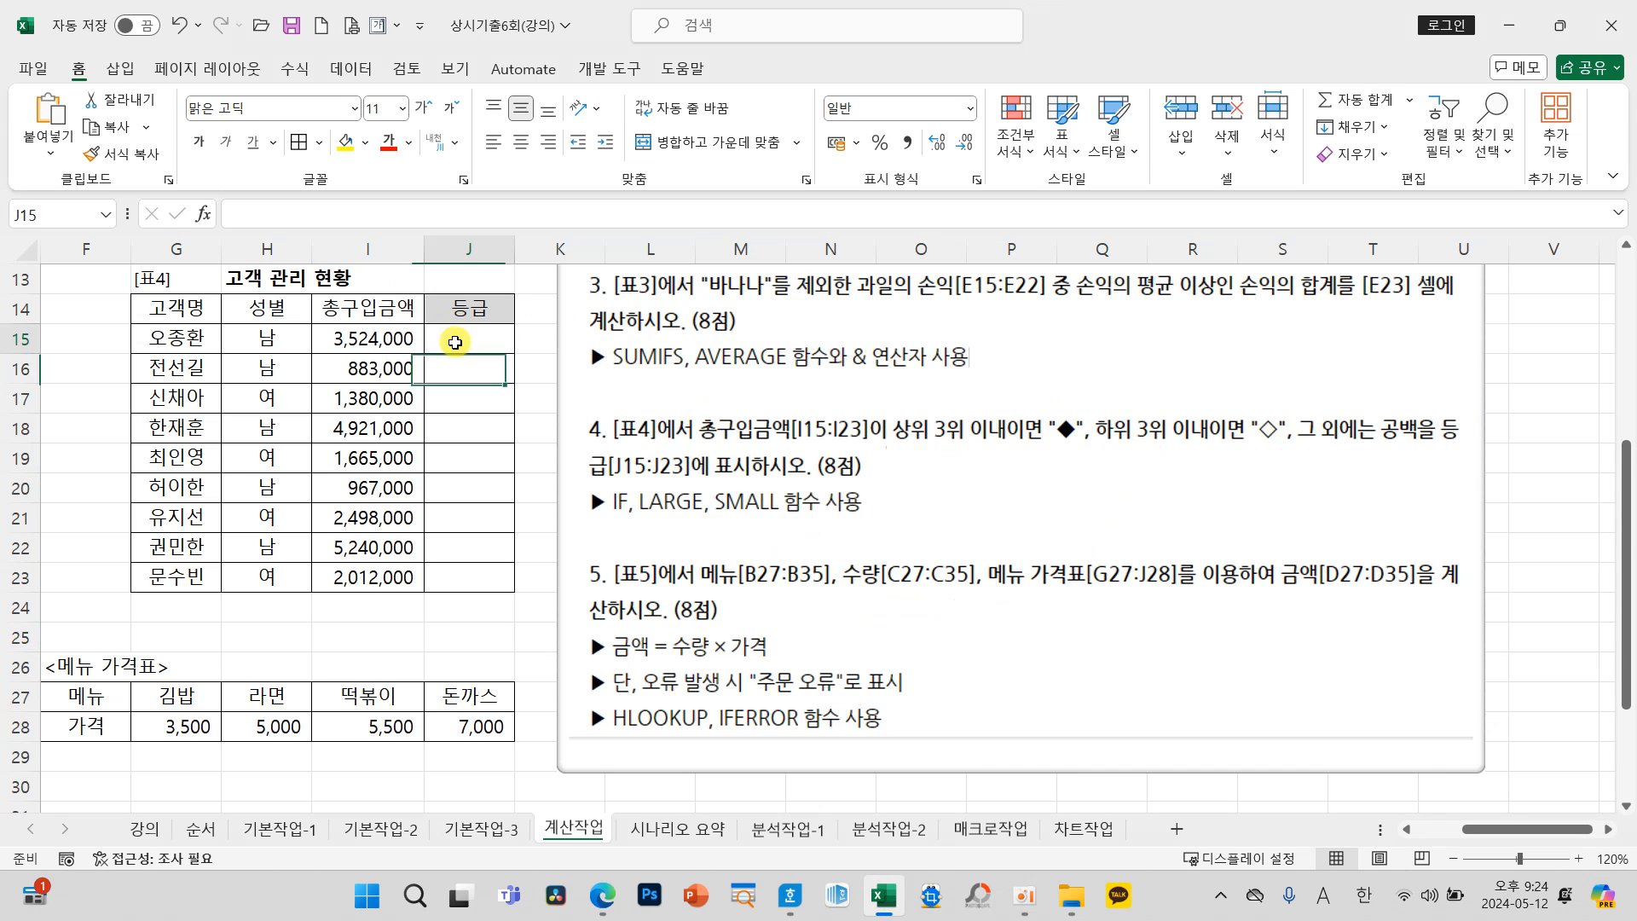
left_click(205, 215)
left_click_drag(805, 220, 935, 225)
left_click(863, 426)
left_click(1170, 650)
left_click_drag(925, 286, 759, 439)
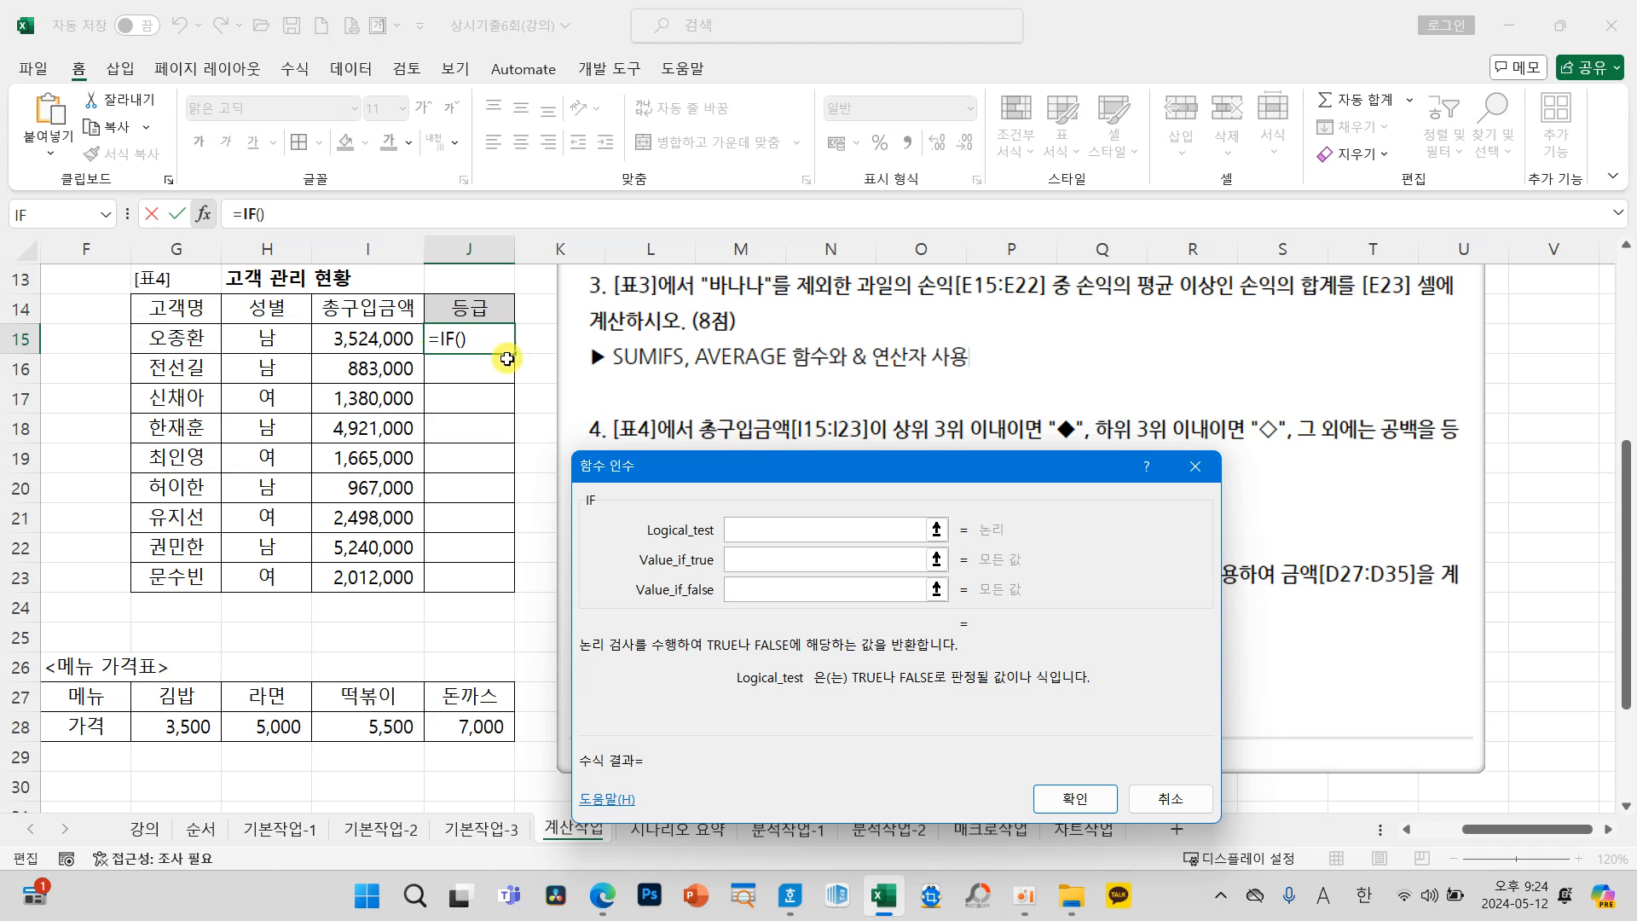
Step: Set the IF function's Logical_test to I15>=LARGE($I$15:$I$23,3), with the 총구입금액 range as an absolute reference
left_click(356, 331)
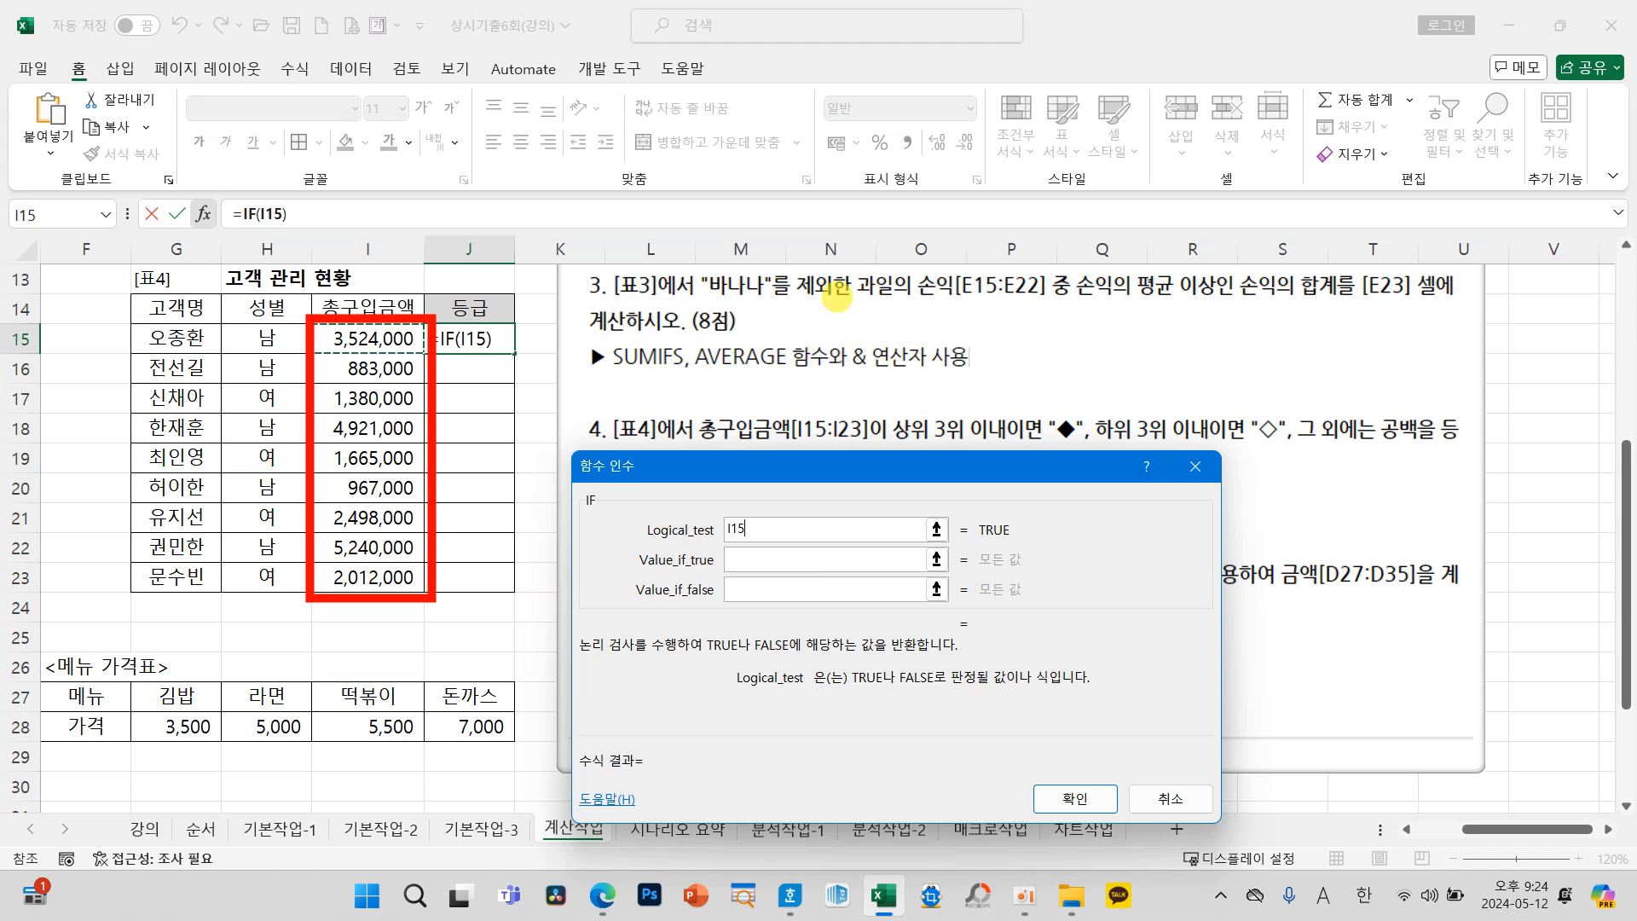
mouse_move(996, 322)
left_mouse_down()
mouse_move(788, 380)
mouse_move(989, 350)
mouse_move(993, 313)
left_mouse_up()
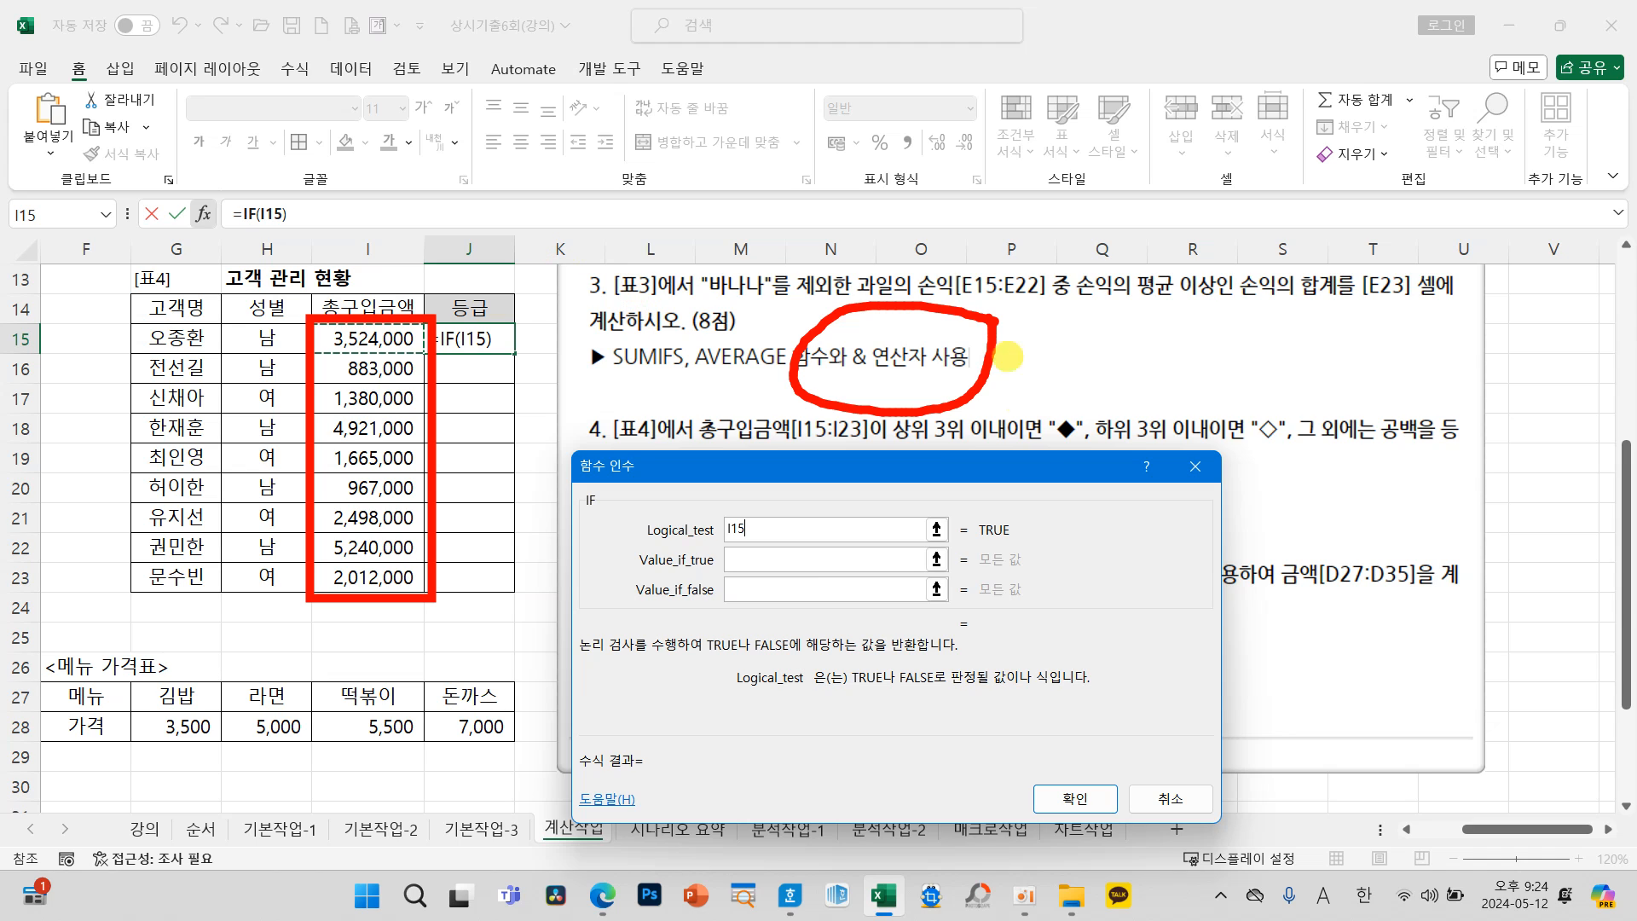
mouse_move(901, 445)
left_mouse_down()
mouse_move(883, 489)
mouse_move(927, 506)
mouse_move(1010, 491)
left_mouse_up()
left_click_drag(1032, 486, 1035, 498)
mouse_move(1064, 446)
left_mouse_down()
mouse_move(1096, 469)
mouse_move(1053, 522)
mouse_move(1137, 502)
left_mouse_up()
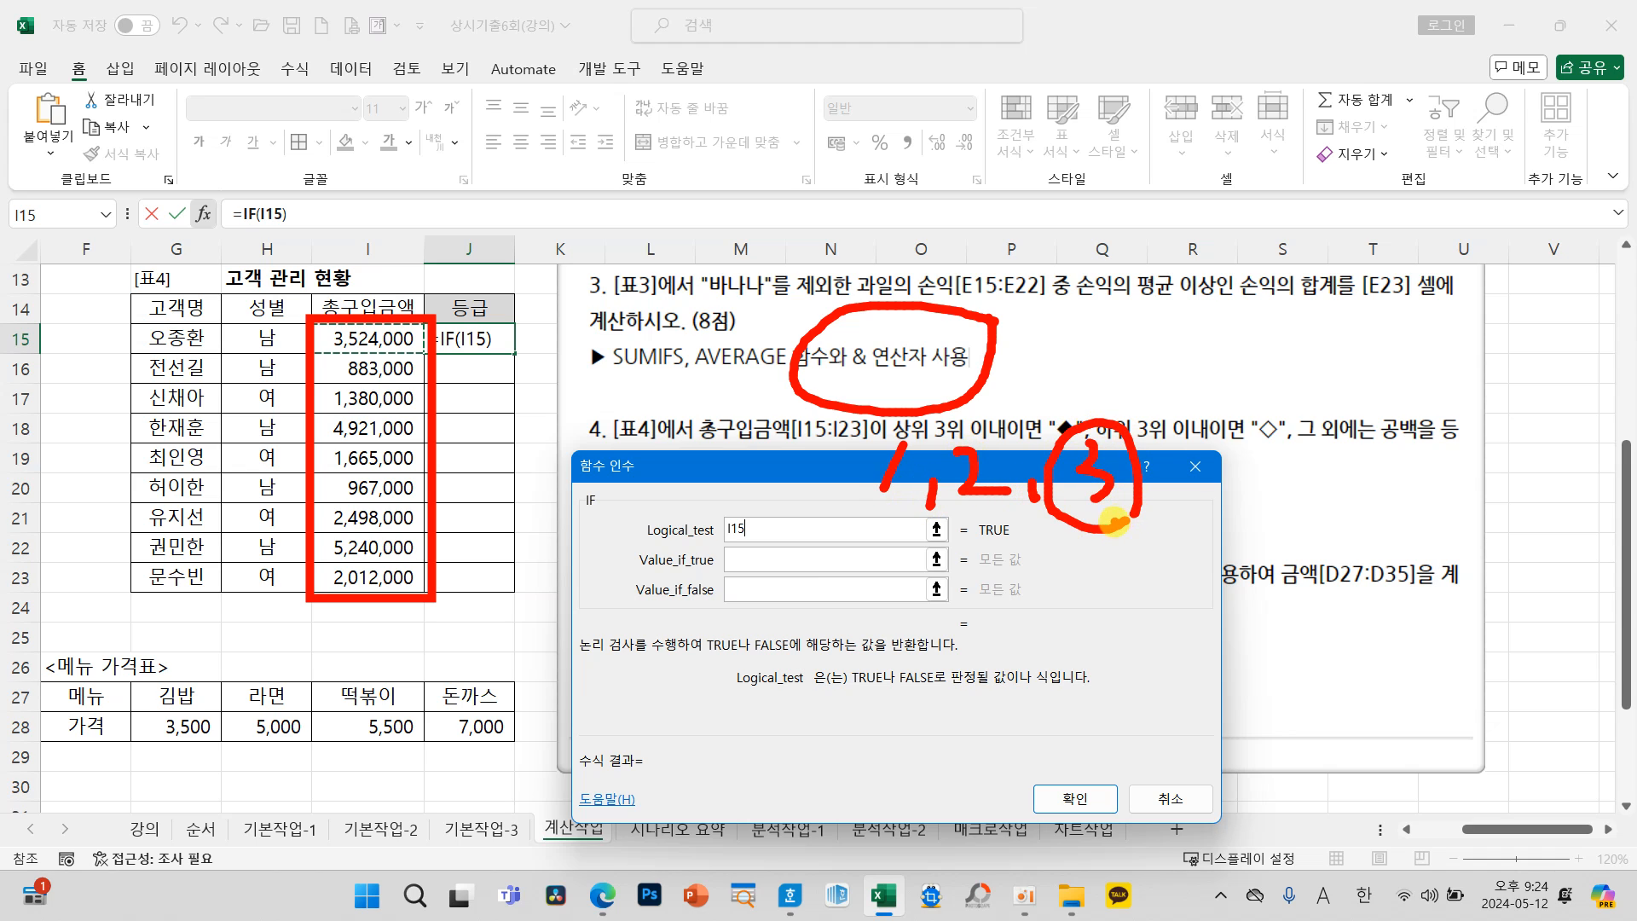
key("Escape")
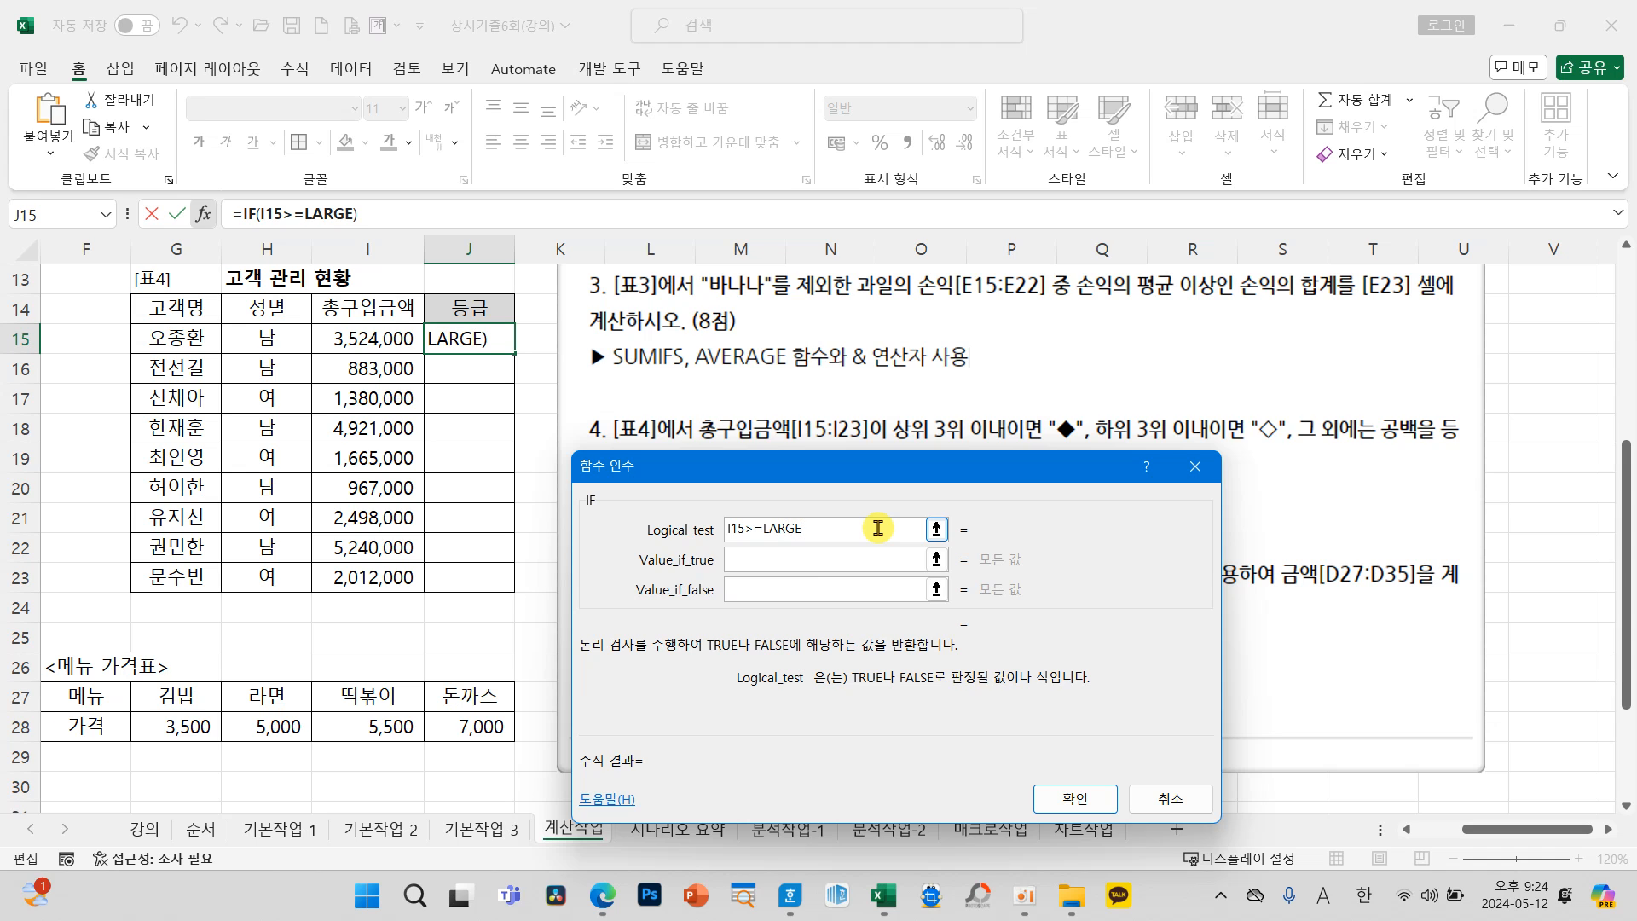
left_click_drag(377, 339, 373, 570)
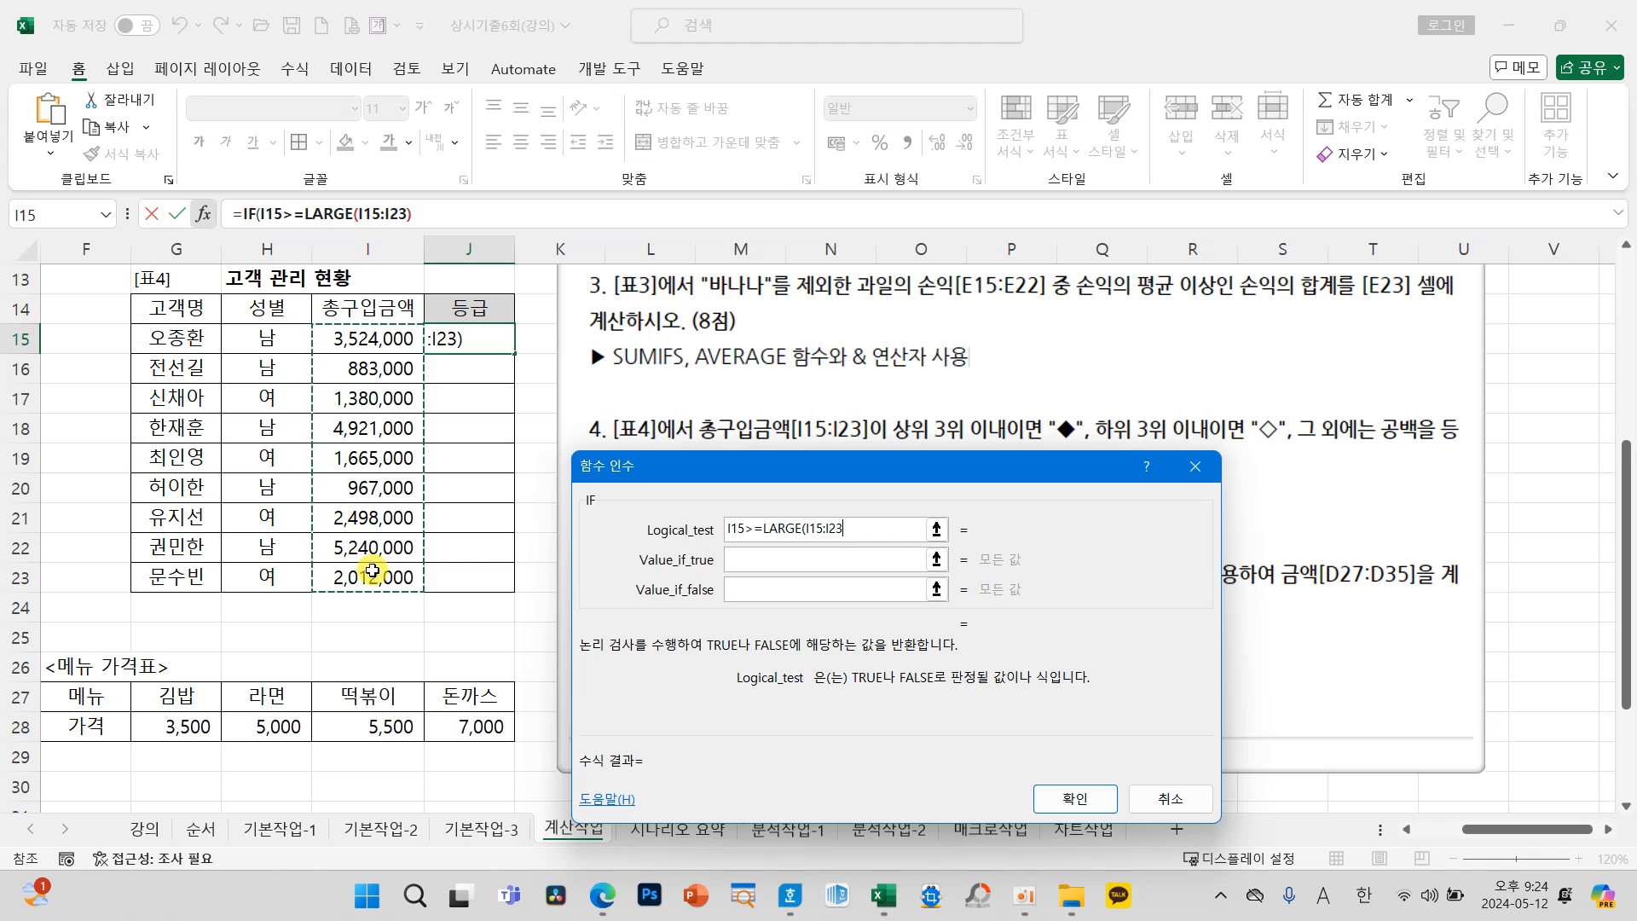
key("F4")
type(",3")
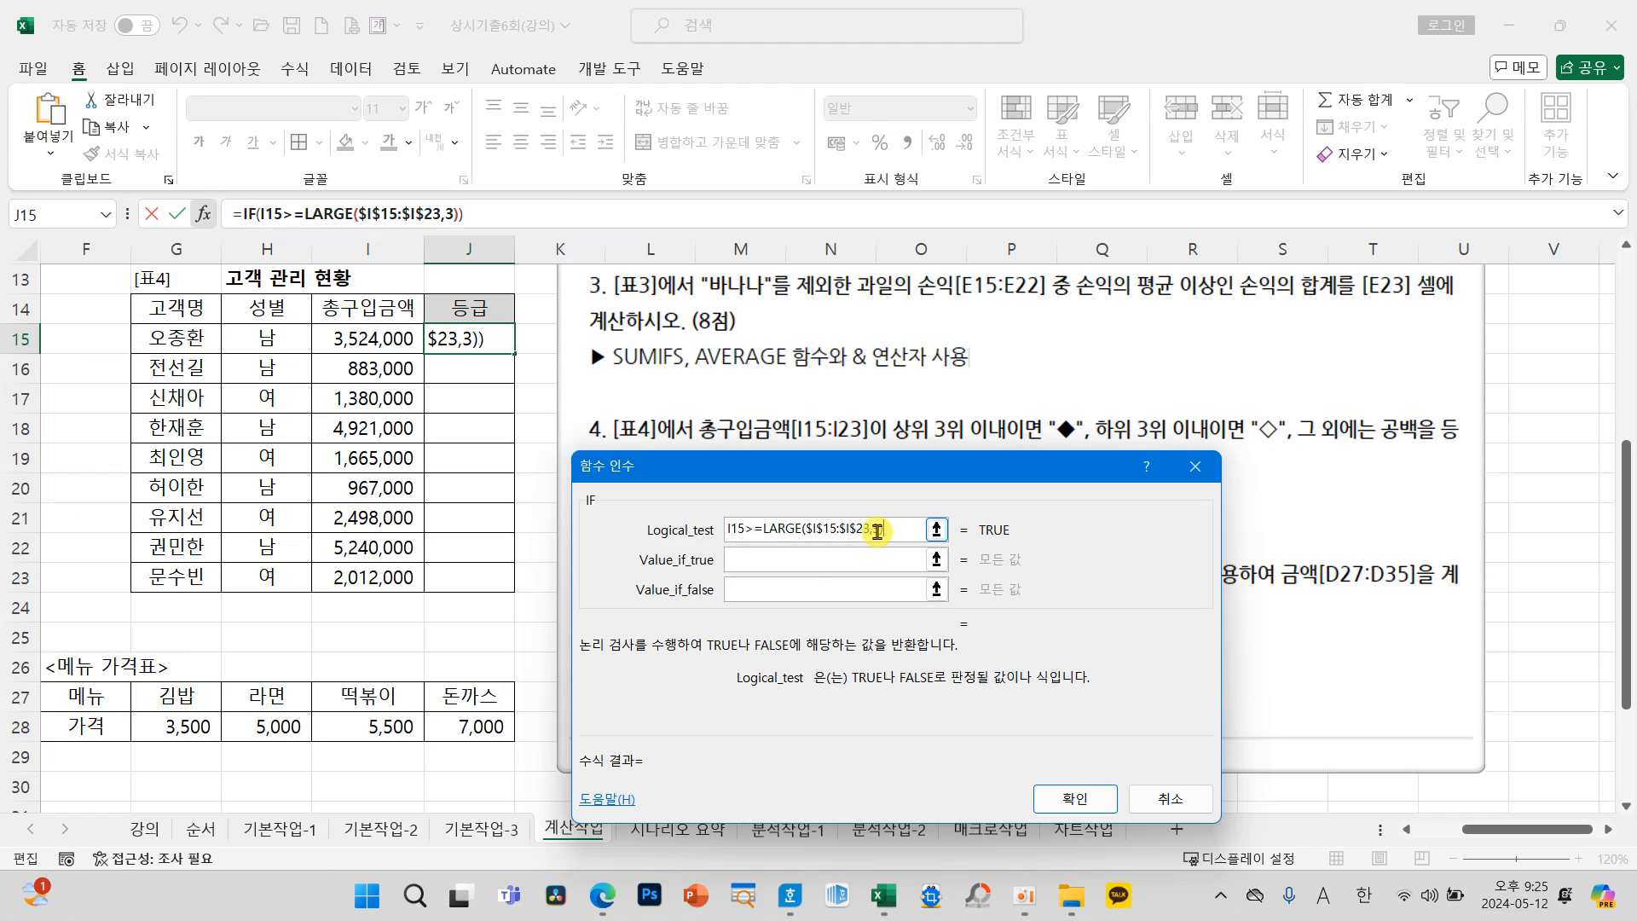
Step: Set the IF function's Value_if_true to the filled diamond symbol "◆"
left_click(831, 560)
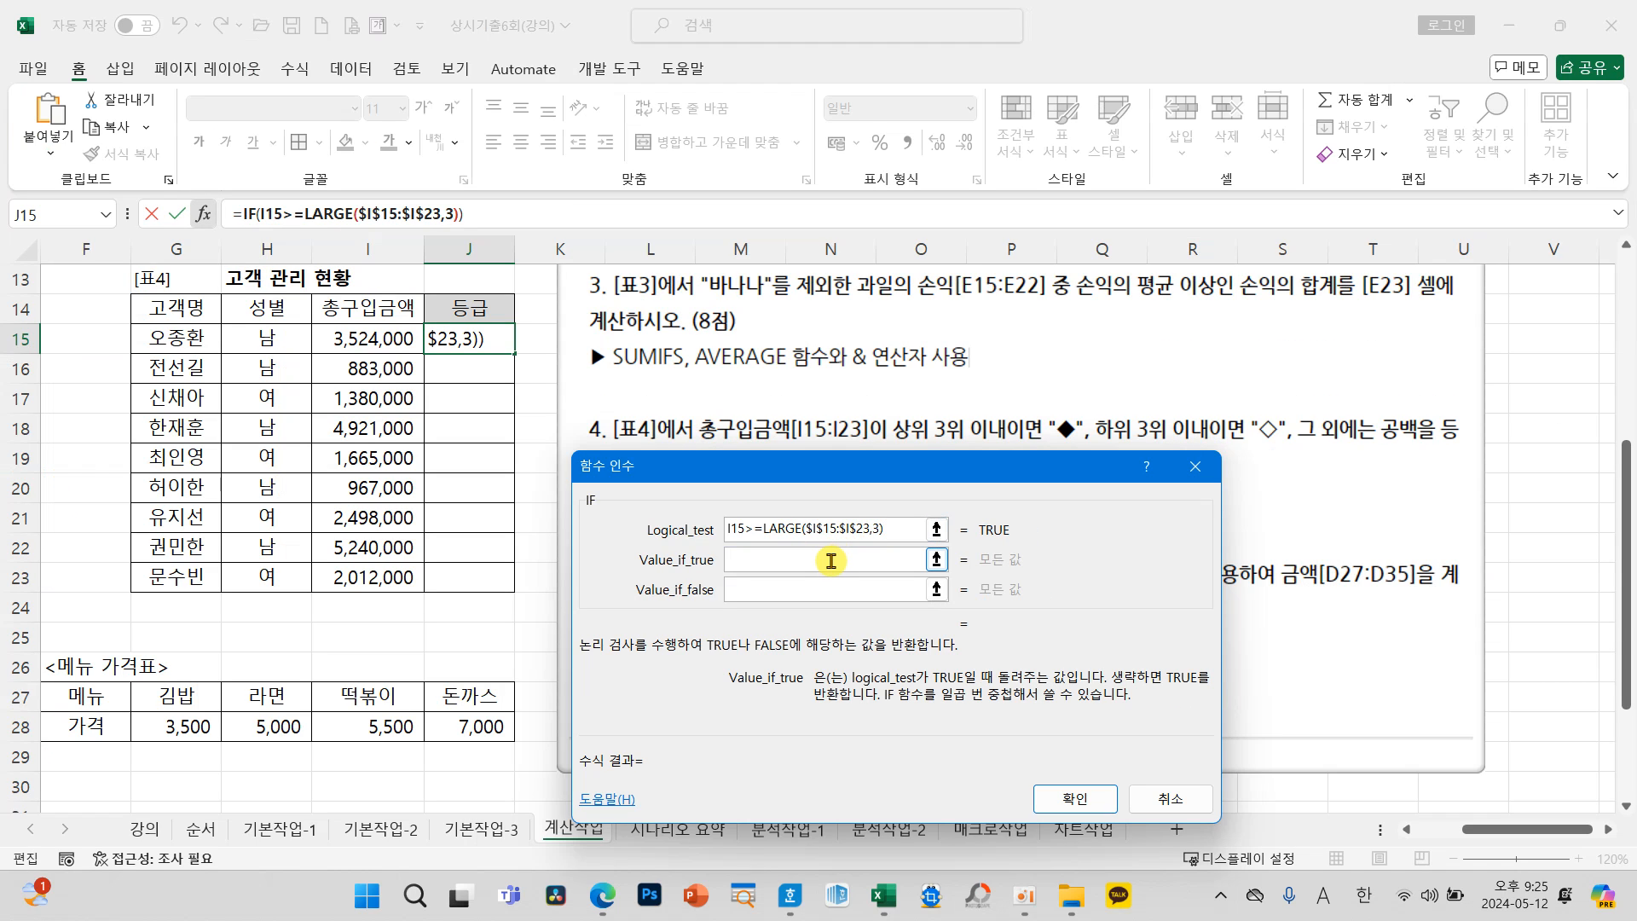
type("ㅁ")
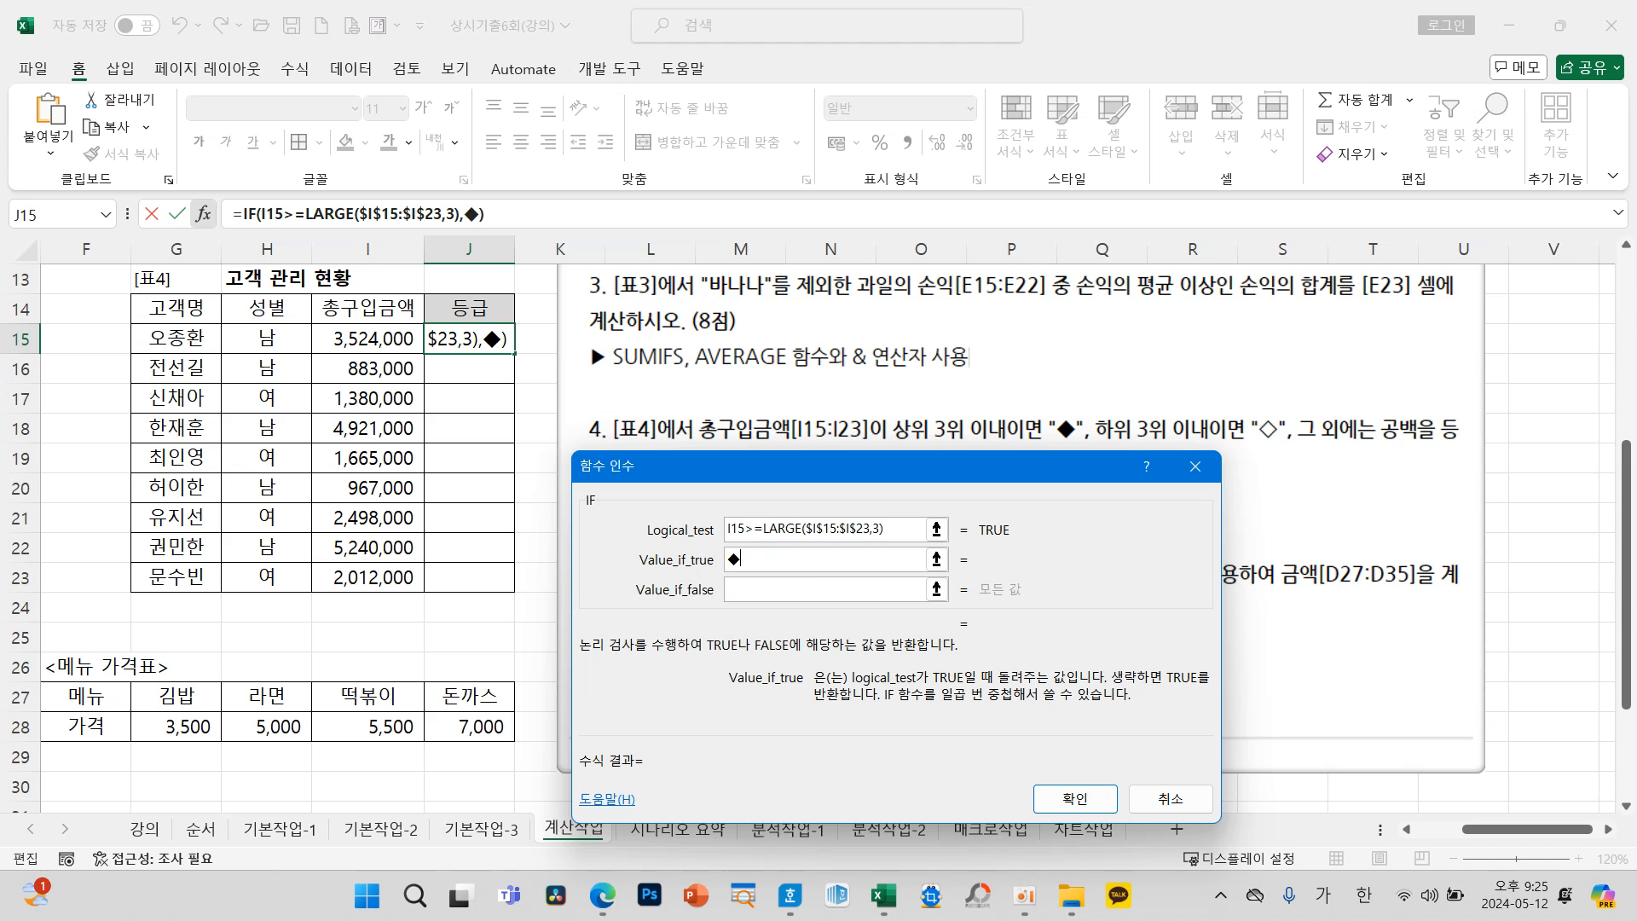
left_click(772, 590)
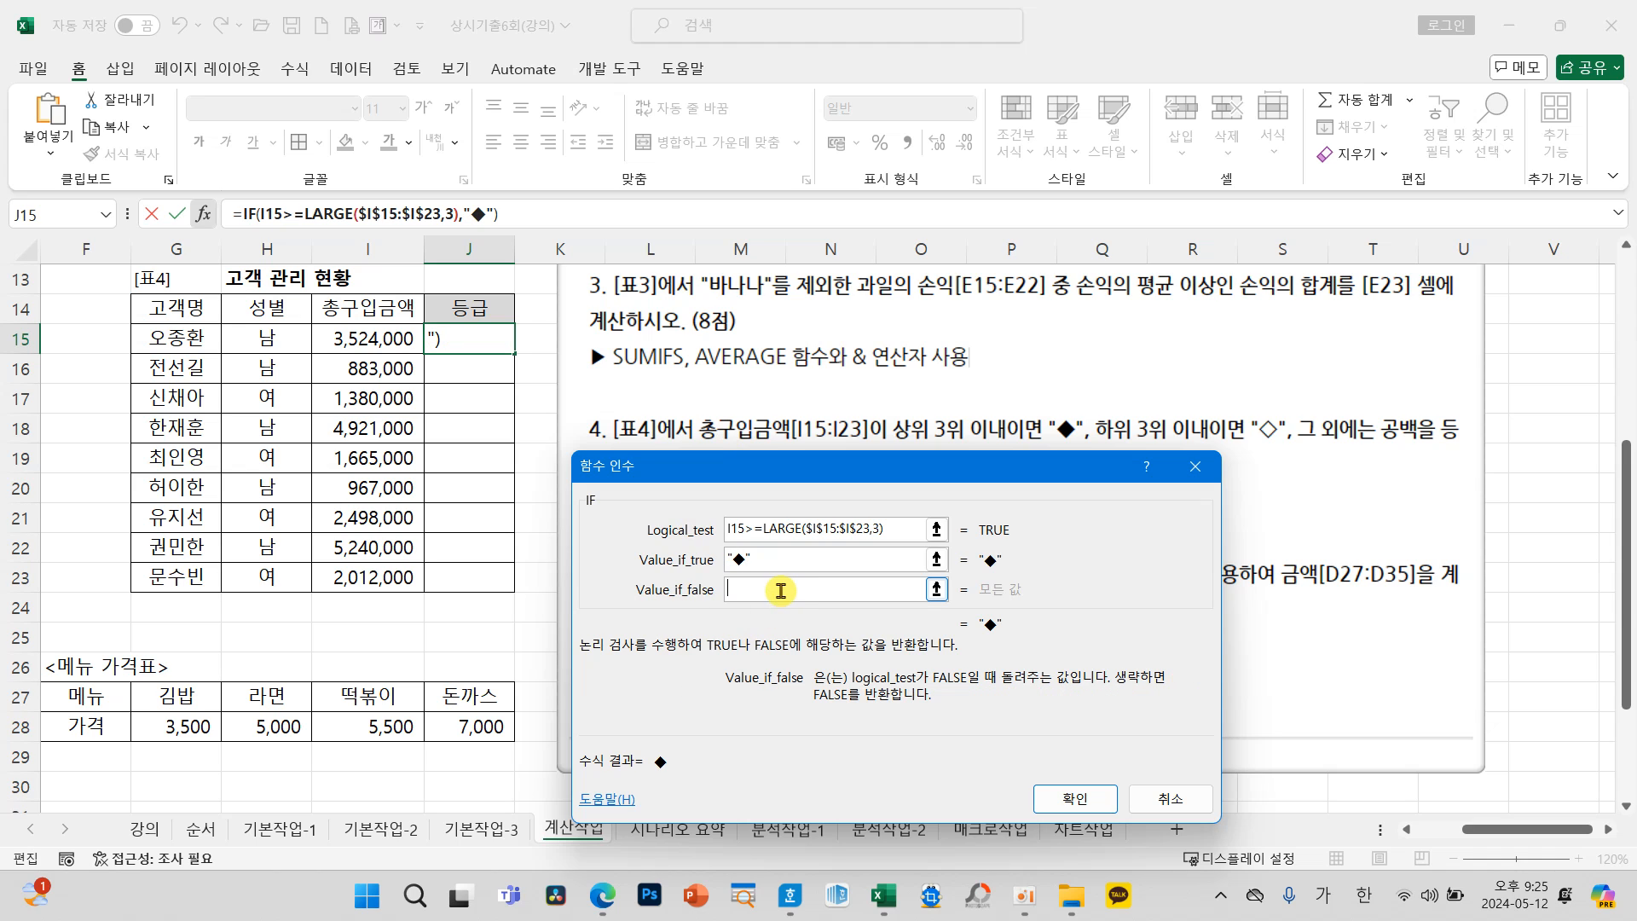
left_click(766, 562)
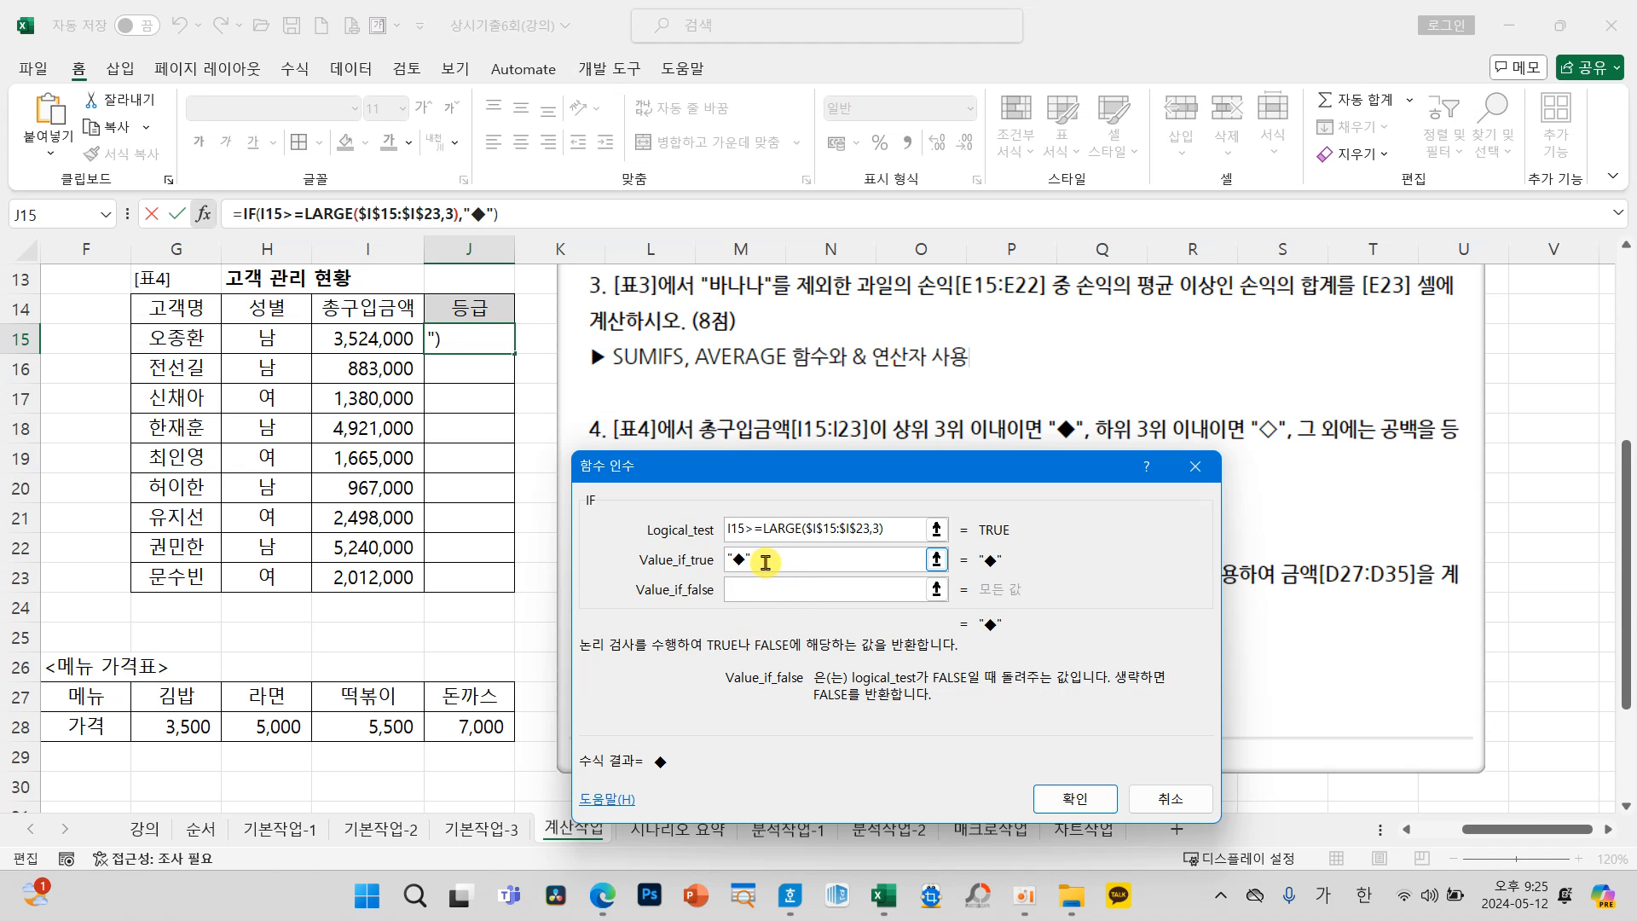
Step: Nest a second IF function in the Value_if_false argument of the J15 formula
left_click(767, 590)
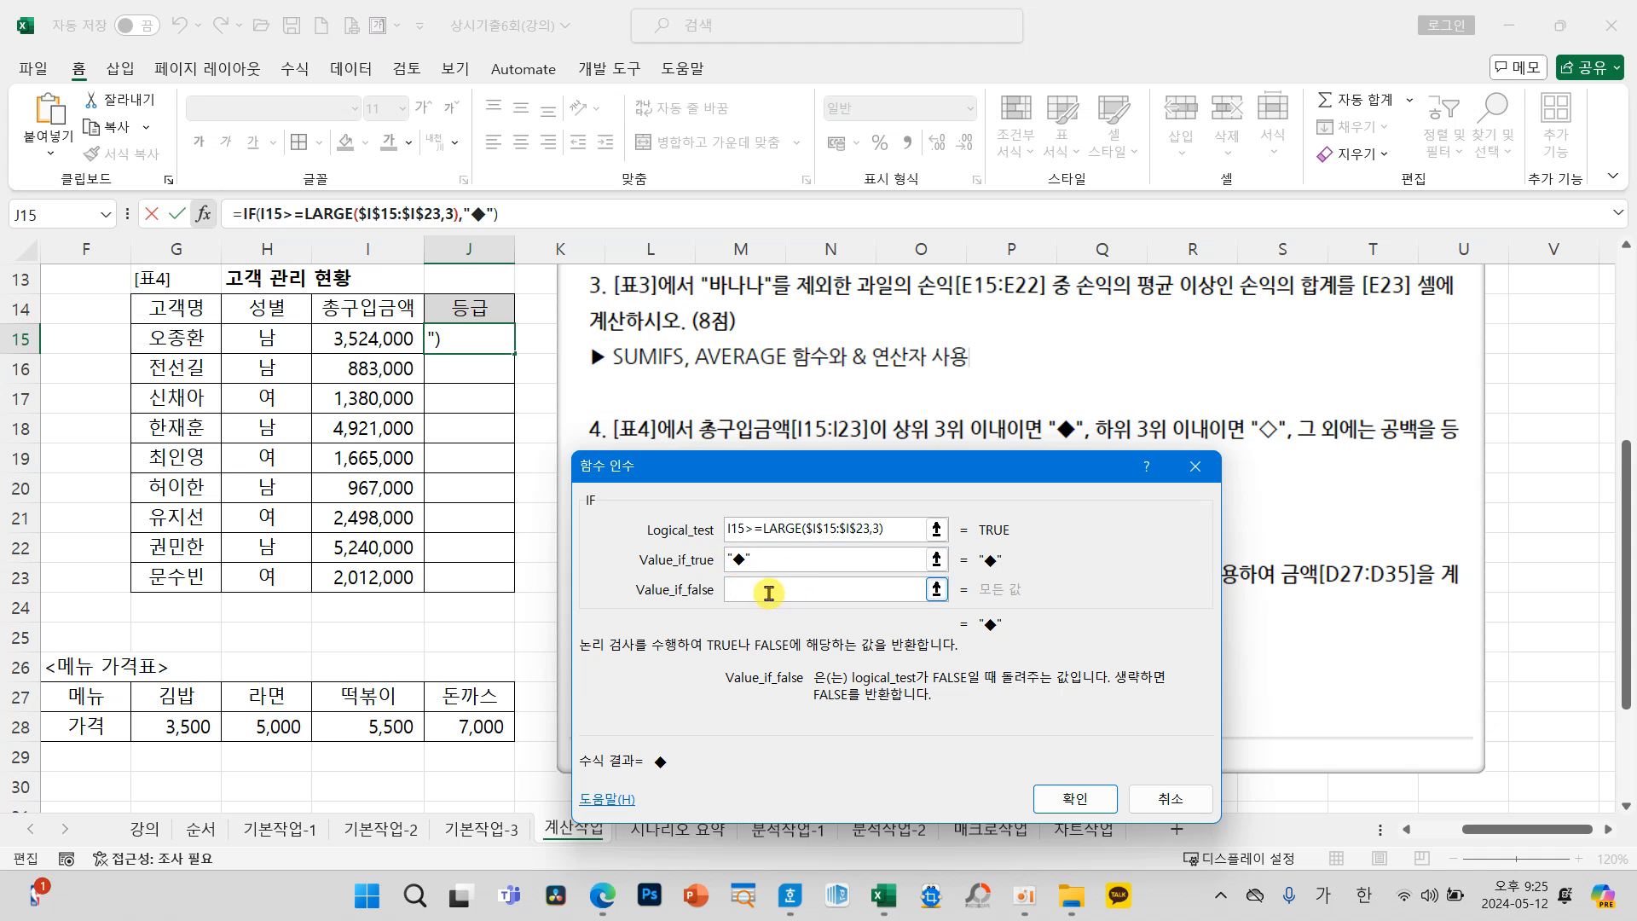
left_click(109, 224)
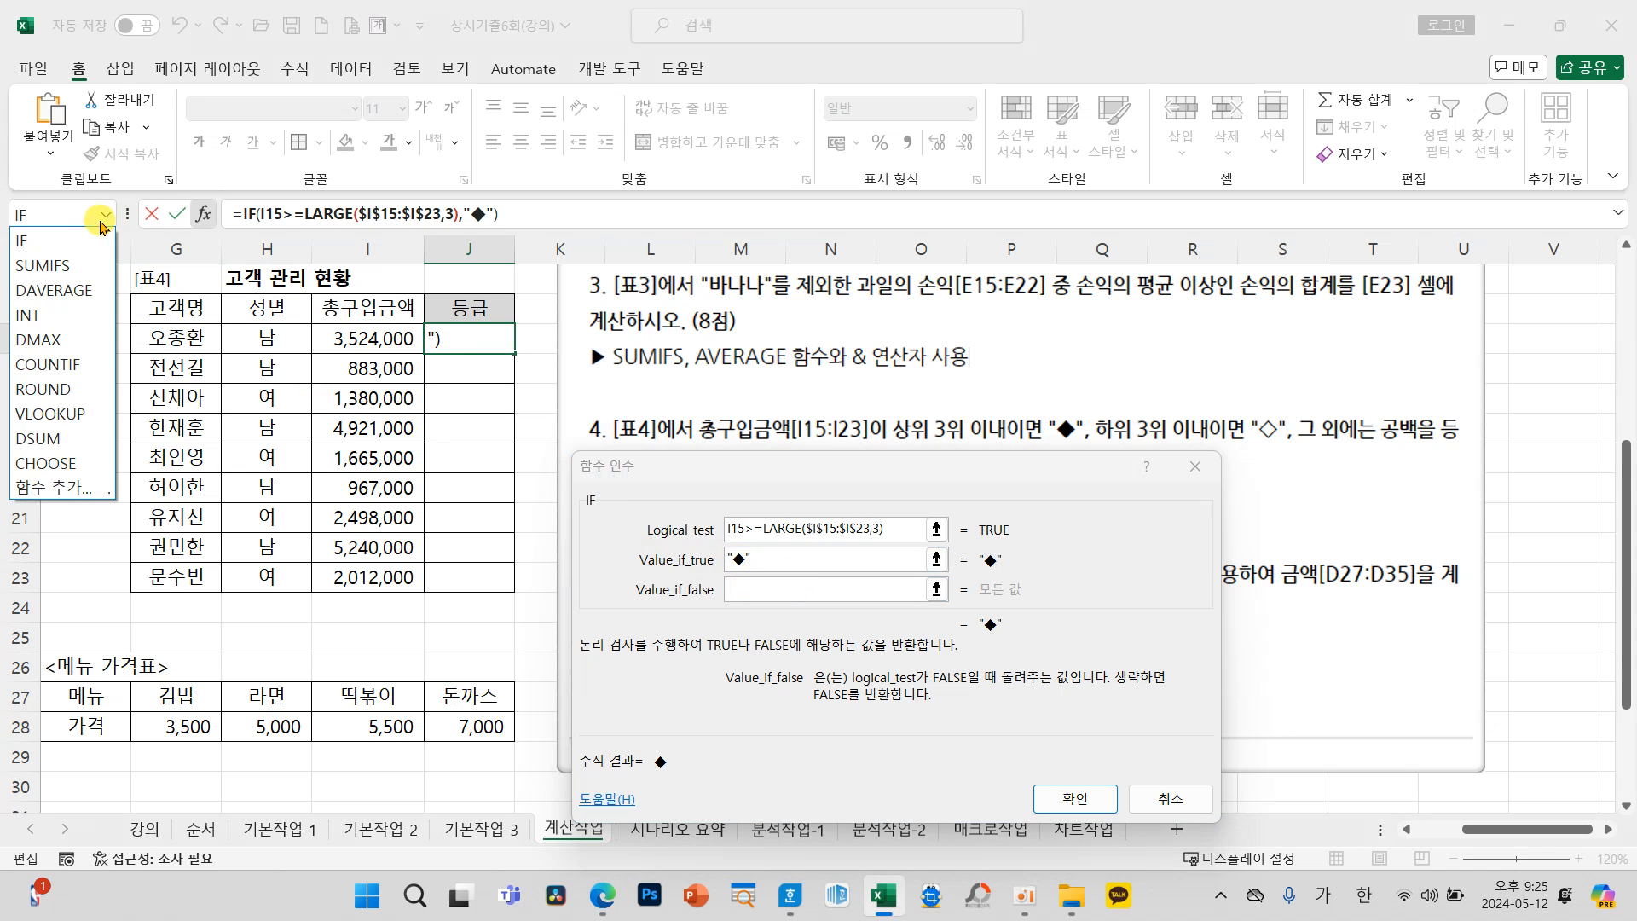
left_click(52, 240)
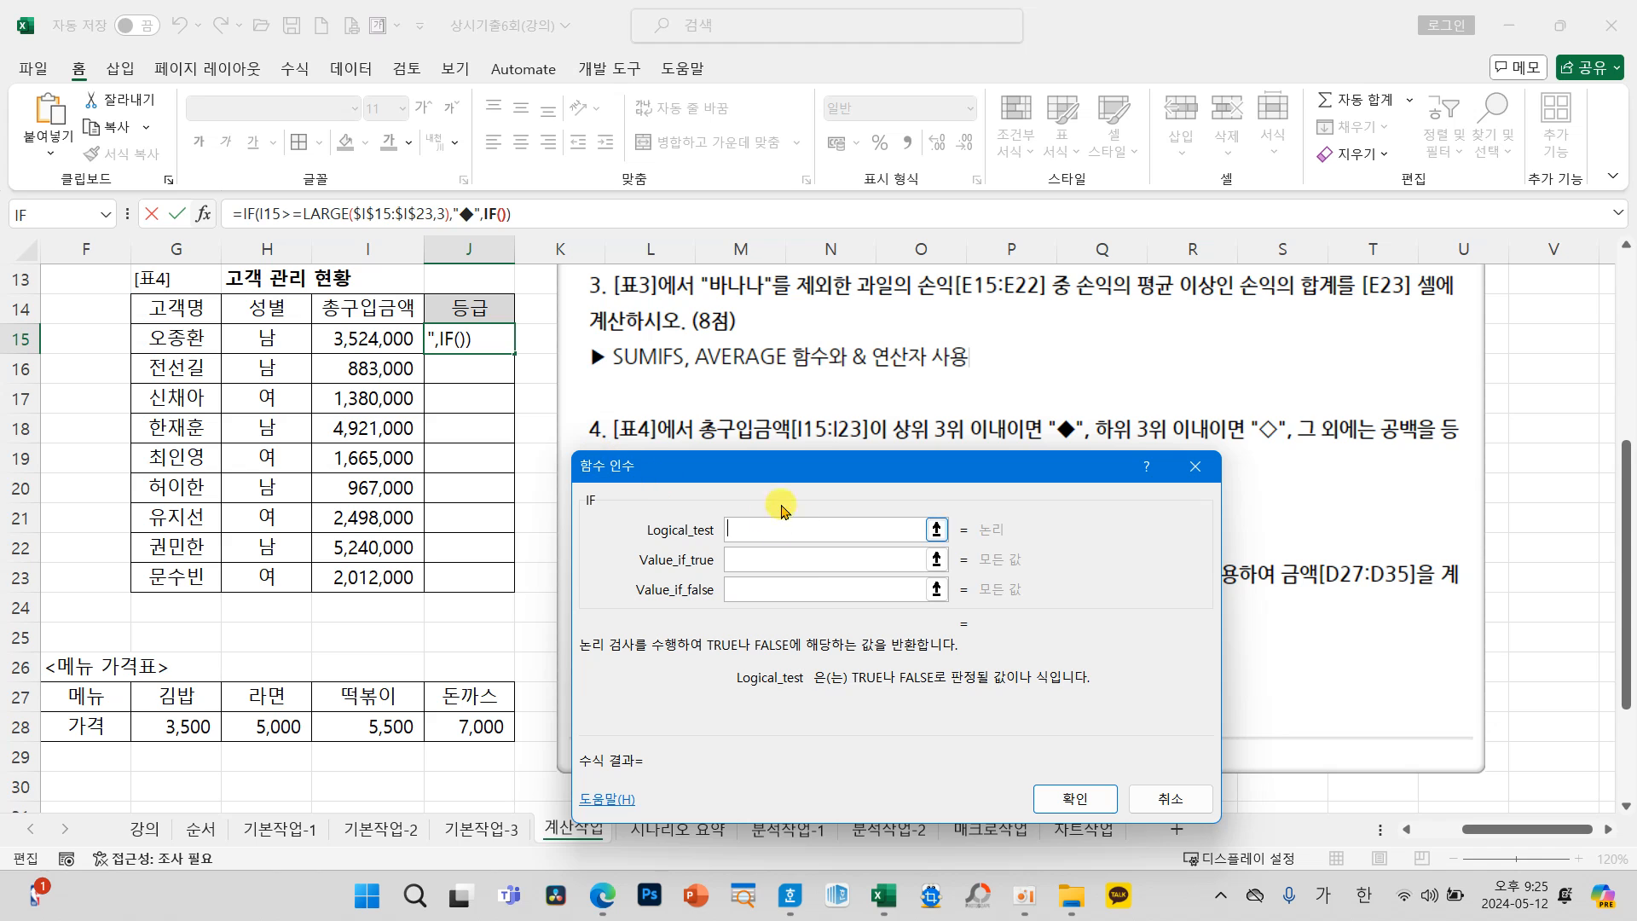
Step: Set the nested IF function's Logical_test to I15<=SMALL($I$15:$I$23,3), with the 총구입금액 range as an absolute reference
left_click(379, 331)
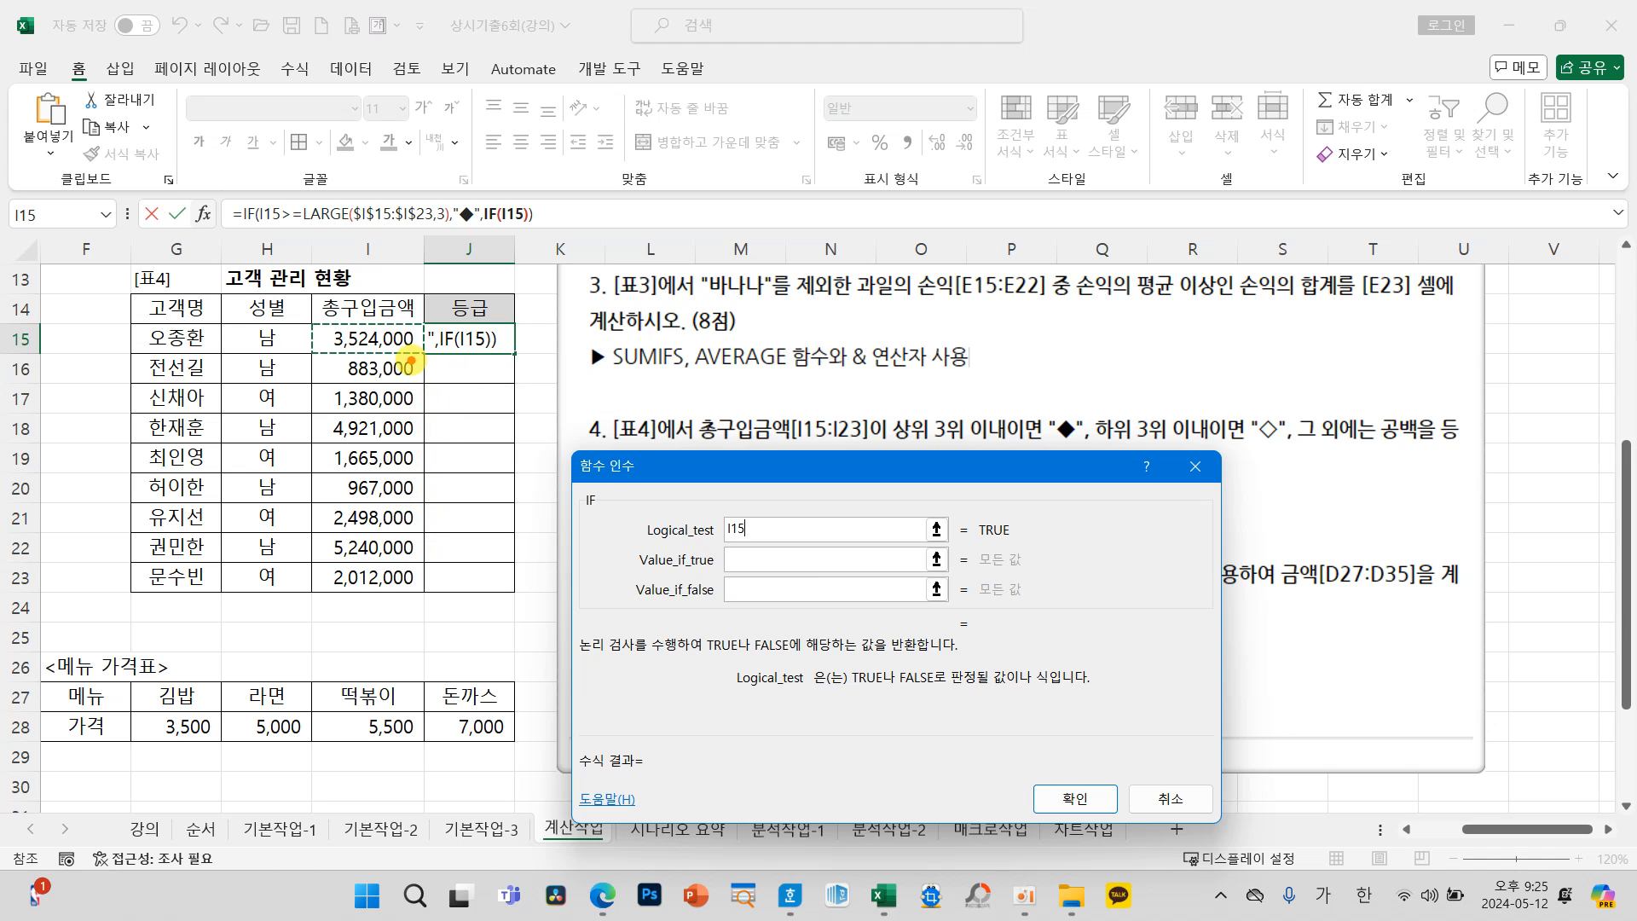
left_click_drag(413, 484, 431, 496)
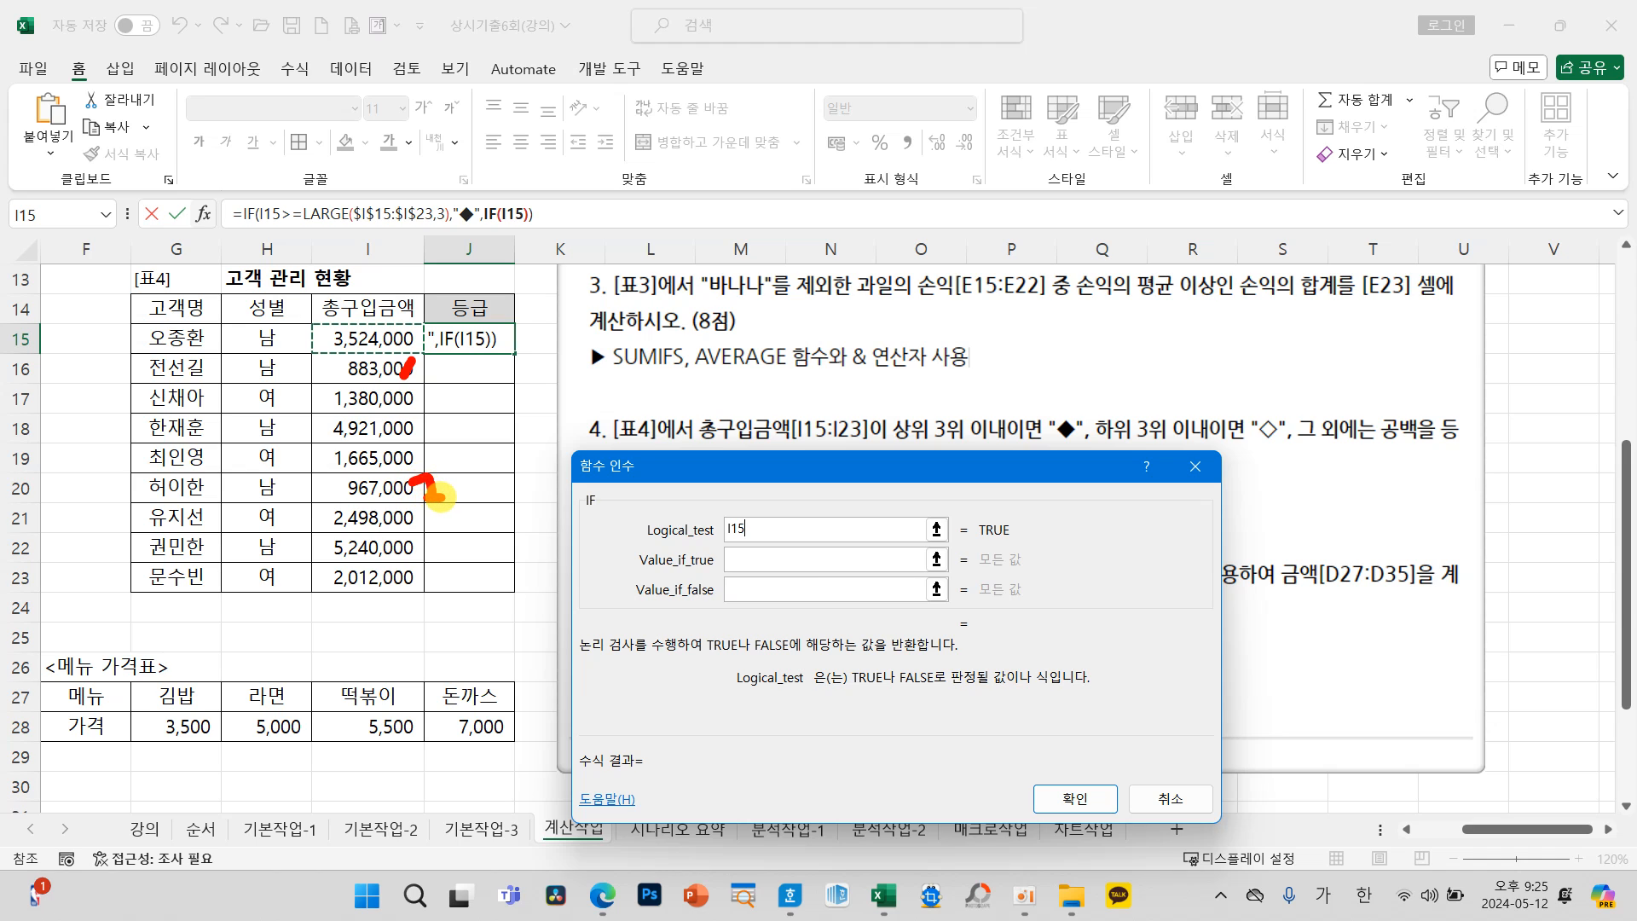
mouse_move(415, 389)
left_mouse_down()
mouse_move(439, 412)
mouse_move(416, 416)
left_mouse_up()
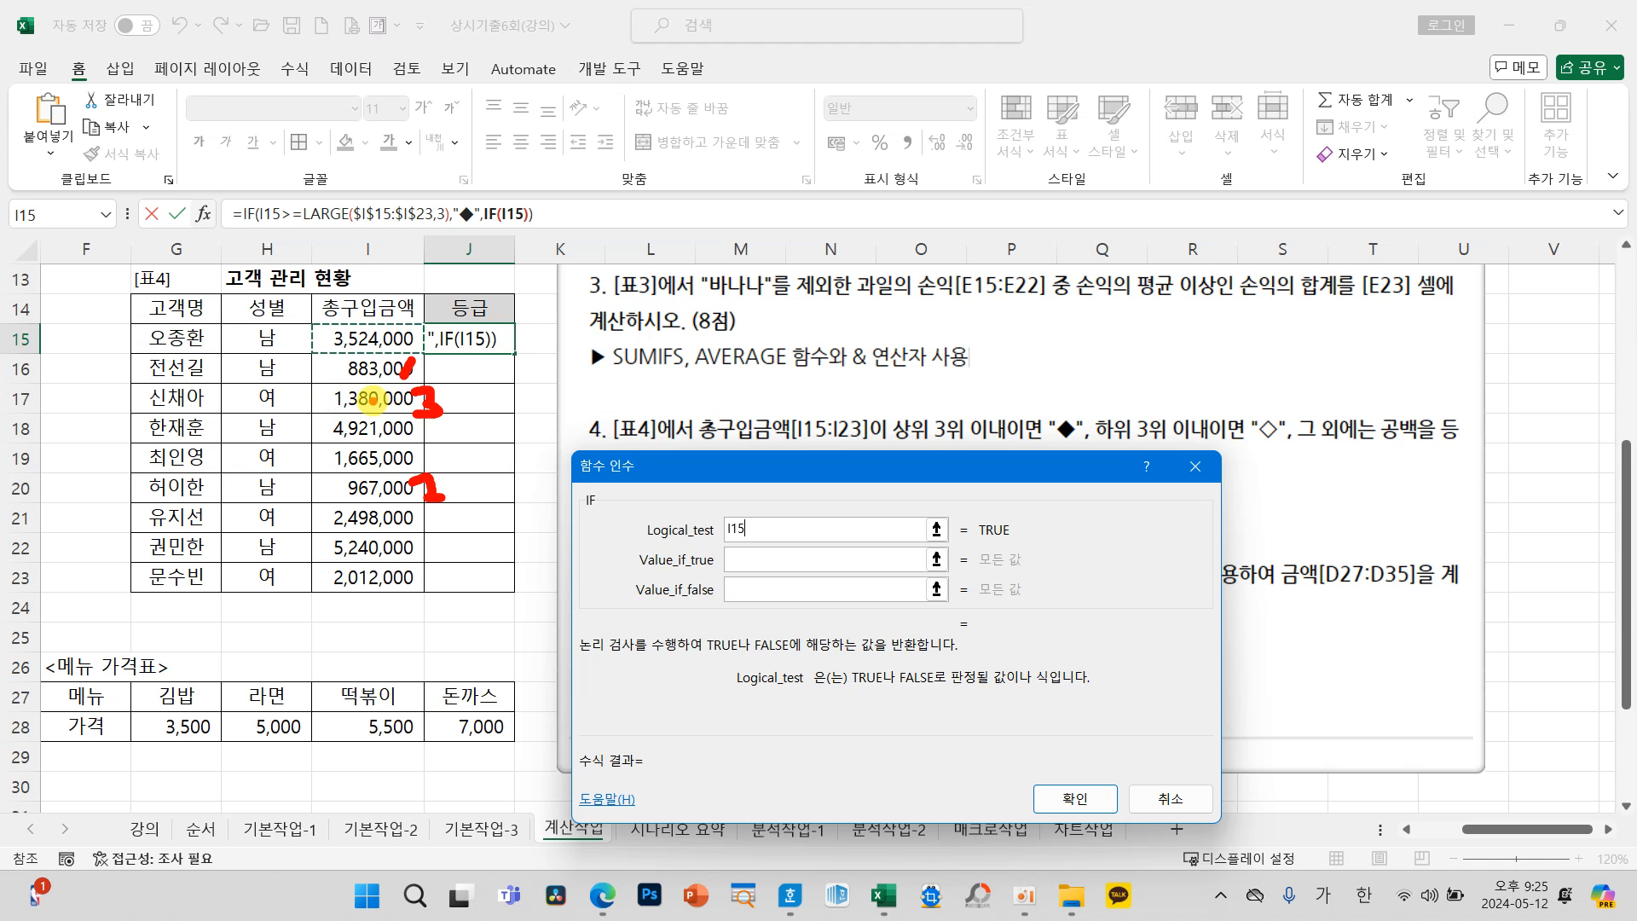
mouse_move(258, 388)
left_mouse_down()
mouse_move(226, 426)
mouse_move(248, 436)
mouse_move(305, 404)
mouse_move(305, 421)
left_mouse_up()
mouse_move(793, 517)
left_mouse_down()
mouse_move(743, 532)
mouse_move(834, 548)
left_mouse_up()
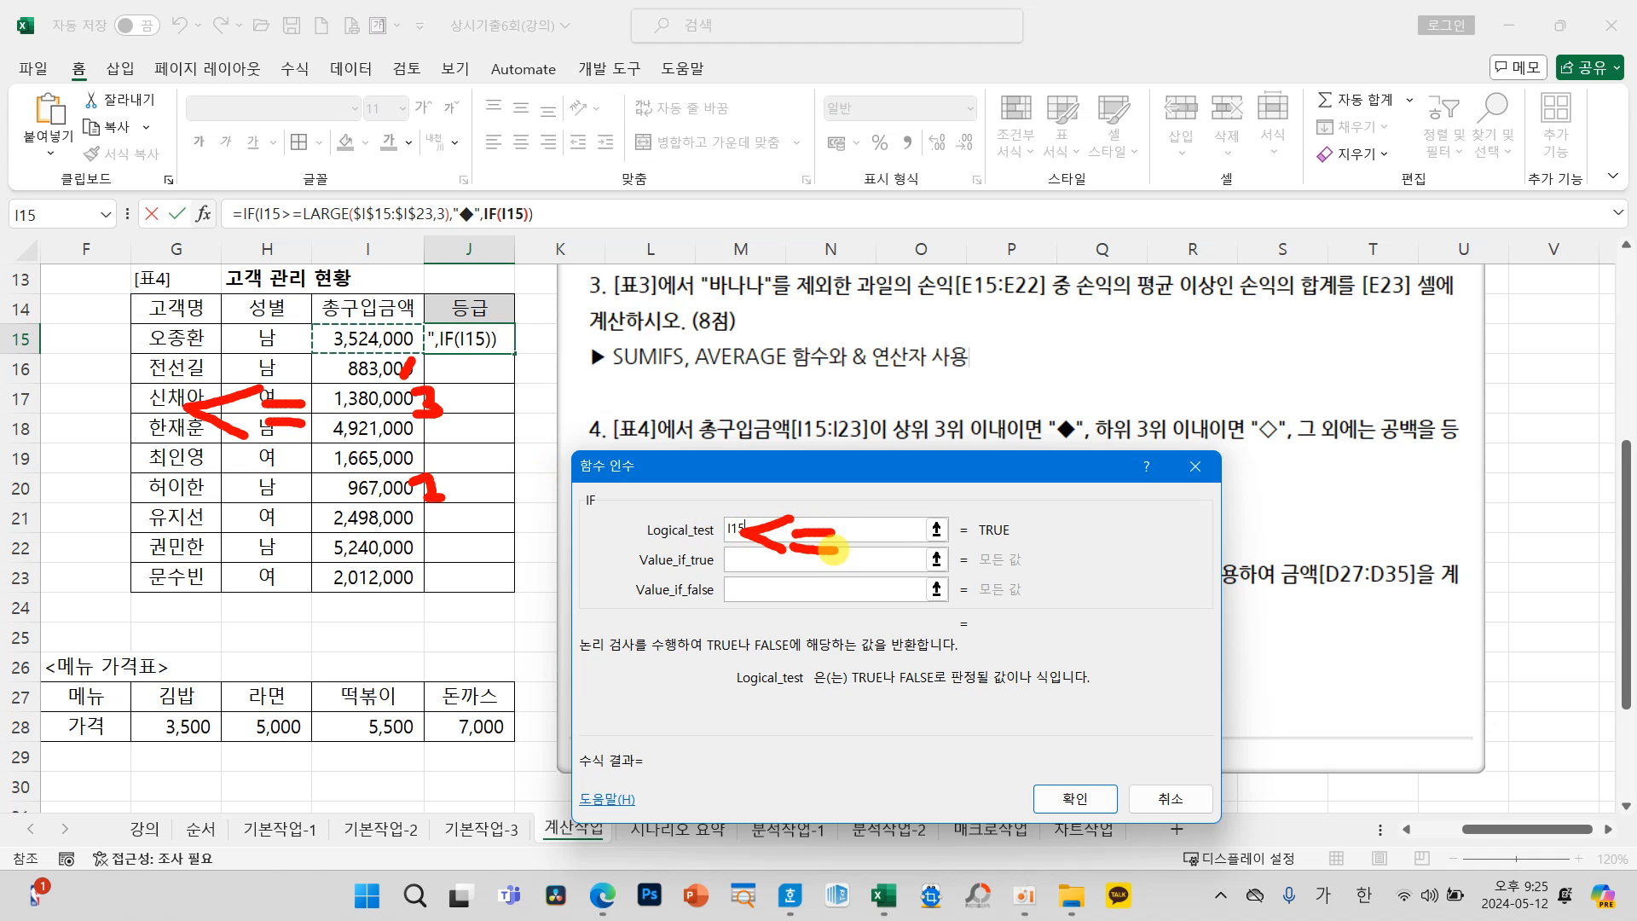
key("Escape")
type("<=ㄴ")
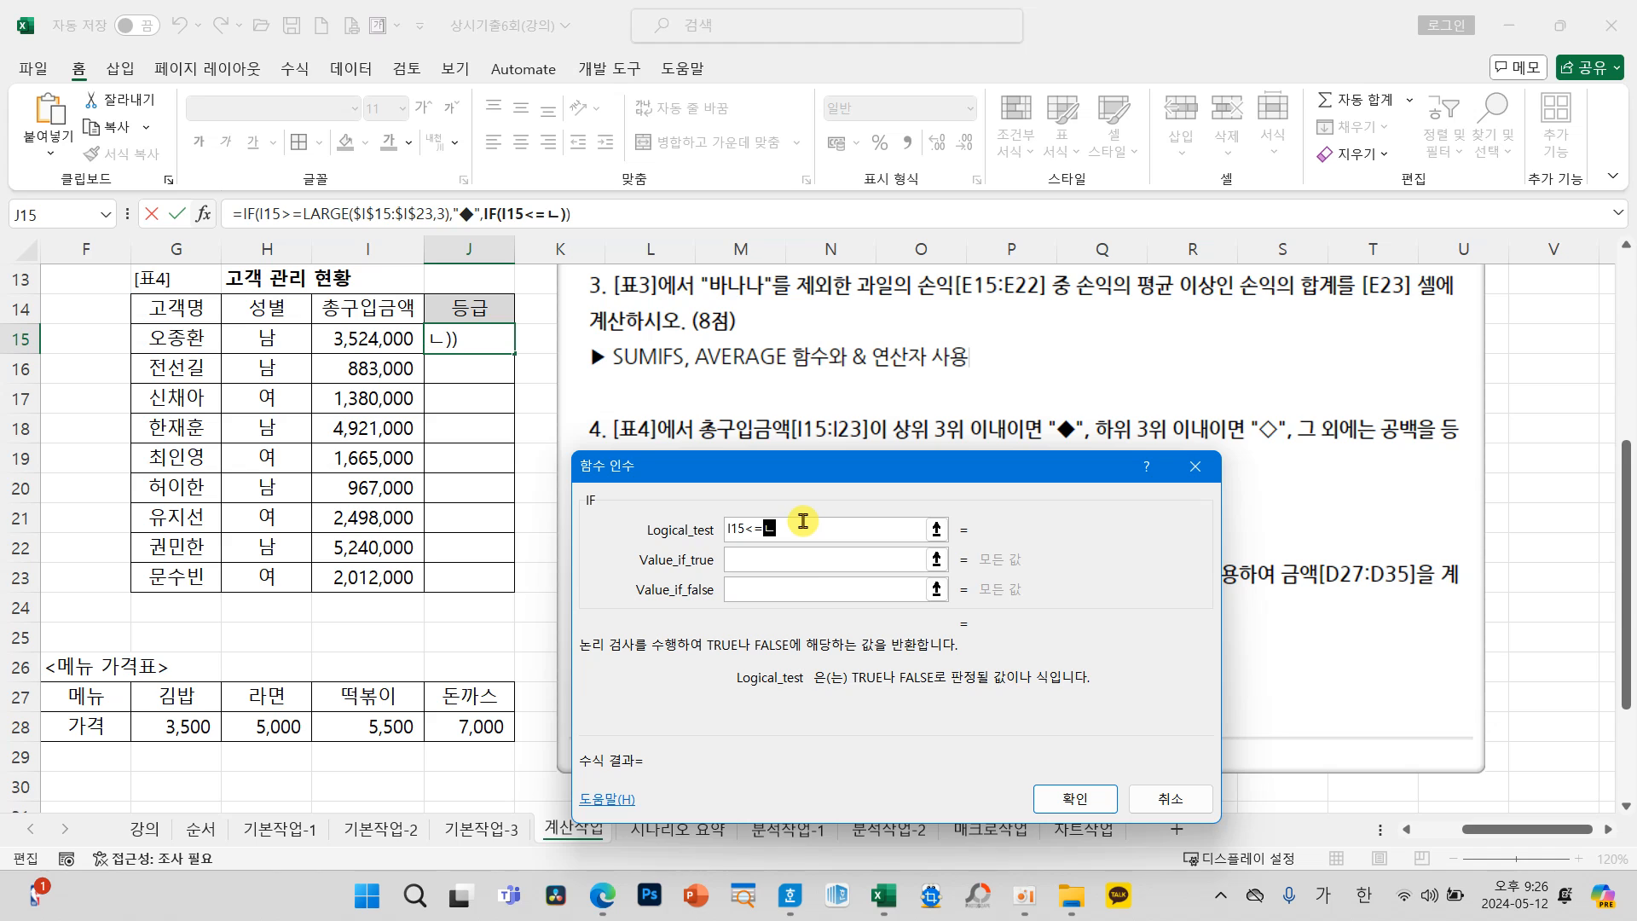
key("BackSpace")
type("SMALL(")
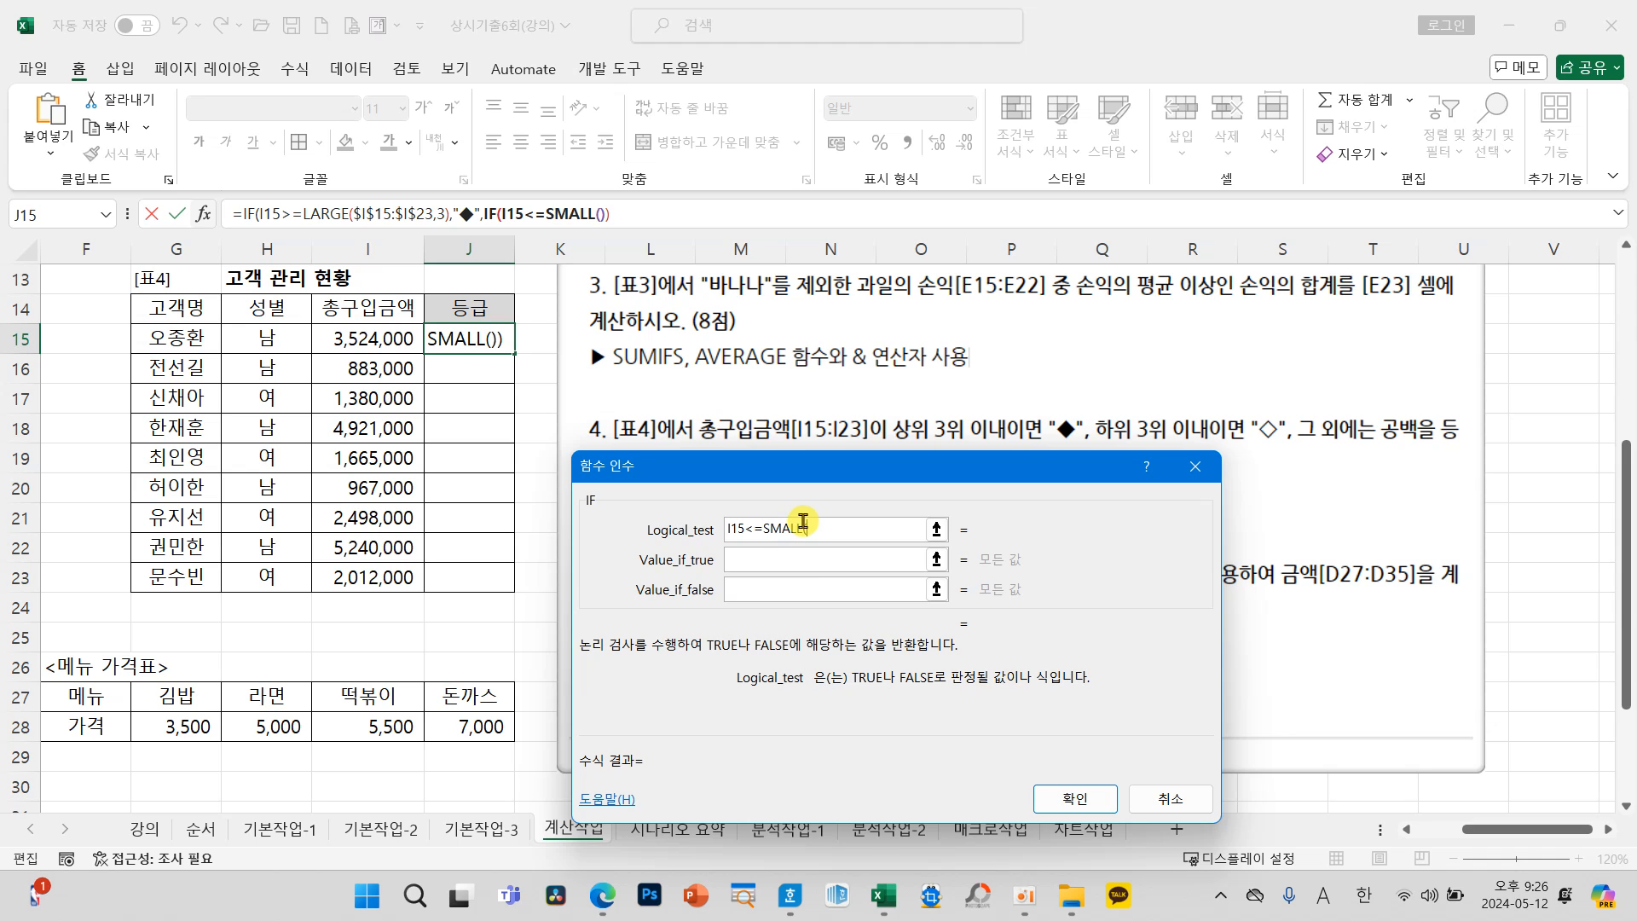
left_click_drag(377, 340, 373, 571)
key("F4")
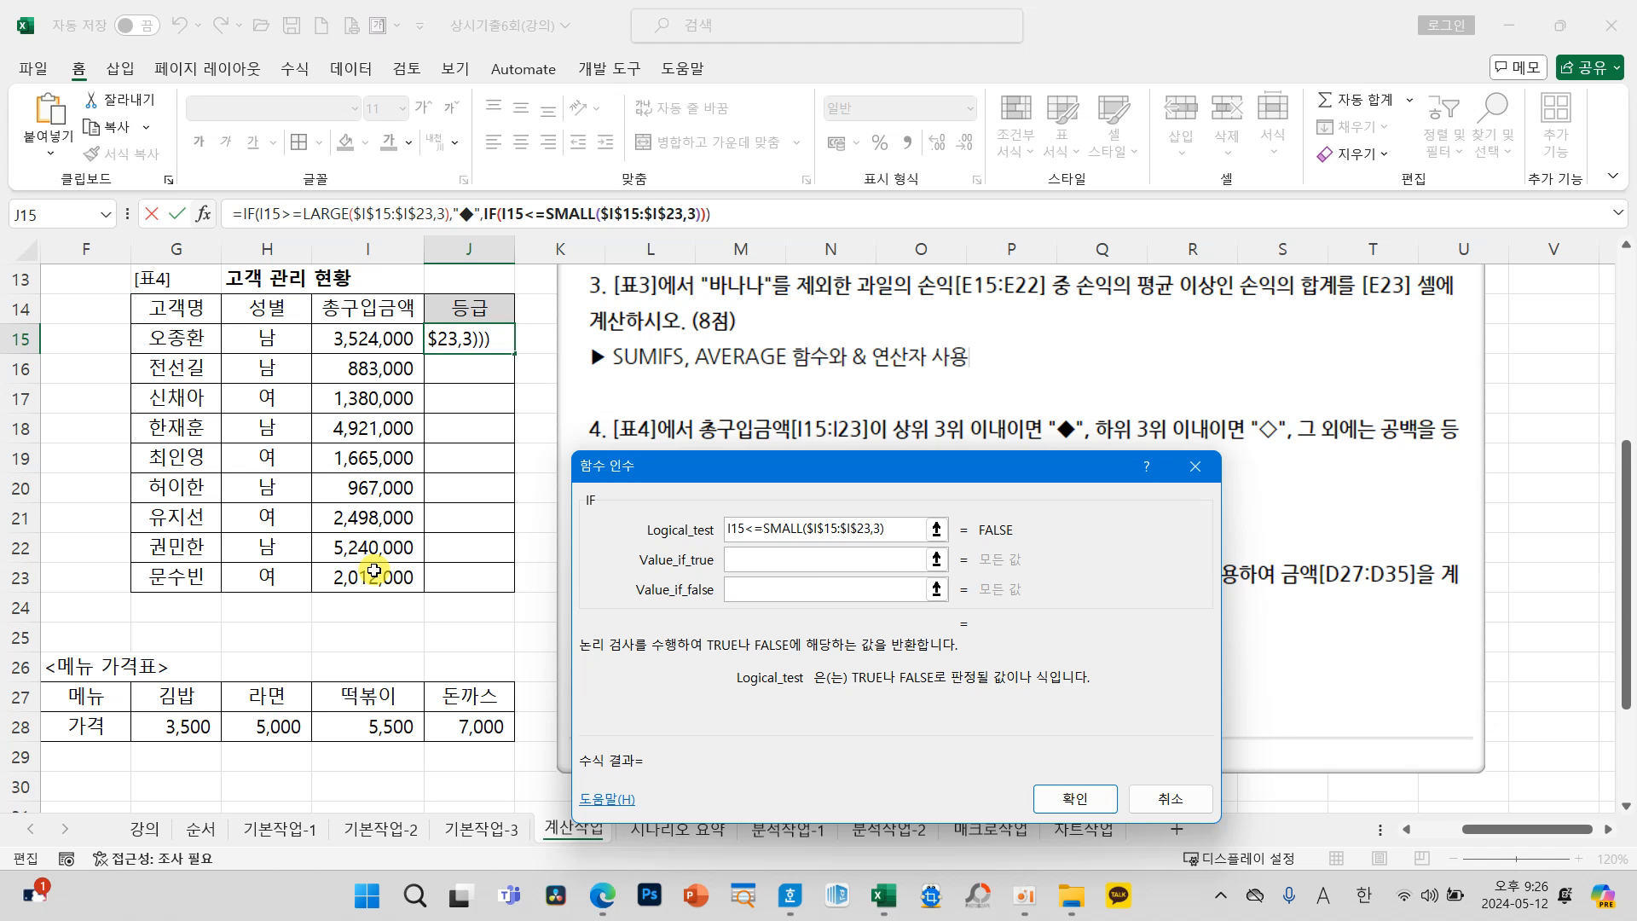
left_click(764, 567)
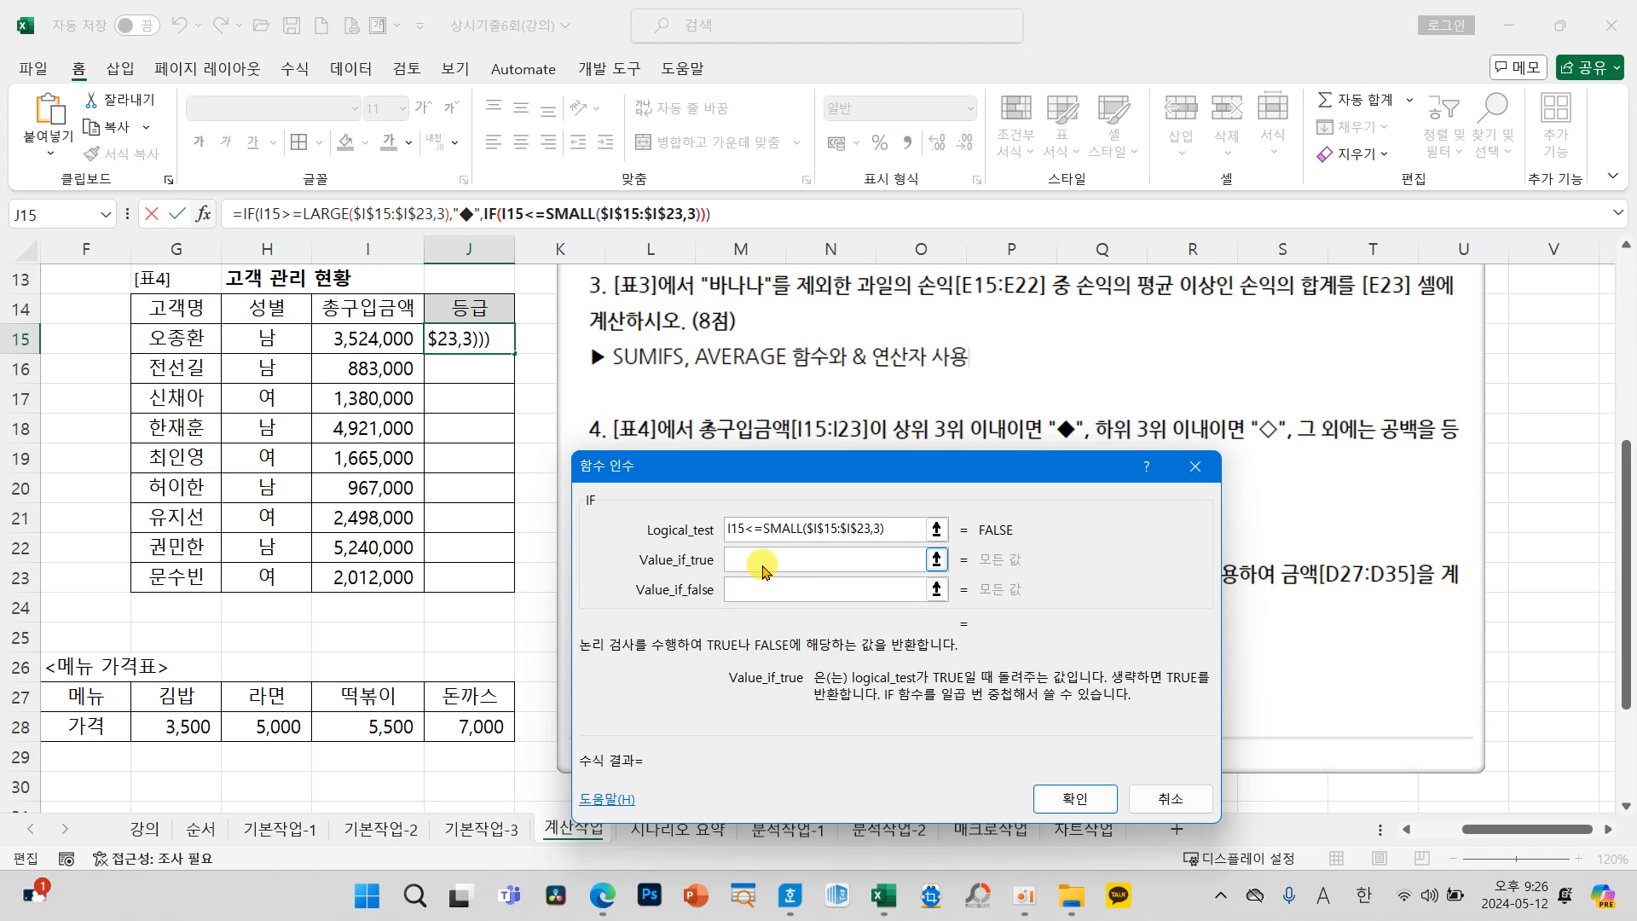
Step: Complete the J15 formula with the nested IF's Value_if_true as the hollow diamond "◇" and Value_if_false as an empty string ""
type("ㅁ")
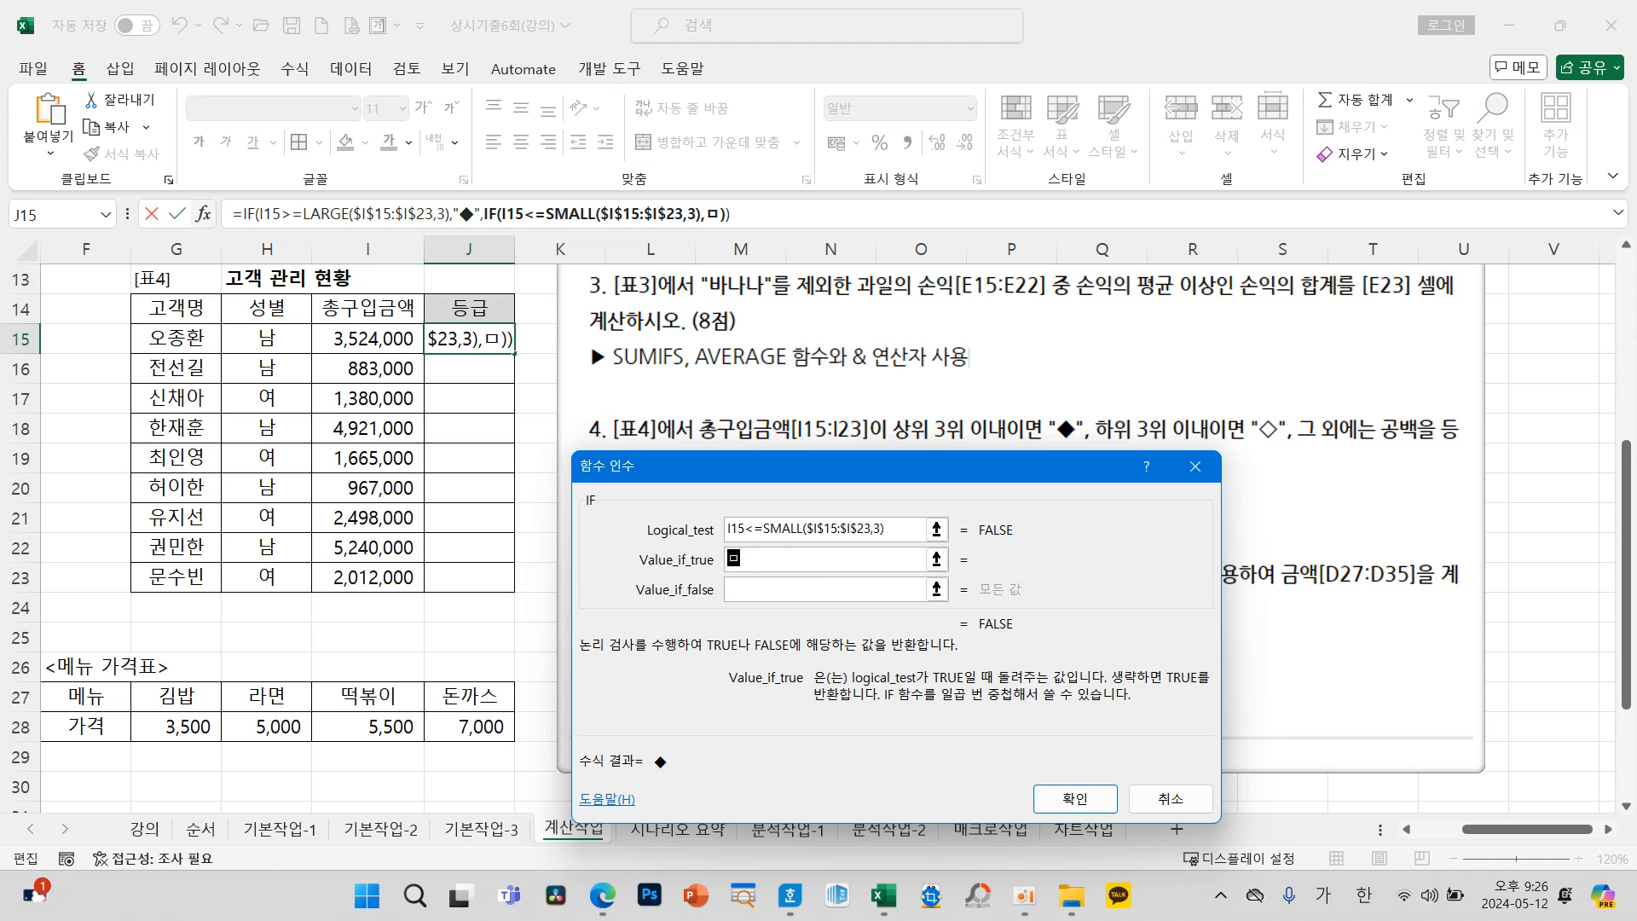
left_click(773, 588)
type("\"")
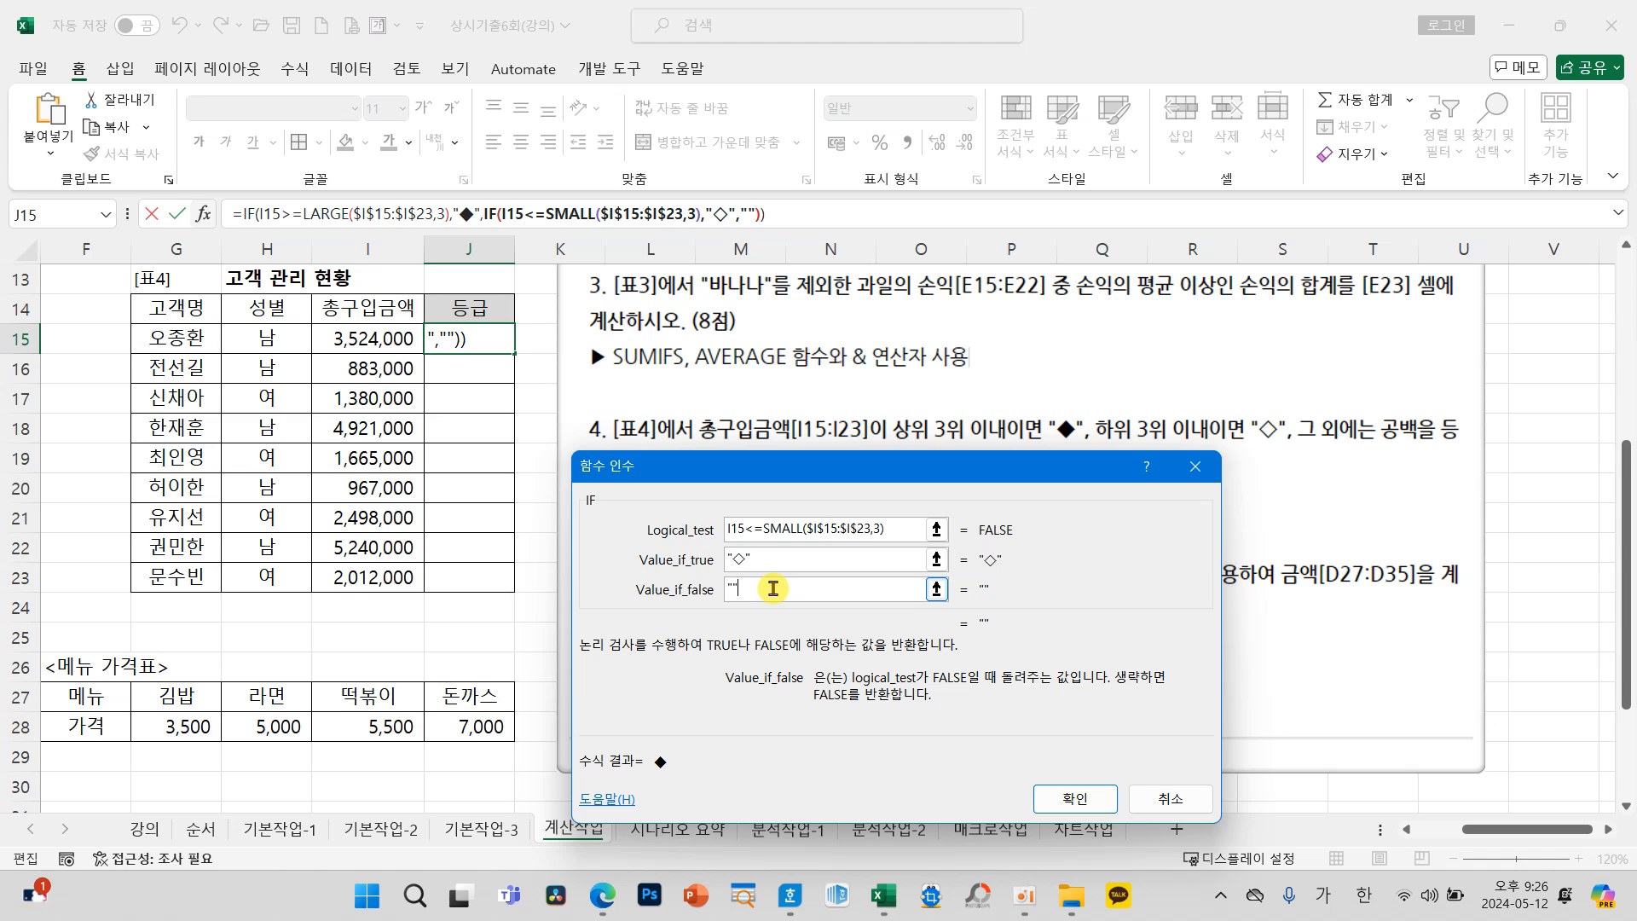
left_click(1074, 798)
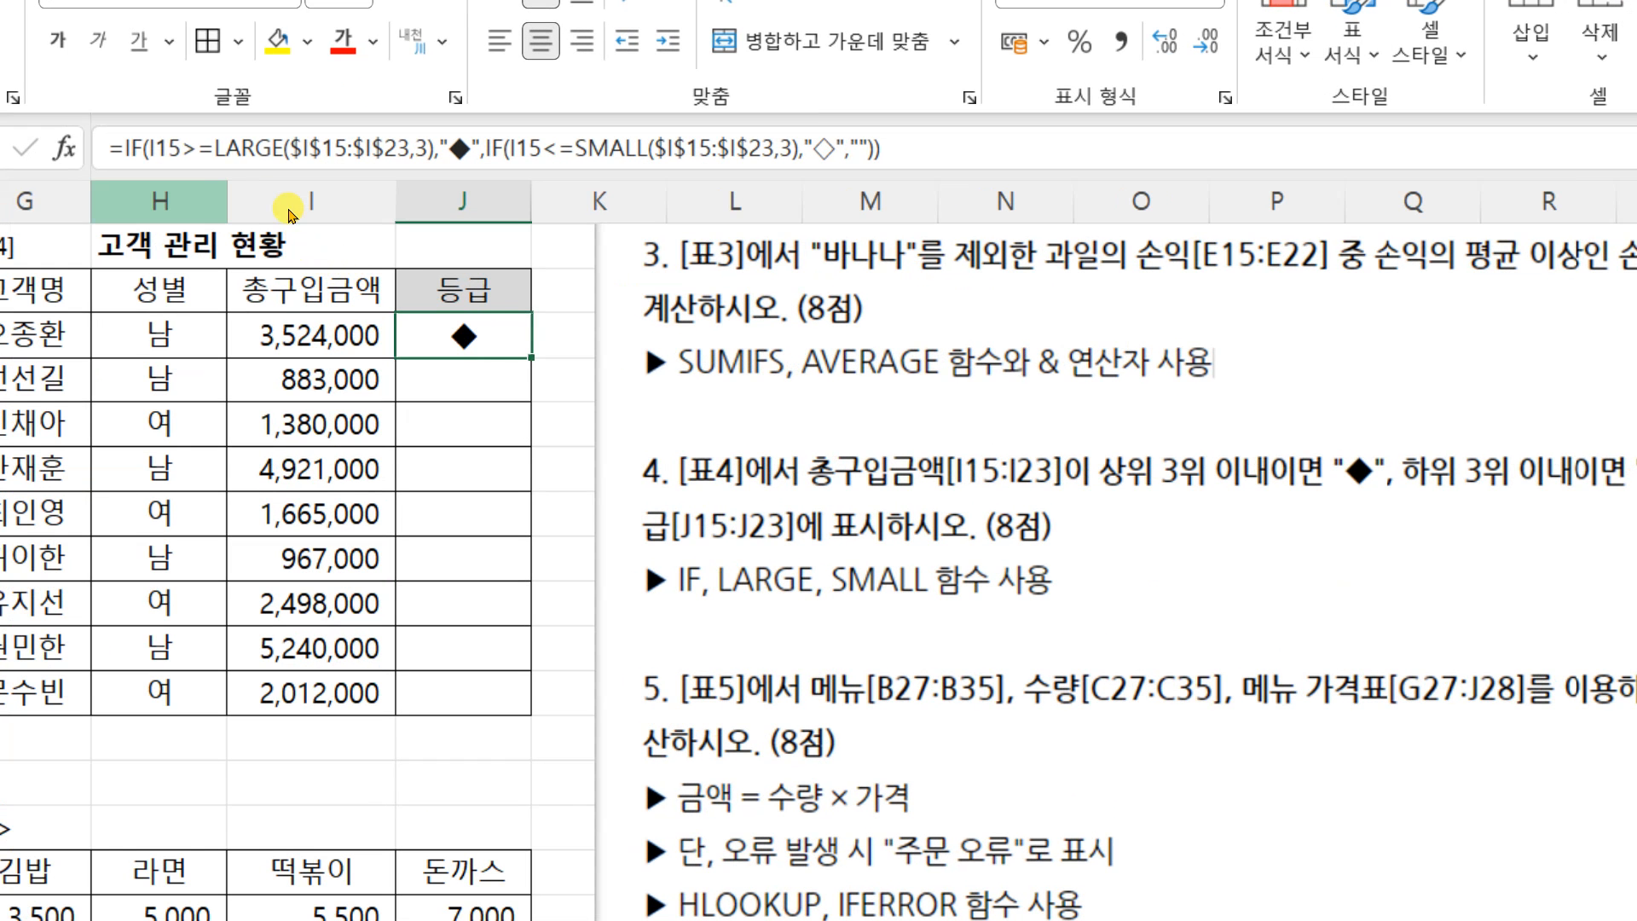
left_click_drag(175, 168, 436, 172)
mouse_move(308, 90)
left_mouse_down()
mouse_move(327, 136)
mouse_move(370, 68)
left_mouse_up()
left_click_drag(513, 171, 795, 168)
left_click_drag(549, 151, 550, 151)
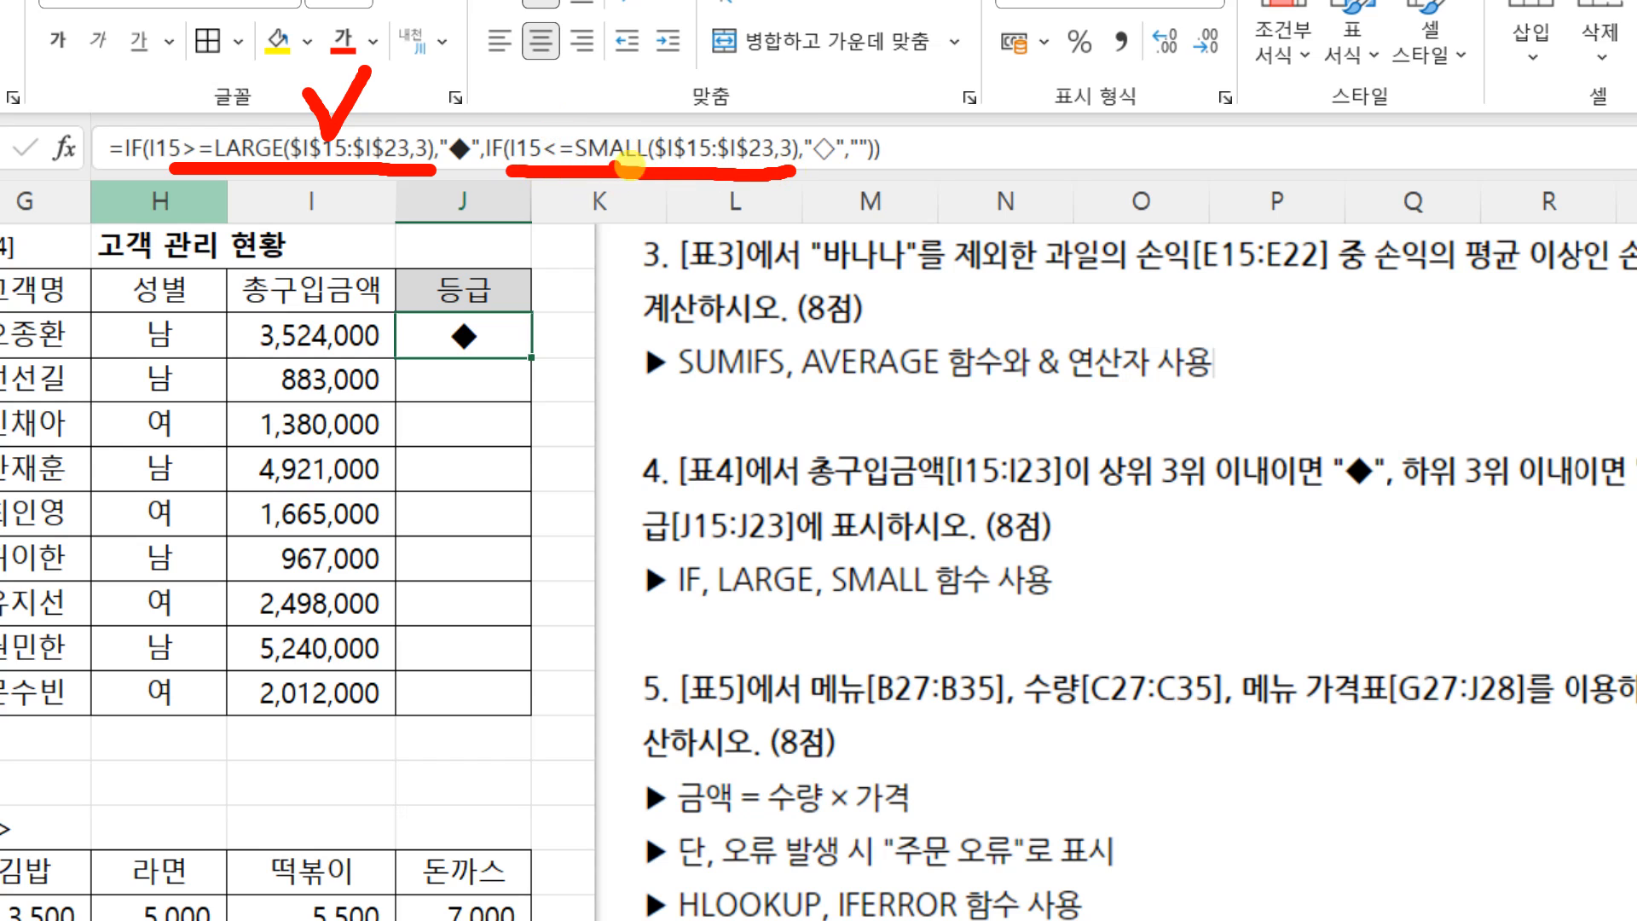
left_click_drag(670, 86, 765, 49)
left_click_drag(733, 160, 733, 160)
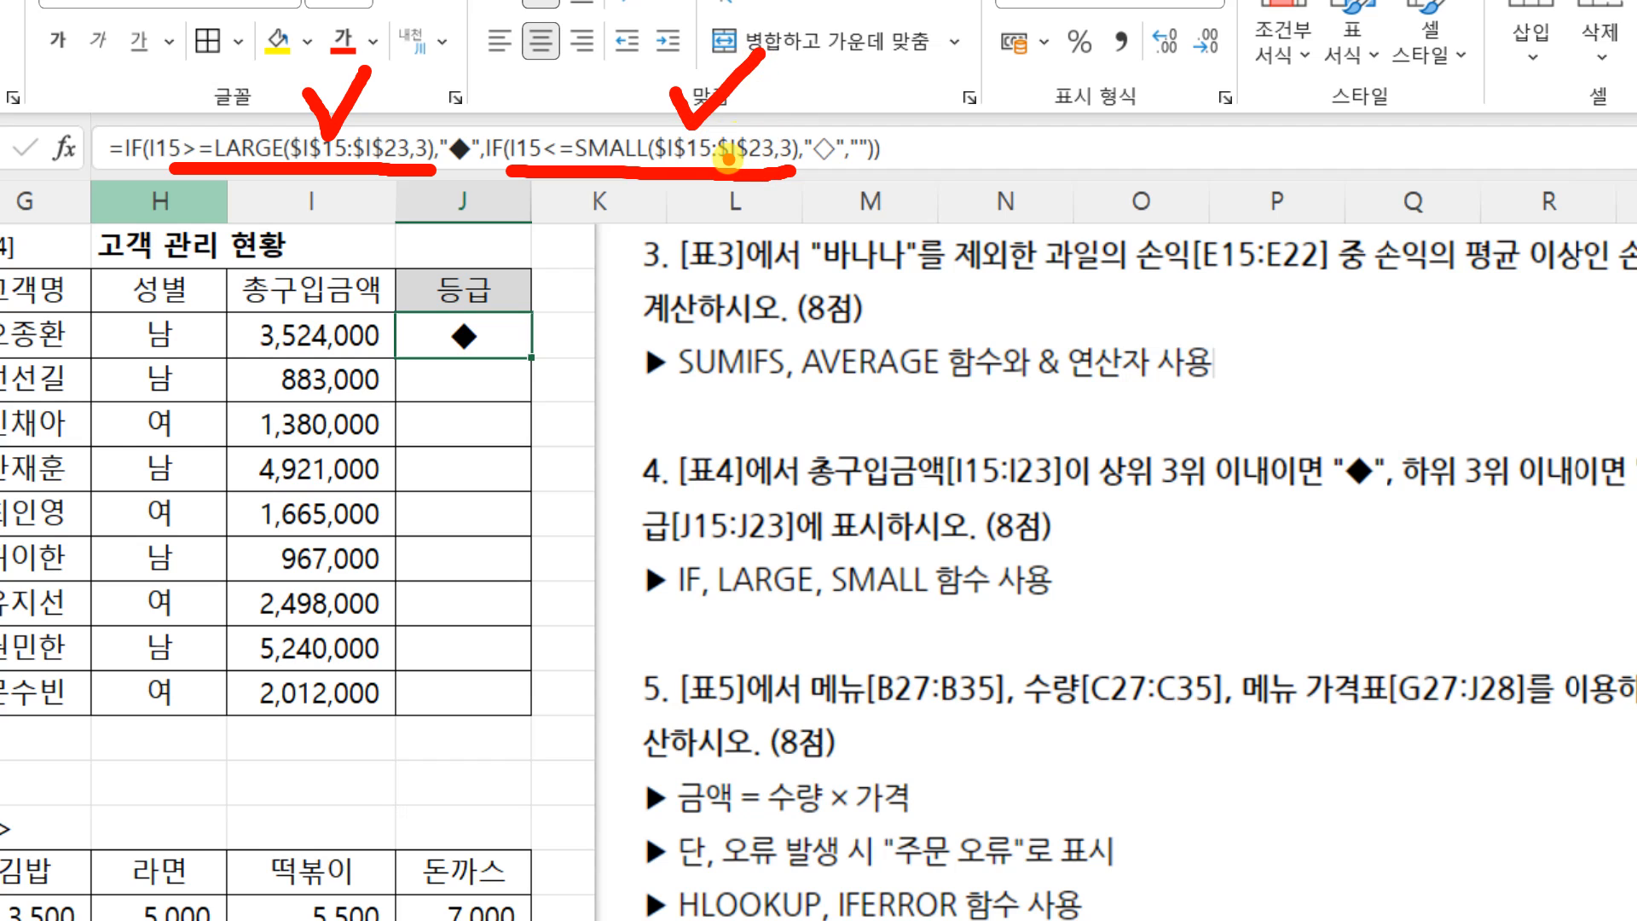
key("Escape")
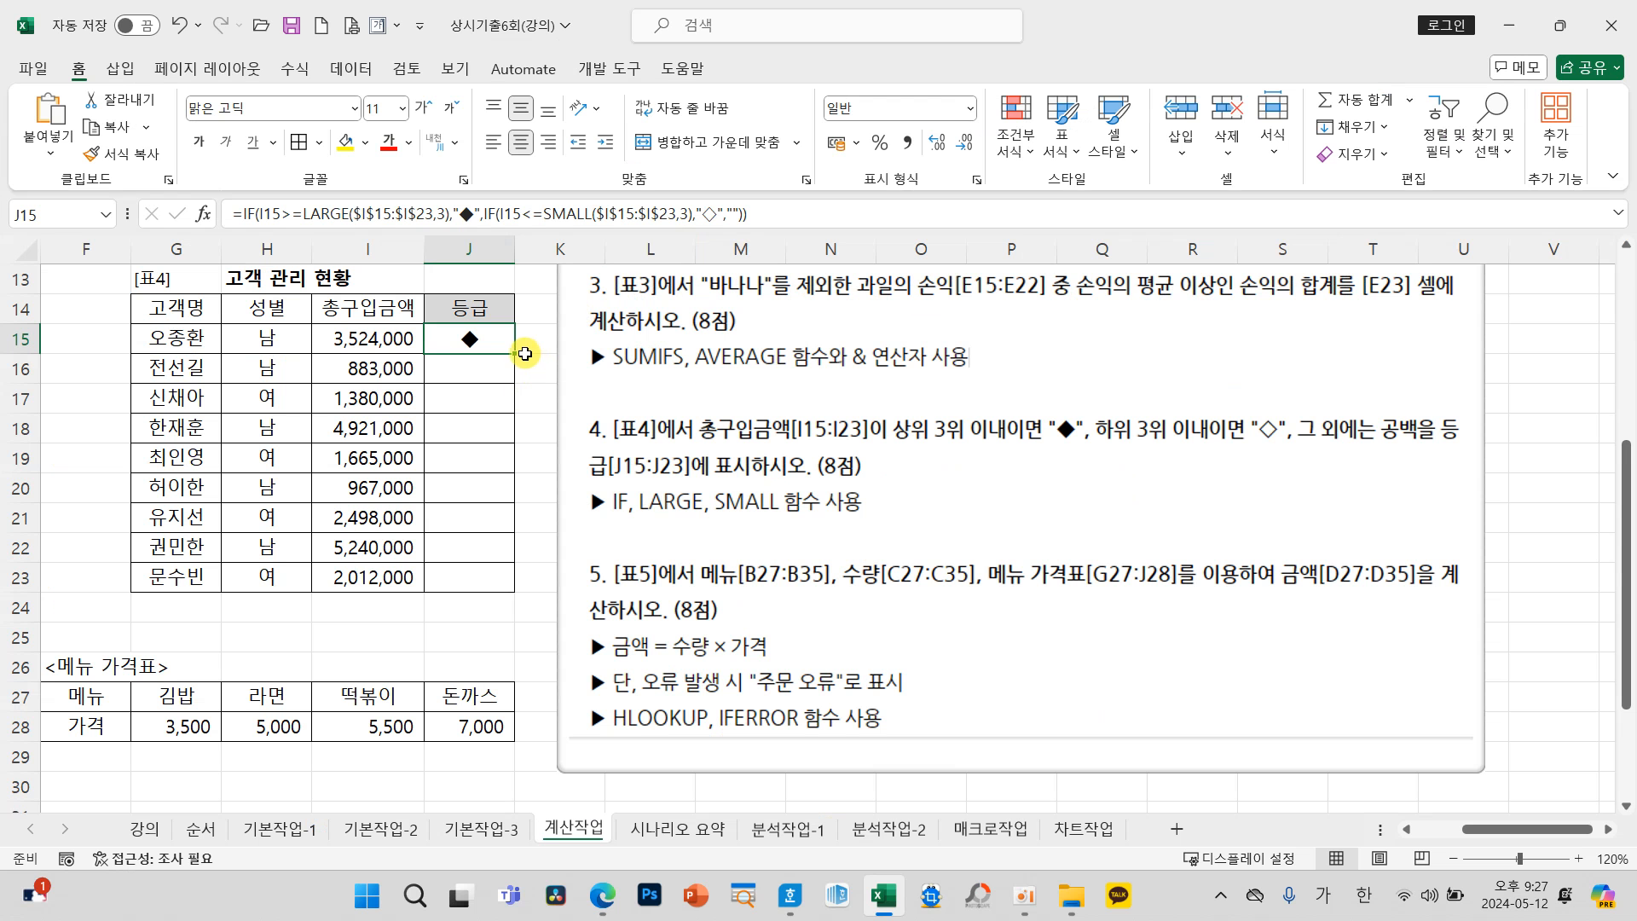
Step: Fill the J15 grade formula down through J23 in the 등급 column of 표4
left_click_drag(609, 369, 608, 699)
left_click_drag(515, 571, 513, 593)
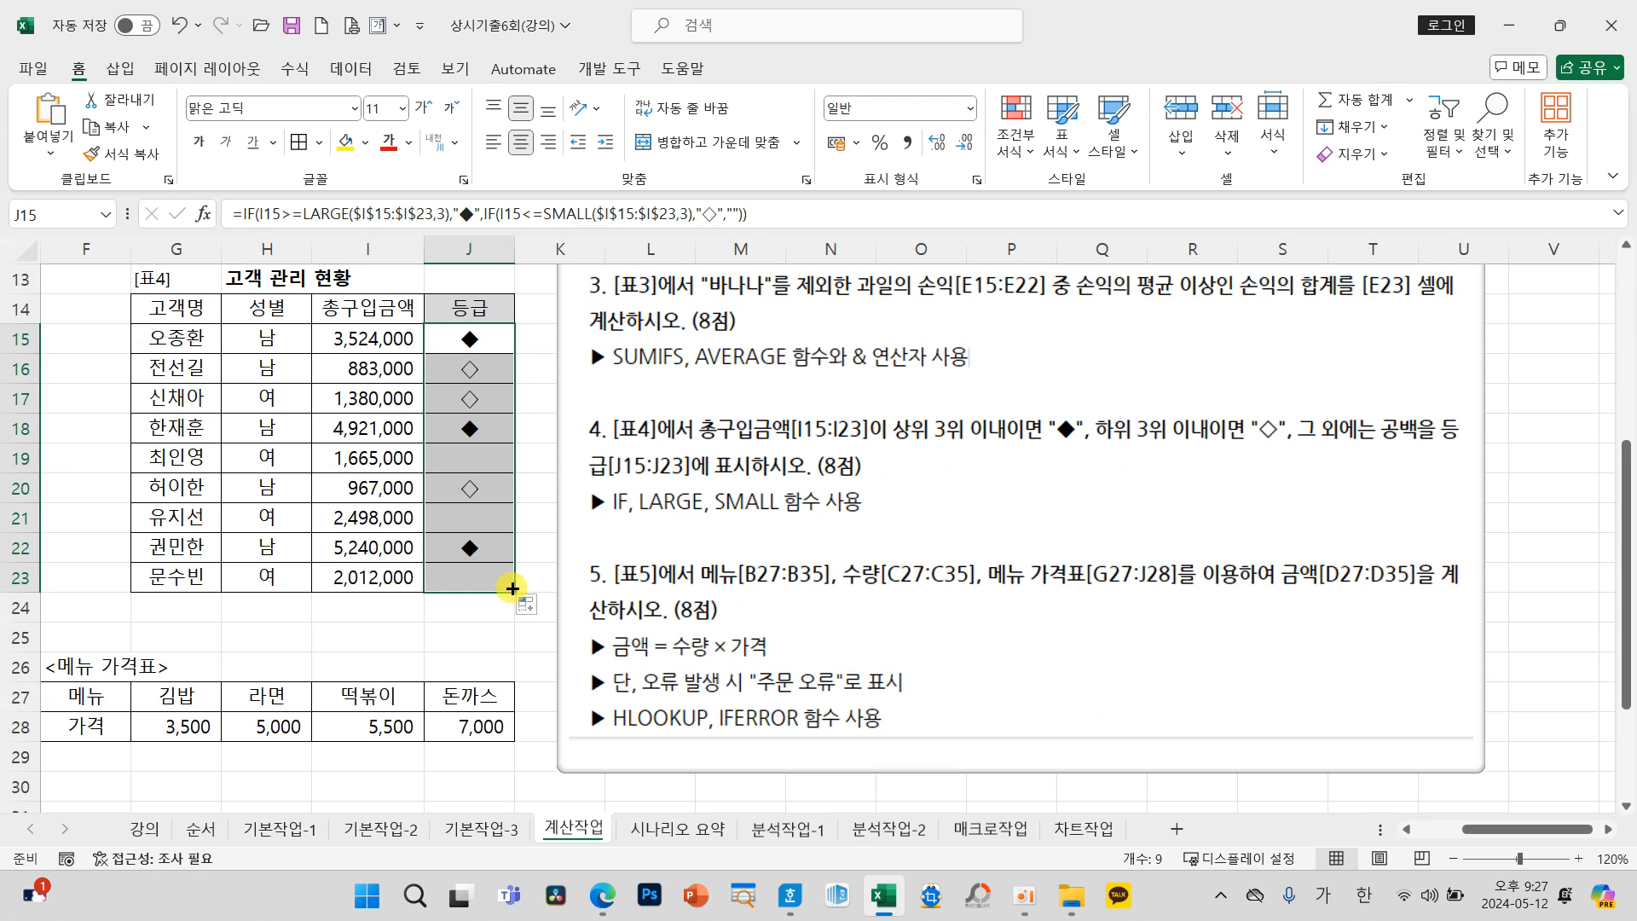
left_click(388, 488)
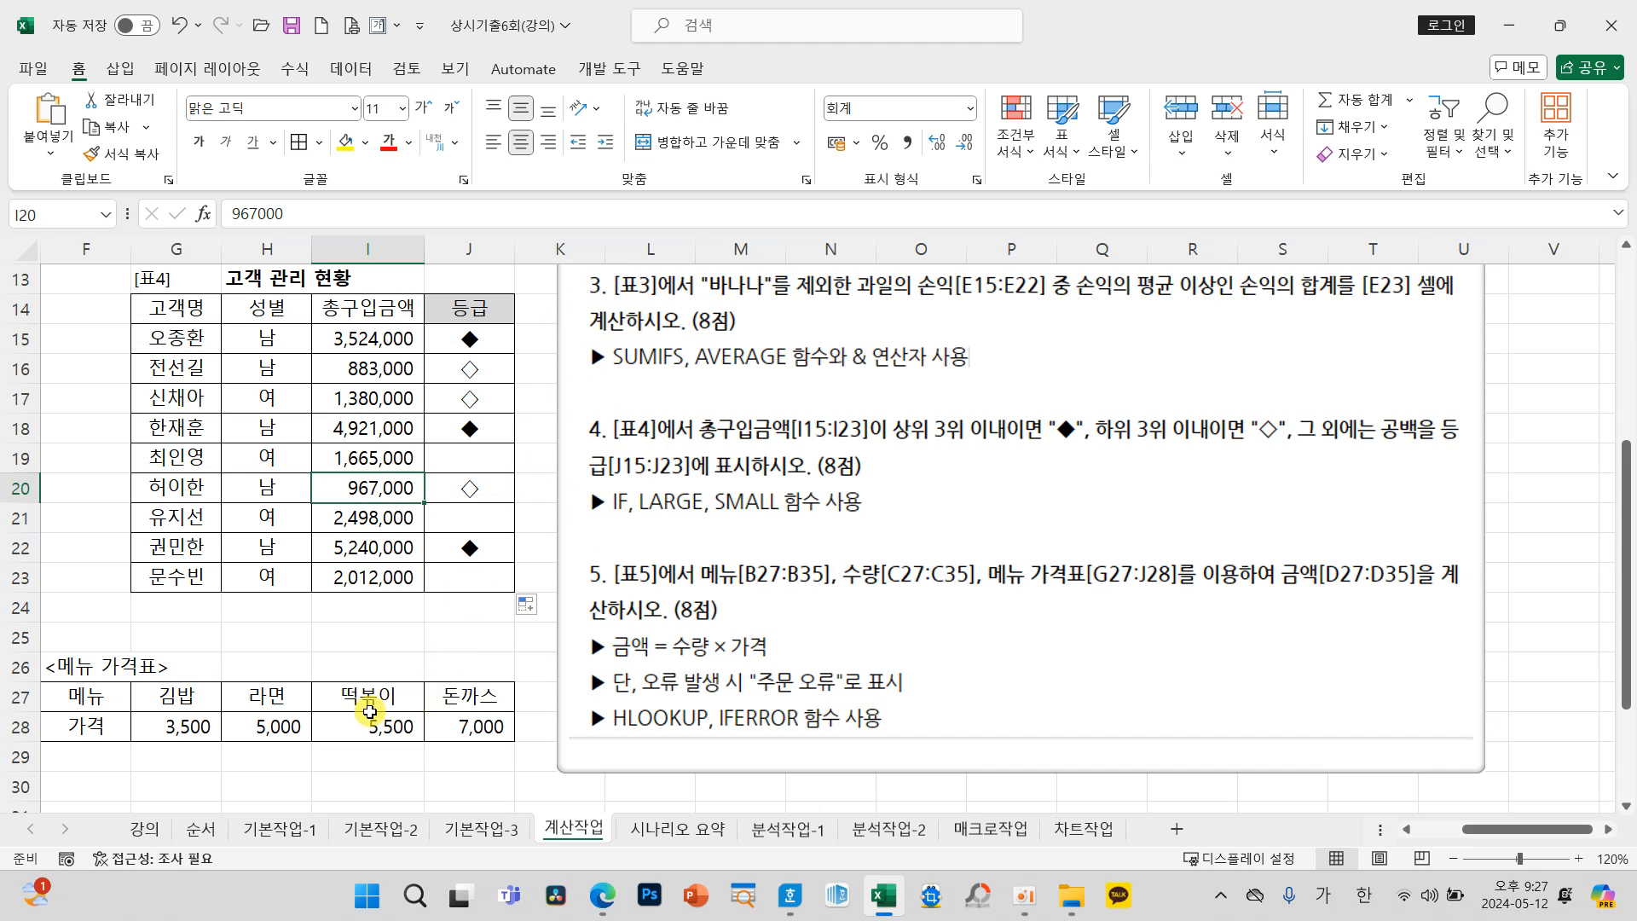
Step: Reposition the question picture beside 표5 so that question 5 can be read next to the 분식 주문 현황 table
left_click_drag(1467, 829, 1420, 829)
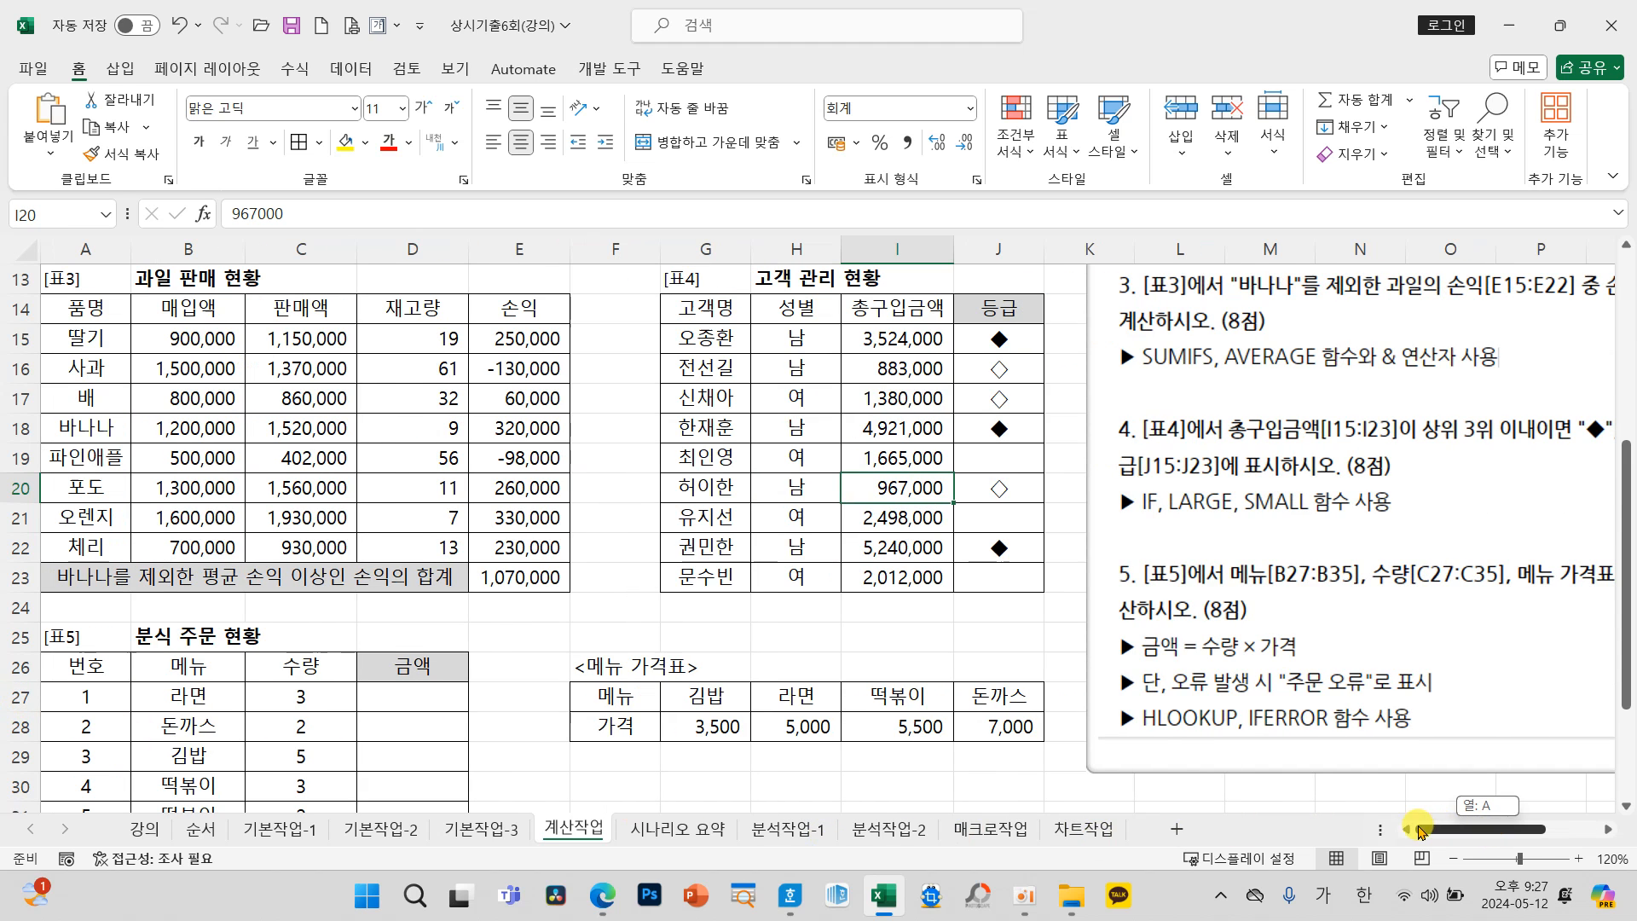
left_click_drag(1318, 693, 1055, 578)
scroll(751, 686, "down", 2)
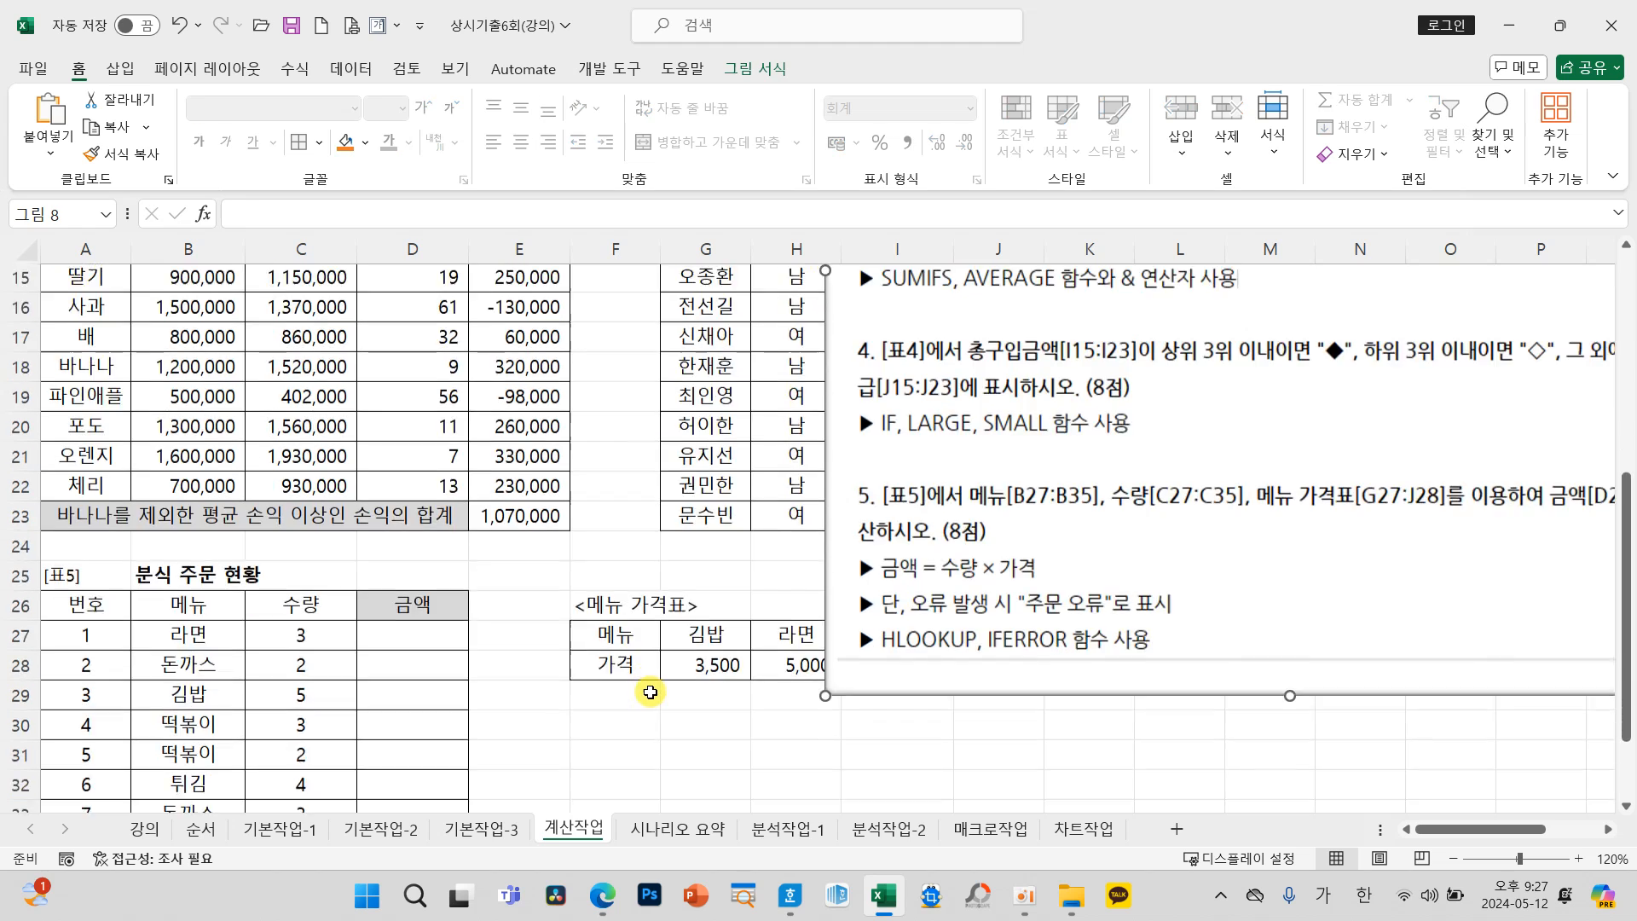
scroll(645, 691, "down", 1)
left_click_drag(910, 453, 786, 636)
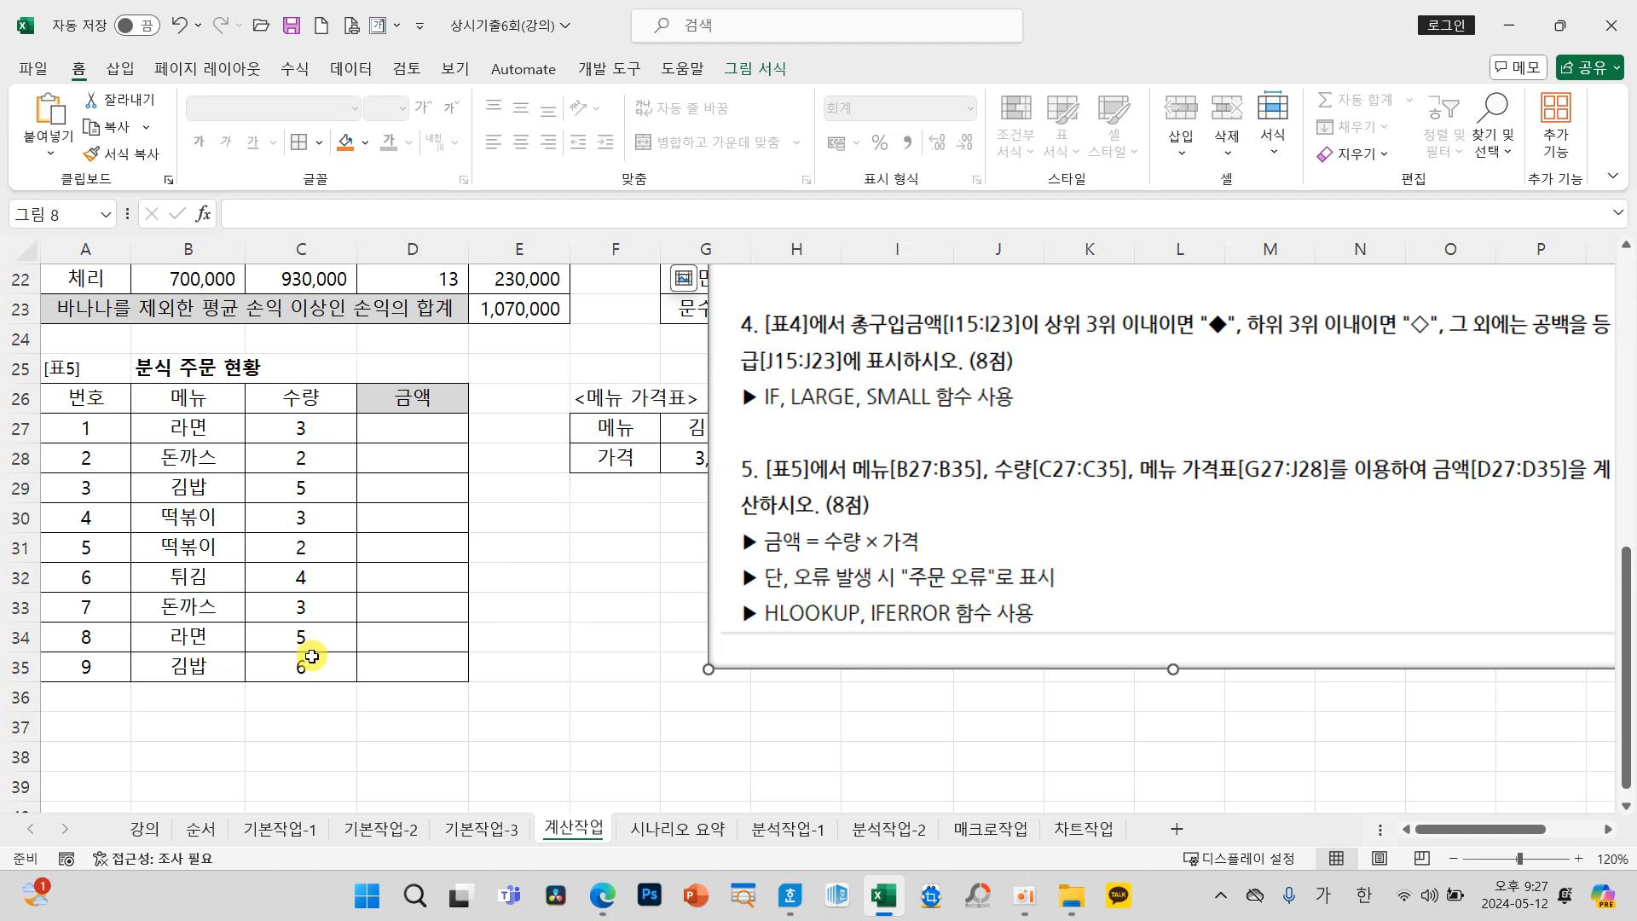
left_click_drag(808, 542, 1023, 527)
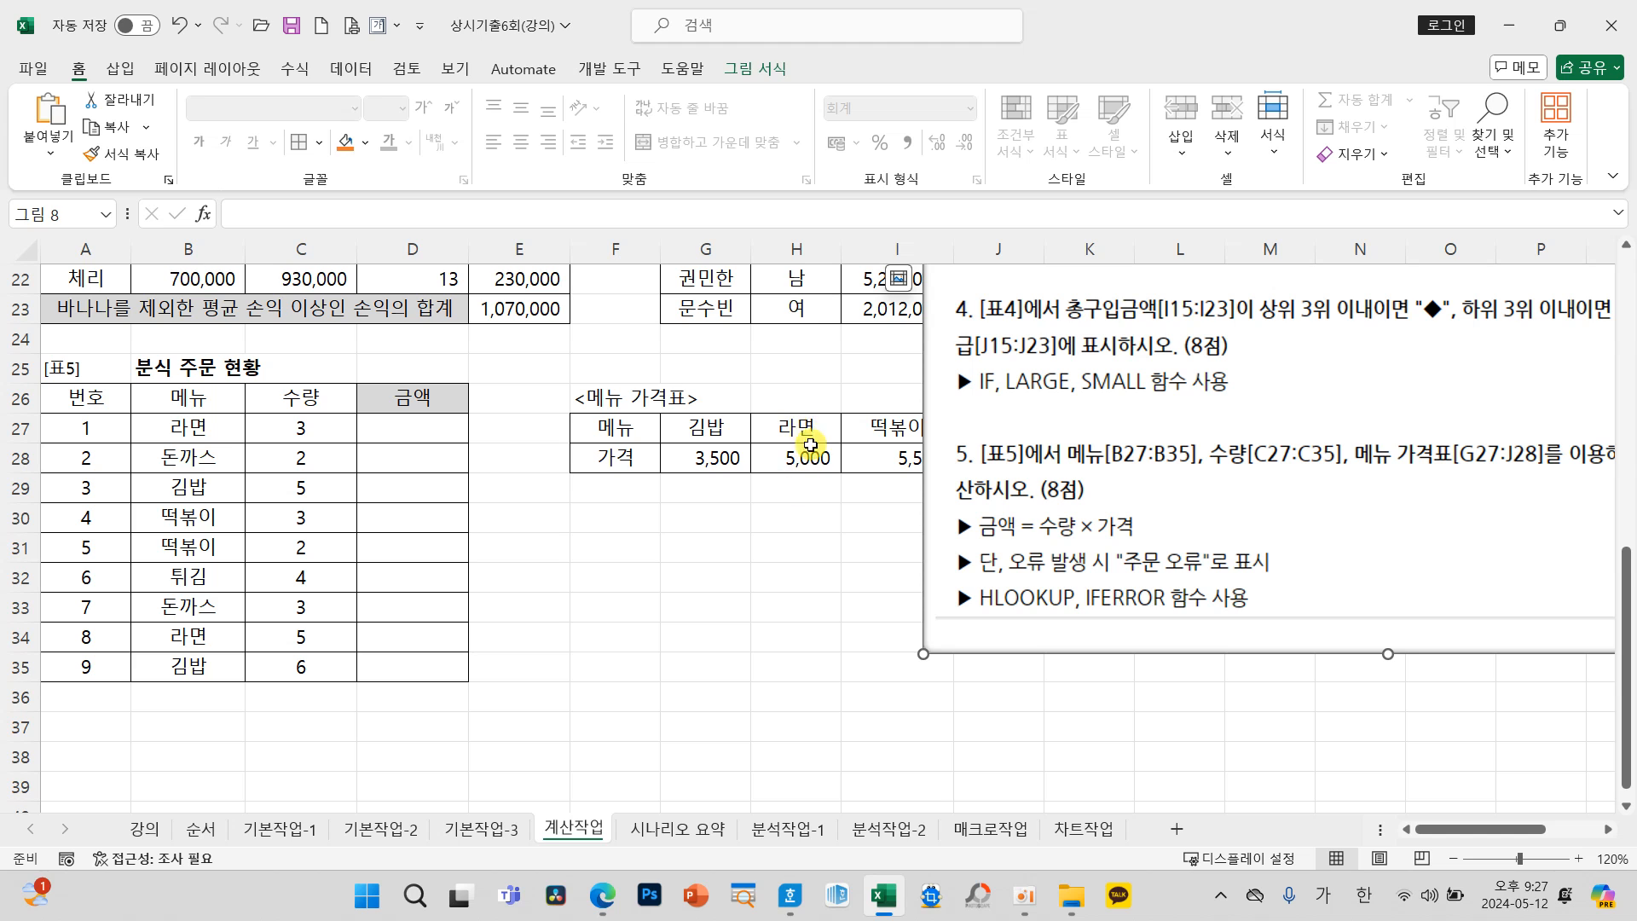
left_click_drag(1083, 527, 1008, 560)
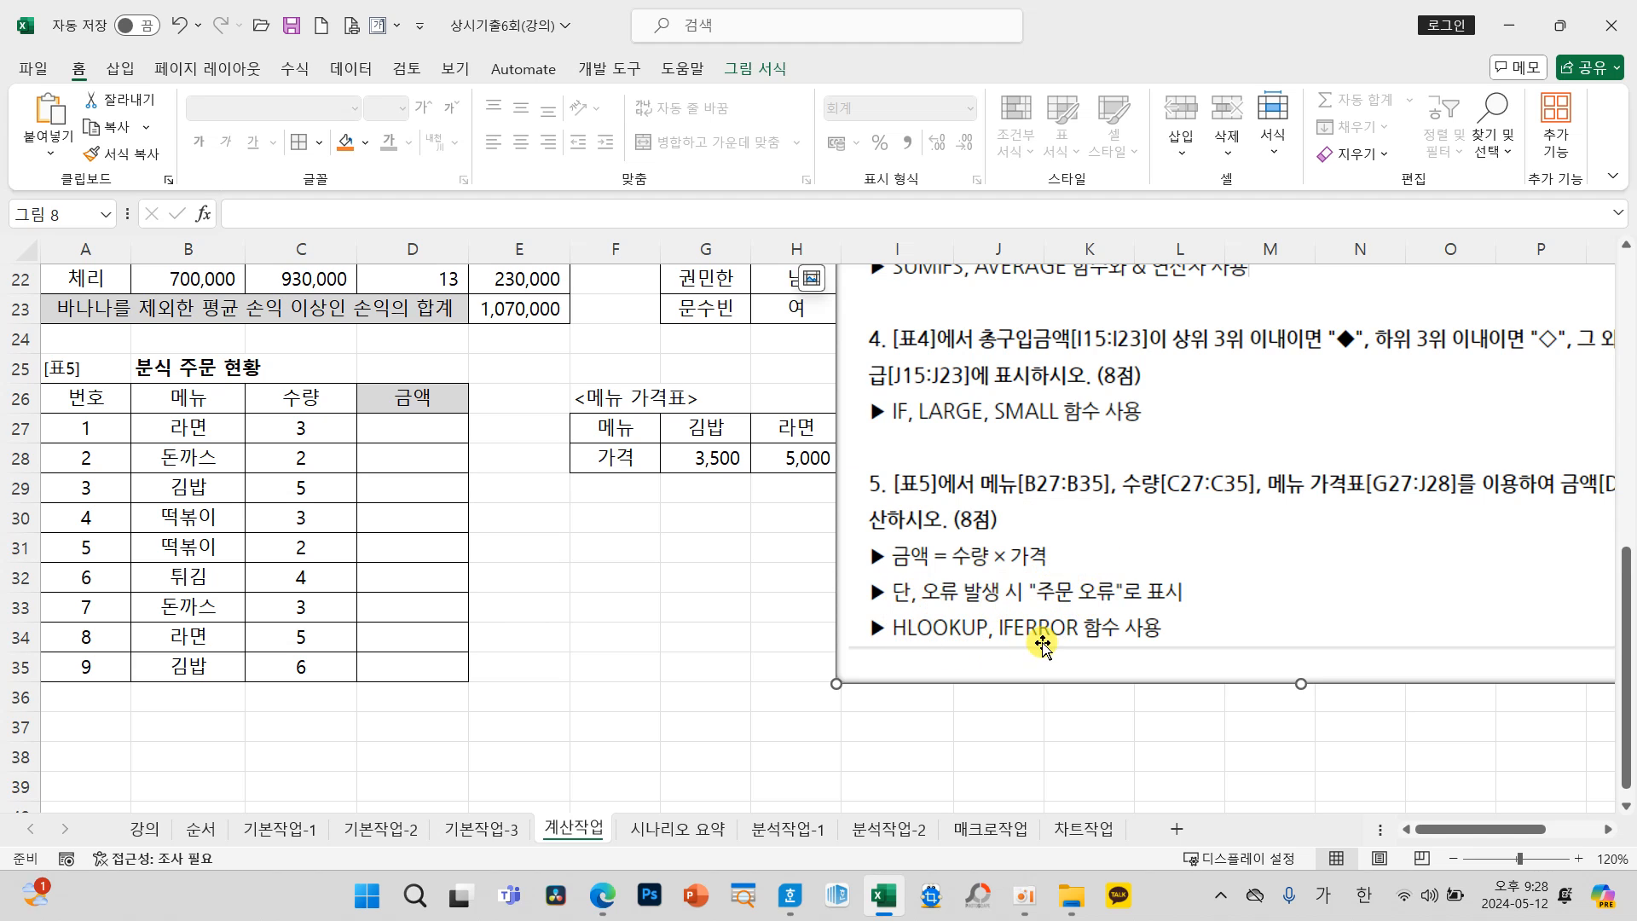
Step: Insert an IFERROR function in D27 of 표5 with "주문 오류" as its Value_if_error
left_click(444, 429)
left_click(203, 214)
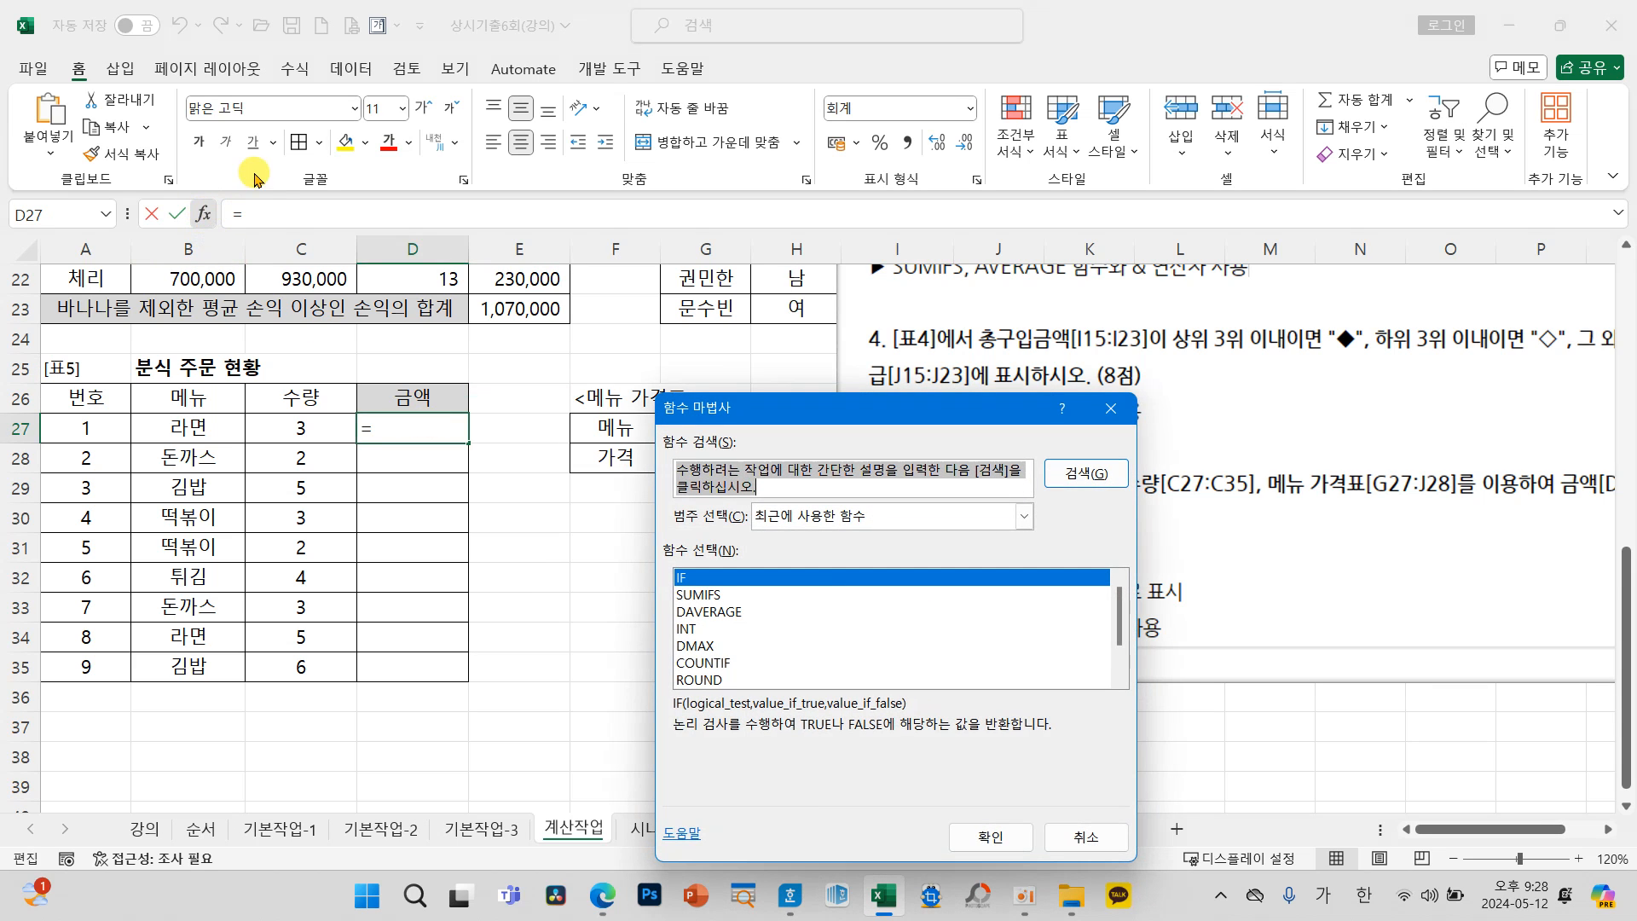
type("IFE")
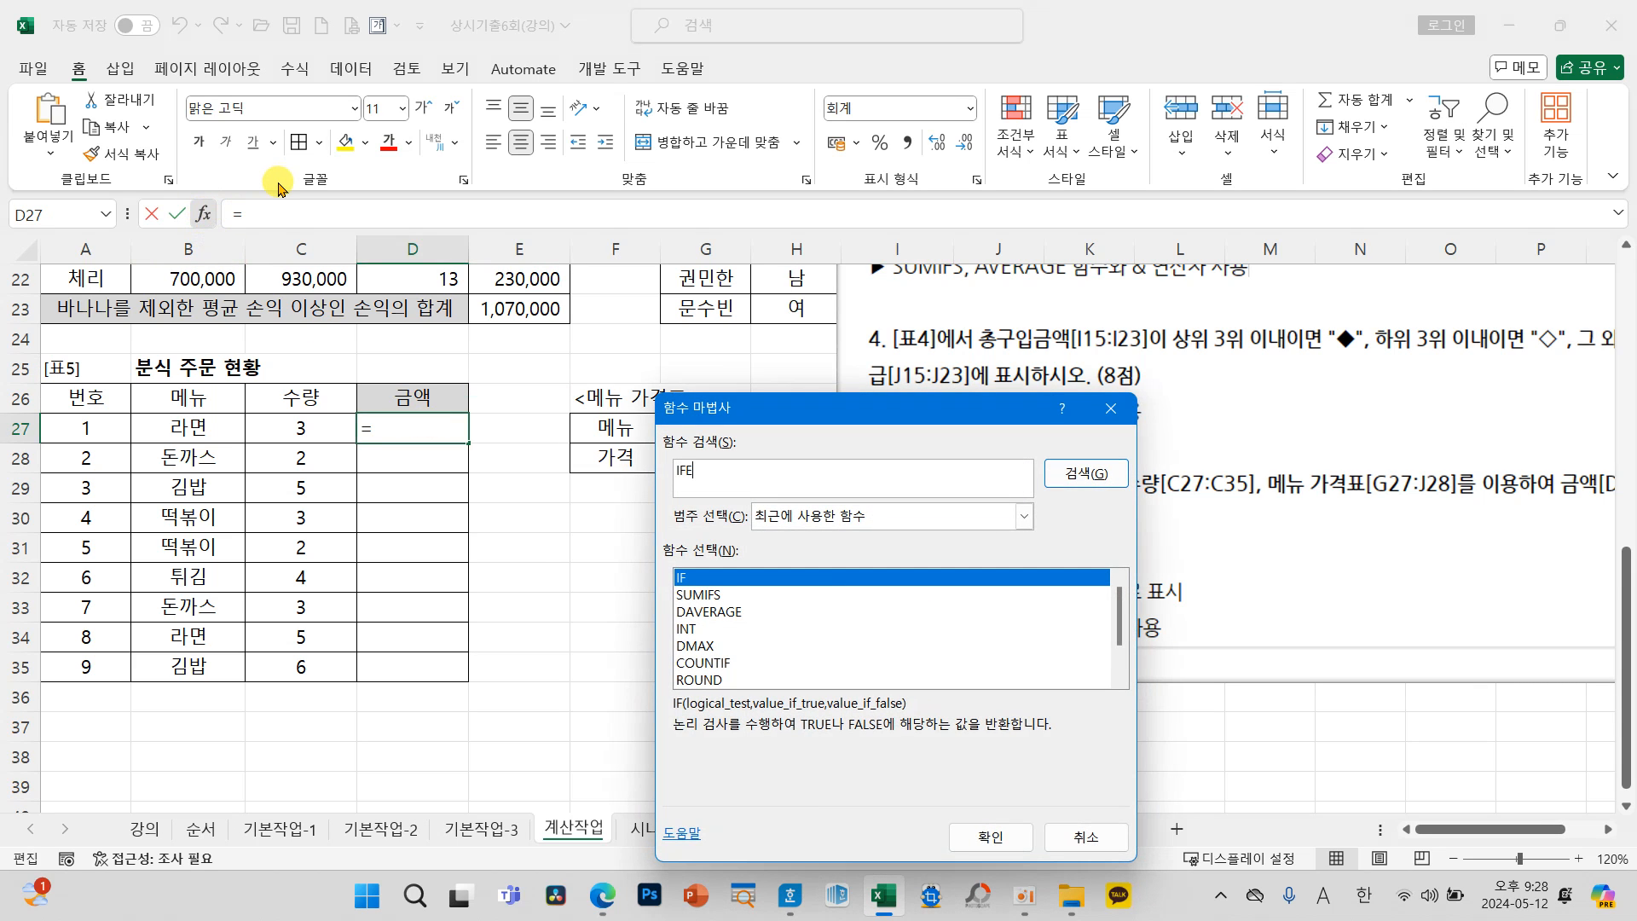
key("Return")
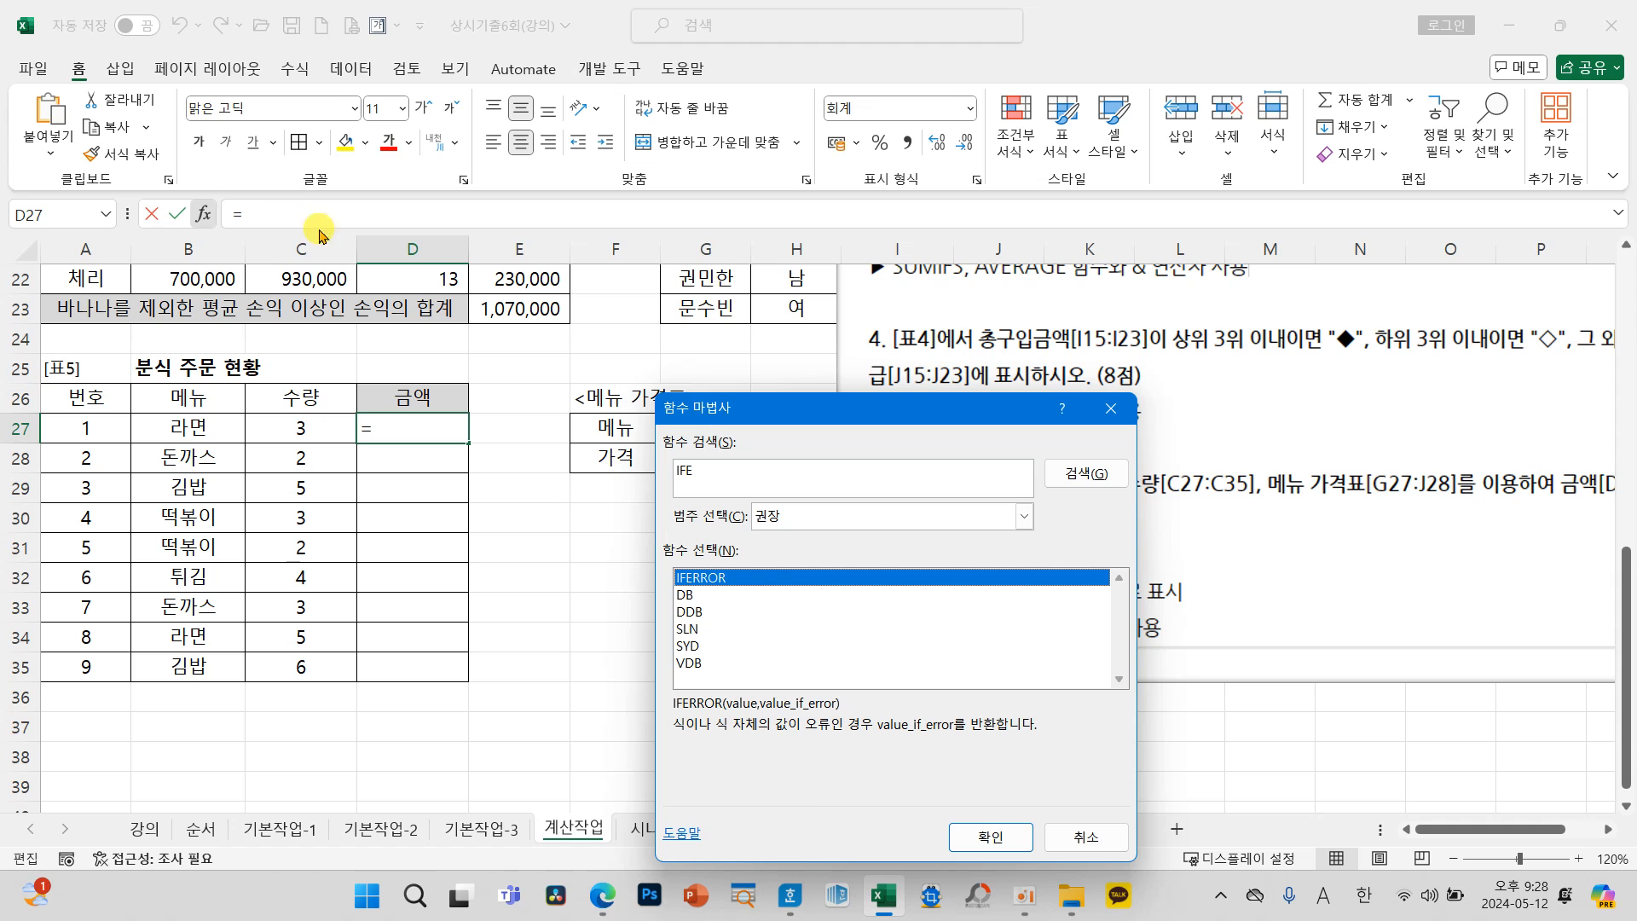
left_click(975, 827)
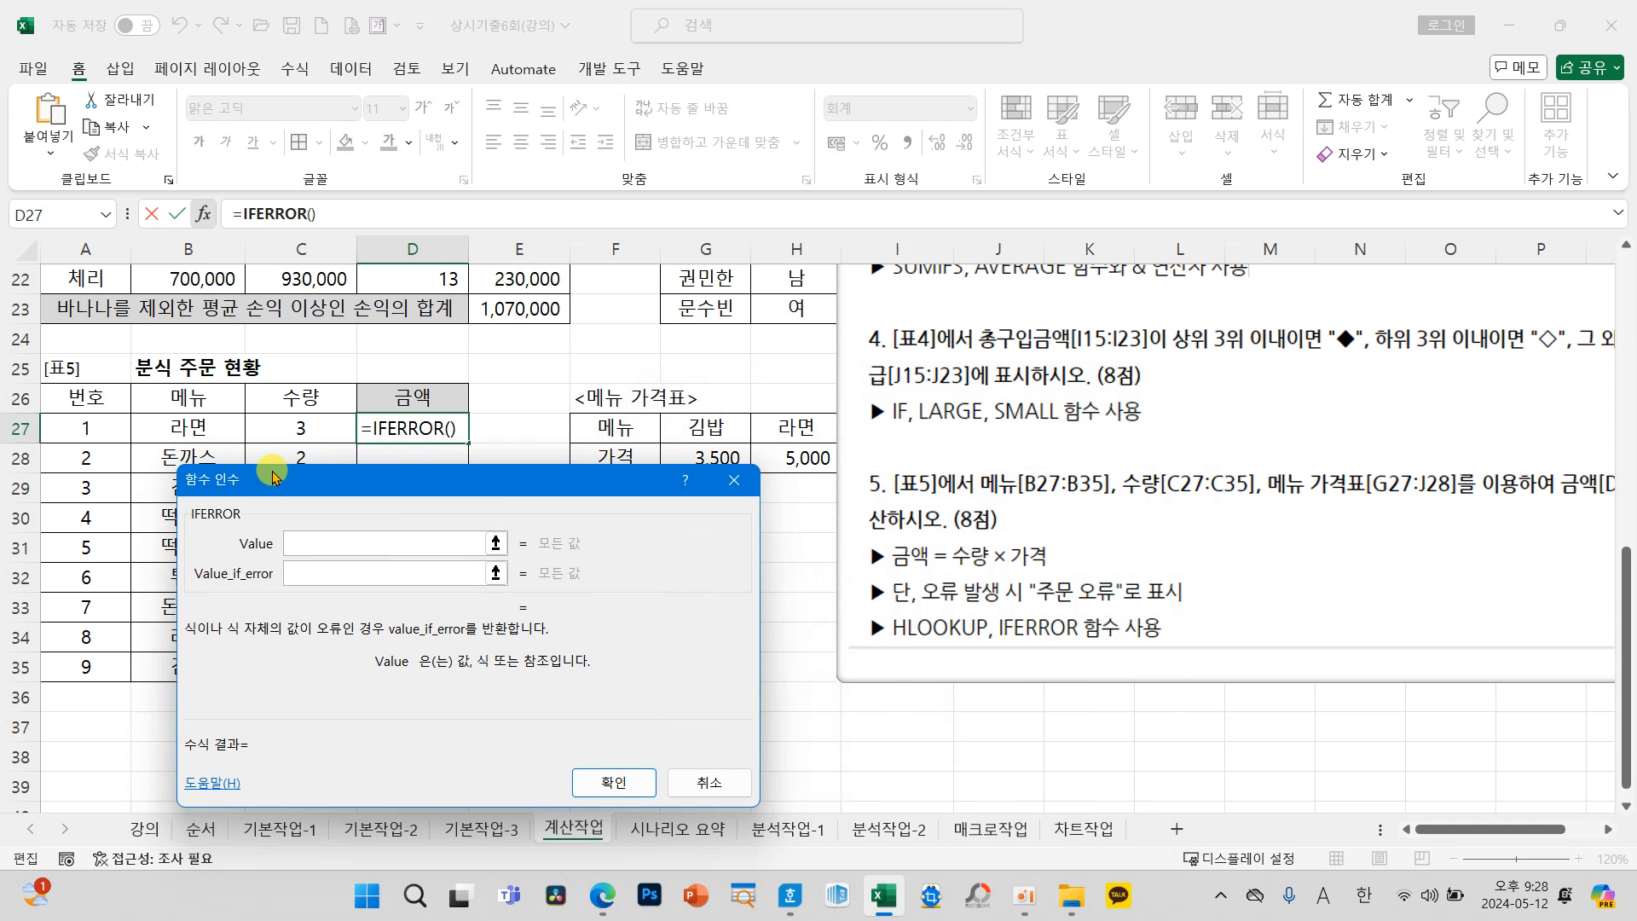
left_click(320, 577)
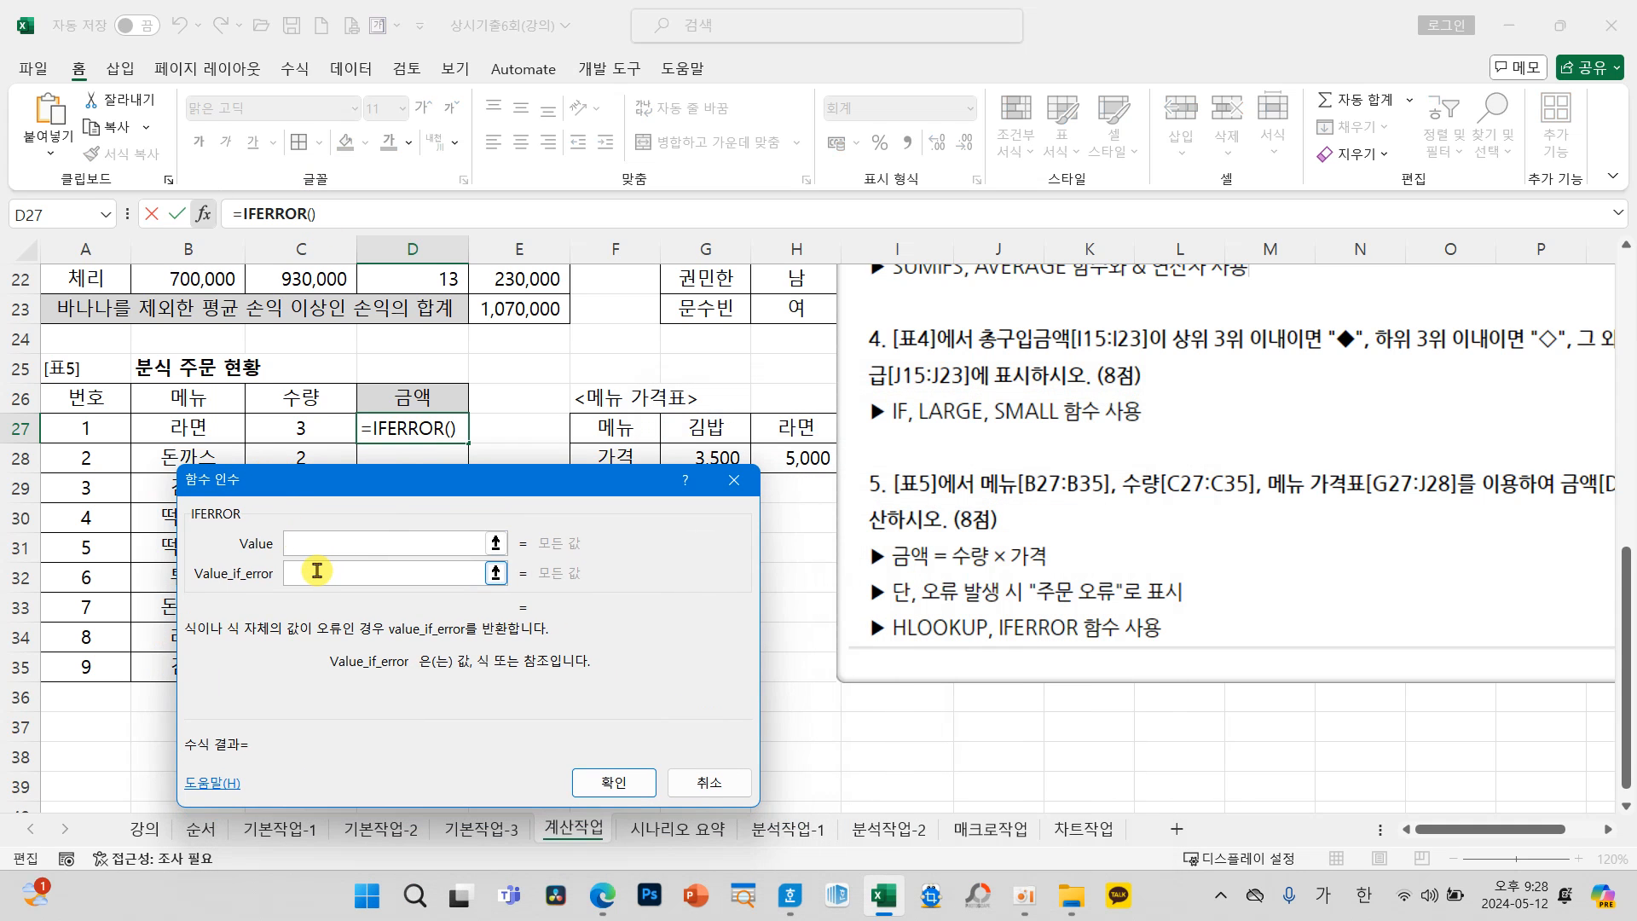
type("주문 오류")
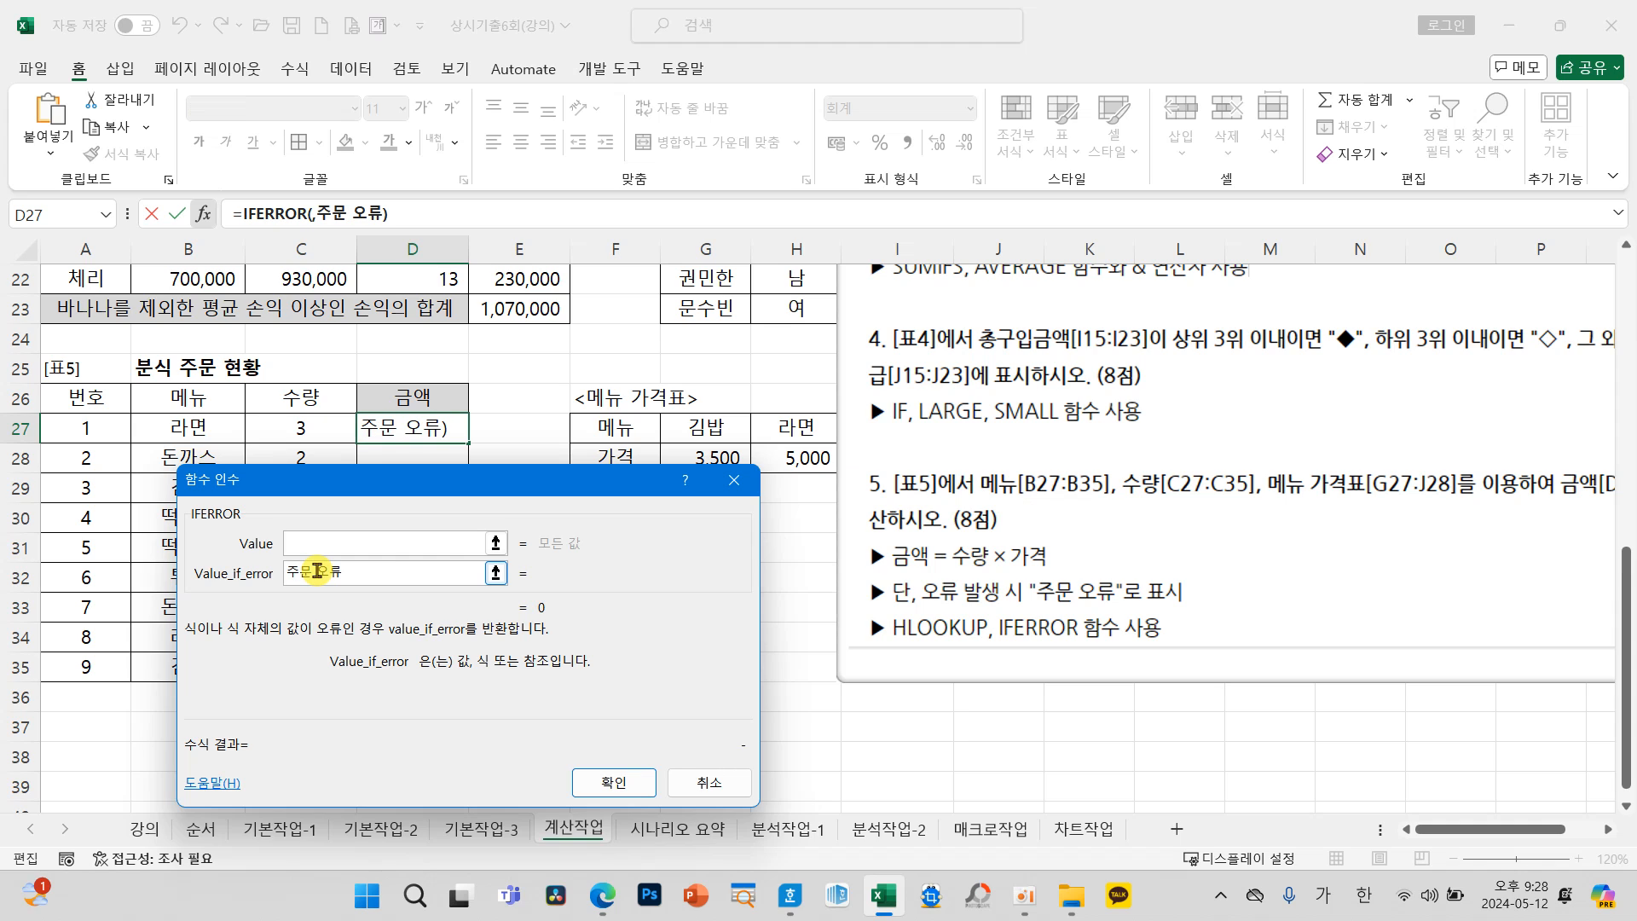
Step: Nest an HLOOKUP function in the Value argument of the IFERROR formula in D27
left_click(381, 543)
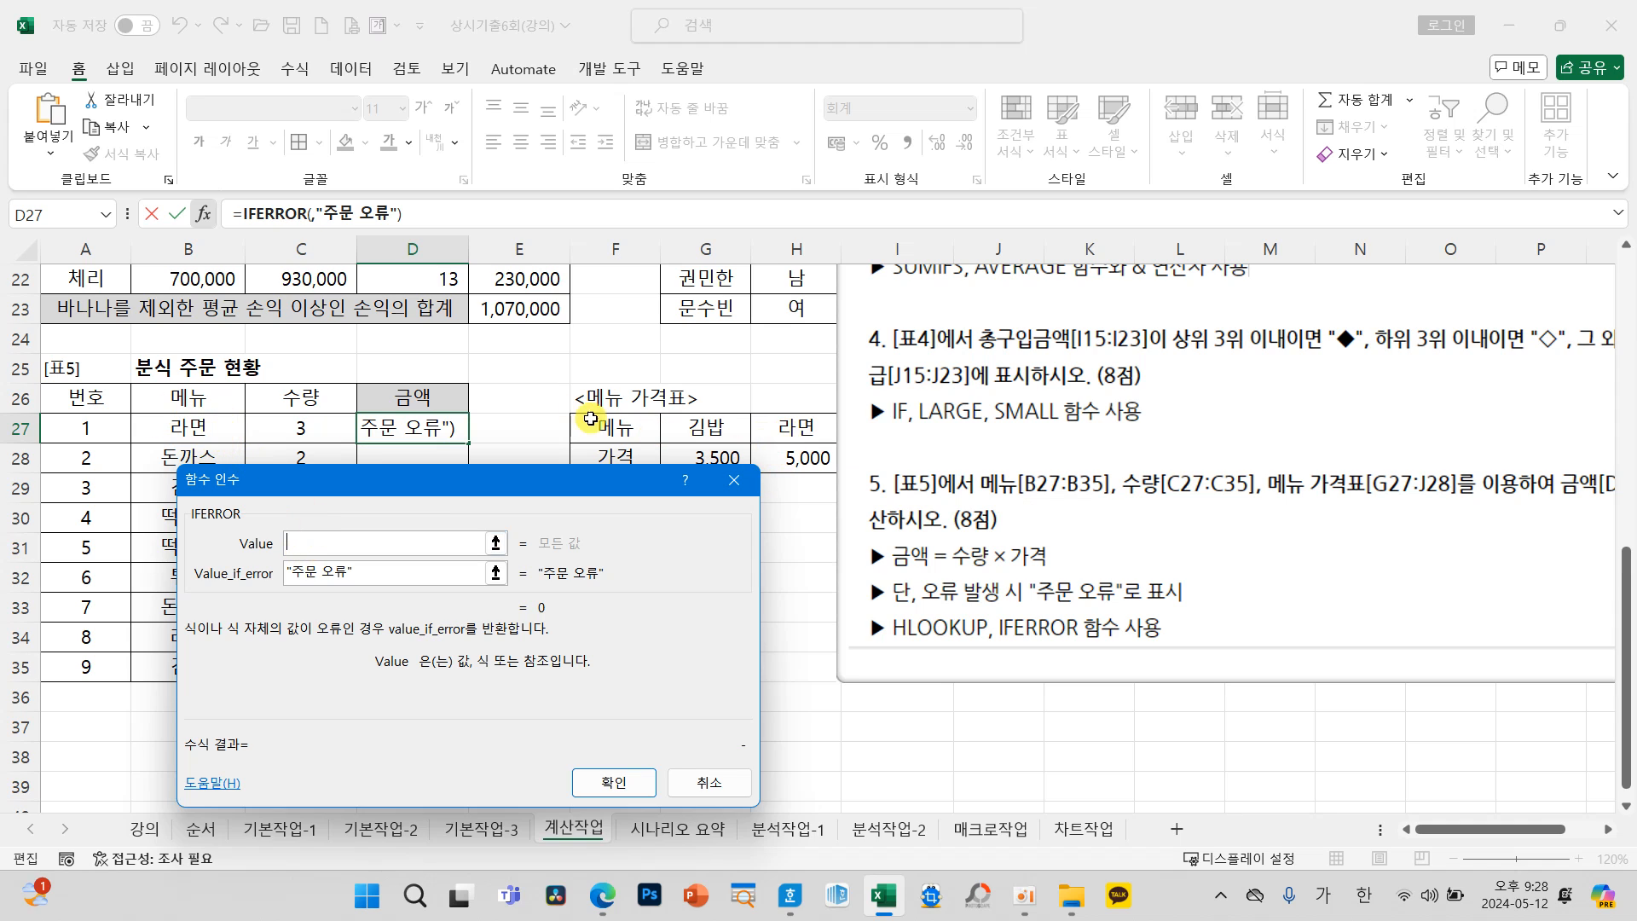
left_click(106, 215)
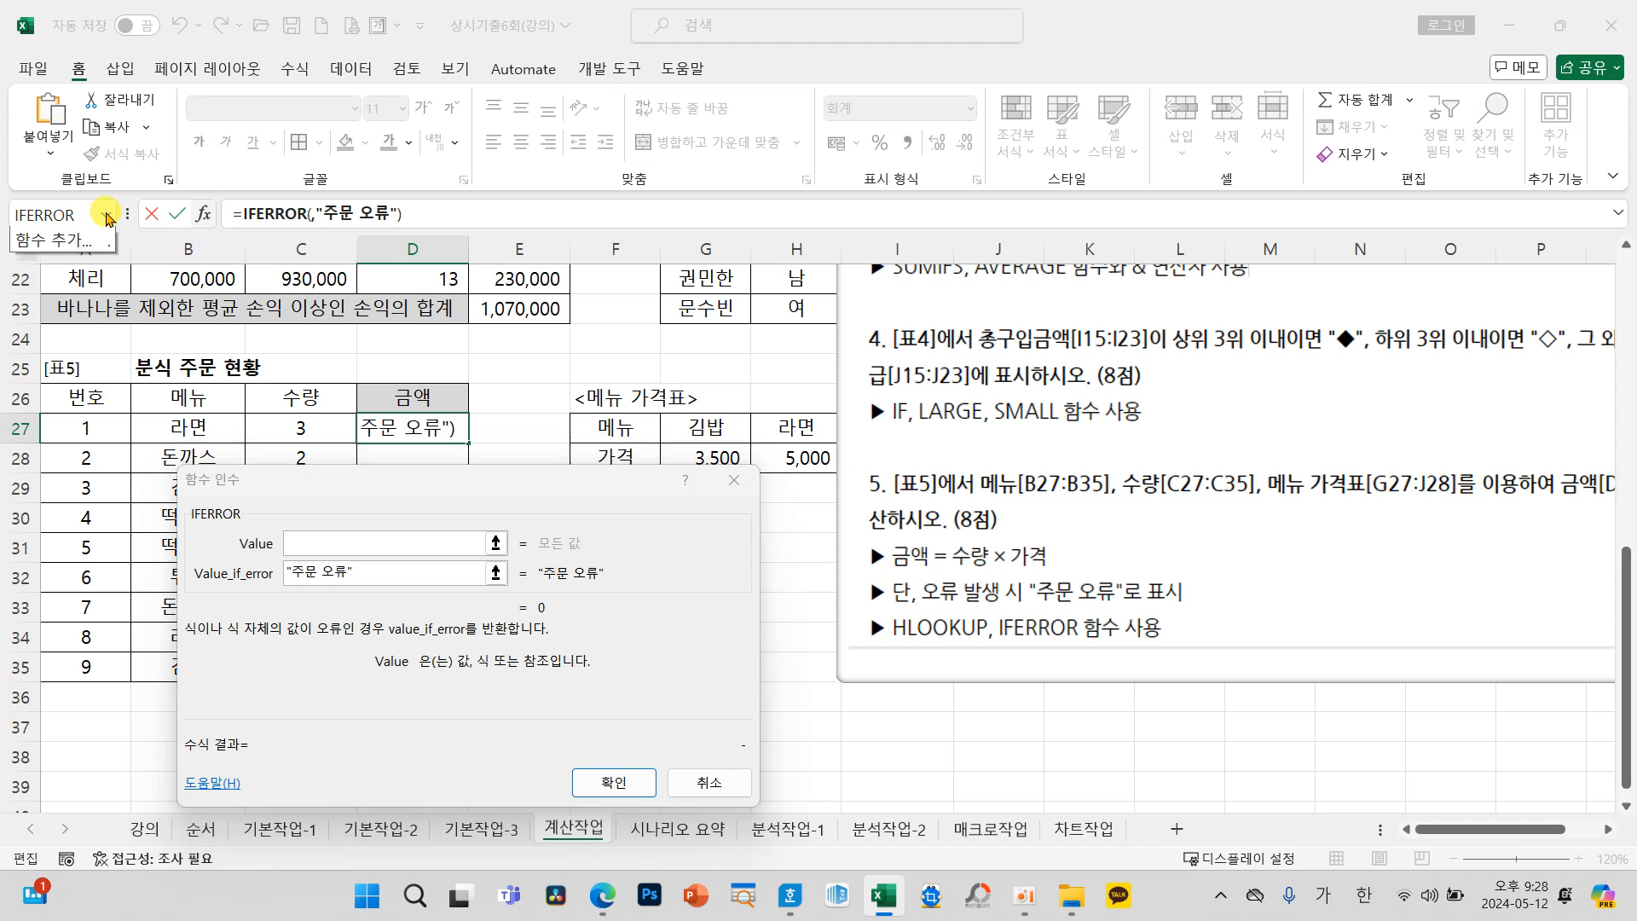
left_click(66, 488)
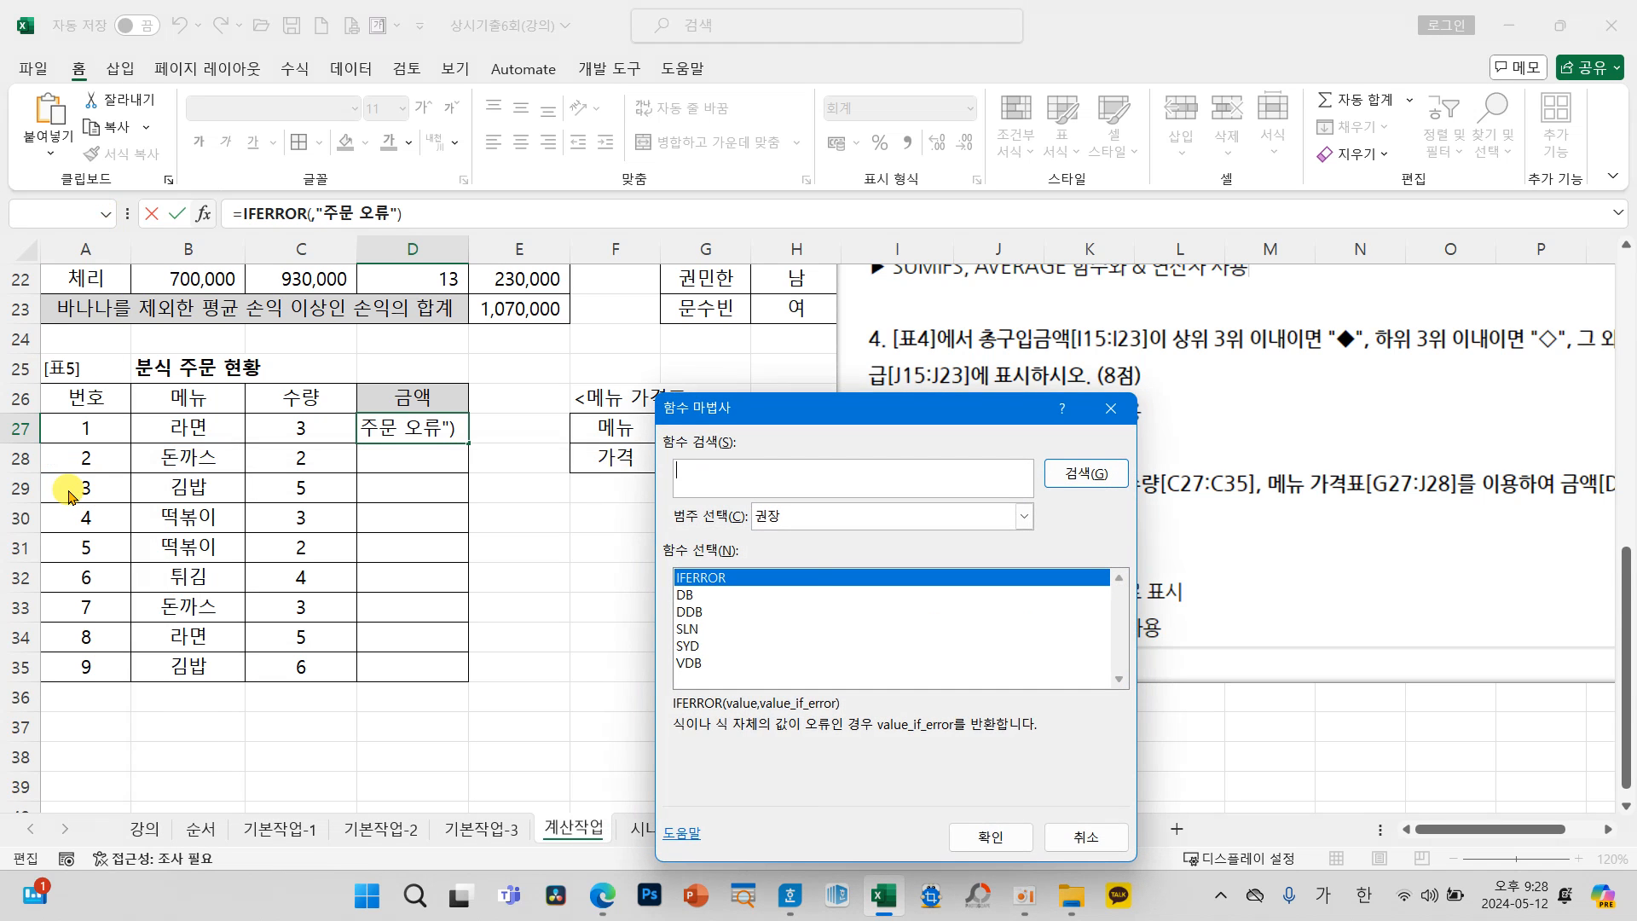
key("Return")
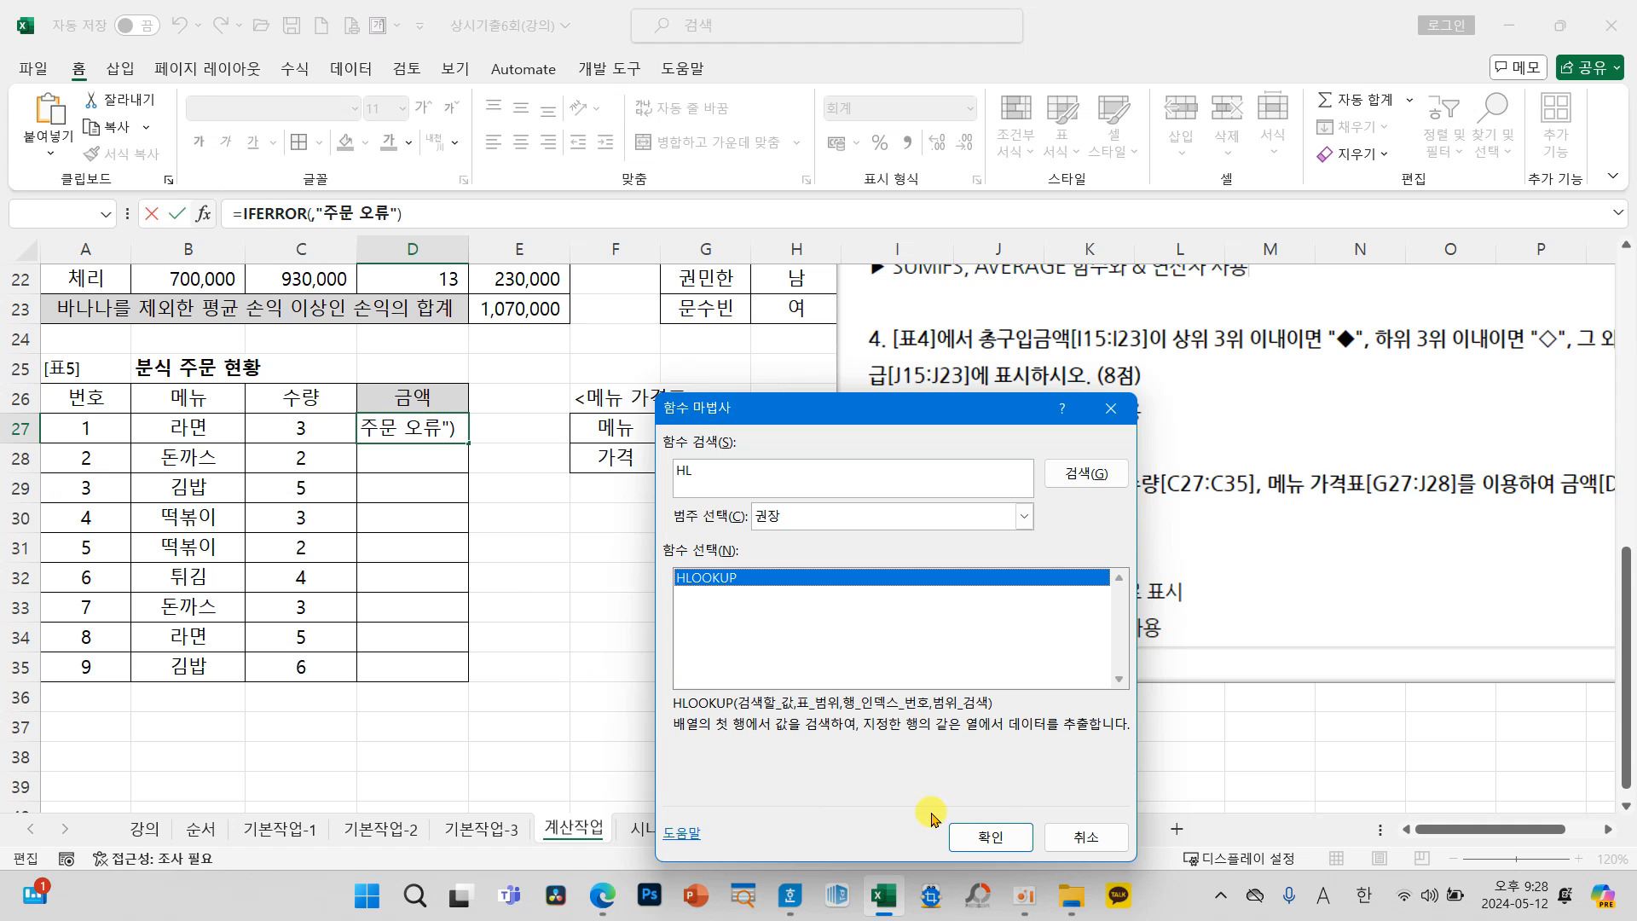
left_click(990, 837)
left_click_drag(350, 479, 424, 497)
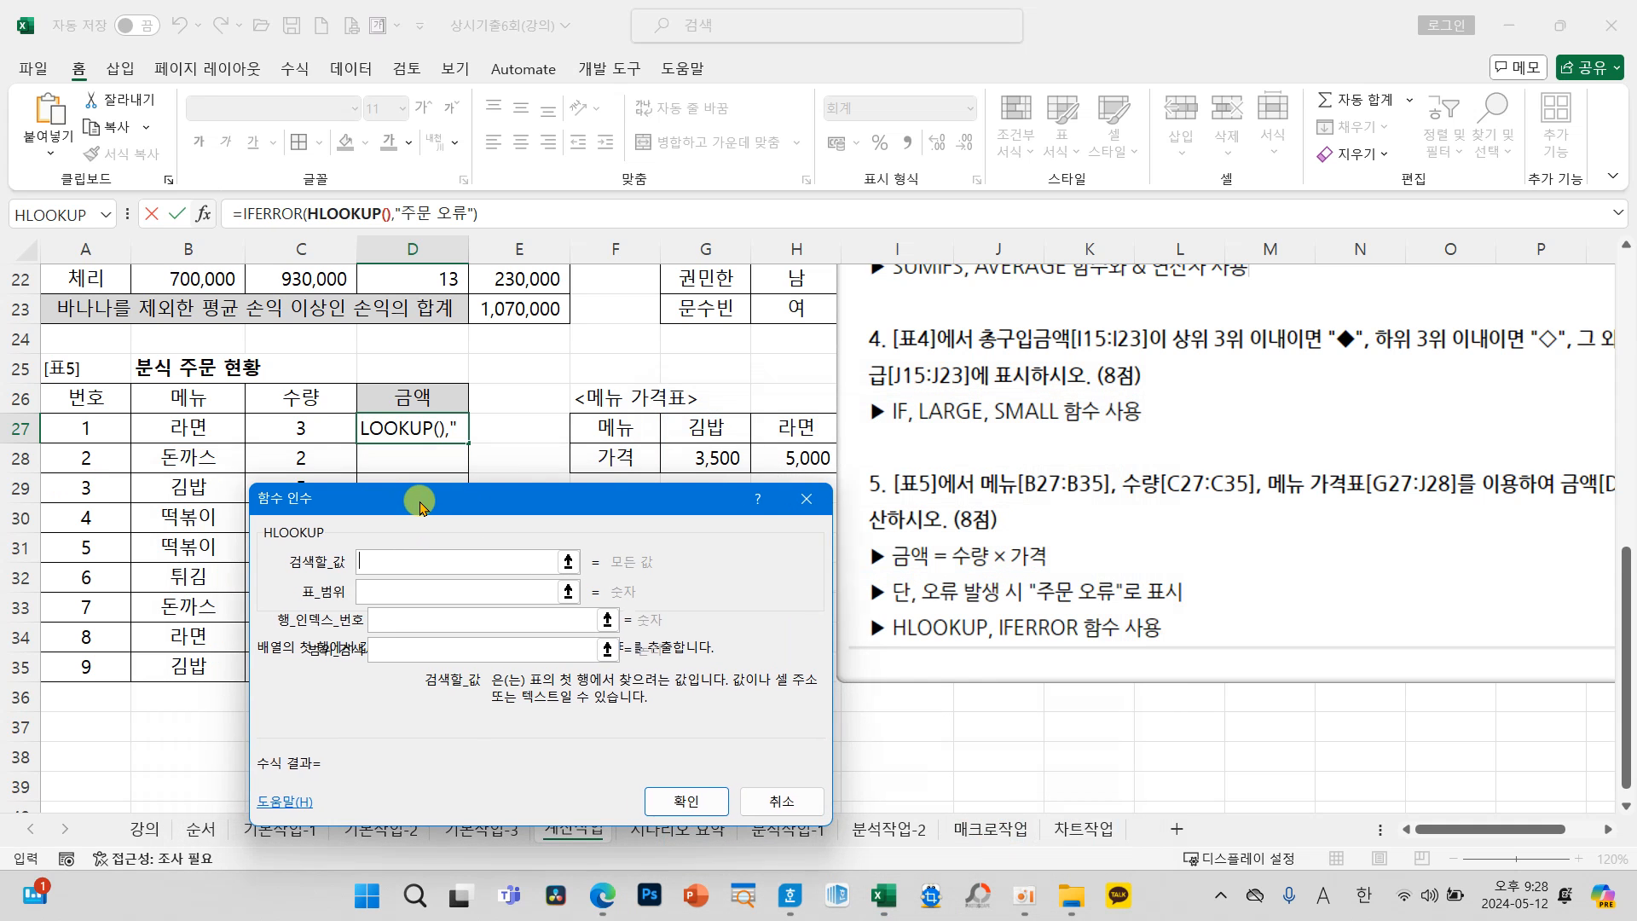
left_click(355, 224)
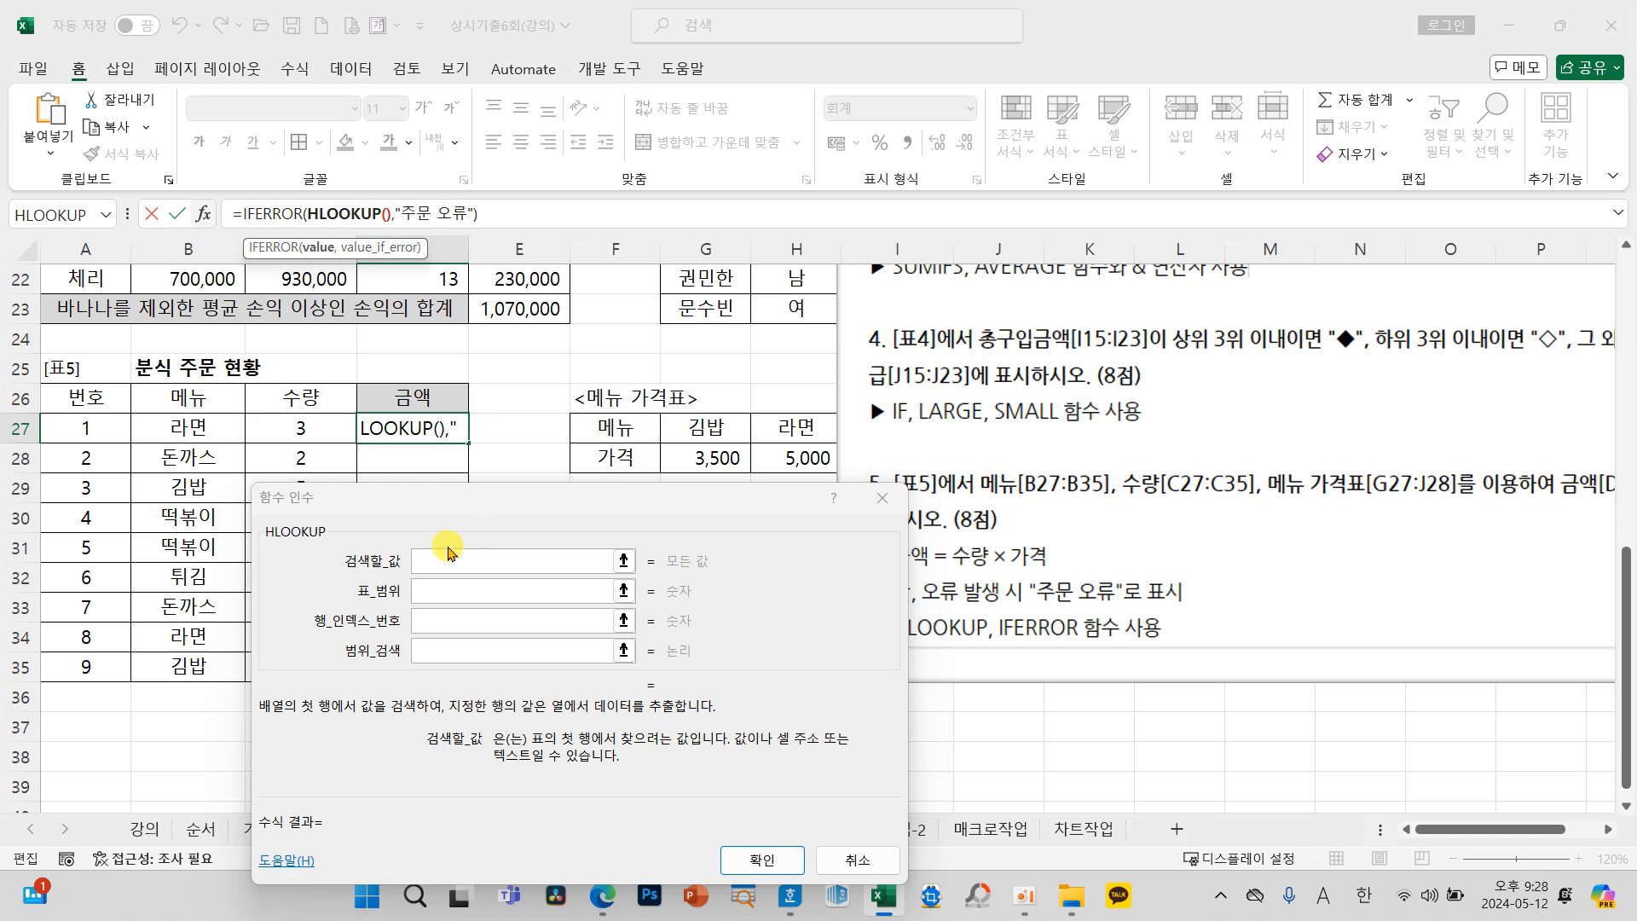
Step: Set HLOOKUP's lookup value to B27 and its table range to the menu prices as the absolute reference $G$27:$J$28
left_click(442, 553)
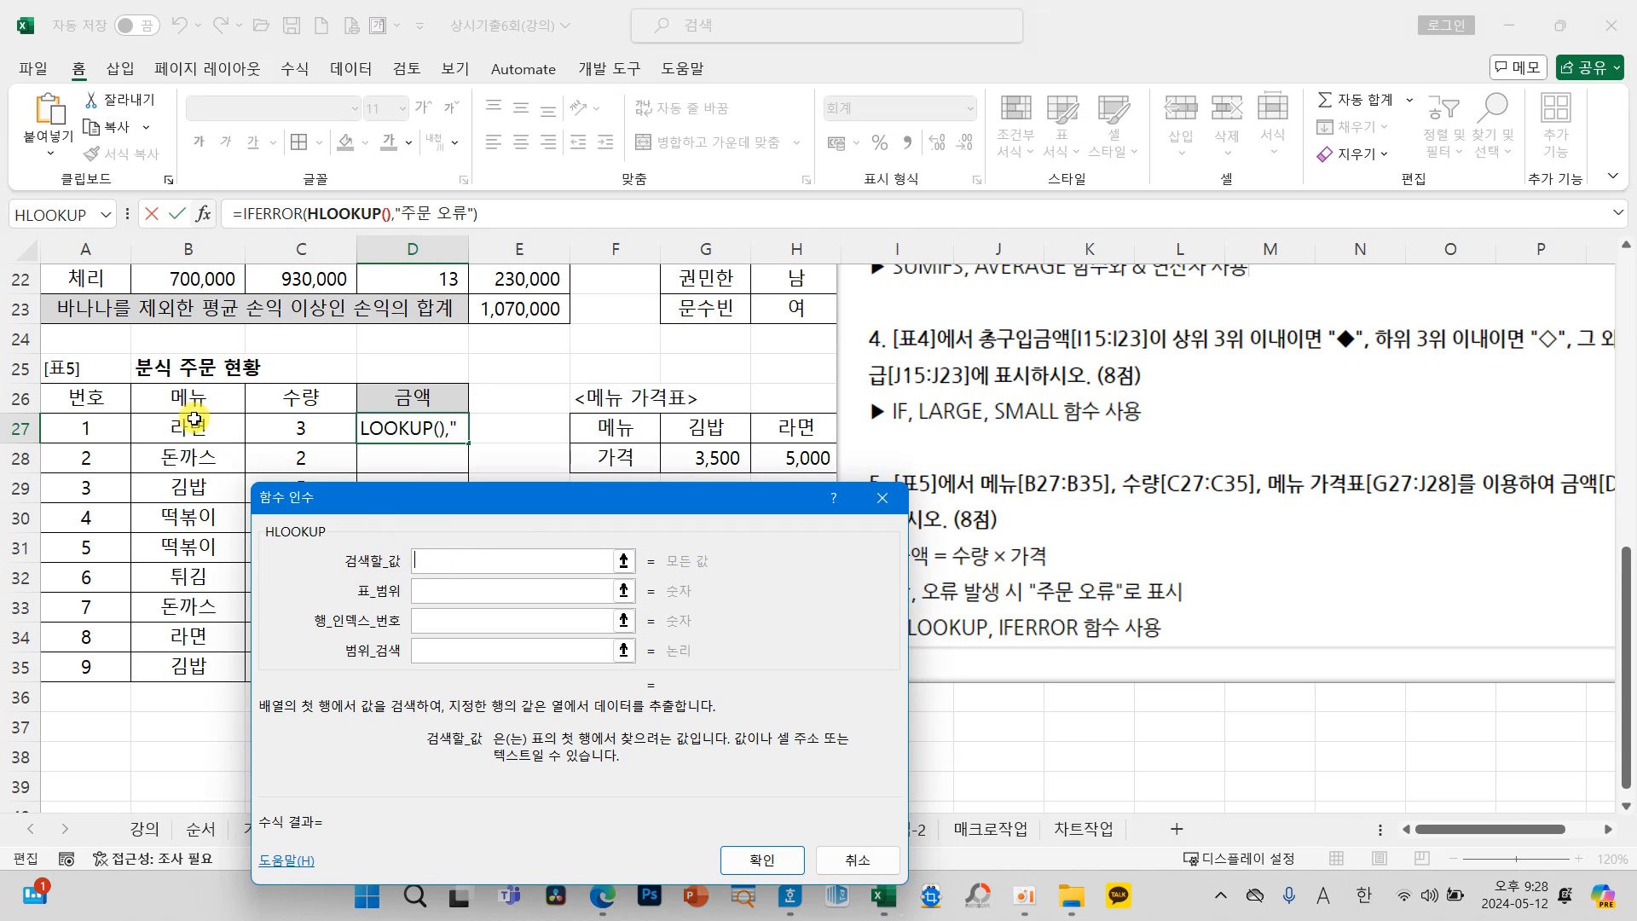
left_click(209, 433)
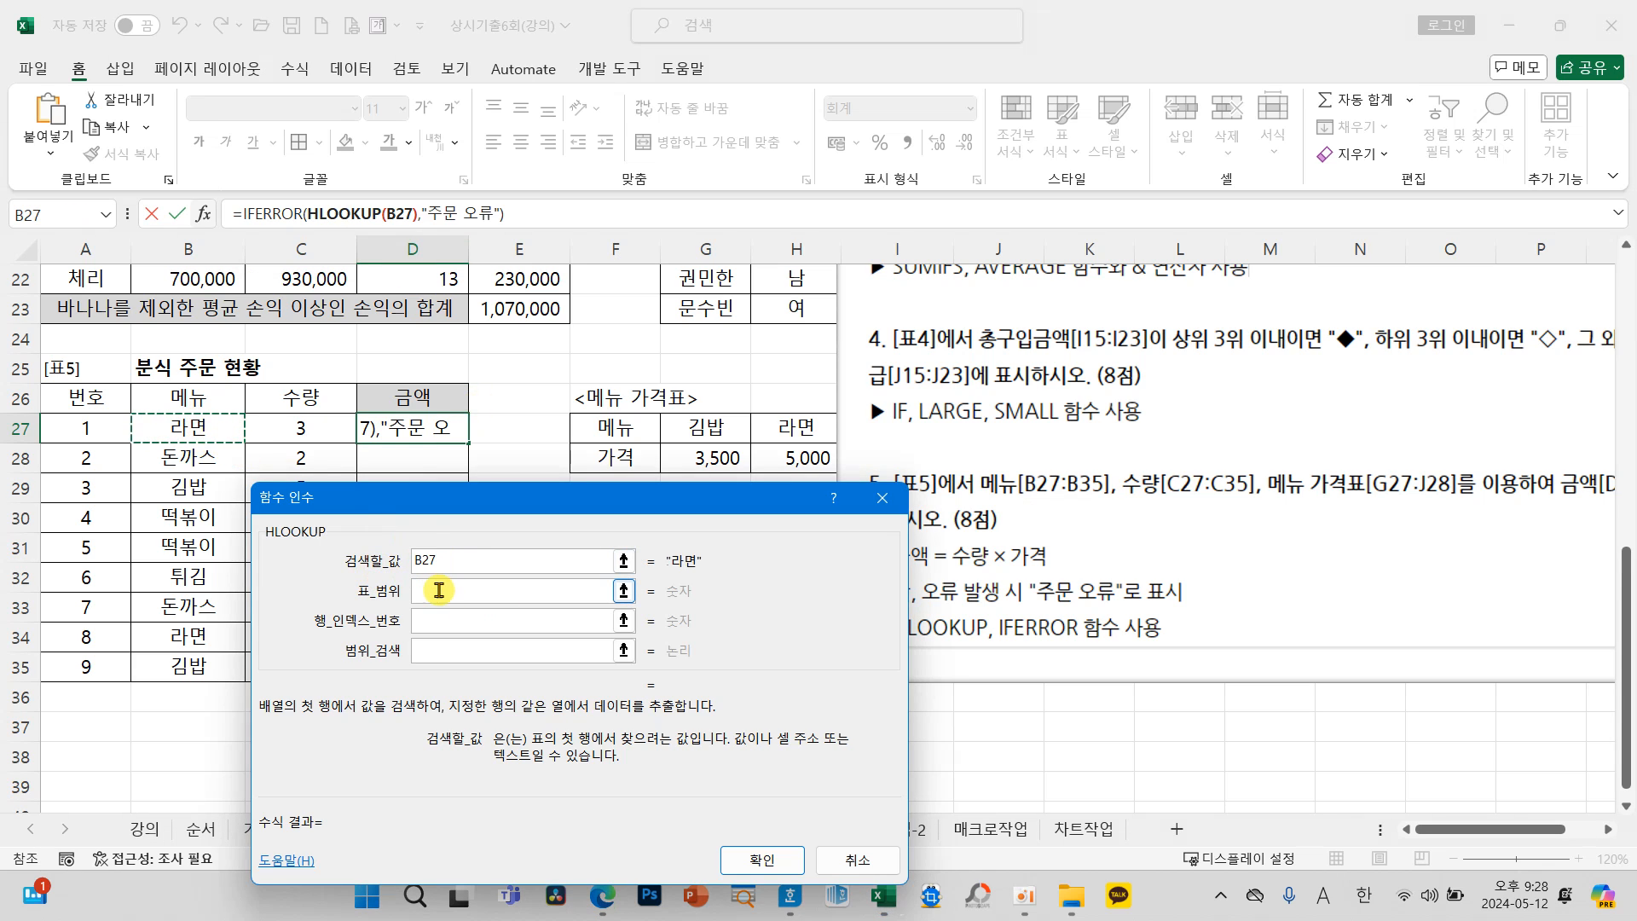
left_click(435, 590)
left_click_drag(696, 452, 985, 461)
left_click(1081, 582)
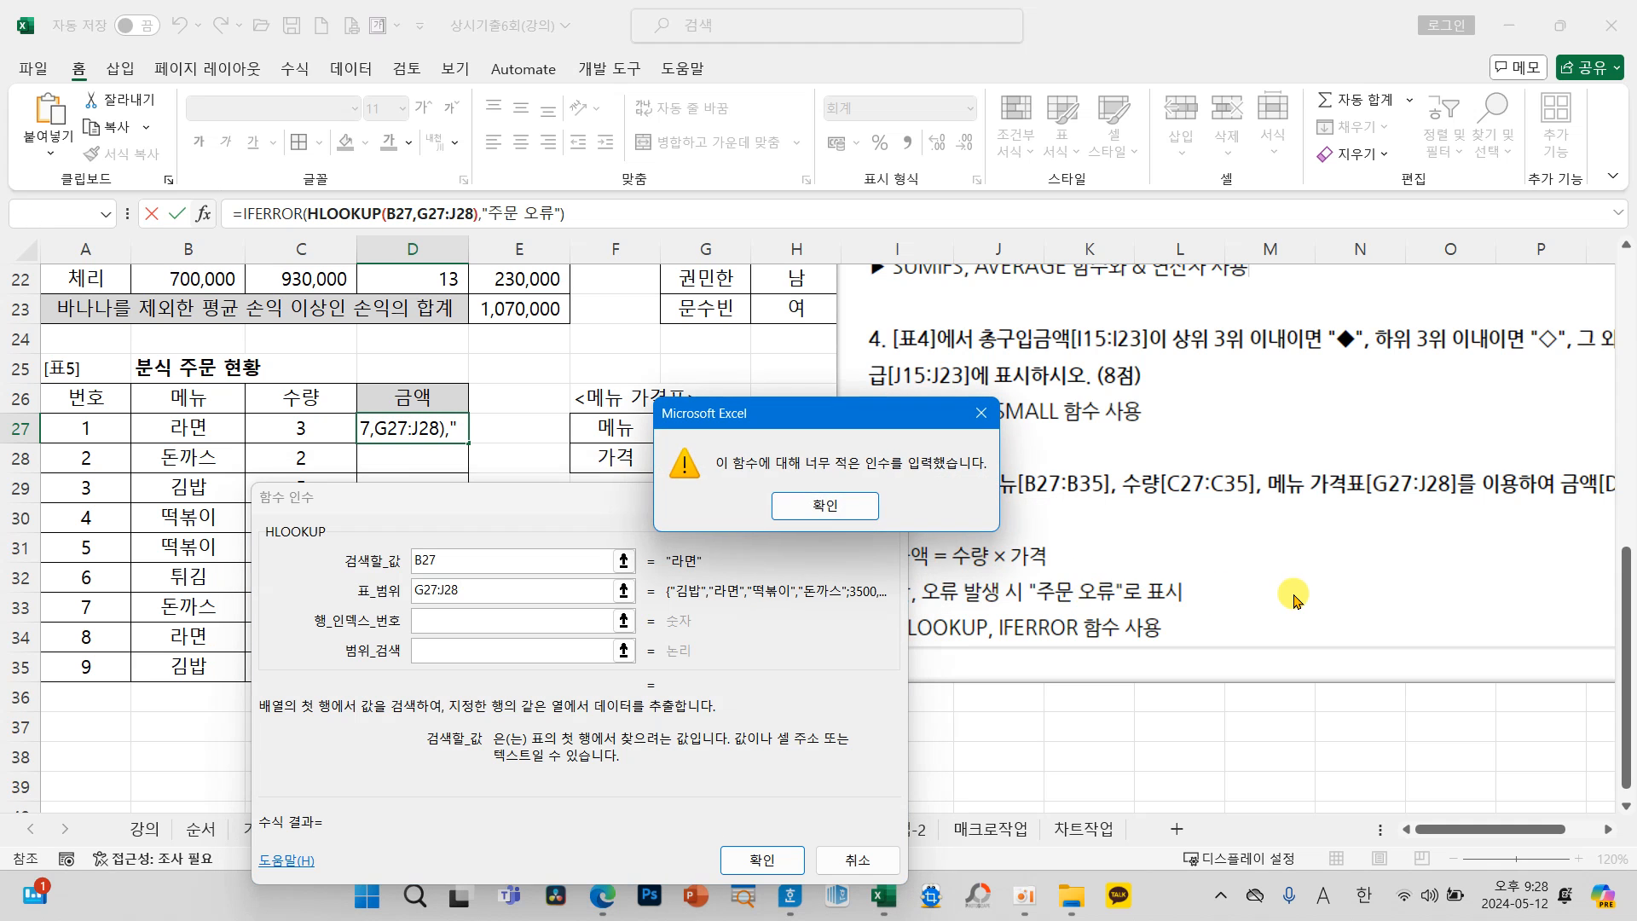
left_click(824, 507)
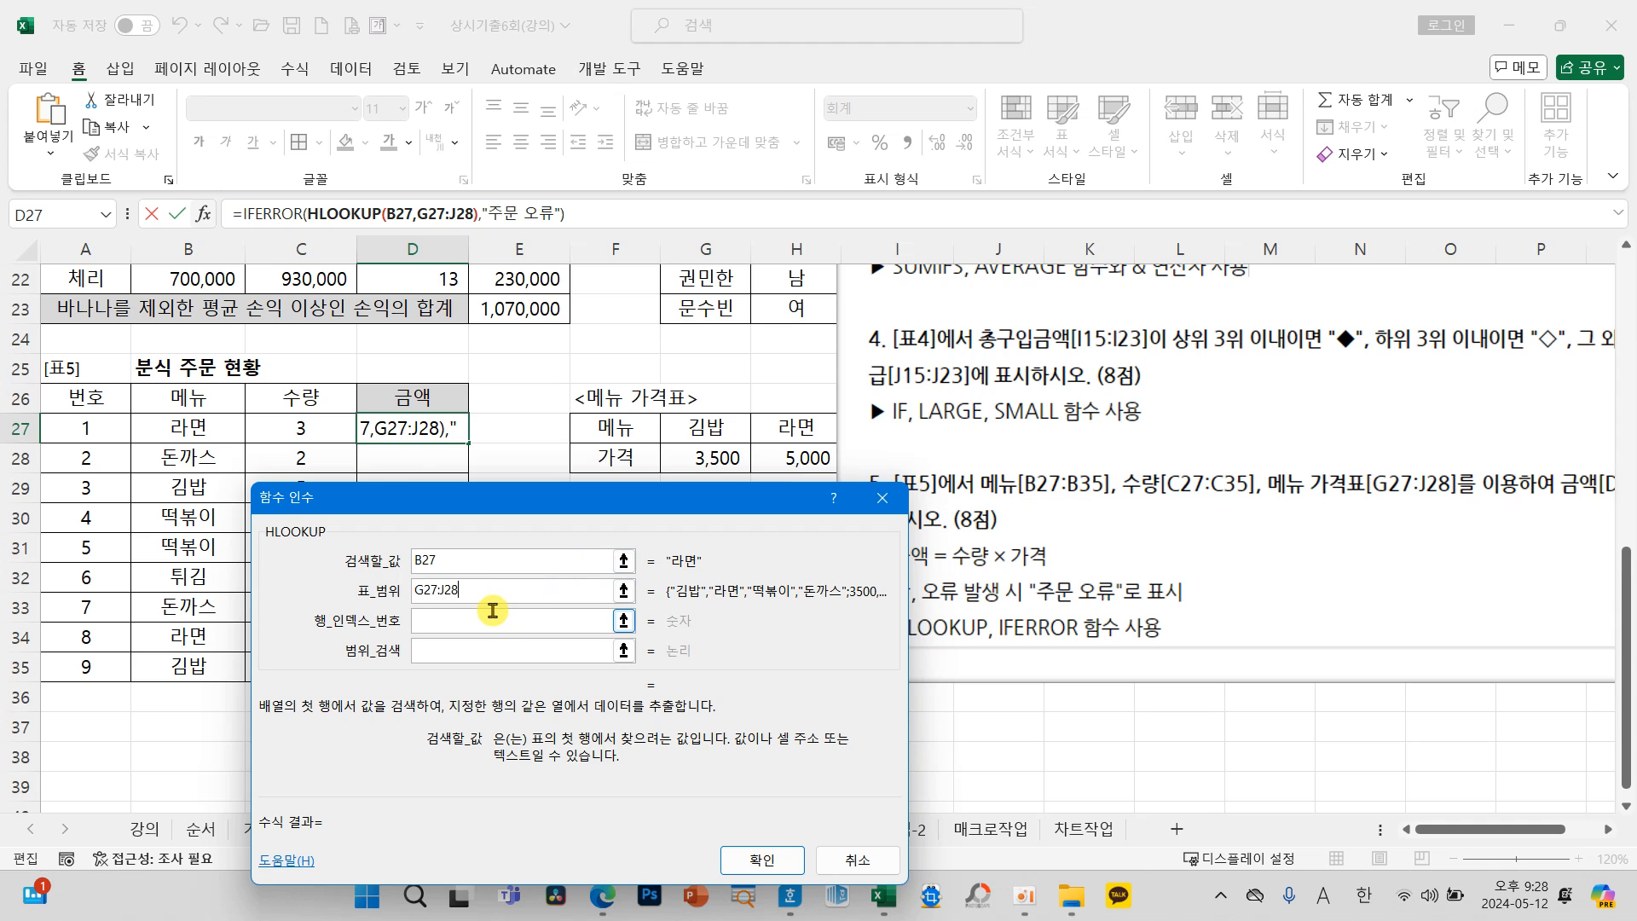
left_click_drag(484, 591, 396, 594)
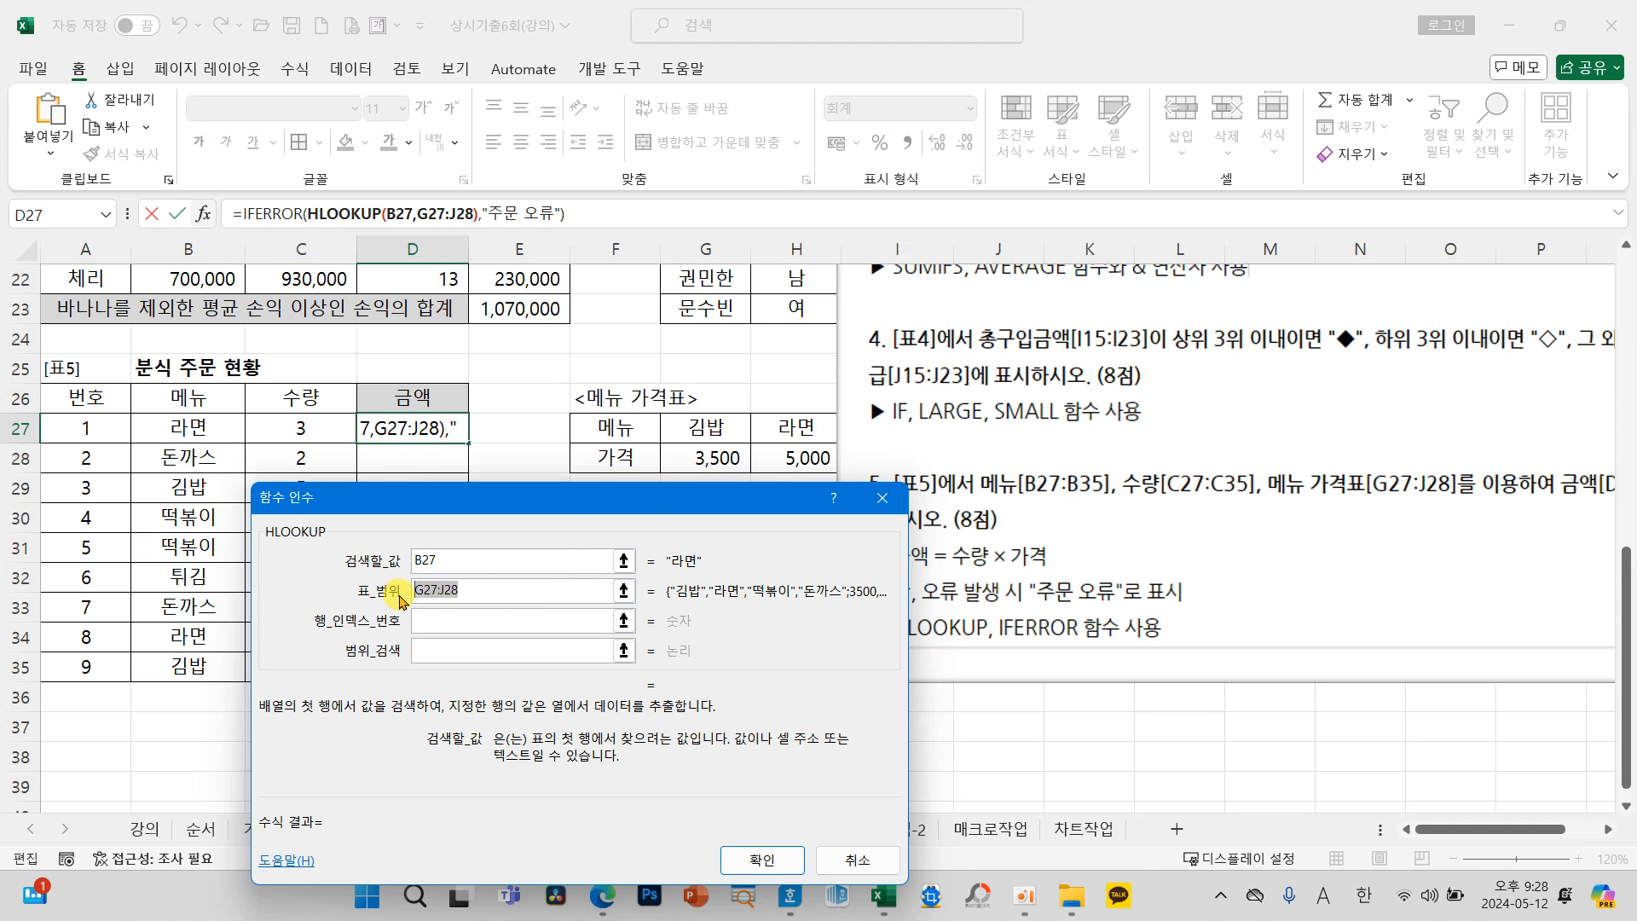
key("F4")
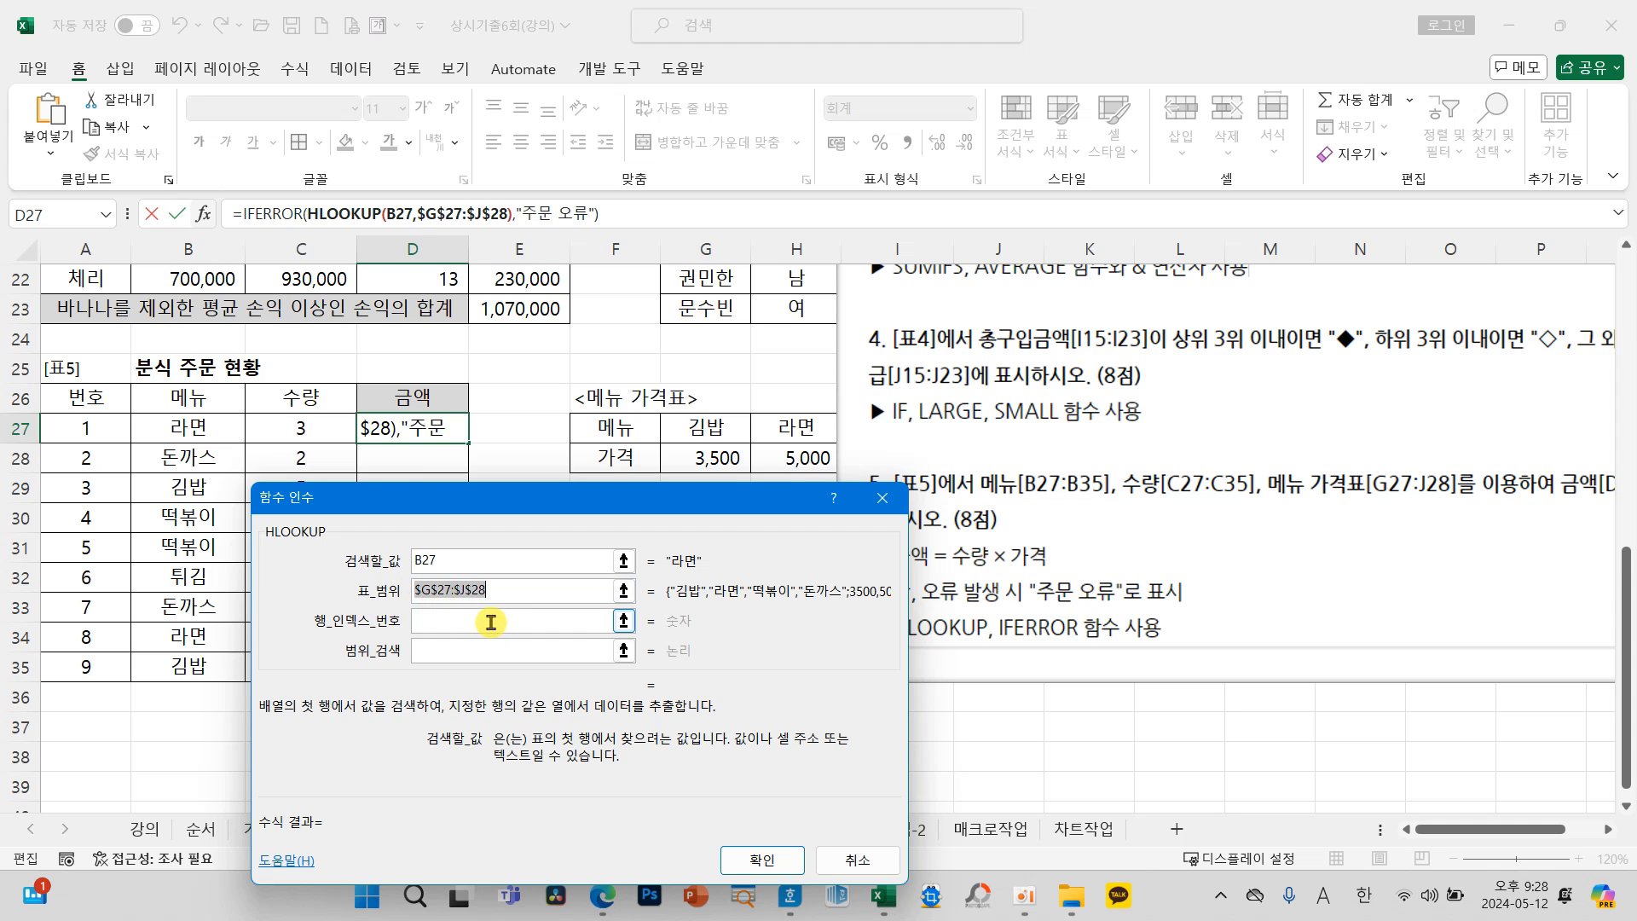
Step: Set HLOOKUP's row index number to 2 and its range lookup to 0 for an exact match
left_click(491, 623)
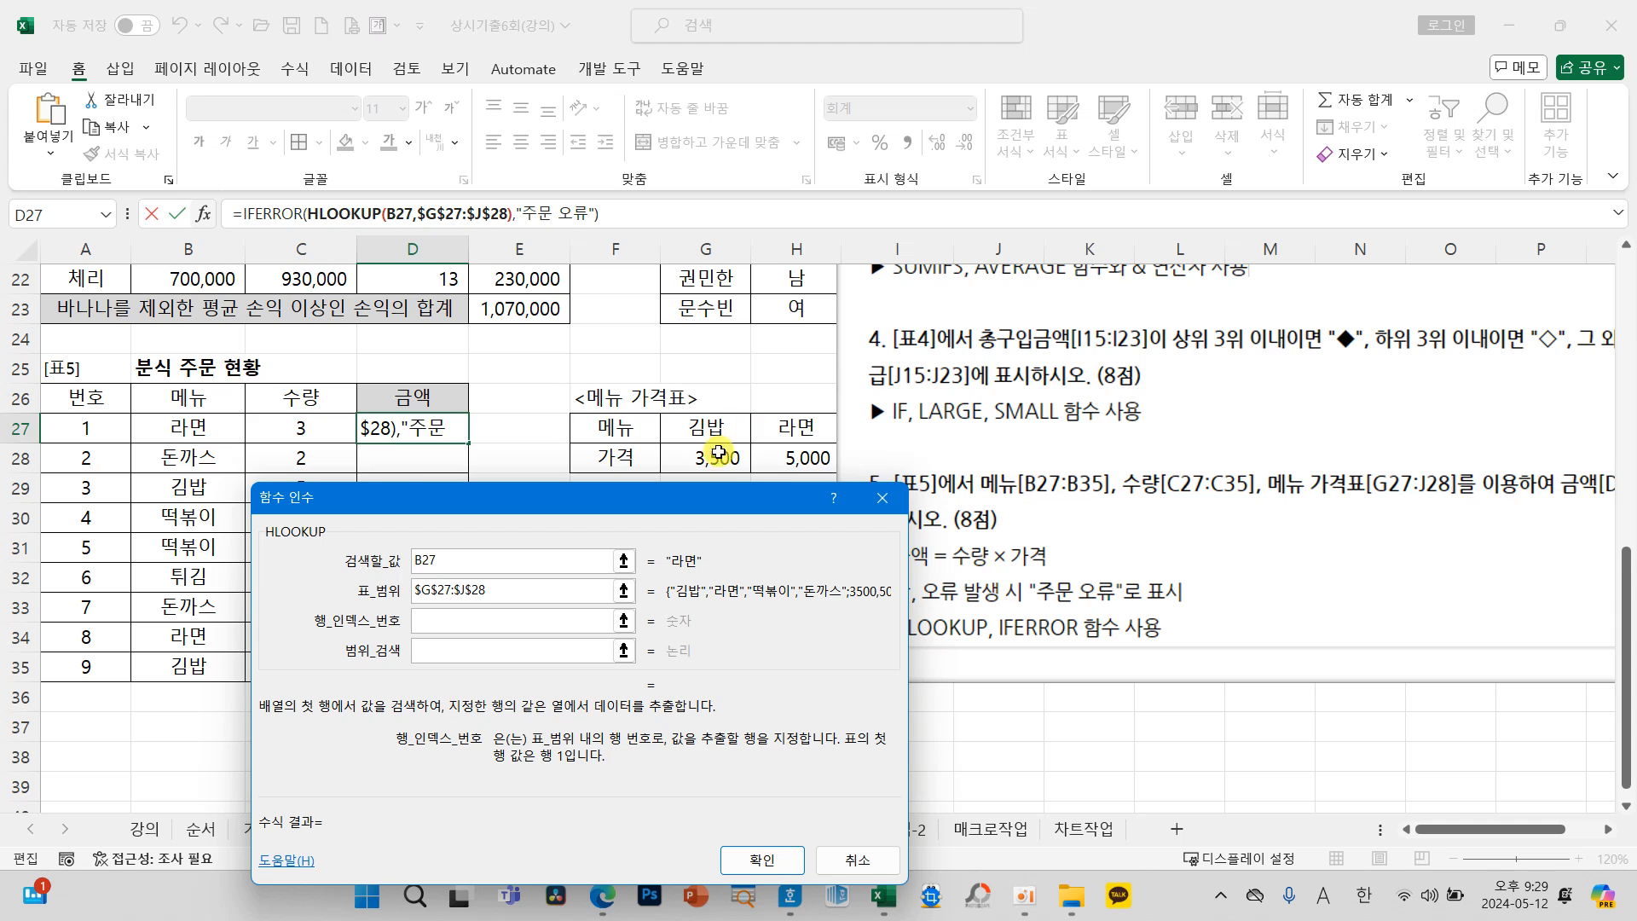
type("2")
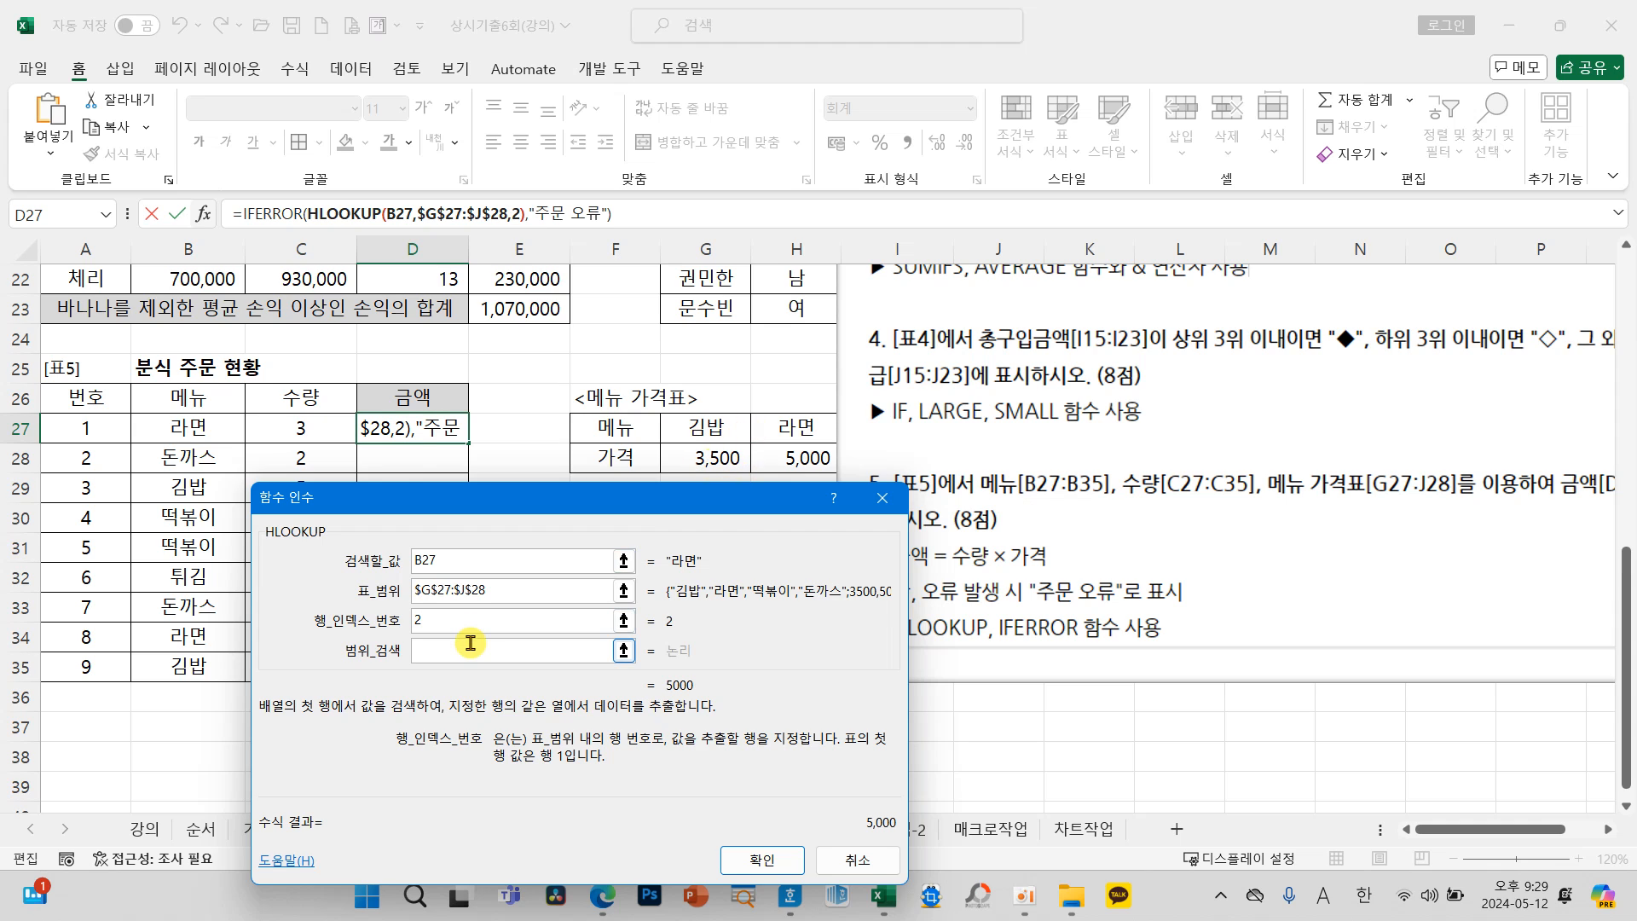
left_click(470, 643)
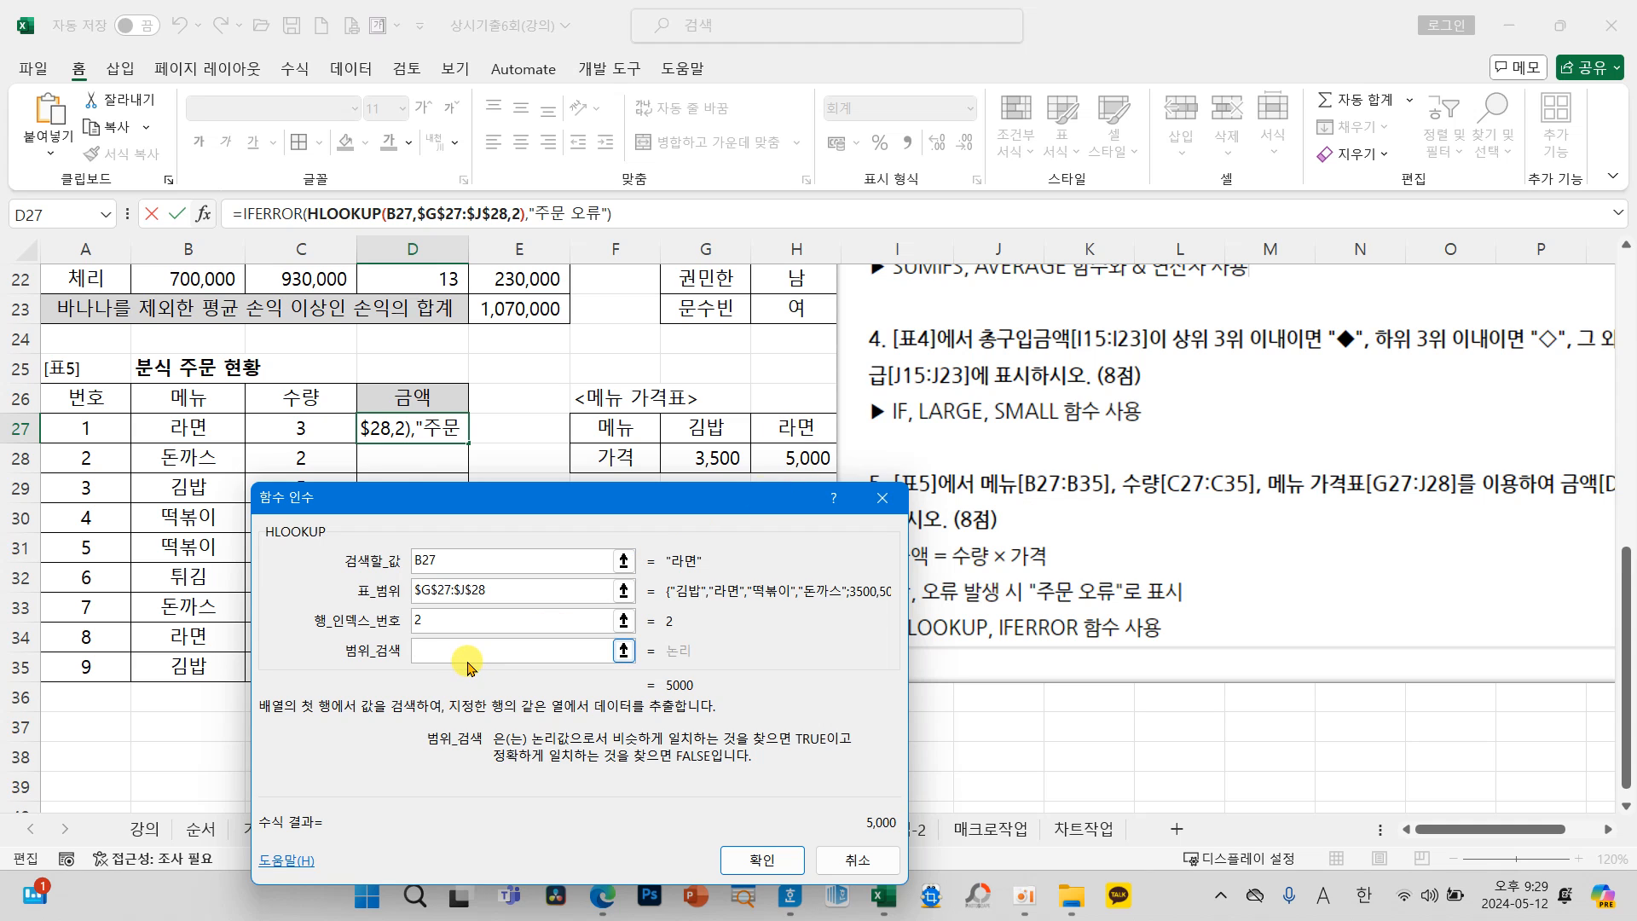
type("0")
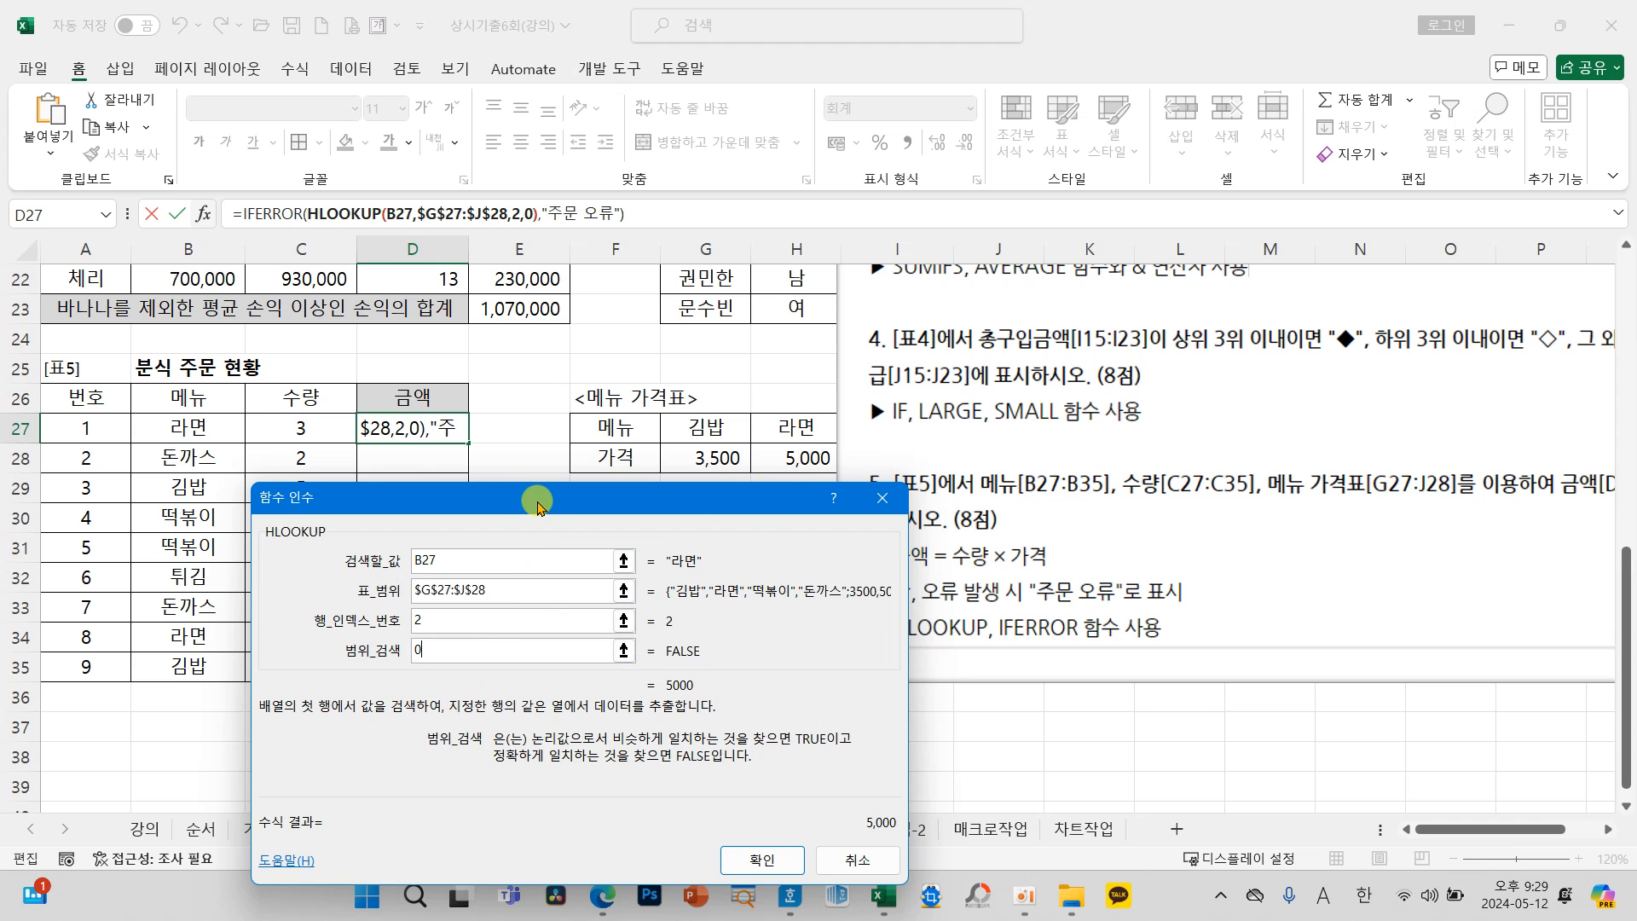
Step: Confirm the IFERROR/HLOOKUP formula in D27 and move the instruction picture clear of the menu price table
left_click_drag(537, 504, 421, 477)
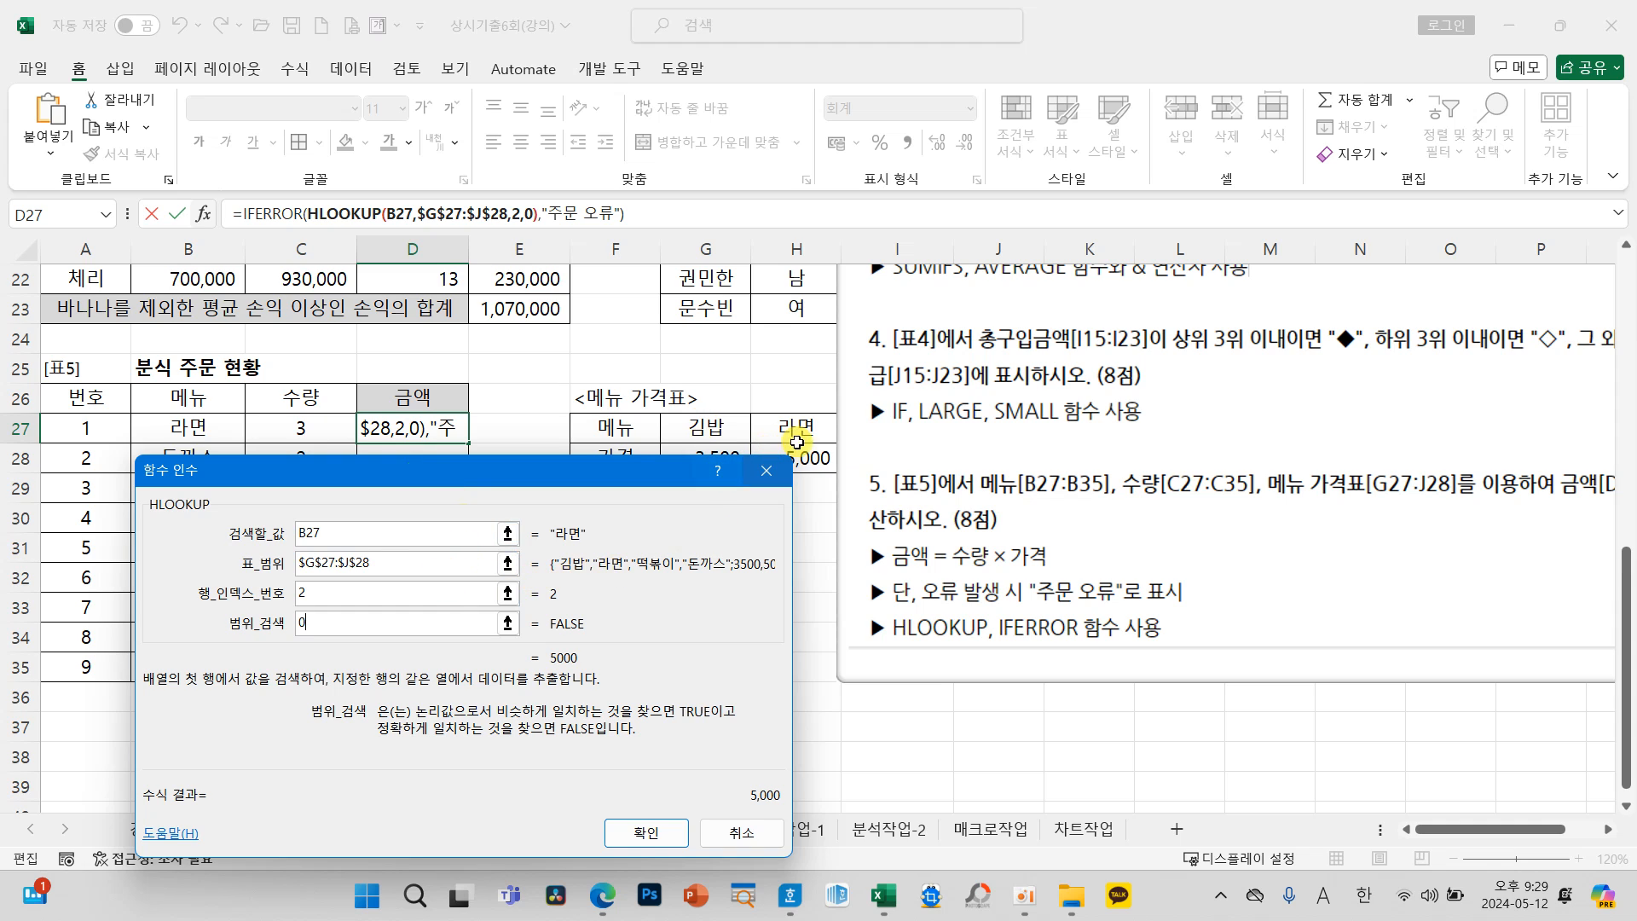
left_click(654, 837)
left_click_drag(950, 651, 1195, 655)
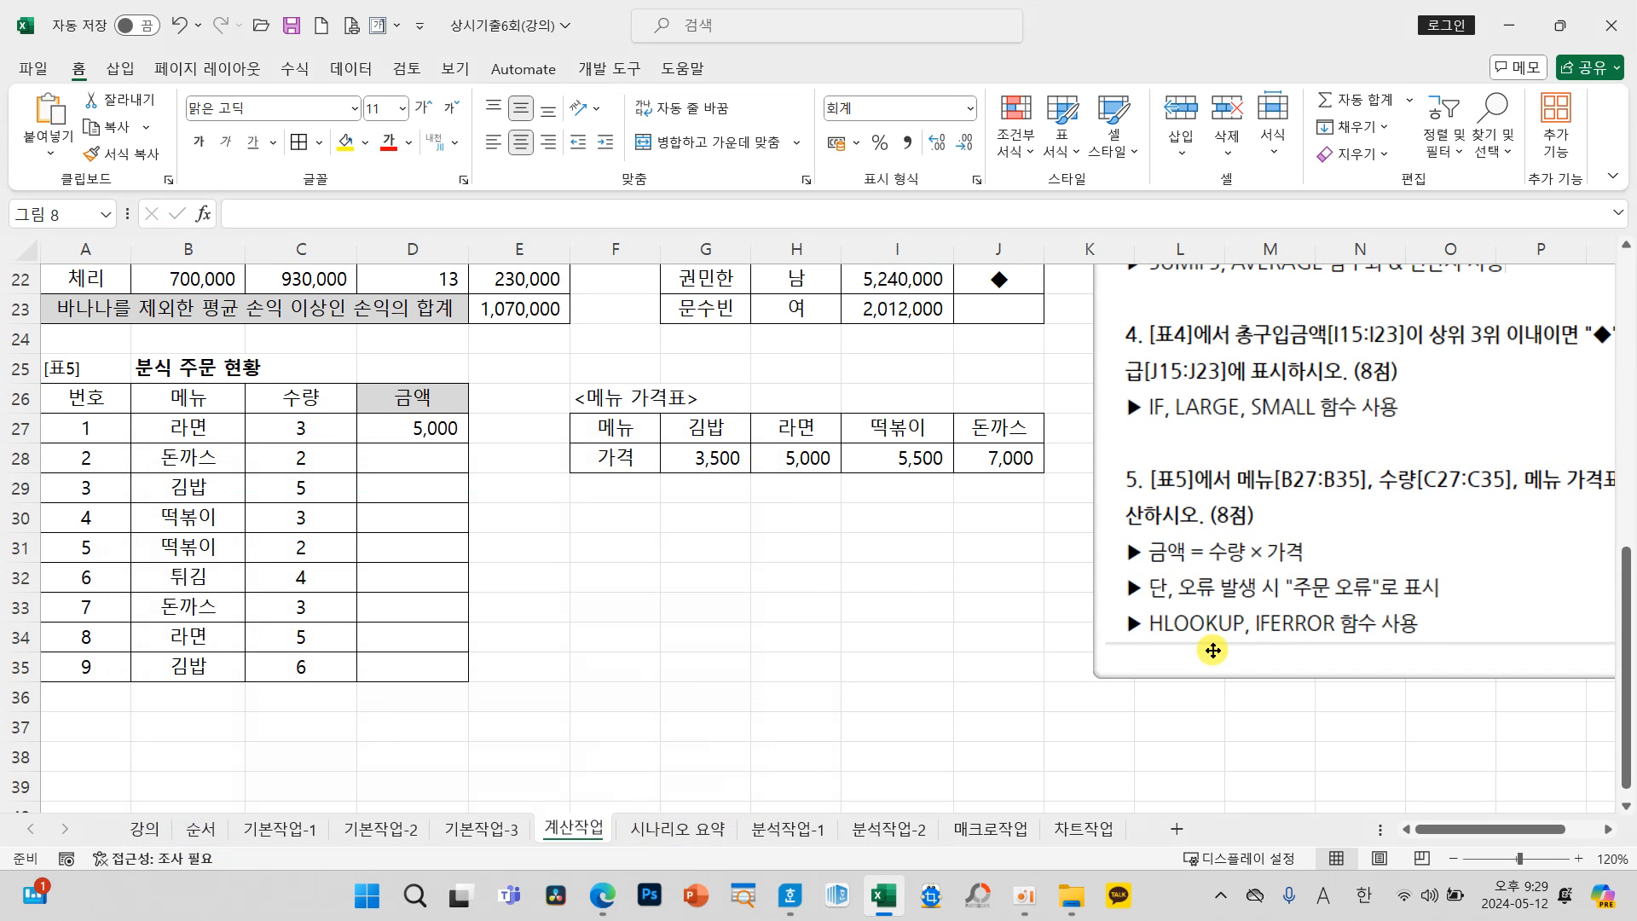
Step: Reopen the HLOOKUP arguments of D27 and examine its lookup value, table range and row index against the menu price table
left_click(433, 431)
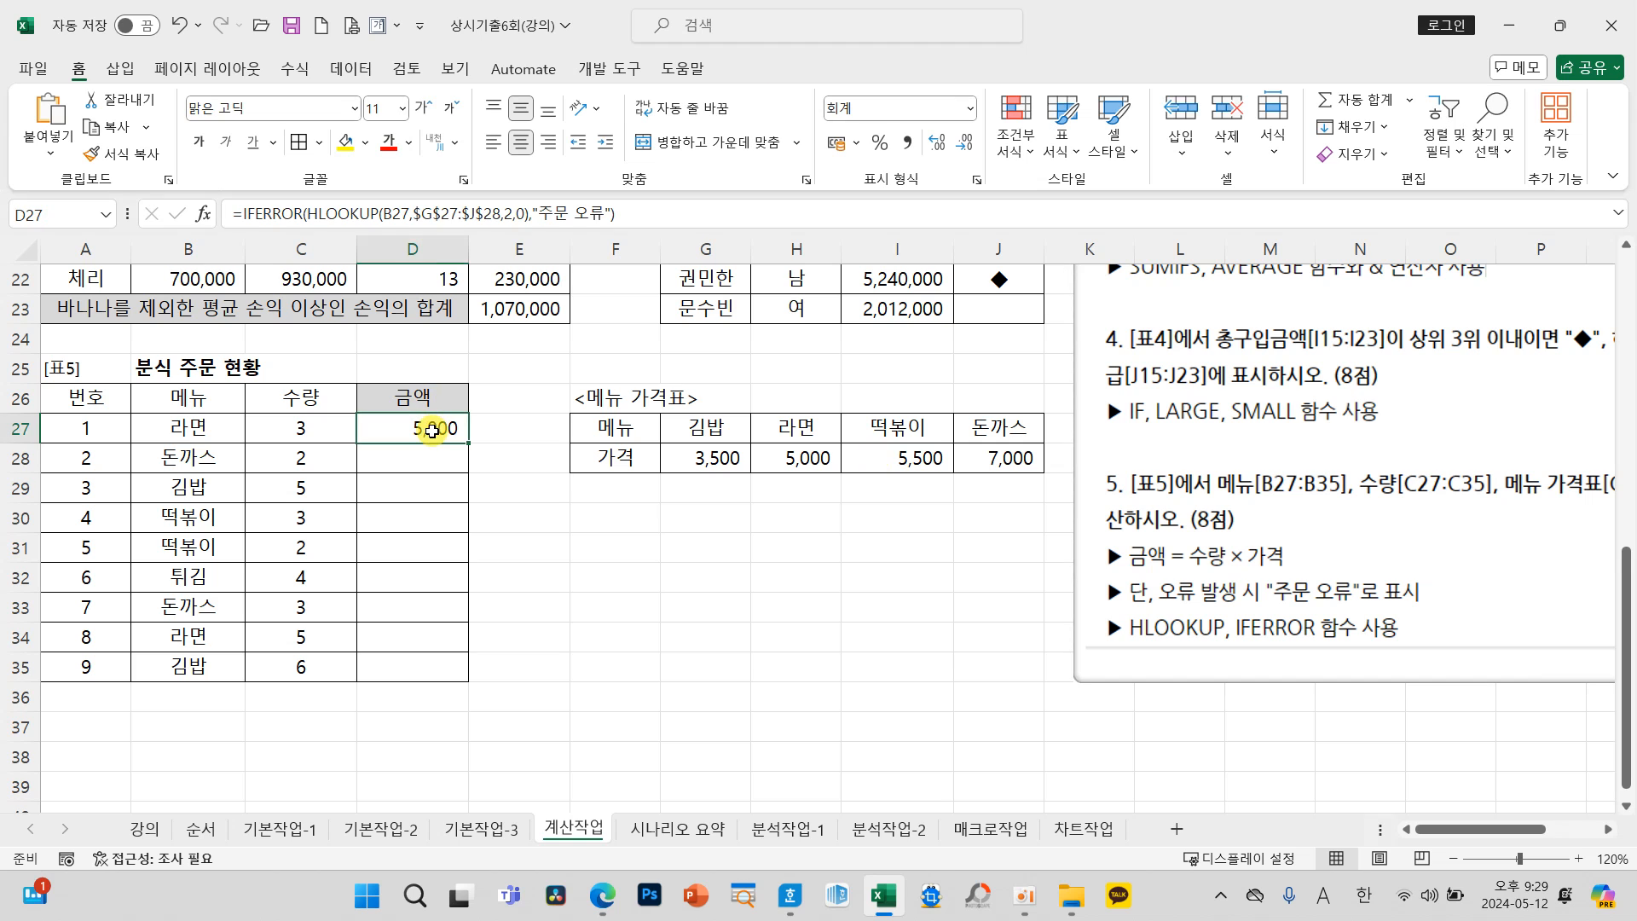
left_click(338, 214)
left_click(203, 213)
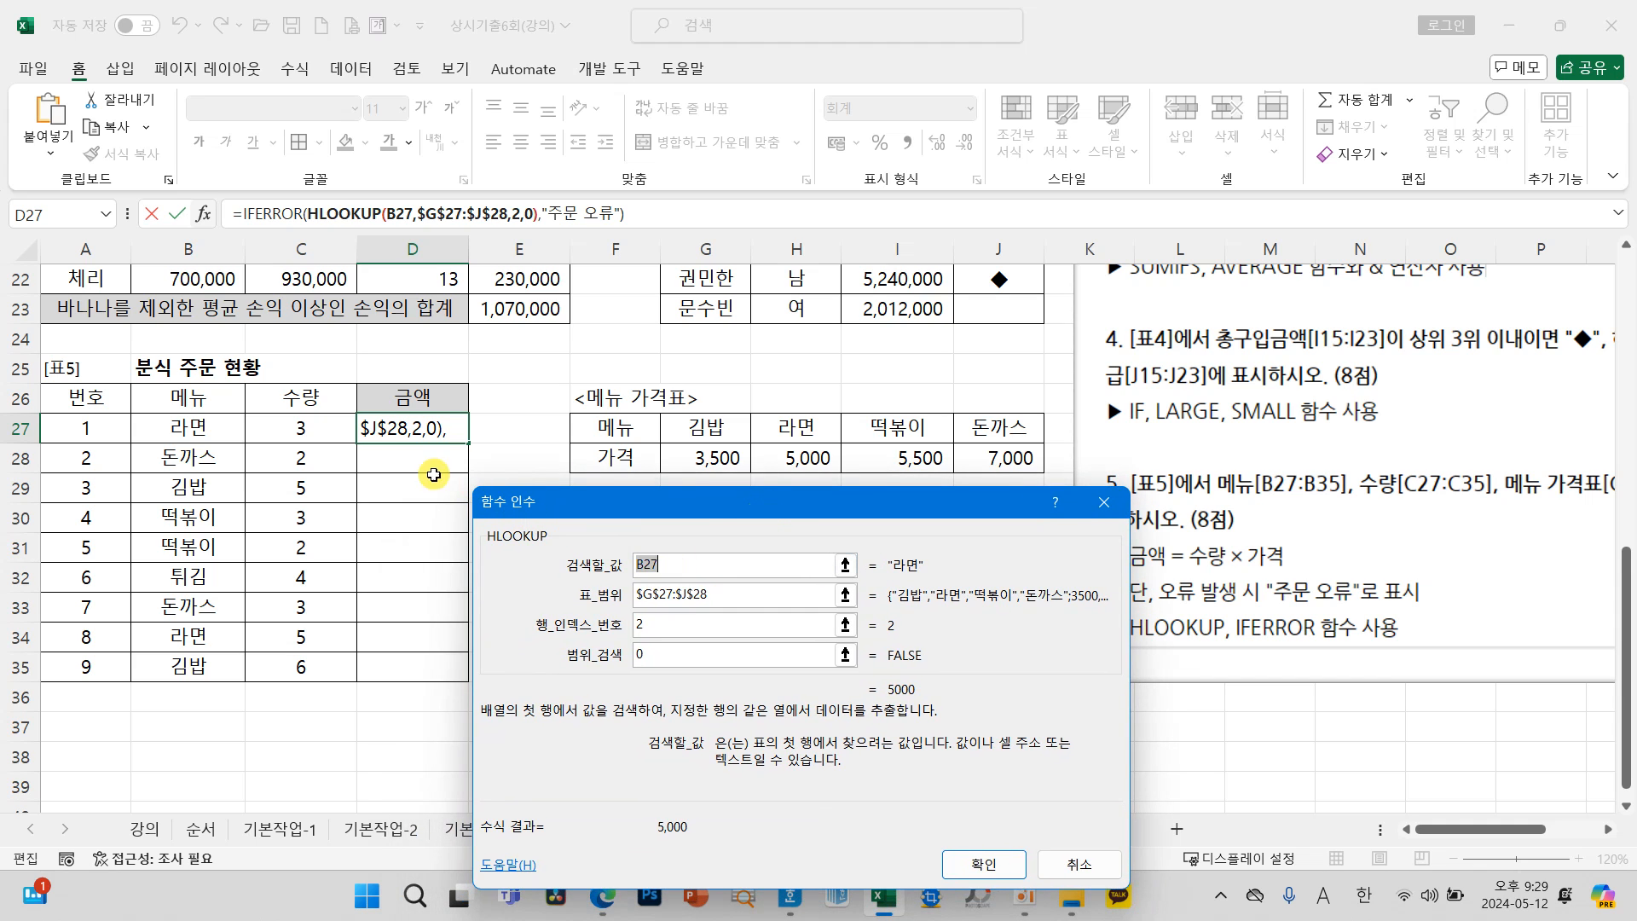
mouse_move(197, 428)
left_mouse_down()
mouse_move(220, 444)
mouse_move(205, 401)
mouse_move(227, 440)
left_mouse_up()
left_click_drag(660, 414, 1049, 478)
mouse_move(904, 461)
left_mouse_down()
mouse_move(715, 599)
mouse_move(752, 599)
left_mouse_up()
mouse_move(220, 464)
left_mouse_down()
mouse_move(191, 431)
mouse_move(175, 469)
left_mouse_up()
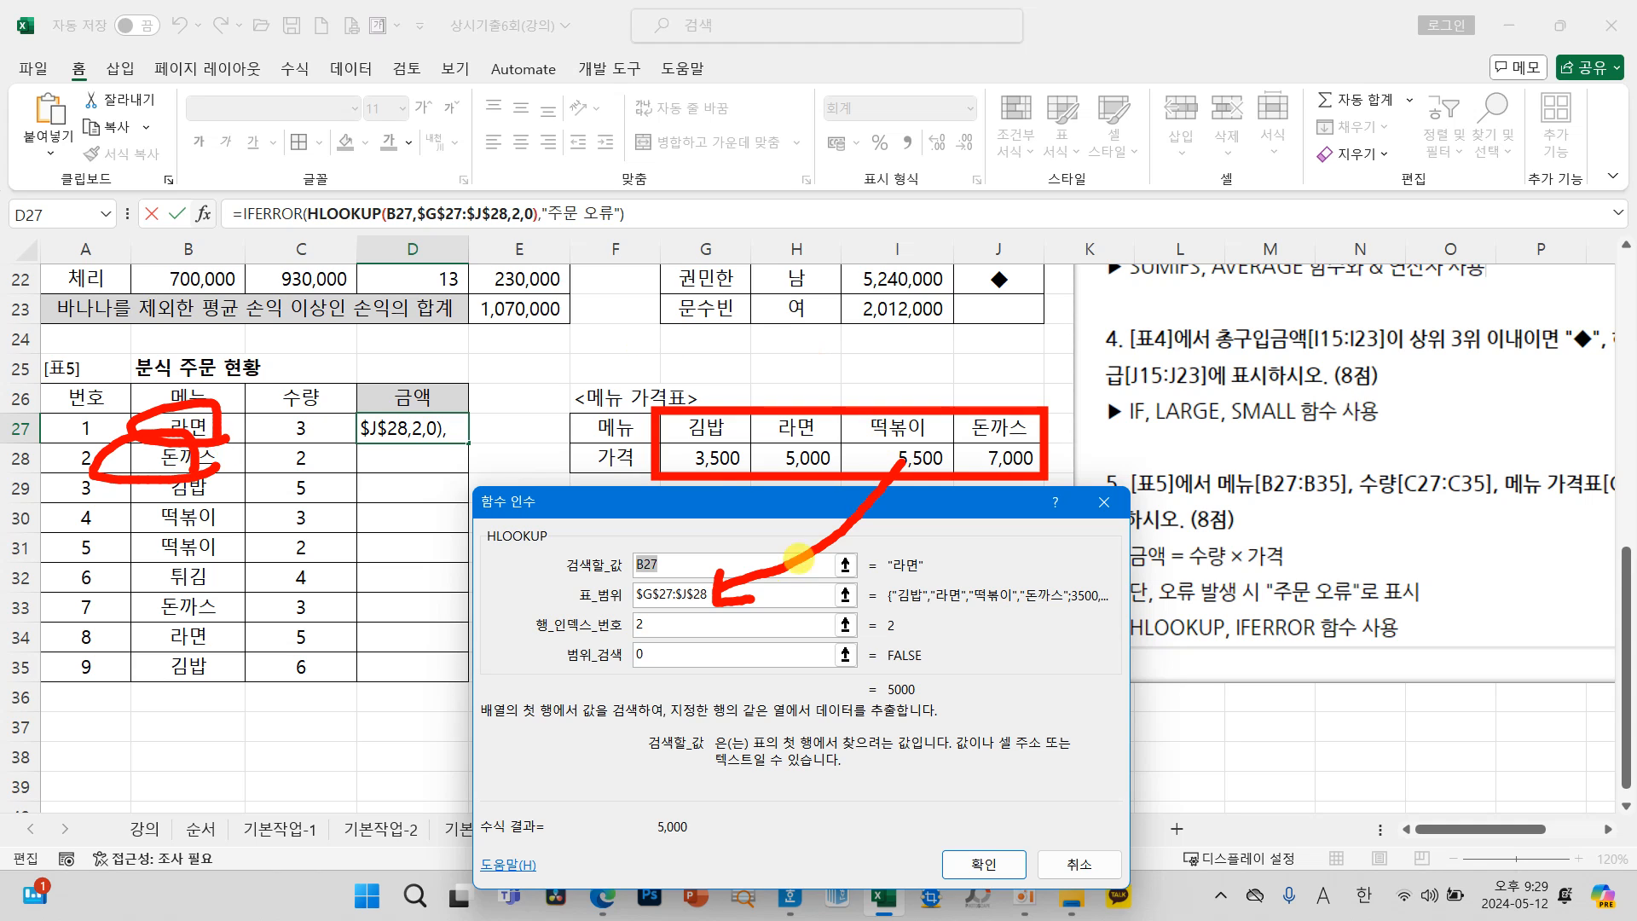
mouse_move(635, 416)
left_mouse_down()
mouse_move(608, 436)
mouse_move(626, 479)
left_mouse_up()
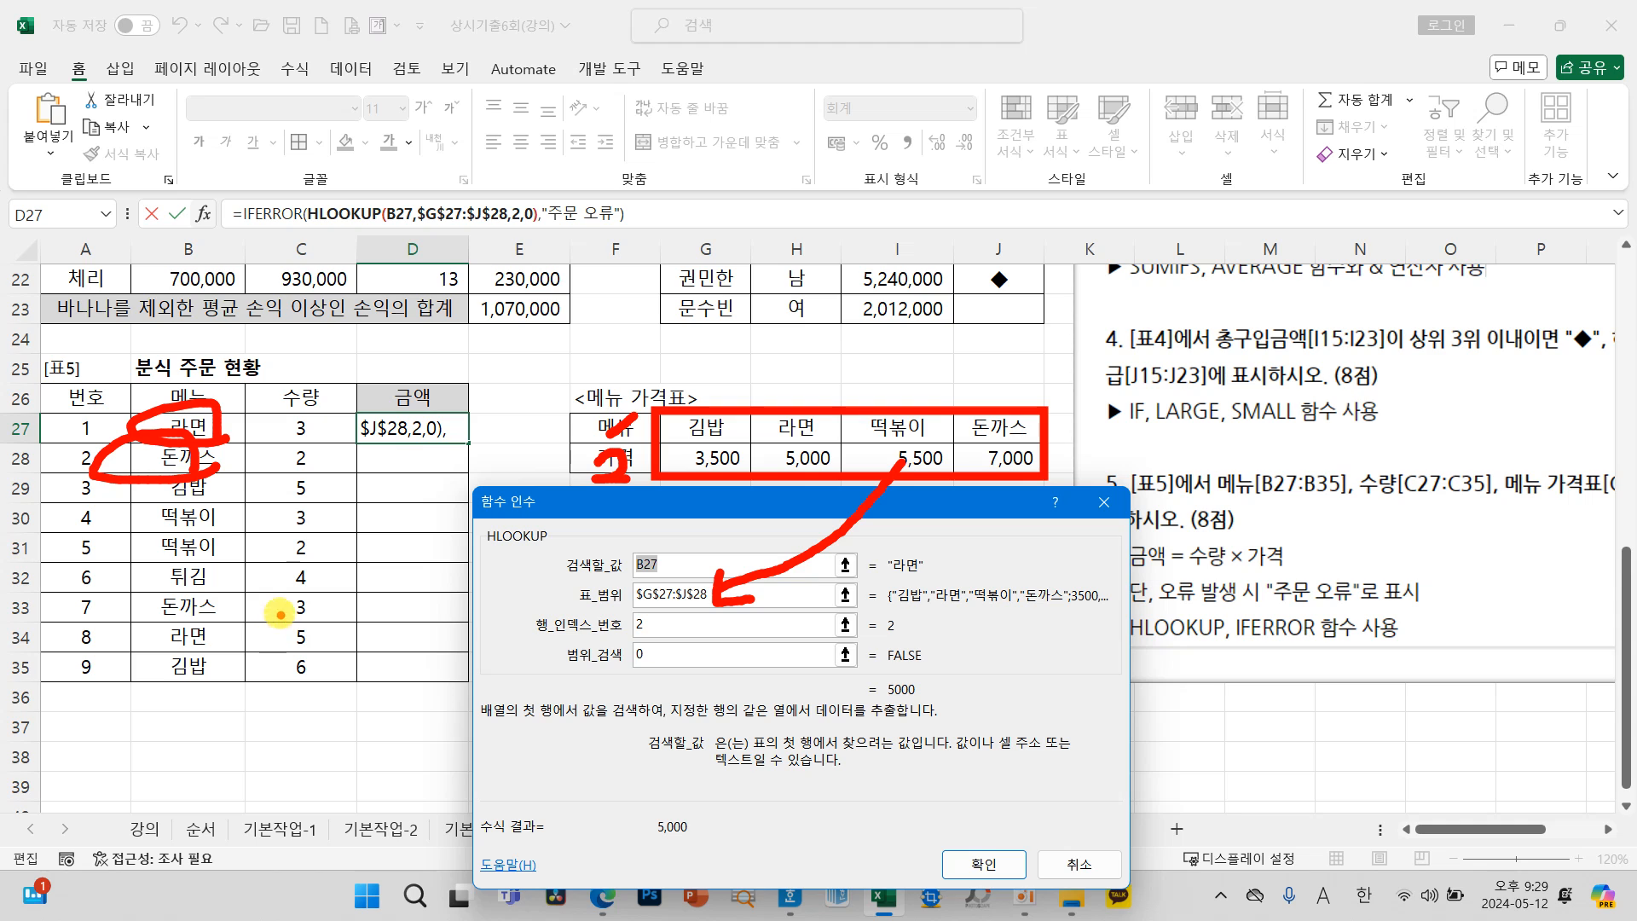
mouse_move(229, 597)
left_mouse_down()
mouse_move(128, 570)
mouse_move(223, 583)
left_mouse_up()
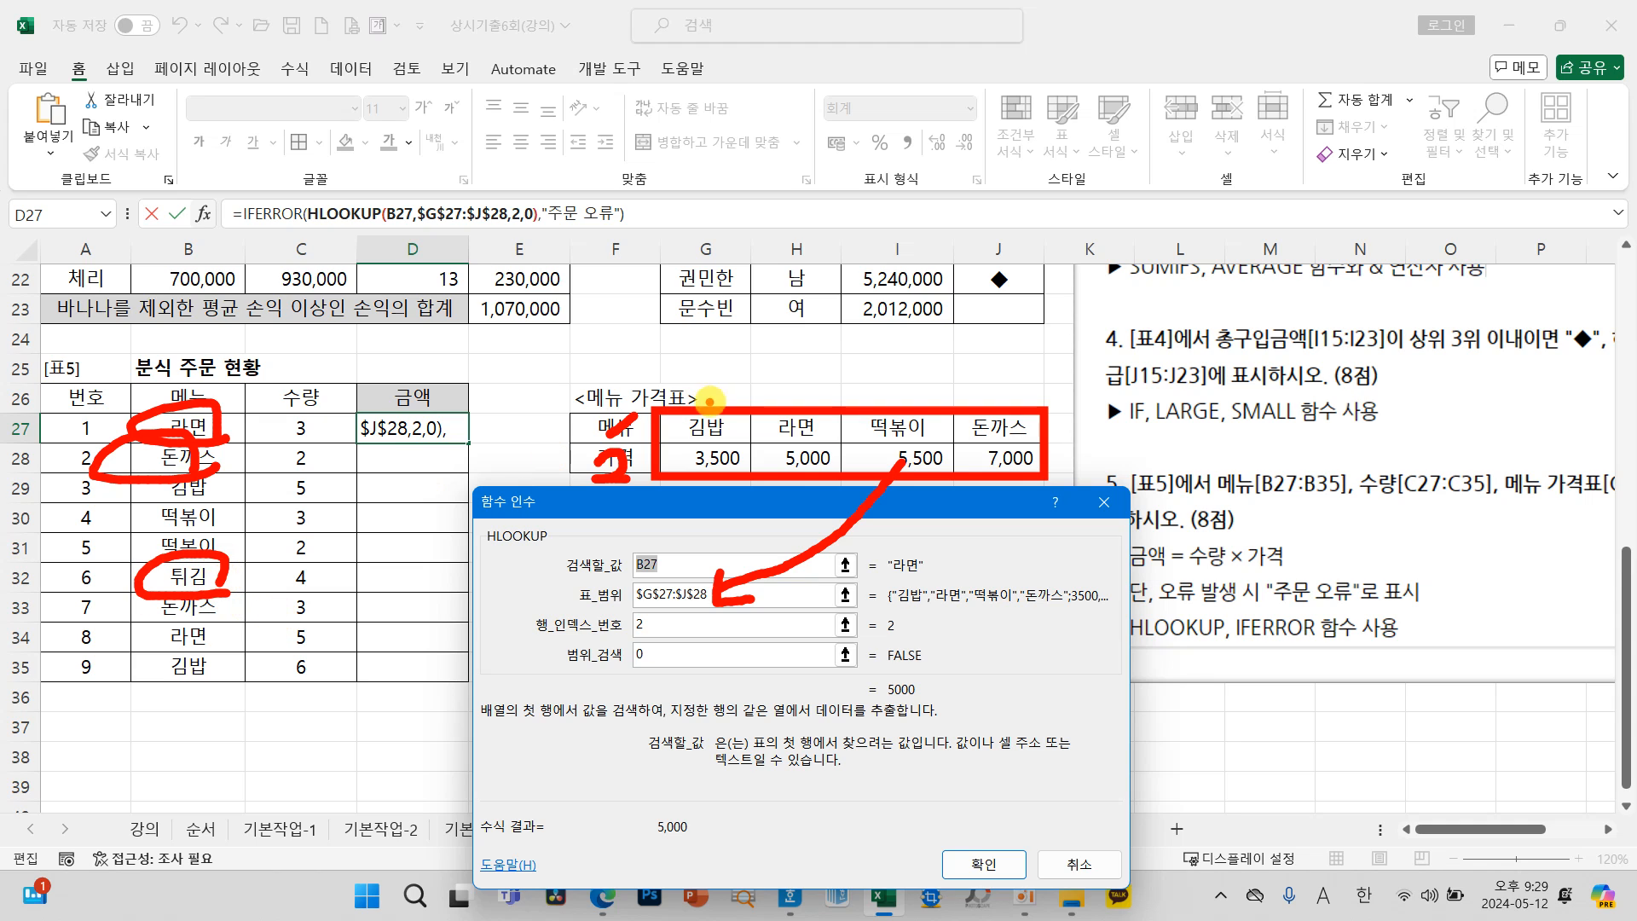
key("Escape")
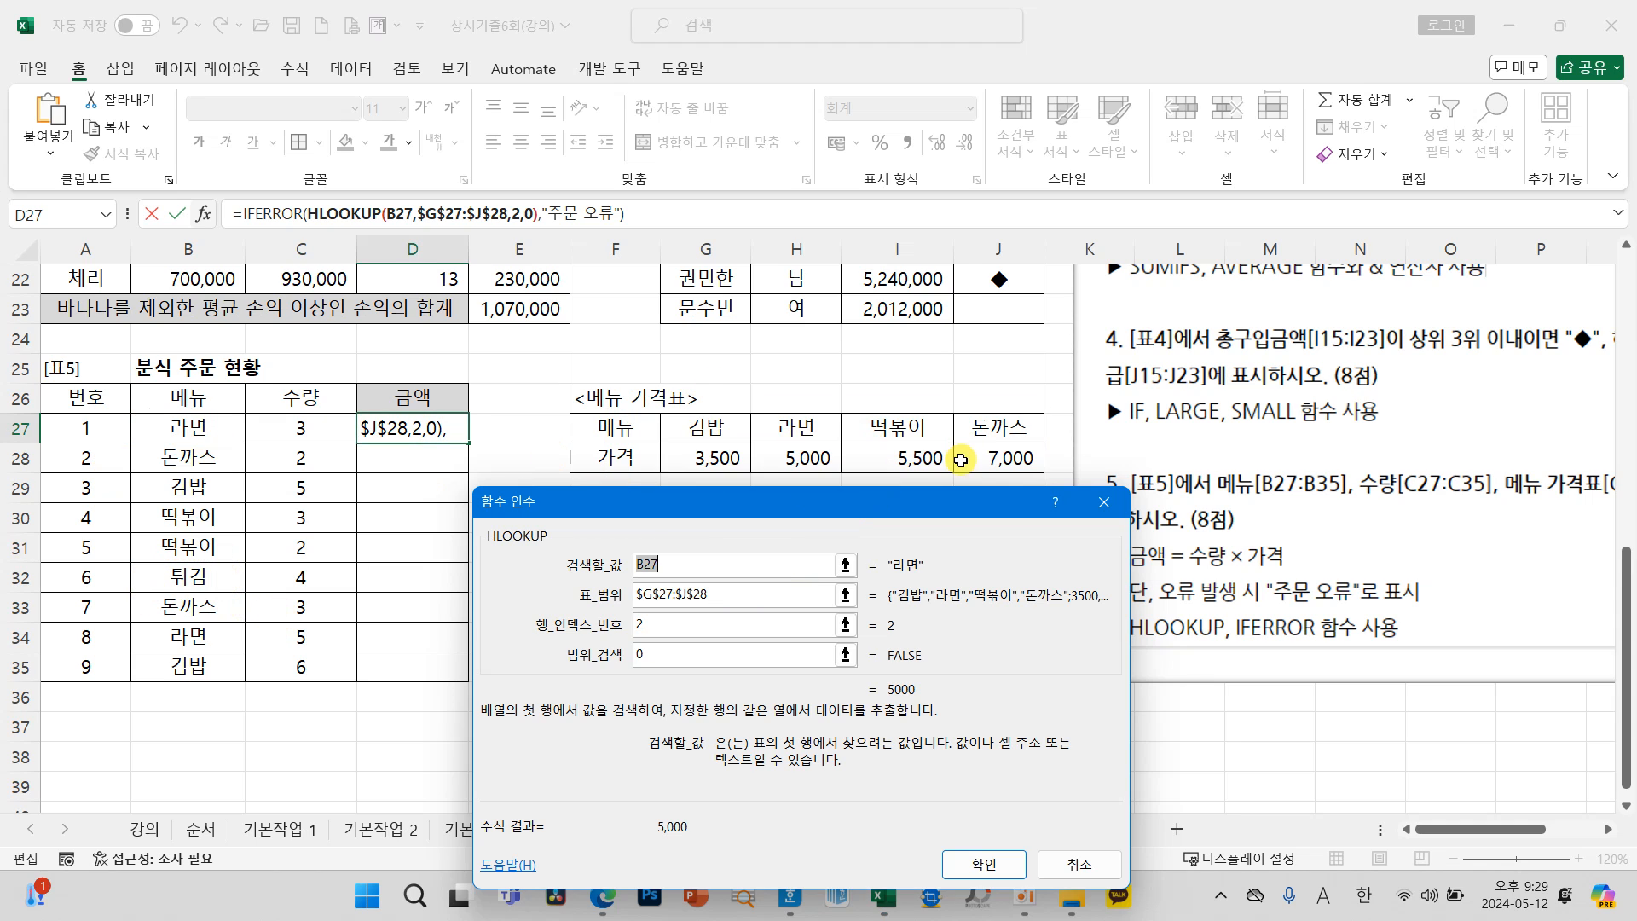
left_click(983, 864)
Step: Fill the D27 formula down through D35 and check the row 32 result against the "주문 오류" requirement
left_click_drag(468, 442, 461, 682)
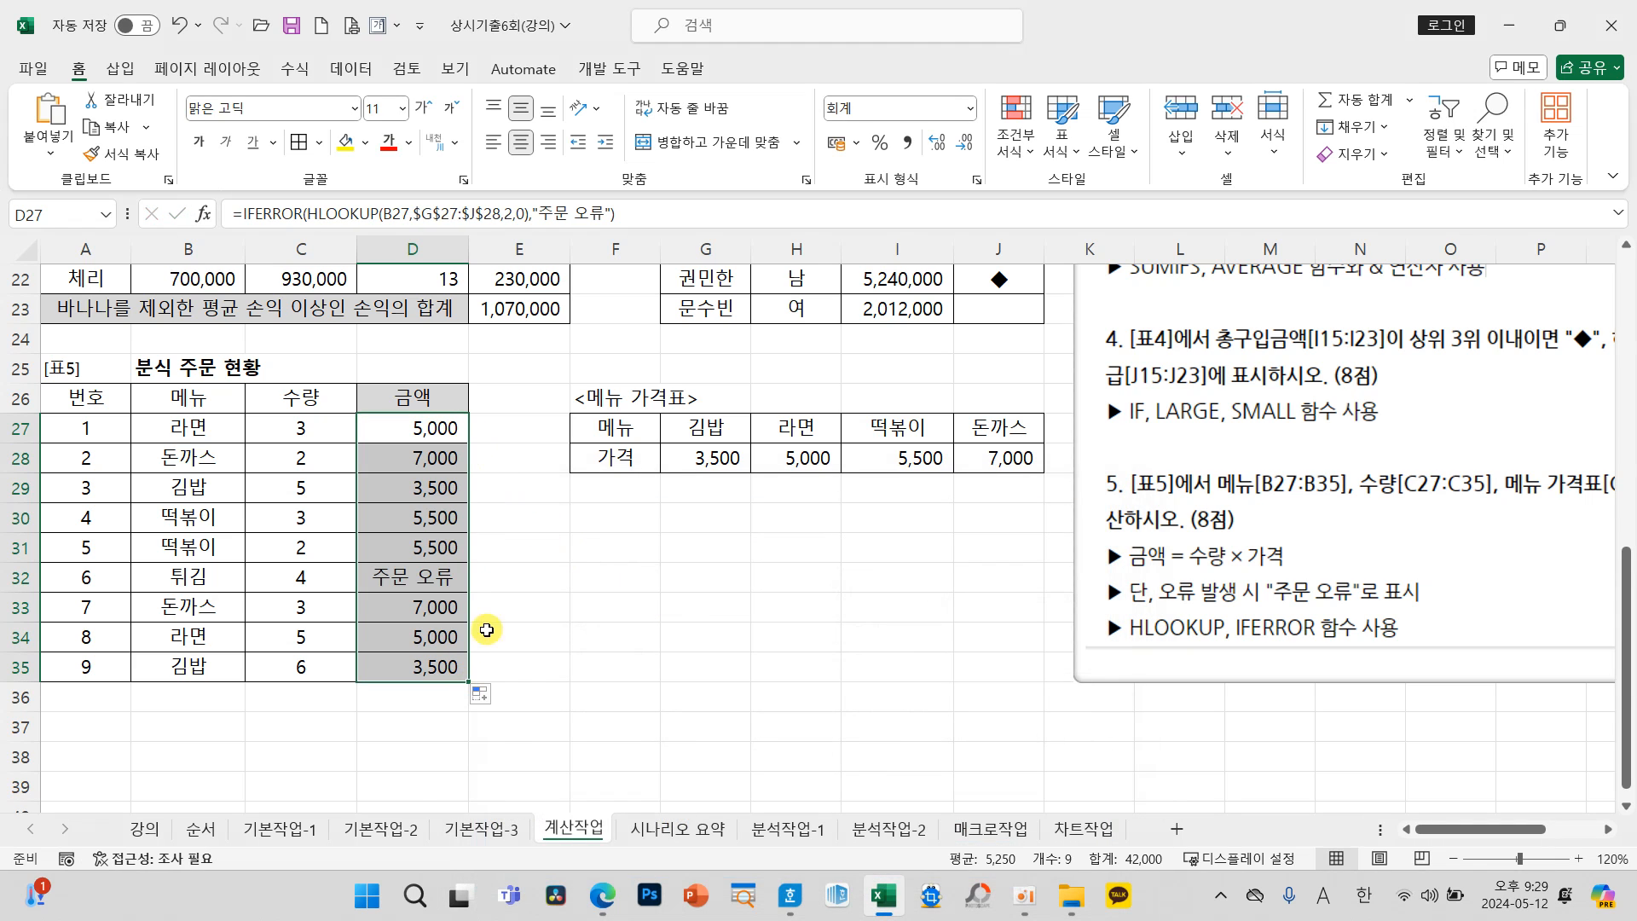
left_click(411, 577)
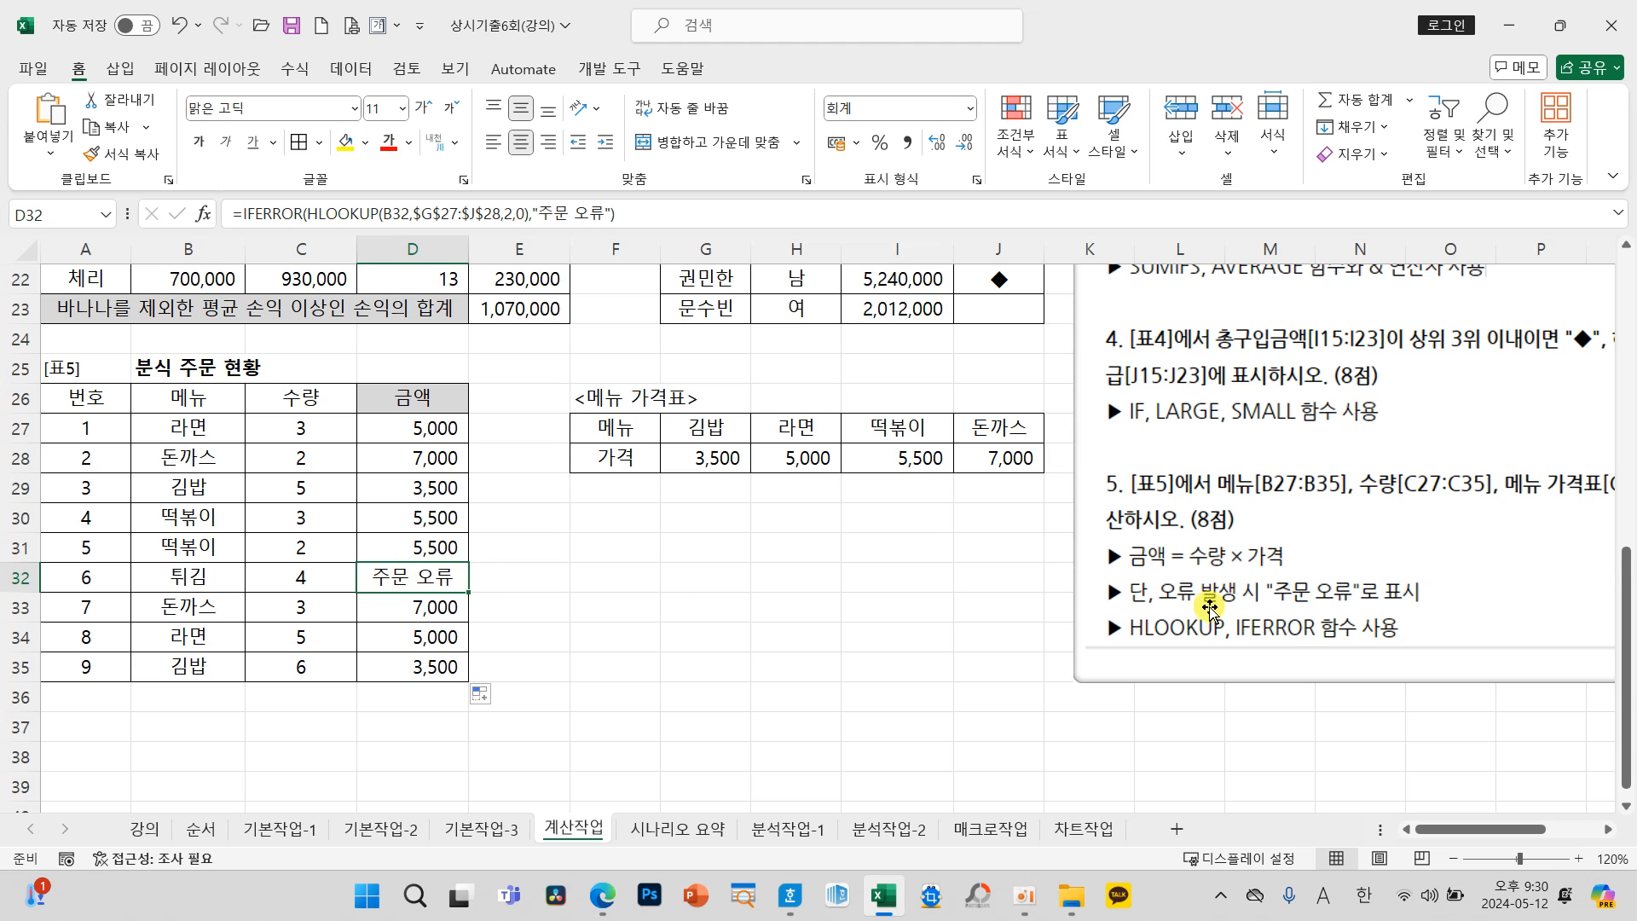
mouse_move(1108, 571)
left_mouse_down()
mouse_move(1364, 613)
mouse_move(1467, 525)
mouse_move(1283, 735)
mouse_move(1272, 635)
mouse_move(1315, 673)
left_mouse_up()
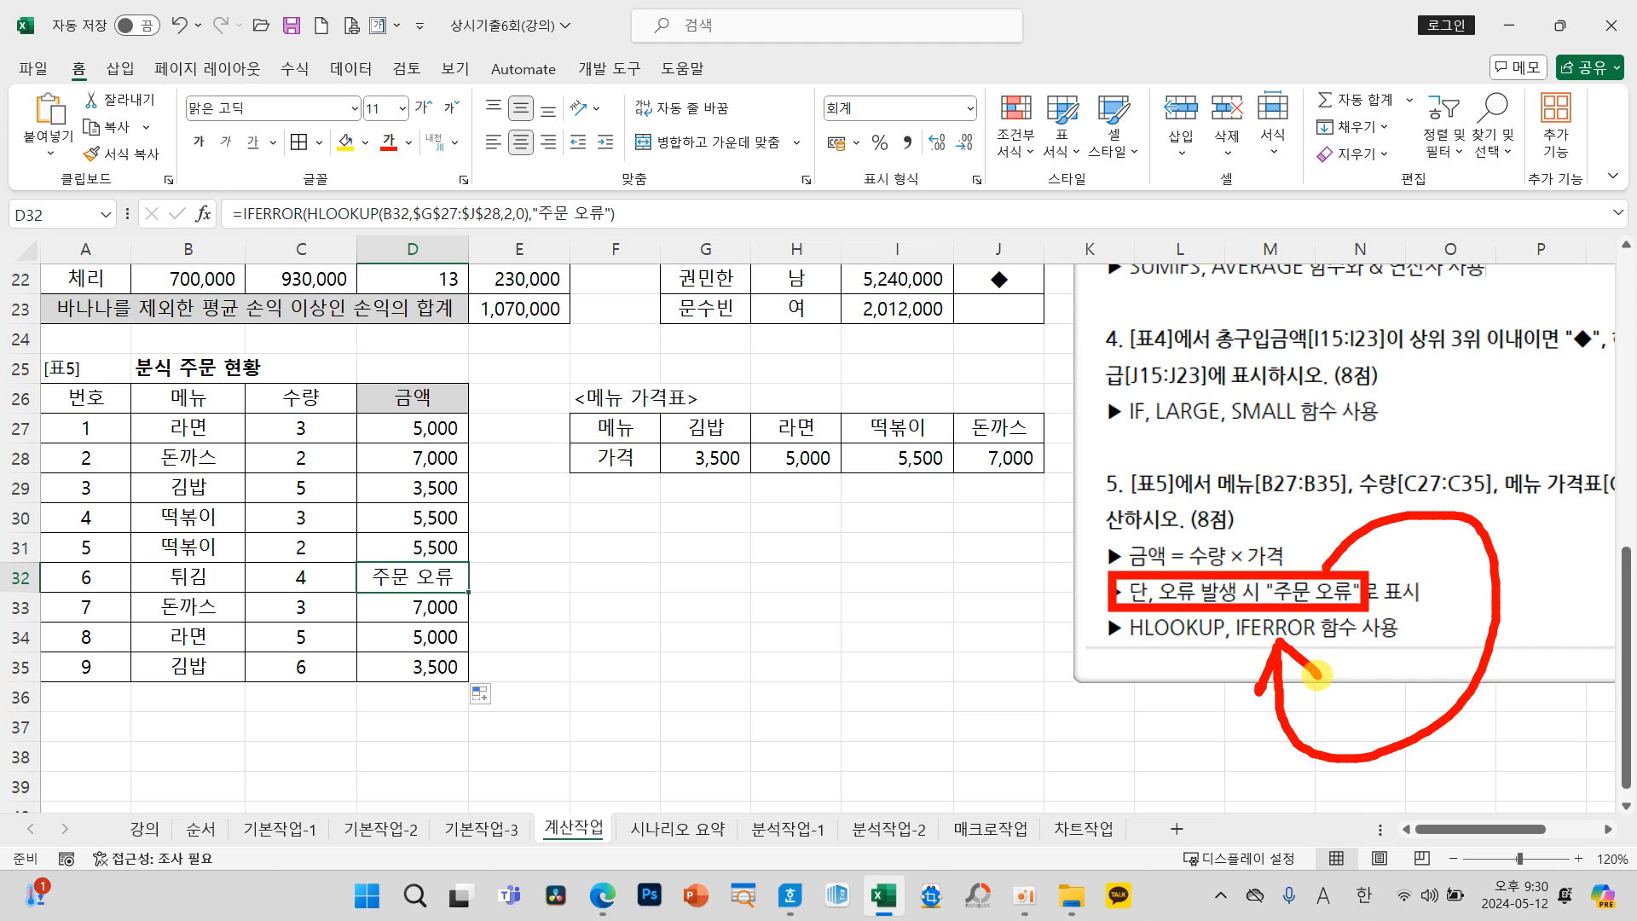
key("Escape")
Step: Move the instruction picture back beside 표3 so that its edge lies over column G and its full text width shows
left_click(827, 637)
left_click_drag(1188, 573, 942, 620)
scroll(727, 611, "up", 3)
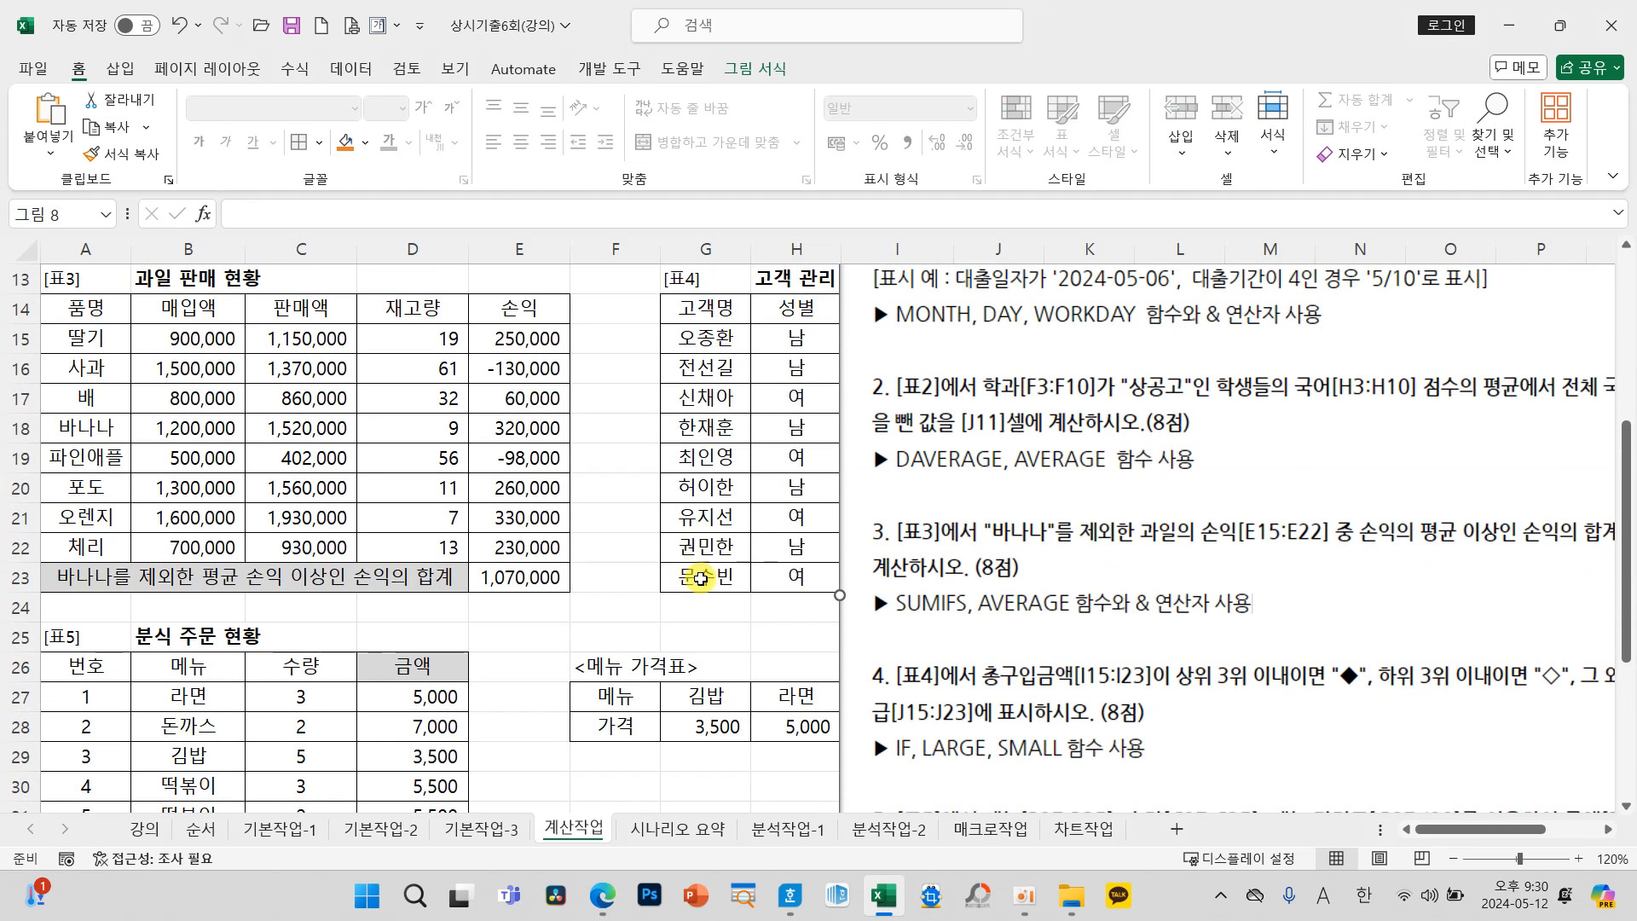
left_click(652, 607)
scroll(669, 603, "up", 1)
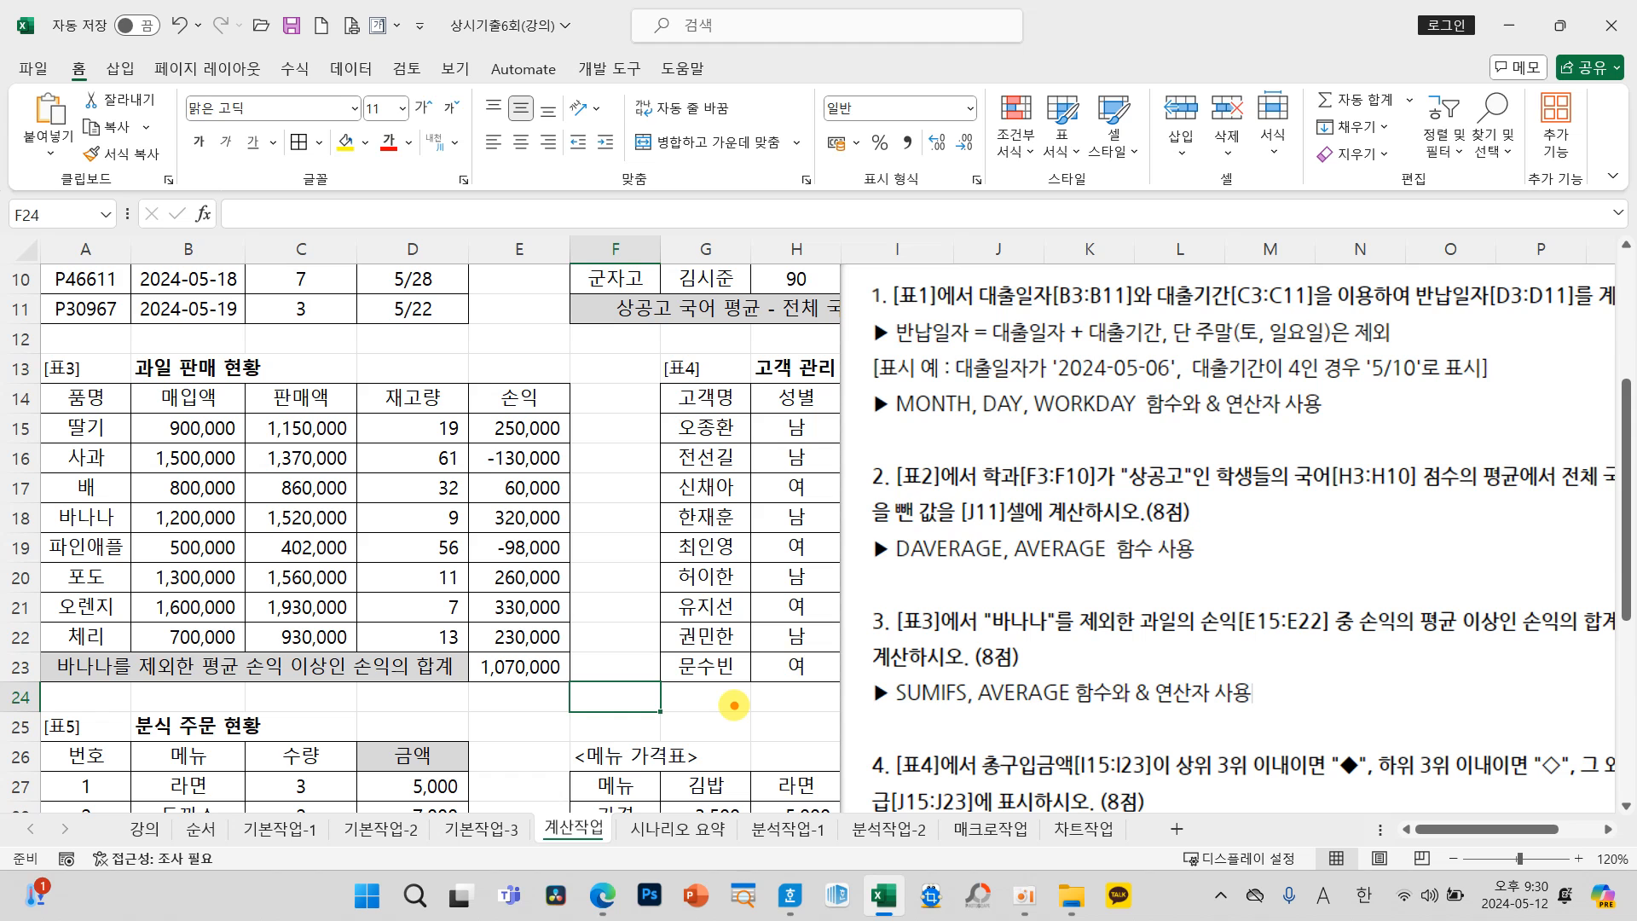
scroll(734, 705, "down", 2)
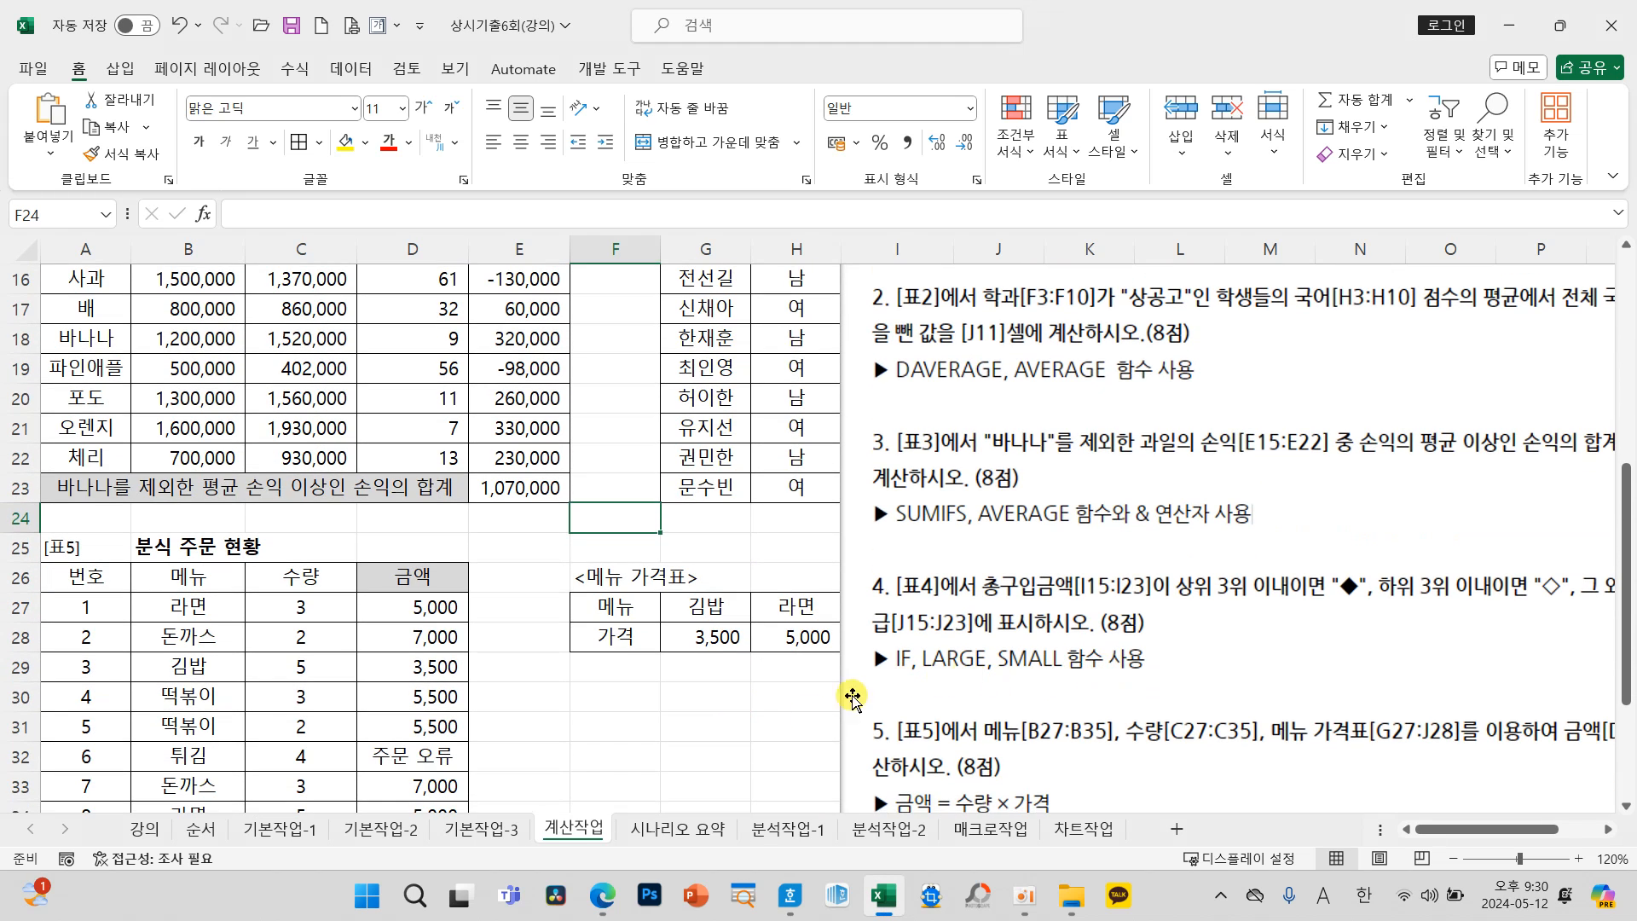
left_click(726, 729)
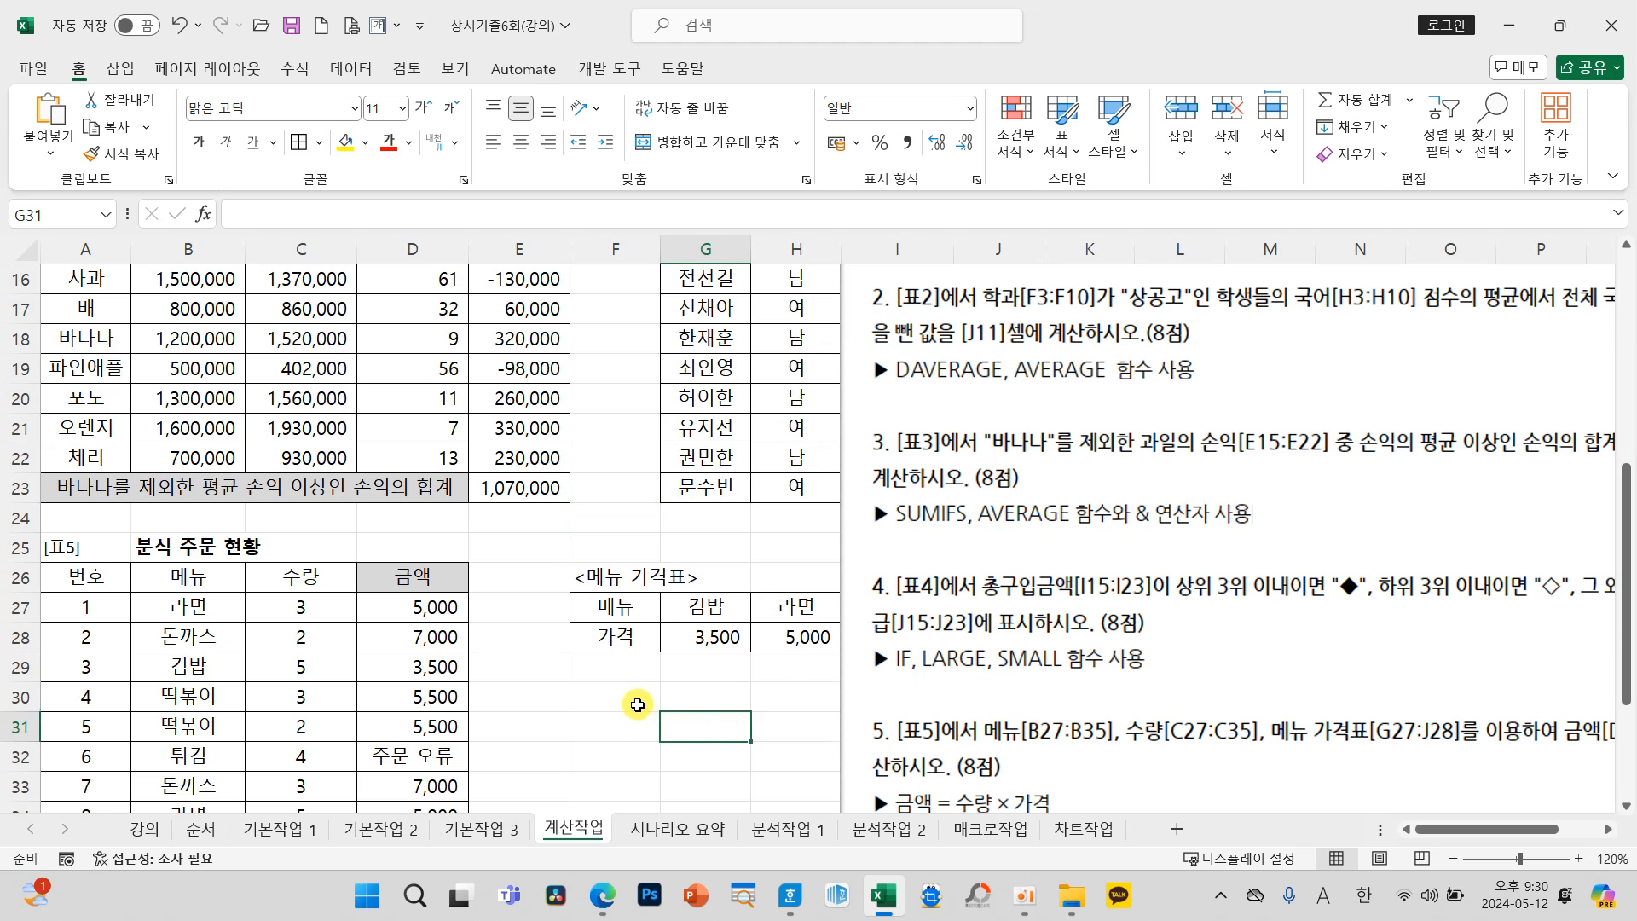
scroll(634, 696, "up", 3)
left_click_drag(1012, 636, 883, 556)
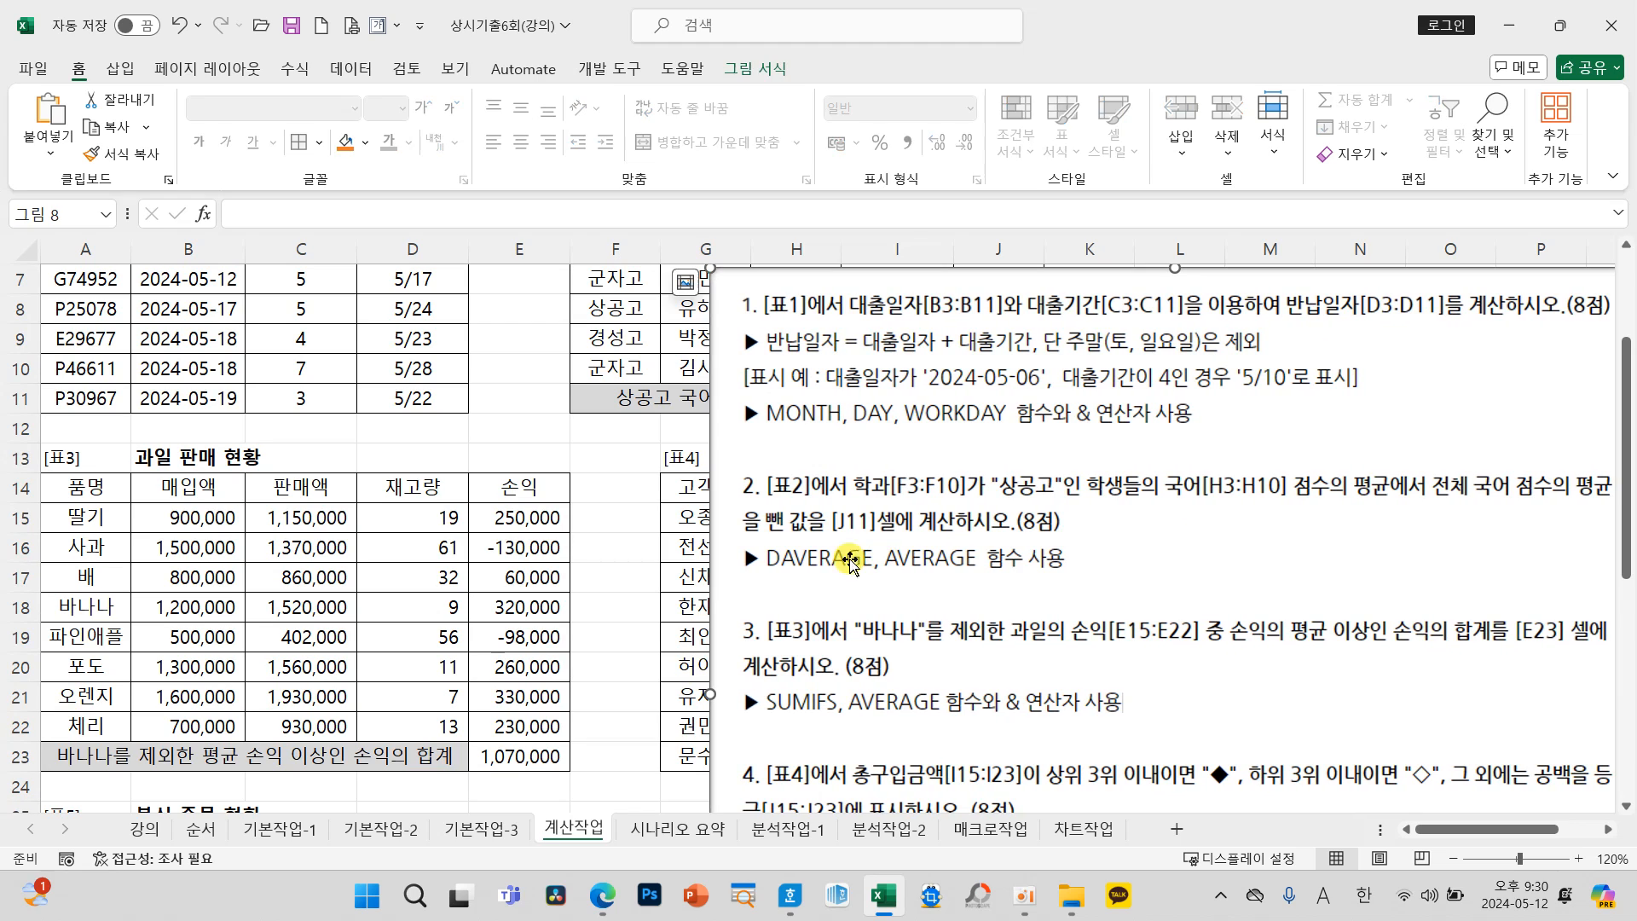
left_click(605, 556)
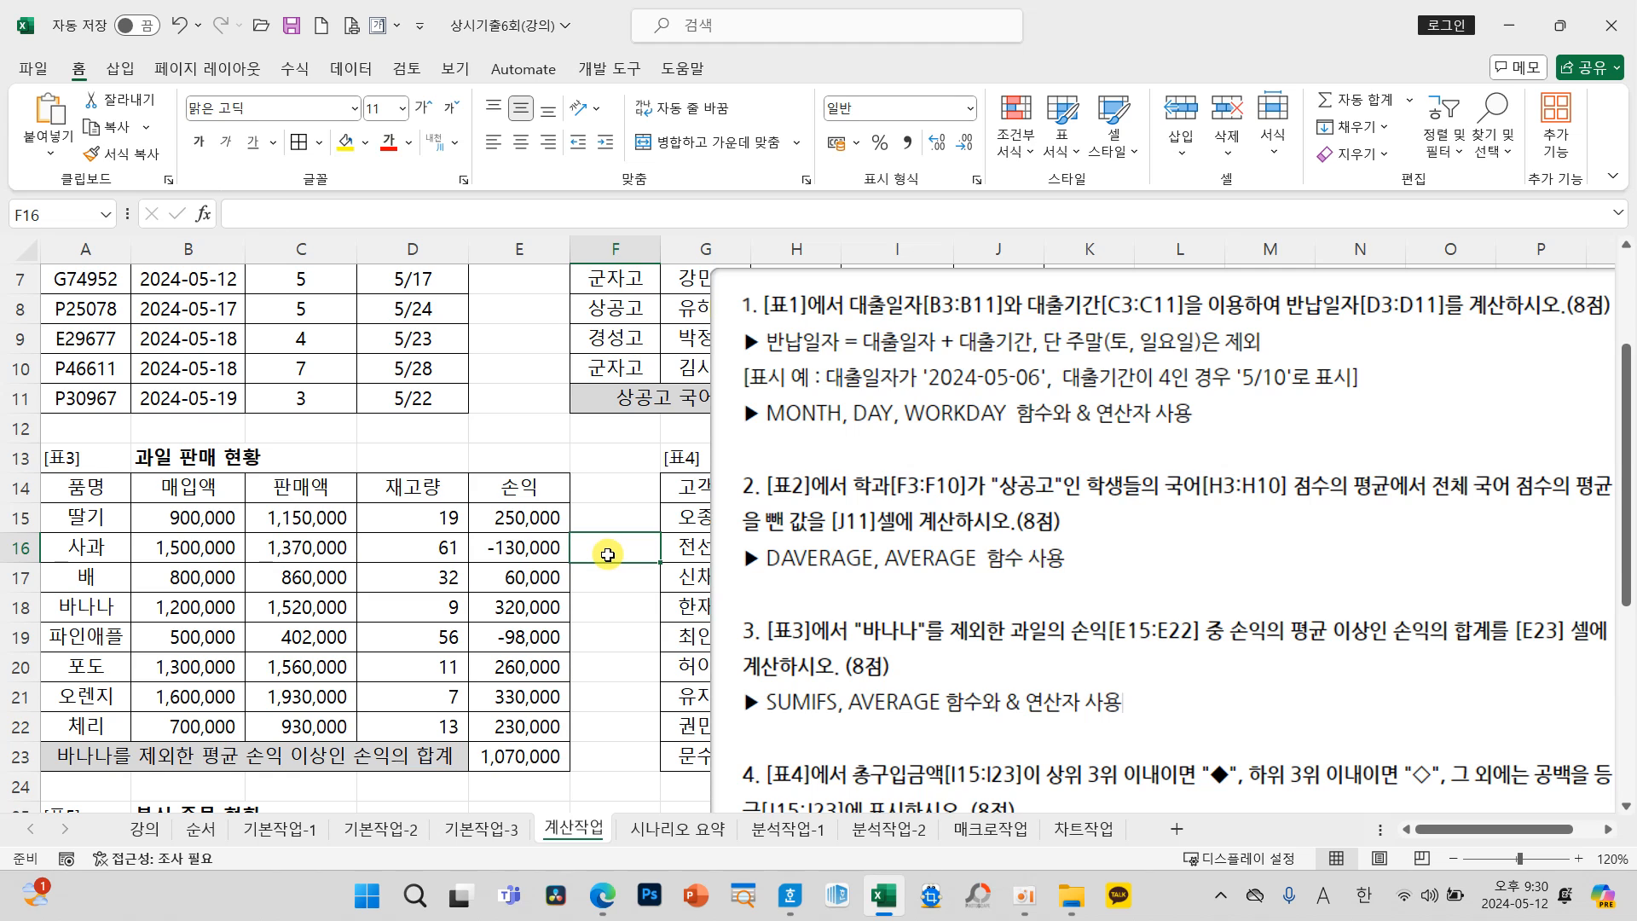
Step: Open the SUMIFS arguments of E23 in 표3 to examine its sum range, criteria ranges and criteria, leaving the formula unedited
left_click(540, 754)
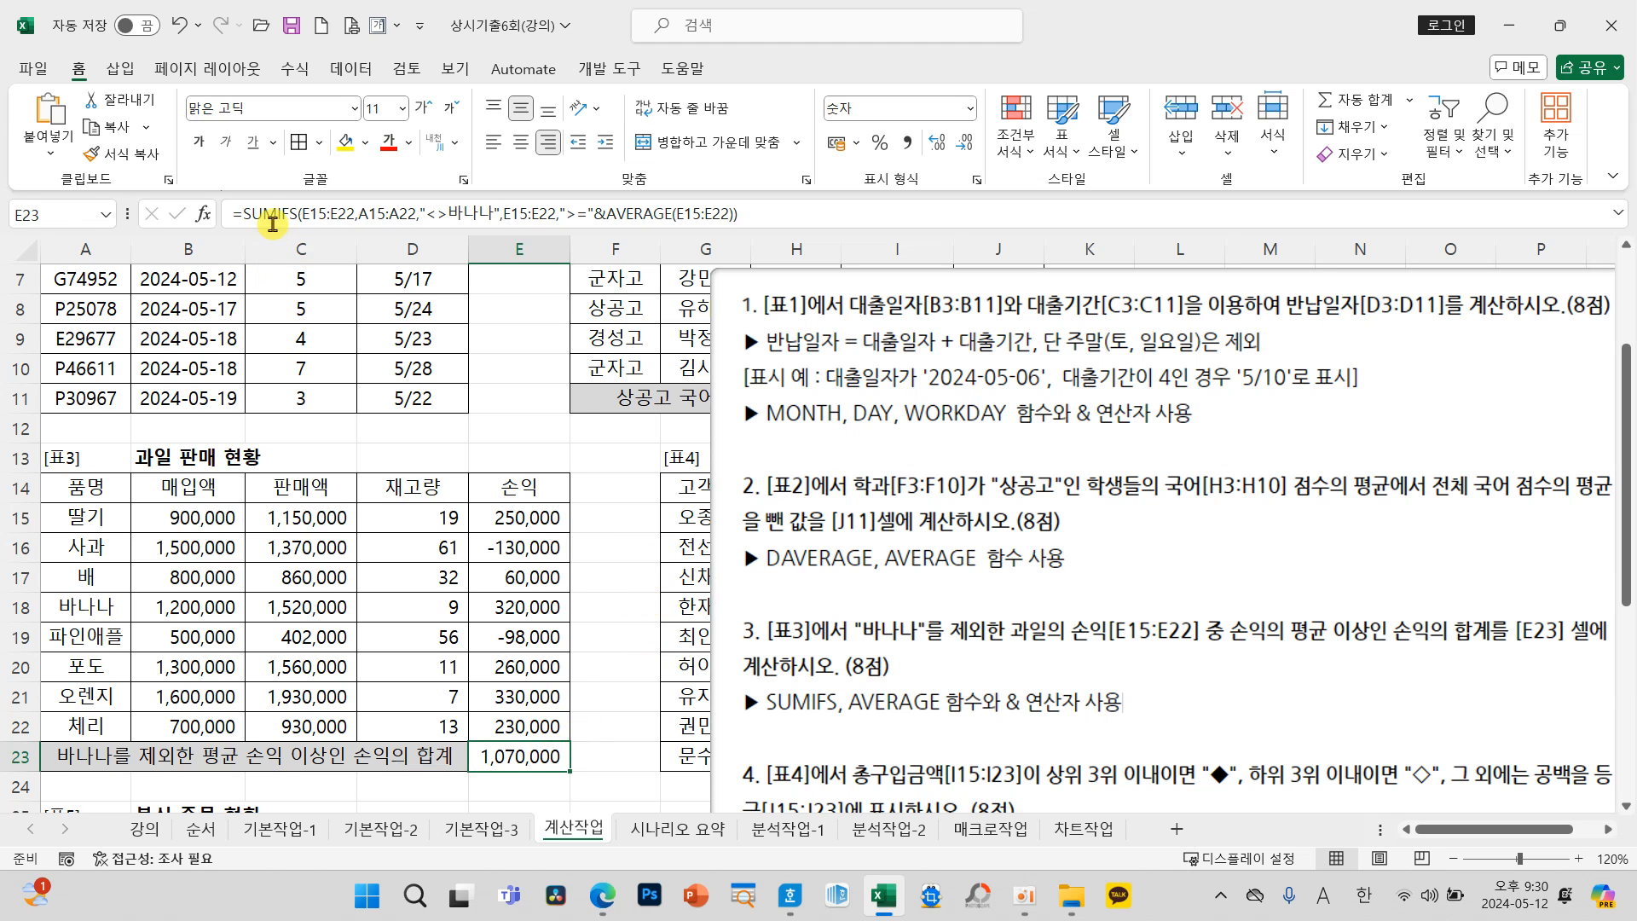
left_click(245, 215)
left_click(203, 214)
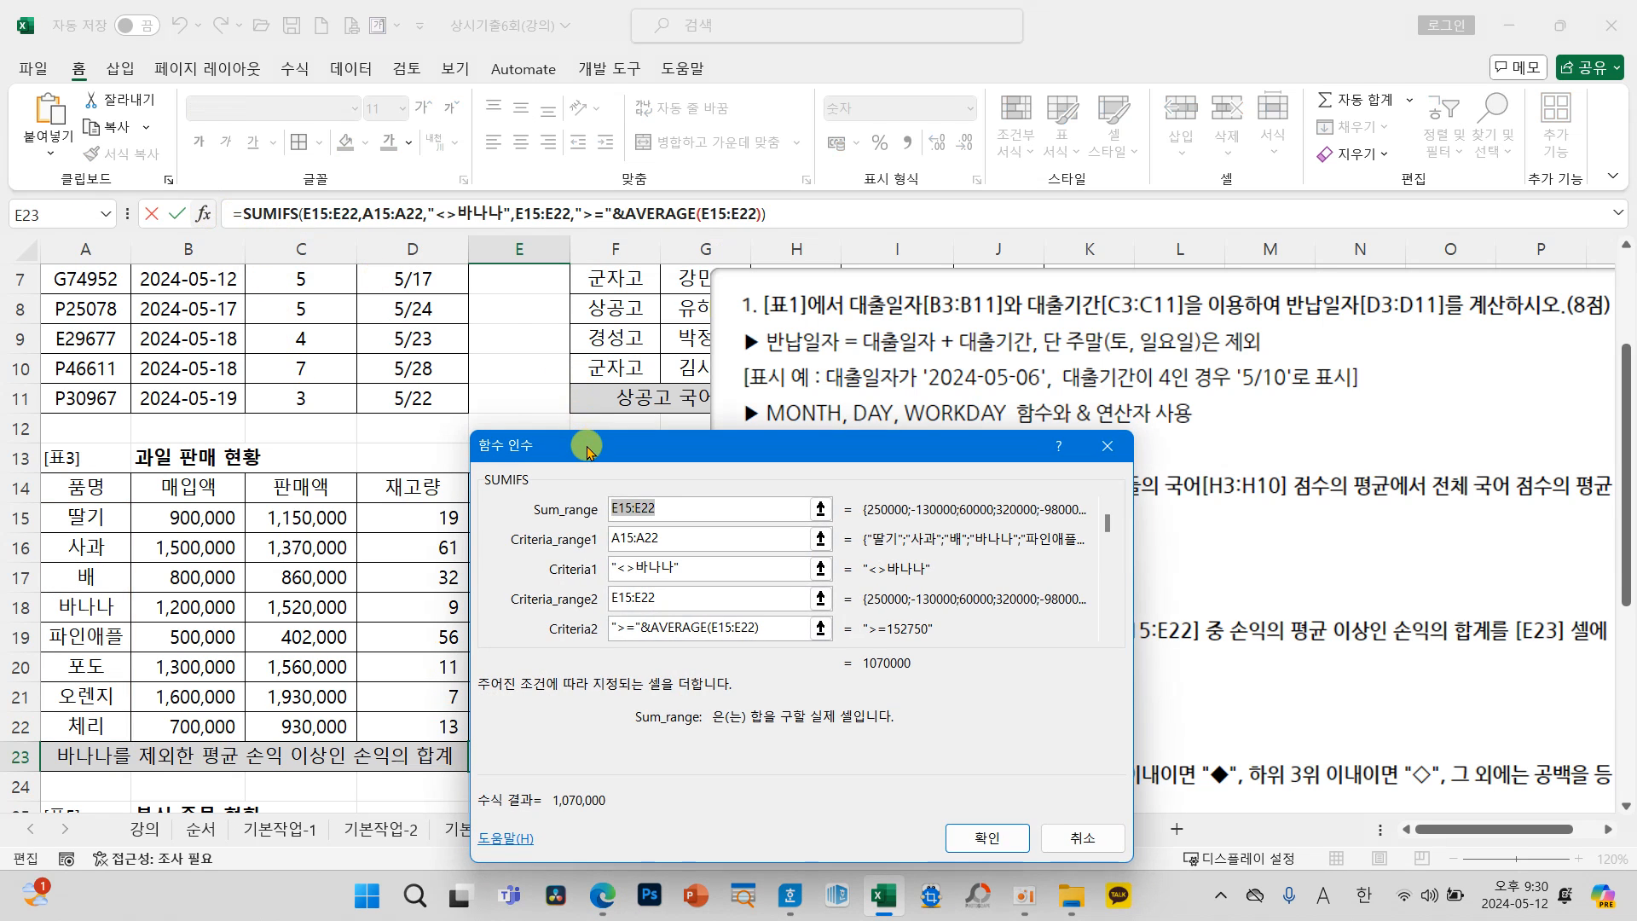
left_click_drag(587, 434, 588, 330)
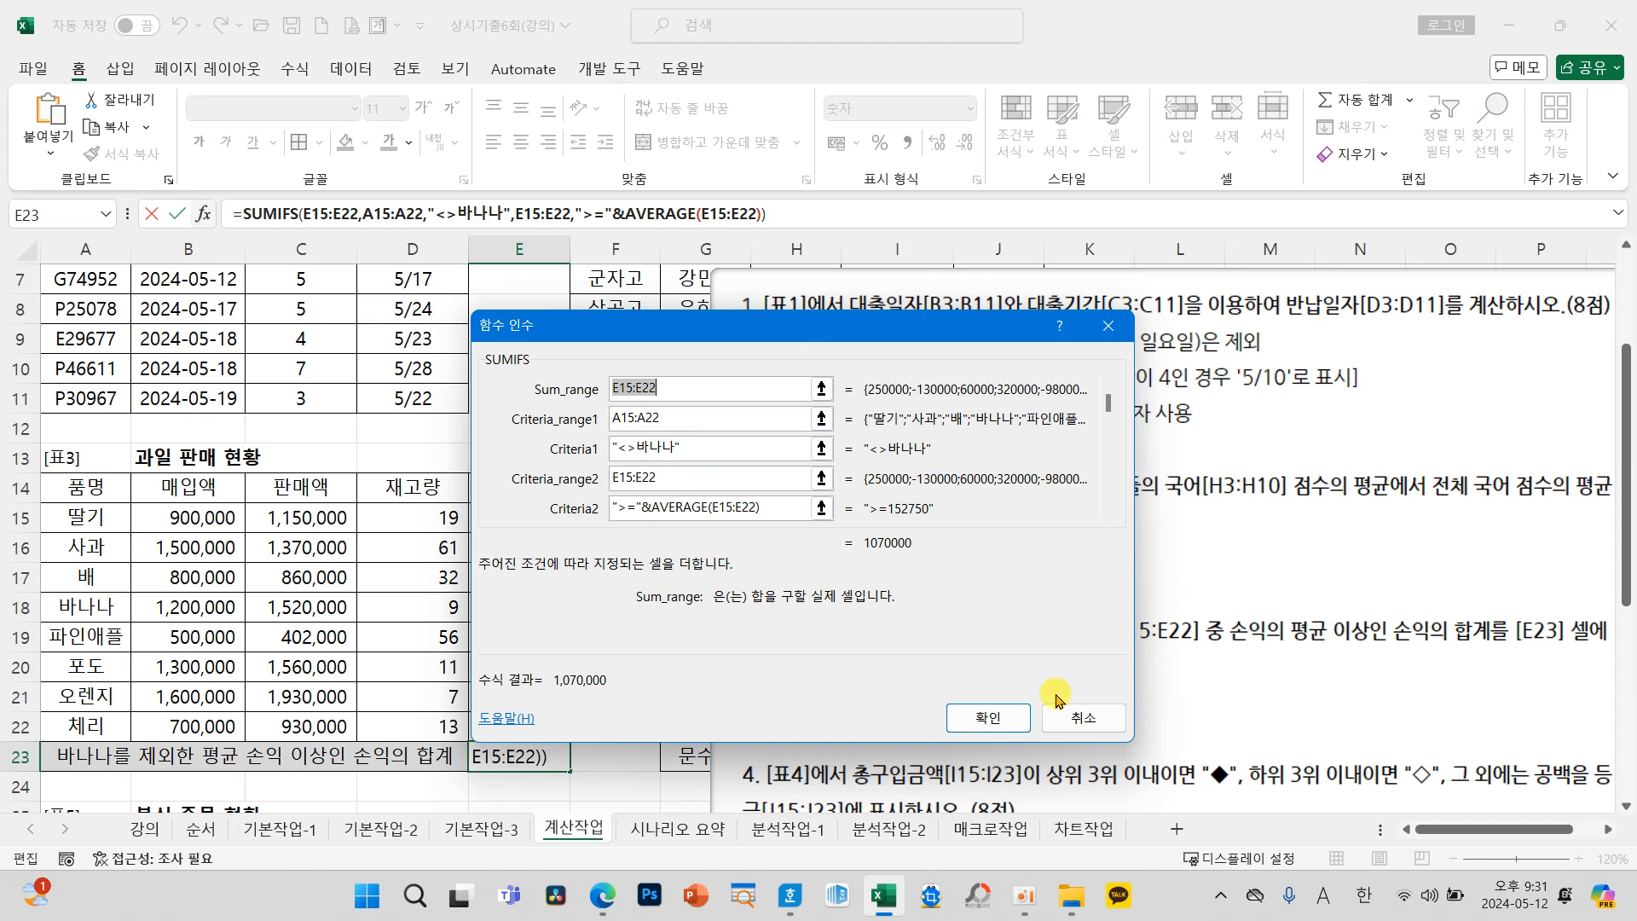
left_click(1080, 718)
left_click(615, 762)
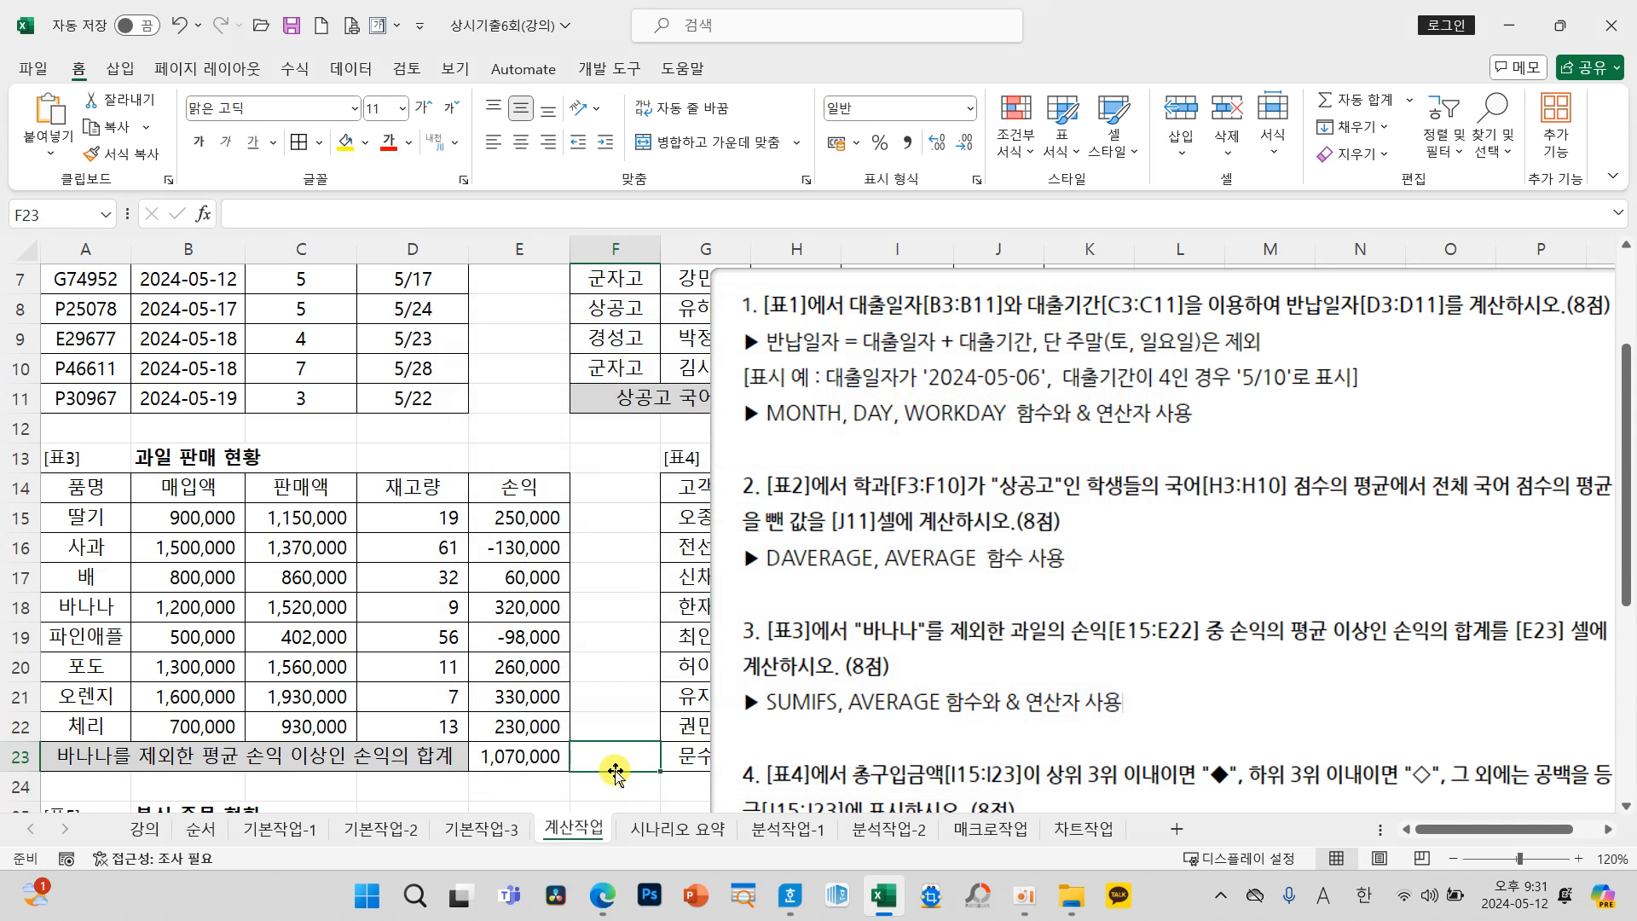